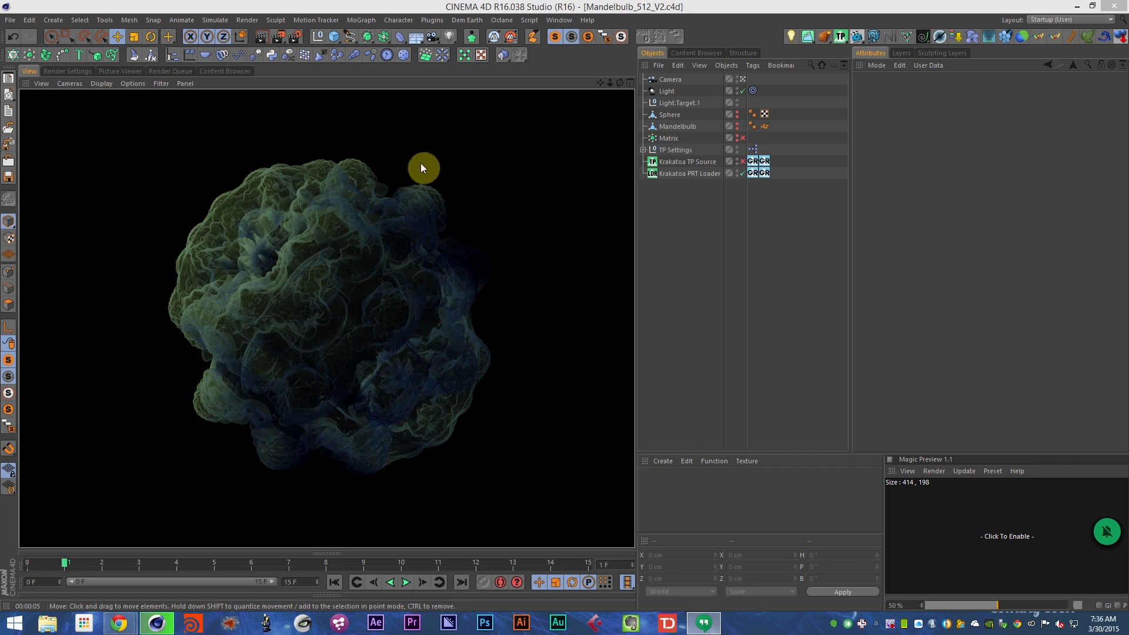
- Switch to Chrome and skim the 3D Fractal Creation and Rendering Workflow page through to its Vray tip
{"action": "mouse_move", "coordinate": [120, 622]}
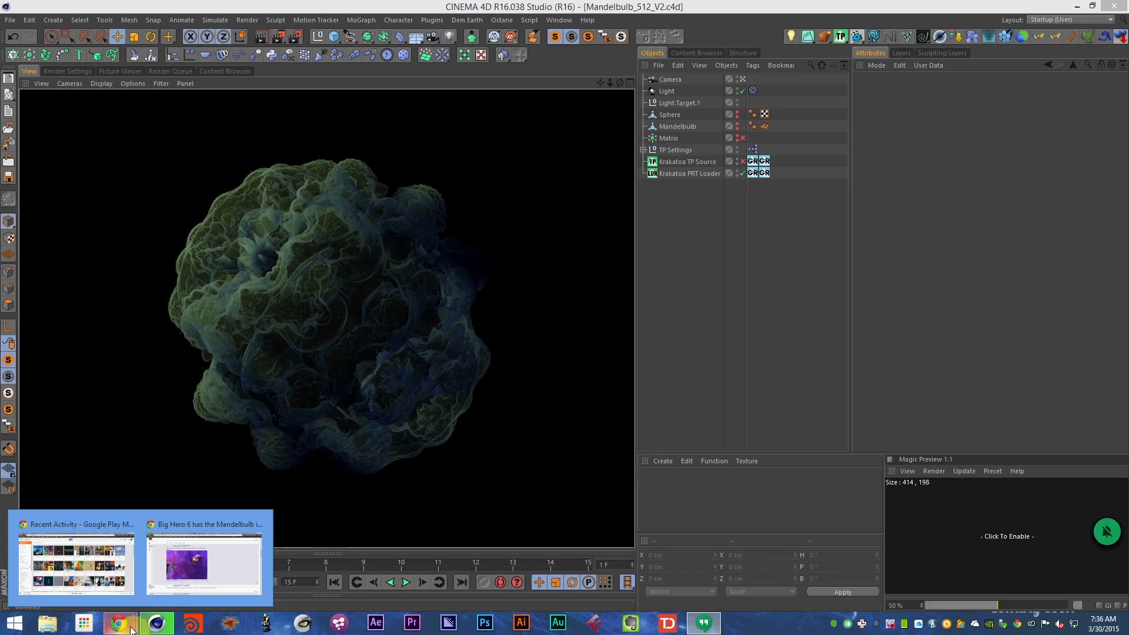
{"action": "left_click", "coordinate": [174, 569]}
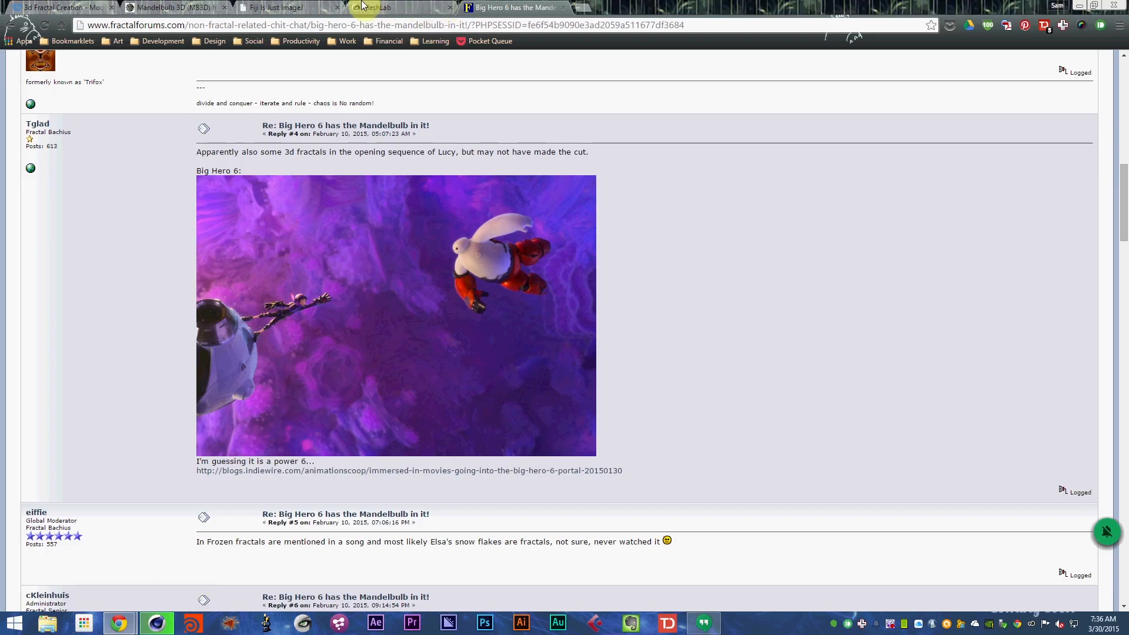
{"action": "left_click", "coordinate": [89, 7]}
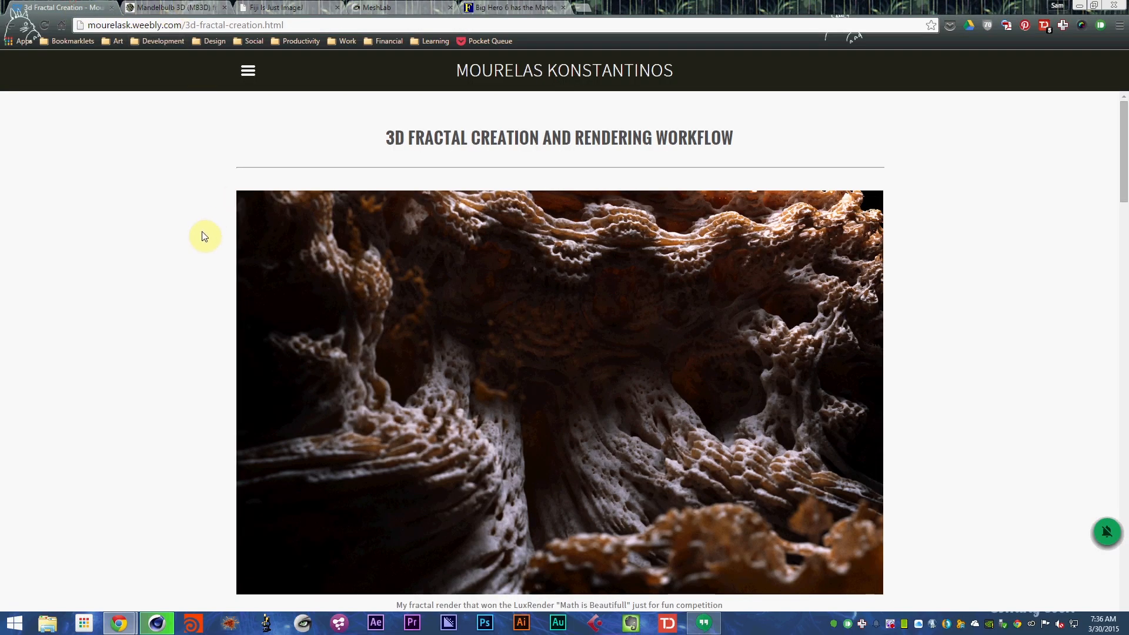
{"action": "scroll", "coordinate": [150, 235], "scroll_direction": "down", "scroll_amount": 3}
{"action": "scroll", "coordinate": [138, 264], "scroll_direction": "down", "scroll_amount": 15}
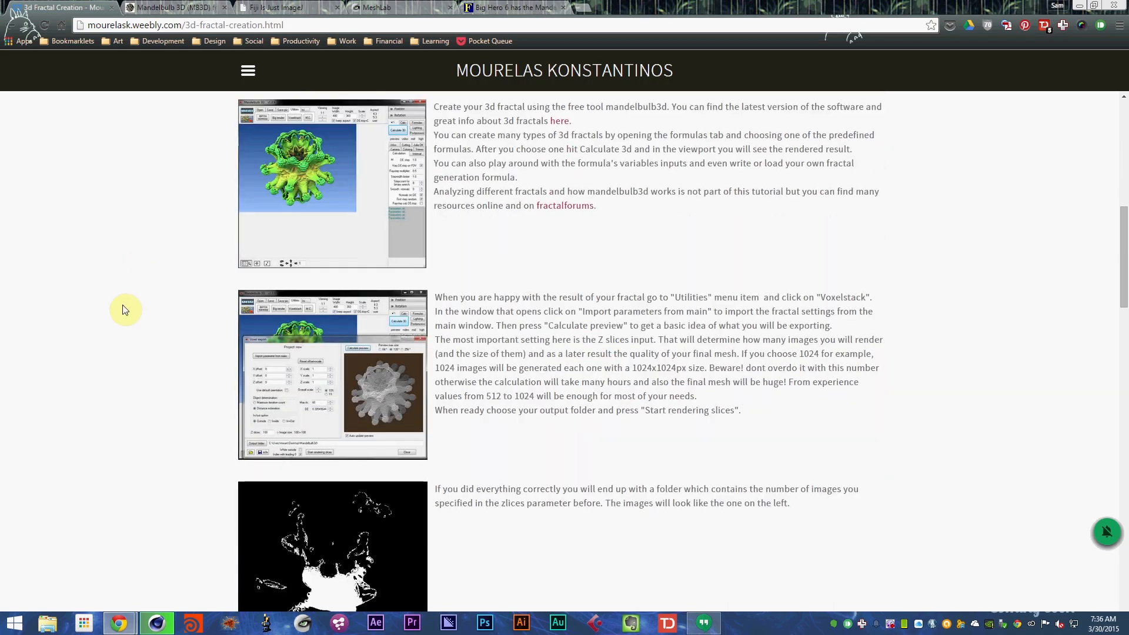
{"action": "scroll", "coordinate": [125, 347], "scroll_direction": "down", "scroll_amount": 15}
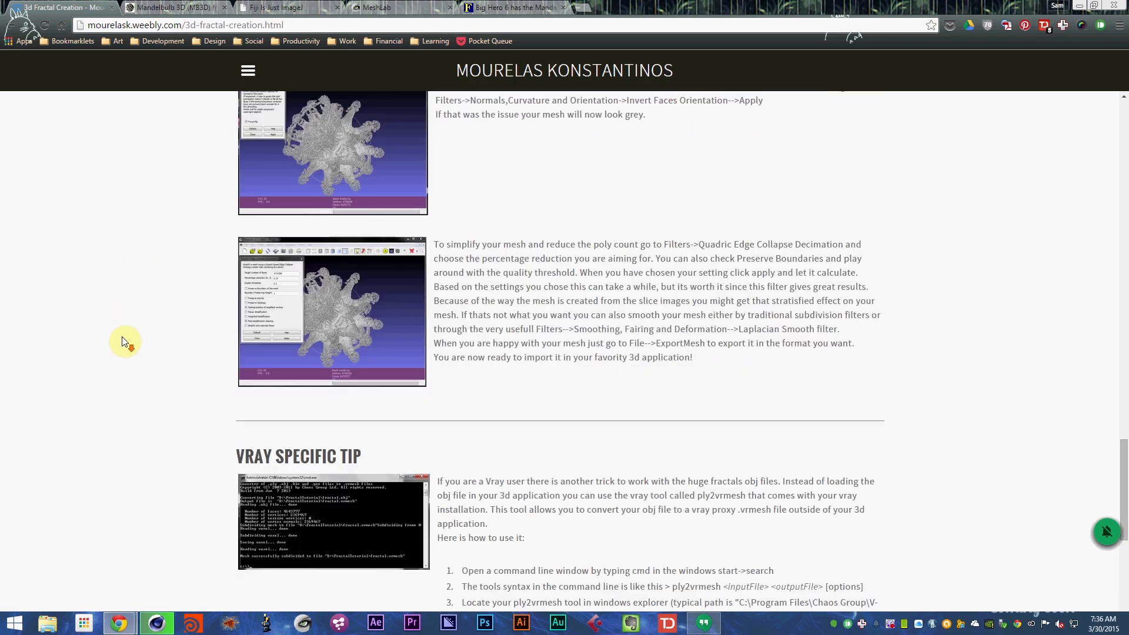
{"action": "scroll", "coordinate": [125, 340], "scroll_direction": "down", "scroll_amount": 4}
{"action": "scroll", "coordinate": [125, 340], "scroll_direction": "up", "scroll_amount": 20}
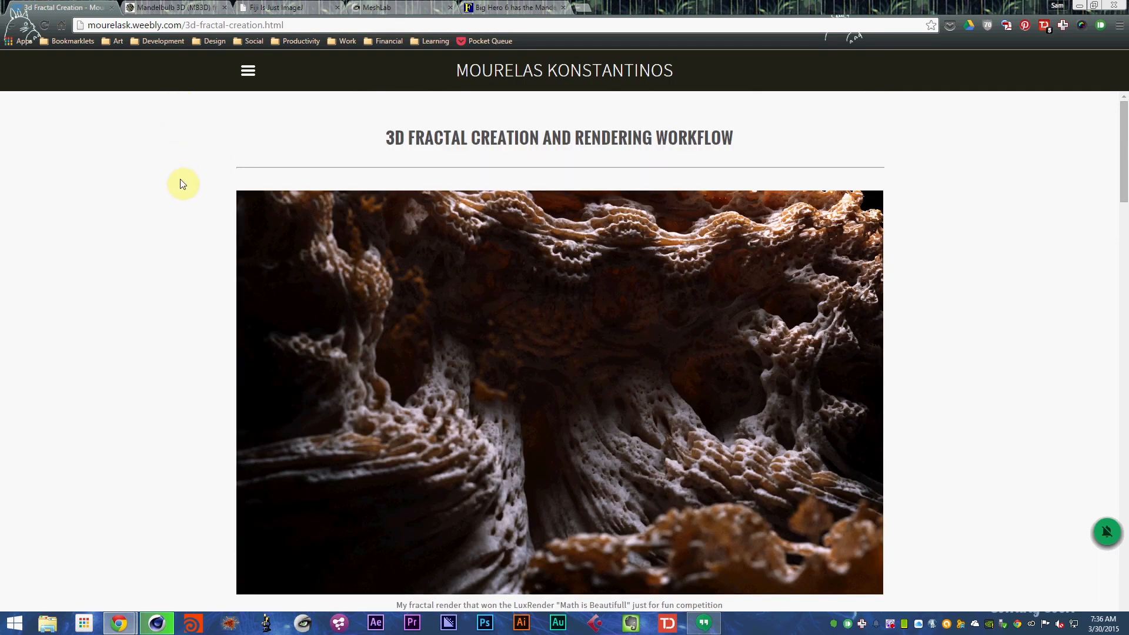
- Open c4dapt.com in a new tab and look over the Cinema4D Advanced Production Techniques page
{"action": "key", "text": "ctrl+t"}
{"action": "type", "text": "c4dtools.net"}
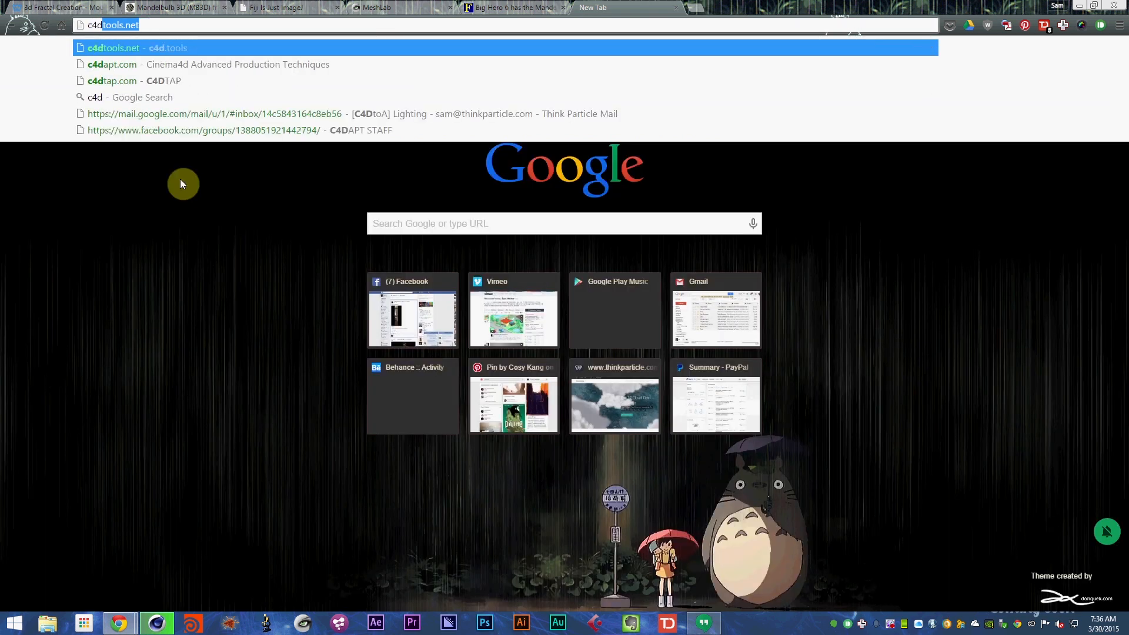
{"action": "key", "text": "Down"}
{"action": "key", "text": "Return"}
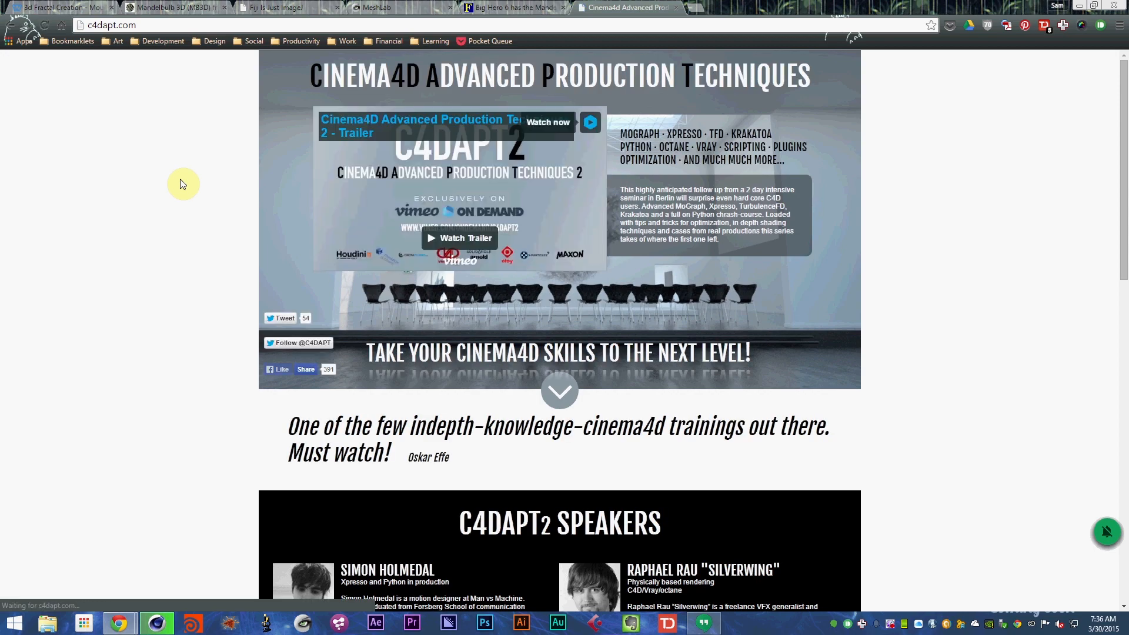
{"action": "scroll", "coordinate": [218, 312], "scroll_direction": "down", "scroll_amount": 4}
{"action": "scroll", "coordinate": [227, 235], "scroll_direction": "down", "scroll_amount": 10}
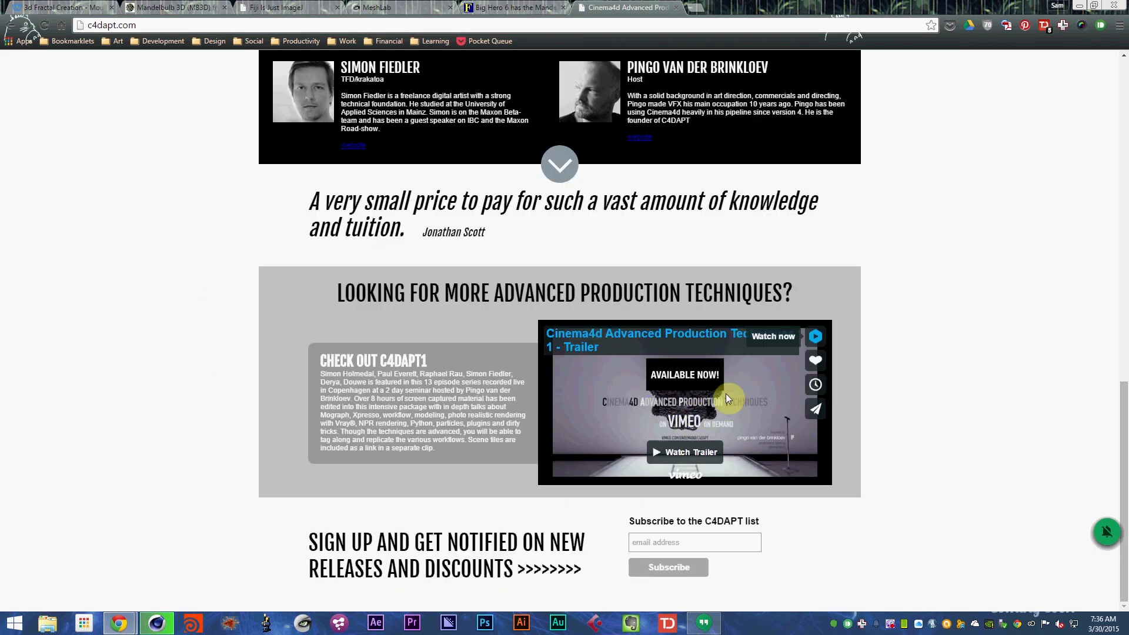
{"action": "scroll", "coordinate": [606, 402], "scroll_direction": "up", "scroll_amount": 14}
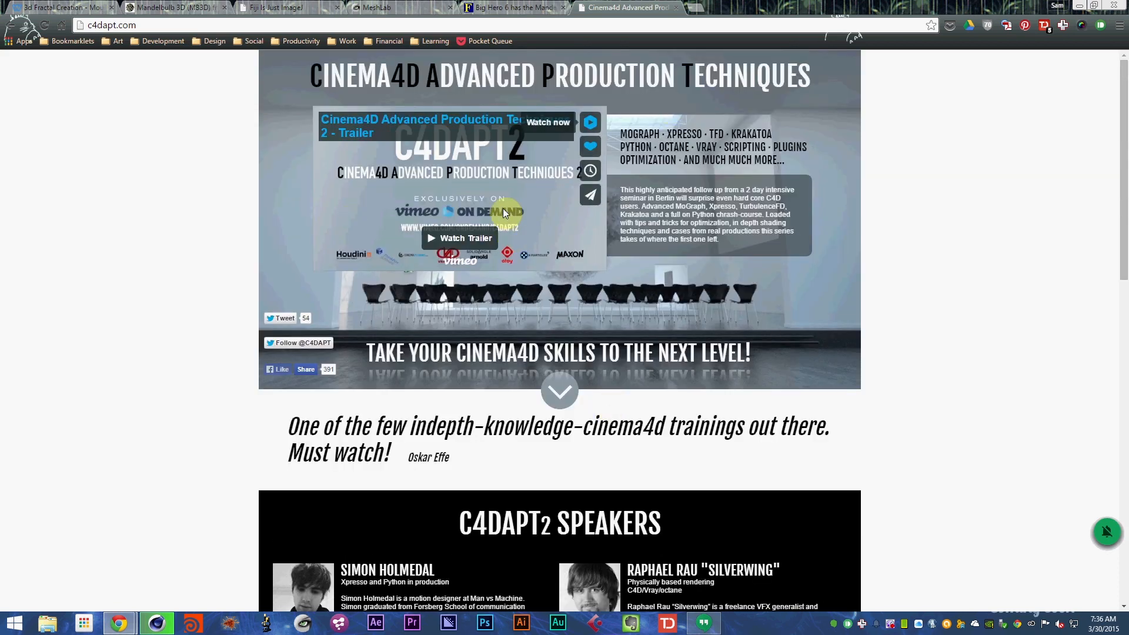
- Play the C4DAPT2 trailer full screen from the start, pause it on the floating fractal shot, and exit full screen
{"action": "left_click", "coordinate": [458, 183]}
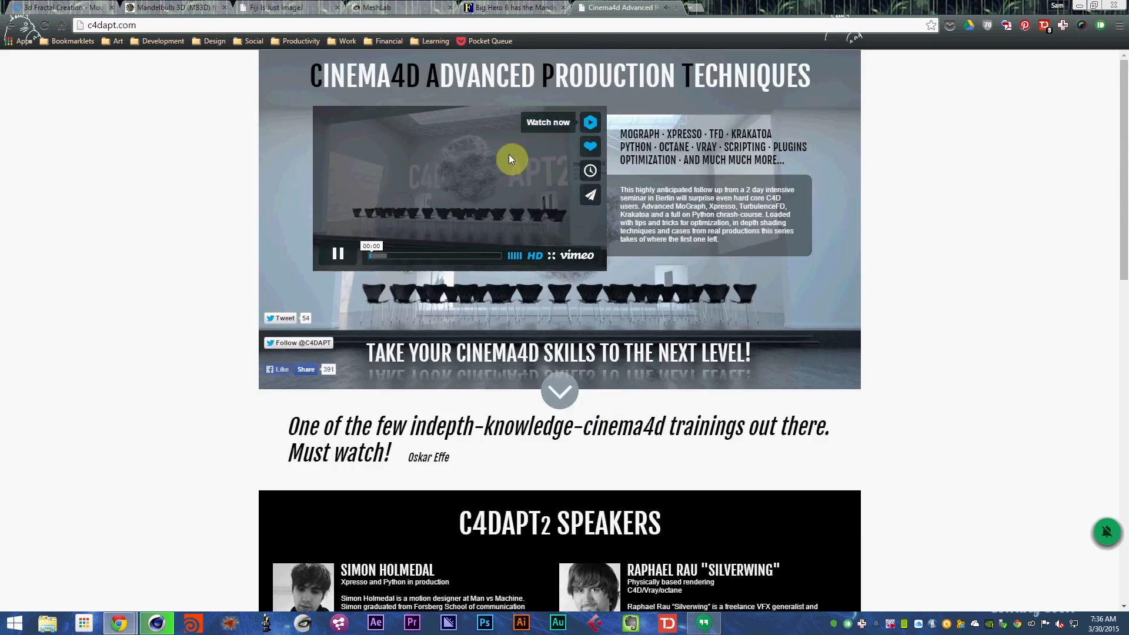
{"action": "left_click", "coordinate": [470, 257]}
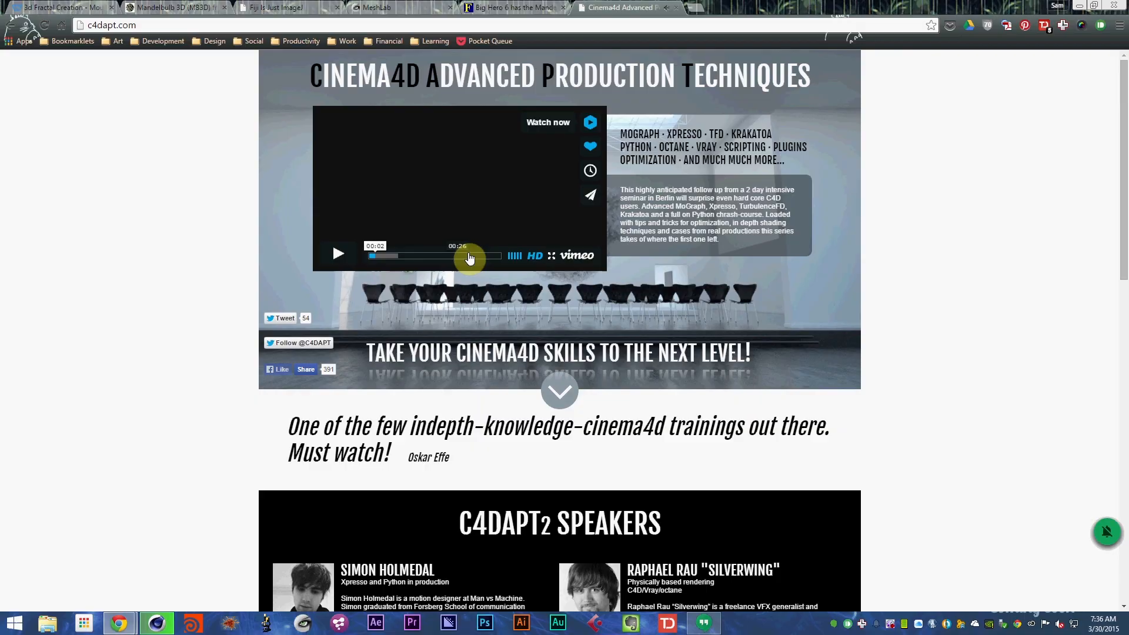
{"action": "left_click", "coordinate": [551, 256]}
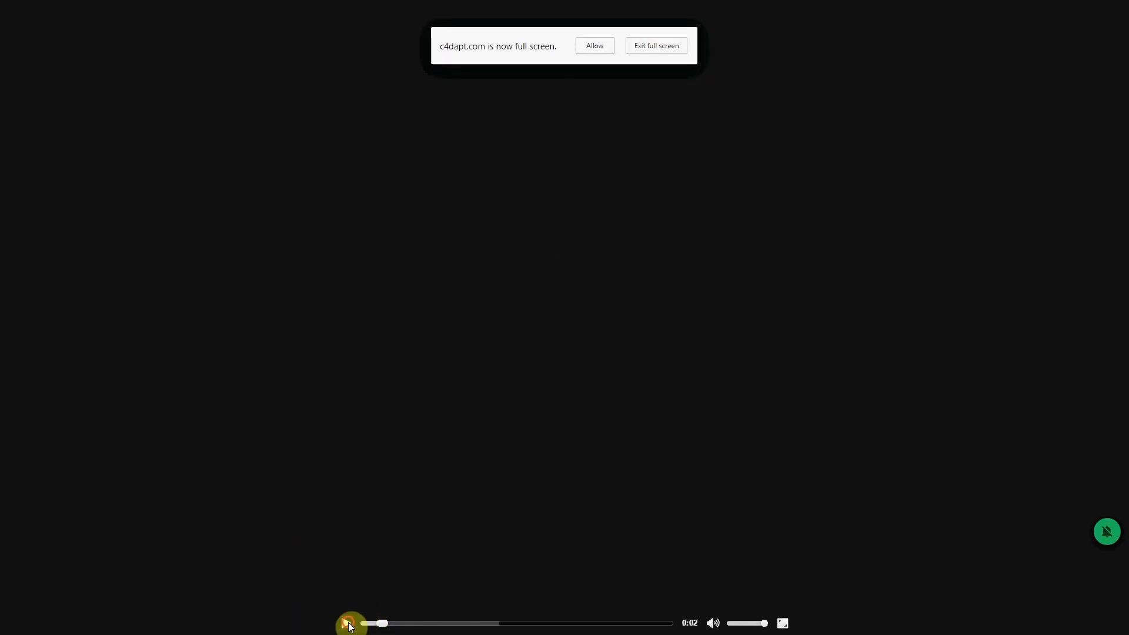
{"action": "left_click", "coordinate": [347, 623]}
{"action": "left_click_drag", "start_coordinate": [381, 623], "coordinate": [357, 623]}
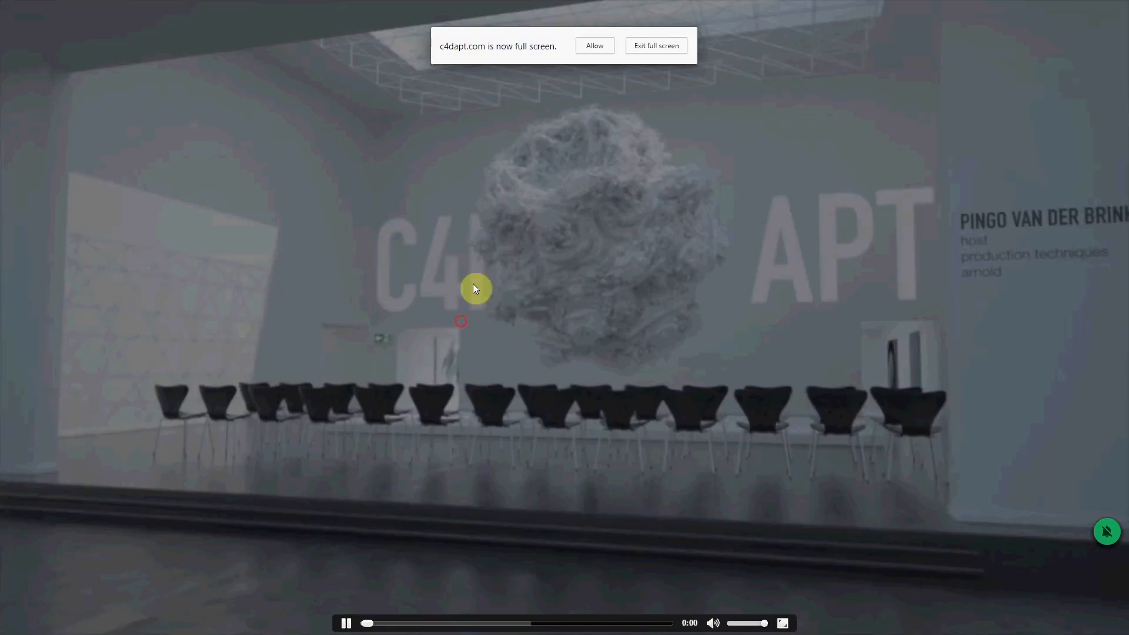
{"action": "key", "text": "Escape"}
{"action": "left_click", "coordinate": [339, 254]}
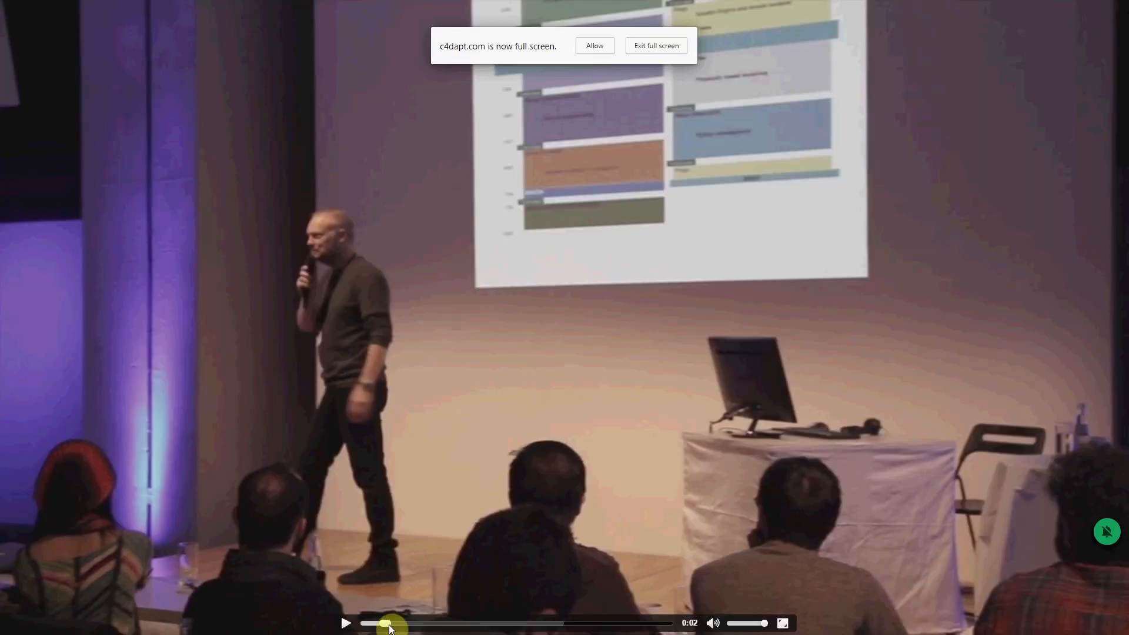
{"action": "left_click_drag", "start_coordinate": [390, 622], "coordinate": [357, 623]}
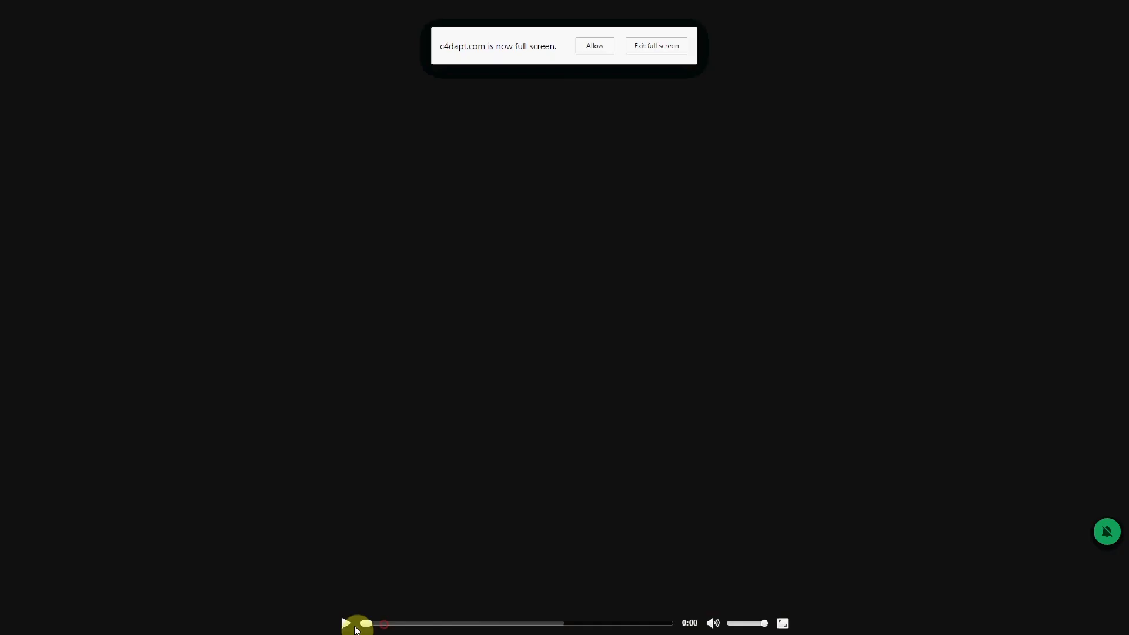
{"action": "left_click", "coordinate": [347, 625]}
{"action": "left_click", "coordinate": [347, 626]}
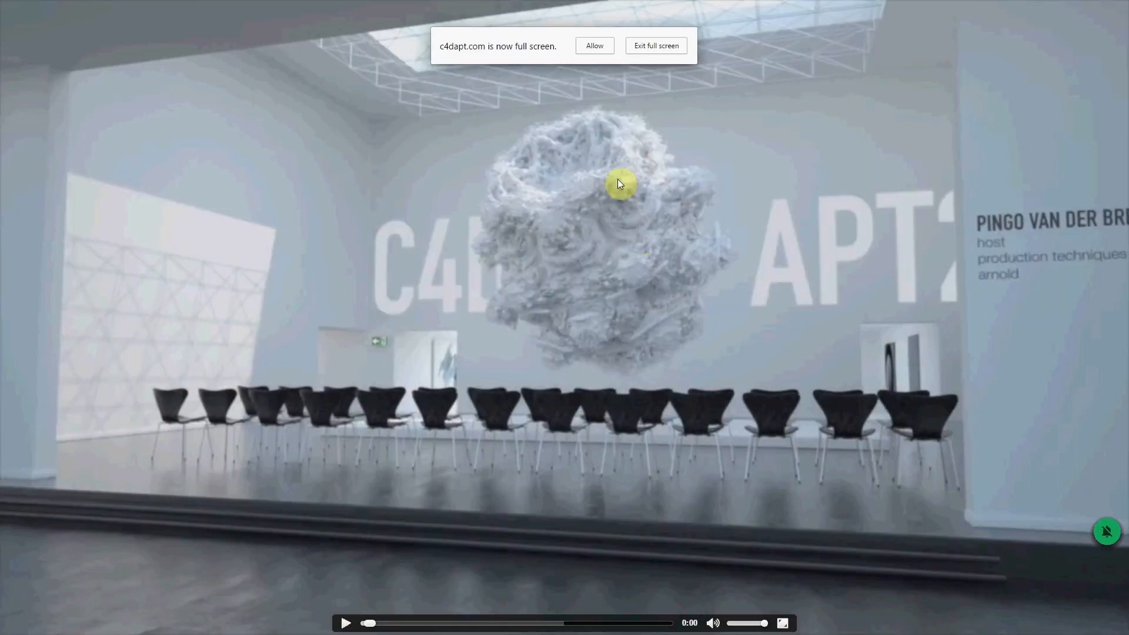
{"action": "left_click", "coordinate": [783, 623]}
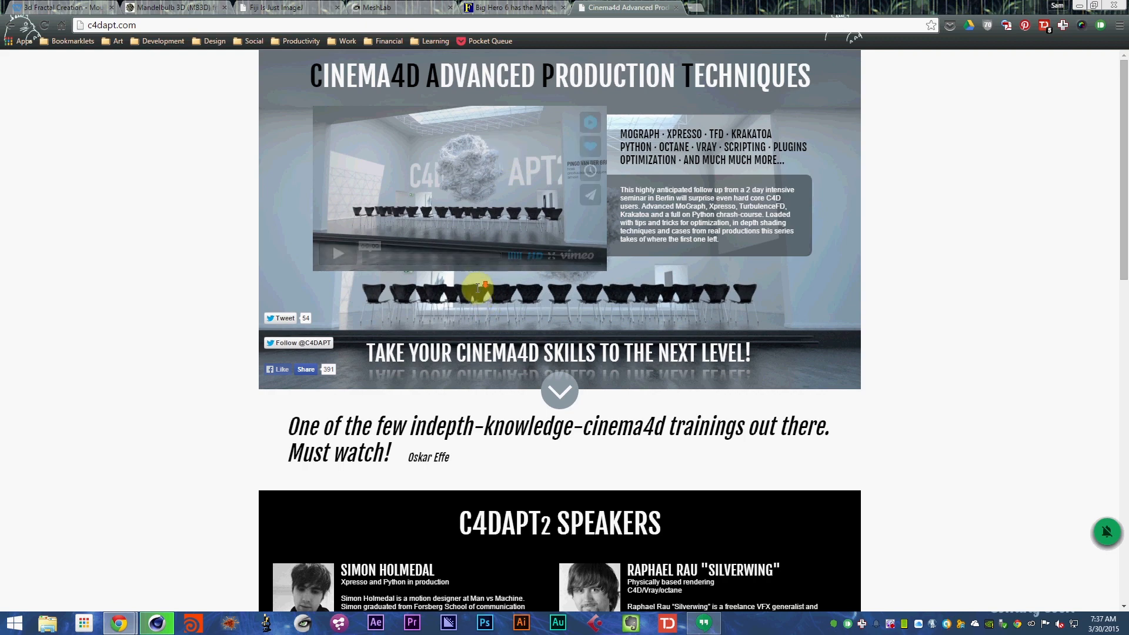
- Look over the C4DAPT2 speakers, and return to the 3D fractal workflow page to review its slice image and Fiji sections
{"action": "scroll", "coordinate": [471, 288], "scroll_direction": "down", "scroll_amount": 7}
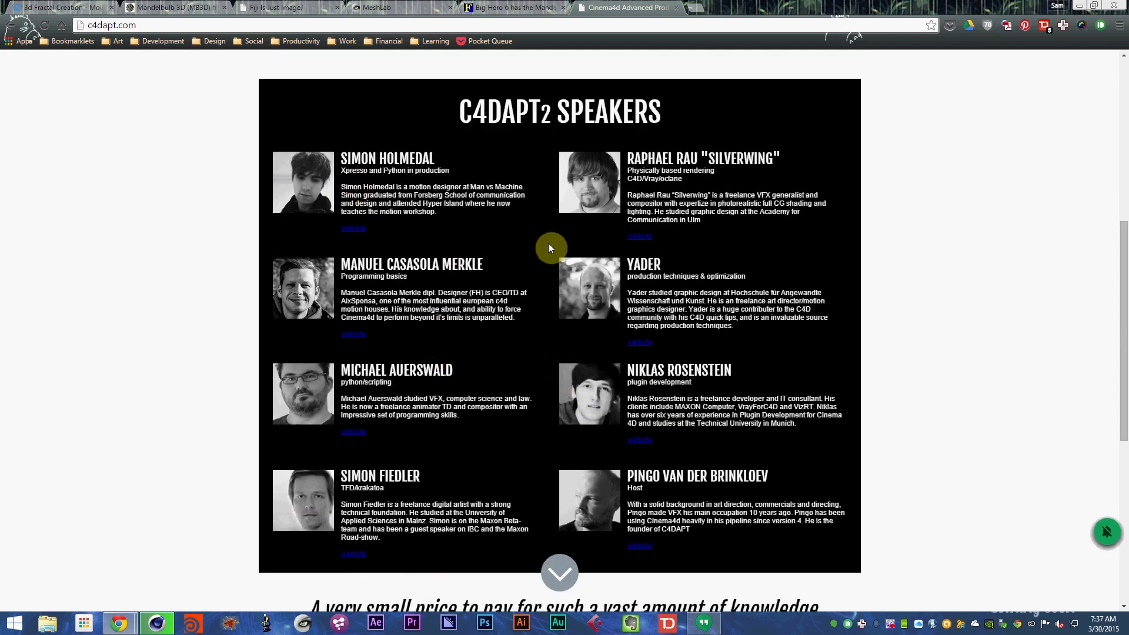
{"action": "left_click", "coordinate": [71, 6]}
{"action": "scroll", "coordinate": [126, 244], "scroll_direction": "down", "scroll_amount": 4}
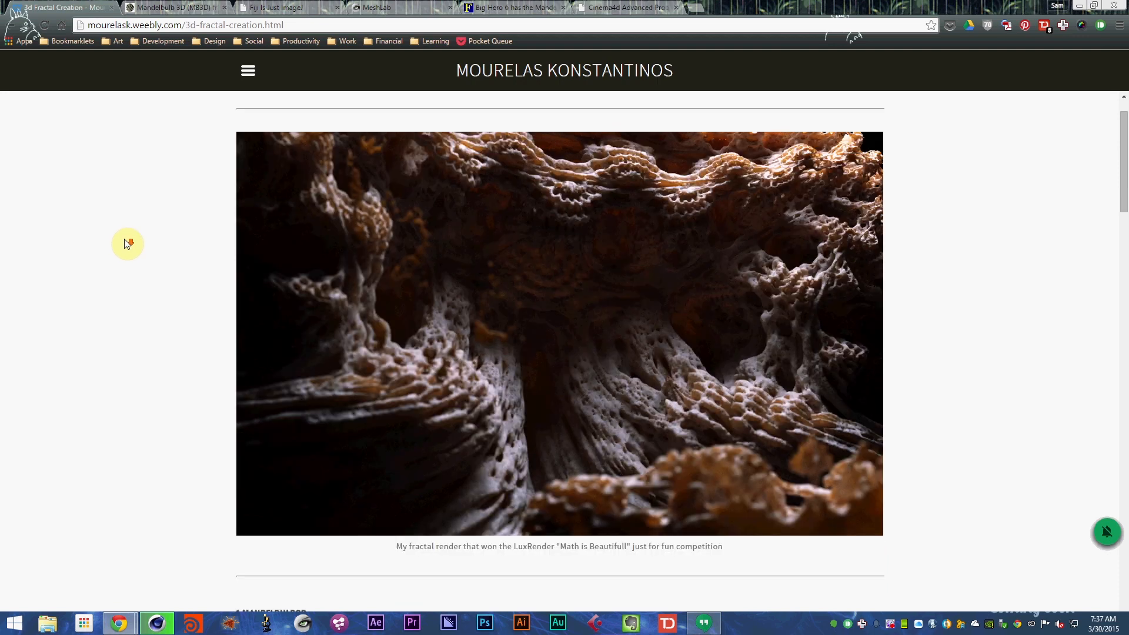
{"action": "scroll", "coordinate": [185, 249], "scroll_direction": "down", "scroll_amount": 12}
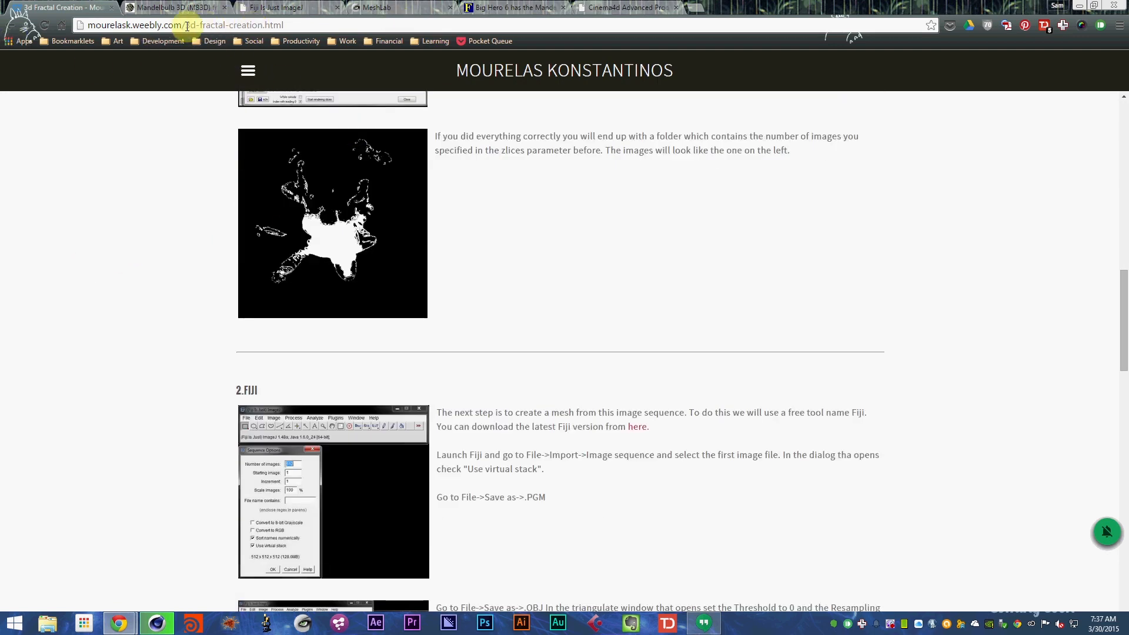
{"action": "scroll", "coordinate": [207, 403], "scroll_direction": "down", "scroll_amount": 5}
{"action": "scroll", "coordinate": [186, 400], "scroll_direction": "up", "scroll_amount": 20}
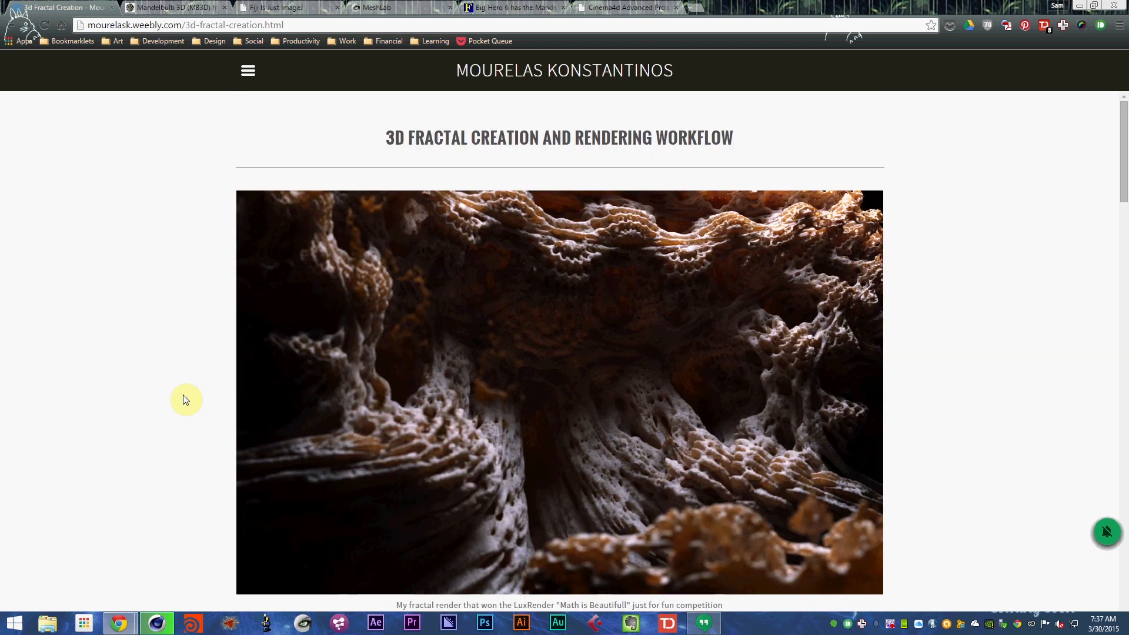
- Examine the download options for Mandelbulb 3D and for Fiji on their open web pages
{"action": "left_click", "coordinate": [178, 9]}
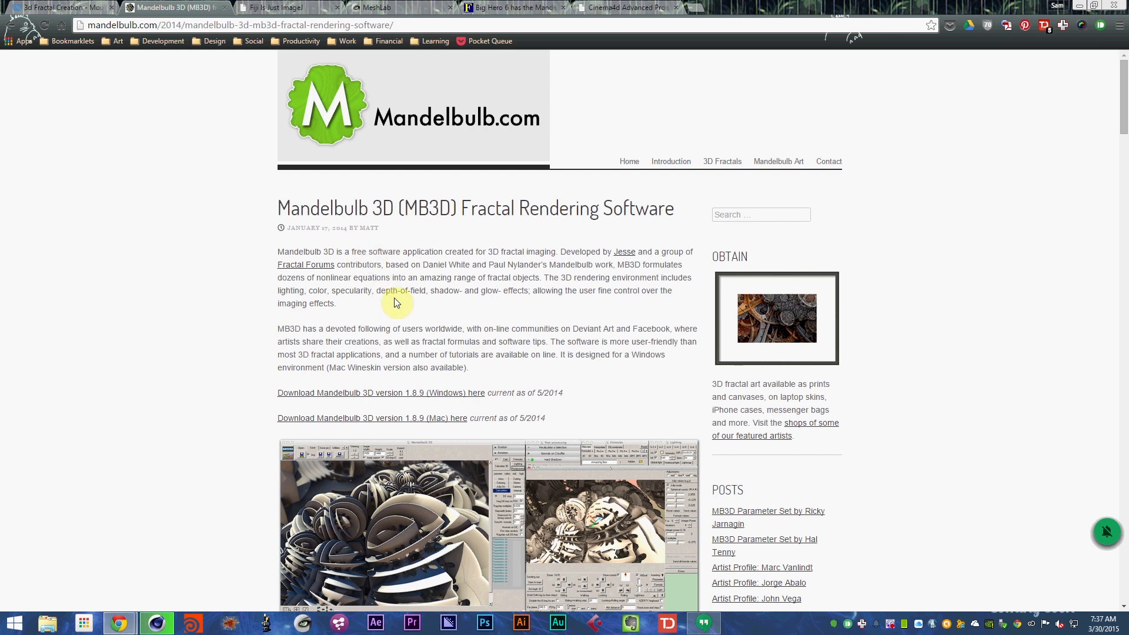
{"action": "scroll", "coordinate": [415, 277], "scroll_direction": "down", "scroll_amount": 2}
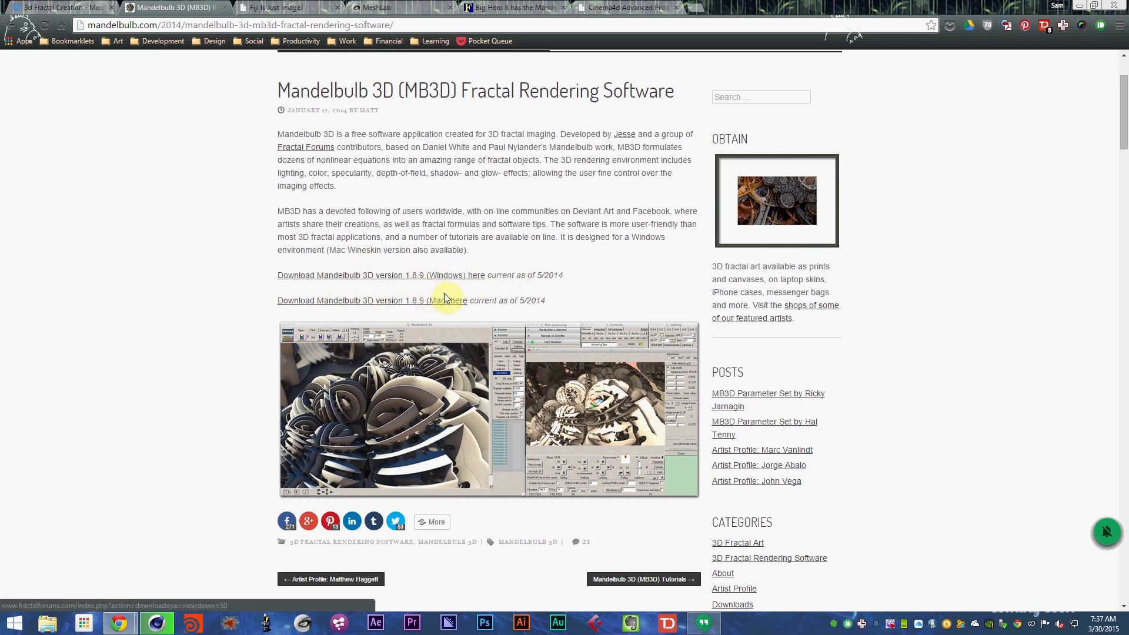
{"action": "left_click", "coordinate": [284, 7]}
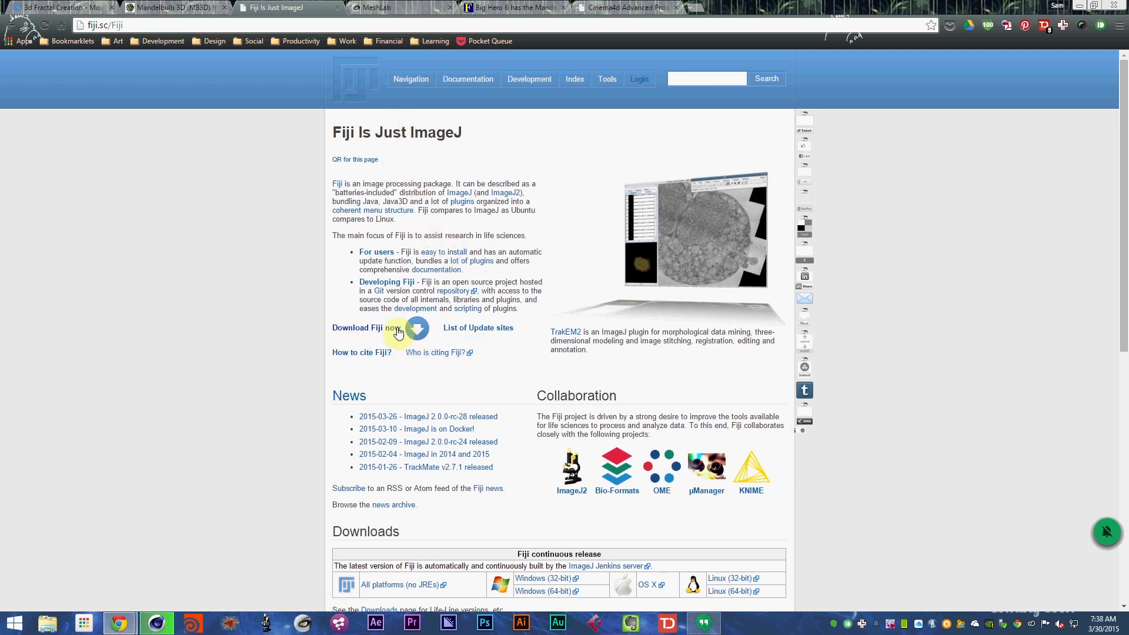
{"action": "scroll", "coordinate": [415, 344], "scroll_direction": "down", "scroll_amount": 5}
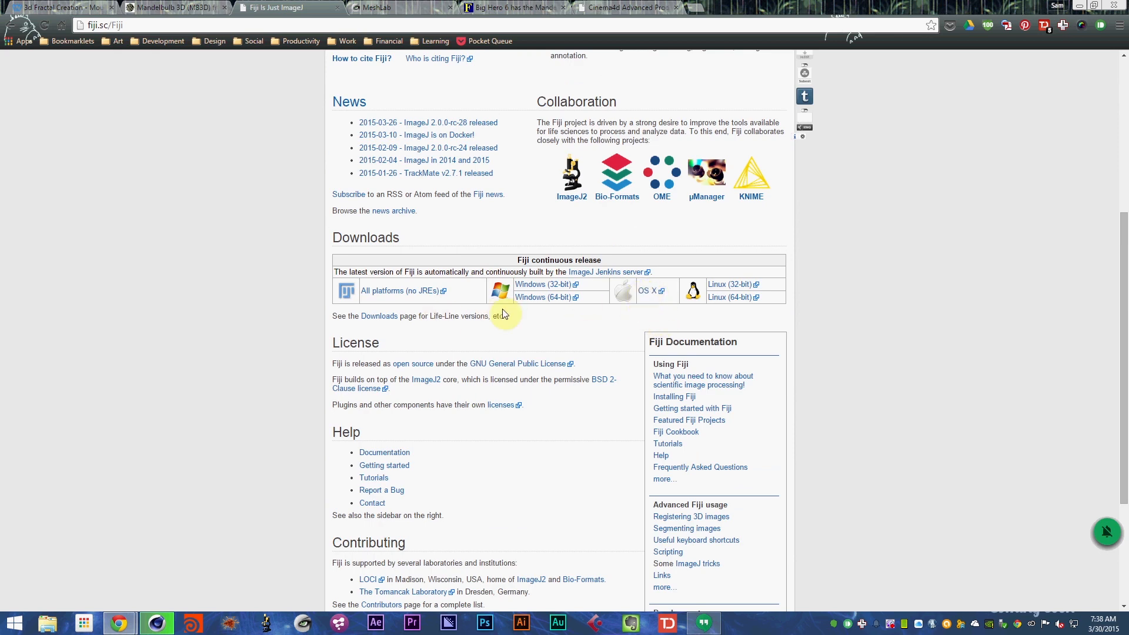
- Examine the feature list and the version 1.3.3 download links on the MeshLab page
{"action": "left_click", "coordinate": [403, 6]}
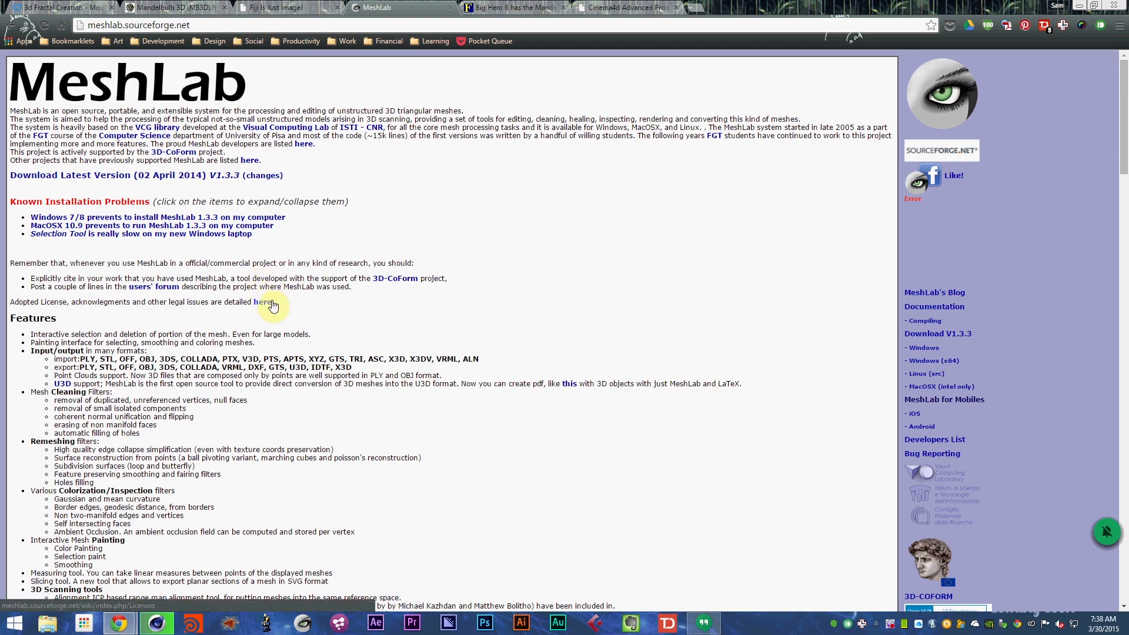
{"action": "scroll", "coordinate": [273, 306], "scroll_direction": "down", "scroll_amount": 1}
{"action": "scroll", "coordinate": [272, 300], "scroll_direction": "down", "scroll_amount": 2}
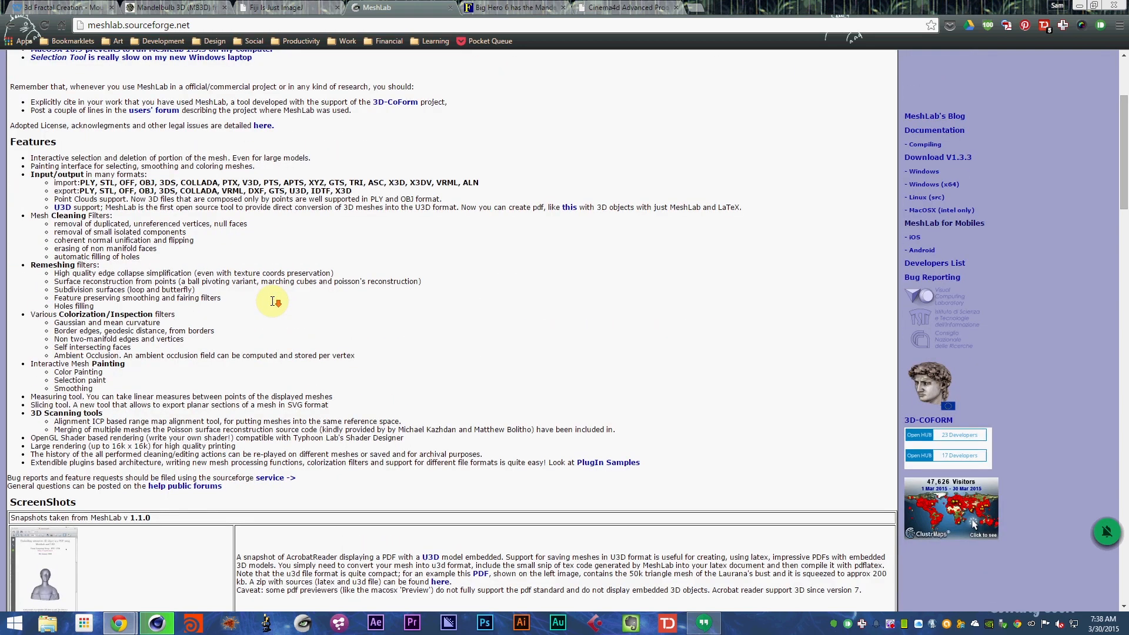
{"action": "scroll", "coordinate": [780, 305], "scroll_direction": "up", "scroll_amount": 1}
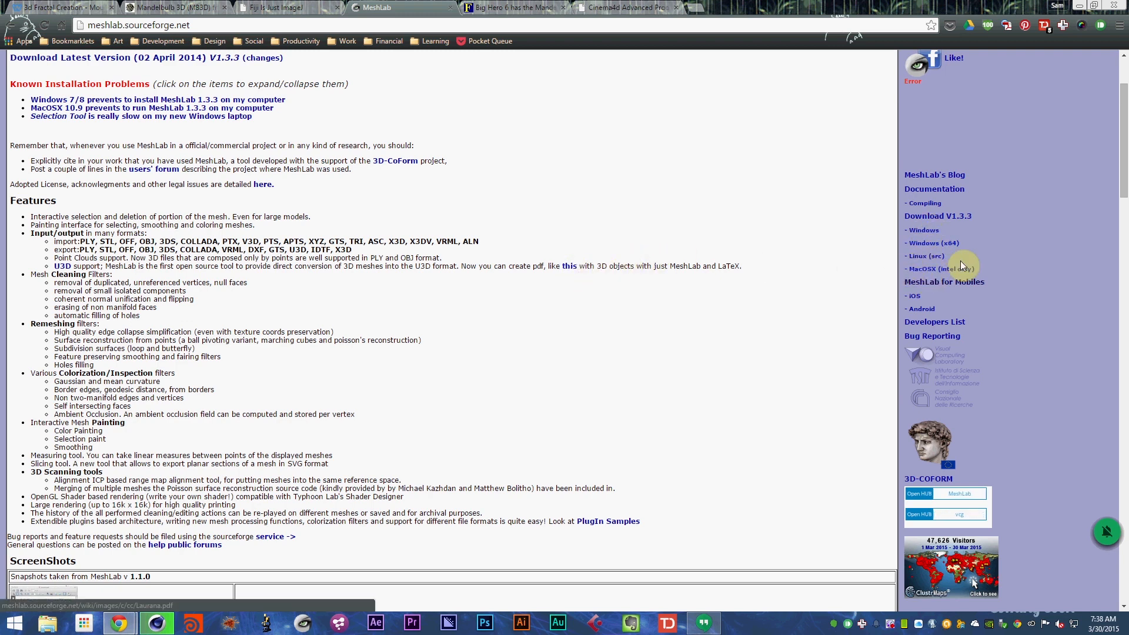
- Revisit the Fiji, Mandelbulb 3D and MeshLab pages to recap the tools of the workflow
{"action": "left_click", "coordinate": [276, 7]}
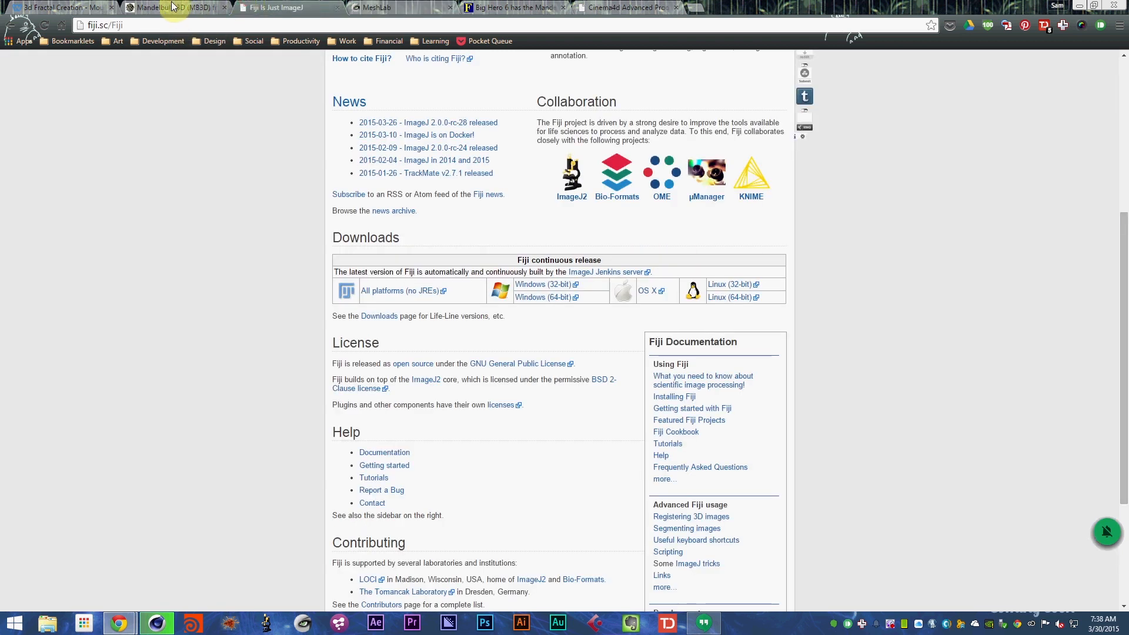
{"action": "left_click", "coordinate": [174, 7]}
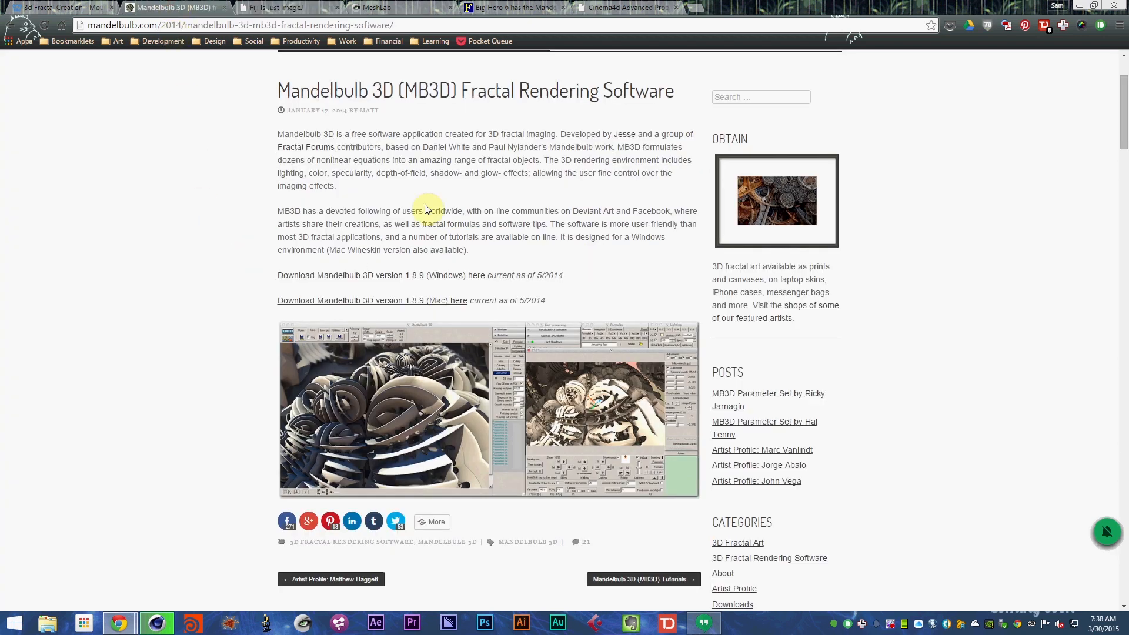
{"action": "left_click", "coordinate": [287, 7]}
{"action": "left_click", "coordinate": [406, 7]}
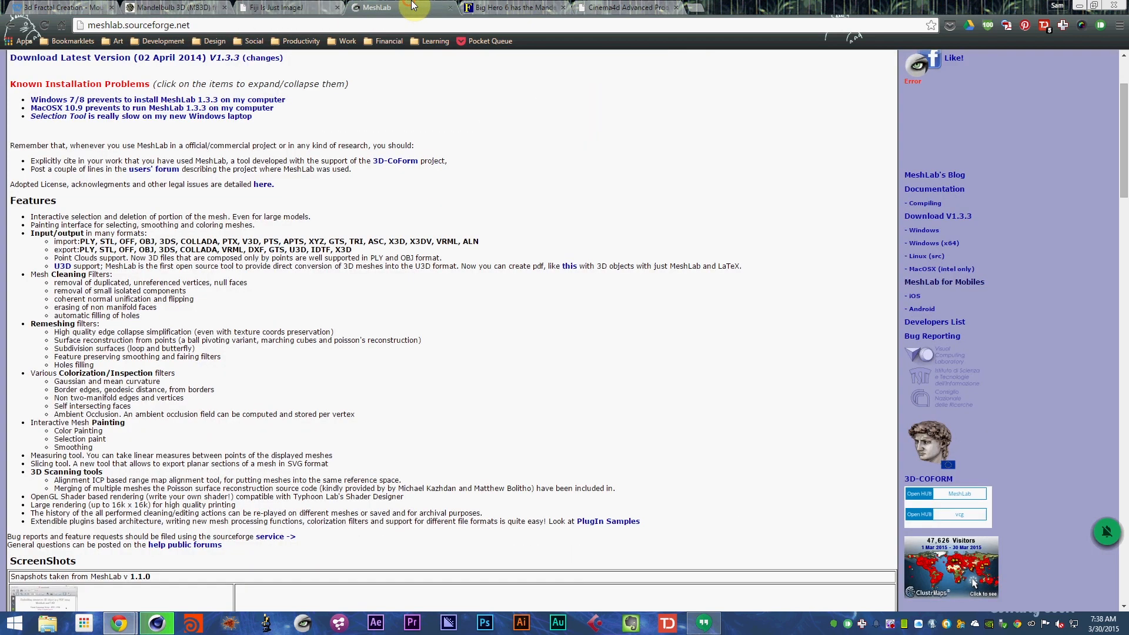
- Look through the fractalforums.com thread about the Mandelbulb in Big Hero 6 and its film still
{"action": "left_click", "coordinate": [491, 5]}
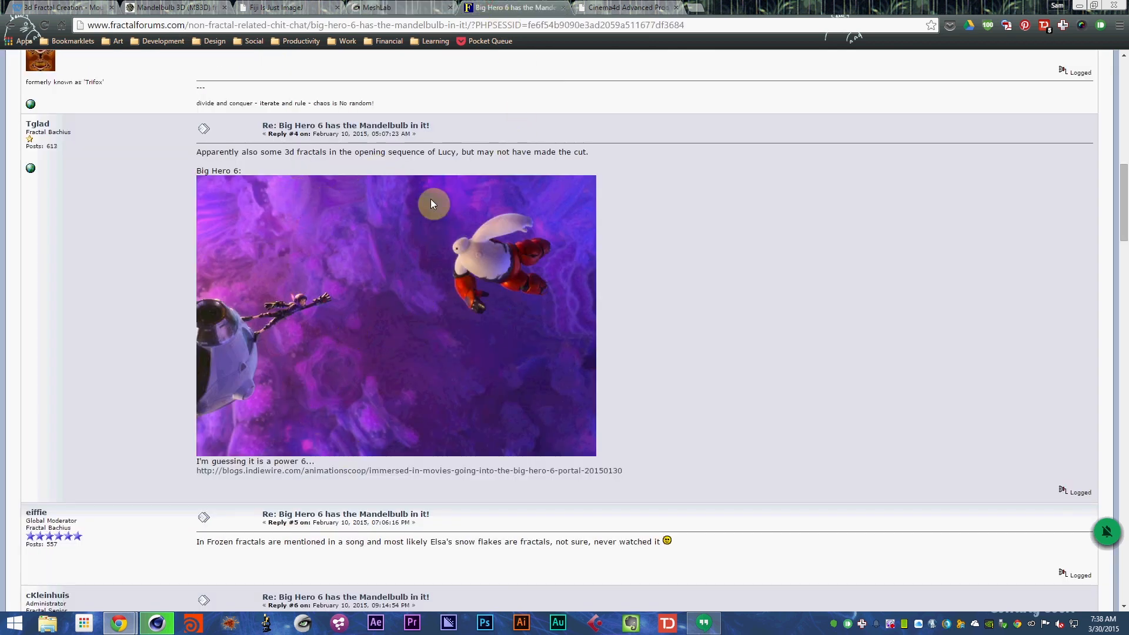
{"action": "scroll", "coordinate": [358, 231], "scroll_direction": "down", "scroll_amount": 15}
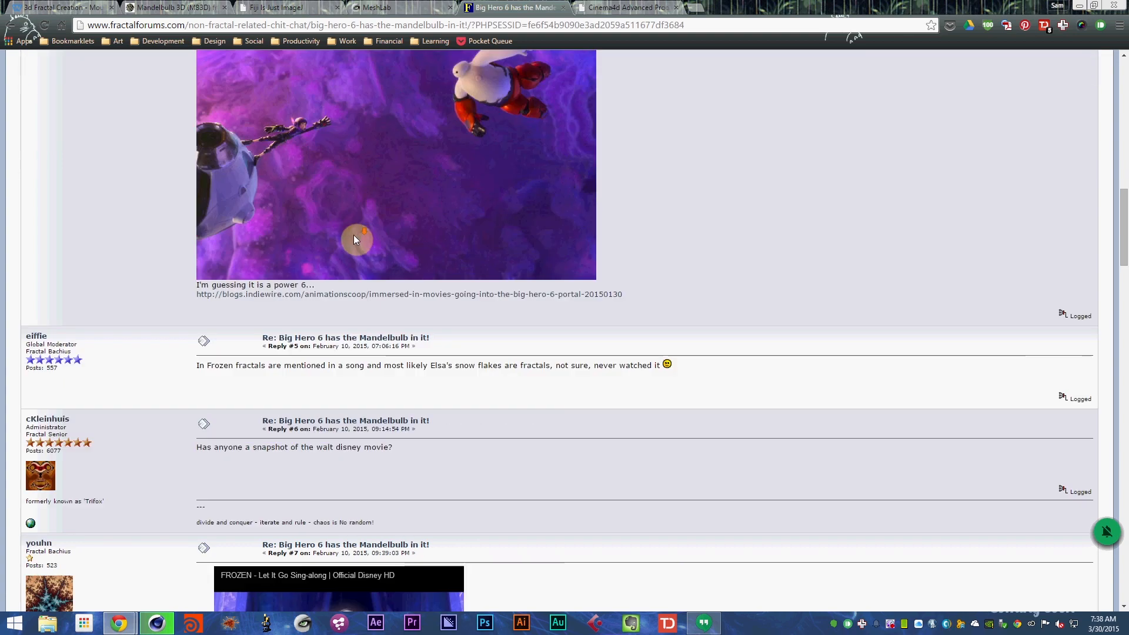
{"action": "scroll", "coordinate": [404, 368], "scroll_direction": "up", "scroll_amount": 12}
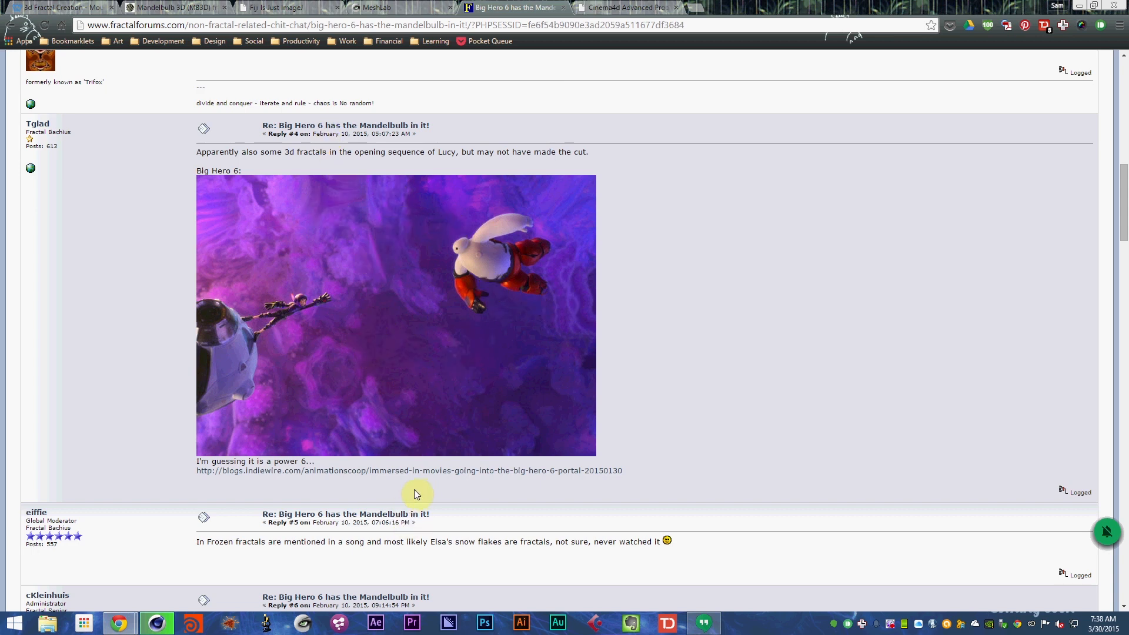
- Switch to Cinema 4D, disable the Krakatoa PRT Loader and enable the Matrix object
{"action": "left_click", "coordinate": [148, 628]}
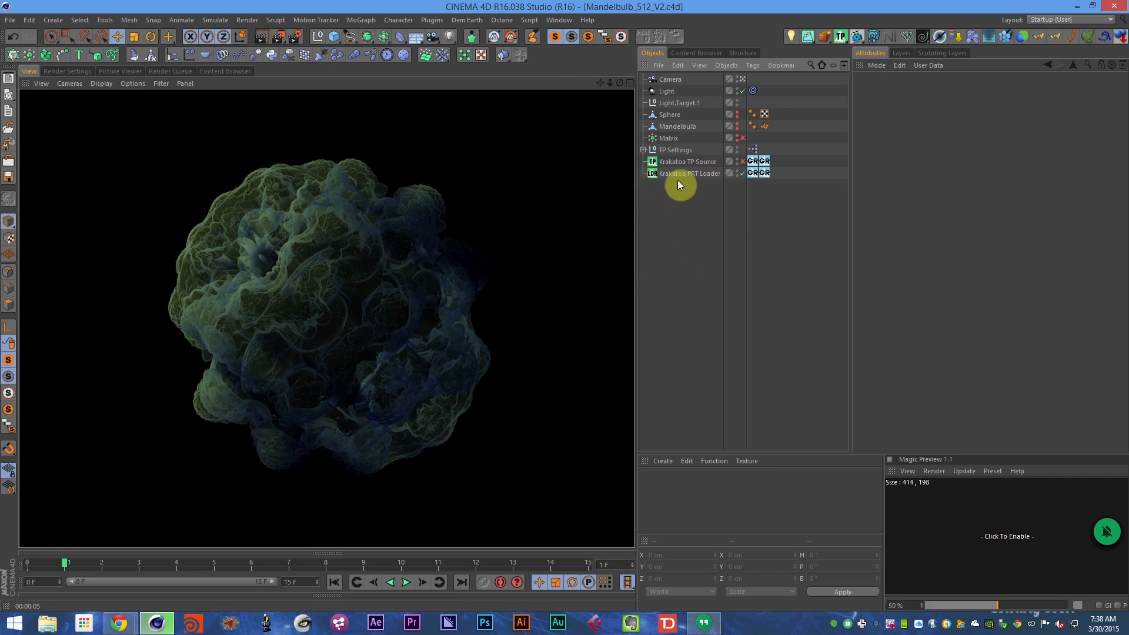
{"action": "left_click", "coordinate": [742, 172]}
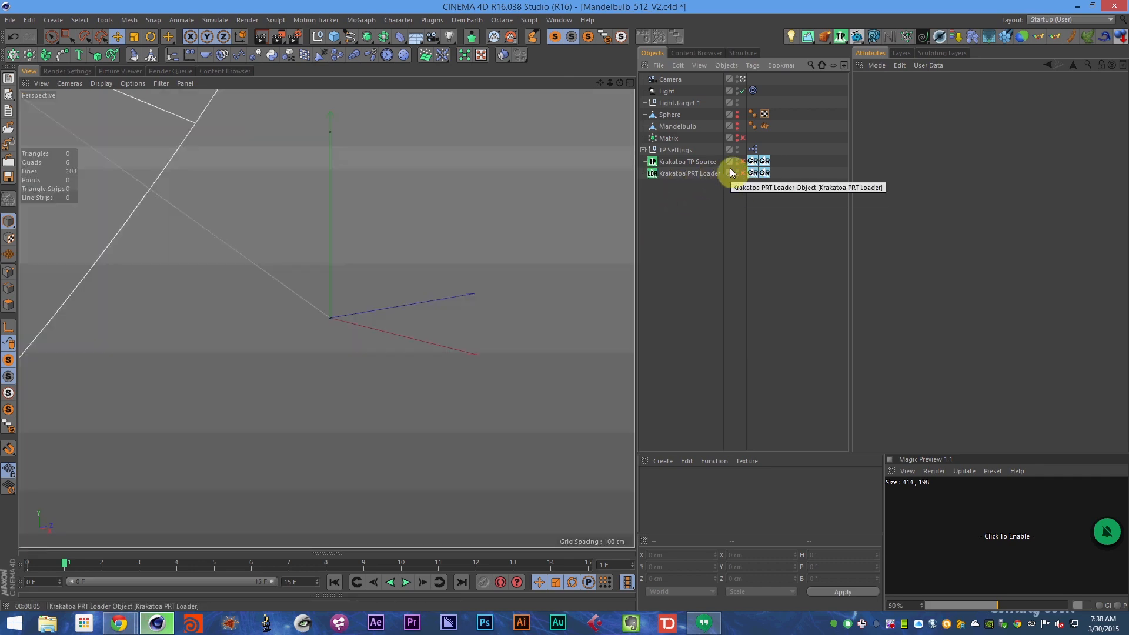
{"action": "left_click", "coordinate": [218, 554]}
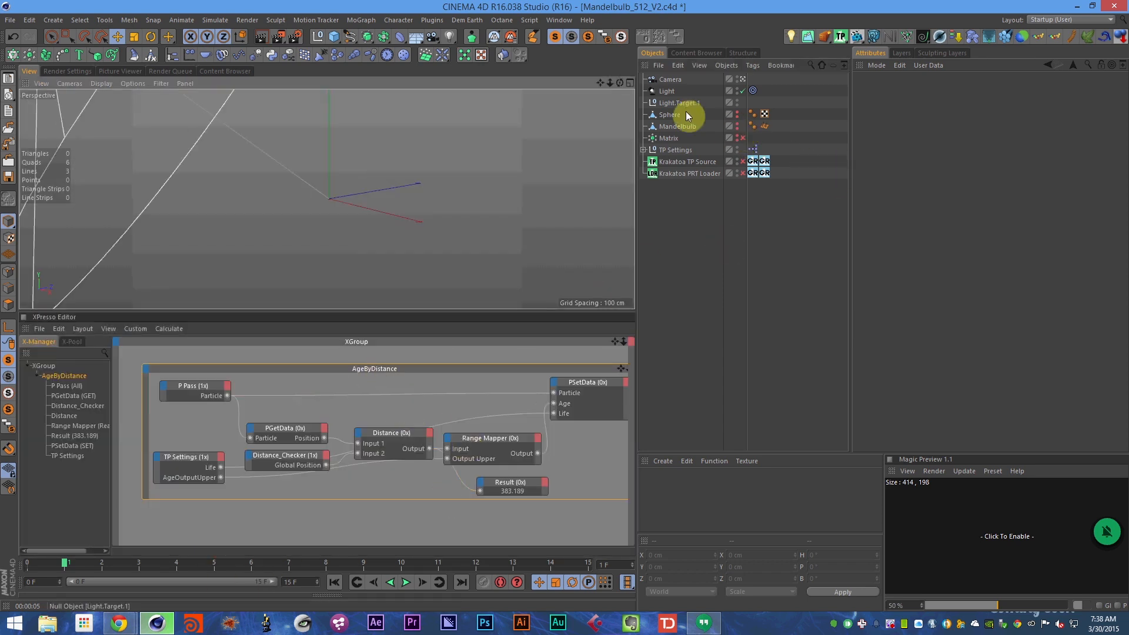
{"action": "left_click", "coordinate": [744, 139]}
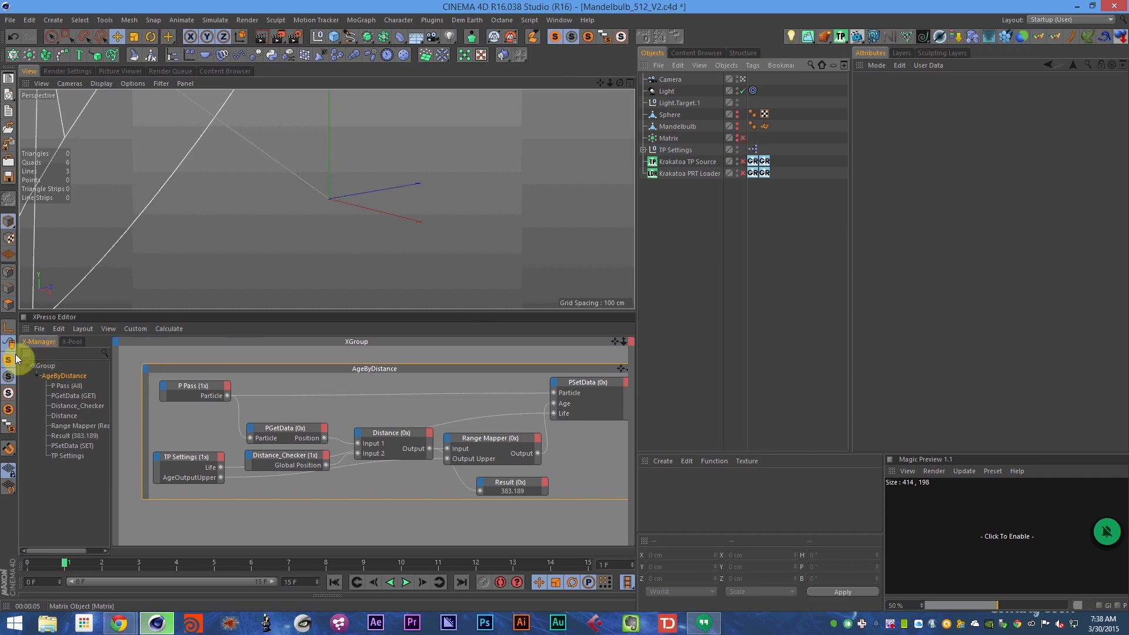
{"action": "left_click", "coordinate": [640, 317], "text": "ctrl"}
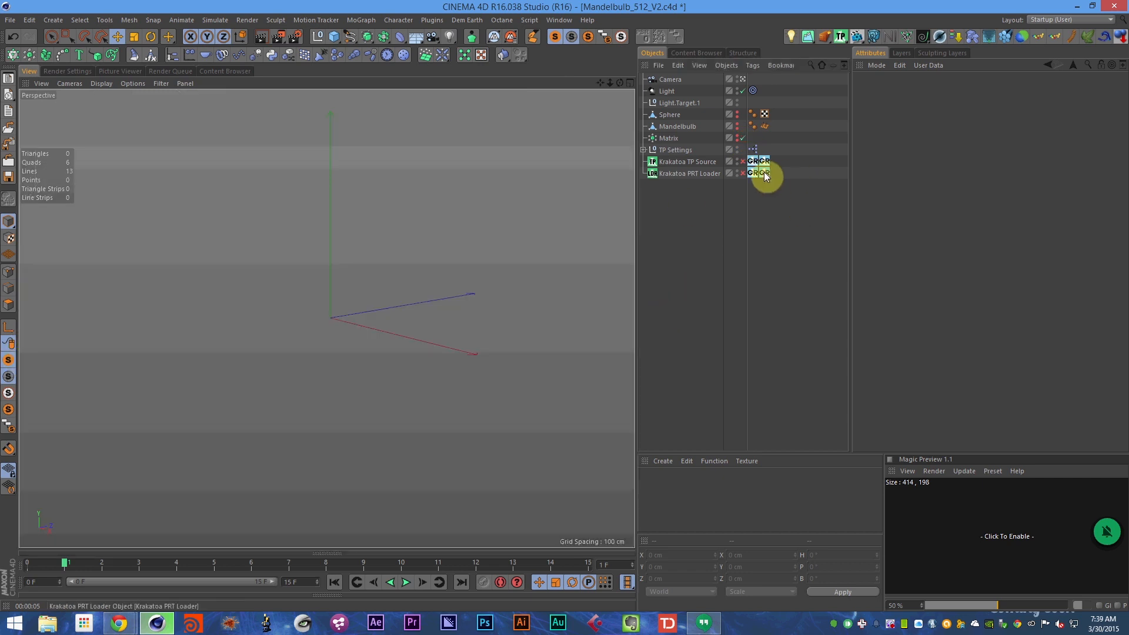
- Review the Mandelbulb and Matrix settings and the XPresso graph on TP Settings, and save the scene
{"action": "left_click", "coordinate": [683, 126]}
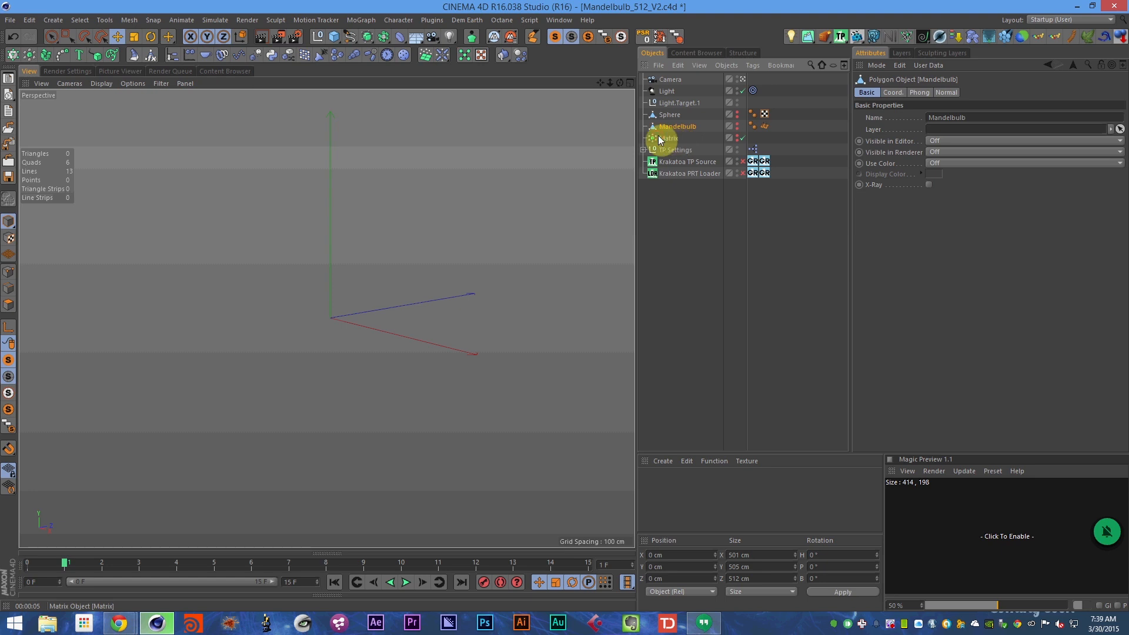
{"action": "left_click", "coordinate": [659, 138]}
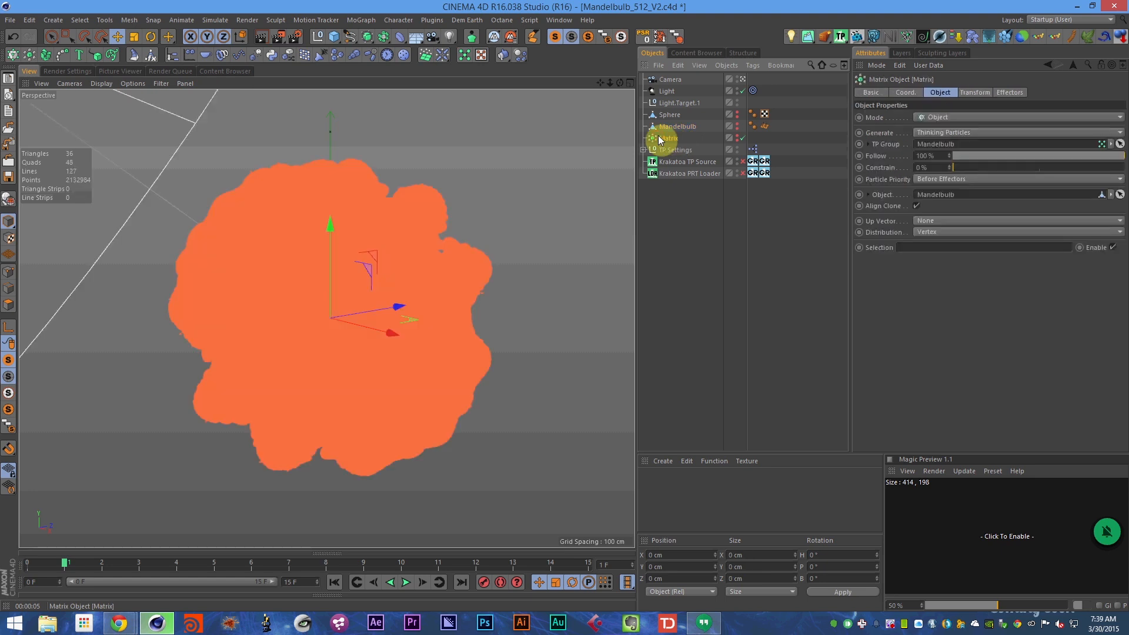
{"action": "double_click", "coordinate": [757, 150]}
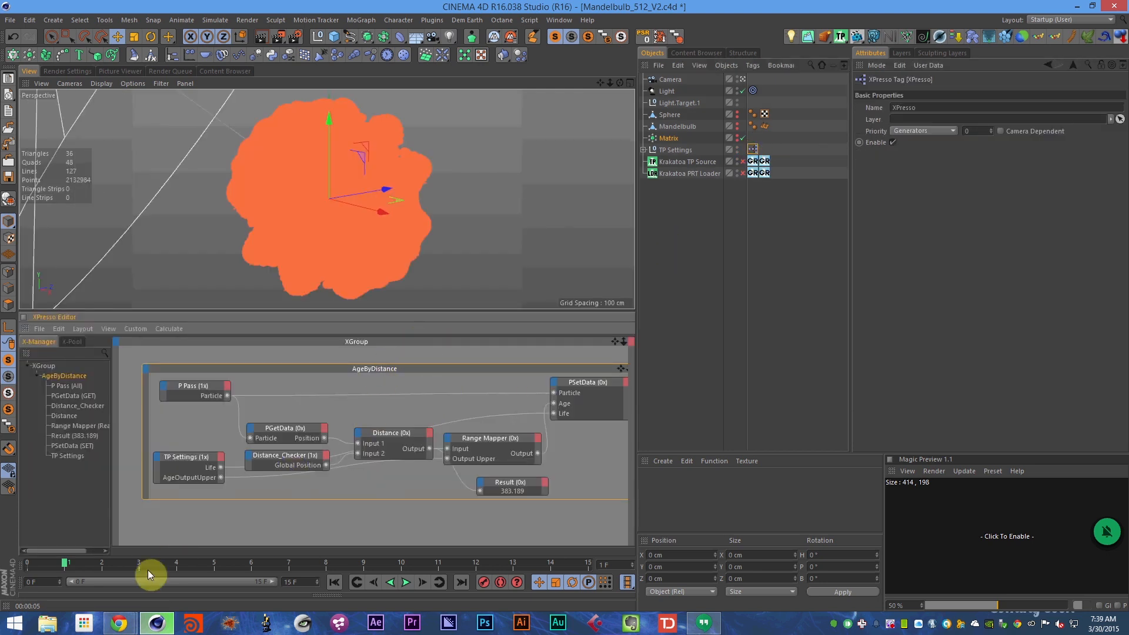
{"action": "left_click", "coordinate": [335, 582]}
{"action": "key", "text": "ctrl+s"}
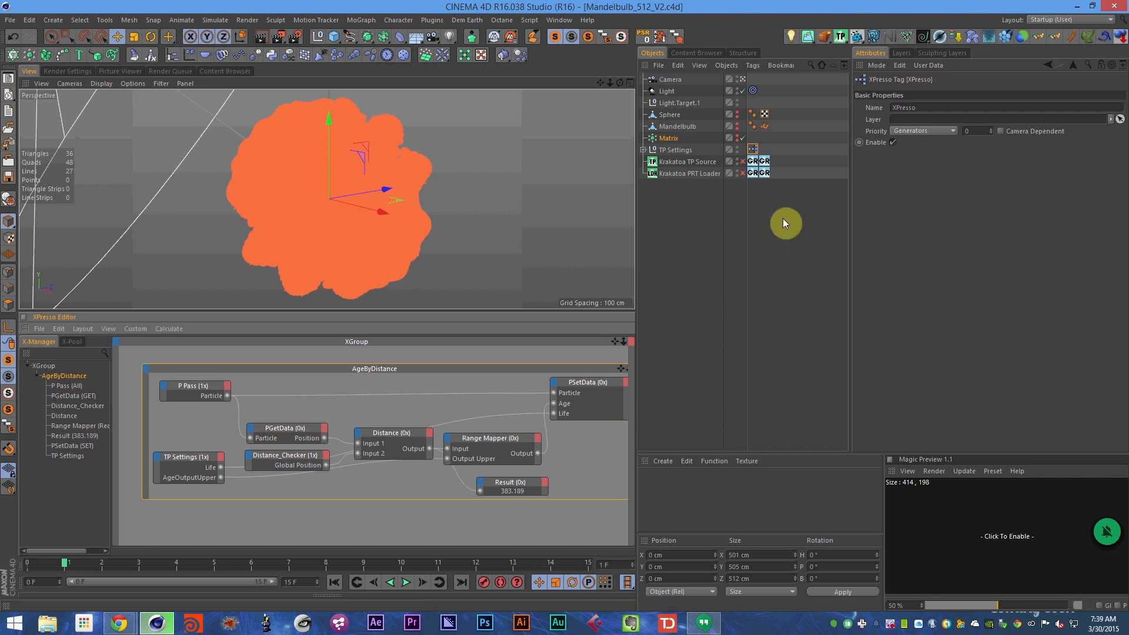
- Enable the Krakatoa TP Source and render the Mandelbulb particles in the viewport
{"action": "left_click", "coordinate": [742, 161]}
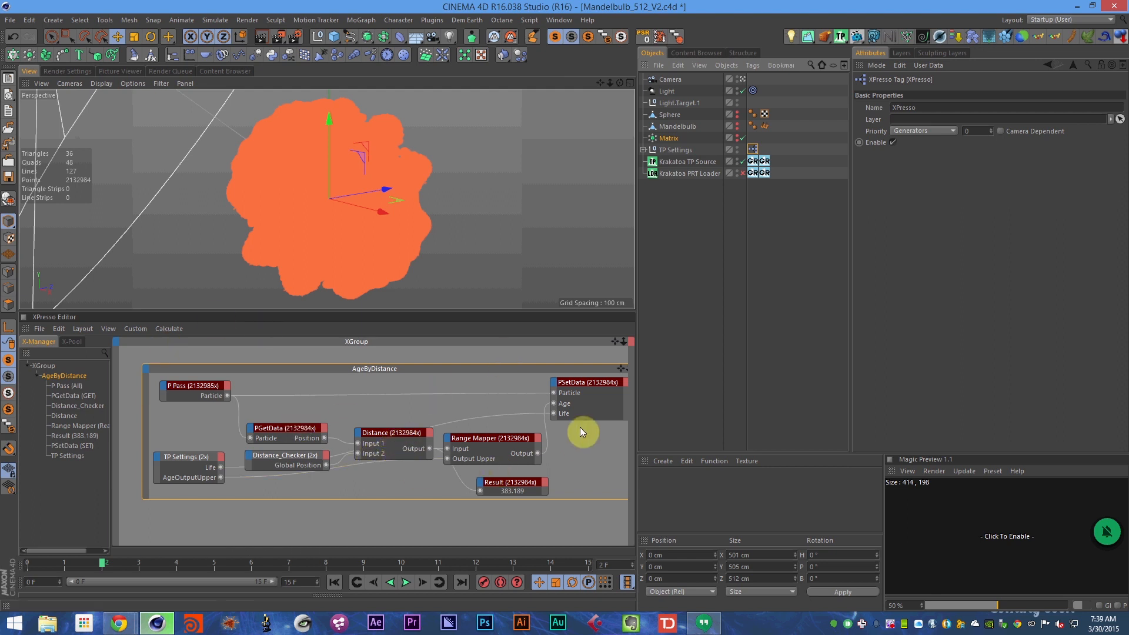
{"action": "left_click", "coordinate": [259, 38]}
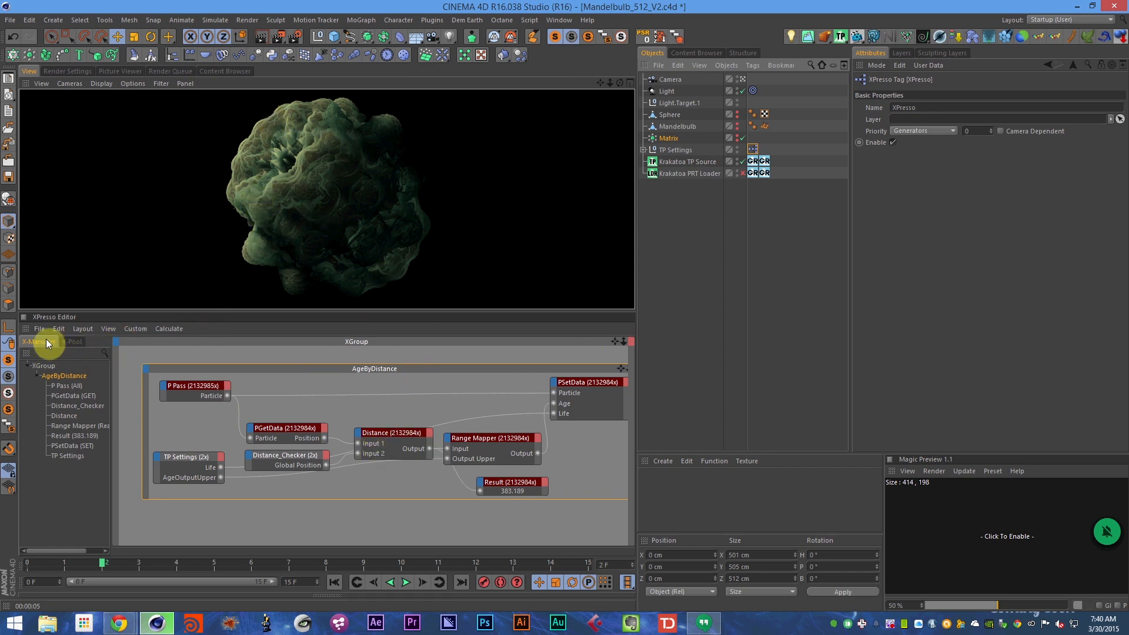
{"action": "left_click", "coordinate": [27, 329], "text": "ctrl"}
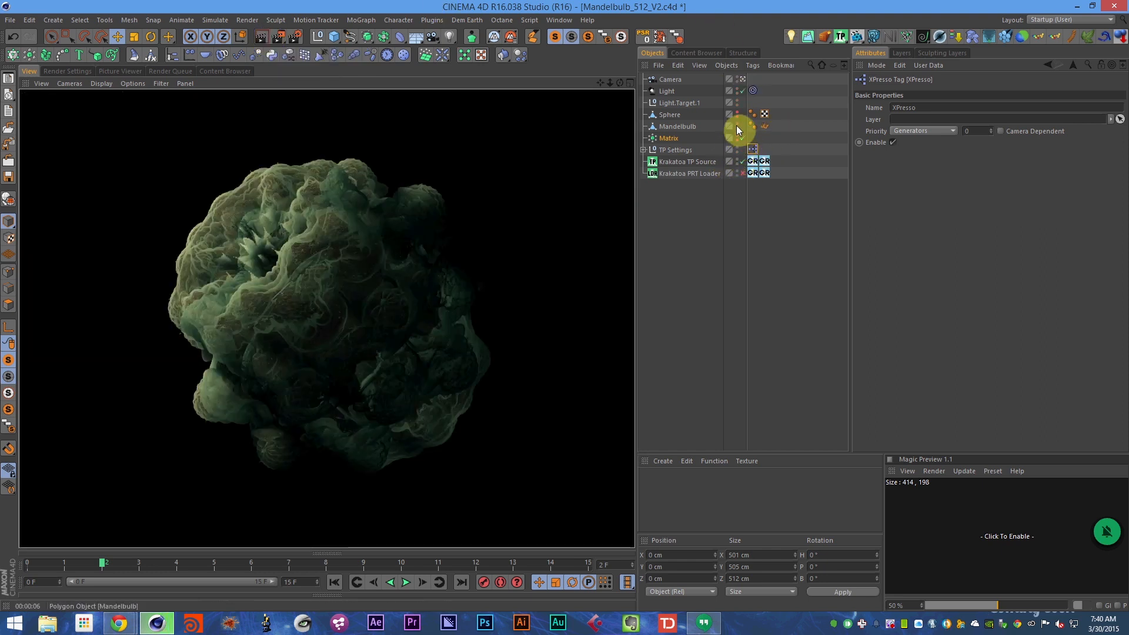
- Set the Sphere as the Matrix's source object and return the timeline to frame 0
{"action": "left_click", "coordinate": [676, 138]}
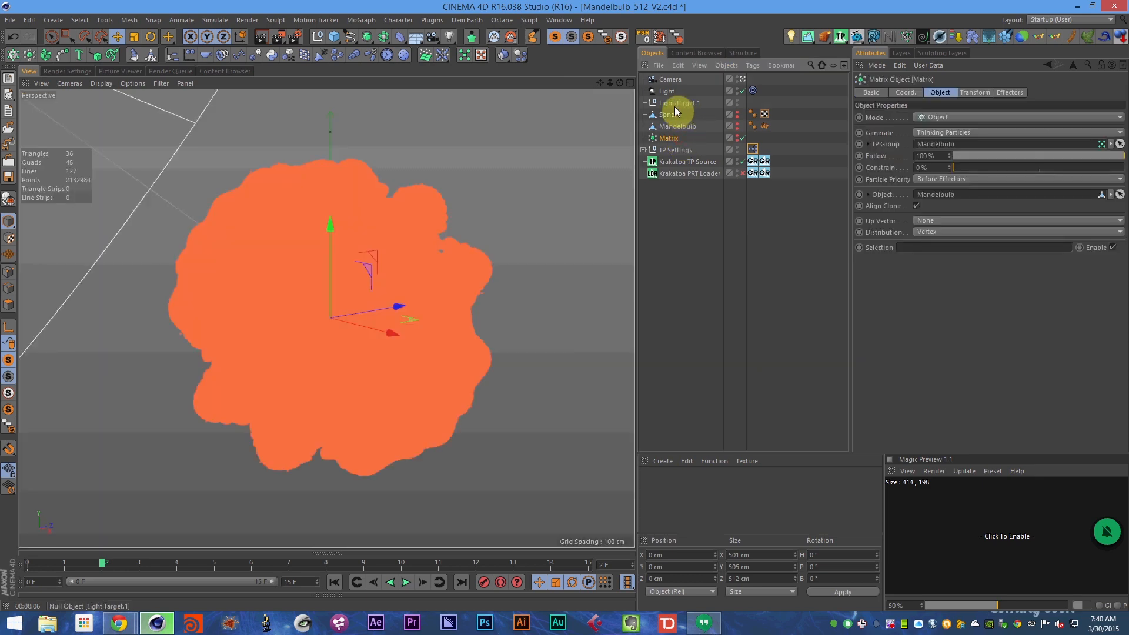
{"action": "left_click_drag", "start_coordinate": [670, 114], "coordinate": [938, 199]}
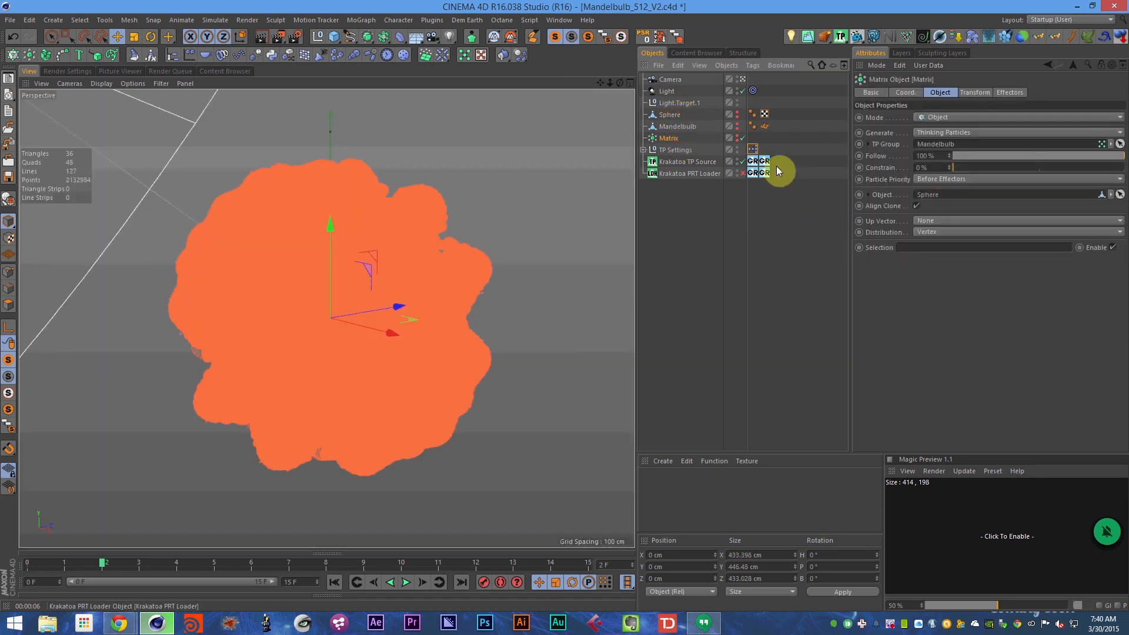
{"action": "key", "text": "shift+f"}
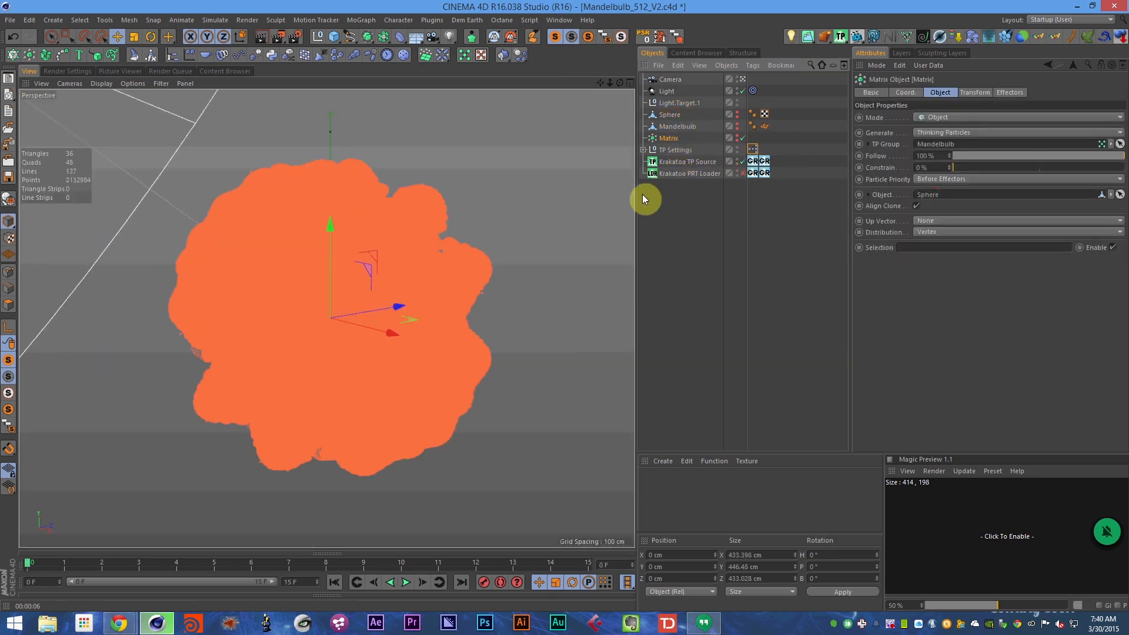
- Move the Distance_Checker null under TP Settings to about Y 164 cm and Z -205 cm, and advance to frame 1
{"action": "left_click", "coordinate": [643, 149]}
{"action": "left_click", "coordinate": [670, 162]}
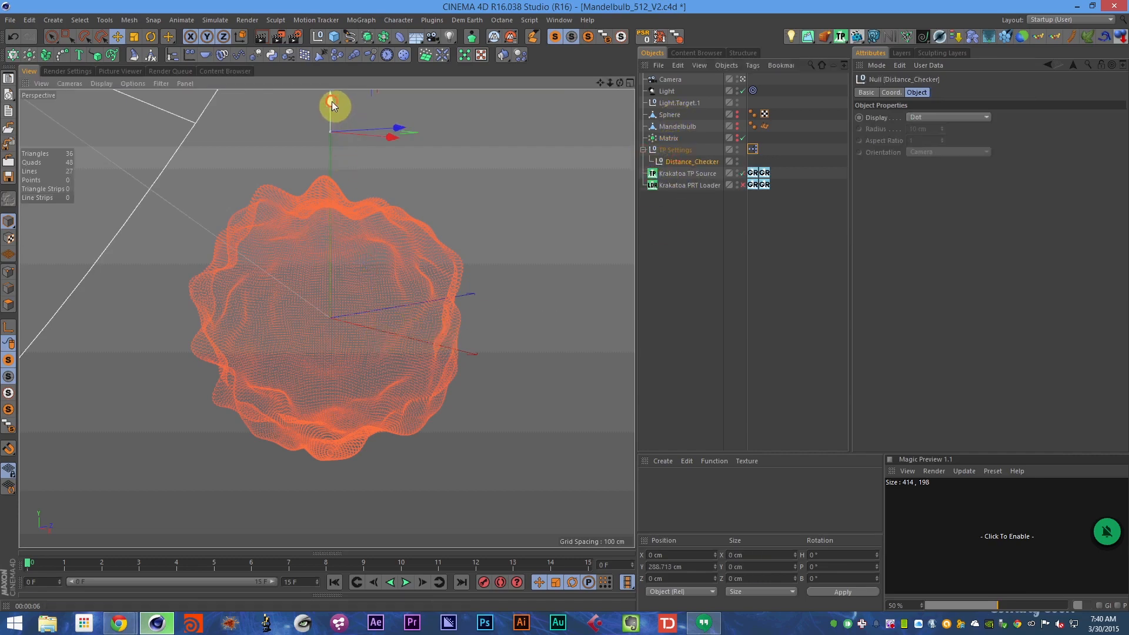
{"action": "left_click_drag", "start_coordinate": [332, 101], "coordinate": [266, 162]}
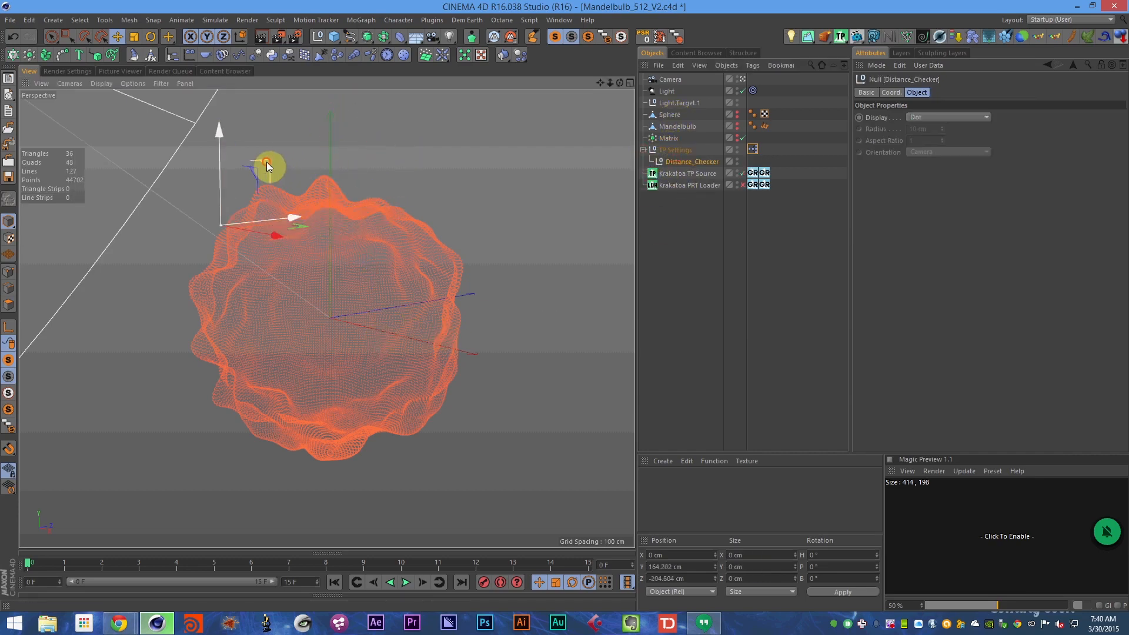
{"action": "key", "text": "g"}
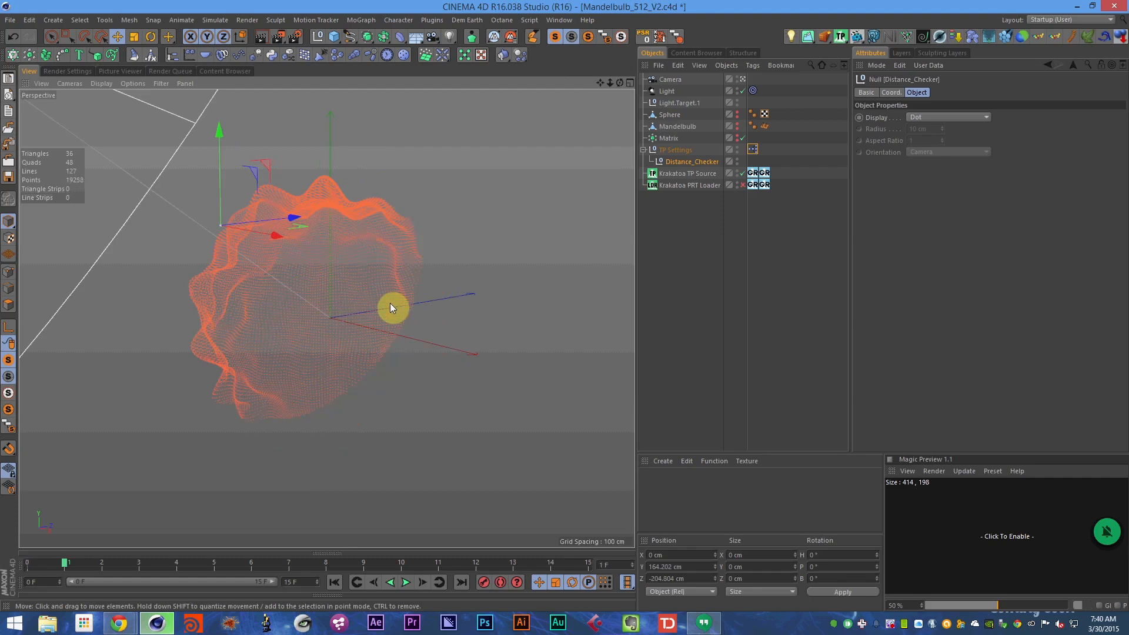
- Save the scene and render the sphere's particles in the enlarged viewport at frame 2
{"action": "left_click", "coordinate": [282, 553]}
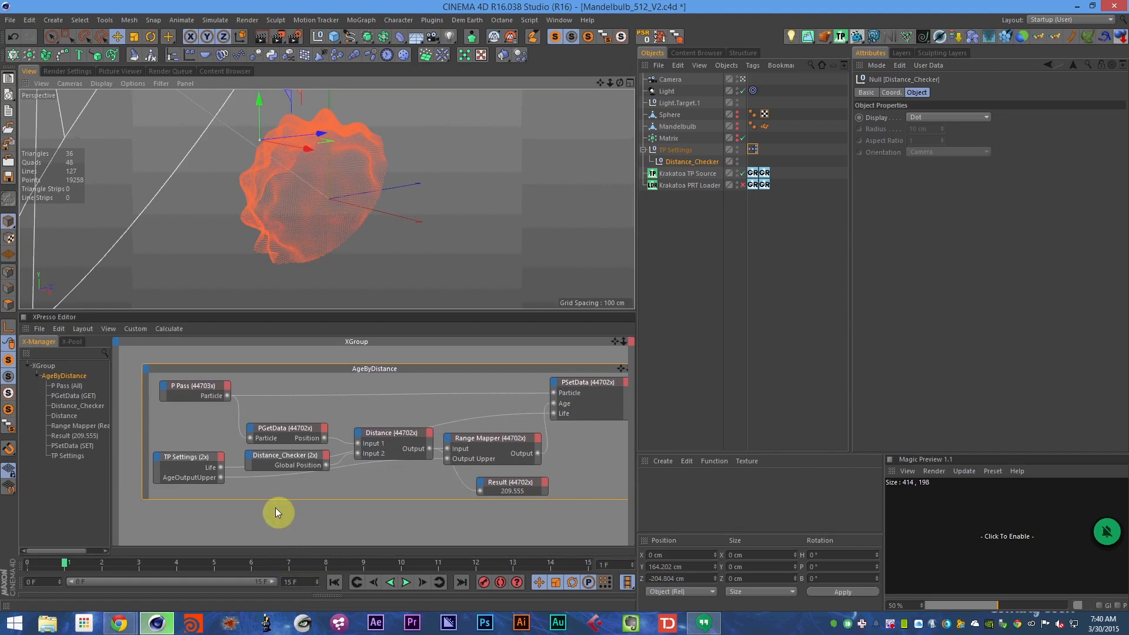
{"action": "key", "text": "ctrl+s"}
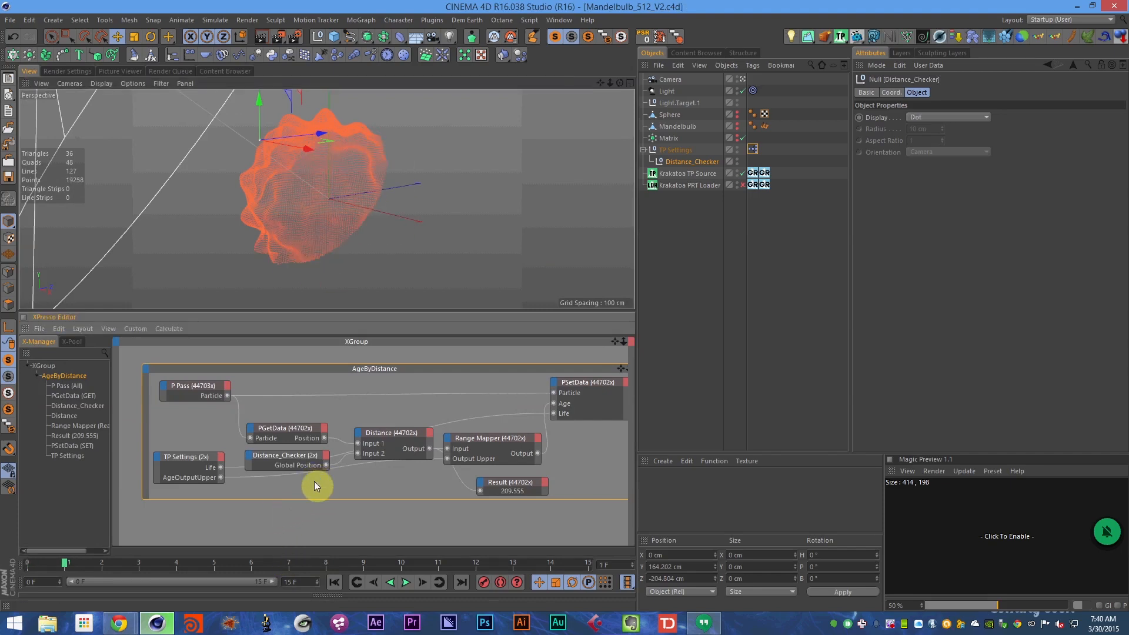
{"action": "key", "text": "ctrl+r"}
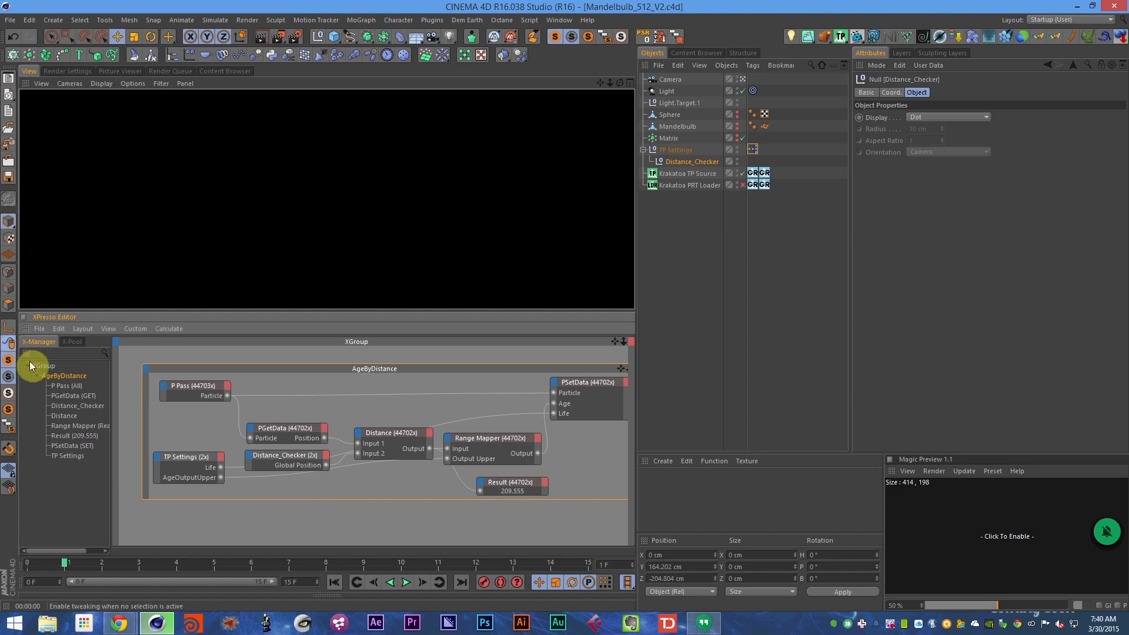
{"action": "left_click", "coordinate": [27, 334], "text": "ctrl"}
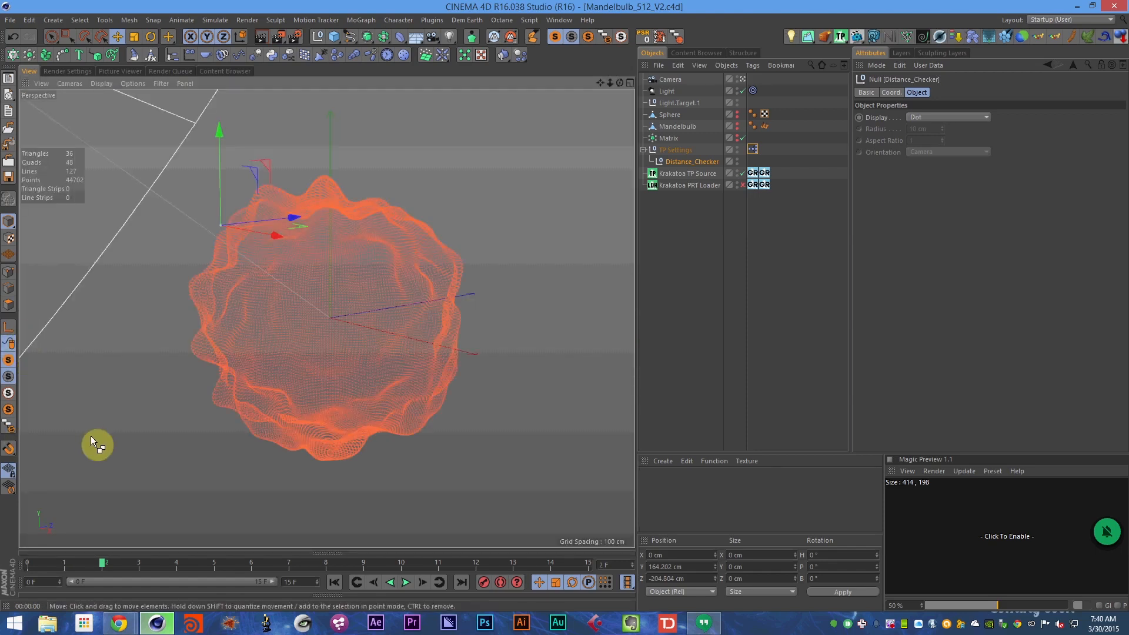
{"action": "key", "text": "ctrl+r"}
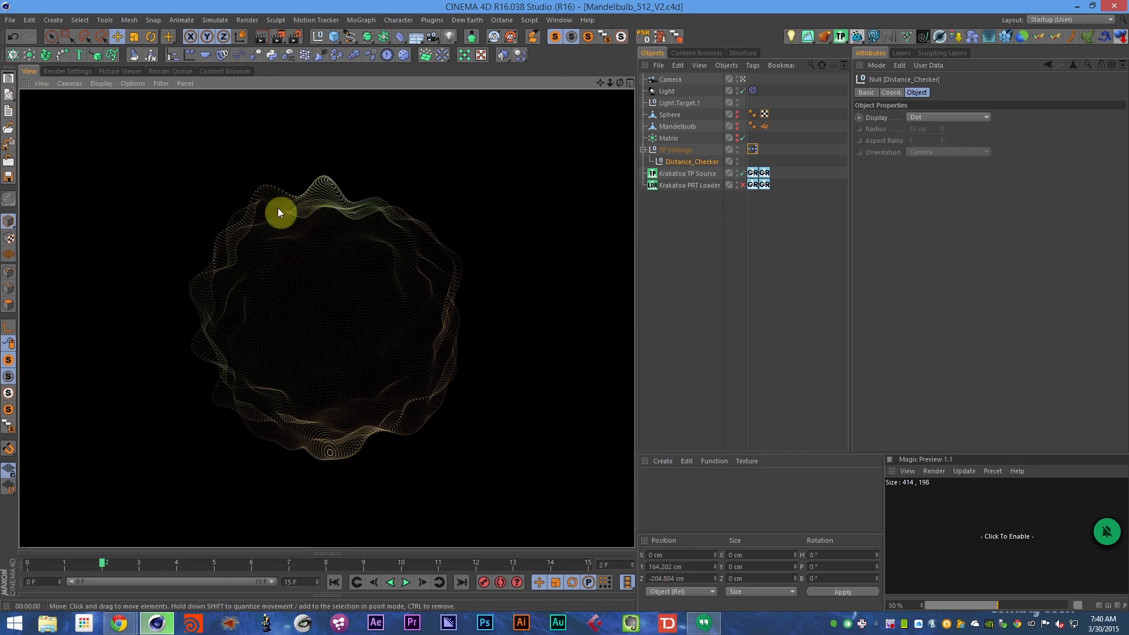
- Disable the Absorption channel gradient on the Krakatoa TP Source and render the view
{"action": "left_click", "coordinate": [758, 175]}
{"action": "left_click", "coordinate": [963, 107]}
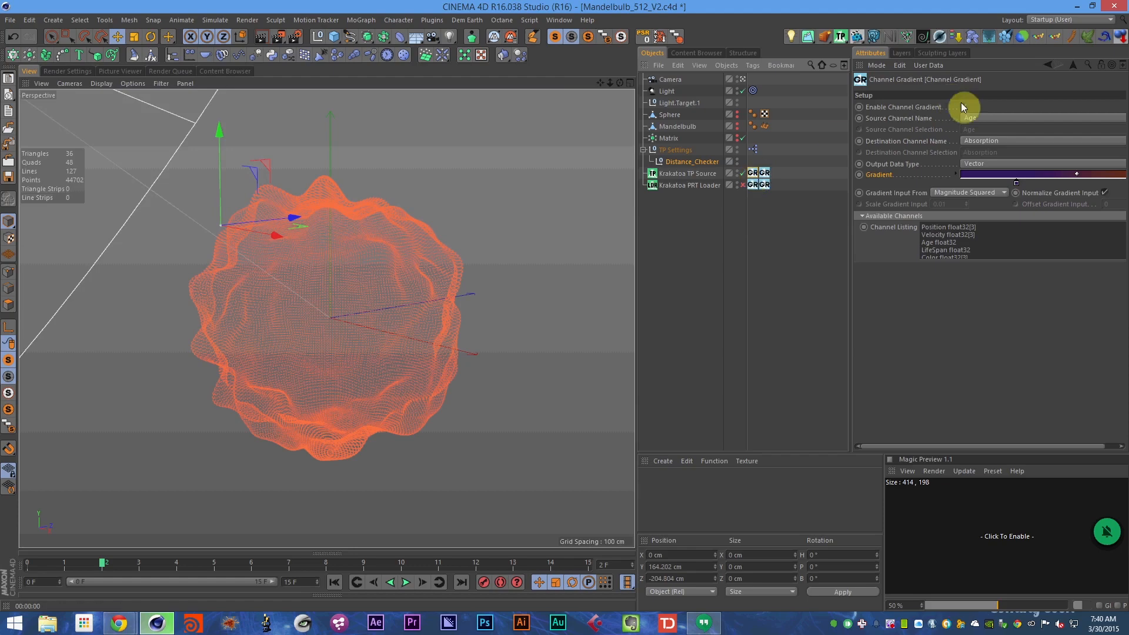
{"action": "left_click", "coordinate": [260, 37]}
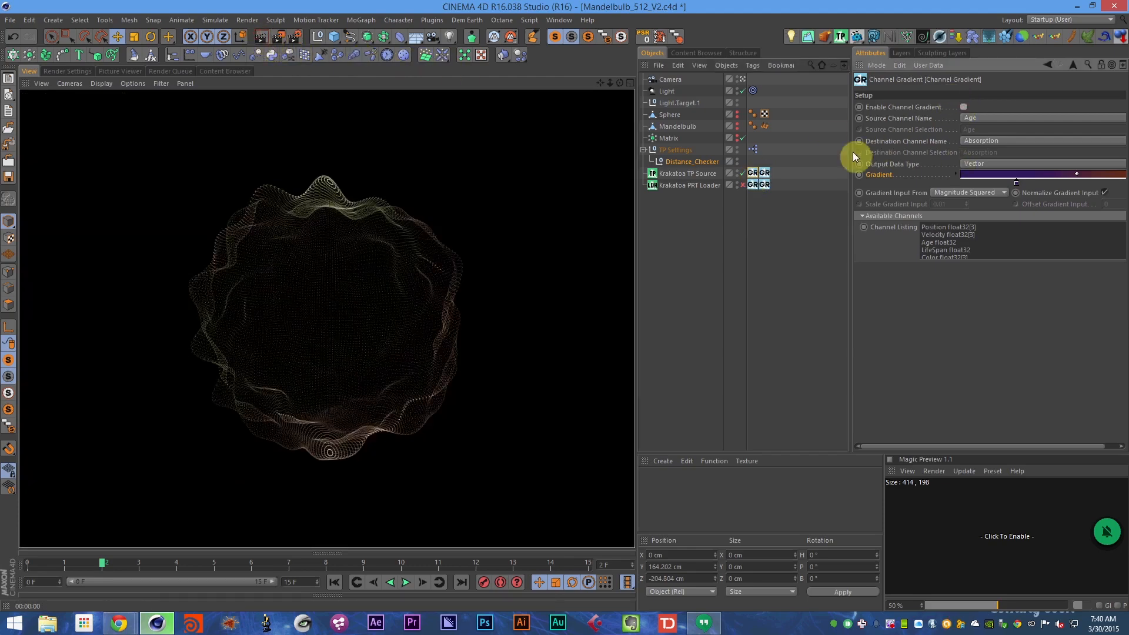
- Move the first knot of the TP Source's Color gradient to the gradient's start and render the view
{"action": "left_click", "coordinate": [766, 173]}
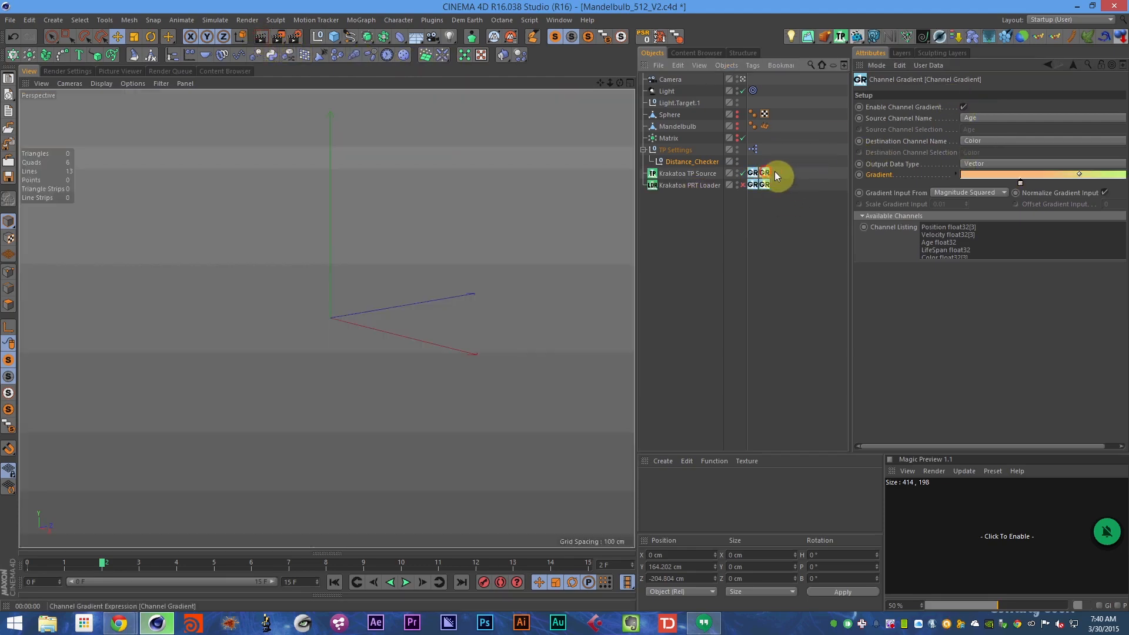
{"action": "left_click_drag", "start_coordinate": [1021, 182], "coordinate": [962, 182]}
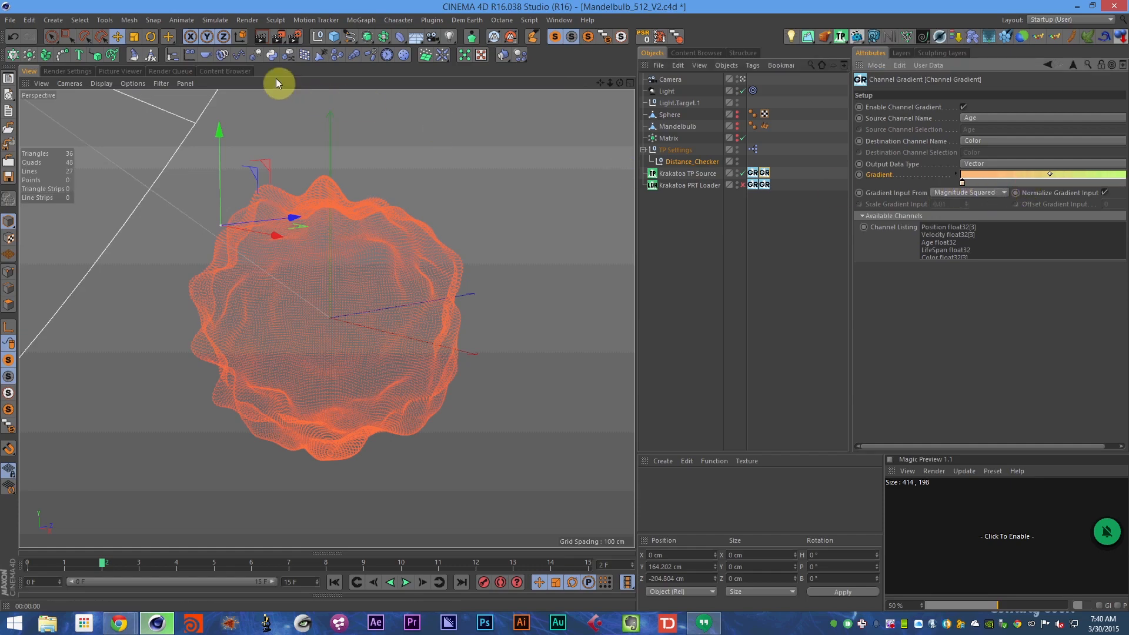
{"action": "left_click", "coordinate": [260, 37]}
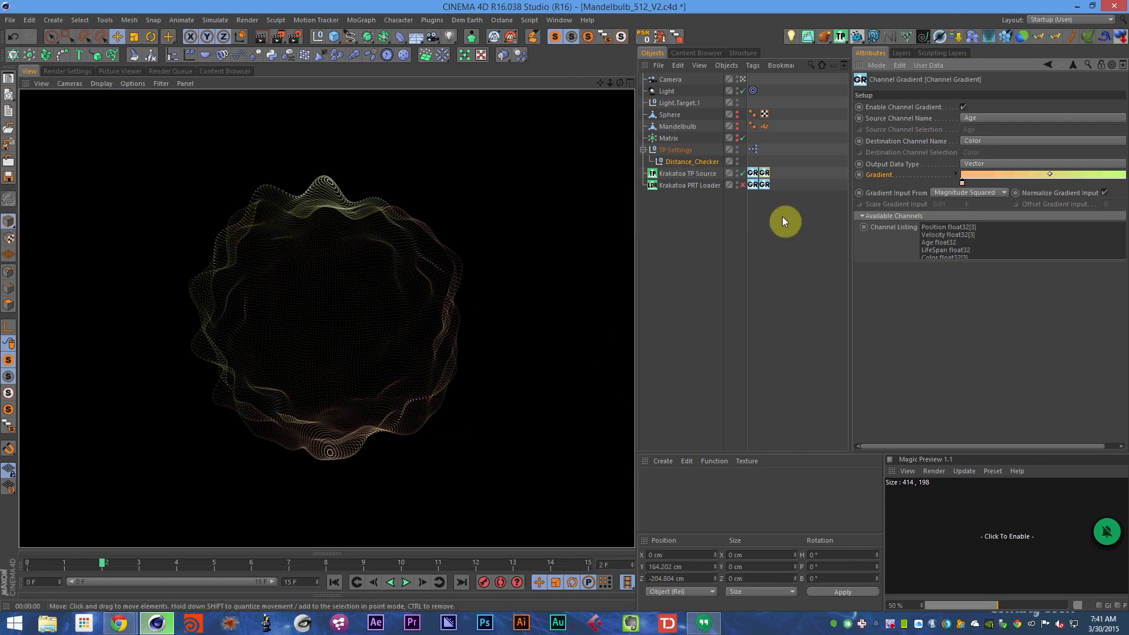
- Copy the Color channel gradient from the Krakatoa PRT Loader onto the TP Source's Color gradient and render the view
{"action": "left_click", "coordinate": [751, 185]}
{"action": "left_click", "coordinate": [762, 186]}
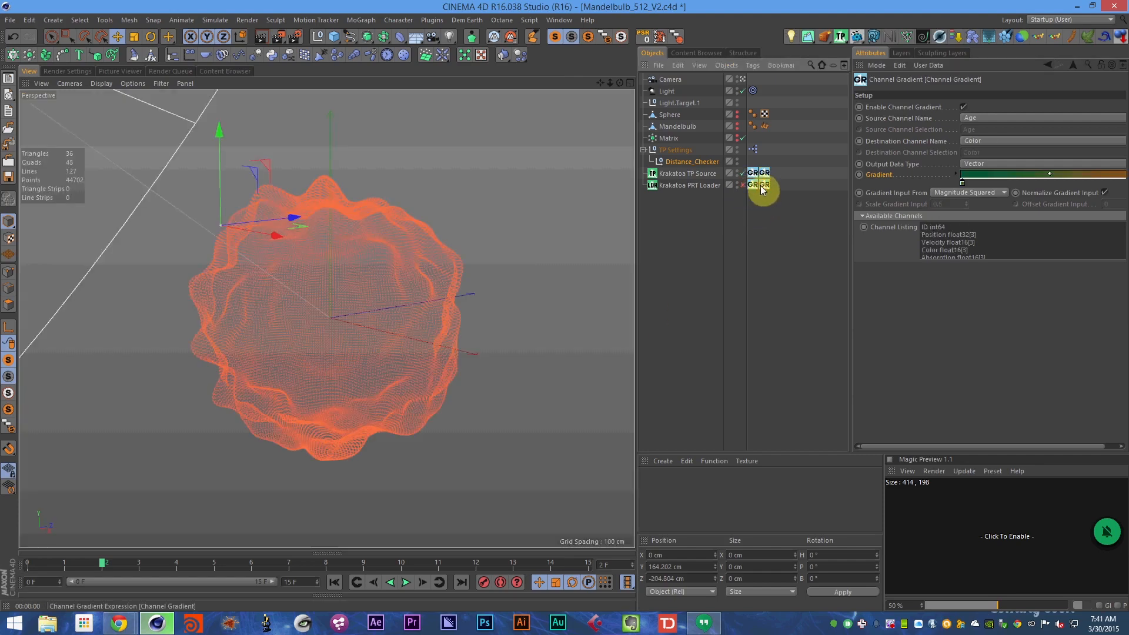
{"action": "left_click", "coordinate": [752, 185]}
{"action": "left_click", "coordinate": [764, 184]}
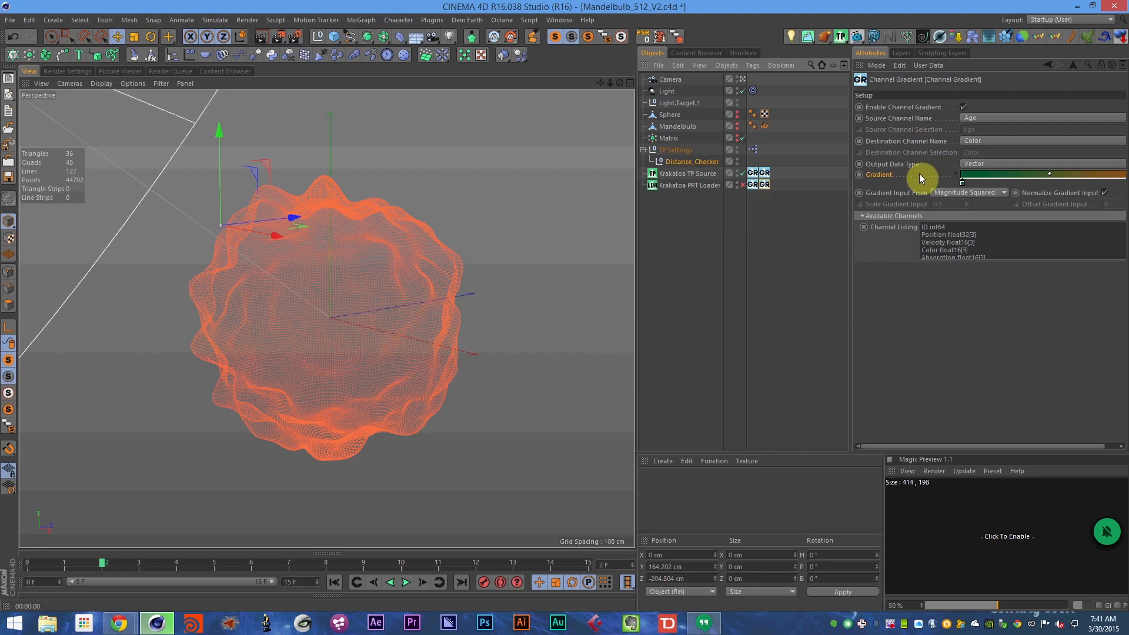
{"action": "right_click", "coordinate": [877, 176]}
{"action": "left_click", "coordinate": [899, 229]}
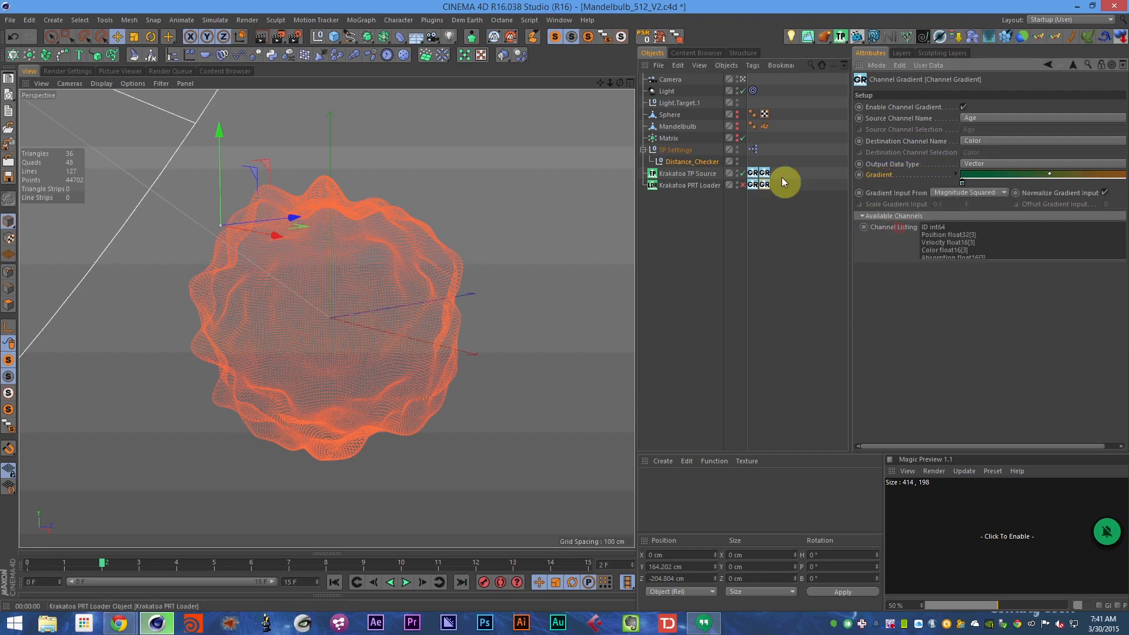
{"action": "right_click", "coordinate": [902, 172]}
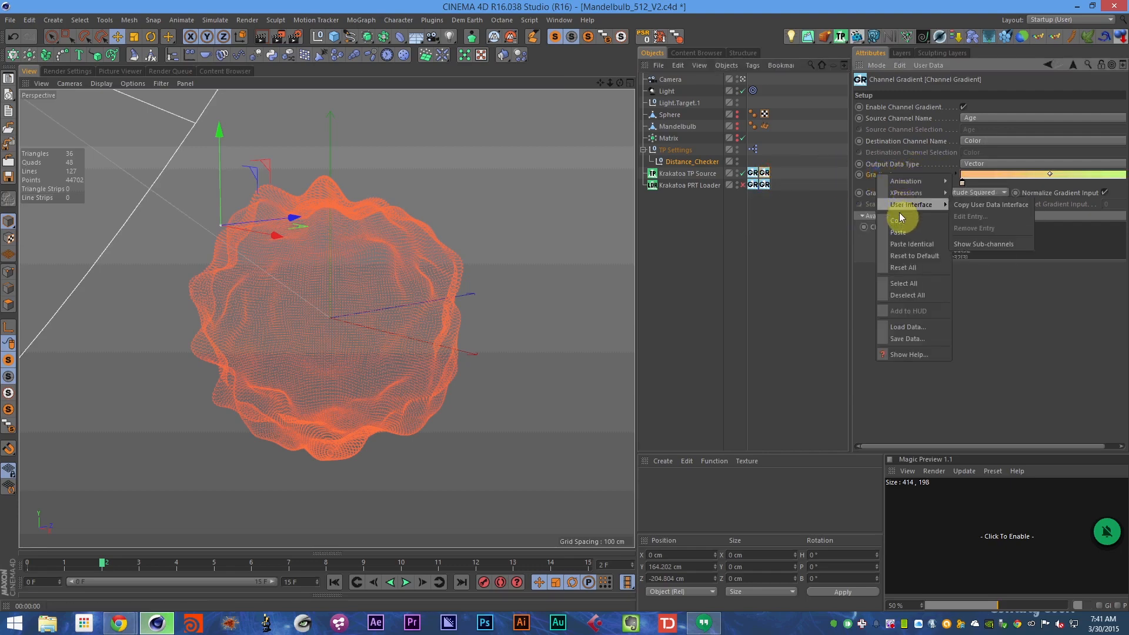
{"action": "left_click", "coordinate": [899, 232]}
{"action": "left_click", "coordinate": [263, 36]}
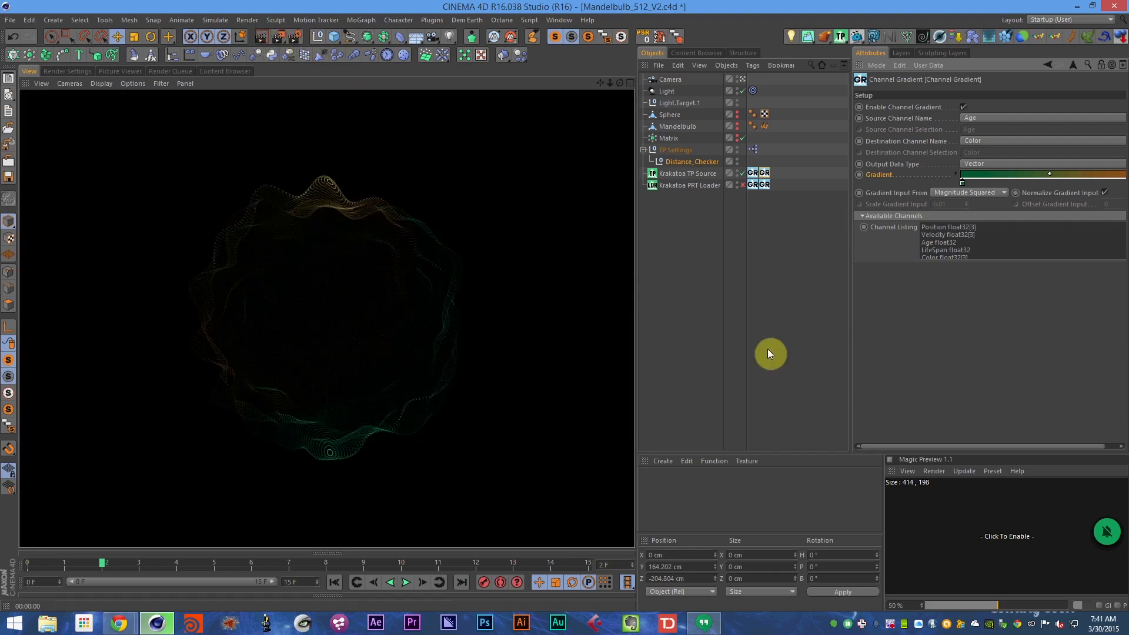
- Recolour the last knot of the TP Source's Color gradient bright green and render the view
{"action": "left_click_drag", "start_coordinate": [912, 323], "coordinate": [708, 326]}
{"action": "double_click", "coordinate": [1124, 182]}
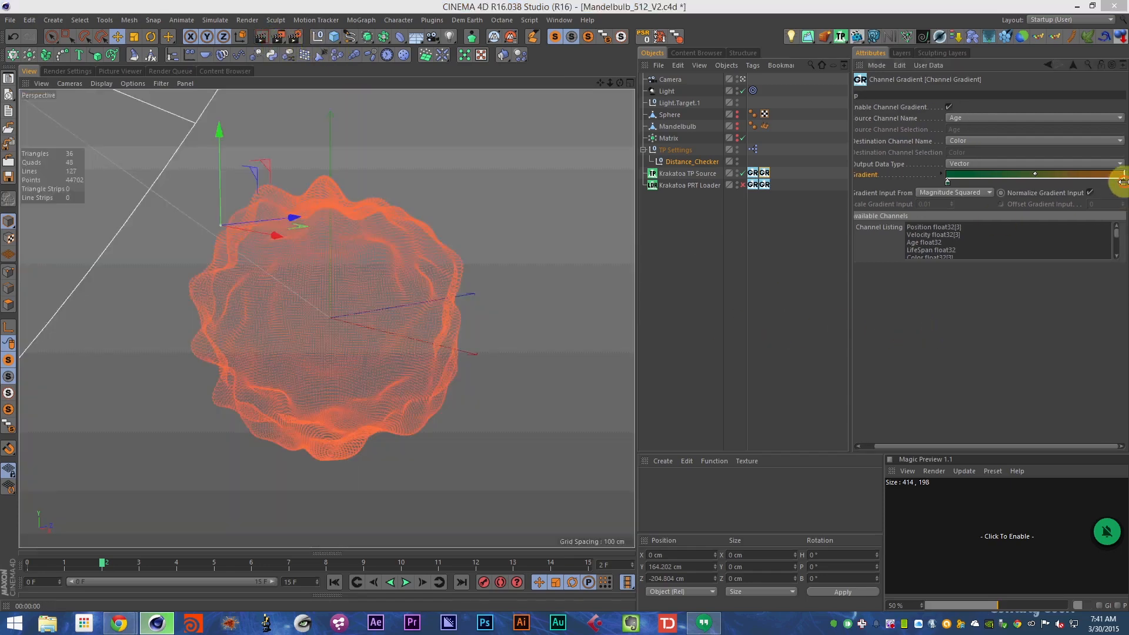
{"action": "left_click", "coordinate": [1034, 138]}
{"action": "left_click", "coordinate": [1037, 167]}
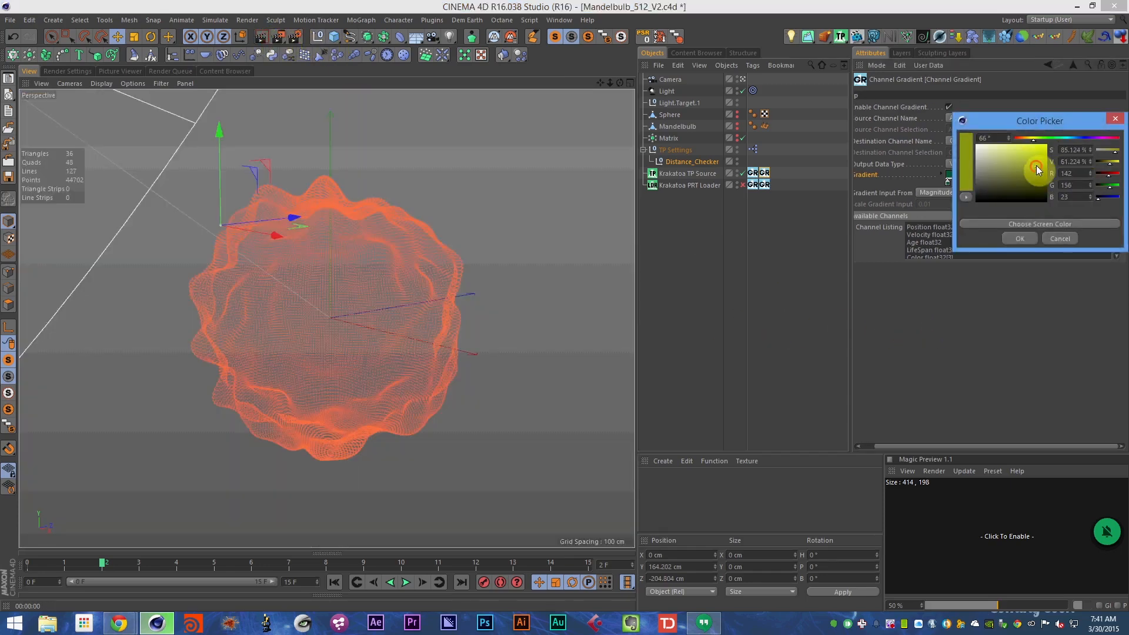
{"action": "left_click_drag", "start_coordinate": [1037, 167], "coordinate": [1063, 141]}
{"action": "left_click", "coordinate": [1021, 238]}
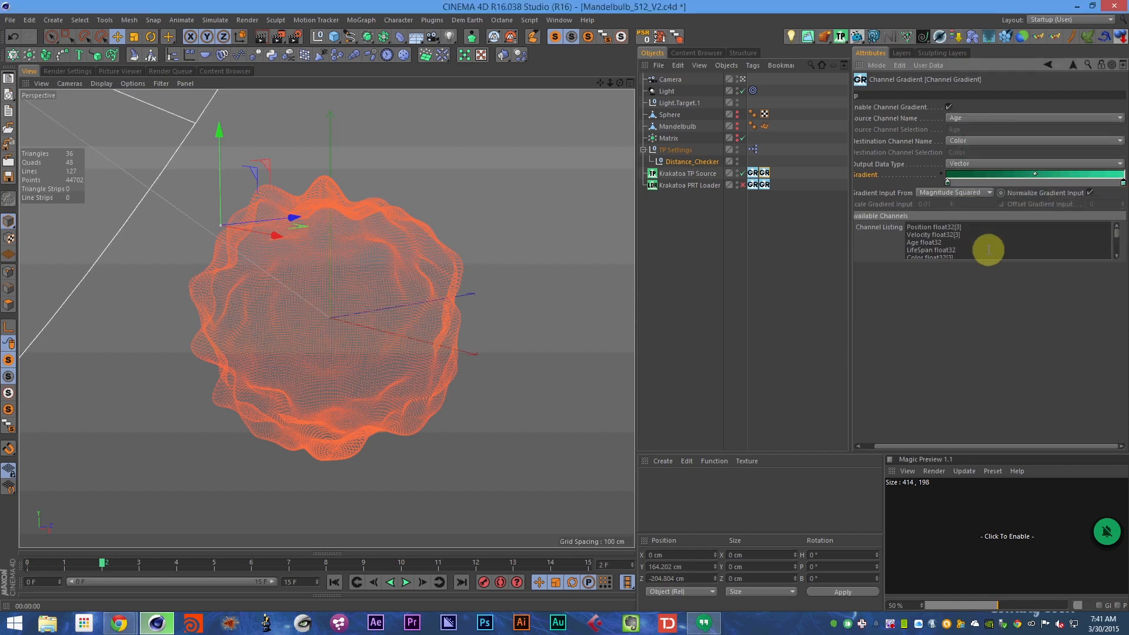
{"action": "left_click", "coordinate": [263, 39]}
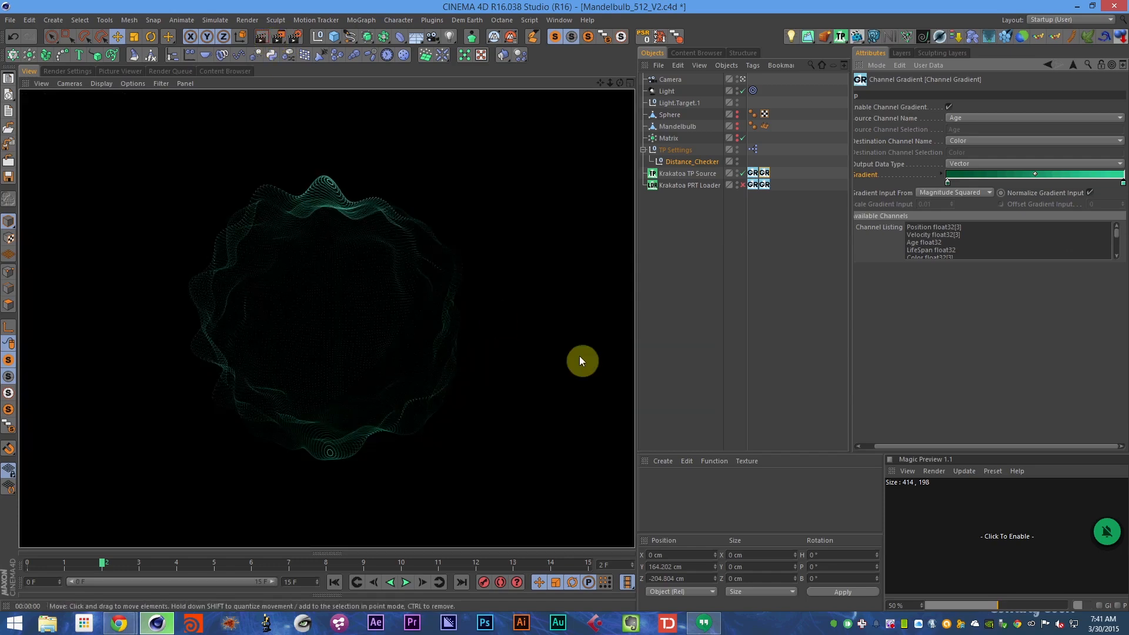
- Recolour the last knot of the Color gradient blue with a hue of 206° and render the view
{"action": "double_click", "coordinate": [1123, 183]}
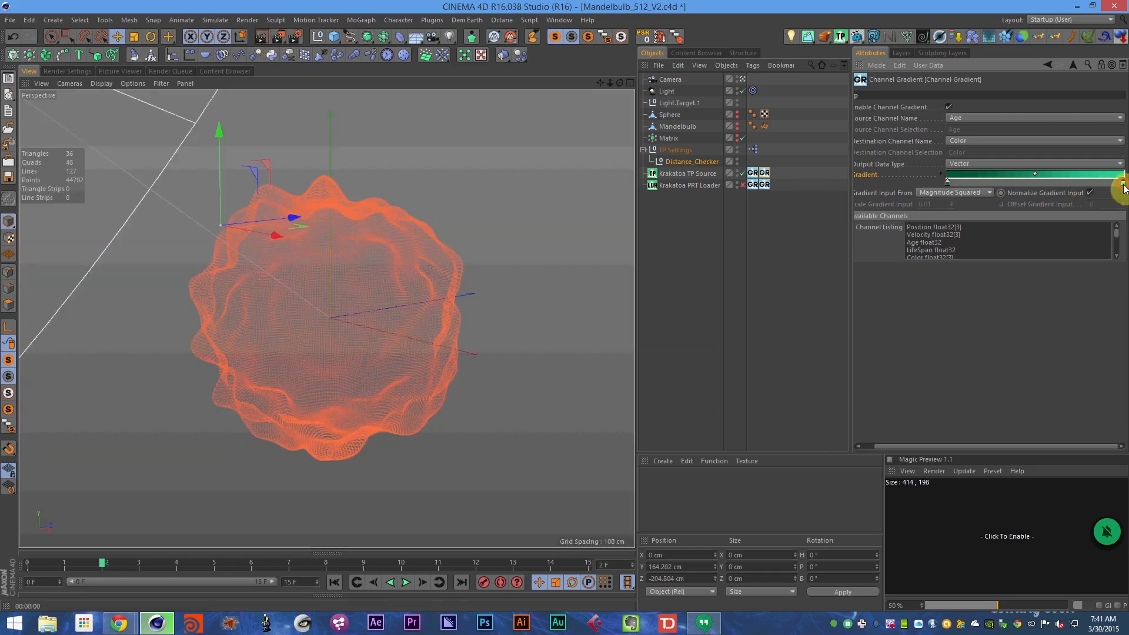
{"action": "left_click_drag", "start_coordinate": [1053, 143], "coordinate": [1071, 141]}
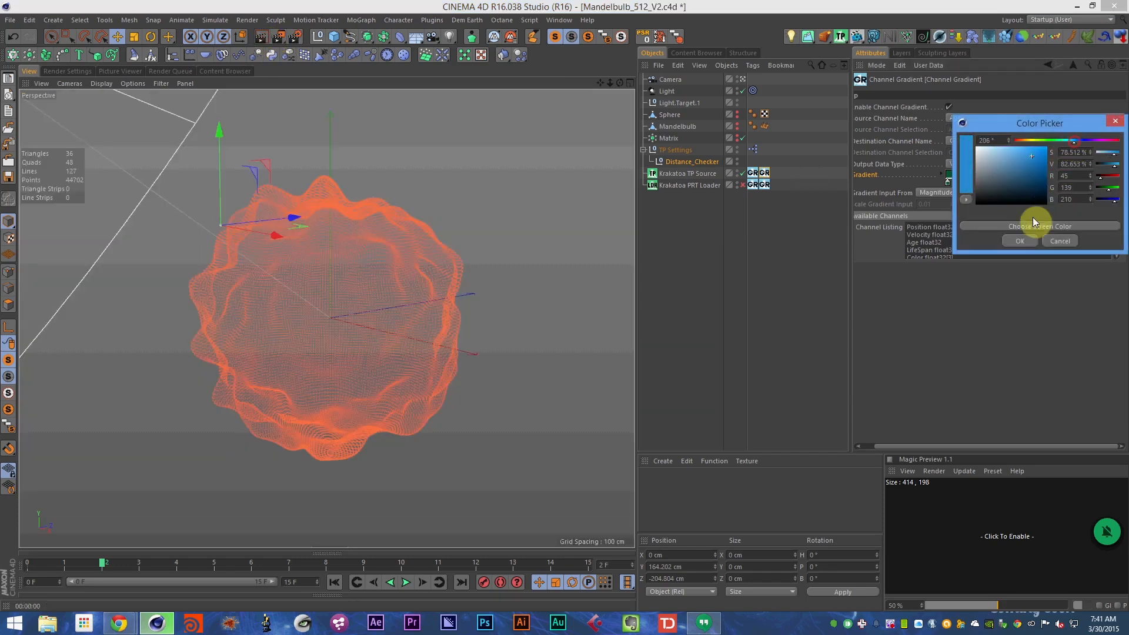
{"action": "left_click", "coordinate": [1020, 241]}
{"action": "left_click", "coordinate": [262, 38]}
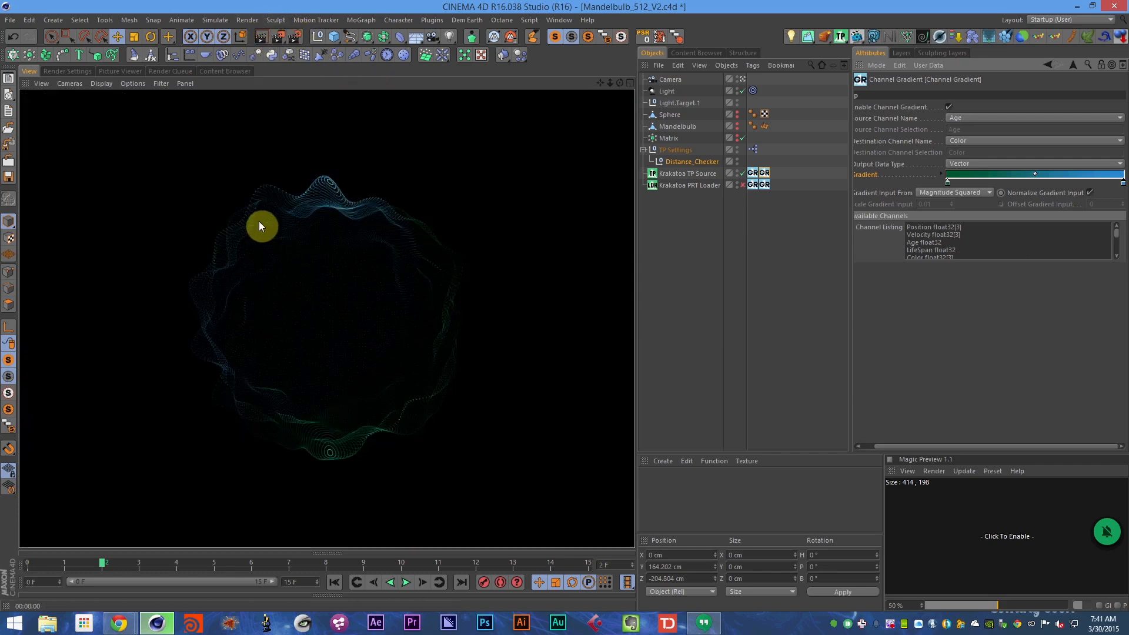
- Render the coloured particles from several different viewing angles around the sphere and save the scene
{"action": "left_click_drag", "start_coordinate": [343, 291], "coordinate": [367, 309], "text": "alt"}
{"action": "key", "text": "ctrl+r"}
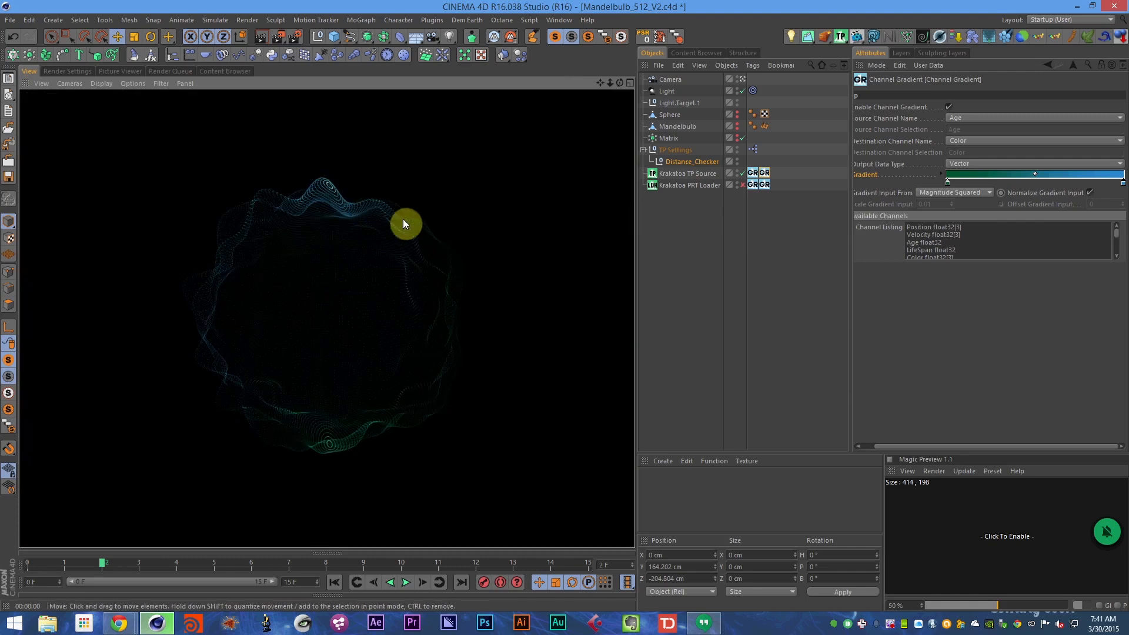
{"action": "left_click_drag", "start_coordinate": [421, 250], "coordinate": [316, 295], "text": "alt"}
{"action": "key", "text": "ctrl+r"}
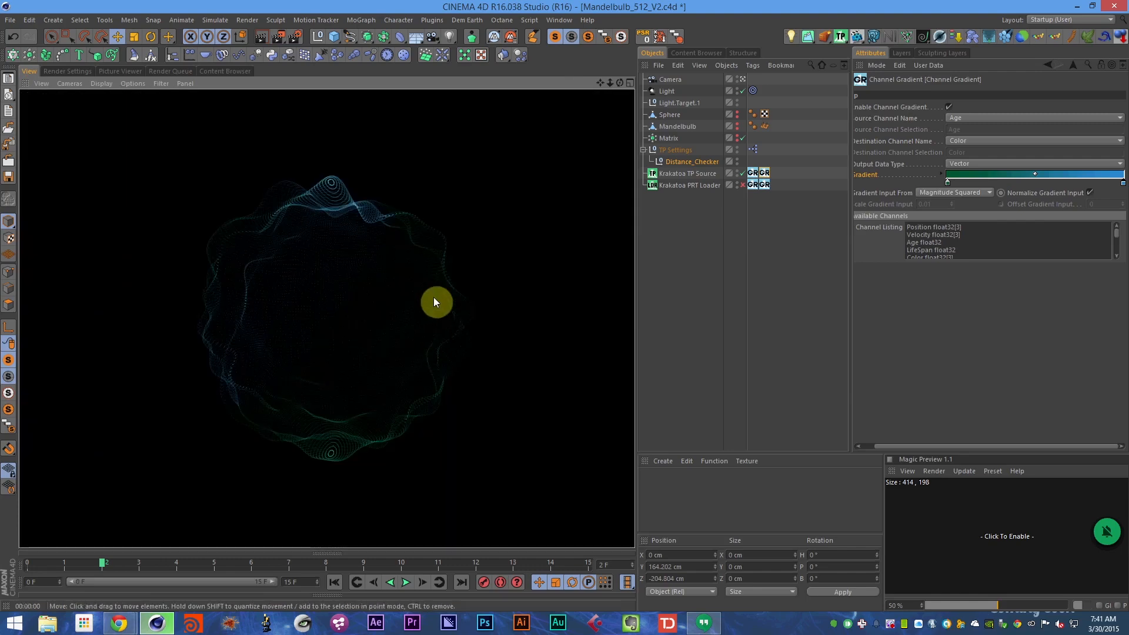
{"action": "left_click_drag", "start_coordinate": [360, 357], "coordinate": [277, 226], "text": "alt"}
{"action": "key", "text": "ctrl+r"}
{"action": "key", "text": "ctrl+r"}
{"action": "key", "text": "ctrl+r"}
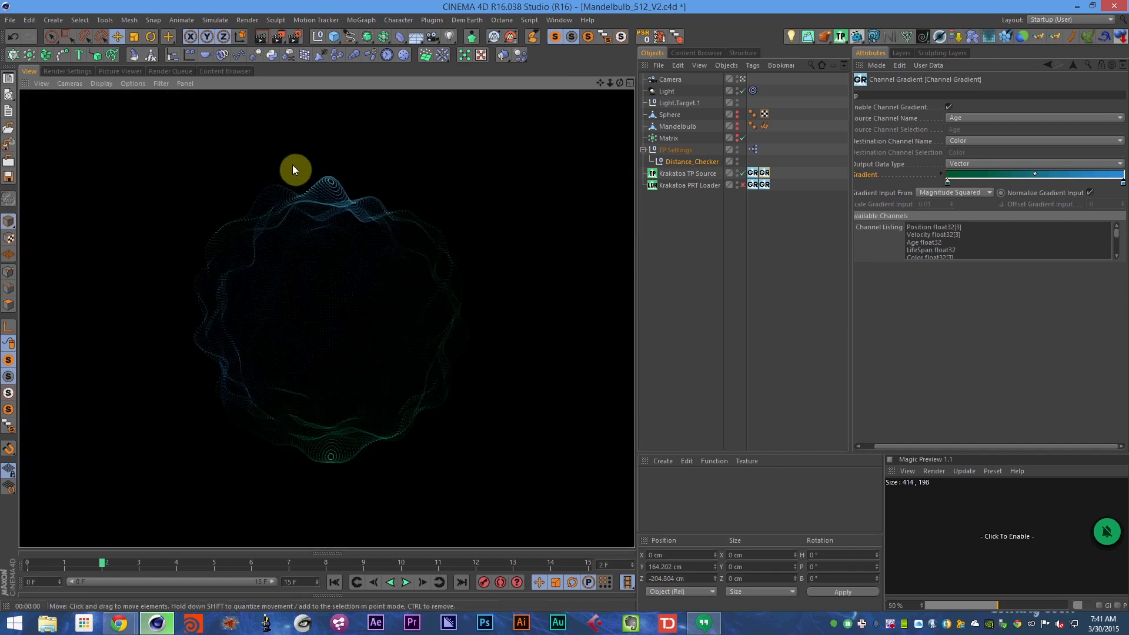
{"action": "key", "text": "ctrl+s"}
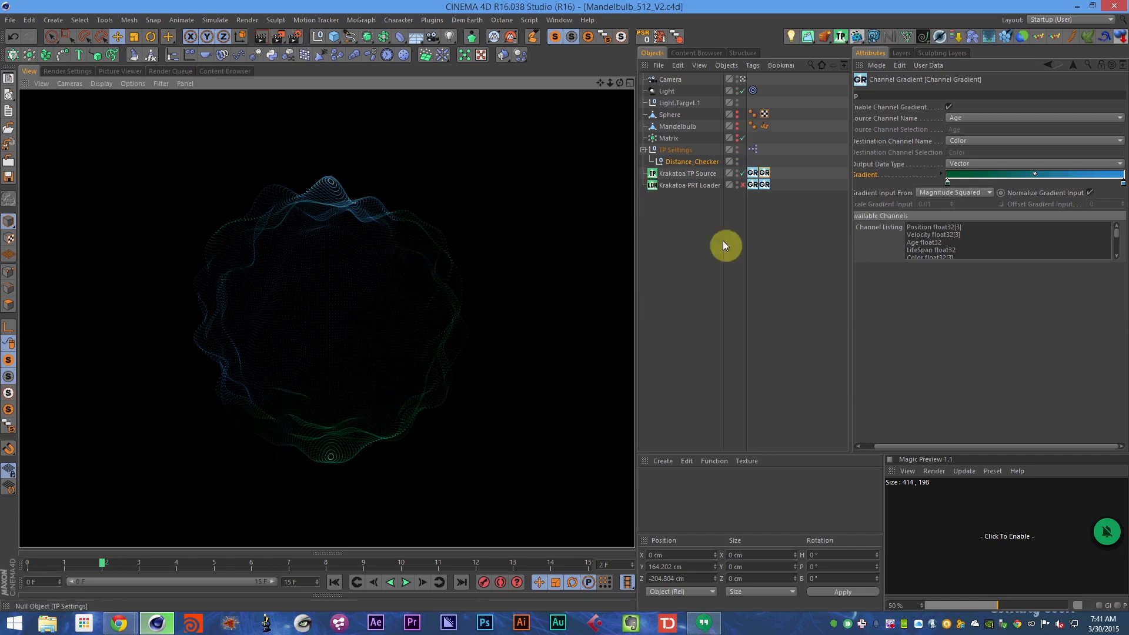
- Close Cinema 4D and calculate the Integer Power fractal in 3D in Mandelbulb 3D
{"action": "left_click", "coordinate": [1109, 5]}
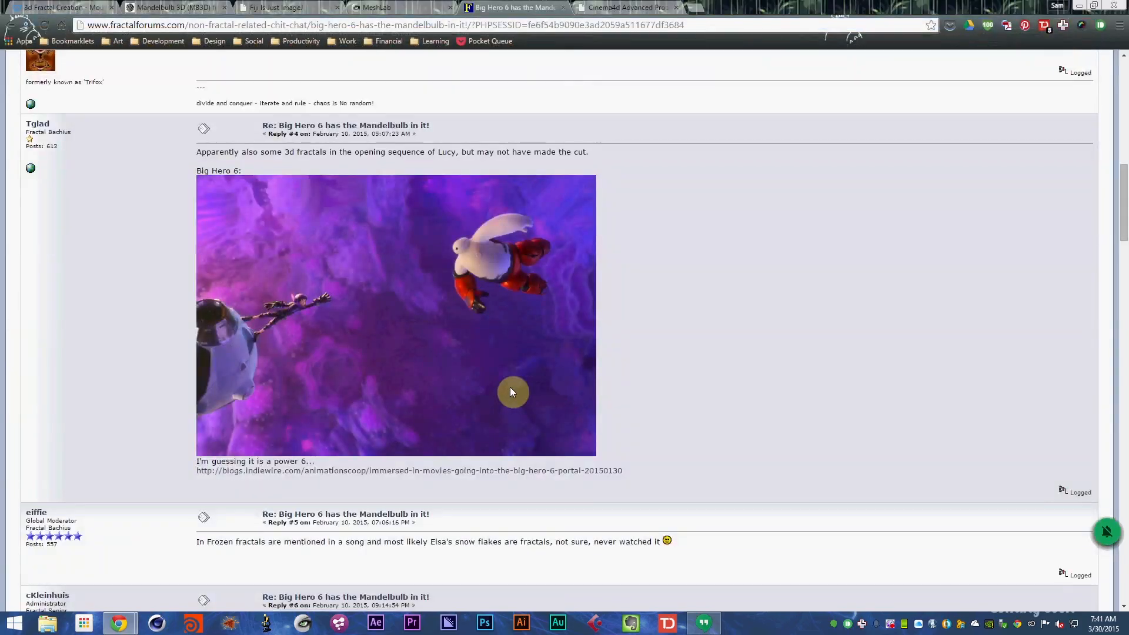
{"action": "left_click", "coordinate": [235, 623]}
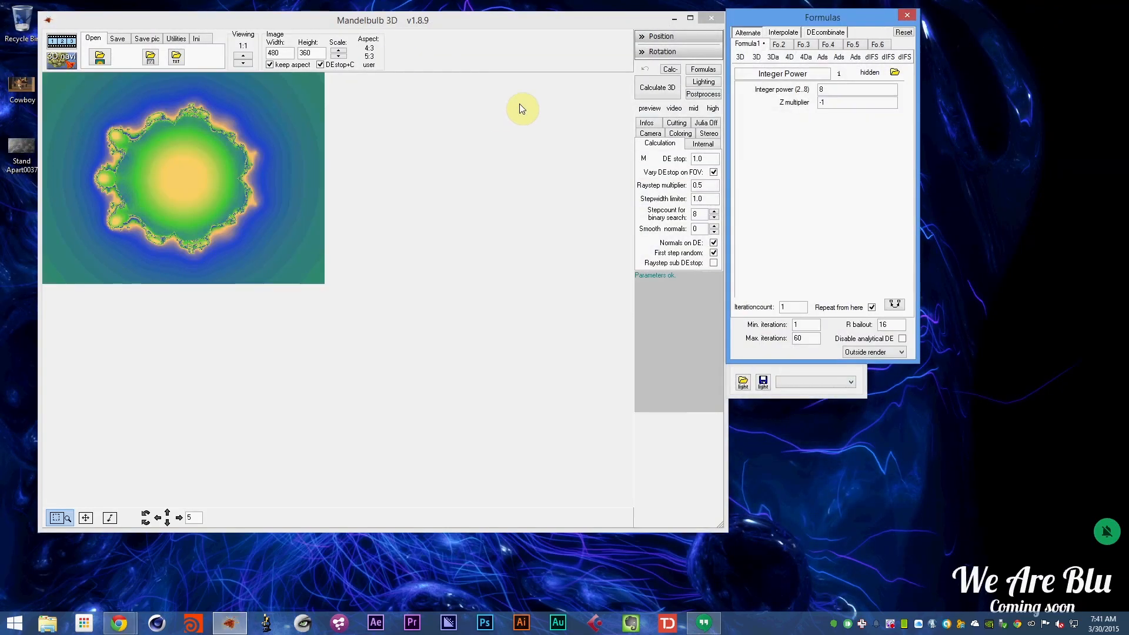
{"action": "left_click", "coordinate": [657, 90]}
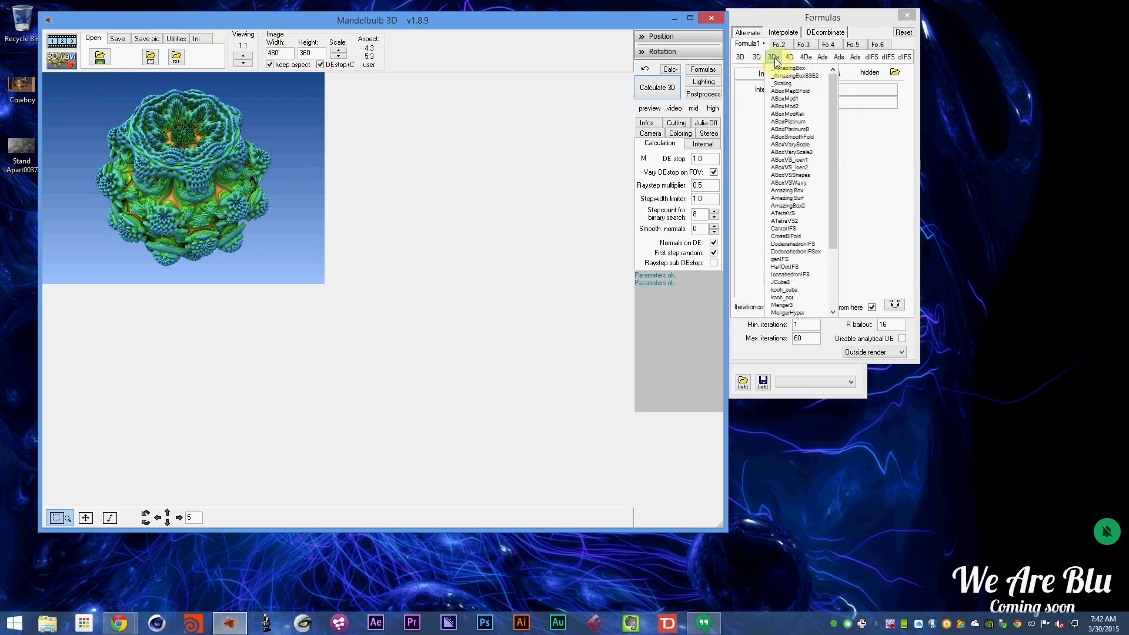
- Set Formula1 to _MobiusTpx and calculate the fractal in 3D
{"action": "mouse_move", "coordinate": [747, 61]}
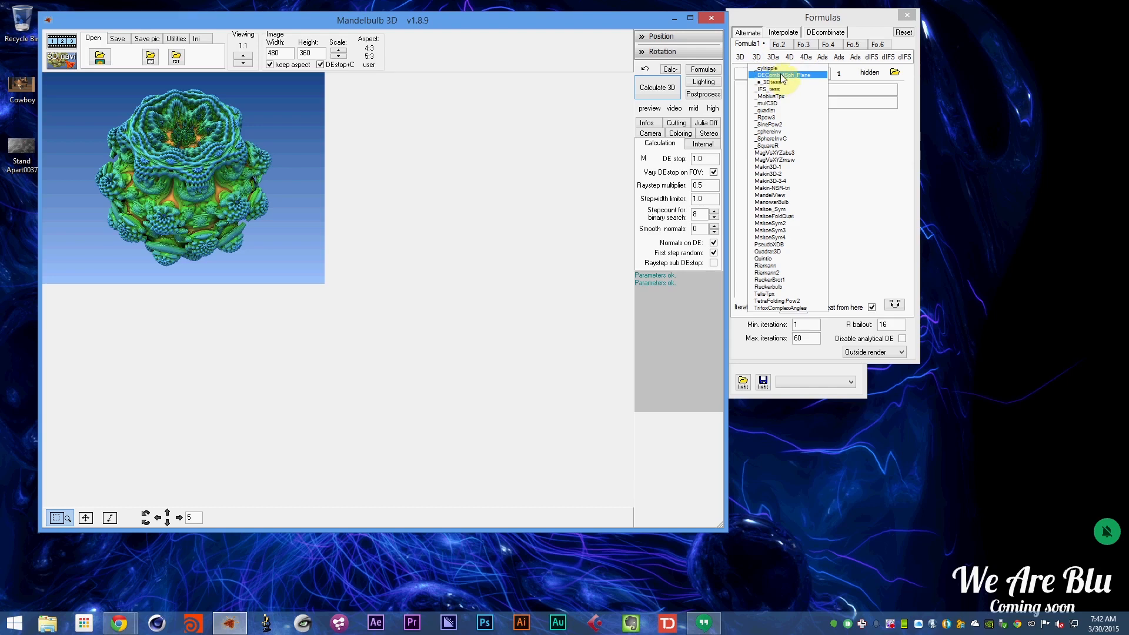
{"action": "left_click", "coordinate": [804, 97]}
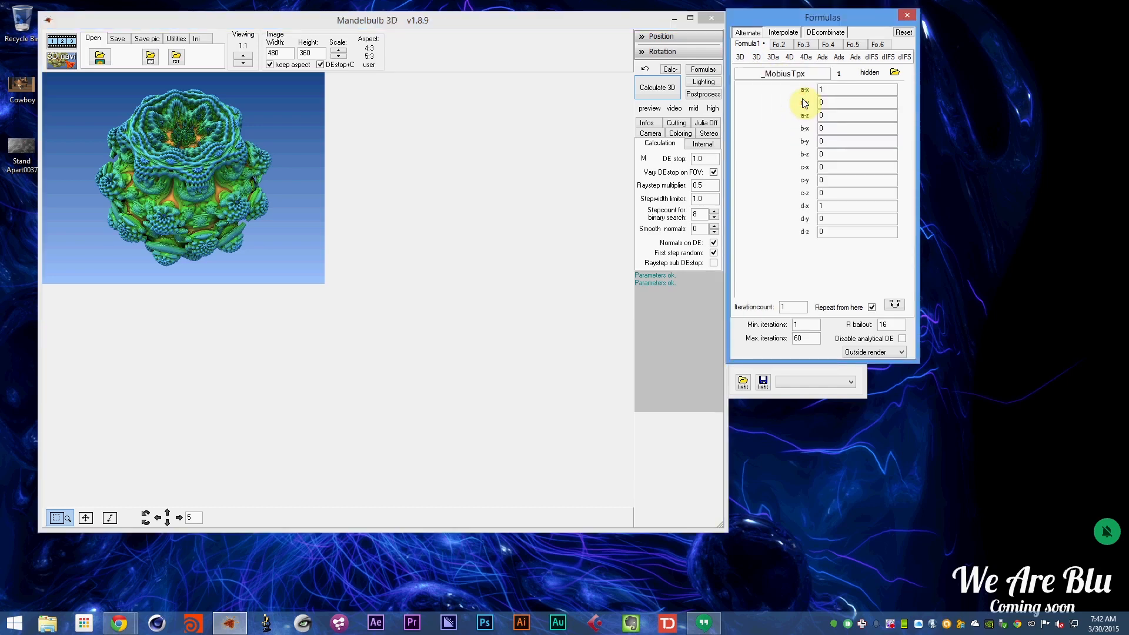
{"action": "left_click", "coordinate": [796, 22]}
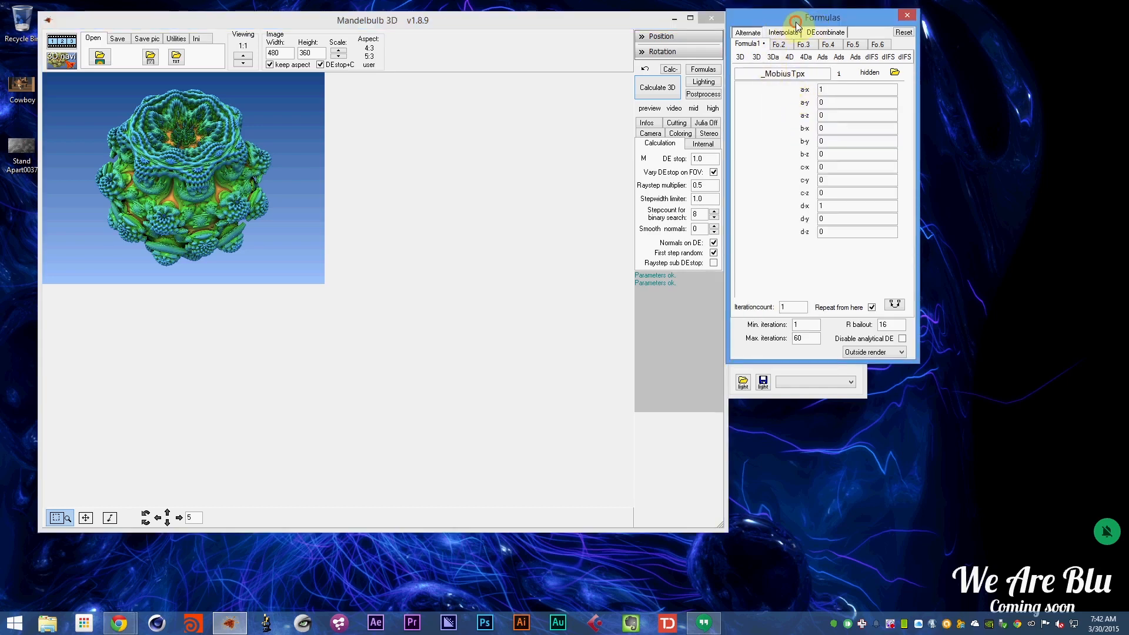
{"action": "left_click", "coordinate": [661, 87]}
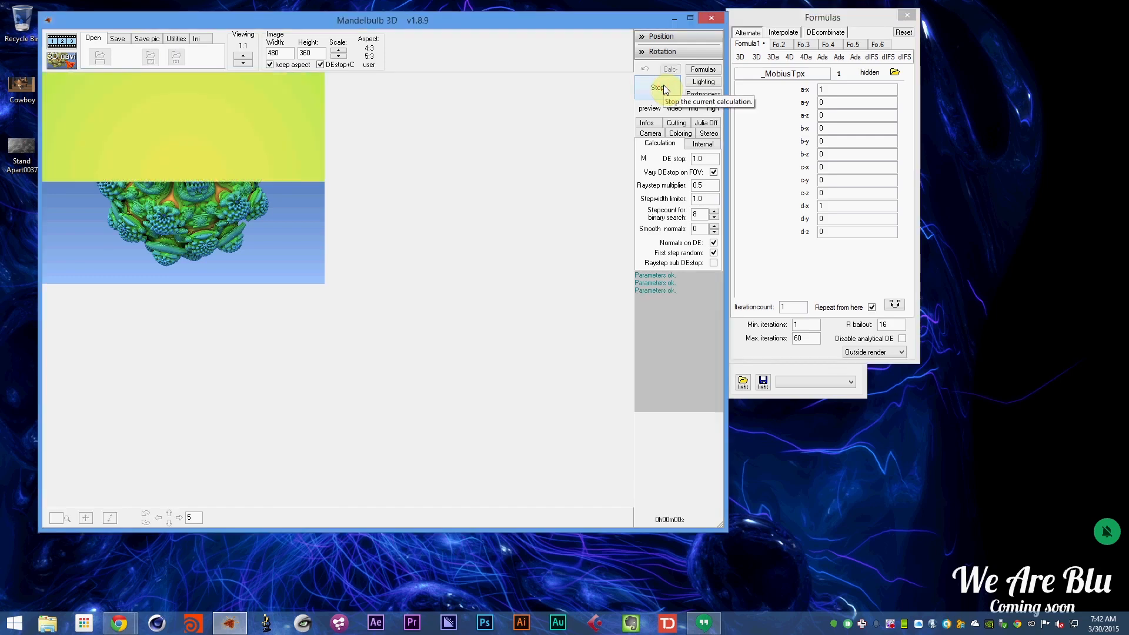
- Change Formula1 to OctKoch and calculate the fractal in 3D
{"action": "left_click", "coordinate": [791, 72]}
{"action": "left_click", "coordinate": [757, 57]}
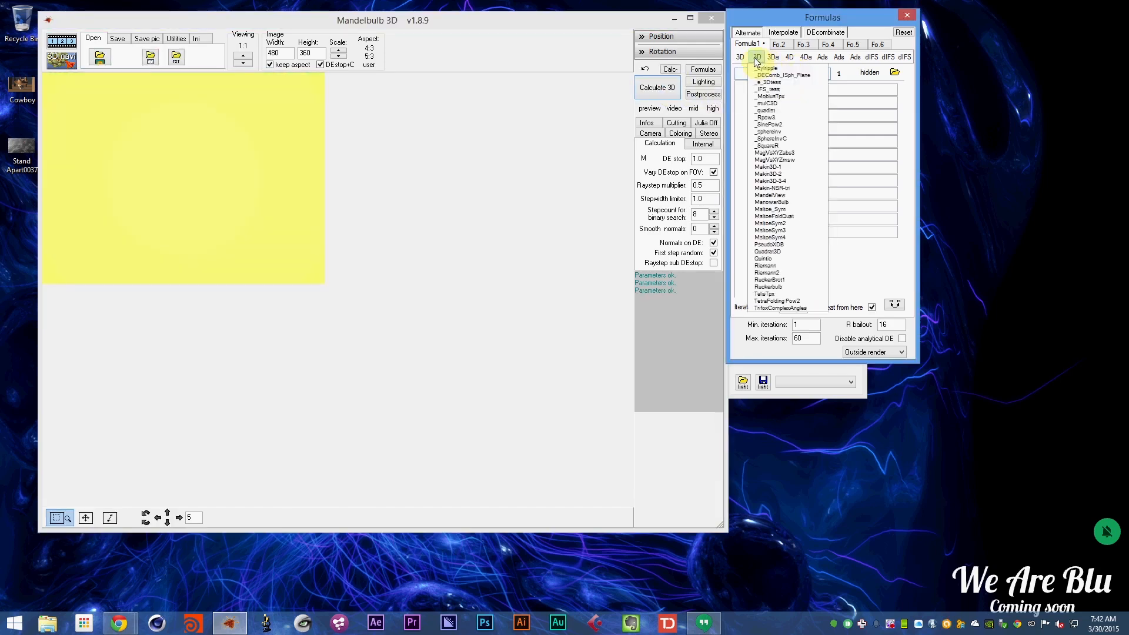
{"action": "left_click", "coordinate": [771, 56]}
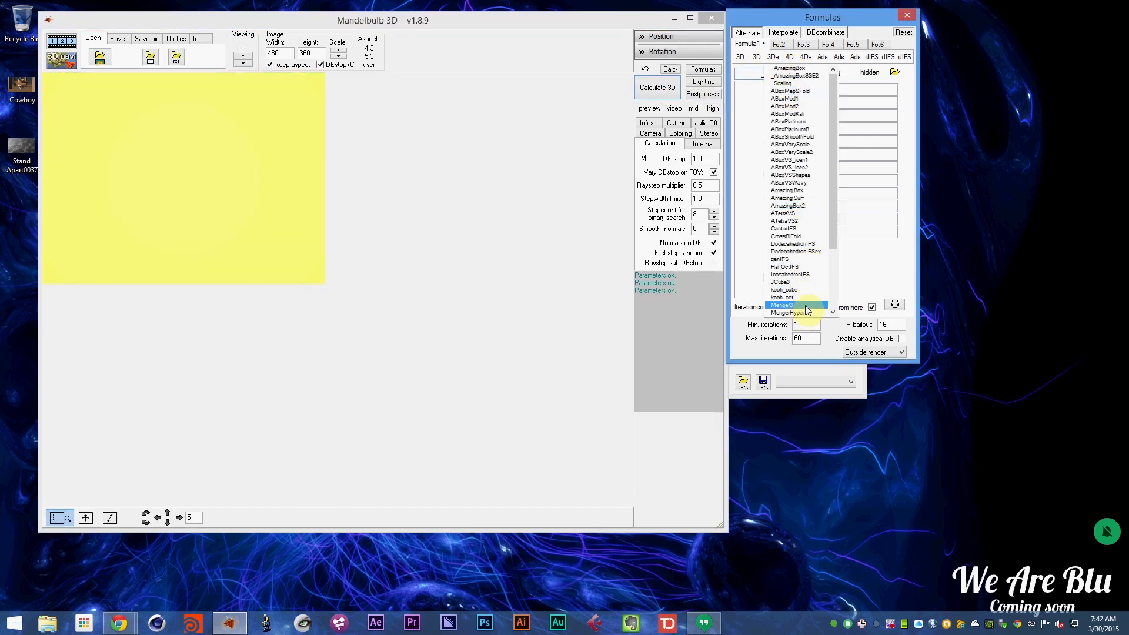
{"action": "left_click_drag", "start_coordinate": [831, 234], "coordinate": [835, 279]}
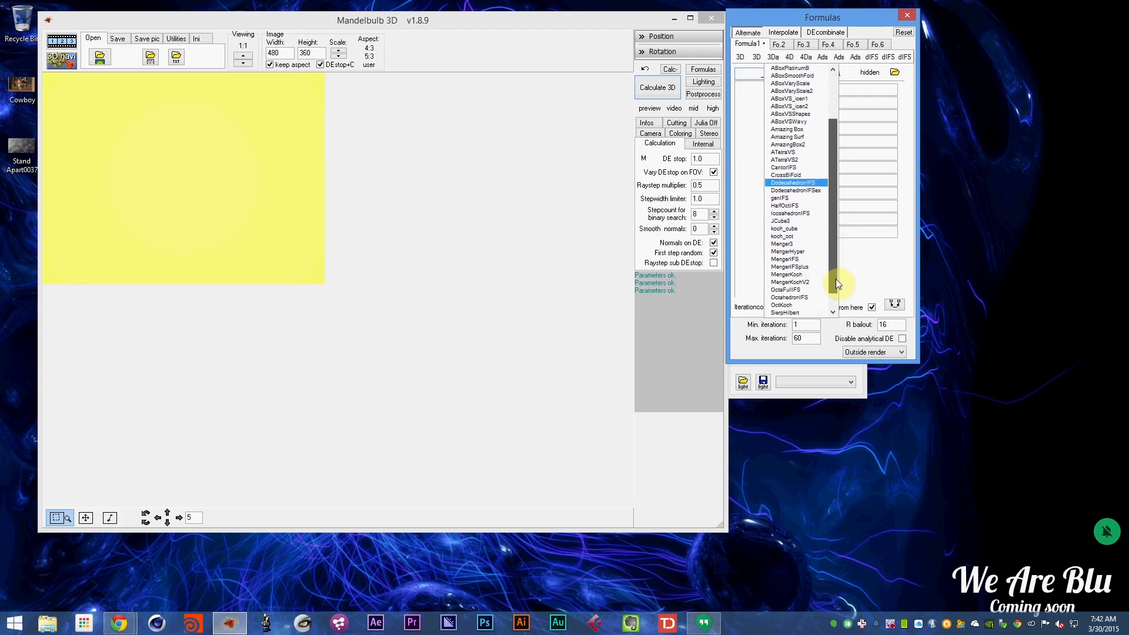
{"action": "left_click", "coordinate": [807, 294]}
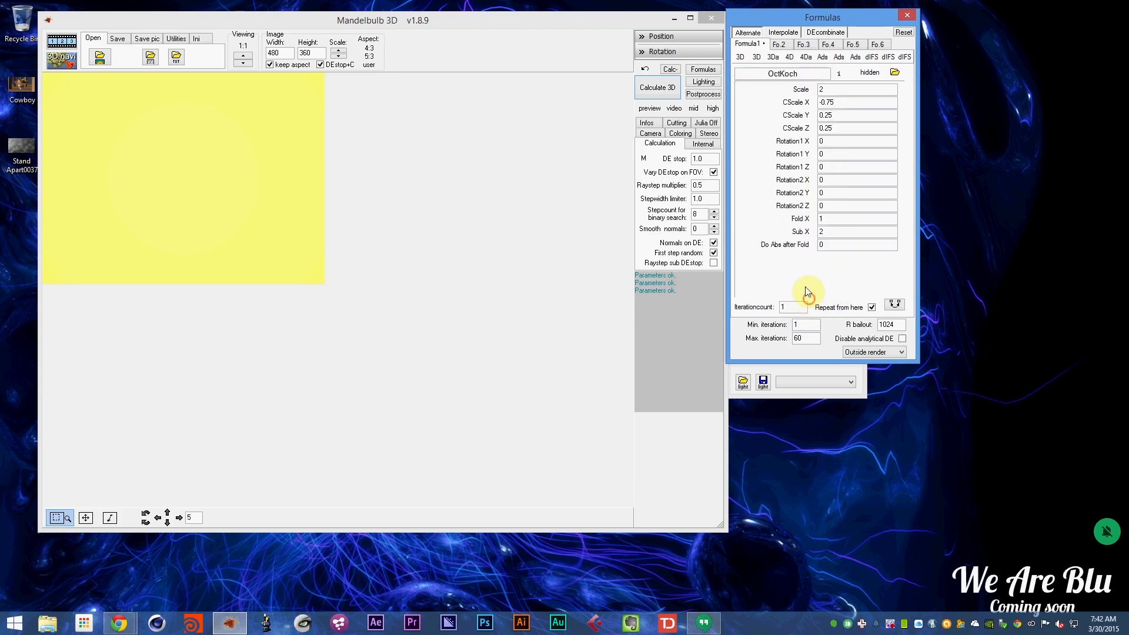
{"action": "left_click", "coordinate": [656, 92]}
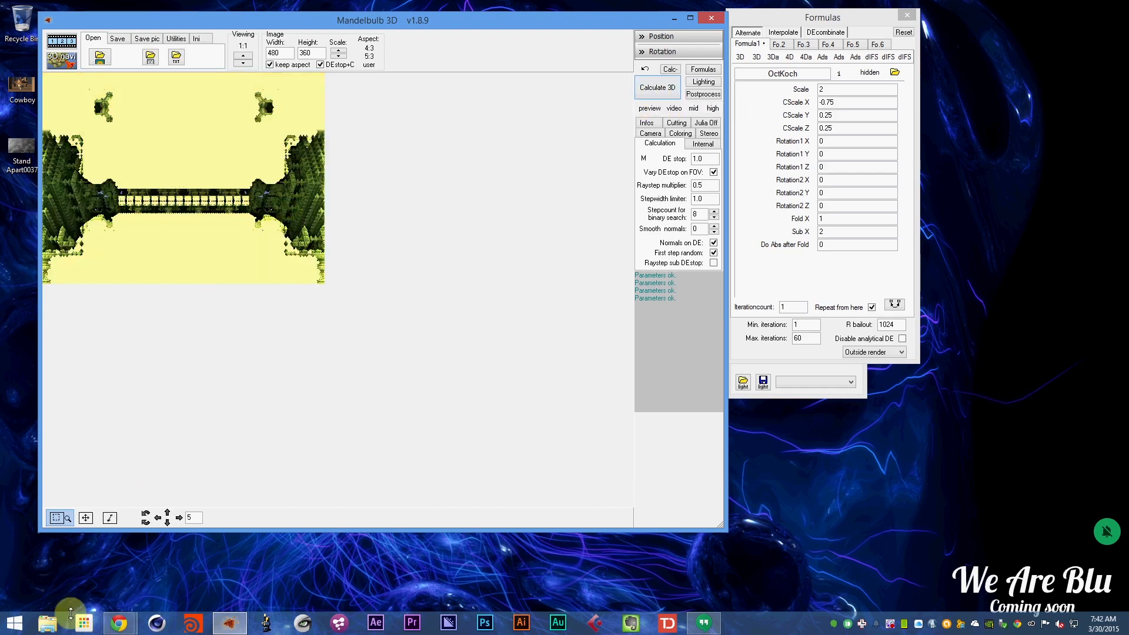
{"action": "left_click", "coordinate": [59, 519]}
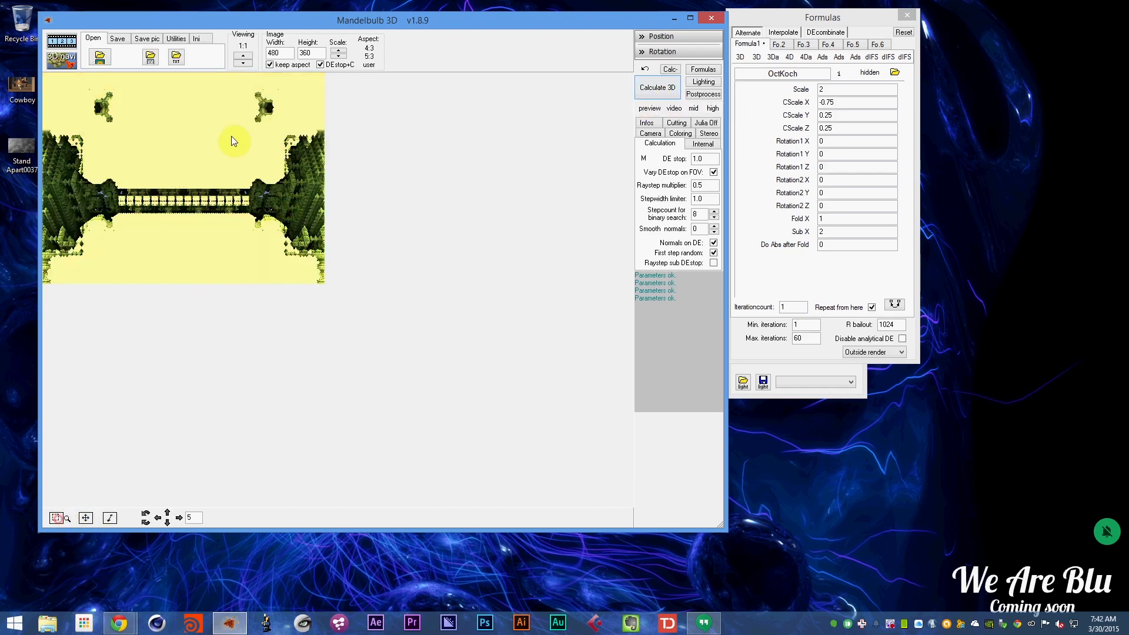
{"action": "left_click", "coordinate": [201, 198]}
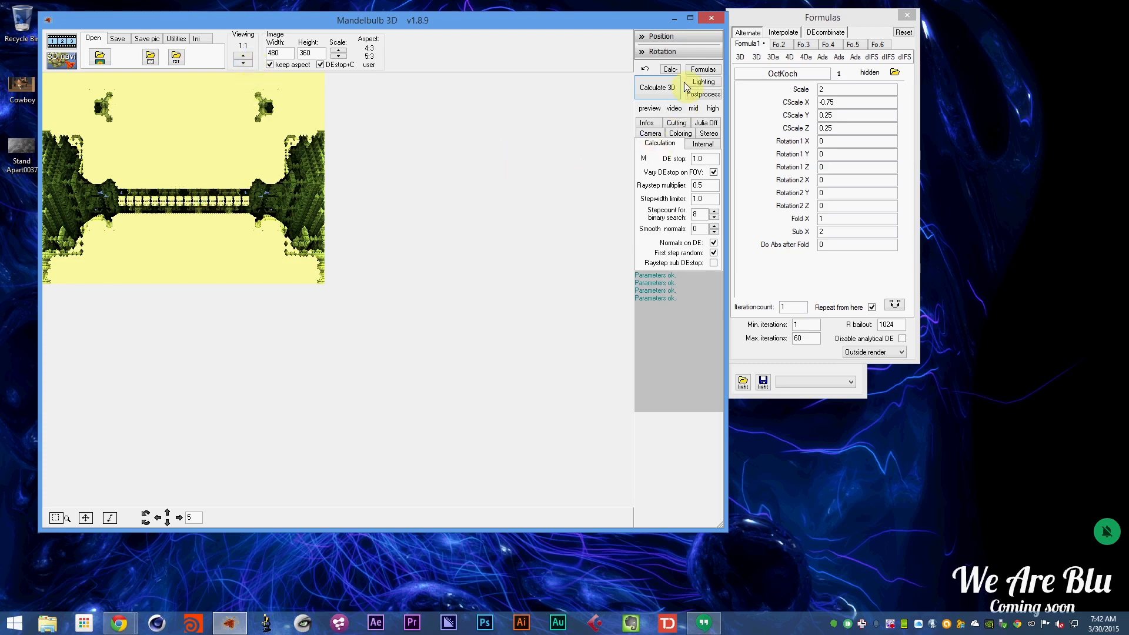
{"action": "left_click", "coordinate": [184, 217]}
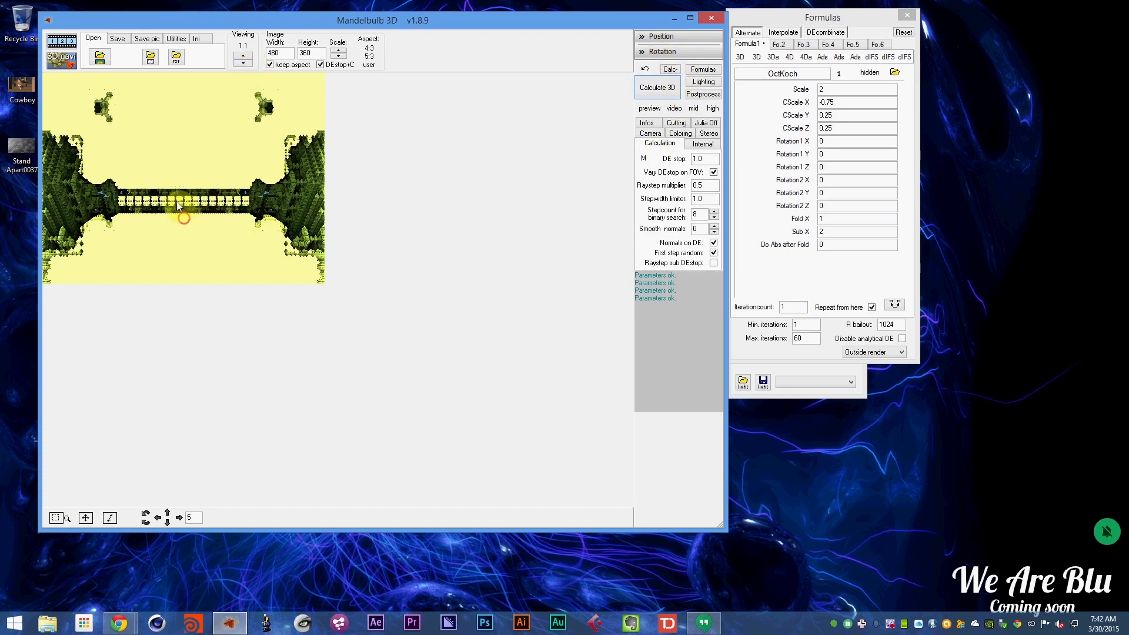
{"action": "left_click", "coordinate": [150, 180]}
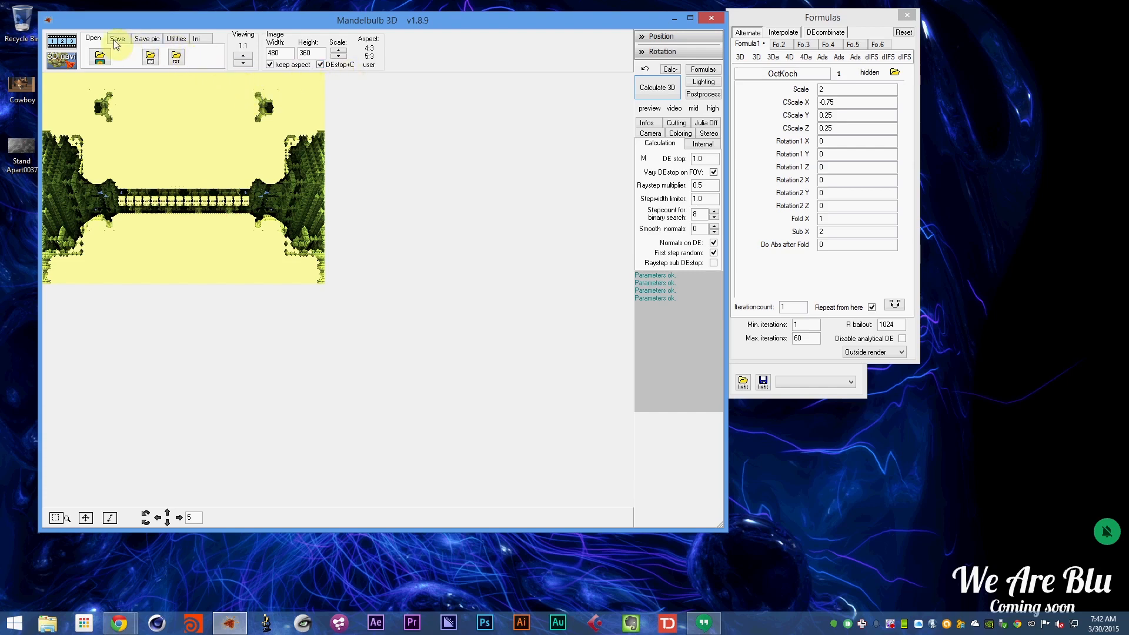
{"action": "left_click", "coordinate": [176, 38]}
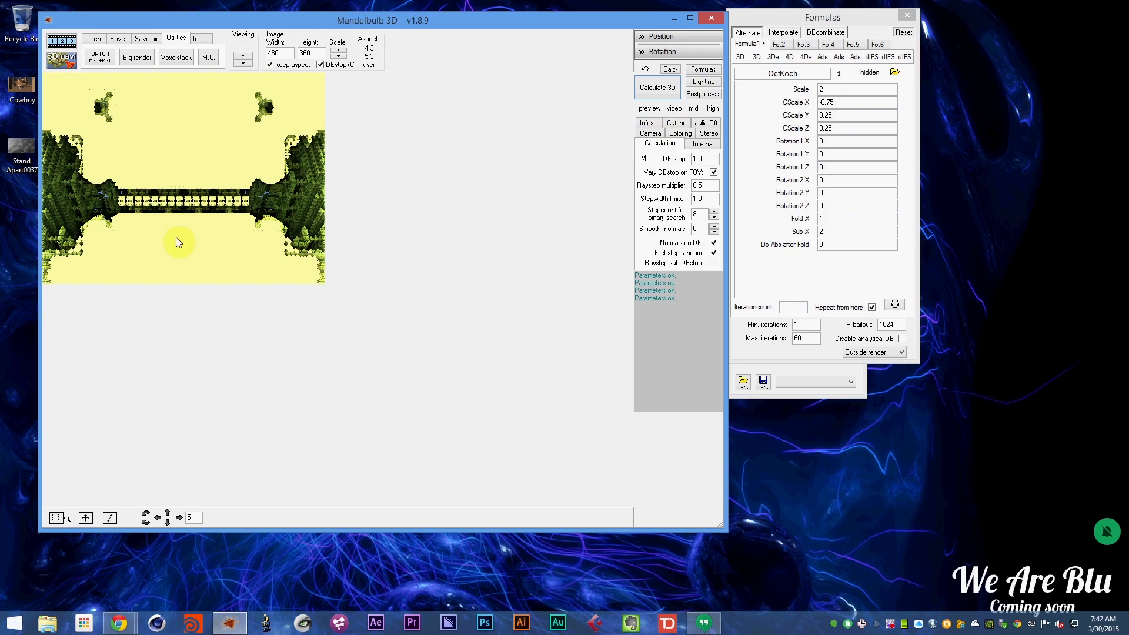
- Zoom out on the OctKoch fractal in several stages around its centre and calculate it in 3D
{"action": "left_click", "coordinate": [85, 517]}
{"action": "left_click", "coordinate": [192, 225]}
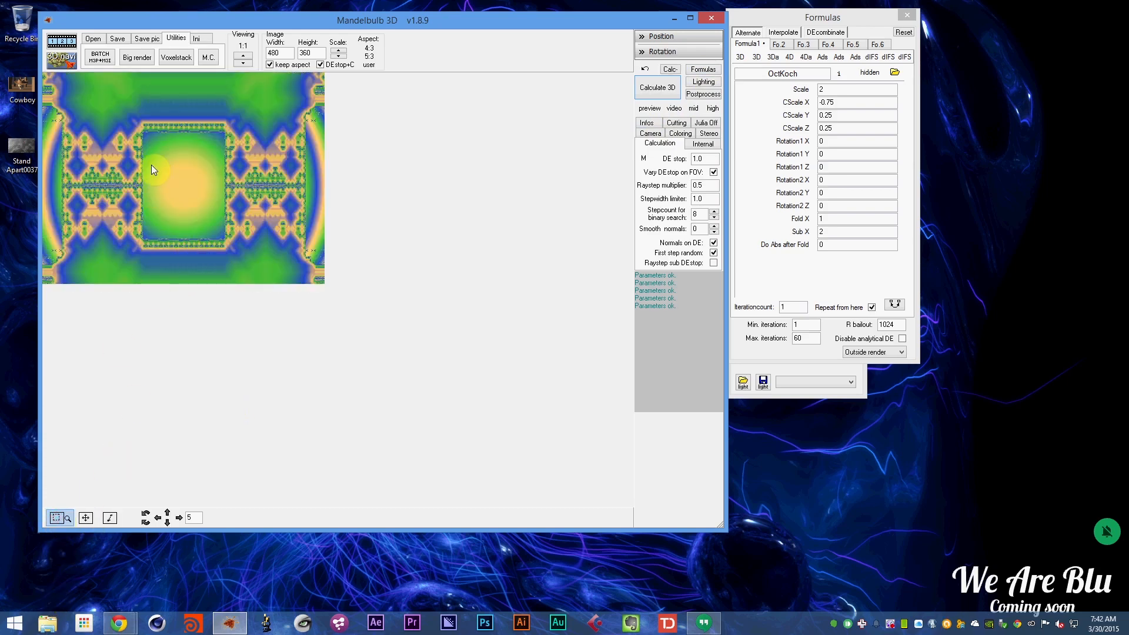
{"action": "left_click", "coordinate": [182, 185]}
{"action": "left_click", "coordinate": [188, 181]}
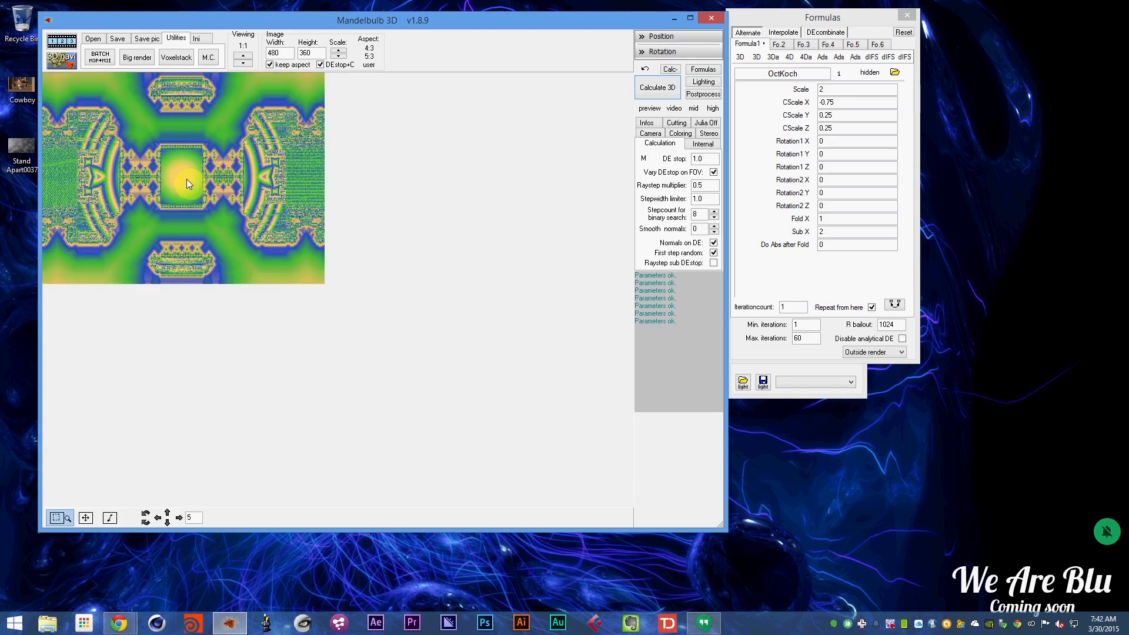
{"action": "left_click", "coordinate": [655, 82]}
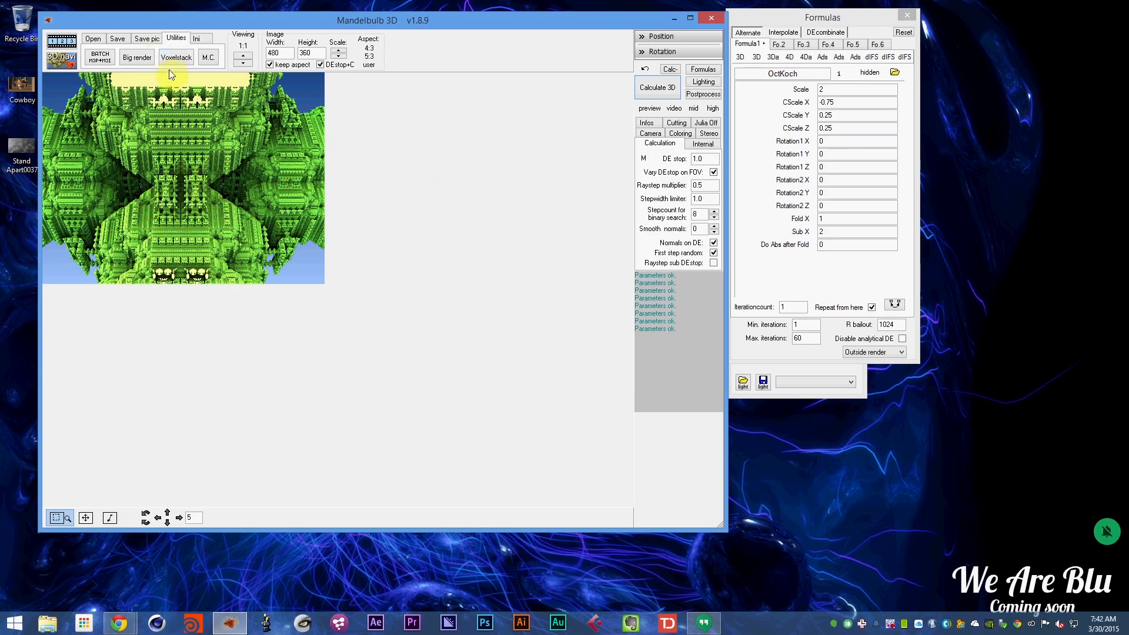
- Pan the OctKoch fractal slightly to the left within the image
{"action": "left_click", "coordinate": [86, 518]}
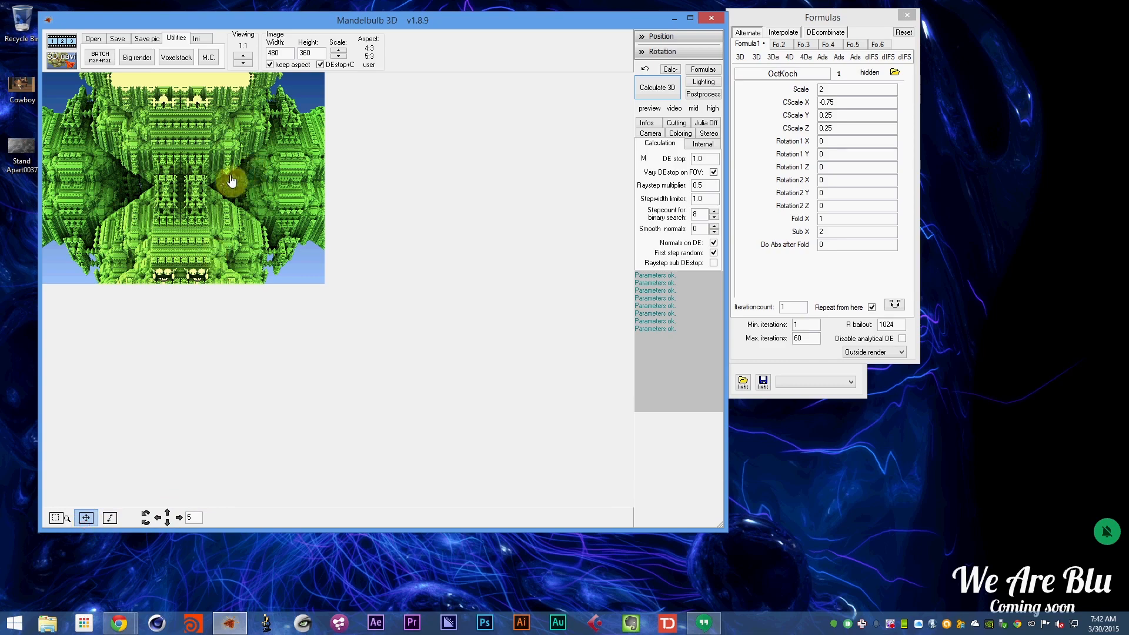
{"action": "left_click", "coordinate": [242, 183]}
{"action": "left_click_drag", "start_coordinate": [242, 184], "coordinate": [217, 181]}
- Set the image size to 600 by 600 with the aspect ratio unlocked
{"action": "double_click", "coordinate": [289, 52]}
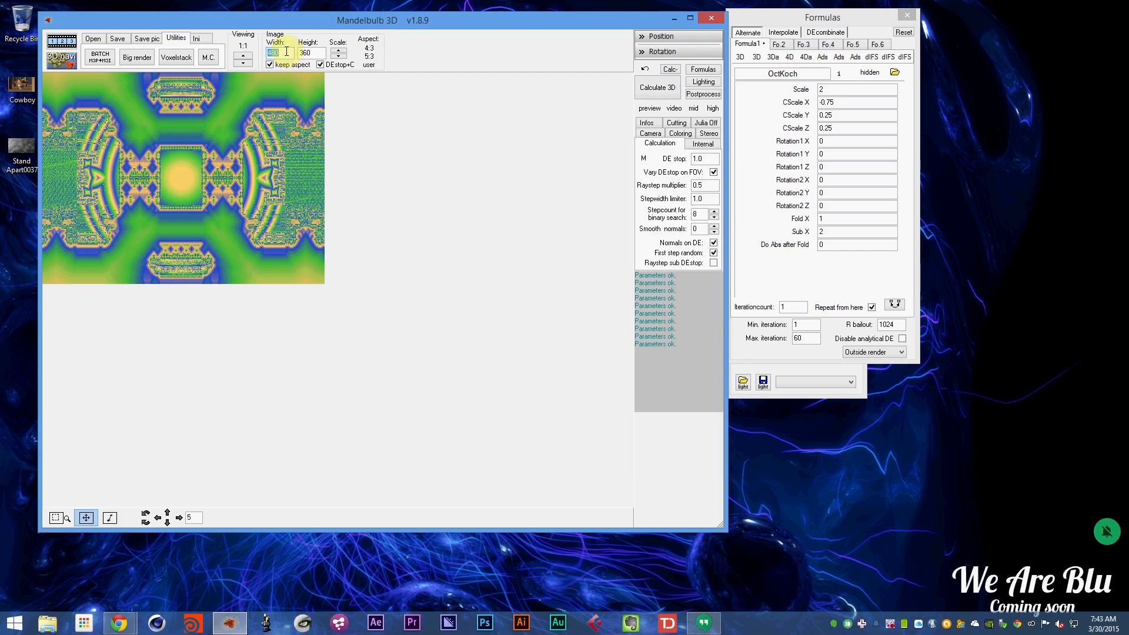
{"action": "type", "text": "600"}
{"action": "left_click", "coordinate": [296, 67]}
{"action": "double_click", "coordinate": [309, 51]}
{"action": "type", "text": "600"}
{"action": "left_click", "coordinate": [360, 128]}
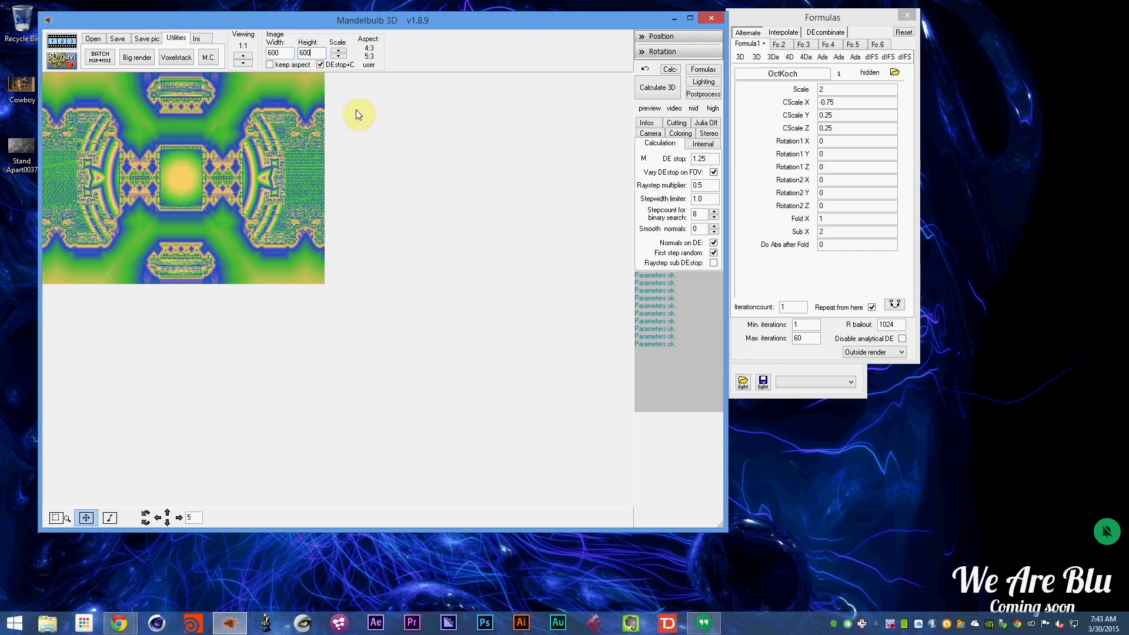
- Set the image size to 512 by 512 with the aspect ratio locked and recentre the OctKoch fractal in the image
{"action": "double_click", "coordinate": [283, 52]}
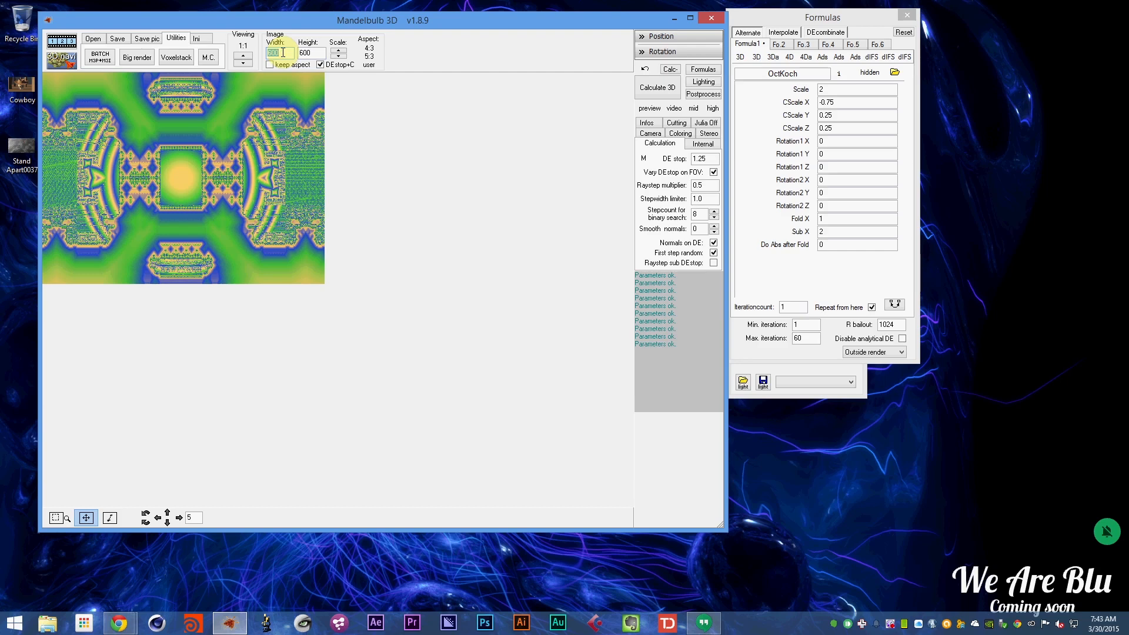
{"action": "type", "text": "512"}
{"action": "left_click", "coordinate": [270, 65]}
{"action": "left_click", "coordinate": [385, 99]}
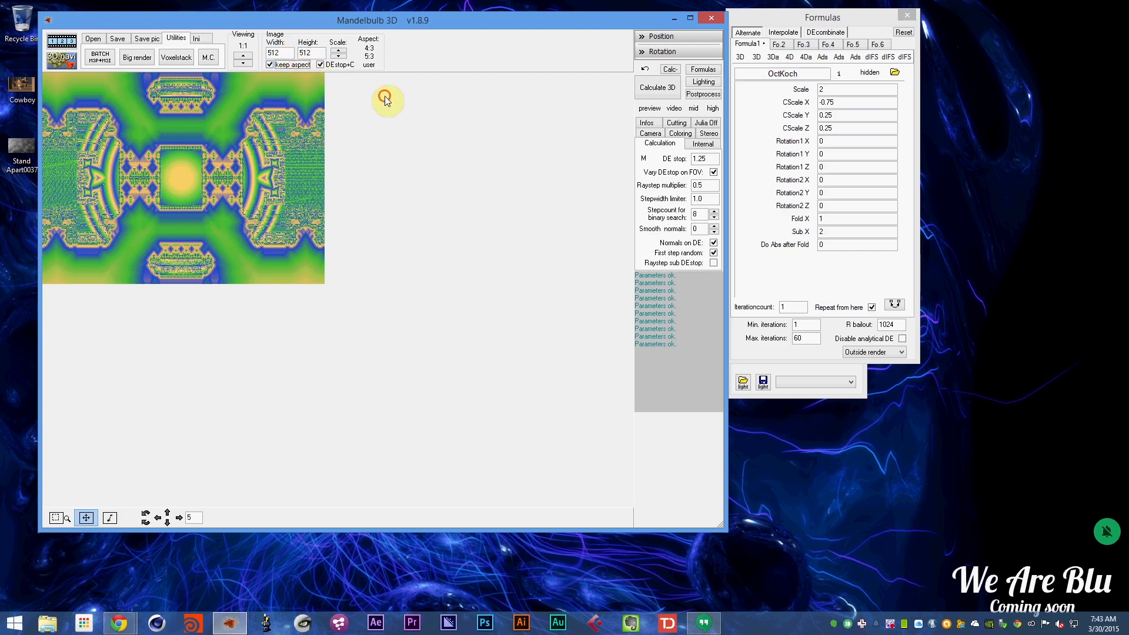
{"action": "left_click_drag", "start_coordinate": [160, 208], "coordinate": [164, 220]}
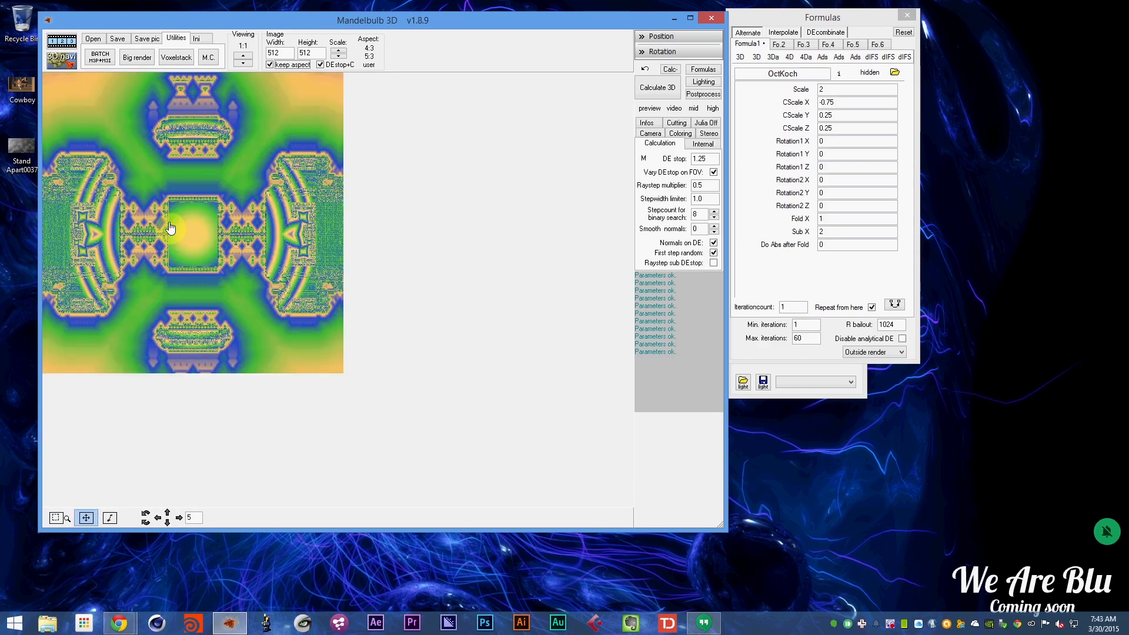
{"action": "left_click_drag", "start_coordinate": [218, 290], "coordinate": [214, 288]}
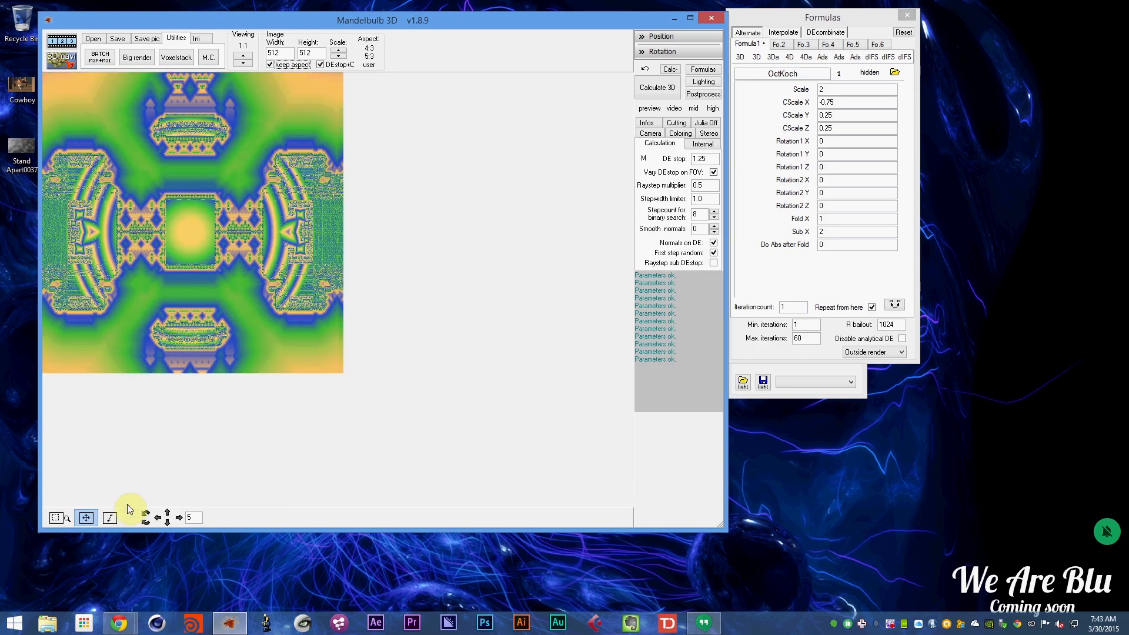
- Zoom out around the fractal's centre until the whole OctKoch shape fits the square image, and calculate it in 3D
{"action": "left_click", "coordinate": [56, 517]}
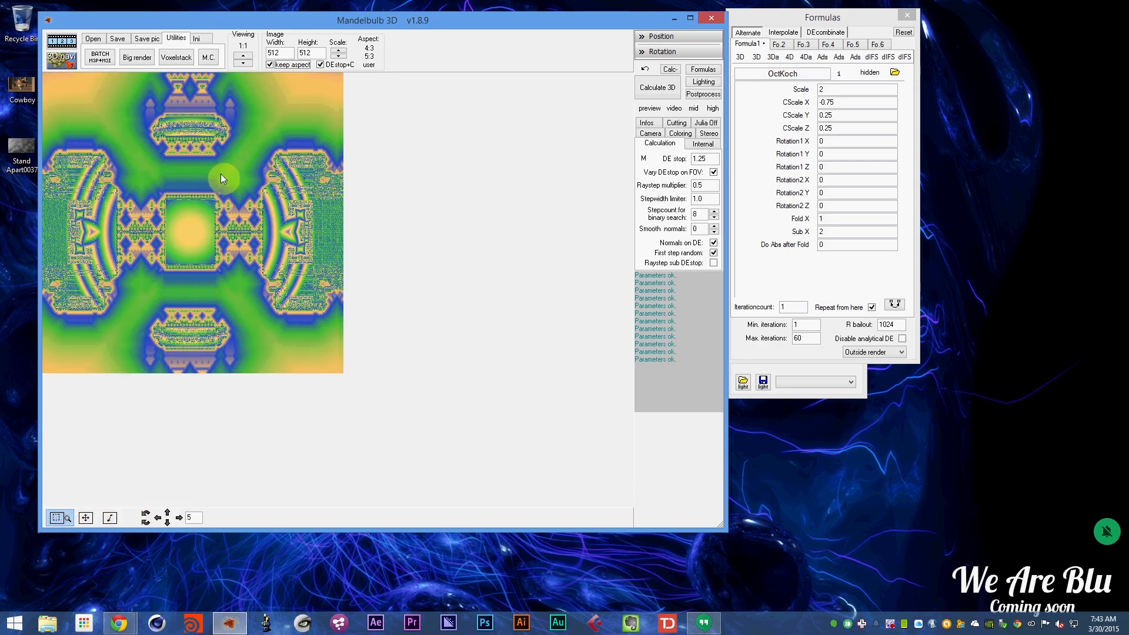
{"action": "right_click", "coordinate": [189, 231]}
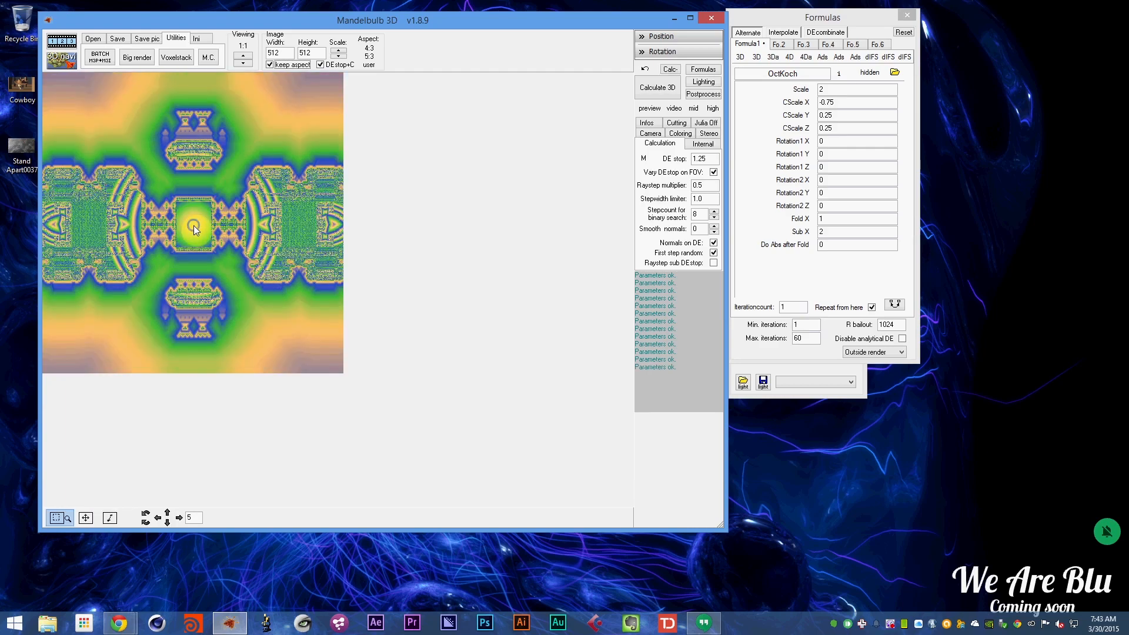
{"action": "right_click", "coordinate": [194, 228]}
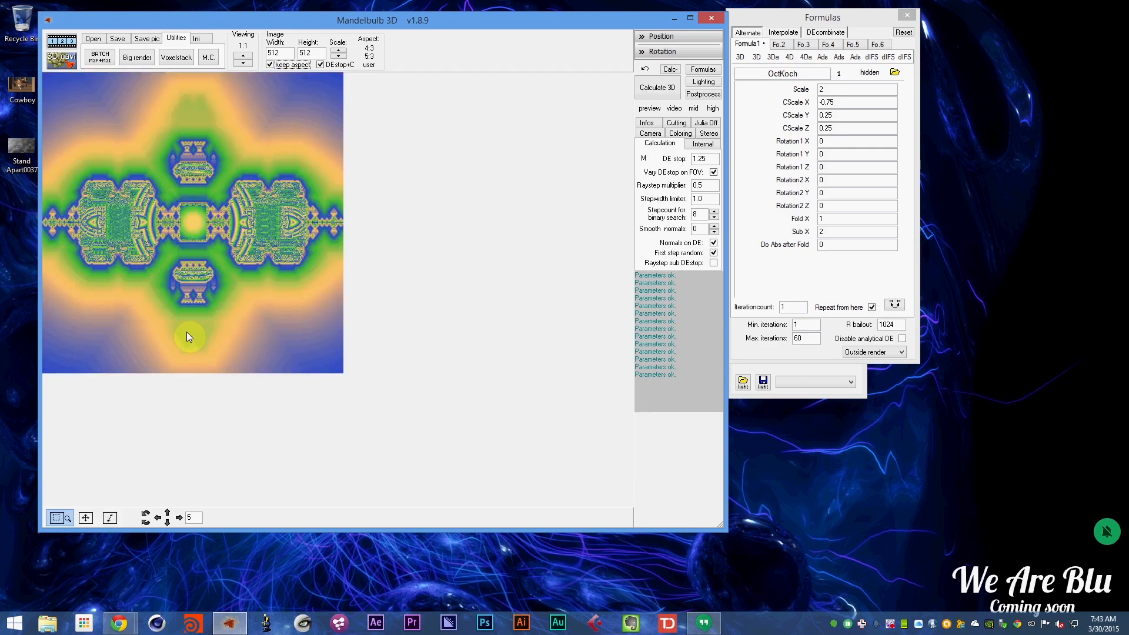
{"action": "right_click", "coordinate": [196, 223]}
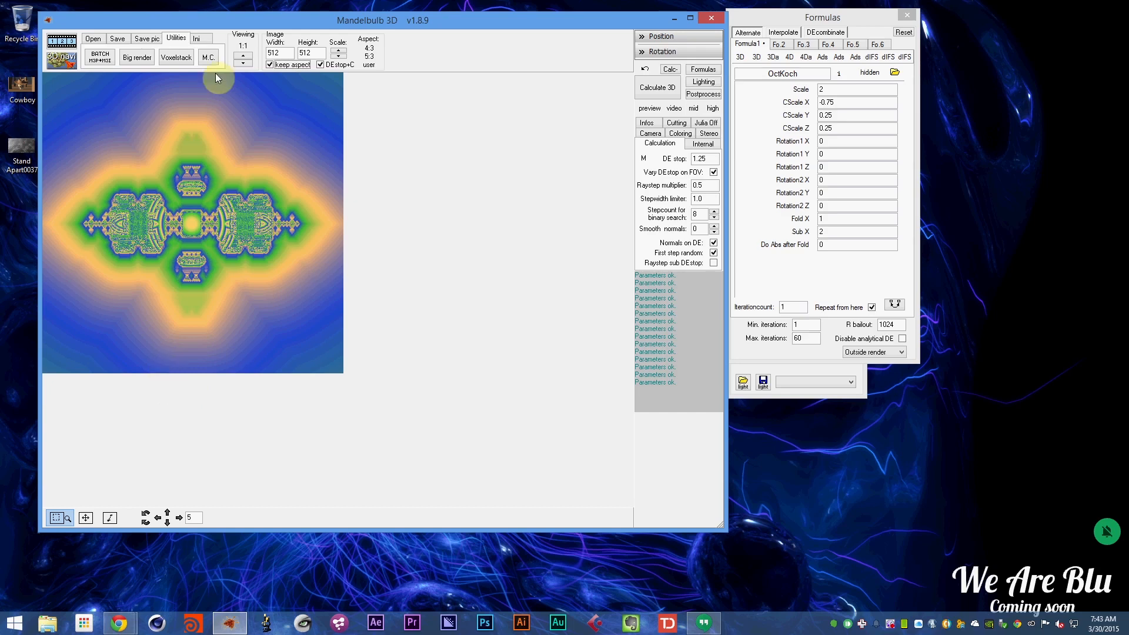
{"action": "left_click", "coordinate": [658, 88]}
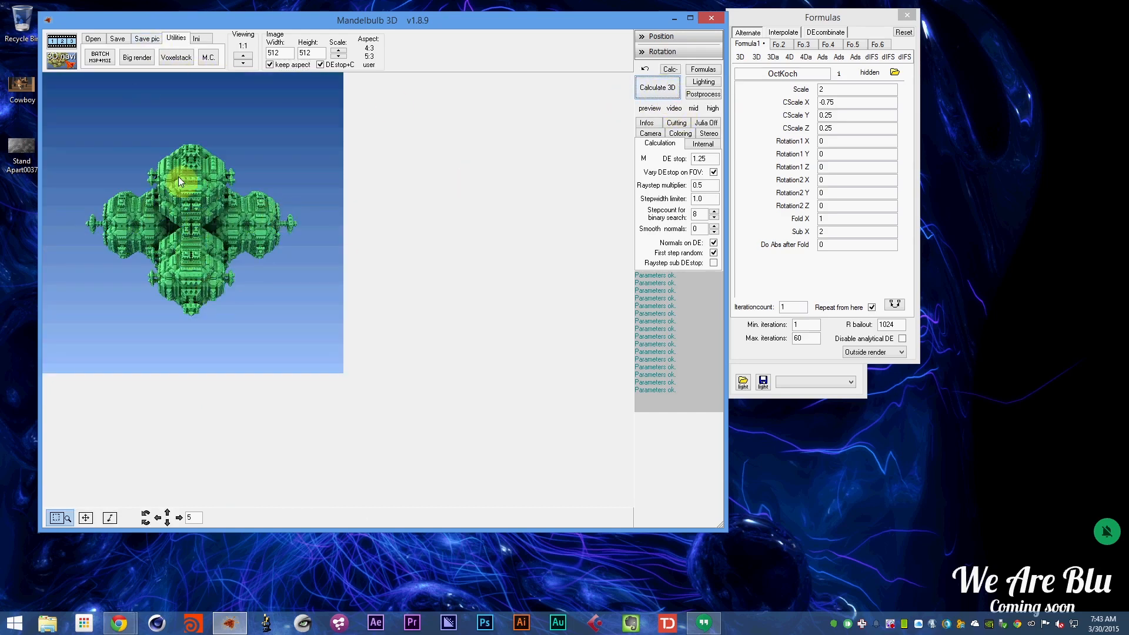
- Open the Voxelstack export with a 256³ maximum preview size and import the fractal's parameters from the main window
{"action": "left_click", "coordinate": [93, 39]}
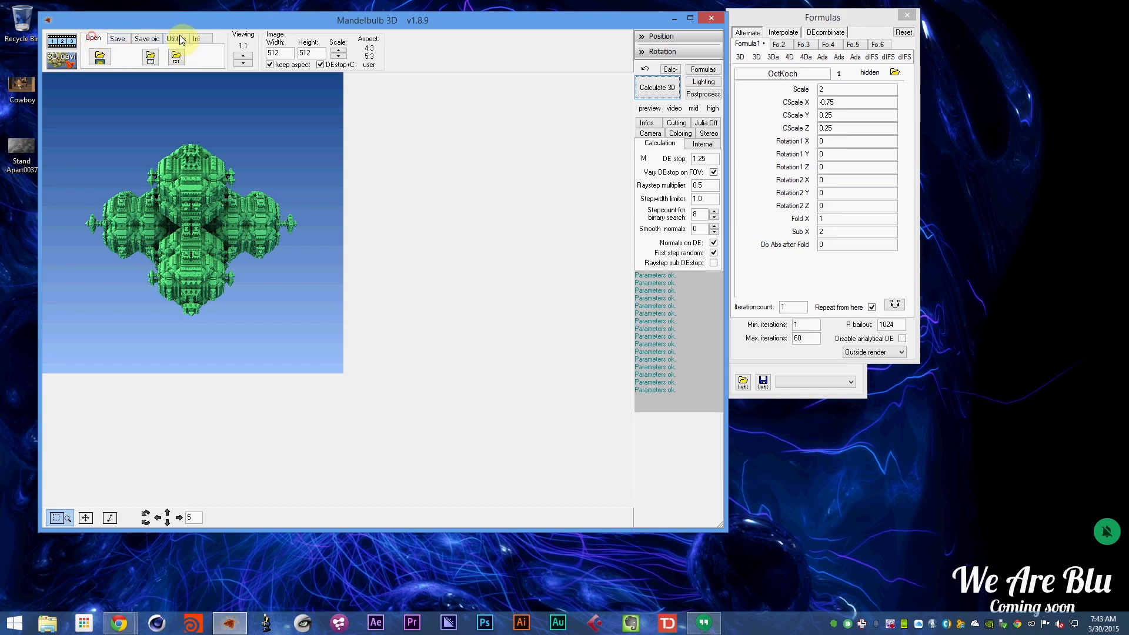
{"action": "left_click", "coordinate": [176, 39]}
{"action": "left_click", "coordinate": [177, 57]}
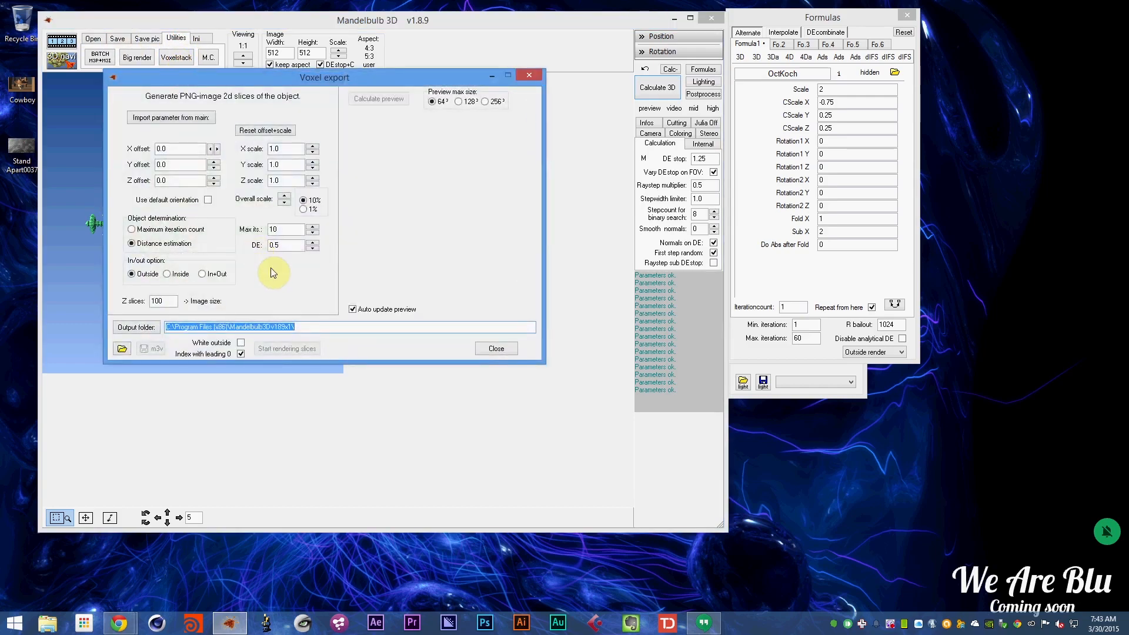
{"action": "left_click", "coordinate": [485, 102]}
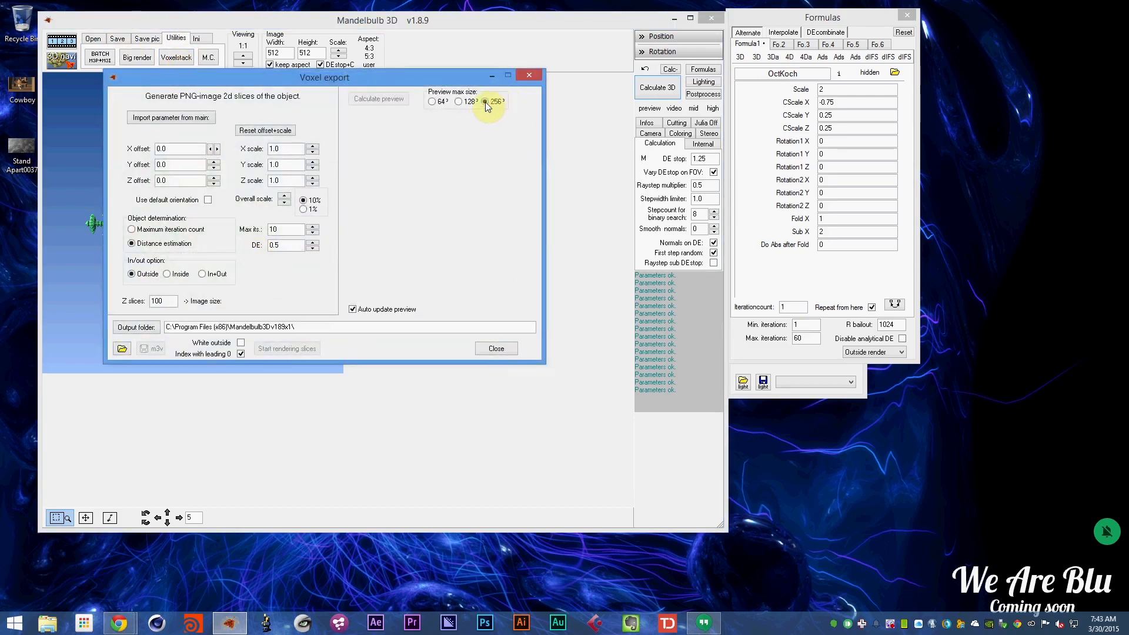
{"action": "left_click", "coordinate": [189, 118]}
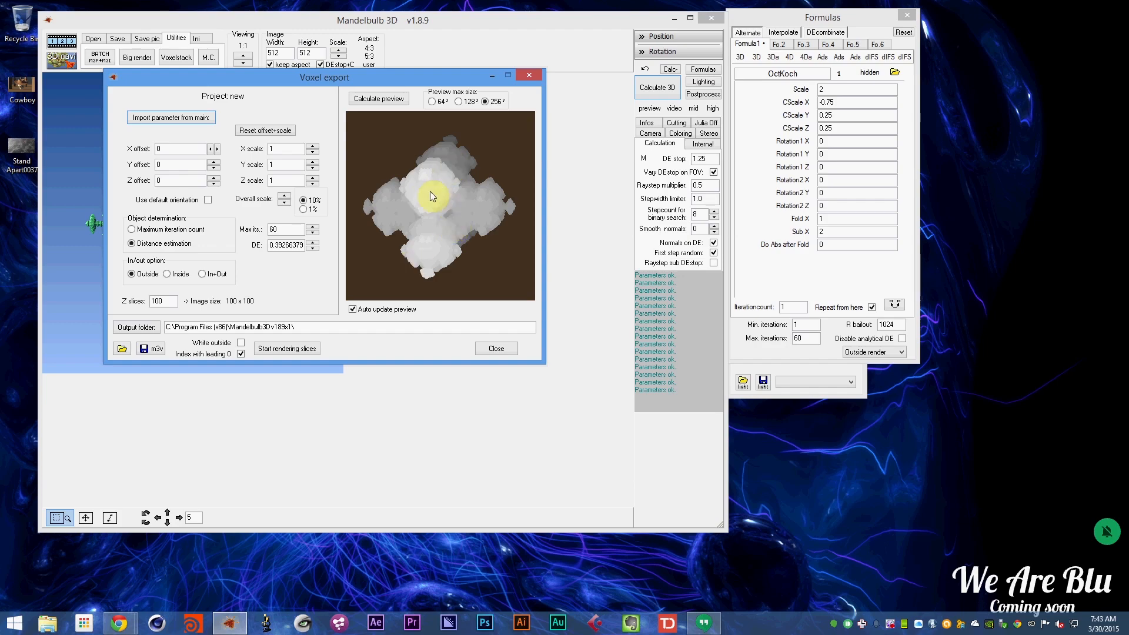
{"action": "left_click_drag", "start_coordinate": [509, 73], "coordinate": [736, 72]}
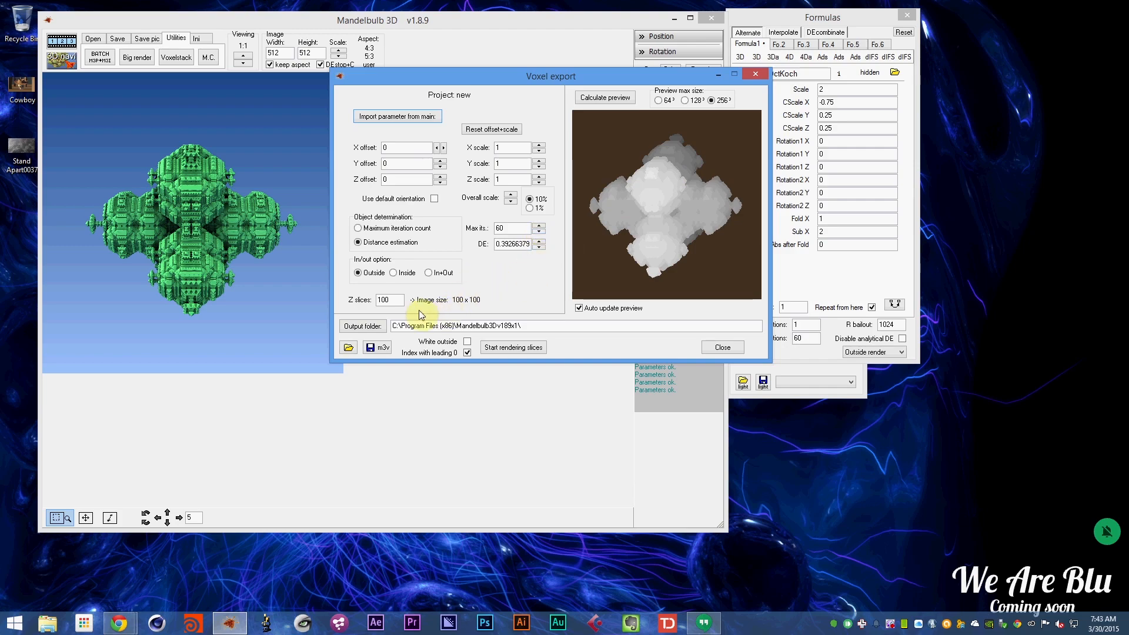
- Read the Voxelstack and Z slices instructions on the 3D Fractal Creation page in Chrome and return to Mandelbulb 3D
{"action": "mouse_move", "coordinate": [119, 622]}
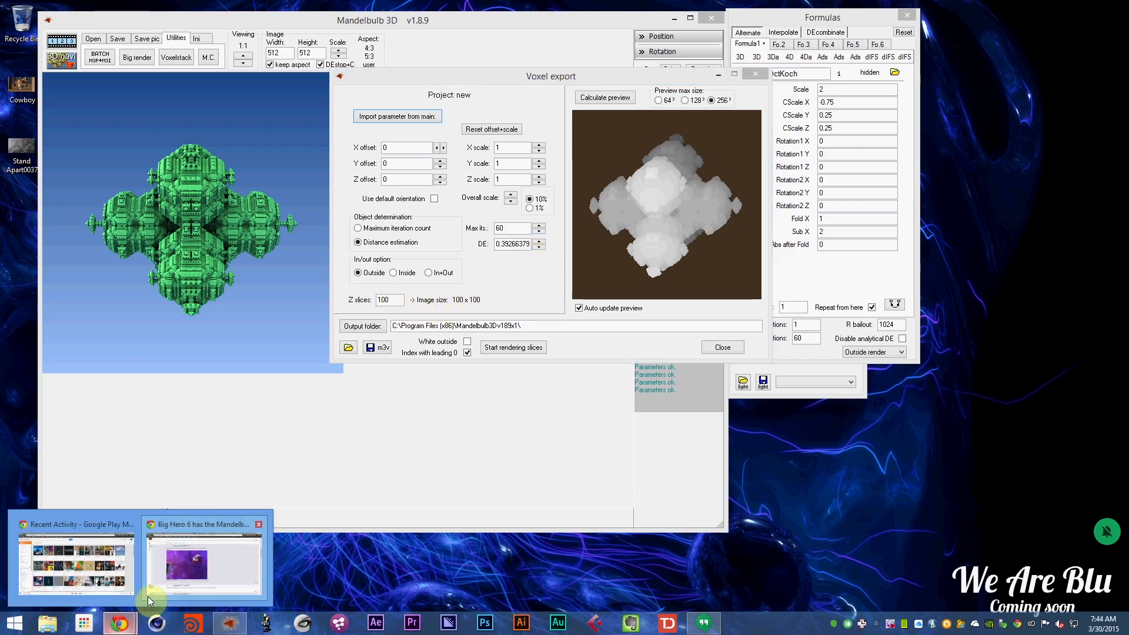
{"action": "left_click", "coordinate": [125, 561]}
{"action": "left_click", "coordinate": [59, 8]}
{"action": "scroll", "coordinate": [172, 355], "scroll_direction": "down", "scroll_amount": 12}
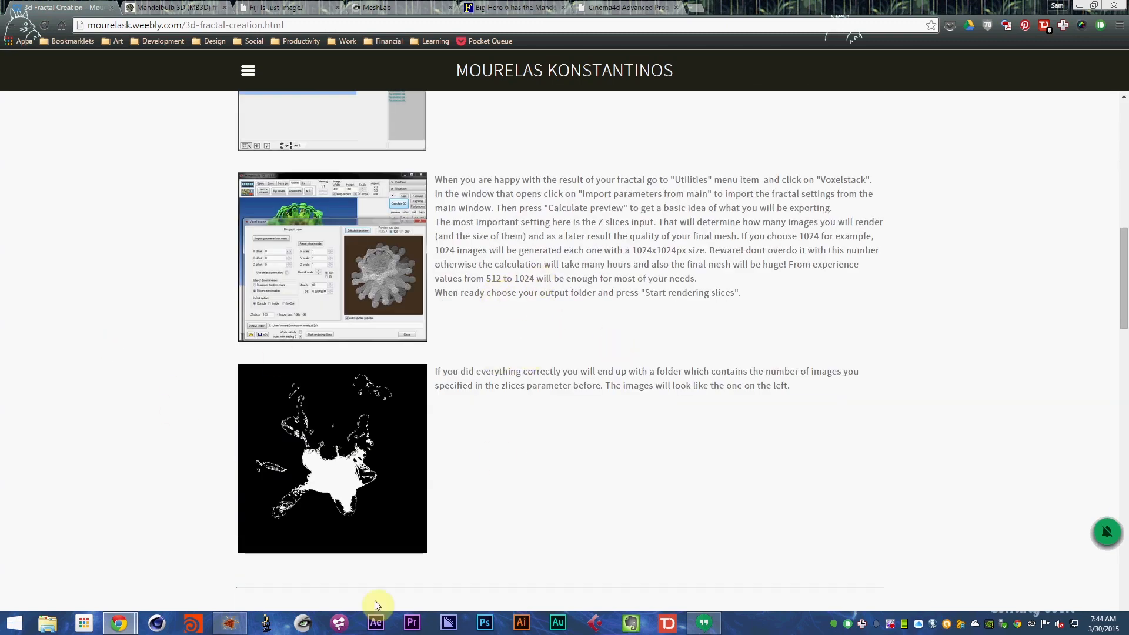
{"action": "left_click", "coordinate": [230, 622]}
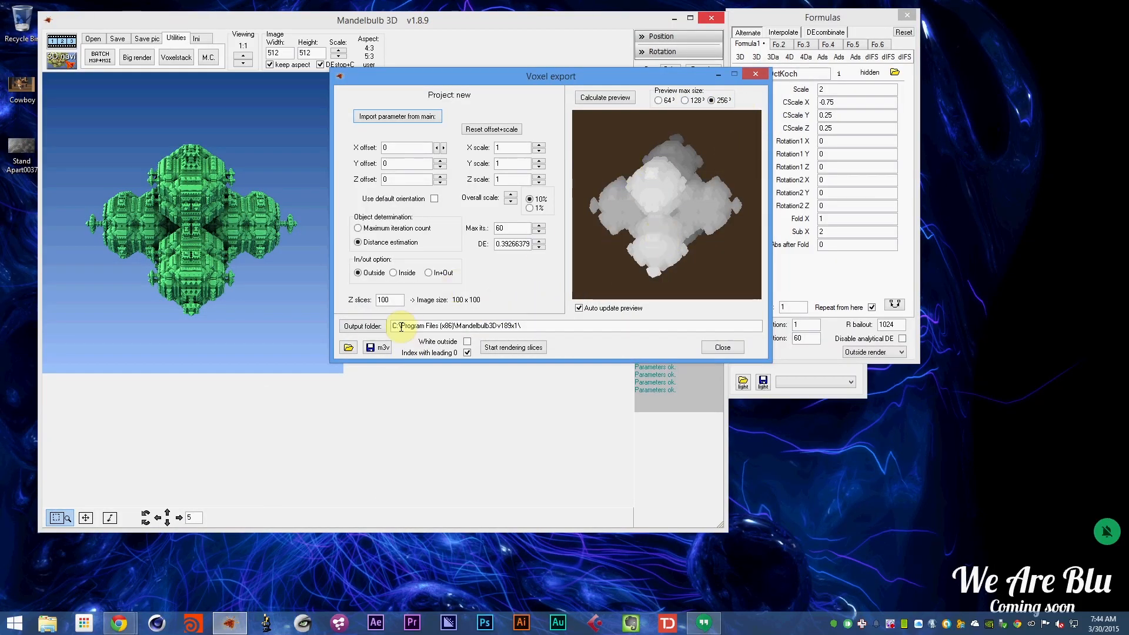
- Set the number of Z slices for the voxel export to 512
{"action": "left_click", "coordinate": [398, 299]}
{"action": "key", "text": "BackSpace"}
{"action": "key", "text": "BackSpace"}
{"action": "key", "text": "BackSpace"}
{"action": "type", "text": "512"}
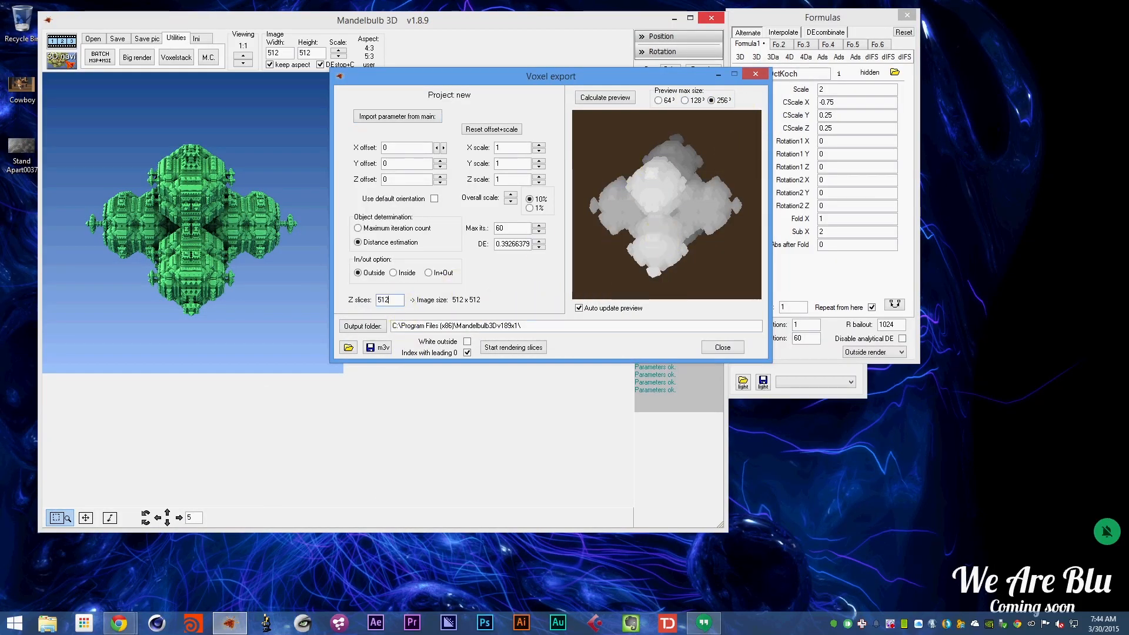
{"action": "left_click", "coordinate": [480, 285]}
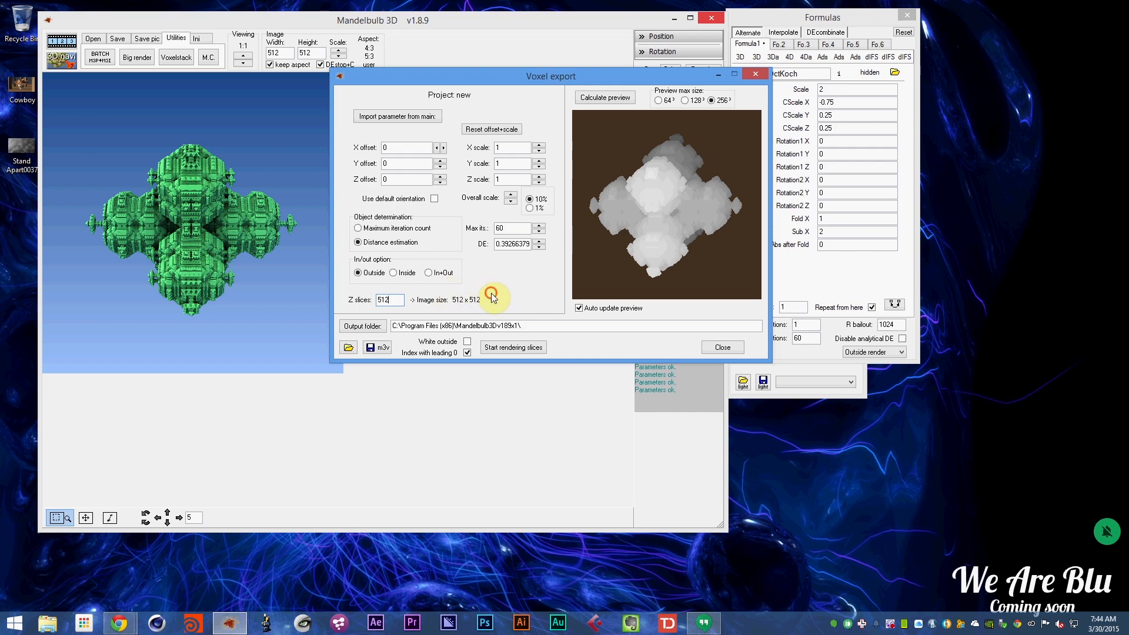
{"action": "left_click", "coordinate": [531, 325]}
- Browse for the voxel export's output folder and go to the Tutorials folder inside Think Particle
{"action": "left_click", "coordinate": [374, 328]}
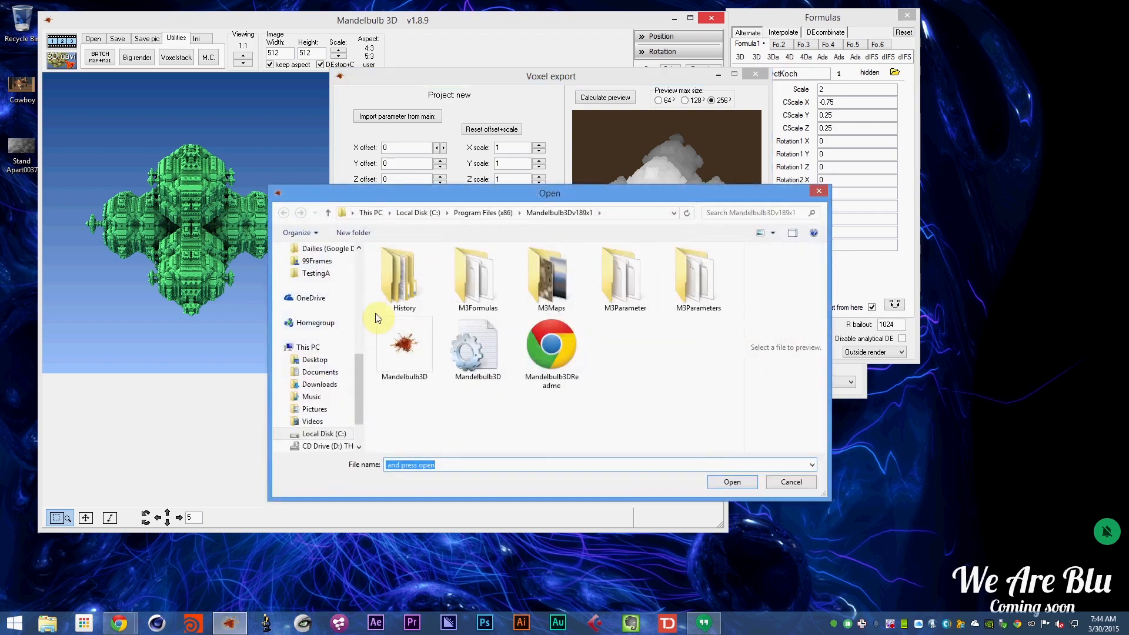
{"action": "left_click", "coordinate": [358, 251]}
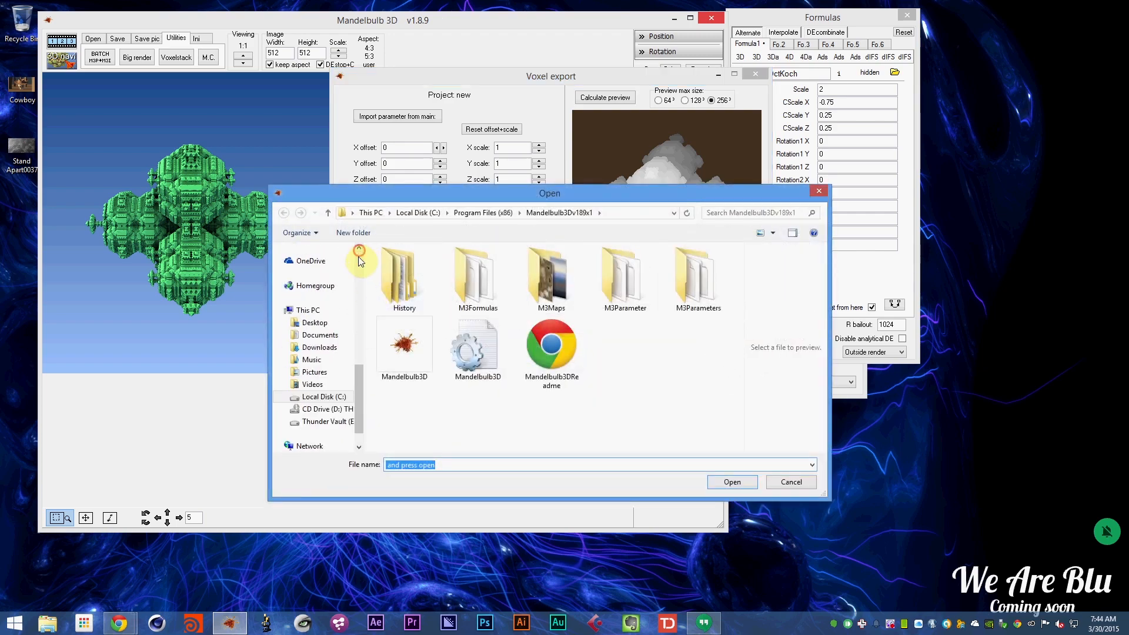
{"action": "left_click_drag", "start_coordinate": [359, 373], "coordinate": [363, 333]}
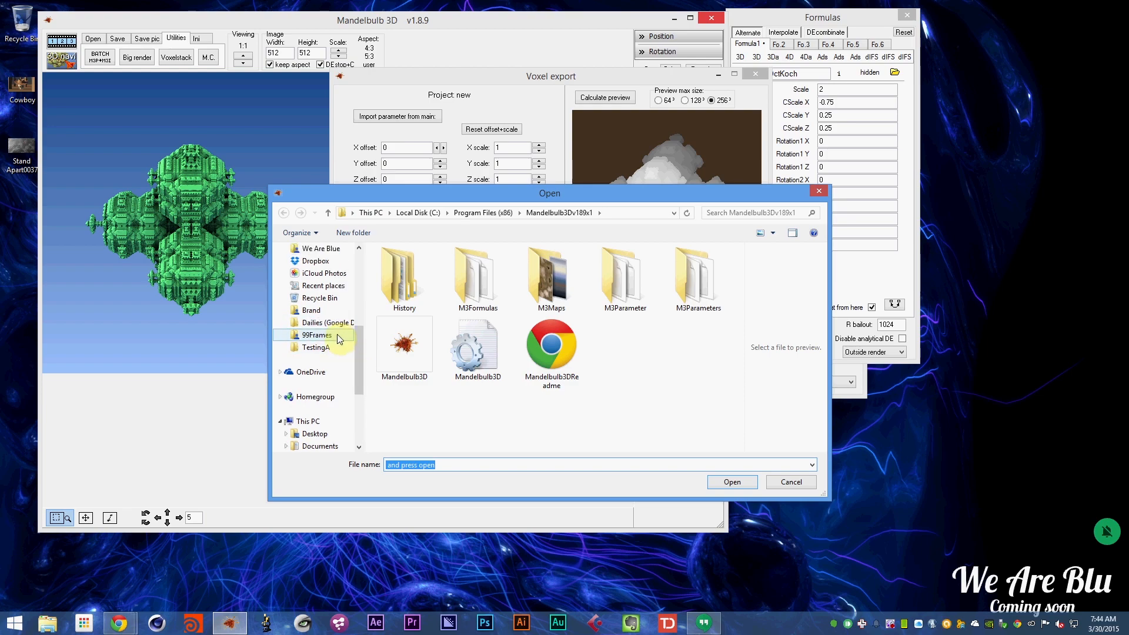
{"action": "left_click", "coordinate": [360, 247]}
{"action": "left_click", "coordinate": [360, 247]}
{"action": "left_click", "coordinate": [360, 247]}
{"action": "left_click", "coordinate": [359, 247]}
{"action": "left_click_drag", "start_coordinate": [378, 203], "coordinate": [504, 260]}
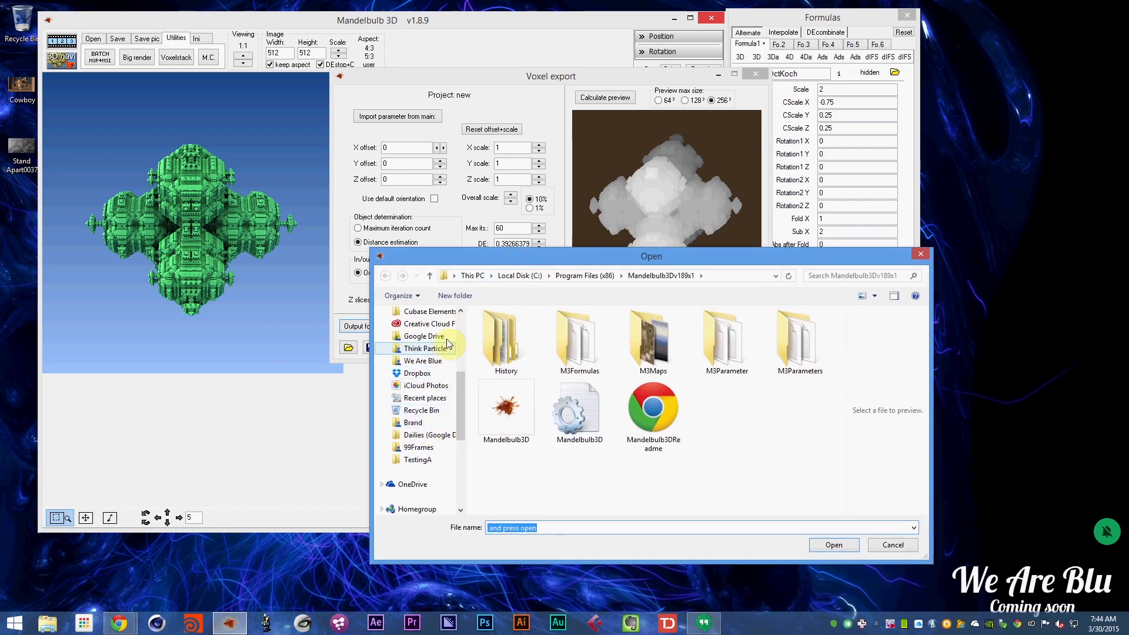
{"action": "left_click", "coordinate": [425, 348]}
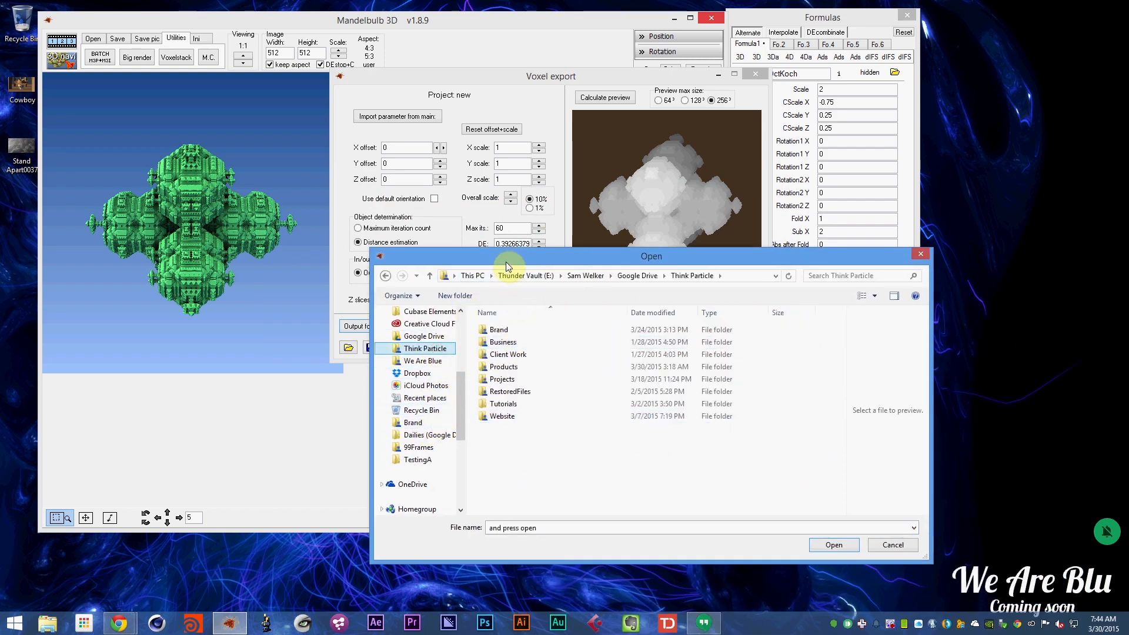
{"action": "double_click", "coordinate": [503, 403]}
- Create a Mandelbulb3DKrakatoa folder in Tutorials with a MandelbulbVoxelstack subfolder inside it, and open the subfolder
{"action": "left_click", "coordinate": [445, 296]}
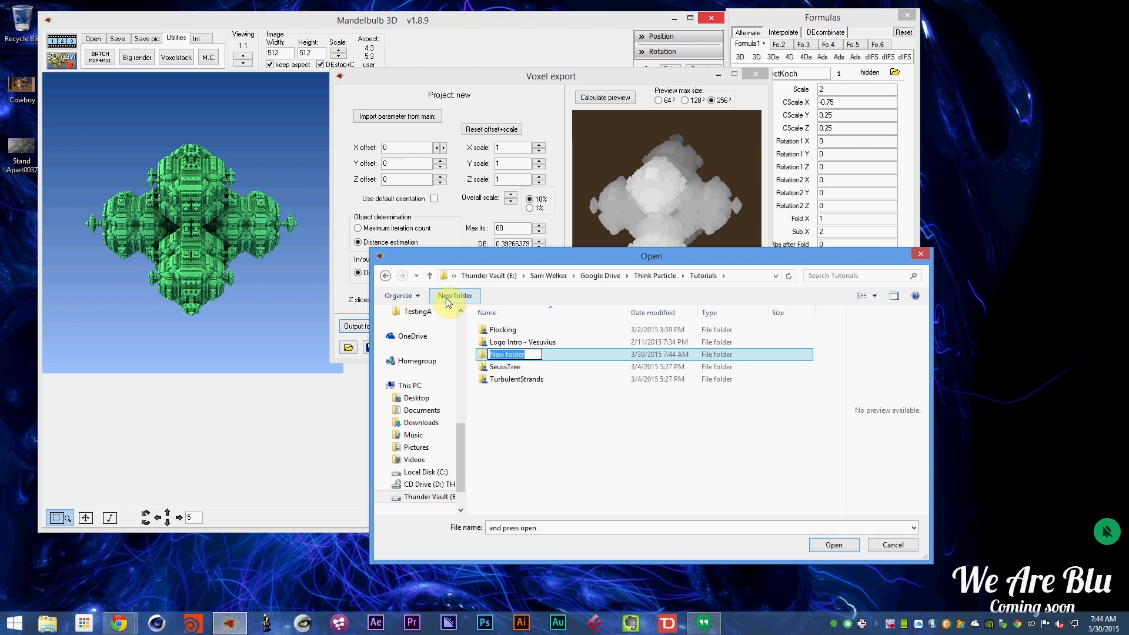
{"action": "type", "text": "Mandelbulb3DKrakatoa"}
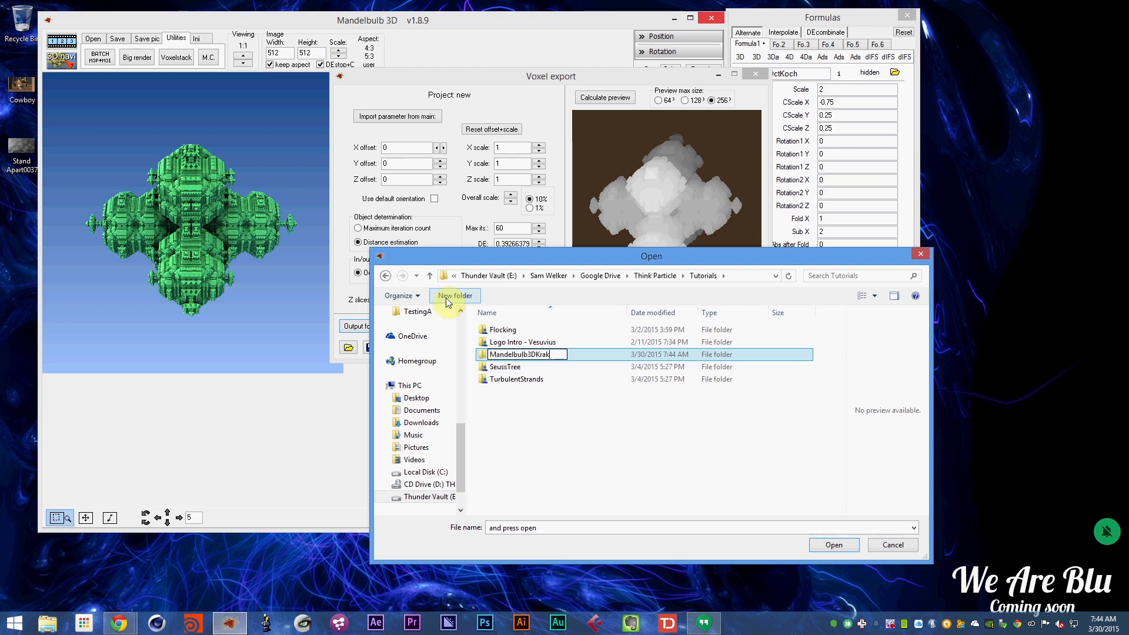
{"action": "key", "text": "Return"}
{"action": "key", "text": "Return"}
{"action": "left_click", "coordinate": [477, 296]}
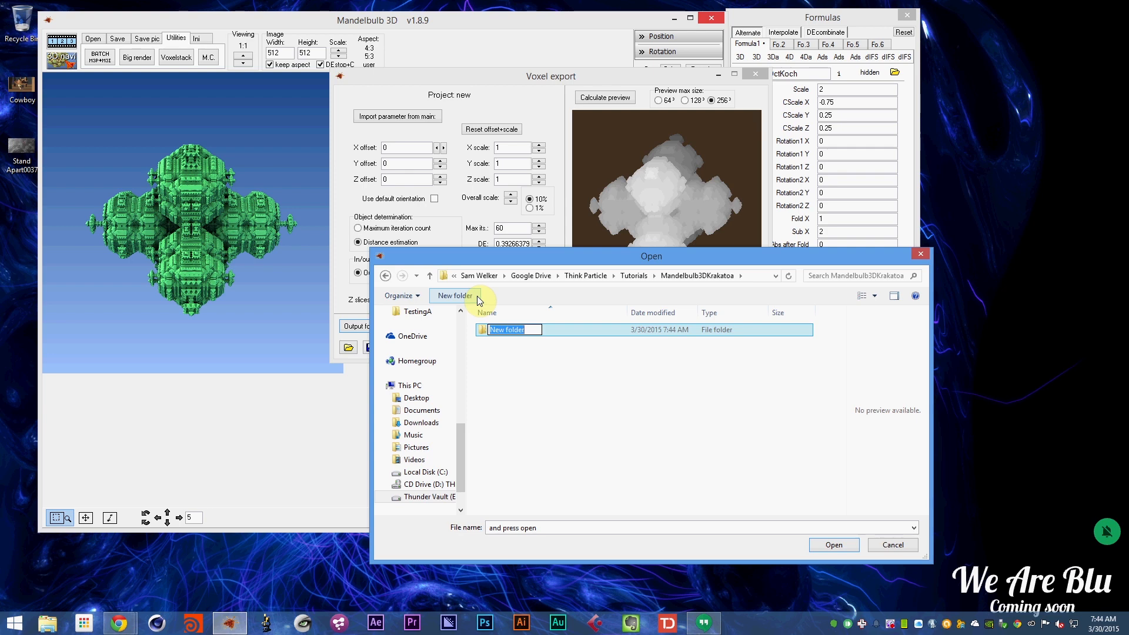
{"action": "type", "text": "MandelbulbVoxelstack"}
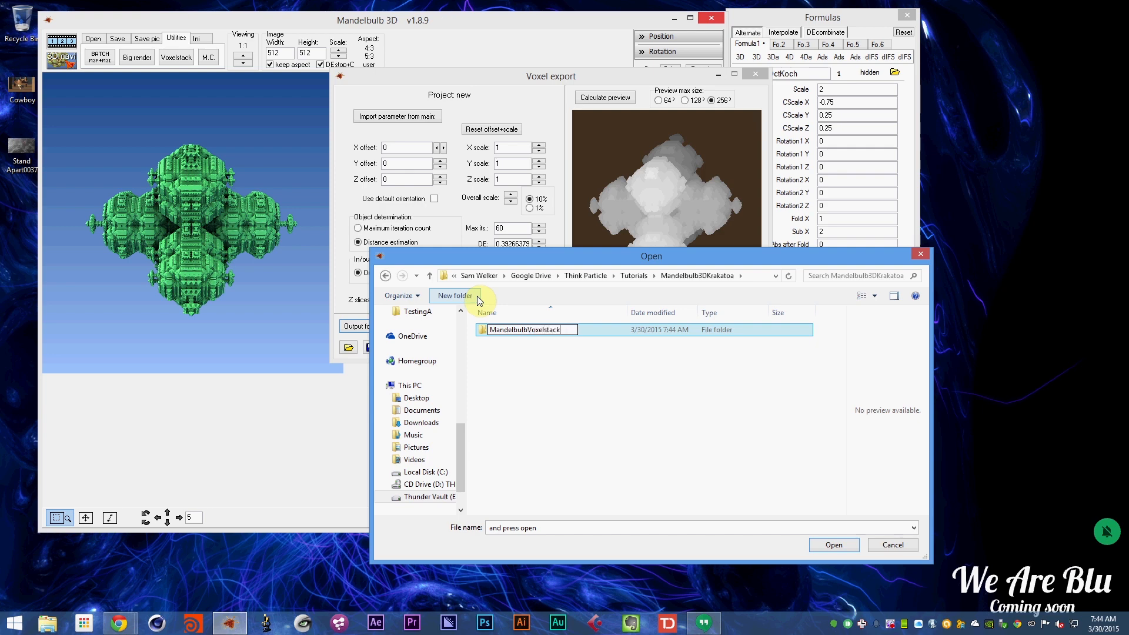
{"action": "key", "text": "Return"}
{"action": "key", "text": "Return"}
- Enter MandelbulbVoxelstack as the file name and accept the open folder as the voxel export's output folder
{"action": "left_click", "coordinate": [540, 528]}
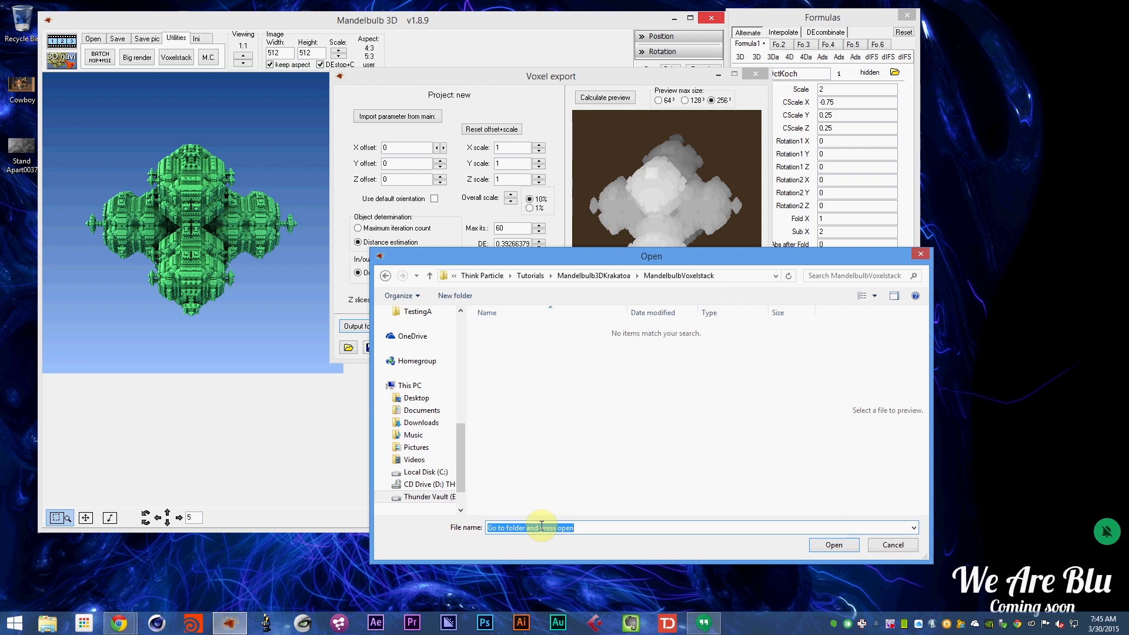
{"action": "type", "text": "Mandelbu"}
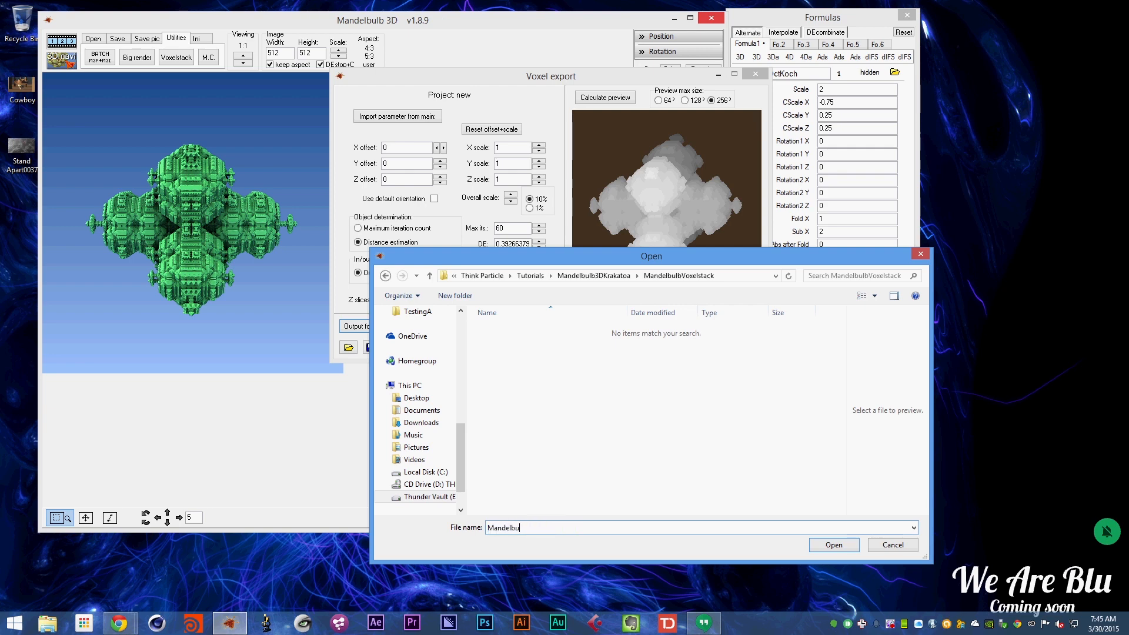
{"action": "type", "text": "lbVoxelstack"}
{"action": "key", "text": "Return"}
- Copy the full output folder path of the voxel export and clear the field
{"action": "left_click", "coordinate": [698, 326]}
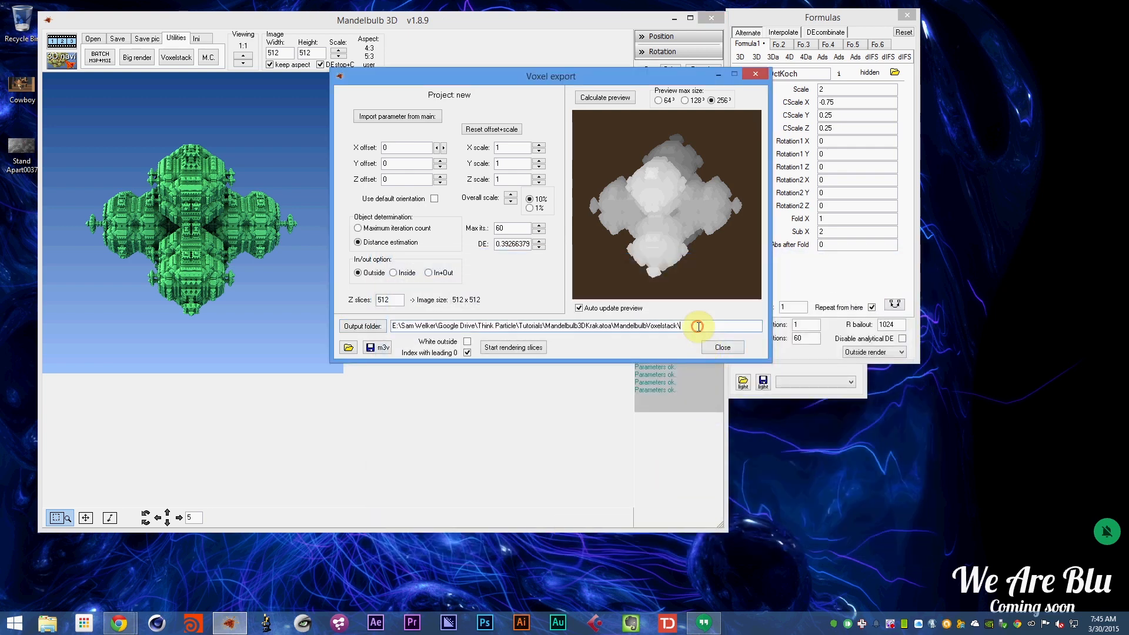
{"action": "left_click_drag", "start_coordinate": [701, 324], "coordinate": [370, 324]}
{"action": "key", "text": "ctrl+c"}
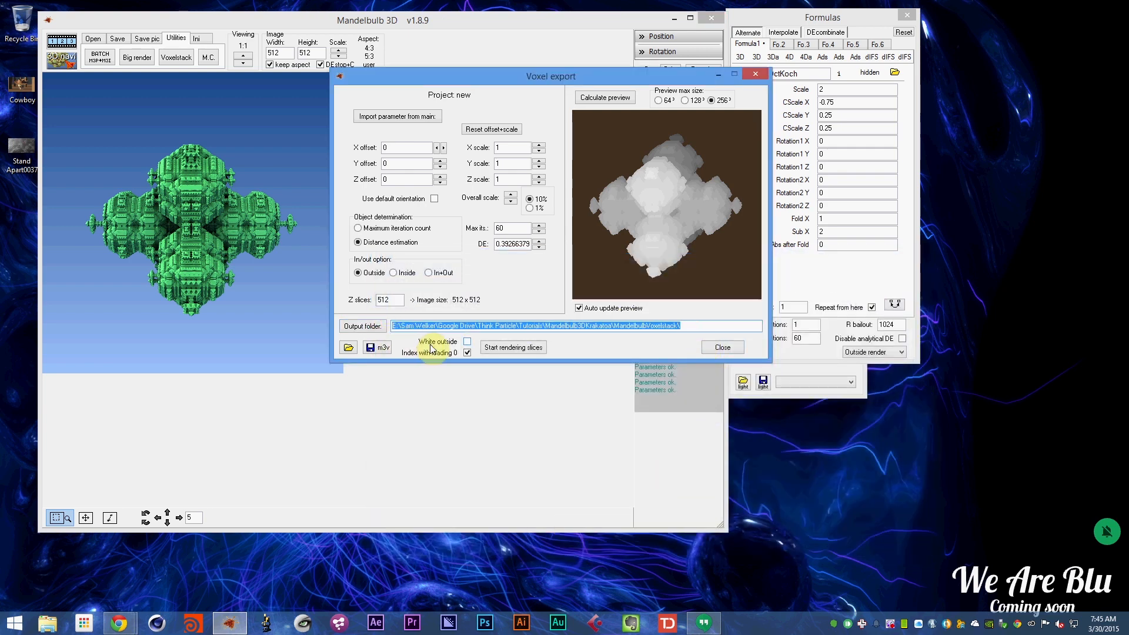
{"action": "key", "text": "BackSpace"}
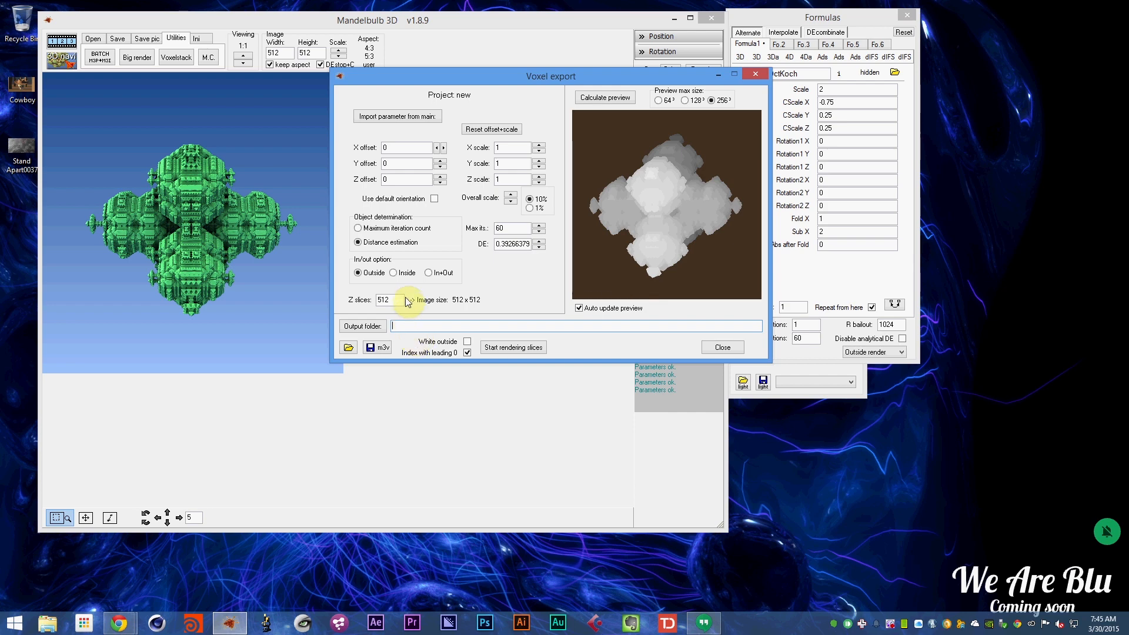
- Import the parameters from the main window again and base the object determination on maximum iteration count
{"action": "left_click", "coordinate": [397, 116]}
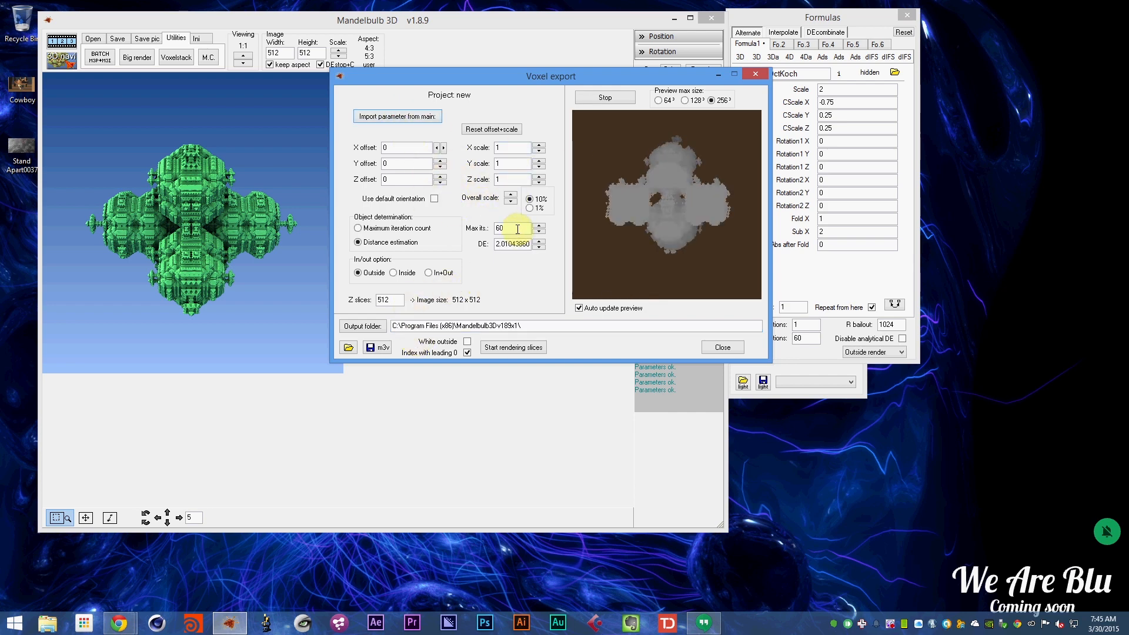
{"action": "left_click", "coordinate": [421, 232]}
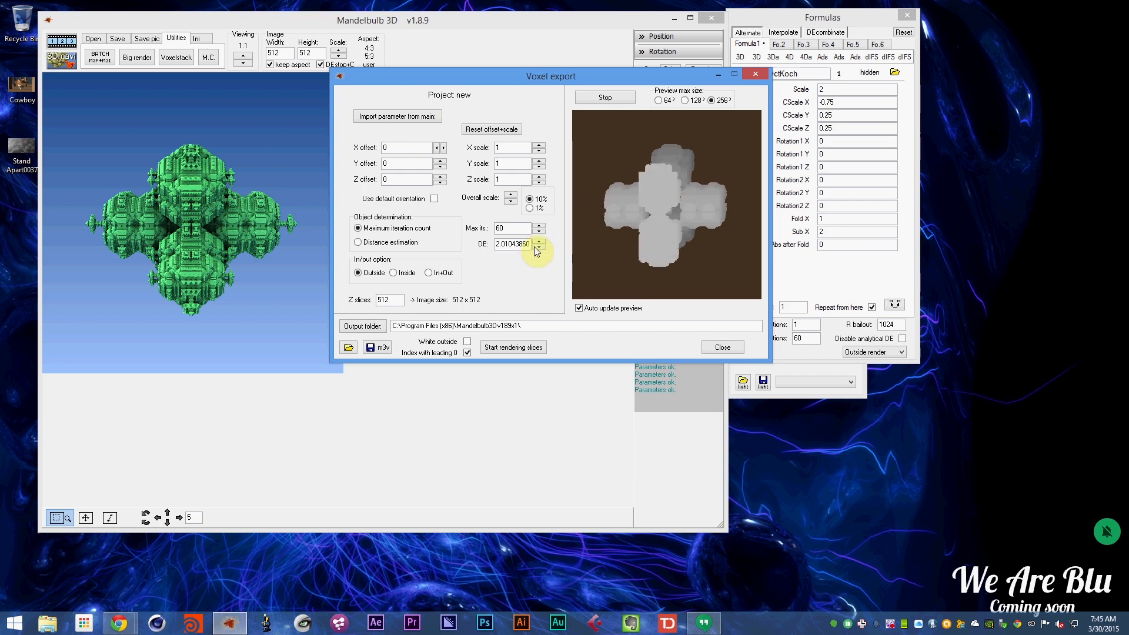
- Base the object determination on distance estimation and replace the output folder with the copied MandelbulbVoxelstack path
{"action": "left_click", "coordinate": [403, 242]}
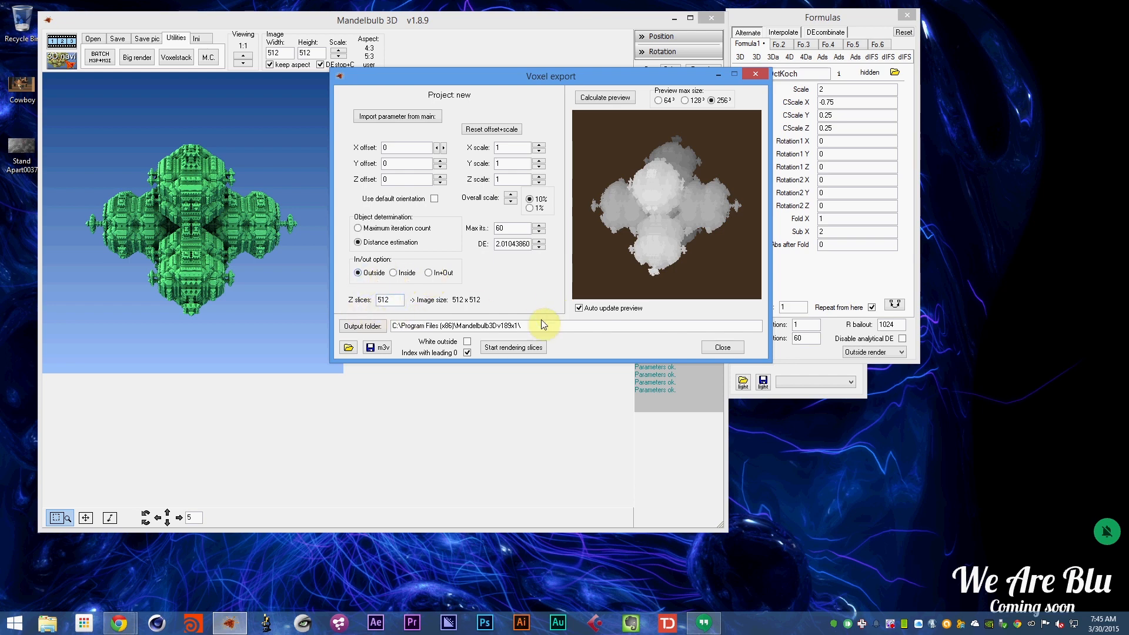
{"action": "left_click_drag", "start_coordinate": [530, 325], "coordinate": [393, 325]}
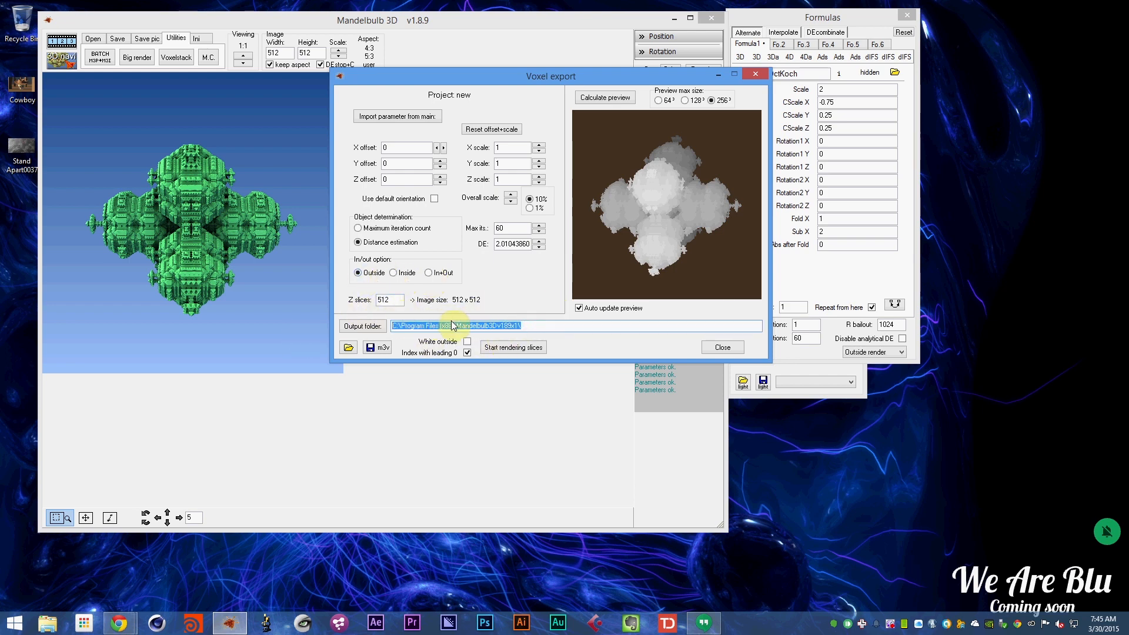
{"action": "key", "text": "ctrl+v"}
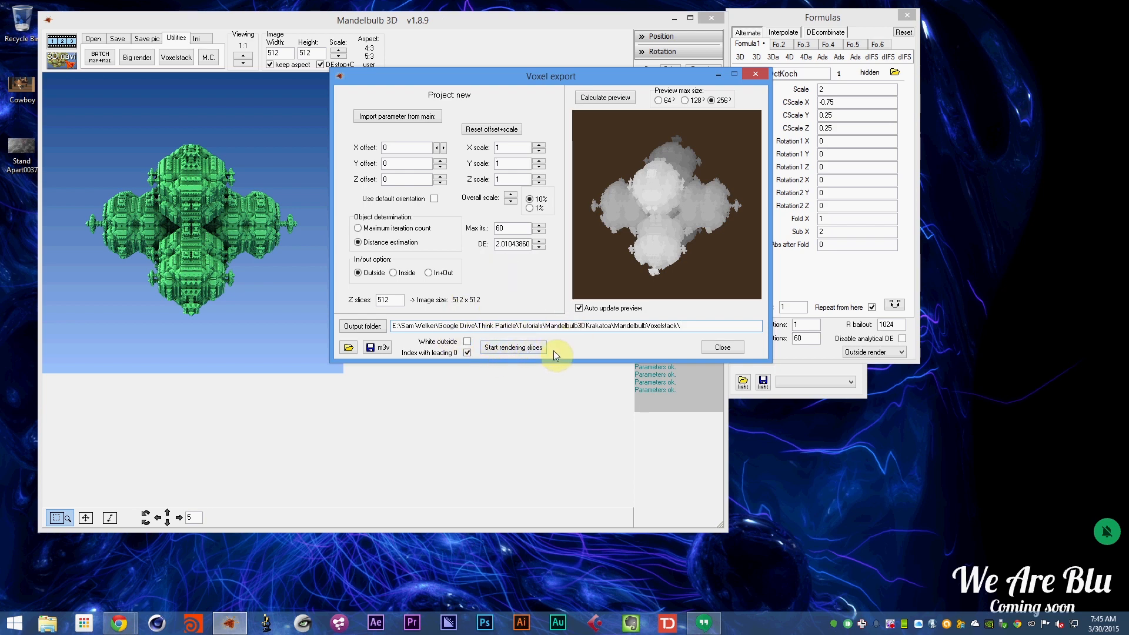
- Start rendering the voxel slices and move the Voxel export window clear of the slice image
{"action": "left_click", "coordinate": [500, 351]}
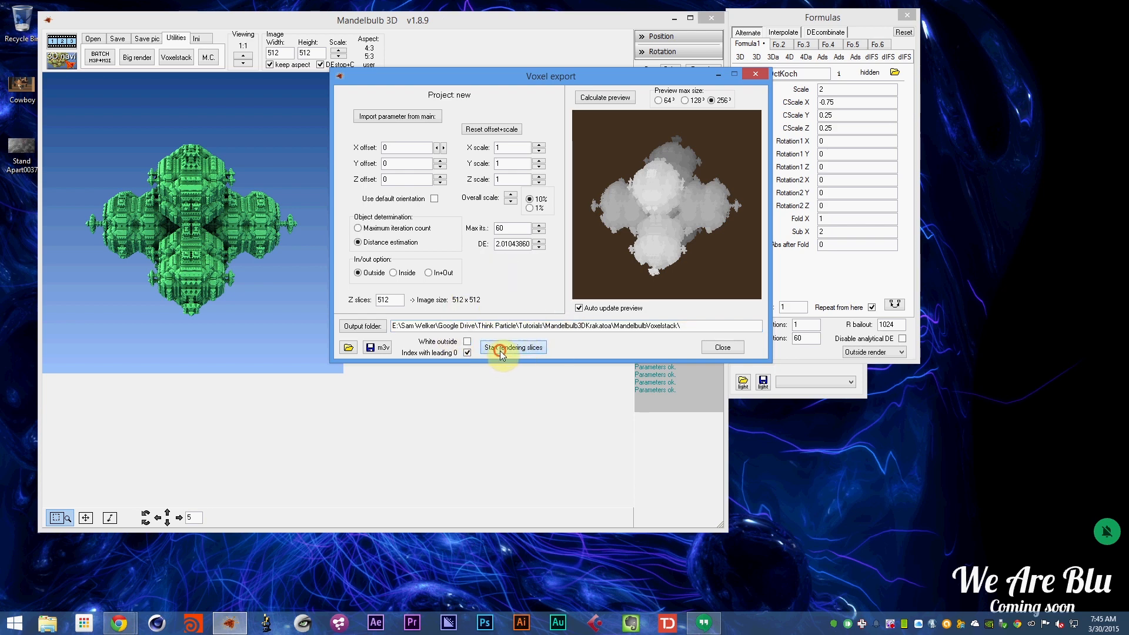
{"action": "left_click", "coordinate": [402, 39]}
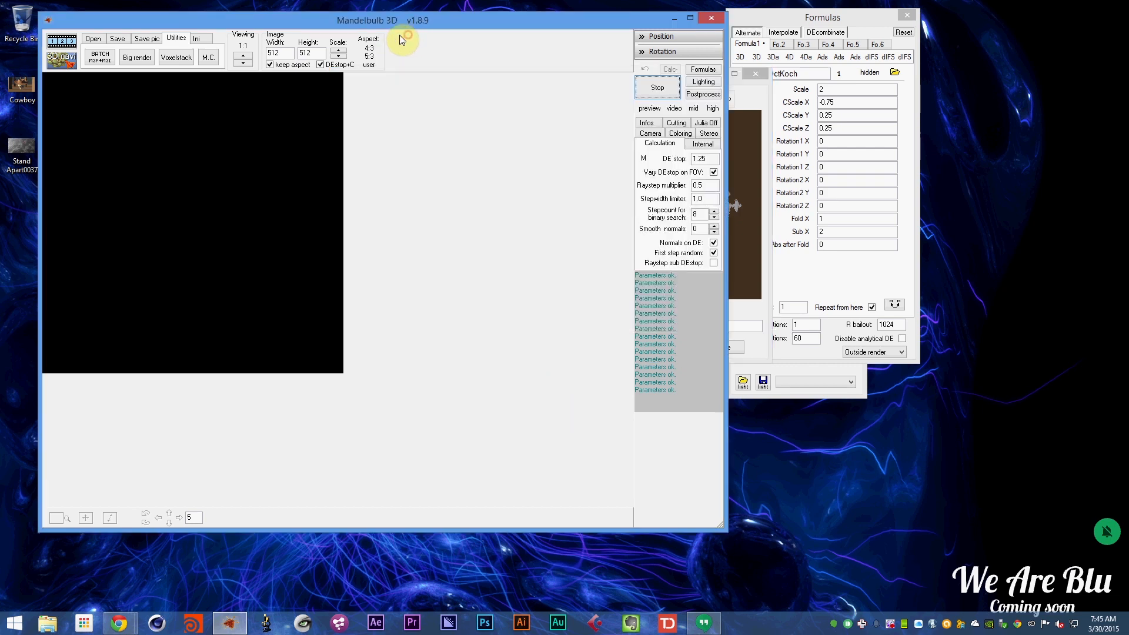
{"action": "left_click", "coordinate": [754, 98]}
{"action": "left_click_drag", "start_coordinate": [675, 76], "coordinate": [862, 119]}
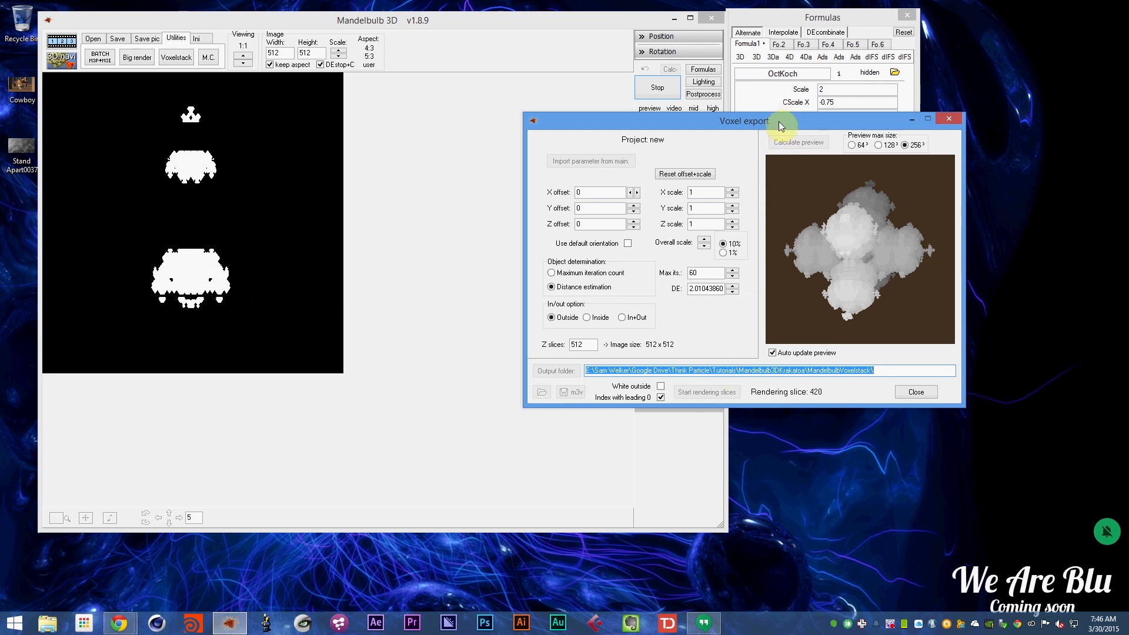
{"action": "left_click_drag", "start_coordinate": [779, 121], "coordinate": [686, 127]}
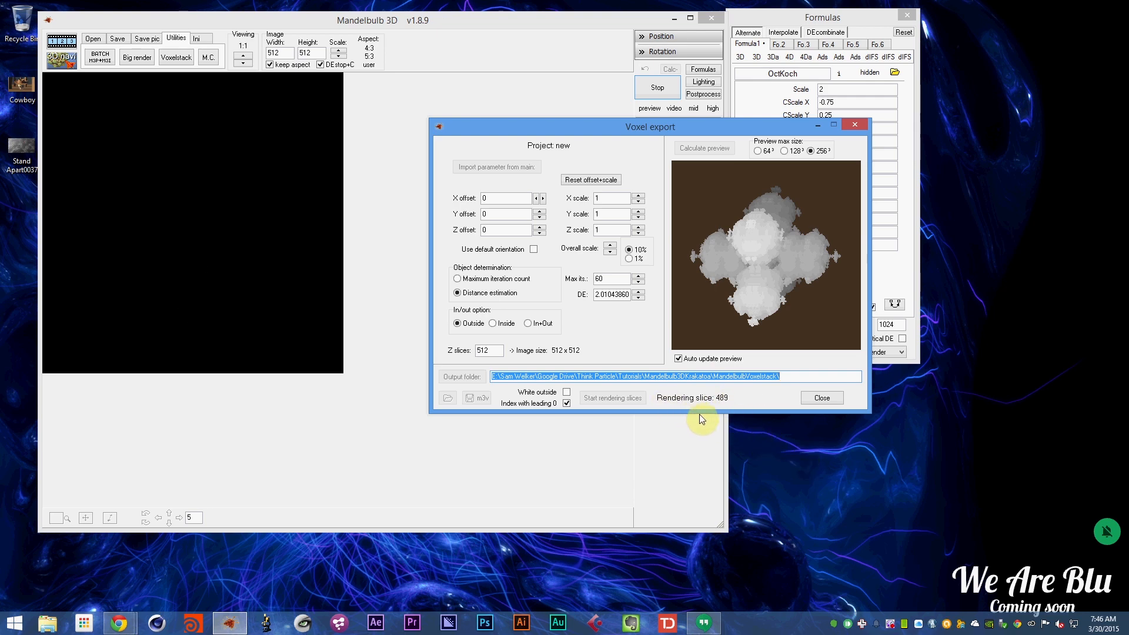
- Close the Voxel export window, minimize Mandelbulb 3D and switch to Fiji ImageJ
{"action": "left_click", "coordinate": [821, 398]}
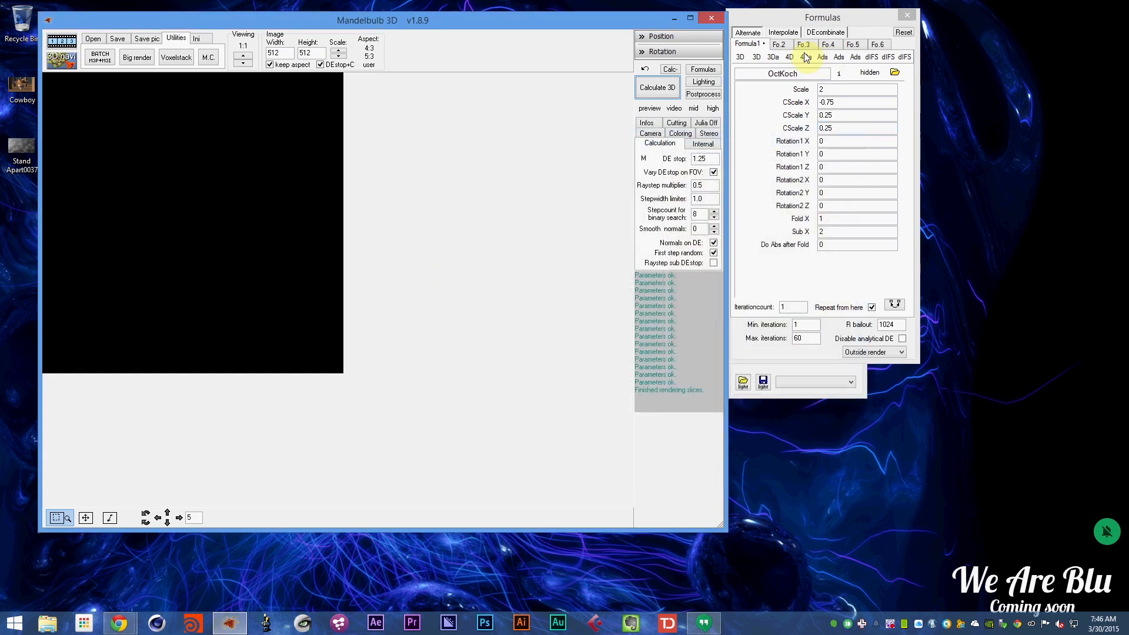
{"action": "left_click", "coordinate": [705, 24]}
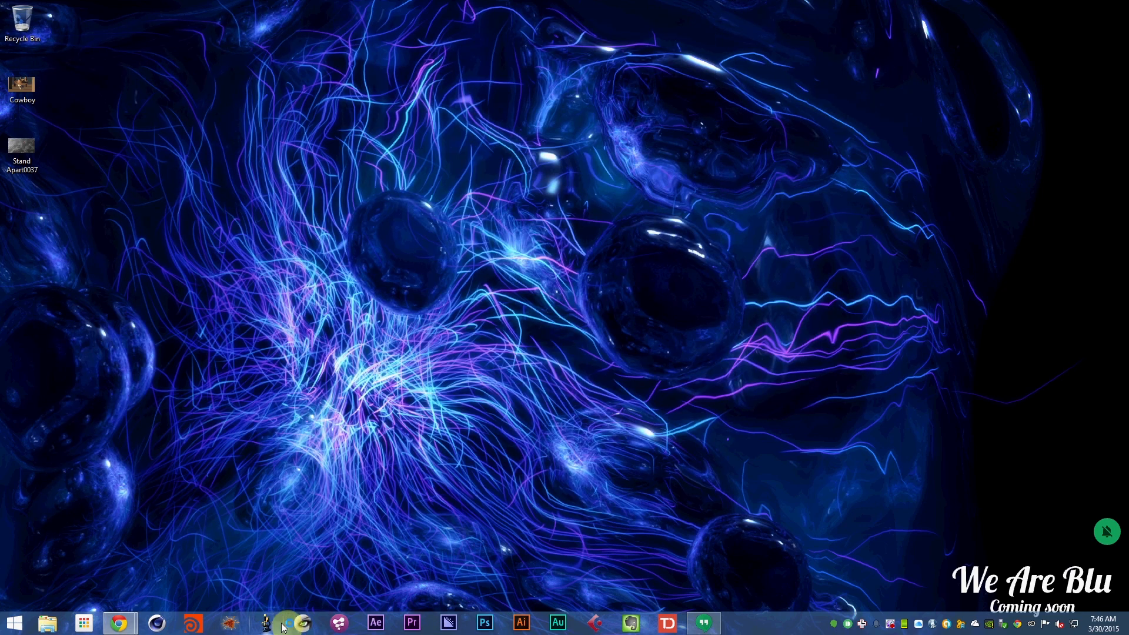
{"action": "left_click", "coordinate": [282, 627]}
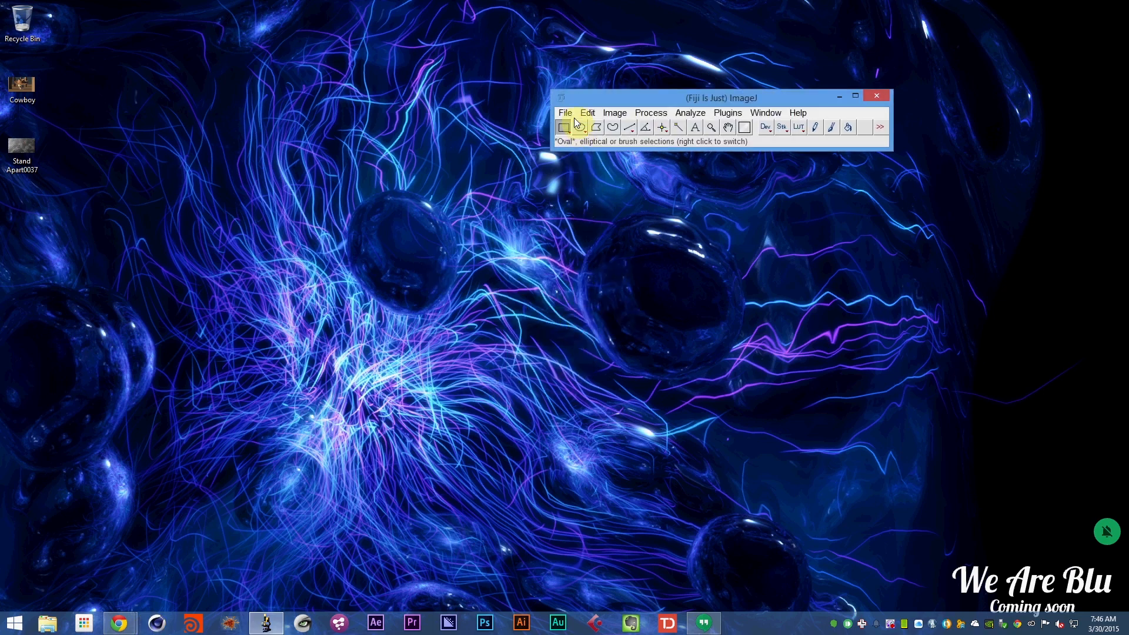
- Start an image sequence import and browse the Thunder Vault (E:) drive to the Google Drive folder inside the personal folder
{"action": "left_click", "coordinate": [566, 113]}
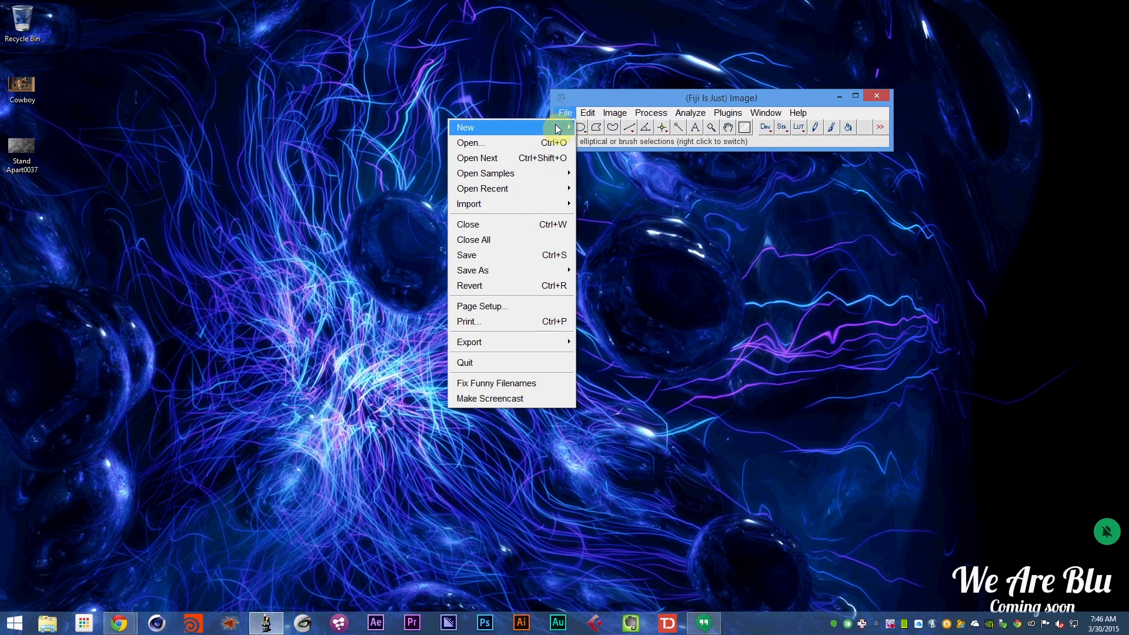
{"action": "mouse_move", "coordinate": [526, 202]}
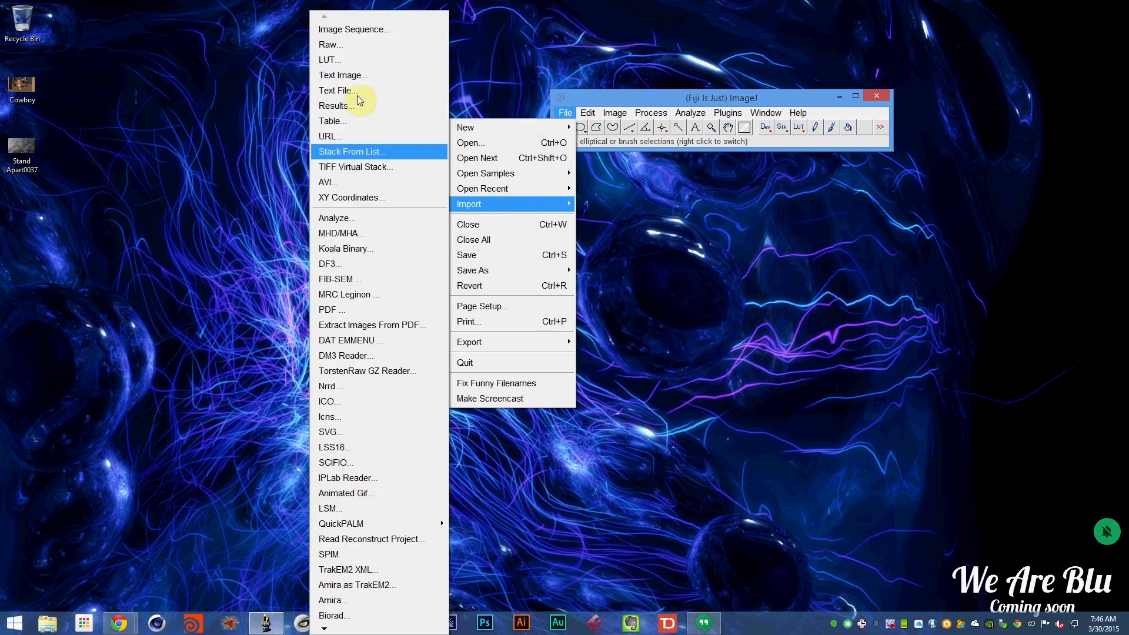
{"action": "left_click", "coordinate": [368, 30]}
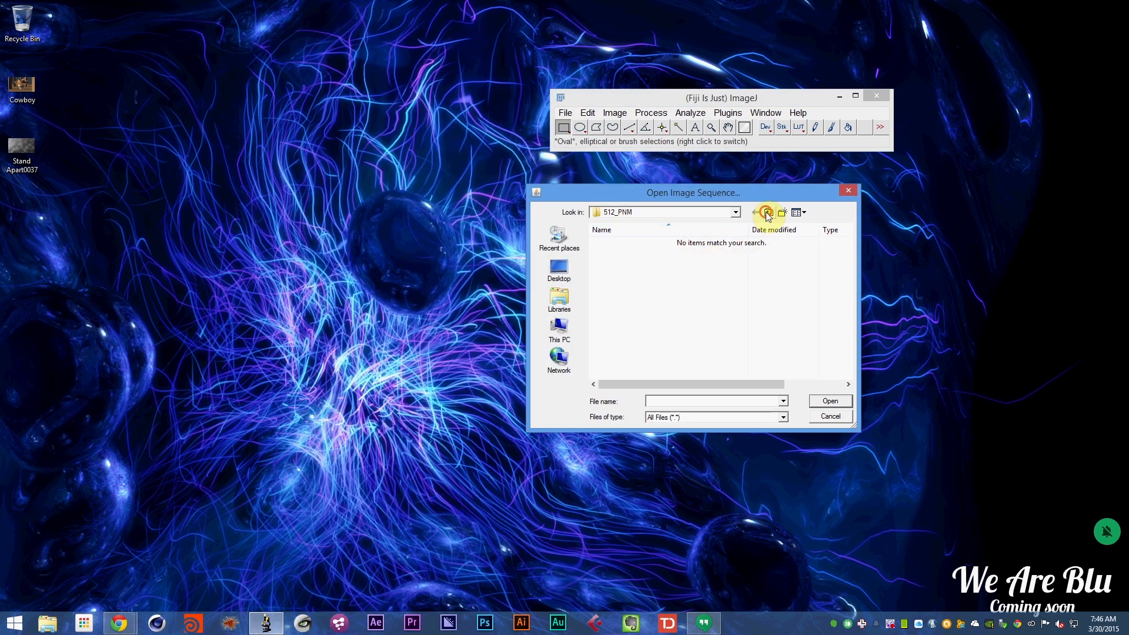
{"action": "left_click", "coordinate": [767, 213]}
{"action": "left_click", "coordinate": [567, 280]}
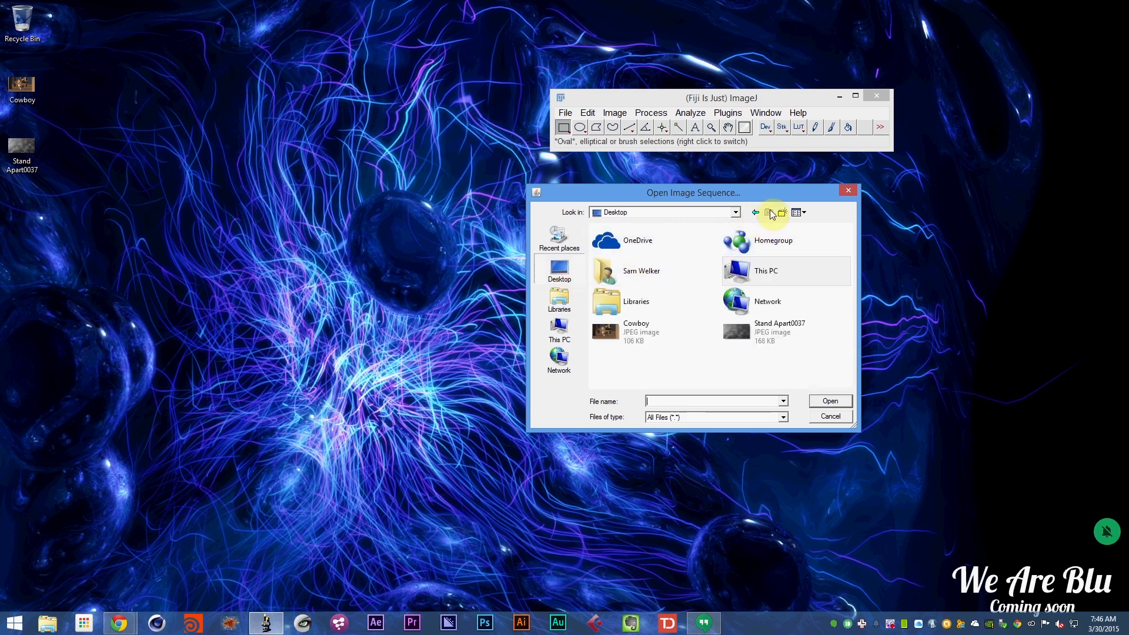
{"action": "left_click", "coordinate": [671, 279]}
{"action": "double_click", "coordinate": [757, 268]}
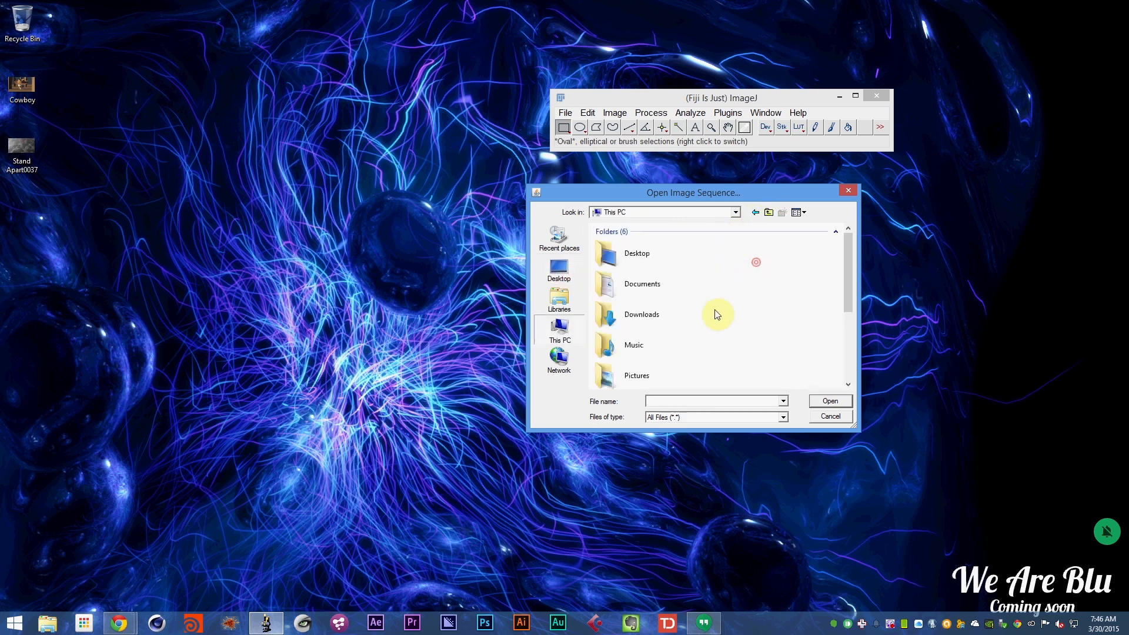
{"action": "scroll", "coordinate": [715, 312], "scroll_direction": "down", "scroll_amount": 3}
{"action": "double_click", "coordinate": [676, 369]}
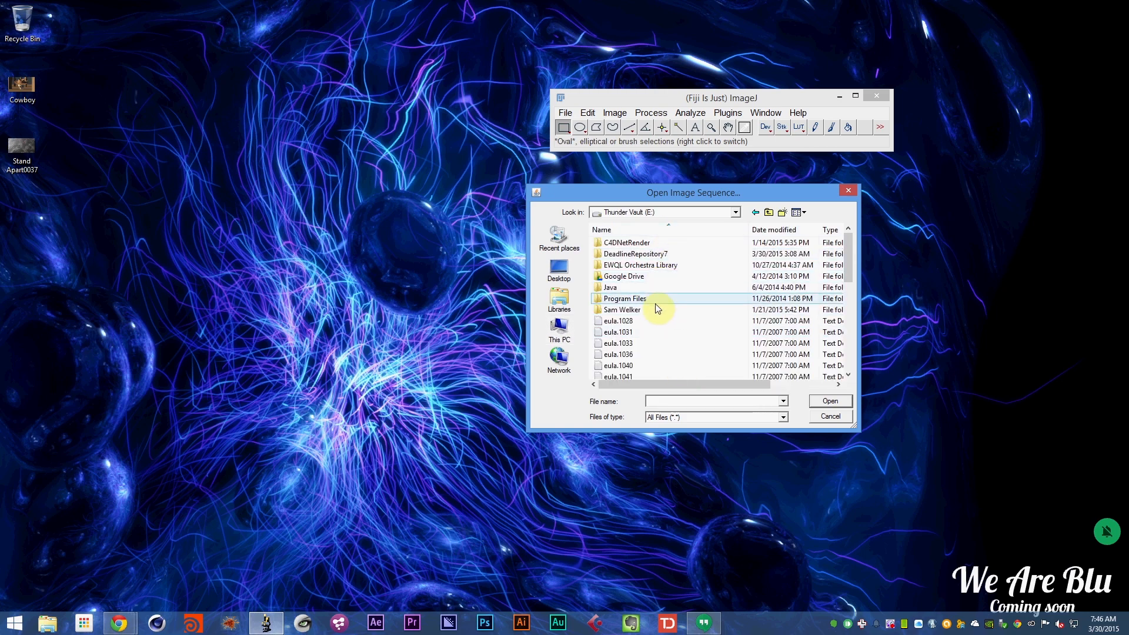
{"action": "double_click", "coordinate": [653, 309]}
{"action": "double_click", "coordinate": [642, 280]}
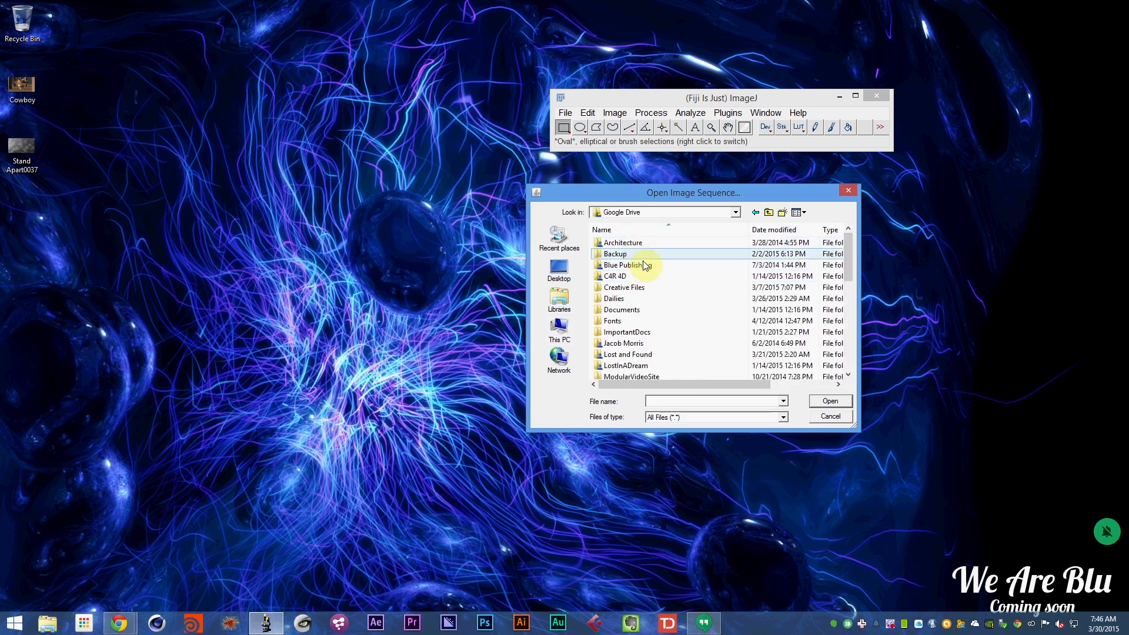
- Browse through Think Particle, Tutorials and Mandelbulb3DKrakatoa to MandelbulbVoxelstack and open the sequence from its first image, new000001
{"action": "left_click_drag", "start_coordinate": [678, 195], "coordinate": [414, 235]}
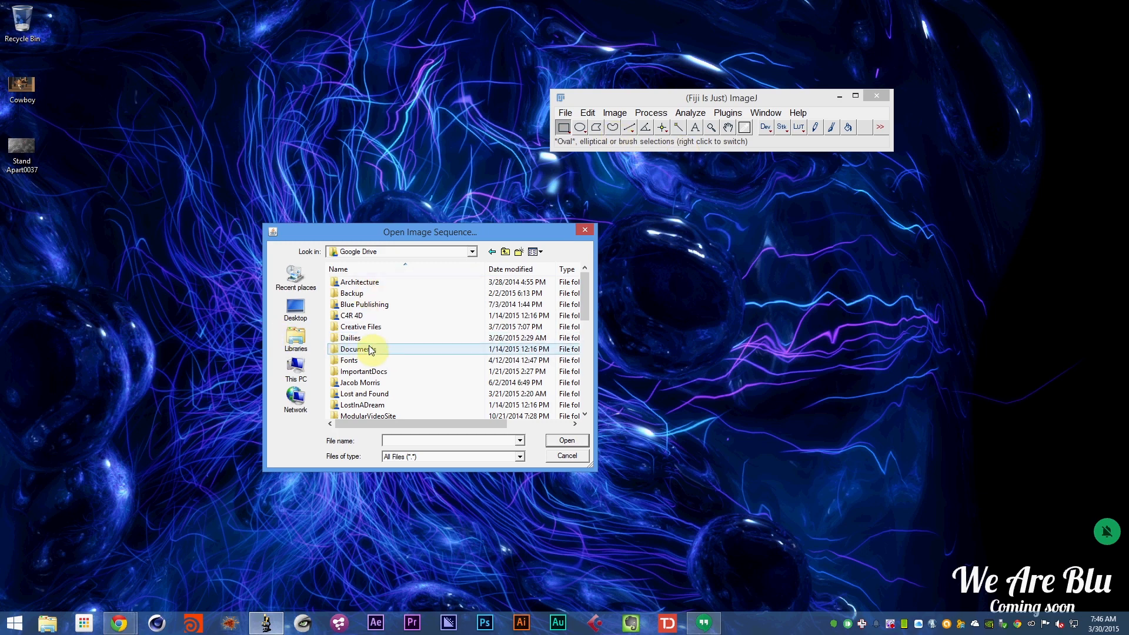
{"action": "scroll", "coordinate": [377, 351], "scroll_direction": "down", "scroll_amount": 3}
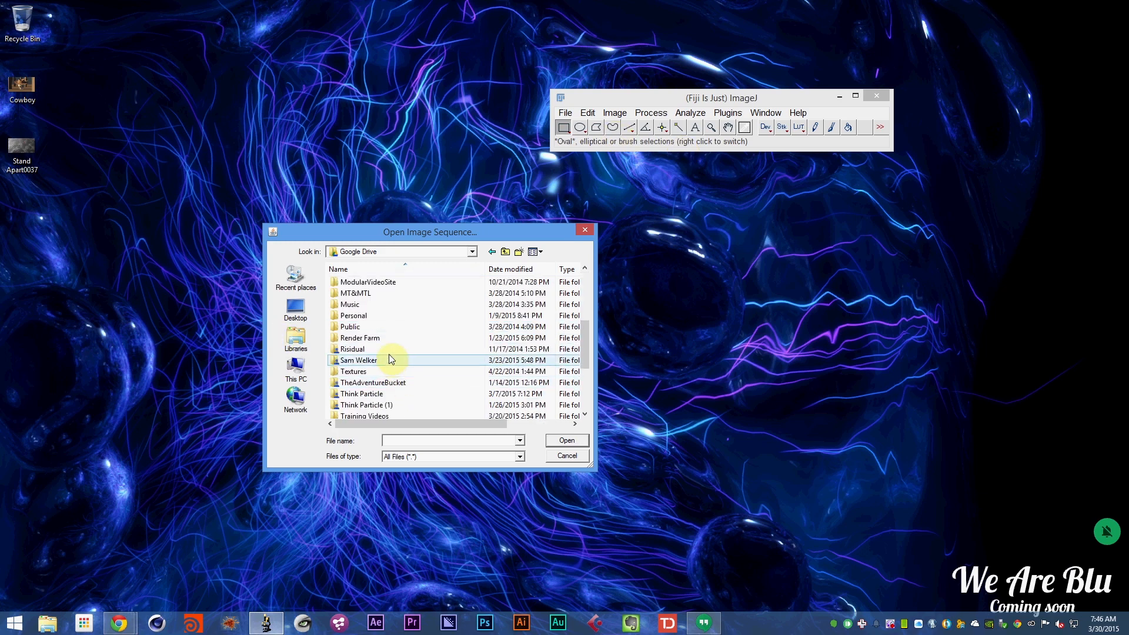
{"action": "double_click", "coordinate": [396, 392]}
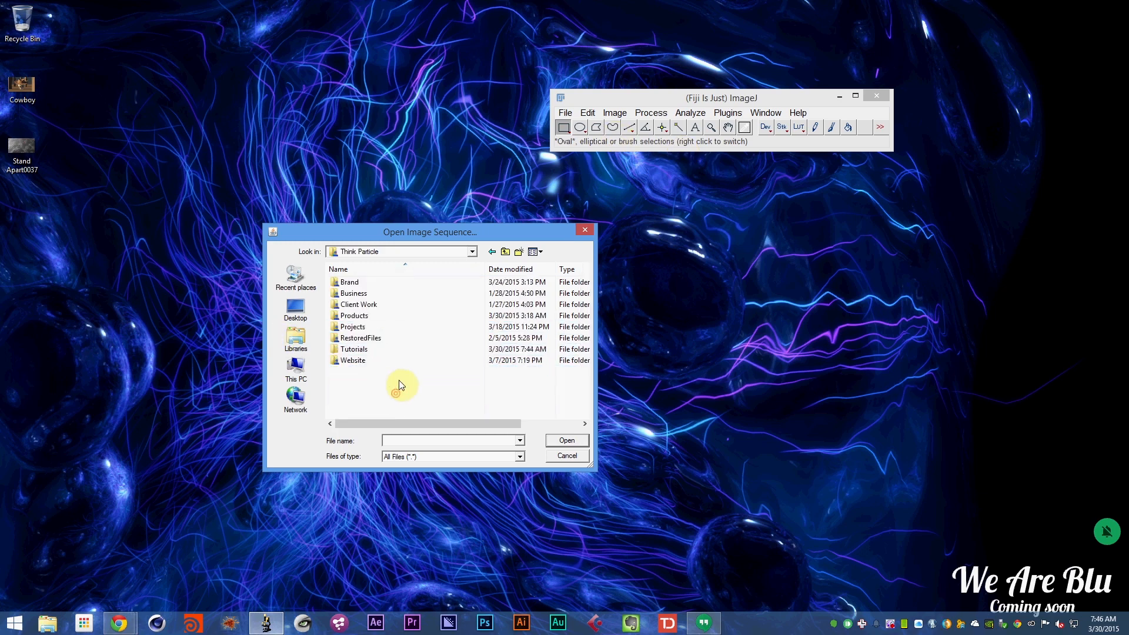
{"action": "double_click", "coordinate": [377, 353]}
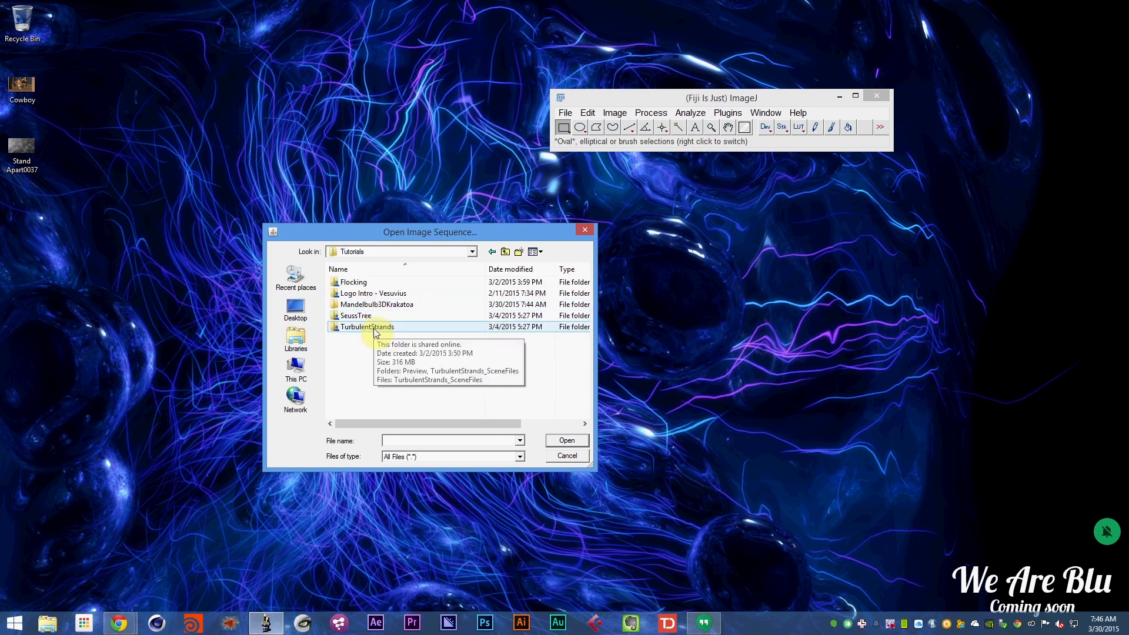
{"action": "double_click", "coordinate": [379, 305]}
{"action": "double_click", "coordinate": [377, 287]}
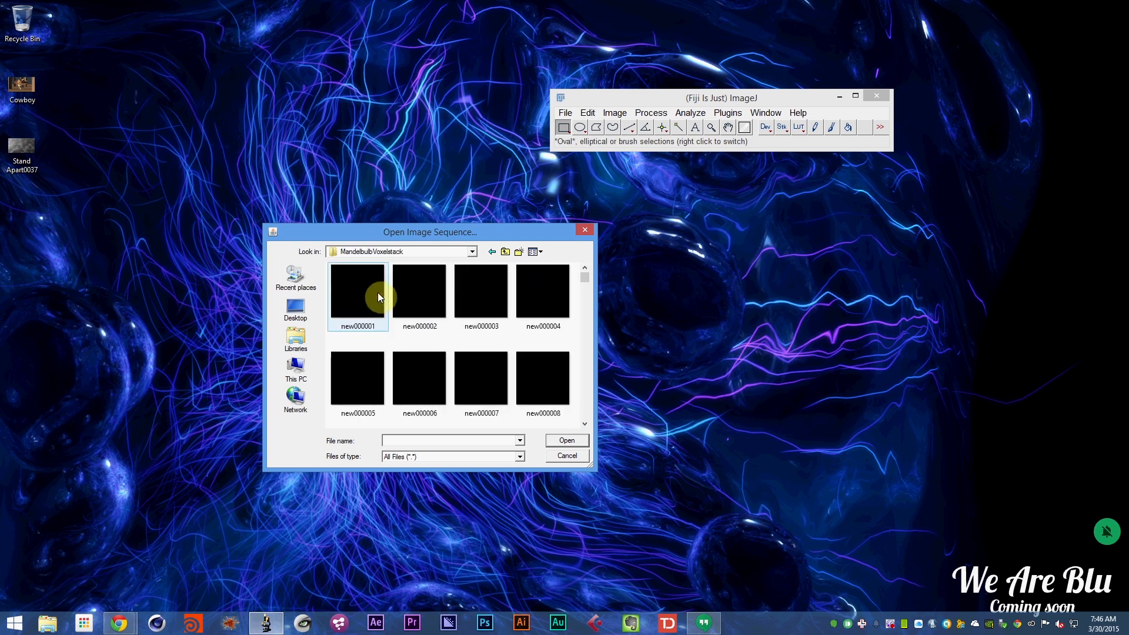
{"action": "left_click", "coordinate": [377, 293]}
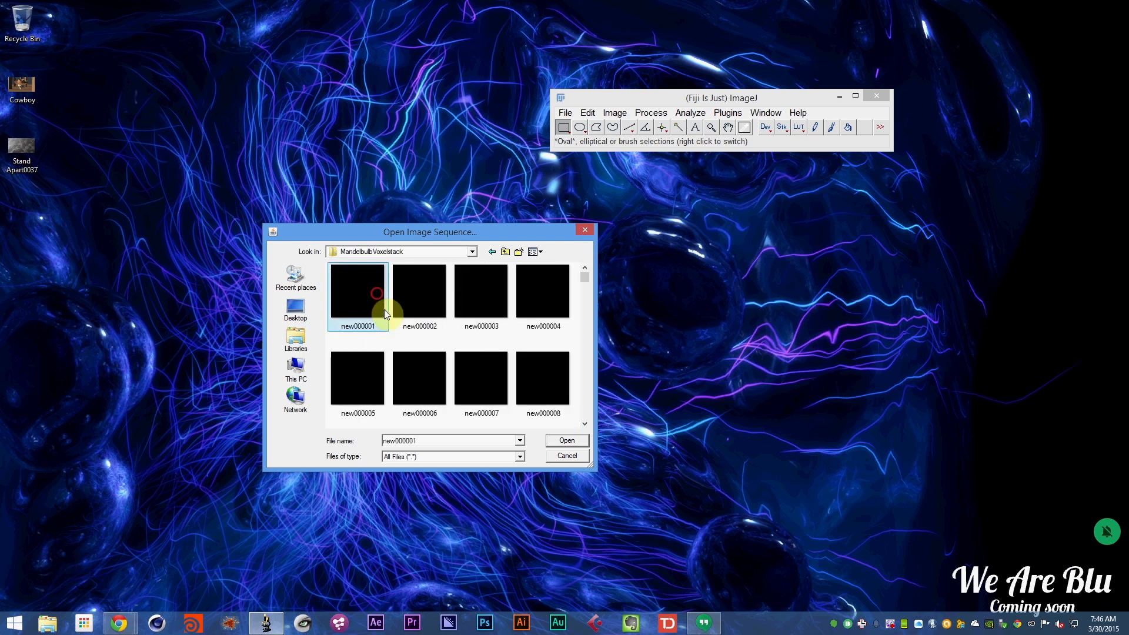
{"action": "left_click", "coordinate": [568, 441]}
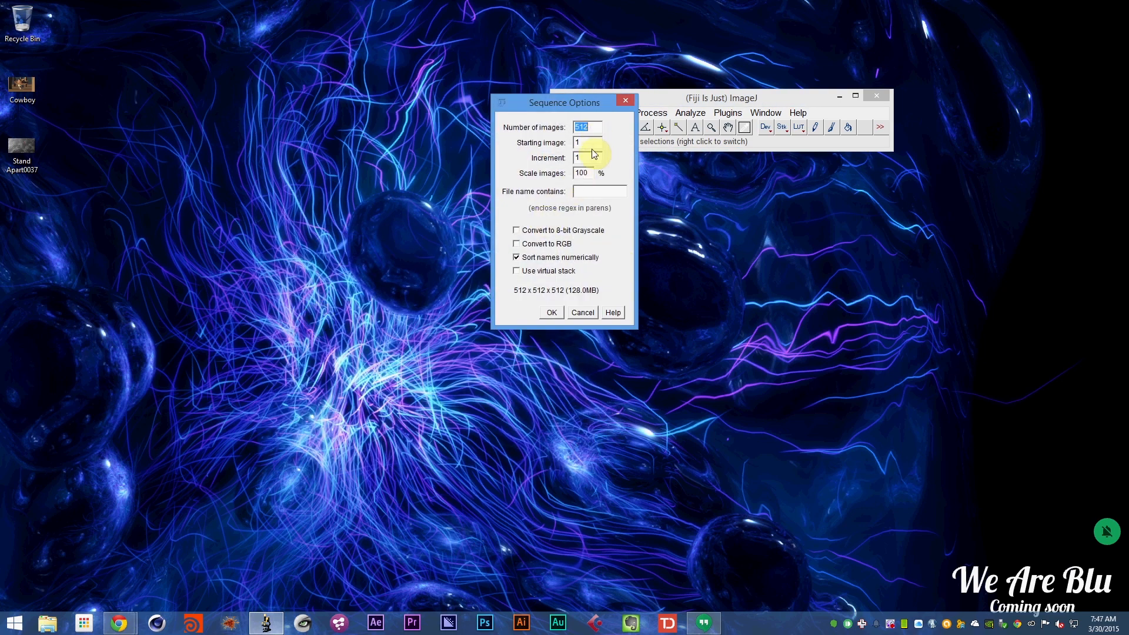
- Import the image sequence as a virtual stack and run through its slices to the last one
{"action": "left_click", "coordinate": [557, 272]}
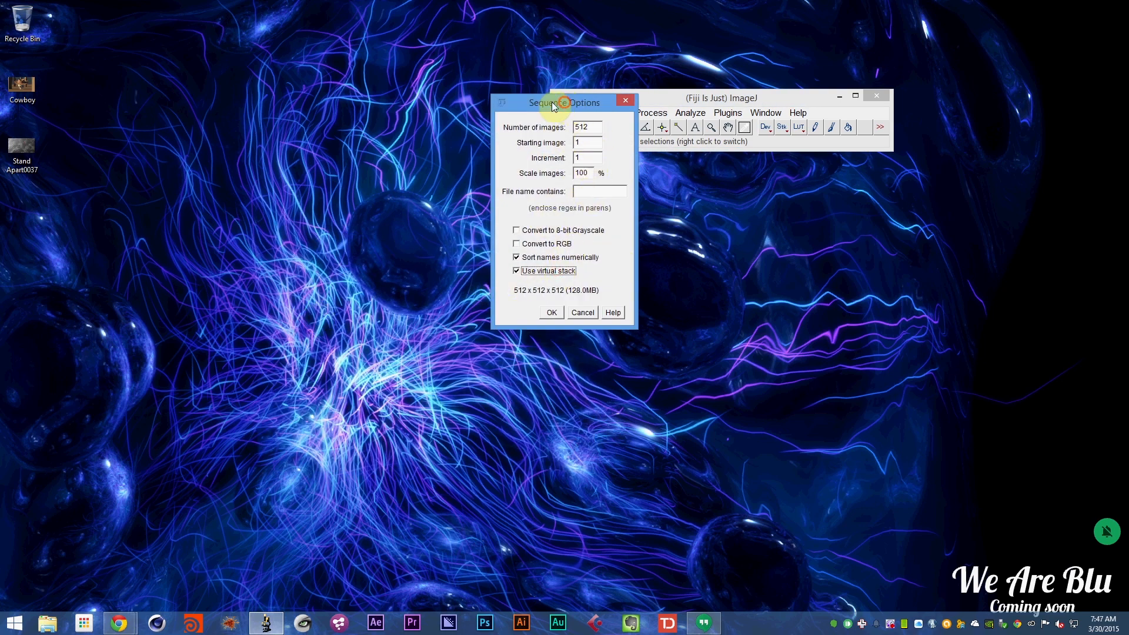
{"action": "left_click_drag", "start_coordinate": [553, 104], "coordinate": [413, 117]}
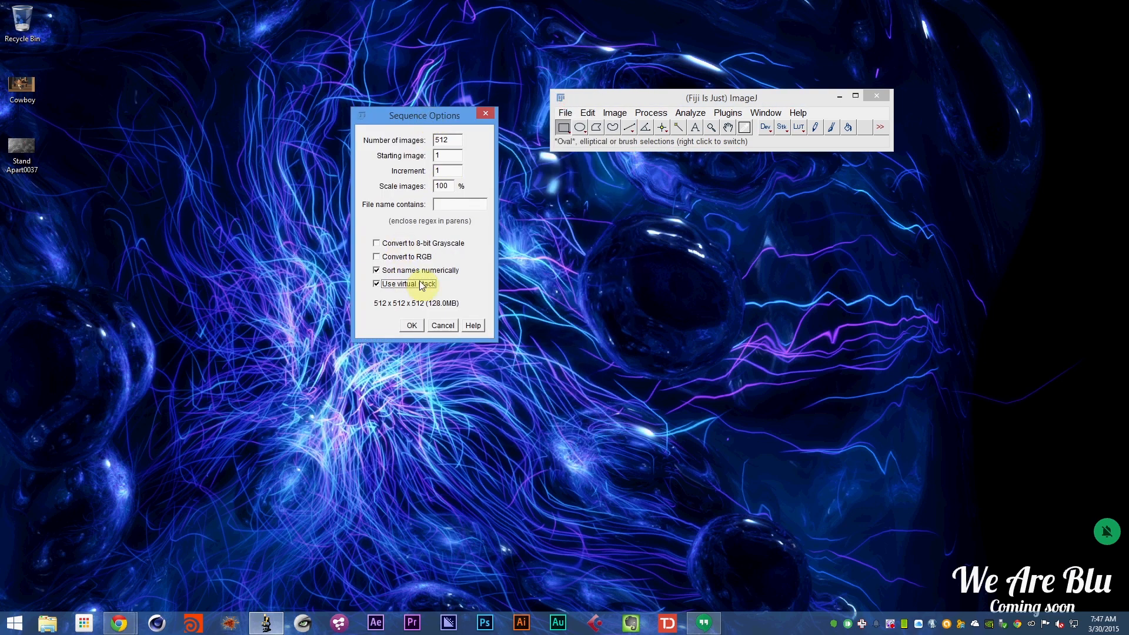
{"action": "left_click", "coordinate": [414, 326]}
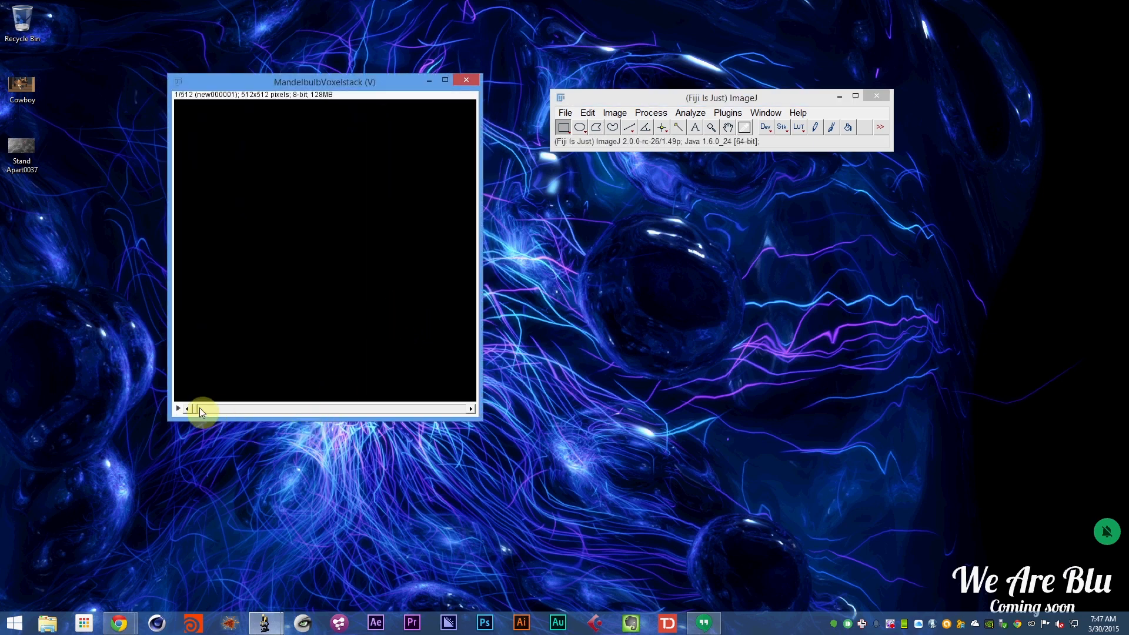
{"action": "left_click_drag", "start_coordinate": [199, 408], "coordinate": [463, 408]}
- Save the stack as Wavefront OBJ, triangulating with threshold 0 and only the red channel
{"action": "left_click", "coordinate": [568, 112]}
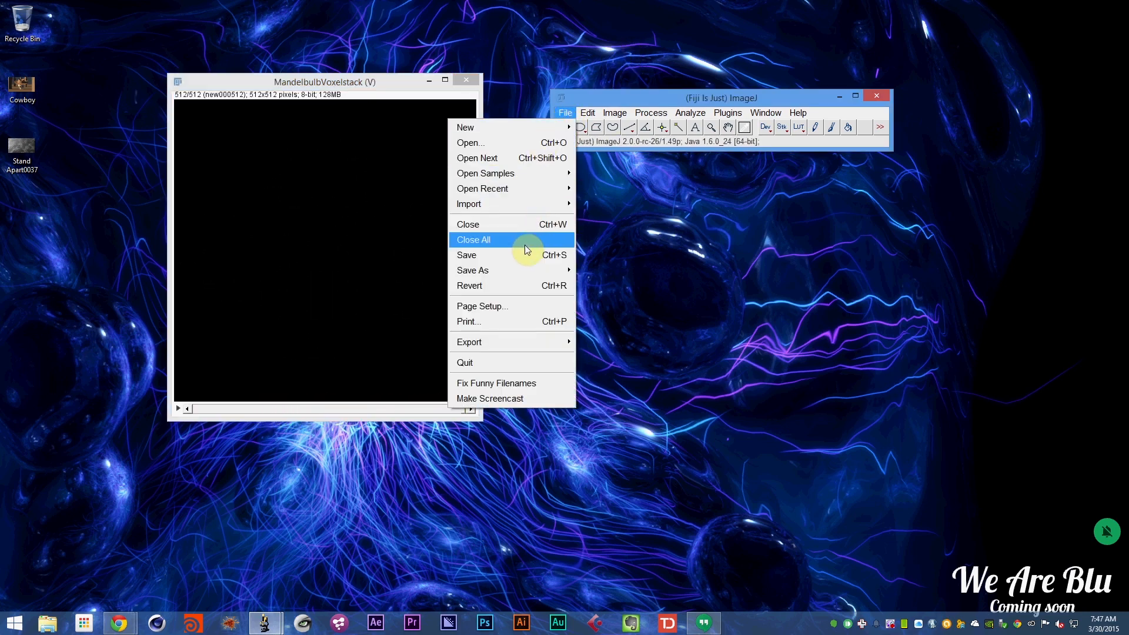
{"action": "mouse_move", "coordinate": [520, 268]}
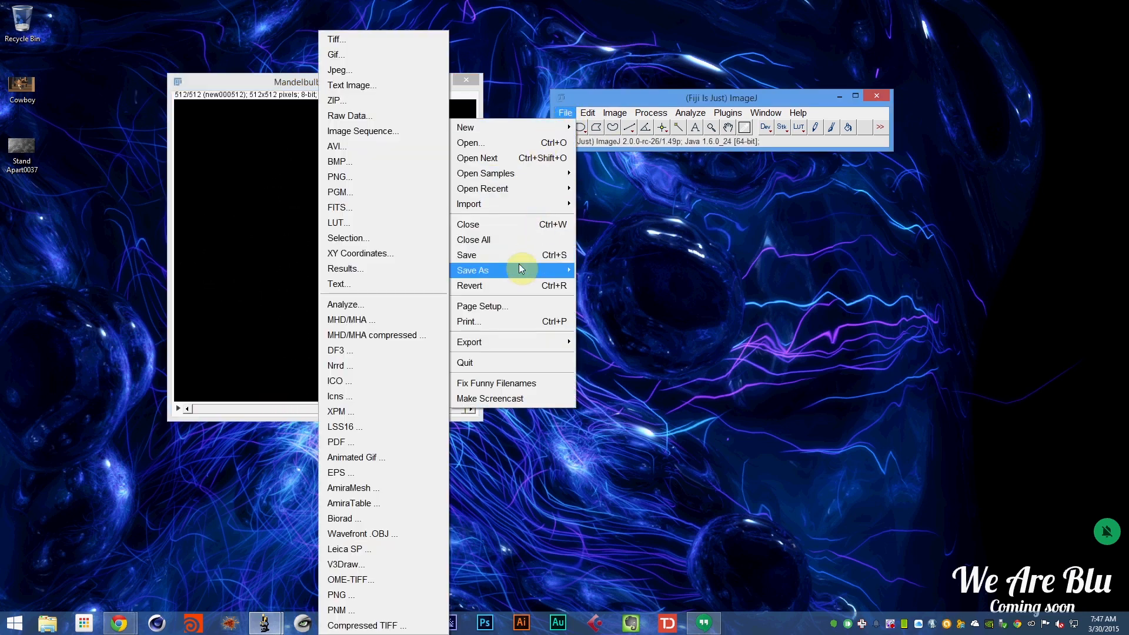
{"action": "left_click", "coordinate": [387, 531]}
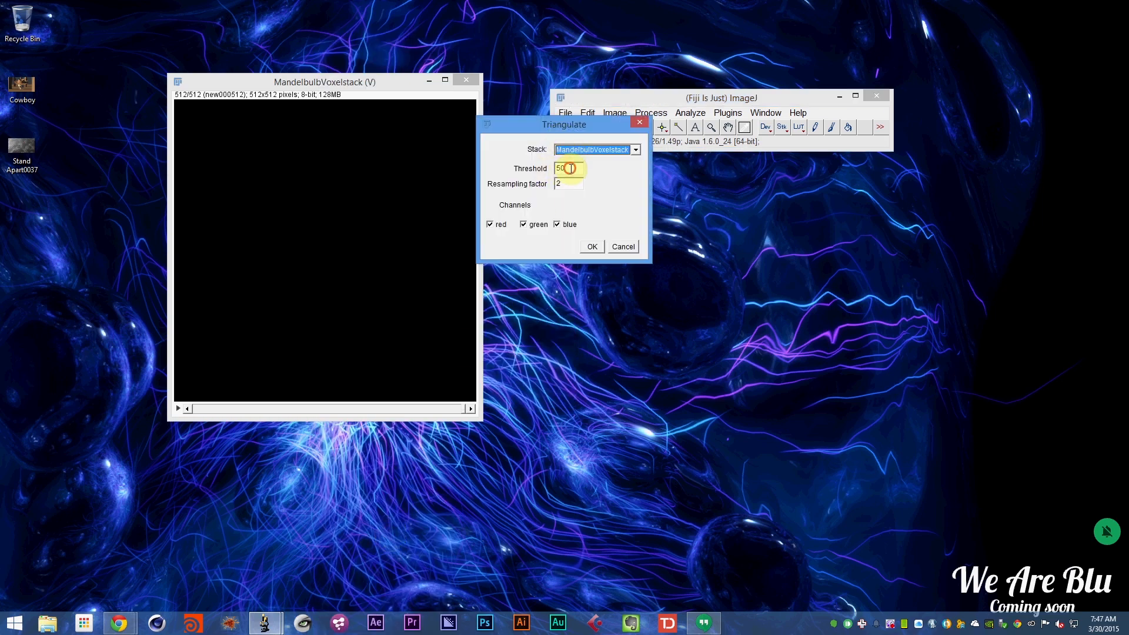
{"action": "double_click", "coordinate": [571, 169]}
{"action": "type", "text": "0"}
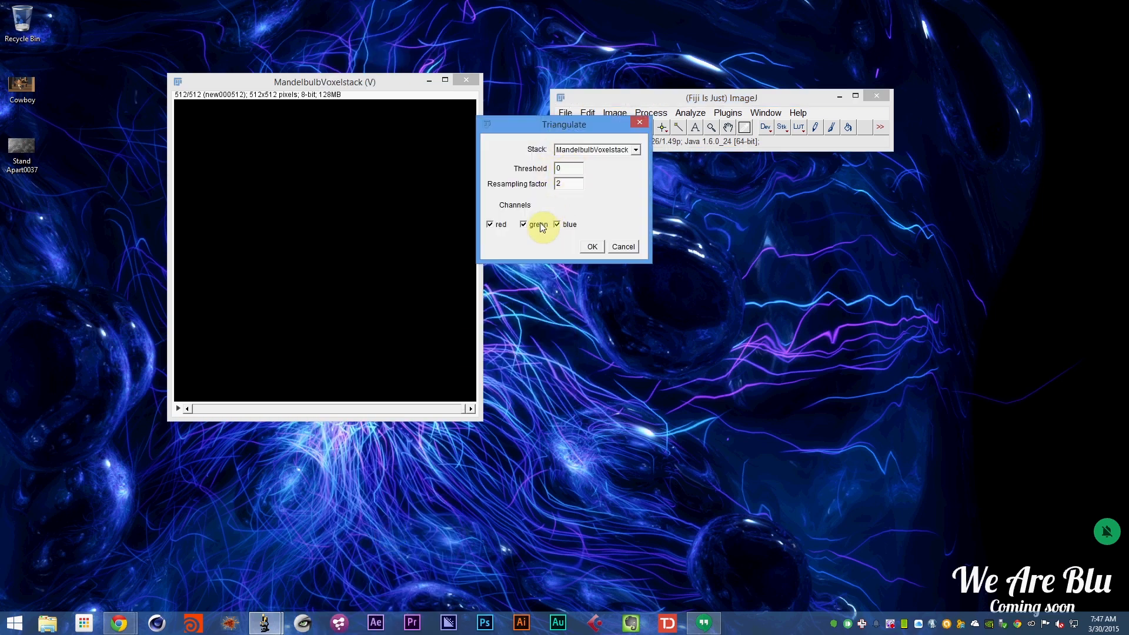
{"action": "left_click_drag", "start_coordinate": [576, 124], "coordinate": [573, 139]}
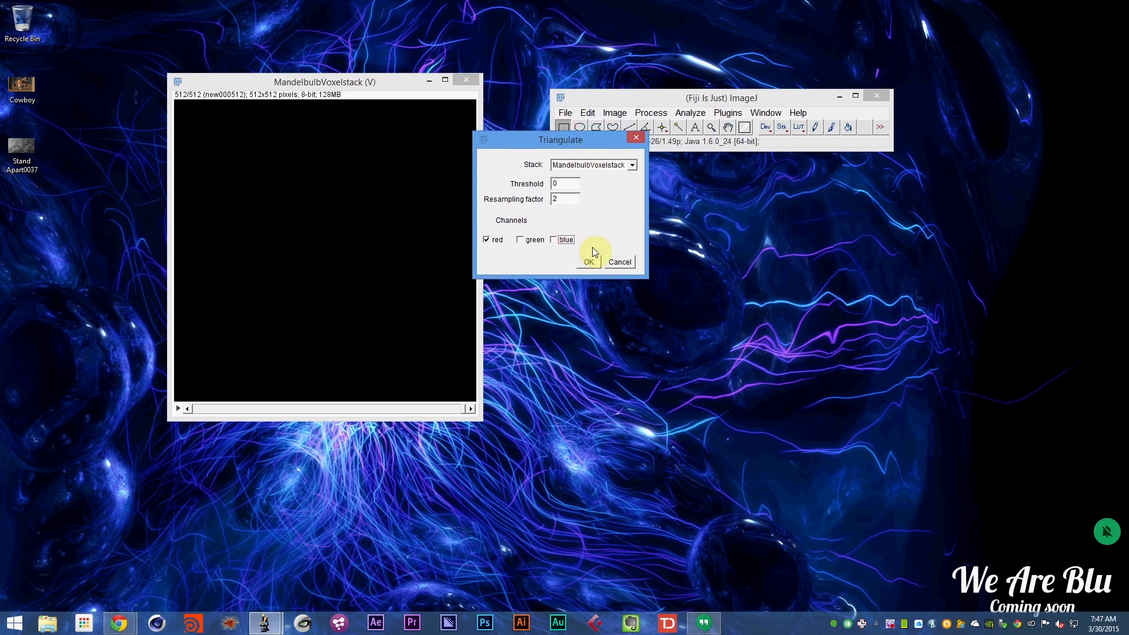
{"action": "left_click", "coordinate": [599, 260]}
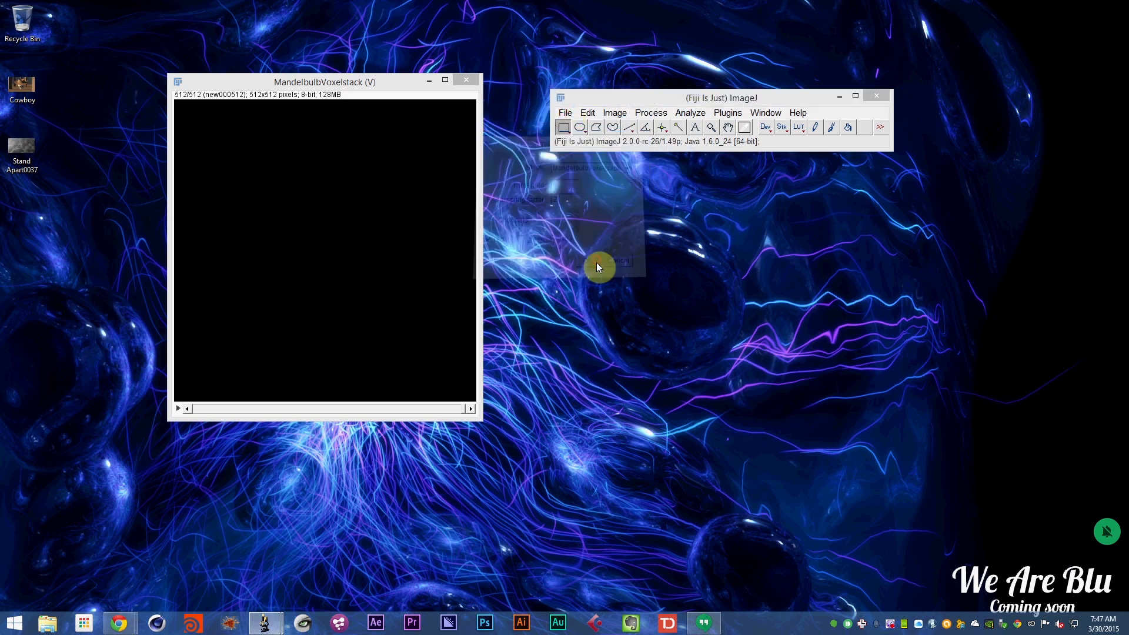
- Try to save the mesh as MandelbulbVoxelstack in the Mandelbulb3DKrakatoa folder
{"action": "left_click", "coordinate": [507, 253]}
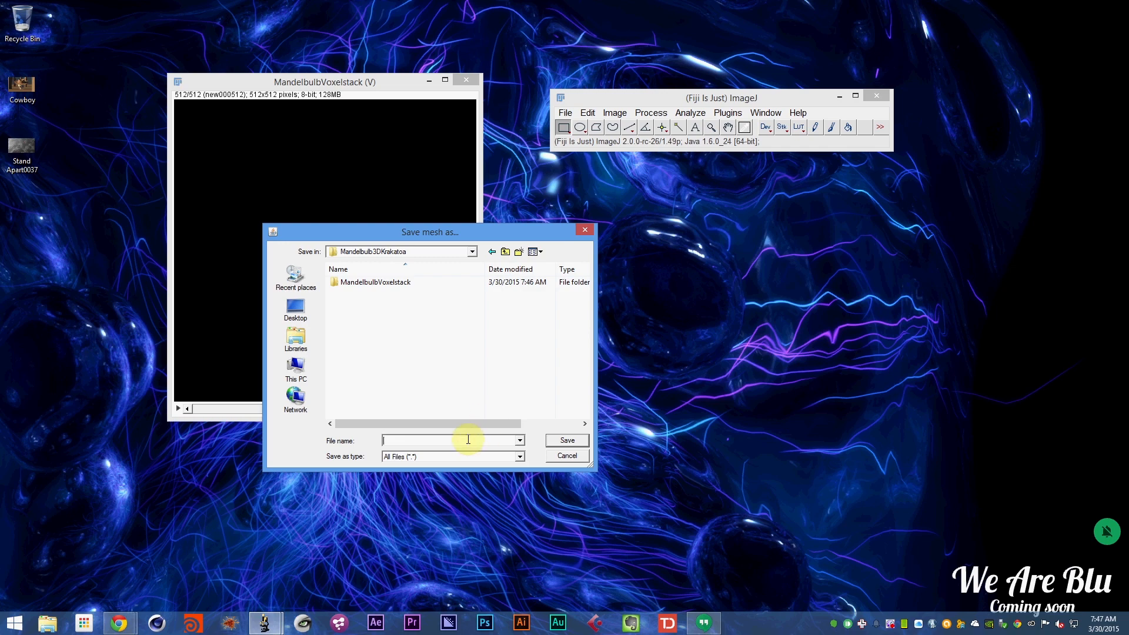
{"action": "type", "text": "MandelbulbVoxel"}
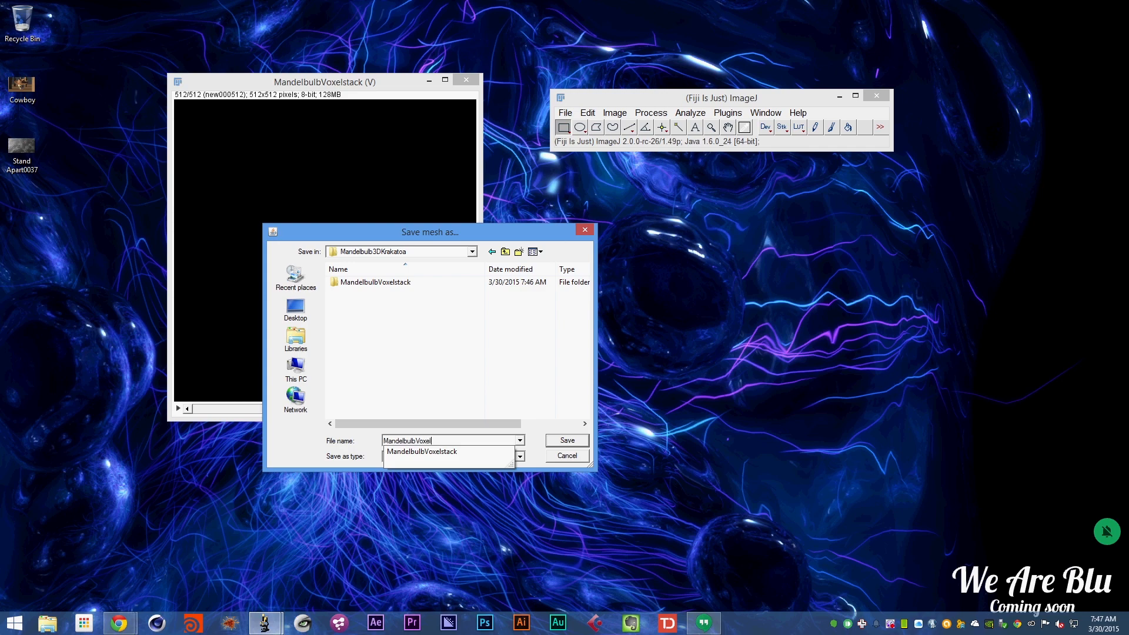
{"action": "type", "text": "stack"}
{"action": "left_click", "coordinate": [468, 440]}
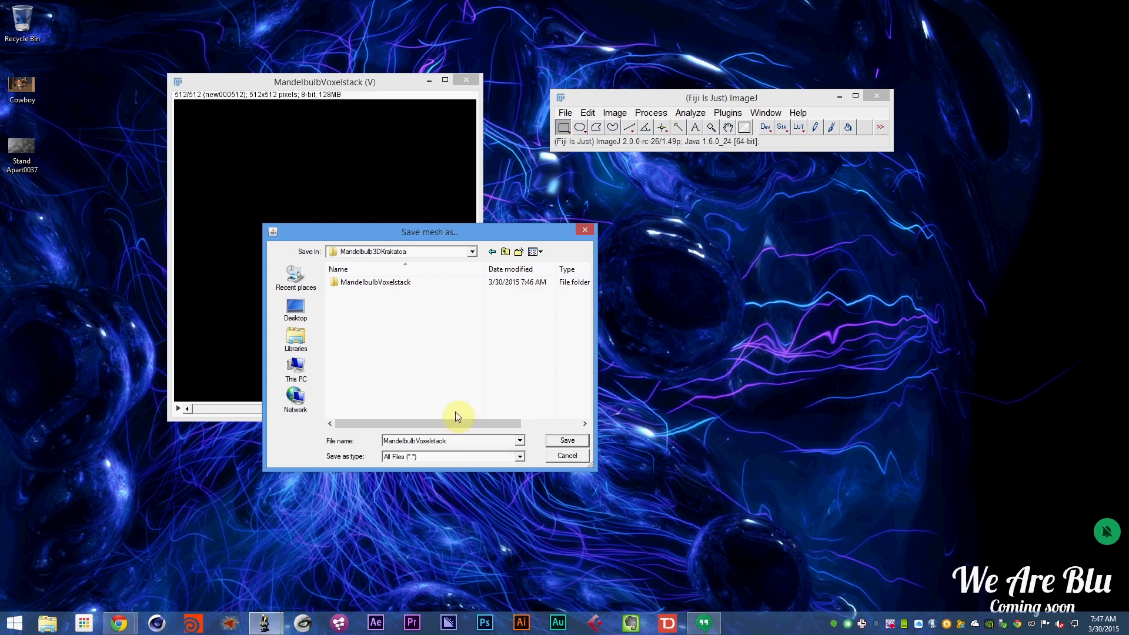
{"action": "left_click", "coordinate": [574, 441]}
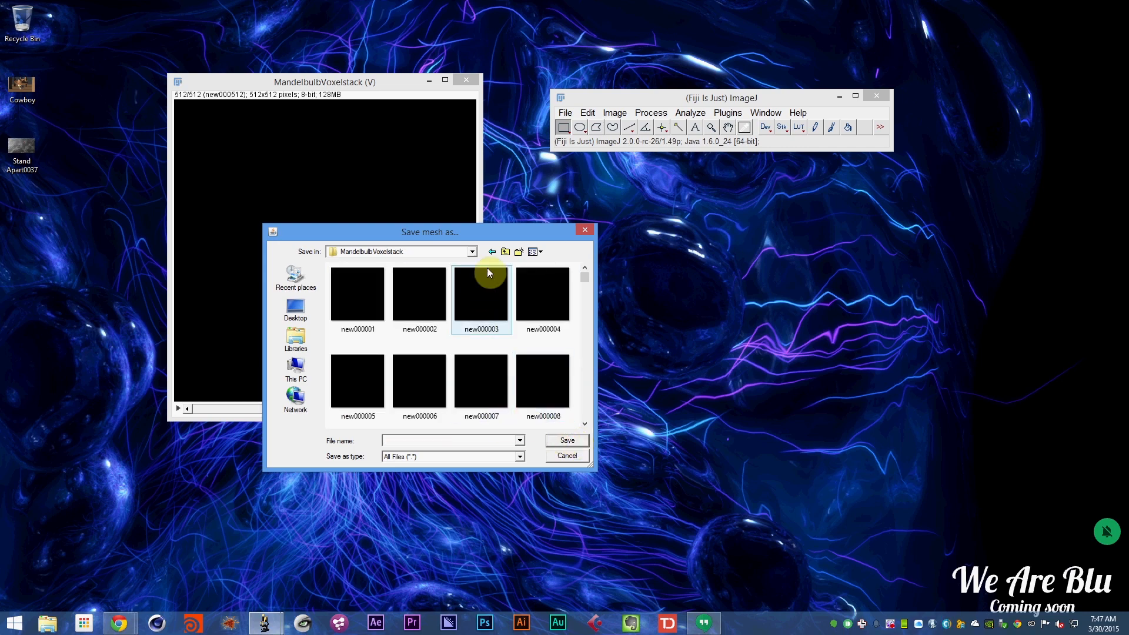
- Return to the Mandelbulb3DKrakatoa folder and save the mesh there under the name Mesh
{"action": "left_click", "coordinate": [507, 253]}
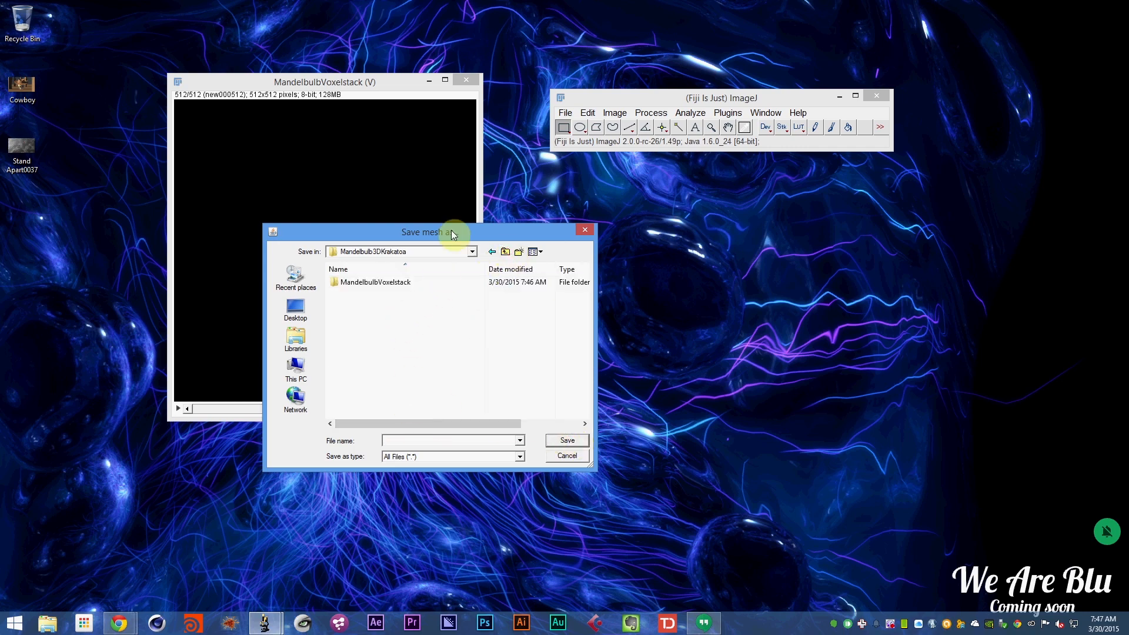
{"action": "left_click_drag", "start_coordinate": [440, 233], "coordinate": [418, 230]}
{"action": "left_click", "coordinate": [415, 438]}
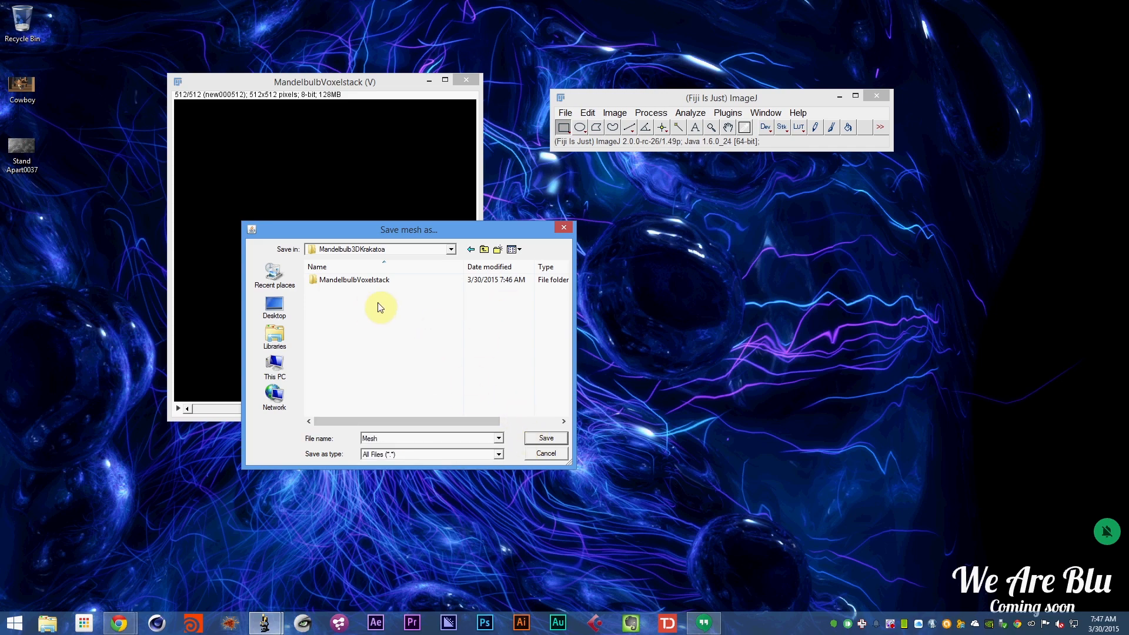
{"action": "left_click", "coordinate": [546, 438]}
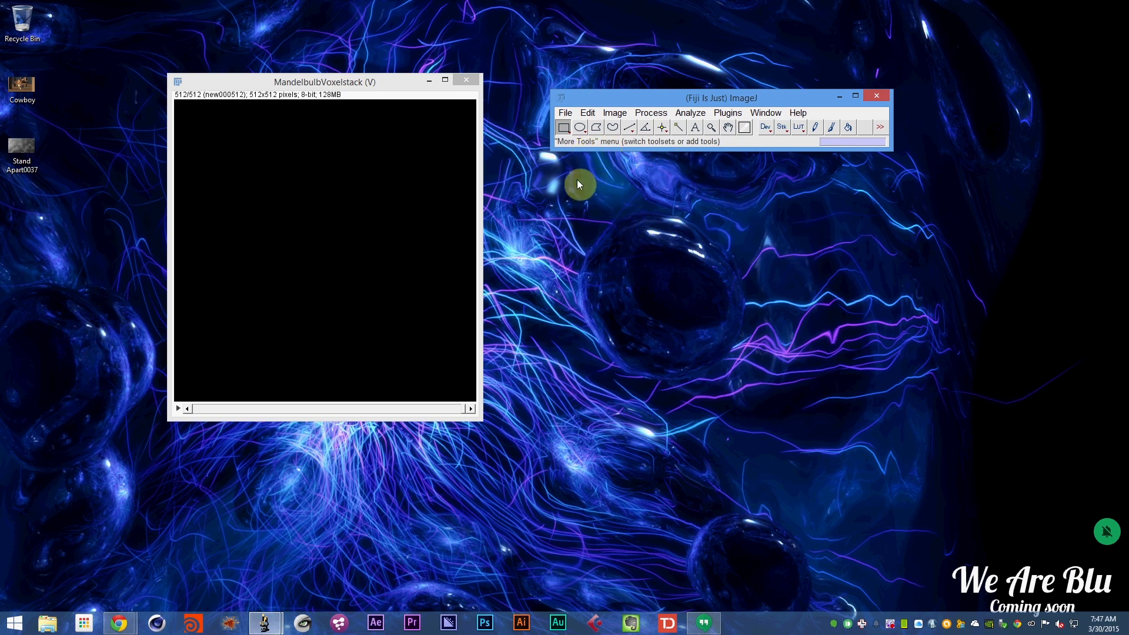
- Switch to MeshLab and import Mesh.obj from the Mandelbulb3DKrakatoa folder under Think Particle's Tutorials
{"action": "left_click", "coordinate": [301, 624]}
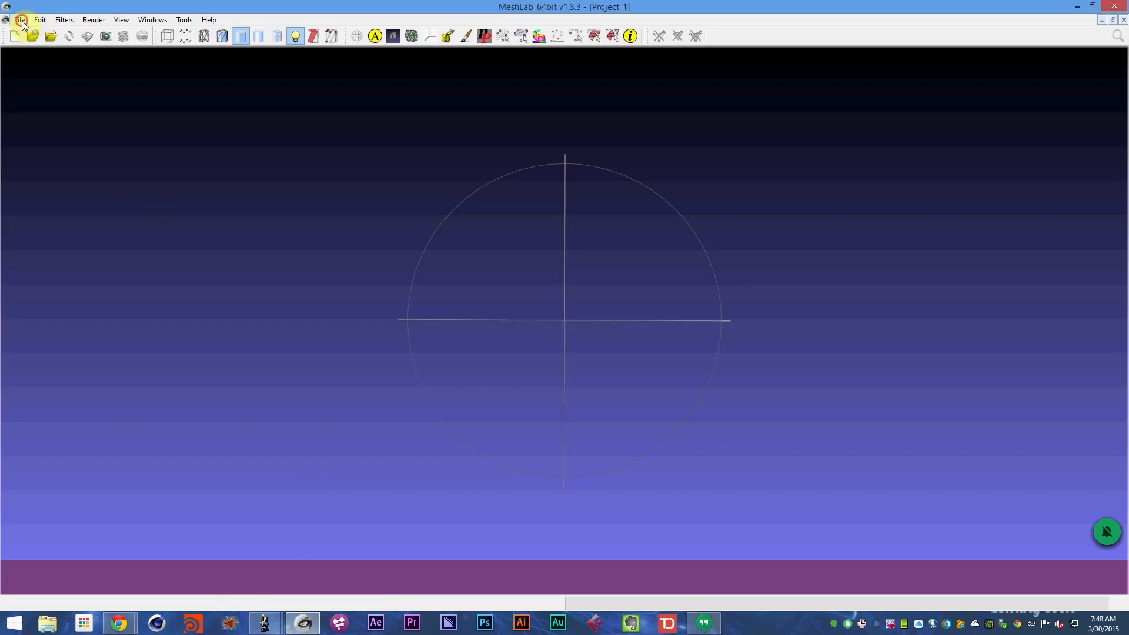
{"action": "left_click", "coordinate": [20, 19]}
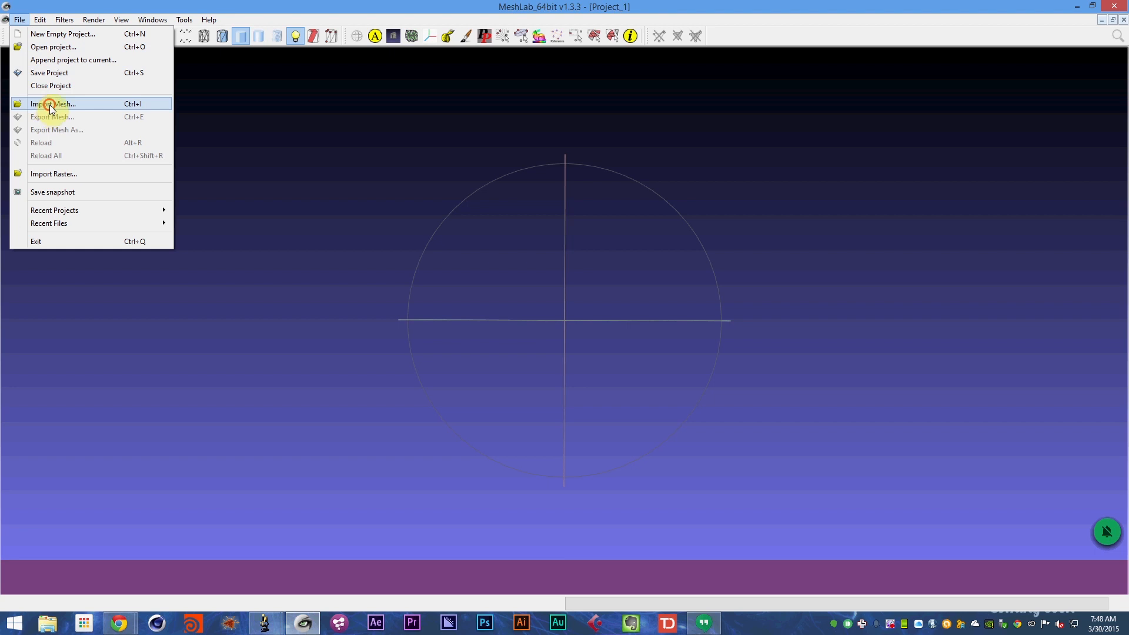
{"action": "left_click", "coordinate": [50, 105]}
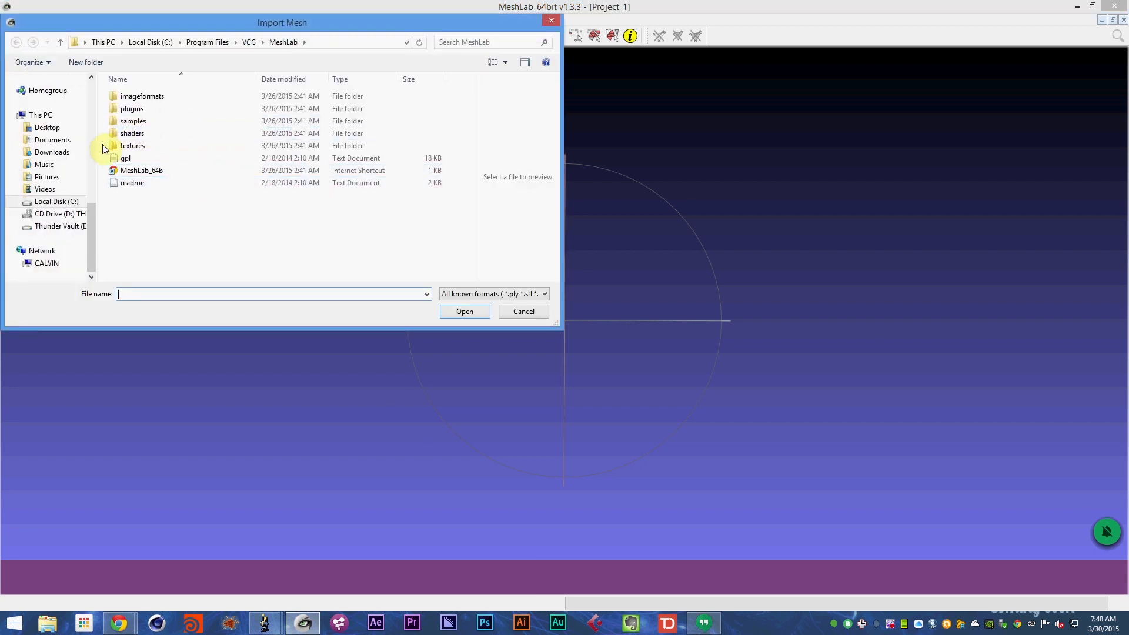
{"action": "scroll", "coordinate": [94, 144], "scroll_direction": "down", "scroll_amount": 5}
{"action": "left_click", "coordinate": [75, 113]}
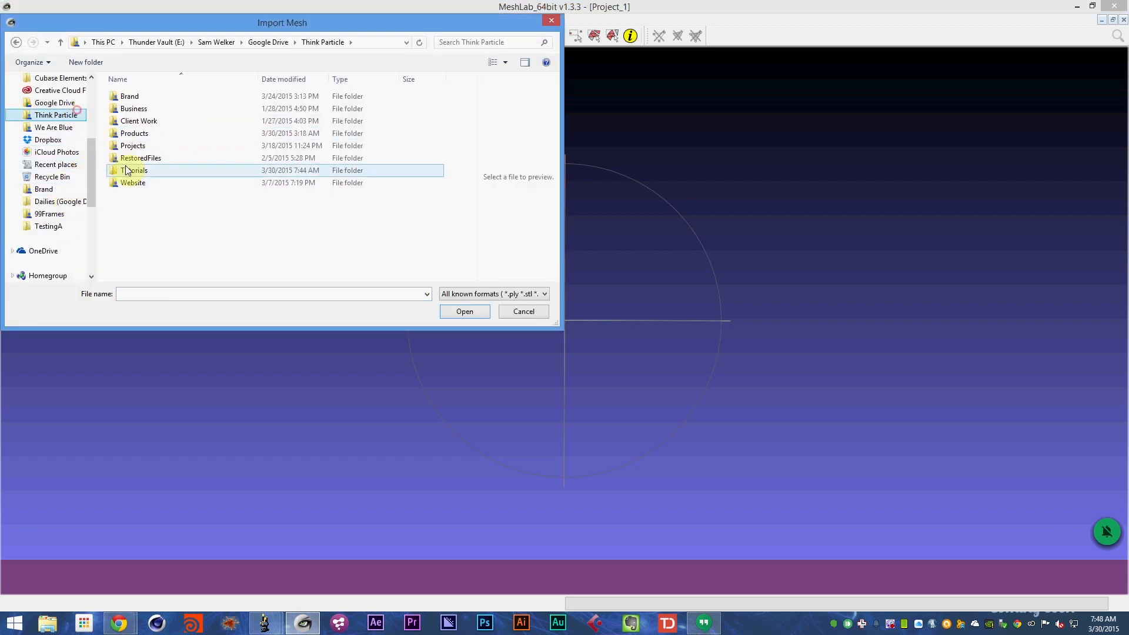
{"action": "double_click", "coordinate": [127, 170]}
{"action": "left_click", "coordinate": [157, 122]}
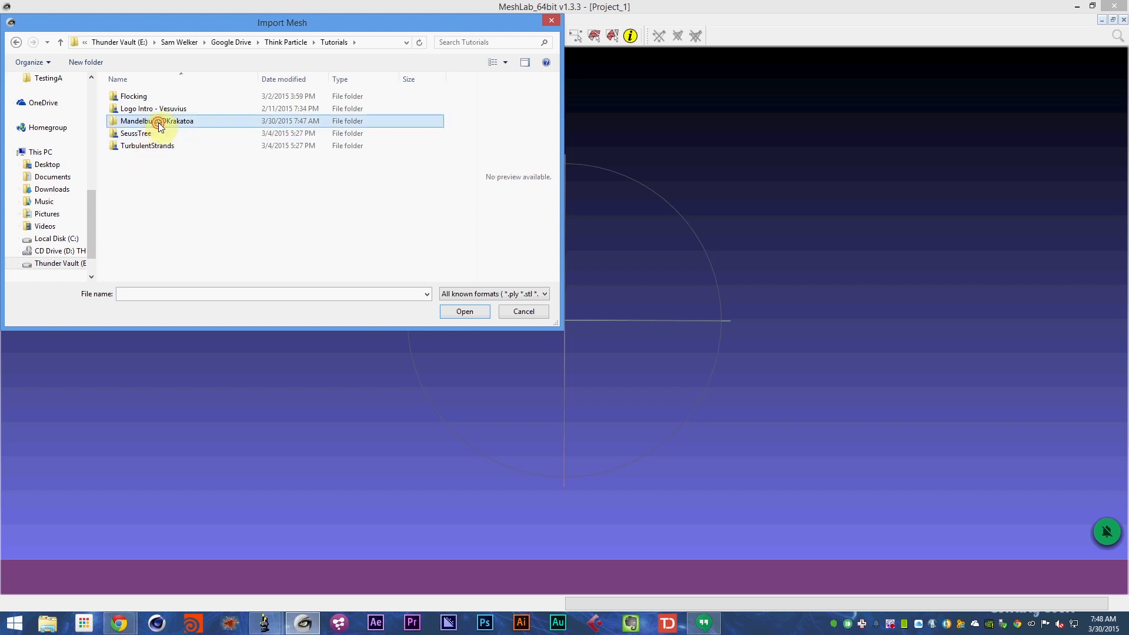
{"action": "double_click", "coordinate": [158, 122]}
{"action": "double_click", "coordinate": [151, 110]}
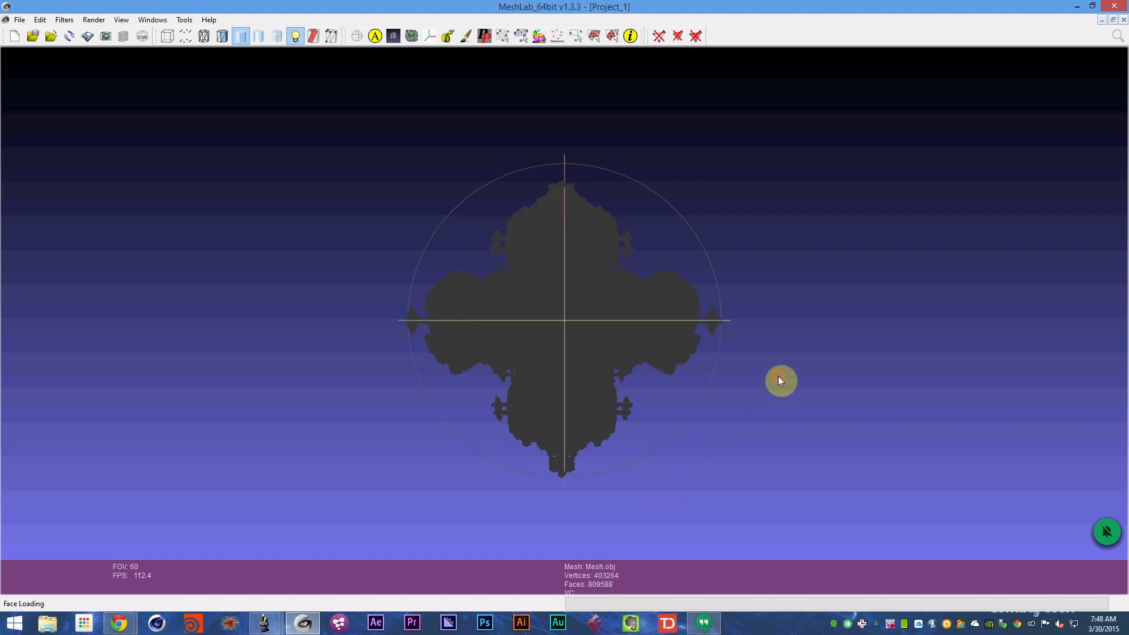
- Display the imported mesh with smooth shading and examine its dark surface from different angles
{"action": "left_click_drag", "start_coordinate": [780, 380], "coordinate": [601, 386]}
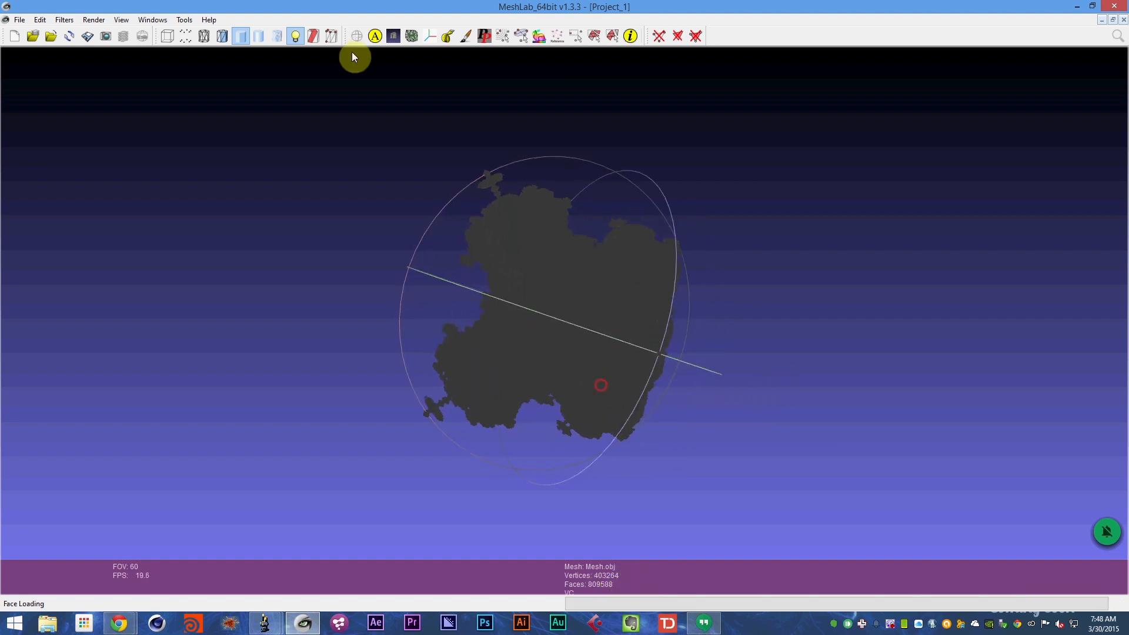
{"action": "left_click", "coordinate": [252, 37]}
{"action": "mouse_move", "coordinate": [374, 307]}
{"action": "left_mouse_down"}
{"action": "mouse_move", "coordinate": [417, 286]}
{"action": "mouse_move", "coordinate": [476, 311]}
{"action": "mouse_move", "coordinate": [519, 276]}
{"action": "mouse_move", "coordinate": [577, 259]}
{"action": "mouse_move", "coordinate": [477, 316]}
{"action": "mouse_move", "coordinate": [438, 366]}
{"action": "left_mouse_up"}
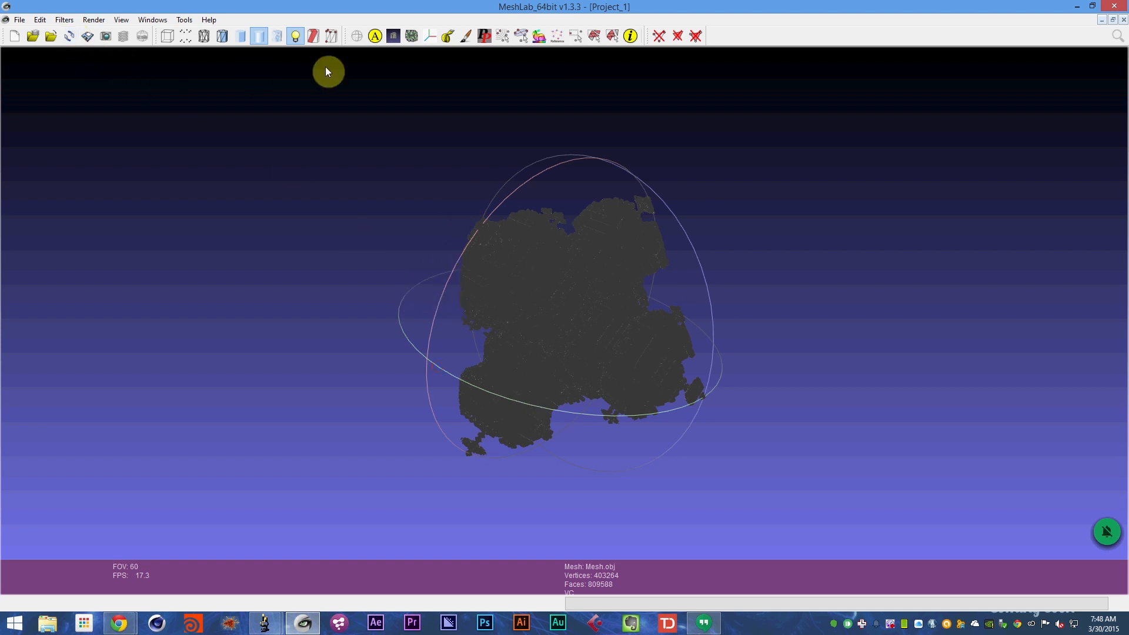
- Flip the mesh normals by applying the Invert Faces Orientation filter with Force Flip enabled
{"action": "left_click", "coordinate": [97, 19]}
{"action": "mouse_move", "coordinate": [64, 20]}
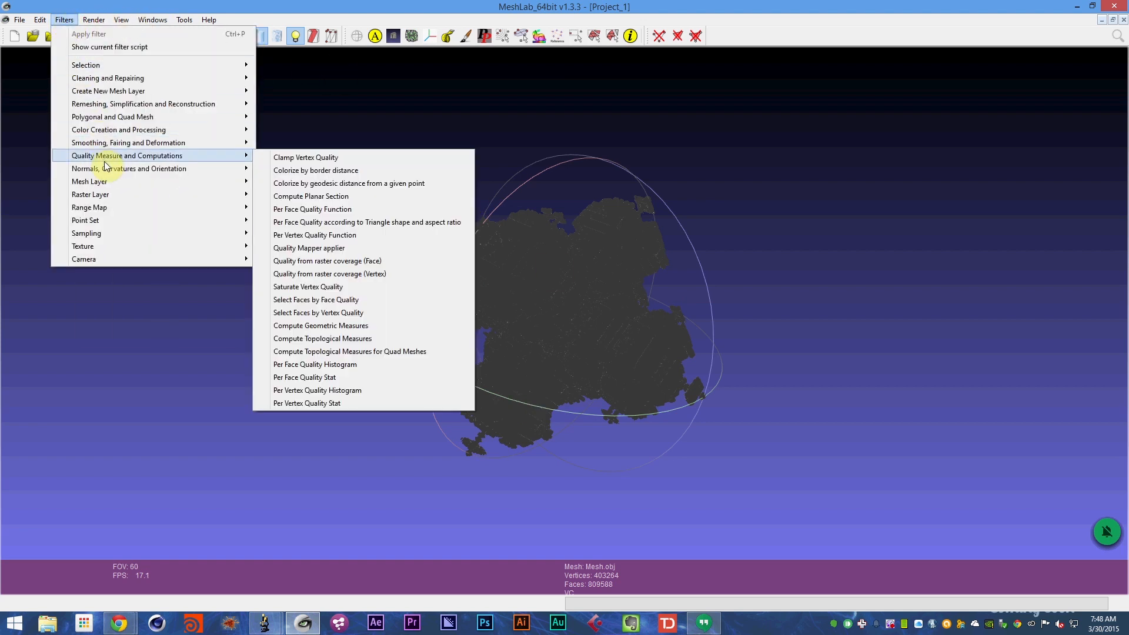
{"action": "mouse_move", "coordinate": [151, 171]}
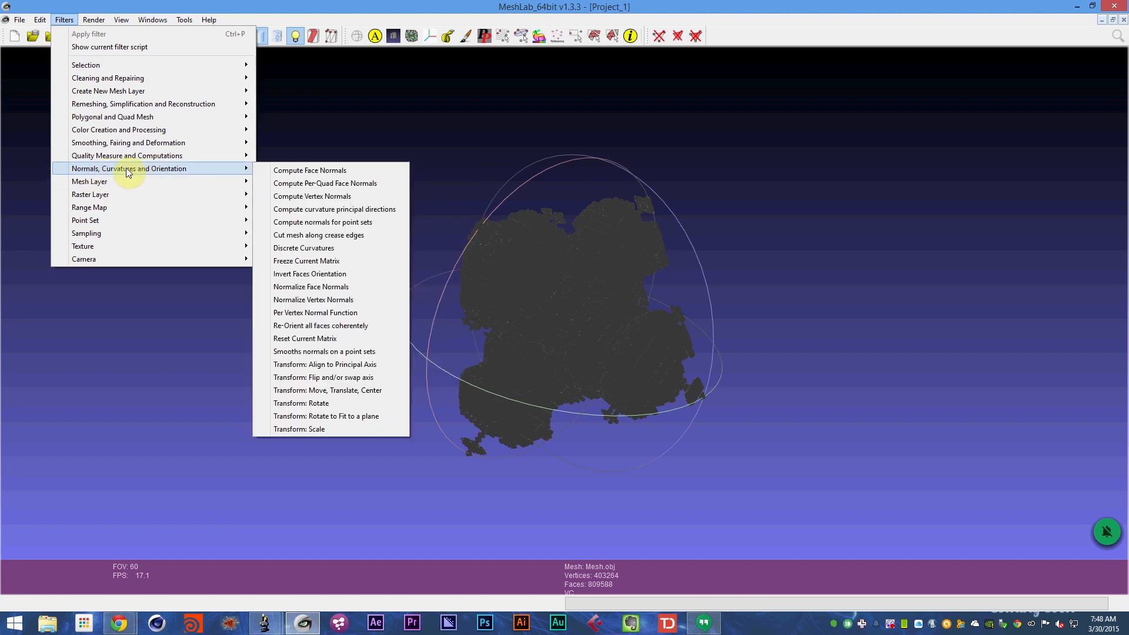
{"action": "left_click", "coordinate": [313, 274]}
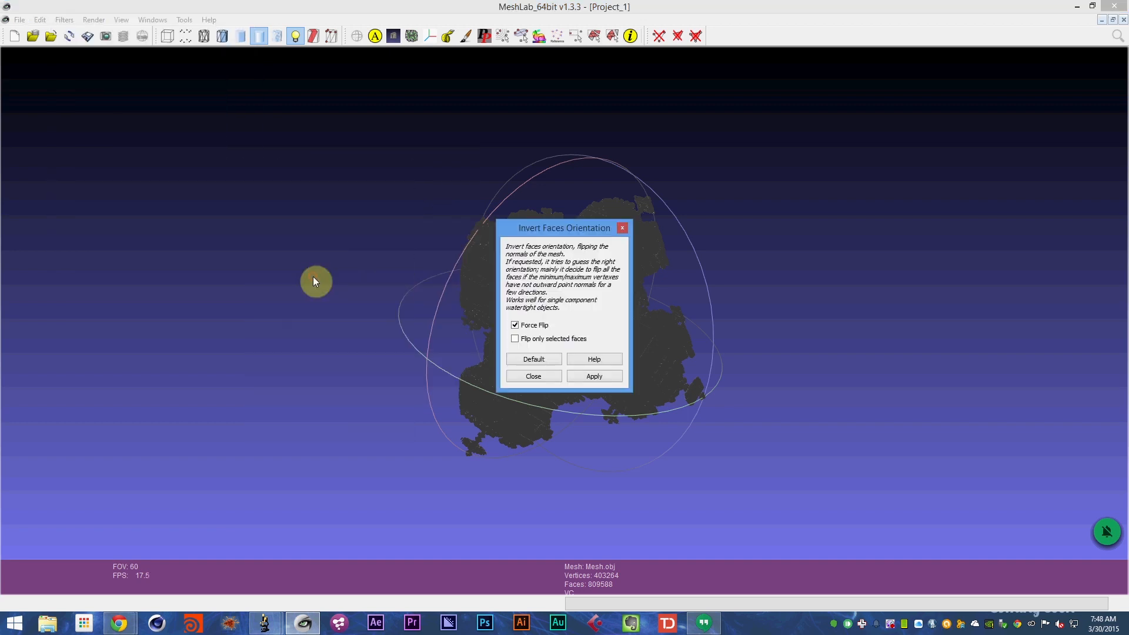
{"action": "left_click", "coordinate": [594, 375]}
{"action": "left_click", "coordinate": [535, 376]}
- Examine the smooth-shaded fractal from several sides, including its interior and close-up surface detail
{"action": "left_click_drag", "start_coordinate": [698, 241], "coordinate": [505, 179]}
{"action": "left_click_drag", "start_coordinate": [542, 326], "coordinate": [605, 377]}
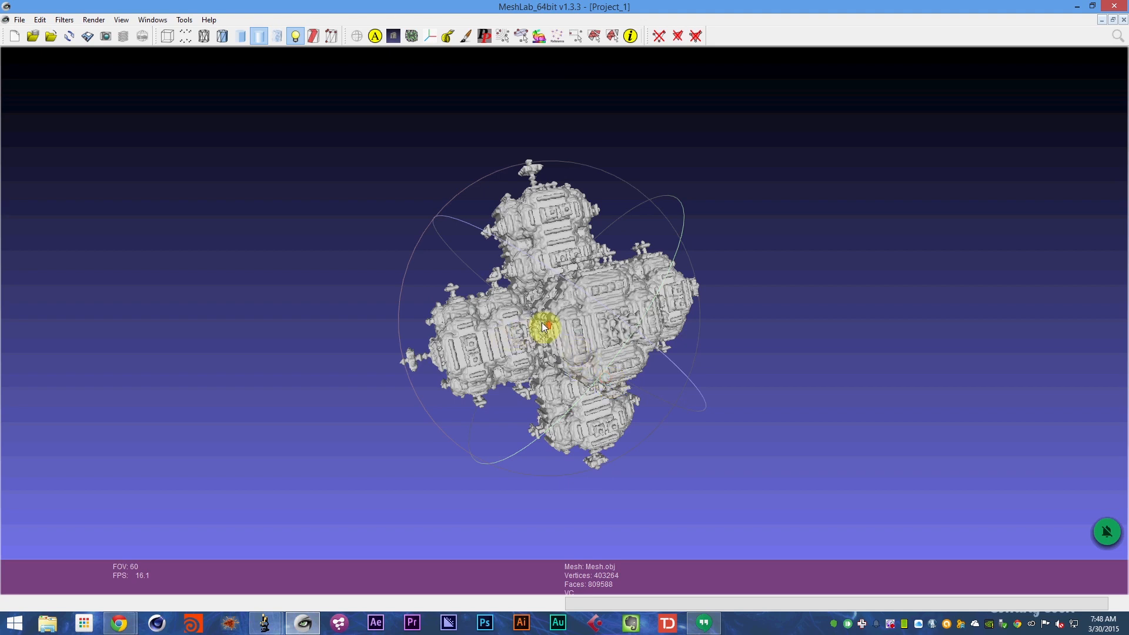
{"action": "scroll", "coordinate": [544, 327], "scroll_direction": "up", "scroll_amount": 10}
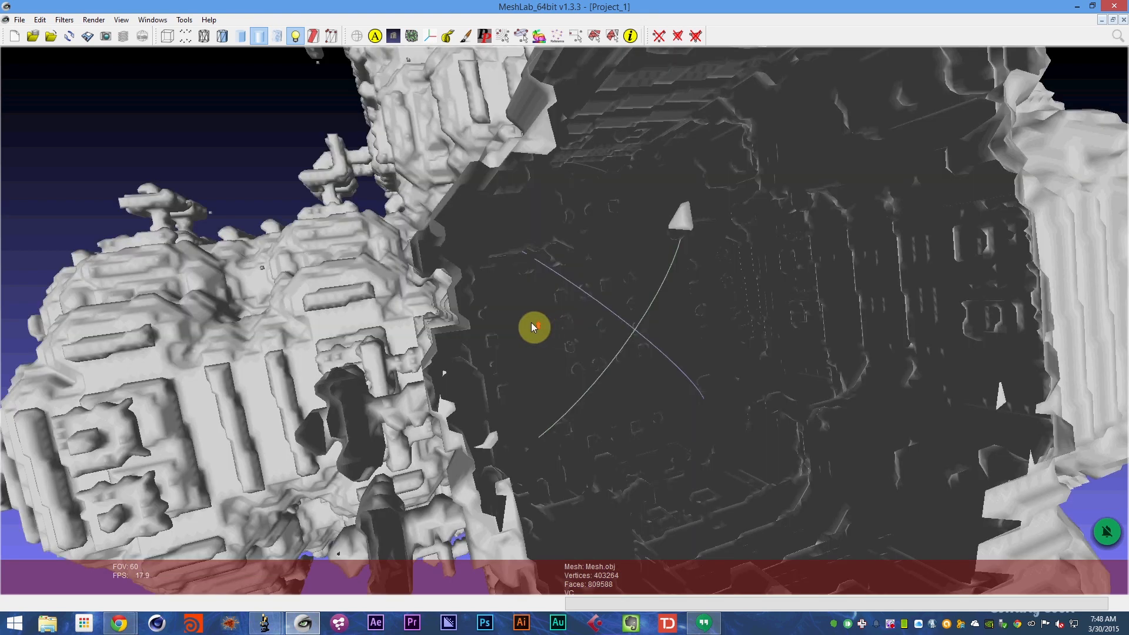
{"action": "scroll", "coordinate": [533, 327], "scroll_direction": "down", "scroll_amount": 8}
{"action": "left_click_drag", "start_coordinate": [421, 353], "coordinate": [331, 313]}
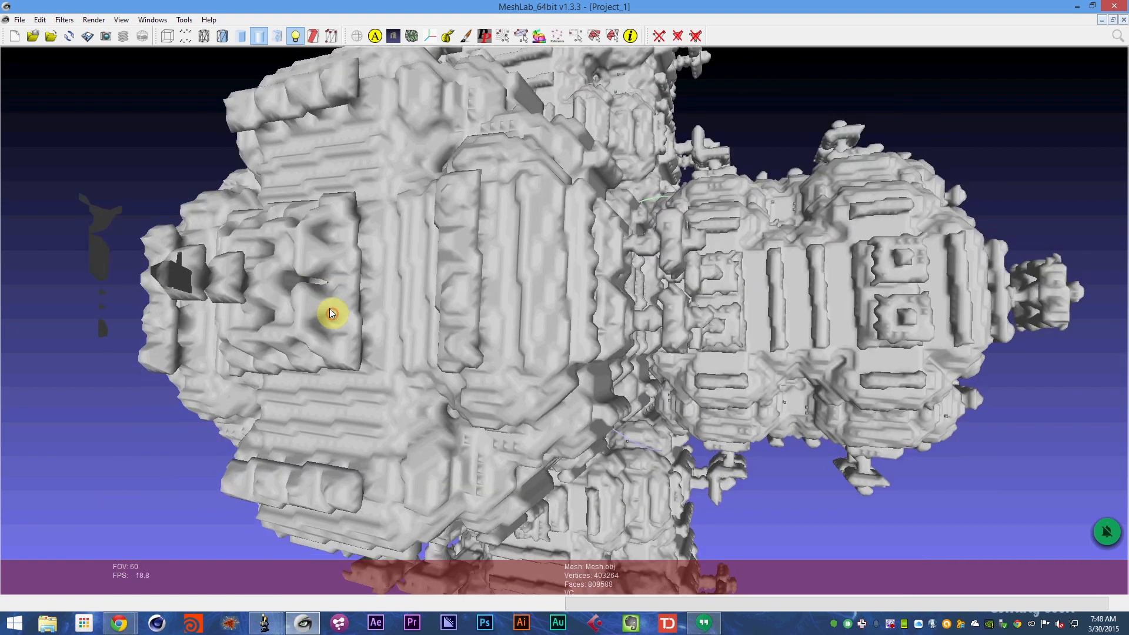
- Set the mesh display to flat shading and examine the faceted surface up close and as a whole
{"action": "left_click", "coordinate": [241, 36]}
{"action": "mouse_move", "coordinate": [429, 209]}
{"action": "left_mouse_down"}
{"action": "mouse_move", "coordinate": [460, 205]}
{"action": "mouse_move", "coordinate": [519, 115]}
{"action": "left_mouse_up"}
{"action": "left_click_drag", "start_coordinate": [541, 370], "coordinate": [532, 322]}
{"action": "scroll", "coordinate": [532, 323], "scroll_direction": "down", "scroll_amount": 3}
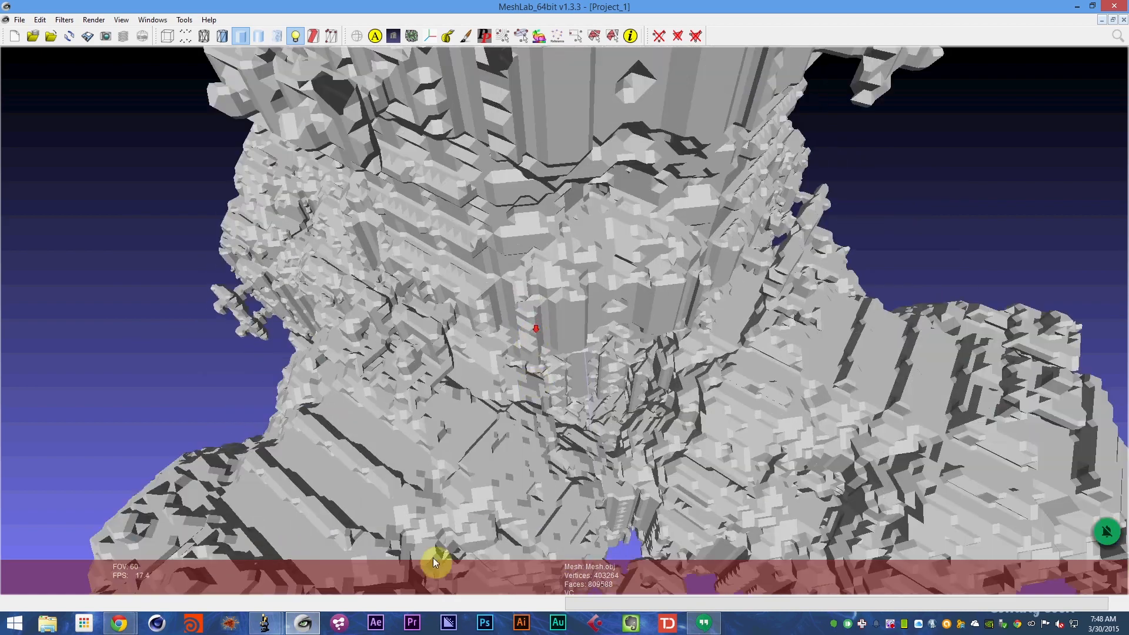
{"action": "scroll", "coordinate": [453, 533], "scroll_direction": "up", "scroll_amount": 5}
{"action": "scroll", "coordinate": [588, 380], "scroll_direction": "up", "scroll_amount": 5}
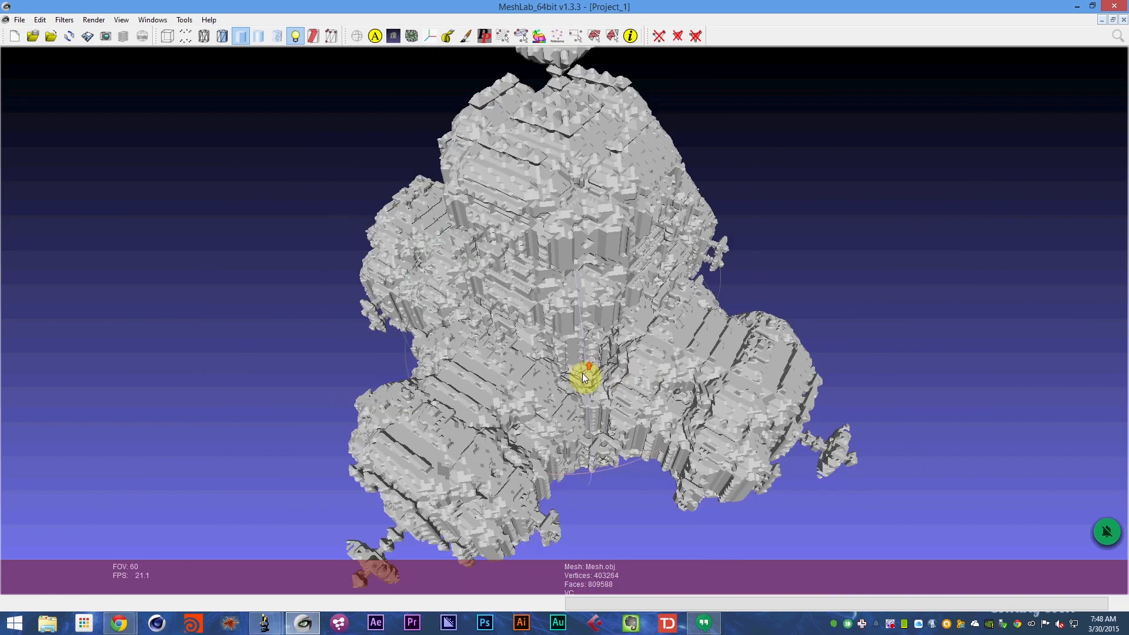
{"action": "left_click_drag", "start_coordinate": [565, 375], "coordinate": [450, 253]}
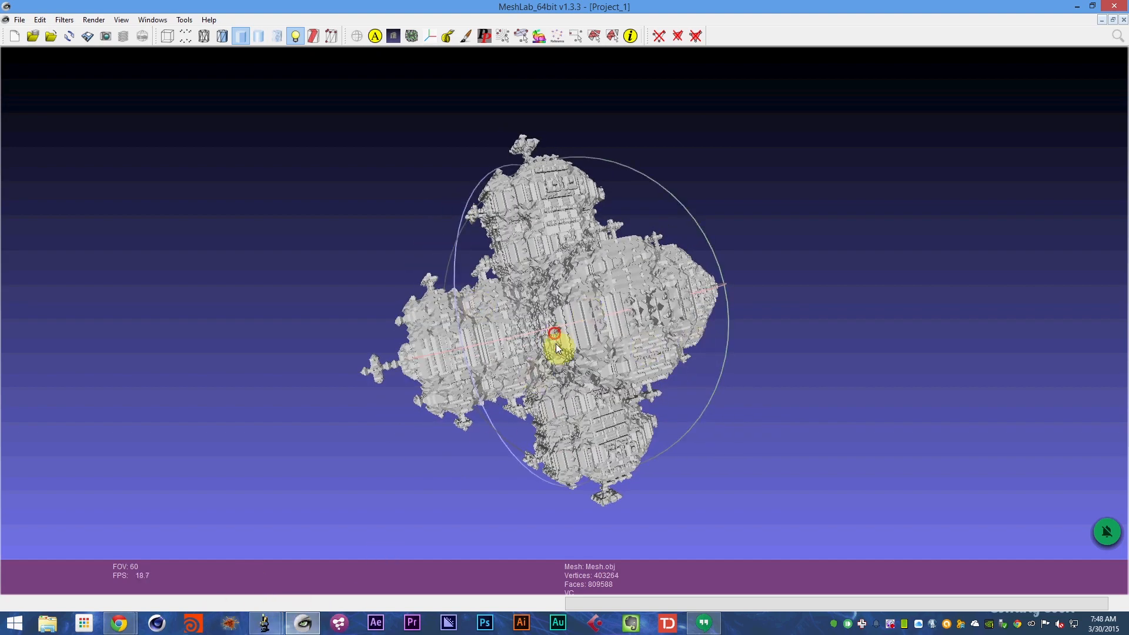
{"action": "left_click_drag", "start_coordinate": [555, 343], "coordinate": [273, 247]}
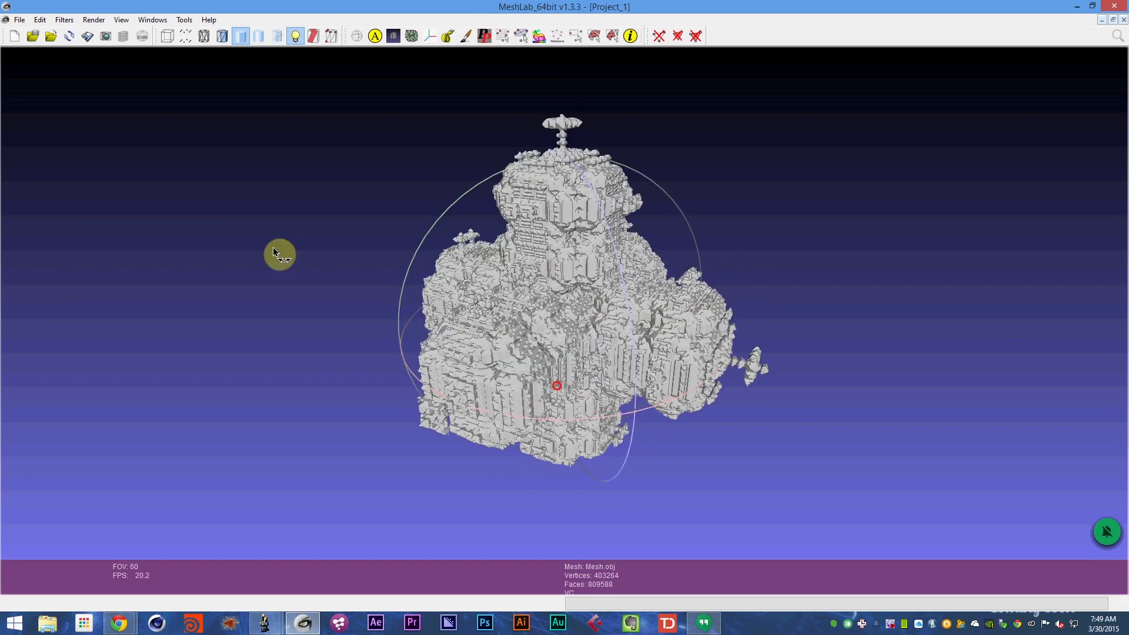
{"action": "left_click", "coordinate": [64, 19]}
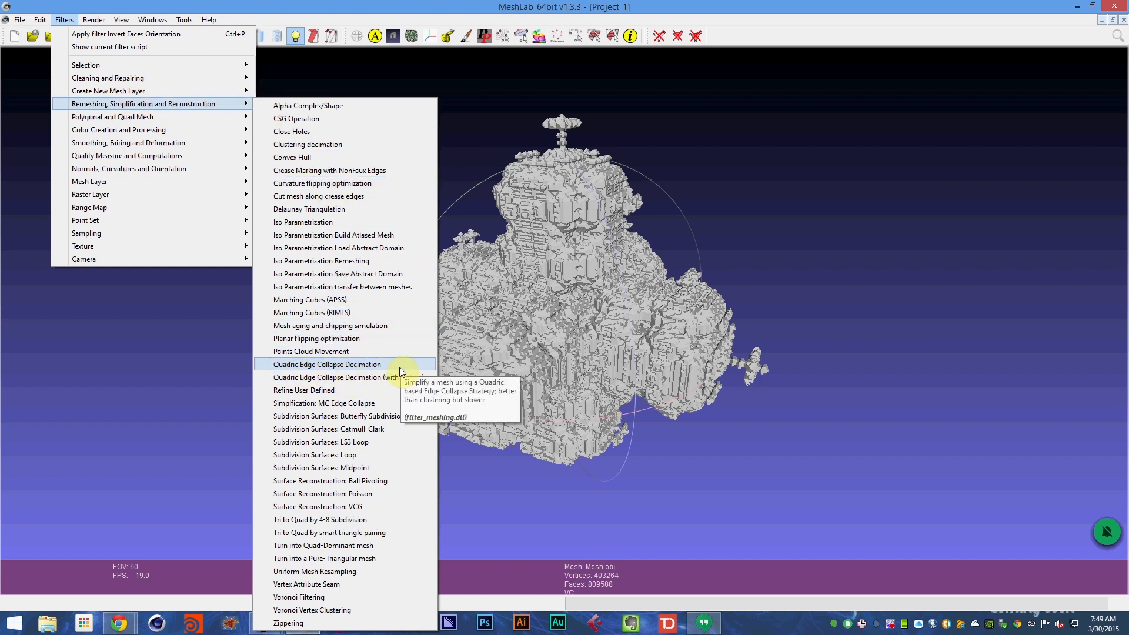
{"action": "left_click", "coordinate": [662, 569]}
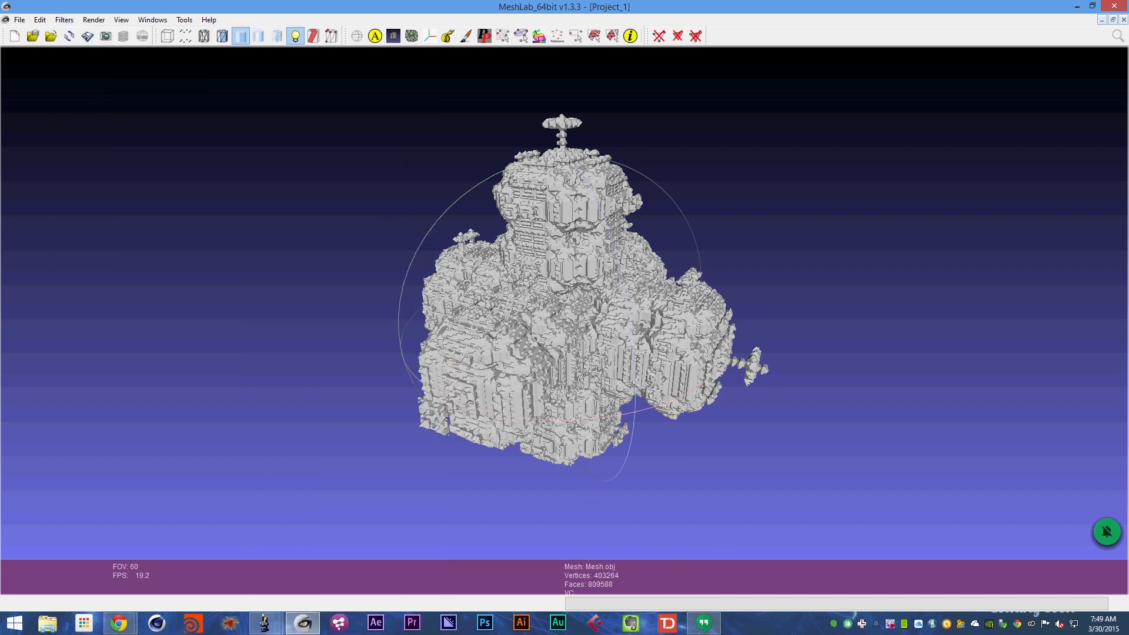
- Export the mesh under the new name MeshEXPORTMeshLab.obj, keeping vertex color and vertex normals
{"action": "left_click", "coordinate": [24, 20]}
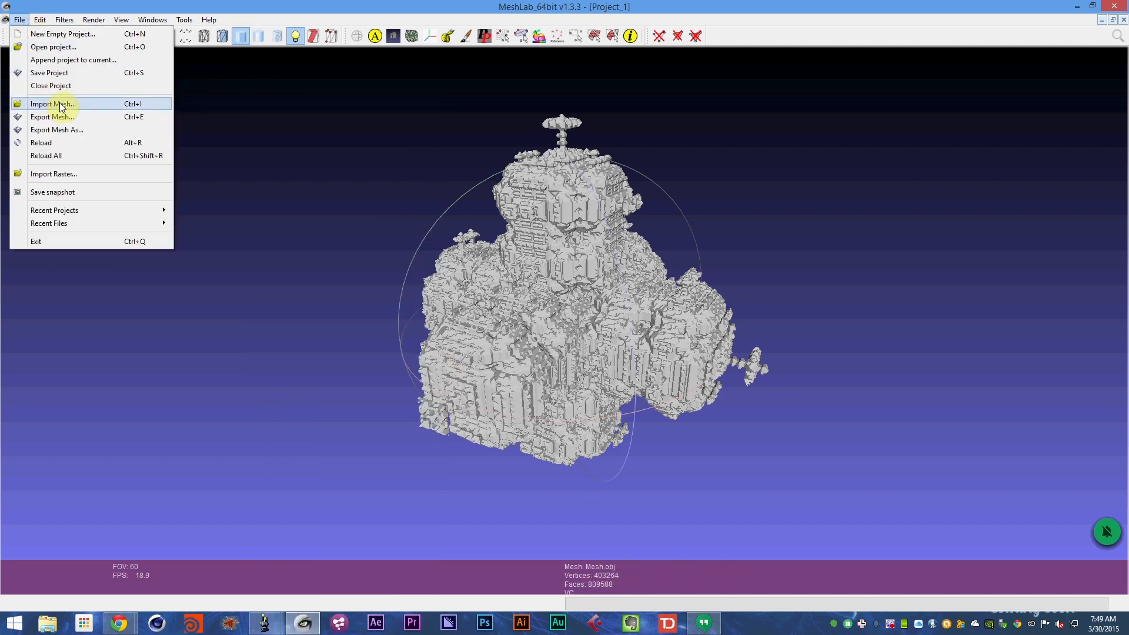
{"action": "left_click", "coordinate": [61, 130]}
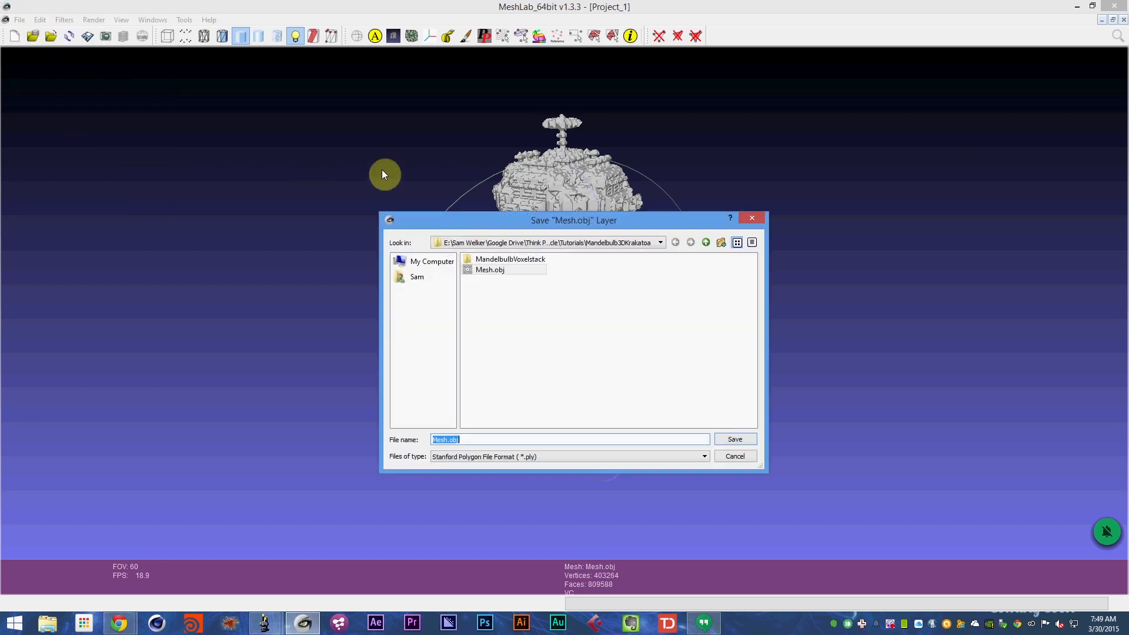
{"action": "left_click", "coordinate": [446, 440]}
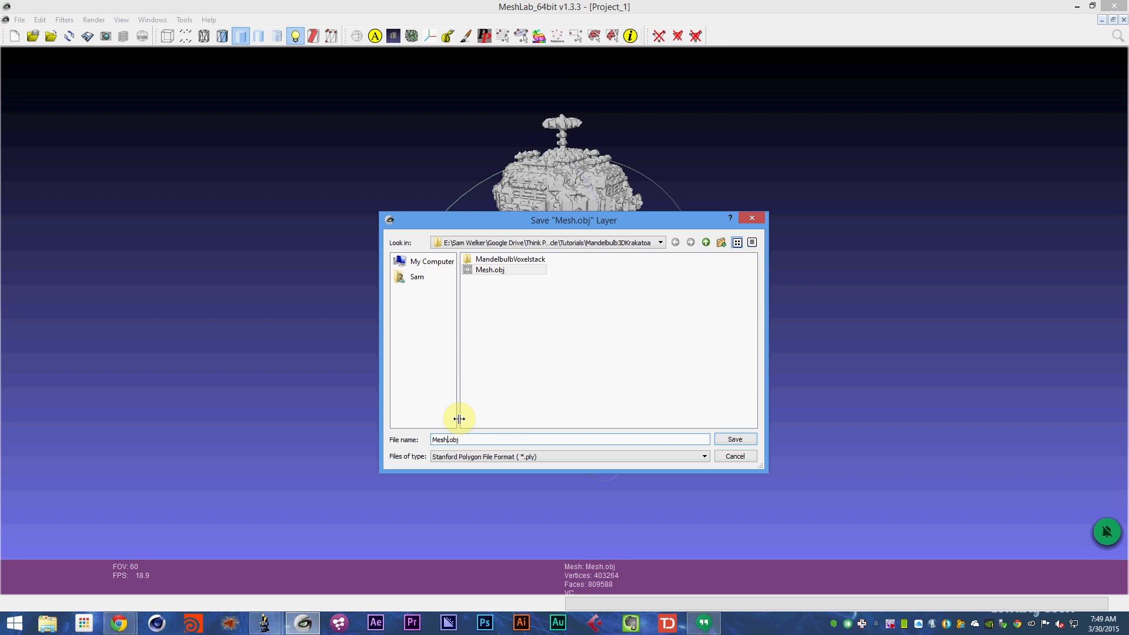
{"action": "type", "text": "EXPORTM"}
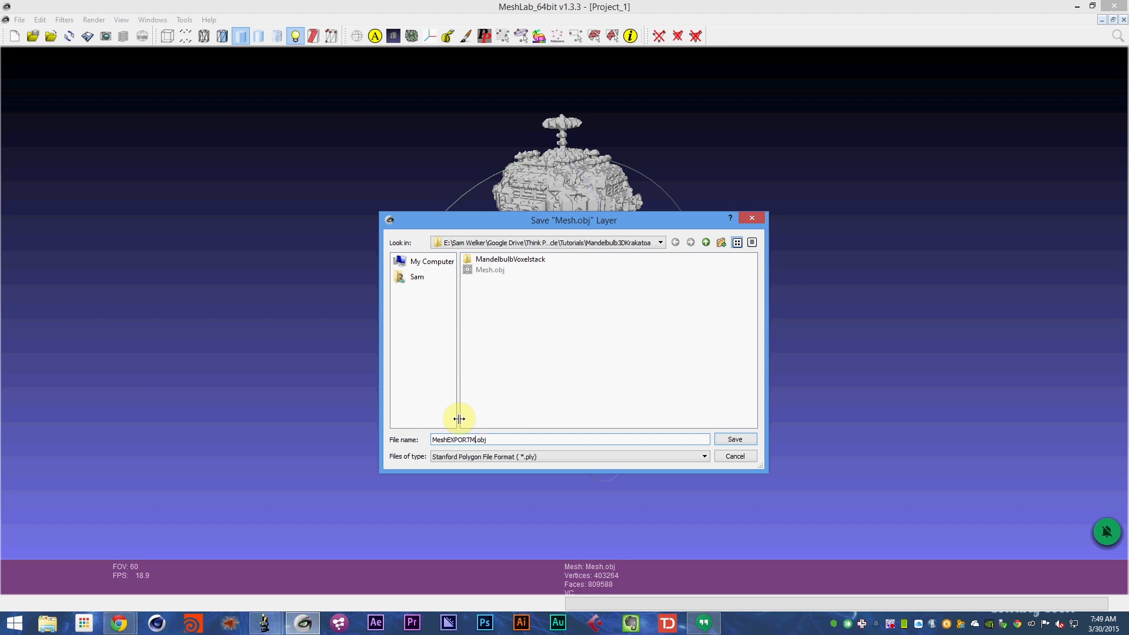
{"action": "type", "text": "eshLab"}
{"action": "key", "text": "Return"}
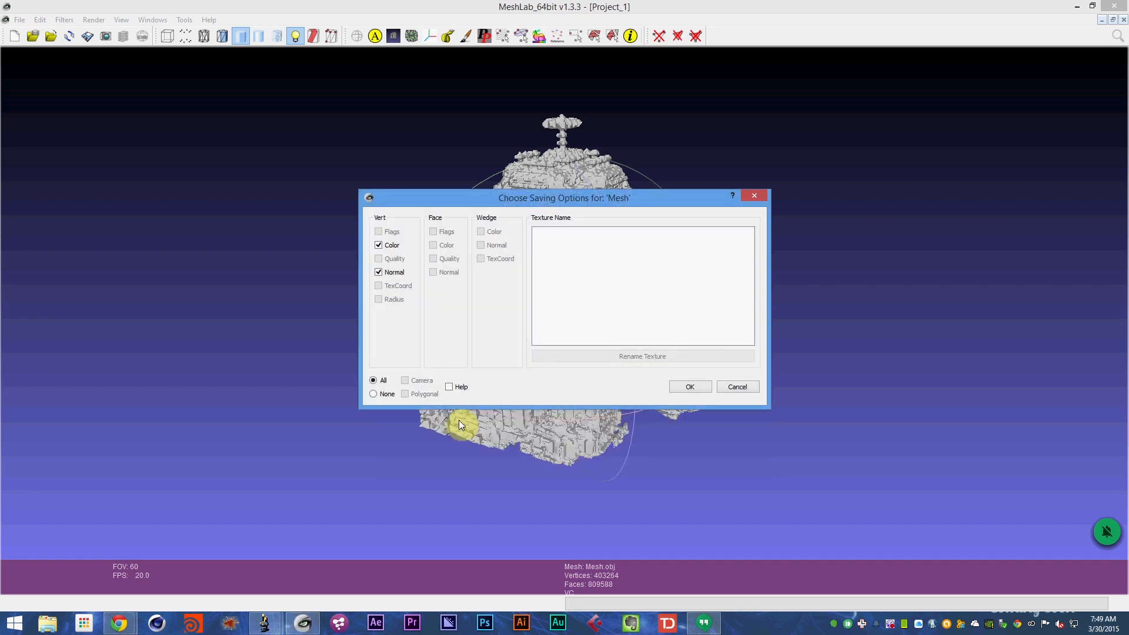
{"action": "left_click", "coordinate": [699, 390]}
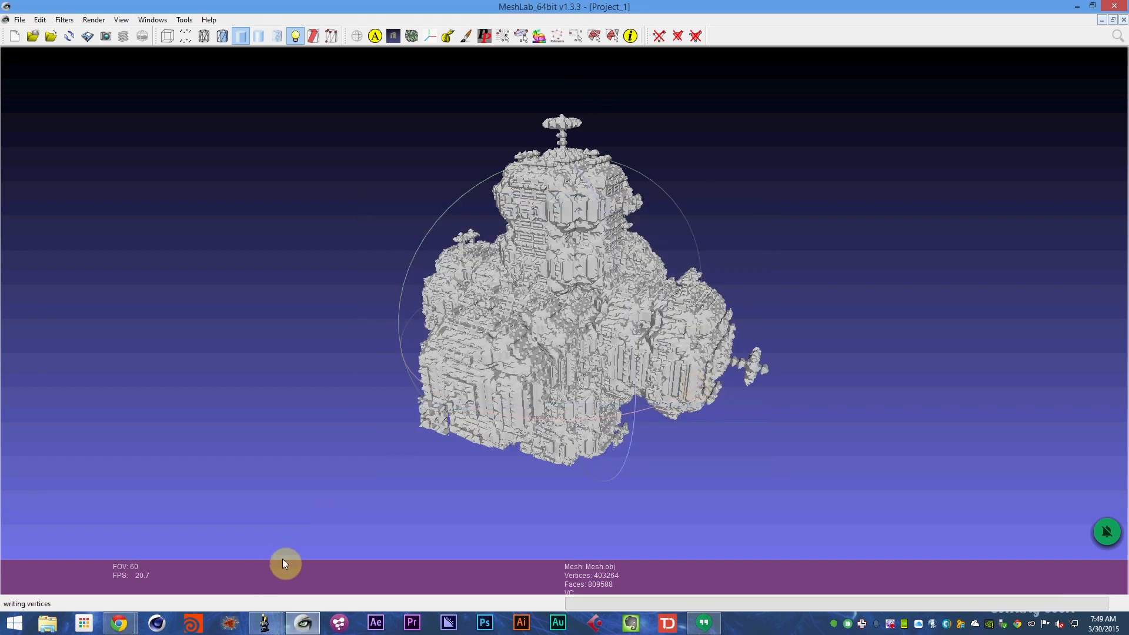
- Close Fiji and MeshLab
{"action": "left_click", "coordinate": [269, 619]}
{"action": "left_click", "coordinate": [263, 596]}
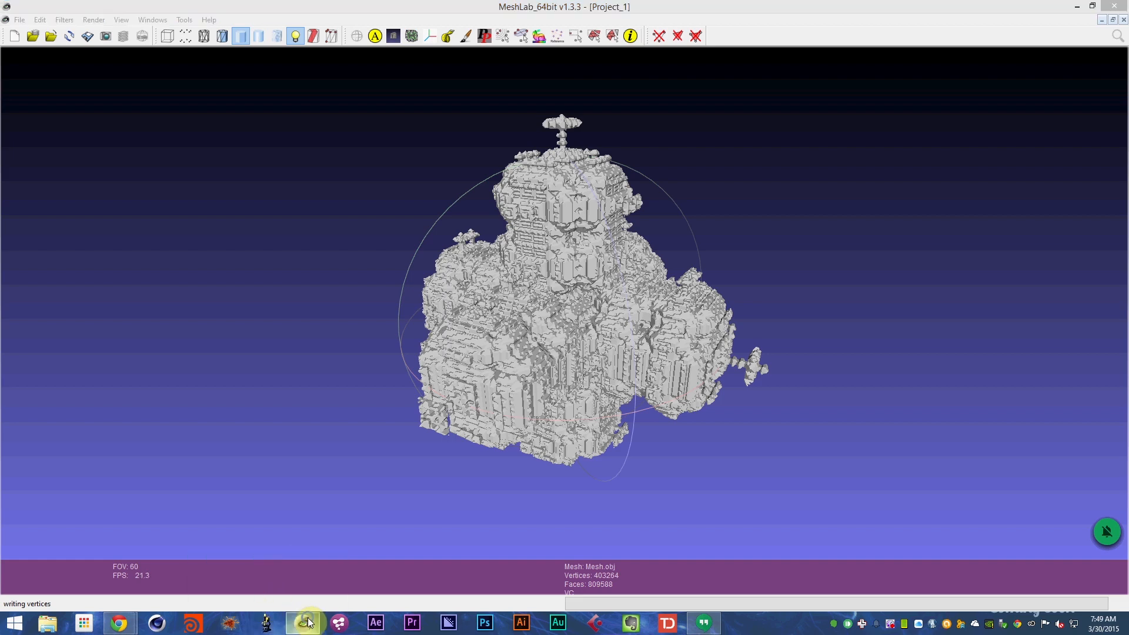
{"action": "right_click", "coordinate": [304, 621]}
{"action": "left_click", "coordinate": [300, 595]}
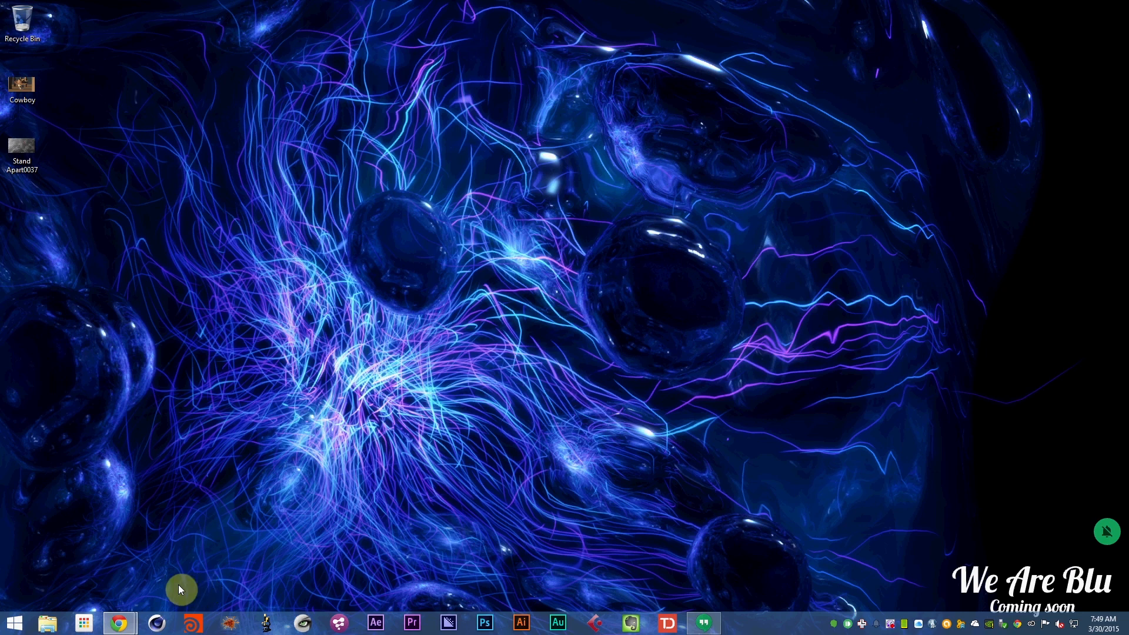
- Launch Cinema 4D and dismiss the system error about the missing zlib.dll
{"action": "left_click", "coordinate": [155, 622]}
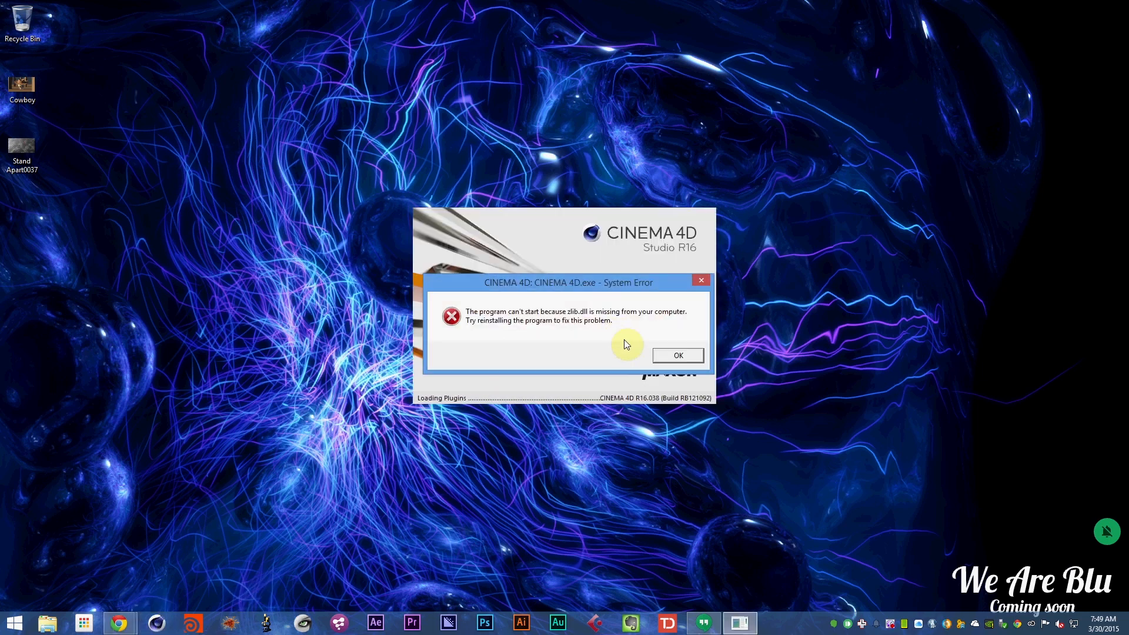
{"action": "left_click", "coordinate": [677, 358]}
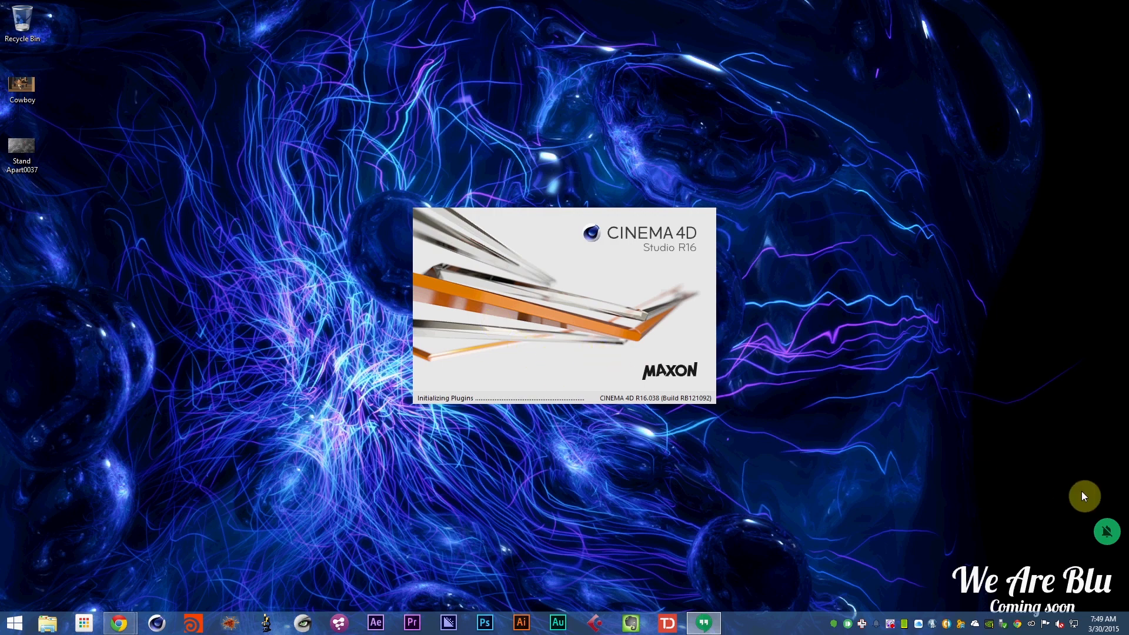
{"action": "left_click", "coordinate": [1118, 523]}
{"action": "left_click", "coordinate": [1067, 521]}
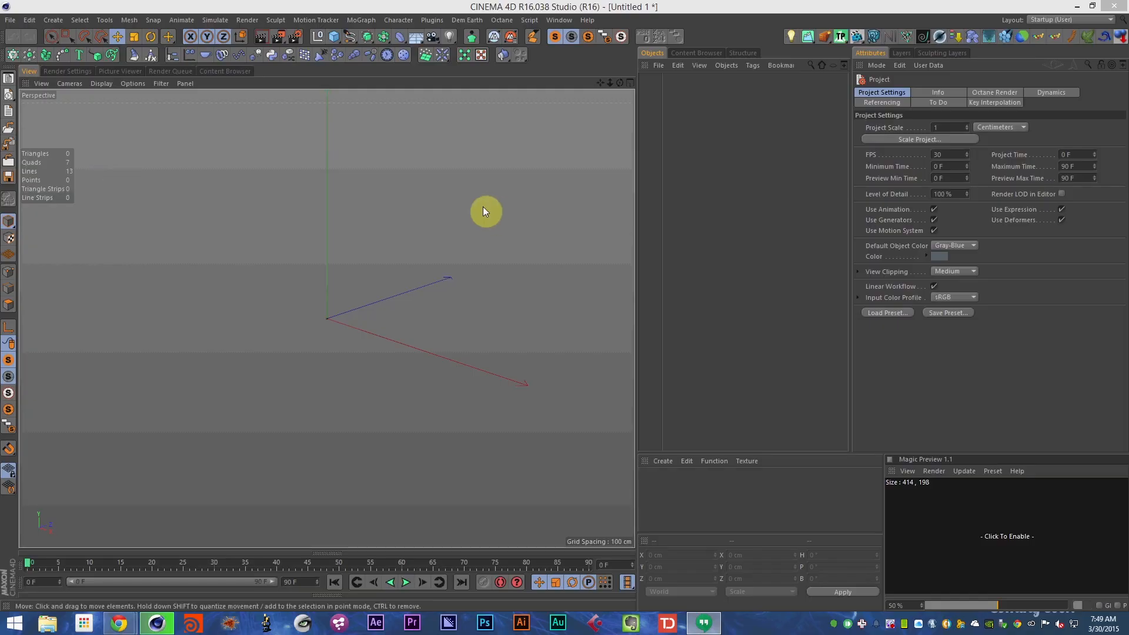
- Open MeshEXPORTMeshLab.obj from the Think Particle > Tutorials > Mandelbulb3DKrakatoa folder
{"action": "left_click", "coordinate": [8, 123]}
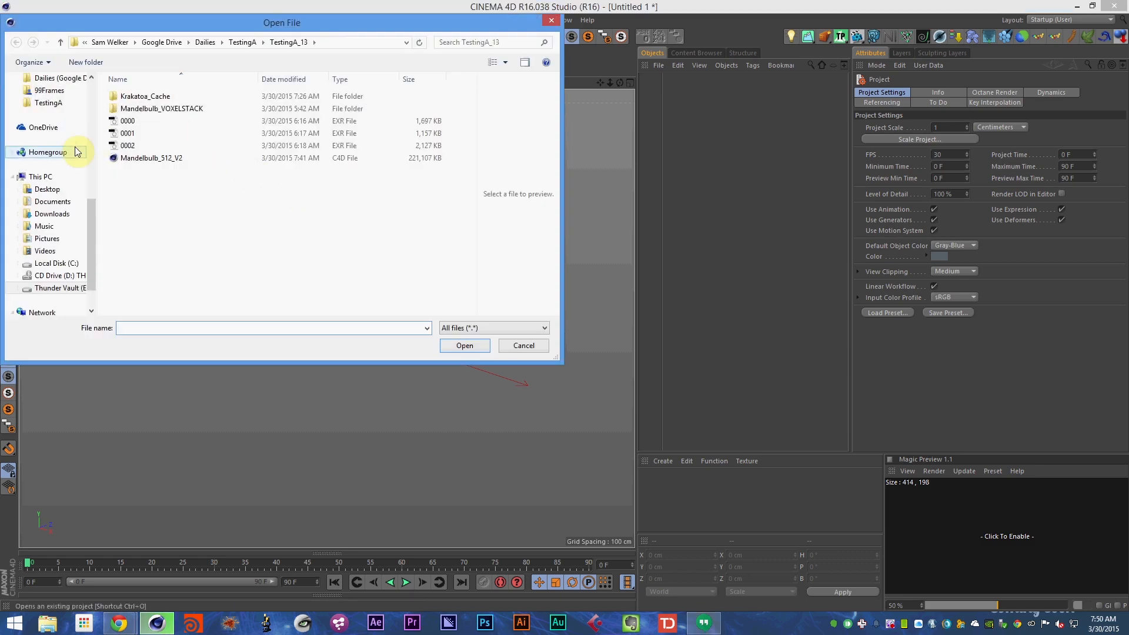
{"action": "scroll", "coordinate": [79, 130], "scroll_direction": "up", "scroll_amount": 6}
{"action": "left_click", "coordinate": [65, 201]}
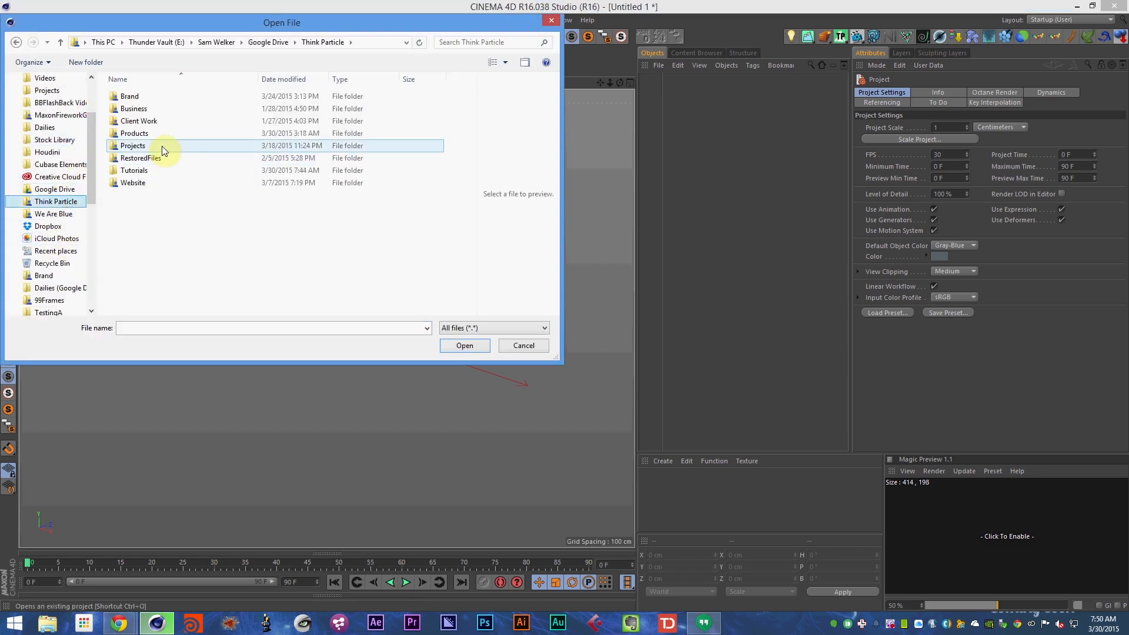
{"action": "double_click", "coordinate": [144, 170]}
{"action": "double_click", "coordinate": [152, 121]}
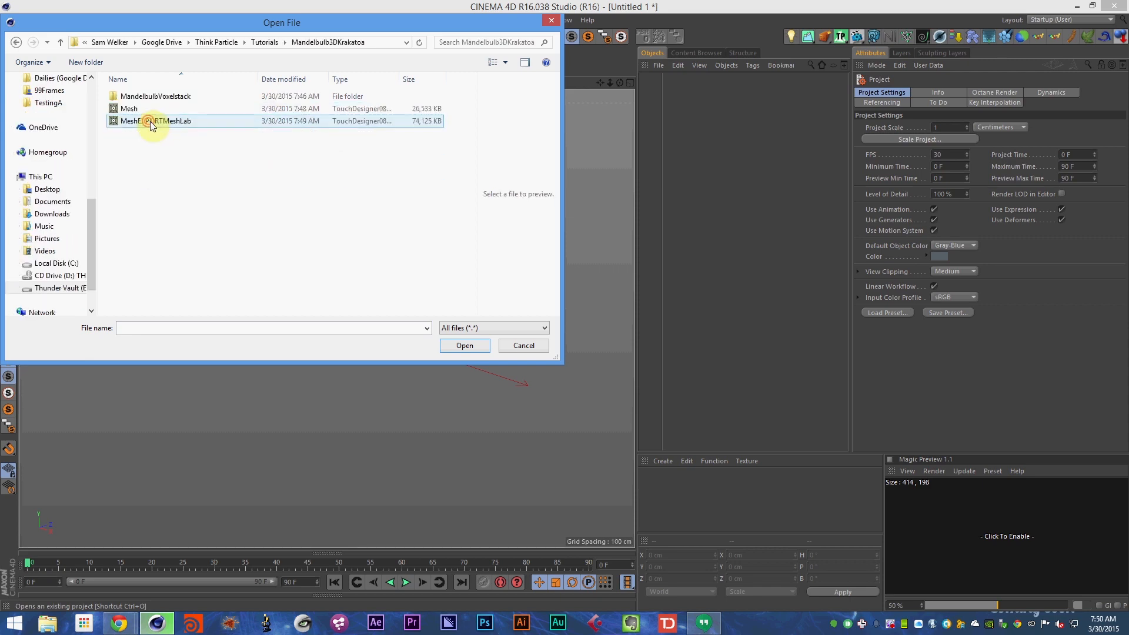
{"action": "double_click", "coordinate": [155, 121]}
{"action": "left_click", "coordinate": [144, 252]}
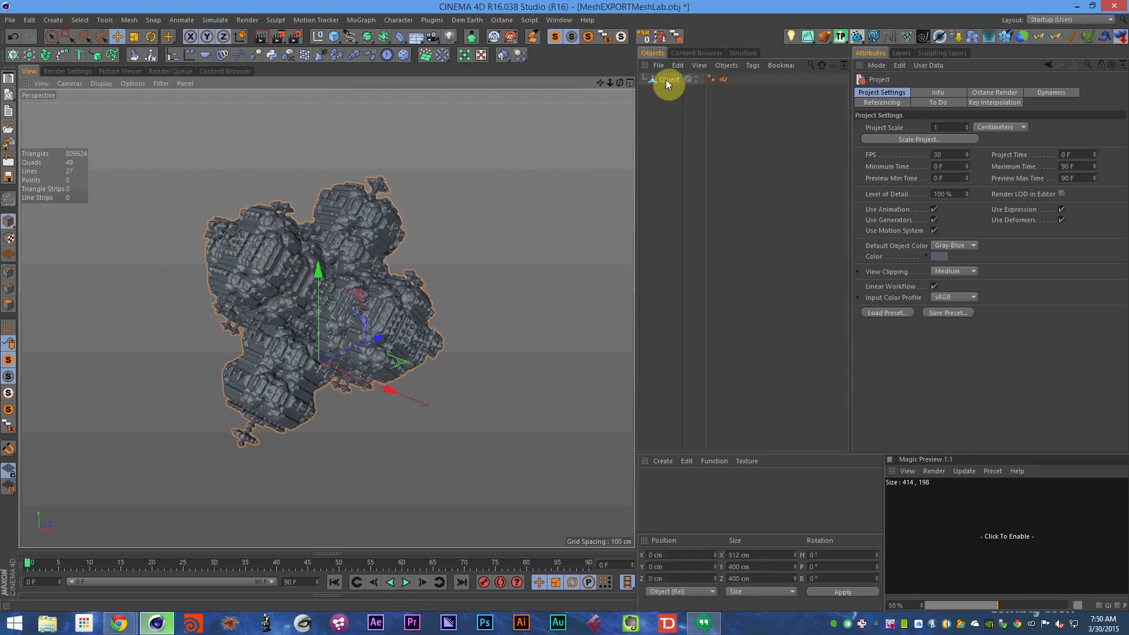
- Save the project with the imported mesh as Mandelbulb_3D in the Mandelbulb3DKrakatoa folder
{"action": "left_click", "coordinate": [666, 80]}
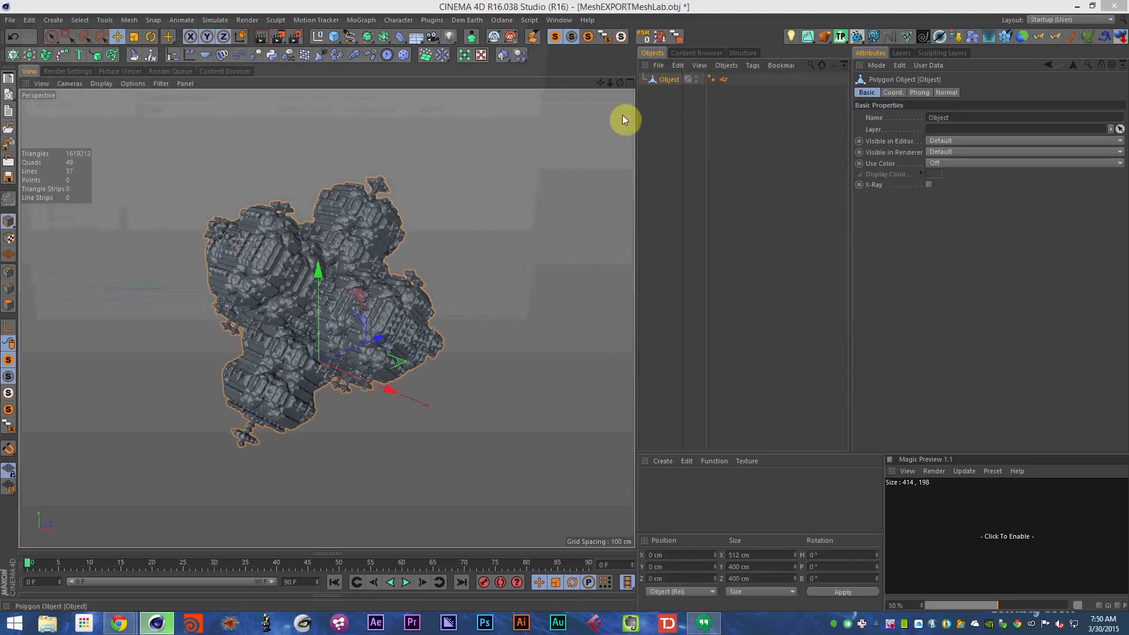
{"action": "key", "text": "ctrl+s"}
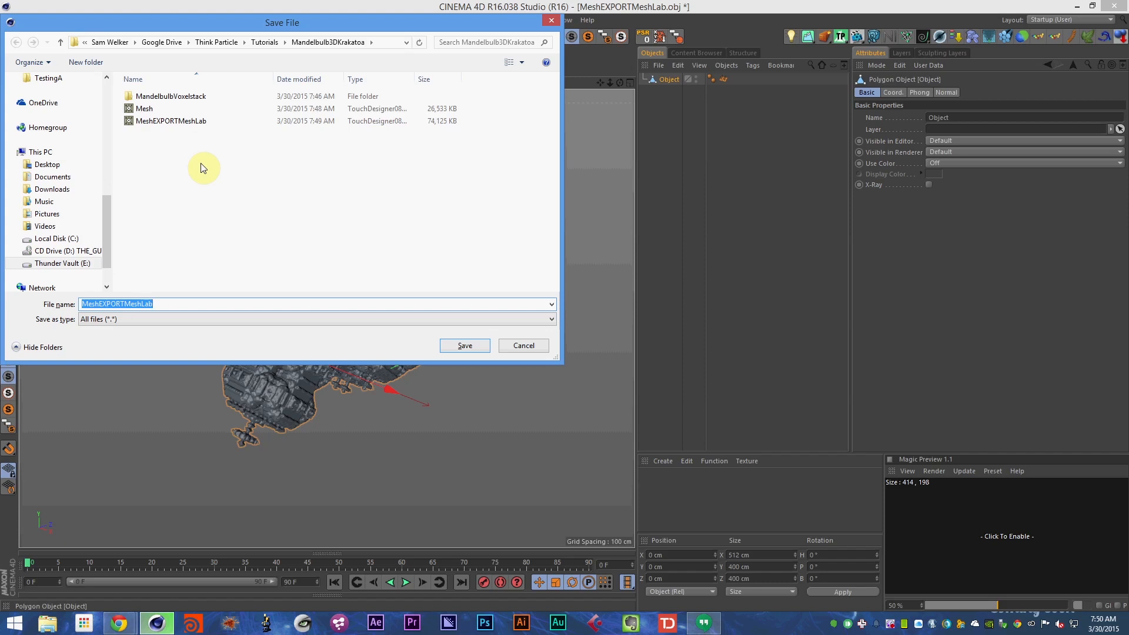
{"action": "type", "text": "Mandelbulb_3D"}
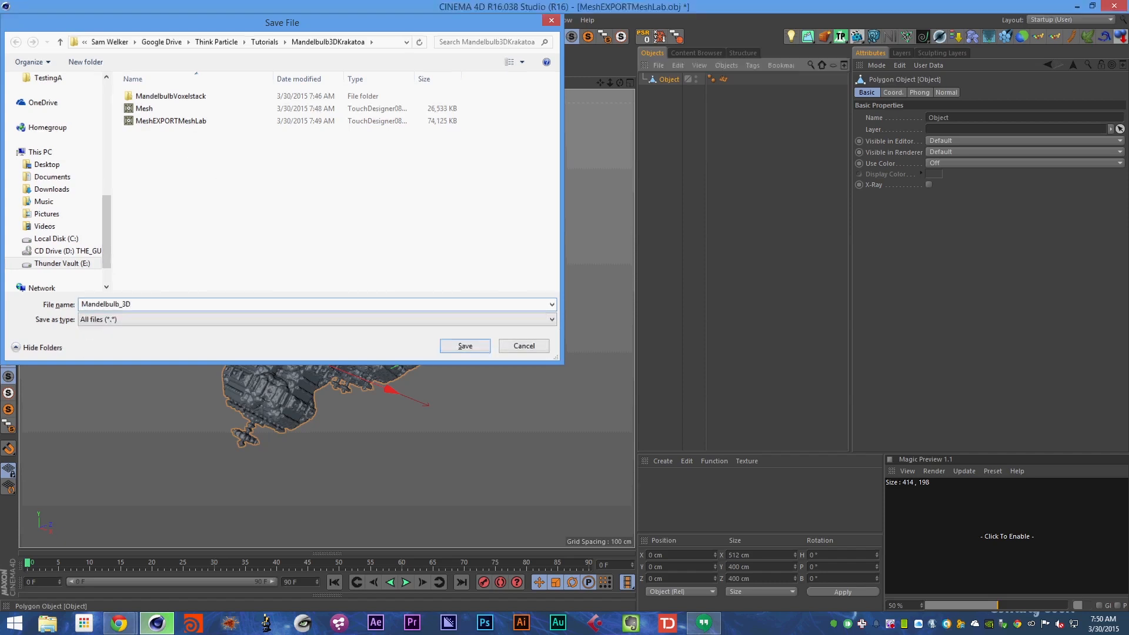
{"action": "key", "text": "Return"}
- Check the imported mesh's vertices in point mode, return to model mode and save the project
{"action": "left_click", "coordinate": [677, 80]}
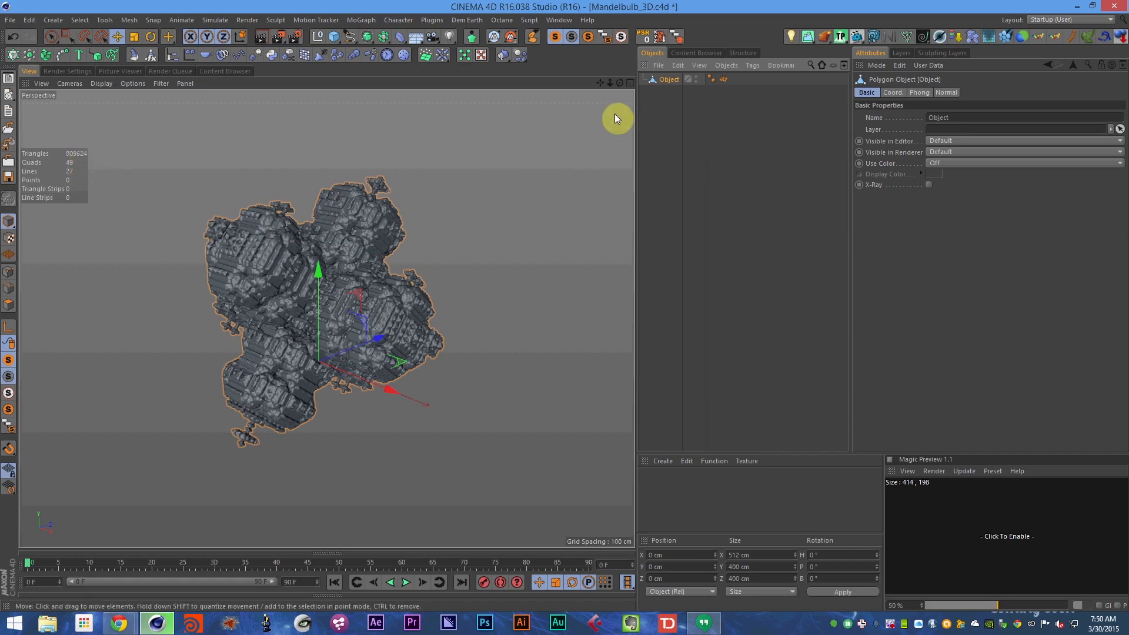
{"action": "left_click", "coordinate": [9, 274]}
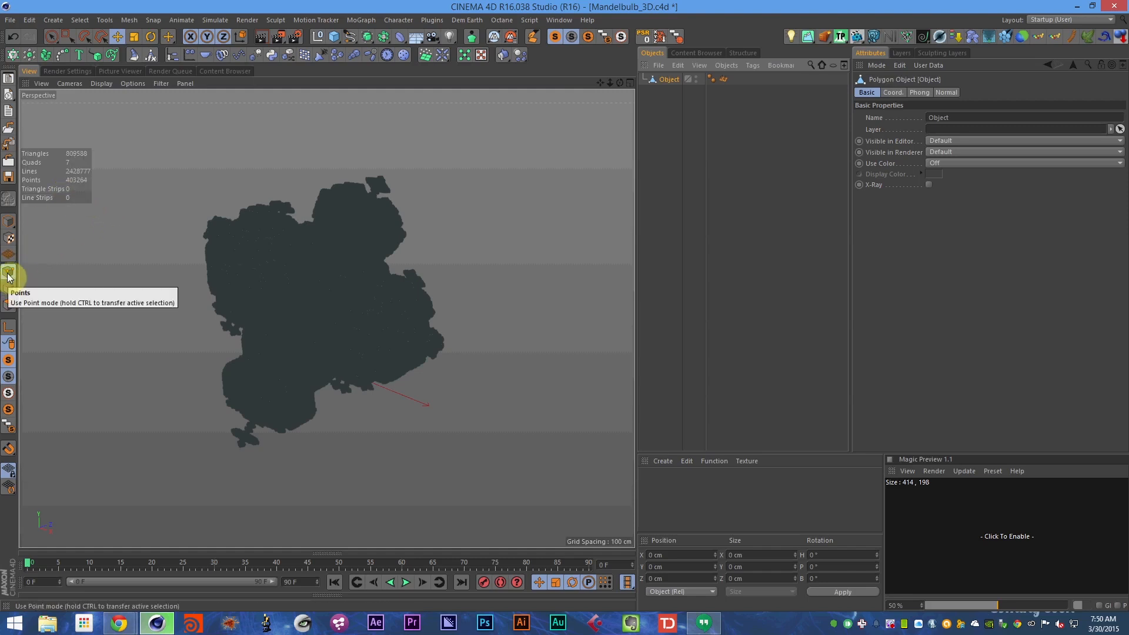
{"action": "left_click", "coordinate": [8, 222]}
{"action": "key", "text": "ctrl+s"}
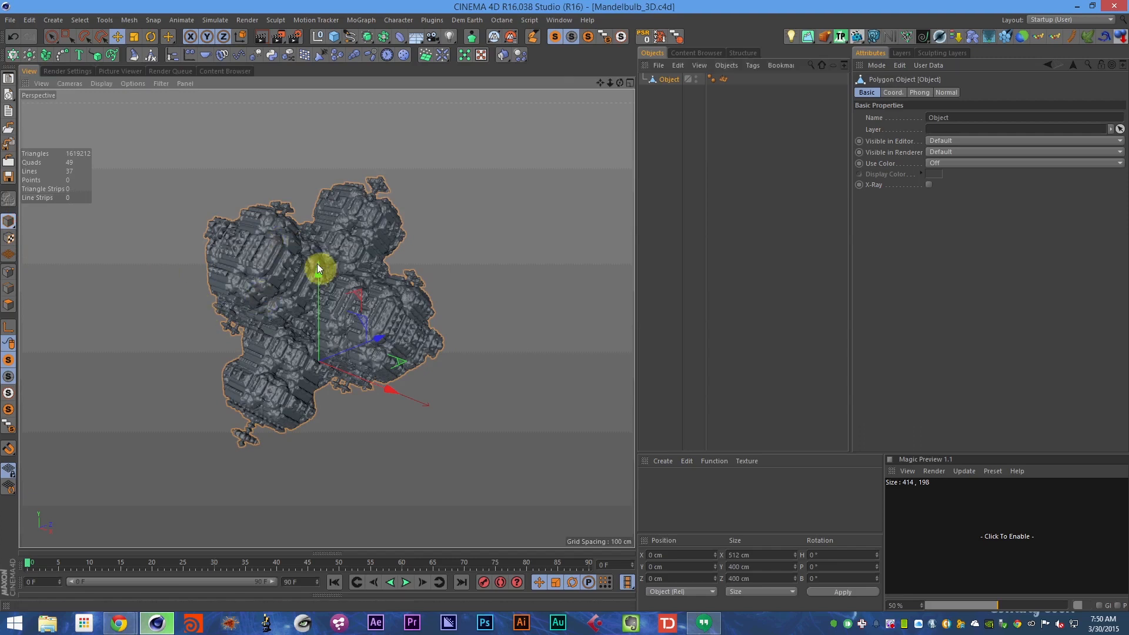
- Hide the imported mesh in the editor and renderer, and add a Matrix object
{"action": "left_click", "coordinate": [666, 83]}
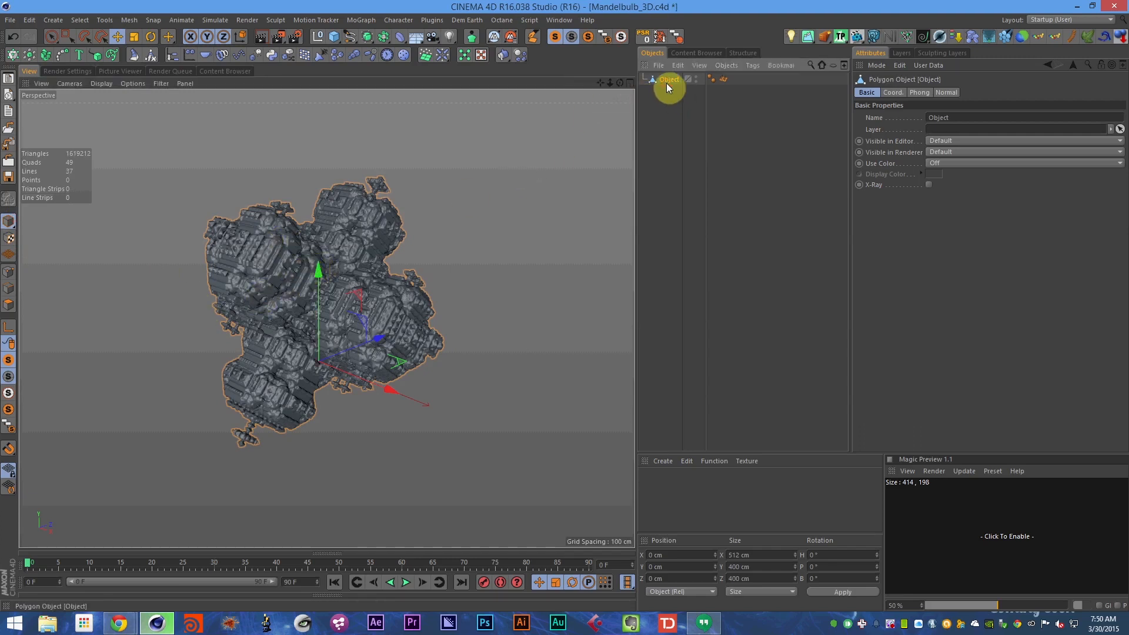
{"action": "double_click", "coordinate": [697, 80], "text": "alt"}
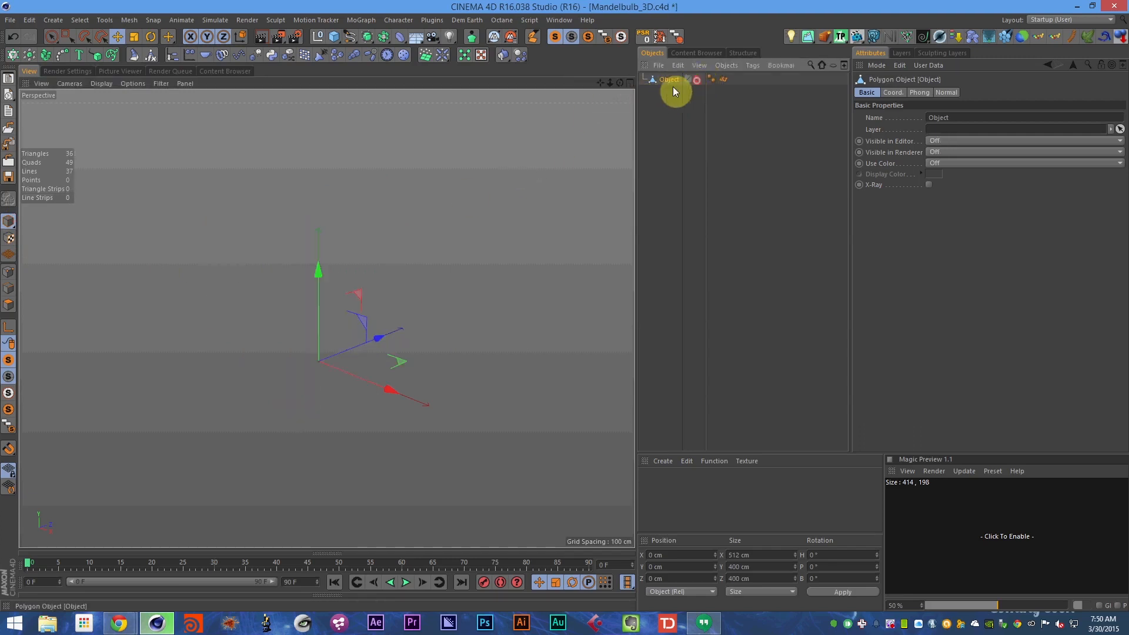
{"action": "left_click", "coordinate": [18, 56]}
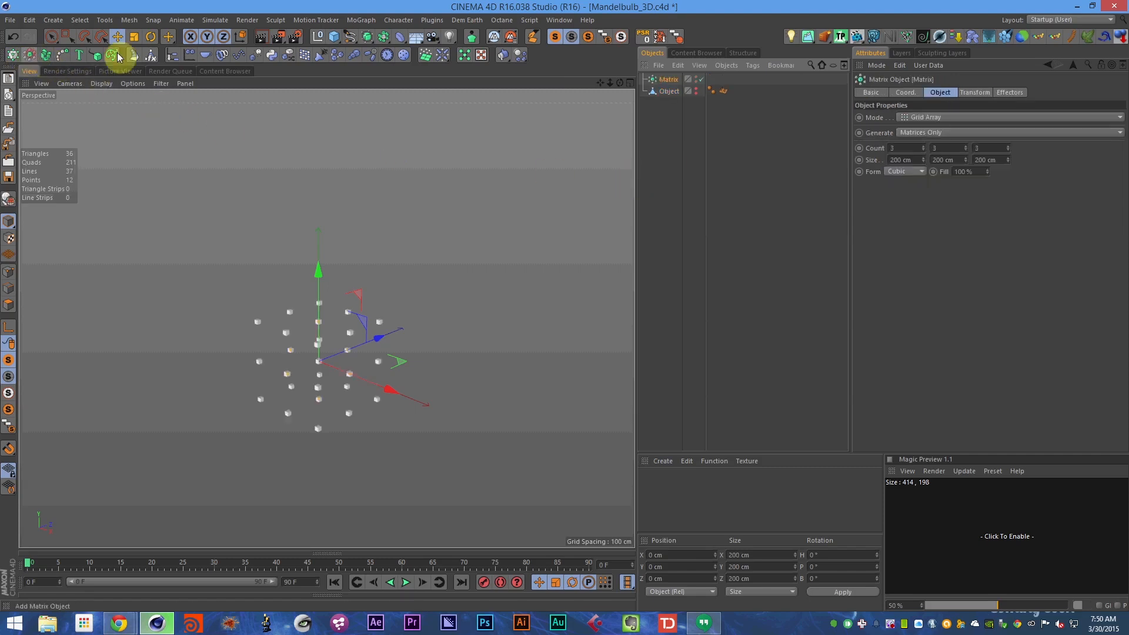
- Set the Matrix object's mode to Object and make it generate Thinking Particles
{"action": "left_click", "coordinate": [1000, 119]}
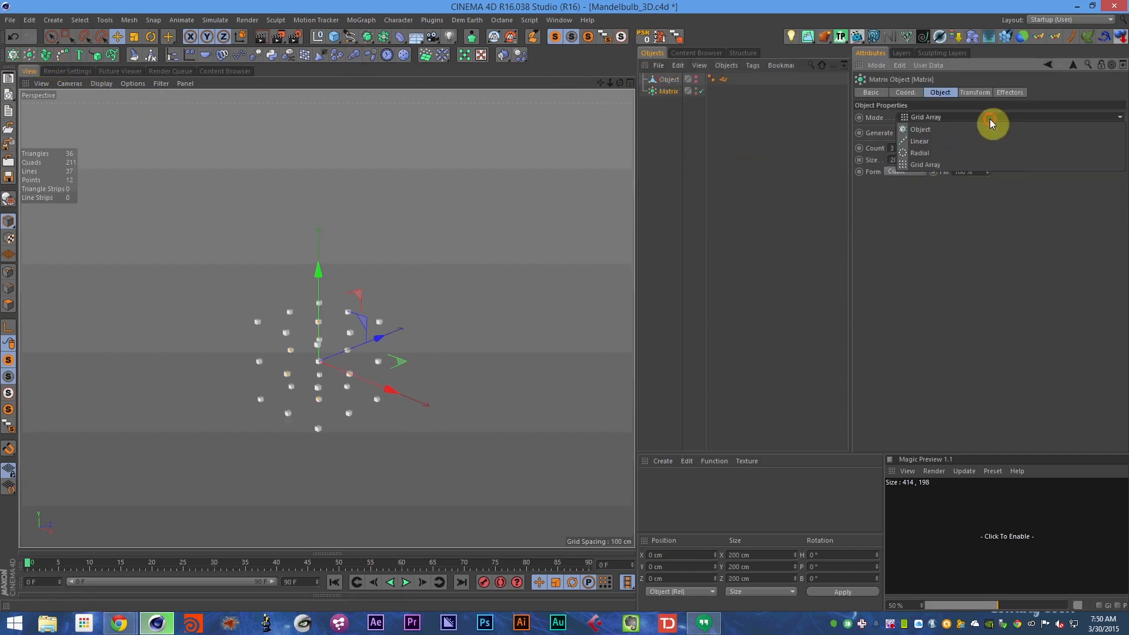
{"action": "left_click", "coordinate": [926, 128]}
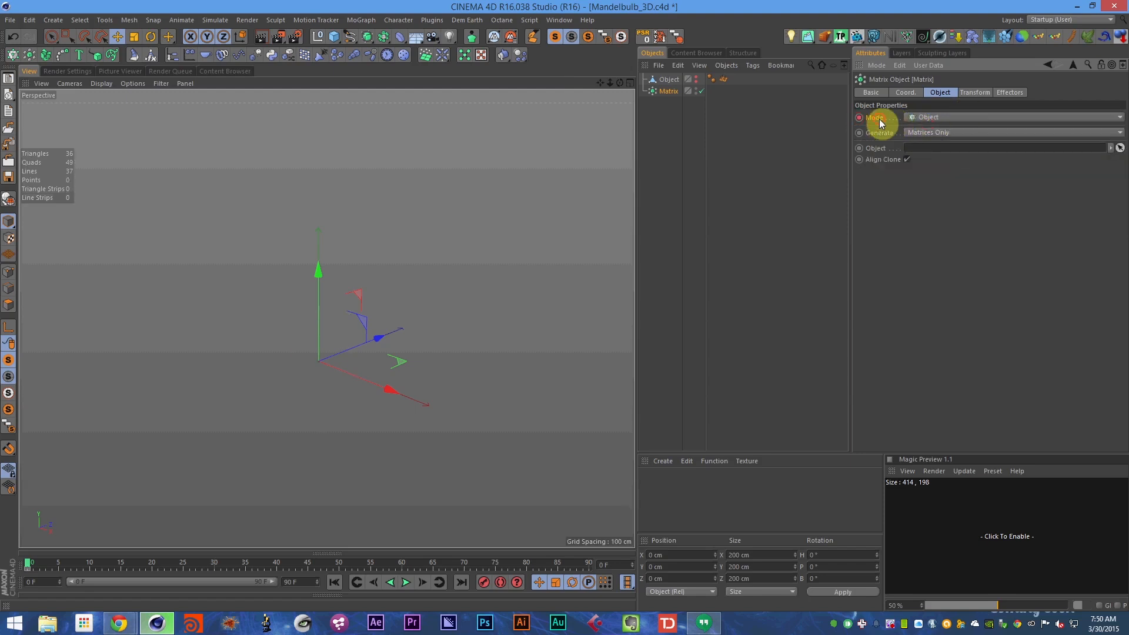
{"action": "left_click", "coordinate": [914, 136]}
{"action": "left_click", "coordinate": [919, 156]}
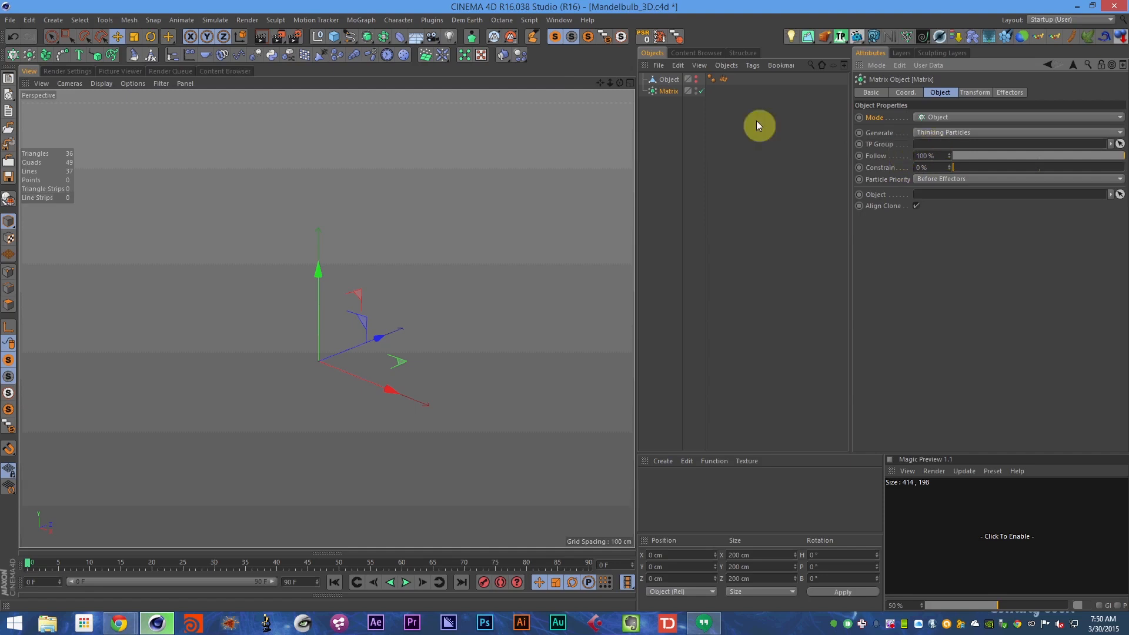
- Add a particle group named Mandelbulb under All in the Thinking Particles settings
{"action": "left_click", "coordinate": [484, 57]}
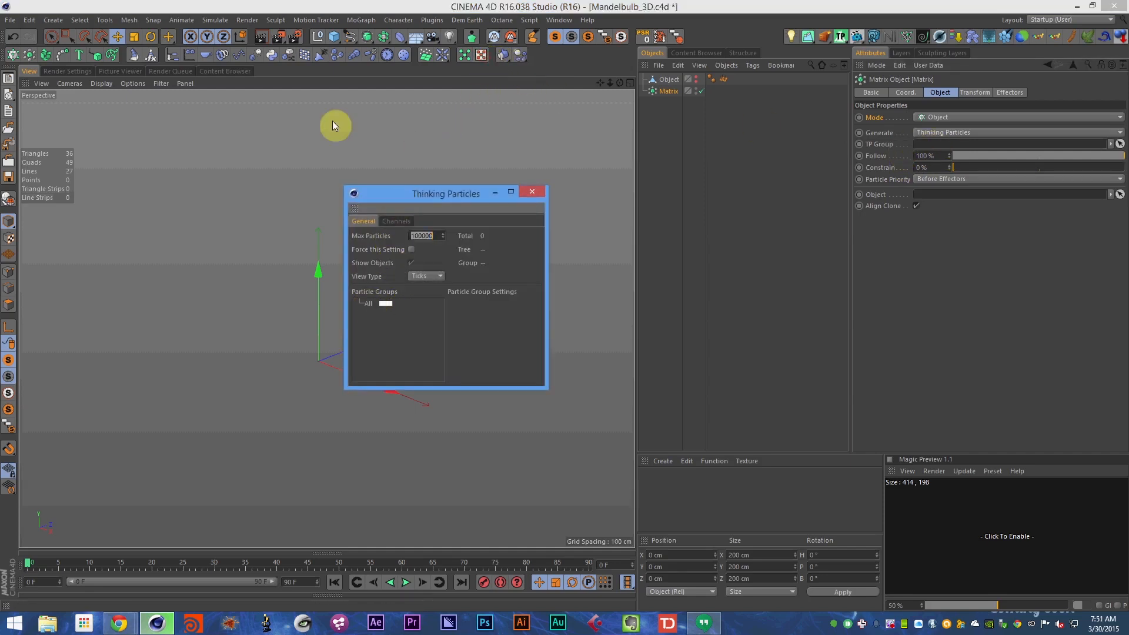
{"action": "left_click", "coordinate": [217, 20]}
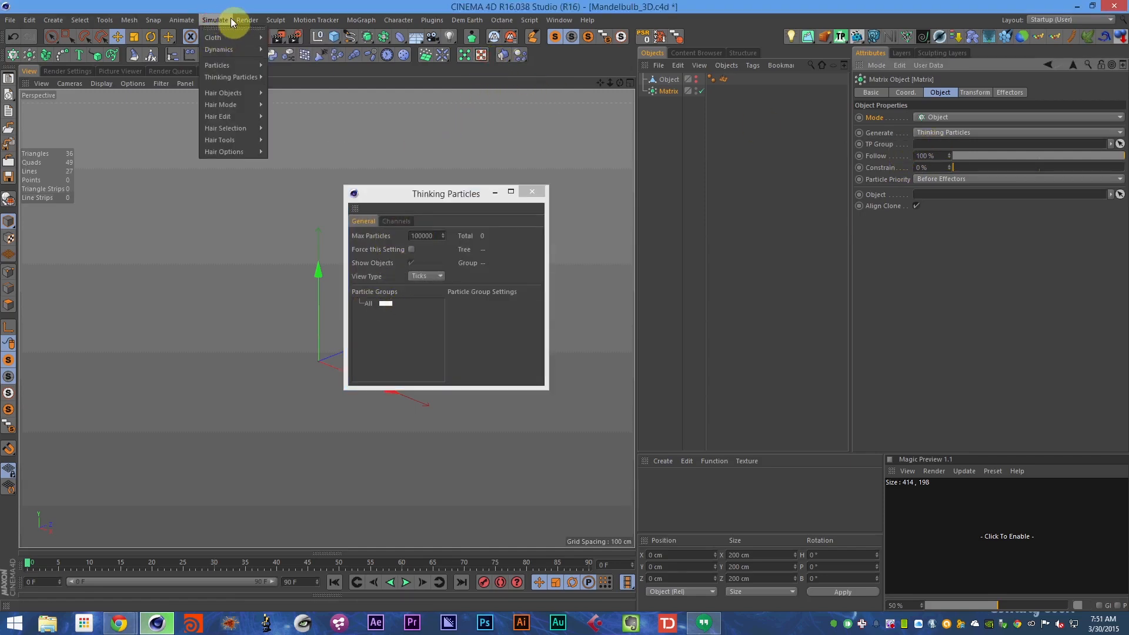
{"action": "mouse_move", "coordinate": [232, 77]}
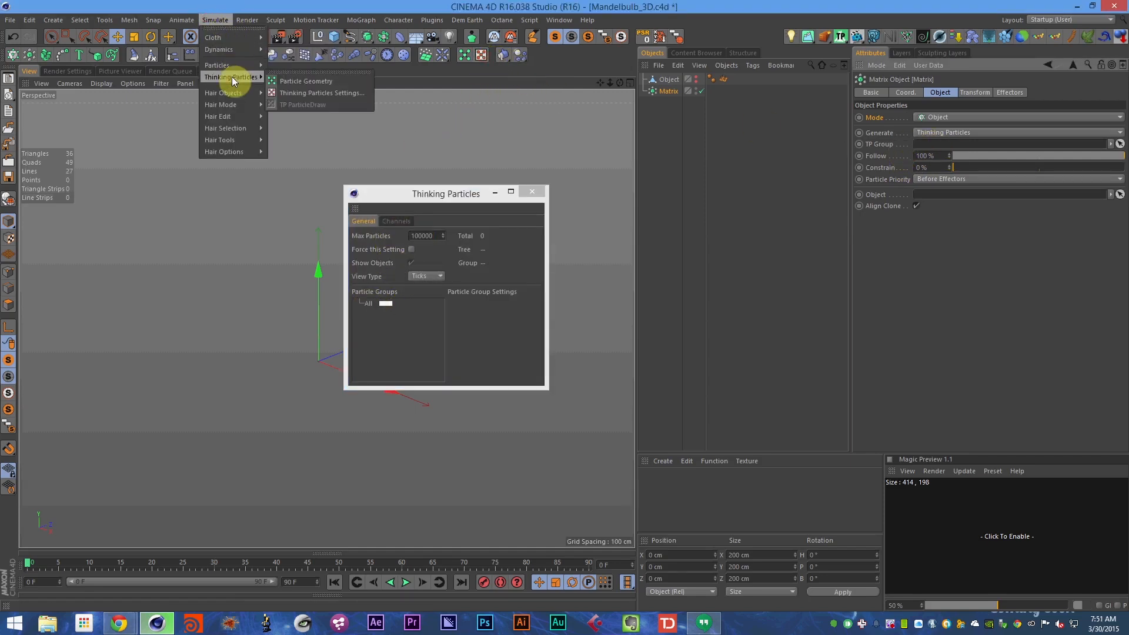
{"action": "left_click", "coordinate": [432, 308]}
{"action": "right_click", "coordinate": [362, 306]}
{"action": "left_click", "coordinate": [370, 310]}
{"action": "double_click", "coordinate": [382, 314]}
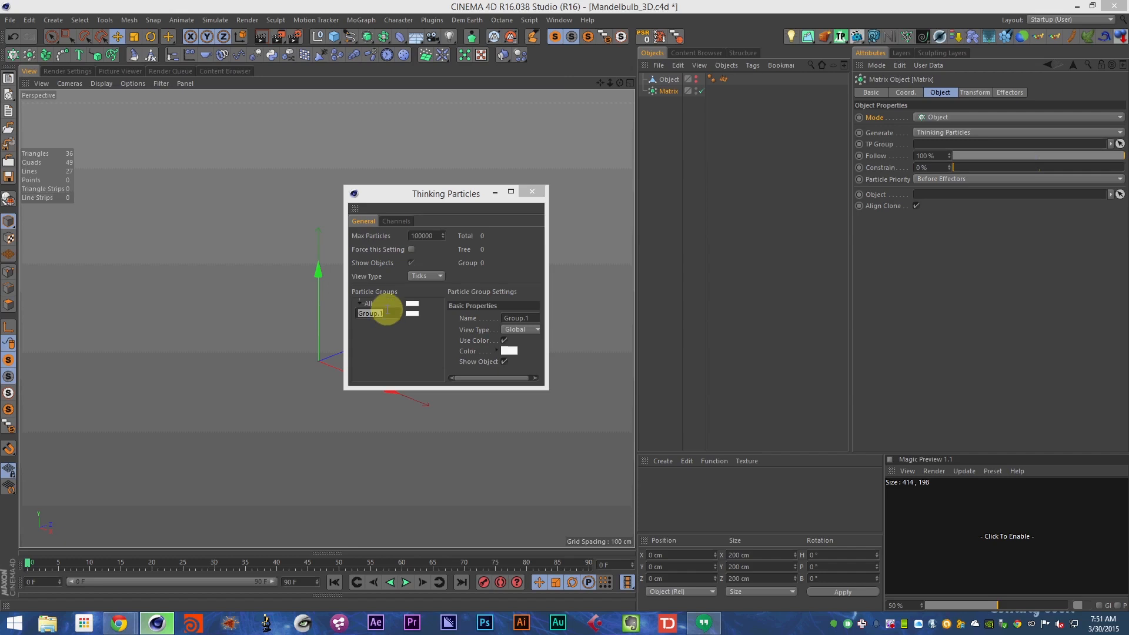
{"action": "type", "text": "Mandelbulb"}
{"action": "left_click", "coordinate": [386, 313]}
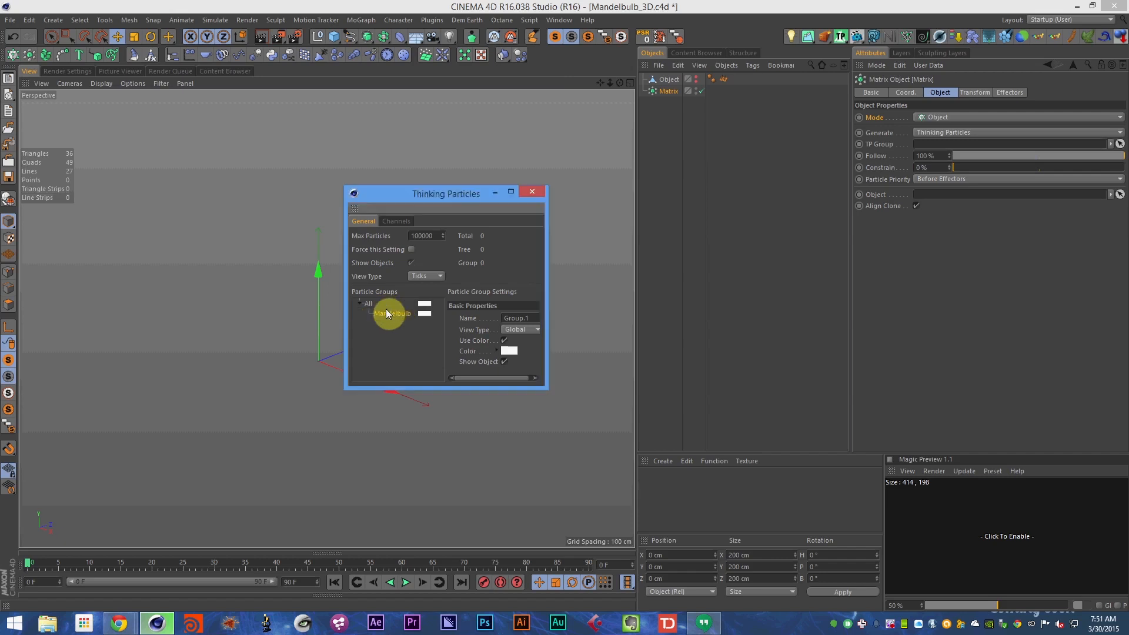
- Change the Mandelbulb particle group's color to a saturated blue with a hue of 223°
{"action": "double_click", "coordinate": [425, 314]}
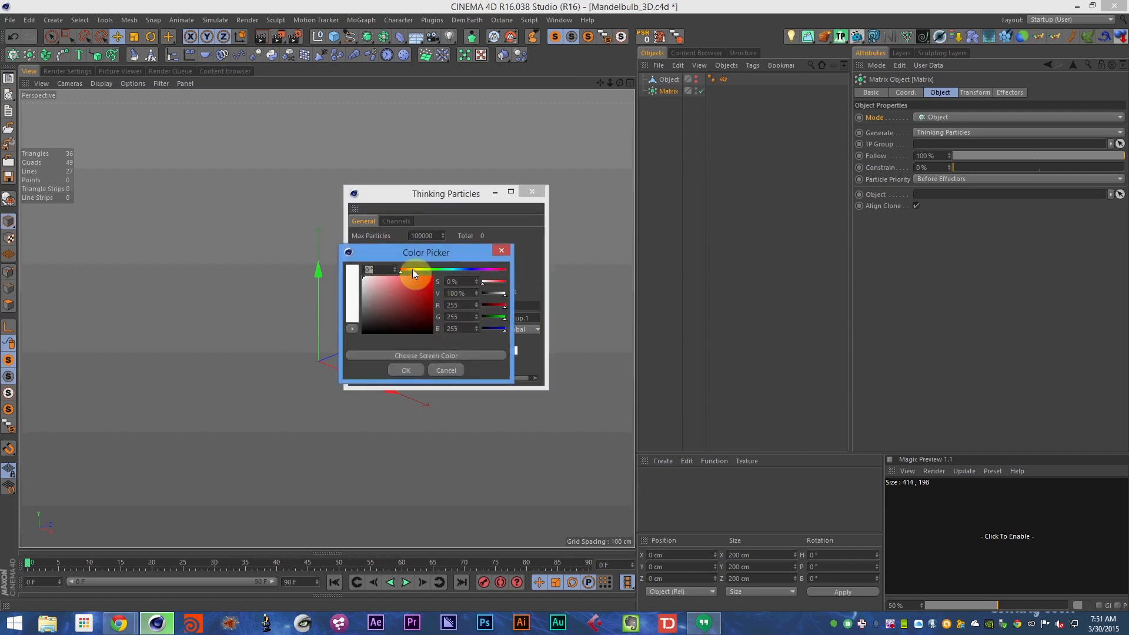
{"action": "left_click_drag", "start_coordinate": [414, 271], "coordinate": [447, 279]}
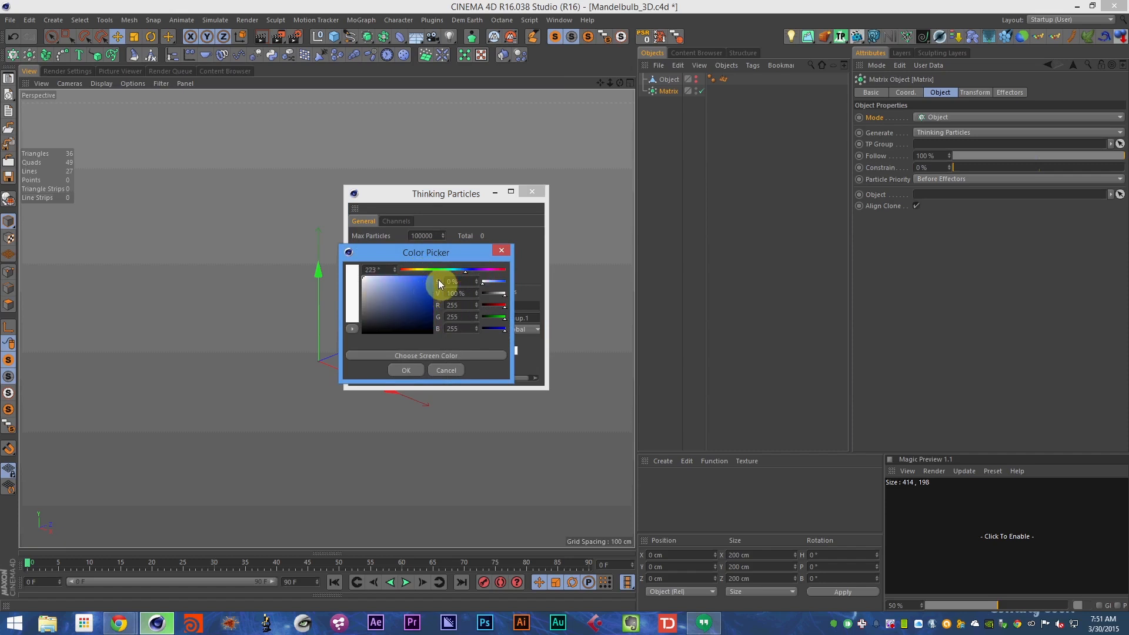
{"action": "left_click", "coordinate": [417, 280]}
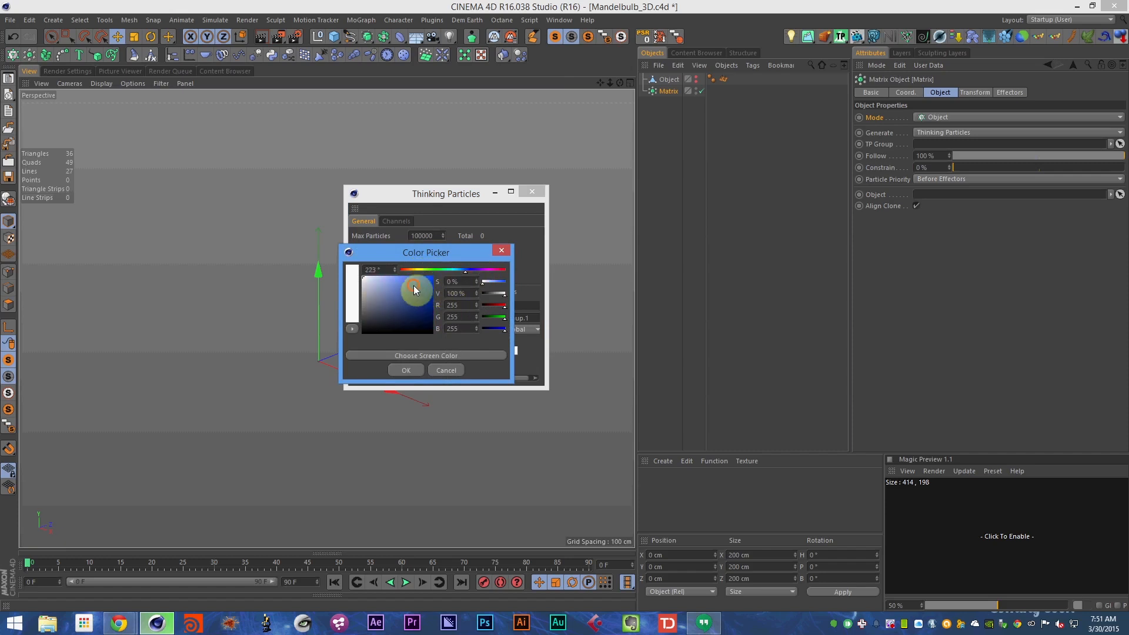
{"action": "left_click", "coordinate": [412, 370]}
- Assign the Mandelbulb group as the Matrix's TP Group and set its particle priority to After Effectors
{"action": "left_click_drag", "start_coordinate": [405, 315], "coordinate": [938, 152]}
{"action": "left_click", "coordinate": [936, 179]}
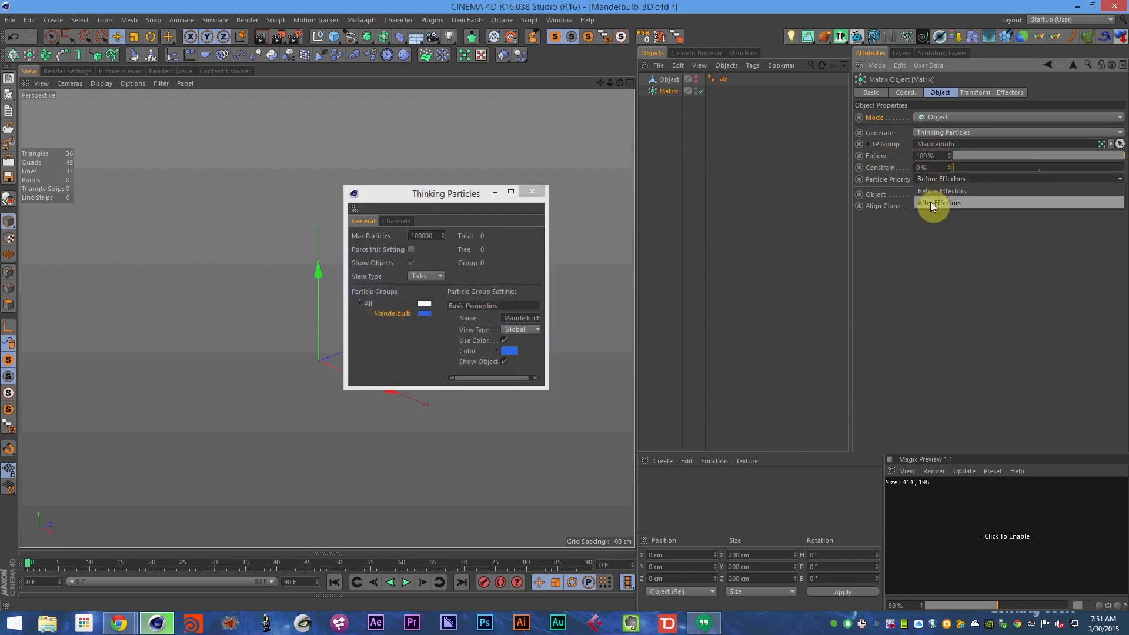
{"action": "left_click", "coordinate": [931, 202]}
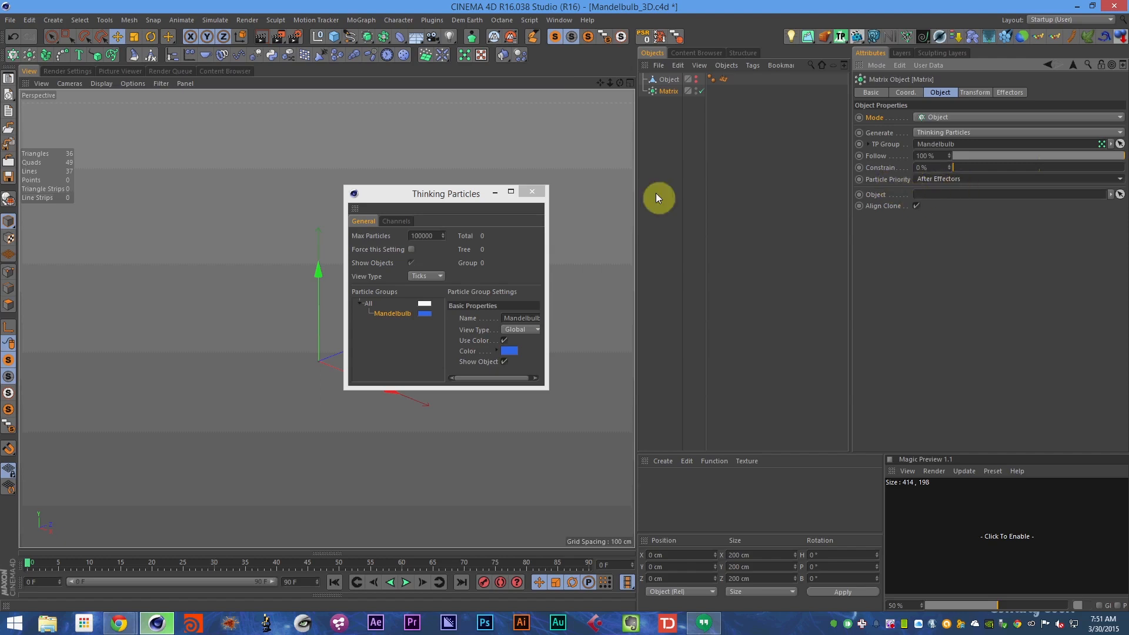
{"action": "left_click", "coordinate": [532, 191]}
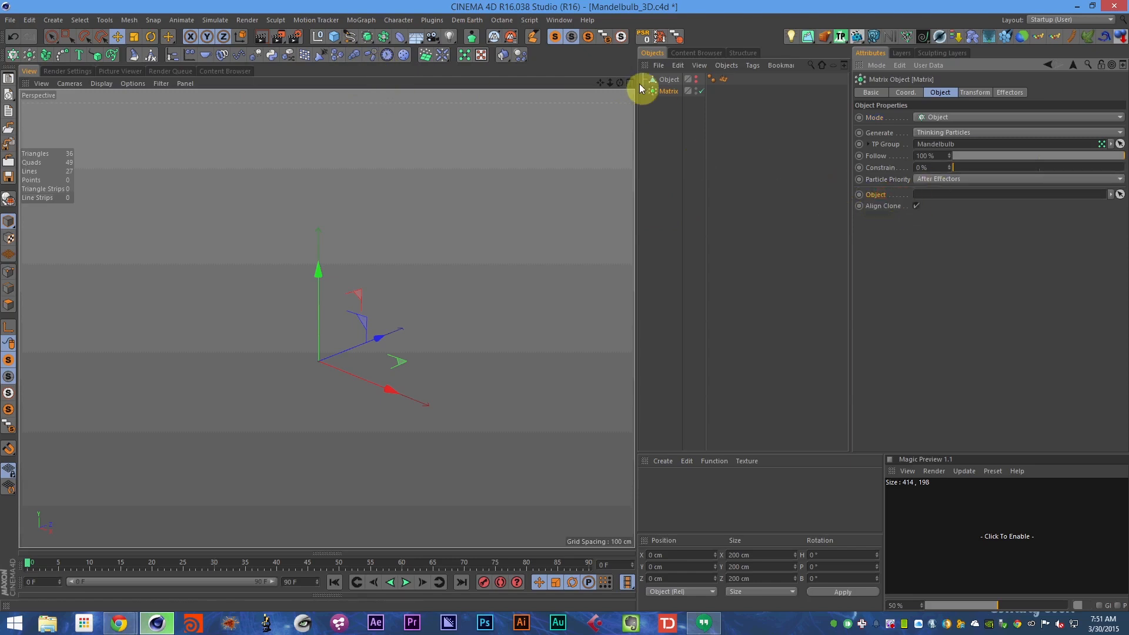
- Use the imported mesh as the Matrix's source object and hide the Matrix cubes in the viewport
{"action": "left_click_drag", "start_coordinate": [661, 80], "coordinate": [936, 201]}
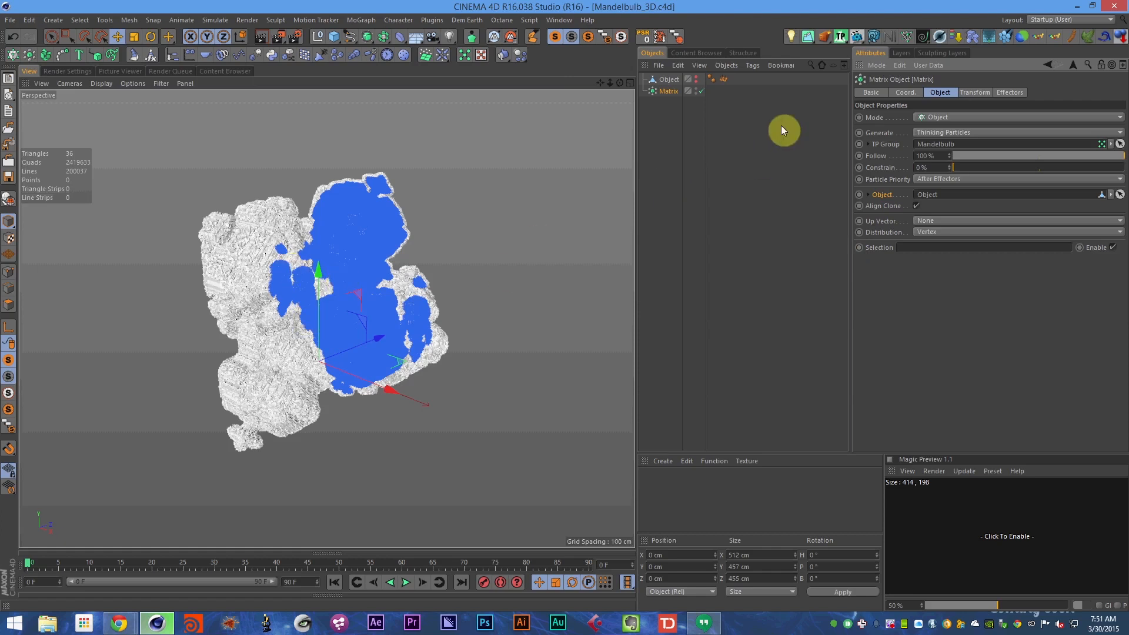
{"action": "left_click", "coordinate": [697, 93]}
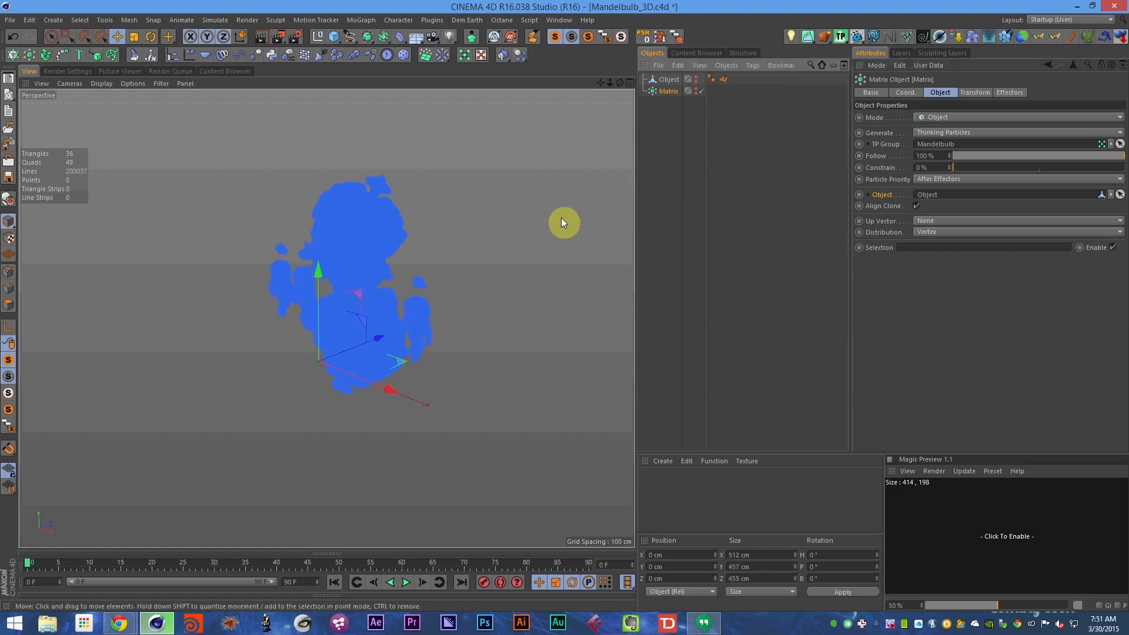
{"action": "left_click_drag", "start_coordinate": [396, 286], "coordinate": [515, 89], "text": "alt"}
- Raise the Thinking Particles maximum particle count to 10000000 and close the settings
{"action": "left_click", "coordinate": [482, 55]}
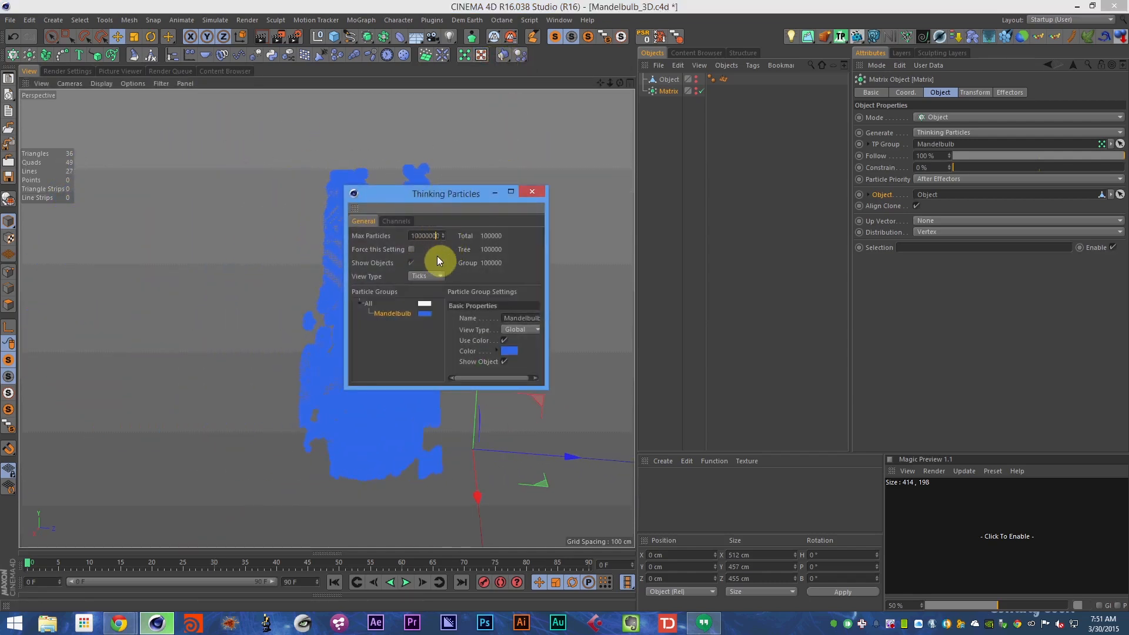
{"action": "type", "text": "00"}
{"action": "left_click", "coordinate": [440, 269]}
{"action": "left_click", "coordinate": [433, 236]}
{"action": "left_click", "coordinate": [532, 192]}
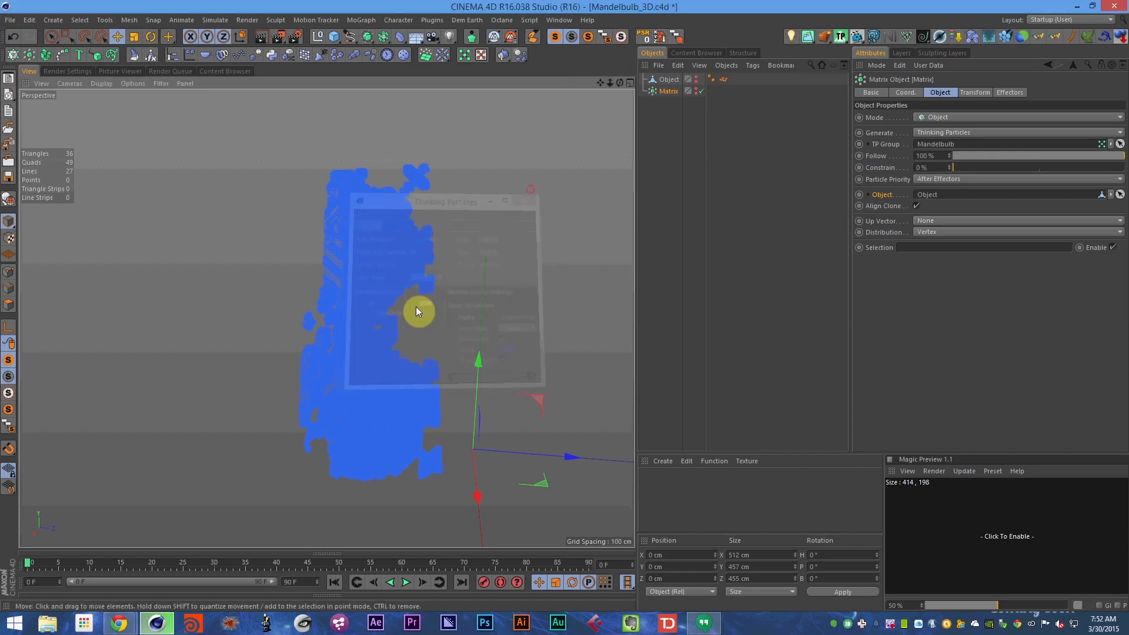
- Shorten the project timeline to end at frame 10
{"action": "left_click_drag", "start_coordinate": [304, 580], "coordinate": [274, 594]}
{"action": "type", "text": "10"}
{"action": "key", "text": "Return"}
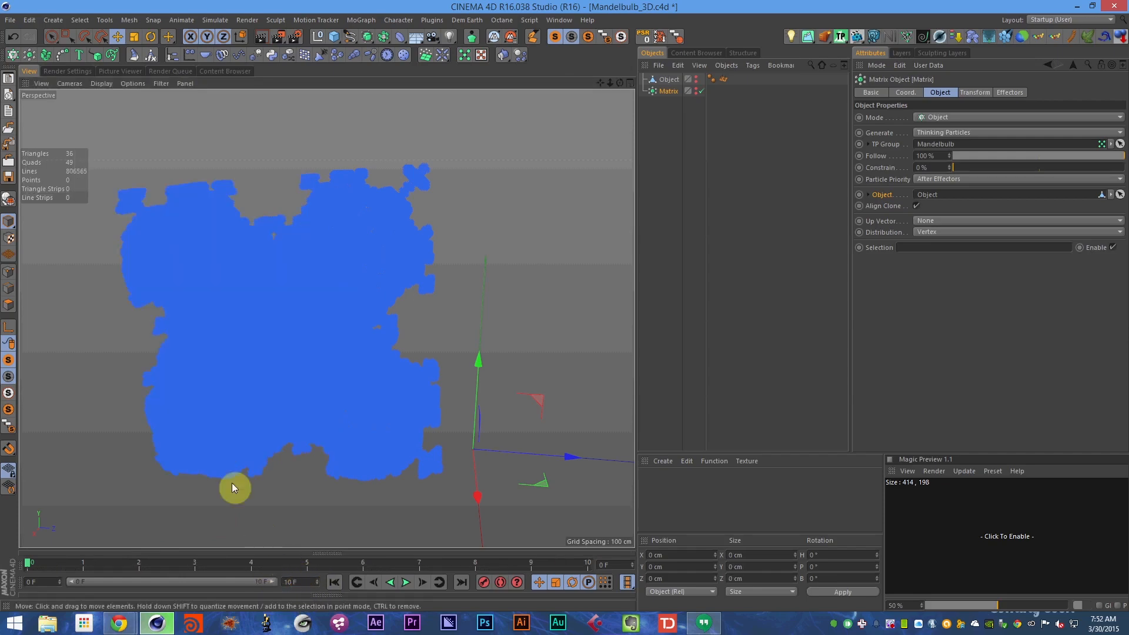
- Inspect the particle cloud from another angle, play the animation briefly and return to frame 0
{"action": "left_click_drag", "start_coordinate": [194, 345], "coordinate": [347, 303], "text": "alt"}
{"action": "middle_click_drag", "start_coordinate": [352, 292], "coordinate": [336, 315], "text": "alt"}
{"action": "key", "text": "F8"}
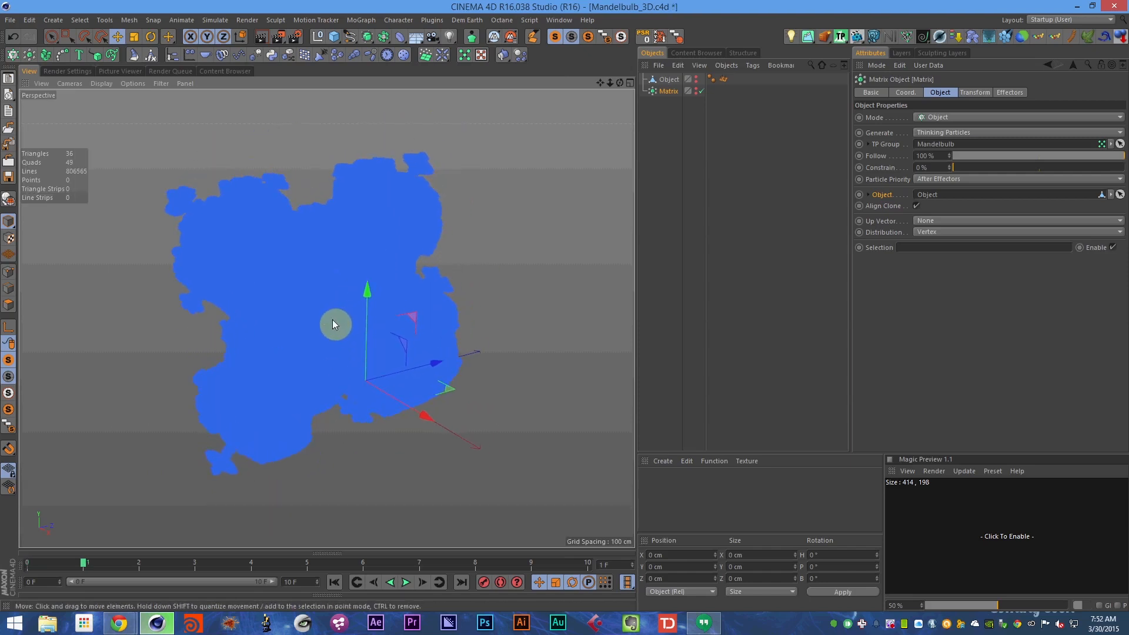
{"action": "key", "text": "f"}
- Disable the Matrix, advance the timeline several frames and return to frame 0 to clear the particles
{"action": "left_click", "coordinate": [701, 91]}
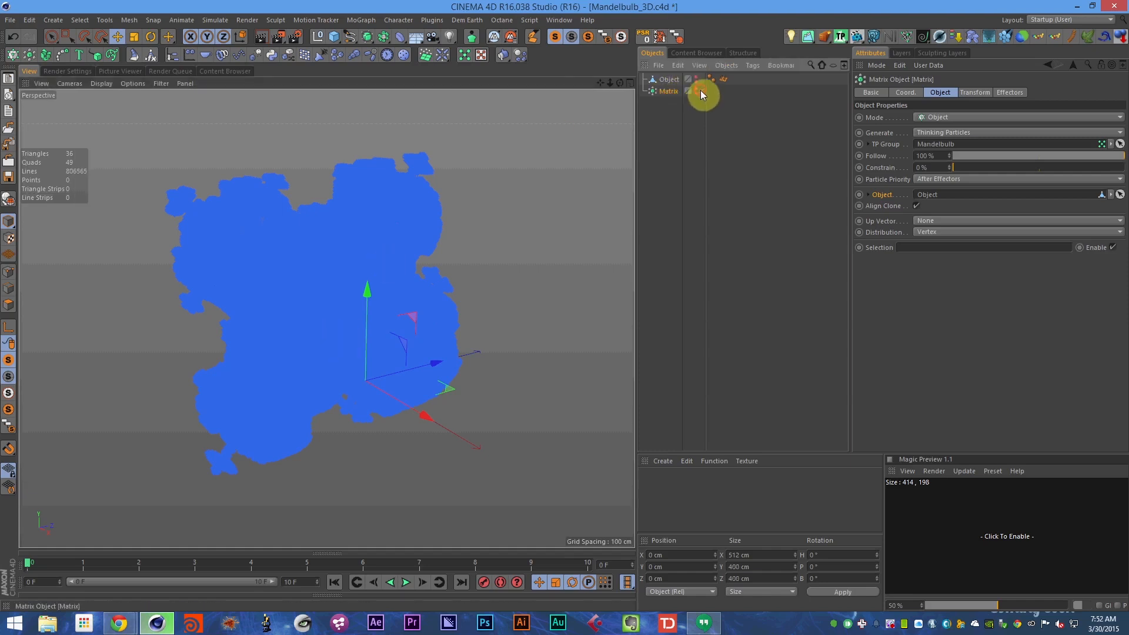
{"action": "key", "text": "g"}
{"action": "key", "text": "g"}
{"action": "key", "text": "g"}
{"action": "key", "text": "g"}
{"action": "key", "text": "g"}
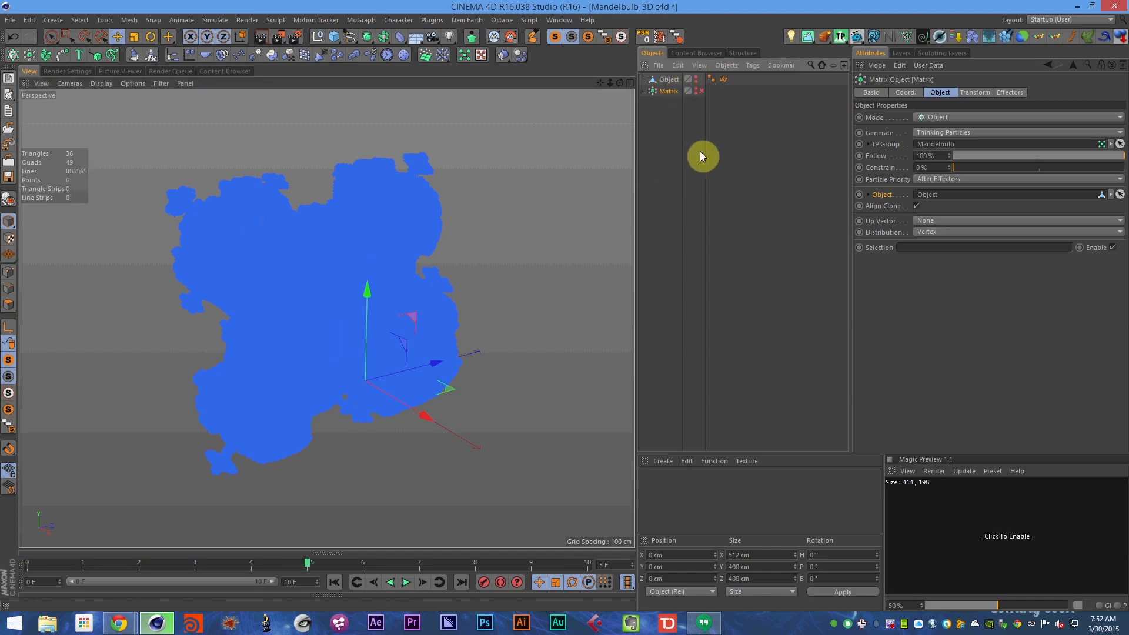
{"action": "key", "text": "g"}
{"action": "key", "text": "shift+f"}
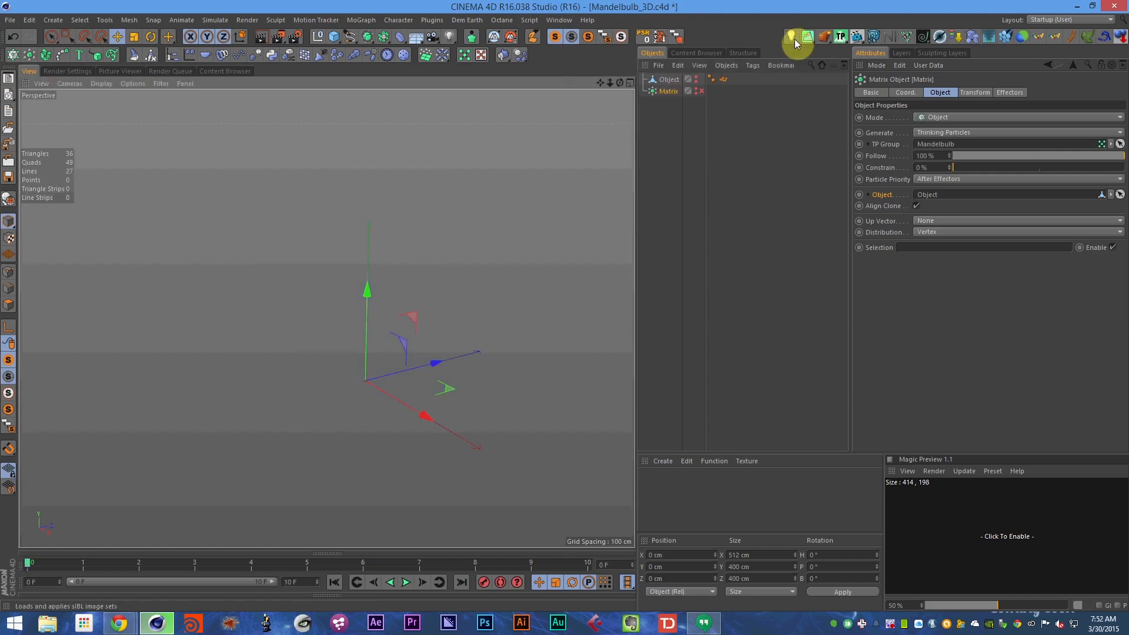
- Save the project with the Matrix enabled and advance a frame to regenerate the particles
{"action": "key", "text": "ctrl+s"}
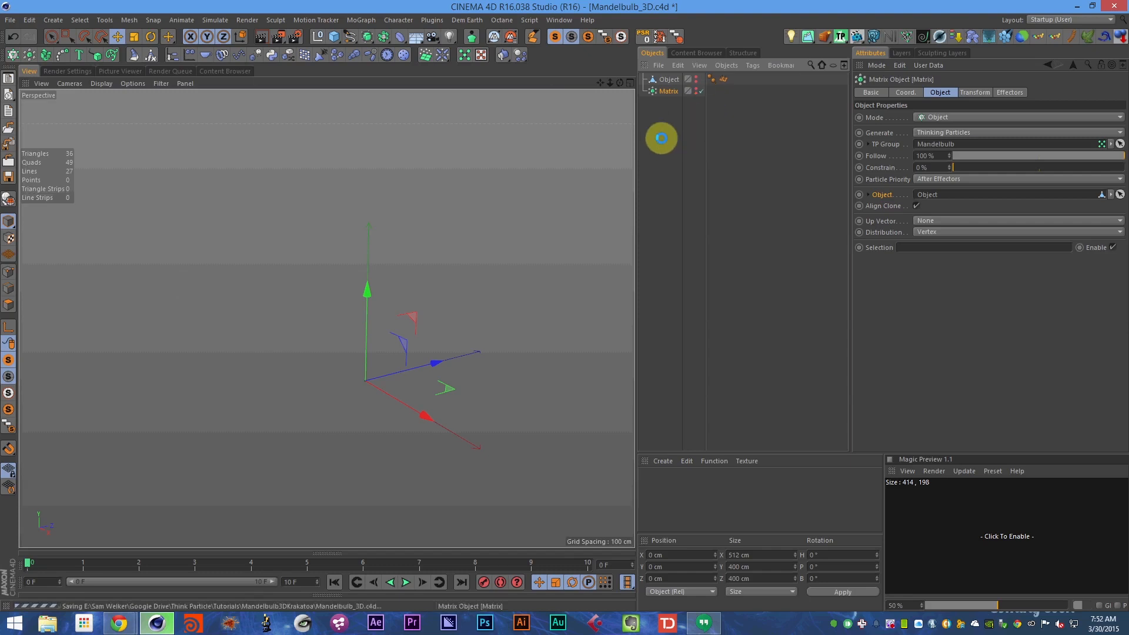
{"action": "key", "text": "g"}
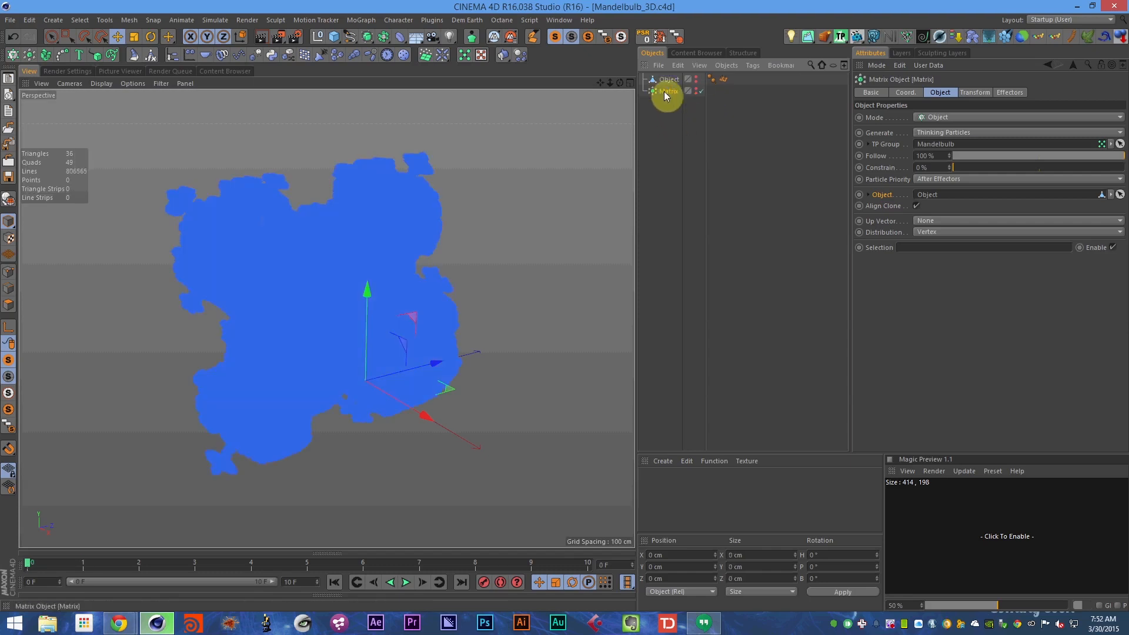
- Set the renderer to Krakatoa in the render settings
{"action": "left_click", "coordinate": [298, 40]}
{"action": "left_click", "coordinate": [112, 96]}
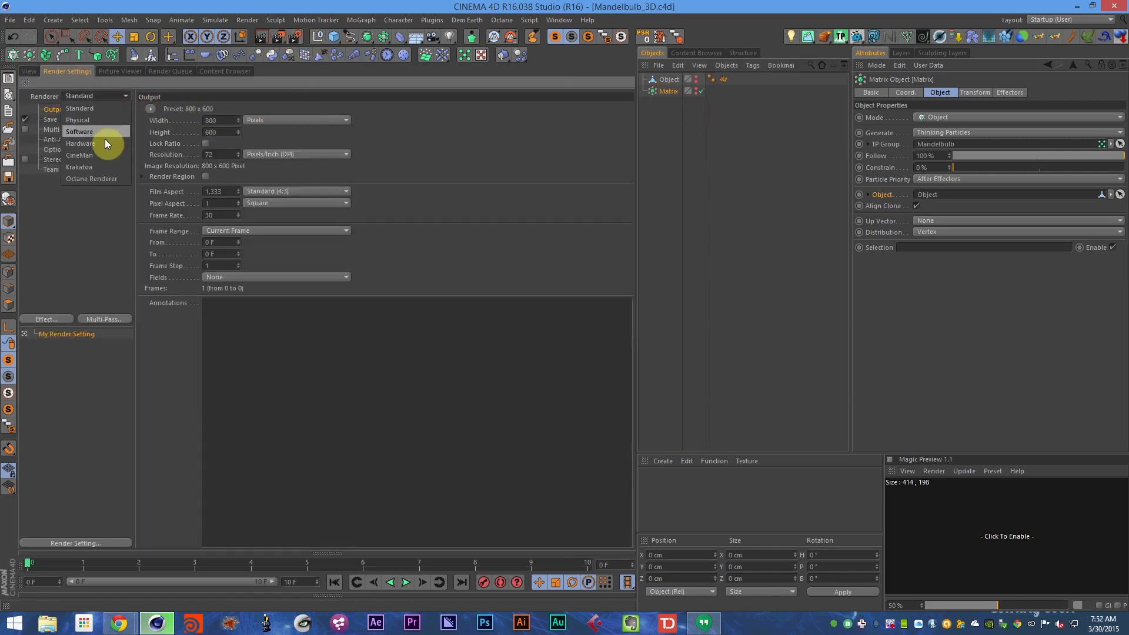
{"action": "left_click", "coordinate": [82, 167]}
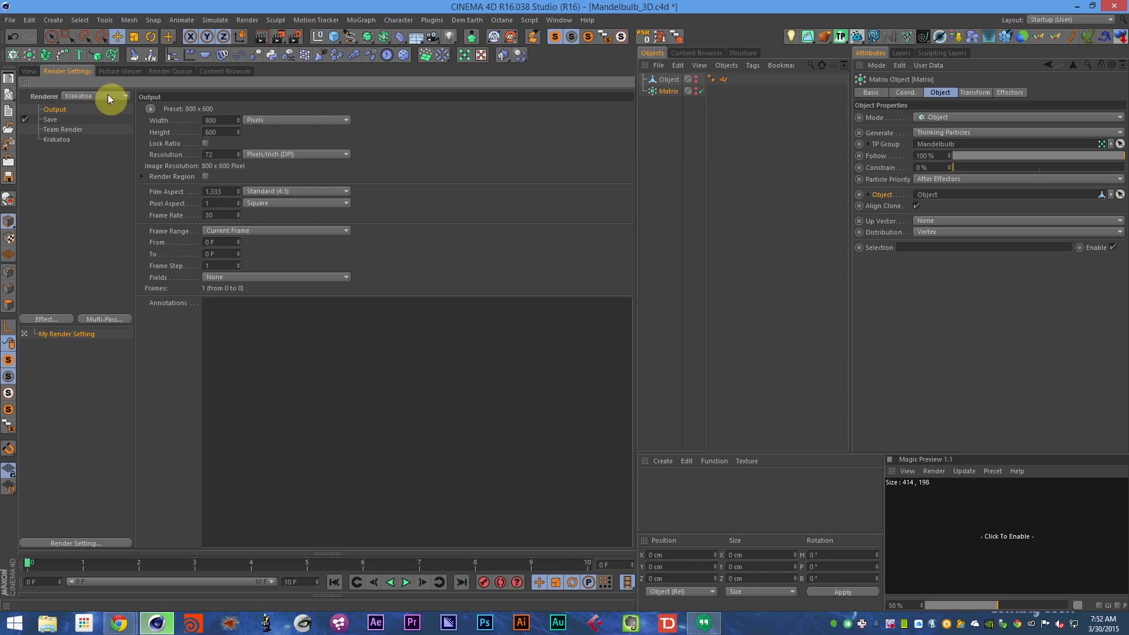
- Switch to Chrome, open thinkboxsoftware.com in a new browser tab and go to the Krakatoa C4D product page
{"action": "mouse_move", "coordinate": [124, 622]}
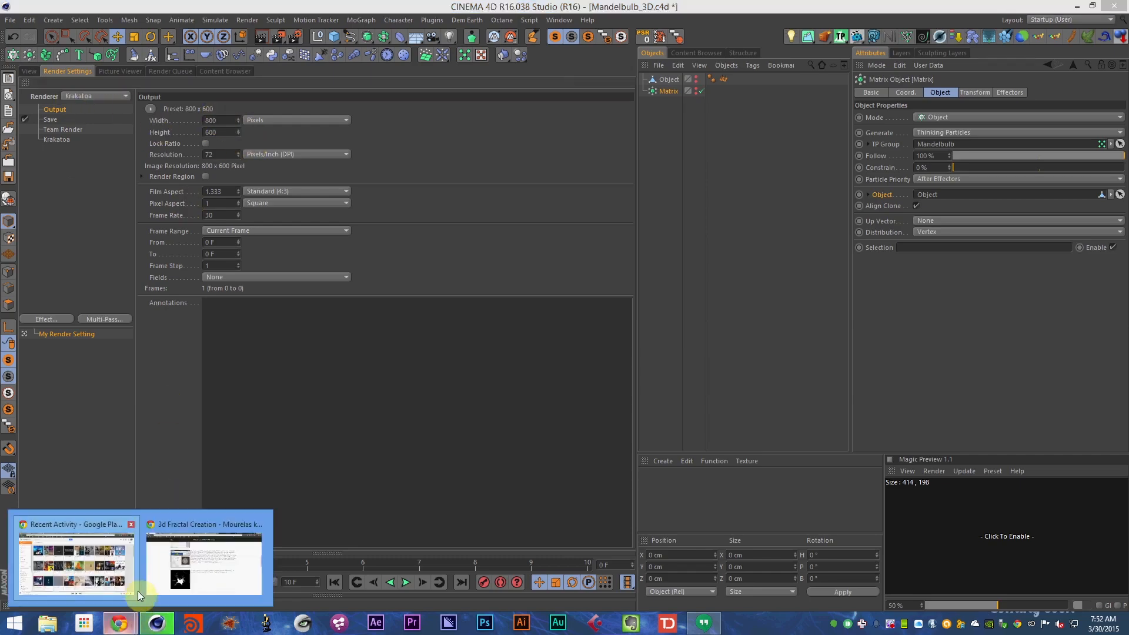
{"action": "left_click", "coordinate": [187, 567]}
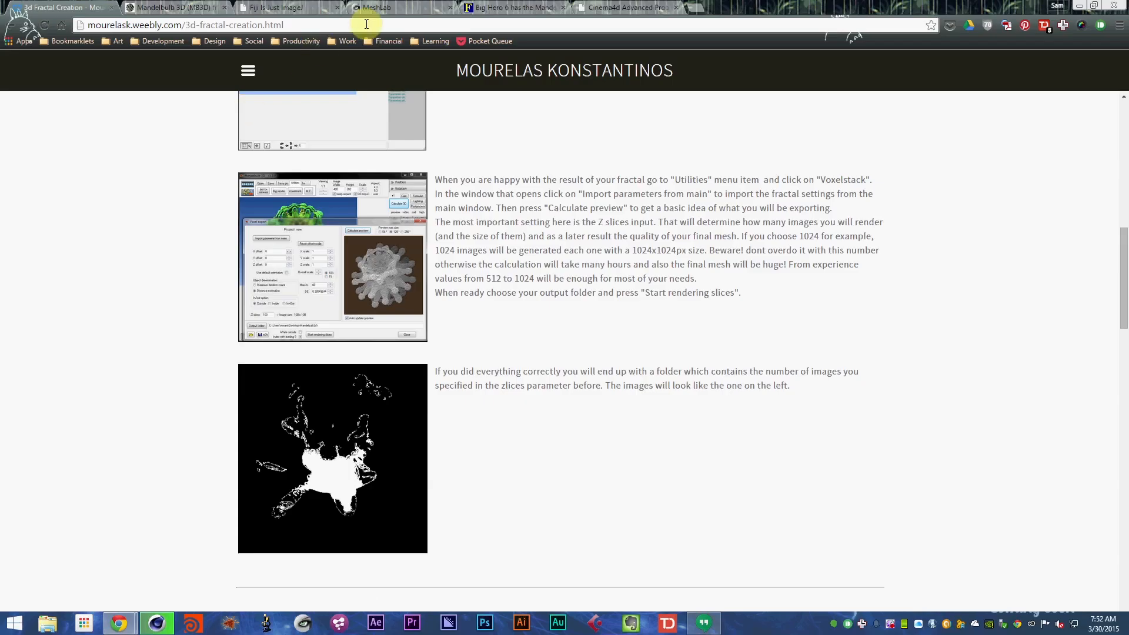
{"action": "key", "text": "ctrl+t"}
{"action": "type", "text": "thinkboxsoftware.com"}
{"action": "key", "text": "Return"}
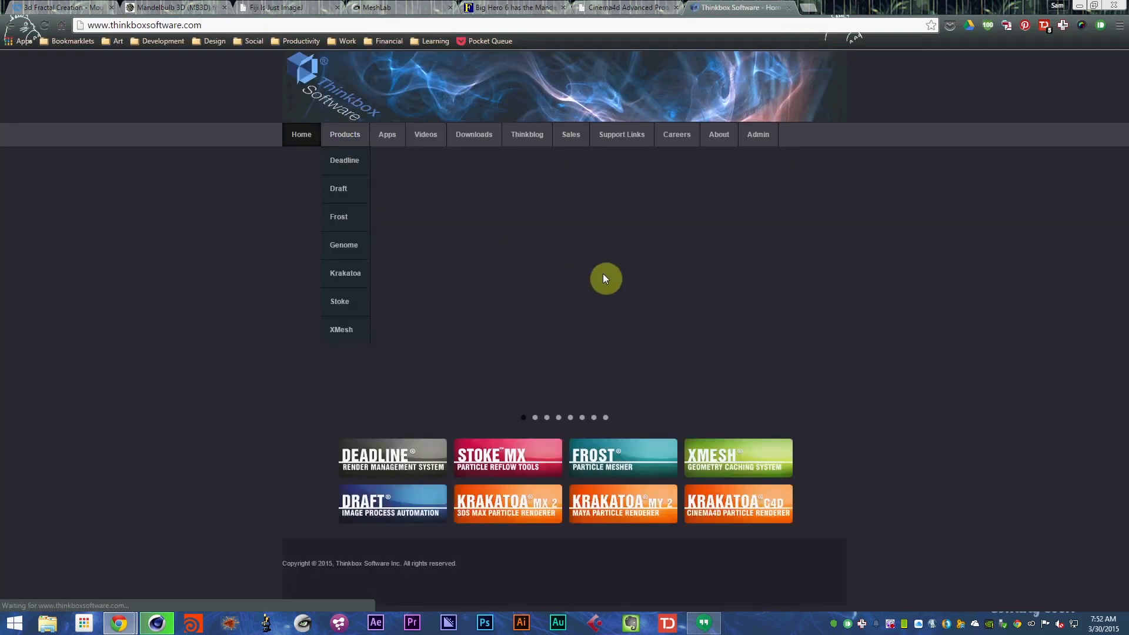
{"action": "left_click", "coordinate": [736, 511]}
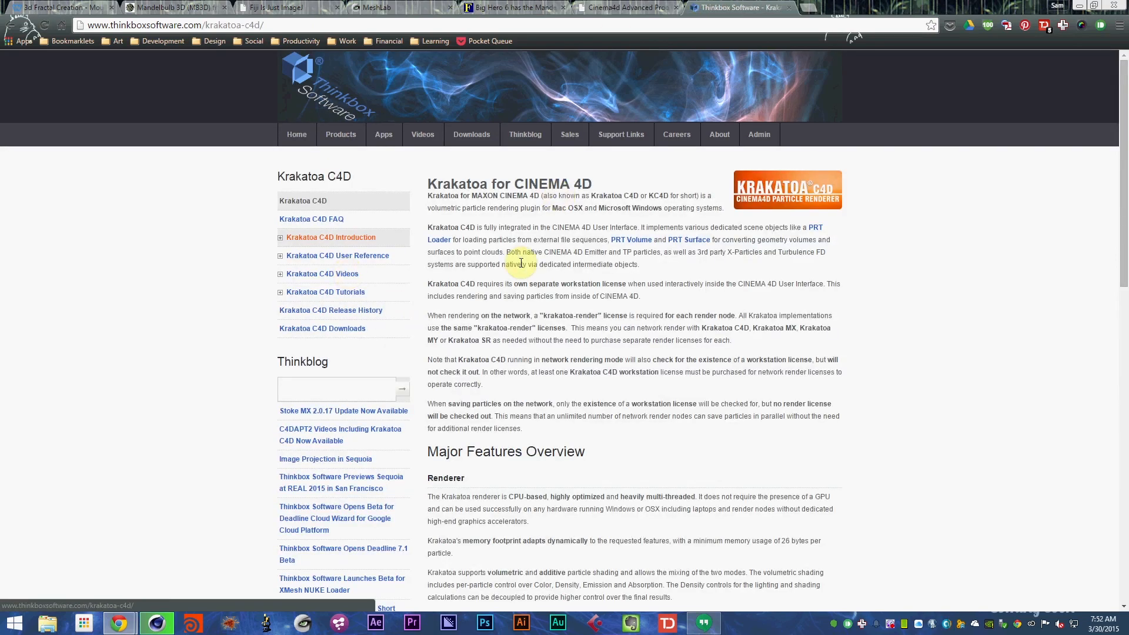
- Skim the Krakatoa for CINEMA 4D introduction and features overview, then switch back to Cinema 4D
{"action": "scroll", "coordinate": [490, 285], "scroll_direction": "down", "scroll_amount": 1}
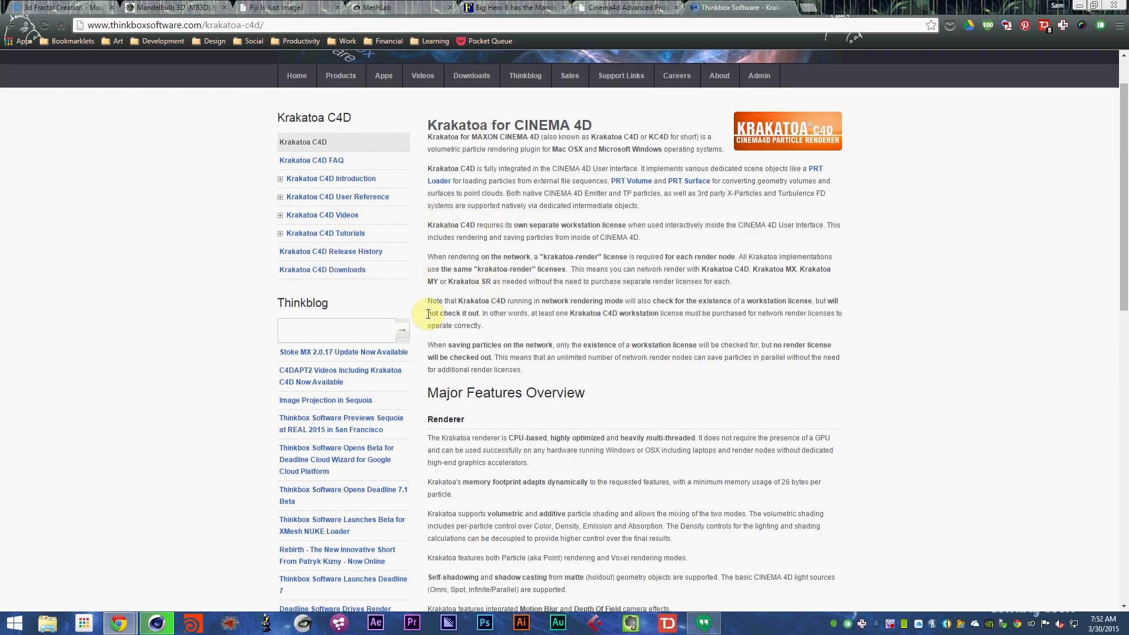
{"action": "scroll", "coordinate": [514, 381], "scroll_direction": "down", "scroll_amount": 4}
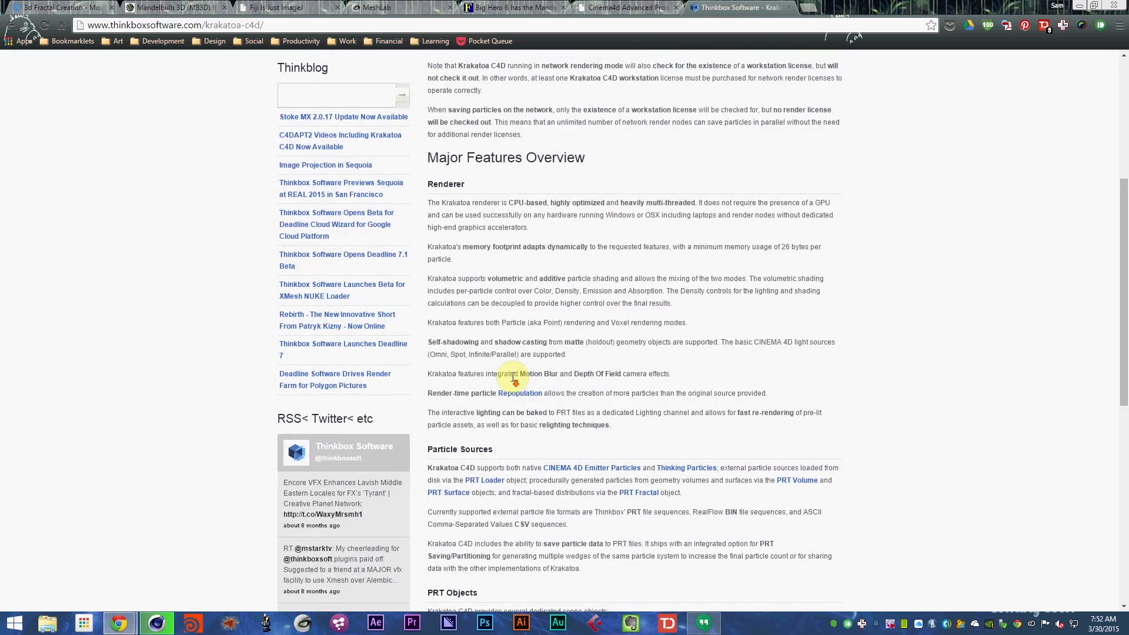
{"action": "scroll", "coordinate": [503, 406], "scroll_direction": "down", "scroll_amount": 1}
{"action": "scroll", "coordinate": [497, 404], "scroll_direction": "up", "scroll_amount": 6}
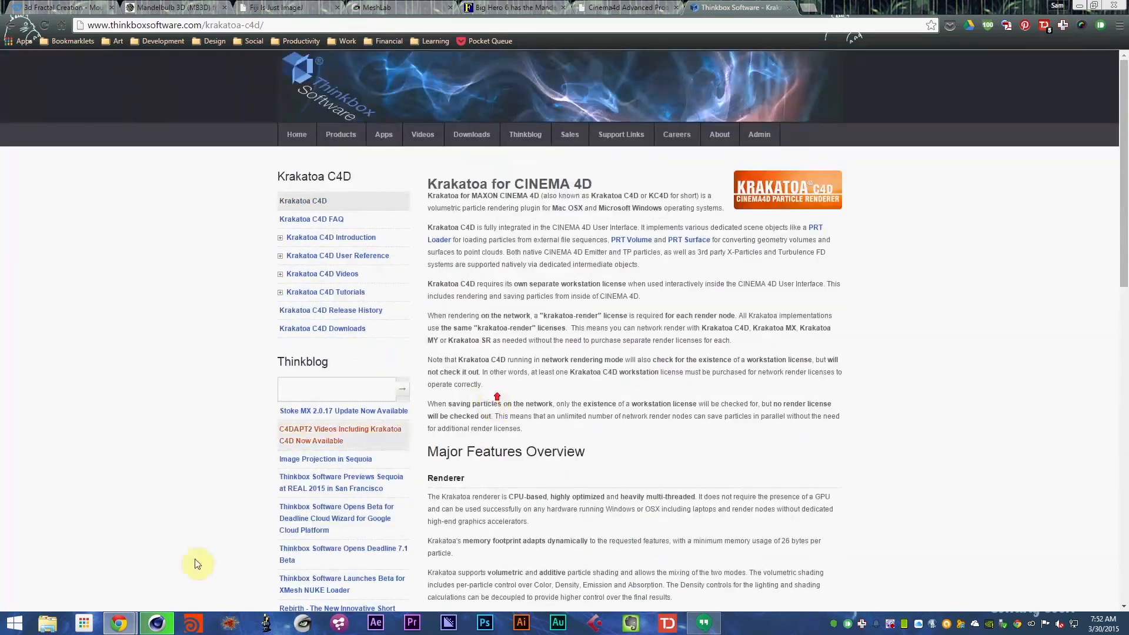
{"action": "left_click", "coordinate": [157, 624]}
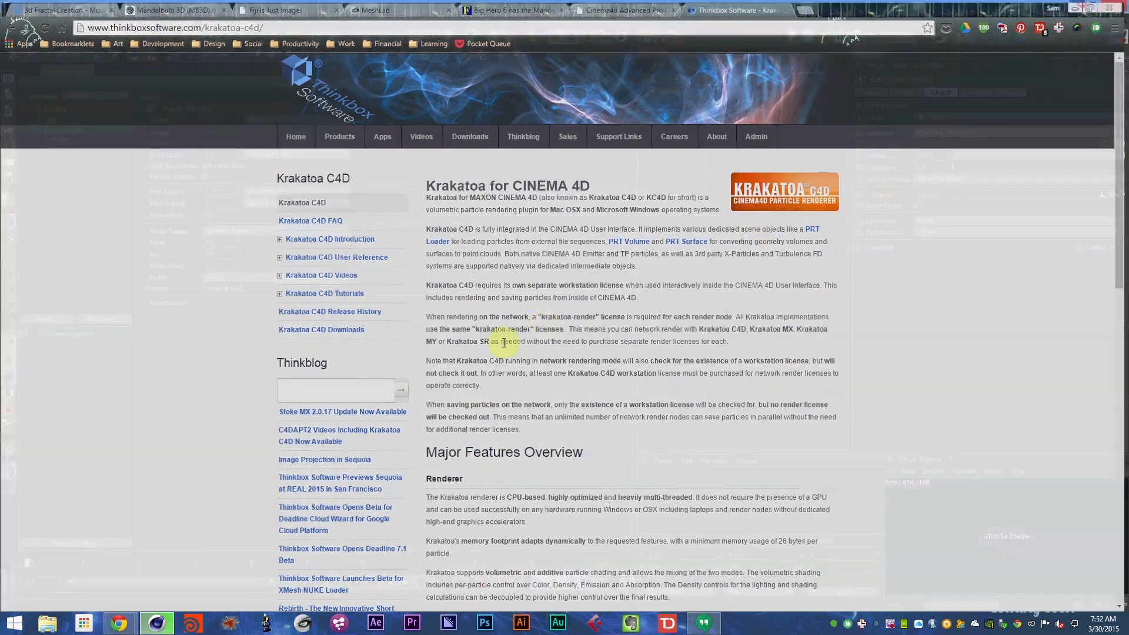
- Set the render output to 1280 x 720 pixels with the ratio locked, and turn off saving of the rendered image
{"action": "double_click", "coordinate": [226, 119]}
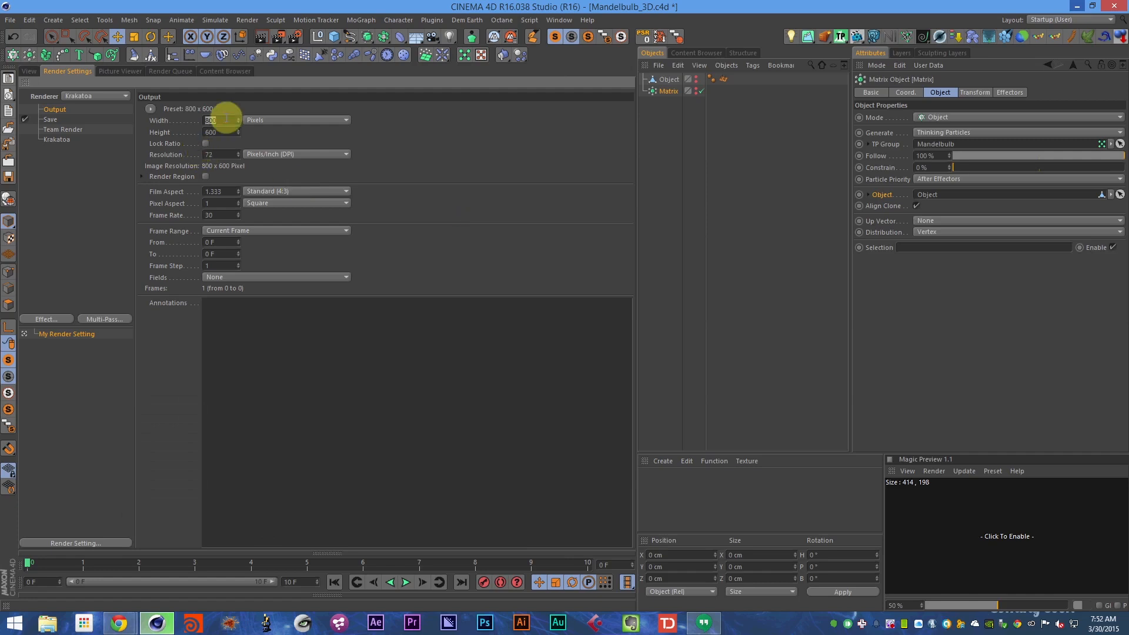
{"action": "type", "text": "1280"}
{"action": "key", "text": "Tab"}
{"action": "type", "text": "7"}
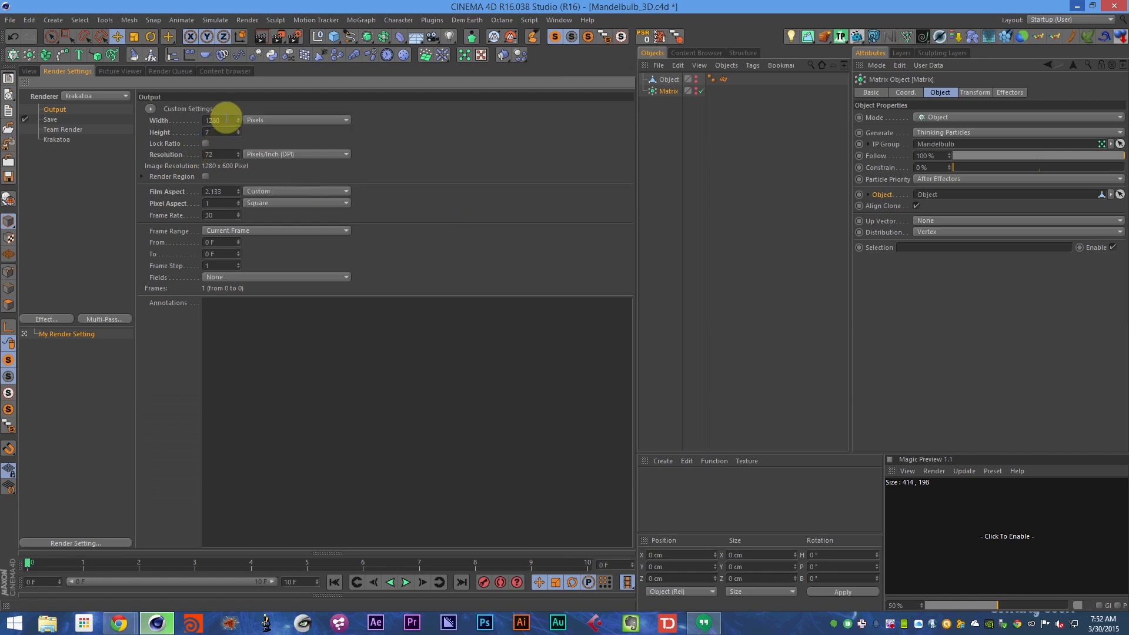
{"action": "left_click", "coordinate": [205, 143]}
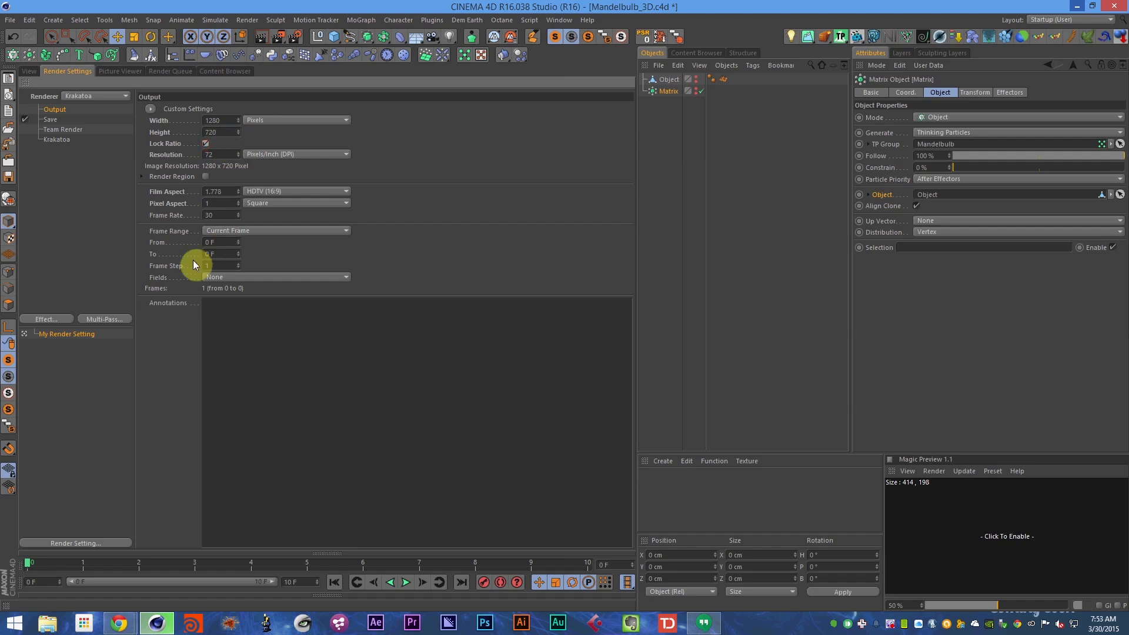
{"action": "left_click", "coordinate": [53, 119]}
{"action": "left_click", "coordinate": [54, 109]}
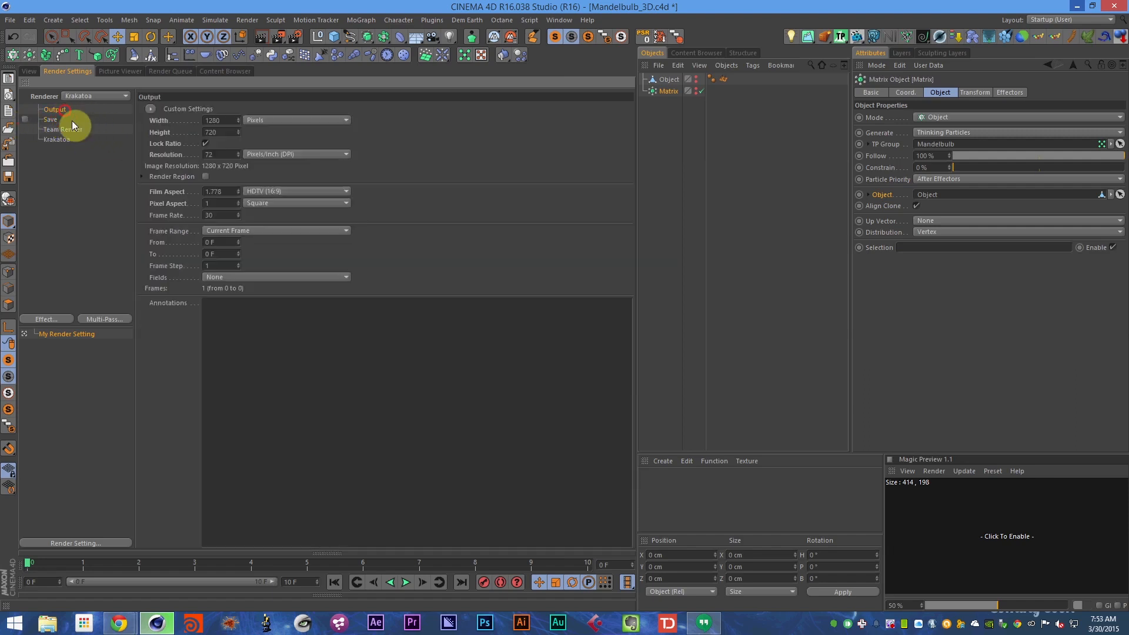
- Enable Use Absorption in the Krakatoa rendering controls and review the renderer's particle-saving output options
{"action": "left_click", "coordinate": [57, 139]}
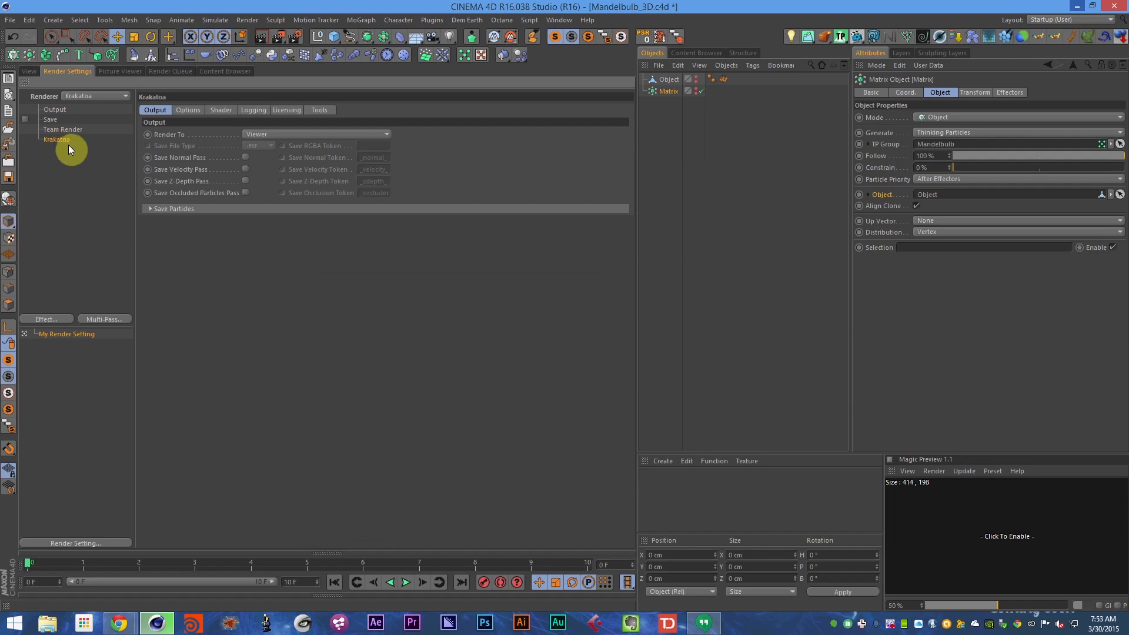
{"action": "left_click", "coordinate": [194, 114]}
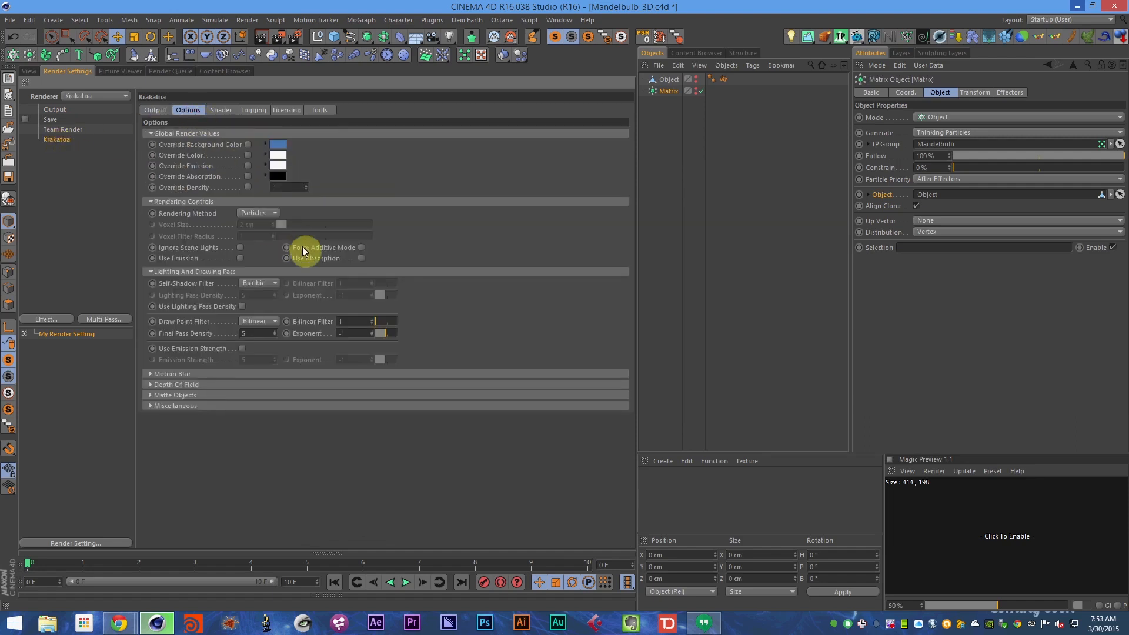
{"action": "left_click", "coordinate": [362, 259]}
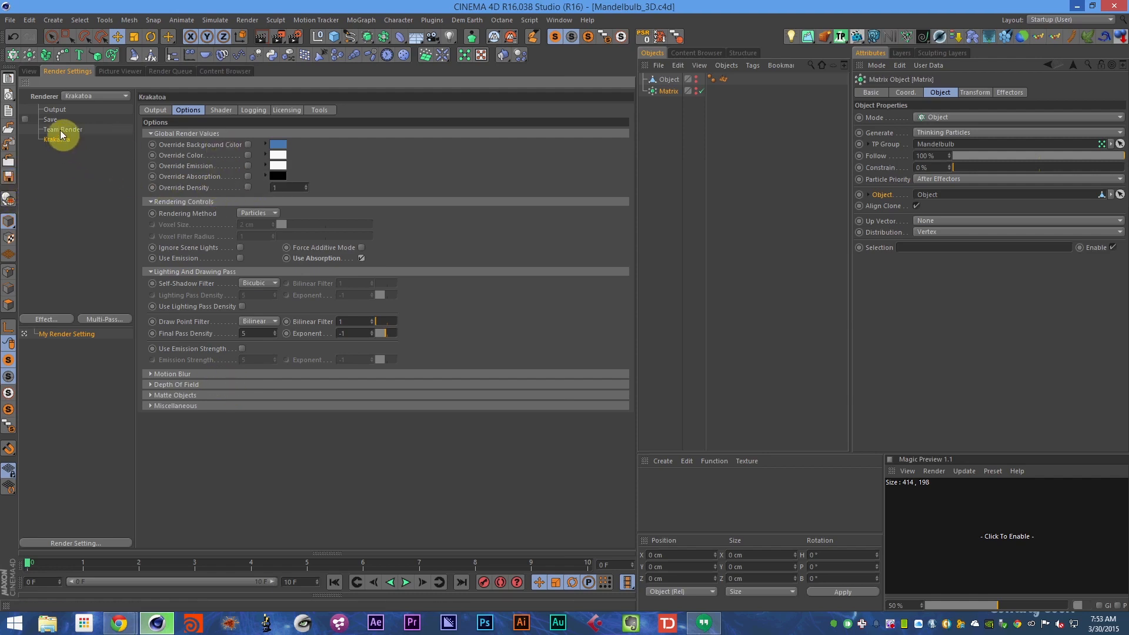
{"action": "left_click", "coordinate": [156, 110]}
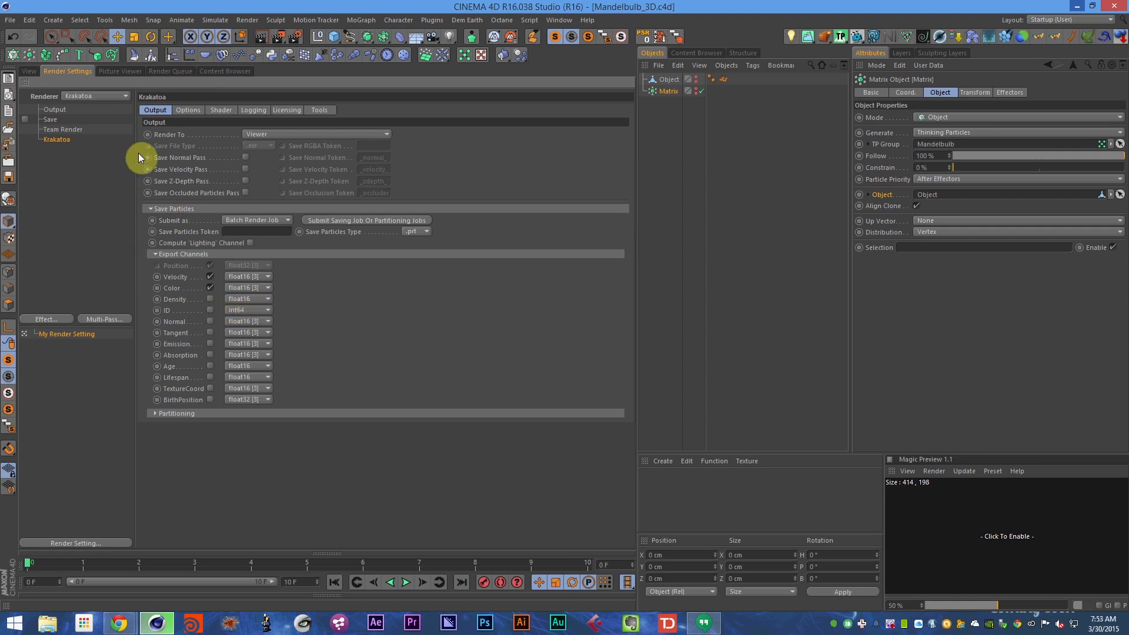
{"action": "left_click", "coordinate": [35, 71]}
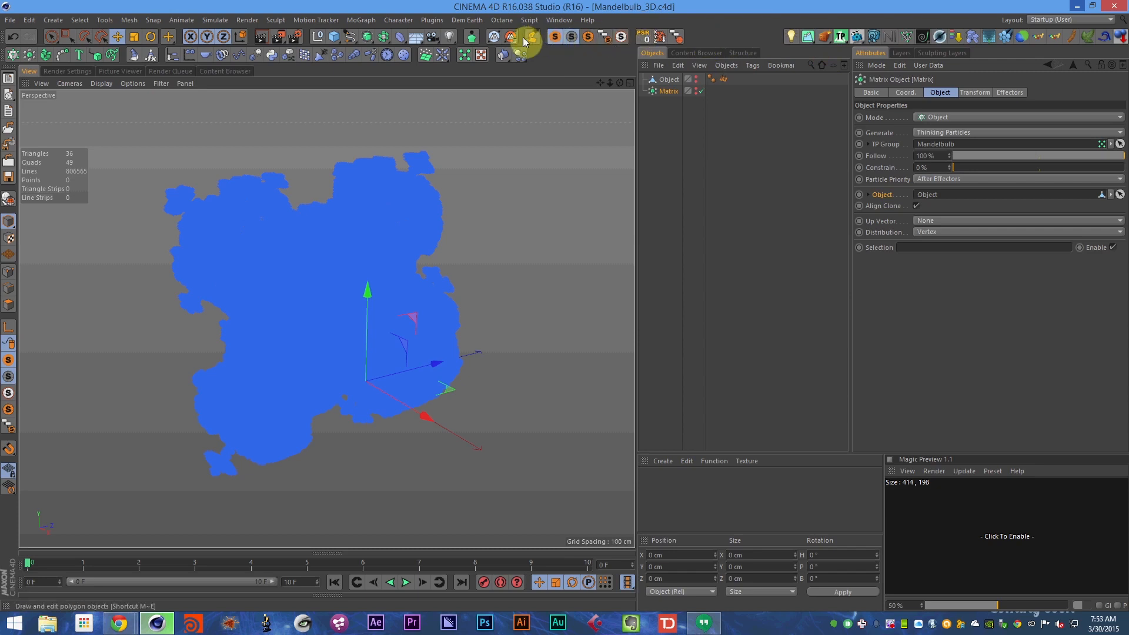
- Add a target spot light and set its shadow to Raytraced (Hard)
{"action": "left_click_drag", "start_coordinate": [456, 46], "coordinate": [479, 75]}
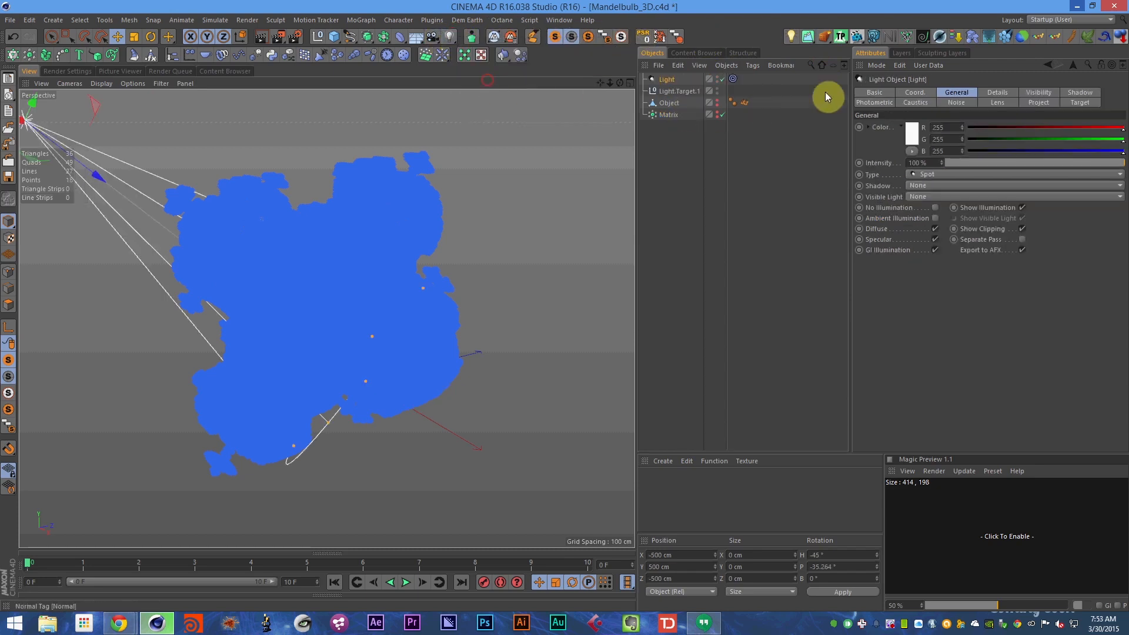
{"action": "left_click", "coordinate": [919, 187]}
{"action": "left_click", "coordinate": [936, 222]}
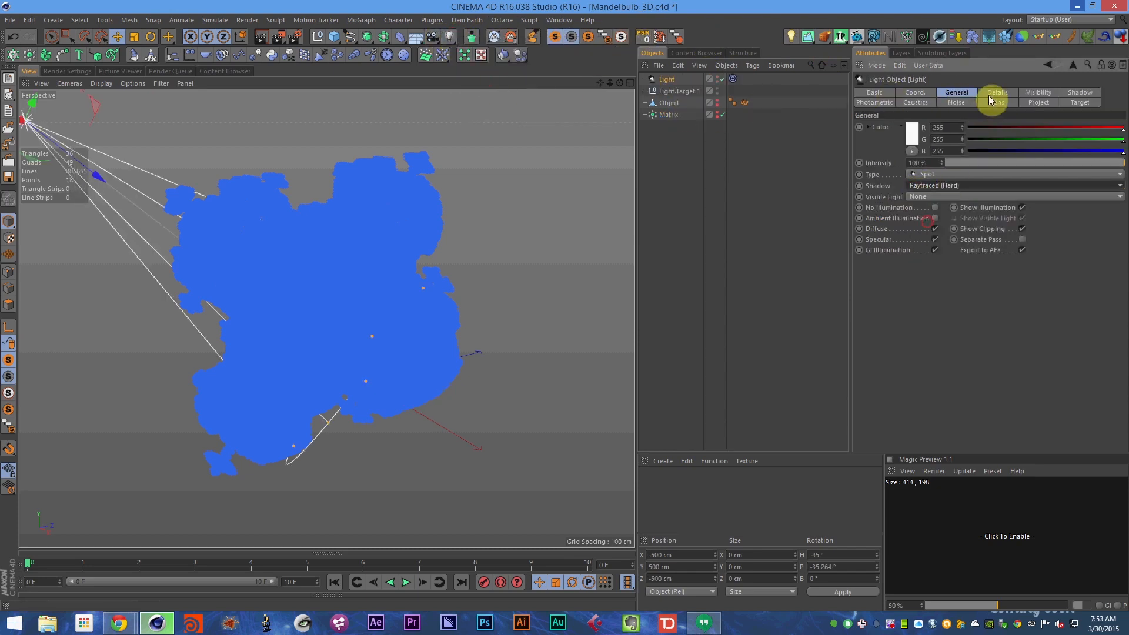
- Set the spot light's outer angle to 120° and save the project
{"action": "left_click", "coordinate": [995, 92]}
{"action": "left_click", "coordinate": [921, 150]}
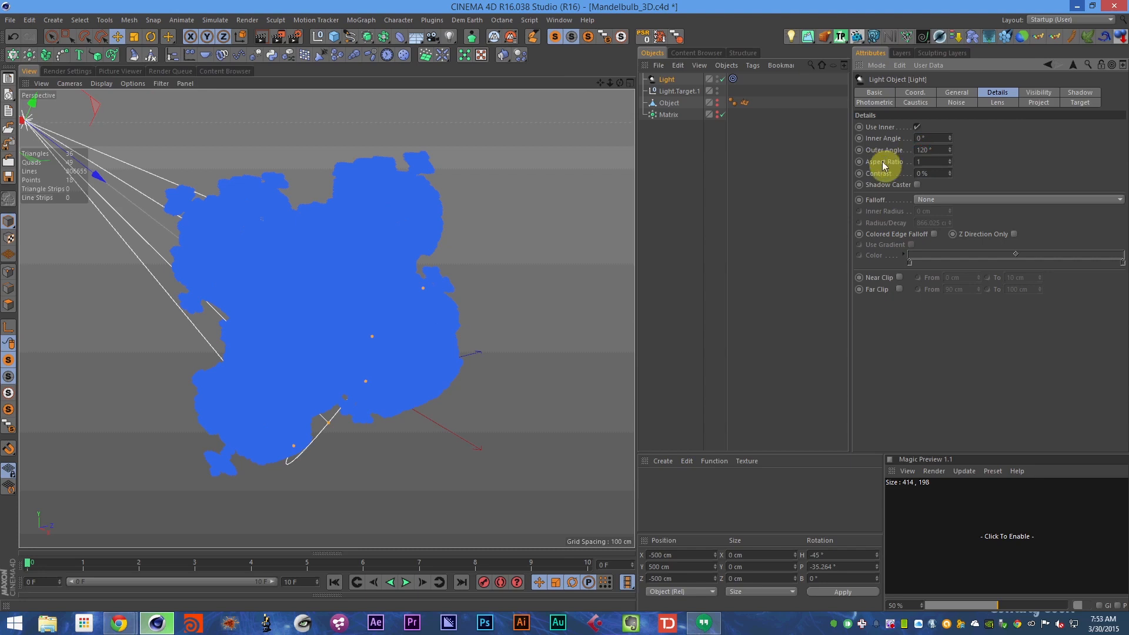
{"action": "left_click", "coordinate": [956, 92]}
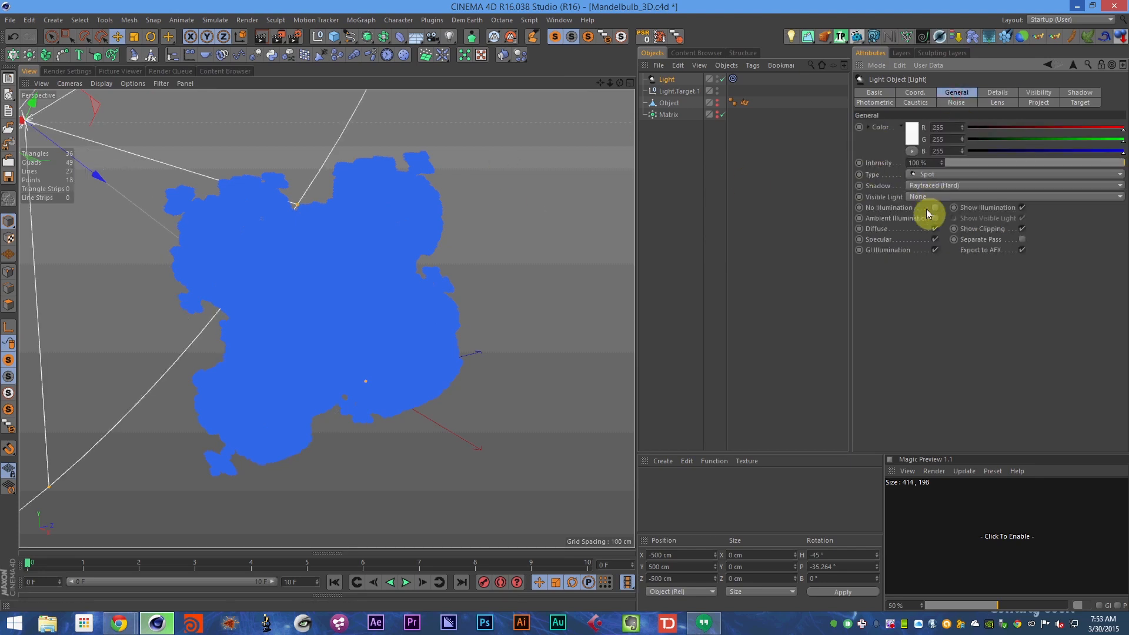
{"action": "key", "text": "ctrl+s"}
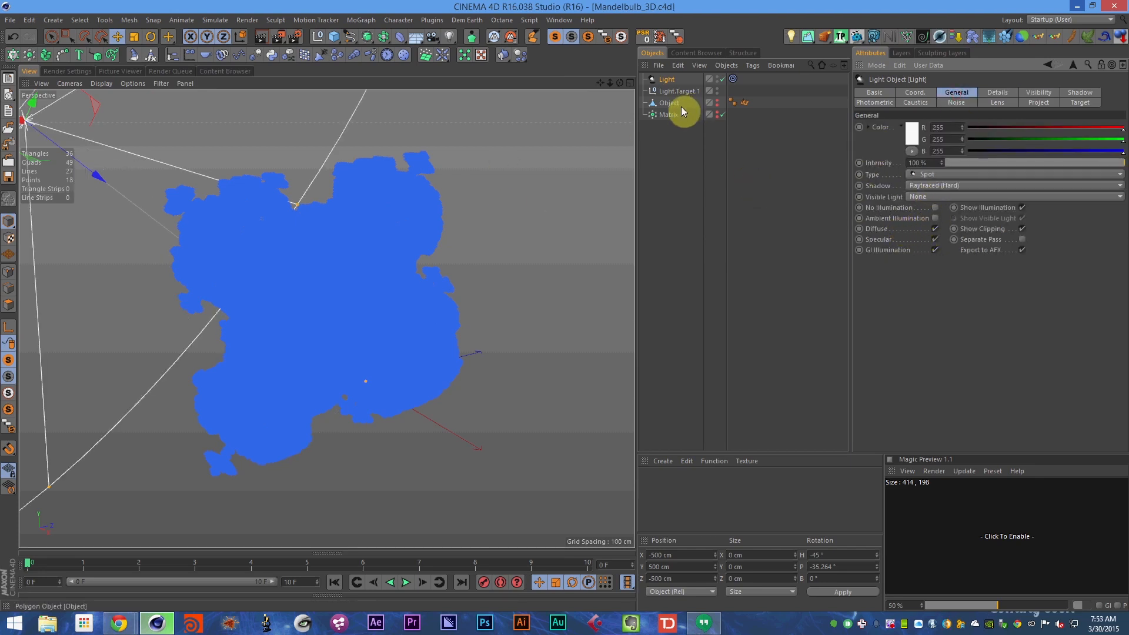
- Add a Krakatoa TP Source object to the scene and save the project
{"action": "left_click", "coordinate": [857, 36]}
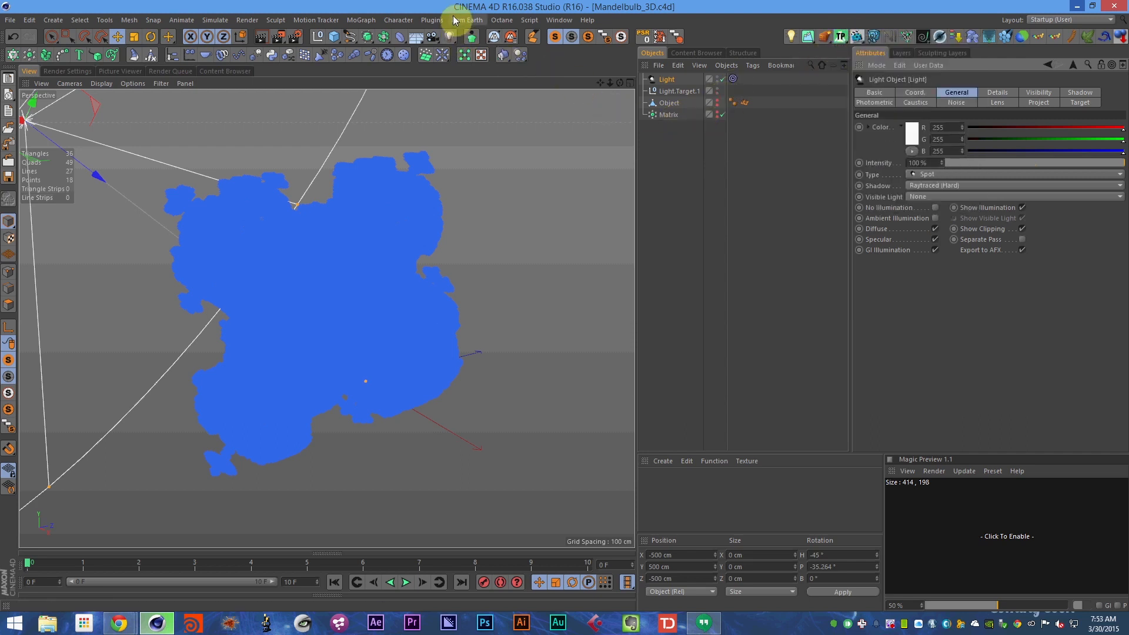
{"action": "left_click", "coordinate": [431, 20]}
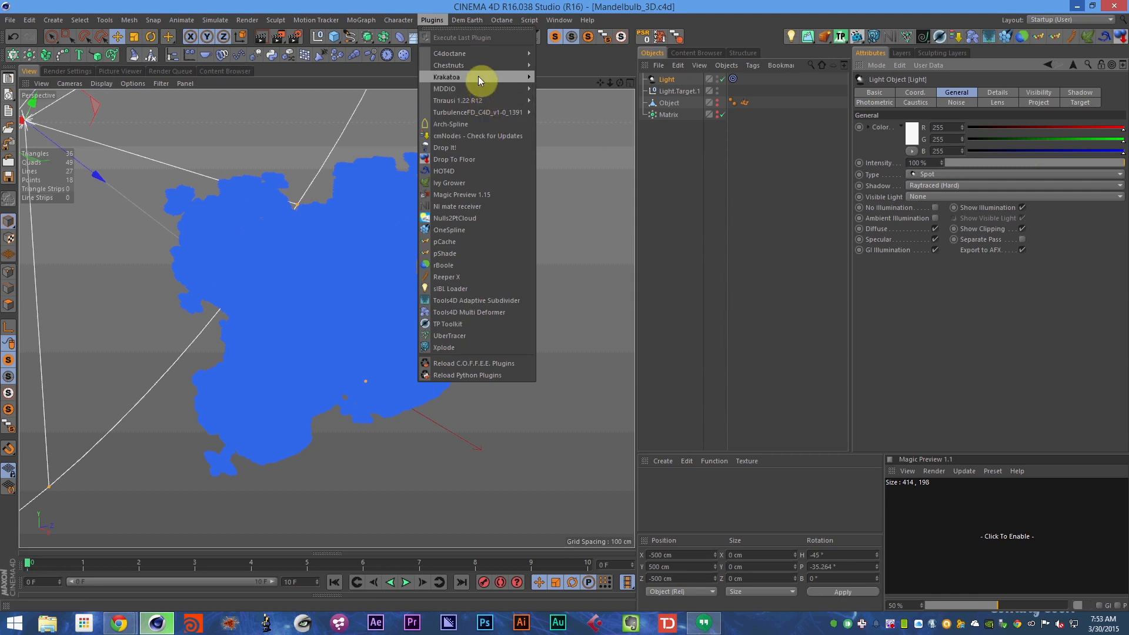
{"action": "mouse_move", "coordinate": [479, 77]}
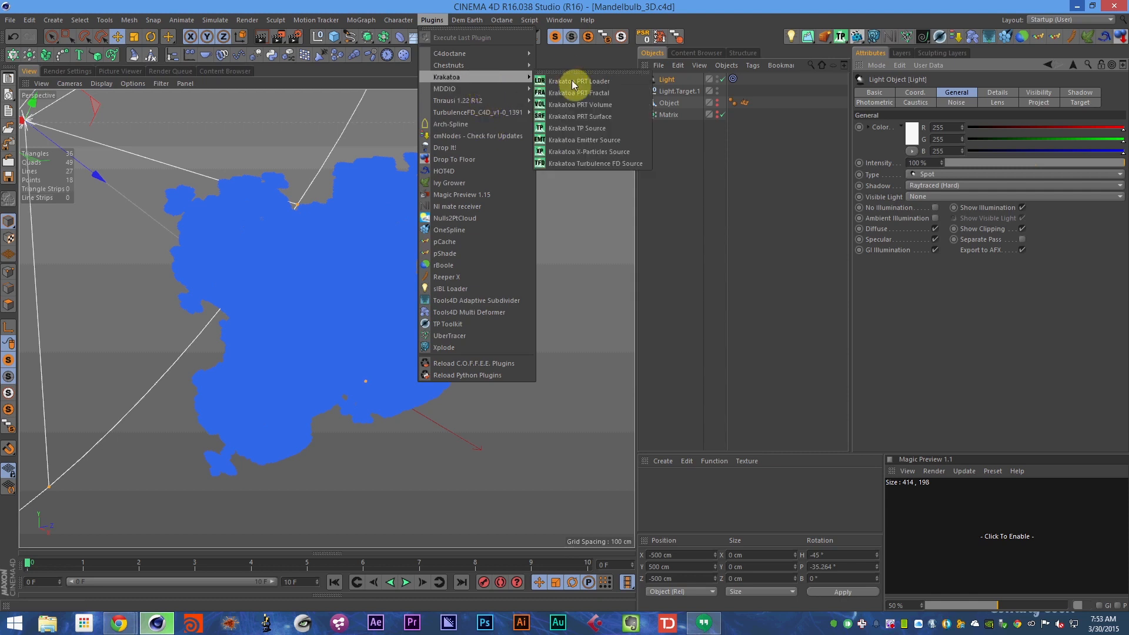
{"action": "left_click", "coordinate": [638, 128]}
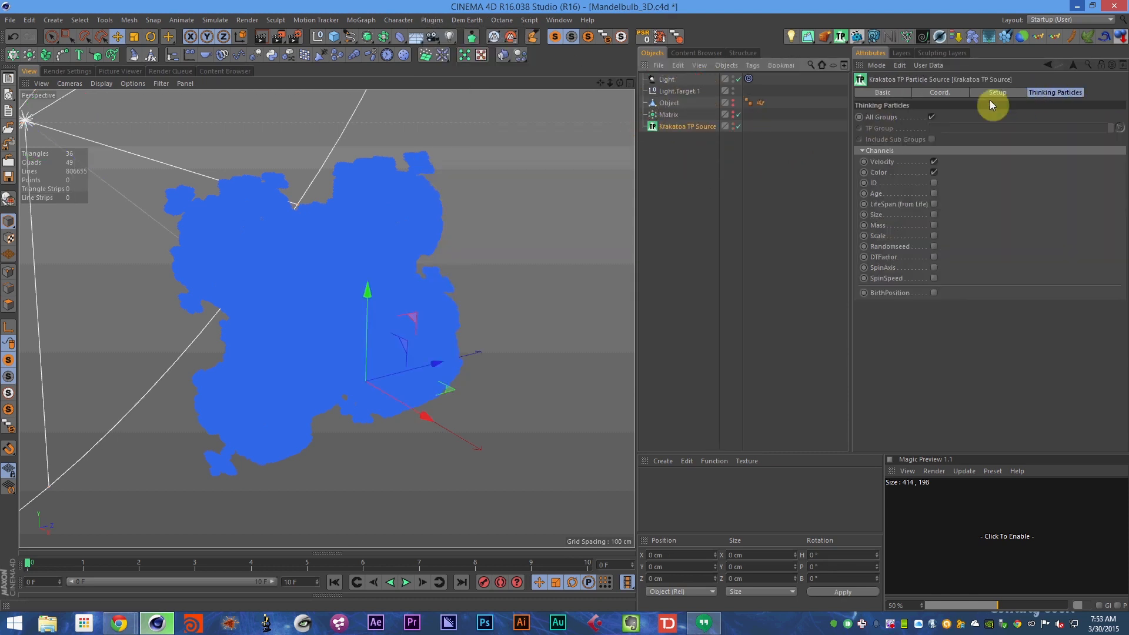
{"action": "key", "text": "ctrl+s"}
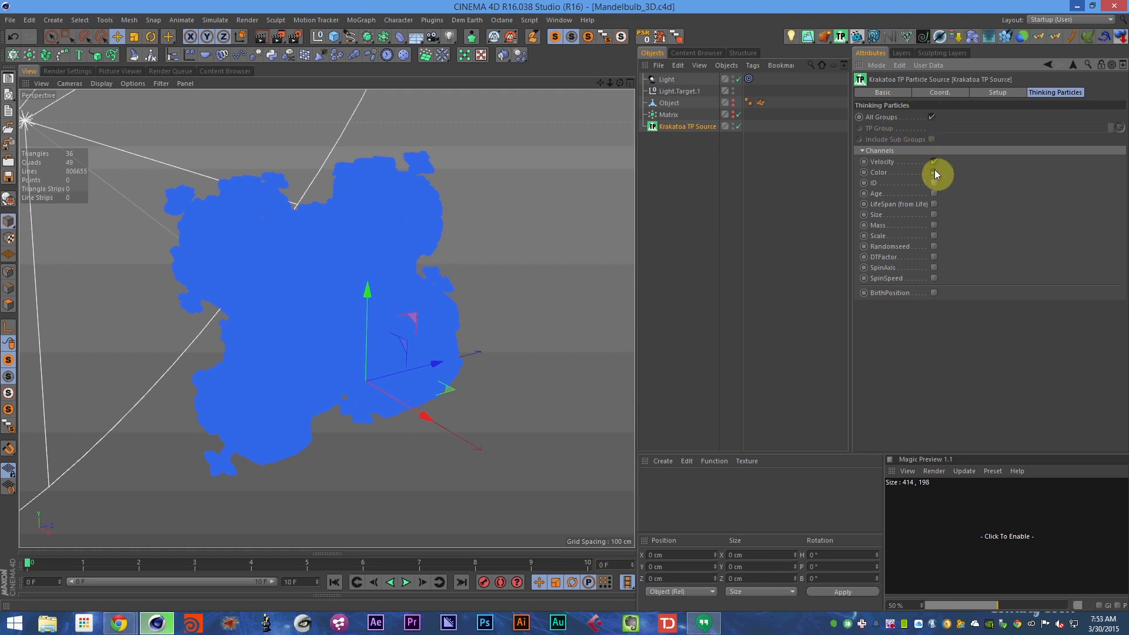
- Enable the Color, ID, Age and LifeSpan channels for the Krakatoa TP Source and save the project
{"action": "left_click", "coordinate": [934, 172]}
{"action": "left_click", "coordinate": [935, 183]}
{"action": "left_click", "coordinate": [934, 193]}
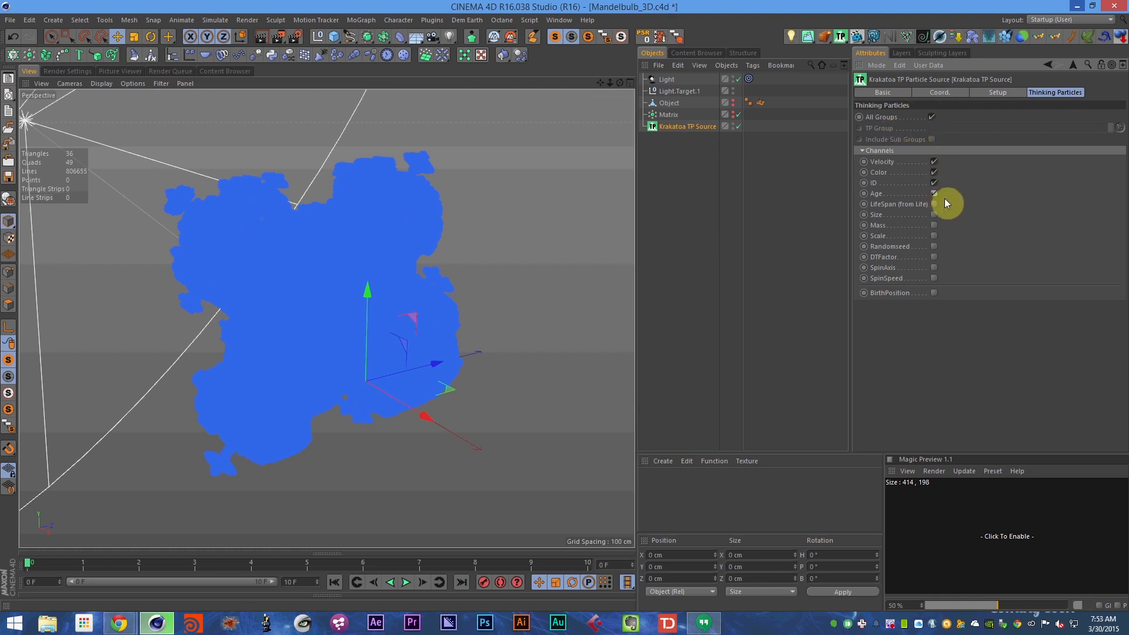
{"action": "left_click", "coordinate": [877, 194]}
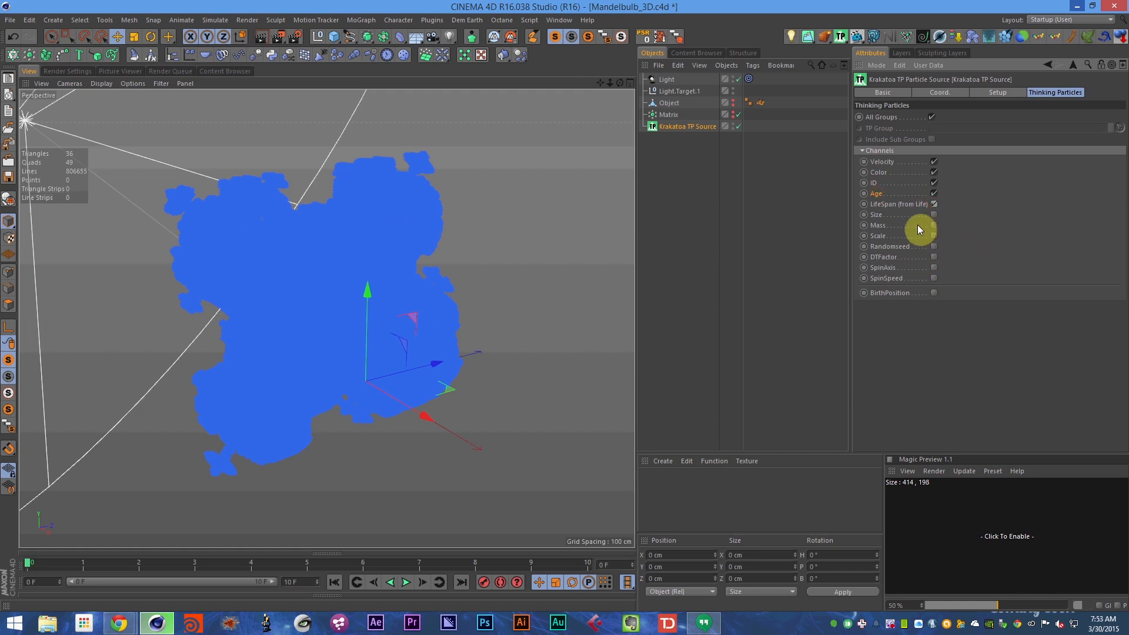
{"action": "key", "text": "ctrl+s"}
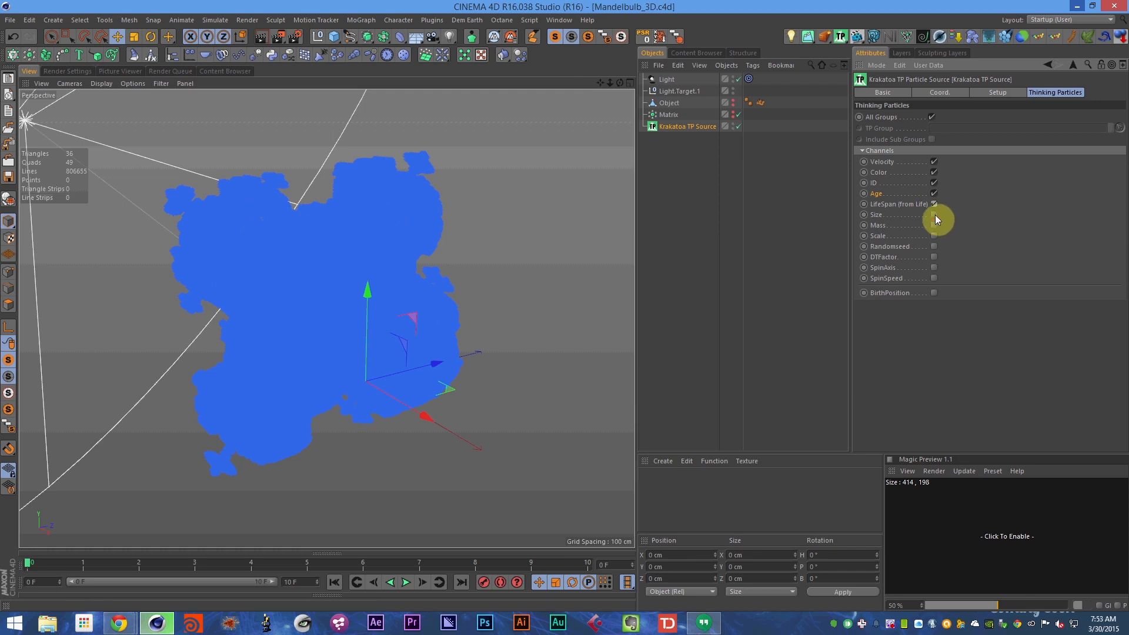
- Enable the Size, Mass and Scale channels for the TP Source, deselect it and save the project
{"action": "left_click", "coordinate": [934, 215]}
{"action": "left_click", "coordinate": [934, 225]}
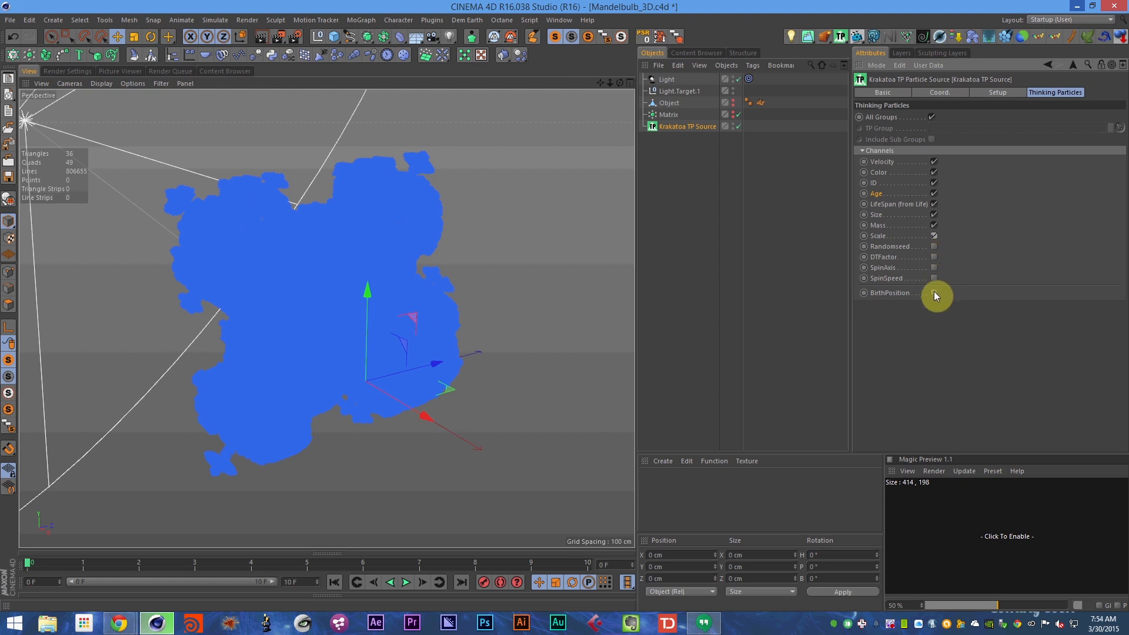
{"action": "left_click", "coordinate": [746, 159]}
{"action": "key", "text": "ctrl+s"}
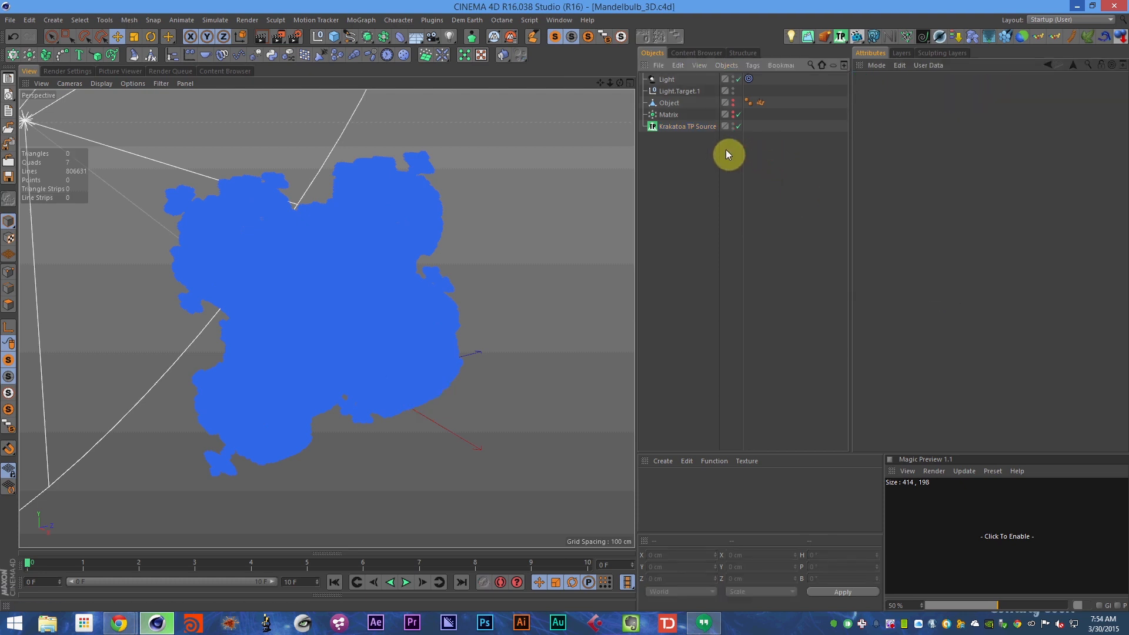
- Render the particles in the viewport and inspect the TP Source's setup options
{"action": "key", "text": "g"}
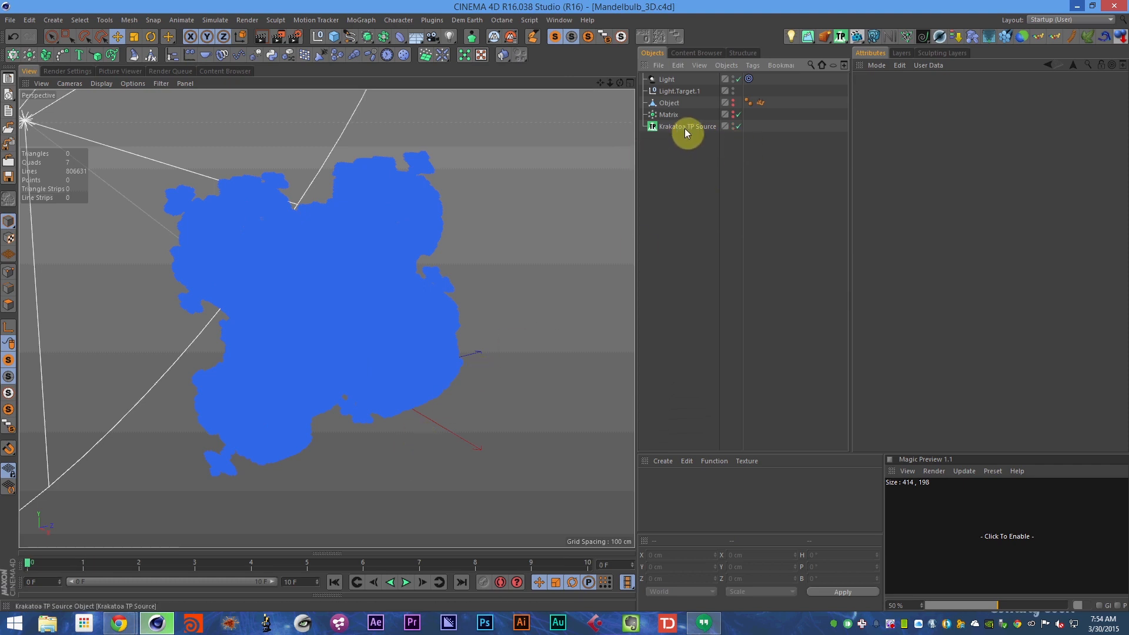
{"action": "key", "text": "ctrl+r"}
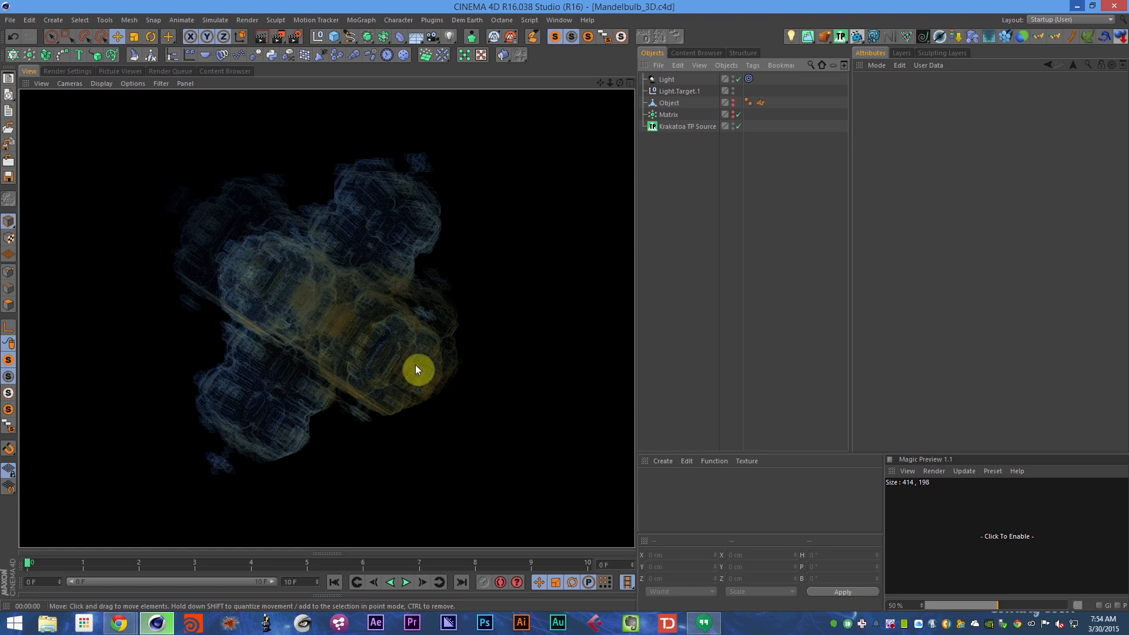
{"action": "left_click", "coordinate": [675, 129]}
{"action": "left_click", "coordinate": [989, 93]}
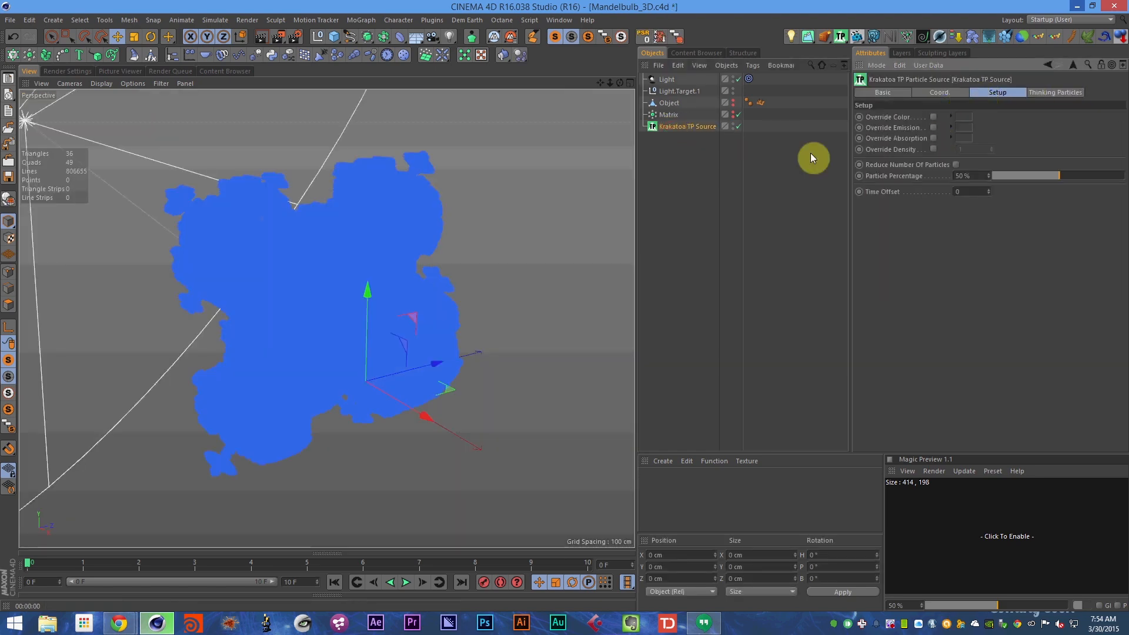
- Undock the render settings into a floating window beside the viewport and display the Krakatoa rendering options
{"action": "left_click", "coordinate": [294, 36]}
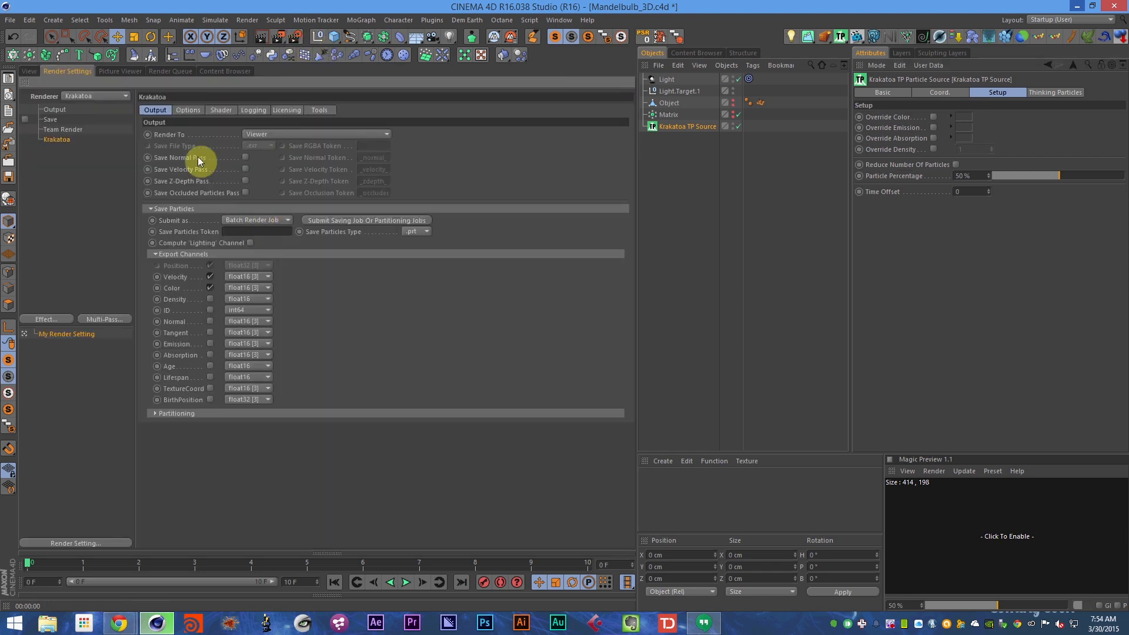
{"action": "left_click", "coordinate": [26, 81]}
{"action": "left_click", "coordinate": [49, 87]}
{"action": "left_click_drag", "start_coordinate": [70, 69], "coordinate": [602, 152]}
{"action": "left_click", "coordinate": [712, 190]}
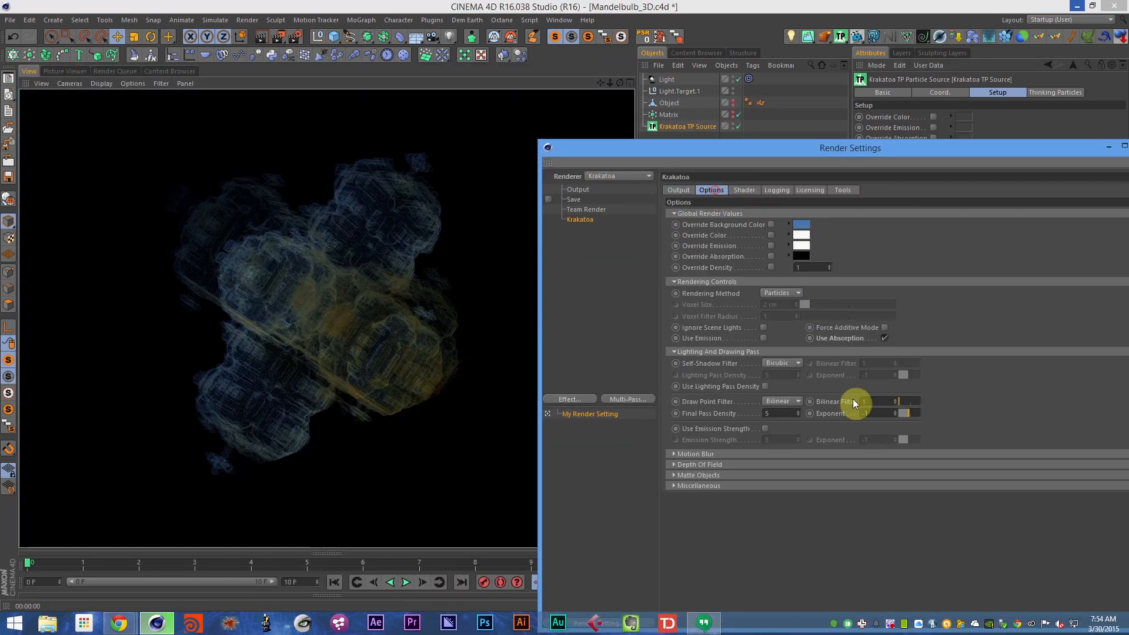
- Enable Override Density in the Krakatoa global render values and set it to 3
{"action": "left_click", "coordinate": [775, 413]}
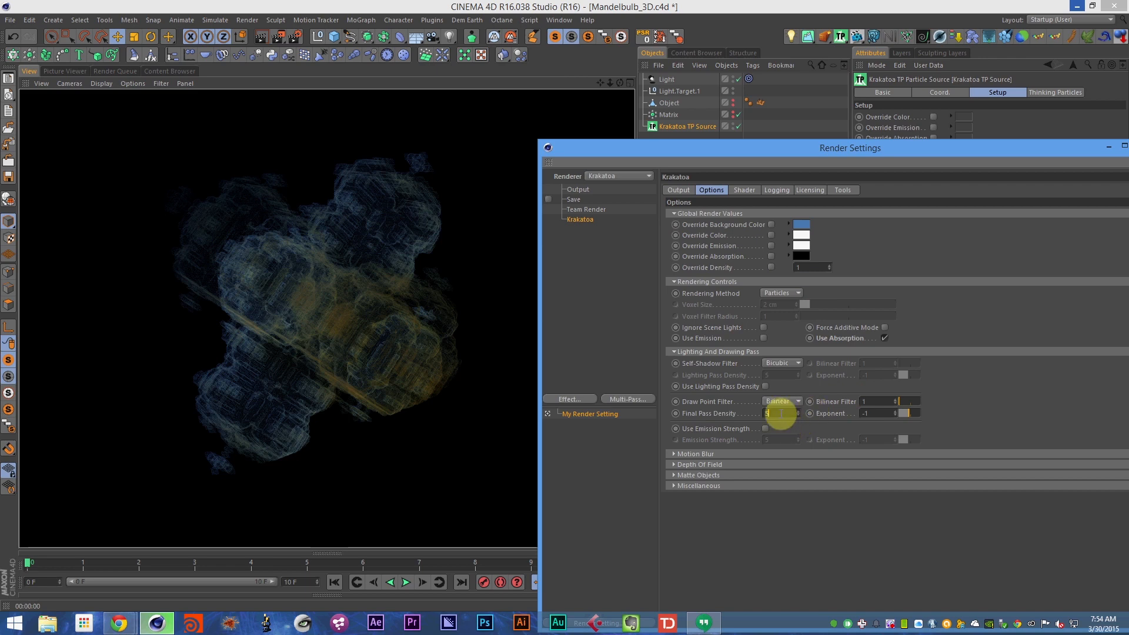
{"action": "left_click", "coordinate": [771, 267]}
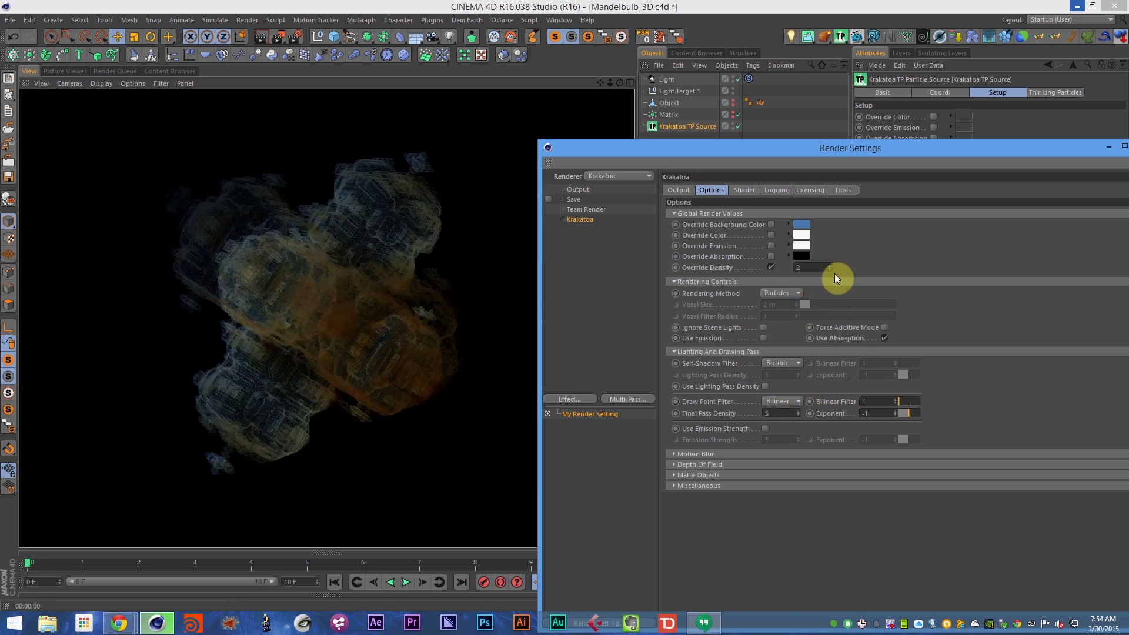
{"action": "double_click", "coordinate": [817, 267]}
{"action": "type", "text": "3"}
{"action": "left_click", "coordinate": [863, 253]}
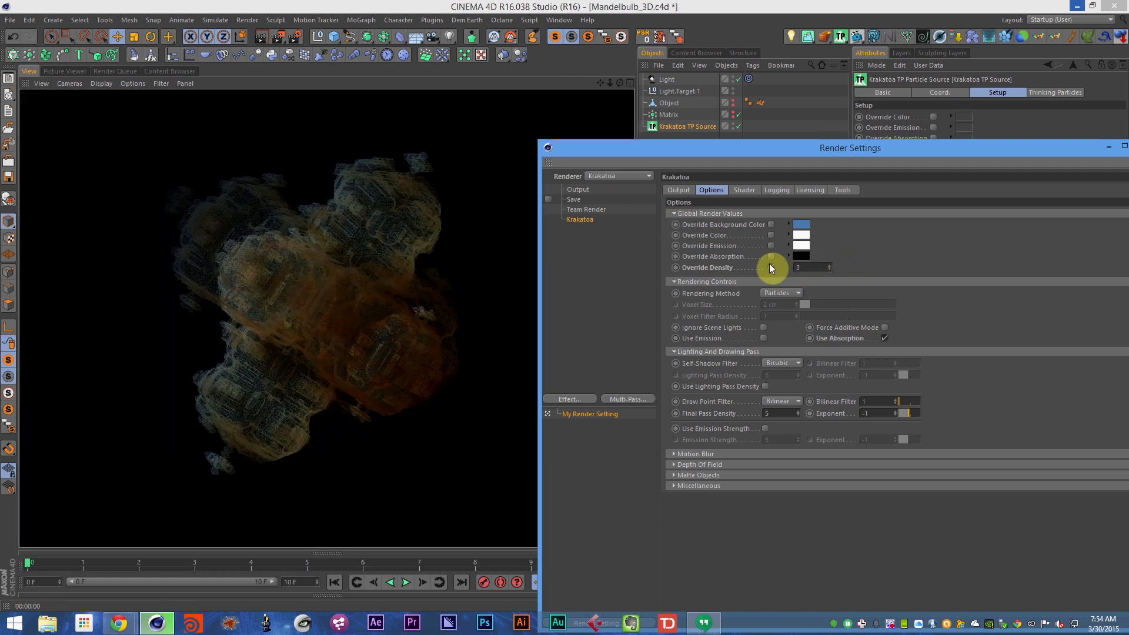
- Disable Use Absorption, leave Override Absorption off, enable Override Color with white, and save the project
{"action": "left_click", "coordinate": [771, 258]}
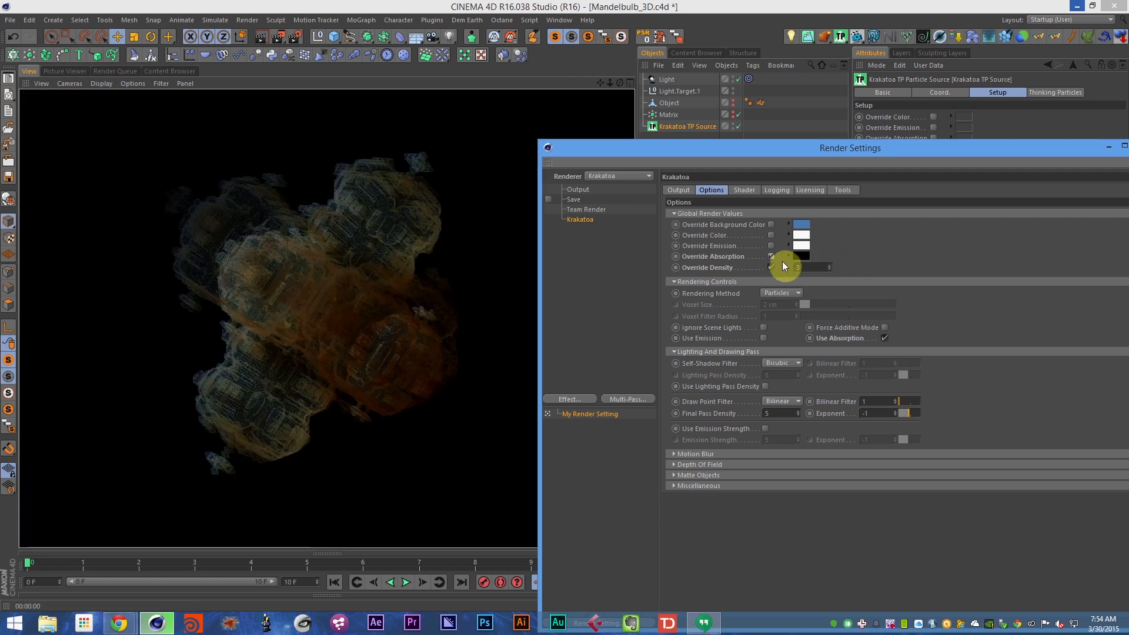
{"action": "left_click", "coordinate": [884, 338]}
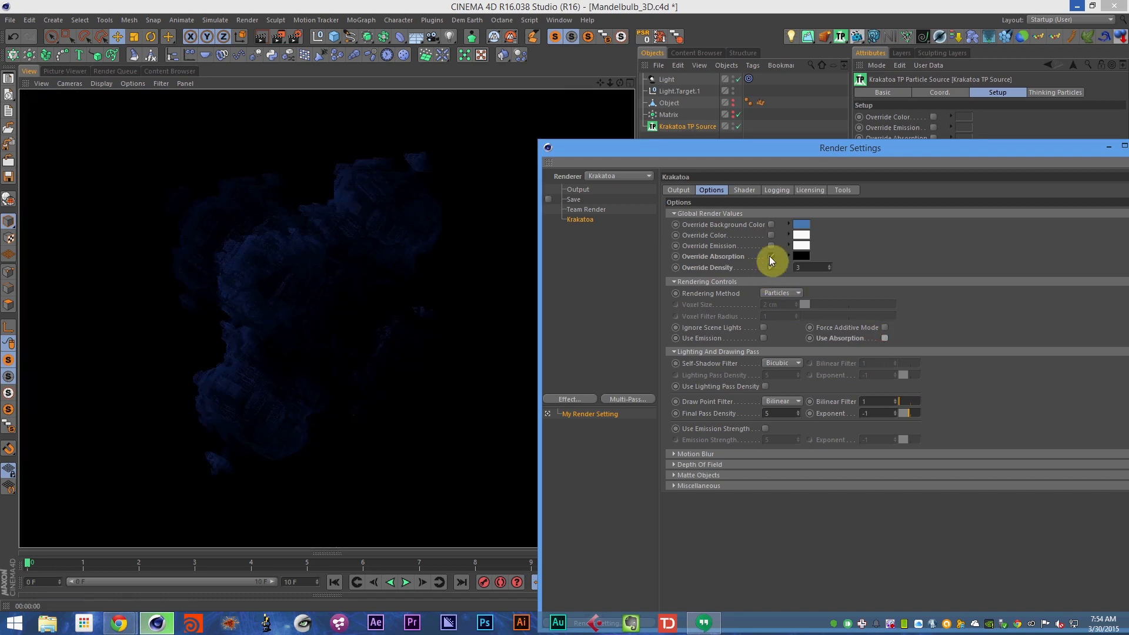
{"action": "left_click", "coordinate": [771, 257]}
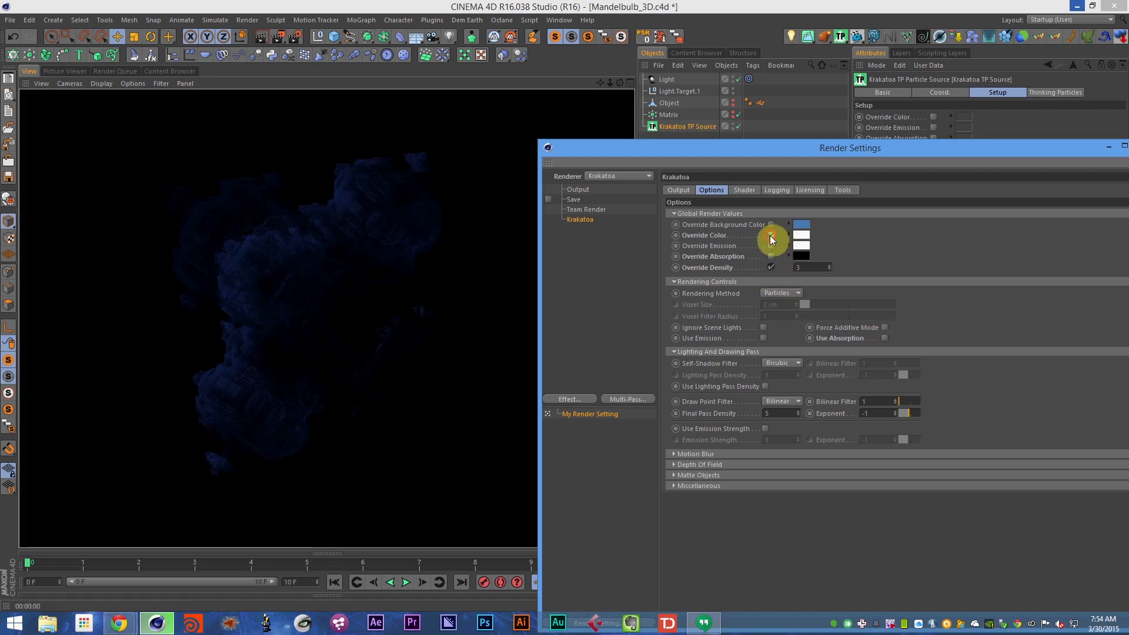
{"action": "left_click", "coordinate": [771, 236]}
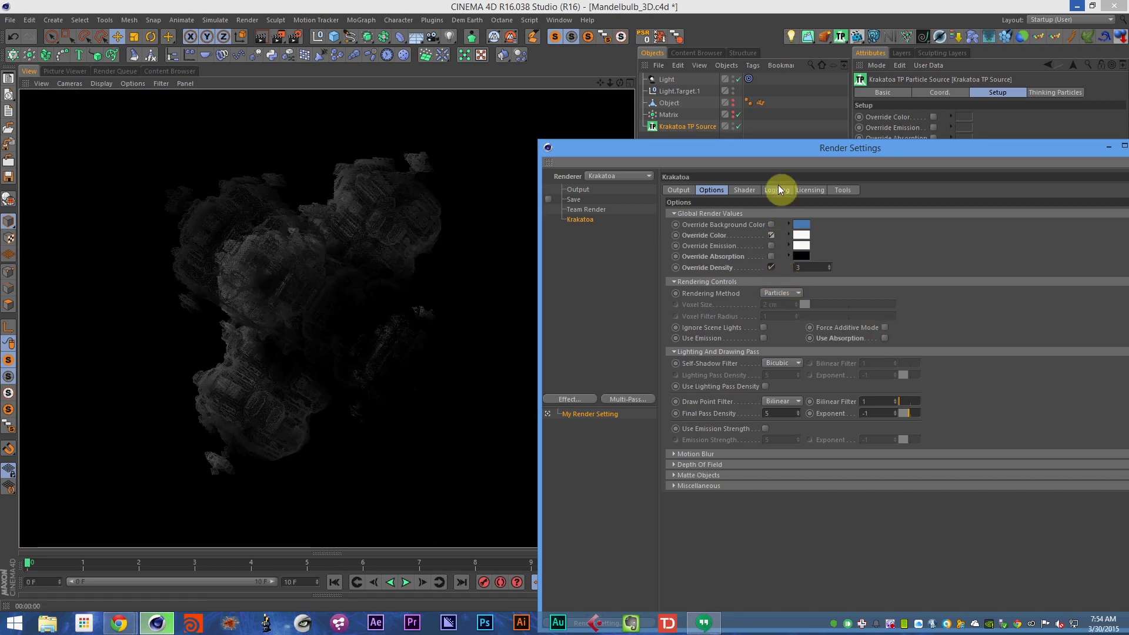
{"action": "key", "text": "ctrl+s"}
- Try the viewport render with both Override Absorption and Override Color disabled
{"action": "left_click_drag", "start_coordinate": [700, 148], "coordinate": [684, 96]}
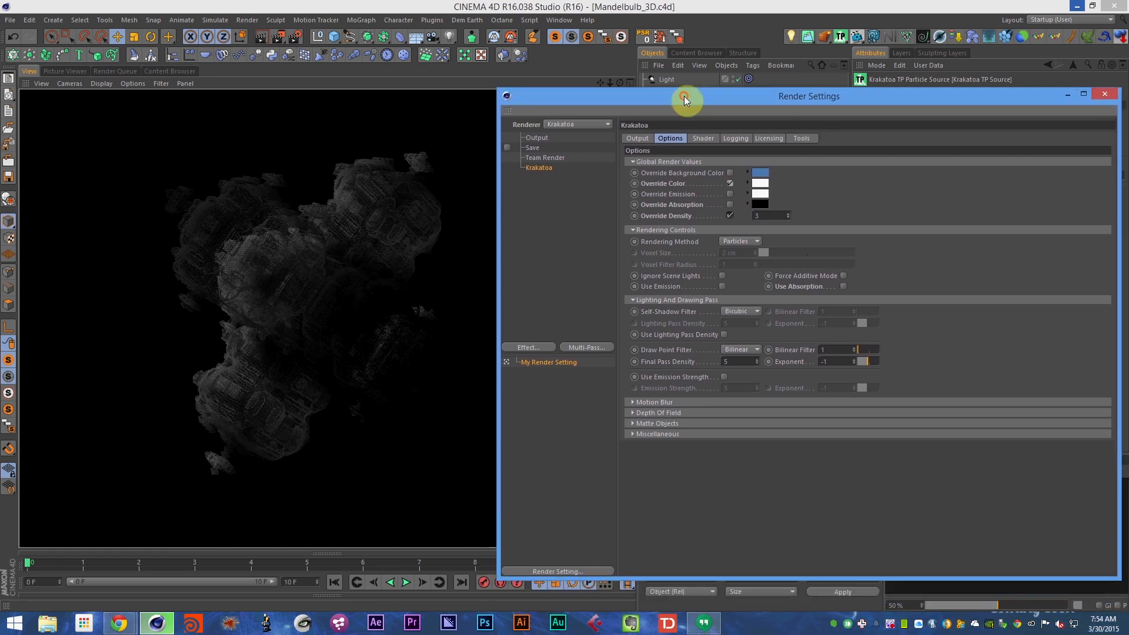
{"action": "left_click", "coordinate": [730, 206]}
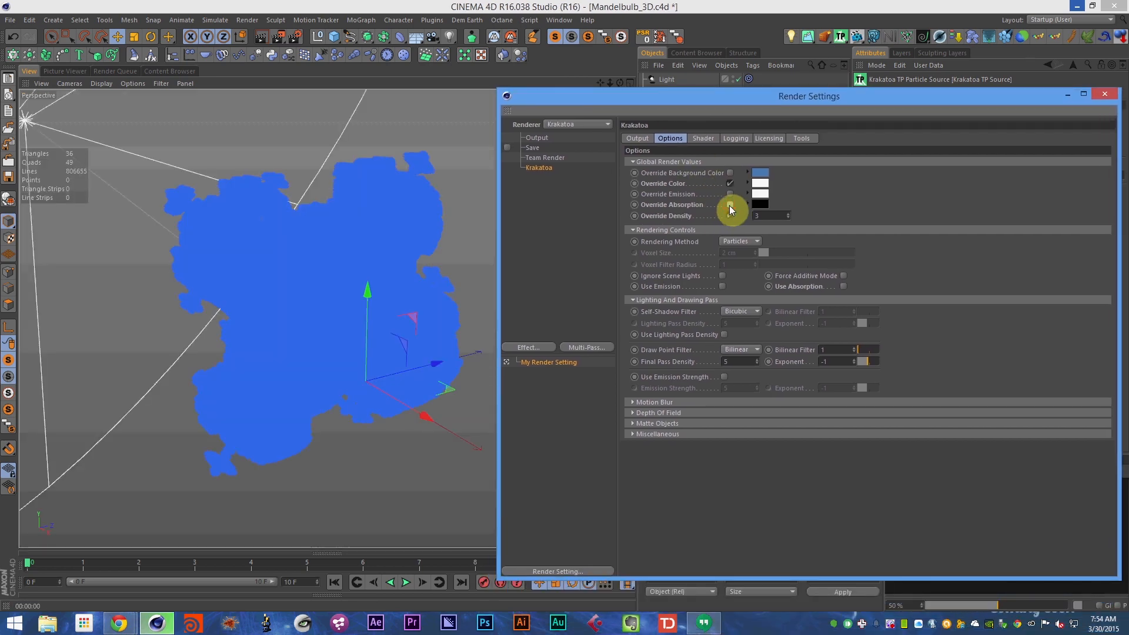
{"action": "left_click", "coordinate": [730, 184]}
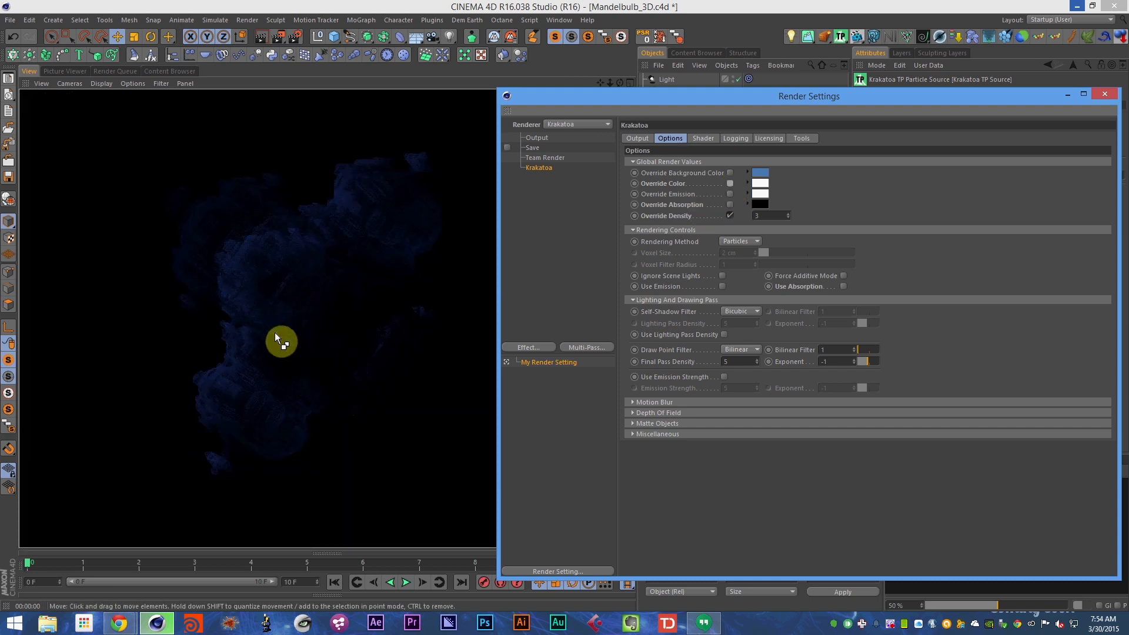
{"action": "left_click", "coordinate": [276, 334]}
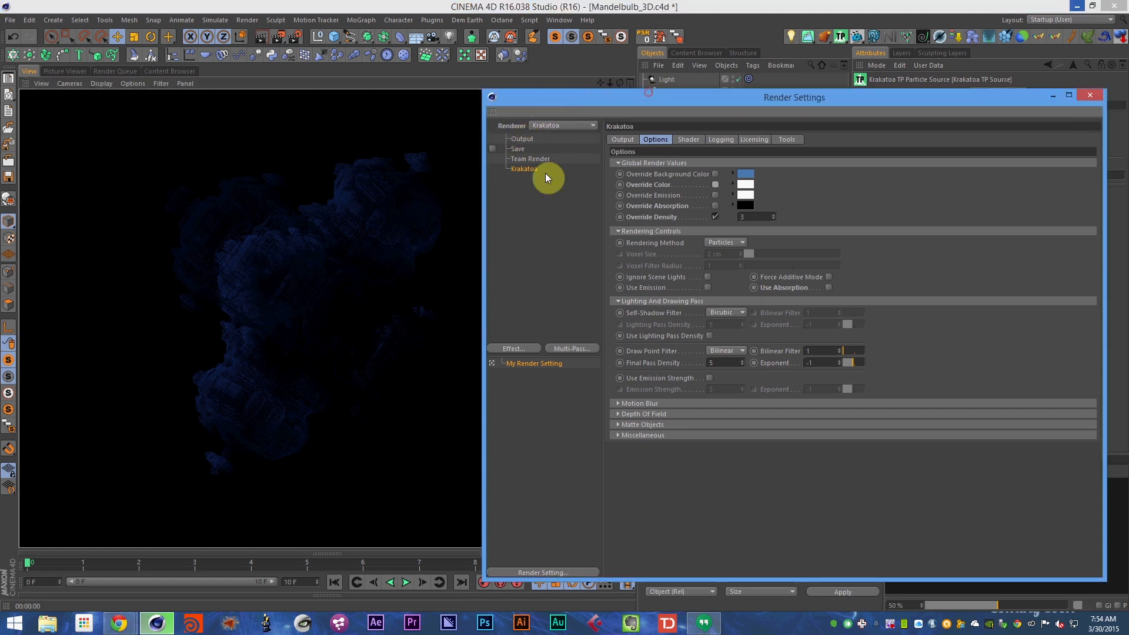
- Move the render settings window clear of the TP Source's attributes, check its setup options and save the project
{"action": "left_click_drag", "start_coordinate": [783, 96], "coordinate": [675, 157]}
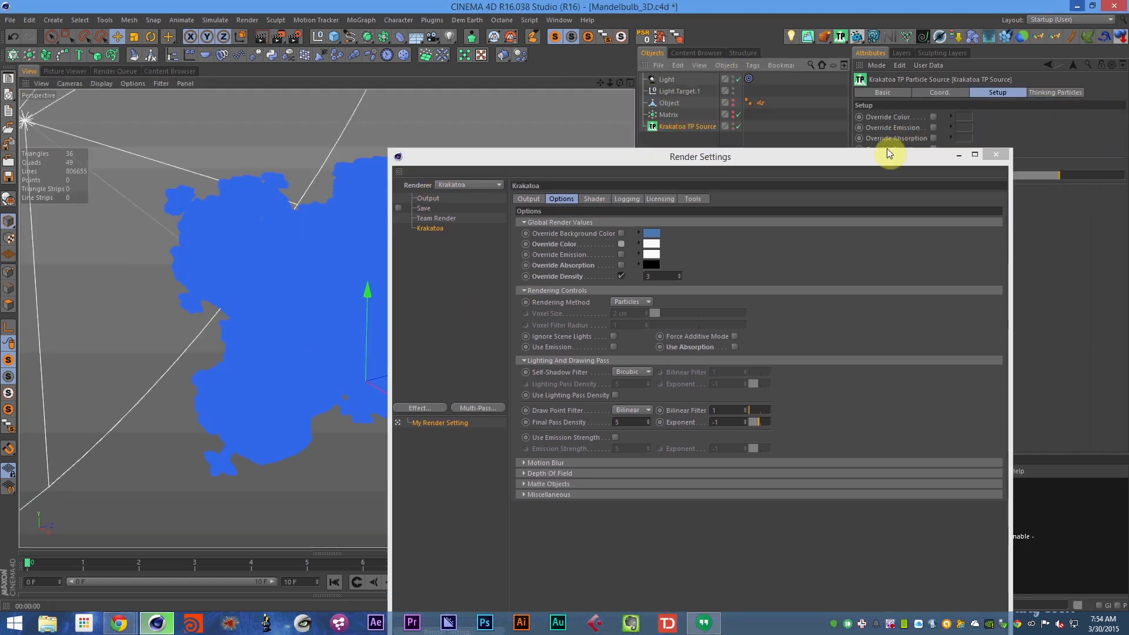
{"action": "left_click_drag", "start_coordinate": [887, 154], "coordinate": [932, 221]}
{"action": "left_click", "coordinate": [1060, 92]}
{"action": "left_click", "coordinate": [994, 94]}
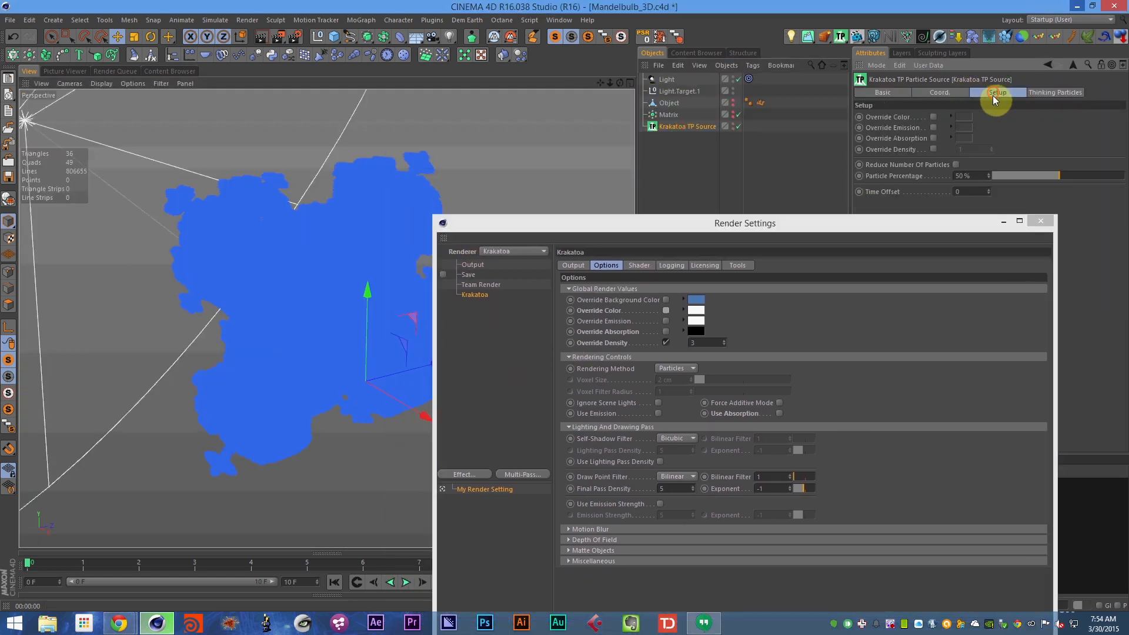
{"action": "left_click", "coordinate": [774, 270]}
{"action": "key", "text": "ctrl+s"}
- Enable Override Color and Override Absorption in the Krakatoa global render values and re-render the viewport
{"action": "left_click", "coordinate": [666, 311]}
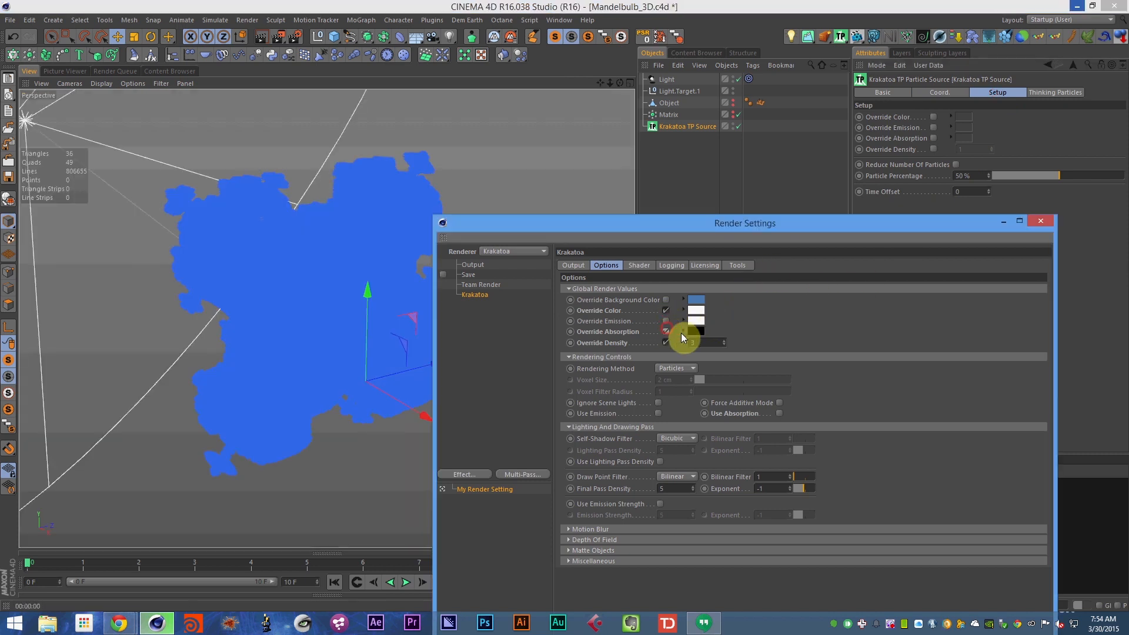
{"action": "left_click", "coordinate": [667, 332]}
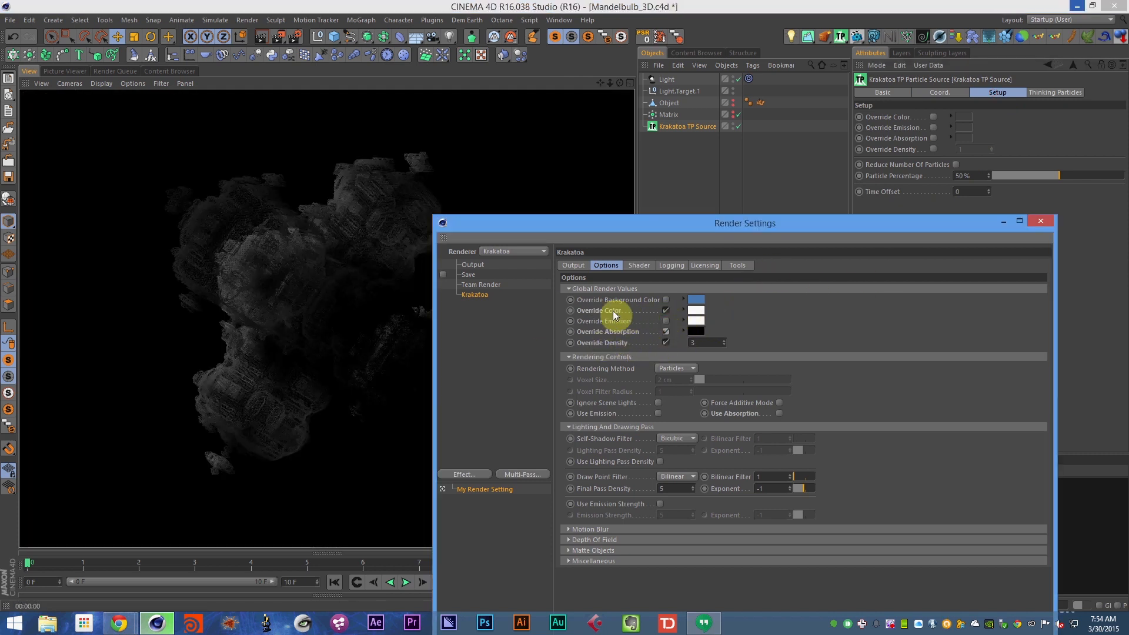
{"action": "left_click", "coordinate": [690, 125]}
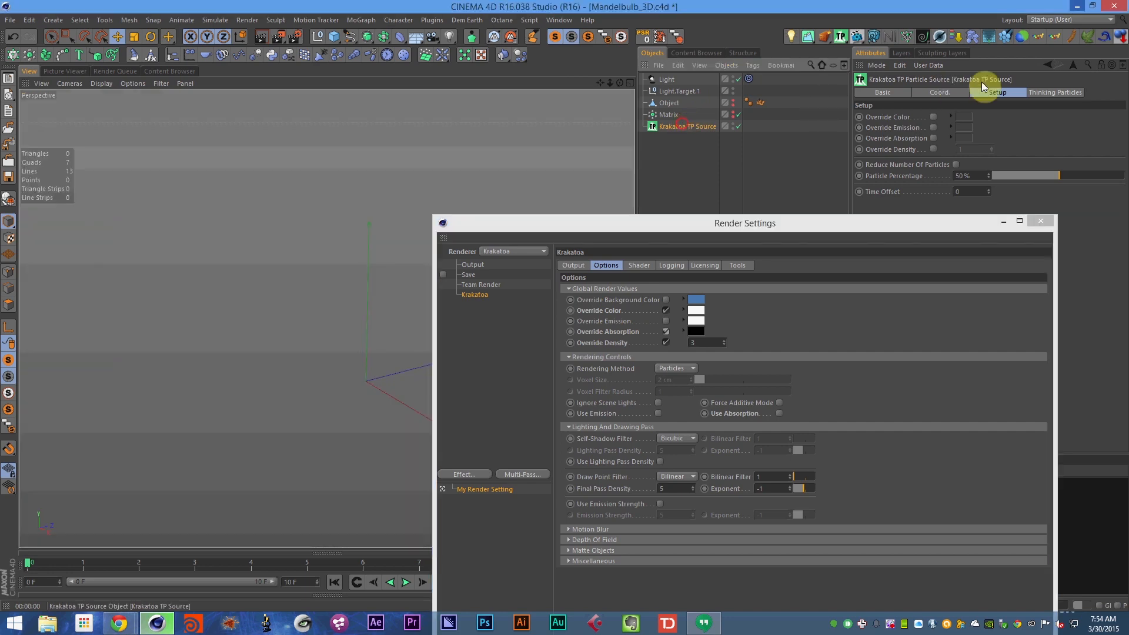
{"action": "left_click", "coordinate": [803, 226]}
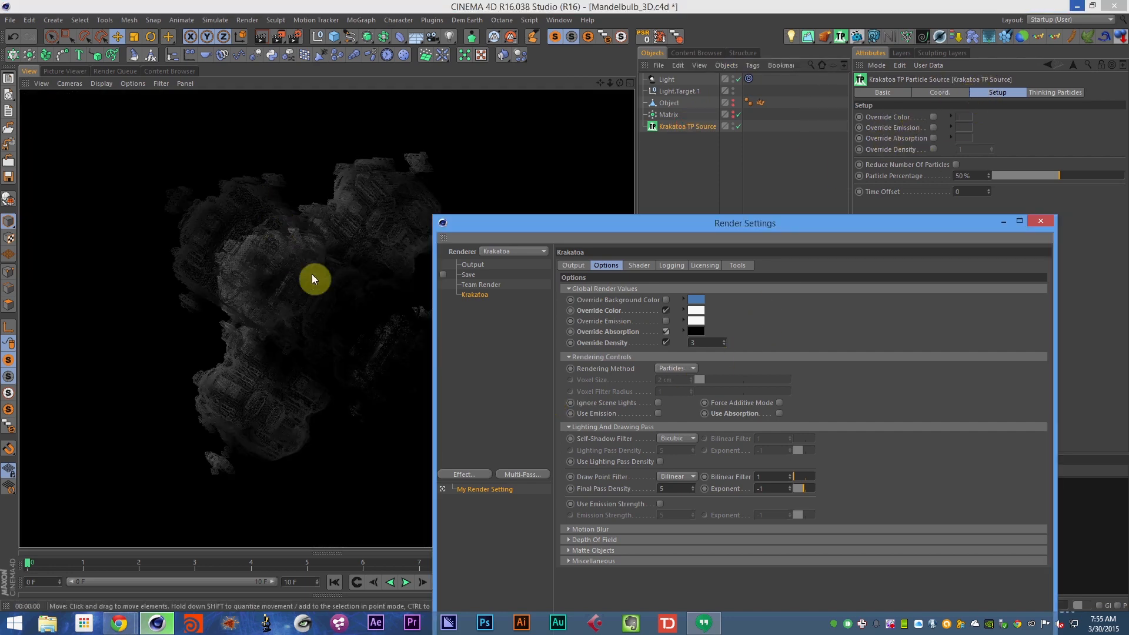
- Set the Override Absorption color to brown (R 150, G 80, B 47) and enable Use Absorption, keeping Override Color on
{"action": "left_click_drag", "start_coordinate": [607, 224], "coordinate": [633, 130]}
{"action": "left_click", "coordinate": [724, 238]}
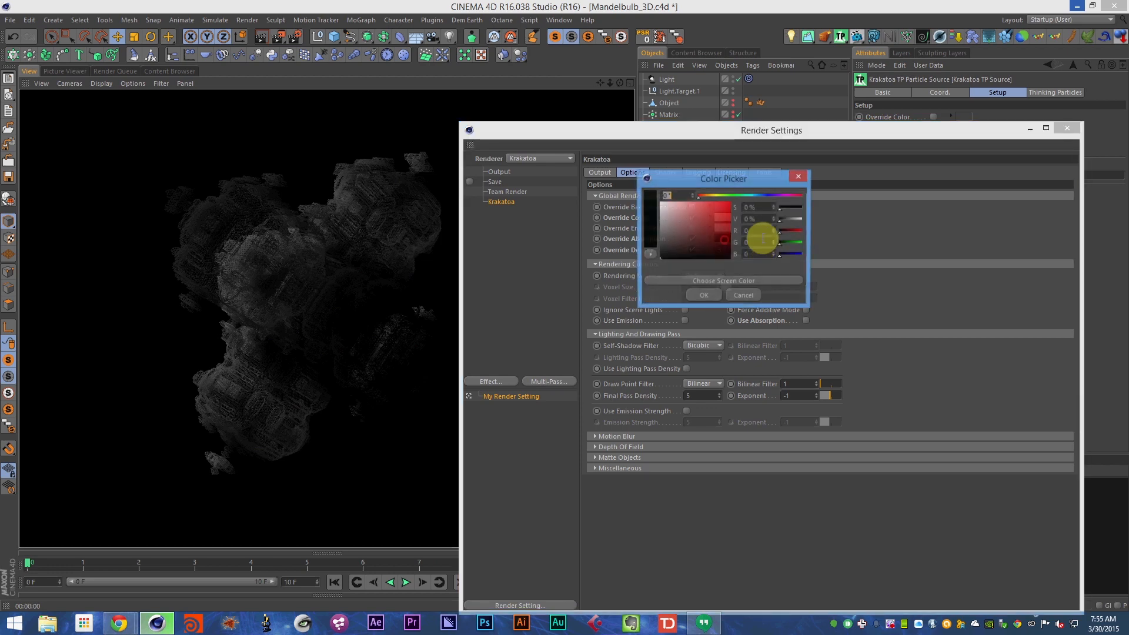
{"action": "left_click", "coordinate": [709, 223]}
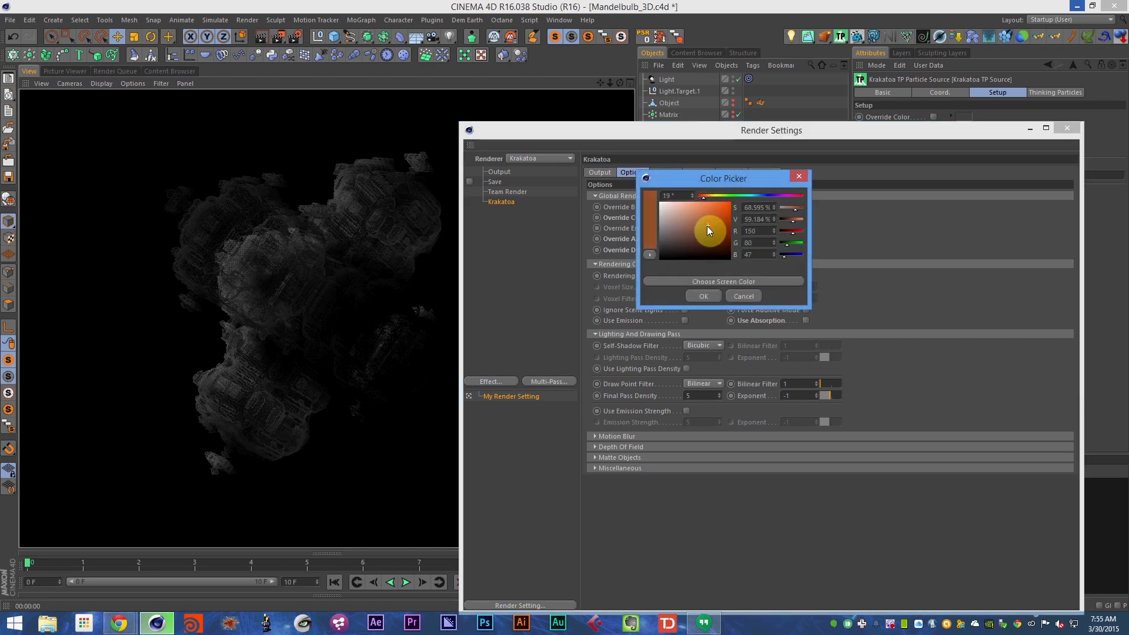
{"action": "left_click", "coordinate": [703, 296]}
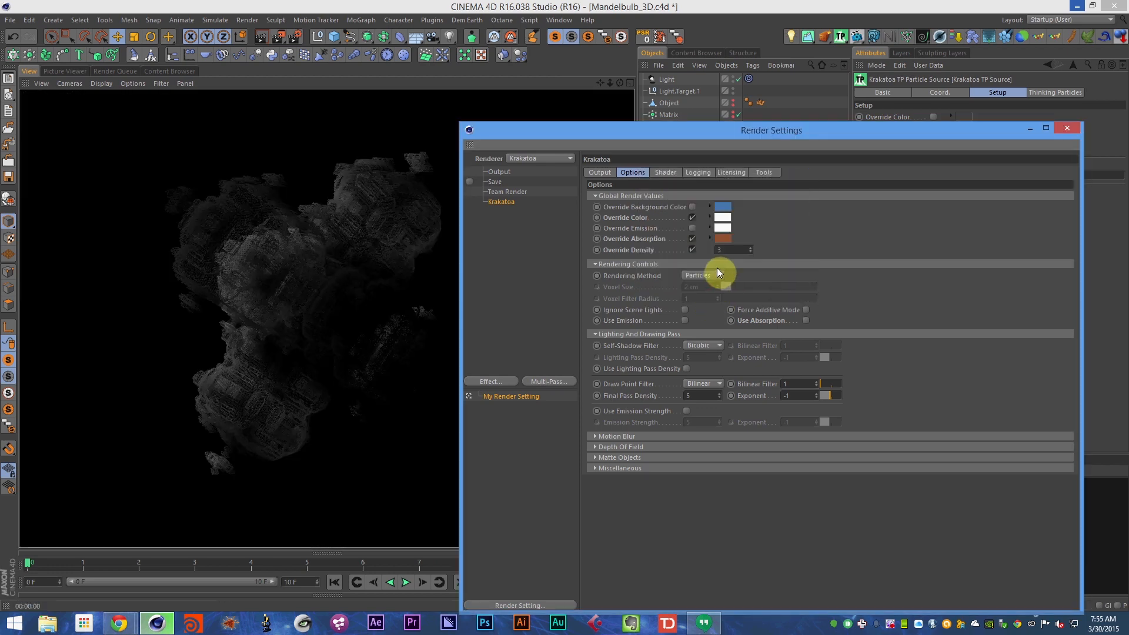
{"action": "left_click", "coordinate": [692, 217]}
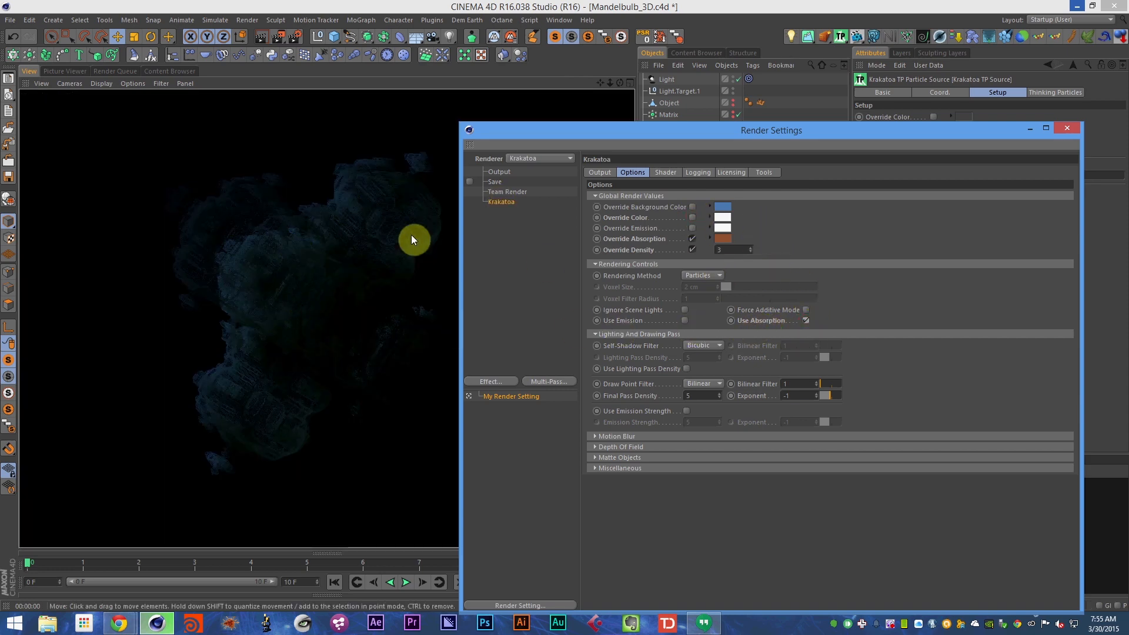
{"action": "left_click", "coordinate": [692, 218]}
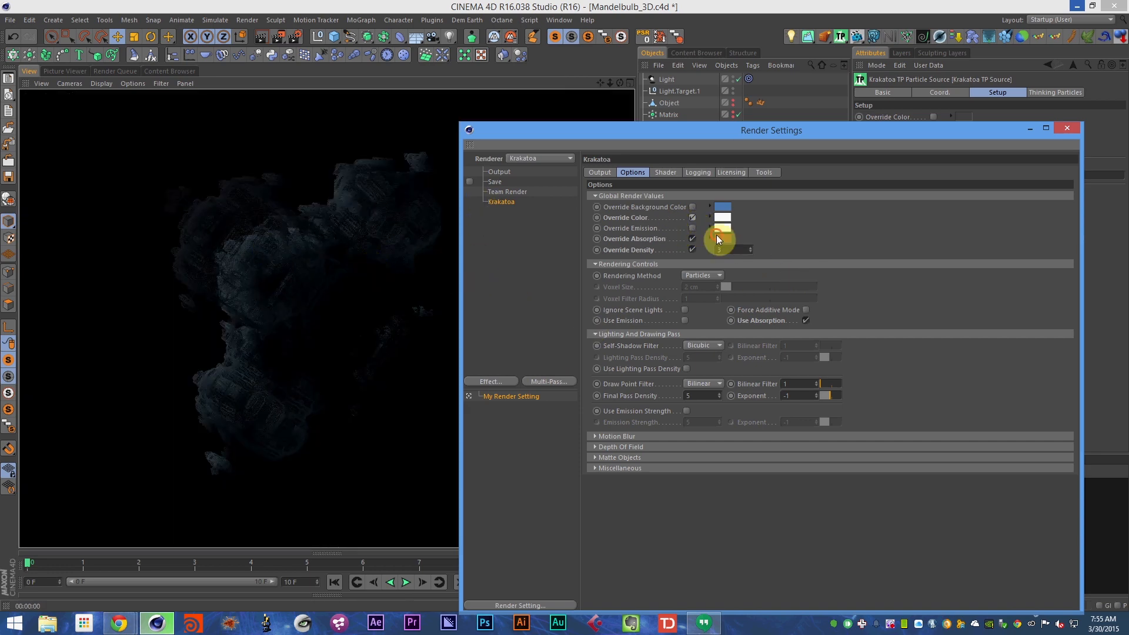
- Change the Override Absorption color to a bright orange
{"action": "left_click", "coordinate": [716, 235]}
{"action": "left_click", "coordinate": [707, 196]}
{"action": "left_click", "coordinate": [698, 289]}
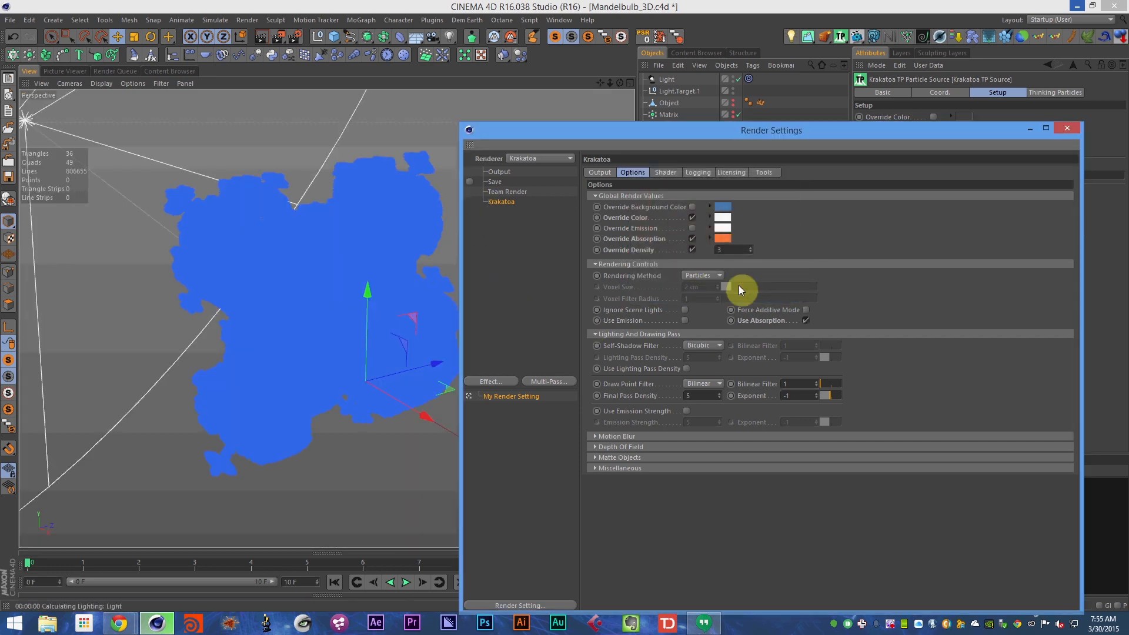
- Set the Final Pass Density to 2 and the Override Density to 1
{"action": "type", "text": "2"}
{"action": "key", "text": "Return"}
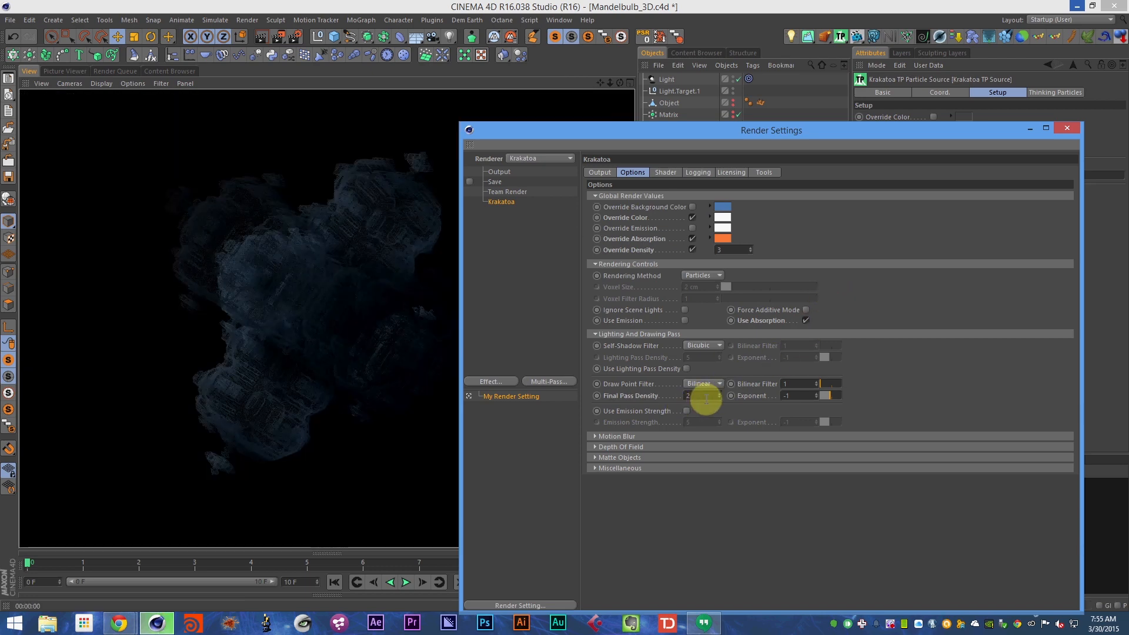
{"action": "type", "text": "1"}
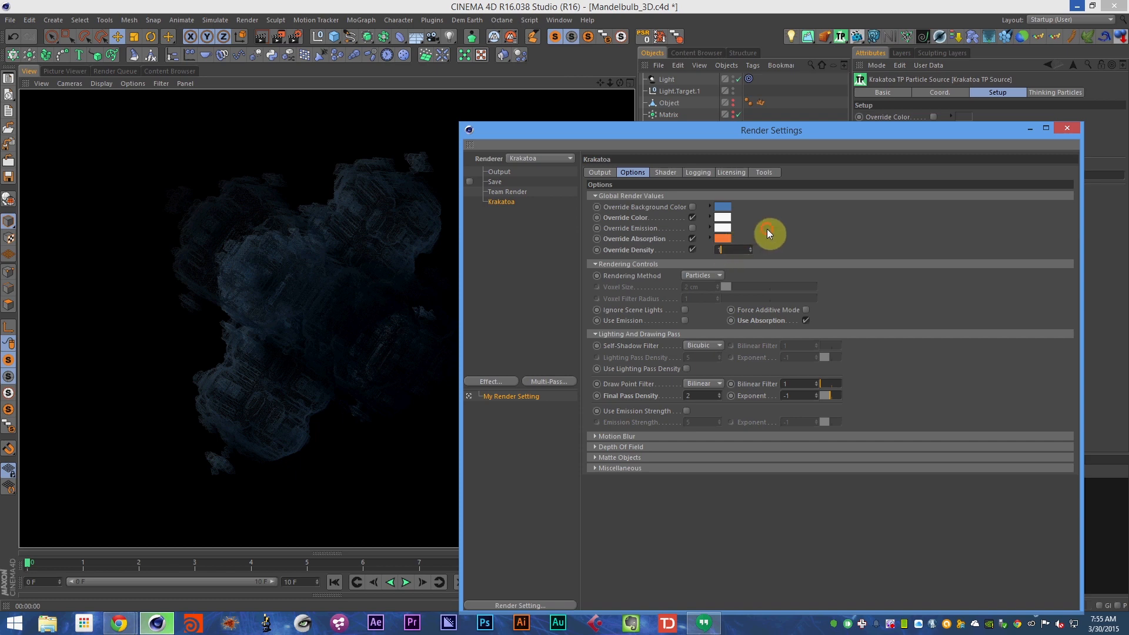
- Apply the Override Density of 1 and change the Override Absorption color to bright red (R 255, G 63, B 63)
{"action": "key", "text": "Return"}
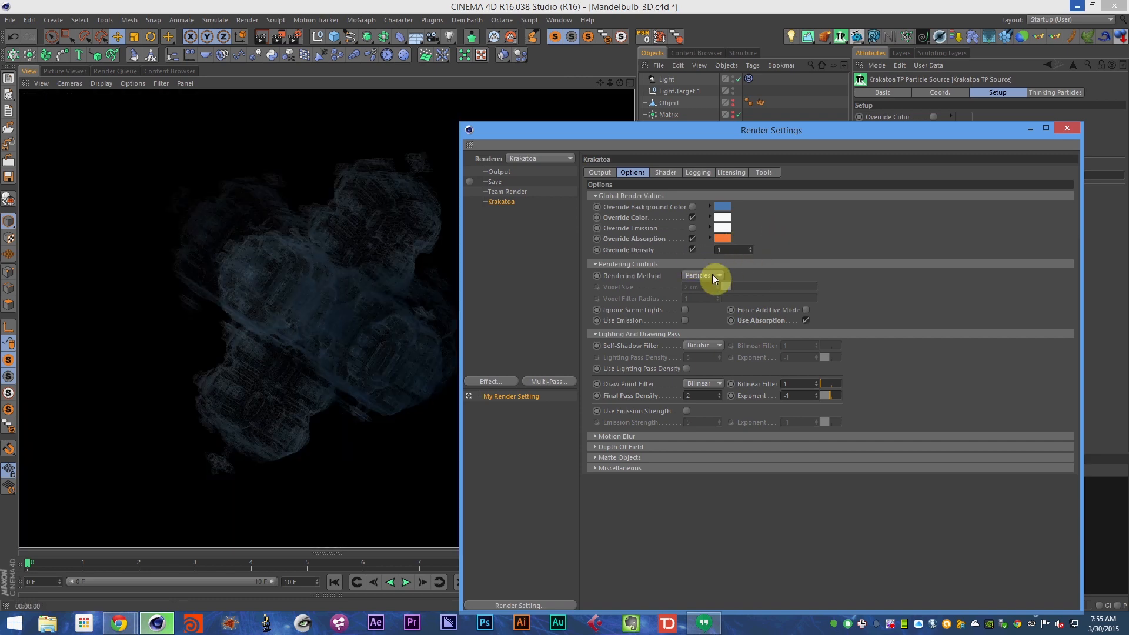
{"action": "left_click", "coordinate": [718, 238]}
{"action": "left_click", "coordinate": [700, 195]}
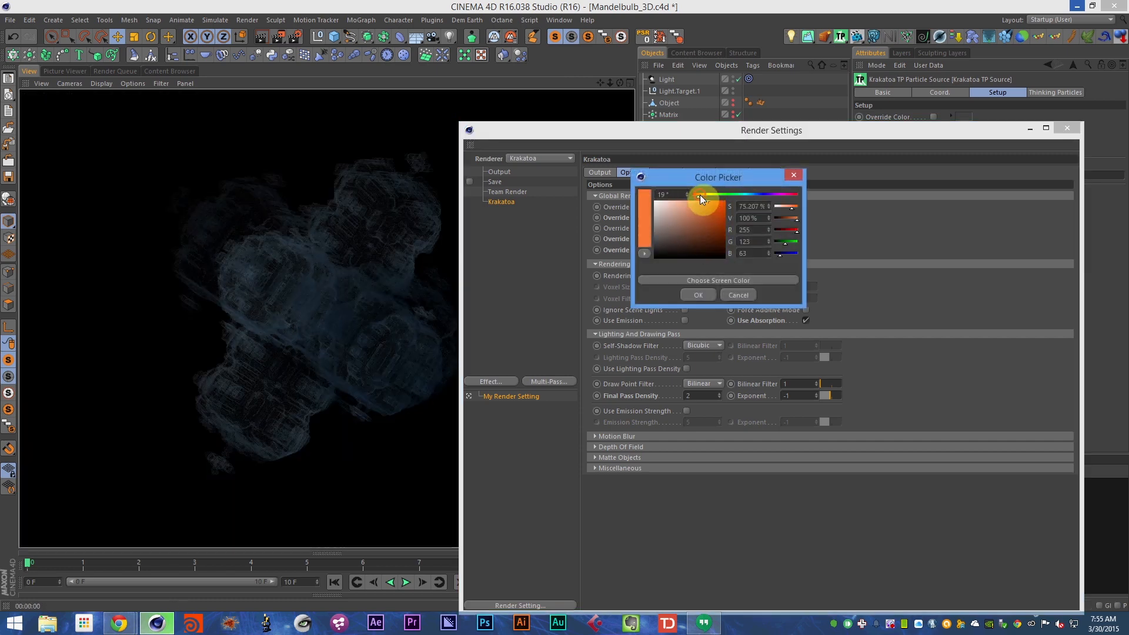
{"action": "left_click", "coordinate": [702, 296]}
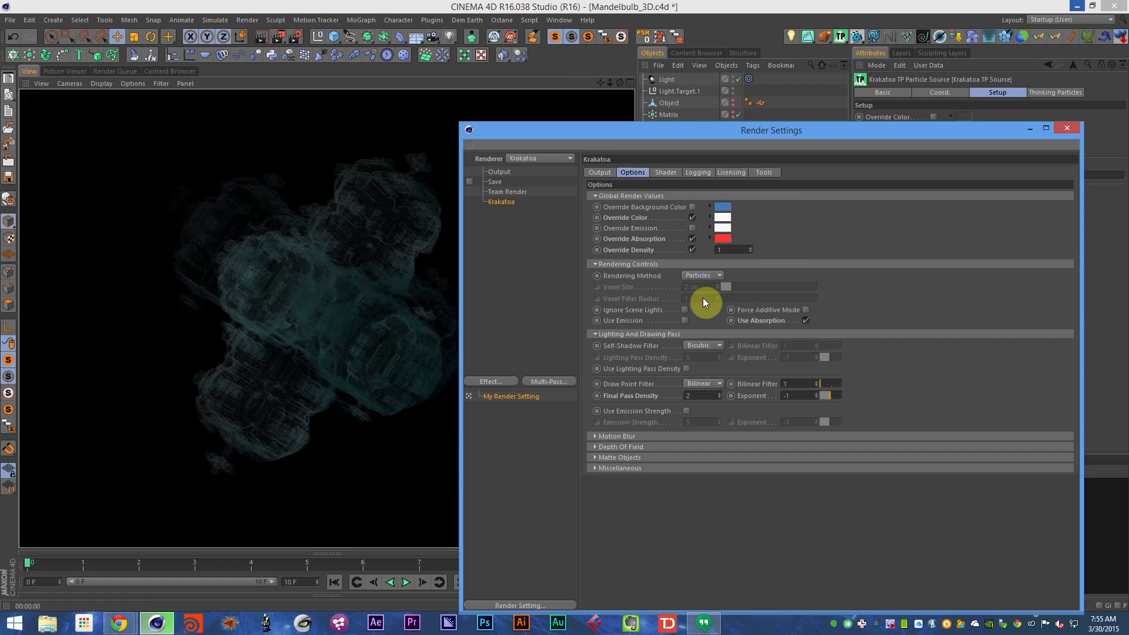
- Change the Override Absorption color to lime green (R 149, G 255, B 63), and return it to orange with a 20° hue
{"action": "left_click", "coordinate": [717, 238]}
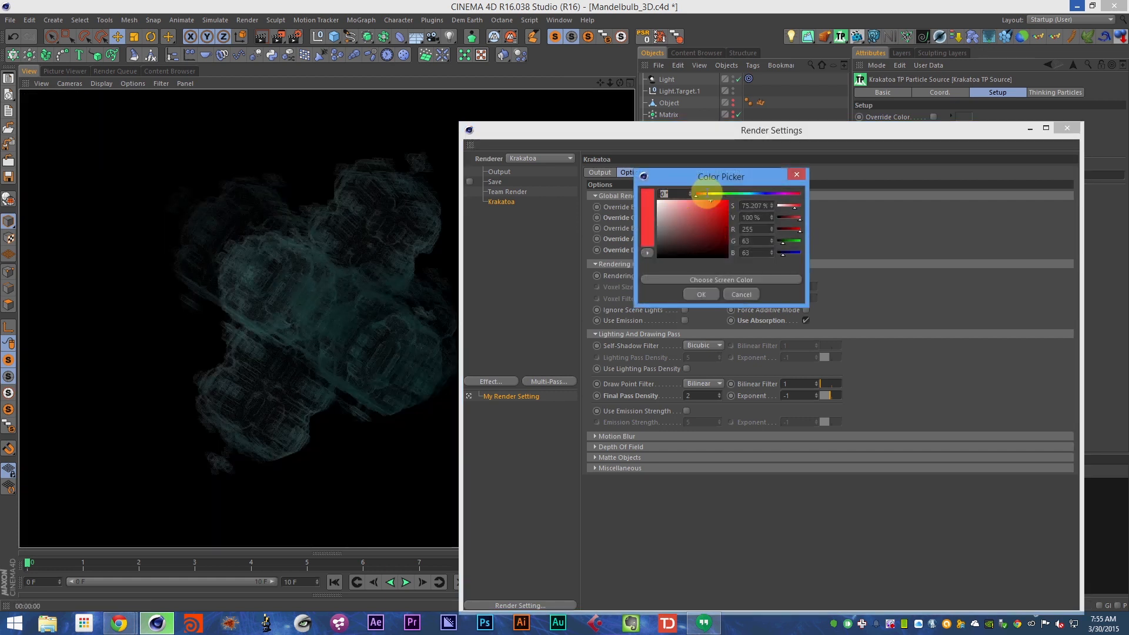
{"action": "left_click", "coordinate": [722, 193]}
{"action": "left_click", "coordinate": [701, 295]}
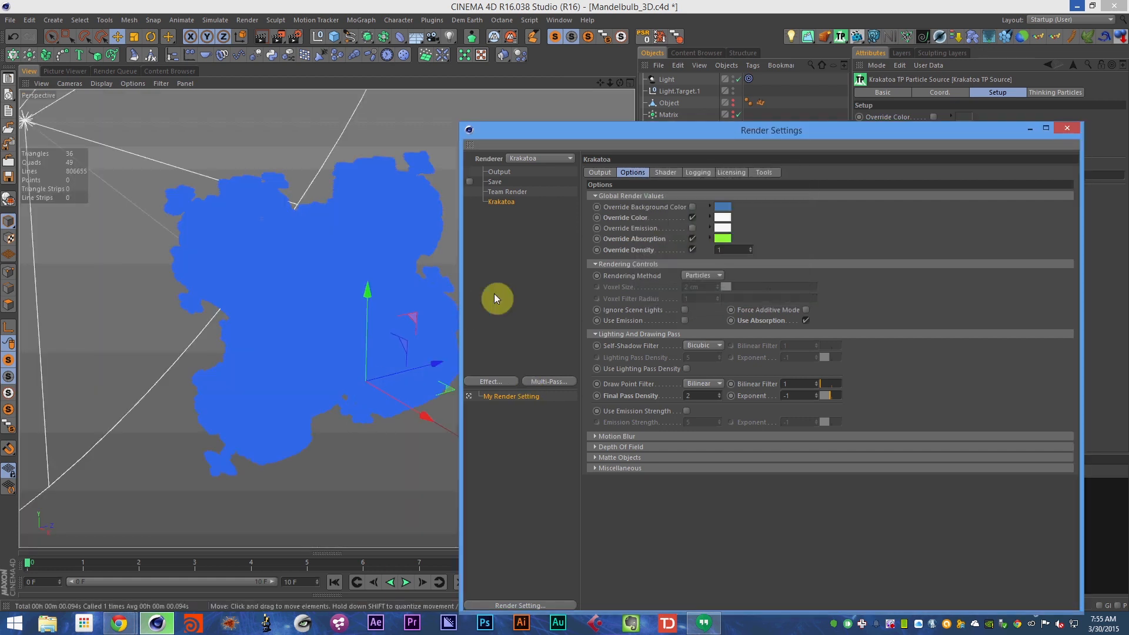
{"action": "left_click", "coordinate": [723, 239]}
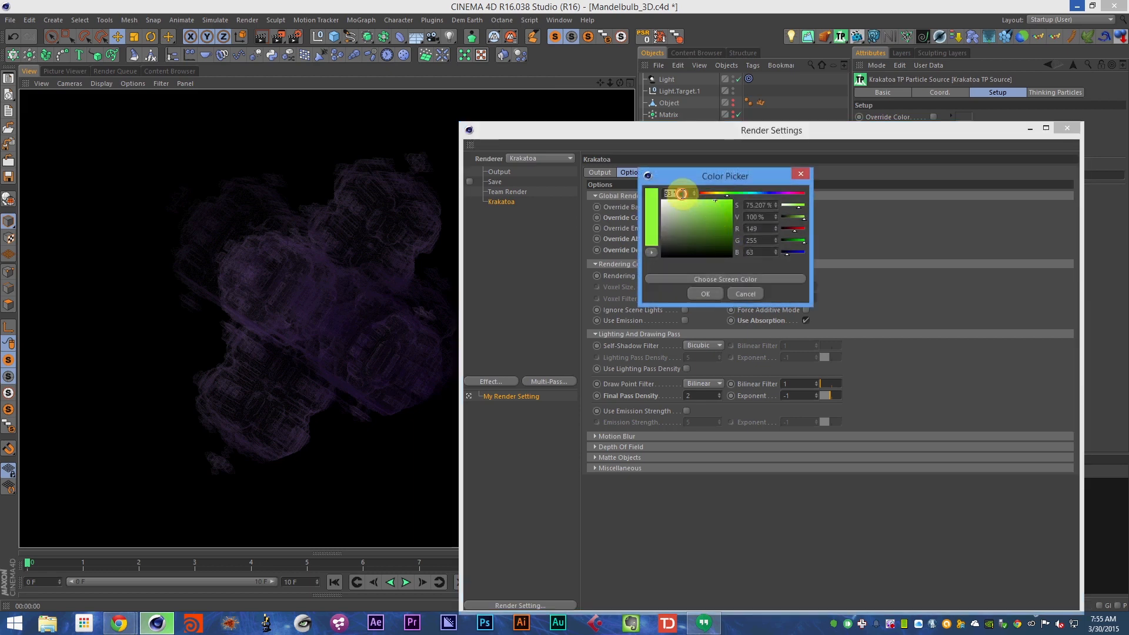
{"action": "key", "text": "Return"}
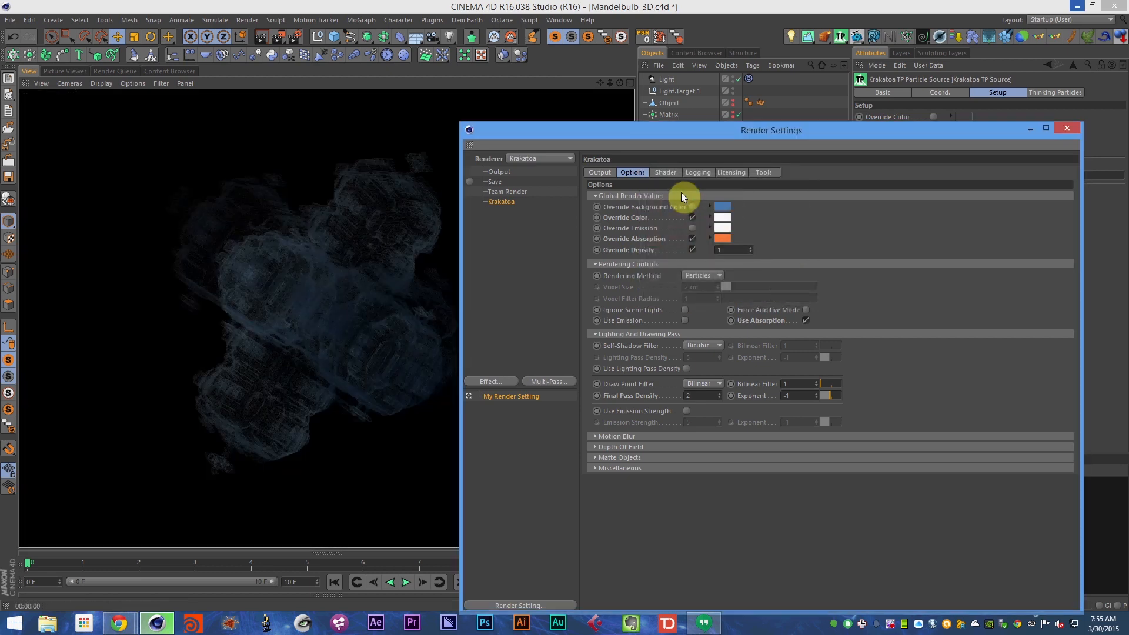
{"action": "left_click", "coordinate": [724, 235]}
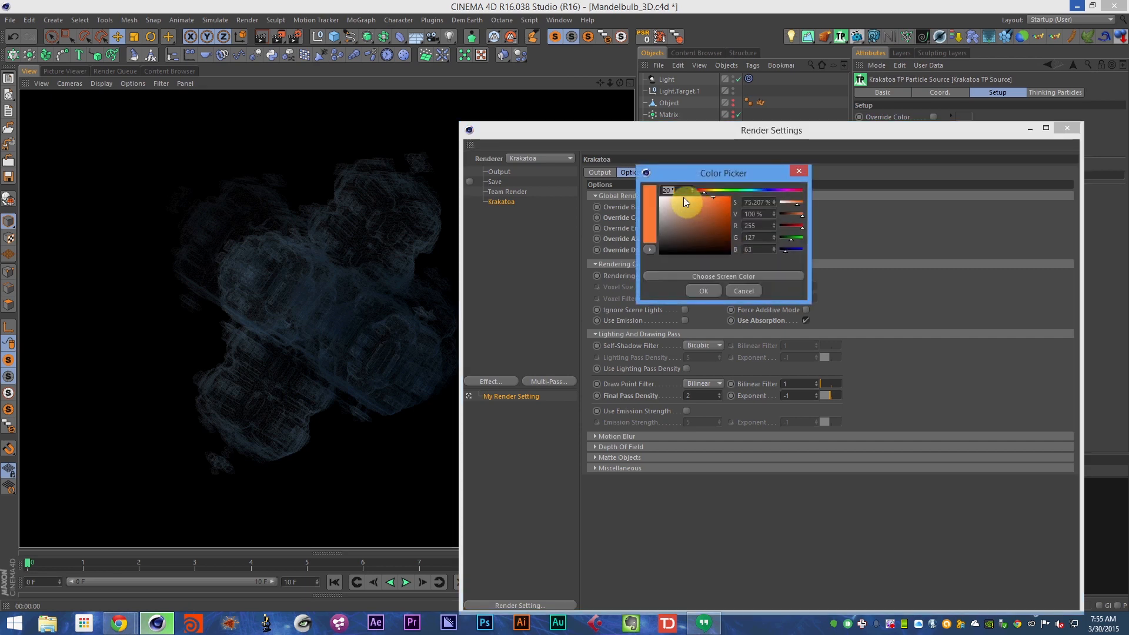
{"action": "type", "text": "0"}
{"action": "key", "text": "Return"}
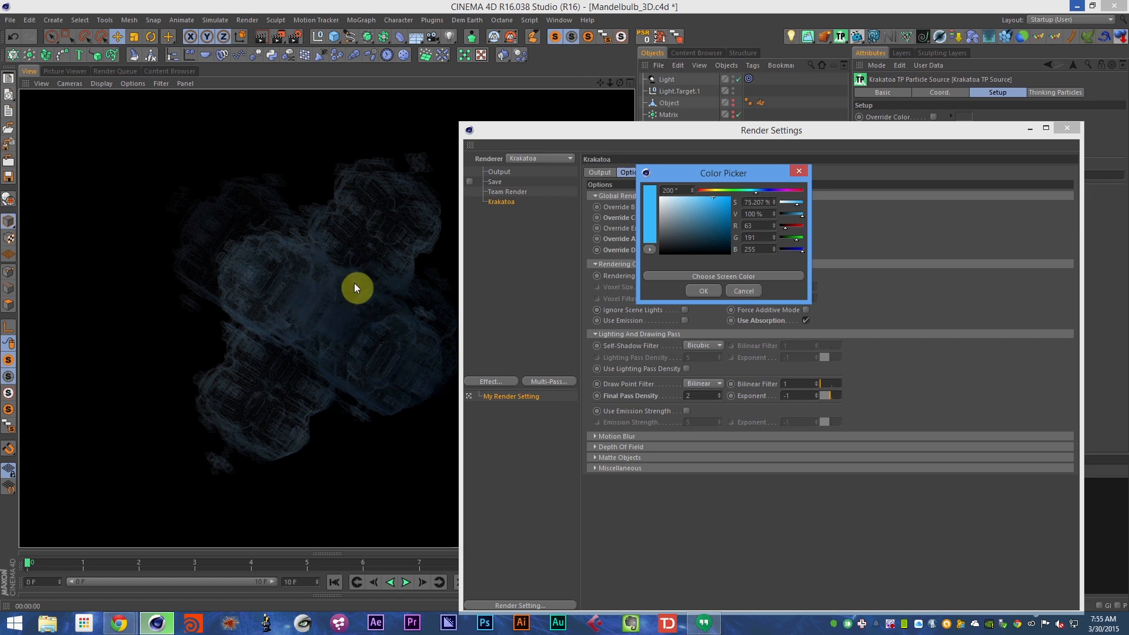
{"action": "left_click", "coordinate": [735, 291]}
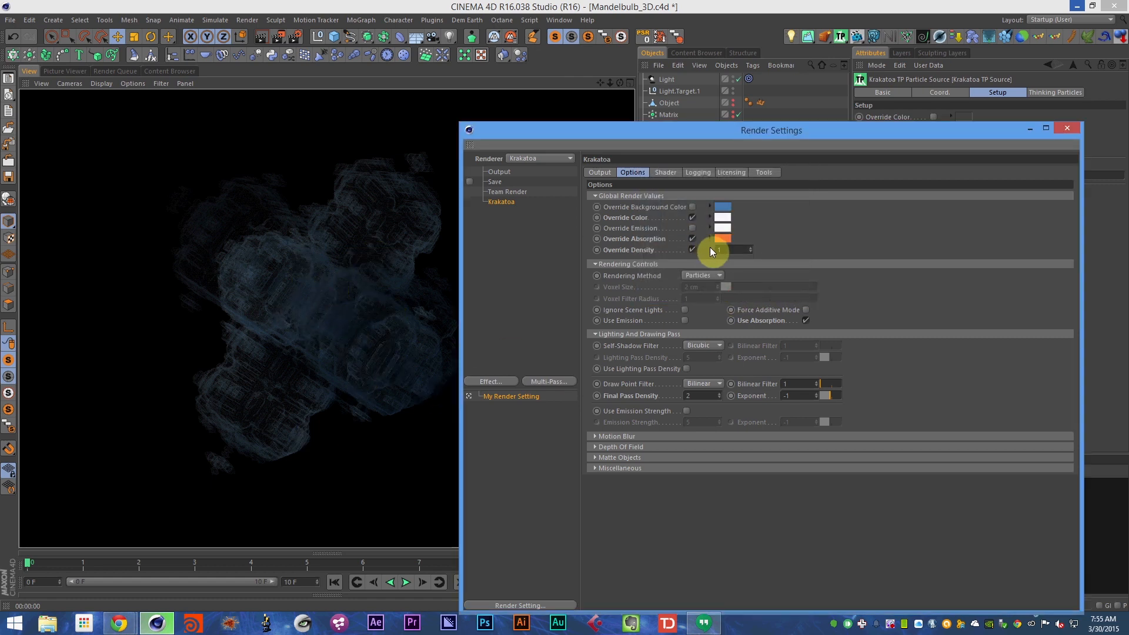
- Darken the Override Absorption color to a deep brown (R 62, G 35, B 21)
{"action": "left_click", "coordinate": [719, 238]}
{"action": "left_click_drag", "start_coordinate": [706, 235], "coordinate": [700, 246]}
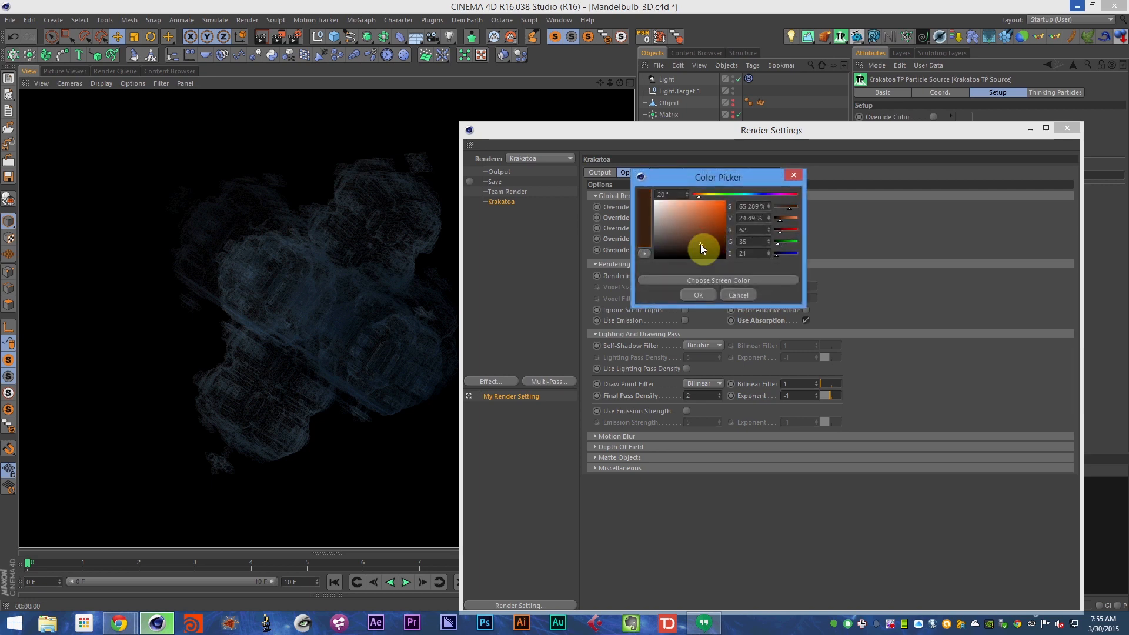
{"action": "left_click", "coordinate": [696, 296]}
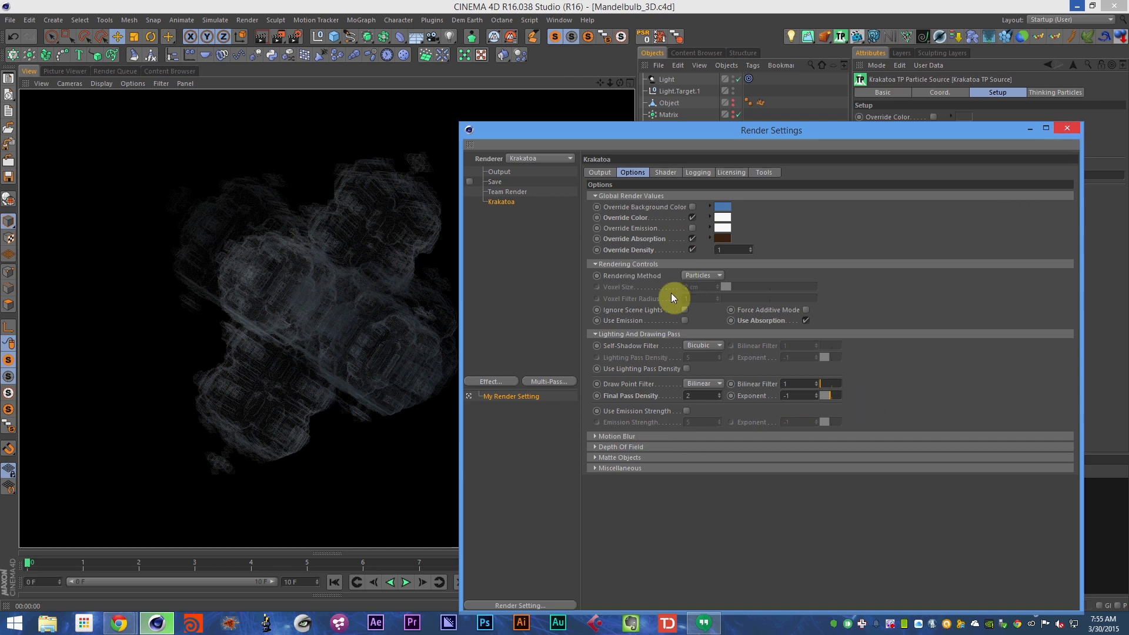
- Set the Final Pass Density to 5
{"action": "double_click", "coordinate": [704, 396]}
{"action": "type", "text": "5"}
{"action": "left_click", "coordinate": [881, 320]}
- Change the Override Color swatch to orange (R 234, G 125, B 67)
{"action": "left_click", "coordinate": [719, 216]}
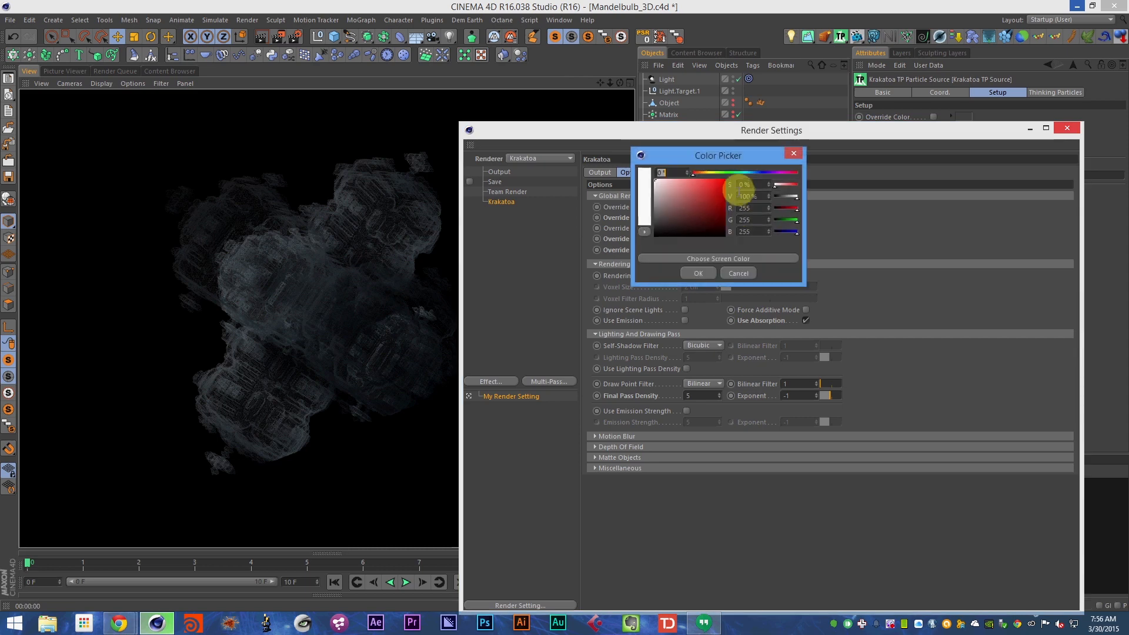
{"action": "left_click", "coordinate": [699, 173]}
{"action": "left_click", "coordinate": [705, 183]}
{"action": "left_click", "coordinate": [699, 273]}
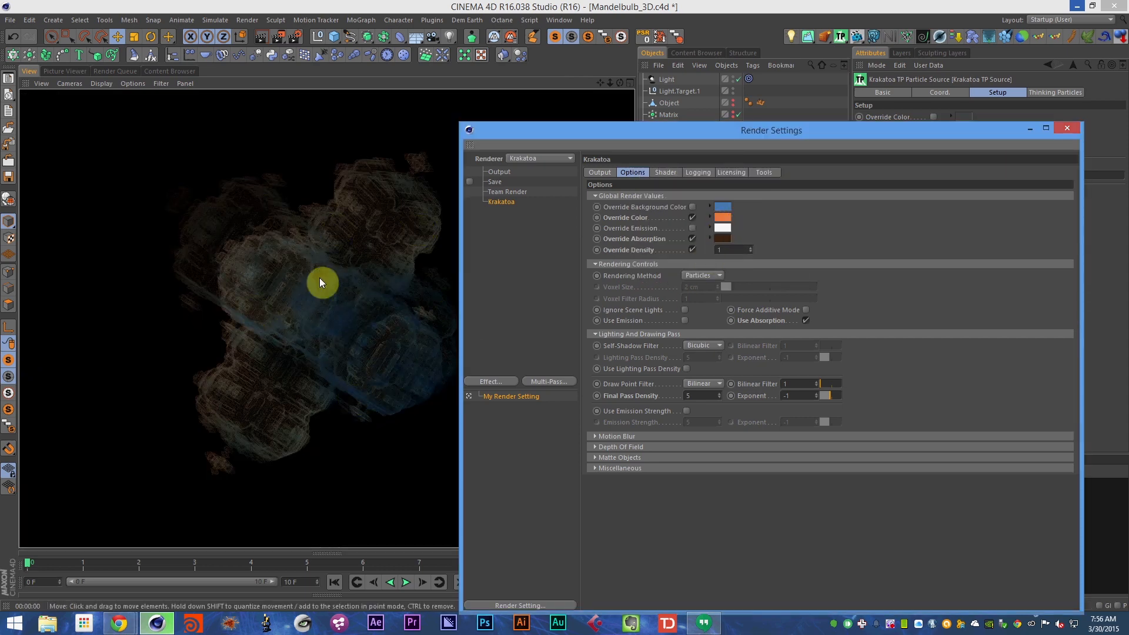
{"action": "left_click", "coordinate": [722, 217]}
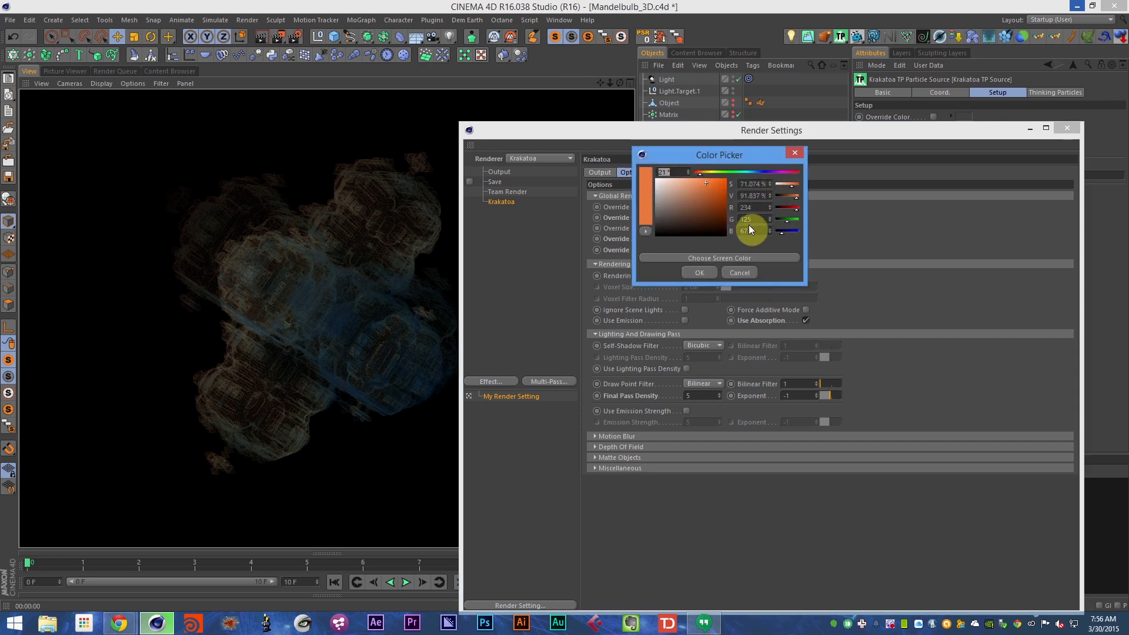
{"action": "left_click", "coordinate": [734, 274]}
- Shift the Override Absorption hue from brown to a dark olive green
{"action": "left_click", "coordinate": [724, 237]}
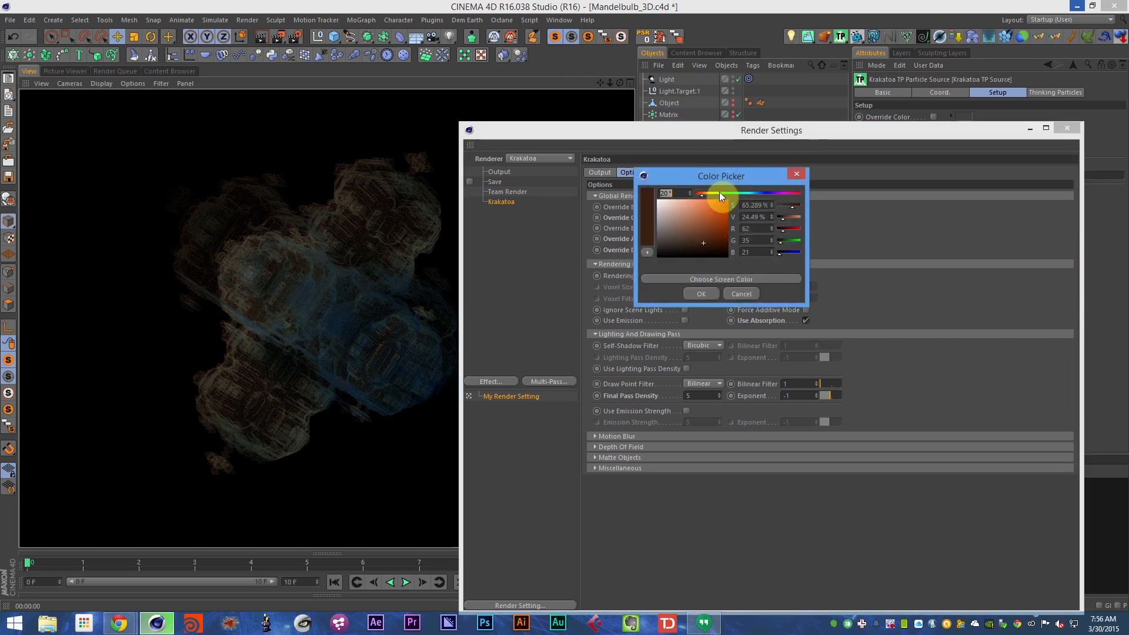
{"action": "left_click", "coordinate": [715, 194]}
{"action": "left_click", "coordinate": [706, 294]}
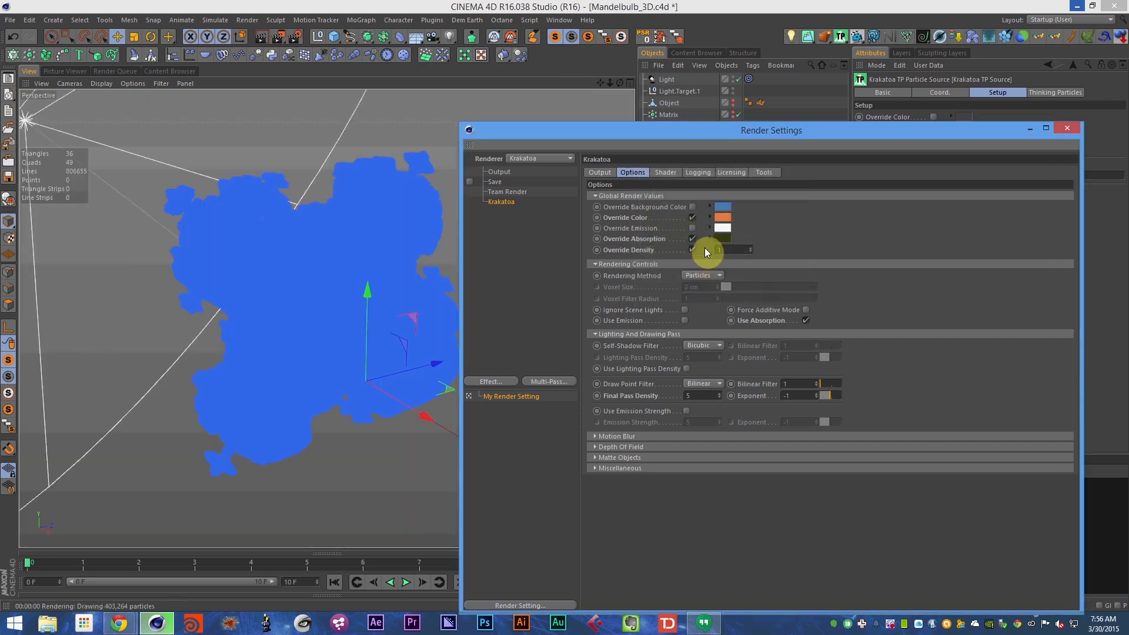
- Change the Override Absorption color to dark green (R 22, G 62, B 21), and shift it to a bluer green (R 21, G 62, B 35)
{"action": "left_click", "coordinate": [721, 237]}
{"action": "left_click", "coordinate": [728, 189]}
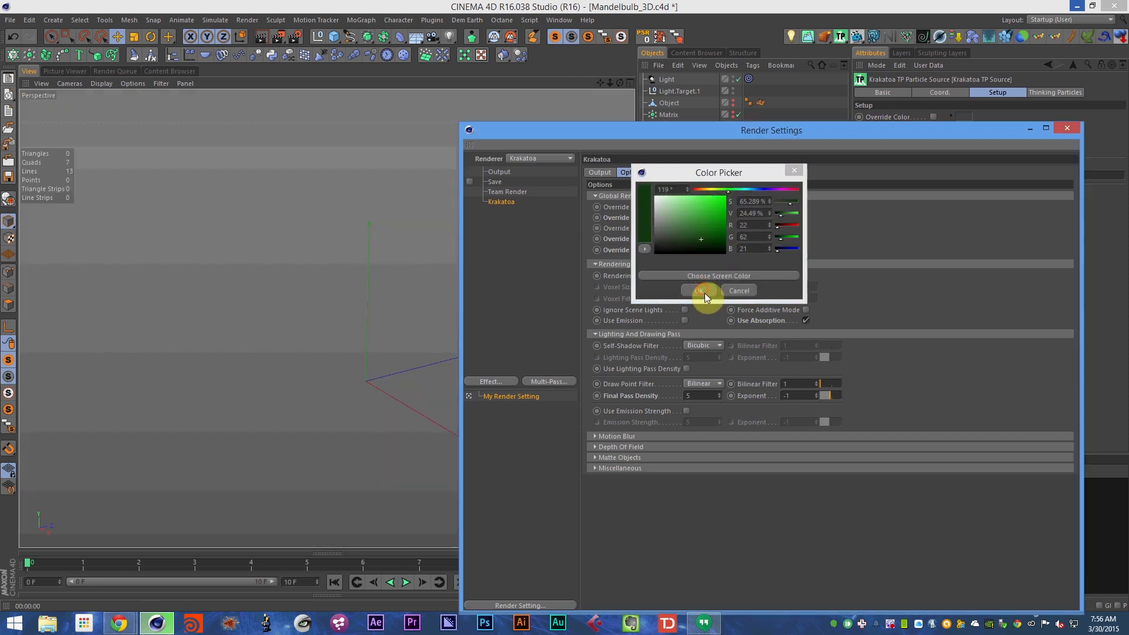
{"action": "left_click", "coordinate": [703, 289]}
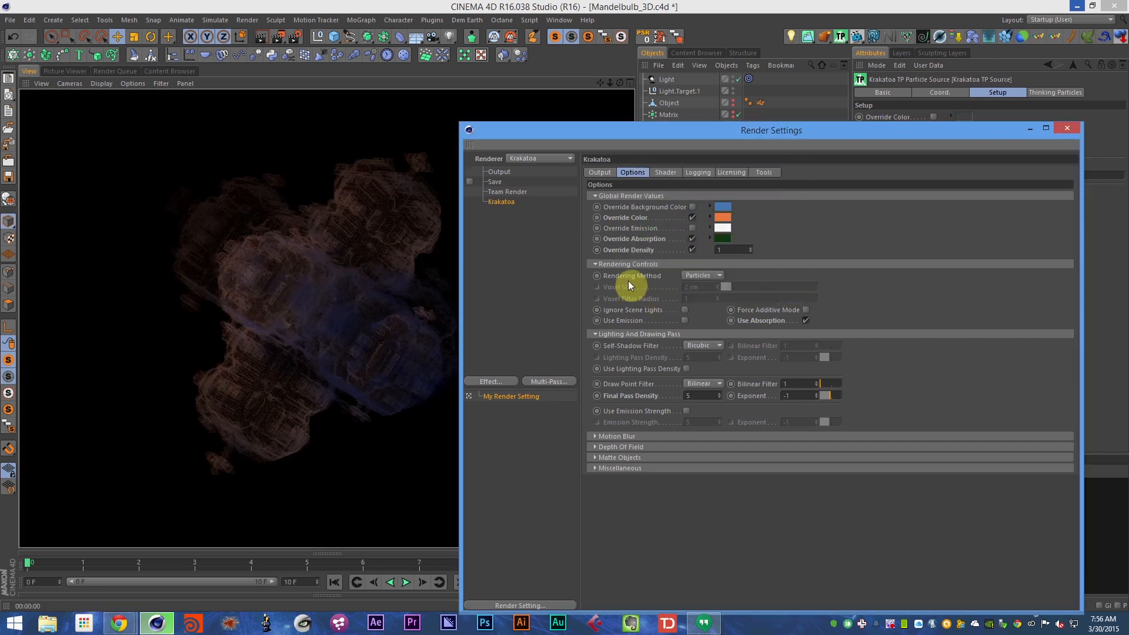
{"action": "left_click", "coordinate": [721, 237]}
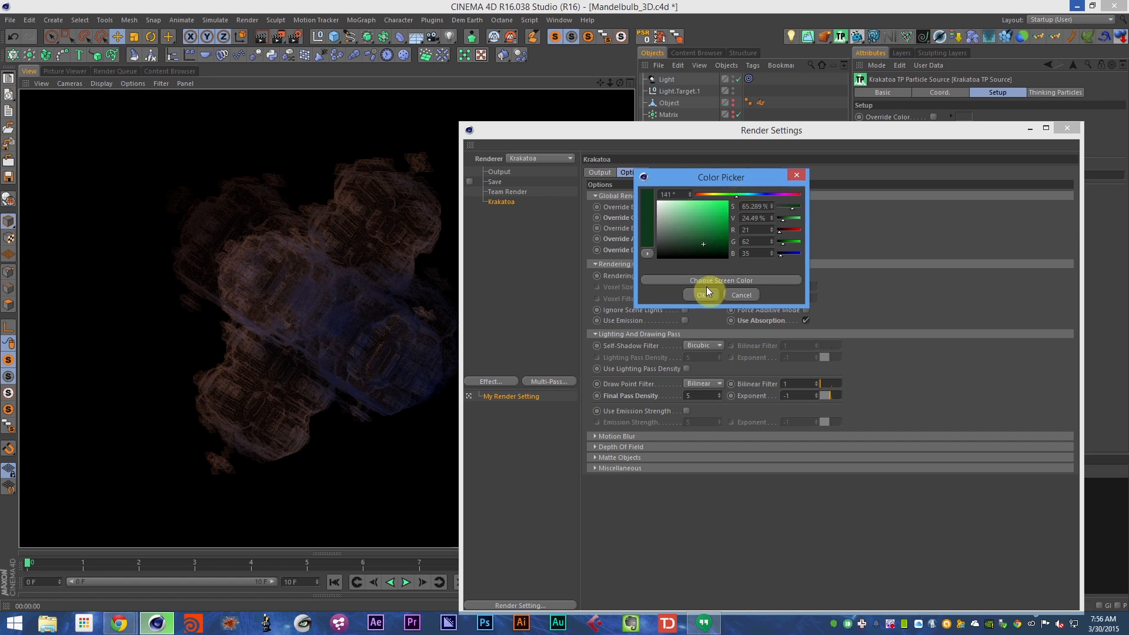
{"action": "left_click", "coordinate": [706, 287]}
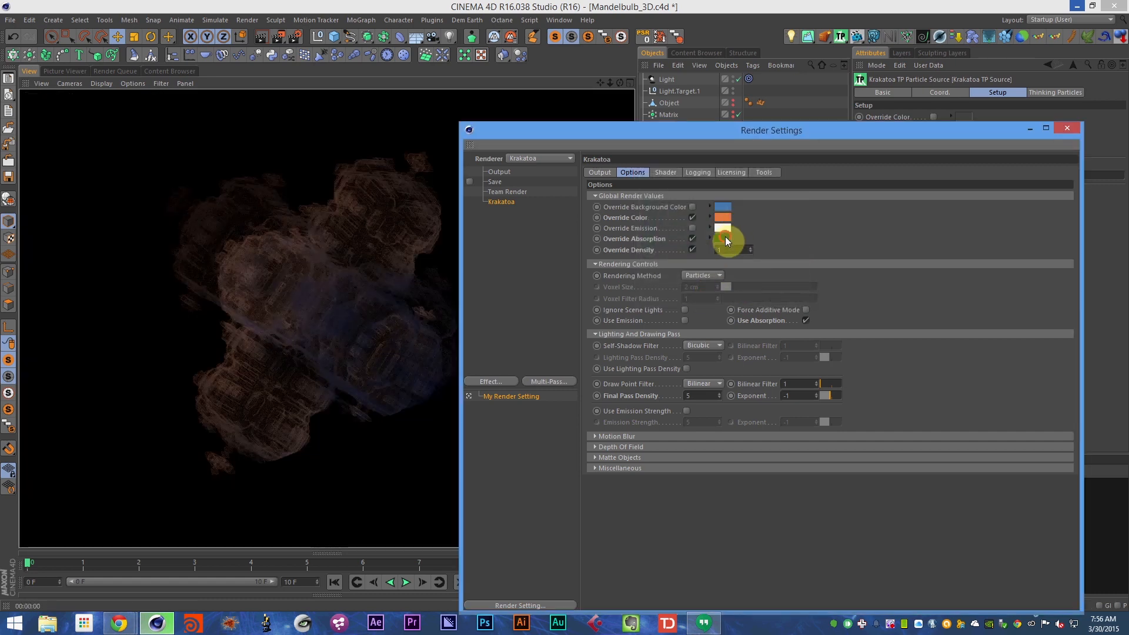
- Shift the Override Absorption color through dark blue to a dark indigo (R 27, G 21, B 62)
{"action": "left_click", "coordinate": [725, 237]}
{"action": "left_click_drag", "start_coordinate": [750, 192], "coordinate": [765, 193]}
{"action": "left_click", "coordinate": [711, 295]}
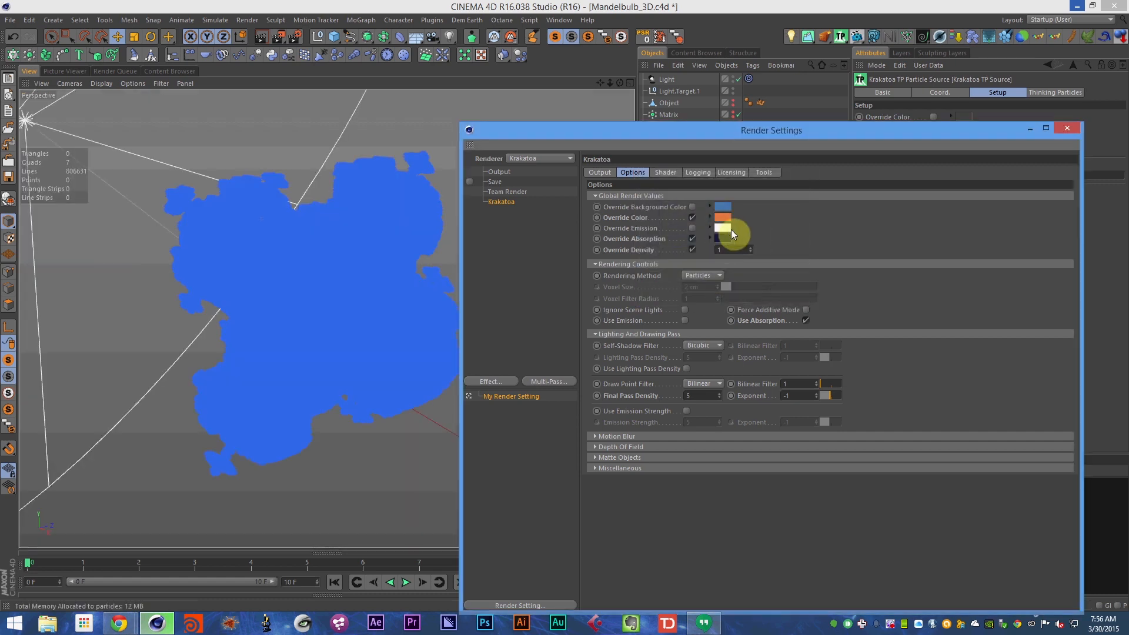
{"action": "left_click", "coordinate": [726, 239]}
{"action": "left_click_drag", "start_coordinate": [758, 197], "coordinate": [771, 197]}
{"action": "left_click", "coordinate": [706, 296]}
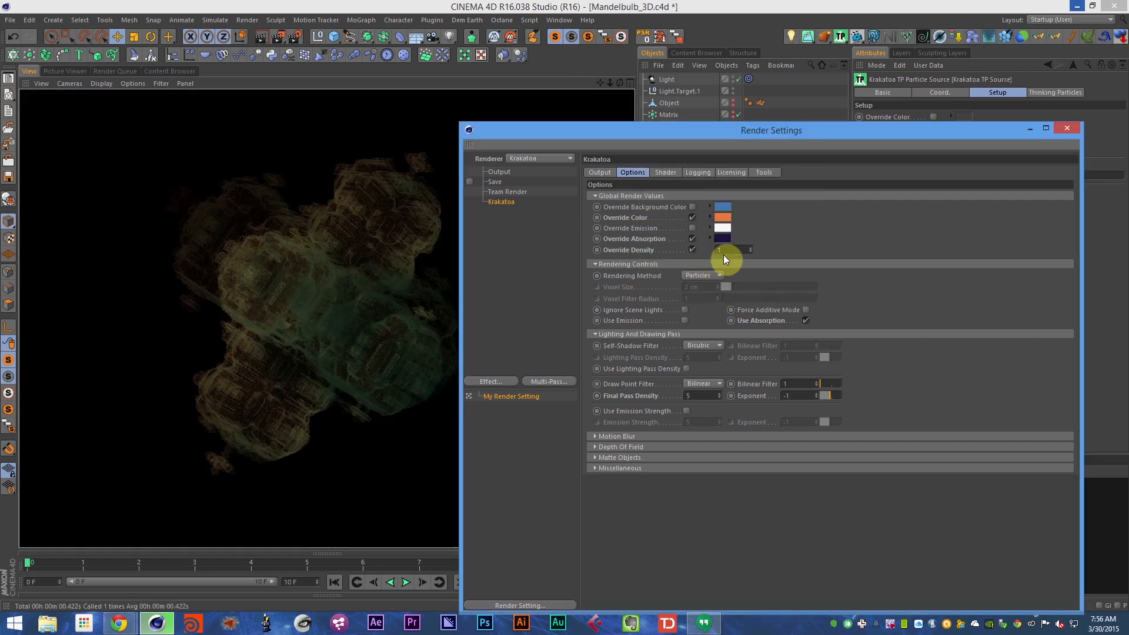
- Change the Override Color swatch to a lighter, yellowish orange
{"action": "left_click", "coordinate": [726, 220]}
{"action": "left_click", "coordinate": [707, 186]}
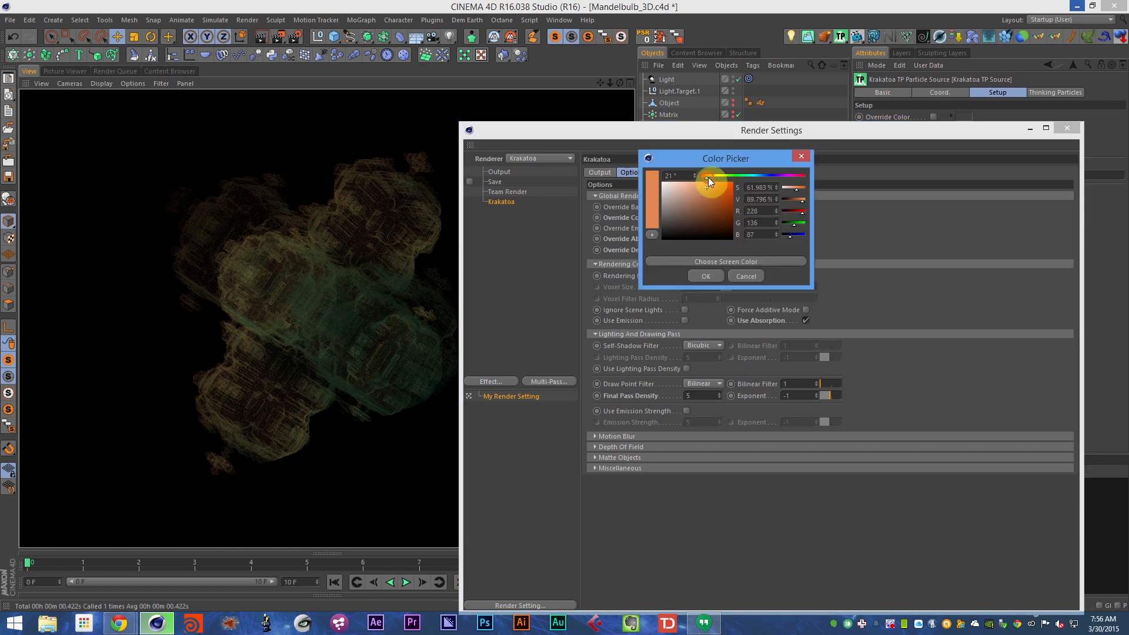
{"action": "left_click", "coordinate": [706, 276]}
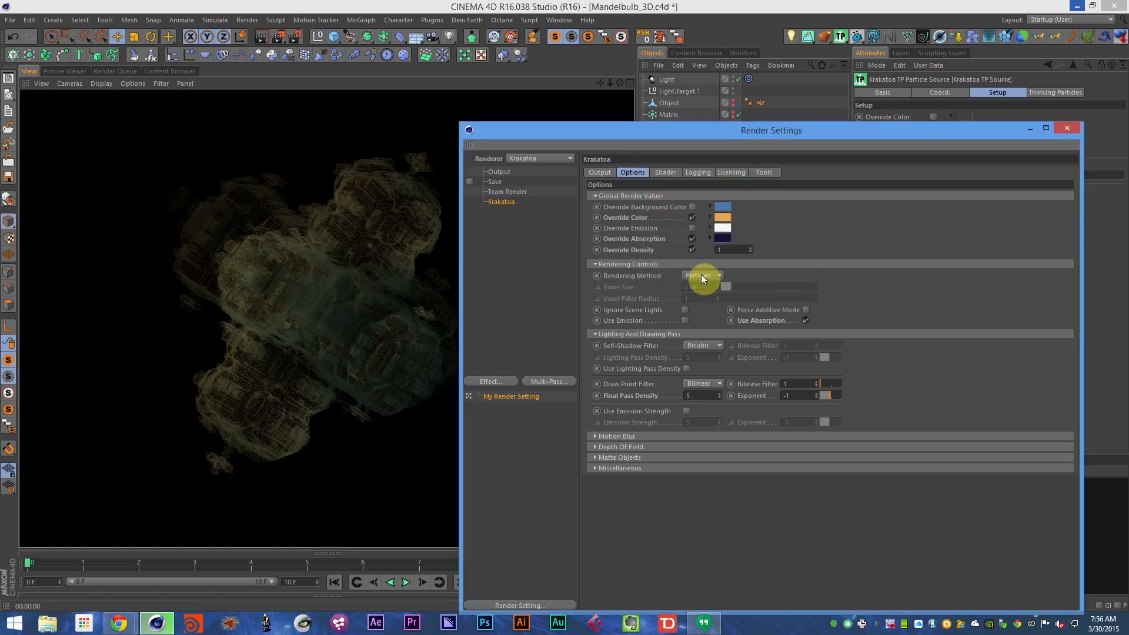
- Shift the Override Absorption hue to a dark purple
{"action": "left_click", "coordinate": [727, 238]}
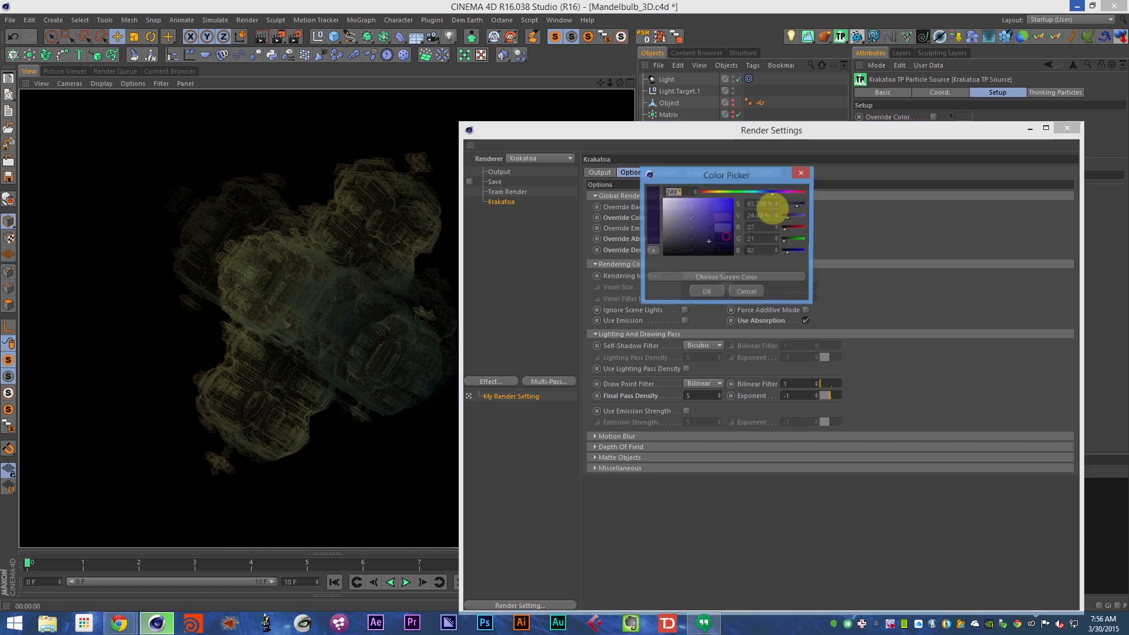
{"action": "left_click", "coordinate": [783, 192]}
{"action": "left_click", "coordinate": [710, 292]}
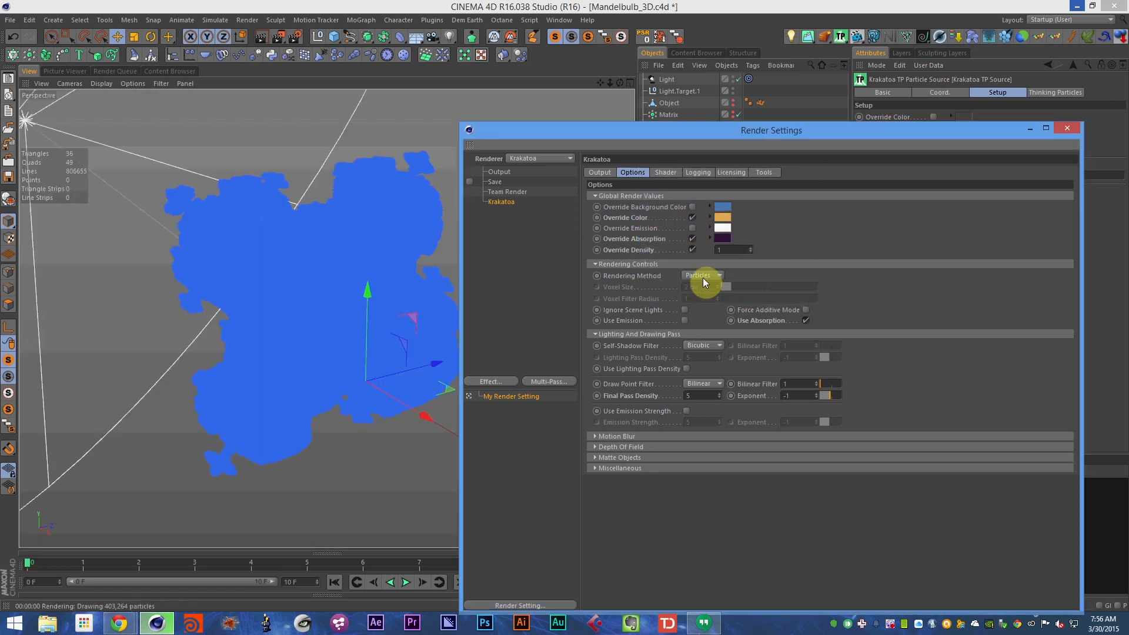
- Change the Override Color swatch to purple (R 181, G 56, B 213)
{"action": "left_click", "coordinate": [719, 221]}
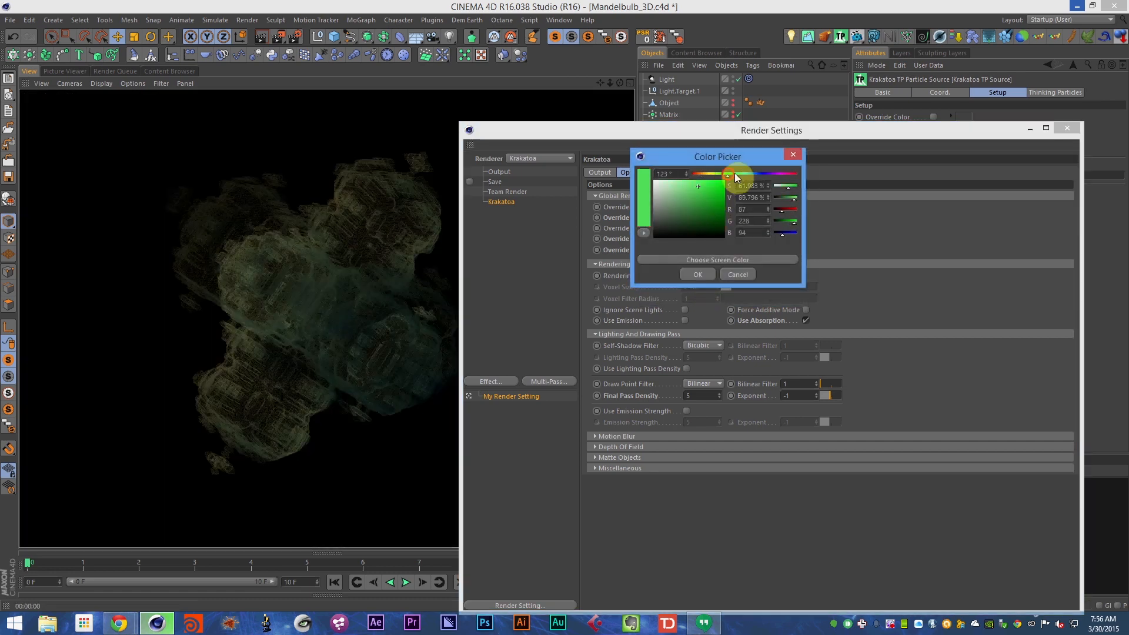
{"action": "left_click_drag", "start_coordinate": [735, 173], "coordinate": [771, 171]}
{"action": "left_click", "coordinate": [709, 187]}
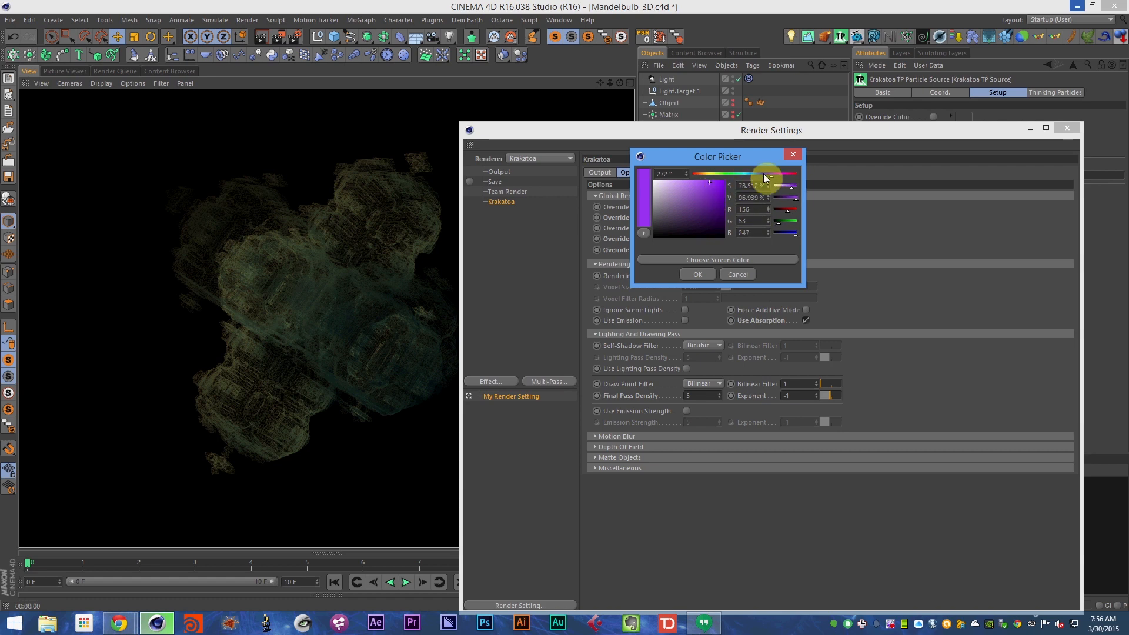
{"action": "left_click", "coordinate": [713, 194]}
{"action": "left_click", "coordinate": [697, 274]}
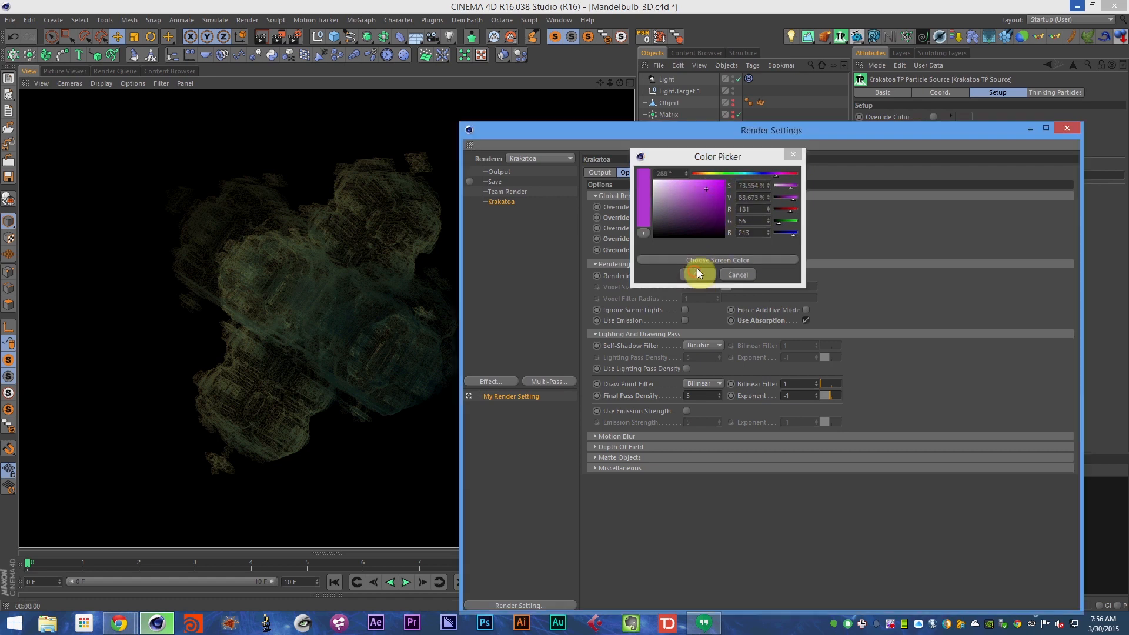
- Change the Override Absorption color to dark yellow (R 62, G 59, B 21)
{"action": "left_click", "coordinate": [728, 238]}
{"action": "left_click_drag", "start_coordinate": [751, 194], "coordinate": [718, 194]}
{"action": "left_click", "coordinate": [709, 243]}
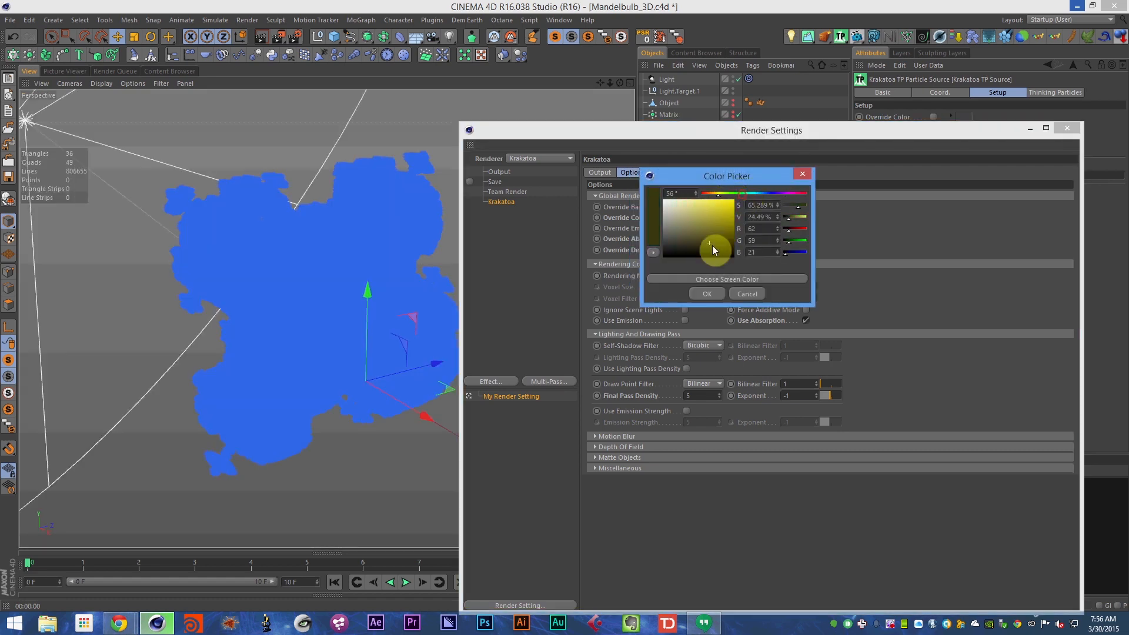
{"action": "left_click", "coordinate": [709, 294]}
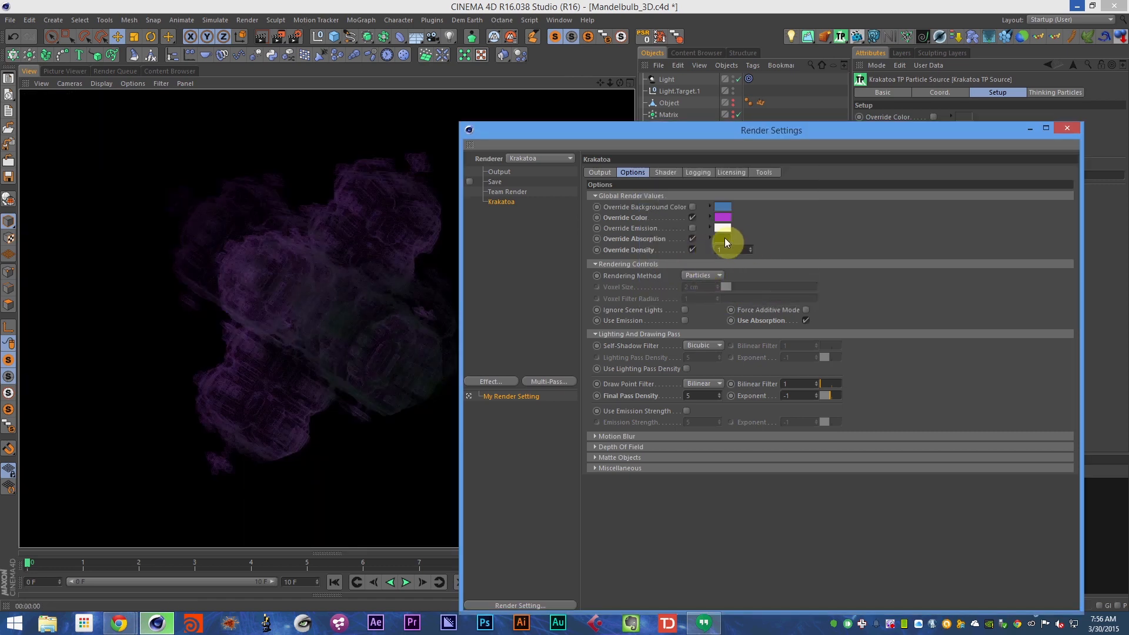
- Shift the Override Absorption hue from dark yellow to dark green
{"action": "left_click", "coordinate": [725, 238]}
{"action": "left_click", "coordinate": [735, 194]}
{"action": "left_click", "coordinate": [711, 293]}
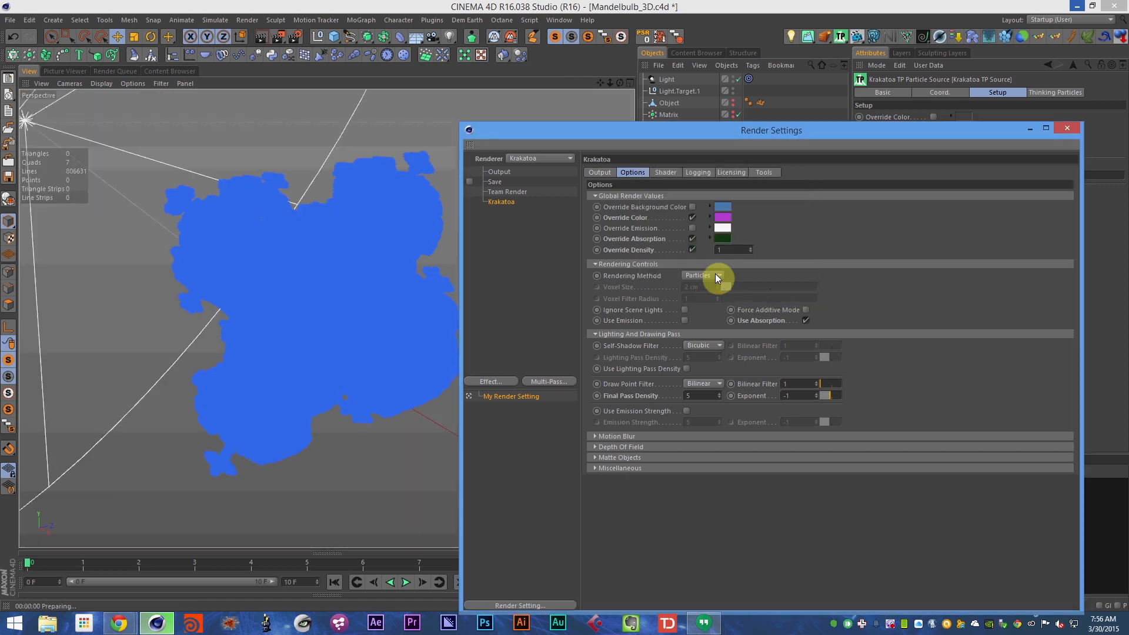
- Disable Override Color and change the Override Absorption color to dark teal (R 21, G 59, B 62)
{"action": "left_click", "coordinate": [693, 218]}
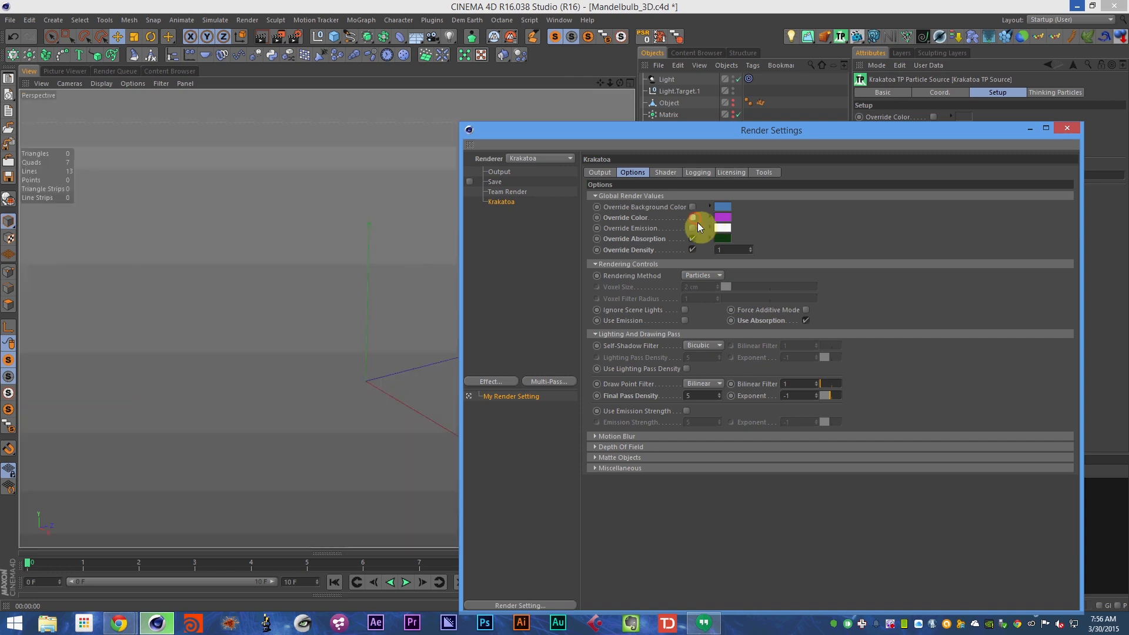
{"action": "left_click", "coordinate": [722, 239]}
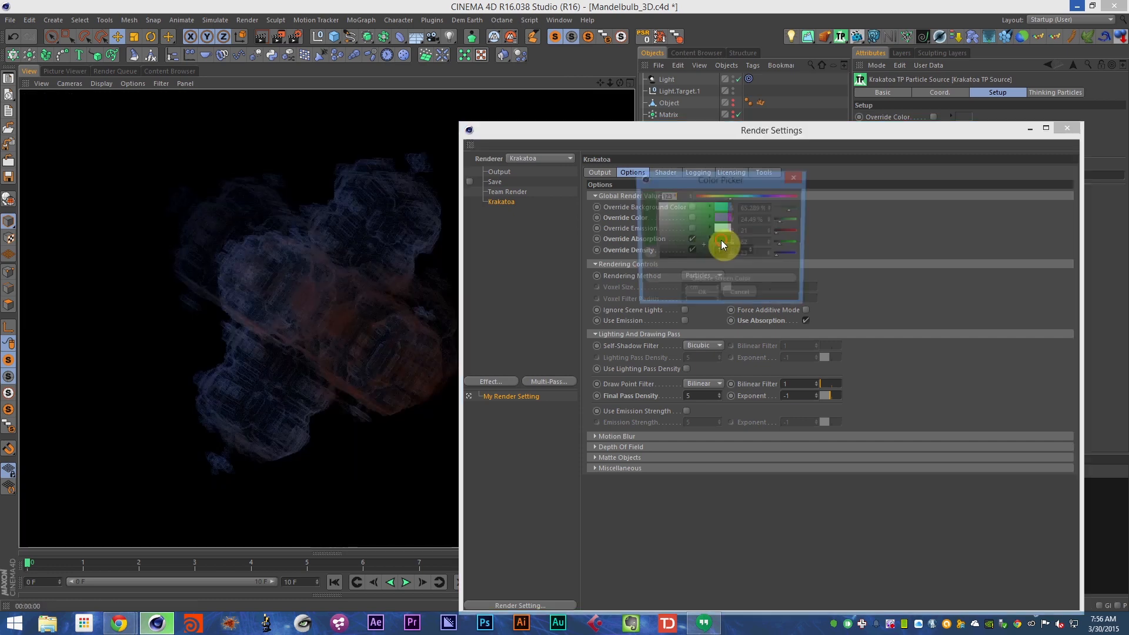
{"action": "left_click", "coordinate": [735, 197]}
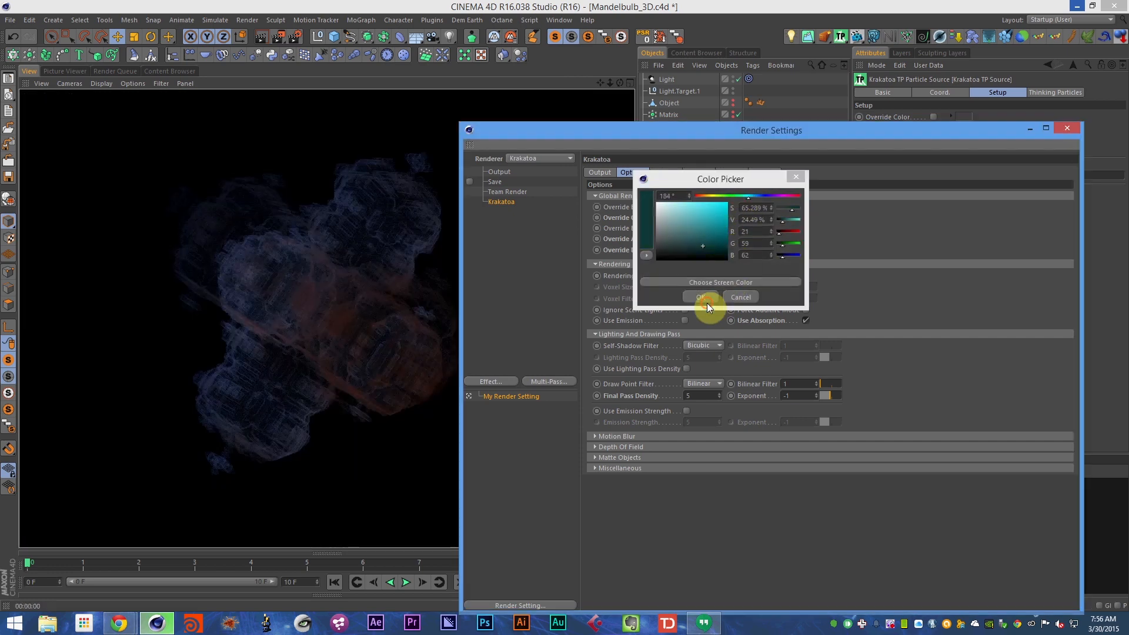
{"action": "left_click", "coordinate": [703, 297]}
- Change the Override Absorption color to dark brown with a 21° hue (R 62, G 35, B 21)
{"action": "left_click", "coordinate": [724, 241]}
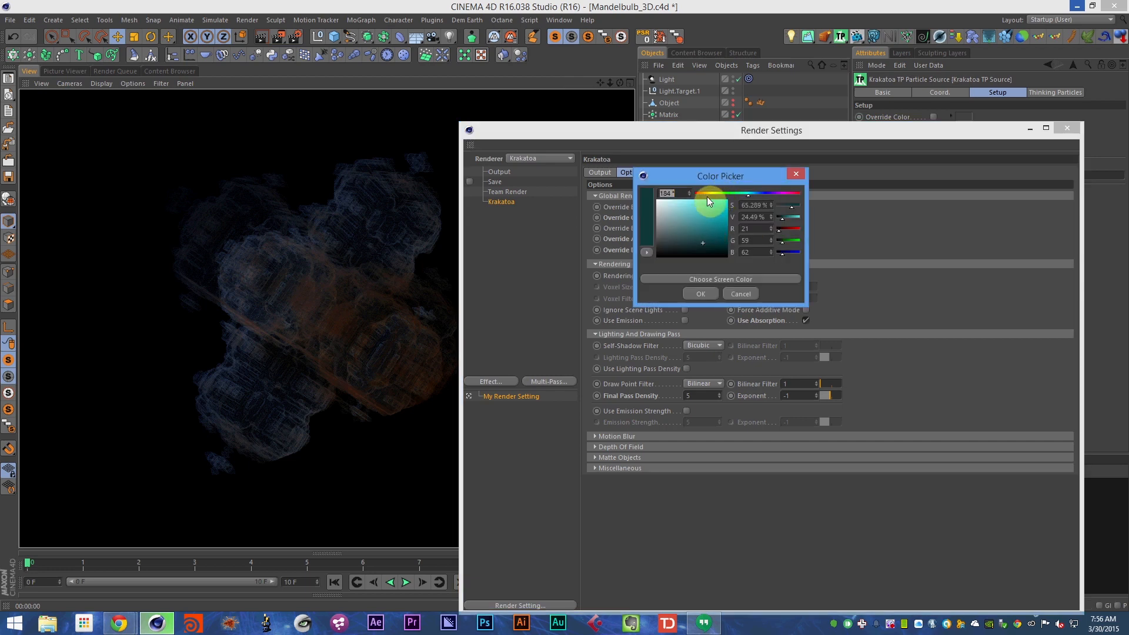
{"action": "left_click", "coordinate": [702, 194]}
{"action": "left_click", "coordinate": [702, 279]}
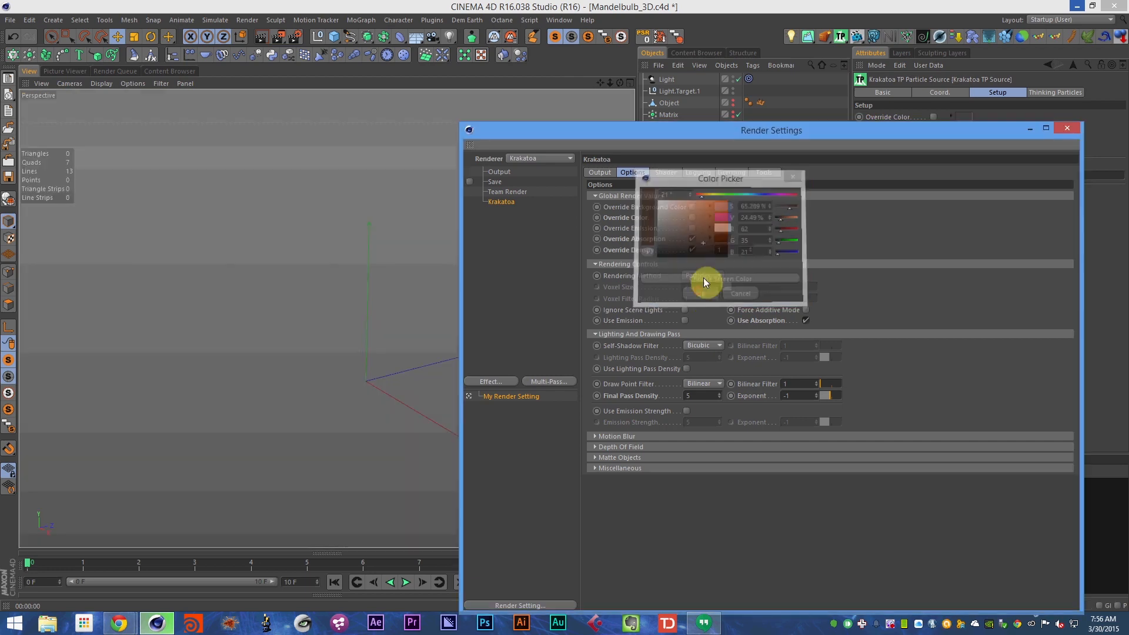
- Shift the Override Absorption hue to a dark magenta pink
{"action": "left_click", "coordinate": [723, 239]}
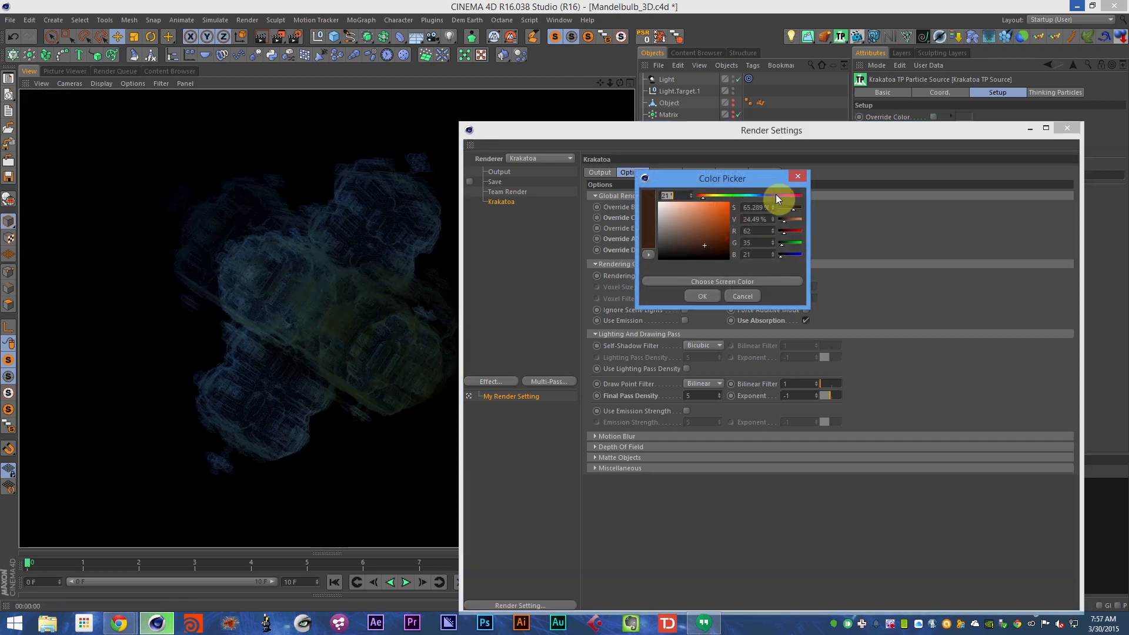
{"action": "left_click", "coordinate": [792, 195]}
{"action": "left_click", "coordinate": [716, 296]}
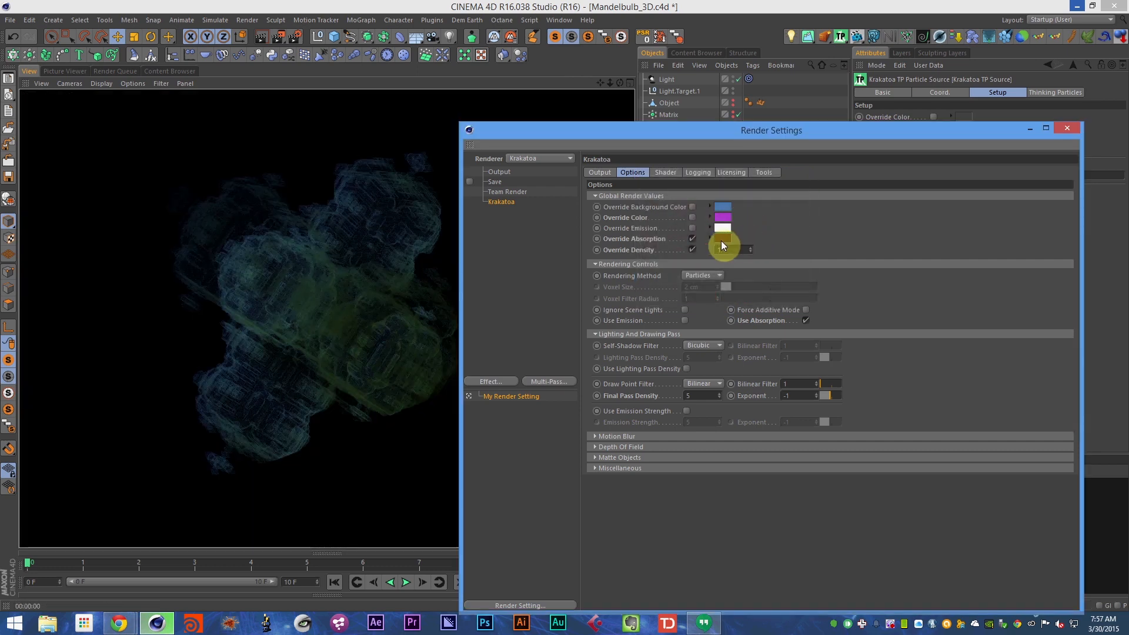
- Try a dark blue Krakatoa override absorption color with hue 211° and re-render the view
{"action": "left_click", "coordinate": [723, 239]}
{"action": "left_click", "coordinate": [757, 194]}
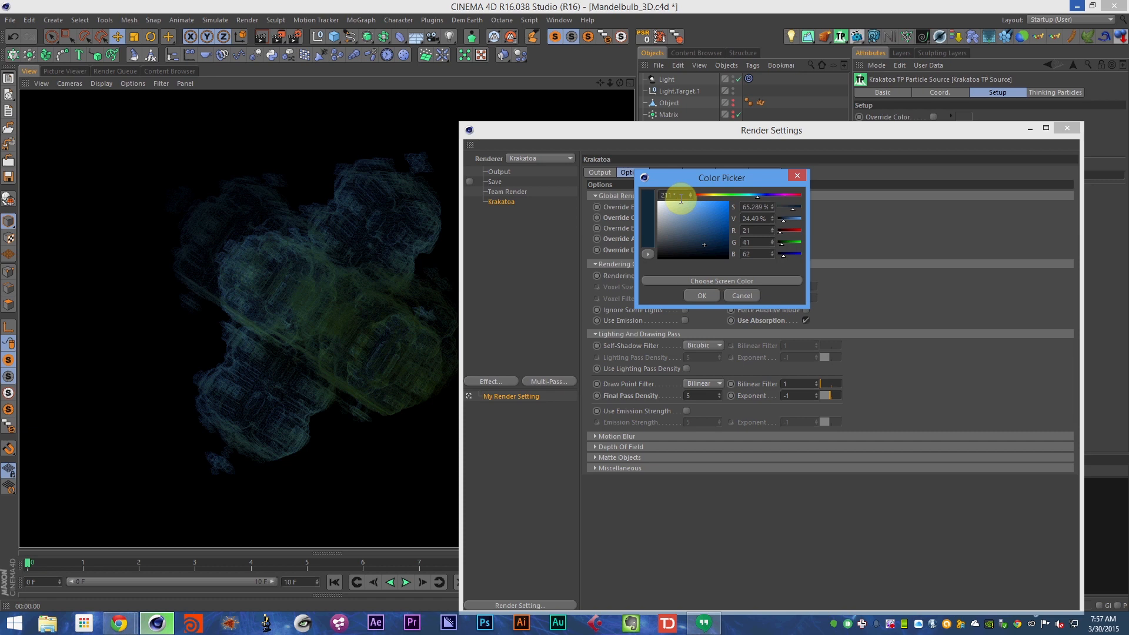
{"action": "key", "text": "Return"}
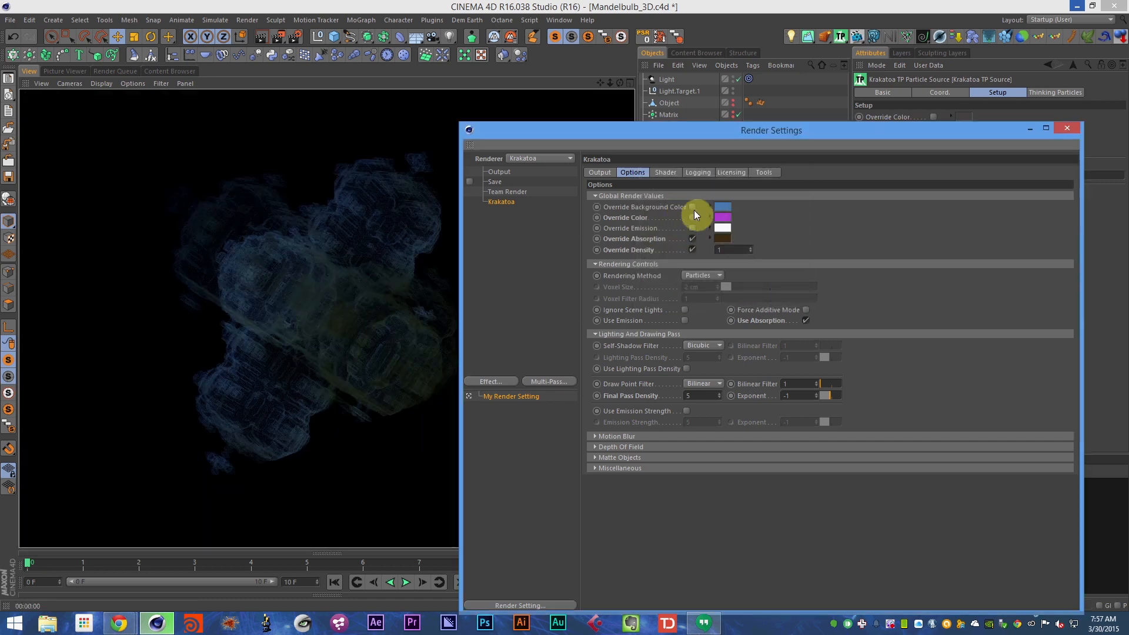
{"action": "key", "text": "ctrl+z"}
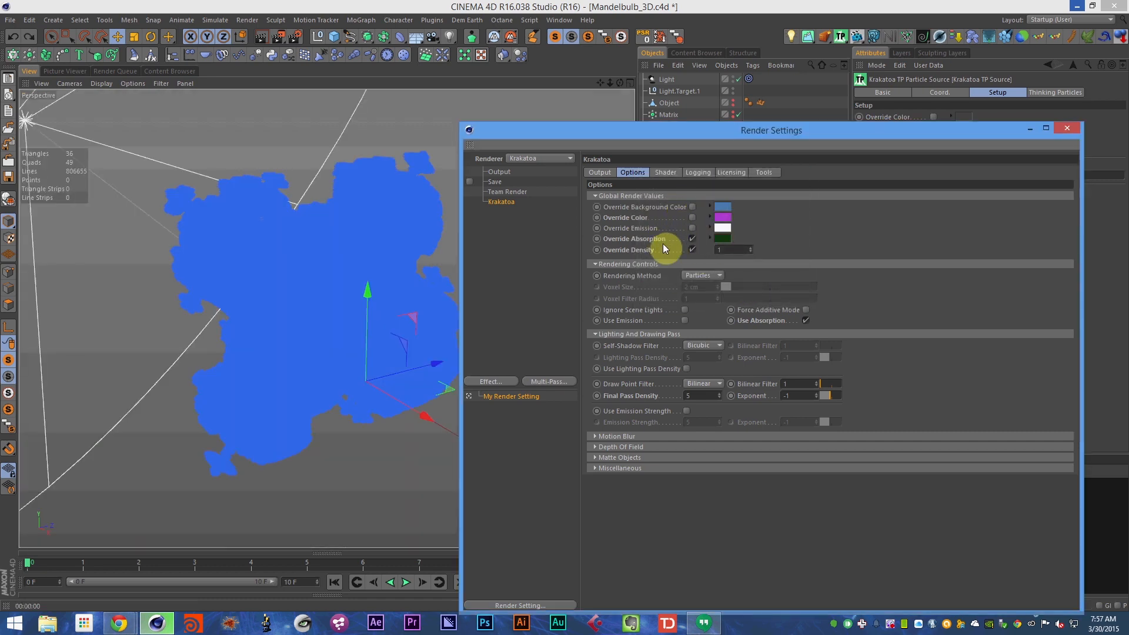
{"action": "key", "text": "ctrl+r"}
- Change the override absorption to a dark pink with hue 335° and enable Override Color
{"action": "left_click", "coordinate": [723, 238]}
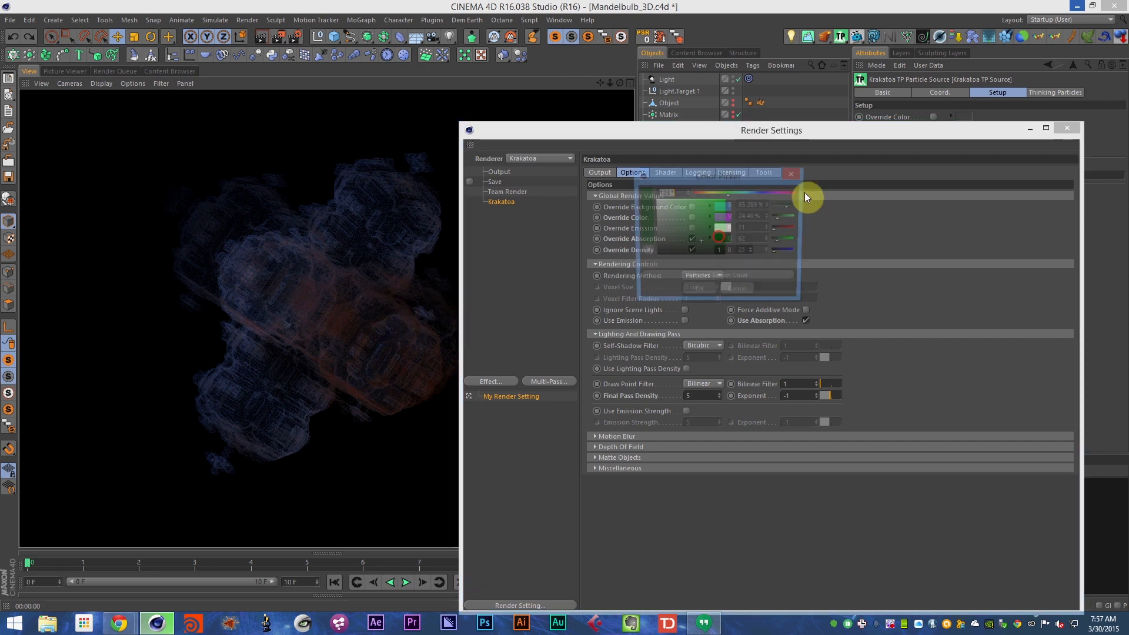
{"action": "left_click_drag", "start_coordinate": [782, 191], "coordinate": [789, 192]}
{"action": "left_click", "coordinate": [698, 293]}
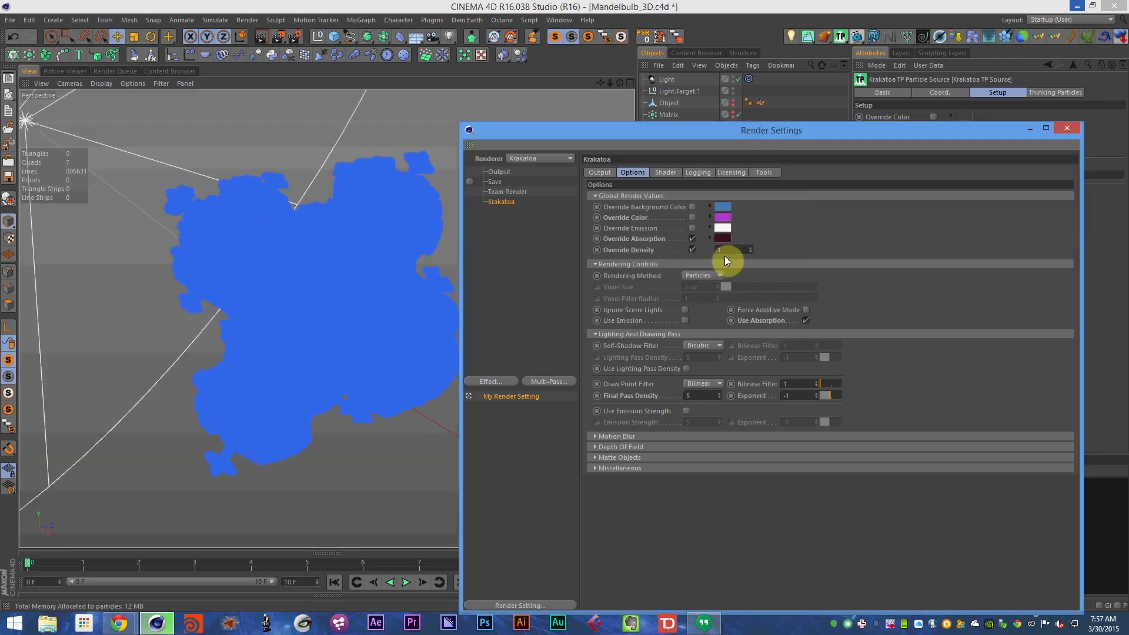
{"action": "left_click", "coordinate": [693, 219]}
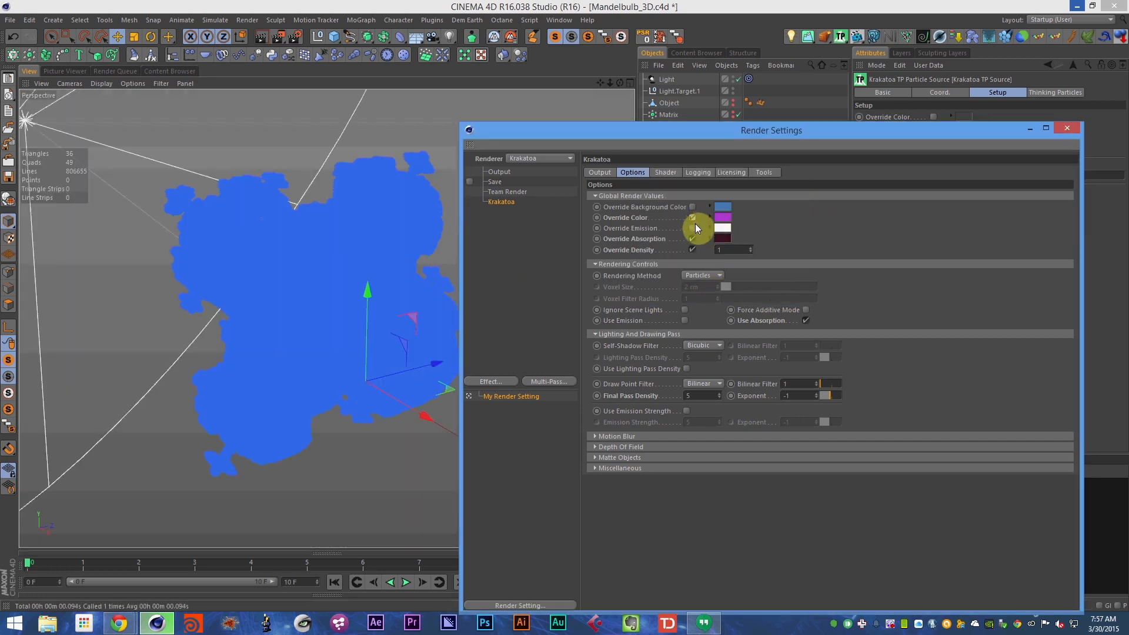
- Shift the override absorption color to a dark green with hue 107°
{"action": "left_click", "coordinate": [723, 237]}
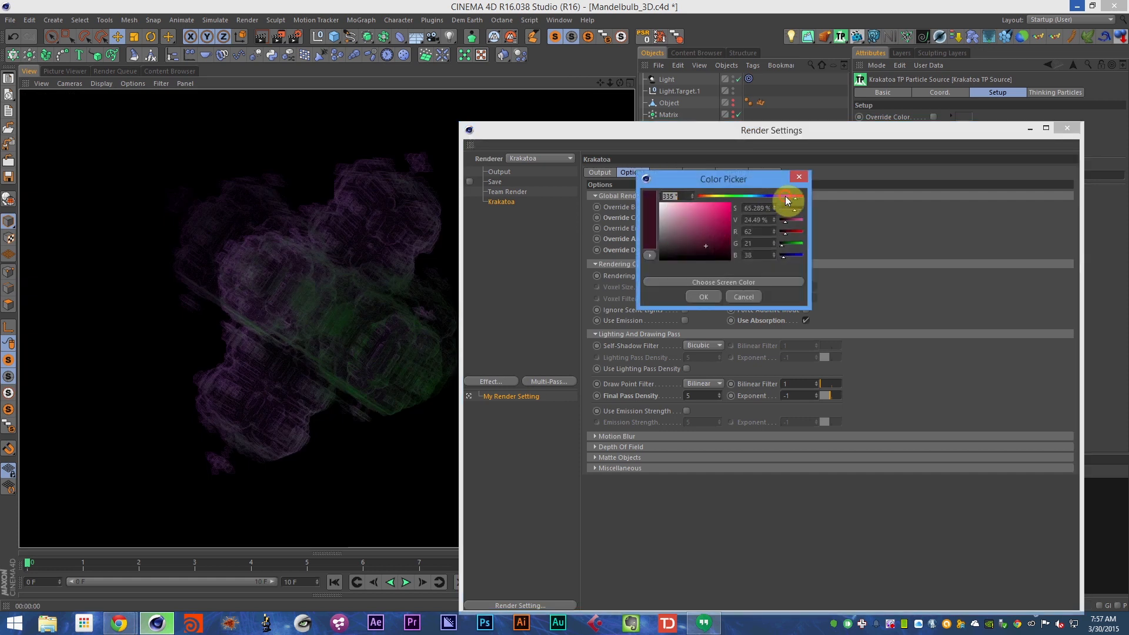
{"action": "left_click", "coordinate": [705, 294]}
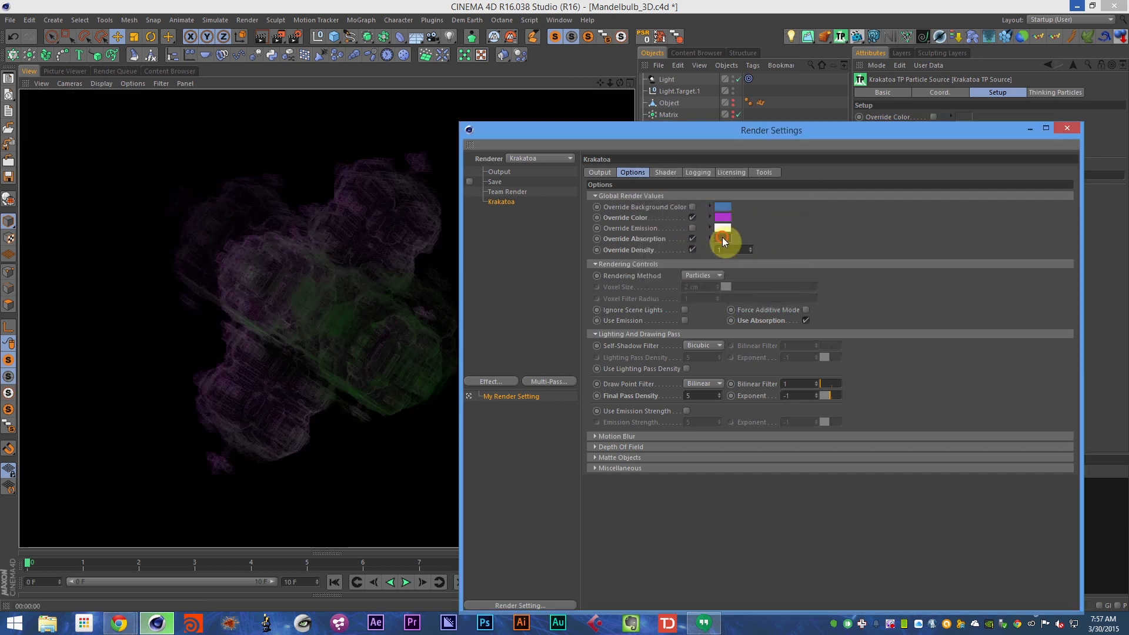
{"action": "left_click", "coordinate": [723, 239]}
{"action": "left_click", "coordinate": [725, 193]}
{"action": "left_click", "coordinate": [701, 292]}
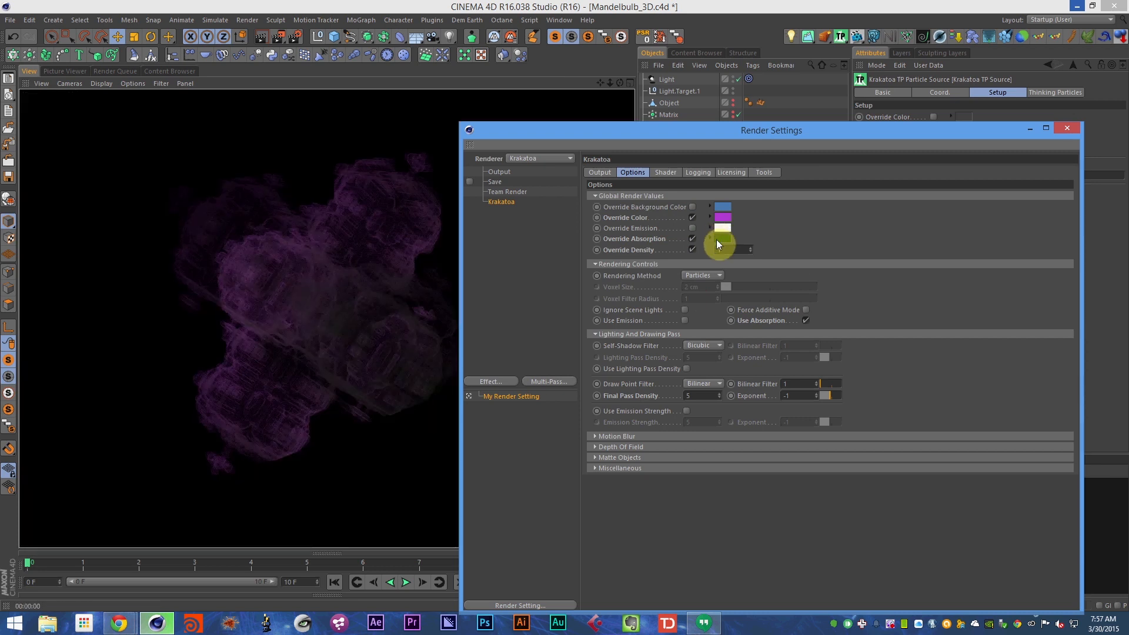
- Brighten the green override absorption color to RGB 36, 104, 17
{"action": "left_click", "coordinate": [722, 238]}
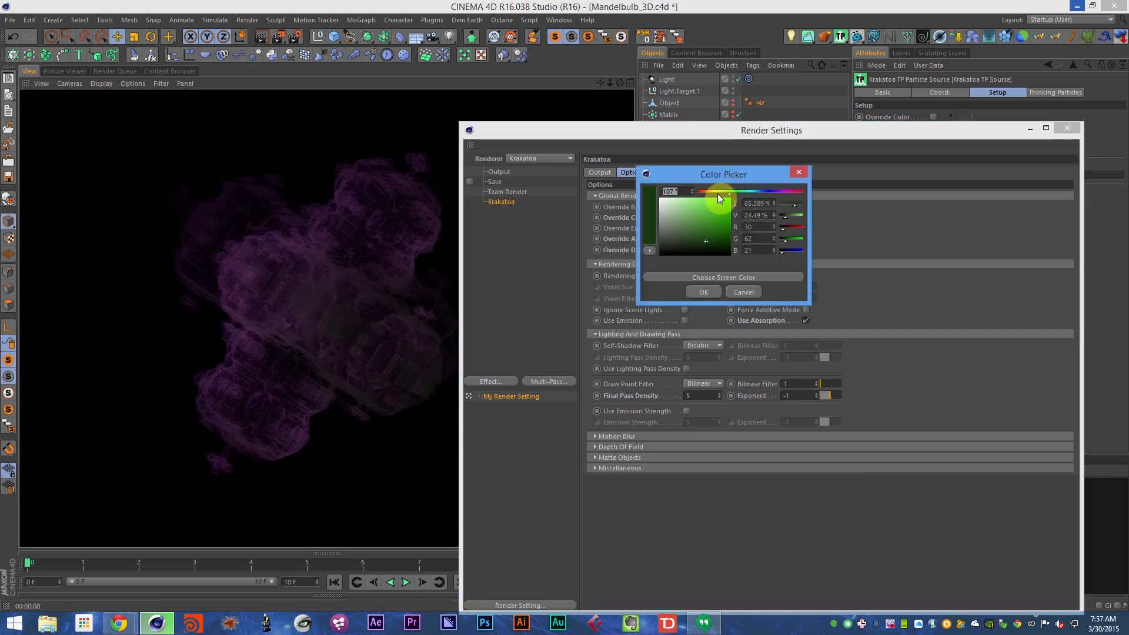
{"action": "left_click", "coordinate": [718, 233]}
{"action": "left_click", "coordinate": [703, 291]}
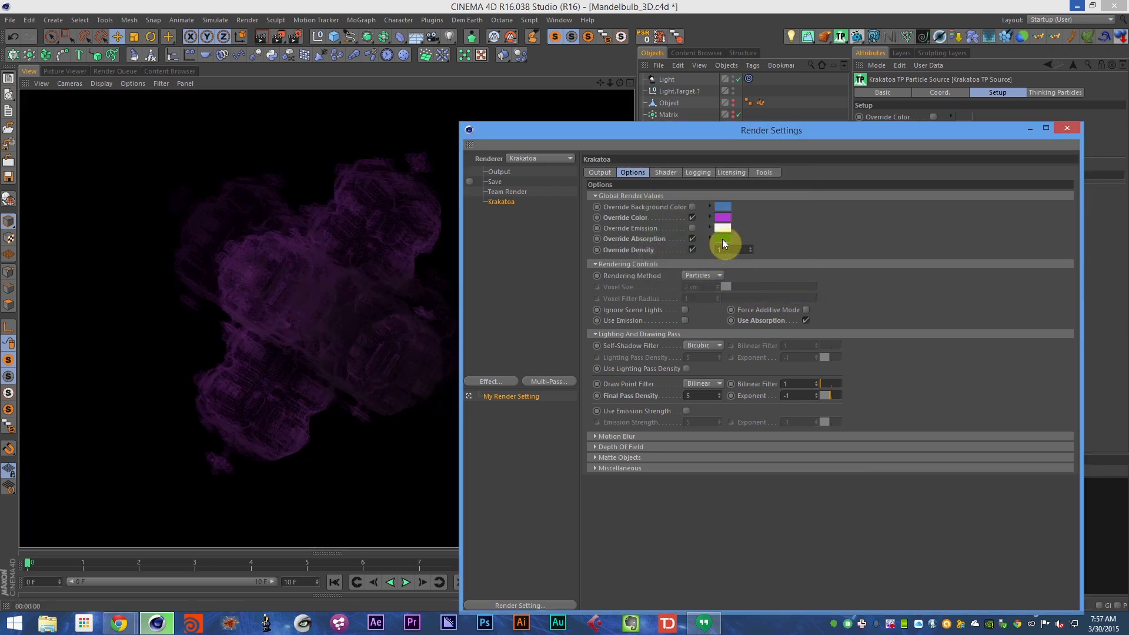
- Shift the override absorption hue from green to an orange-yellow at 42°
{"action": "left_click", "coordinate": [724, 238]}
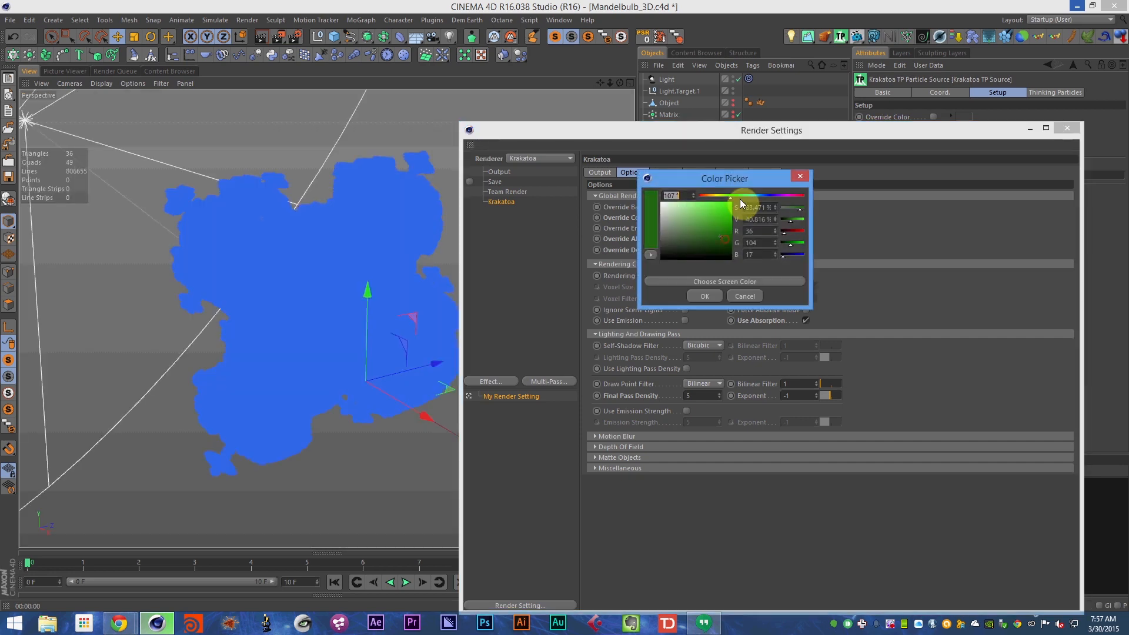
{"action": "left_click_drag", "start_coordinate": [726, 197], "coordinate": [708, 196]}
{"action": "left_click", "coordinate": [704, 296]}
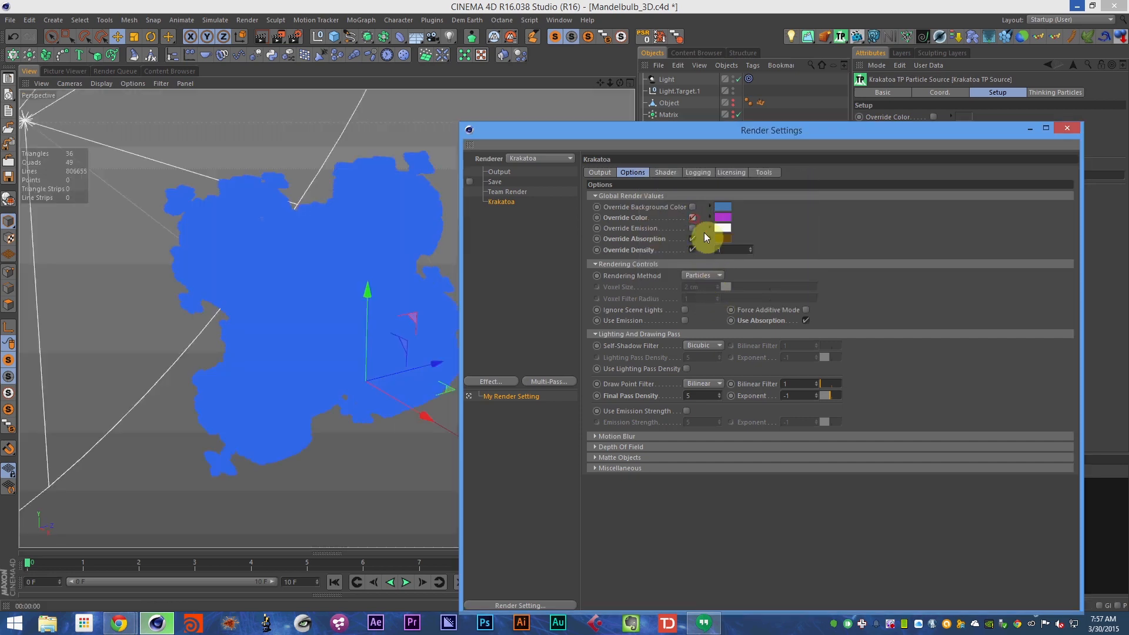
- Try a bright absorption color of RGB 210, 161, 45, followed by a nearly black shade of the same hue
{"action": "left_click", "coordinate": [721, 238]}
{"action": "left_click", "coordinate": [711, 213]}
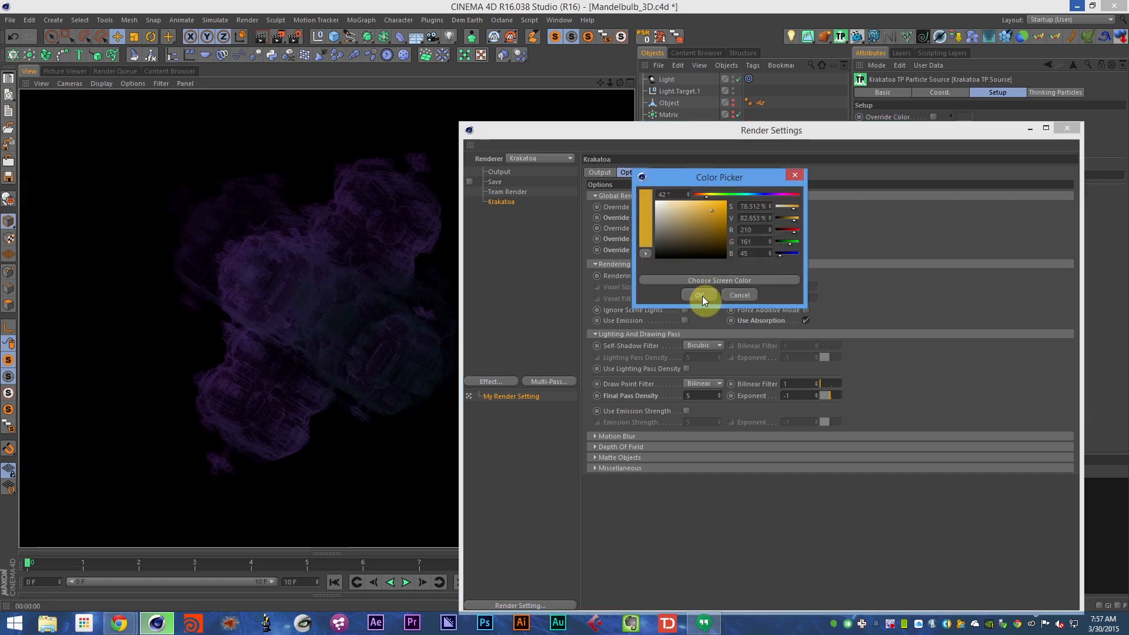
{"action": "left_click", "coordinate": [700, 295]}
{"action": "left_click", "coordinate": [719, 238]}
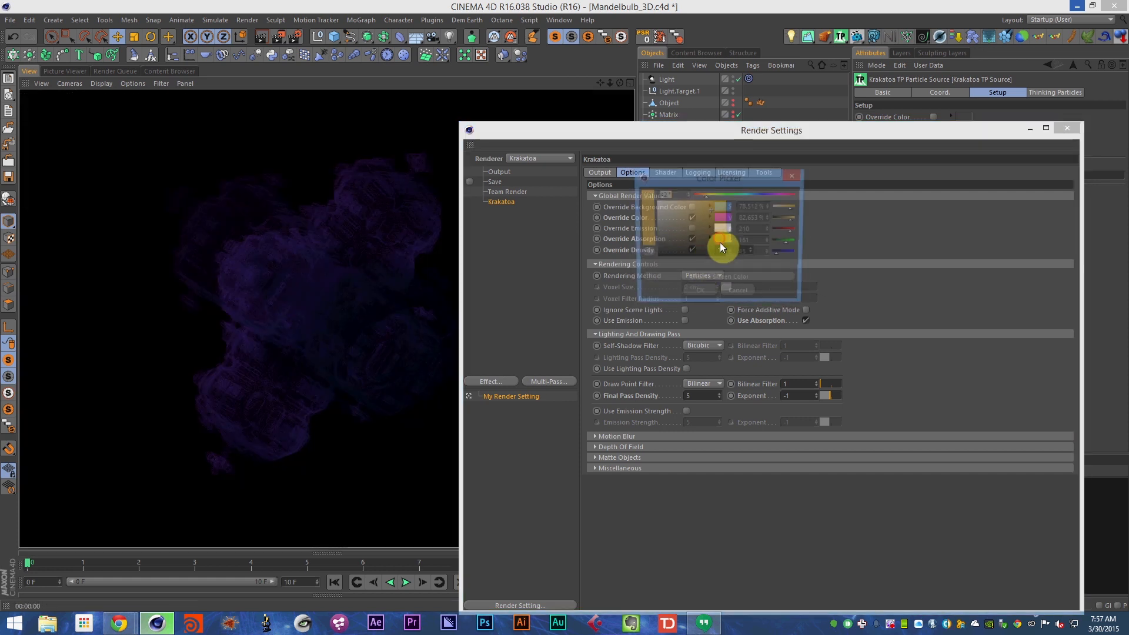
{"action": "left_click", "coordinate": [711, 248]}
{"action": "left_click", "coordinate": [698, 295]}
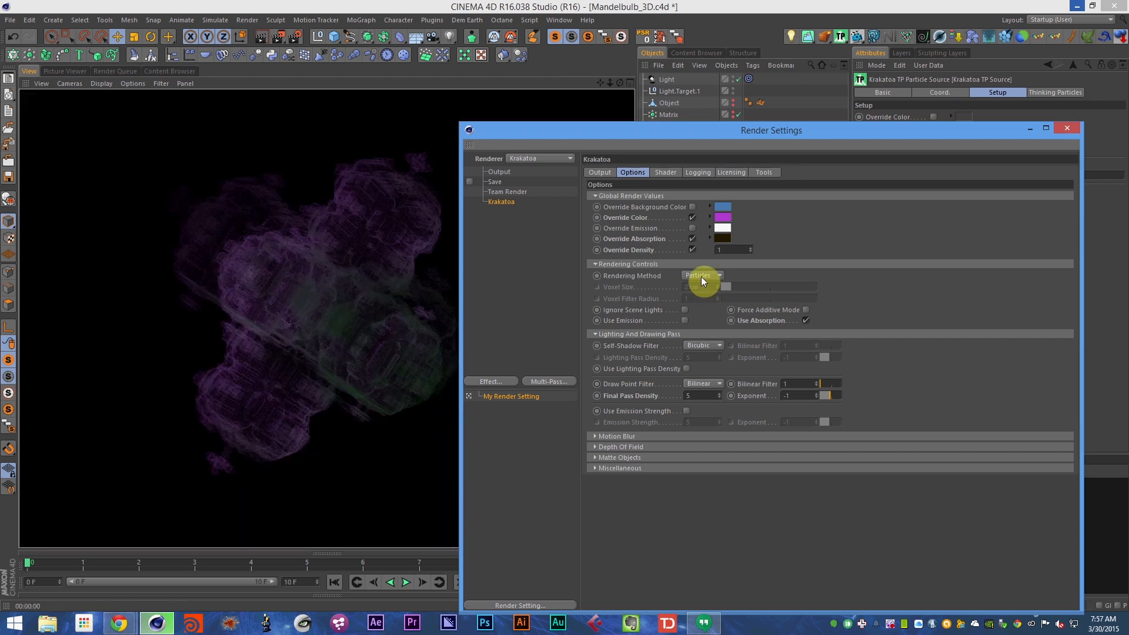
- Set the override absorption color to RGB 156, 121, 39 and close the render settings
{"action": "left_click", "coordinate": [721, 238]}
{"action": "left_click", "coordinate": [709, 223]}
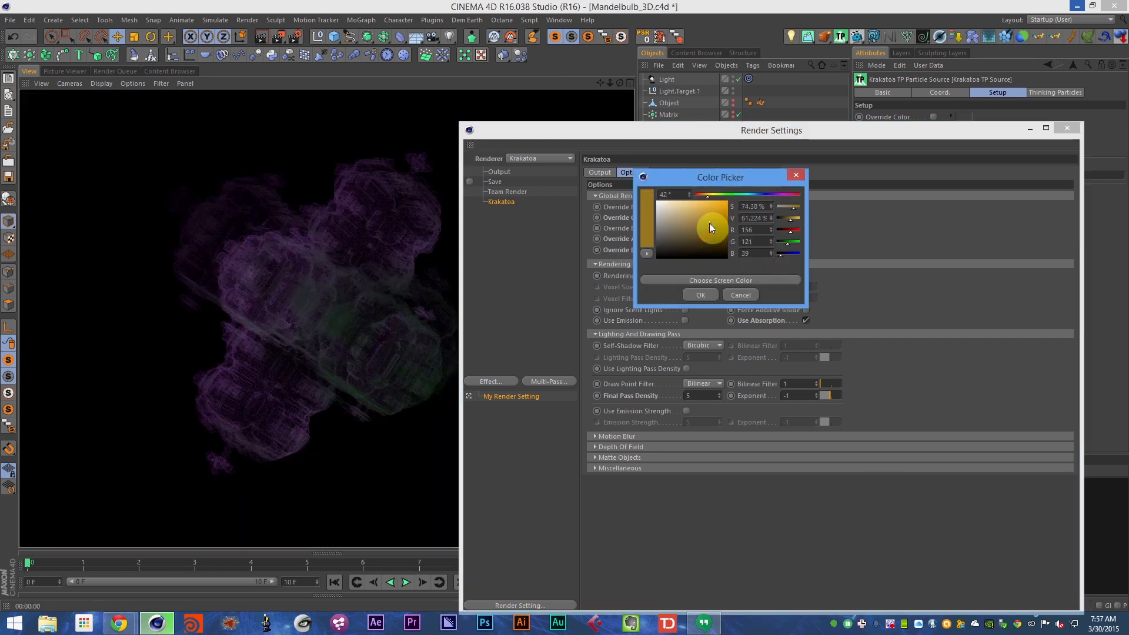
{"action": "left_click", "coordinate": [700, 295]}
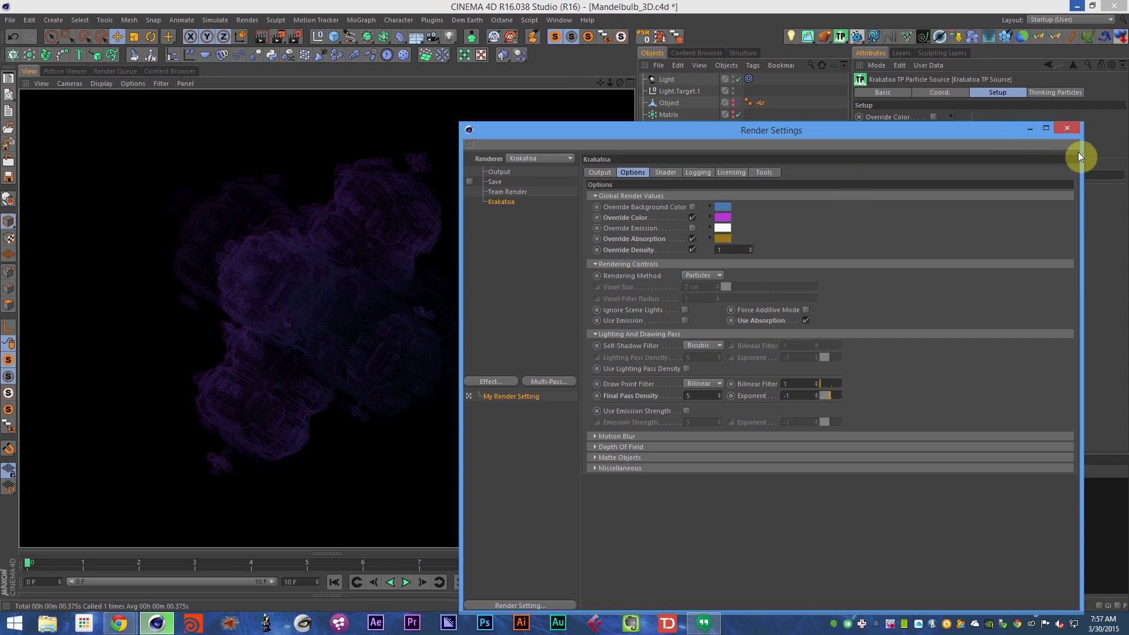
{"action": "left_click", "coordinate": [1068, 127]}
- Disable the Matrix and Krakatoa TP Source, make the polygon Object visible in the editor and select it
{"action": "left_click_drag", "start_coordinate": [380, 292], "coordinate": [435, 305], "text": "alt"}
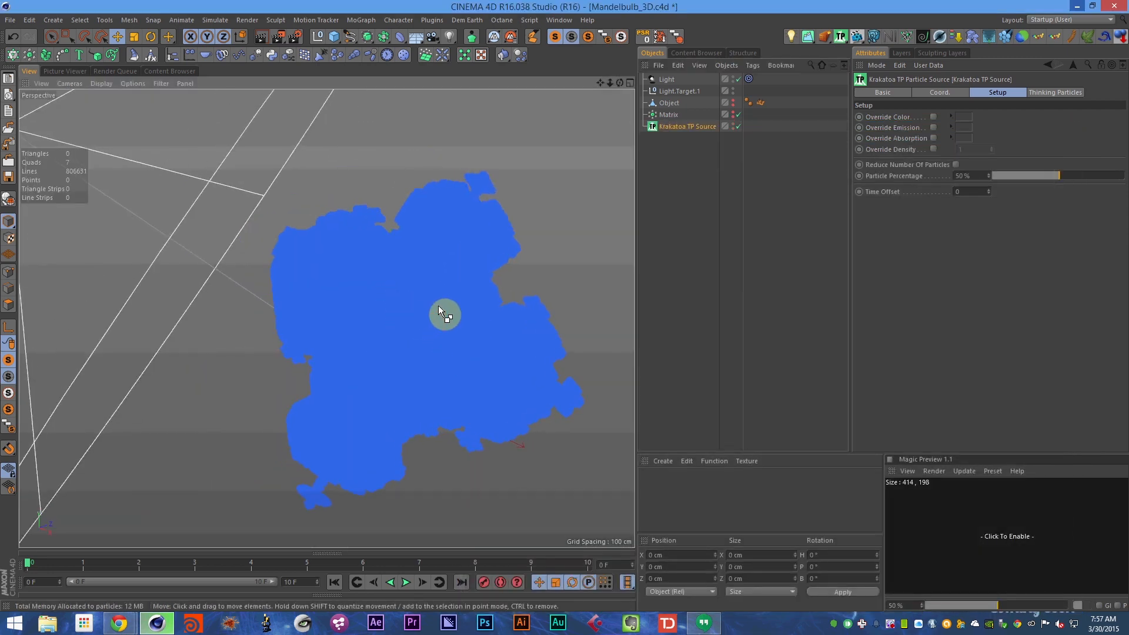
{"action": "left_click", "coordinate": [662, 80]}
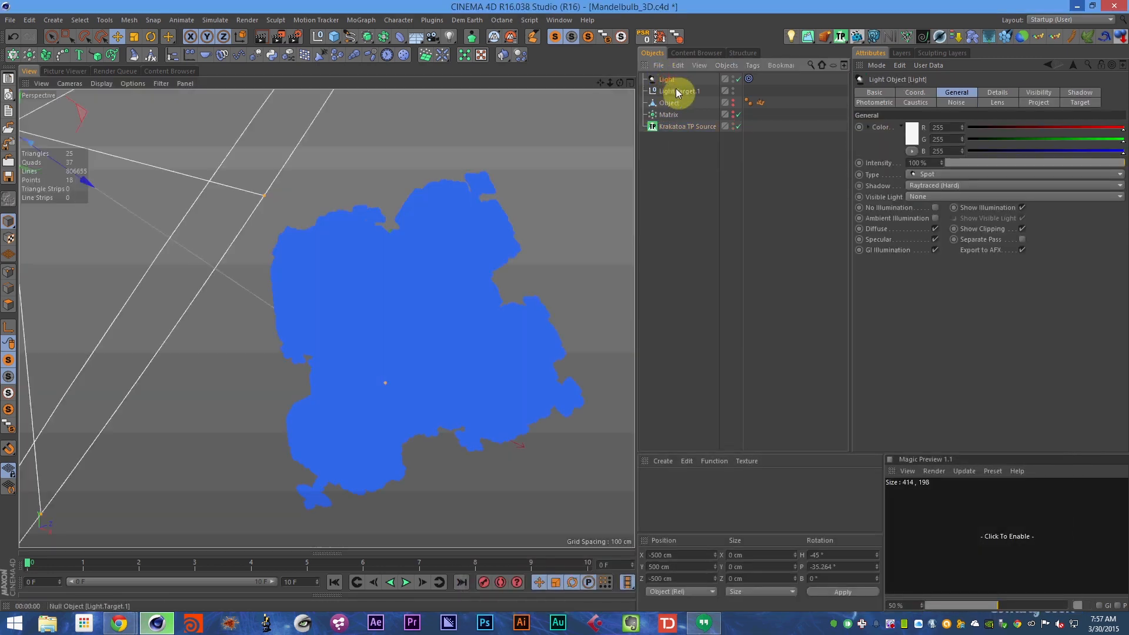
{"action": "left_click", "coordinate": [739, 126]}
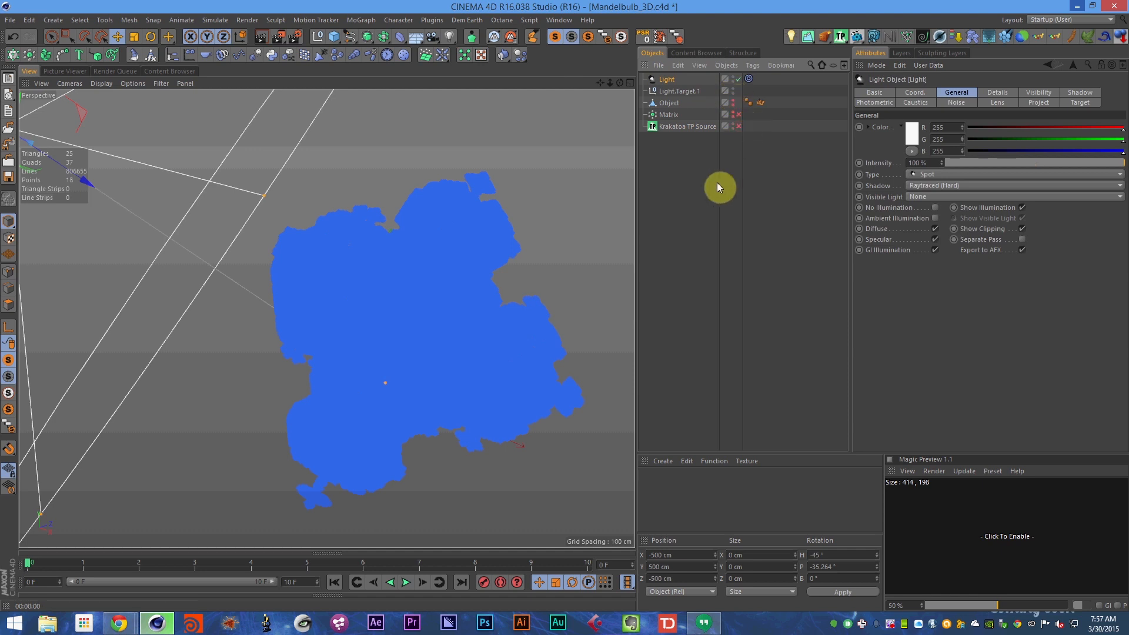
{"action": "left_click", "coordinate": [734, 105]}
{"action": "left_click", "coordinate": [670, 104]}
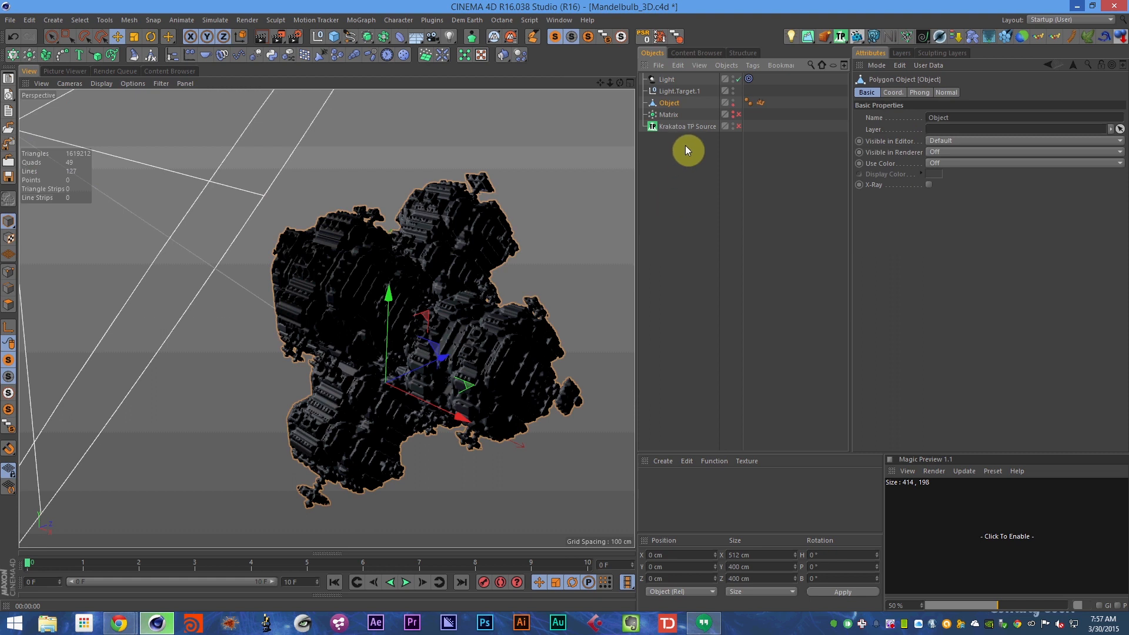
- Center the Object's axis on its geometry with Center Axis to, and reset its position to the world origin
{"action": "key", "text": "shift+c"}
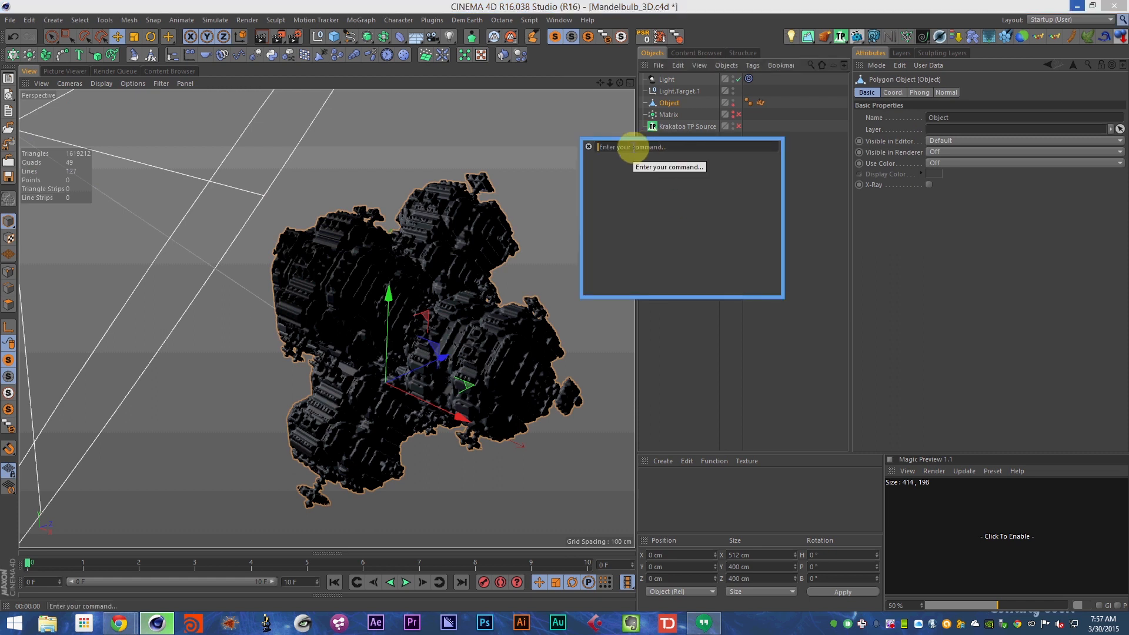
{"action": "type", "text": "center ax"}
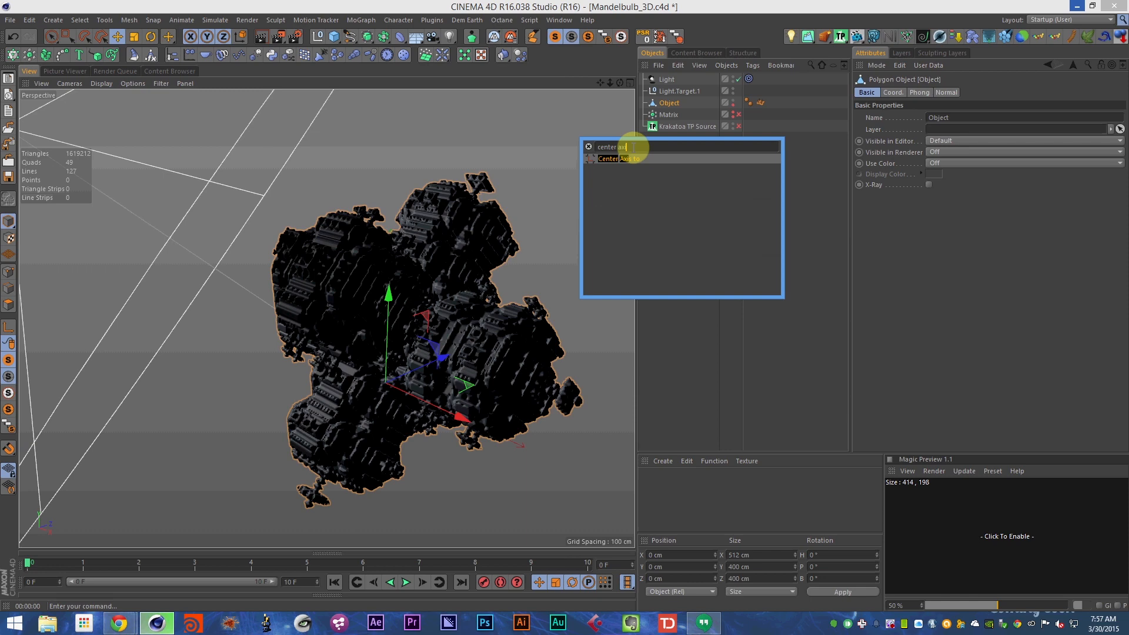
{"action": "key", "text": "Return"}
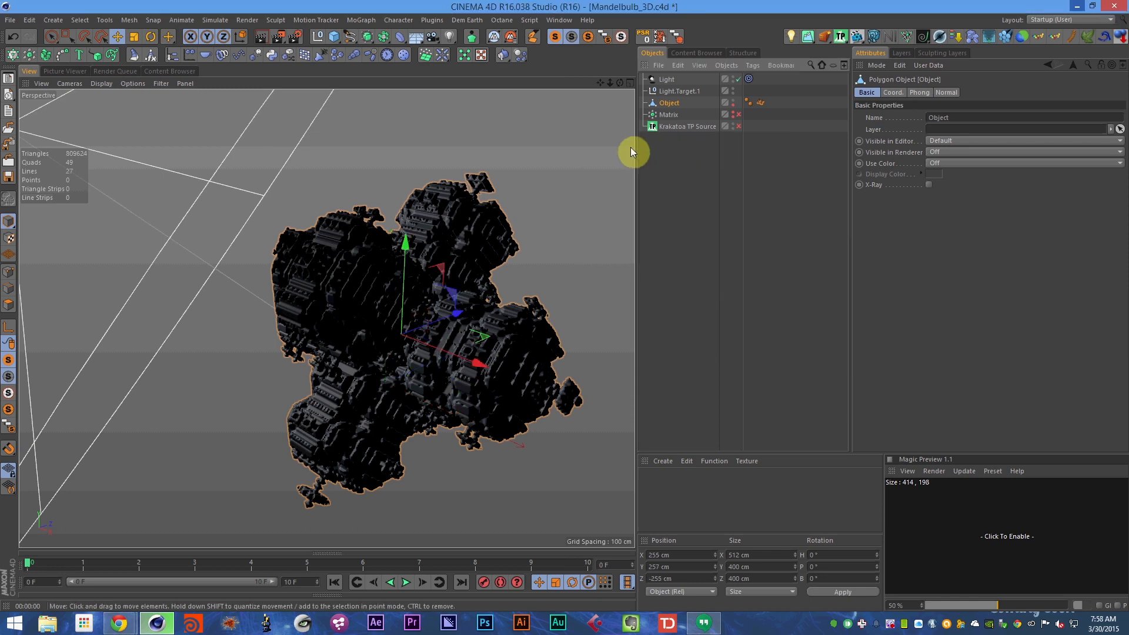
{"action": "left_click", "coordinate": [647, 37]}
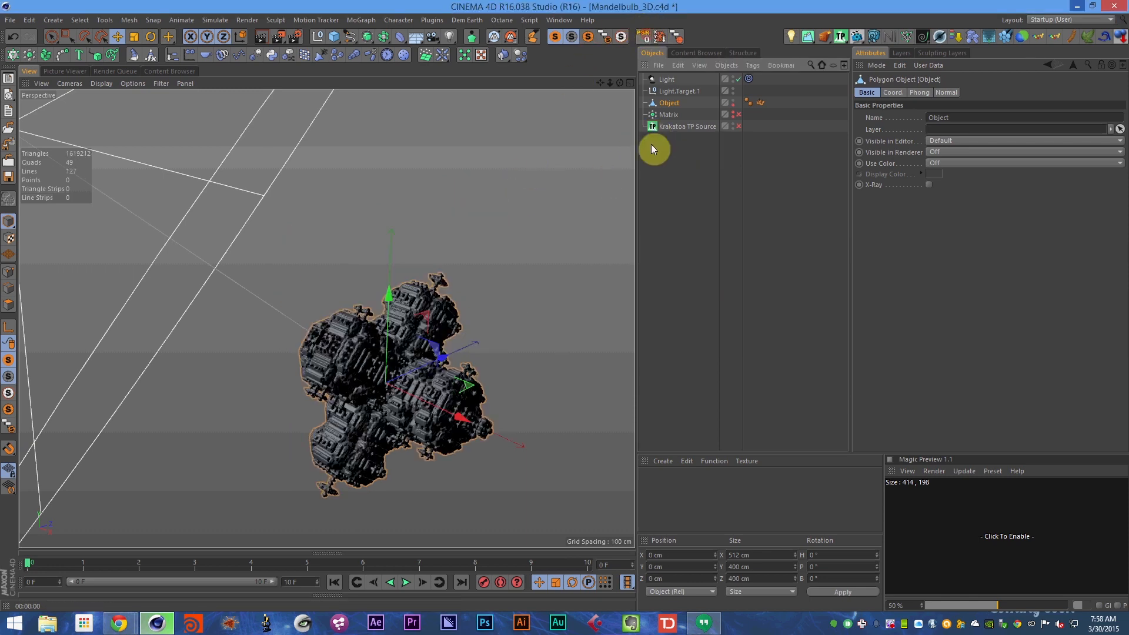
- Check the repositioned fractal mesh from other angles and save the scene
{"action": "left_click_drag", "start_coordinate": [374, 370], "coordinate": [291, 343], "text": "alt"}
{"action": "mouse_move", "coordinate": [289, 336]}
{"action": "right_mouse_down", "text": "alt"}
{"action": "mouse_move", "coordinate": [240, 340]}
{"action": "mouse_move", "coordinate": [273, 336]}
{"action": "right_mouse_up", "text": "alt"}
{"action": "left_click_drag", "start_coordinate": [273, 337], "coordinate": [312, 338], "text": "alt"}
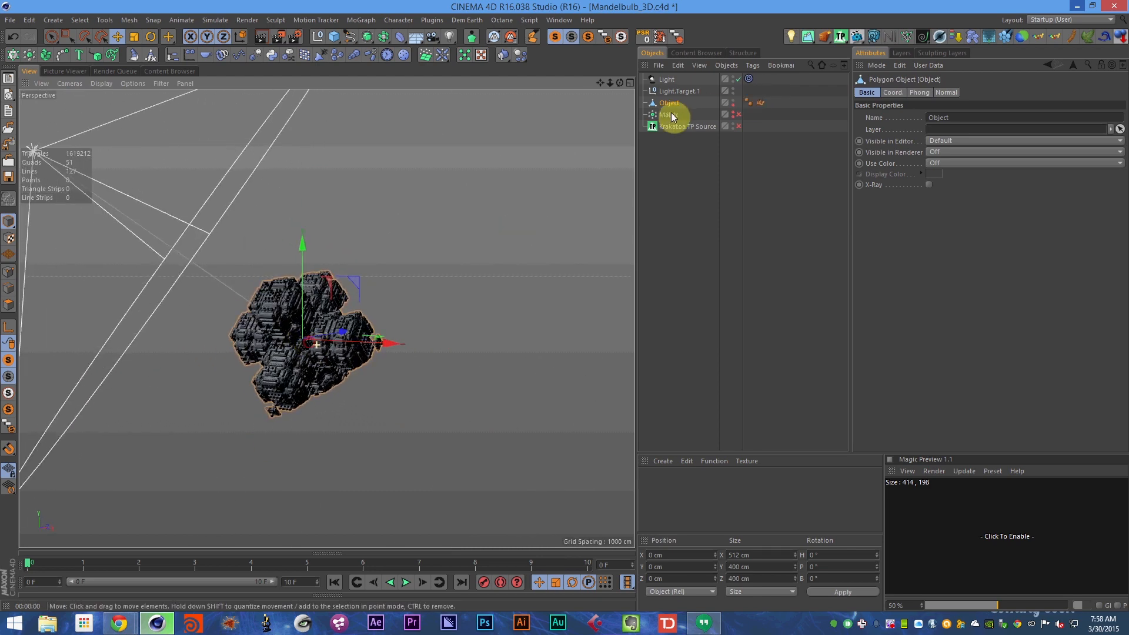
{"action": "key", "text": "ctrl+s"}
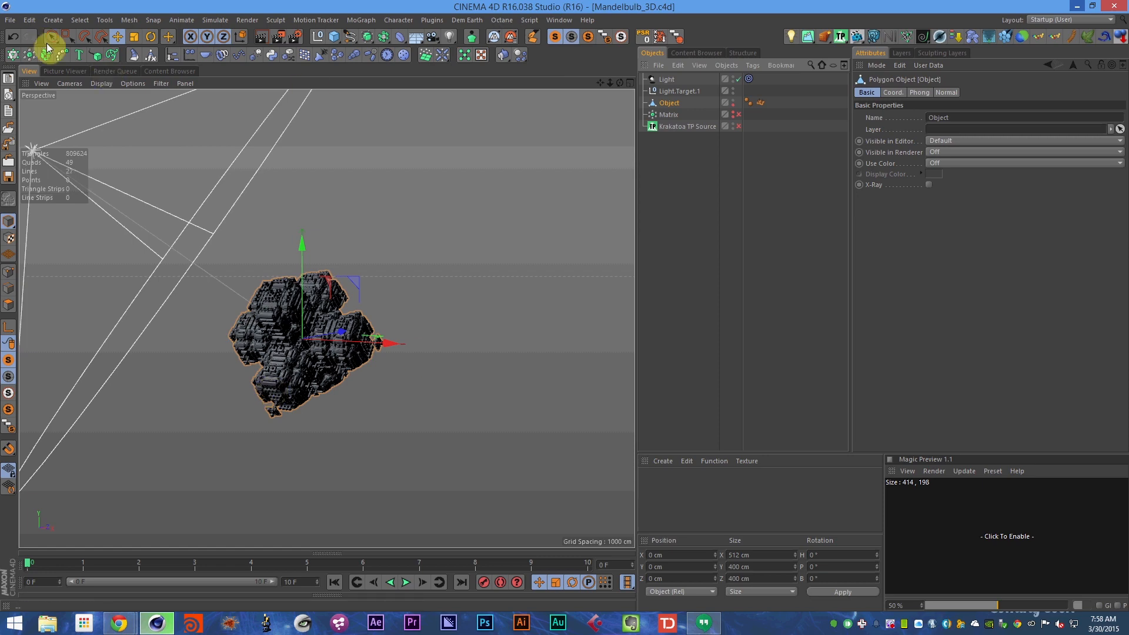
- Undo the Object's position reset and axis centering
{"action": "key", "text": "ctrl+z"}
{"action": "key", "text": "ctrl+z"}
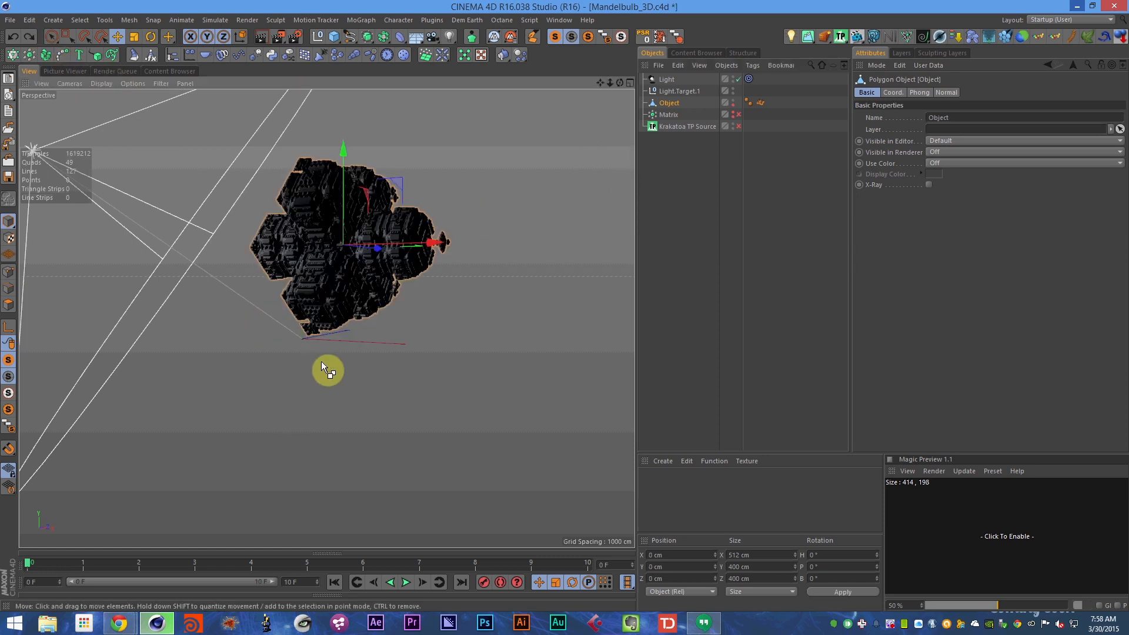
- Center the Object's axis on all of its points with the Axis Center tool
{"action": "left_click_drag", "start_coordinate": [326, 318], "coordinate": [340, 270], "text": "alt"}
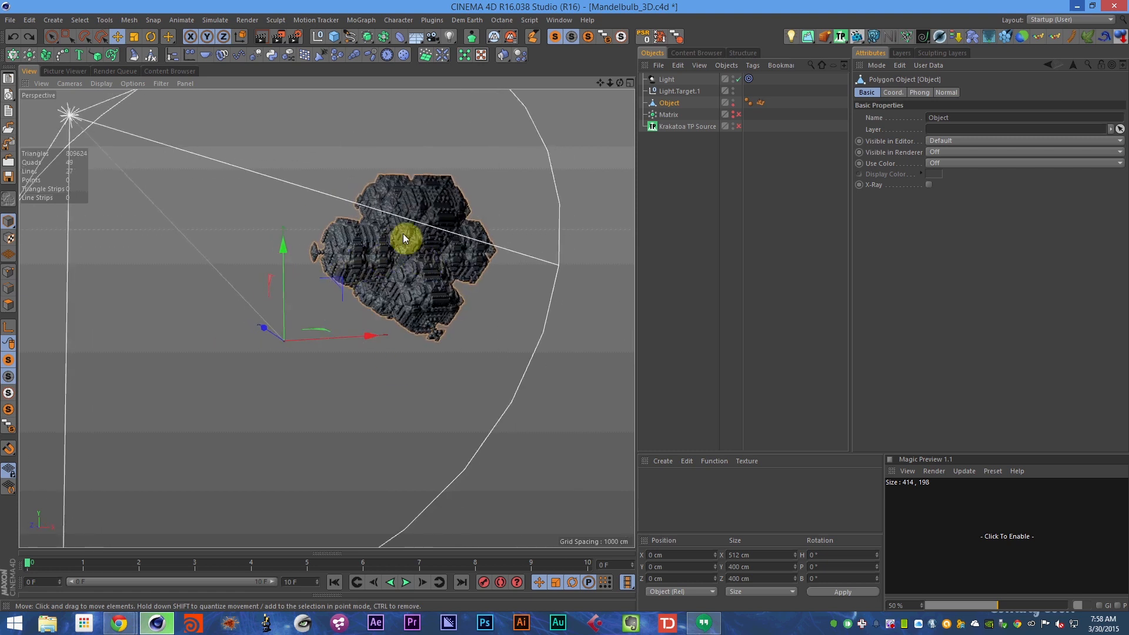
{"action": "left_click", "coordinate": [54, 20]}
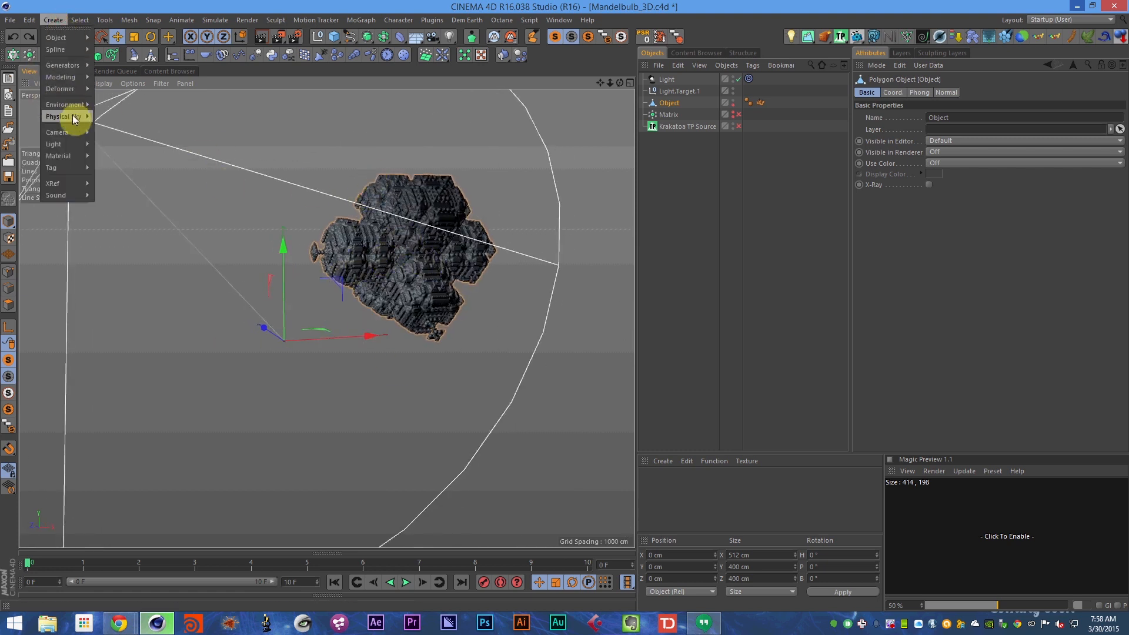
{"action": "mouse_move", "coordinate": [84, 21]}
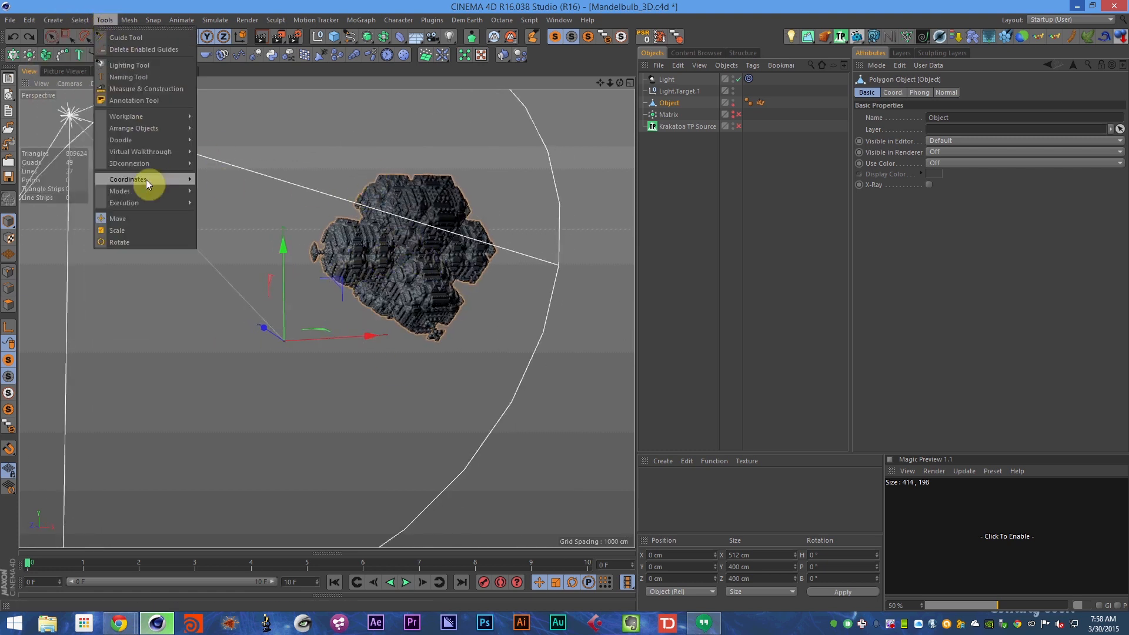
{"action": "mouse_move", "coordinate": [167, 193]}
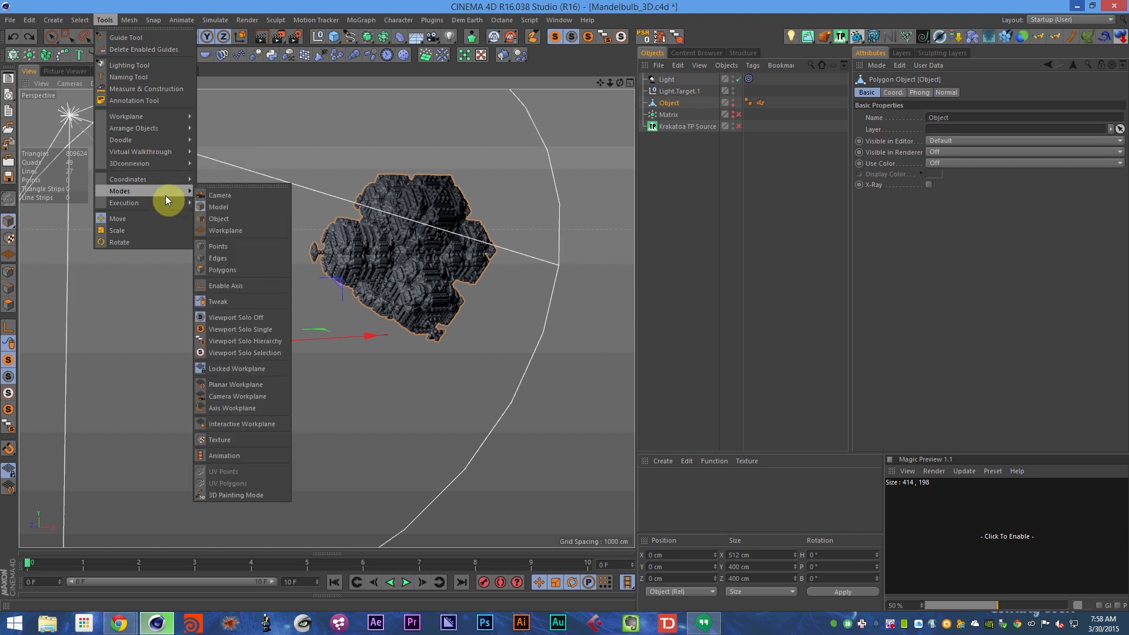
{"action": "mouse_move", "coordinate": [147, 128]}
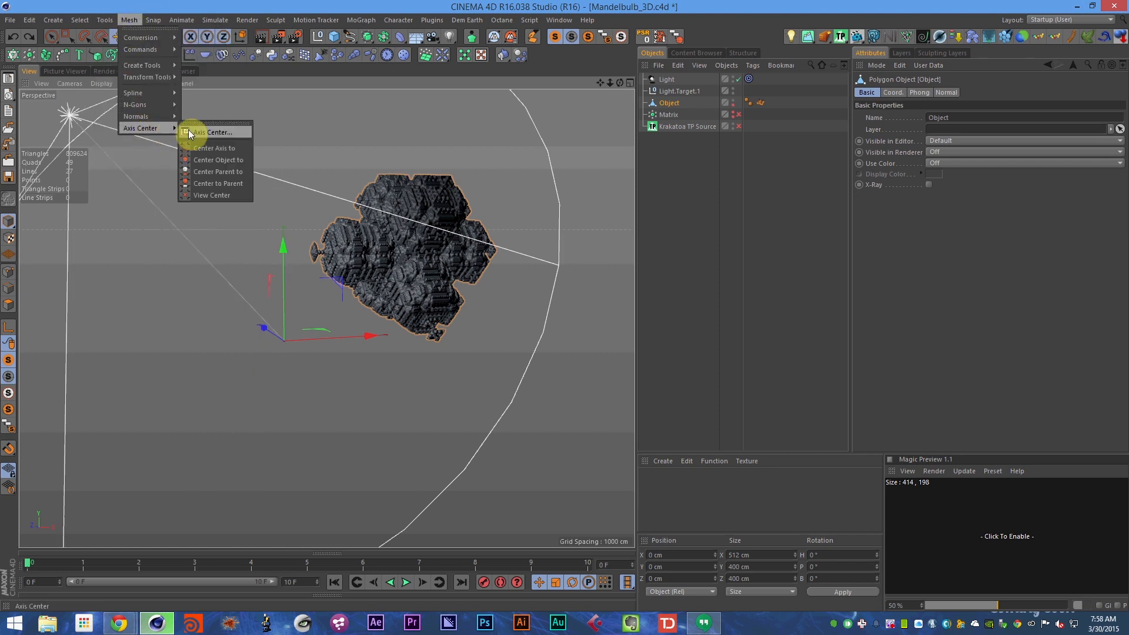
{"action": "left_click", "coordinate": [224, 133]}
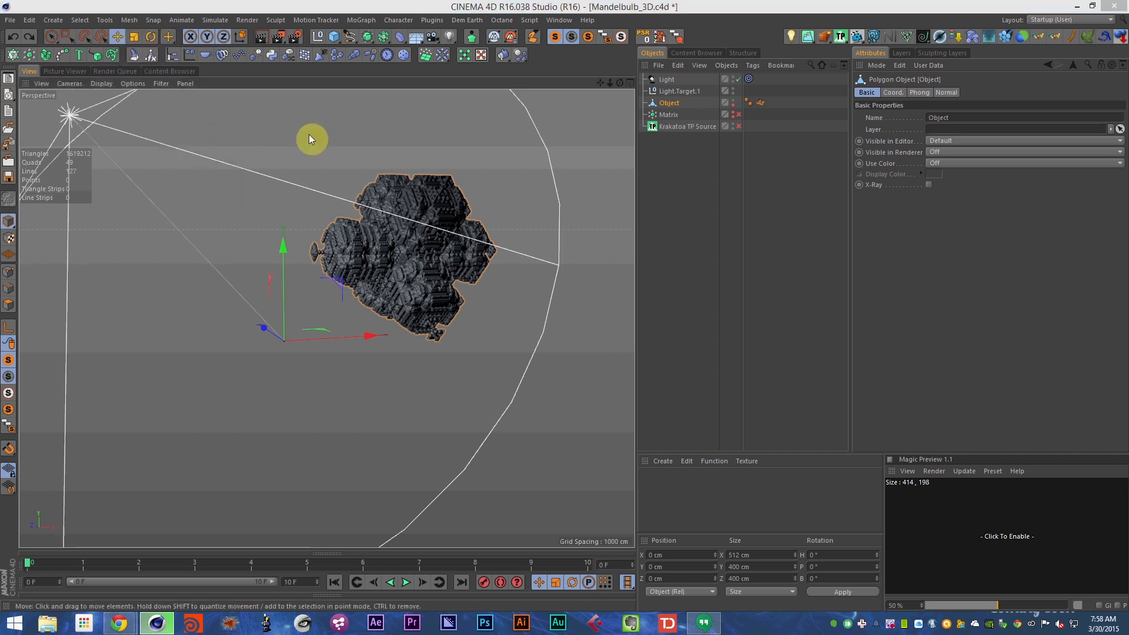
{"action": "left_click", "coordinate": [408, 327]}
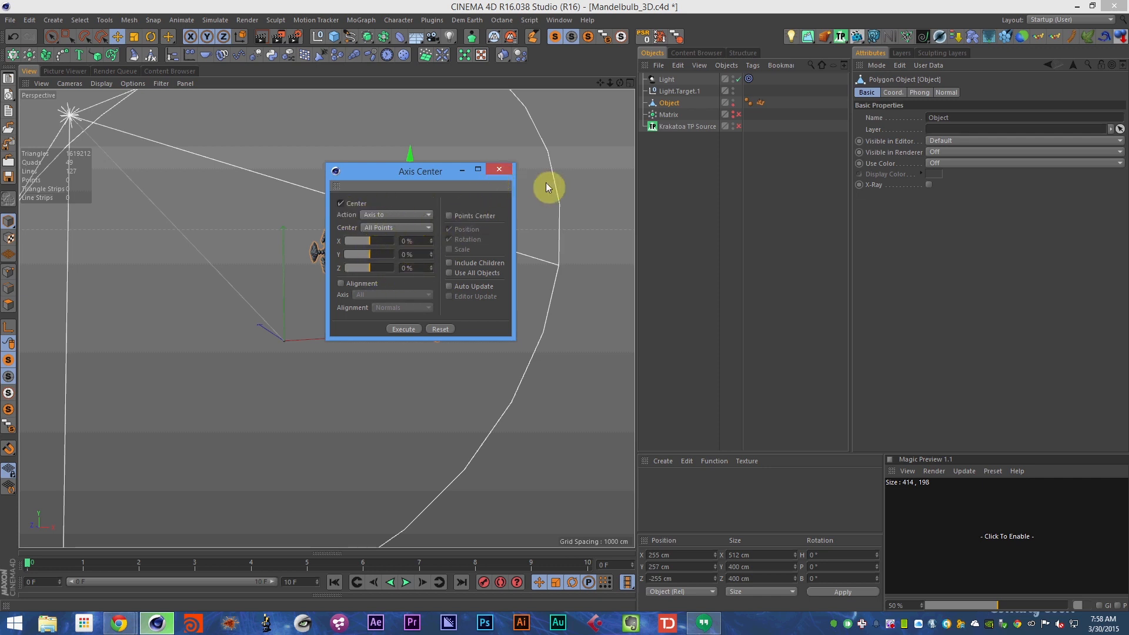
{"action": "left_click", "coordinate": [411, 322]}
{"action": "left_click_drag", "start_coordinate": [419, 174], "coordinate": [589, 195]}
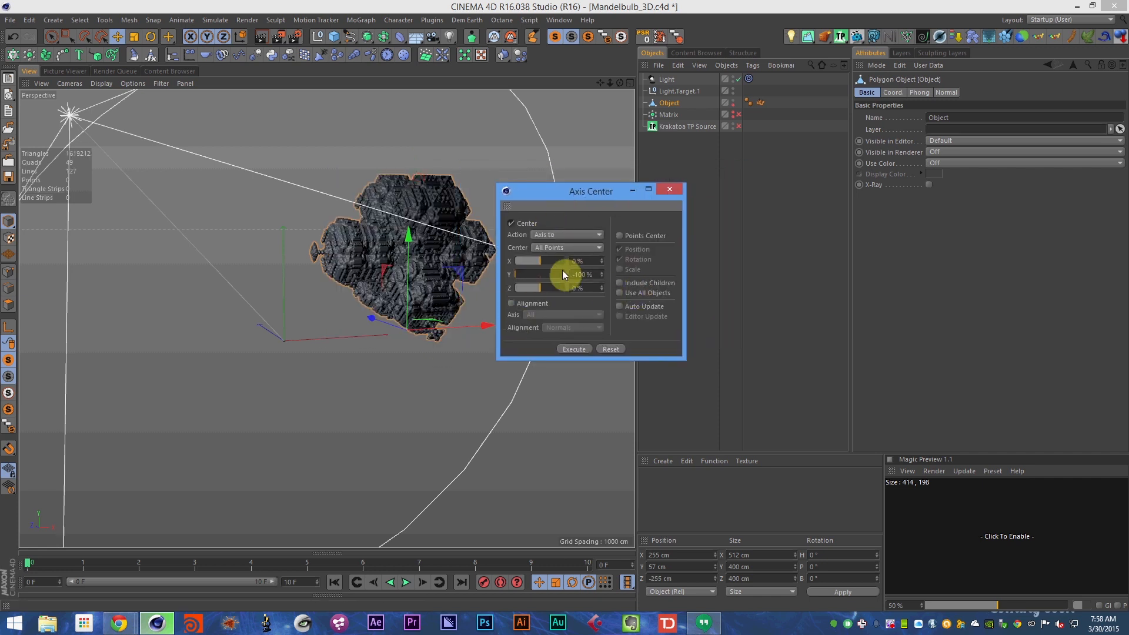
- Set the Axis Center Y offset to 0 %, apply it to the Object's axis and close the tool
{"action": "left_click", "coordinate": [583, 274]}
{"action": "type", "text": "0"}
{"action": "key", "text": "Return"}
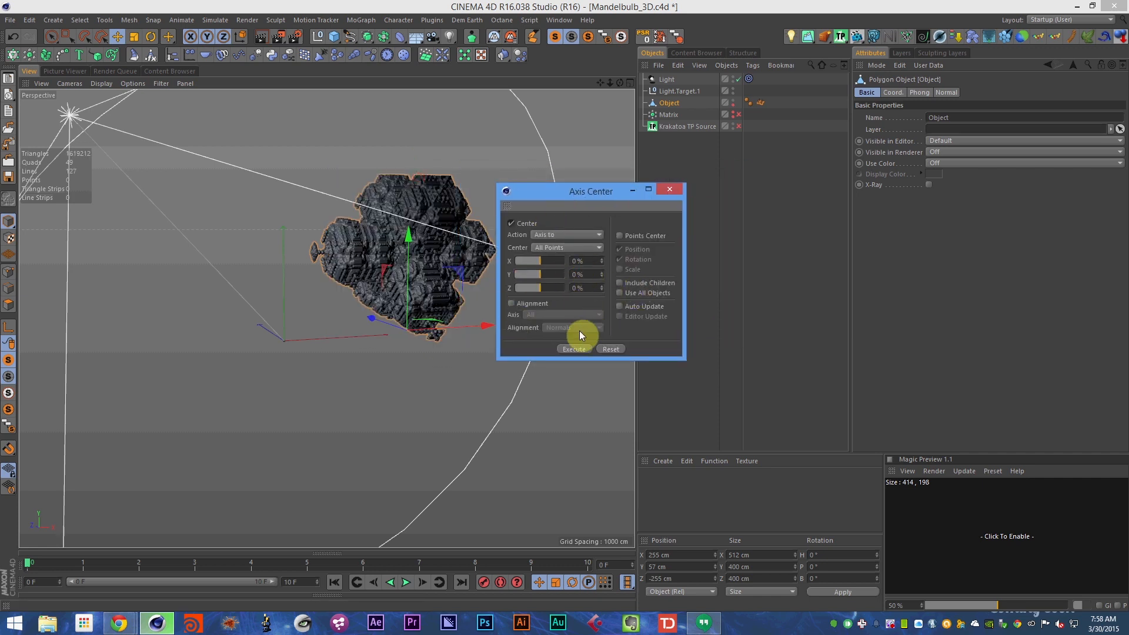
{"action": "left_click", "coordinate": [580, 349]}
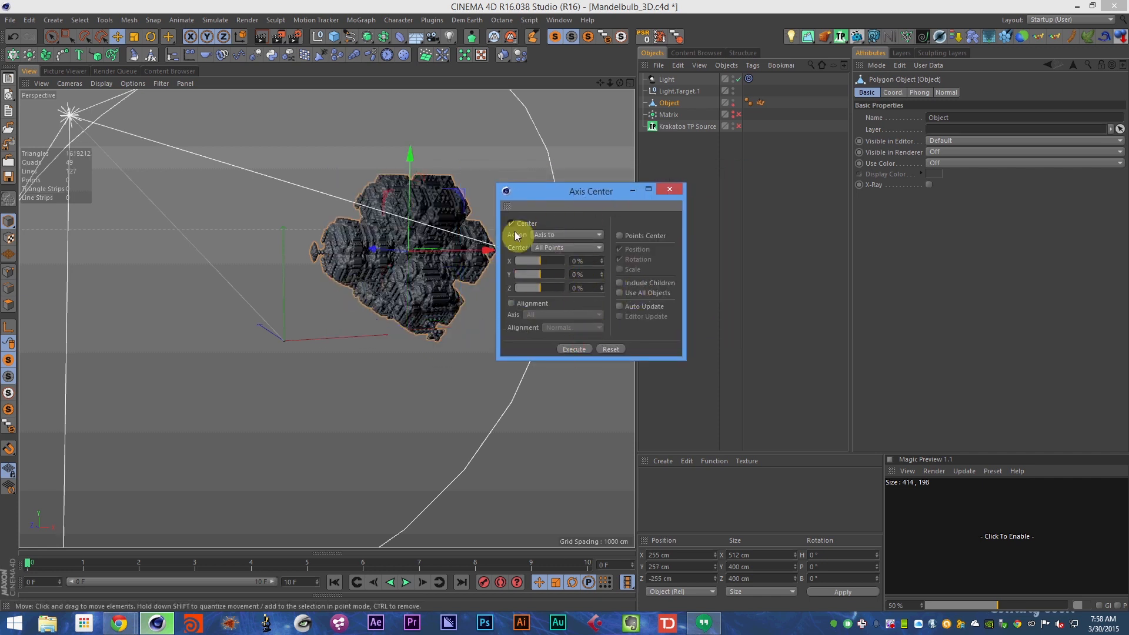
{"action": "left_click", "coordinate": [670, 189]}
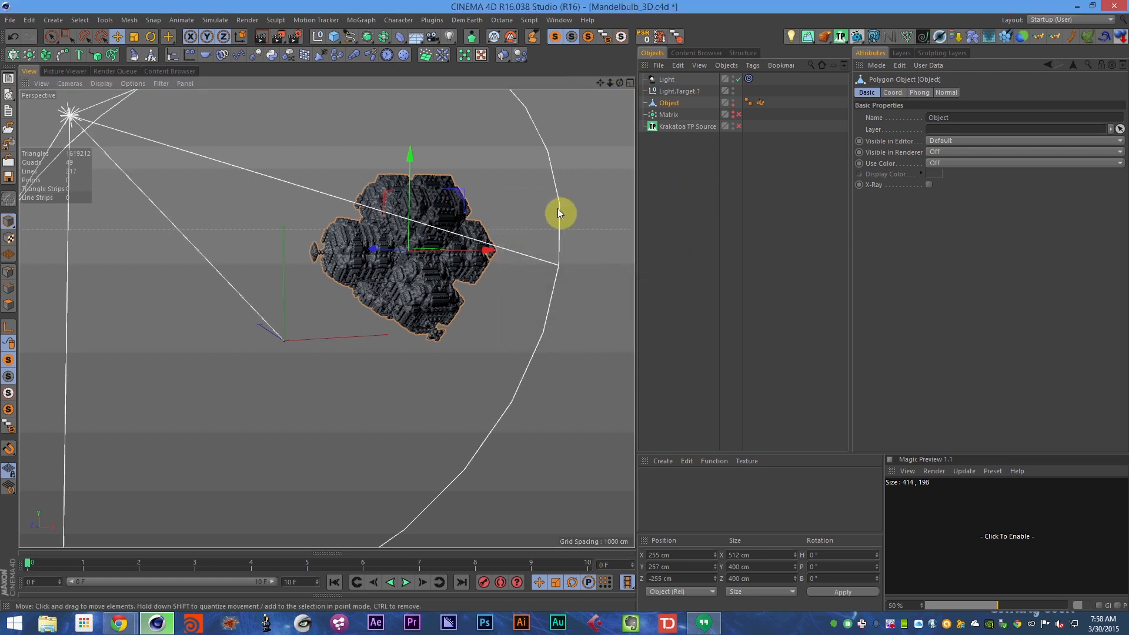
- Move the centered Object to the world origin with the Reset PSR command
{"action": "key", "text": "shift+c"}
{"action": "type", "text": "reset psr"}
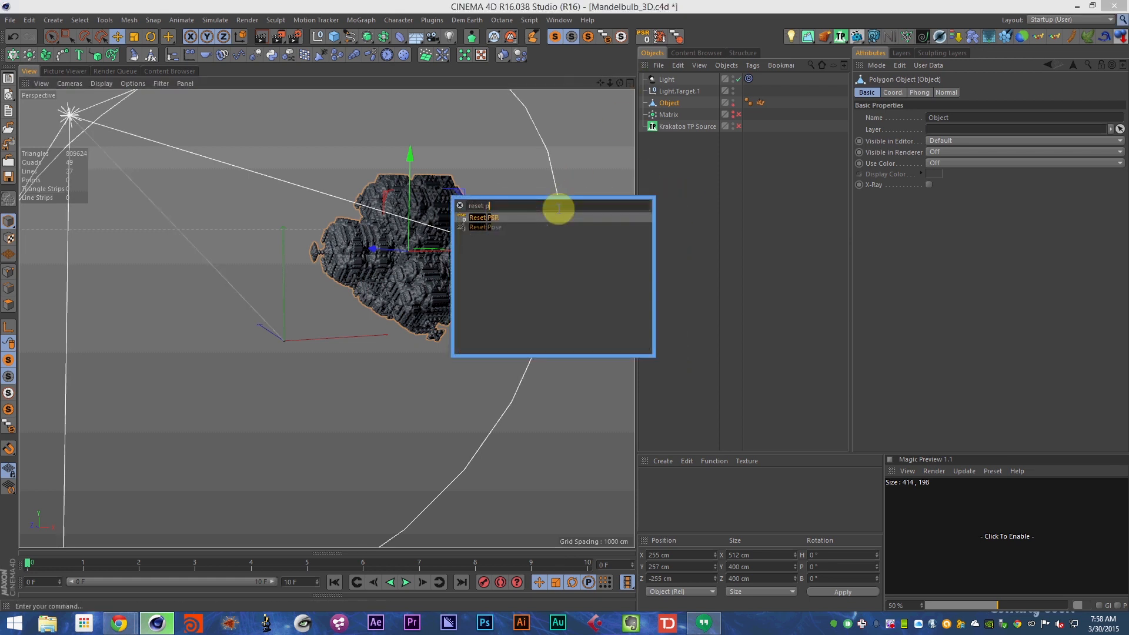
{"action": "key", "text": "Return"}
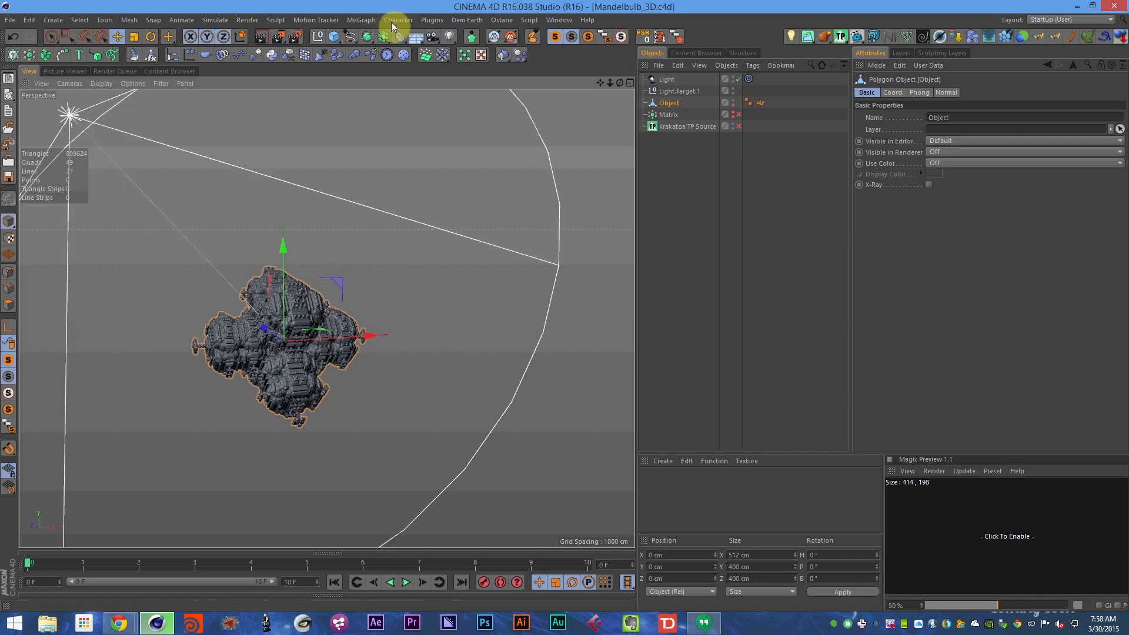
{"action": "left_click", "coordinate": [397, 20]}
{"action": "mouse_move", "coordinate": [433, 51]}
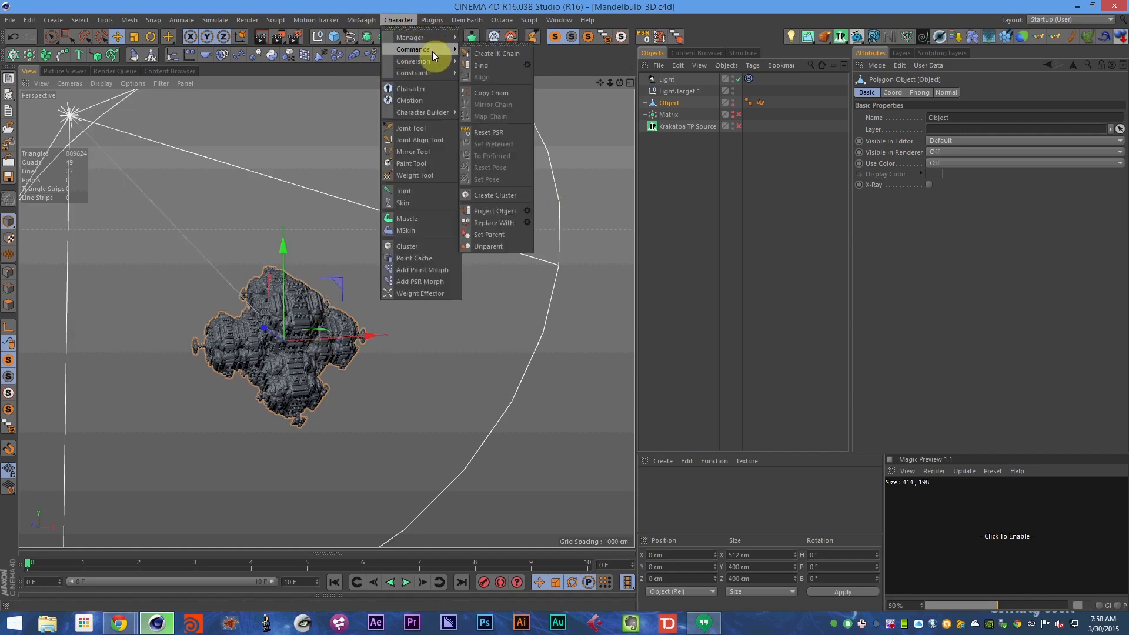
{"action": "left_click", "coordinate": [473, 329]}
- Enable the Matrix and Krakatoa TP Source, and hide the polygon Object in the editor
{"action": "left_click_drag", "start_coordinate": [257, 349], "coordinate": [320, 329], "text": "alt"}
{"action": "left_click_drag", "start_coordinate": [739, 114], "coordinate": [736, 159]}
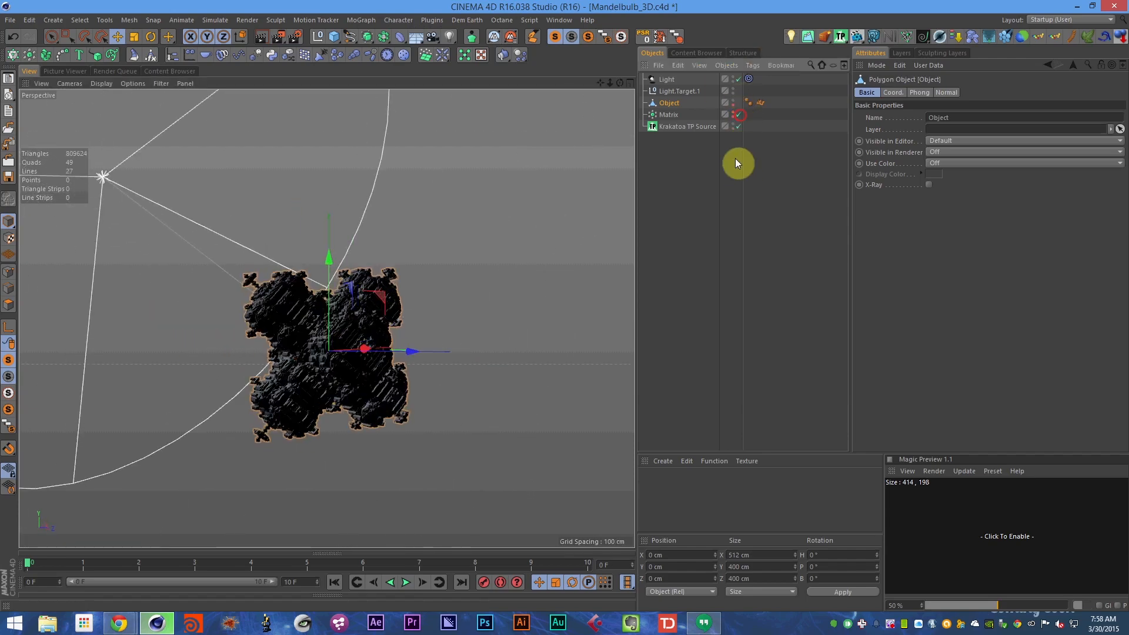
{"action": "left_click_drag", "start_coordinate": [736, 104], "coordinate": [731, 118]}
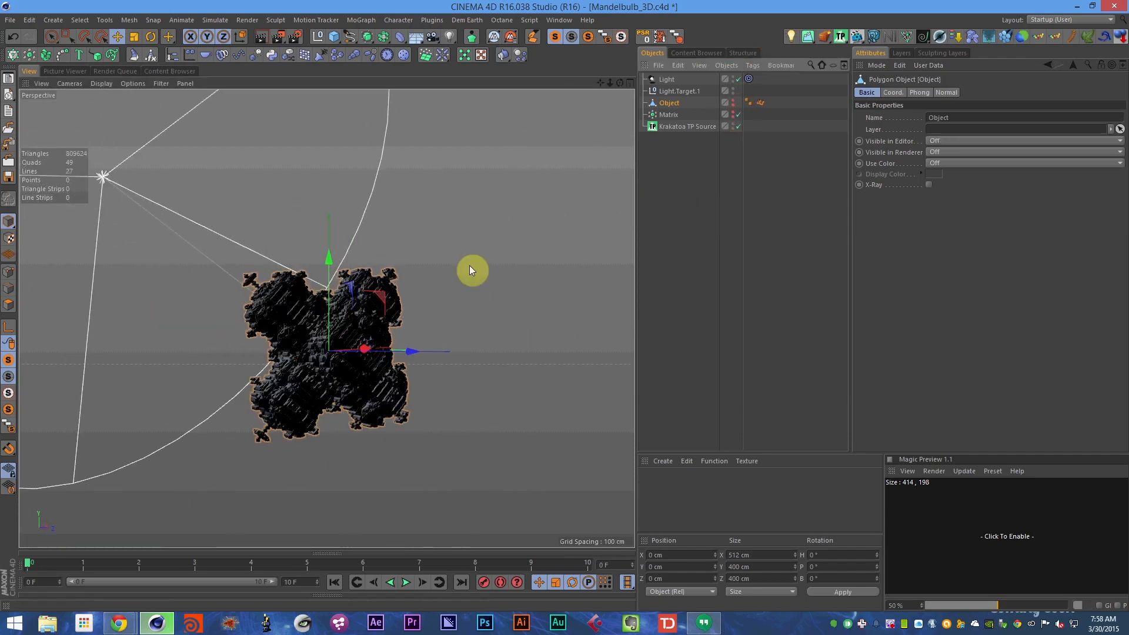
{"action": "left_click_drag", "start_coordinate": [352, 360], "coordinate": [370, 383], "text": "alt"}
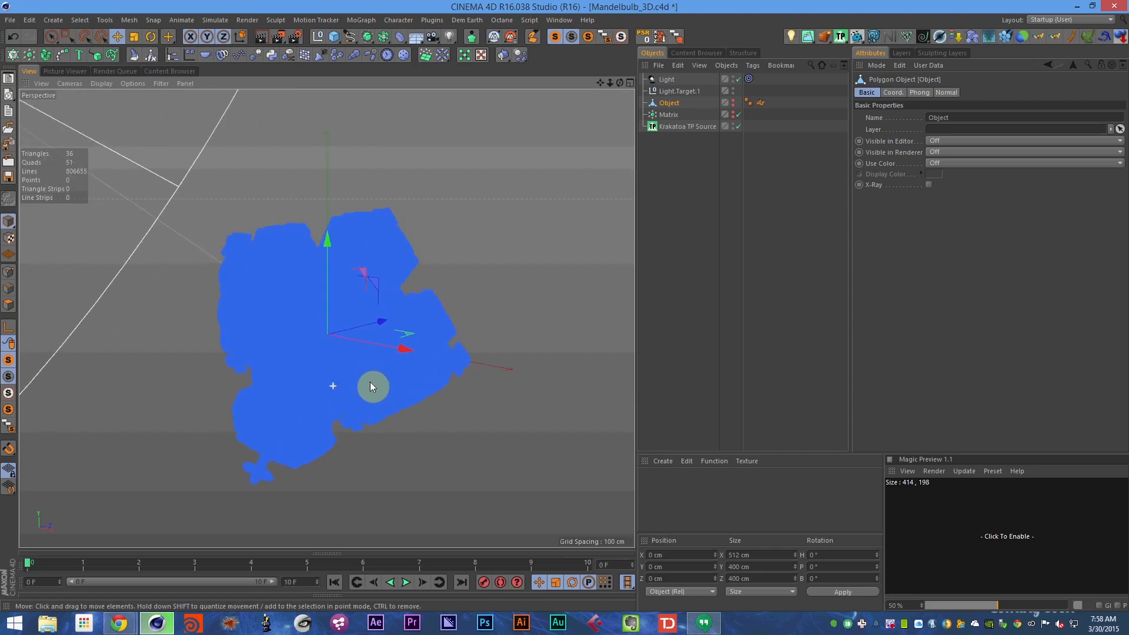
- Set the Thinking Particles view type to Dots and close the settings
{"action": "left_click", "coordinate": [482, 55]}
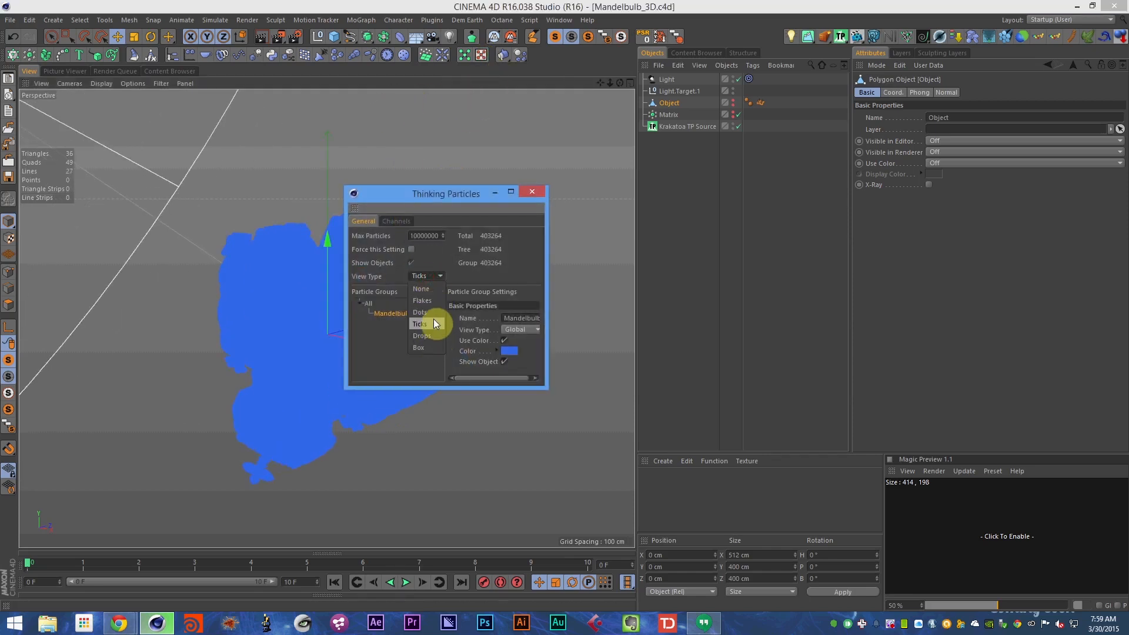
{"action": "left_click", "coordinate": [429, 312]}
{"action": "left_click", "coordinate": [531, 193]}
- Render the Mandelbulb particles in the viewport from different angles and save the scene
{"action": "left_click_drag", "start_coordinate": [316, 367], "coordinate": [359, 324], "text": "alt"}
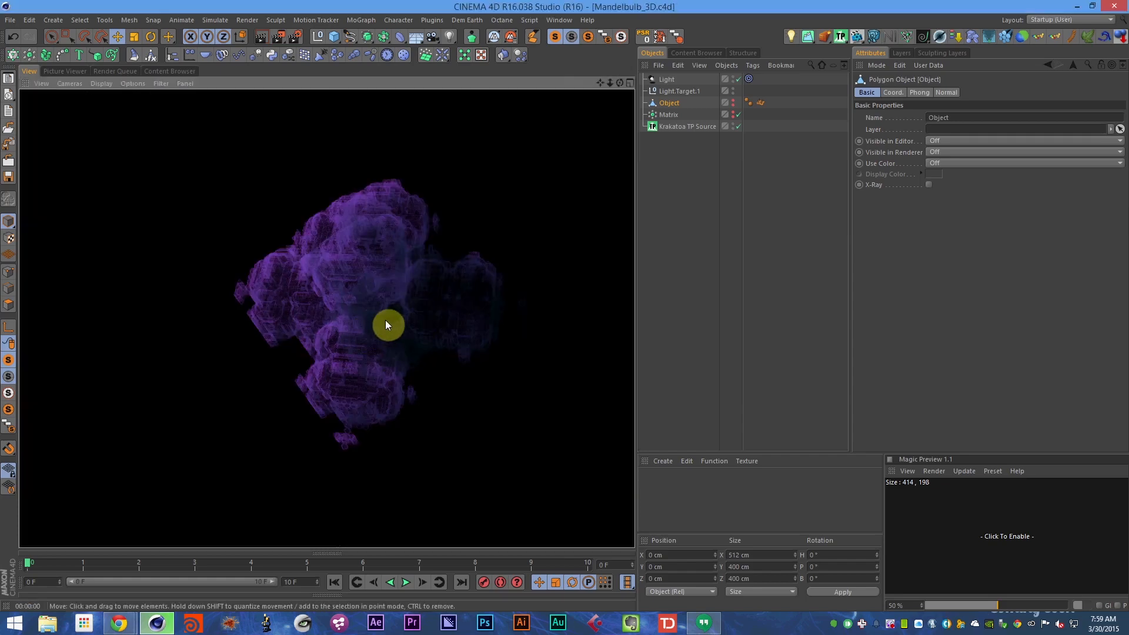
{"action": "left_click_drag", "start_coordinate": [386, 320], "coordinate": [342, 308], "text": "alt"}
{"action": "key", "text": "ctrl+r"}
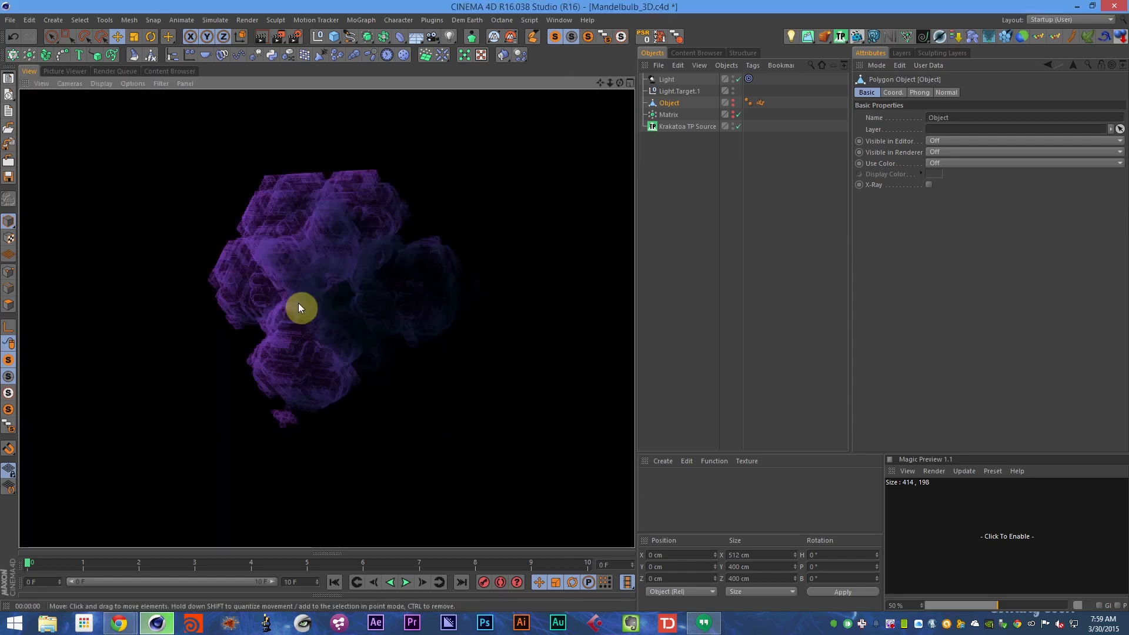
{"action": "key", "text": "ctrl+s"}
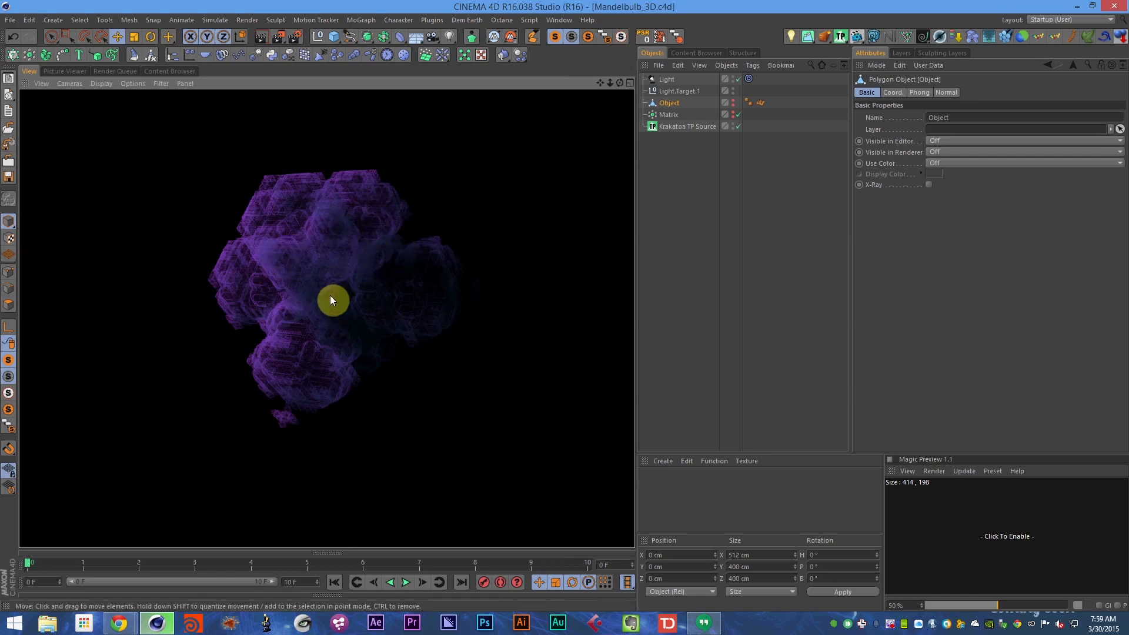
- Render a closer, reframed view of the Mandelbulb particles in the viewport
{"action": "right_click_drag", "start_coordinate": [319, 286], "coordinate": [347, 273], "text": "alt"}
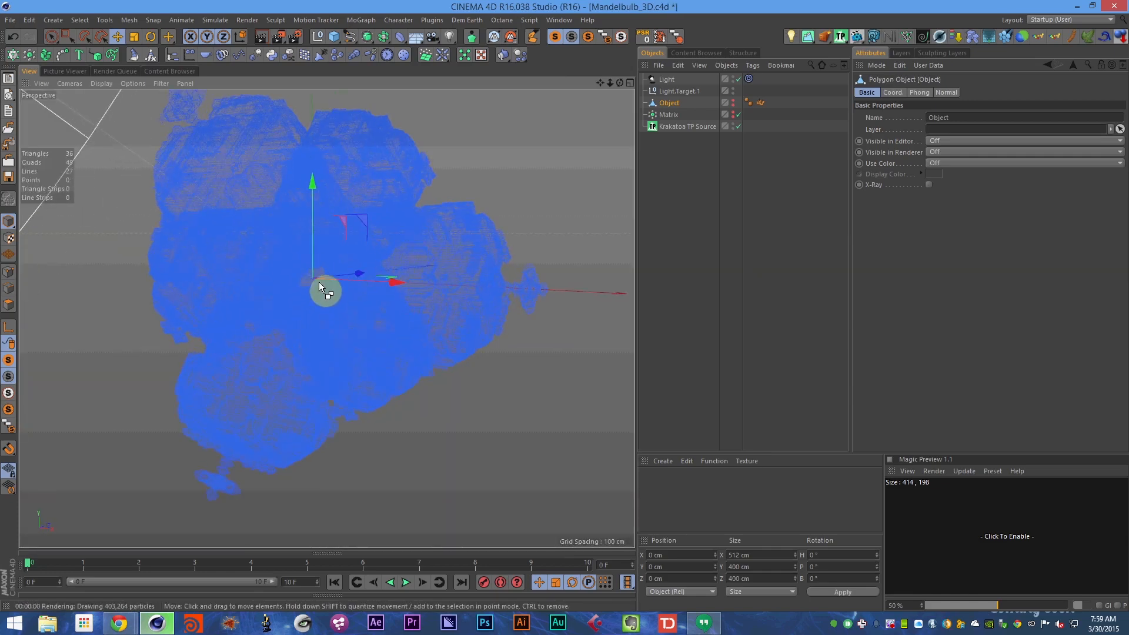
{"action": "key", "text": "ctrl+r"}
{"action": "left_click_drag", "start_coordinate": [314, 277], "coordinate": [304, 266], "text": "alt"}
{"action": "middle_click_drag", "start_coordinate": [306, 271], "coordinate": [326, 314], "text": "alt"}
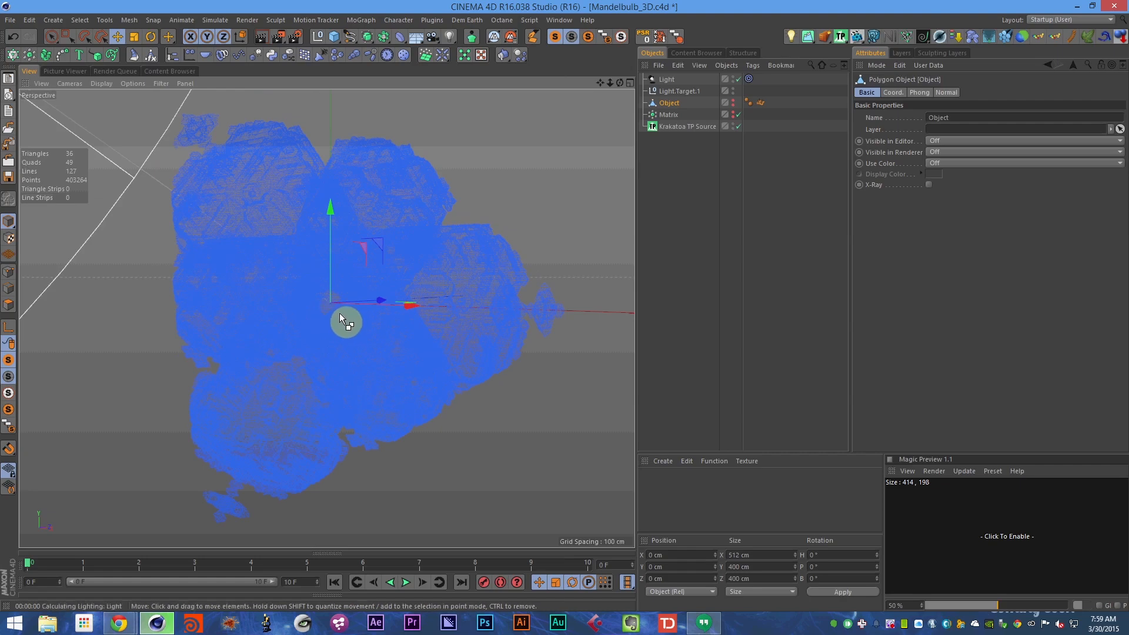
{"action": "key", "text": "ctrl+r"}
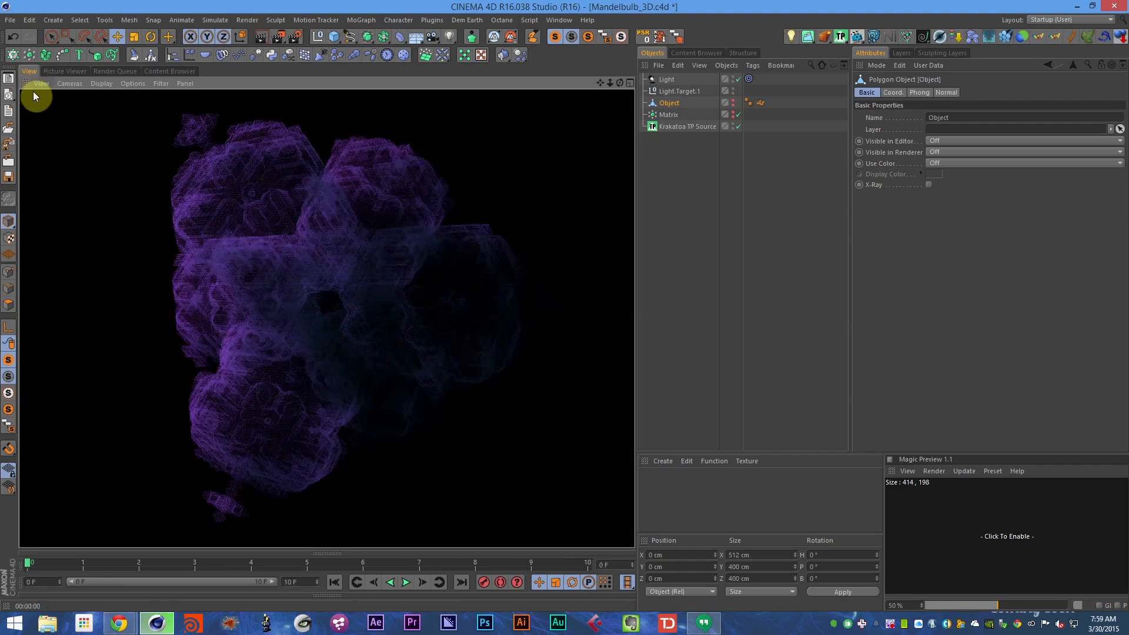
- Open the recent project Mandelbulb_512_V2.c4d
{"action": "left_click", "coordinate": [9, 93]}
{"action": "left_click", "coordinate": [70, 110]}
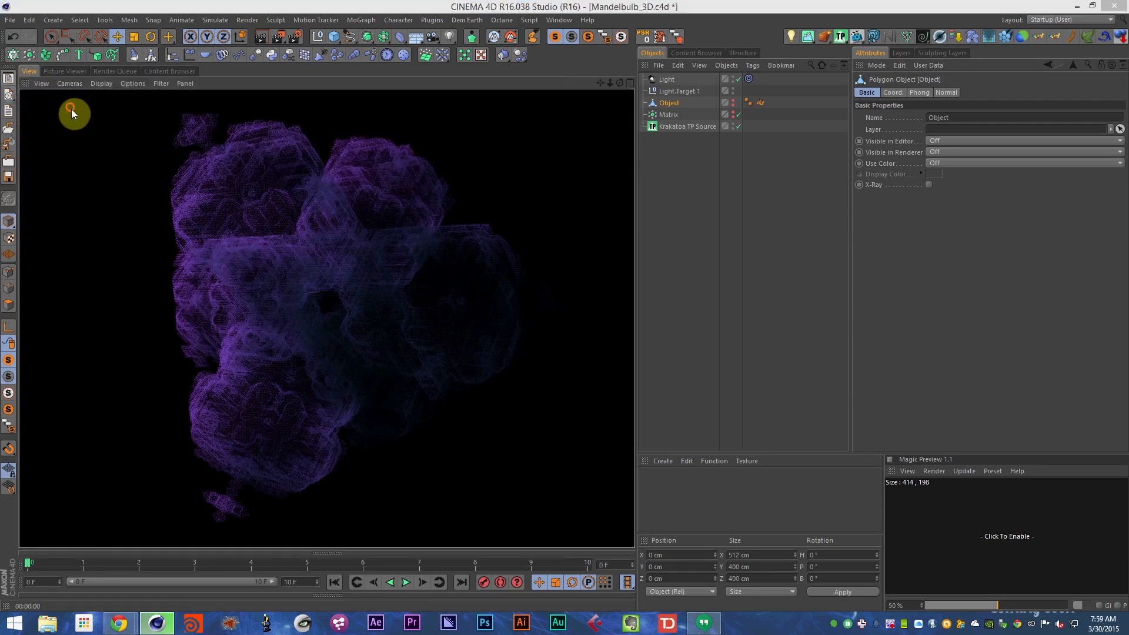
{"action": "left_click", "coordinate": [140, 253]}
{"action": "left_click", "coordinate": [9, 96]}
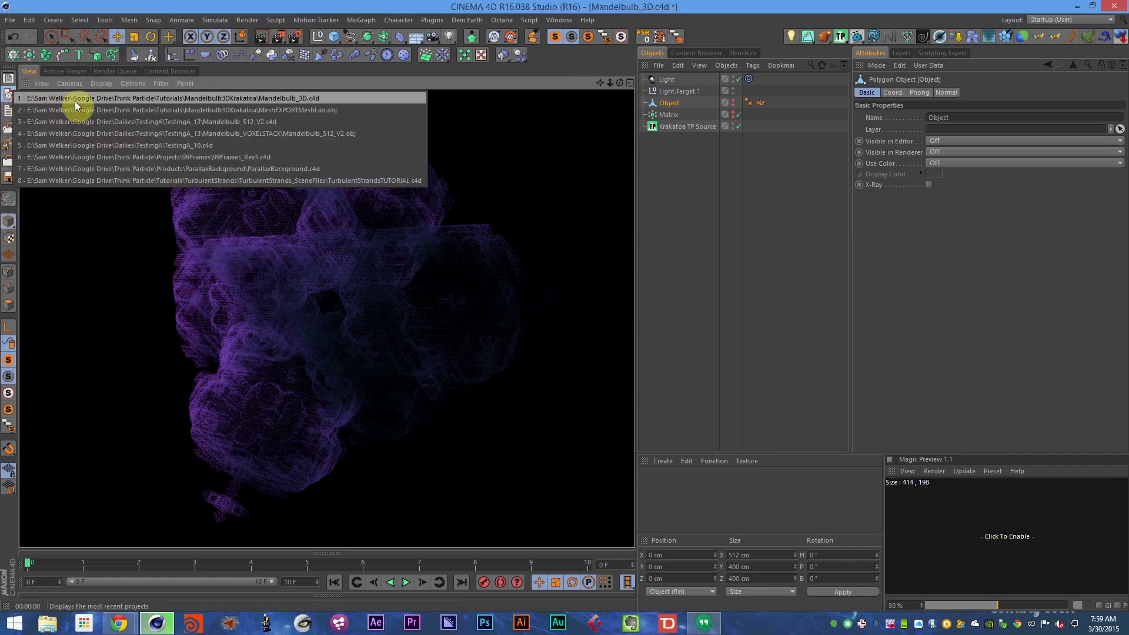
{"action": "left_click", "coordinate": [83, 121]}
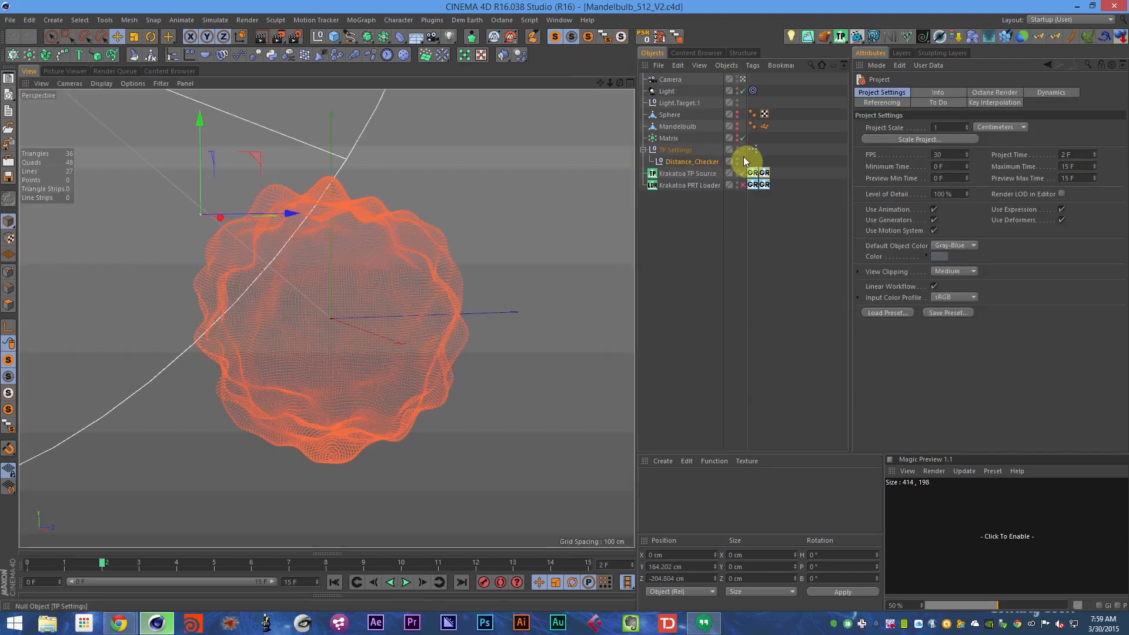
- Assign the Mandelbulb mesh as the Matrix's source object
{"action": "left_click", "coordinate": [673, 138]}
{"action": "left_click_drag", "start_coordinate": [682, 127], "coordinate": [941, 199]}
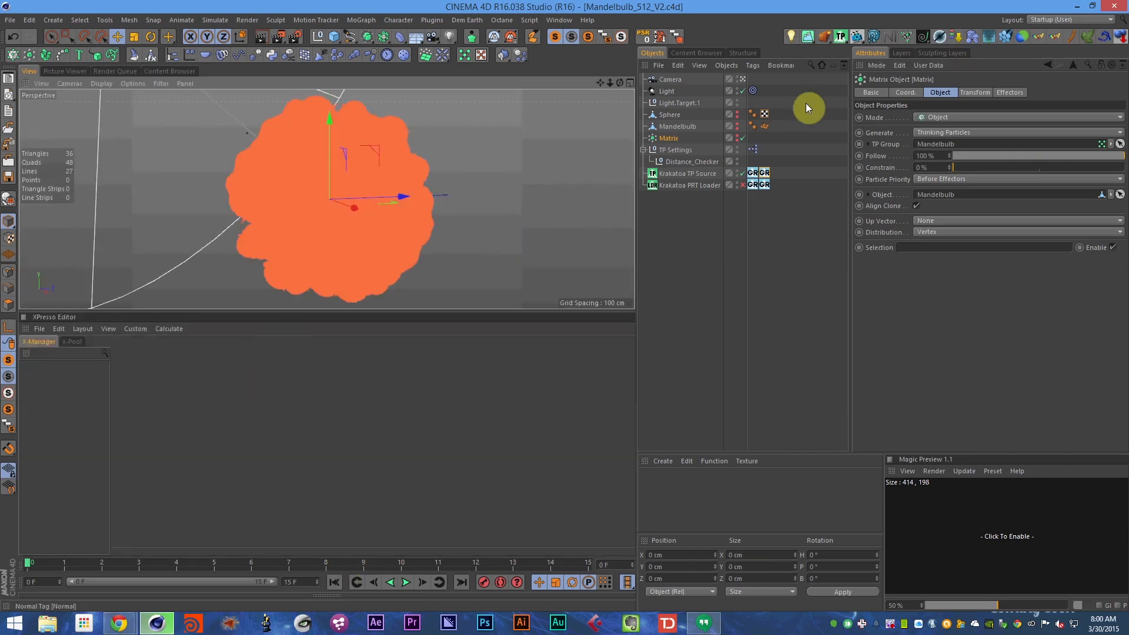
- Open the XPresso network on TP Settings, save the scene and enable the network's Performance View
{"action": "left_click", "coordinate": [753, 149]}
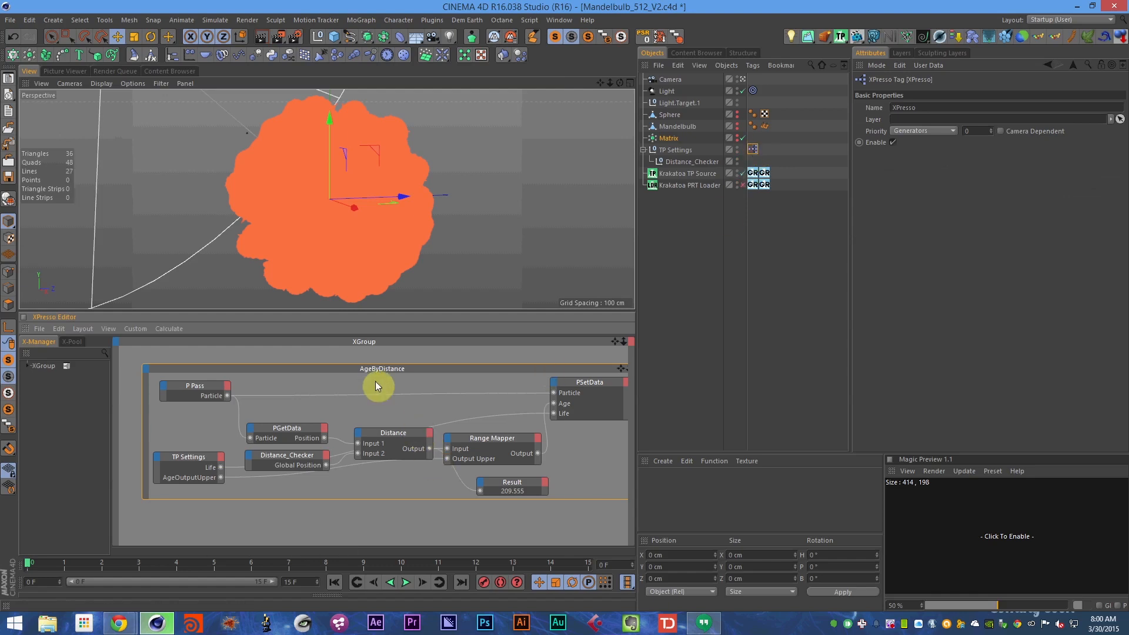
{"action": "key", "text": "ctrl+s"}
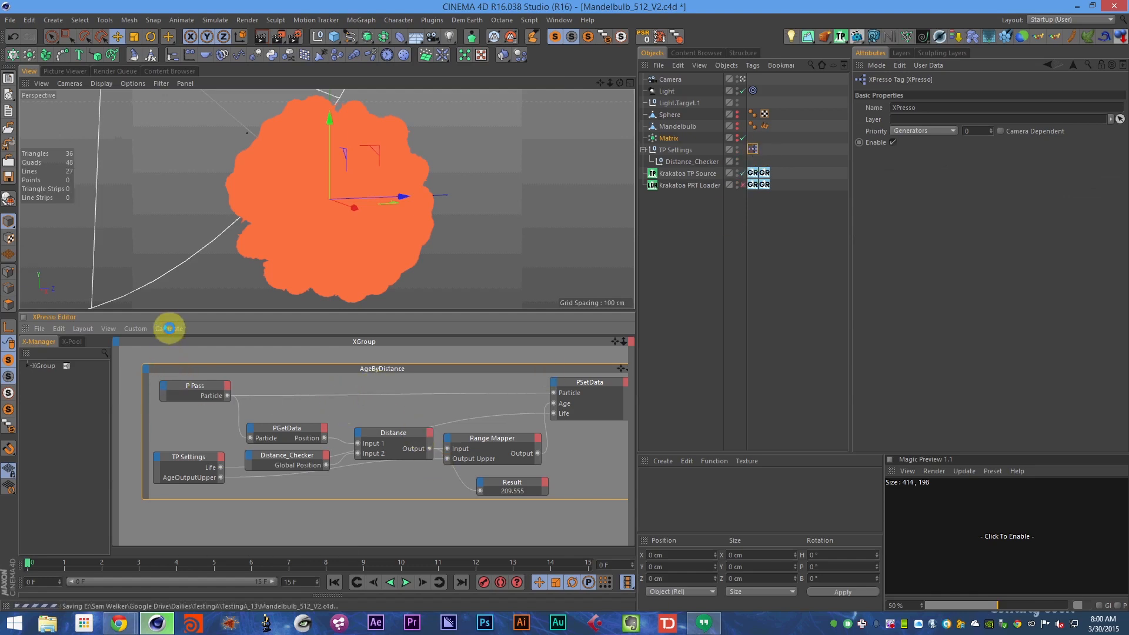
{"action": "left_click", "coordinate": [169, 328]}
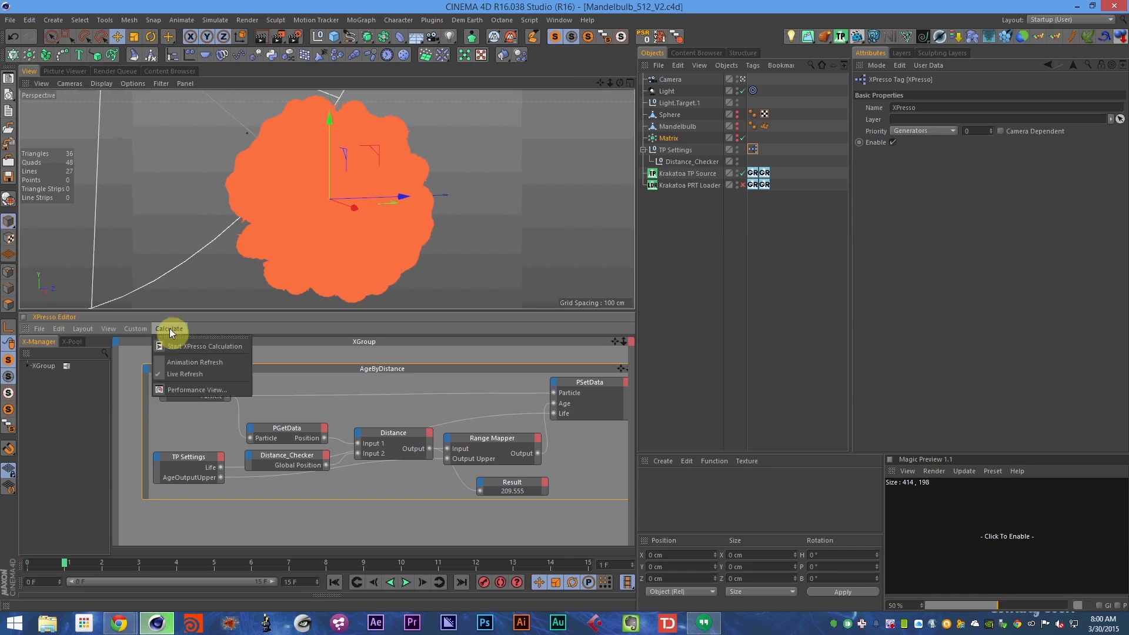
{"action": "left_click", "coordinate": [182, 389]}
{"action": "left_click", "coordinate": [181, 389]}
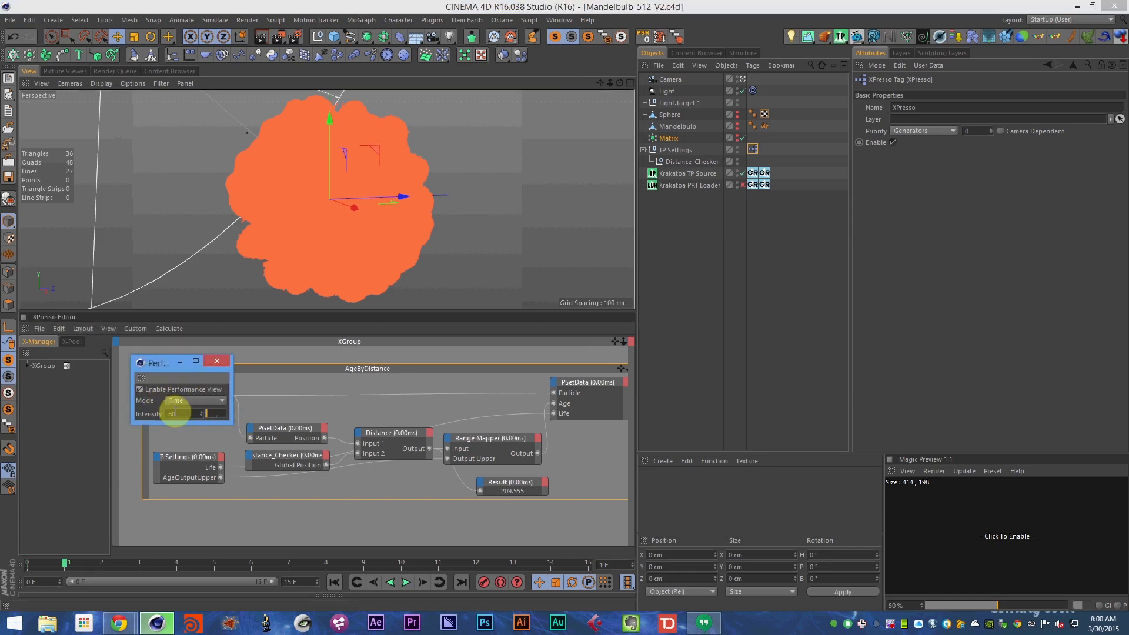
- Try to set the Performance View intensity to 2000000 in Time mode
{"action": "type", "text": "2000000"}
{"action": "key", "text": "Return"}
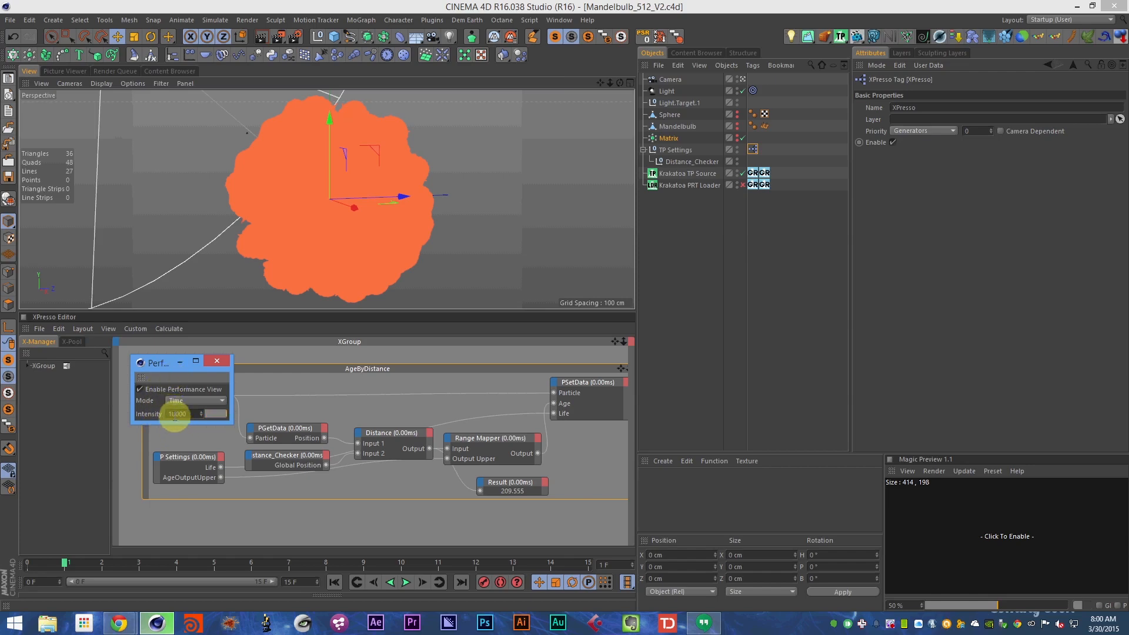
{"action": "left_click_drag", "start_coordinate": [173, 413], "coordinate": [157, 420]}
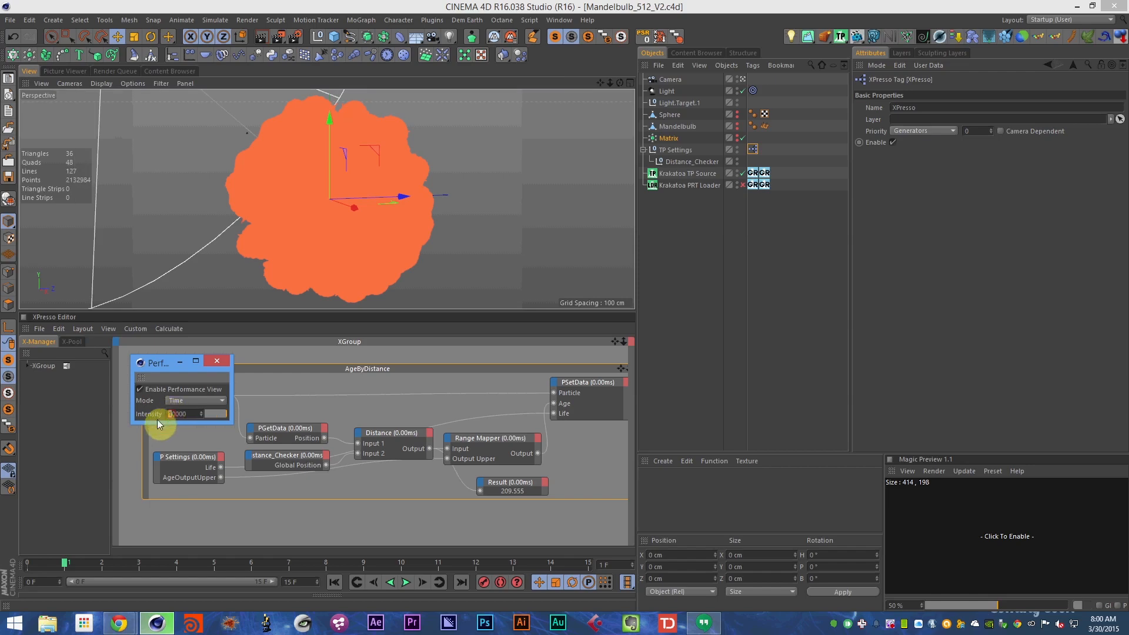
{"action": "type", "text": "2"}
- Switch the XPresso Performance View to Count mode with an intensity of 2200000, reposition its window and save the scene
{"action": "left_click", "coordinate": [180, 402]}
{"action": "left_click", "coordinate": [181, 425]}
{"action": "double_click", "coordinate": [175, 415]}
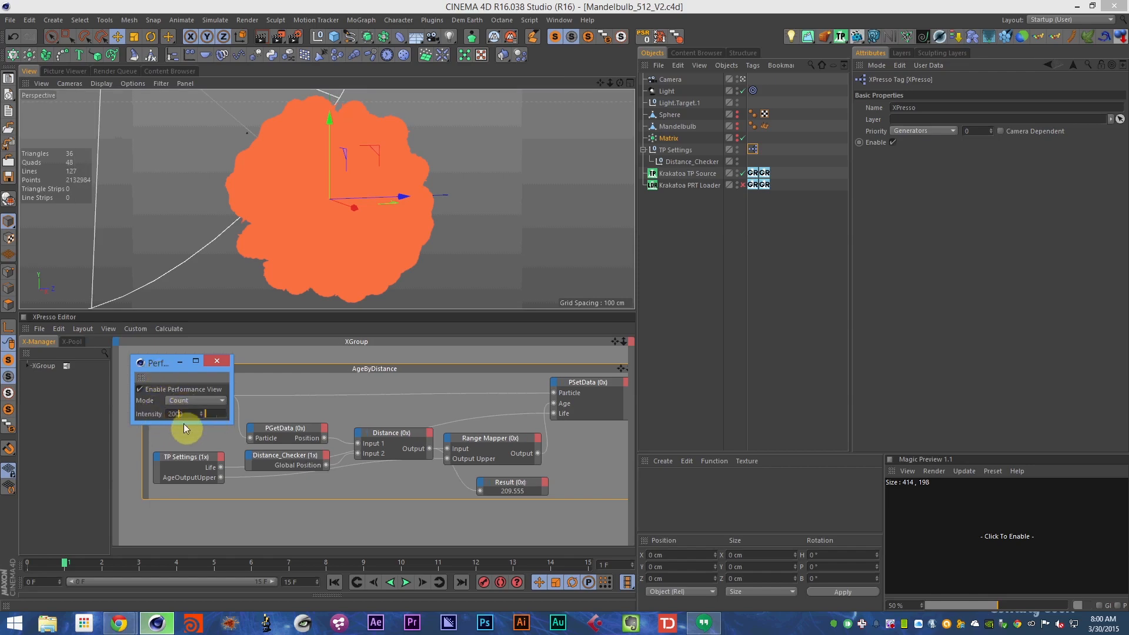
{"action": "type", "text": "2000000"}
{"action": "left_click", "coordinate": [173, 414]}
{"action": "type", "text": "2"}
{"action": "key", "text": "Return"}
{"action": "left_click_drag", "start_coordinate": [162, 364], "coordinate": [64, 324]}
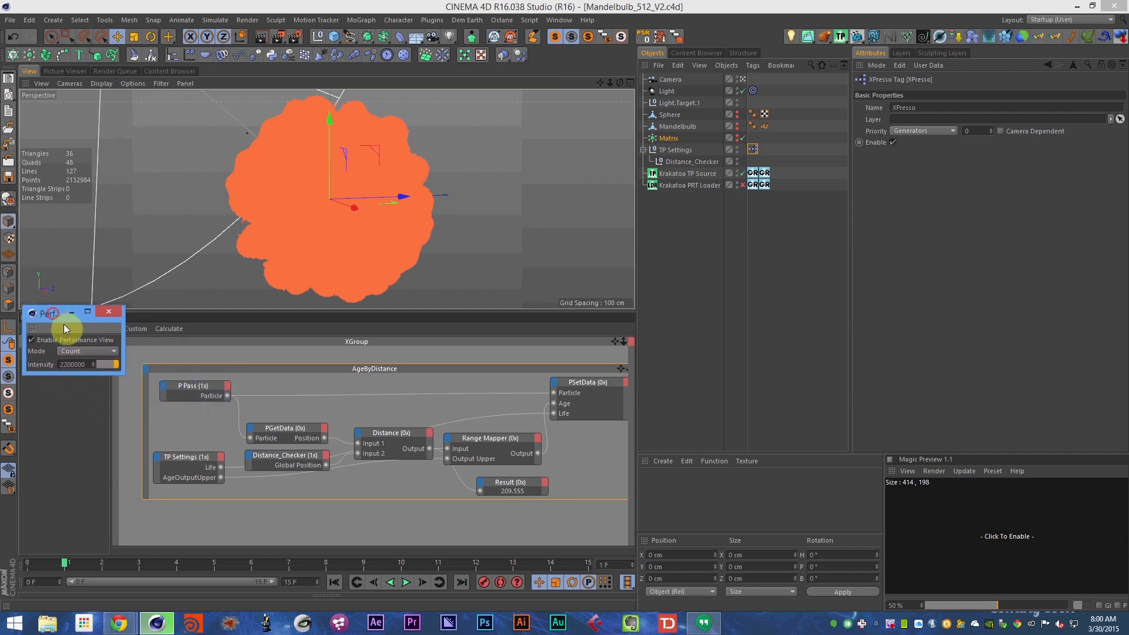
{"action": "key", "text": "ctrl+s"}
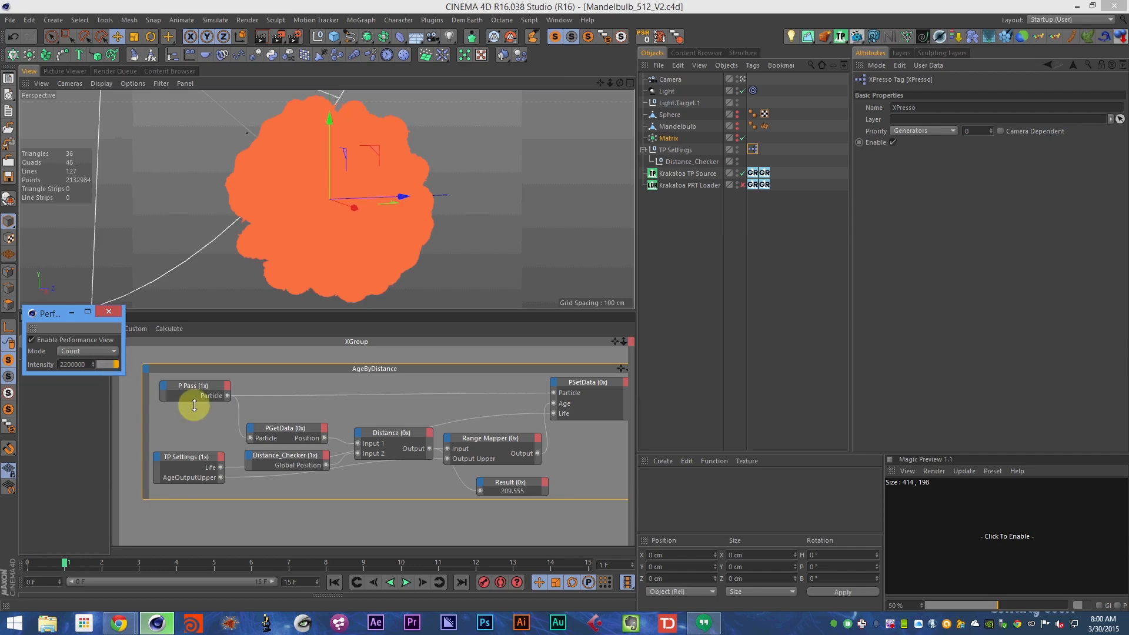
{"action": "left_click_drag", "start_coordinate": [54, 312], "coordinate": [66, 331]}
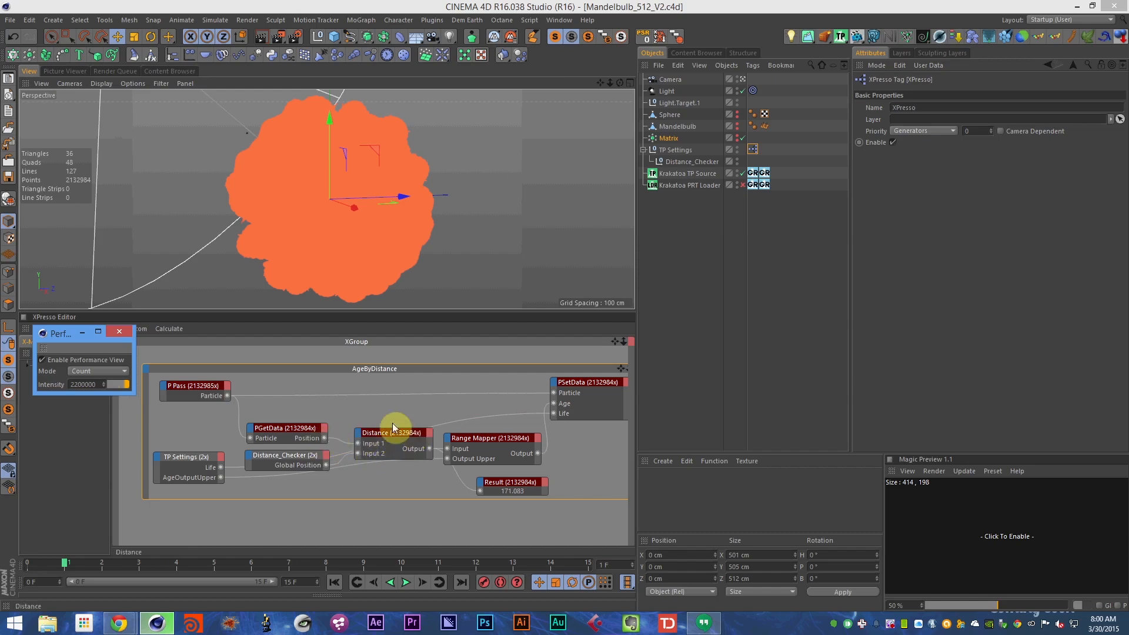
- Render the view and inspect both Channel Gradient tags on the Krakatoa TP Source
{"action": "left_click", "coordinate": [262, 39]}
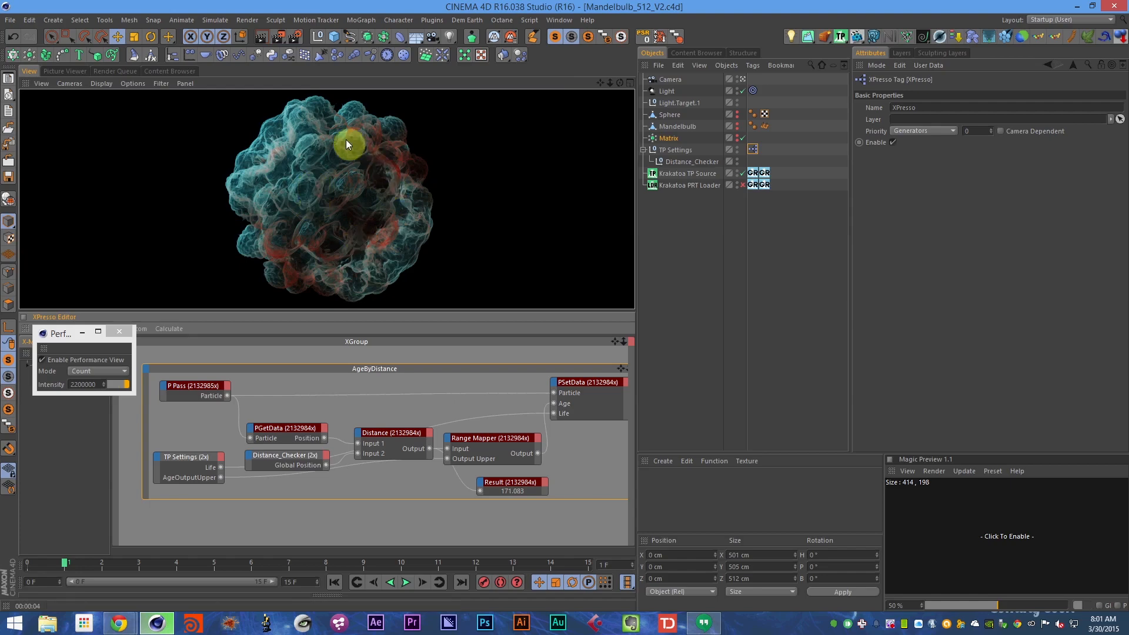
{"action": "left_click", "coordinate": [759, 176]}
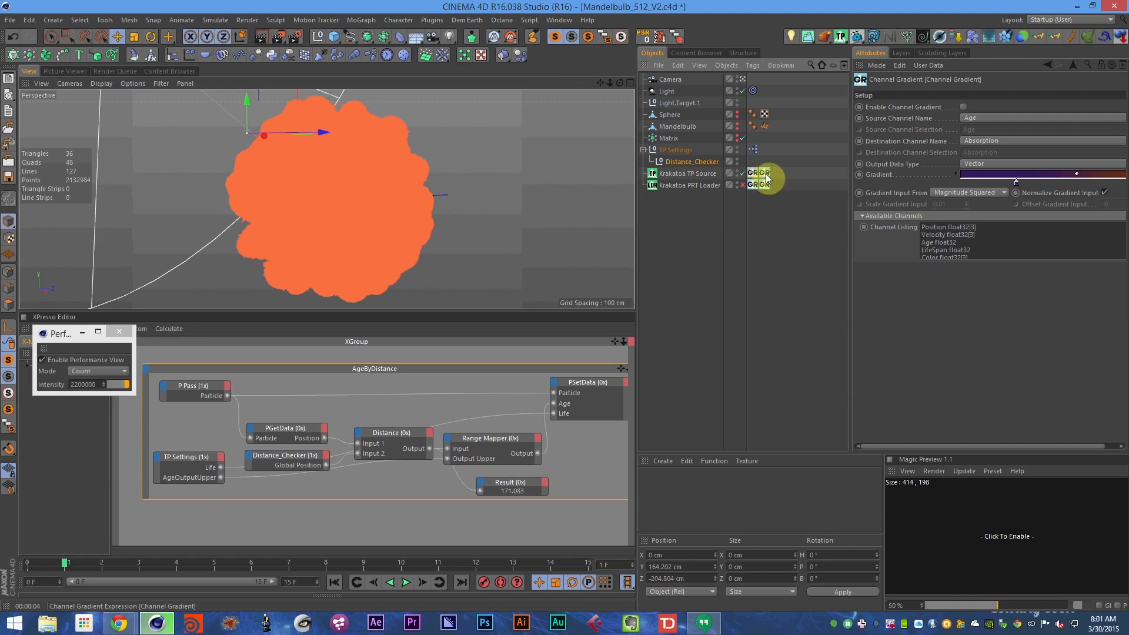
{"action": "left_click", "coordinate": [765, 174]}
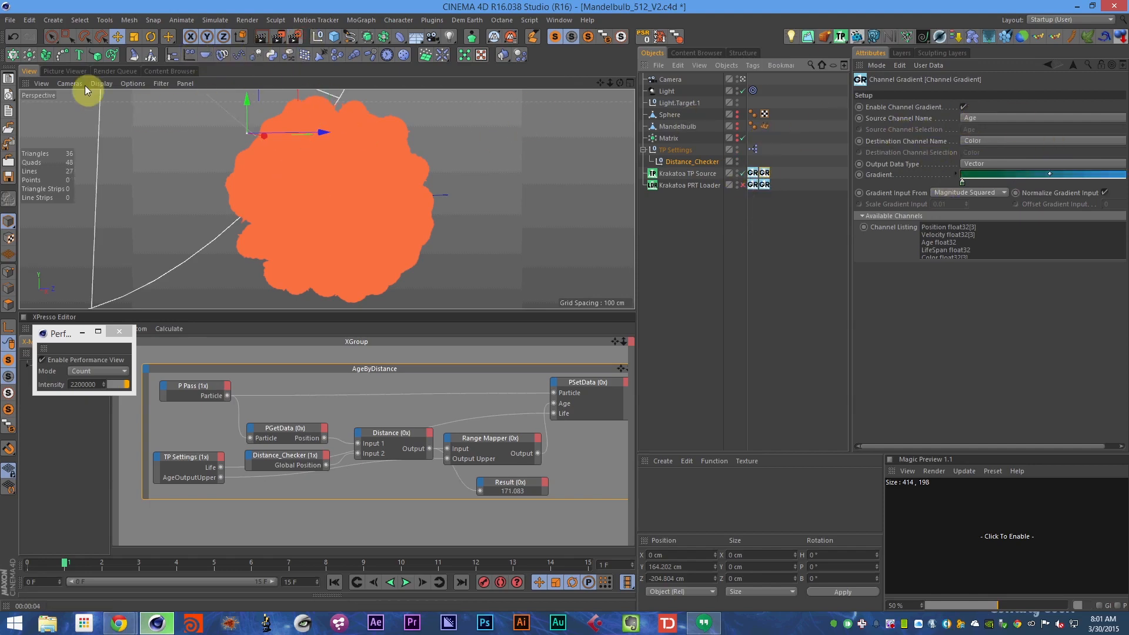
- Close the Performance View window and fold away the XPresso Editor
{"action": "left_click", "coordinate": [120, 332]}
{"action": "left_click", "coordinate": [26, 328], "text": "ctrl+shift"}
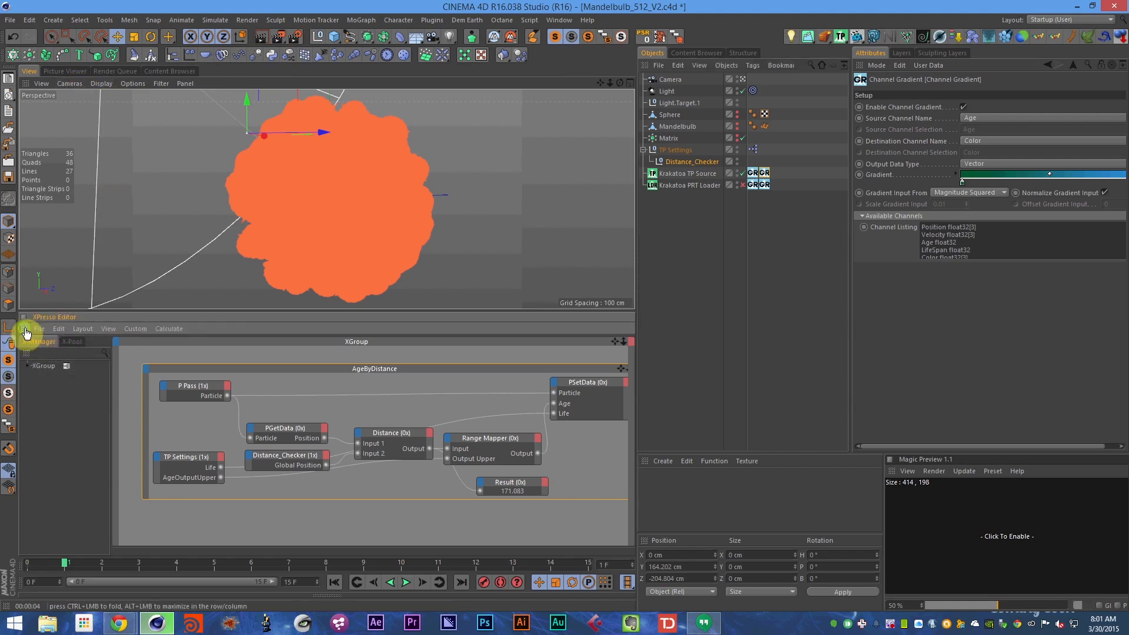
- Review Krakatoa's Final Pass Density and Override Absorption options in the render settings, and save the scene
{"action": "left_click", "coordinate": [295, 38]}
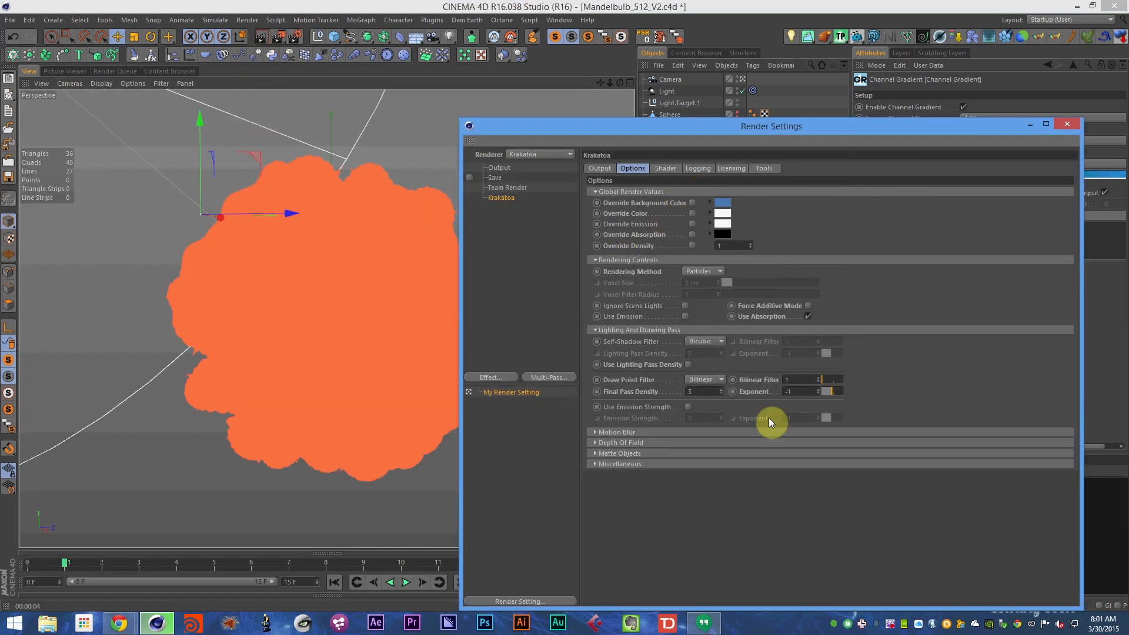
{"action": "left_click", "coordinate": [652, 391]}
{"action": "left_click", "coordinate": [692, 235]}
{"action": "key", "text": "ctrl+s"}
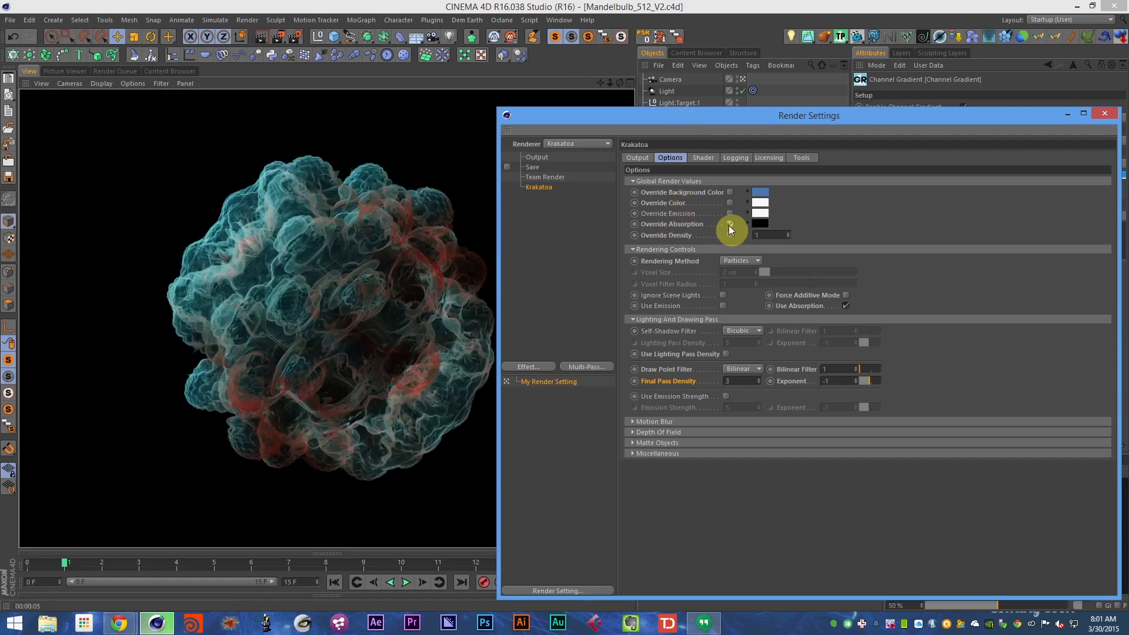
{"action": "left_click", "coordinate": [1104, 114]}
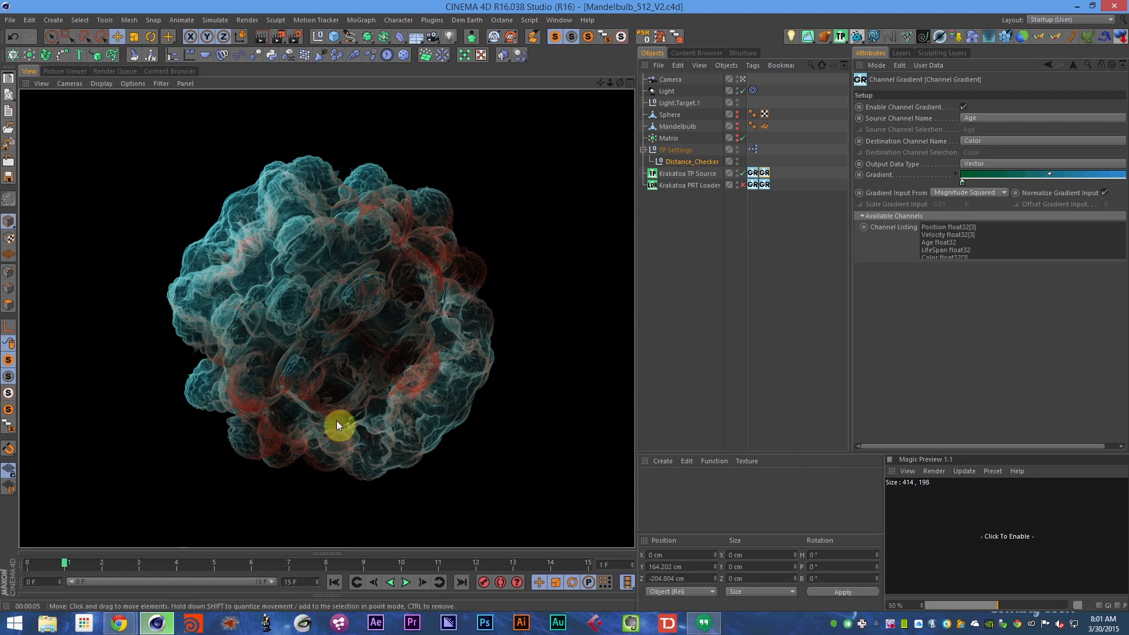
- Disable the Randomseed and BirthPosition channels in the Krakatoa TP Source's Thinking Particles settings, and save the scene
{"action": "left_click", "coordinate": [704, 175]}
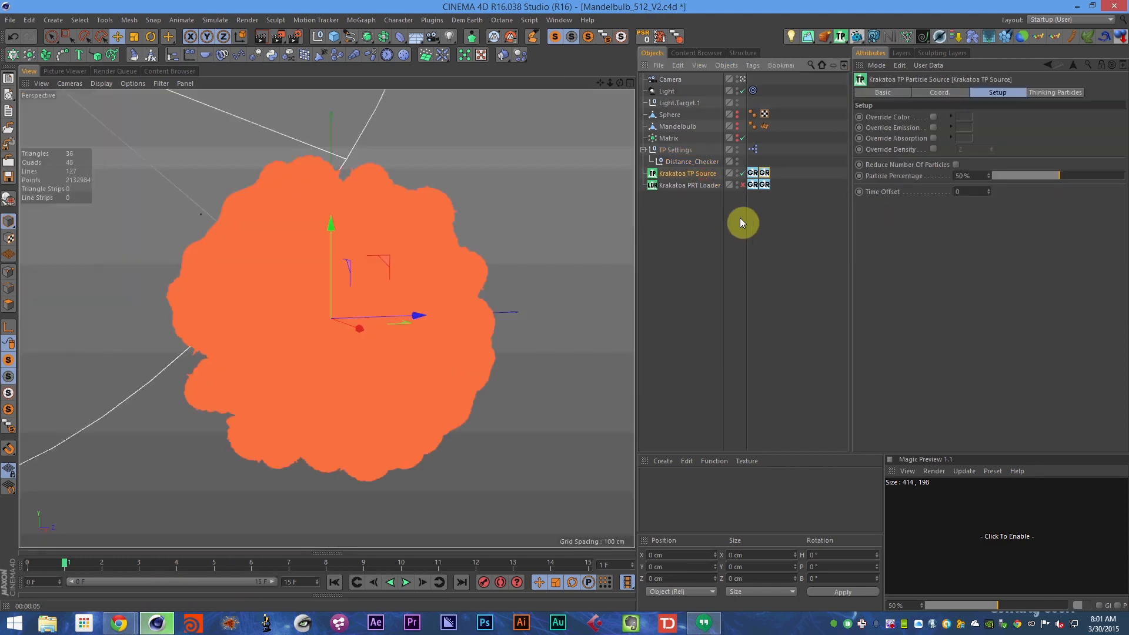
{"action": "left_click", "coordinate": [735, 184]}
{"action": "left_click", "coordinate": [1058, 93]}
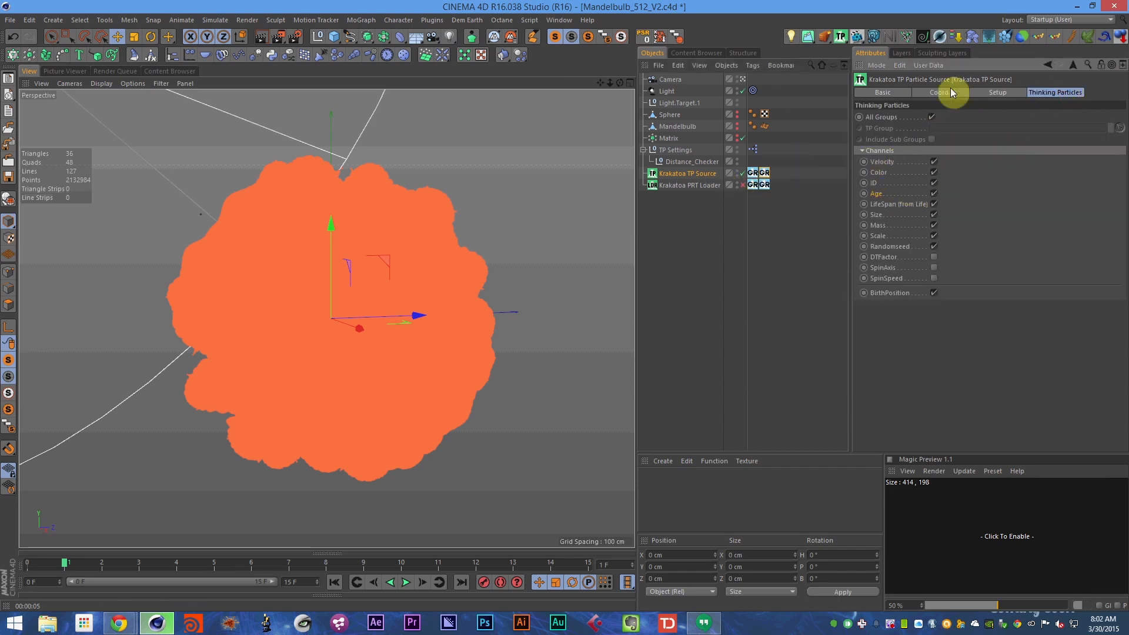
{"action": "left_click", "coordinate": [992, 95]}
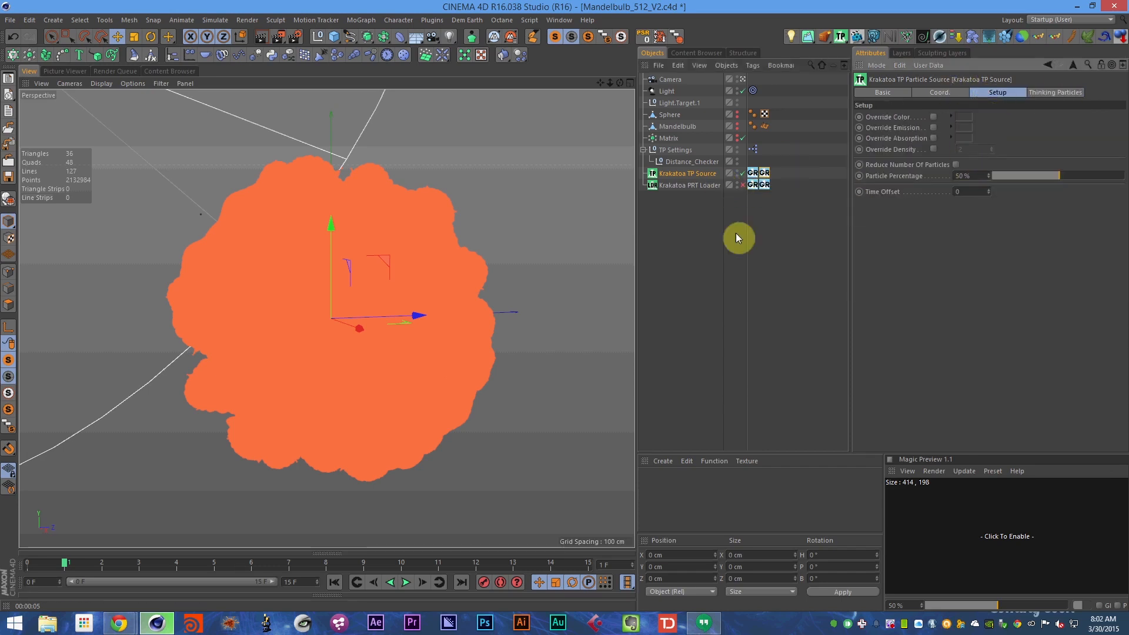
{"action": "left_click", "coordinate": [697, 175]}
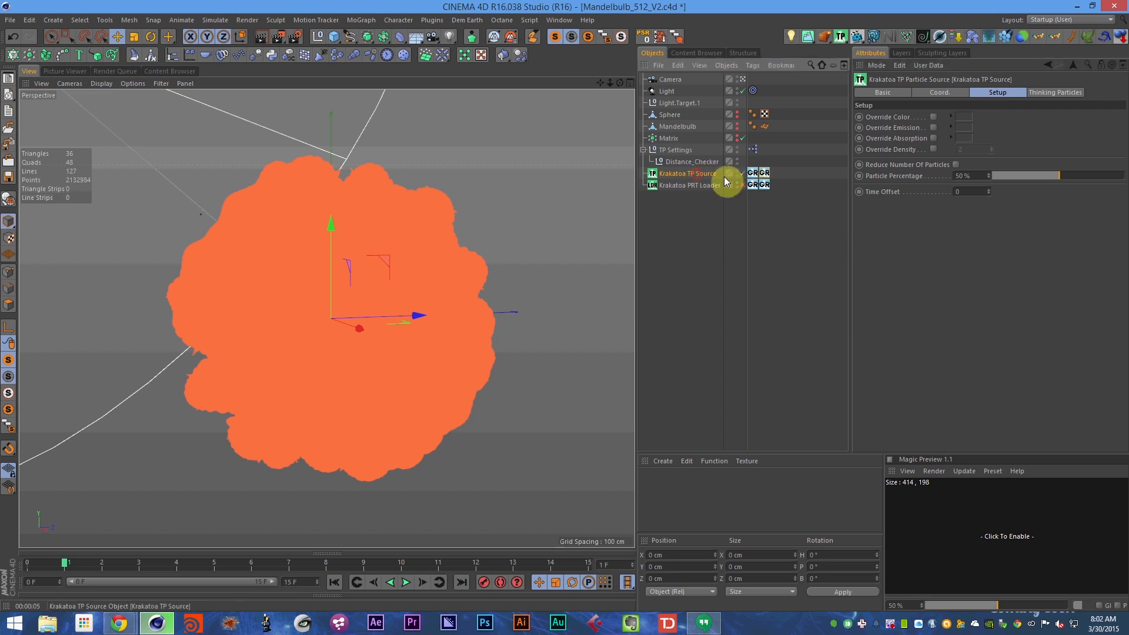
{"action": "left_click", "coordinate": [1045, 100]}
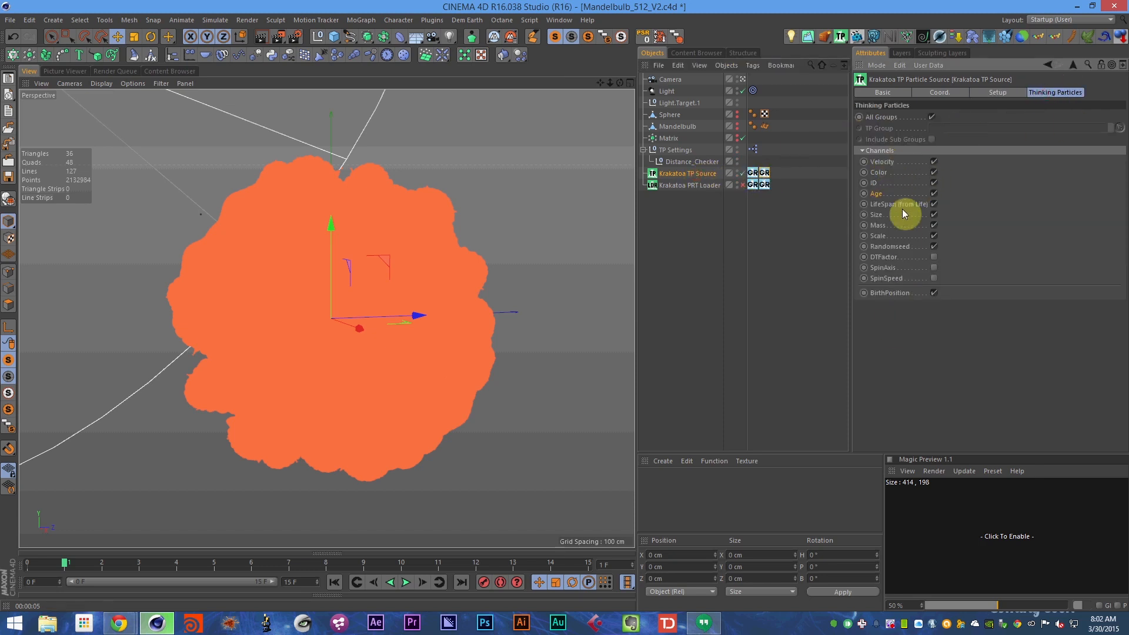
{"action": "left_click", "coordinate": [935, 246]}
{"action": "left_click", "coordinate": [879, 294]}
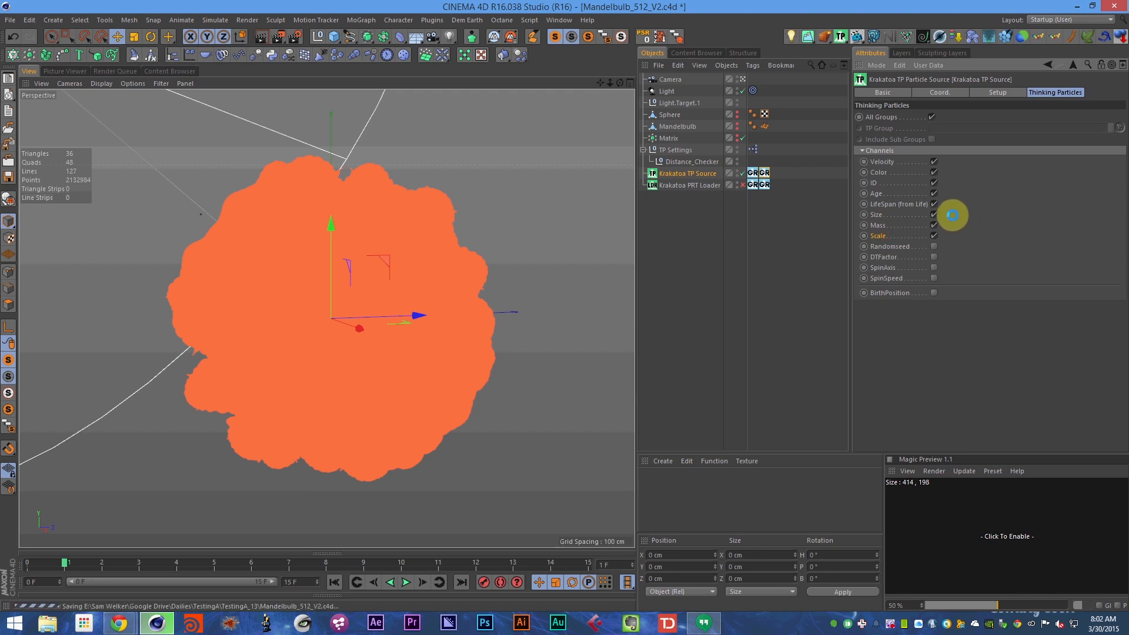
{"action": "key", "text": "ctrl+s"}
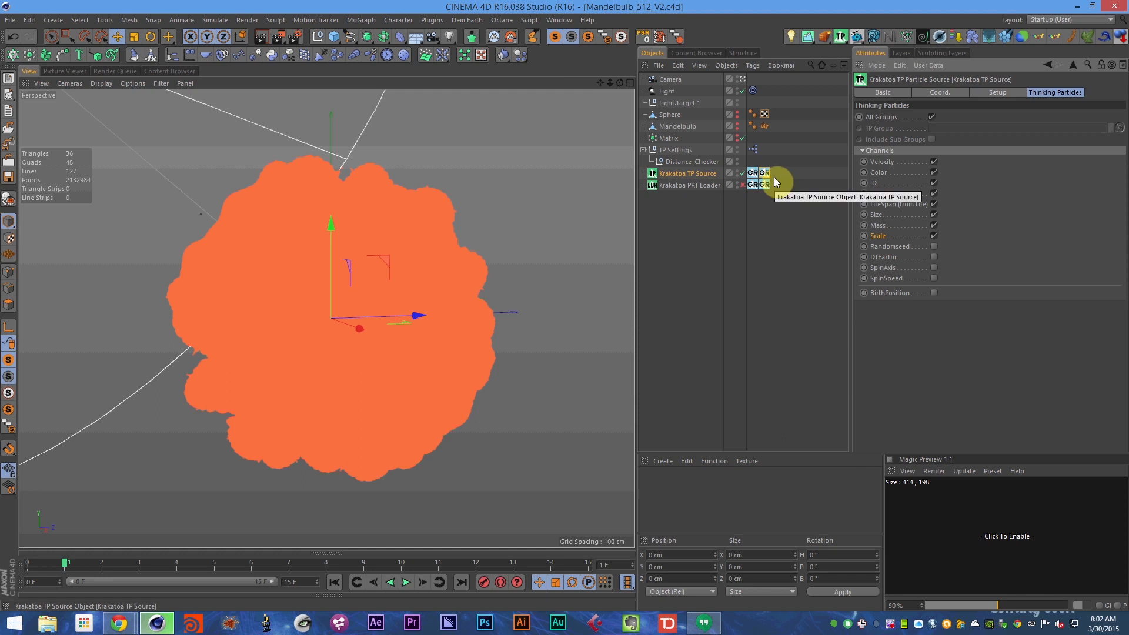
{"action": "key", "text": "ctrl+s"}
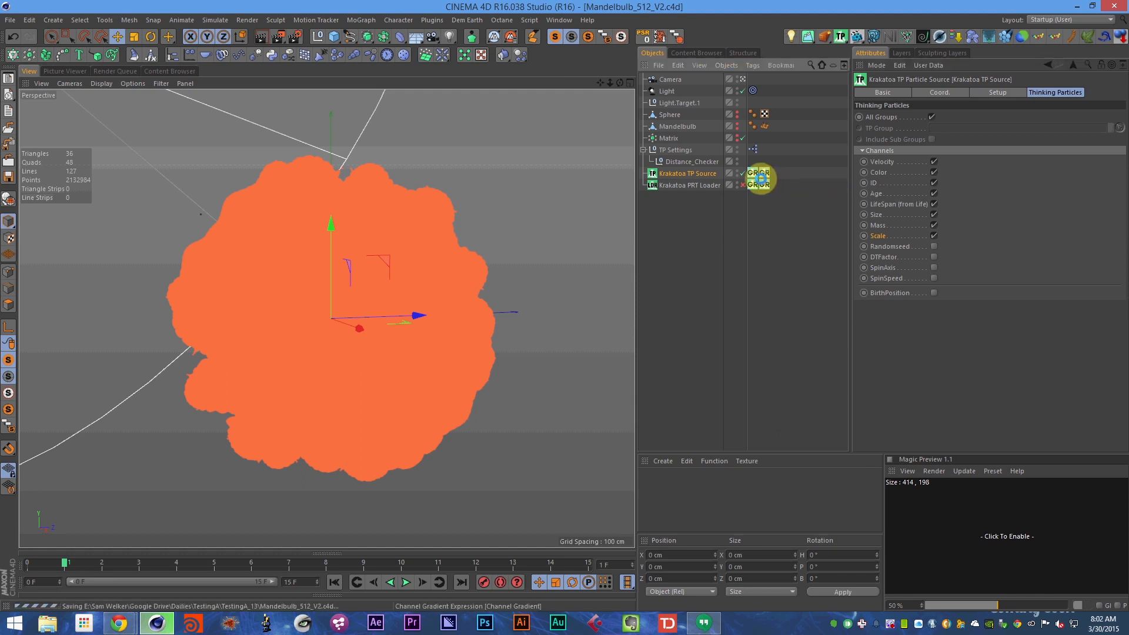
- Open the Krakatoa TP Source's color Channel Gradient with a wider attribute area, and look over the Krakatoa tags available for the source
{"action": "left_click", "coordinate": [766, 173]}
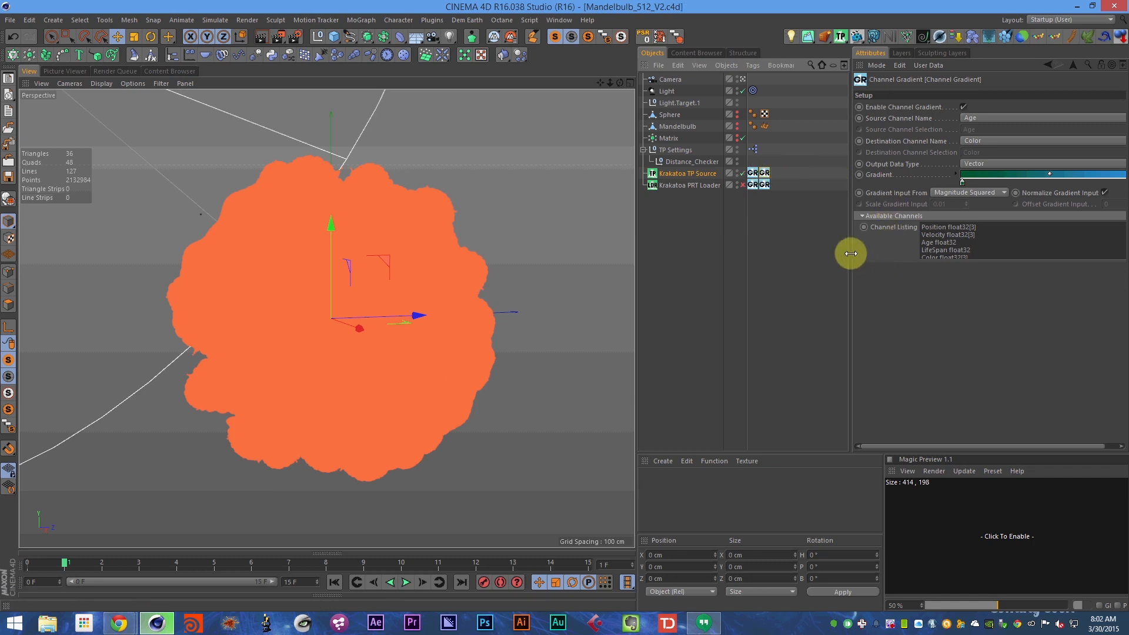
{"action": "left_click_drag", "start_coordinate": [851, 252], "coordinate": [815, 257]}
{"action": "key", "text": "ctrl+s"}
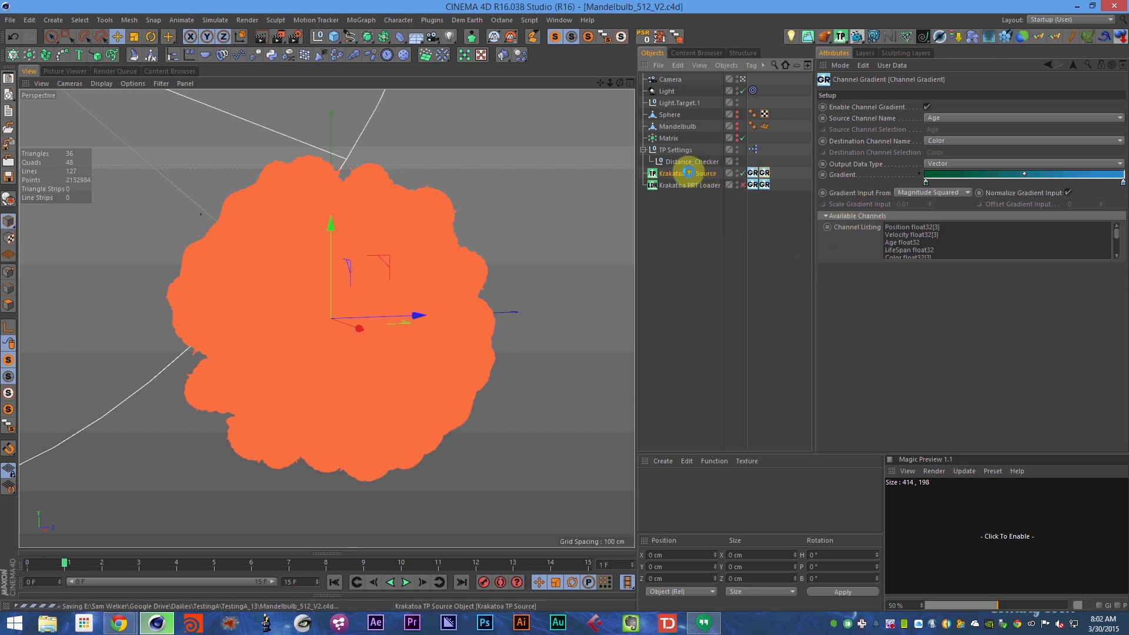
{"action": "right_click", "coordinate": [689, 176]}
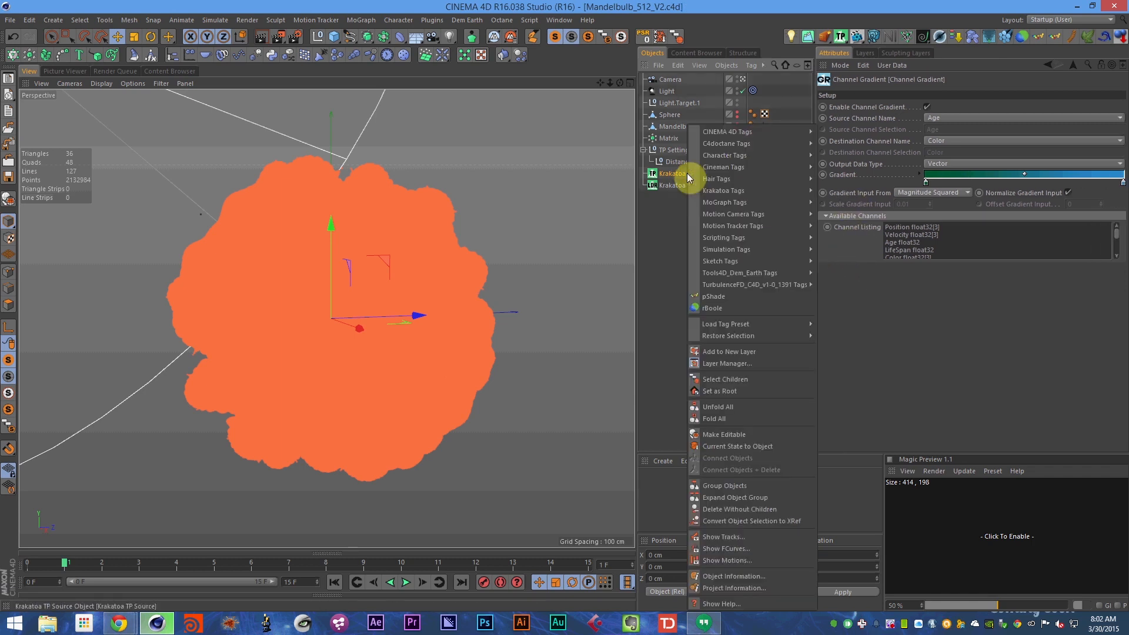
{"action": "mouse_move", "coordinate": [744, 190]}
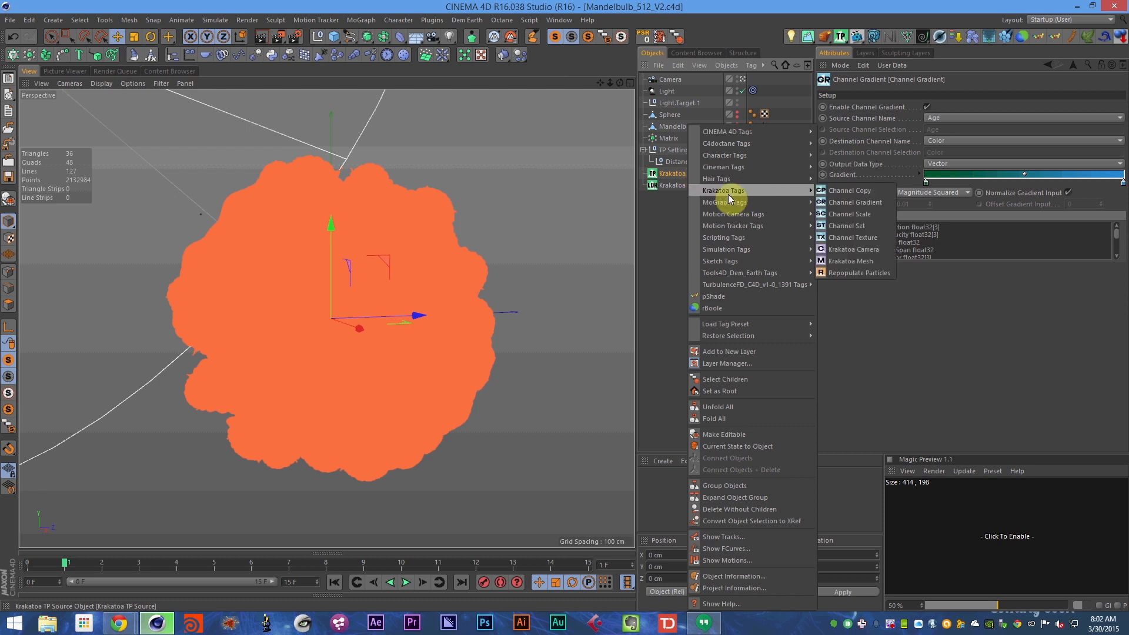
{"action": "left_click", "coordinate": [870, 204]}
{"action": "left_click", "coordinate": [854, 178]}
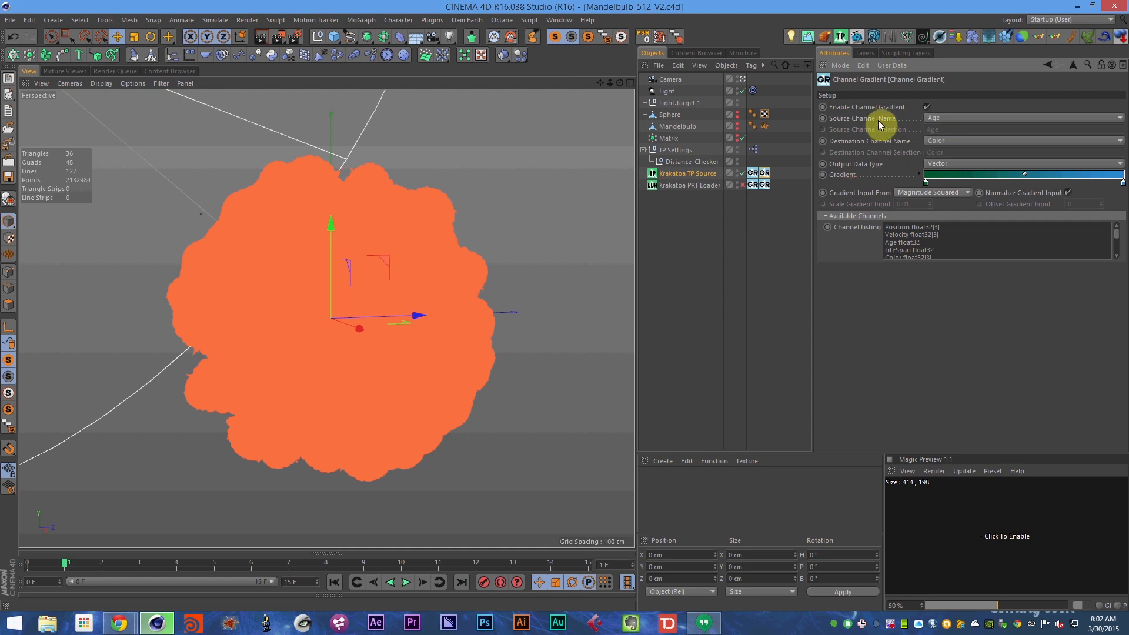
- Try Position as the color Channel Gradient's source channel with a view render, and set the source channel back to Age
{"action": "left_click", "coordinate": [945, 118]}
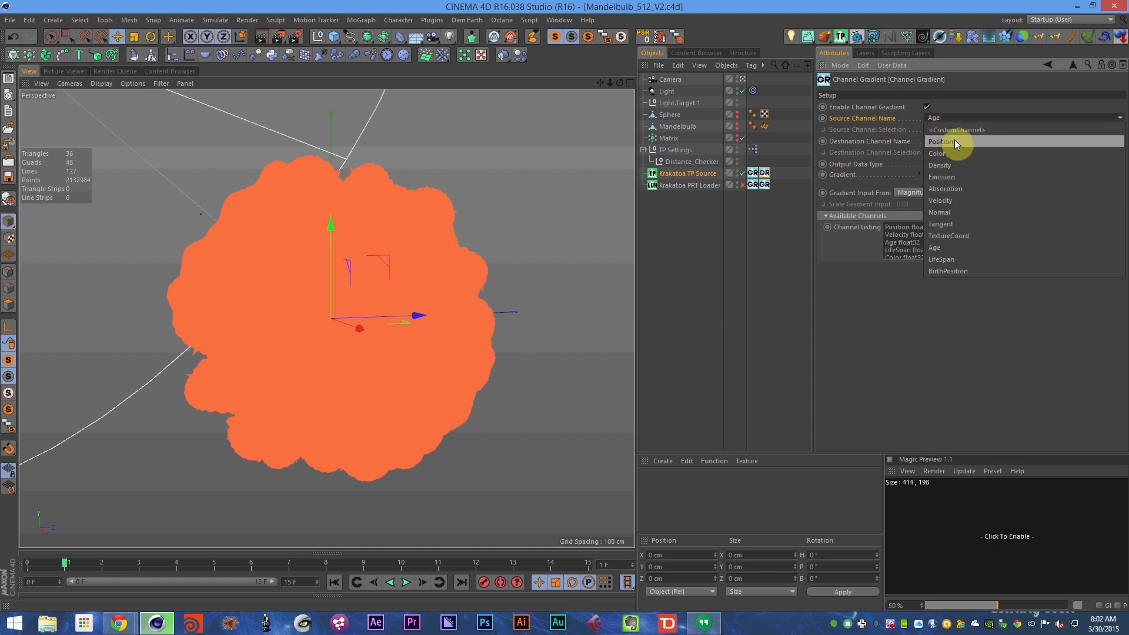
{"action": "left_click", "coordinate": [954, 143]}
{"action": "left_click", "coordinate": [262, 38]}
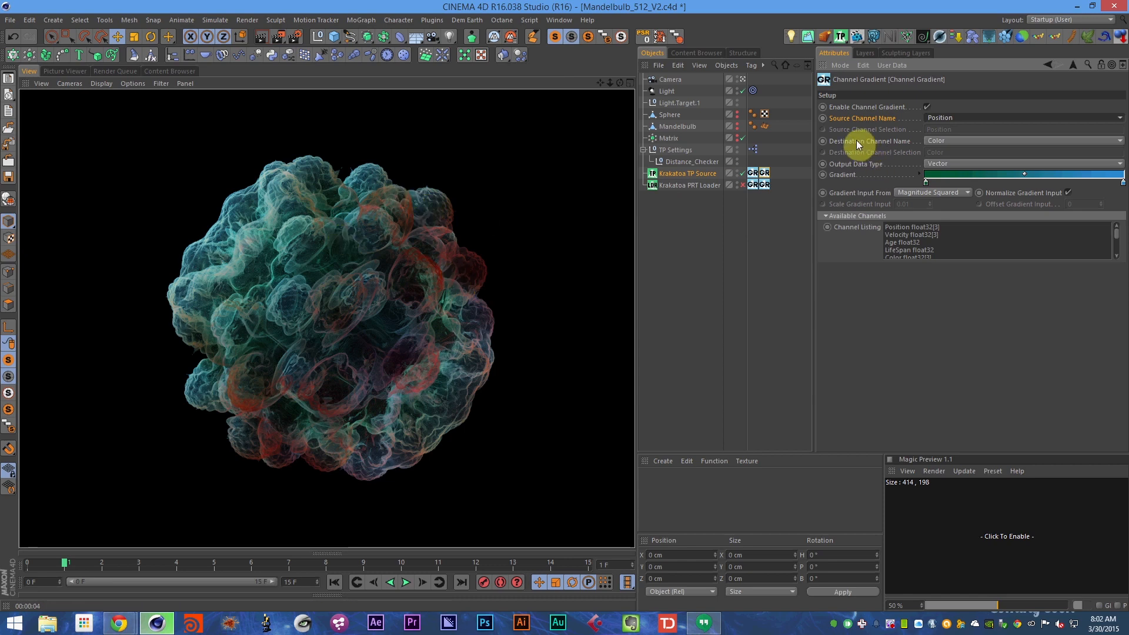
{"action": "left_click", "coordinate": [959, 118]}
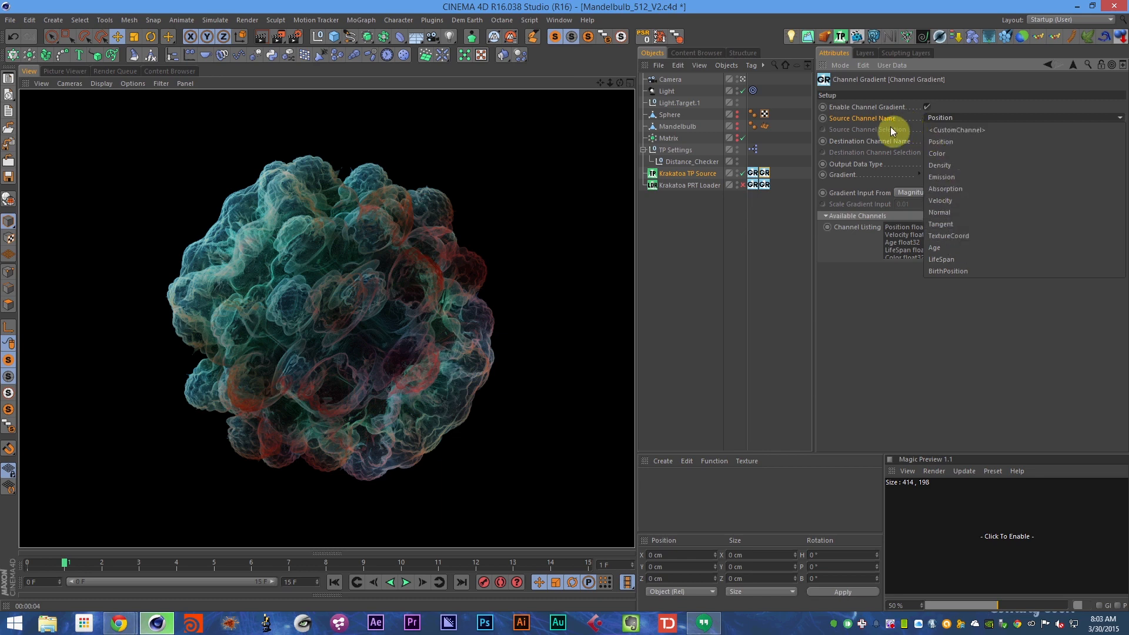
{"action": "left_click", "coordinate": [948, 248]}
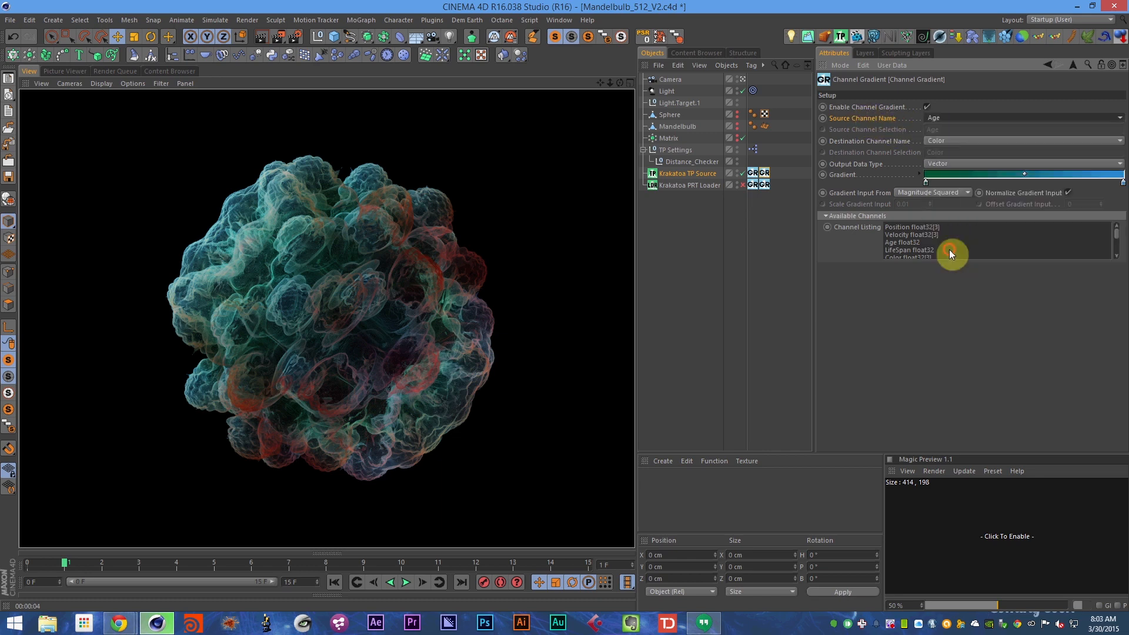
- Inspect the PSetData node in the TP Settings XPresso network and the Krakatoa TP Source's color and absorption Channel Gradient tags
{"action": "double_click", "coordinate": [753, 151]}
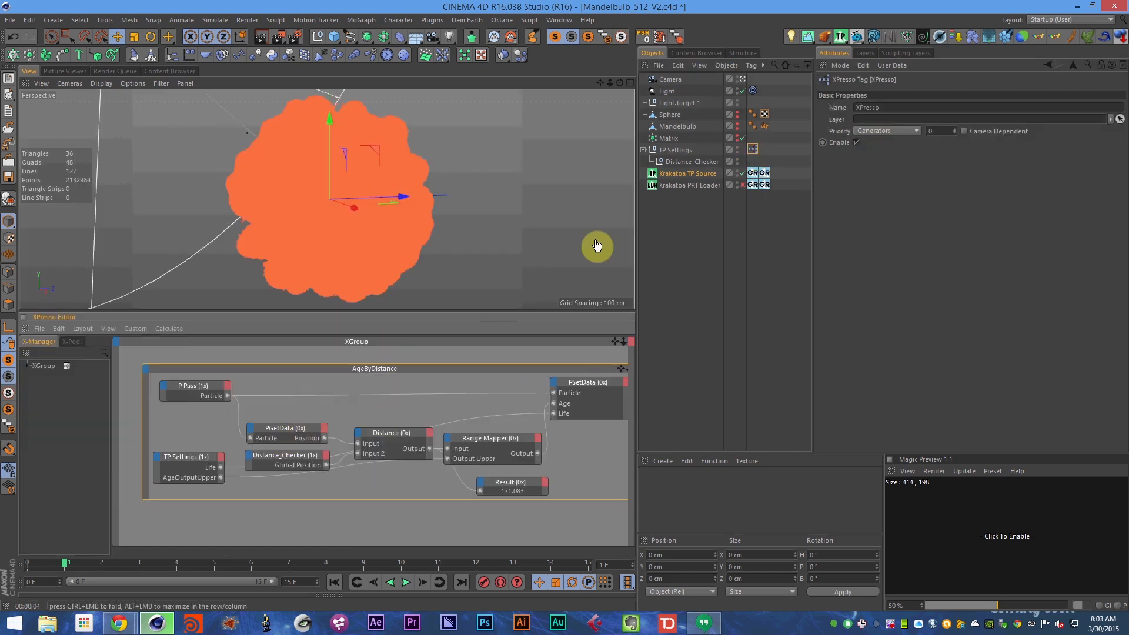
{"action": "left_click", "coordinate": [574, 395]}
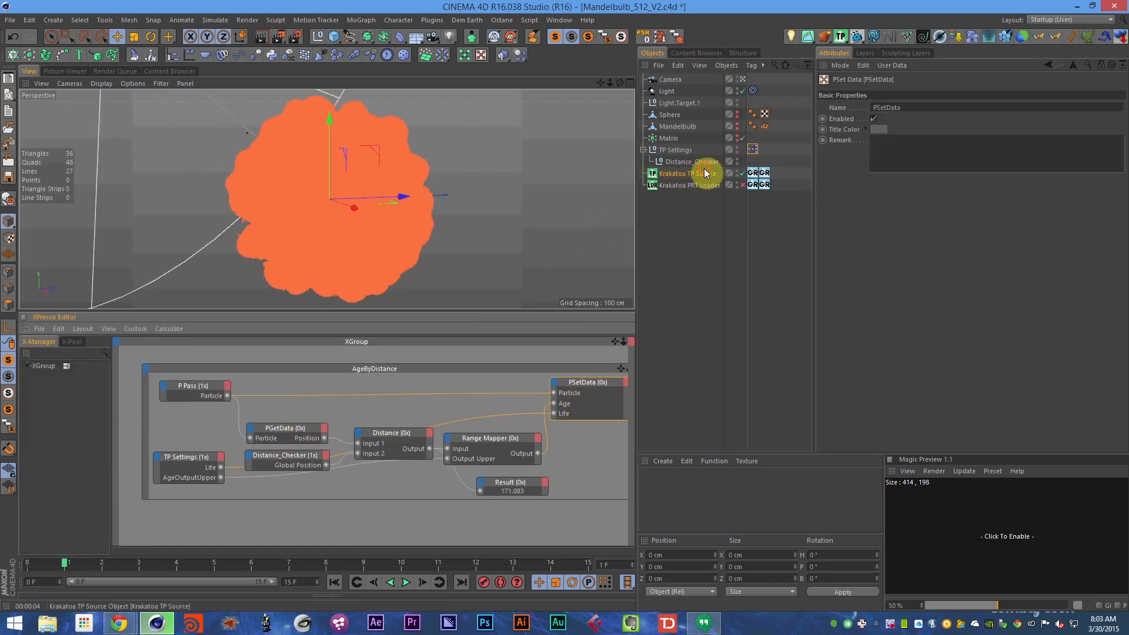
{"action": "left_click", "coordinate": [754, 173]}
{"action": "left_click", "coordinate": [765, 173]}
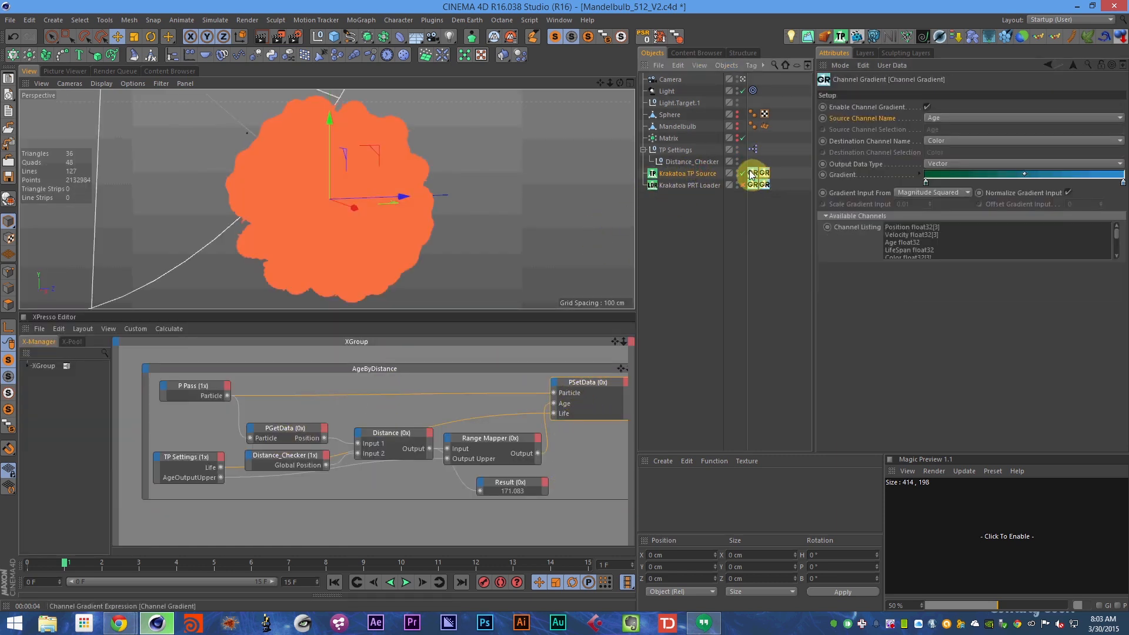
{"action": "left_click", "coordinate": [755, 173]}
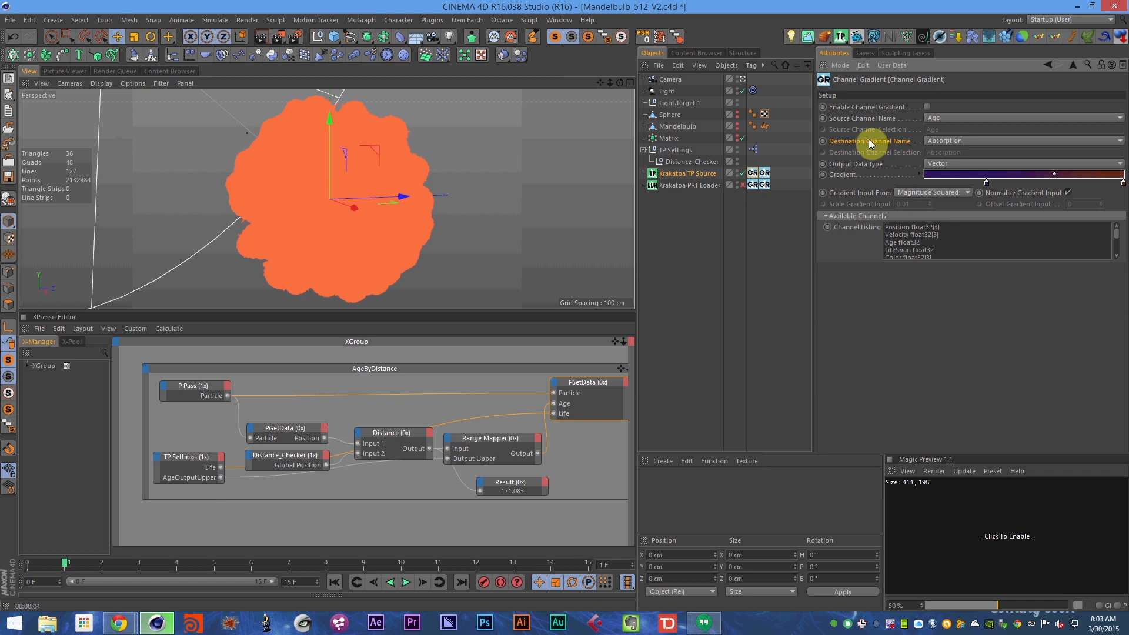
- Try Float as the absorption Channel Gradient's output data type and set it back to Vector
{"action": "left_click", "coordinate": [929, 164]}
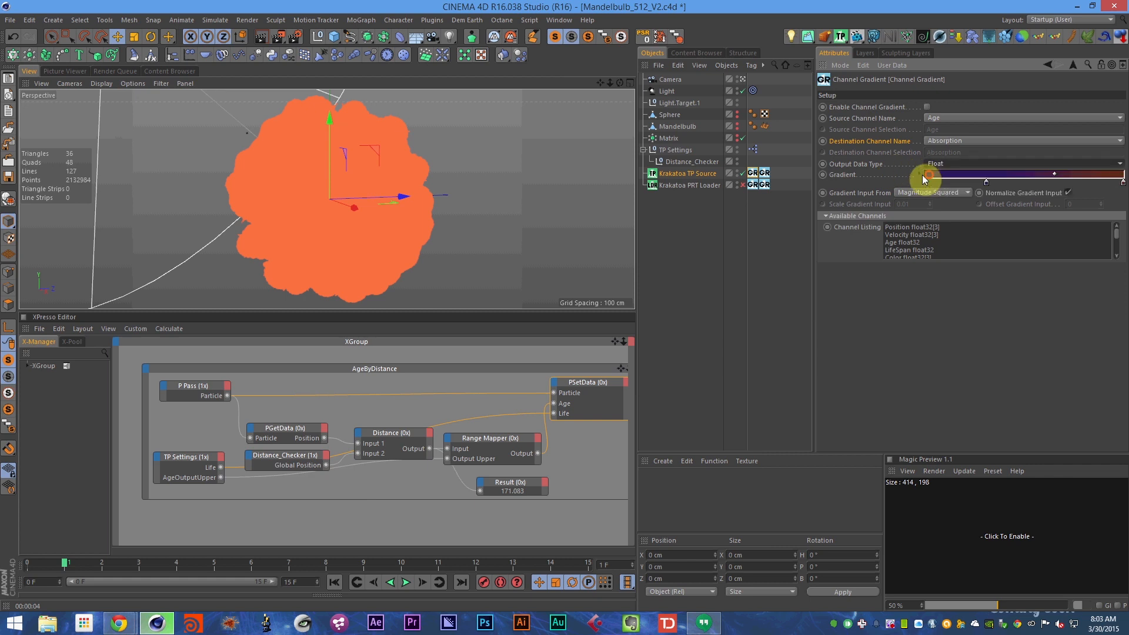
{"action": "left_click", "coordinate": [937, 168]}
{"action": "left_click", "coordinate": [931, 188]}
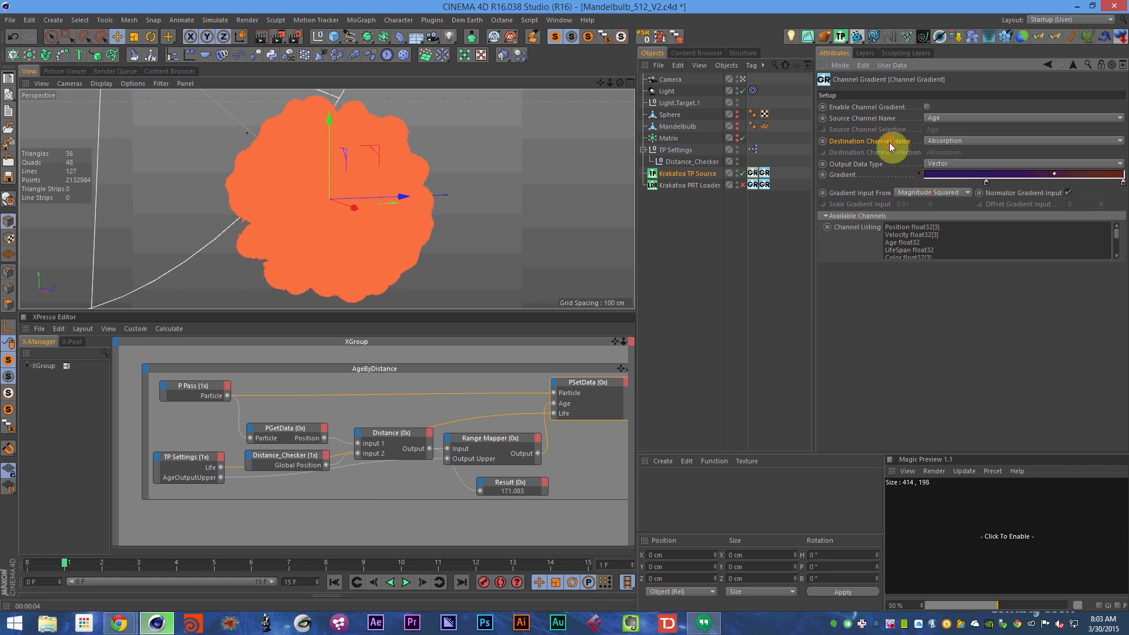
- Look over the source and destination channel options of the Krakatoa TP Source's absorption Channel Gradient
{"action": "left_click", "coordinate": [880, 120]}
{"action": "left_click", "coordinate": [952, 118]}
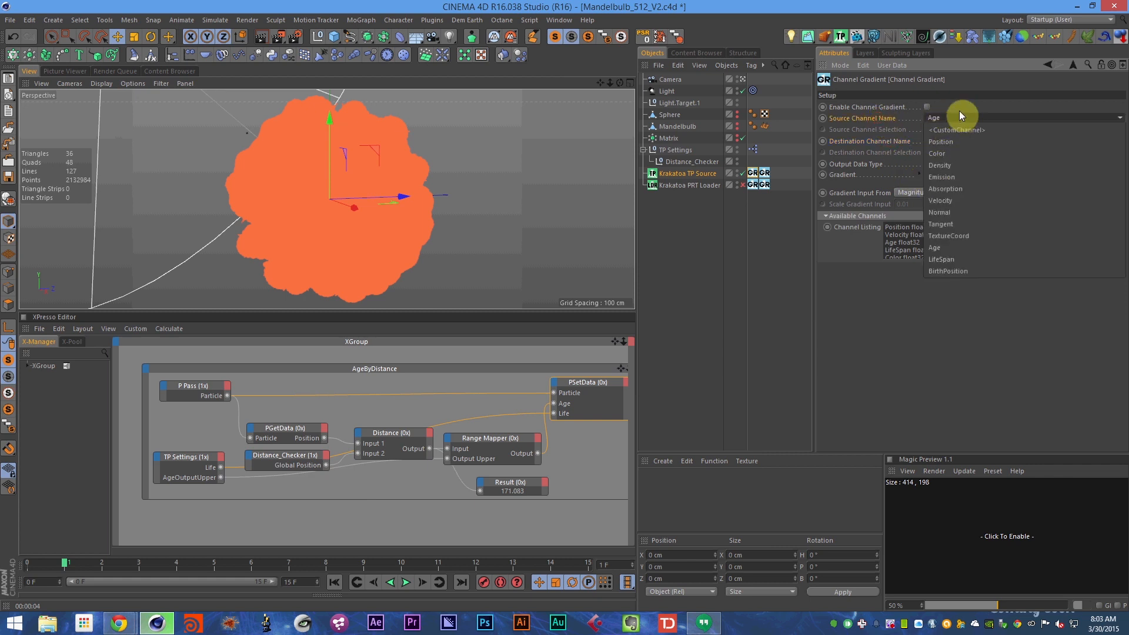
{"action": "left_click", "coordinate": [959, 112]}
{"action": "left_click", "coordinate": [956, 114]}
{"action": "left_click", "coordinate": [951, 112]}
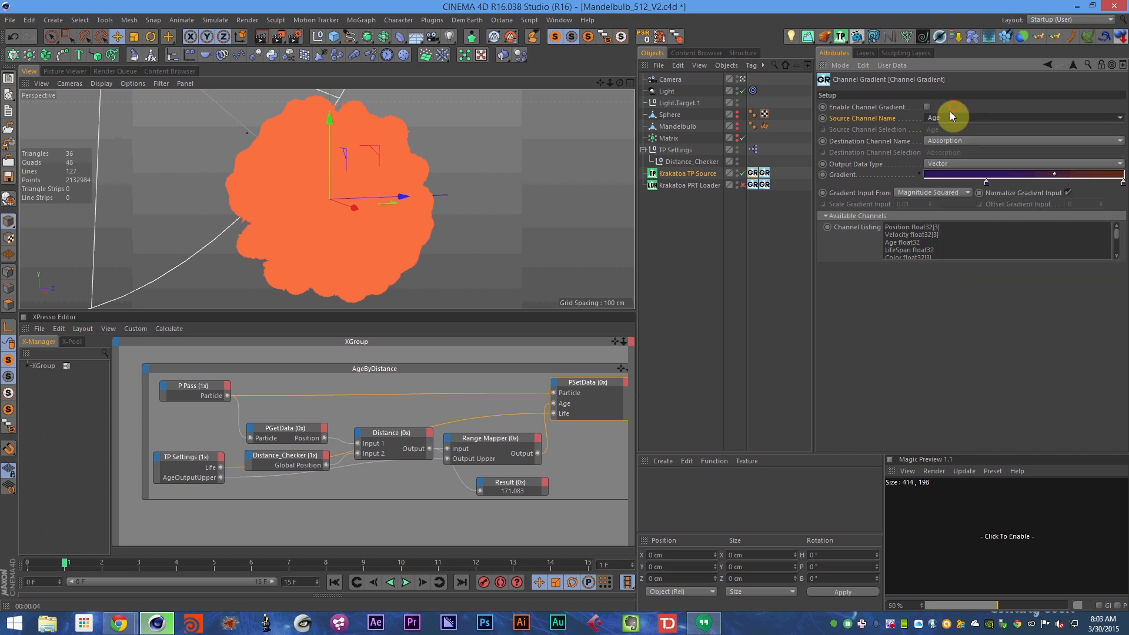
{"action": "left_click", "coordinate": [941, 141]}
{"action": "left_click", "coordinate": [889, 138]}
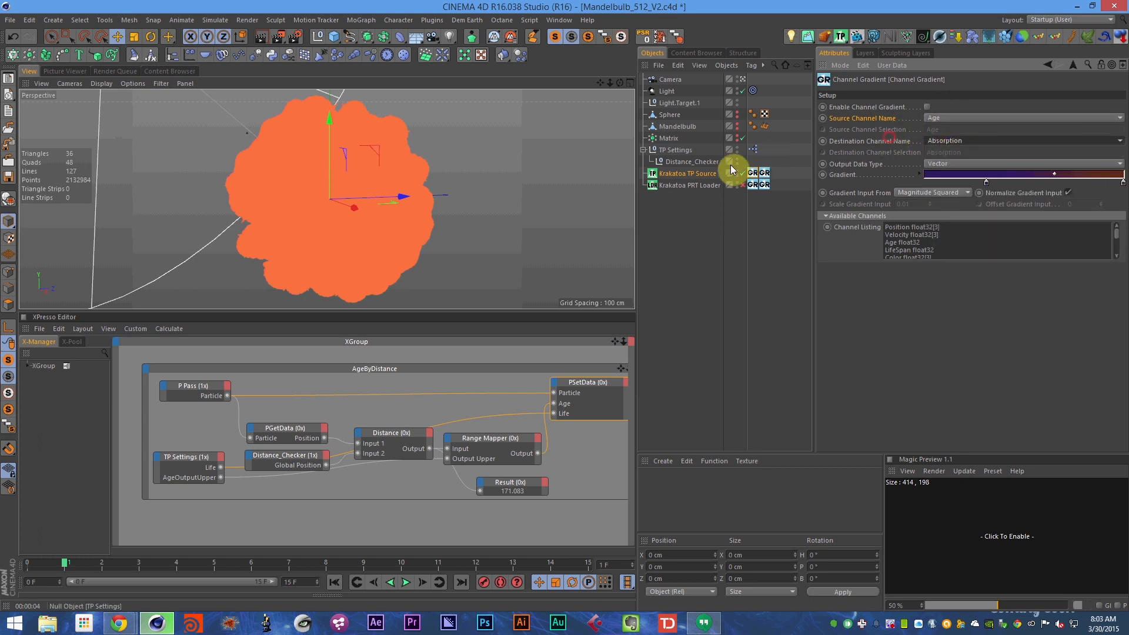
- Open the Krakatoa TP Source's color Channel Gradient, collapse the XPresso Editor and save the scene
{"action": "left_click", "coordinate": [765, 173]}
{"action": "left_click", "coordinate": [942, 141]}
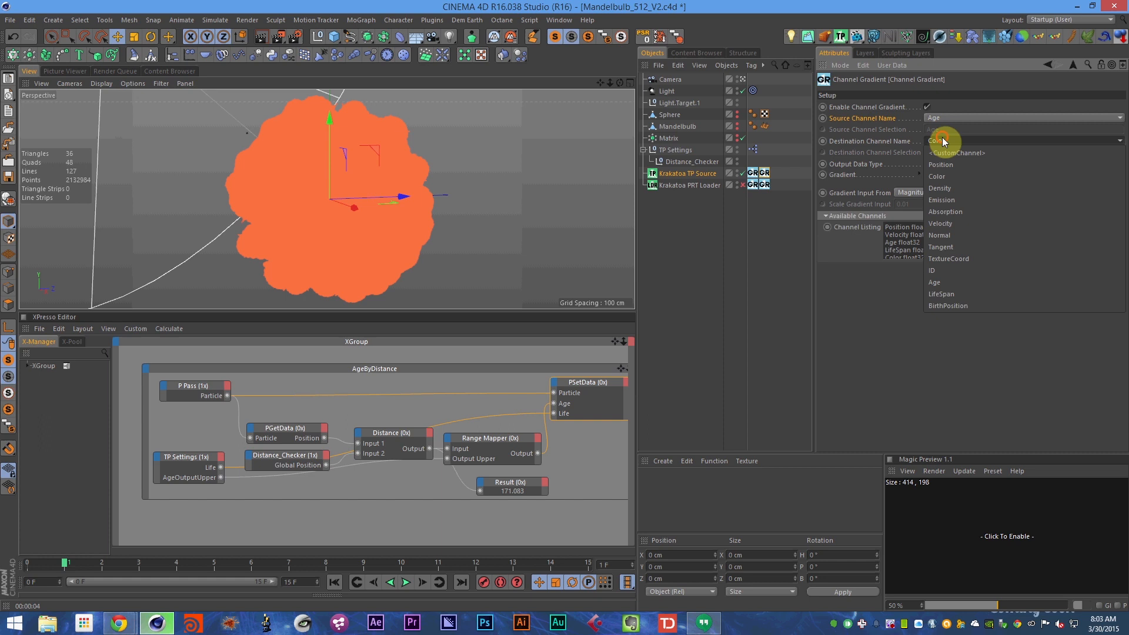
{"action": "left_click", "coordinate": [853, 328]}
{"action": "left_click", "coordinate": [27, 329], "text": "ctrl"}
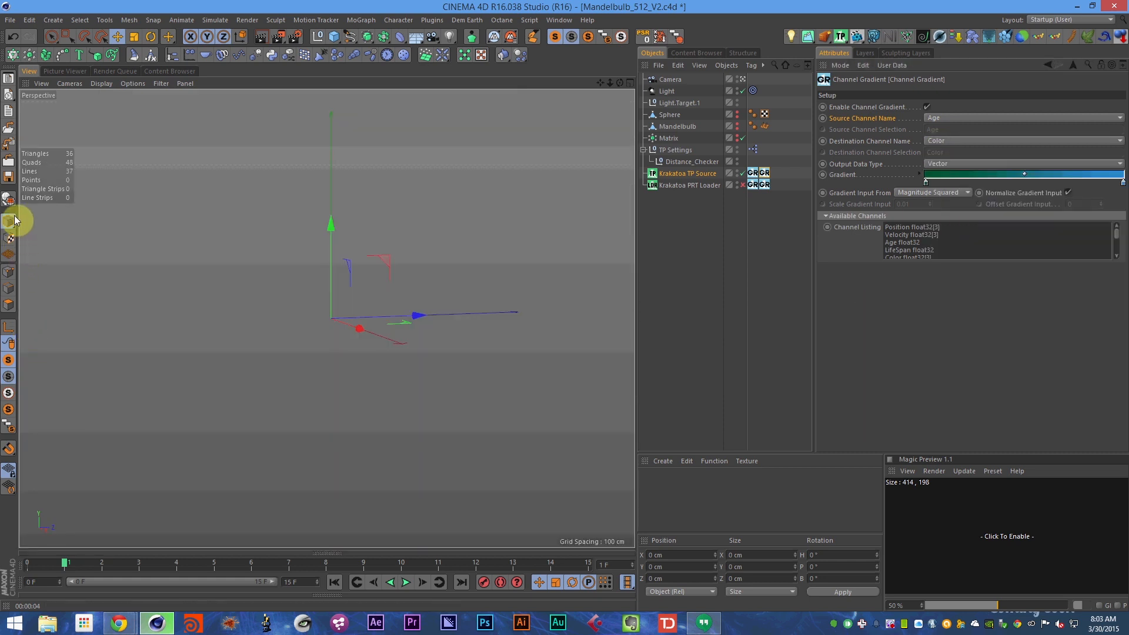
{"action": "left_click", "coordinate": [8, 177]}
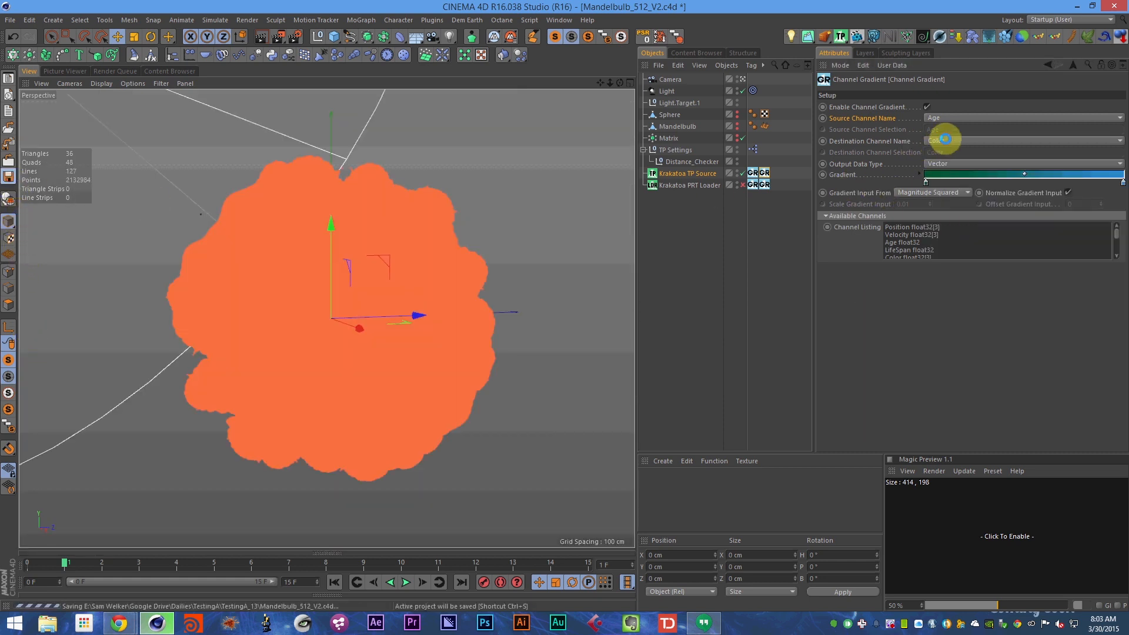
- Look over the color Channel Gradient's destination channel and output data type options and the color values of its first gradient knot
{"action": "left_click", "coordinate": [944, 141]}
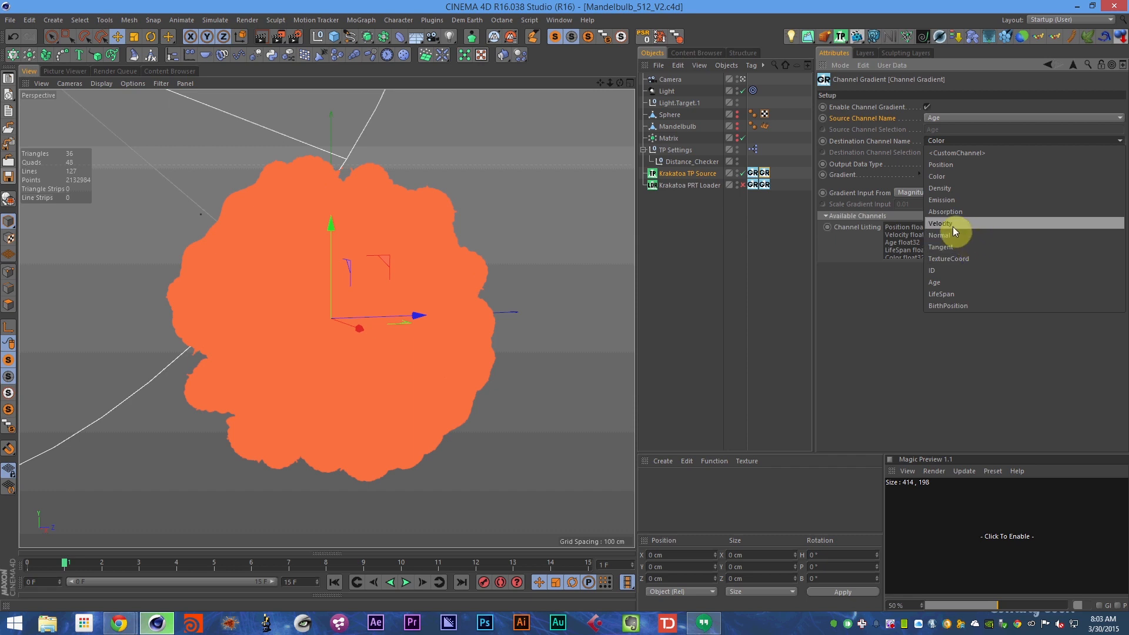
{"action": "left_click", "coordinate": [894, 271]}
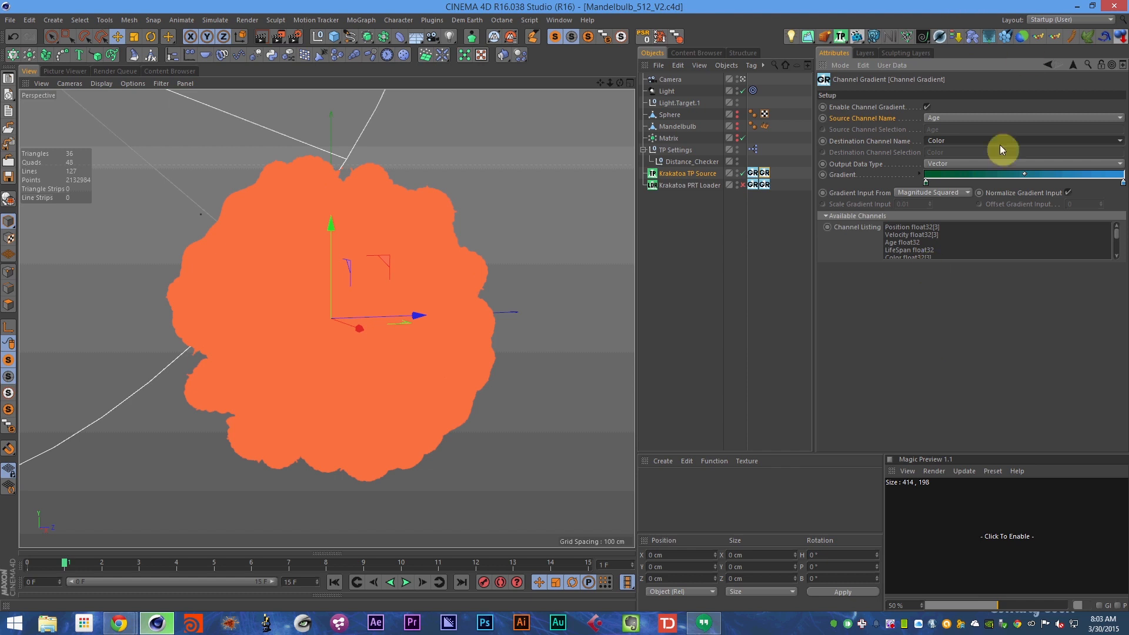
{"action": "left_click", "coordinate": [856, 164]}
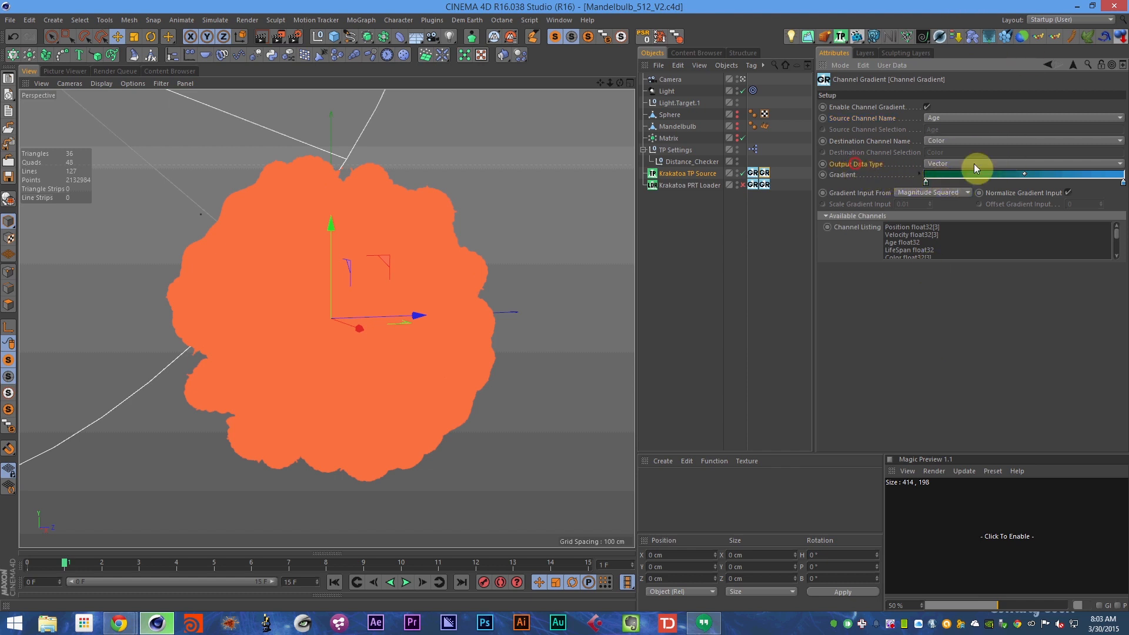
{"action": "left_click", "coordinate": [941, 164]}
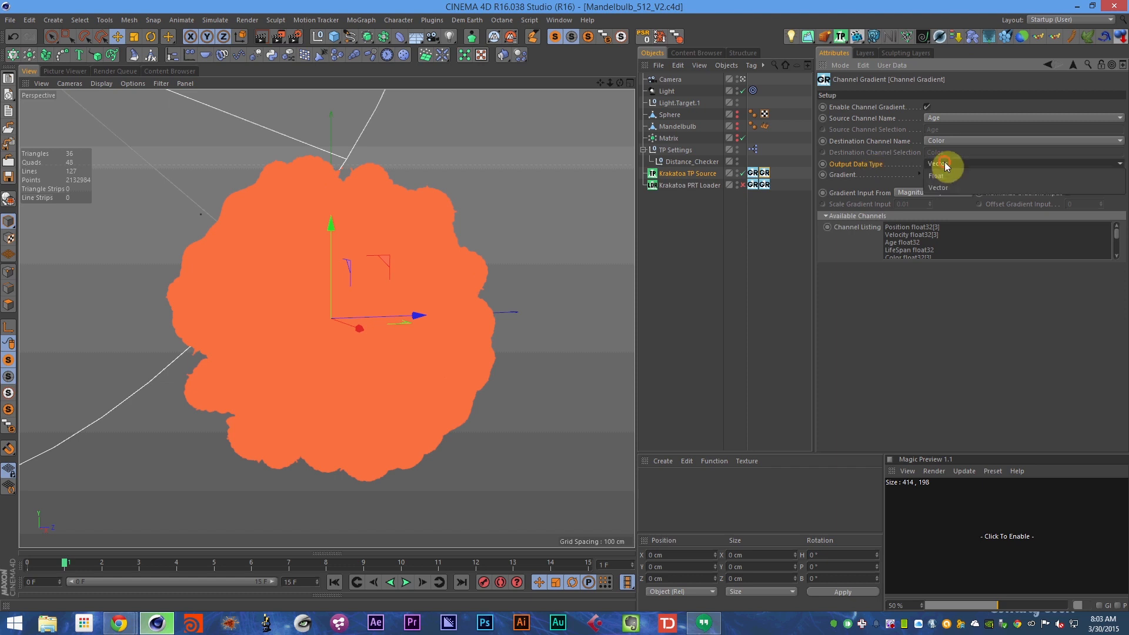
{"action": "left_click", "coordinate": [916, 187]}
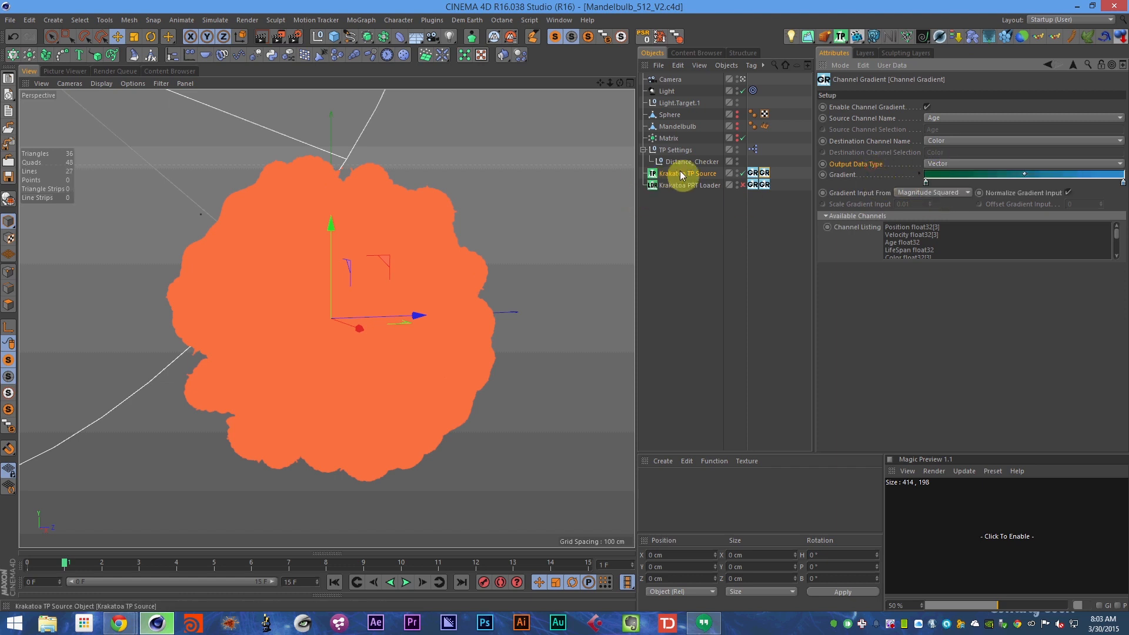
{"action": "double_click", "coordinate": [927, 182]}
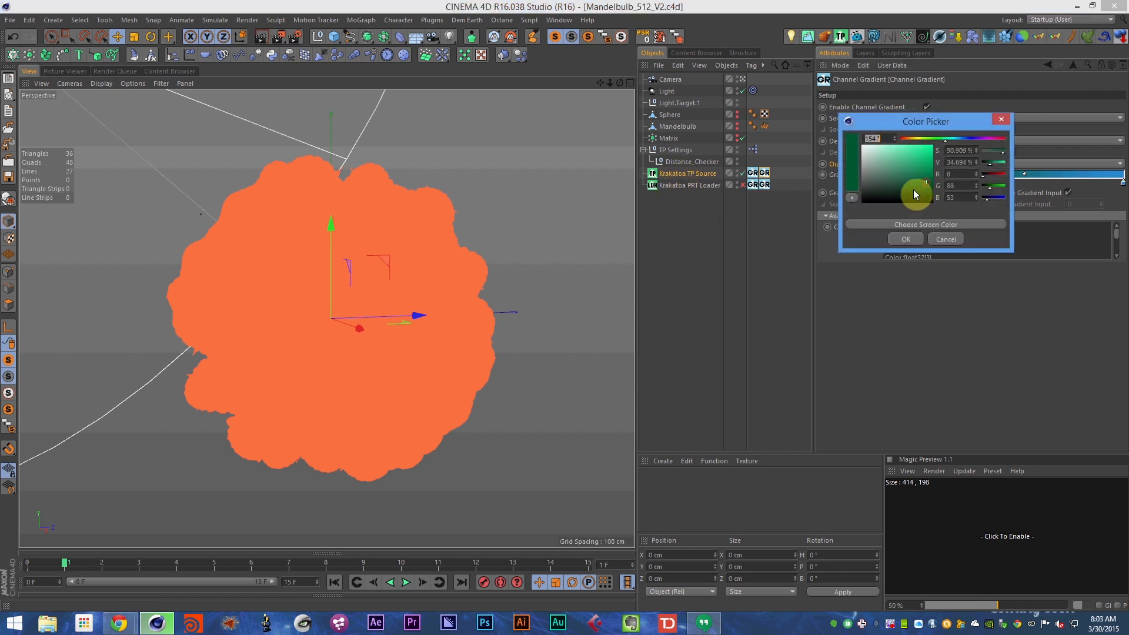
{"action": "left_click", "coordinate": [946, 240]}
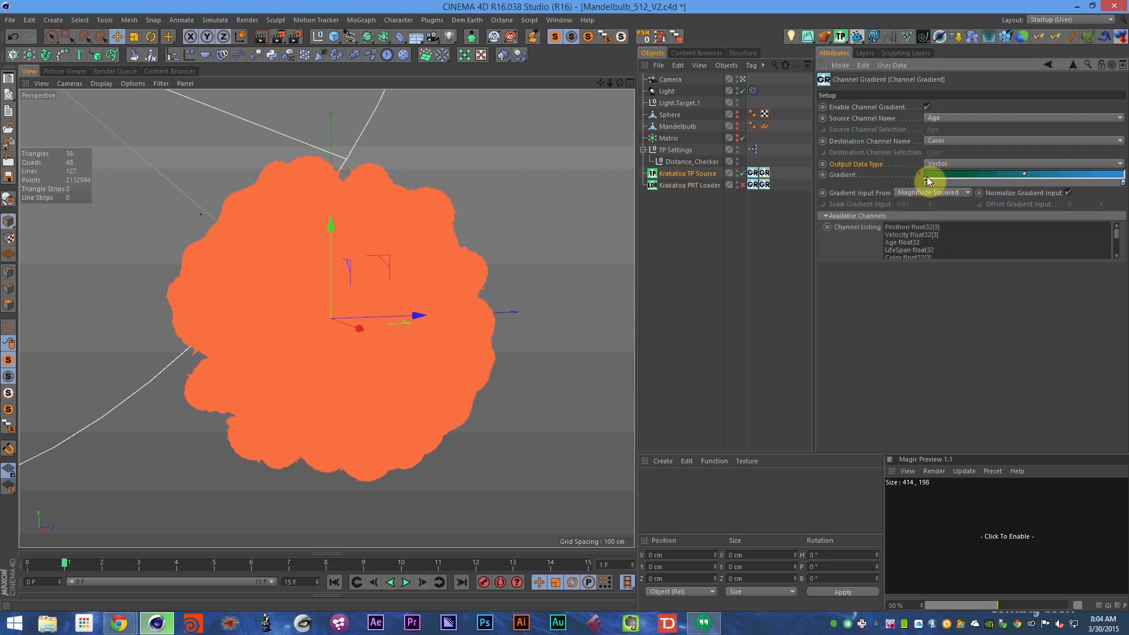
- Try Float as the color Channel Gradient's output data type with a view render, and set it back to Vector
{"action": "left_click", "coordinate": [941, 164]}
{"action": "left_click", "coordinate": [940, 170]}
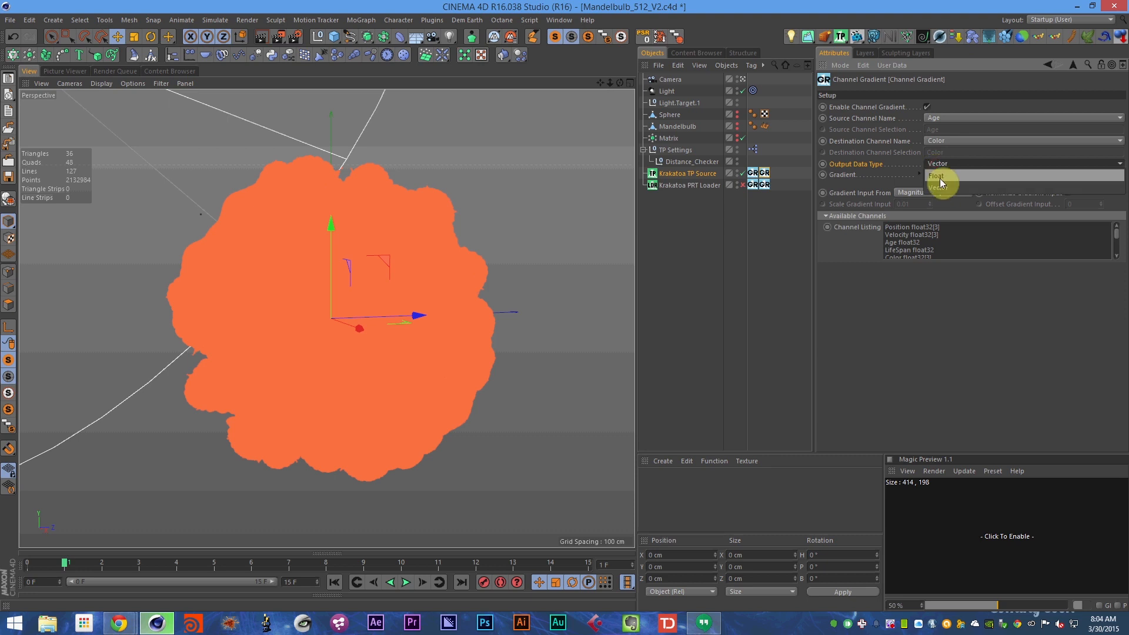
{"action": "double_click", "coordinate": [932, 182]}
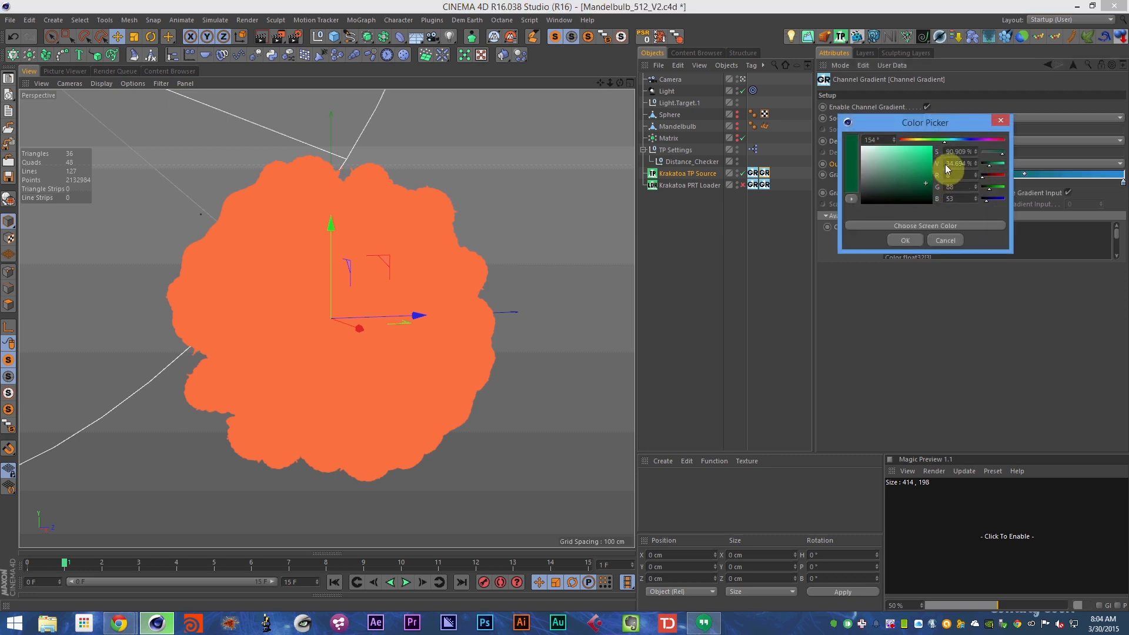
{"action": "left_click", "coordinate": [947, 240]}
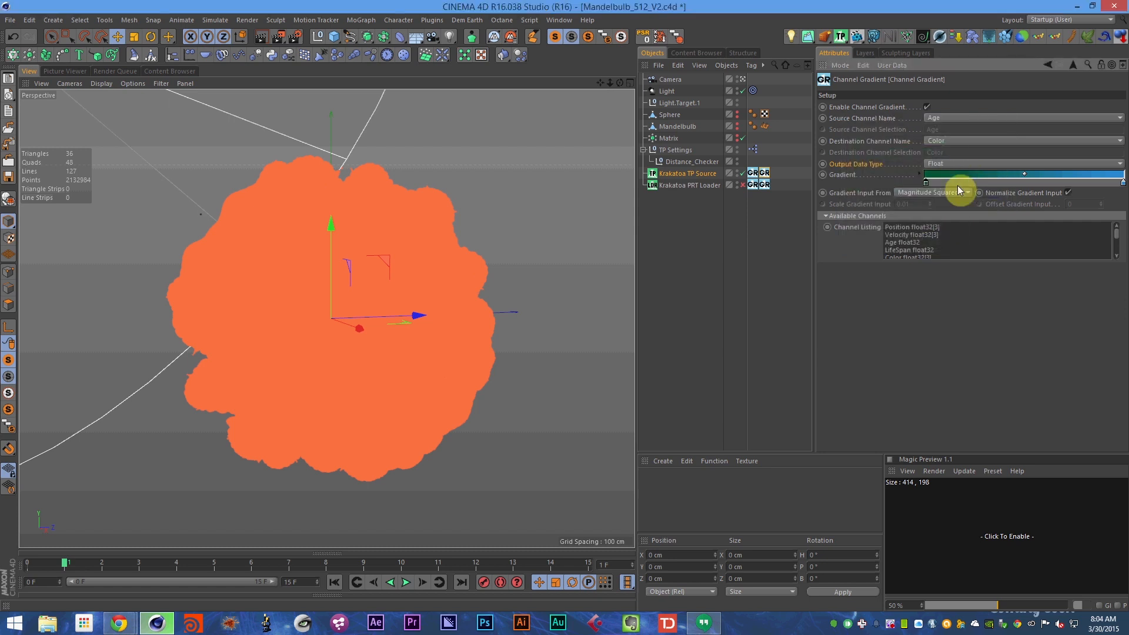
{"action": "key", "text": "ctrl+s"}
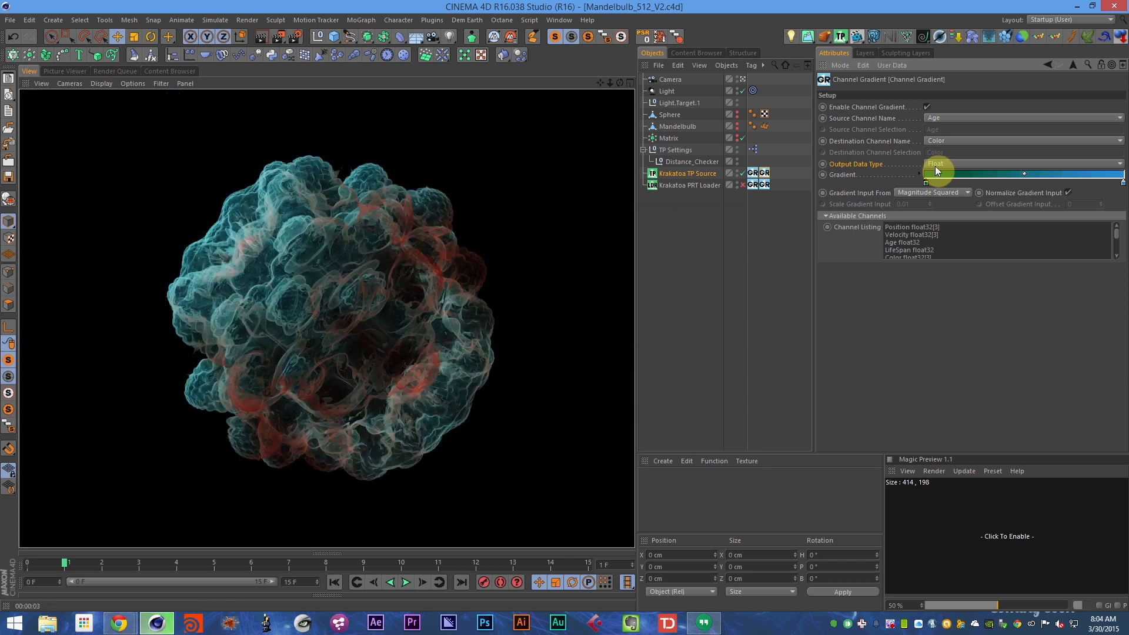
{"action": "left_click", "coordinate": [936, 166]}
{"action": "left_click", "coordinate": [939, 186]}
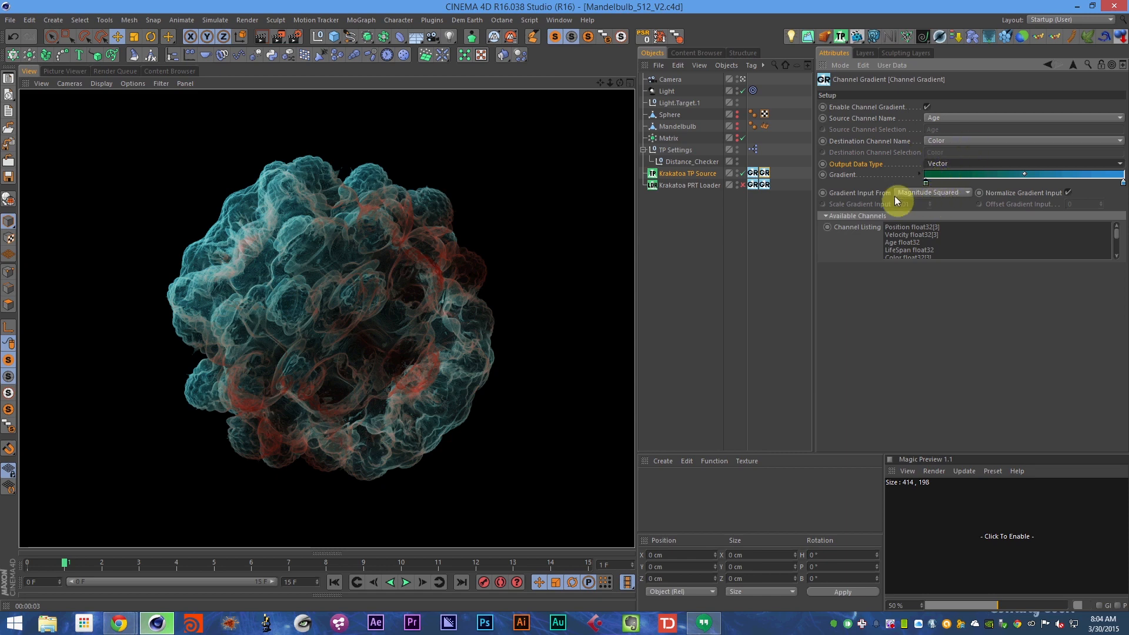
- Try Magnitude and X as the color Channel Gradient's gradient input, rendering the view for each
{"action": "left_click", "coordinate": [925, 192]}
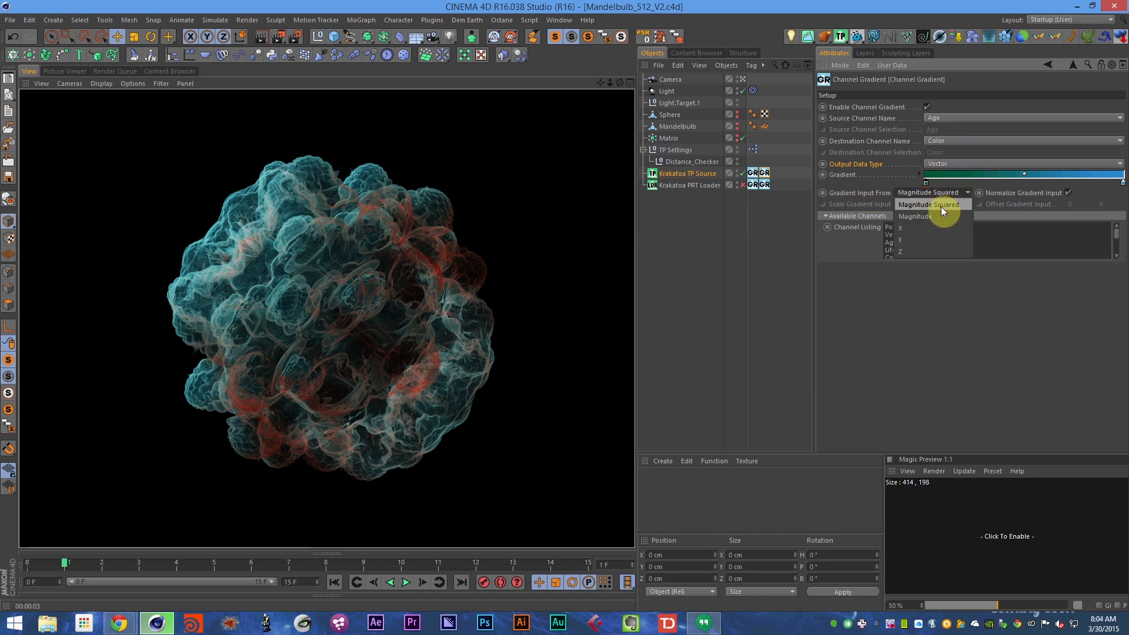
{"action": "left_click", "coordinate": [940, 215]}
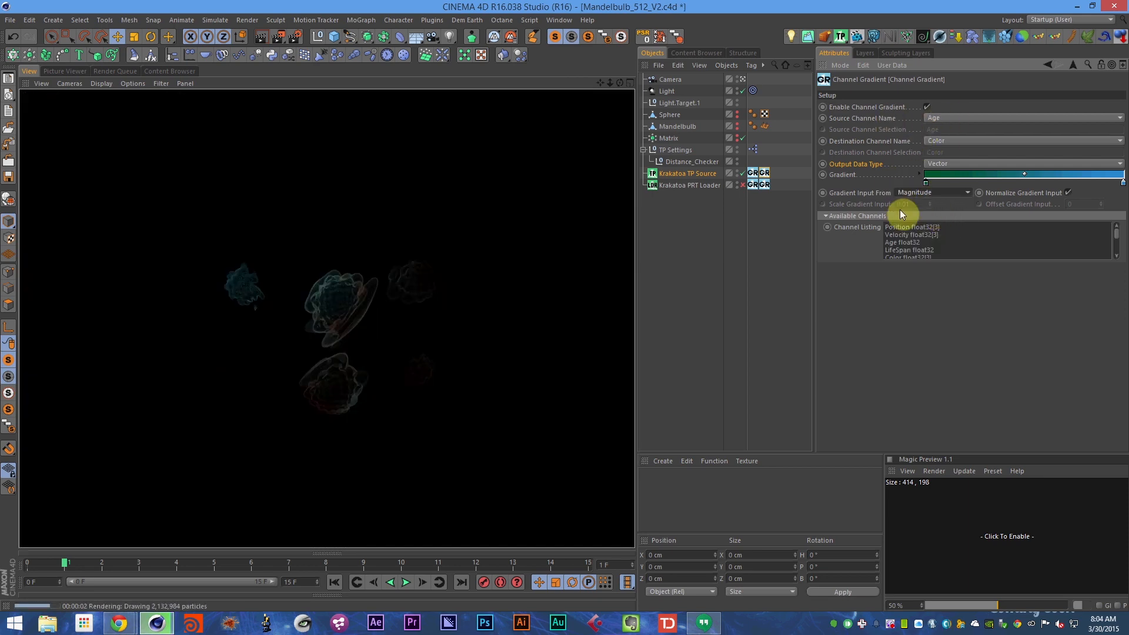
{"action": "left_click", "coordinate": [908, 193]}
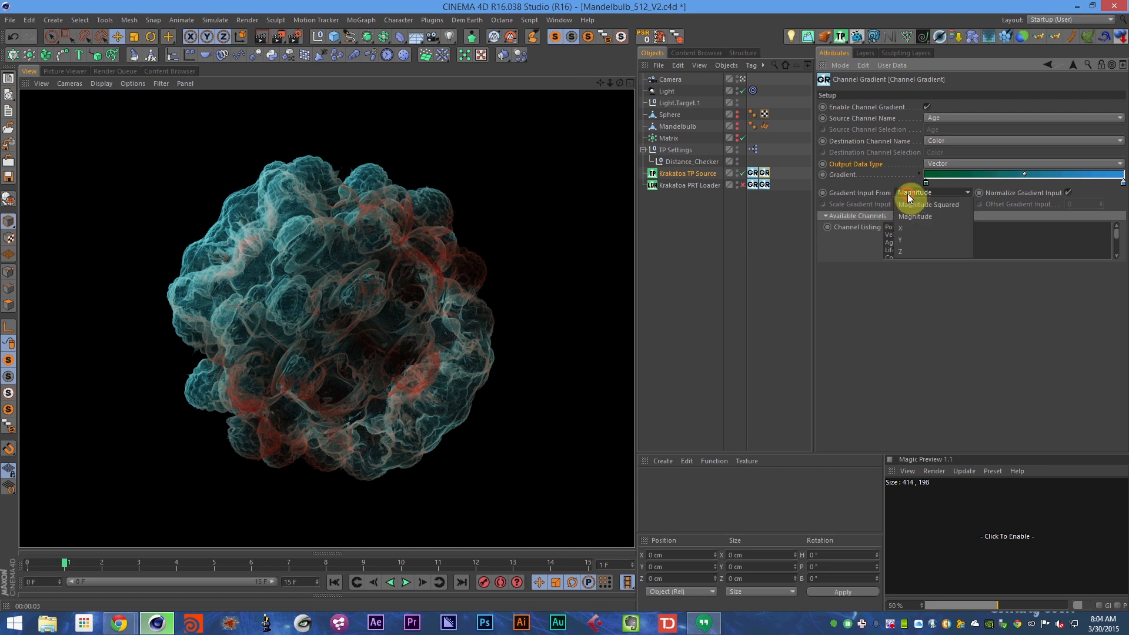
{"action": "left_click", "coordinate": [913, 229]}
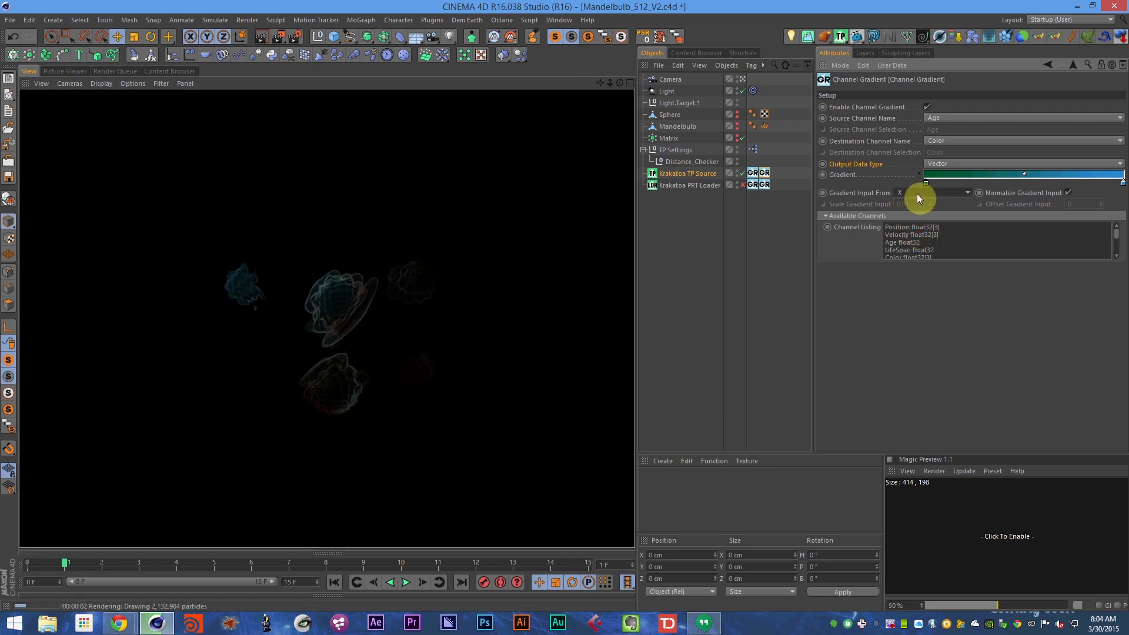
- Try Position as the color Channel Gradient's source channel, rendering the view with Z and Y as the gradient input
{"action": "left_click", "coordinate": [954, 120]}
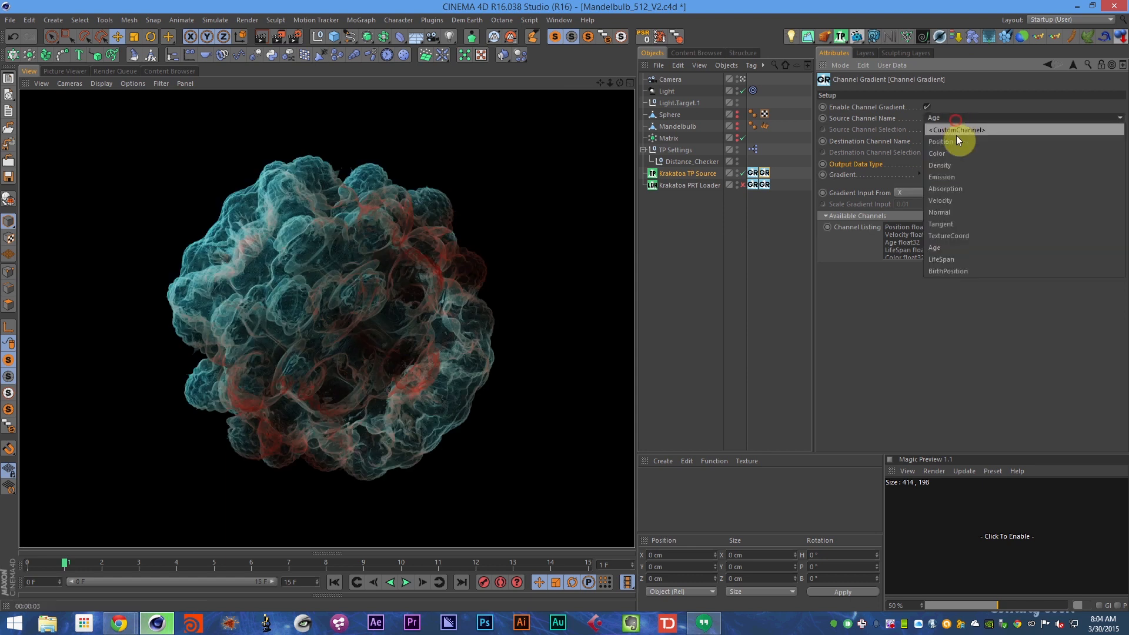
{"action": "left_click", "coordinate": [955, 145]}
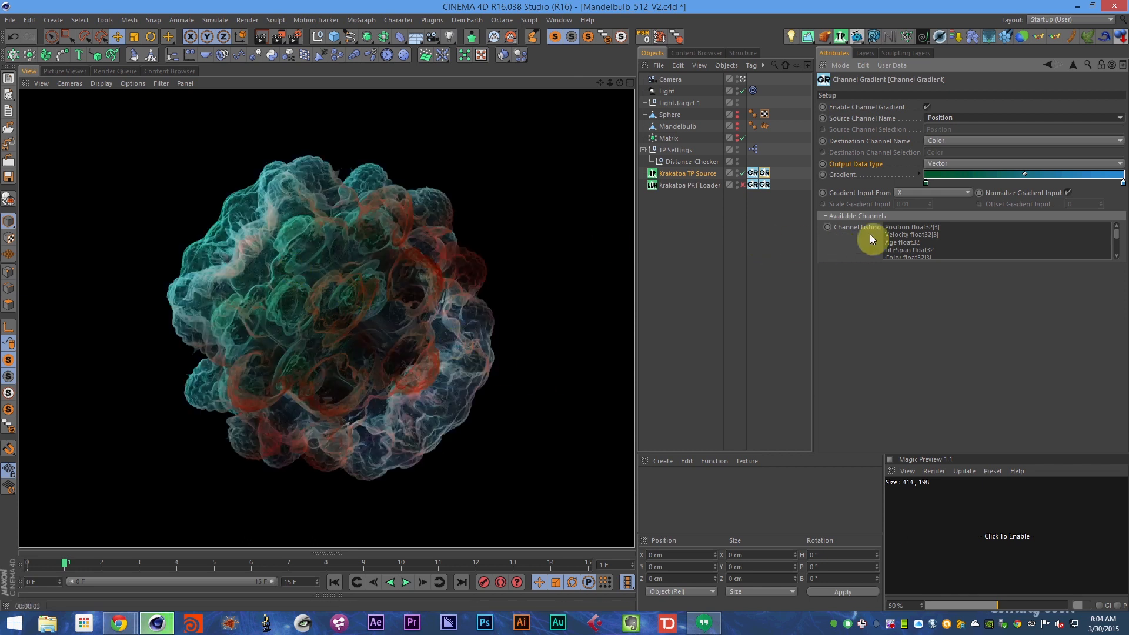
{"action": "left_click", "coordinate": [907, 194]}
{"action": "left_click", "coordinate": [909, 251]}
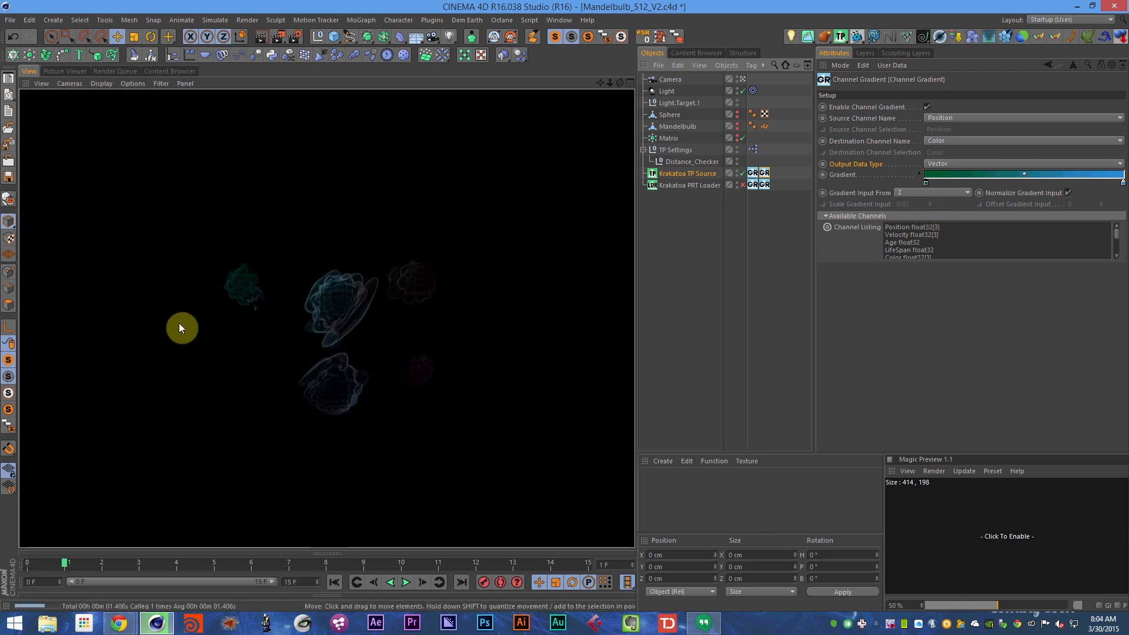
{"action": "left_click", "coordinate": [909, 192]}
{"action": "left_click", "coordinate": [906, 240]}
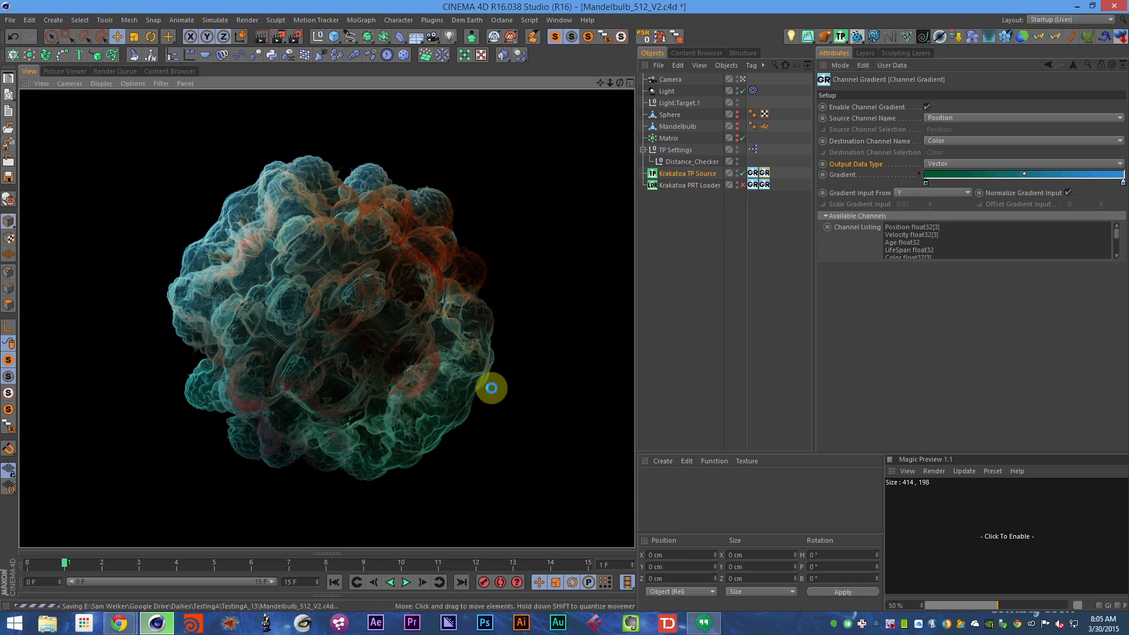
{"action": "key", "text": "ctrl+s"}
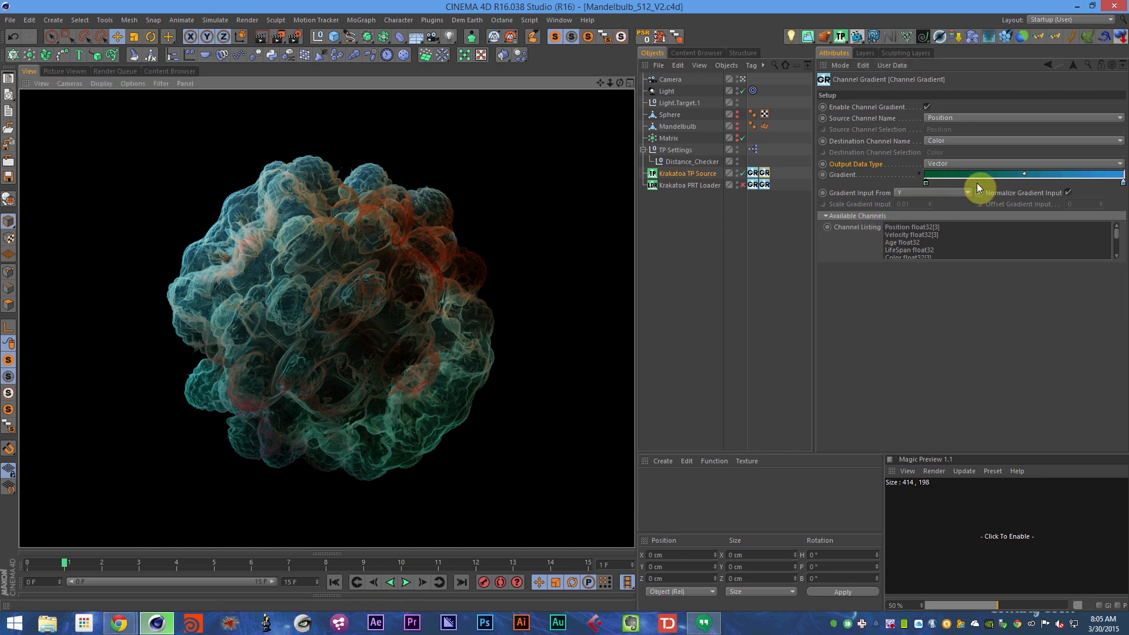
- Turn off Normalize Gradient Input and set the gradient input back to Magnitude Squared, saving the scene and rendering the view
{"action": "left_click", "coordinate": [1068, 193]}
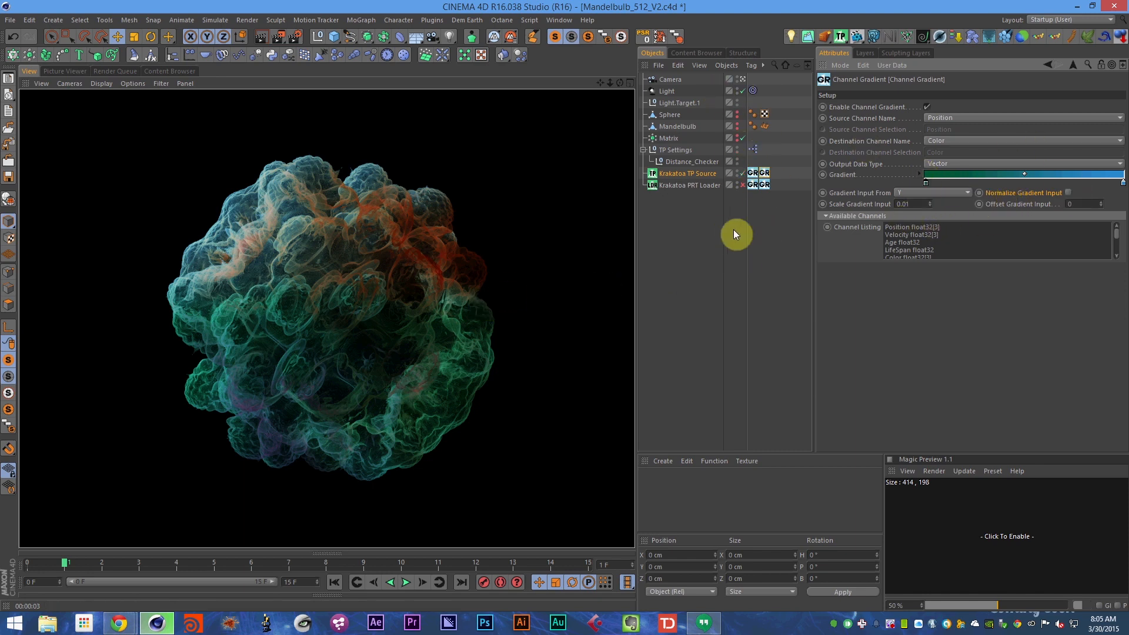
{"action": "left_click", "coordinate": [905, 194]}
{"action": "left_click", "coordinate": [915, 208]}
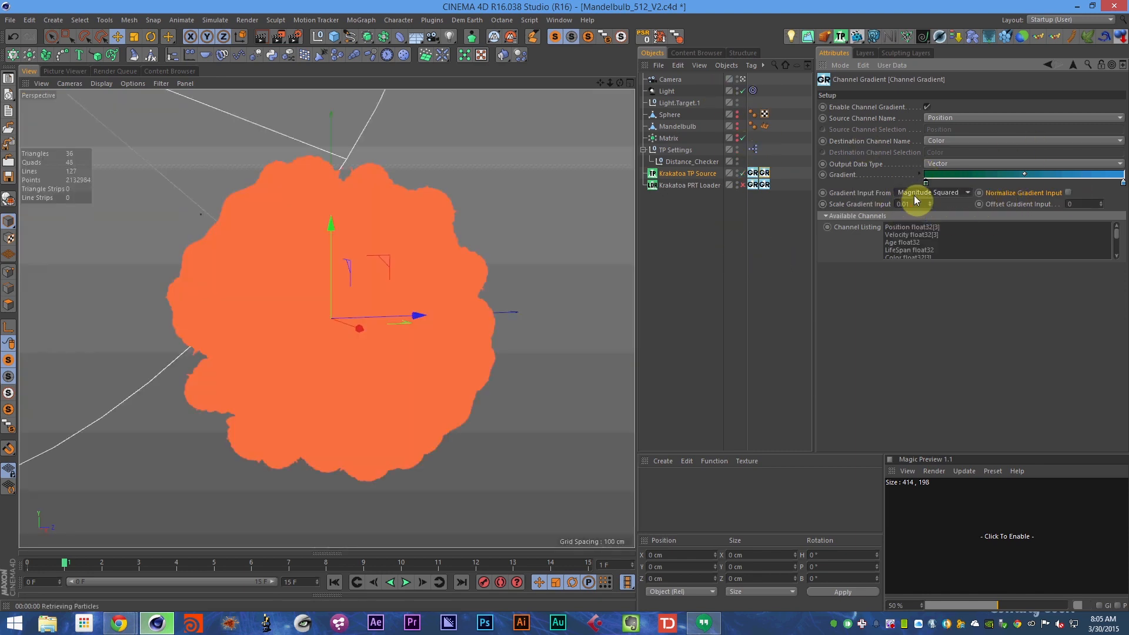
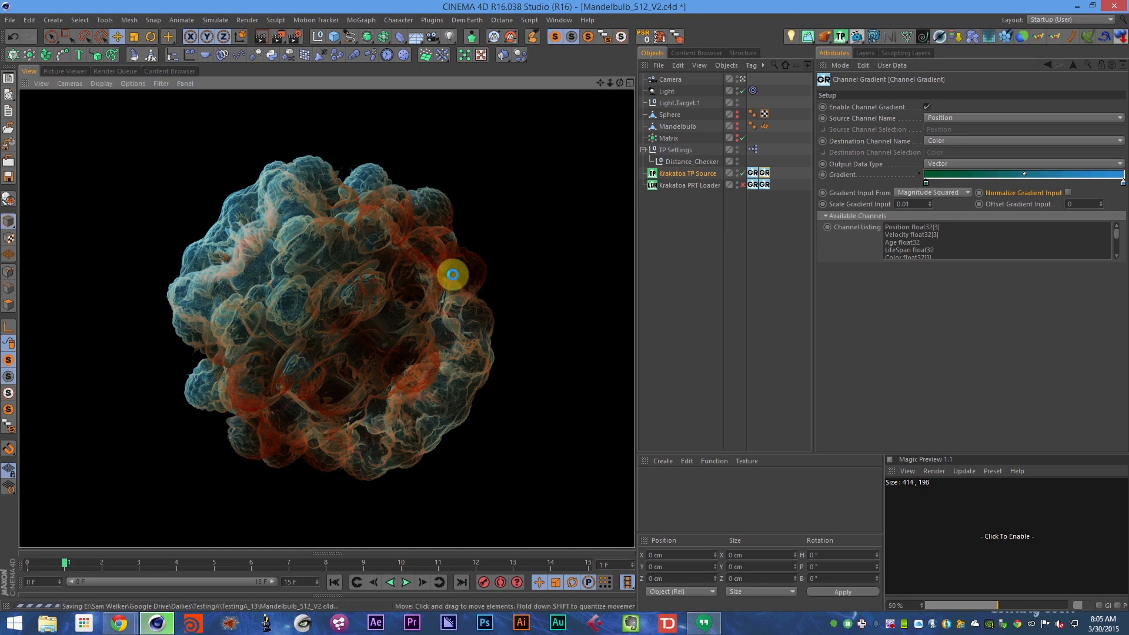
{"action": "key", "text": "ctrl+s"}
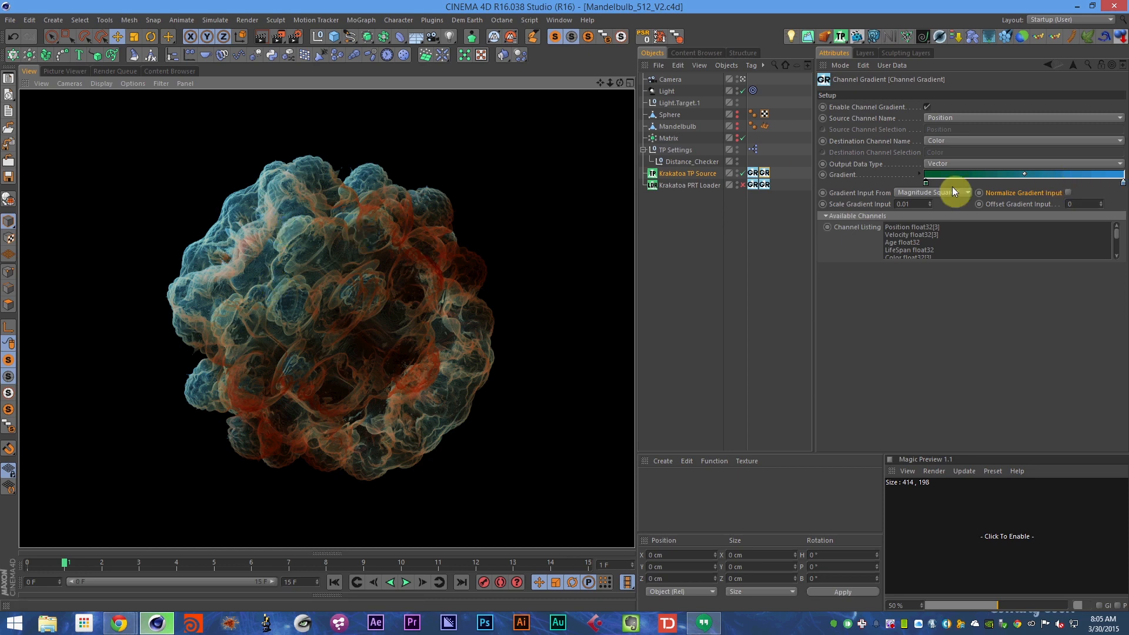
{"action": "key", "text": "ctrl+r"}
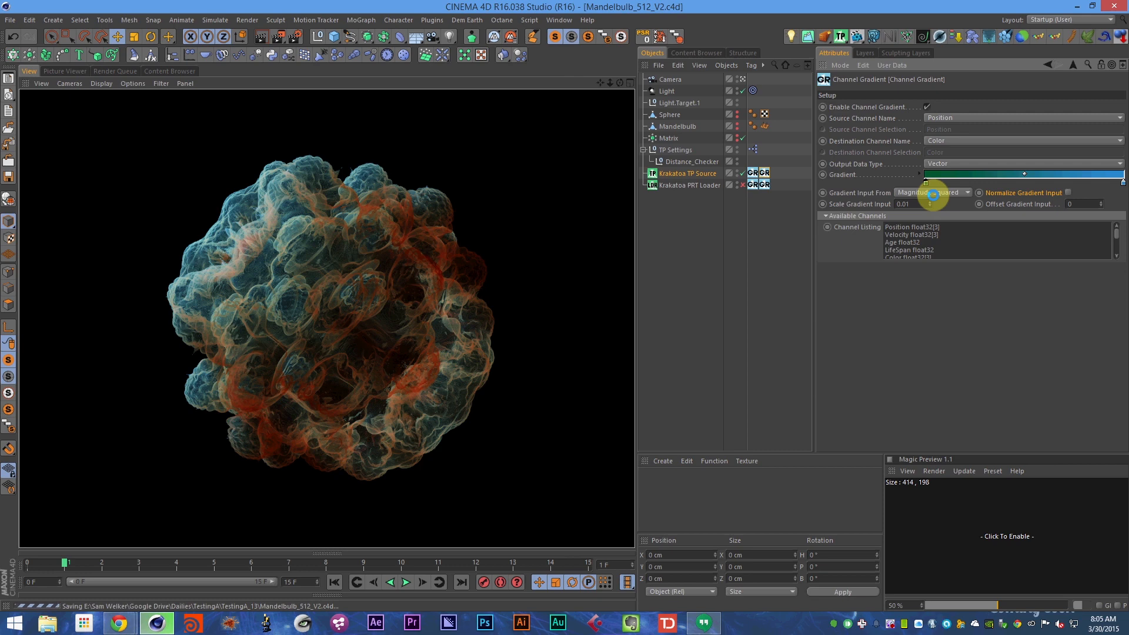
- Set the color Channel Gradient's source channel back to Age, save the scene and expand the XPresso Editor again
{"action": "left_click", "coordinate": [948, 117]}
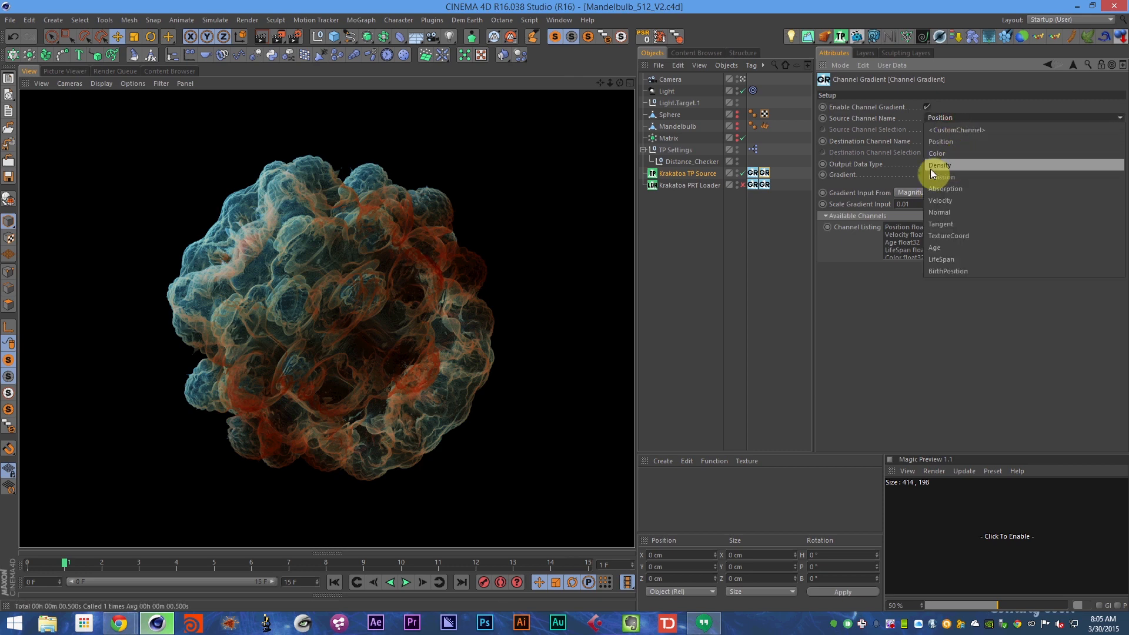
{"action": "left_click", "coordinate": [949, 247]}
{"action": "key", "text": "ctrl+s"}
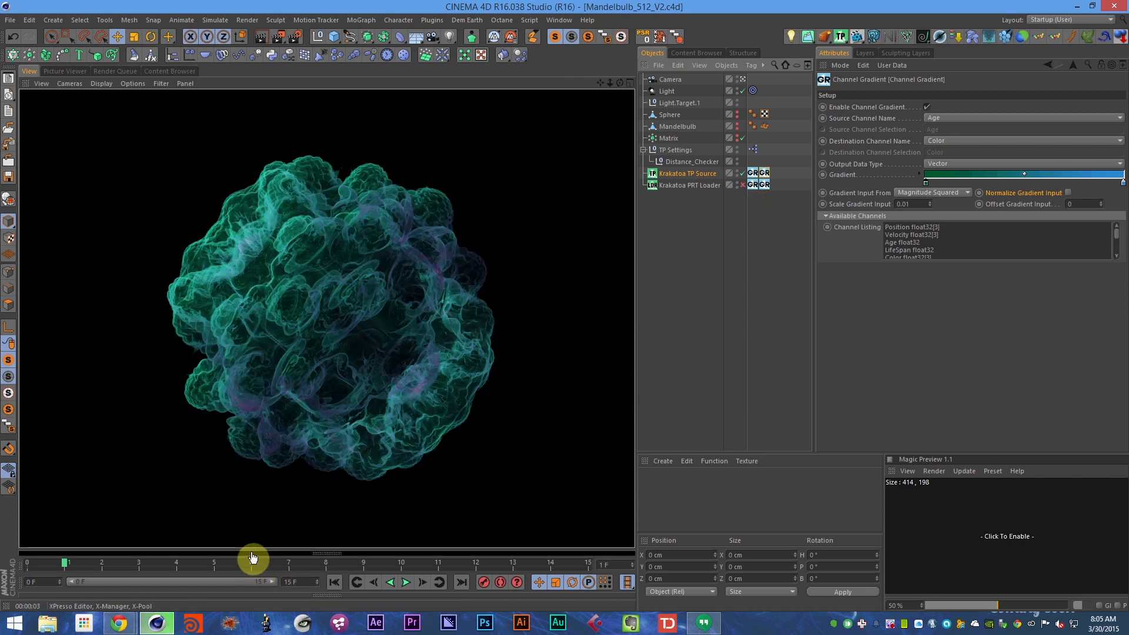
{"action": "left_click", "coordinate": [335, 551]}
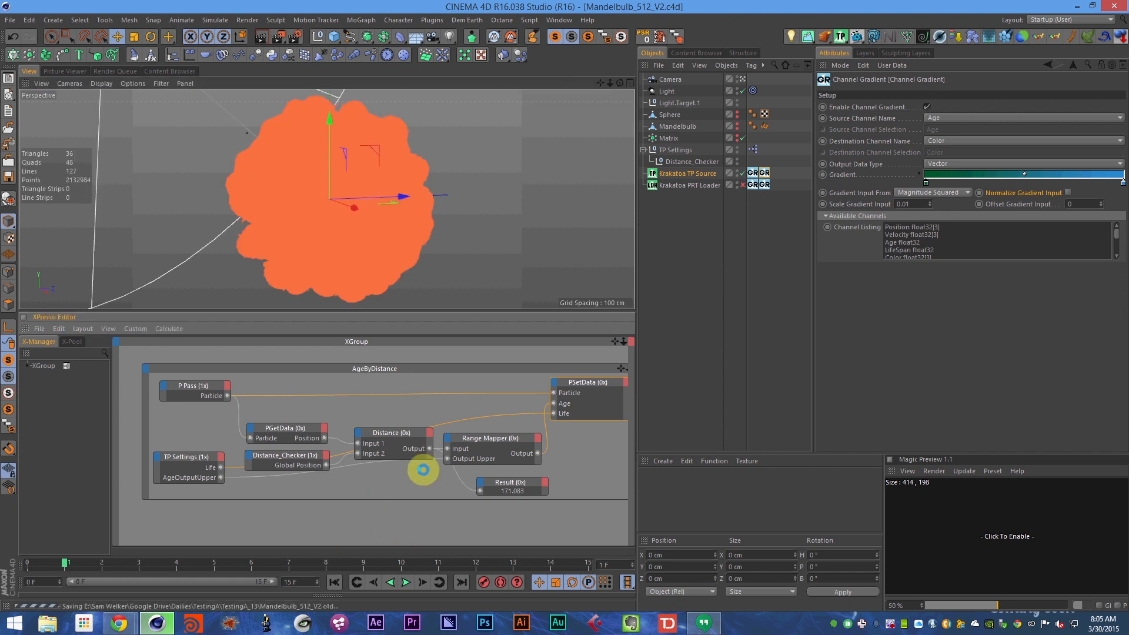
- Save the scene, select the P Pass node and find the P Pass operator in Thinking Particles' TP Initiator group
{"action": "key", "text": "ctrl+s"}
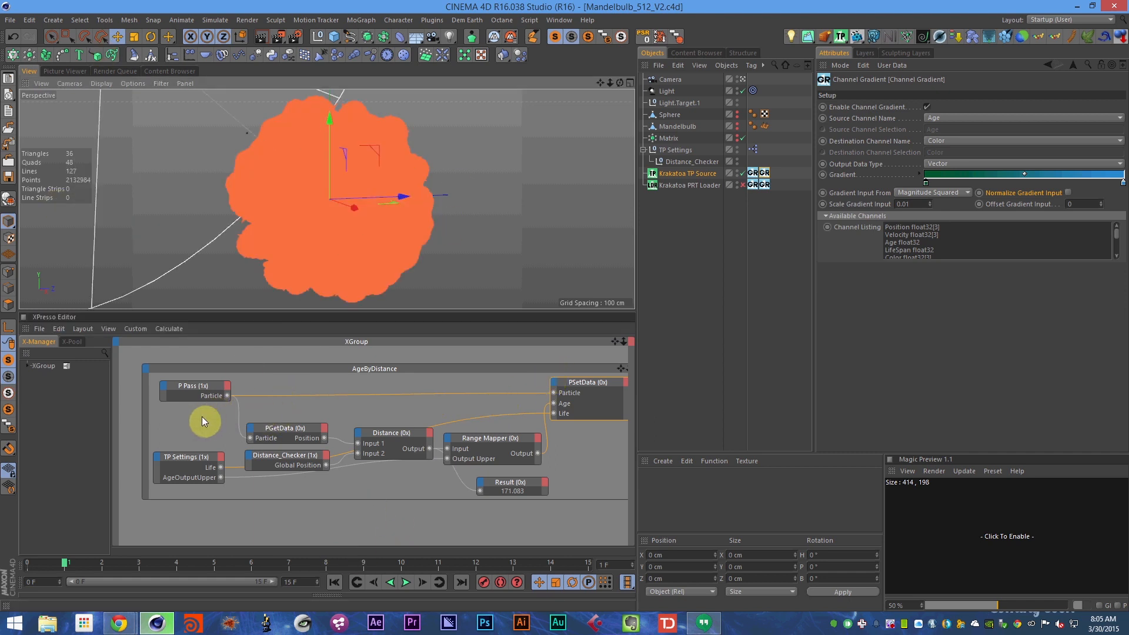
{"action": "left_click", "coordinate": [201, 391]}
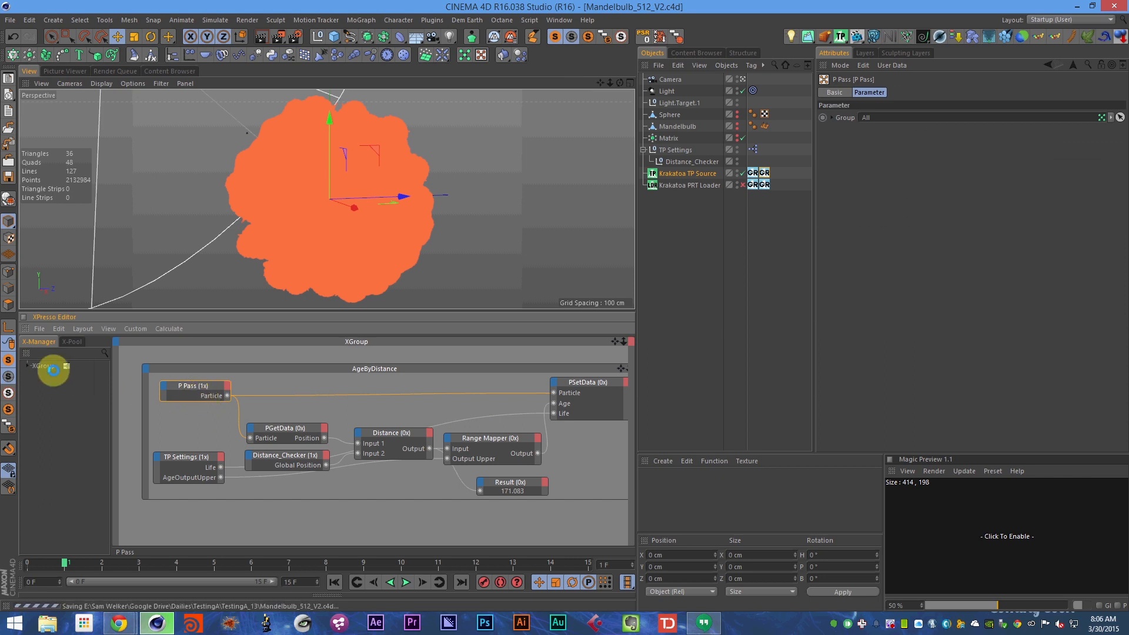
{"action": "left_click", "coordinate": [67, 347]}
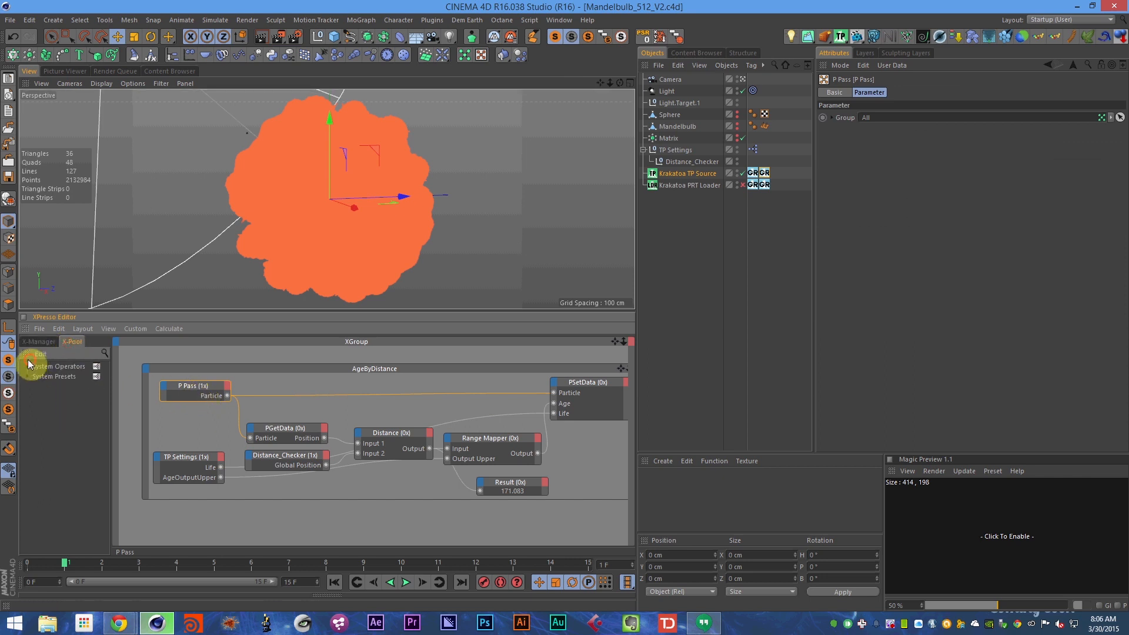
{"action": "left_click", "coordinate": [27, 365]}
{"action": "left_click", "coordinate": [36, 417]}
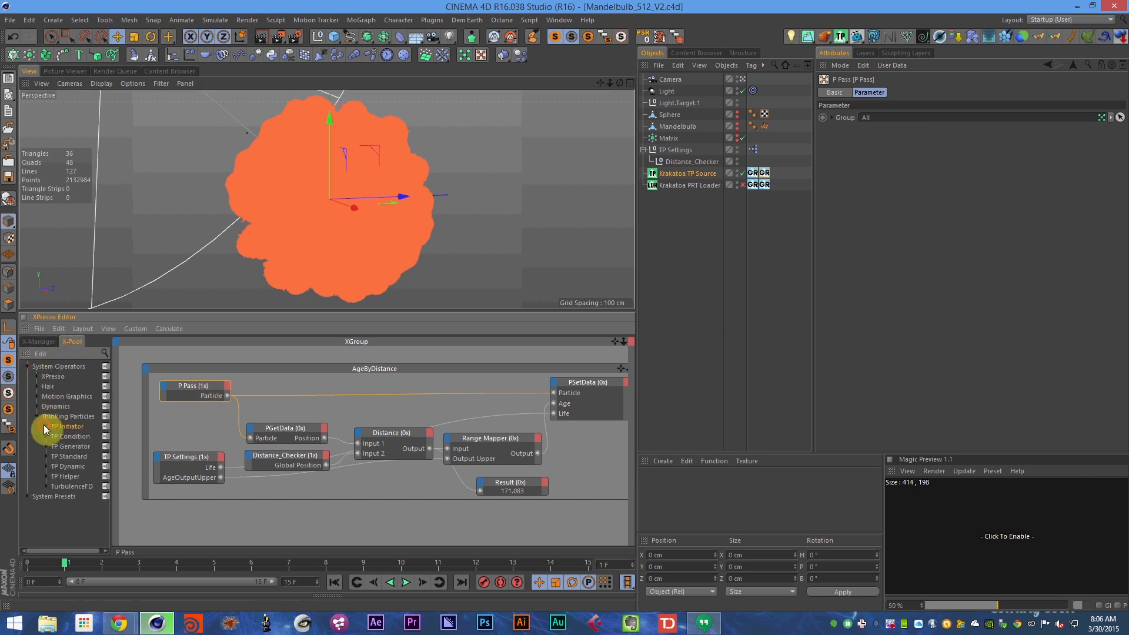
{"action": "left_click", "coordinate": [46, 426]}
{"action": "left_click", "coordinate": [71, 436]}
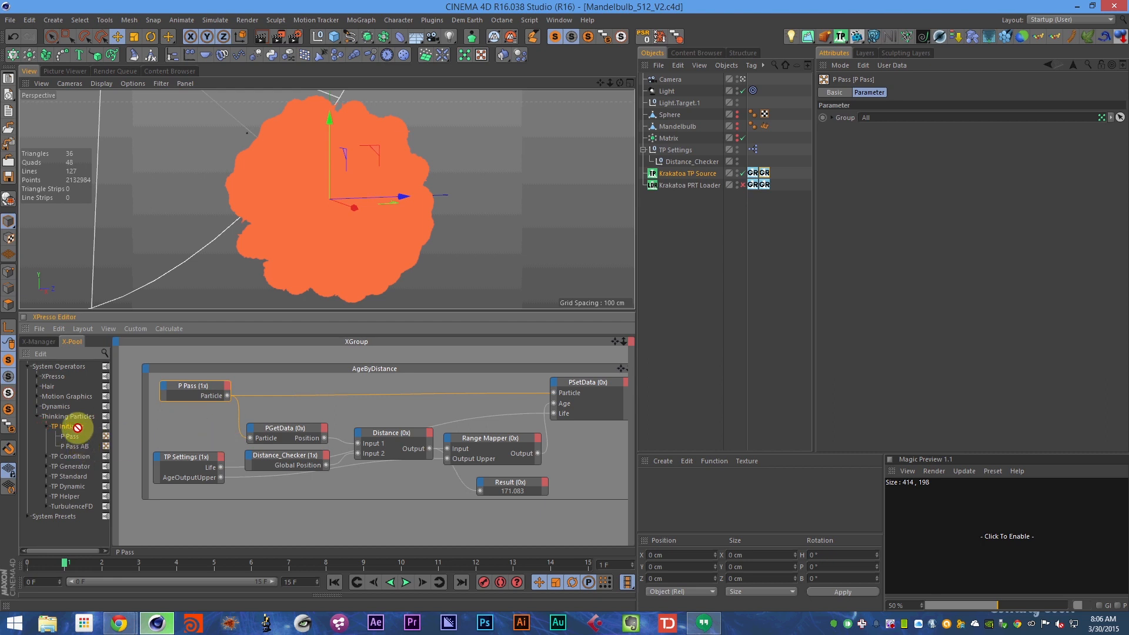
- Examine the Mandelbulb group in the Thinking Particles settings and the Krakatoa TP Source's group and channel options
{"action": "left_click", "coordinate": [503, 55]}
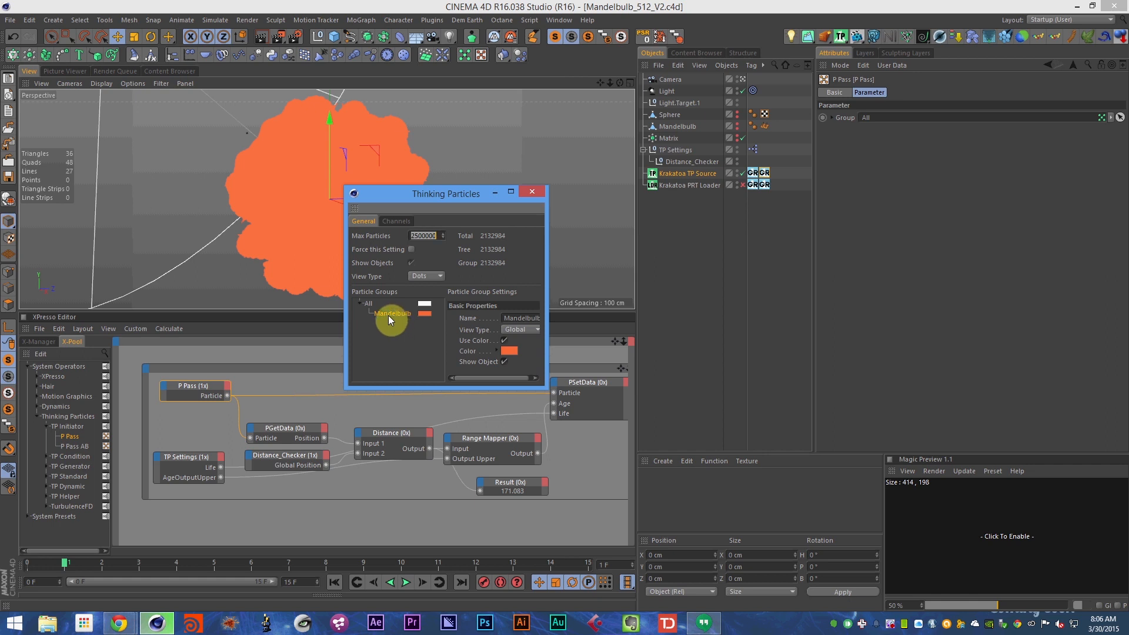
{"action": "mouse_move", "coordinate": [388, 315]}
{"action": "left_mouse_down"}
{"action": "mouse_move", "coordinate": [874, 136]}
{"action": "mouse_move", "coordinate": [874, 123]}
{"action": "mouse_move", "coordinate": [389, 317]}
{"action": "left_mouse_up"}
{"action": "left_click", "coordinate": [690, 174]}
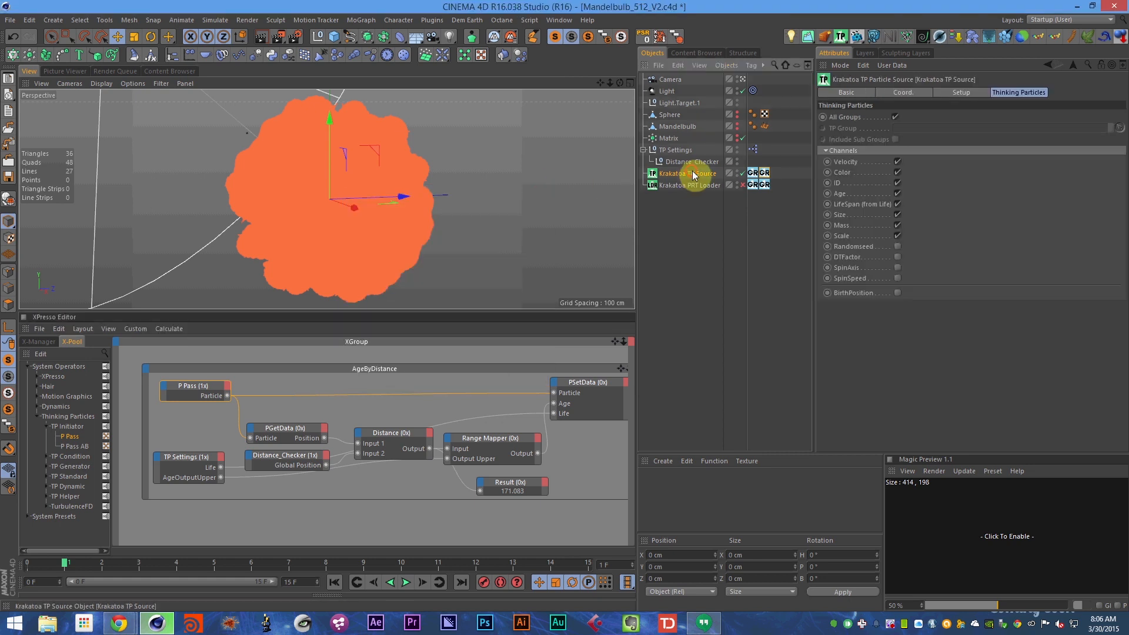
{"action": "left_click", "coordinate": [958, 93]}
{"action": "left_click", "coordinate": [1012, 93]}
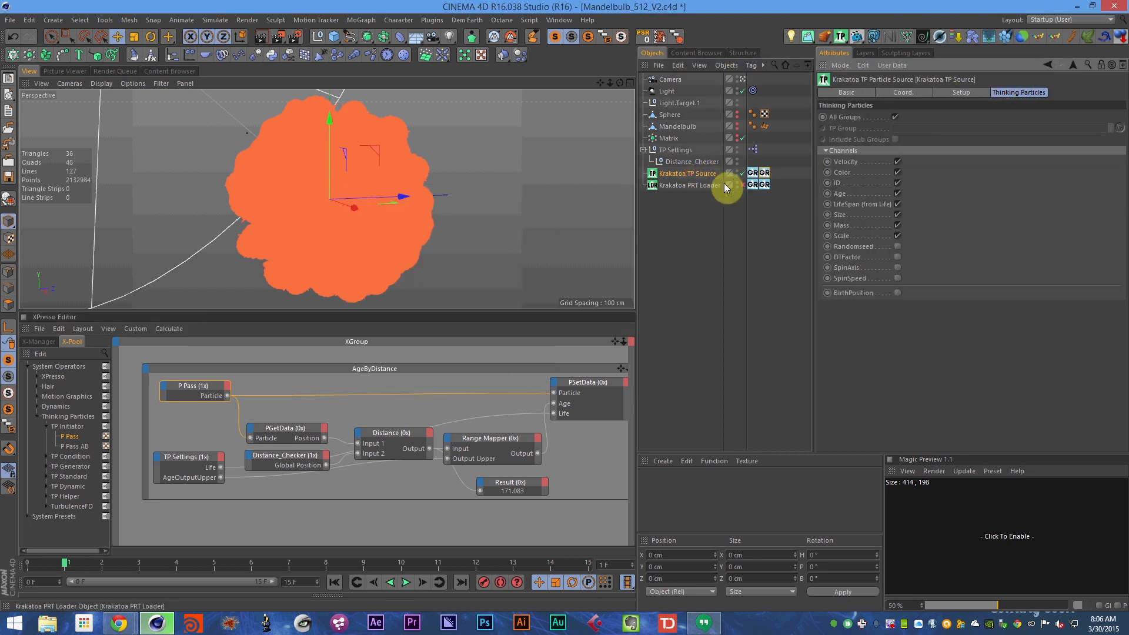
{"action": "left_click", "coordinate": [709, 185]}
{"action": "left_click", "coordinate": [682, 174]}
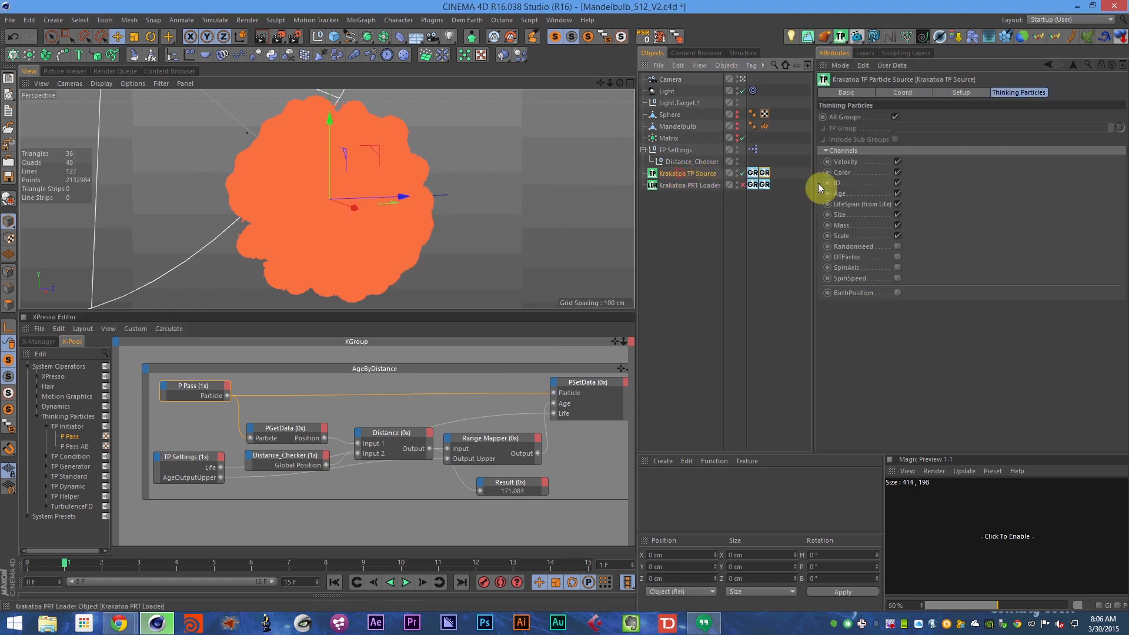
{"action": "left_click", "coordinate": [423, 416]}
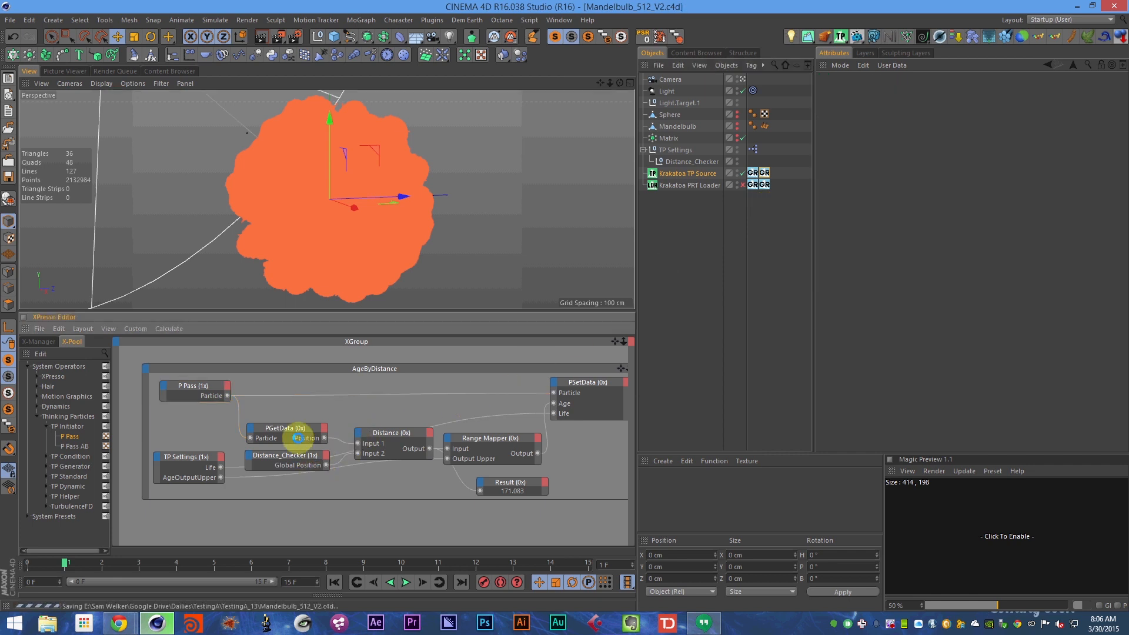
- Select the PGetData node, save the scene and expand the TP Helper operators that contain PGetData
{"action": "left_click", "coordinate": [288, 434]}
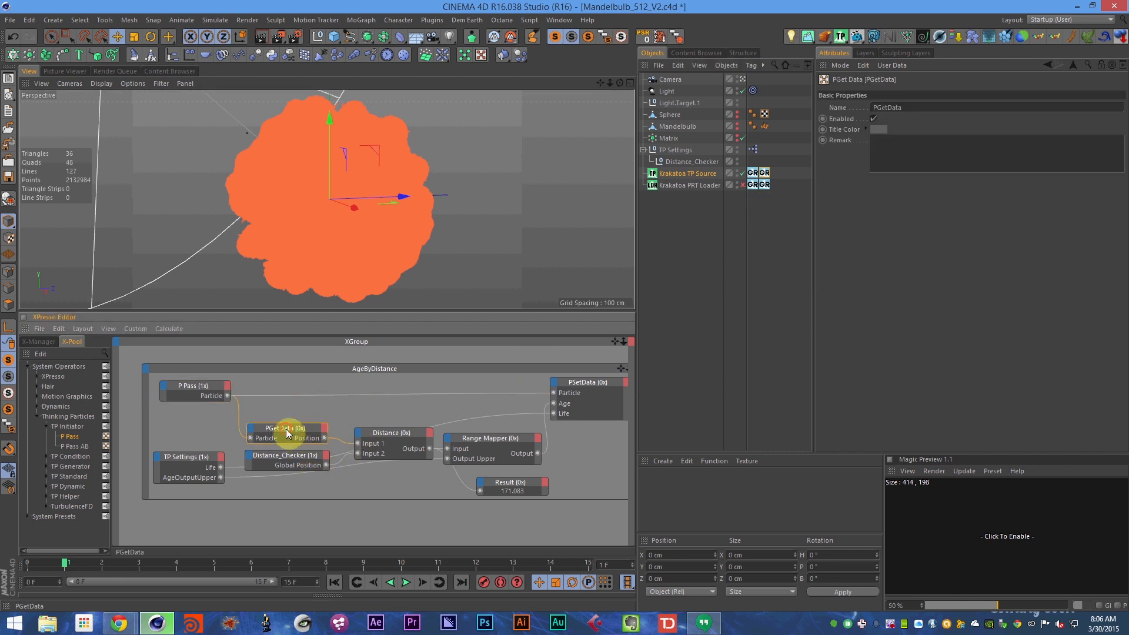
{"action": "key", "text": "ctrl+s"}
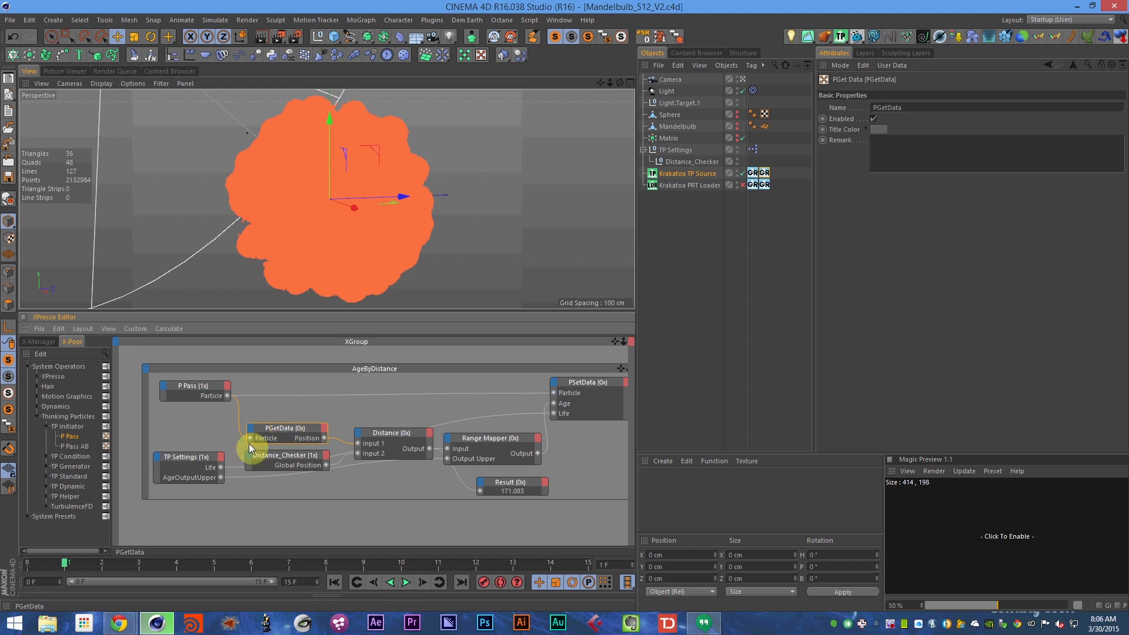
{"action": "left_click", "coordinate": [47, 426]}
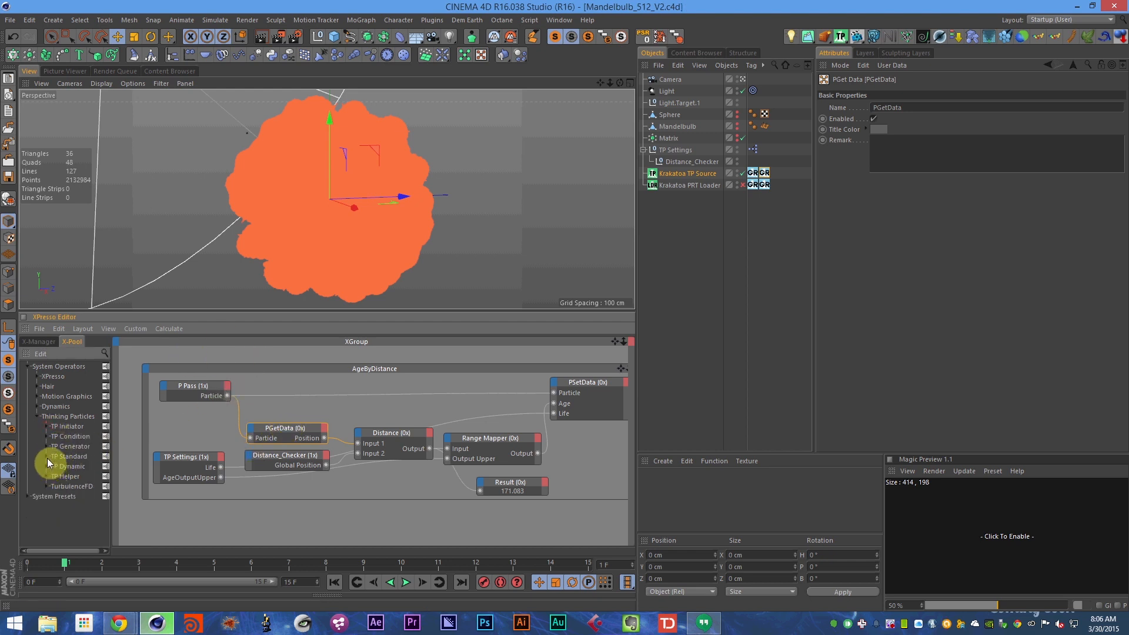
{"action": "left_click", "coordinate": [45, 456]}
{"action": "left_click", "coordinate": [46, 456]}
{"action": "left_click", "coordinate": [47, 476]}
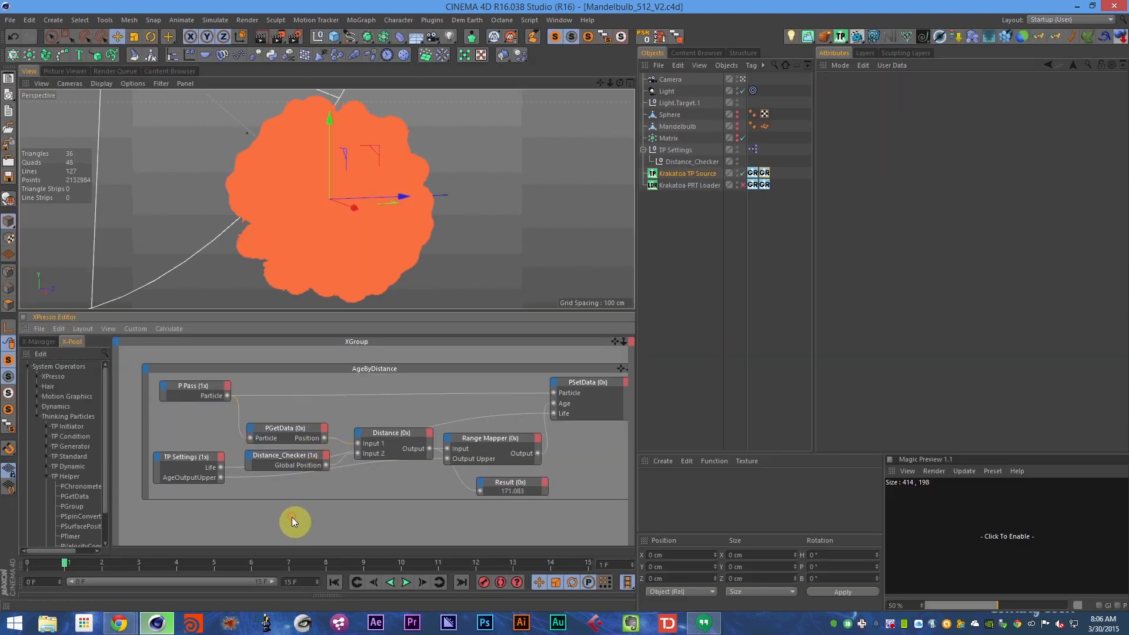
- Maximize the XPresso Editor and look up PGetData among the Thinking Particles helper nodes that can be added
{"action": "key", "text": "ctrl+Tab"}
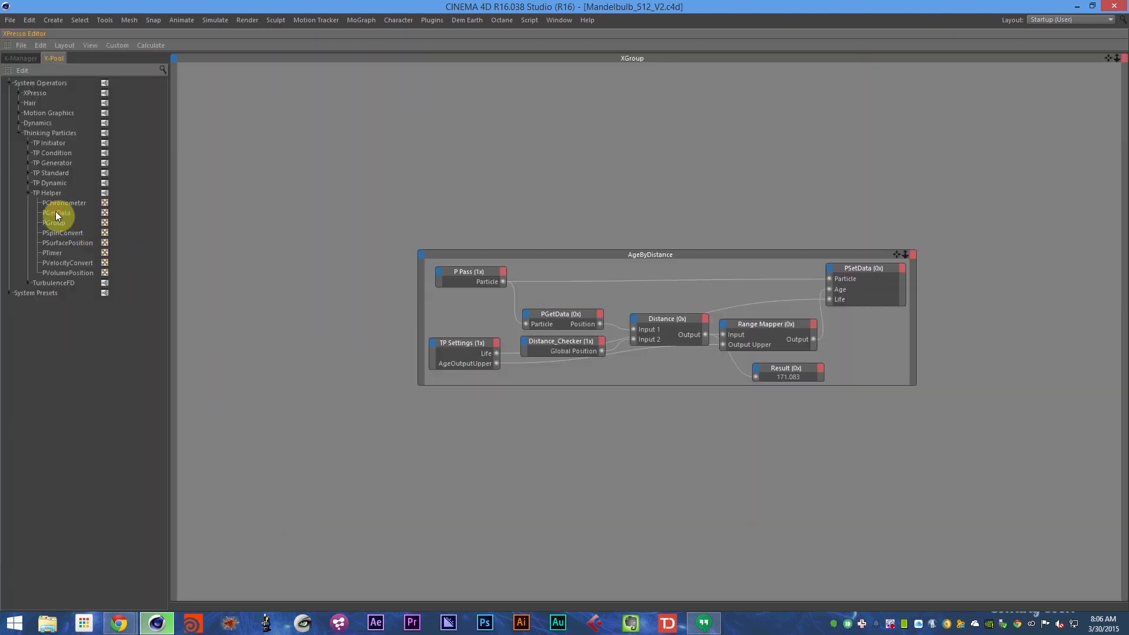
{"action": "mouse_move", "coordinate": [56, 214]}
{"action": "left_mouse_down"}
{"action": "mouse_move", "coordinate": [70, 212]}
{"action": "mouse_move", "coordinate": [55, 211]}
{"action": "left_mouse_up"}
{"action": "right_click", "coordinate": [340, 156]}
{"action": "mouse_move", "coordinate": [390, 163]}
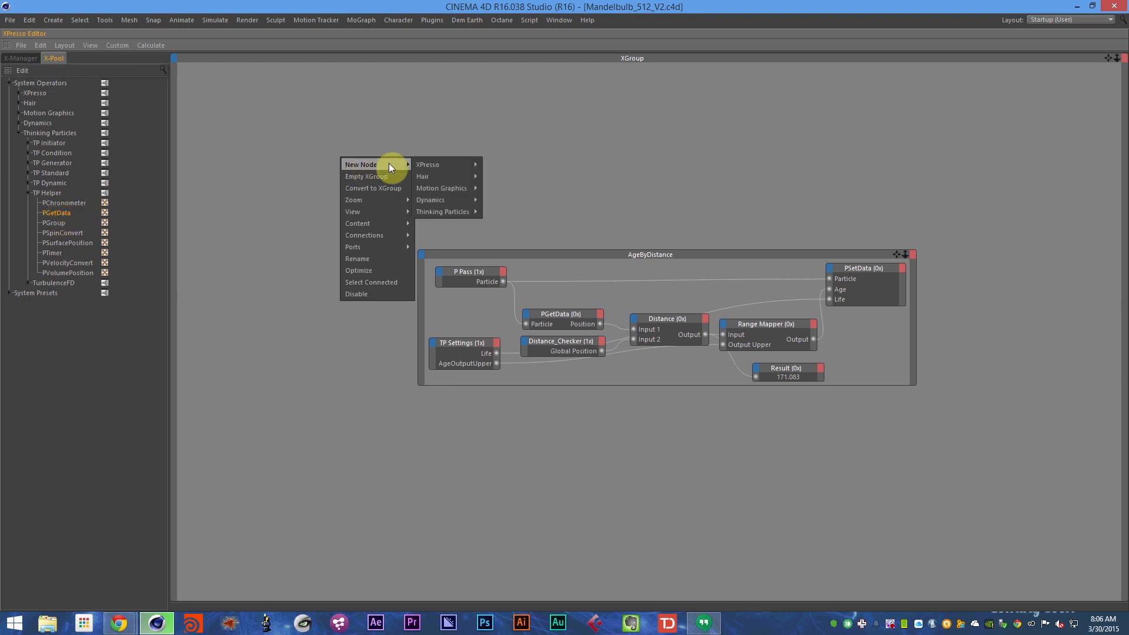
{"action": "mouse_move", "coordinate": [450, 211]}
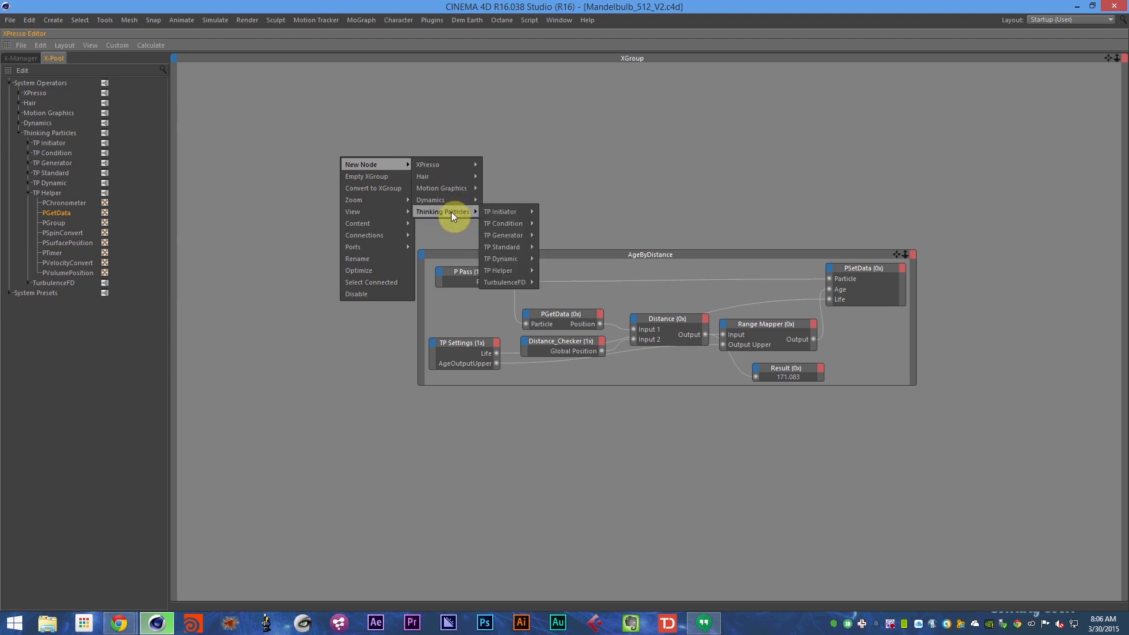
{"action": "mouse_move", "coordinate": [533, 271]}
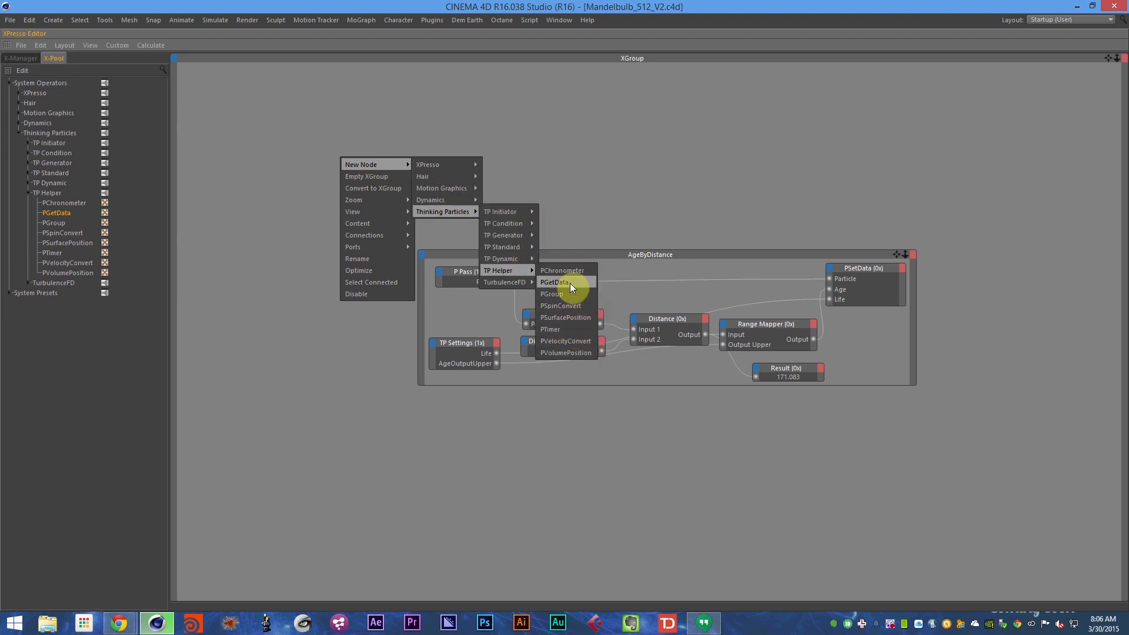
{"action": "left_click", "coordinate": [526, 421]}
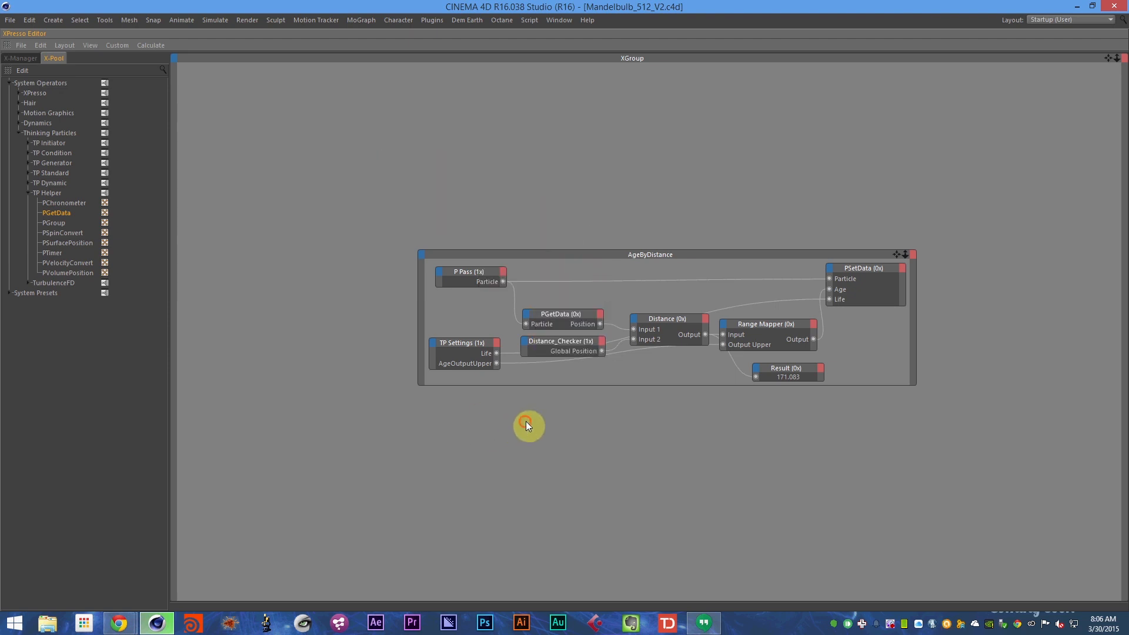
- Examine the output ports PGetData offers and the P Pass node's connections, saving the scene
{"action": "left_click", "coordinate": [541, 316]}
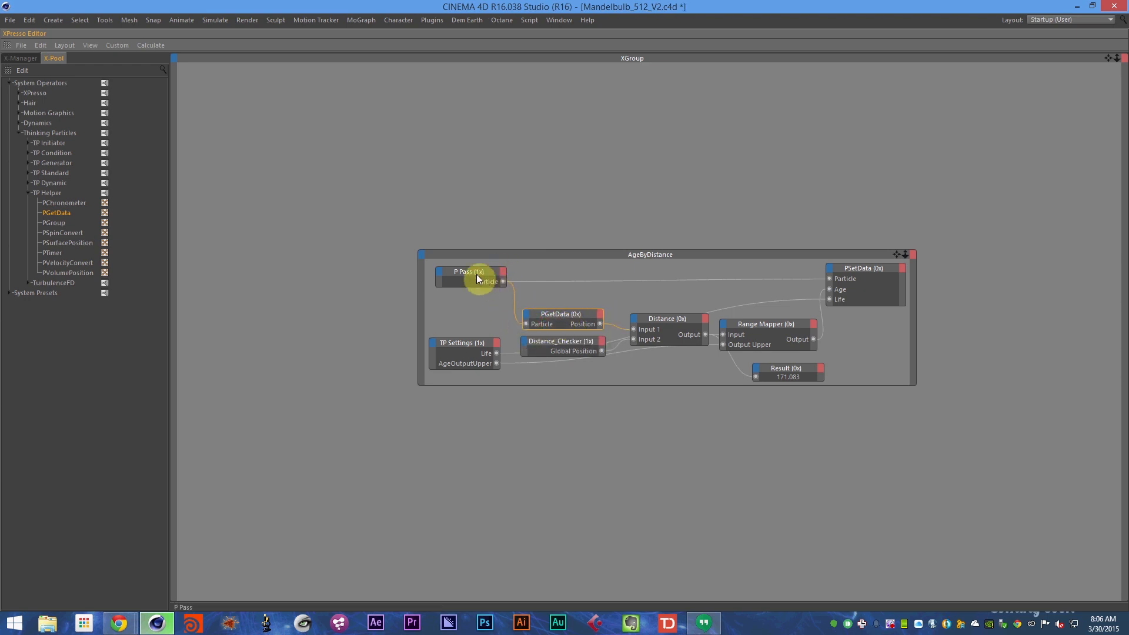
{"action": "left_click", "coordinate": [600, 314]}
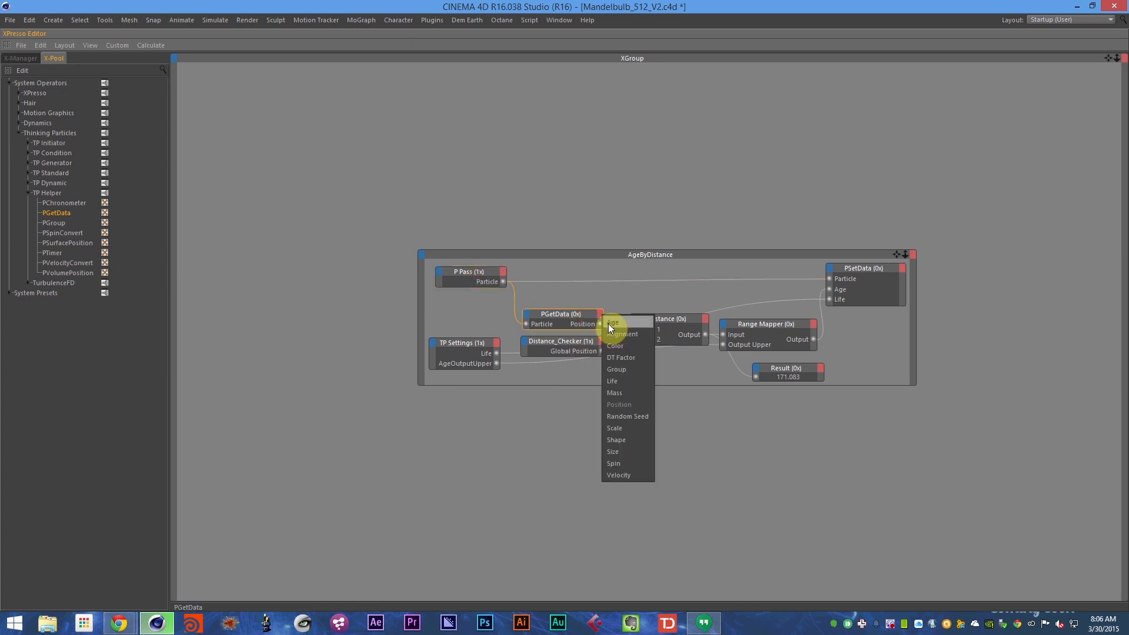
{"action": "left_click", "coordinate": [671, 370]}
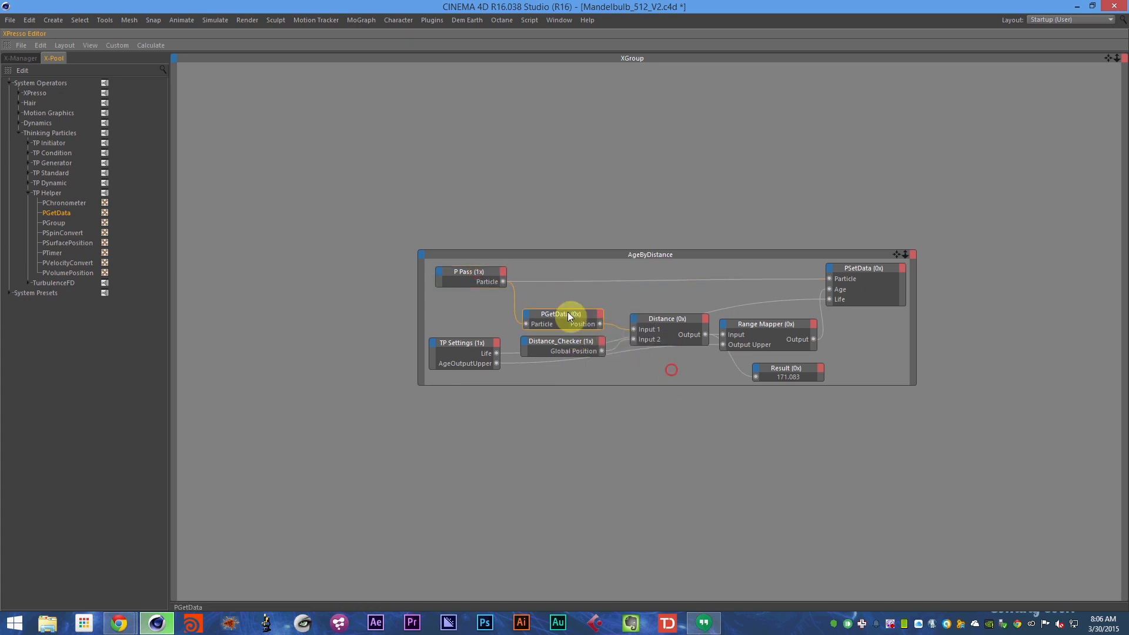
{"action": "middle_click_drag", "start_coordinate": [619, 314], "coordinate": [525, 323], "text": "alt"}
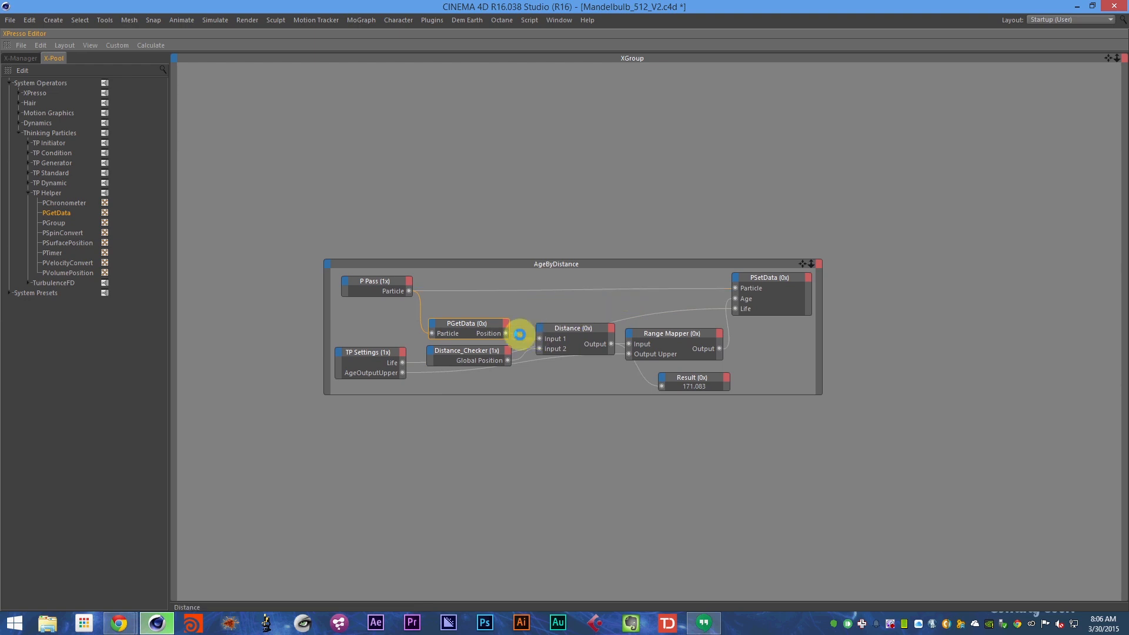
{"action": "key", "text": "ctrl+s"}
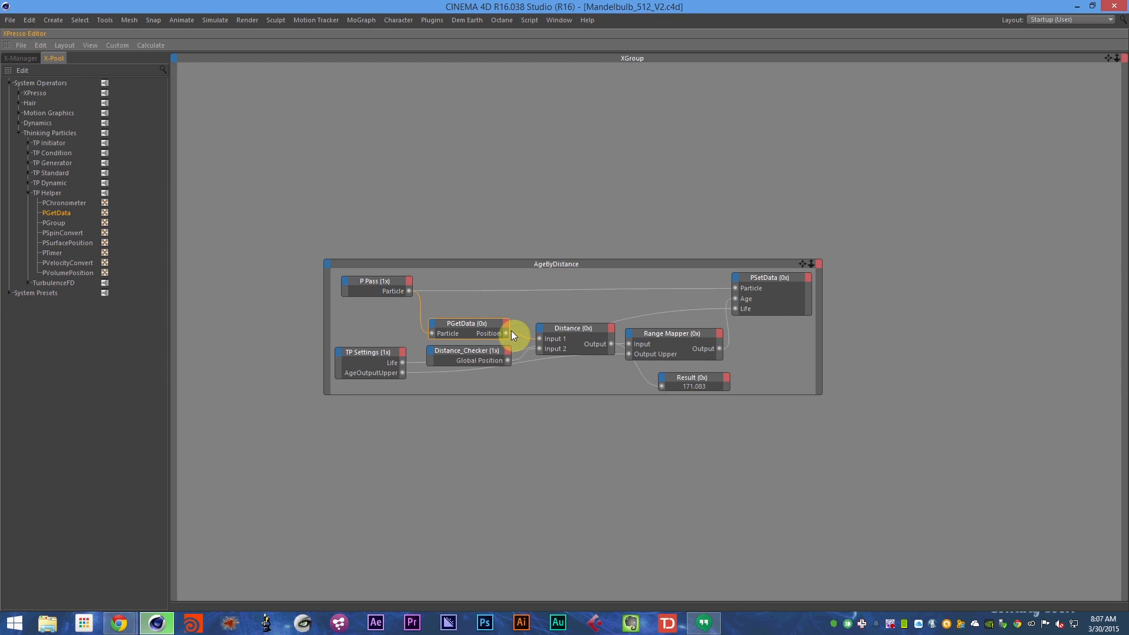
{"action": "left_click", "coordinate": [405, 284]}
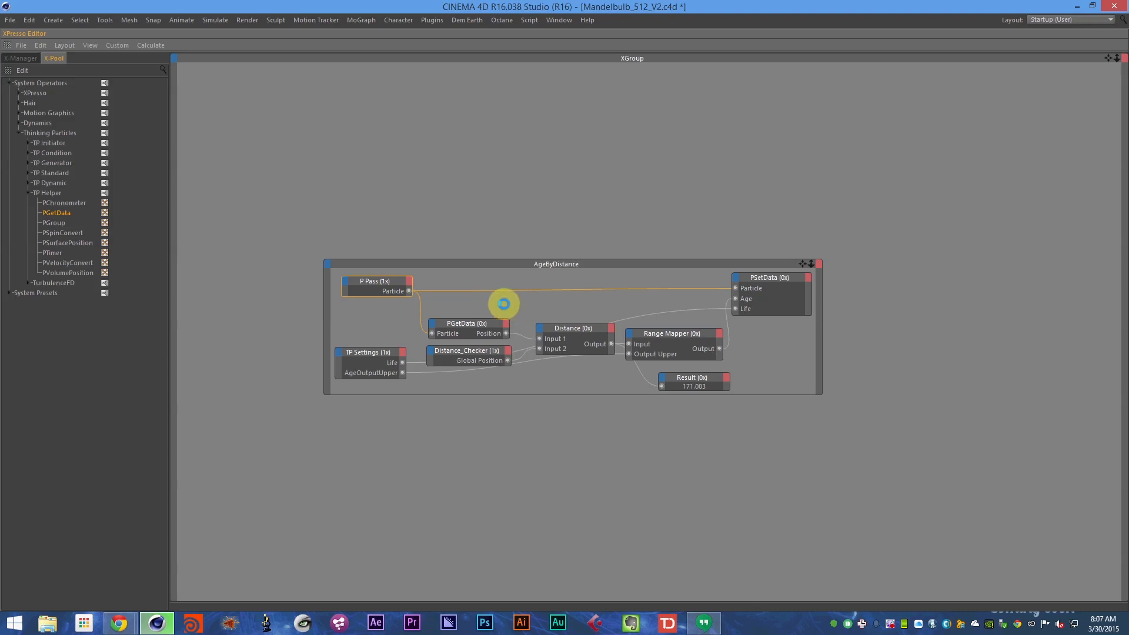
{"action": "key", "text": "ctrl+s"}
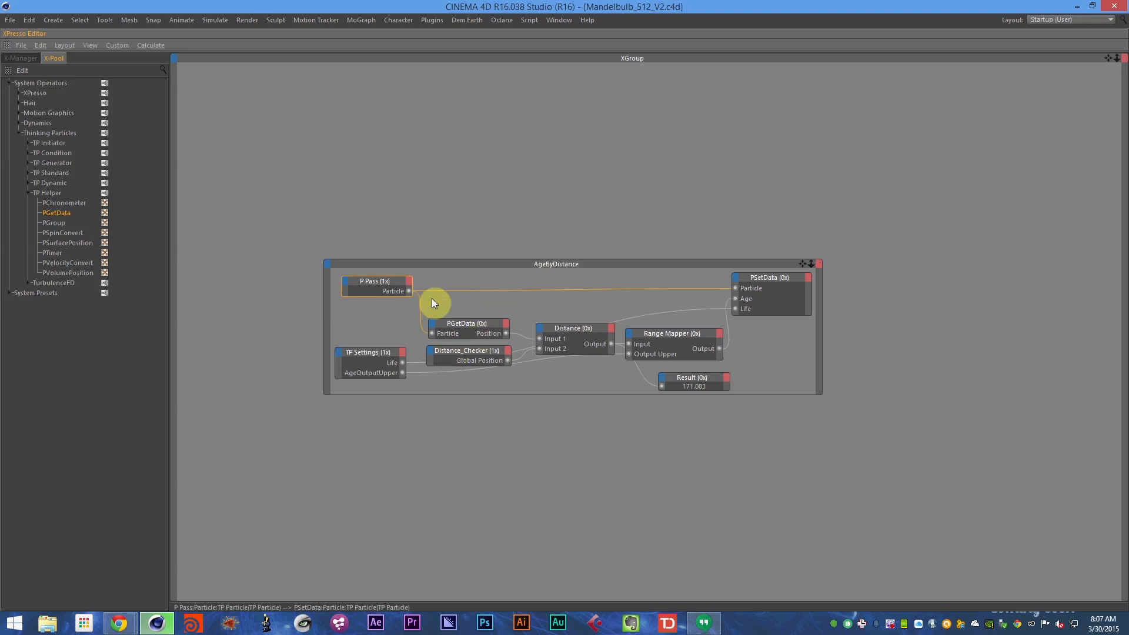
- Restore the full layout, rename the Distance_Checker null under TP Settings to Bernard and save the scene
{"action": "left_click", "coordinate": [472, 357]}
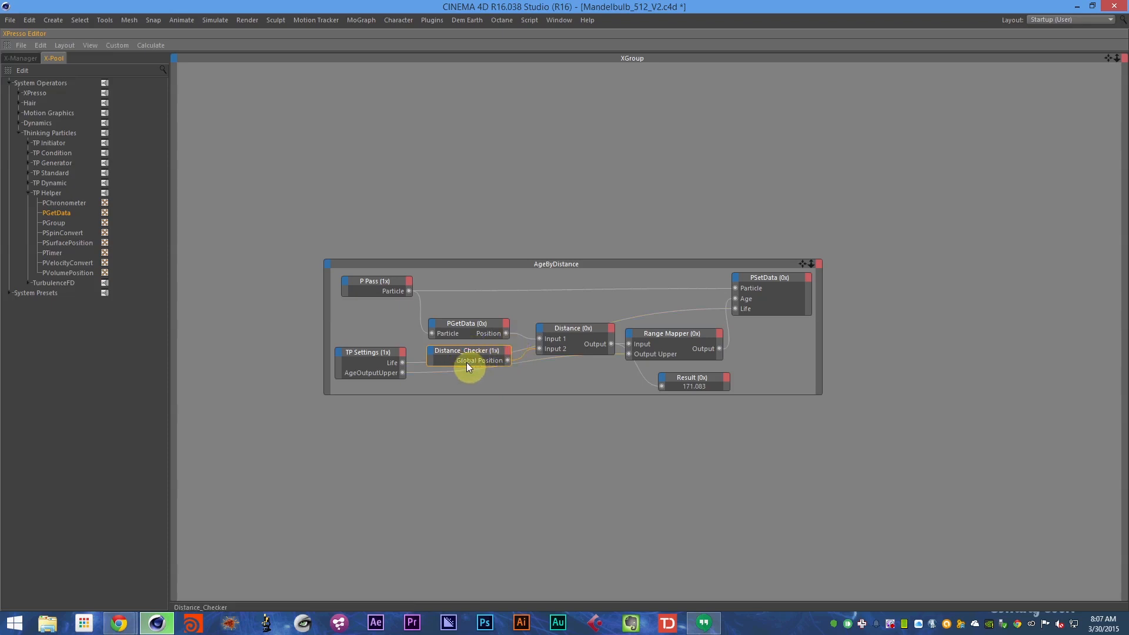
{"action": "key", "text": "ctrl+Tab"}
{"action": "left_click", "coordinate": [680, 163]}
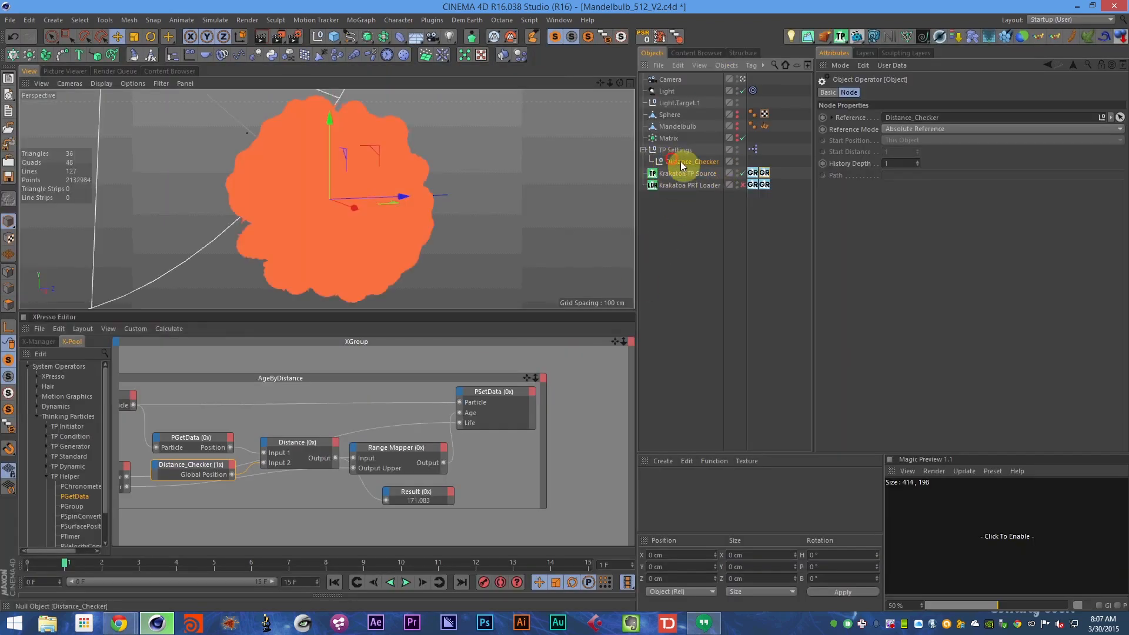
{"action": "left_click", "coordinate": [832, 93]}
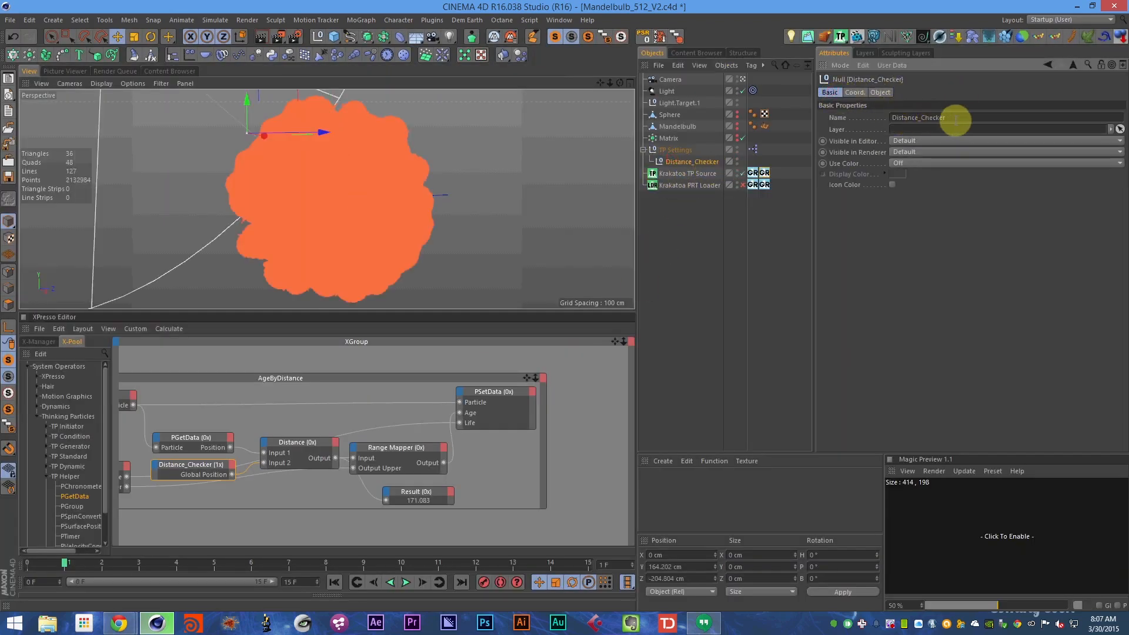
{"action": "left_click", "coordinate": [966, 118]}
{"action": "type", "text": "Bernard"}
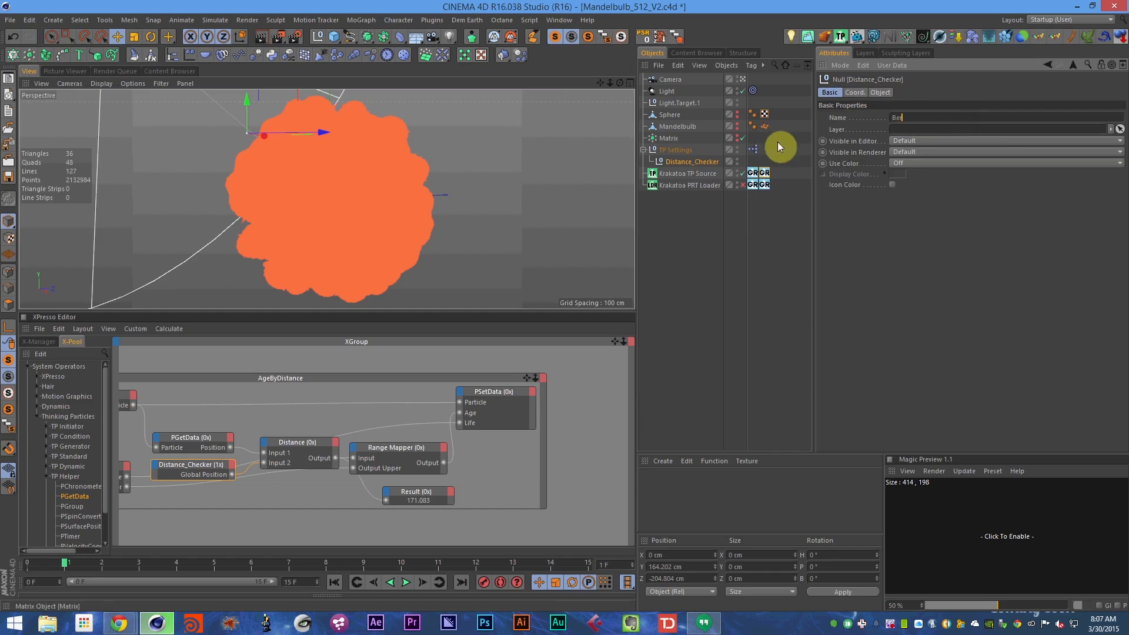
{"action": "key", "text": "Return"}
{"action": "key", "text": "ctrl+s"}
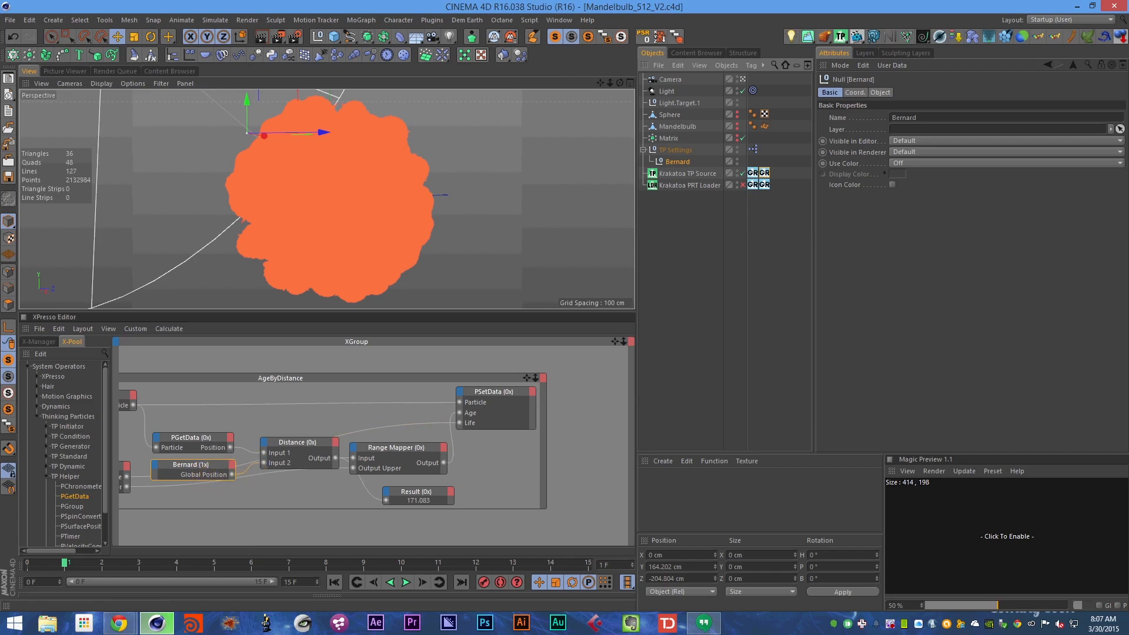
- Select the Bernard node in AgeByDistance, switch the viewport out of the scene camera and save the scene
{"action": "middle_click_drag", "start_coordinate": [236, 474], "coordinate": [287, 471], "text": "alt"}
{"action": "key", "text": "ctrl+s"}
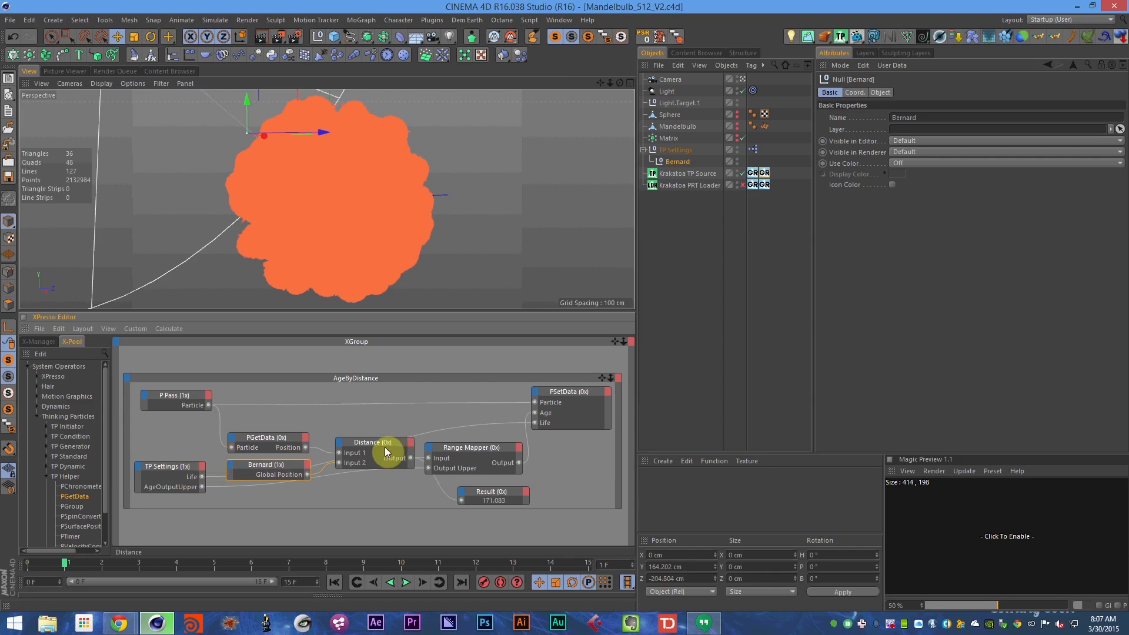
{"action": "left_click", "coordinate": [282, 464]}
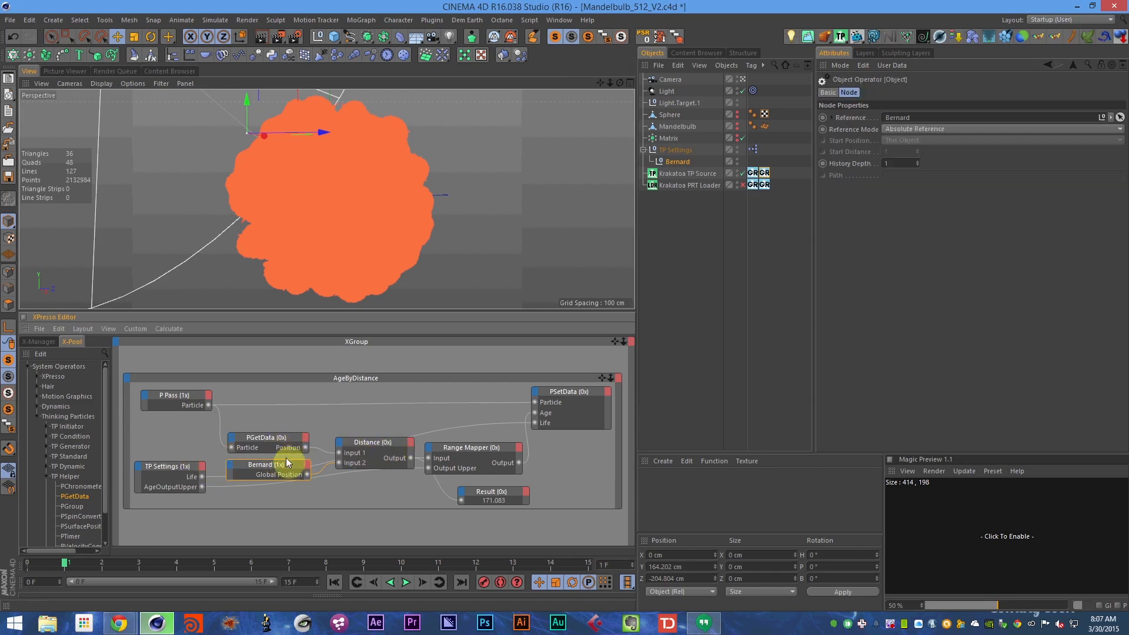
{"action": "left_click", "coordinate": [743, 79]}
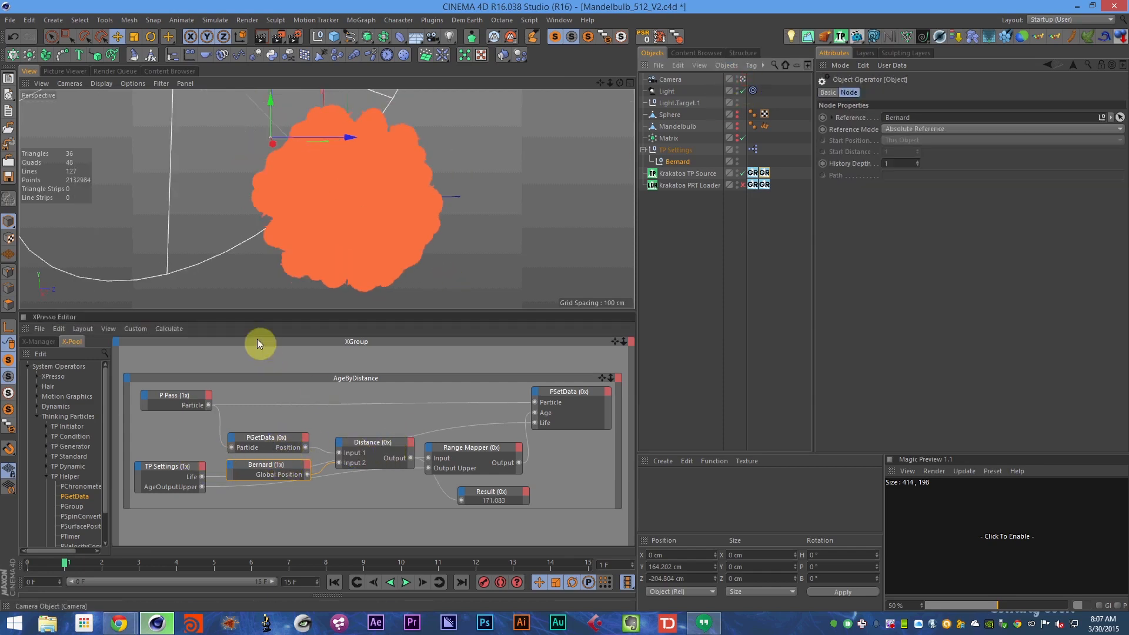
{"action": "left_click_drag", "start_coordinate": [304, 181], "coordinate": [334, 189], "text": "alt"}
{"action": "key", "text": "ctrl+s"}
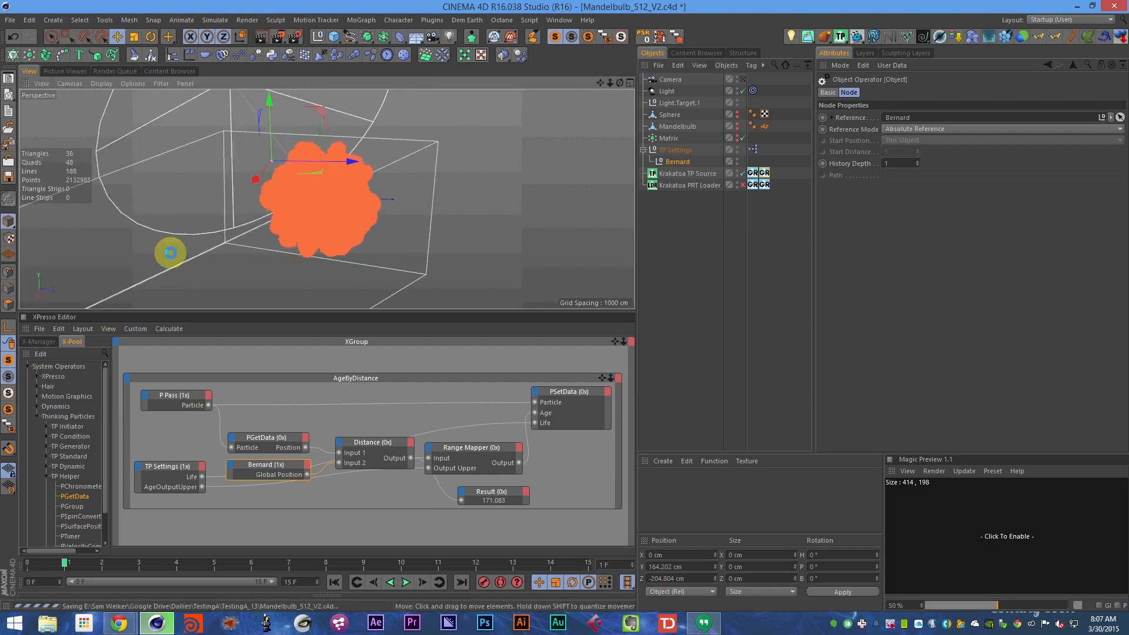
- Set the Bernard null's display shape to Cube with XZ orientation and save the scene
{"action": "left_click_drag", "start_coordinate": [322, 200], "coordinate": [250, 162], "text": "alt"}
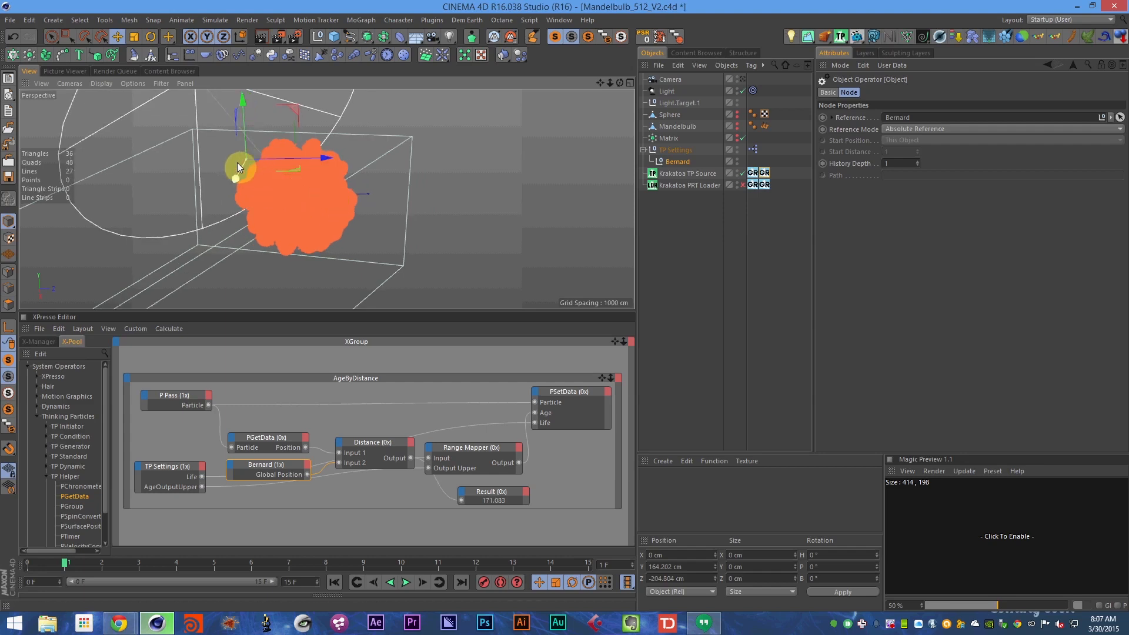
{"action": "left_click", "coordinate": [662, 163]}
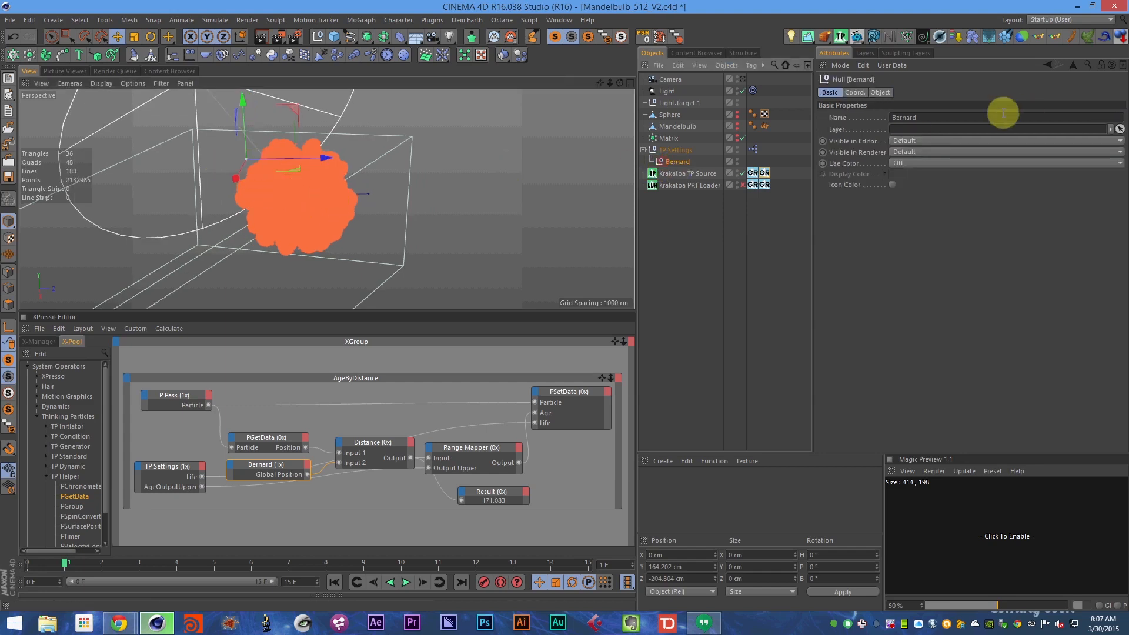
{"action": "left_click", "coordinate": [881, 92]}
{"action": "left_click", "coordinate": [880, 118]}
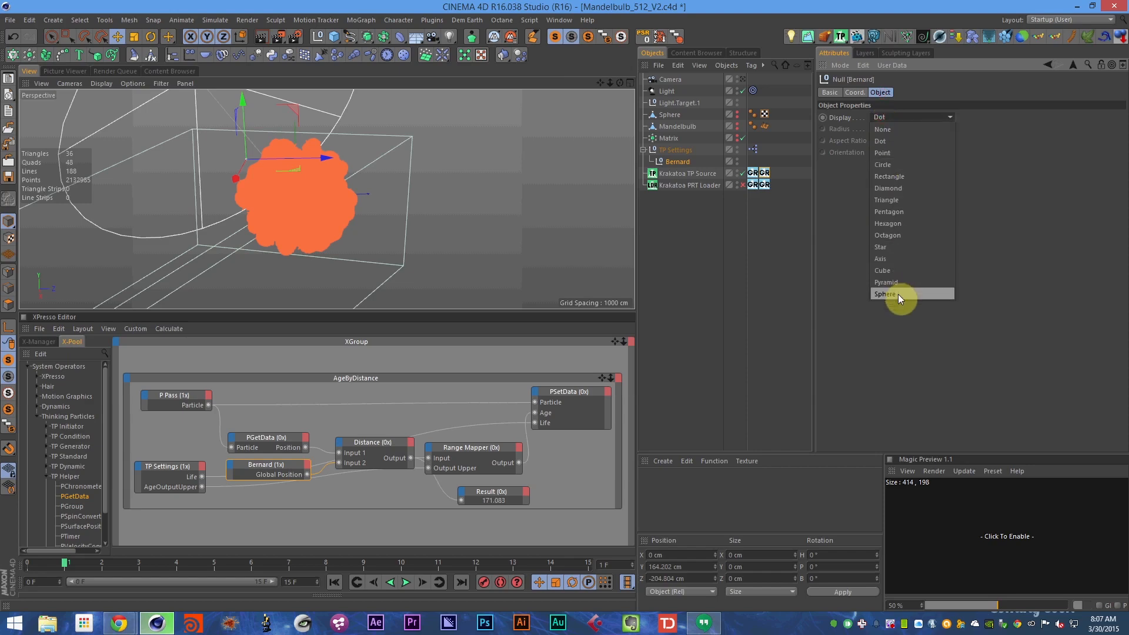
{"action": "left_click", "coordinate": [898, 270]}
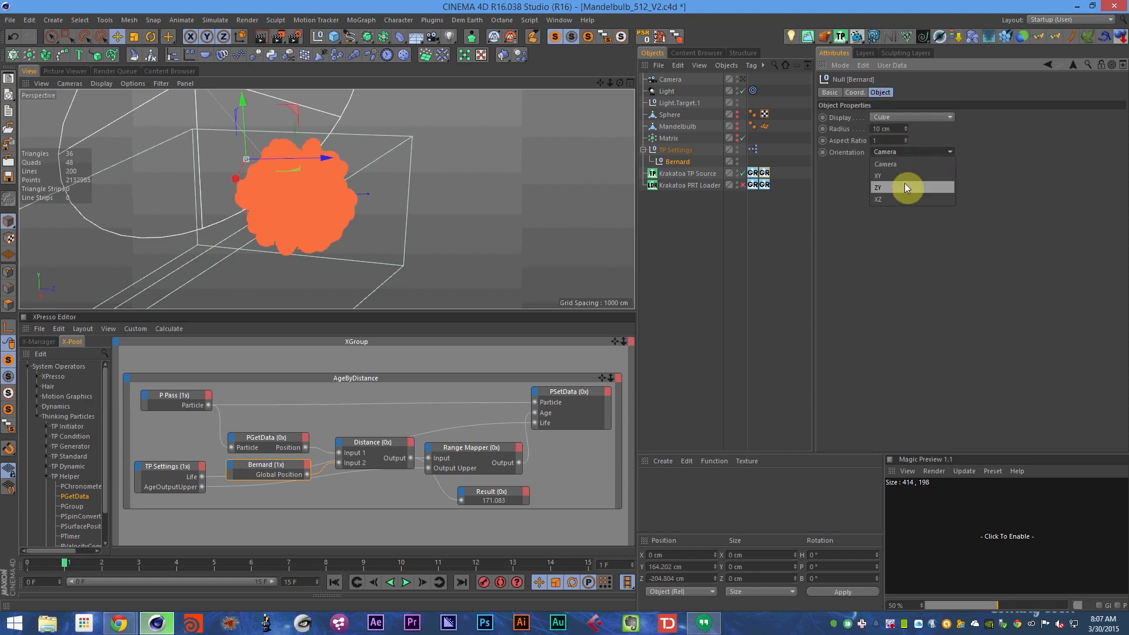
{"action": "left_click", "coordinate": [885, 207]}
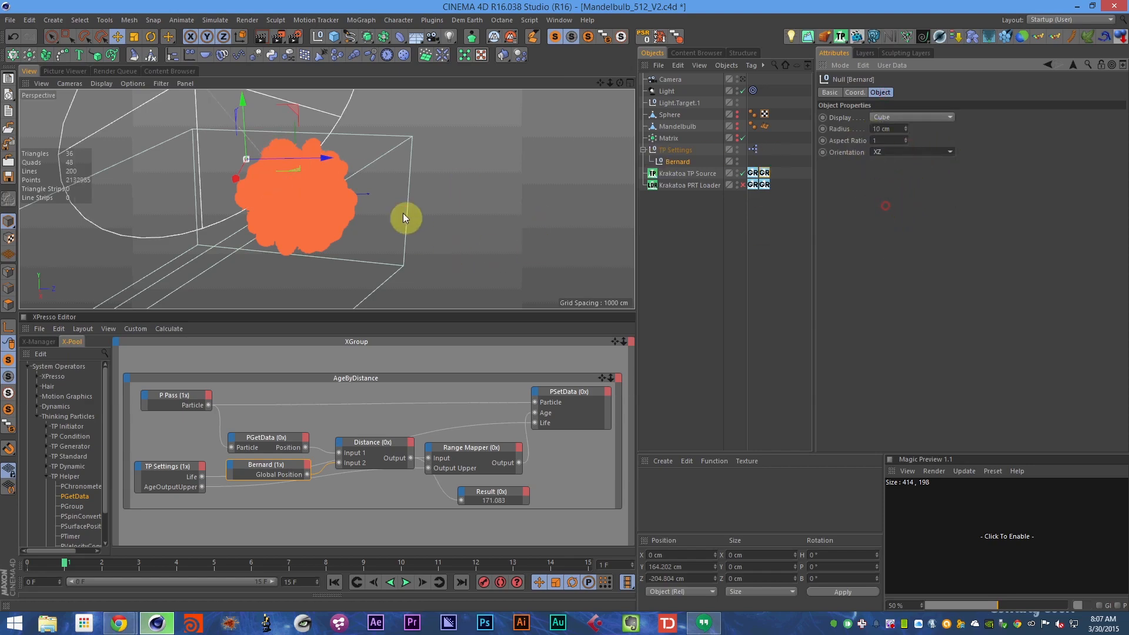
{"action": "left_click", "coordinate": [403, 212]}
{"action": "left_click_drag", "start_coordinate": [254, 184], "coordinate": [282, 158], "text": "alt"}
{"action": "key", "text": "ctrl+s"}
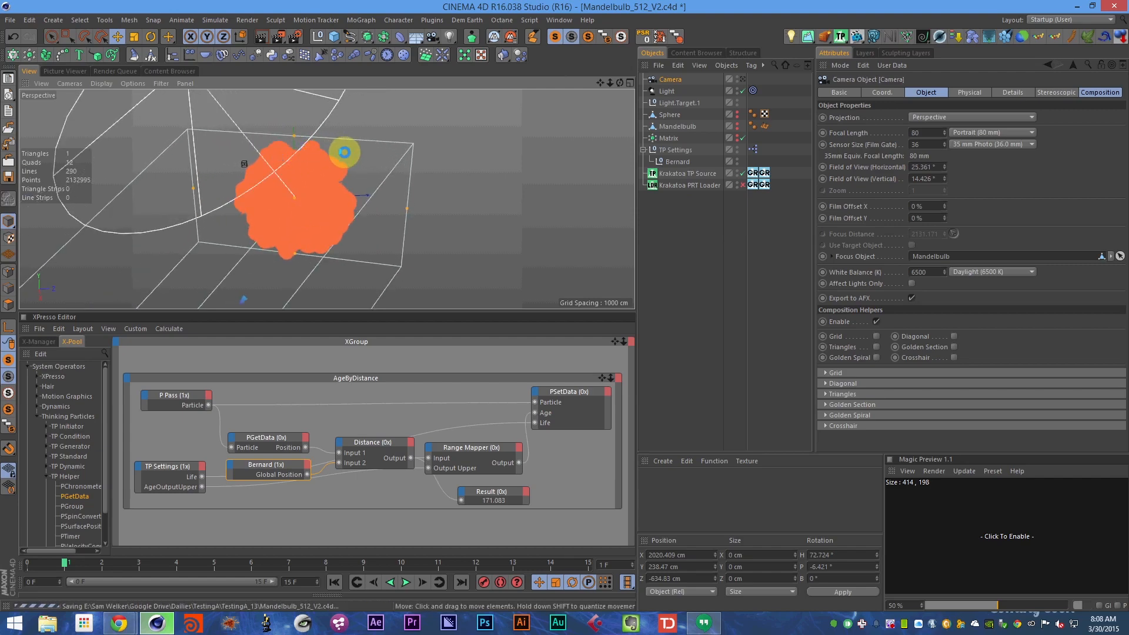
- Examine the Mandelbulb's particle points up close alongside the P Pass, PGetData, Bernard and Distance nodes in AgeByDistance
{"action": "right_click_drag", "start_coordinate": [395, 152], "coordinate": [478, 145], "text": "alt"}
{"action": "right_click_drag", "start_coordinate": [158, 205], "coordinate": [208, 210], "text": "alt"}
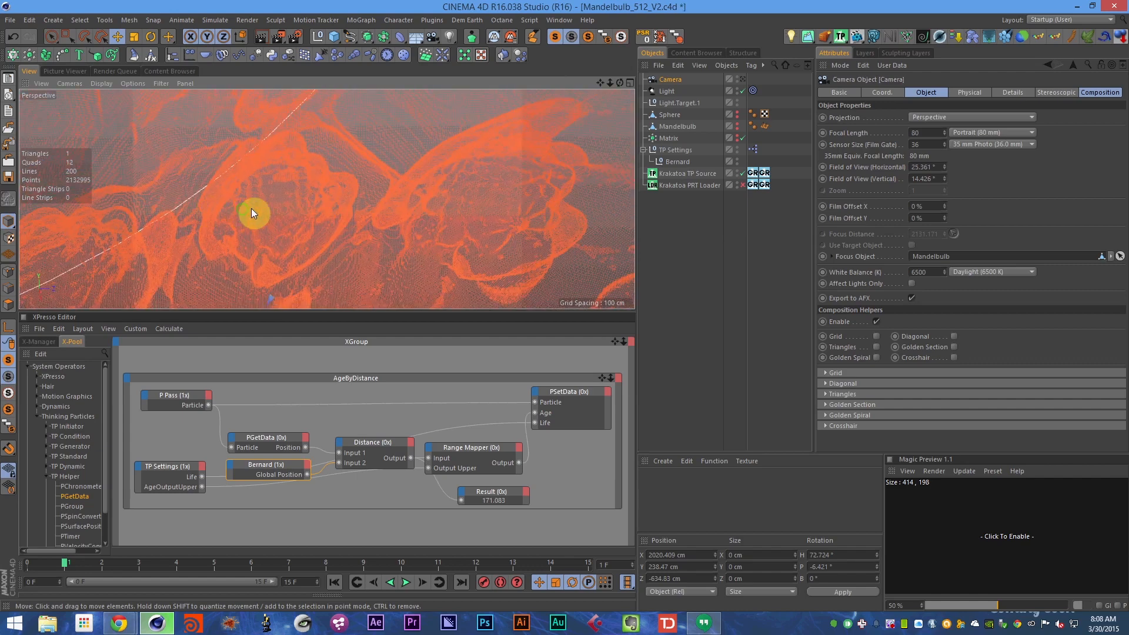
{"action": "left_click_drag", "start_coordinate": [328, 199], "coordinate": [263, 147], "text": "alt"}
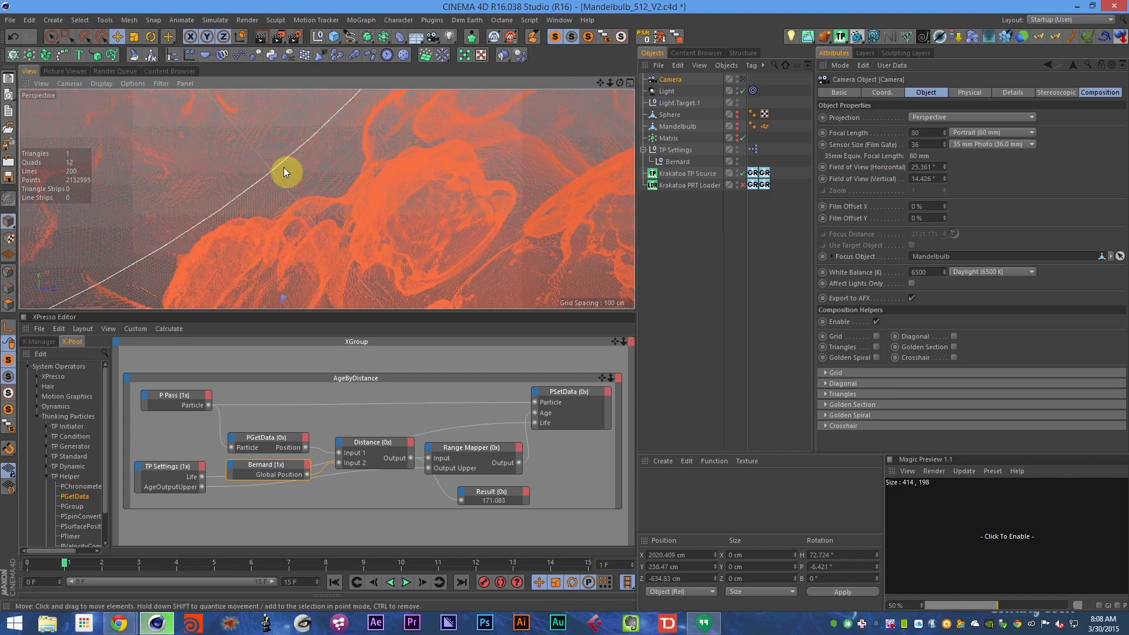
{"action": "left_click", "coordinate": [283, 445]}
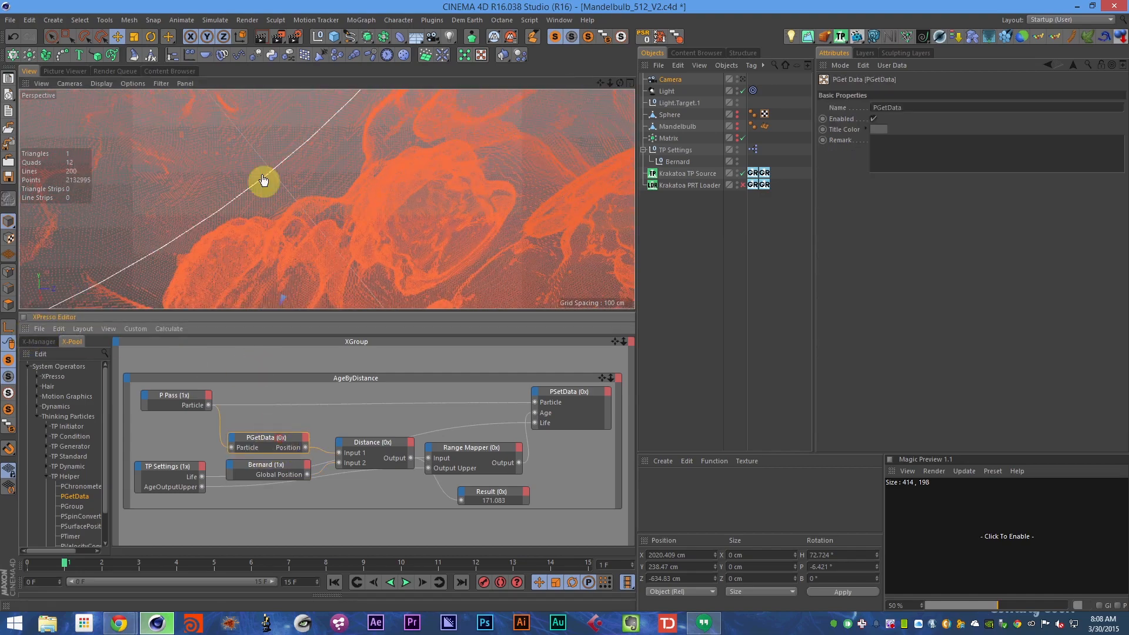
{"action": "left_click", "coordinate": [190, 399]}
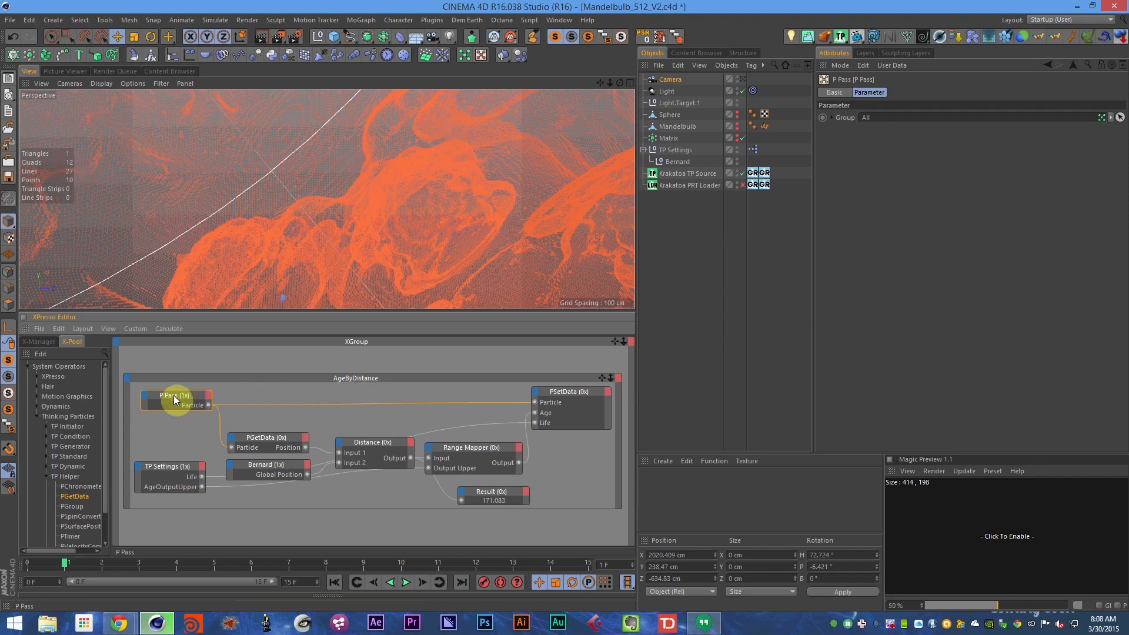
{"action": "left_click", "coordinate": [256, 440]}
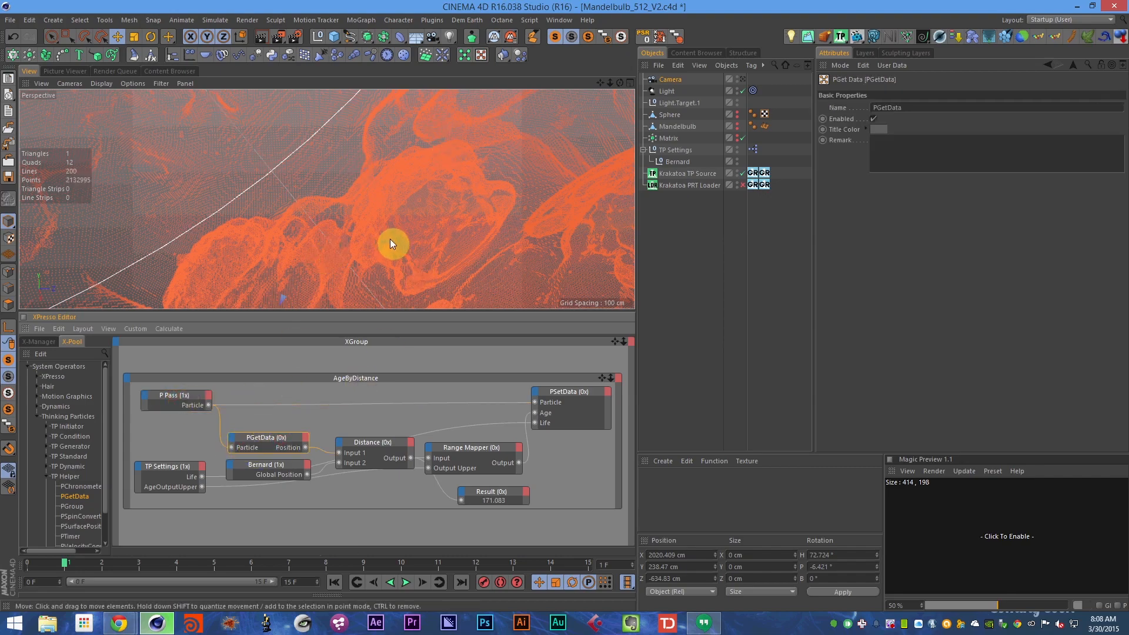
{"action": "left_click", "coordinate": [289, 462]}
{"action": "mouse_move", "coordinate": [367, 180]}
{"action": "right_mouse_down", "text": "alt"}
{"action": "mouse_move", "coordinate": [317, 191]}
{"action": "mouse_move", "coordinate": [378, 183]}
{"action": "right_mouse_up", "text": "alt"}
{"action": "left_click", "coordinate": [381, 452]}
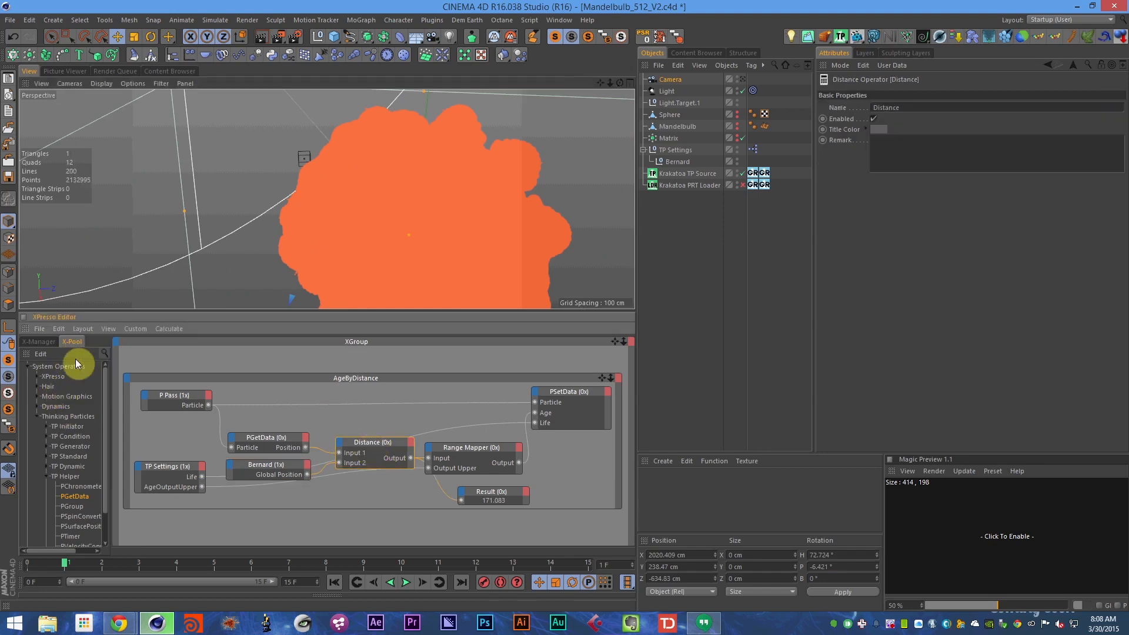
- Look up the Distance node among XPresso's Calculate operators
{"action": "left_click", "coordinate": [38, 376]}
{"action": "left_click", "coordinate": [46, 386]}
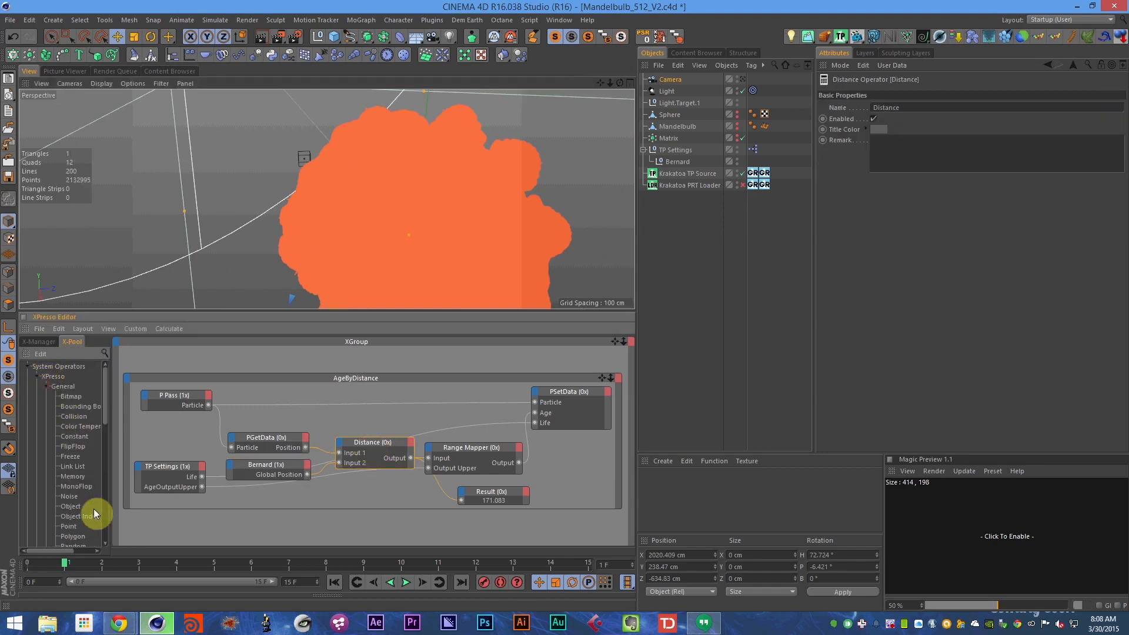
{"action": "left_click", "coordinate": [46, 386]}
{"action": "left_click", "coordinate": [45, 417]}
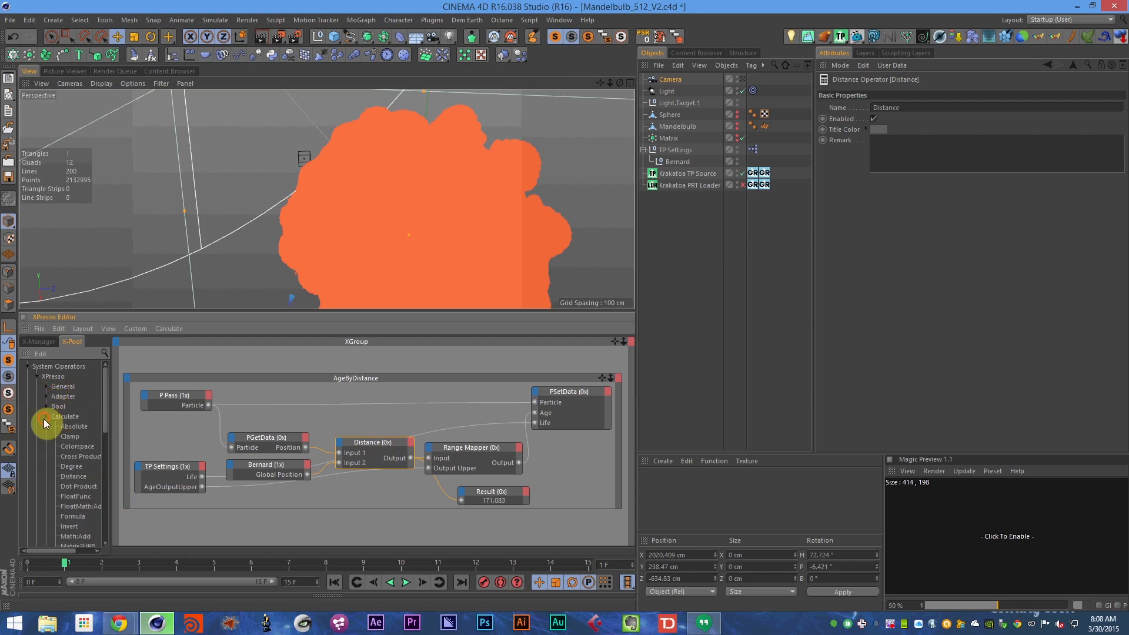
{"action": "left_click", "coordinate": [74, 477]}
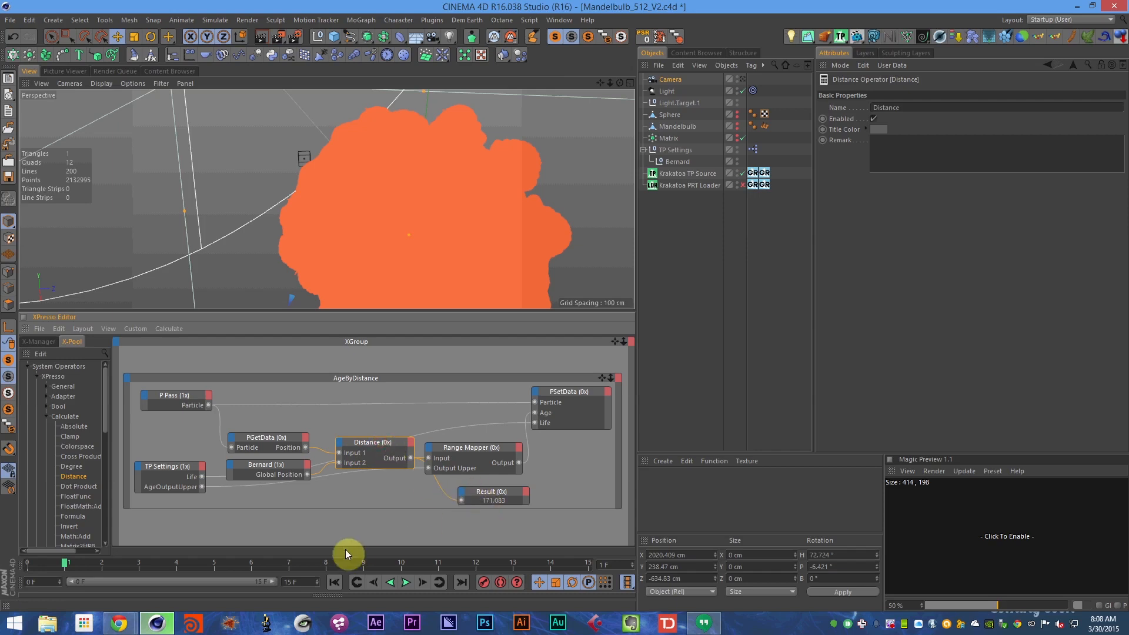
- Inspect the Range Mapper node's input and output range settings and spline in AgeByDistance
{"action": "left_click_drag", "start_coordinate": [477, 449], "coordinate": [481, 451]}
{"action": "left_click_drag", "start_coordinate": [557, 394], "coordinate": [511, 385]}
{"action": "double_click", "coordinate": [543, 380]}
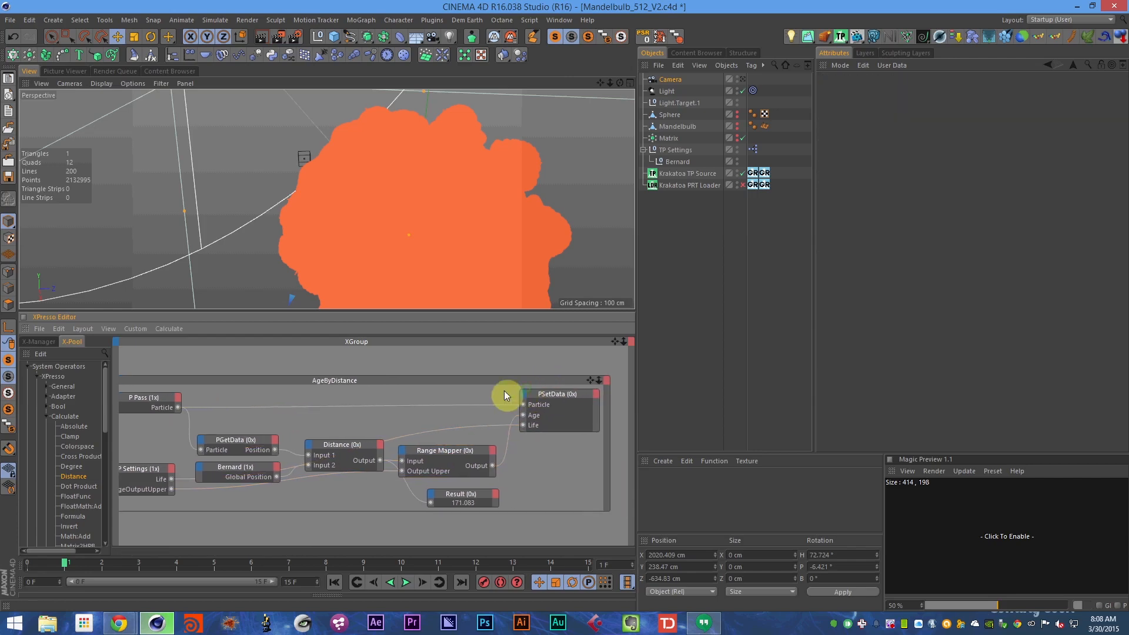
{"action": "left_click", "coordinate": [470, 450]}
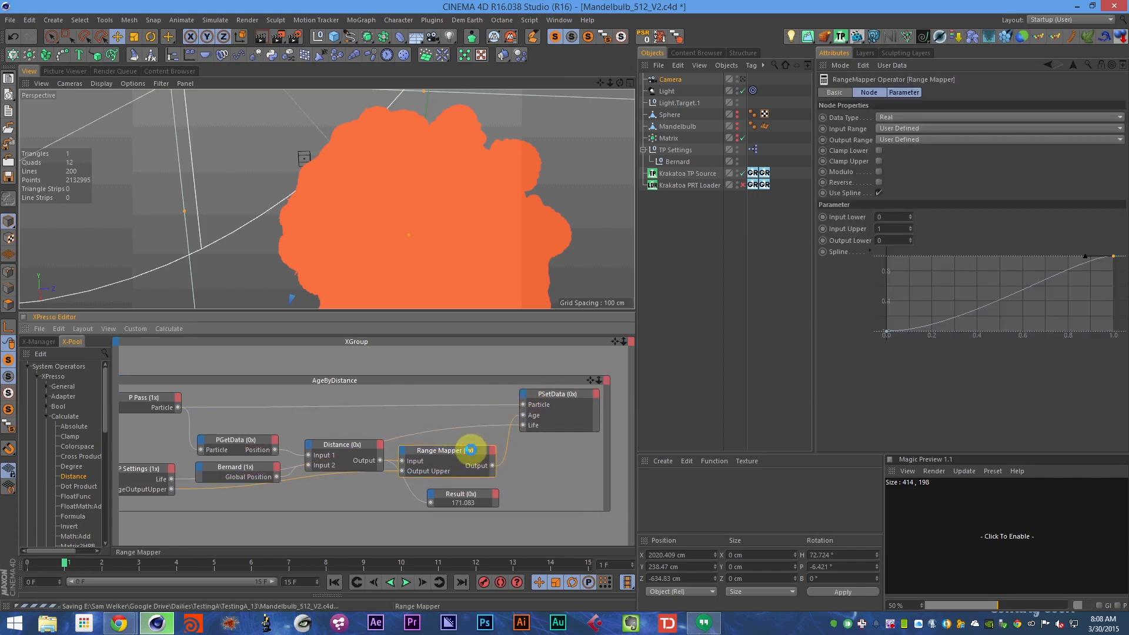
- Assign Sphere as the Matrix object's source in place of Mandelbulb and advance the animation to frame 2
{"action": "left_click", "coordinate": [675, 140]}
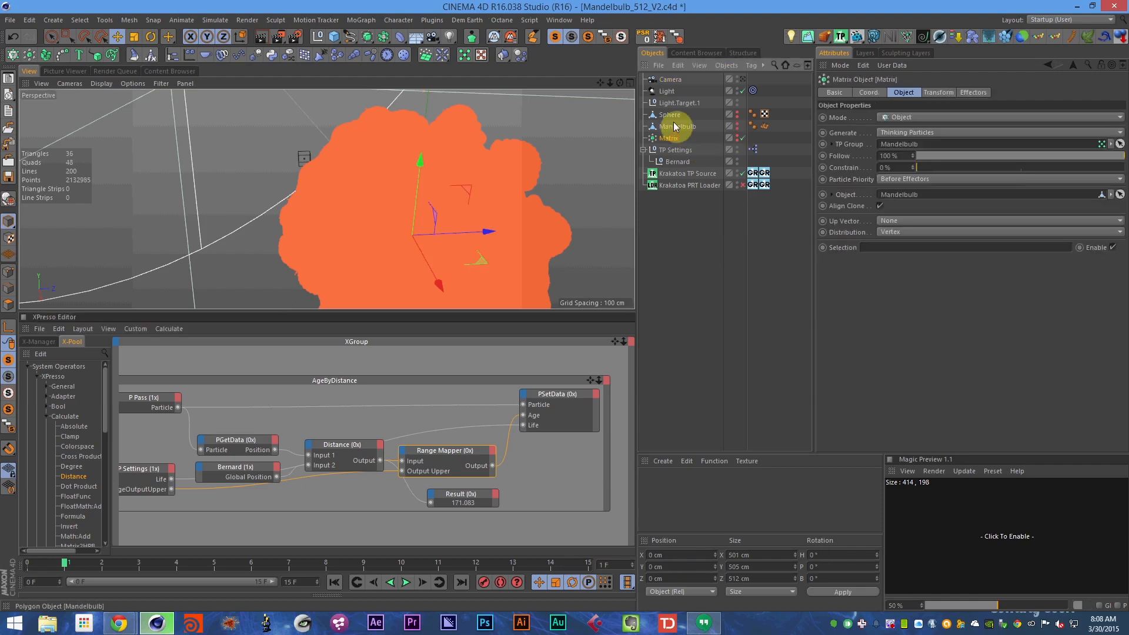
{"action": "left_click_drag", "start_coordinate": [673, 115], "coordinate": [901, 198]}
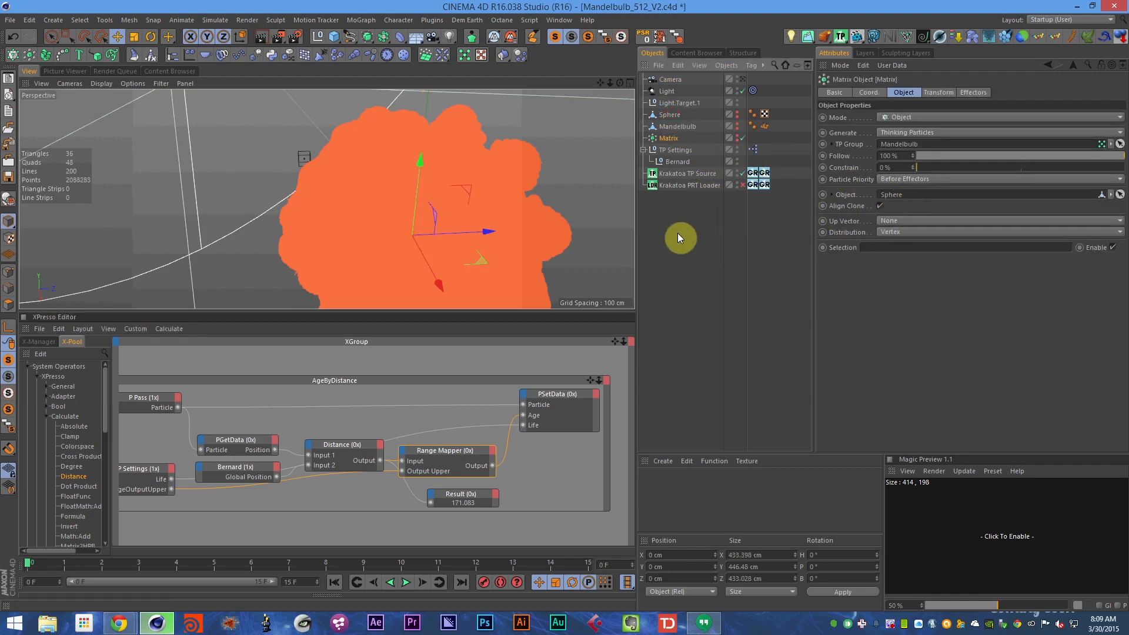
{"action": "key", "text": "g"}
{"action": "key", "text": "g"}
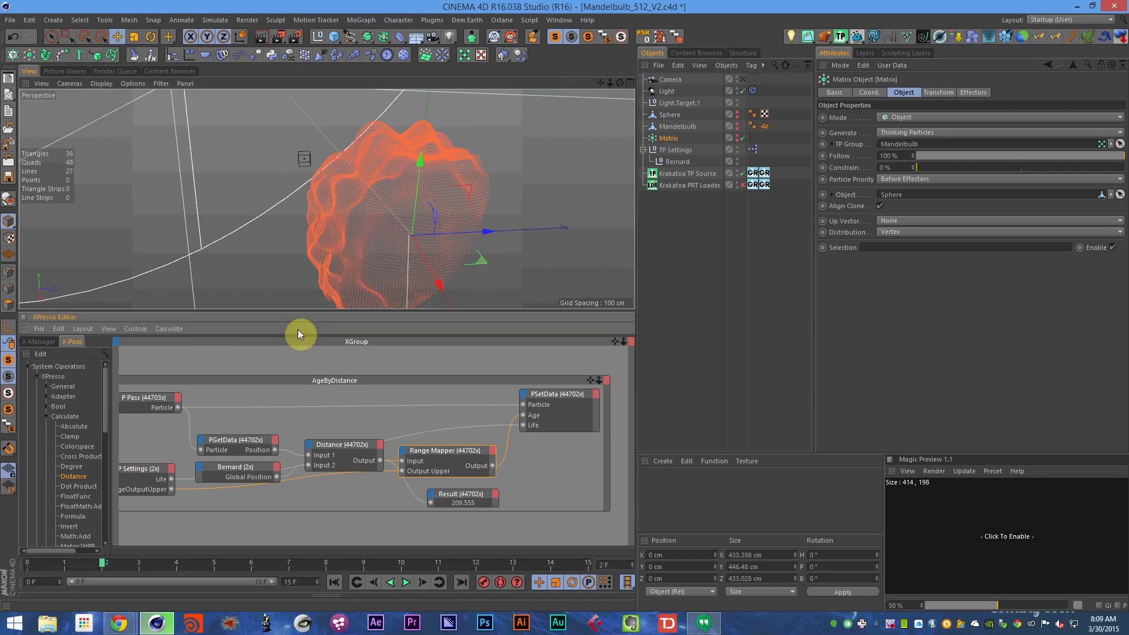
- Render the viewport to preview the sphere's distance-colored particles
{"action": "key", "text": "ctrl+r"}
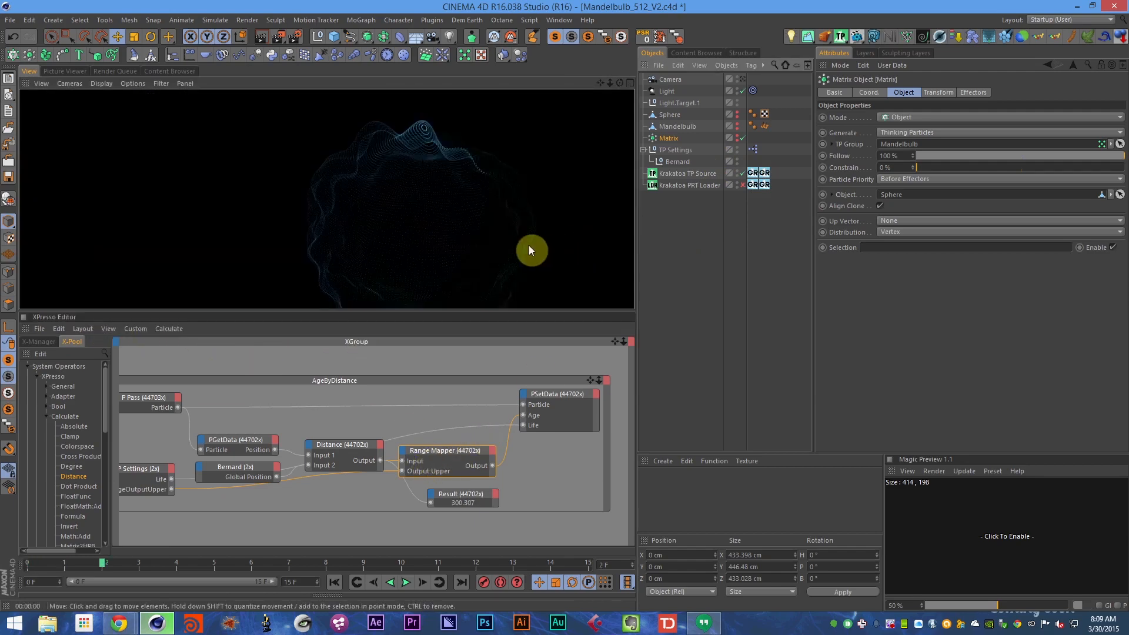
{"action": "left_click", "coordinate": [416, 228]}
{"action": "key", "text": "ctrl+r"}
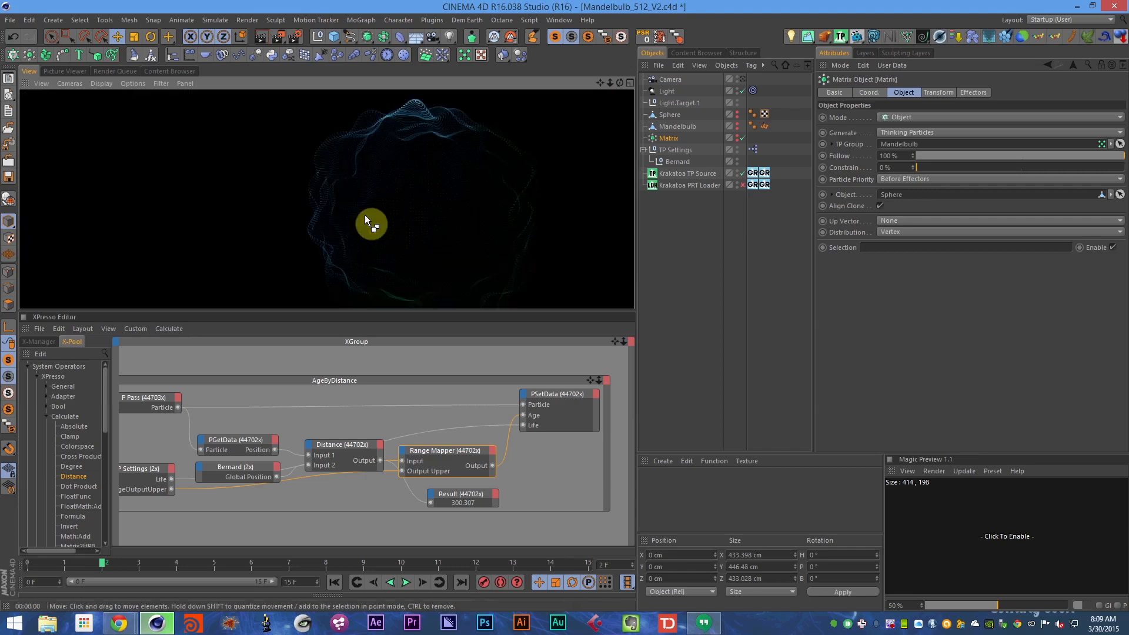
- Move the Bernard null to about X -5.14, Y 185.69, Z 261.18 cm, advancing frames to update the particles
{"action": "left_click", "coordinate": [355, 171]}
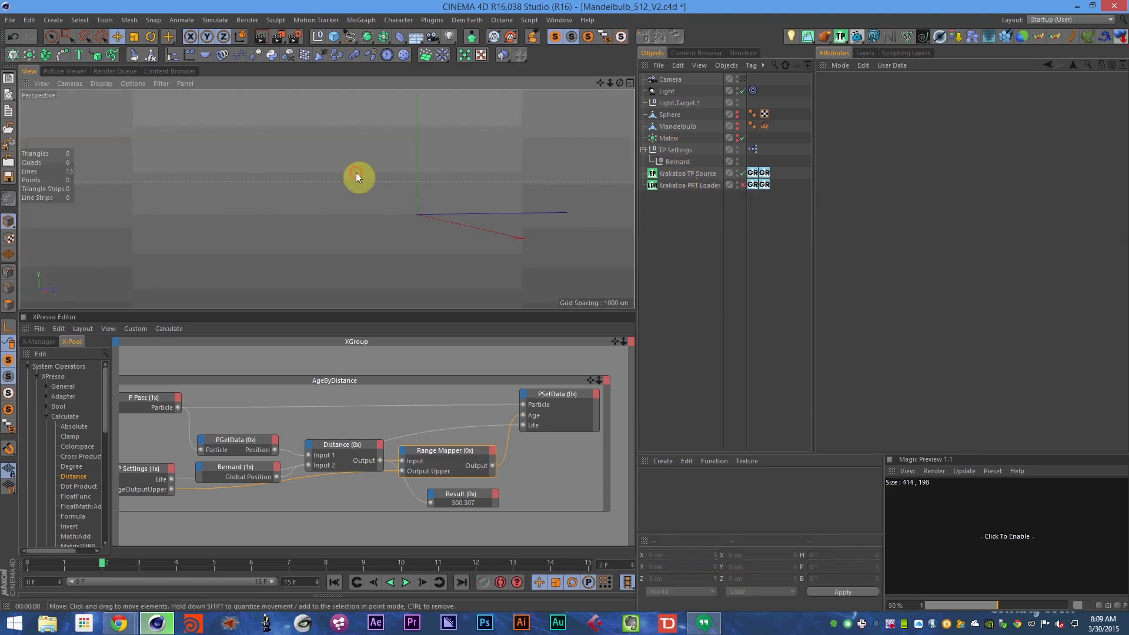
{"action": "left_click", "coordinate": [309, 122]}
{"action": "left_click_drag", "start_coordinate": [379, 151], "coordinate": [598, 136], "text": "alt"}
{"action": "key", "text": "g"}
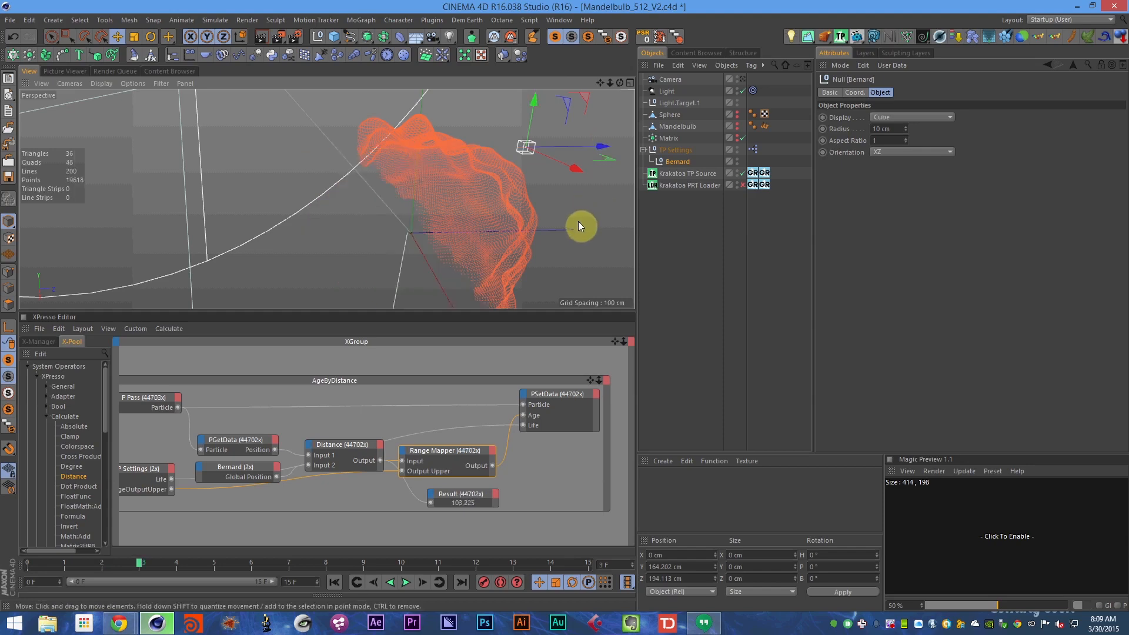
{"action": "key", "text": "g"}
{"action": "left_click_drag", "start_coordinate": [407, 245], "coordinate": [443, 249]}
{"action": "key", "text": "g"}
{"action": "key", "text": "g"}
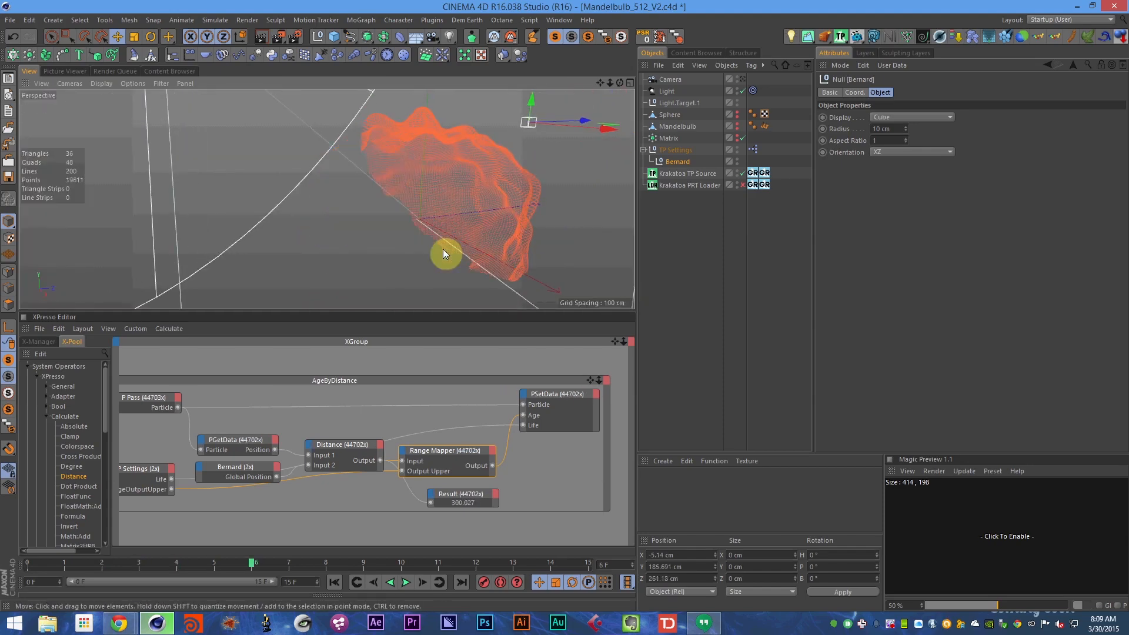
{"action": "key", "text": "g"}
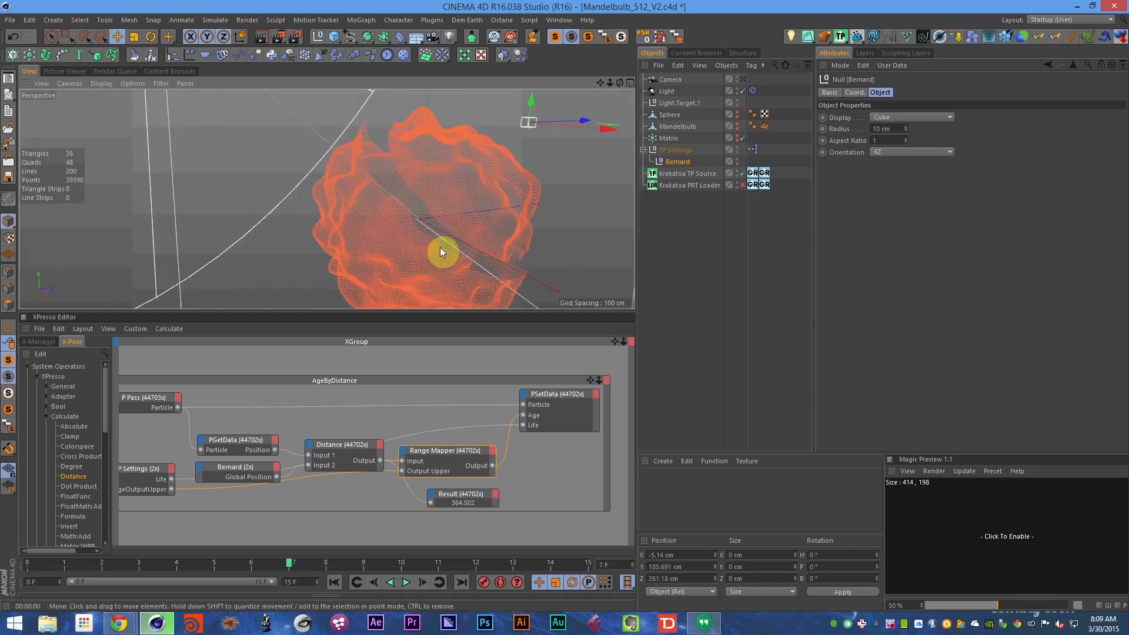
- Rewind the animation, advance to frame 2, render the viewport preview and activate Live Selection
{"action": "key", "text": "shift+f"}
{"action": "key", "text": "g"}
{"action": "key", "text": "g"}
{"action": "key", "text": "r"}
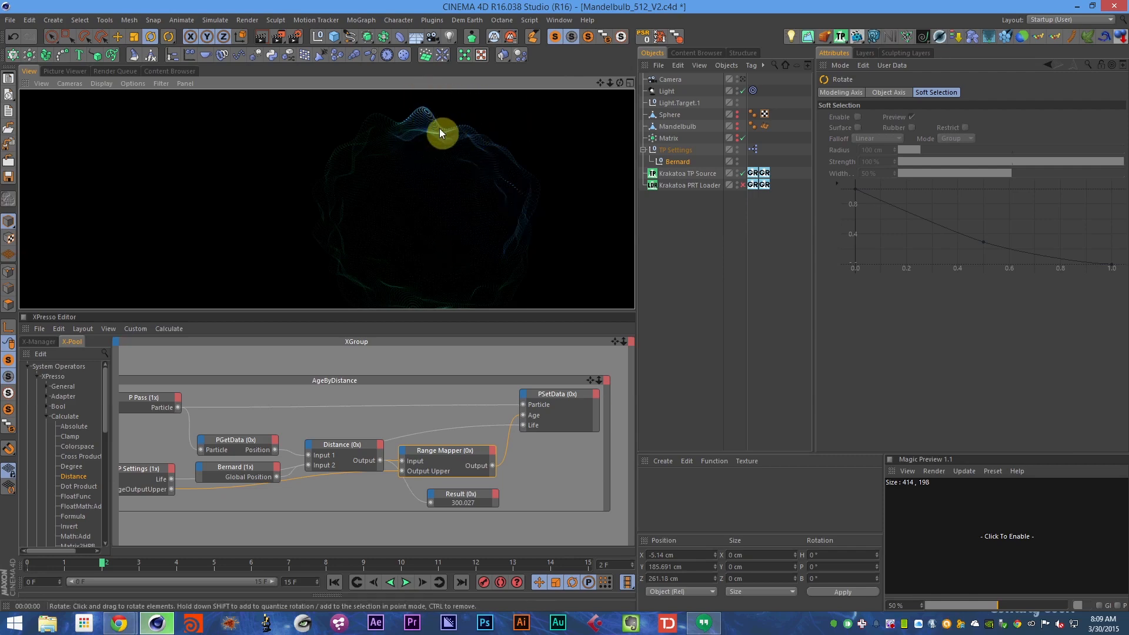
{"action": "left_click", "coordinate": [51, 39]}
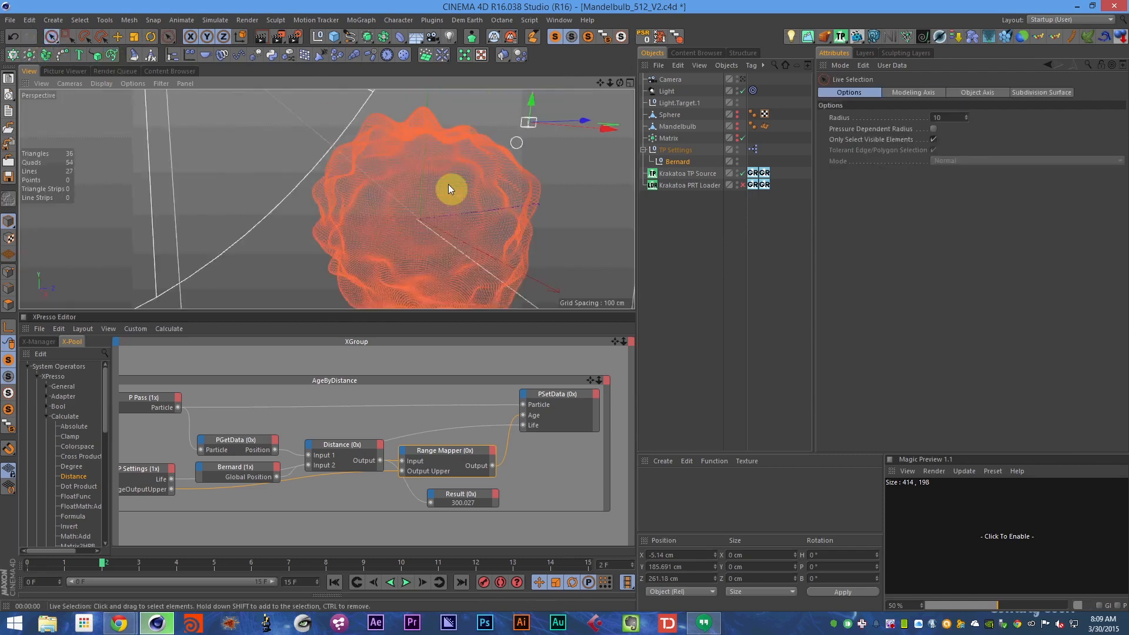
- Invert the knots of Krakatoa TP Source's Age-to-Color Channel Gradient, enable Normalize Gradient Input, preview the render and save the scene
{"action": "left_click", "coordinate": [764, 173]}
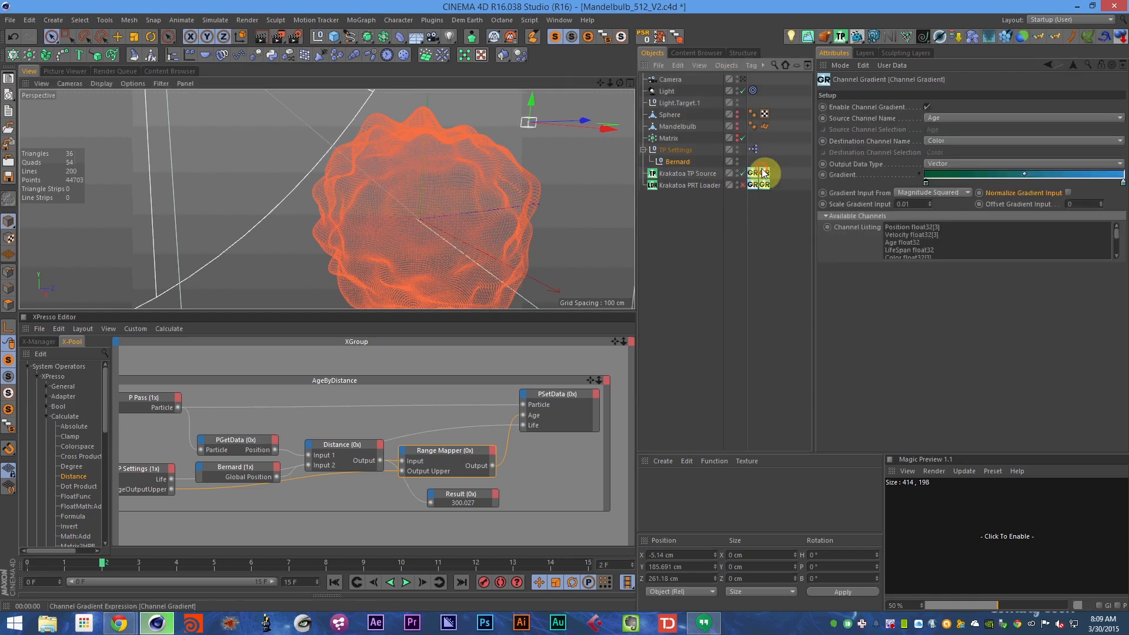
{"action": "right_click", "coordinate": [1012, 175]}
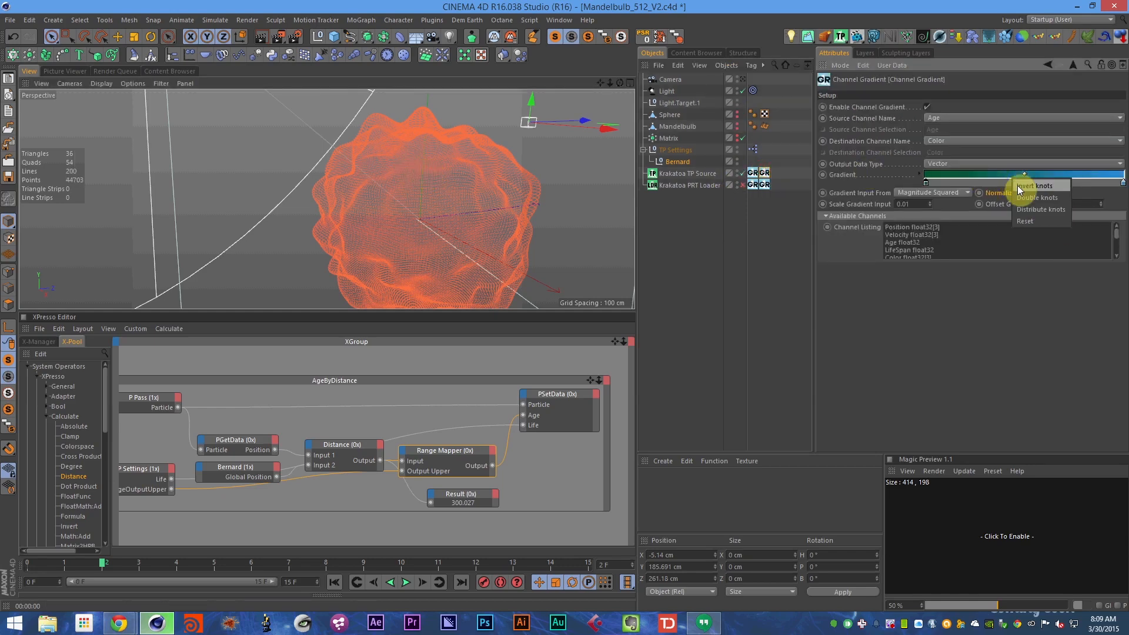
{"action": "left_click", "coordinate": [1017, 186]}
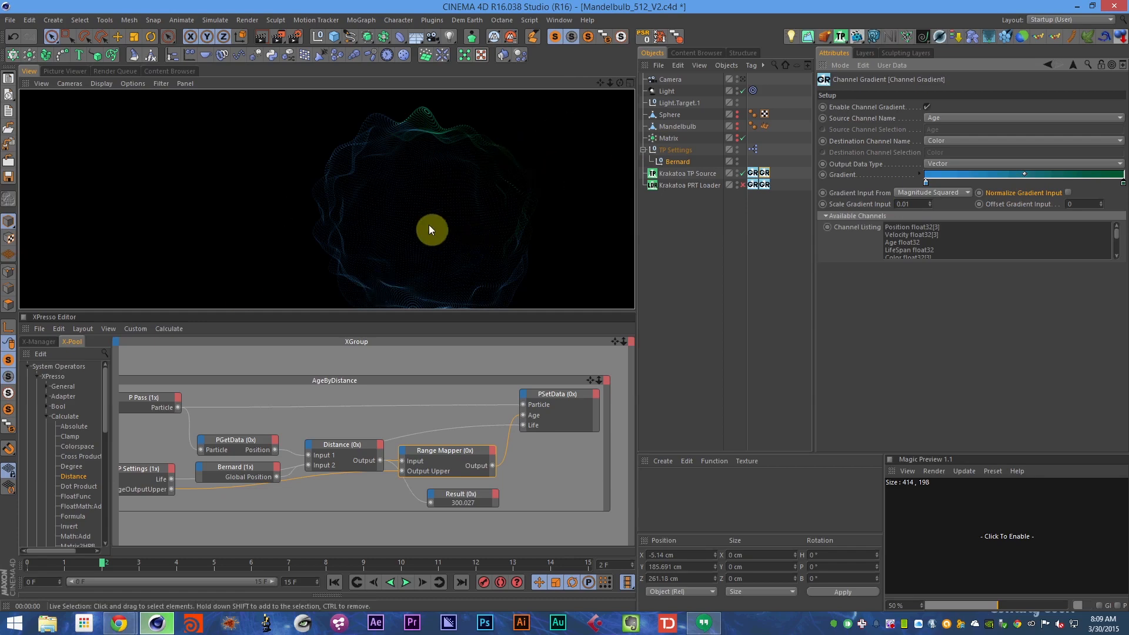
{"action": "left_click", "coordinate": [1067, 193]}
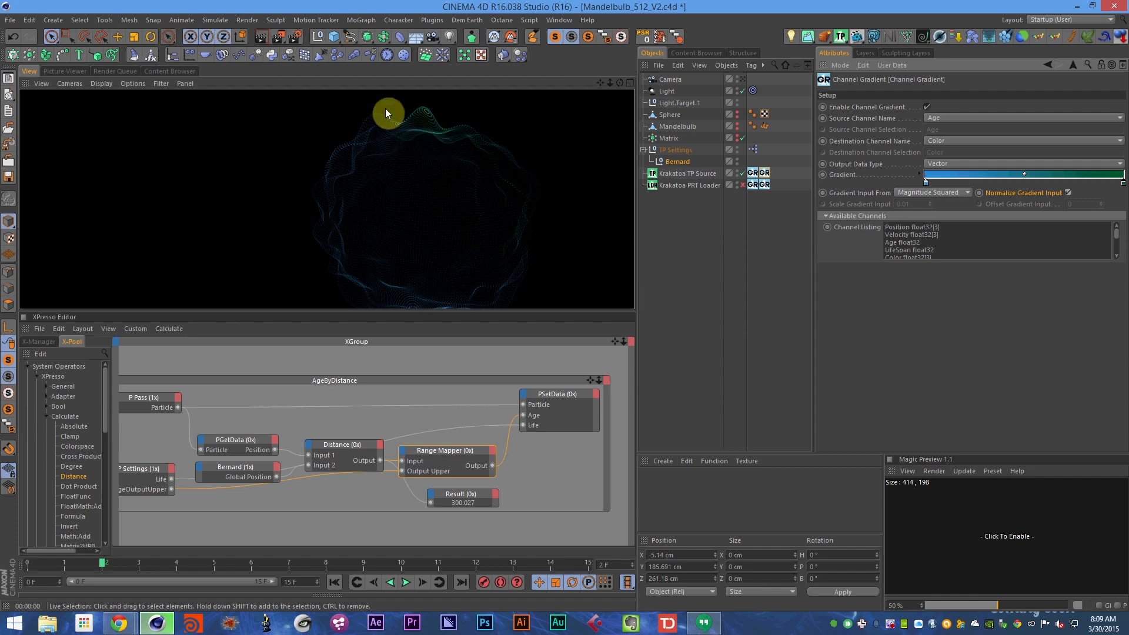
{"action": "key", "text": "ctrl+s"}
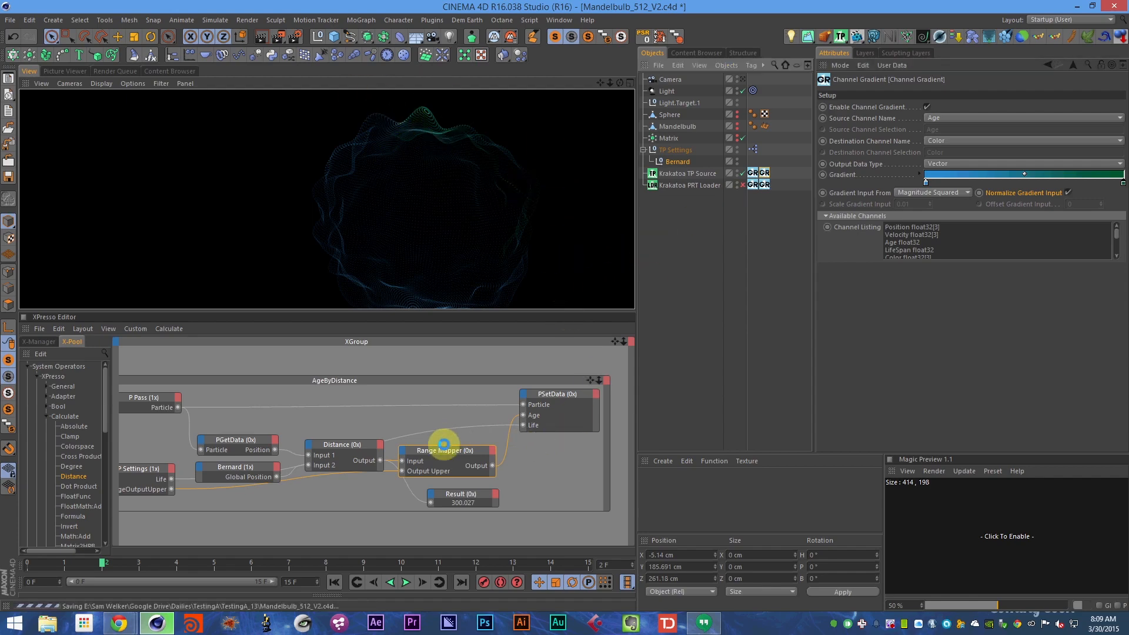
- Inspect the TP Settings null's AgeByDistance parameters and its node supplying Life and AgeOutputUpper
{"action": "left_click", "coordinate": [675, 150]}
{"action": "left_click", "coordinate": [924, 93]}
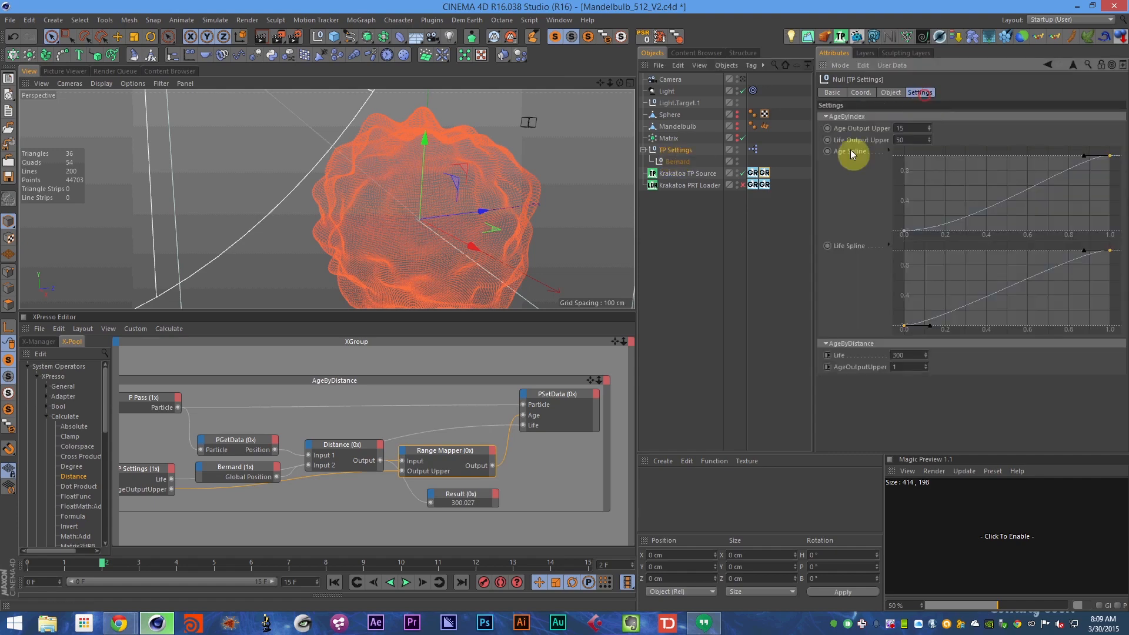
{"action": "middle_click_drag", "start_coordinate": [309, 466], "coordinate": [439, 448], "text": "alt"}
{"action": "left_click", "coordinate": [265, 454]}
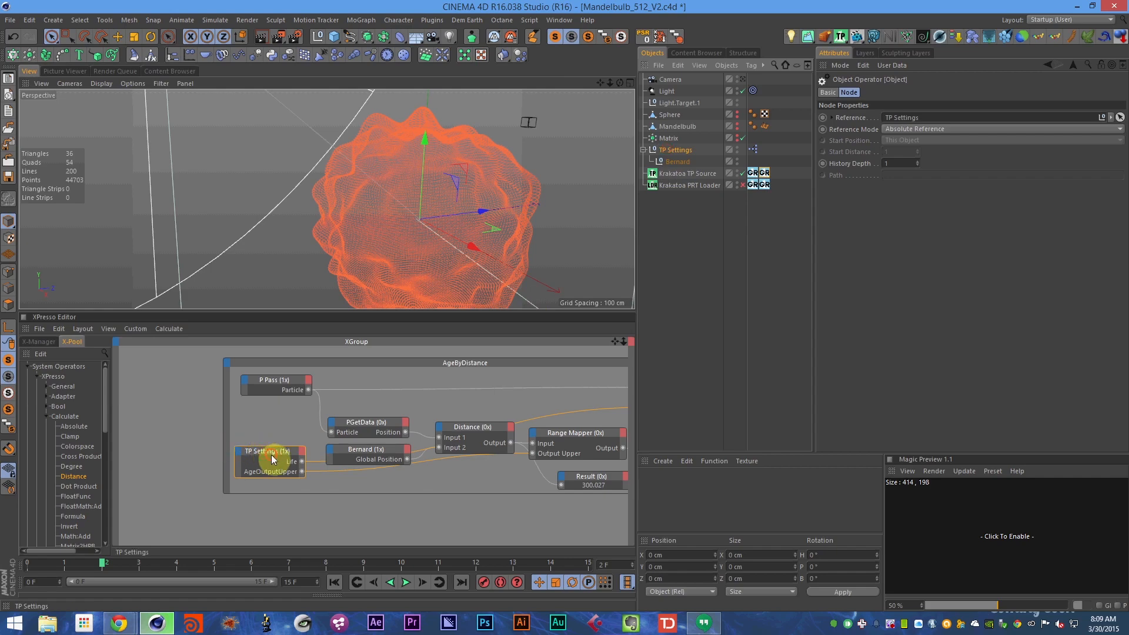
- Trace the TP Settings null's Life and AgeOutputUpper values through its XPresso node to the Range Mapper and PSetData nodes
{"action": "left_click", "coordinate": [682, 151]}
{"action": "left_click", "coordinate": [876, 116]}
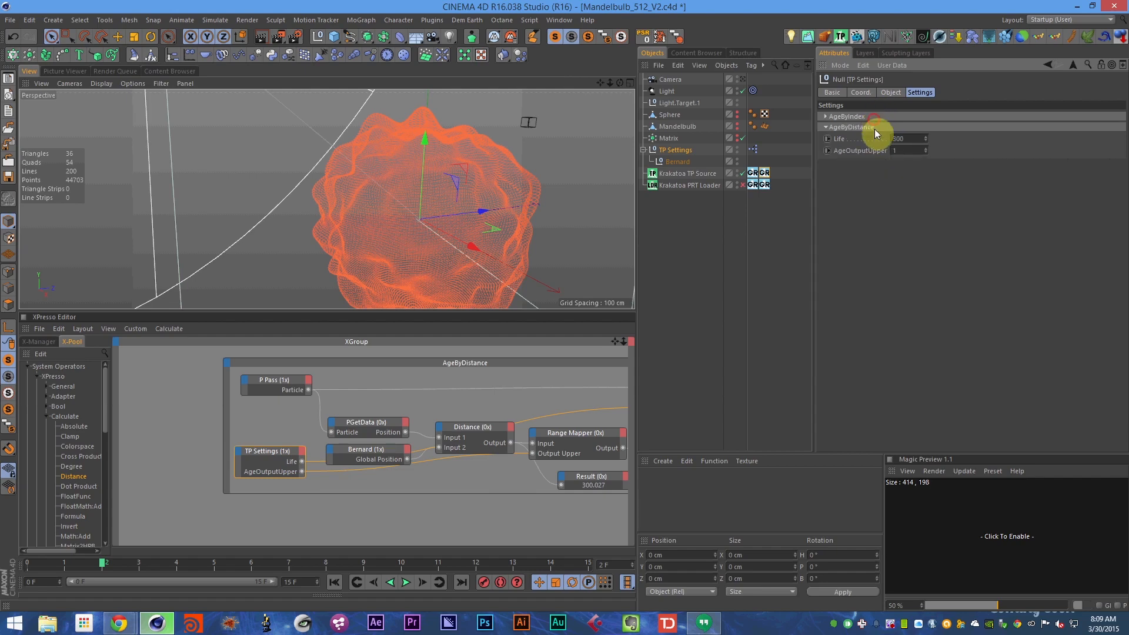
{"action": "left_click_drag", "start_coordinate": [845, 137], "coordinate": [304, 474]}
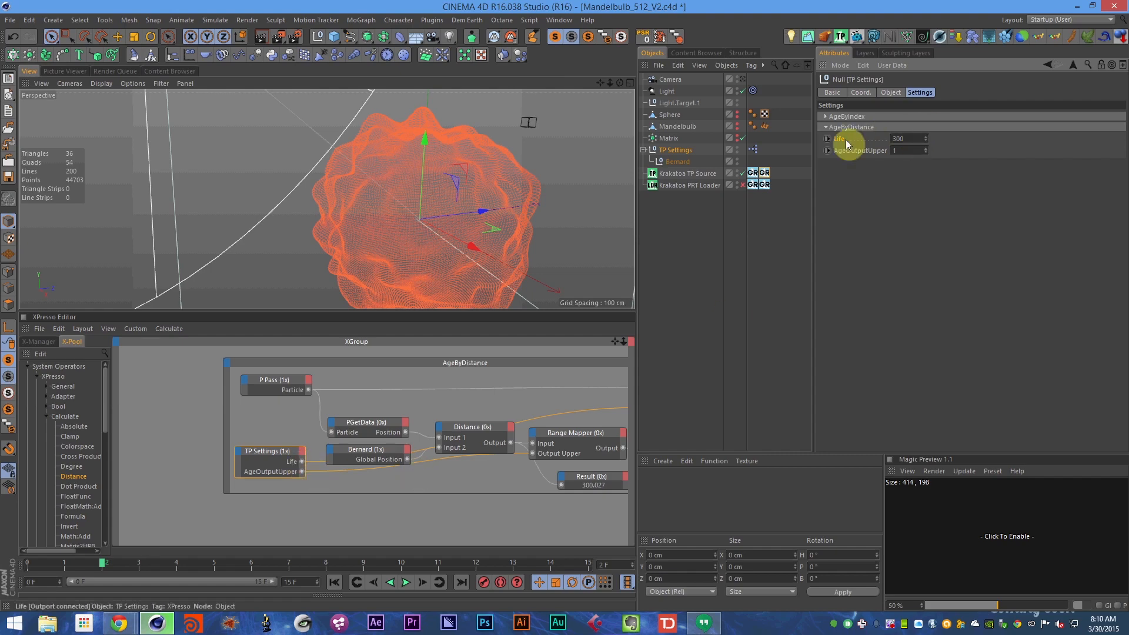
{"action": "left_click_drag", "start_coordinate": [849, 145], "coordinate": [305, 470]}
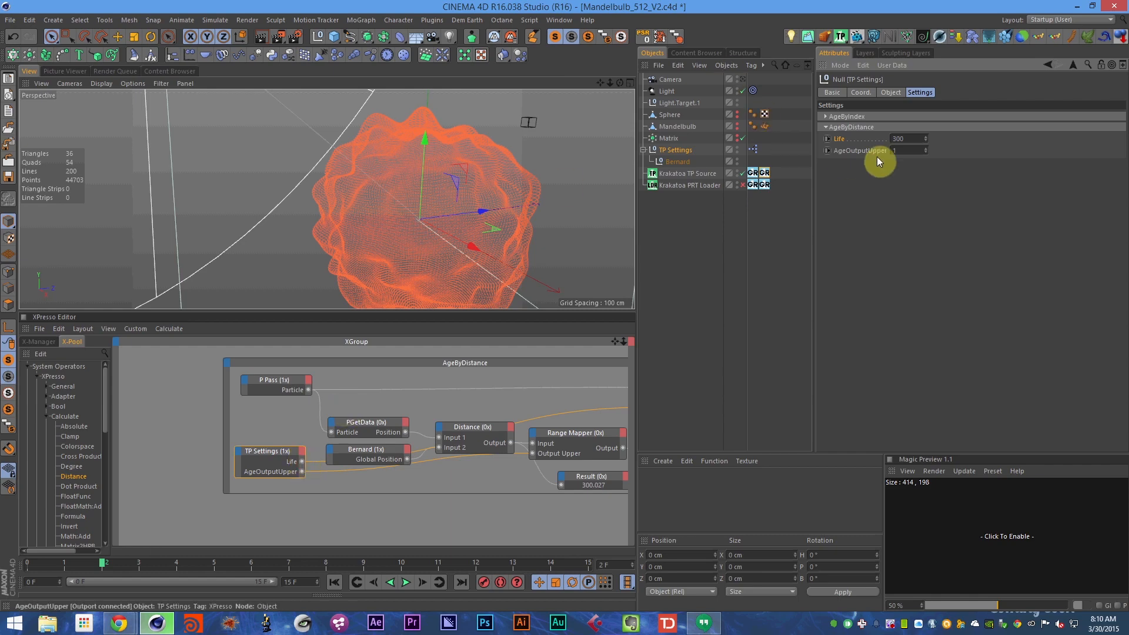
{"action": "left_click_drag", "start_coordinate": [877, 151], "coordinate": [635, 318]}
{"action": "middle_click_drag", "start_coordinate": [318, 491], "coordinate": [220, 487], "text": "alt"}
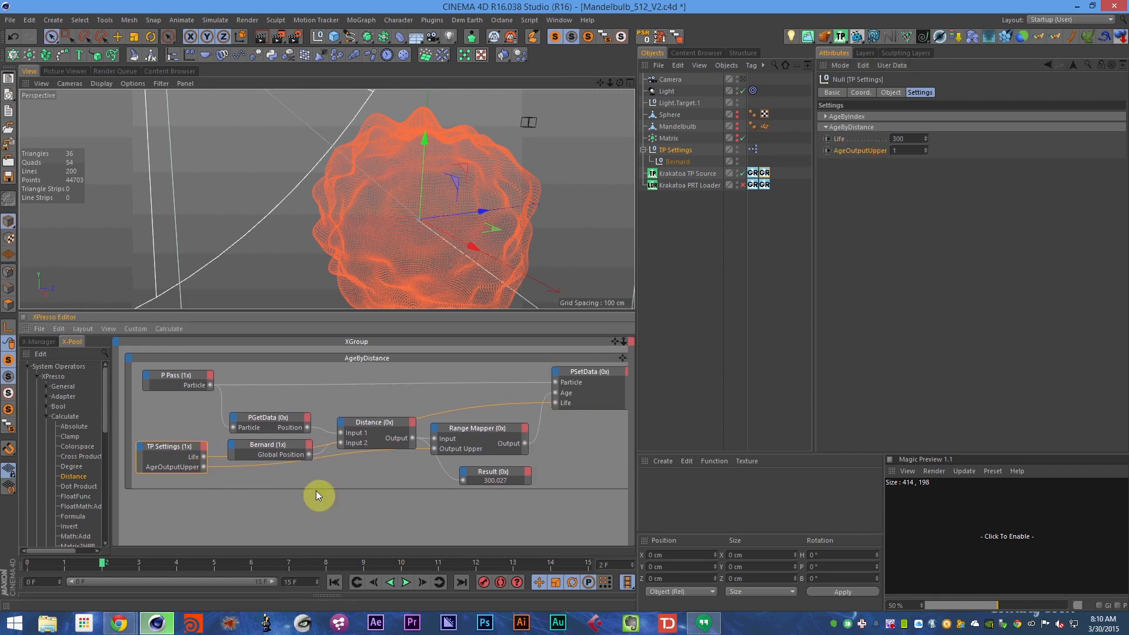
{"action": "key", "text": "ctrl+s"}
{"action": "left_click", "coordinate": [474, 429]}
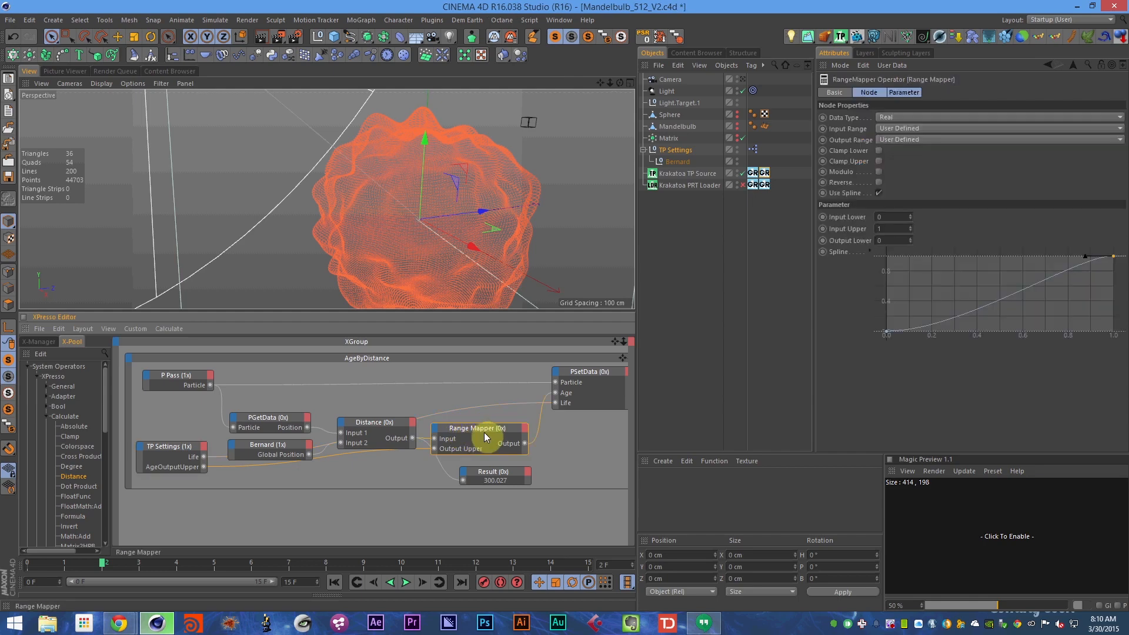
{"action": "left_click", "coordinate": [190, 448]}
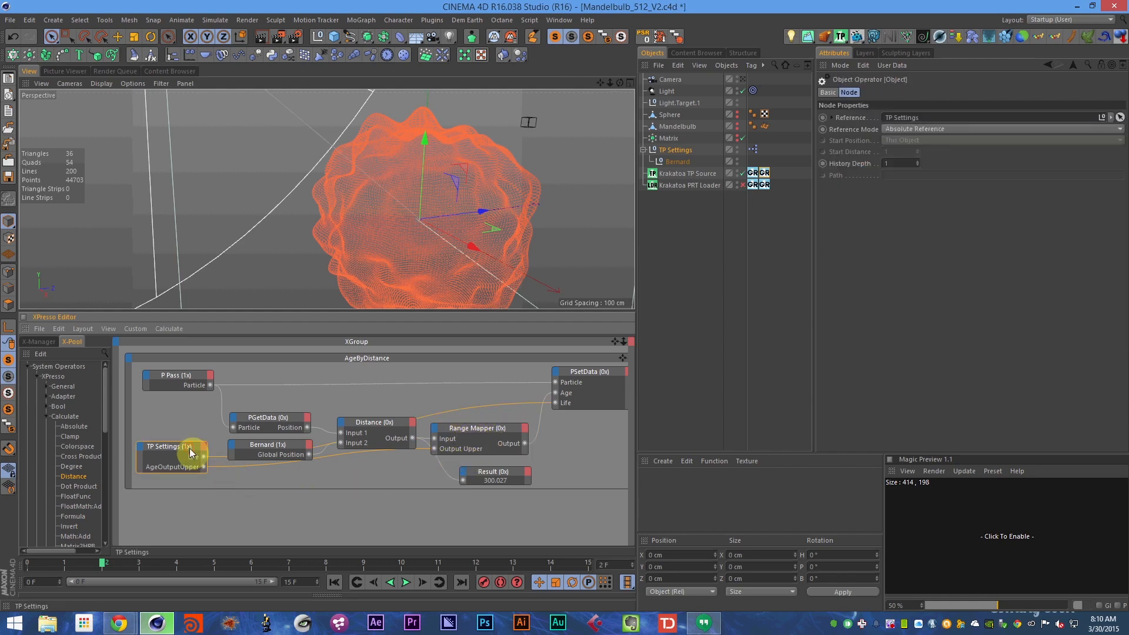
{"action": "left_click", "coordinate": [607, 388]}
{"action": "middle_click_drag", "start_coordinate": [589, 383], "coordinate": [582, 386], "text": "alt"}
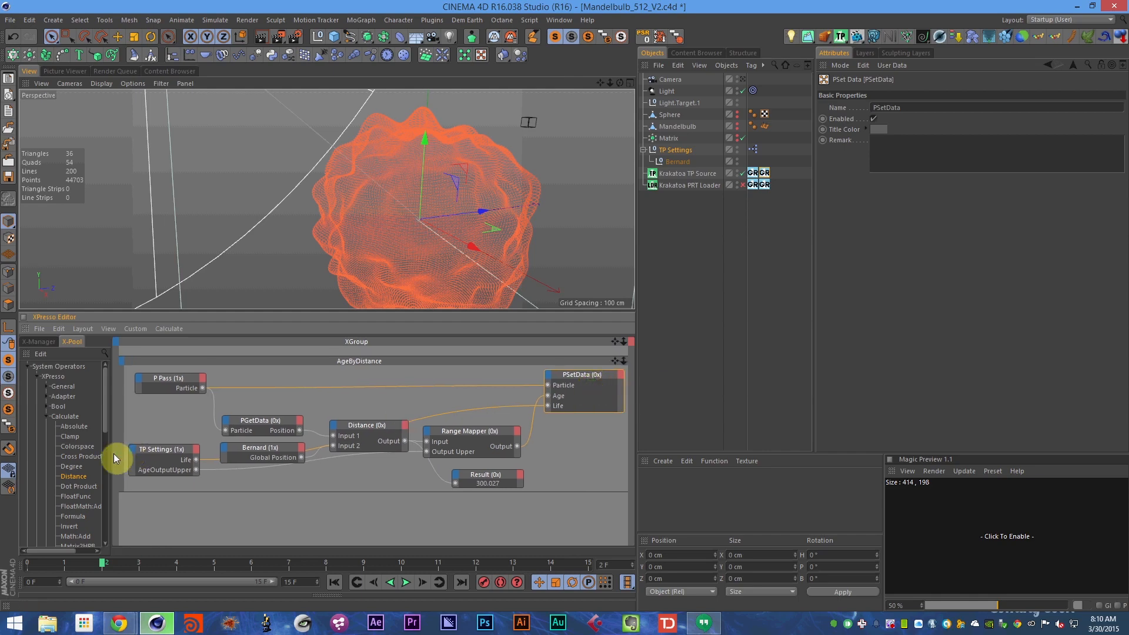
- Try out a new Thinking Particles PSetData node with Age and Life inputs in the AgeByDistance group, and delete it
{"action": "left_click", "coordinate": [47, 416]}
{"action": "left_click", "coordinate": [34, 376]}
{"action": "double_click", "coordinate": [65, 475]}
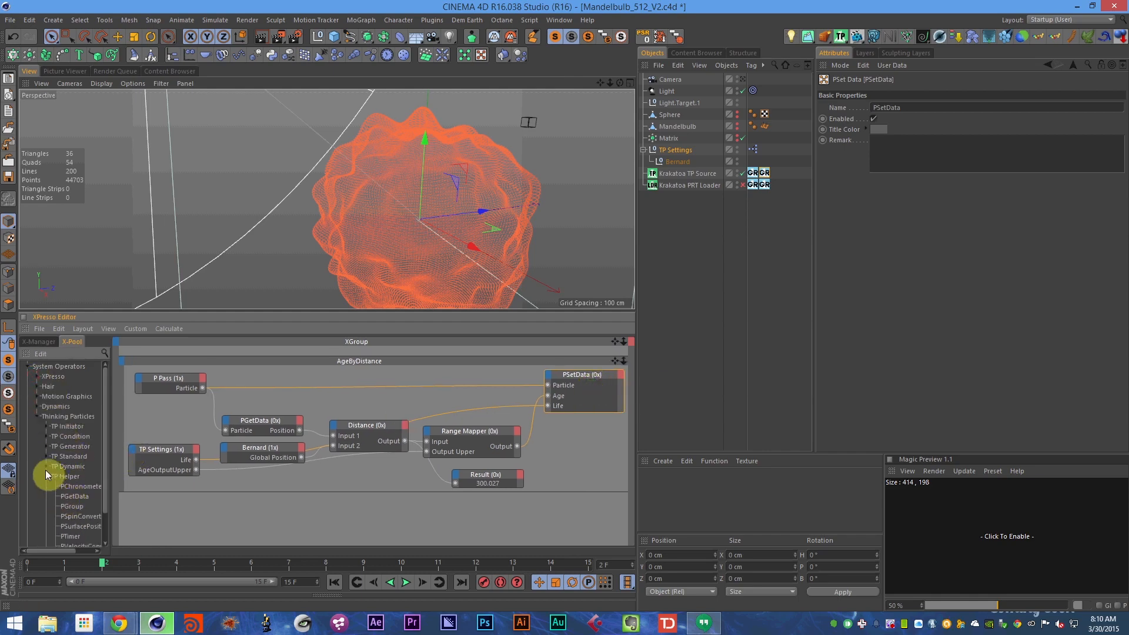
{"action": "left_click", "coordinate": [46, 474]}
{"action": "left_click", "coordinate": [50, 457]}
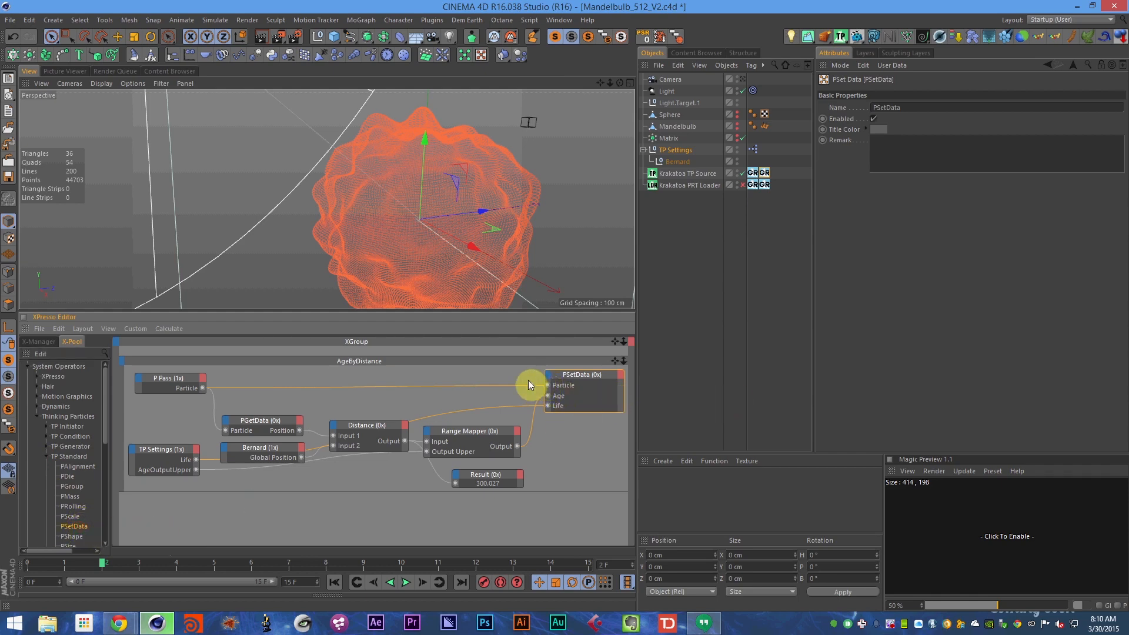
{"action": "left_click", "coordinate": [548, 374]}
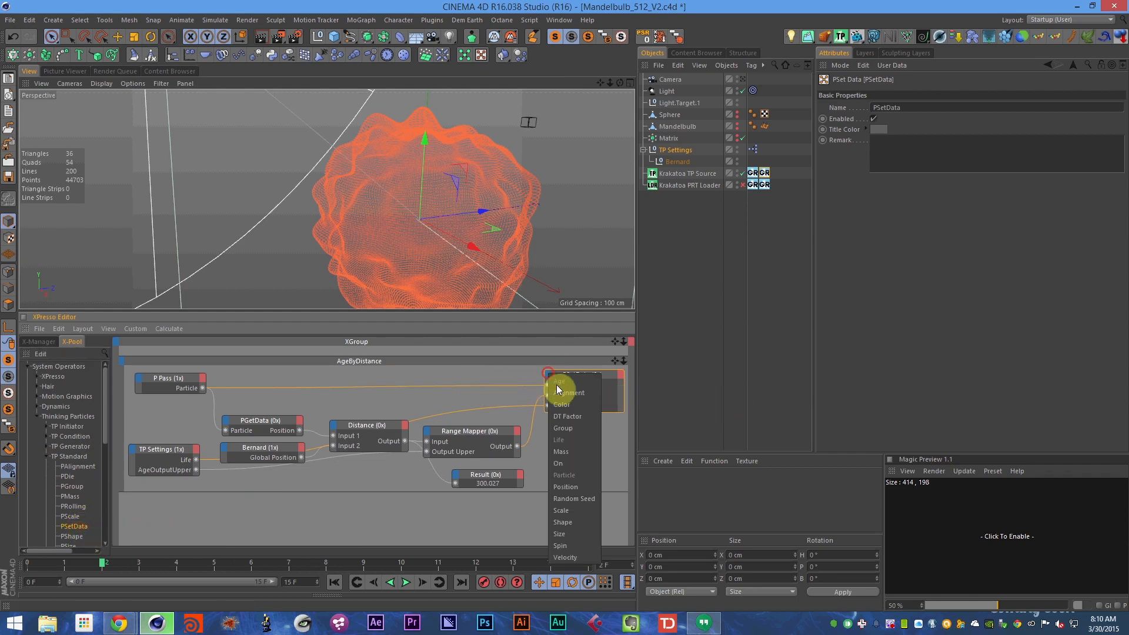
{"action": "left_click", "coordinate": [628, 383]}
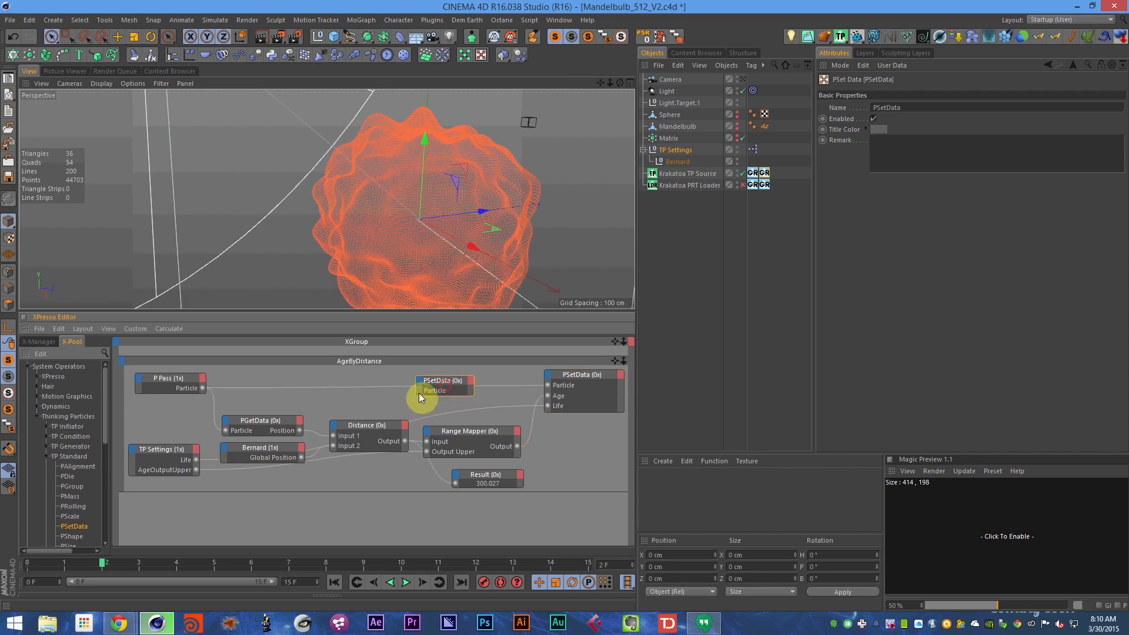
{"action": "left_click", "coordinate": [417, 378]}
{"action": "left_click", "coordinate": [399, 399]}
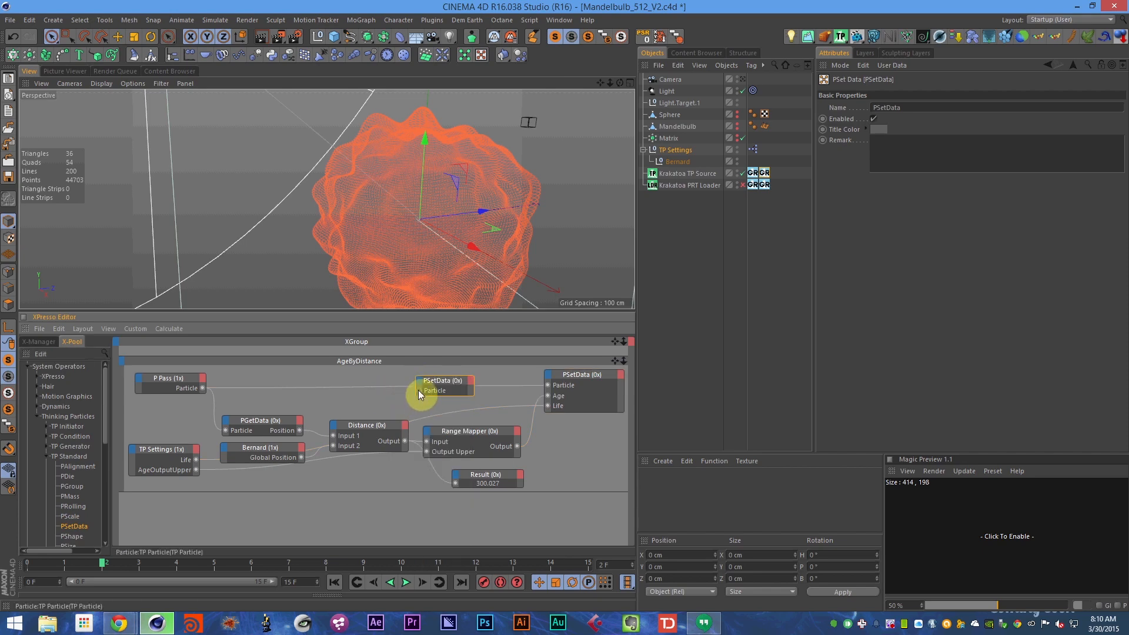
{"action": "left_click", "coordinate": [421, 381]}
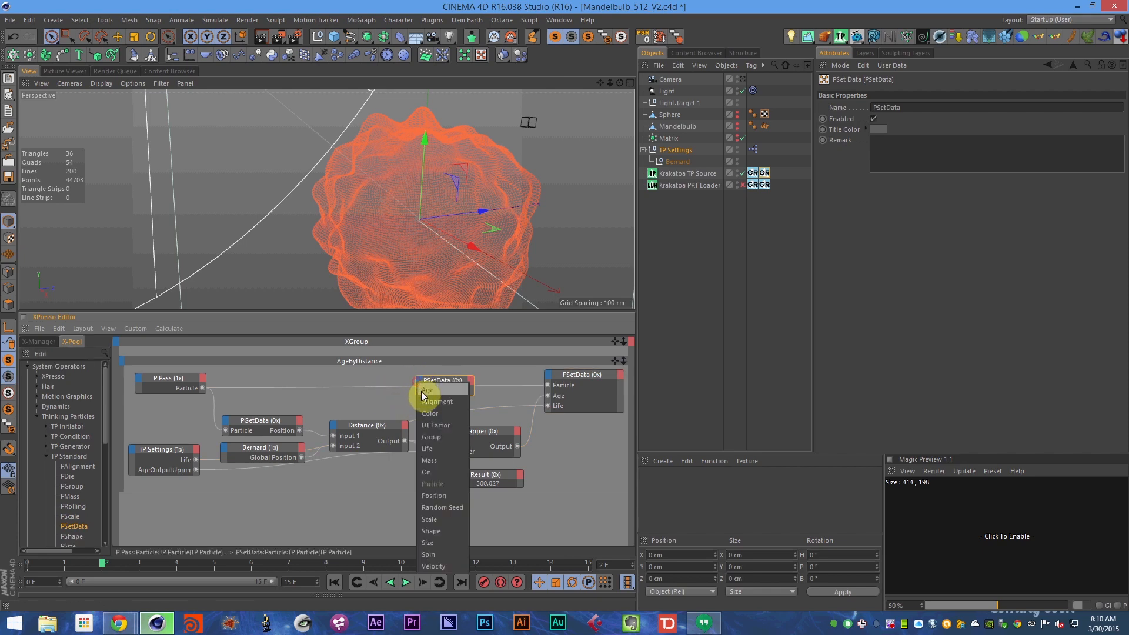
{"action": "left_click", "coordinate": [435, 449]}
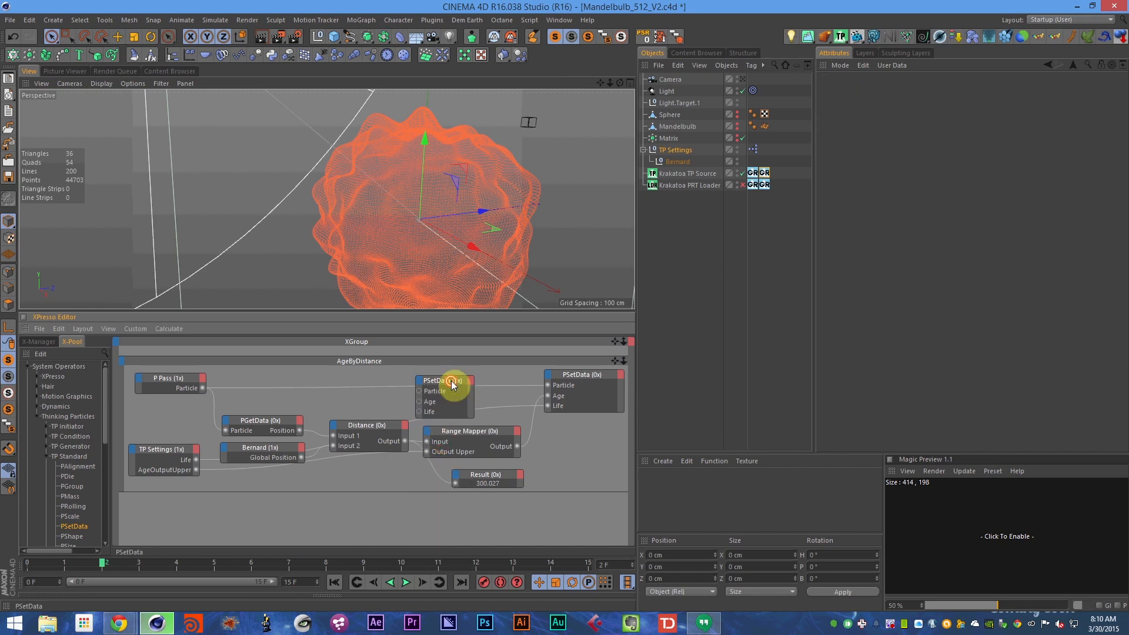
{"action": "left_click", "coordinate": [488, 383]}
{"action": "key", "text": "Delete"}
- Review how the Distance, Range Mapper and TP Settings nodes feed the Age and Life inputs of PSetData
{"action": "left_click", "coordinate": [583, 385]}
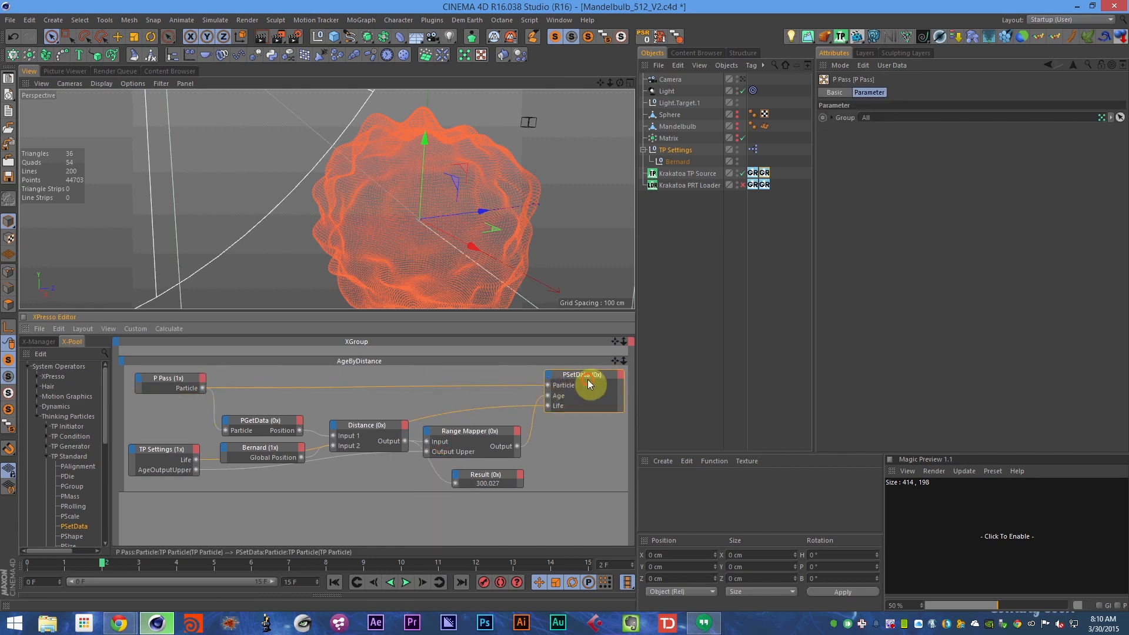
{"action": "left_click", "coordinate": [501, 445]}
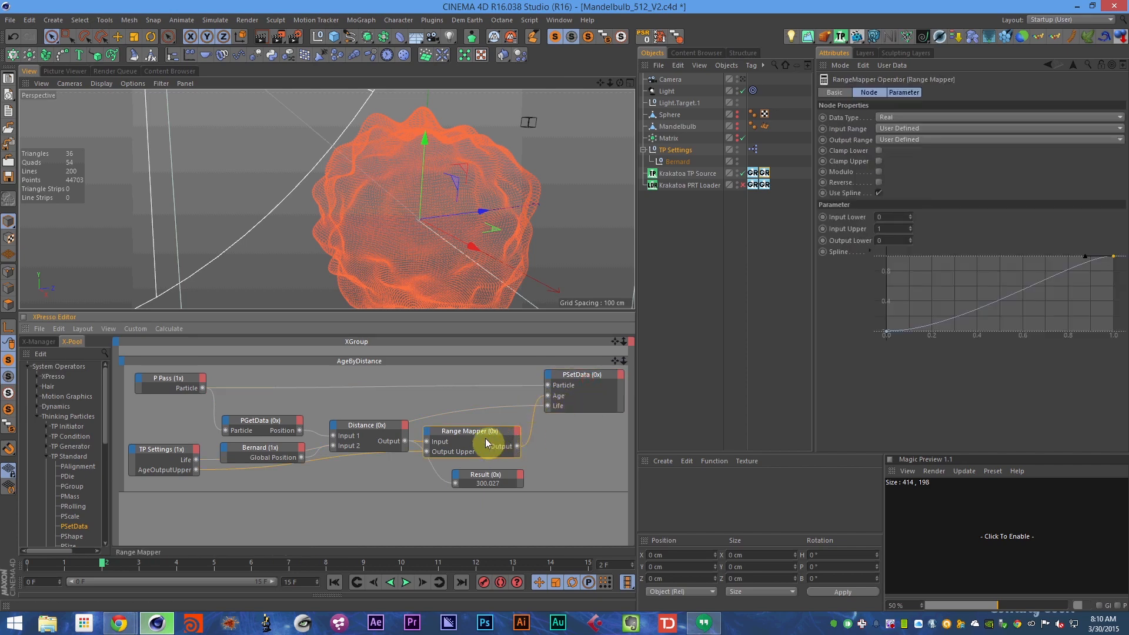
{"action": "left_click", "coordinate": [391, 438]}
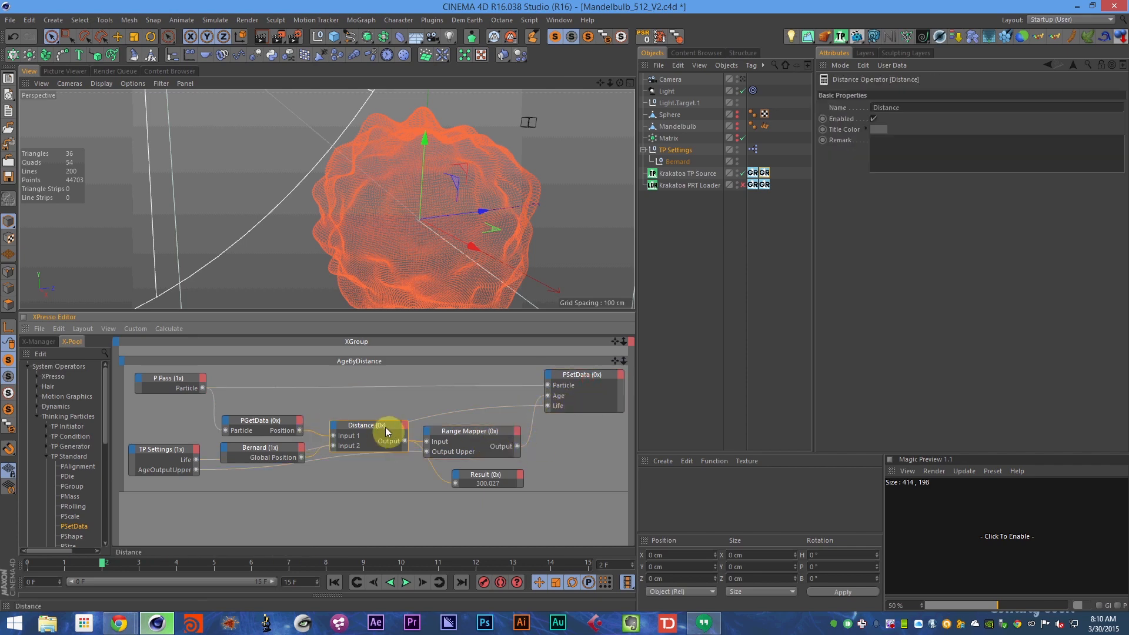
{"action": "left_click", "coordinate": [481, 431]}
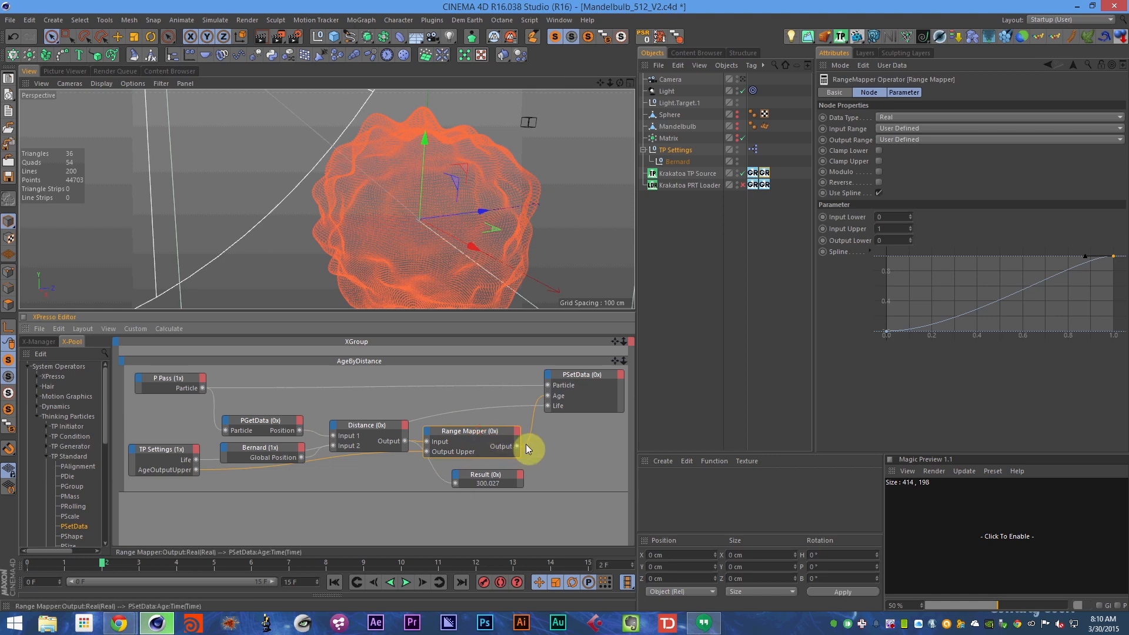
{"action": "left_click", "coordinate": [580, 393]}
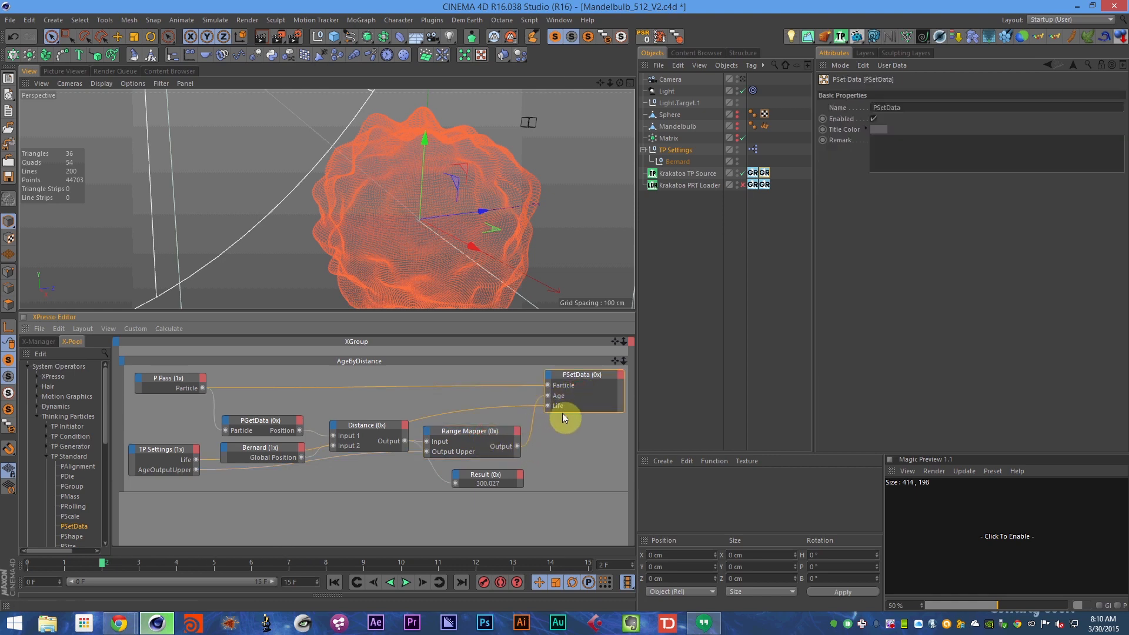
{"action": "left_click", "coordinate": [161, 454]}
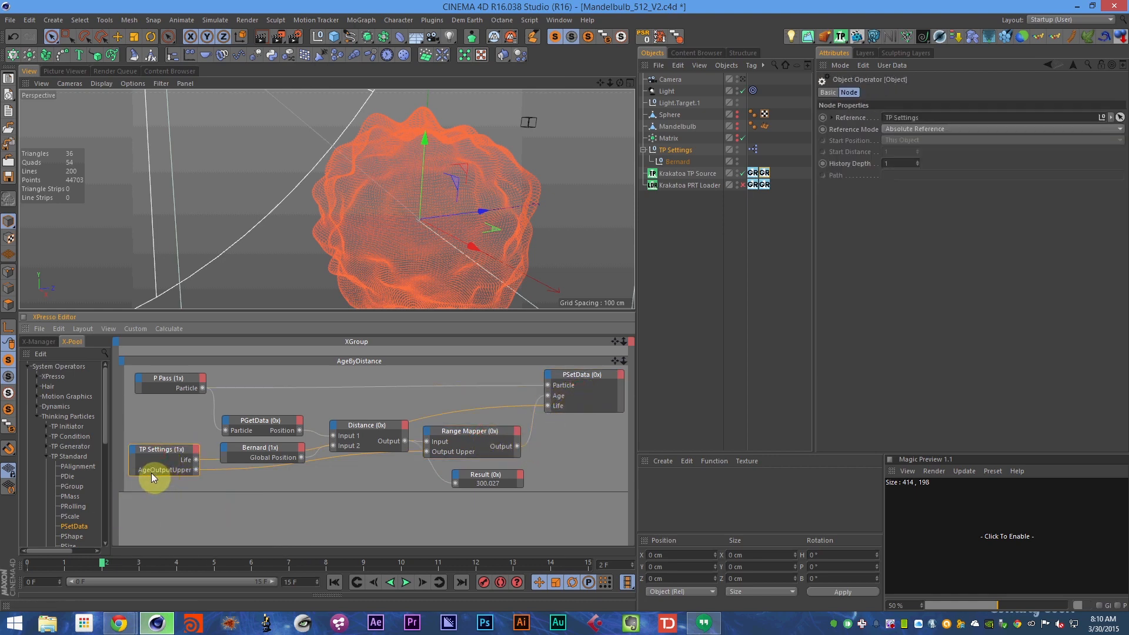
- Replace the Range Mapper's Output Upper port with Input Upper, fed by AgeOutputUpper from the TP Settings node
{"action": "left_click", "coordinate": [473, 441]}
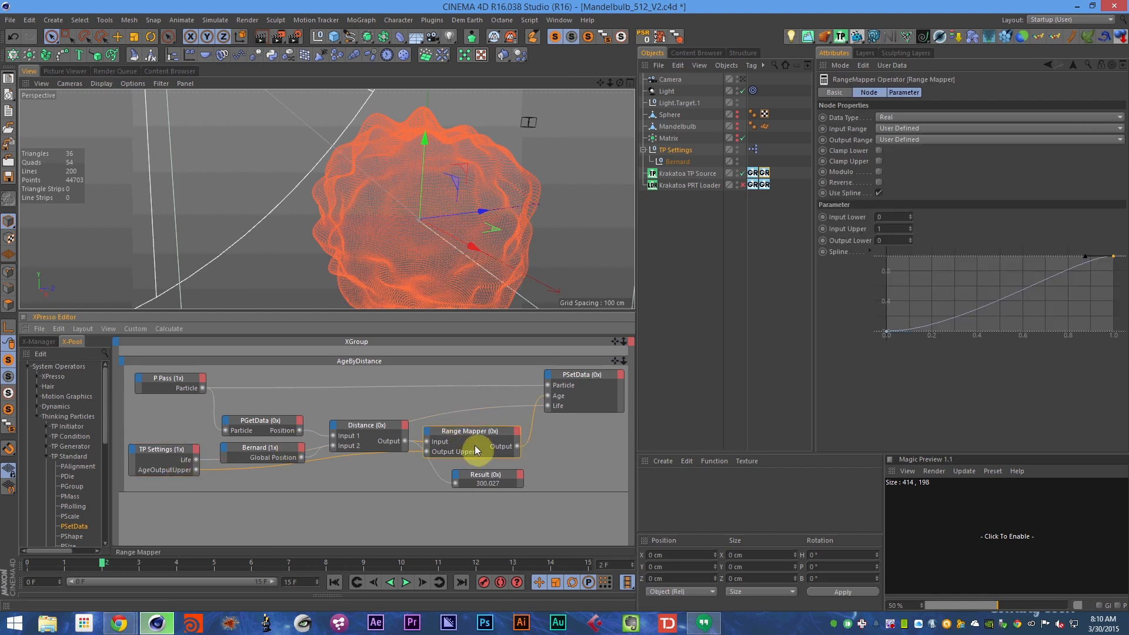
{"action": "left_click", "coordinate": [167, 452]}
{"action": "left_click", "coordinate": [559, 370]}
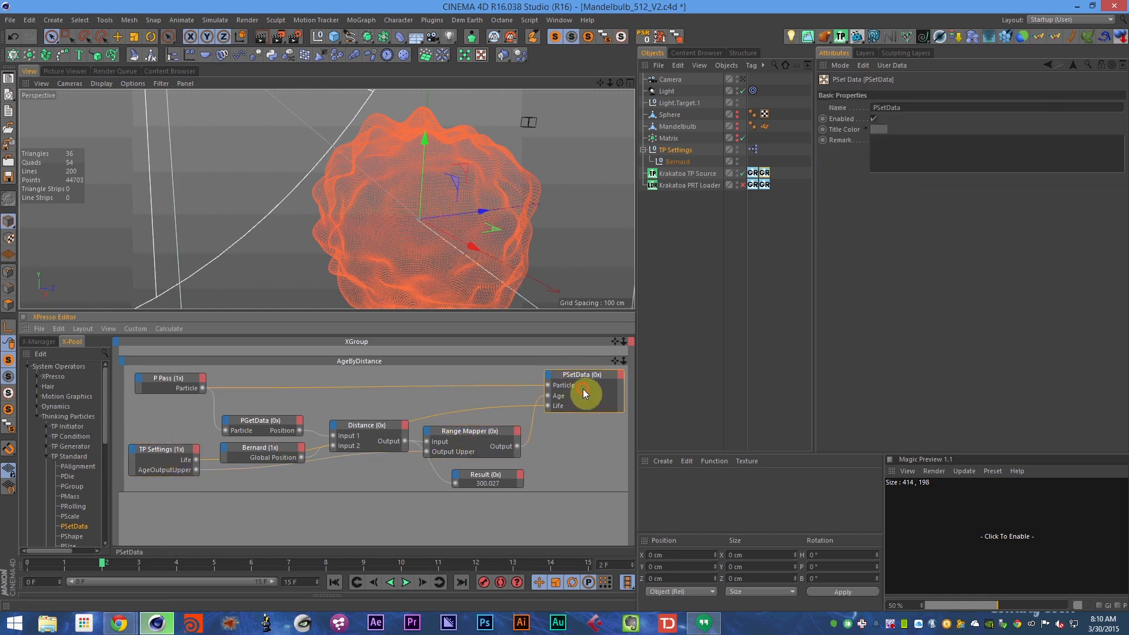
{"action": "left_click", "coordinate": [462, 453]}
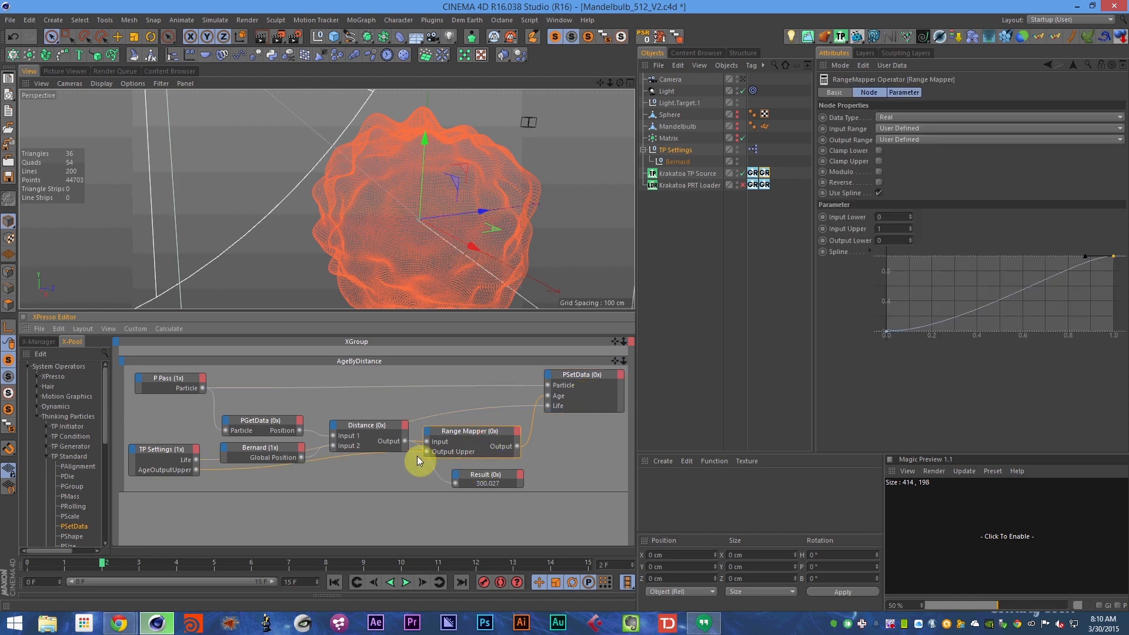
{"action": "mouse_move", "coordinate": [418, 446]}
{"action": "left_mouse_down"}
{"action": "mouse_move", "coordinate": [426, 433]}
{"action": "mouse_move", "coordinate": [435, 453]}
{"action": "left_mouse_up"}
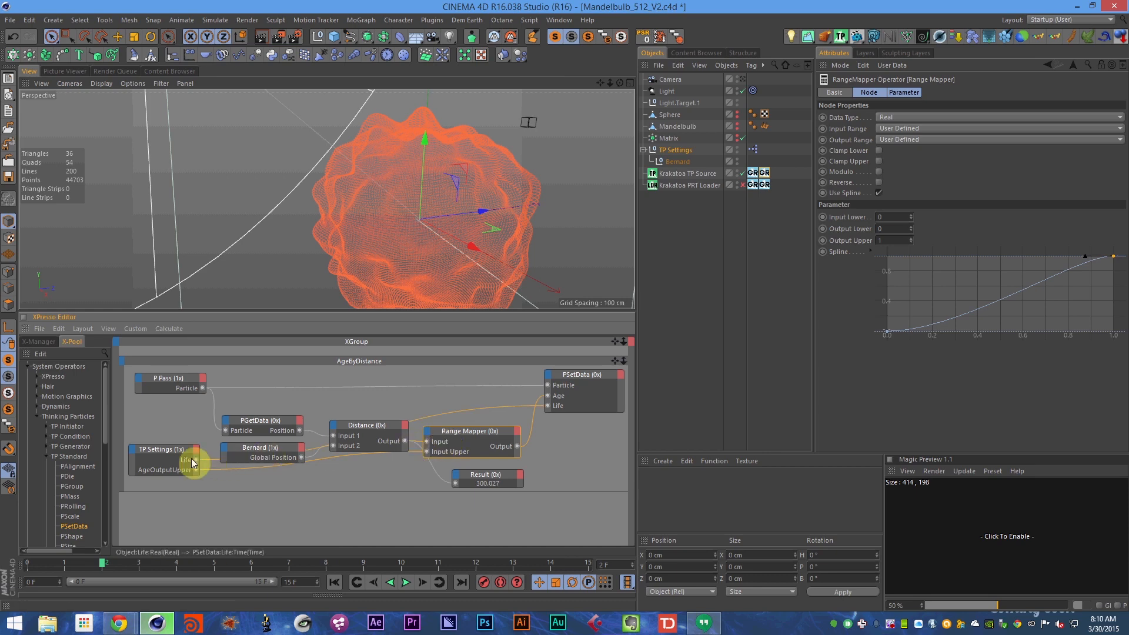
- Rename the TP Settings null's AgeOutputUpper user data to AgeInputUpper and save the scene
{"action": "left_click", "coordinate": [675, 151]}
{"action": "left_click", "coordinate": [892, 65]}
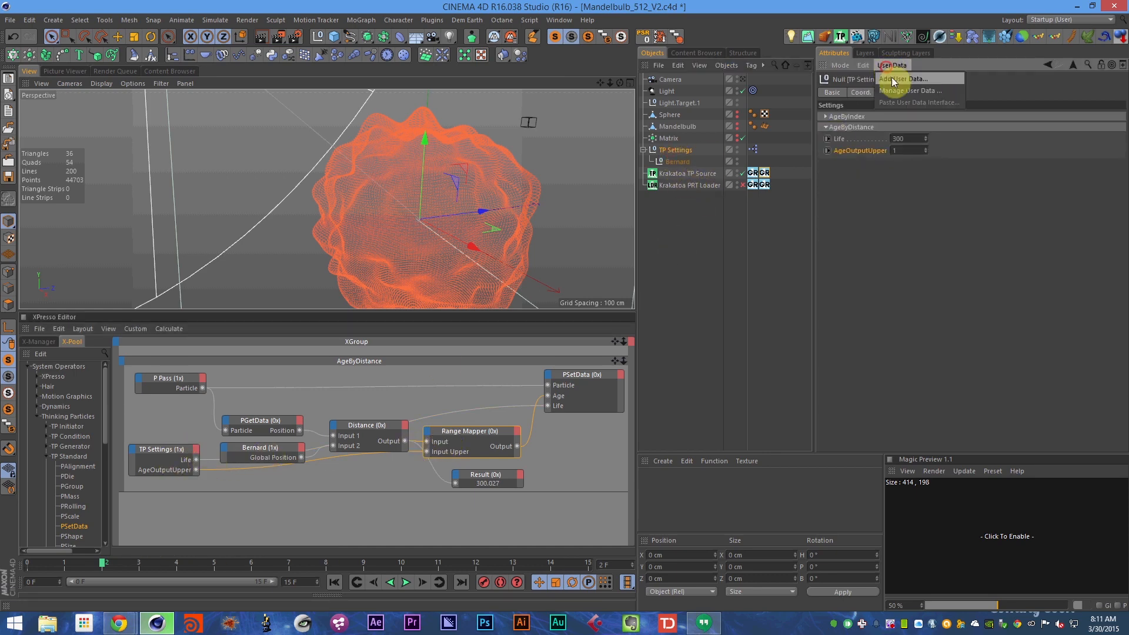
{"action": "left_click", "coordinate": [895, 91]}
{"action": "left_click", "coordinate": [722, 131]}
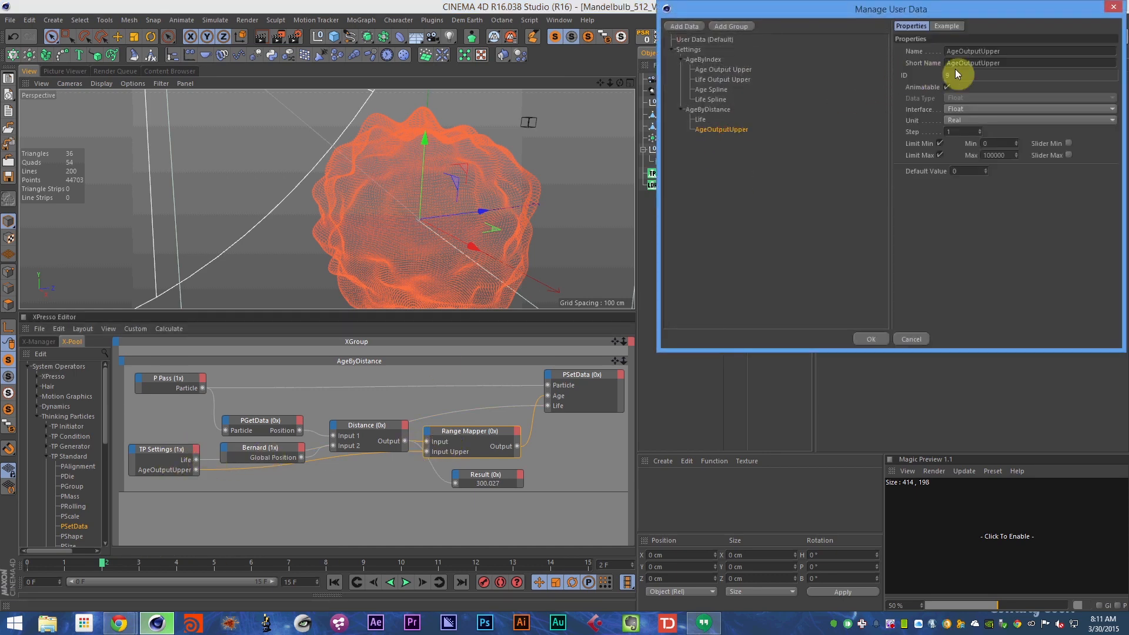
{"action": "left_click", "coordinate": [969, 52]}
{"action": "key", "text": "BackSpace"}
{"action": "key", "text": "BackSpace"}
{"action": "key", "text": "BackSpace"}
{"action": "type", "text": "In"}
{"action": "key", "text": "Return"}
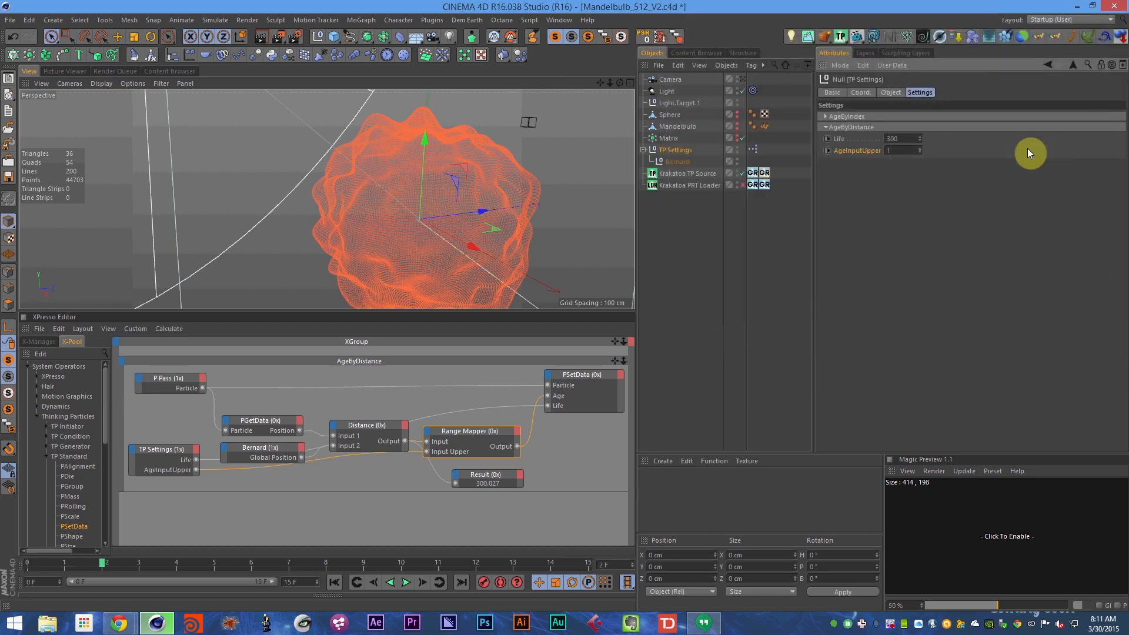
{"action": "key", "text": "ctrl+s"}
- Check the Range Mapper and TP Settings nodes, and render the viewport with the current AgeInputUpper value
{"action": "left_click", "coordinate": [911, 150]}
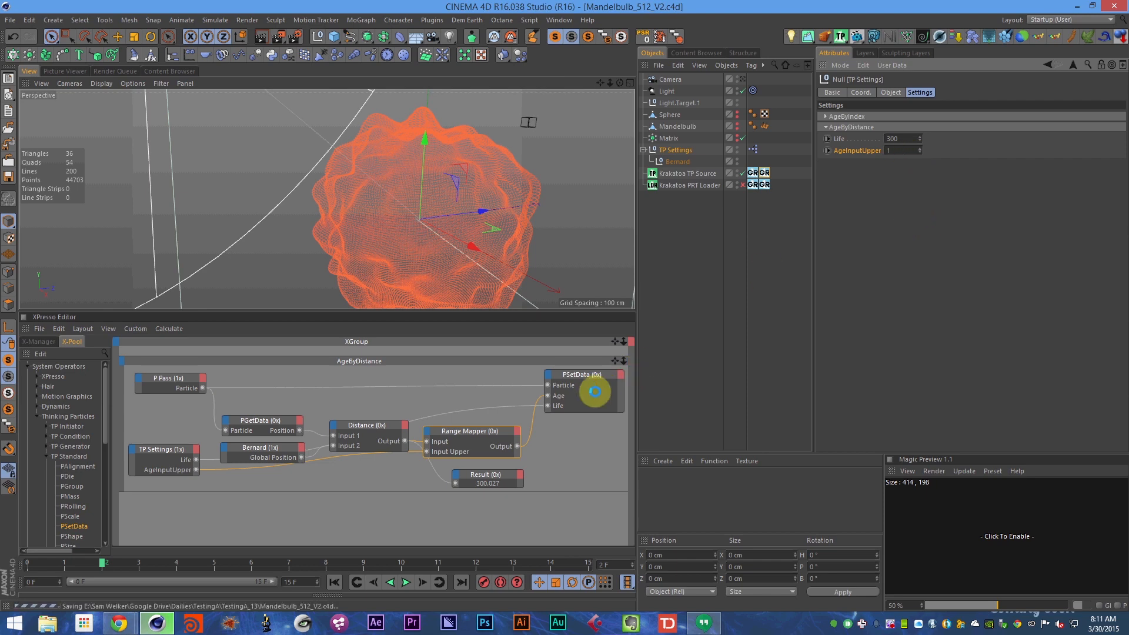
{"action": "left_click", "coordinate": [470, 433]}
{"action": "key", "text": "ctrl+s"}
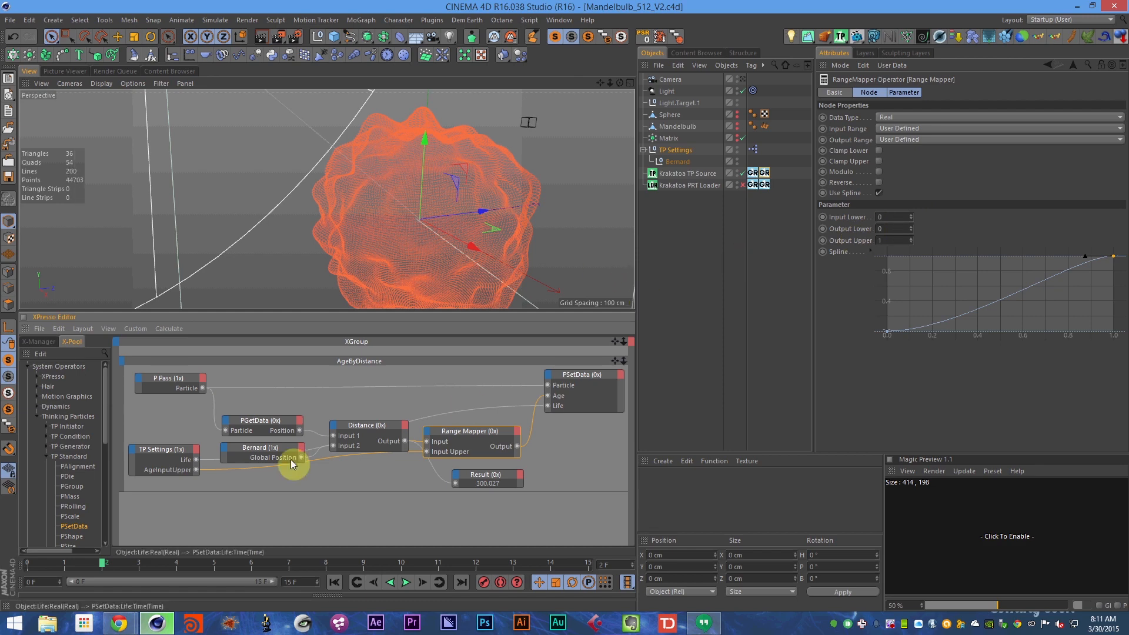
{"action": "left_click", "coordinate": [151, 453]}
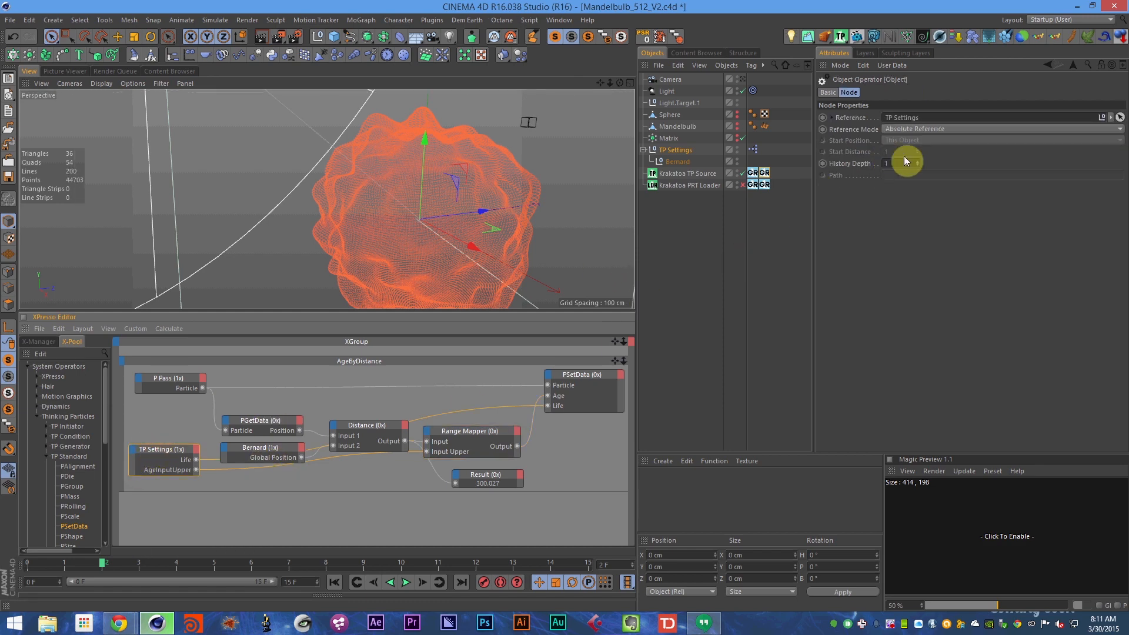
{"action": "left_click", "coordinate": [676, 150]}
{"action": "left_click", "coordinate": [912, 150]}
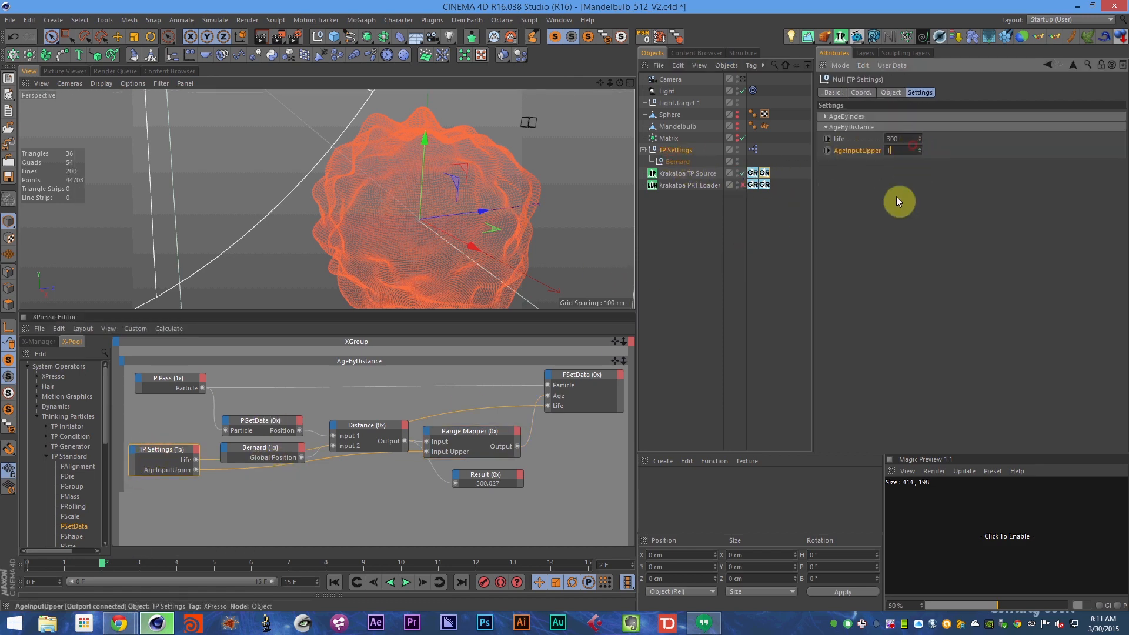
{"action": "left_click", "coordinate": [769, 228]}
{"action": "key", "text": "ctrl+r"}
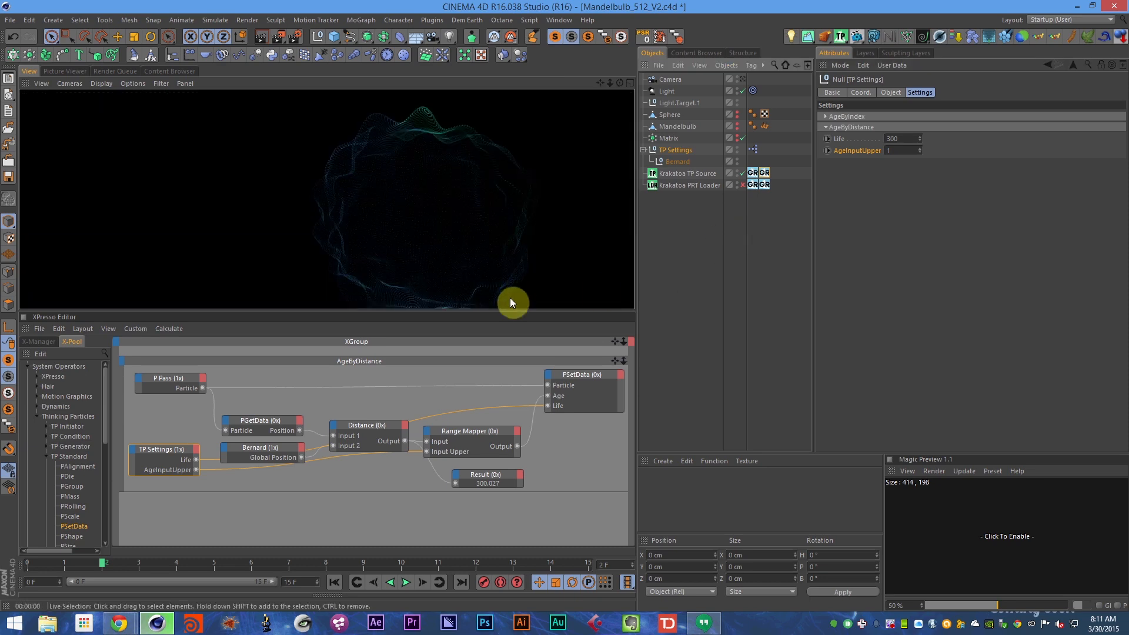
- Set AgeInputUpper to 10, advance to frame 3 and render the viewport preview
{"action": "left_click", "coordinate": [911, 153]}
{"action": "type", "text": "0"}
{"action": "key", "text": "Return"}
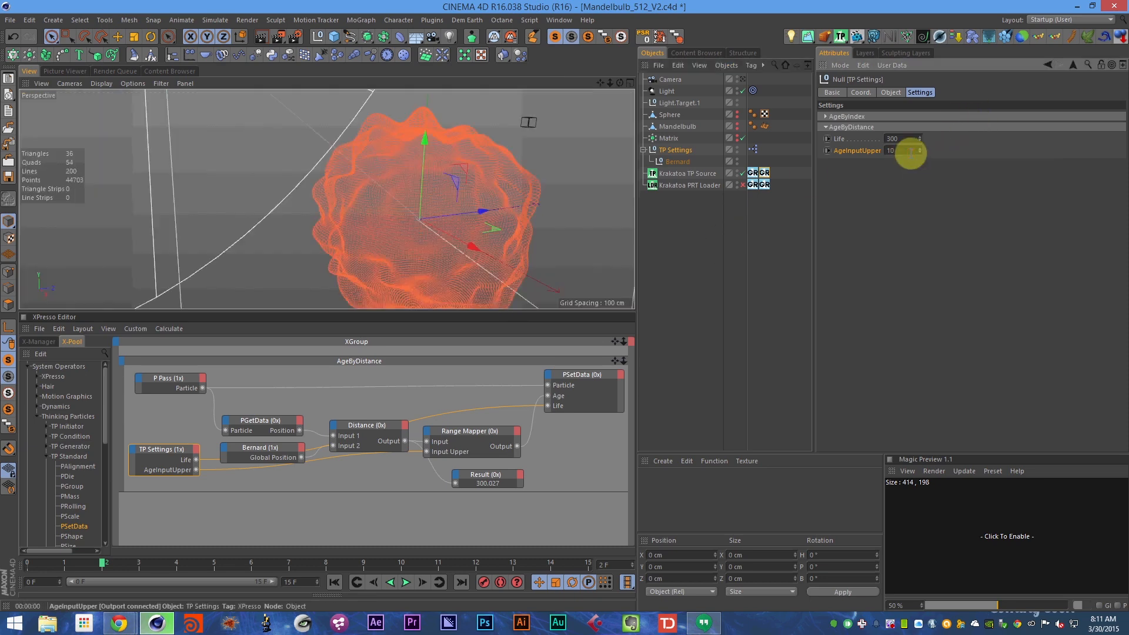
{"action": "key", "text": "ctrl+r"}
{"action": "left_click", "coordinate": [910, 173]}
{"action": "key", "text": "g"}
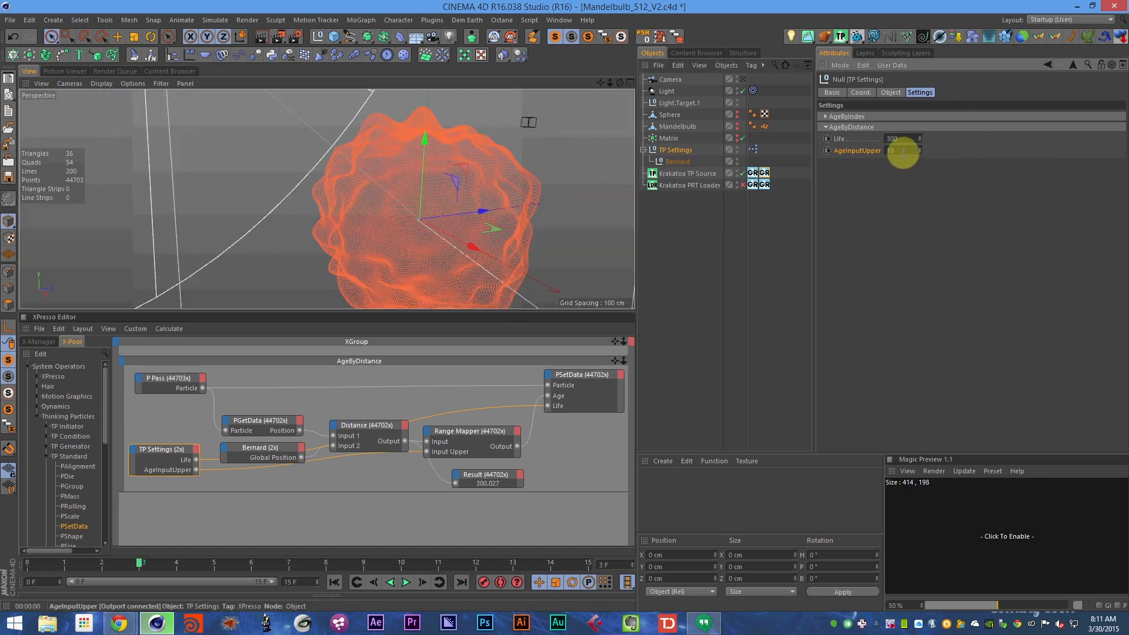
{"action": "key", "text": "ctrl+r"}
- Set the TP Settings null's Life to 1, save the scene and render the viewport at frame 0
{"action": "left_click", "coordinate": [905, 138]}
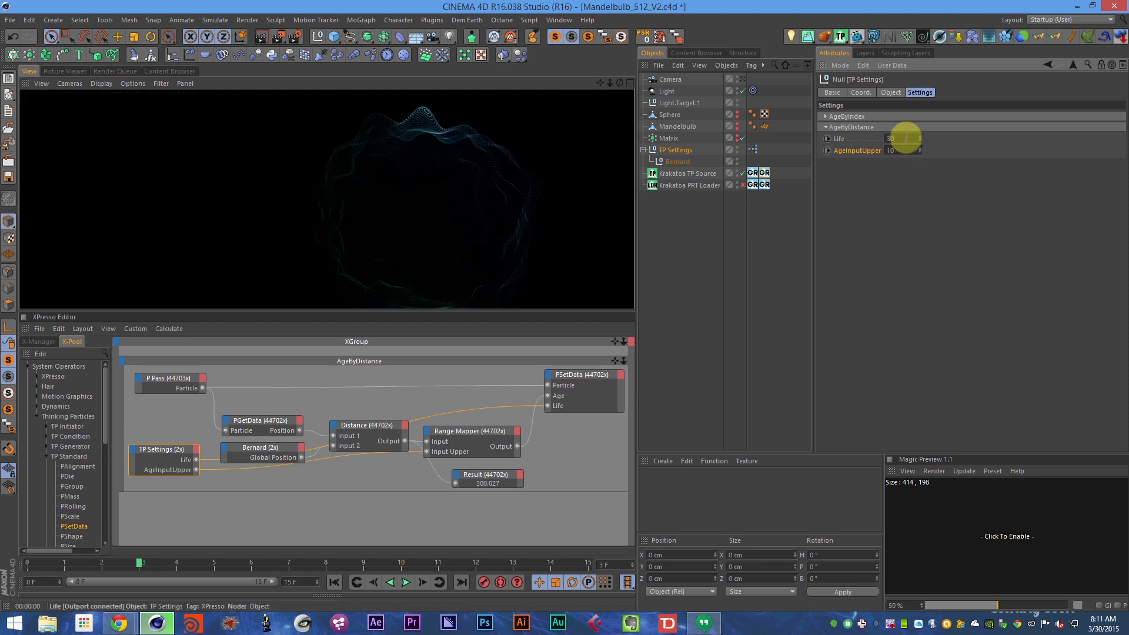
{"action": "key", "text": "BackSpace"}
{"action": "key", "text": "BackSpace"}
{"action": "type", "text": "1"}
{"action": "key", "text": "Return"}
{"action": "key", "text": "ctrl+s"}
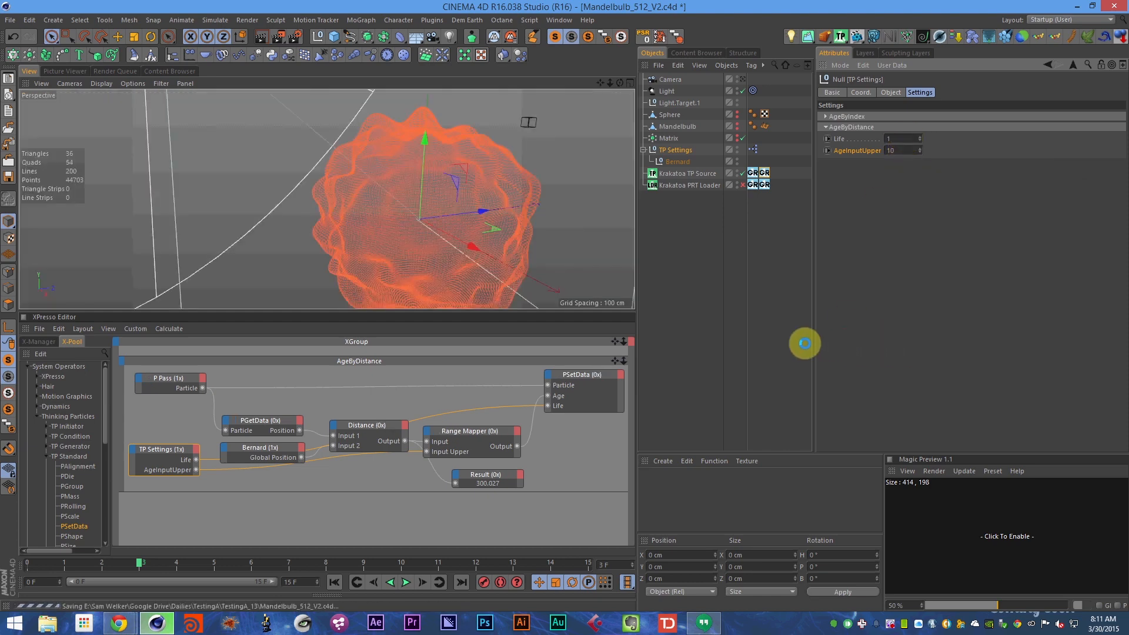
{"action": "key", "text": "shift+f"}
{"action": "key", "text": "ctrl+r"}
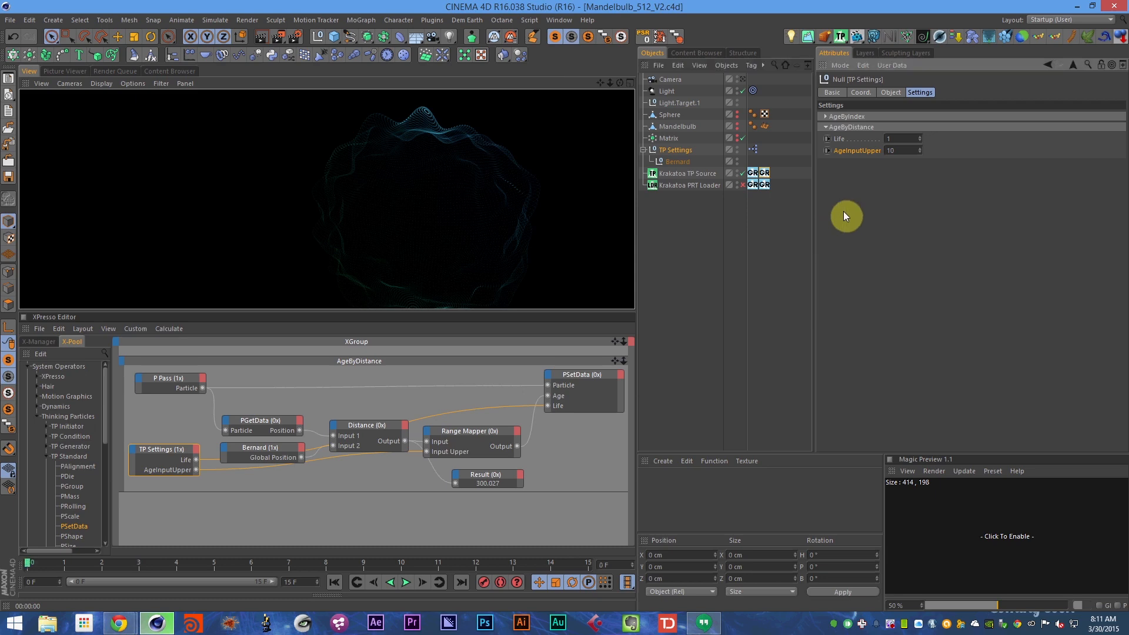
- Advance to frame 2, fold away the XPresso Editor and render the enlarged viewport with the particle form reframed
{"action": "key", "text": "g"}
{"action": "key", "text": "g"}
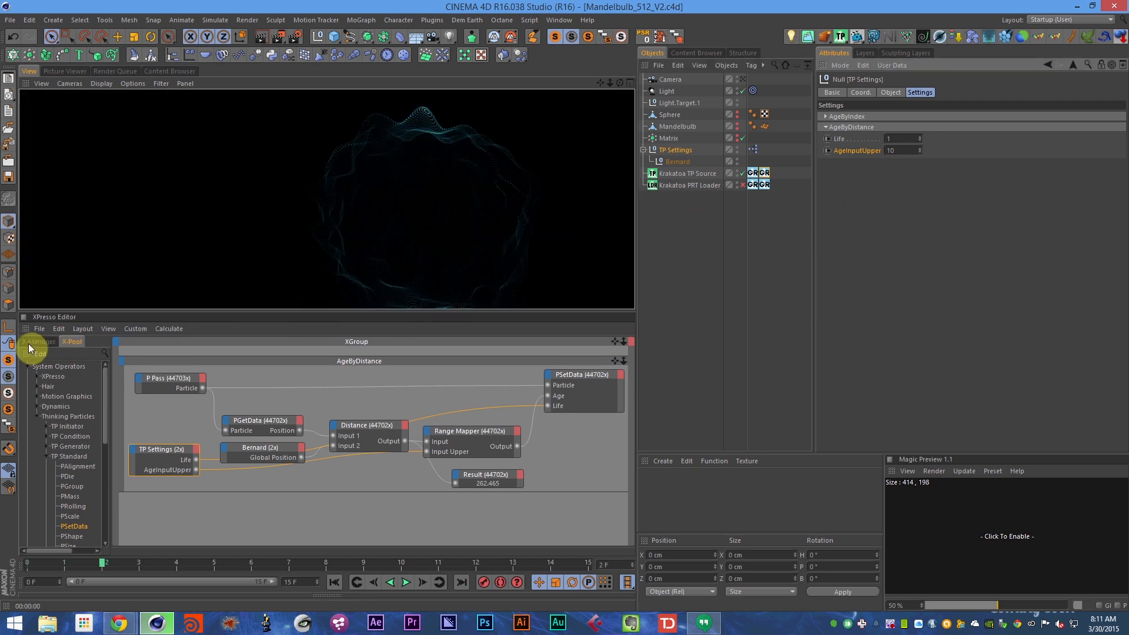
{"action": "left_click", "coordinate": [23, 329], "text": "ctrl"}
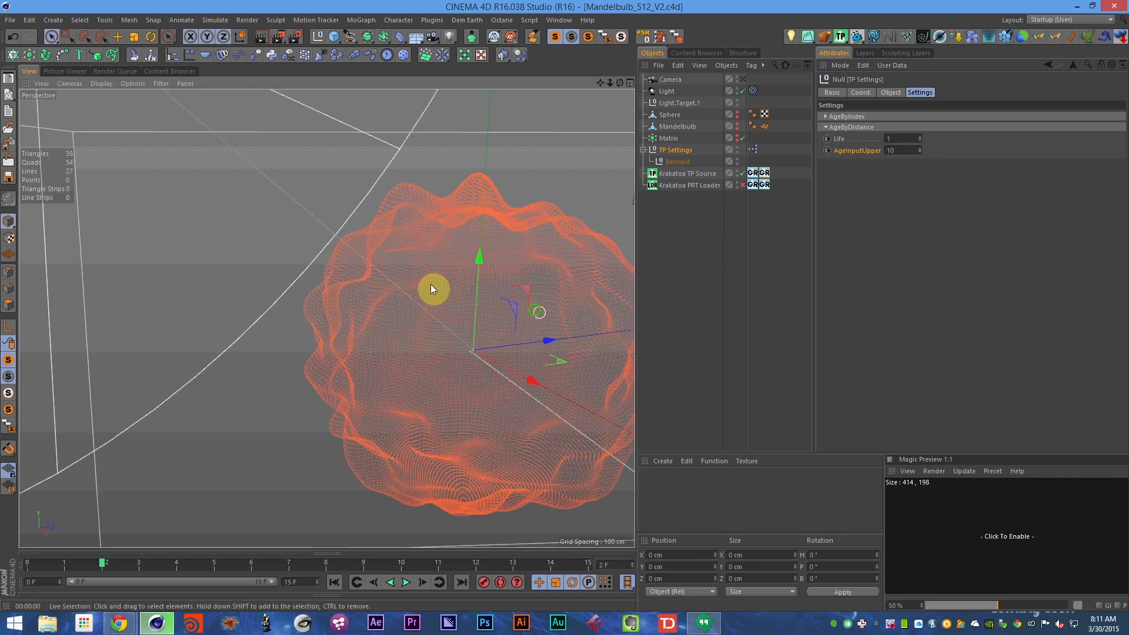
{"action": "middle_click_drag", "start_coordinate": [430, 284], "coordinate": [245, 257], "text": "alt"}
{"action": "left_click_drag", "start_coordinate": [358, 298], "coordinate": [393, 299], "text": "alt"}
{"action": "key", "text": "ctrl+r"}
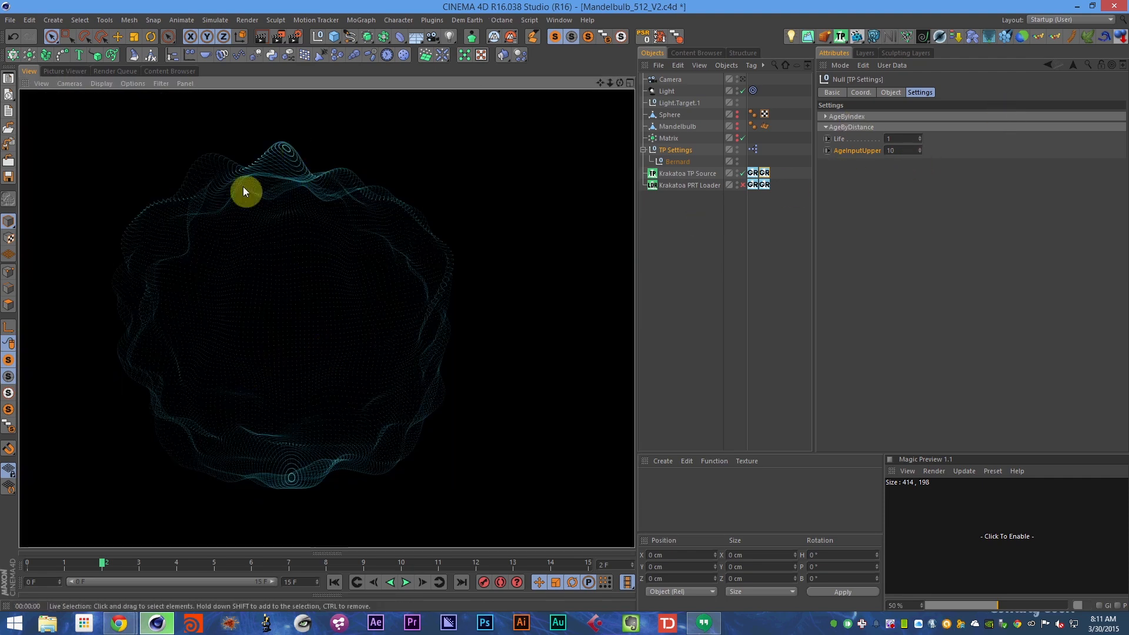
- Check the Krakatoa TP Source's first Channel Gradient tag and render the viewport while advancing to frame 4
{"action": "left_click", "coordinate": [752, 173]}
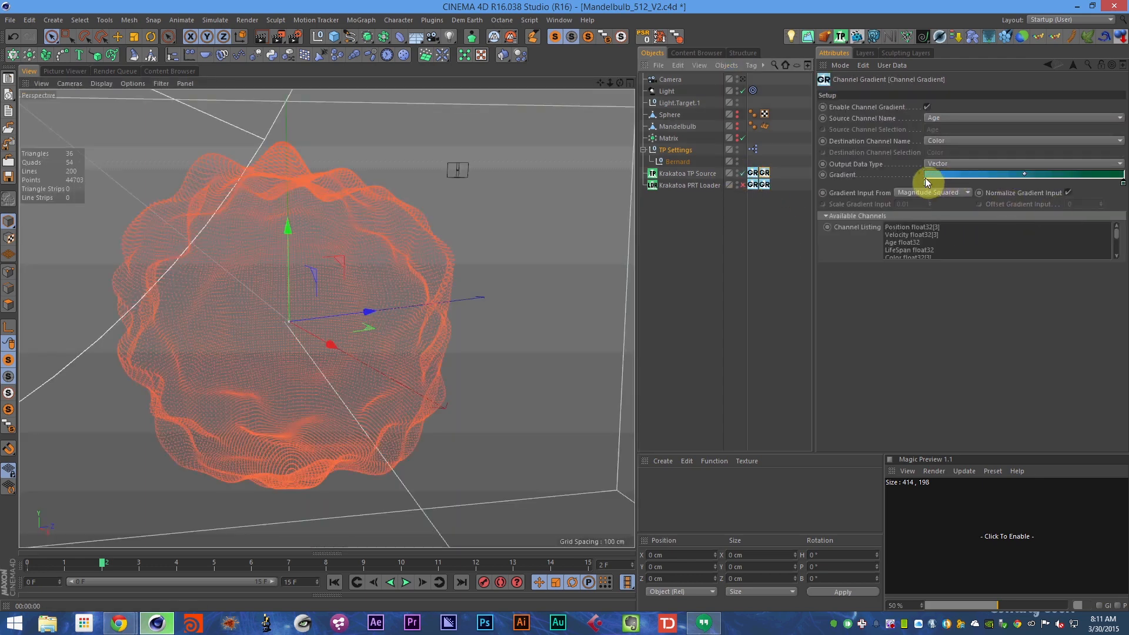
{"action": "key", "text": "ctrl+r"}
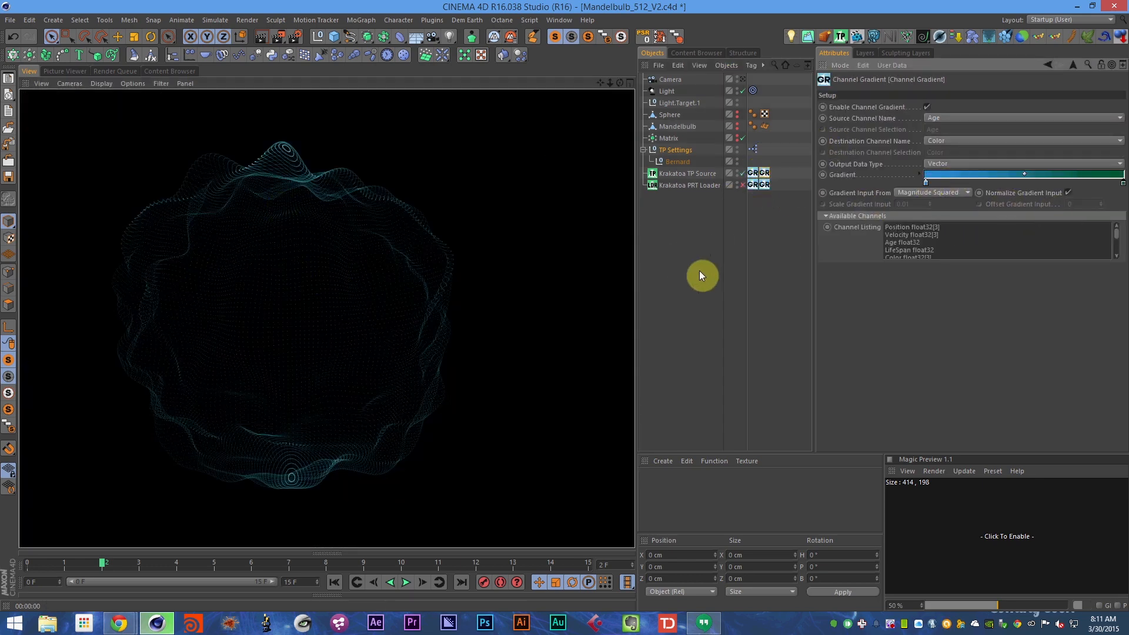
{"action": "key", "text": "g"}
{"action": "key", "text": "ctrl+r"}
{"action": "key", "text": "g"}
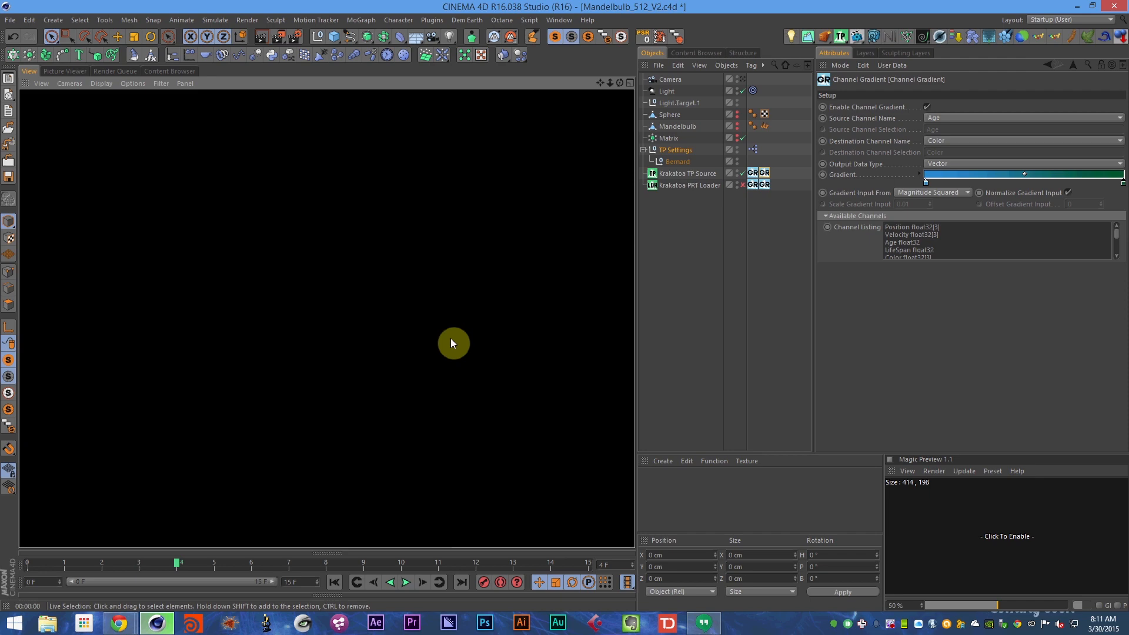
{"action": "key", "text": "ctrl+r"}
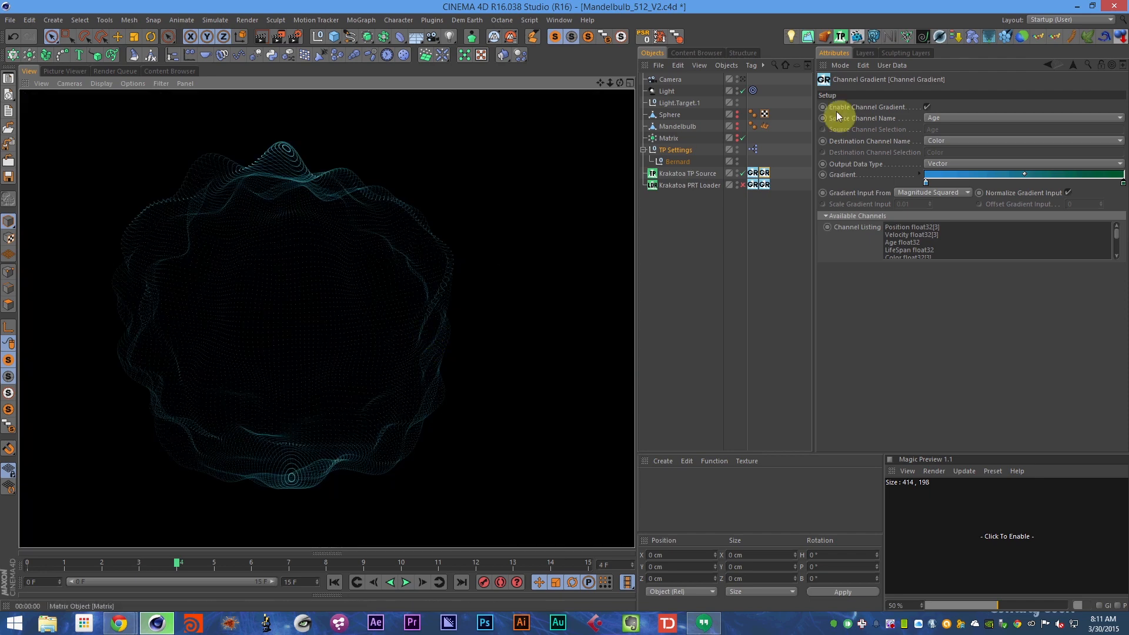
- Set the TP Settings null's AgeInputUpper to 1, save the scene and render the viewport at frame 0
{"action": "left_click", "coordinate": [757, 173]}
{"action": "left_click", "coordinate": [764, 172]}
{"action": "key", "text": "shift+f"}
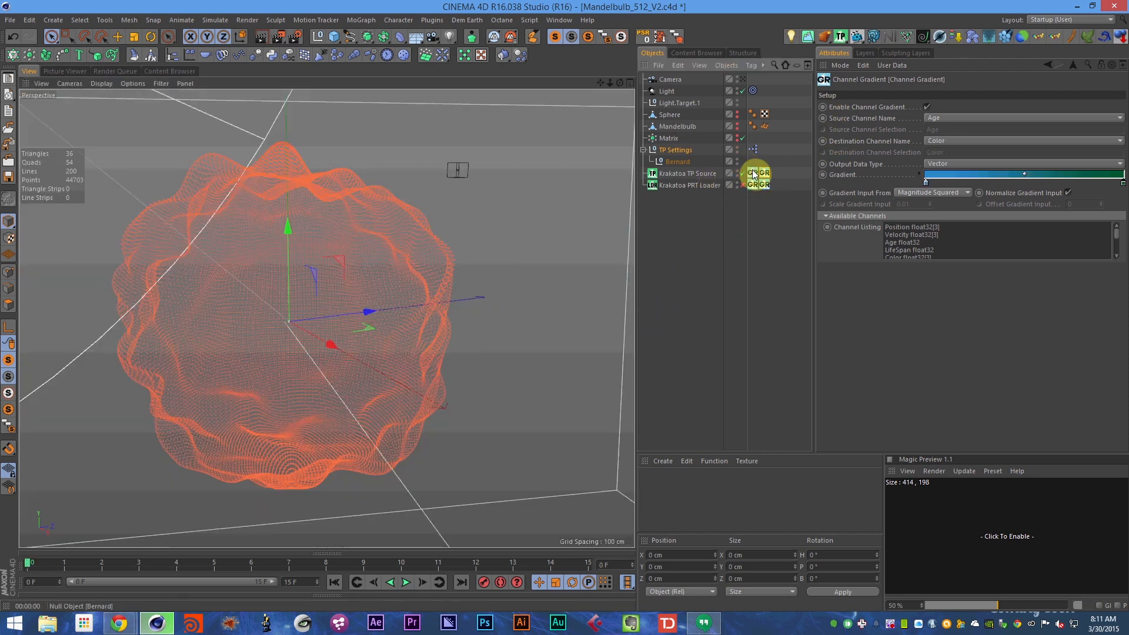
{"action": "left_click", "coordinate": [676, 151]}
{"action": "left_click", "coordinate": [902, 177]}
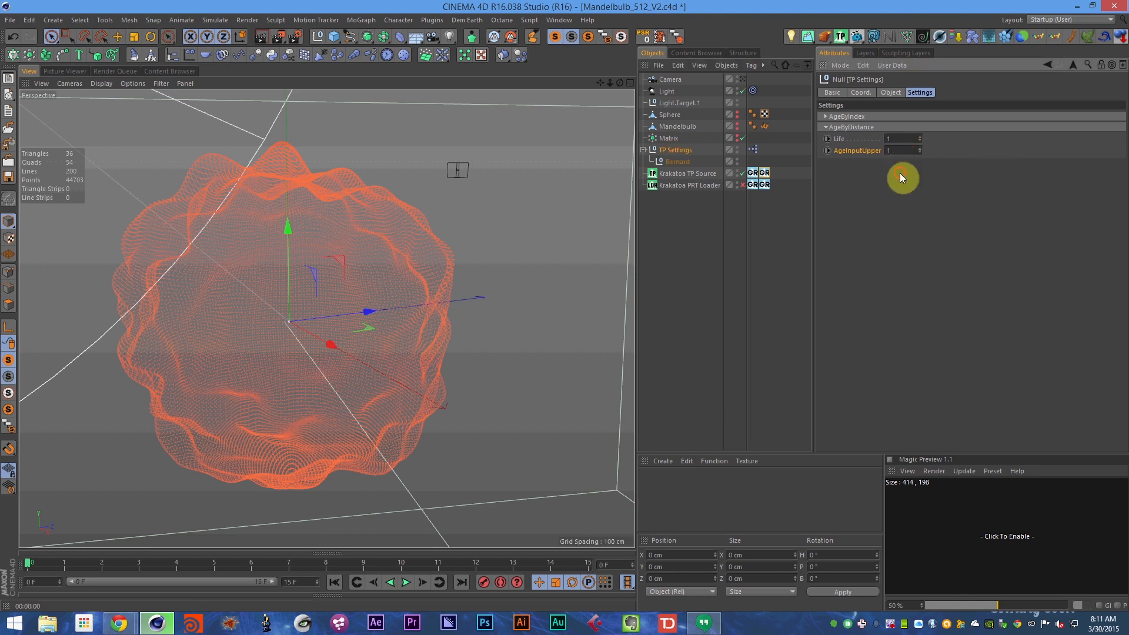
{"action": "key", "text": "ctrl+s"}
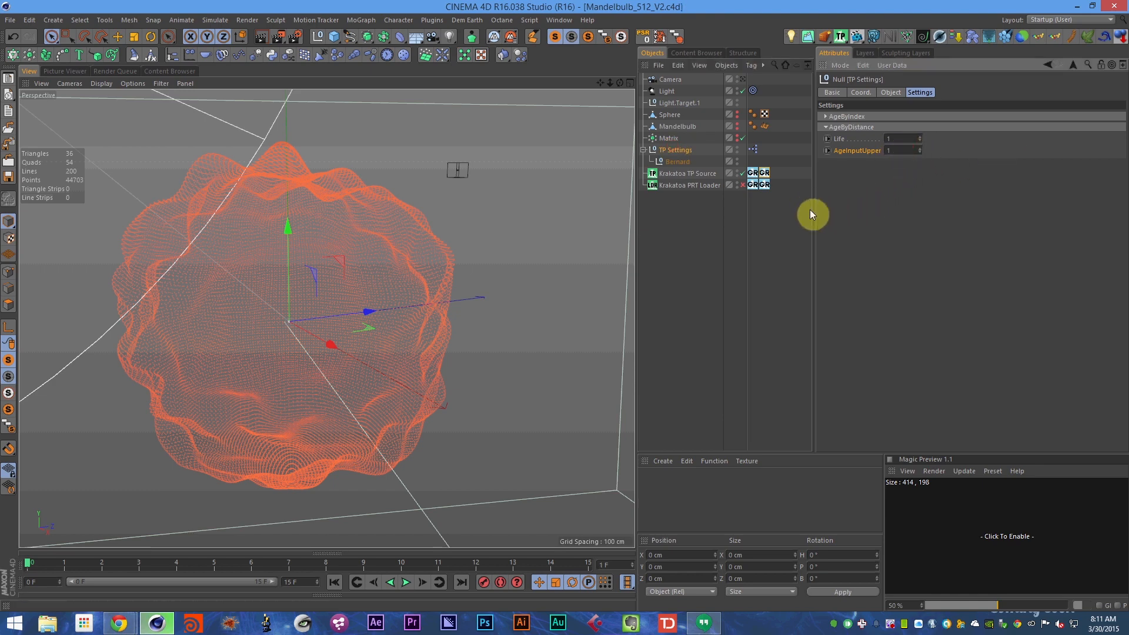
{"action": "key", "text": "g"}
{"action": "key", "text": "f"}
{"action": "key", "text": "ctrl+r"}
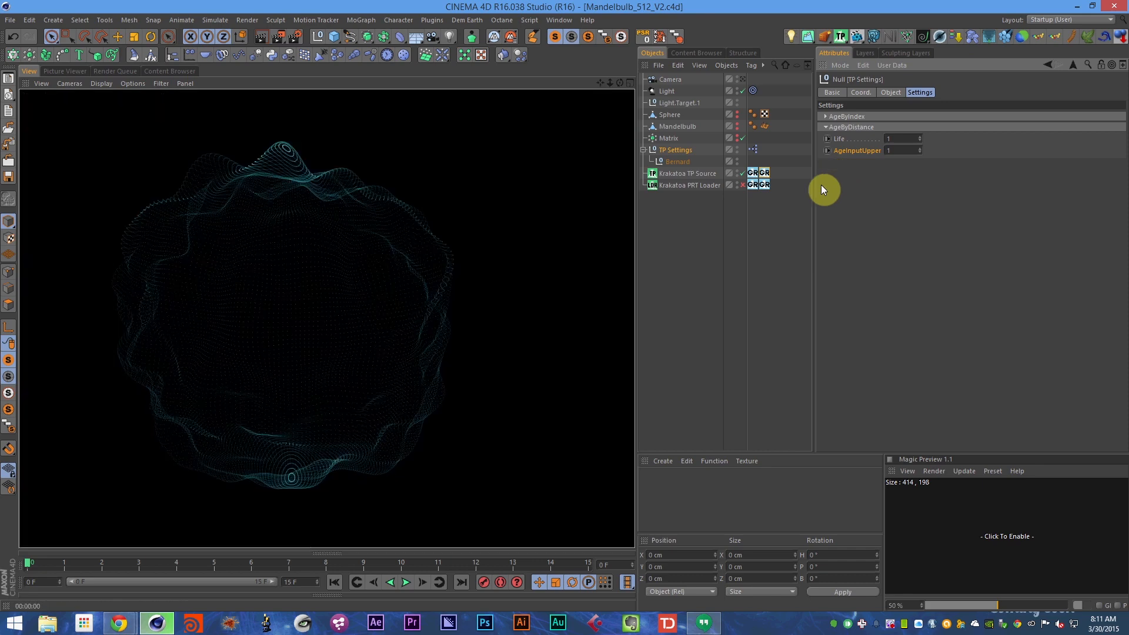
- Try Life values of 5, 50 and 250 on the TP Settings null, rendering the viewport after each change
{"action": "double_click", "coordinate": [895, 140]}
{"action": "type", "text": "5"}
{"action": "key", "text": "Return"}
{"action": "key", "text": "ctrl+r"}
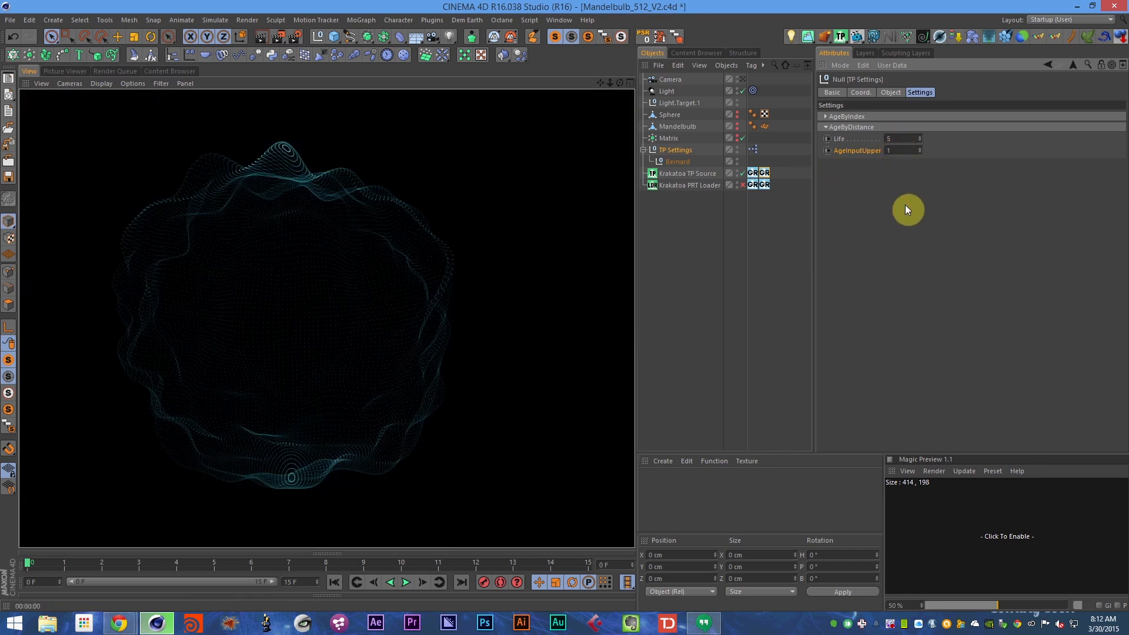
{"action": "type", "text": "50"}
{"action": "key", "text": "Return"}
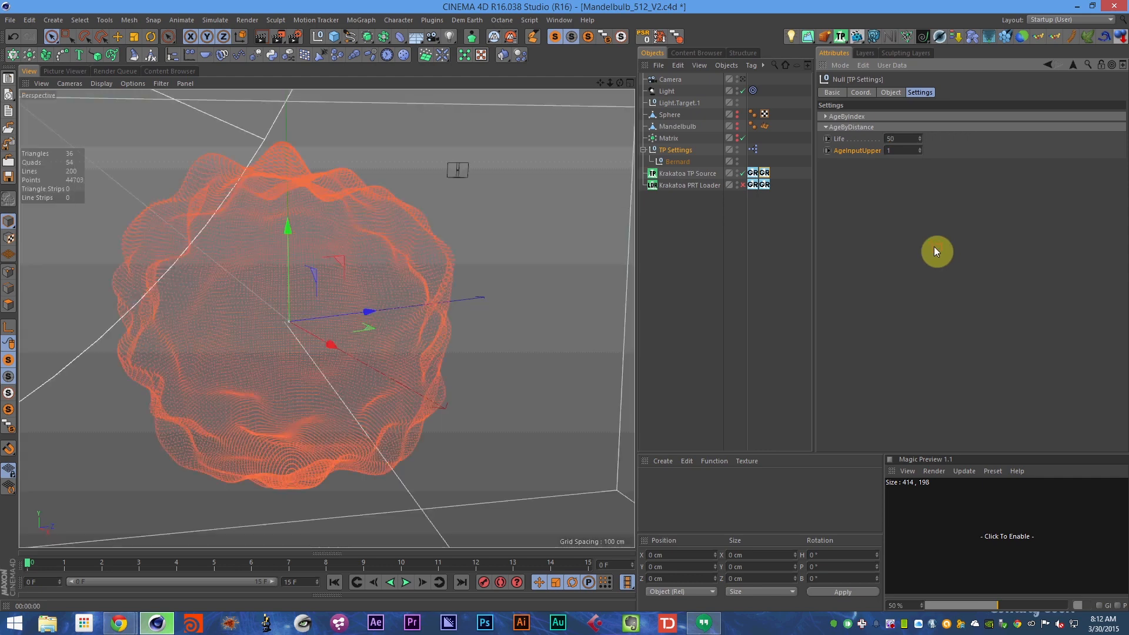
{"action": "key", "text": "ctrl+r"}
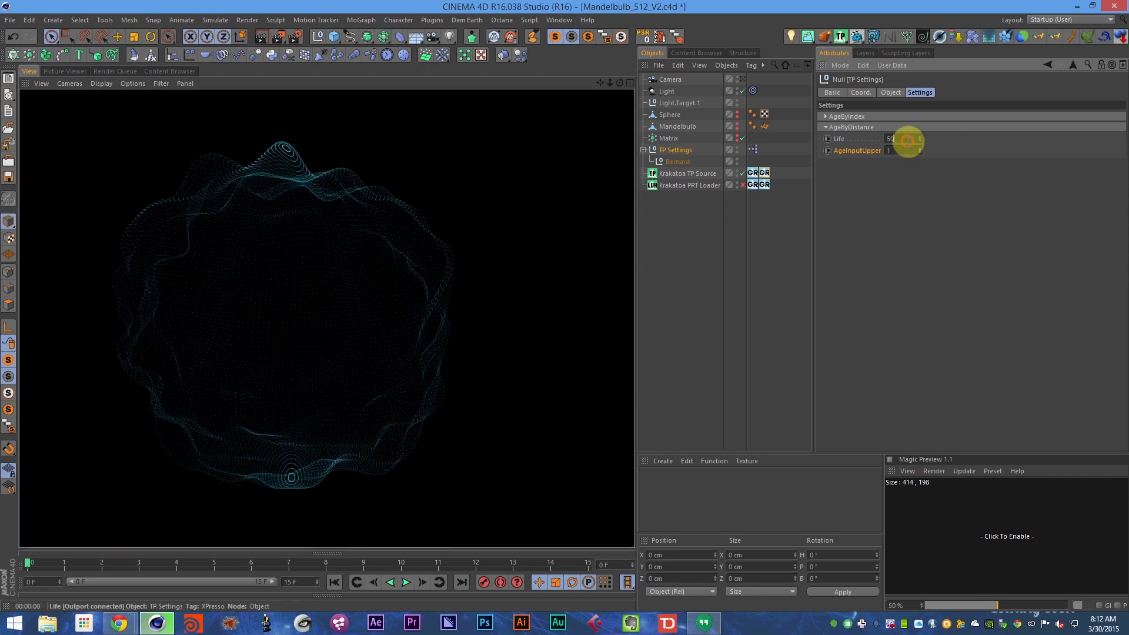
{"action": "double_click", "coordinate": [888, 140]}
{"action": "type", "text": "250"}
{"action": "key", "text": "Return"}
{"action": "key", "text": "ctrl+r"}
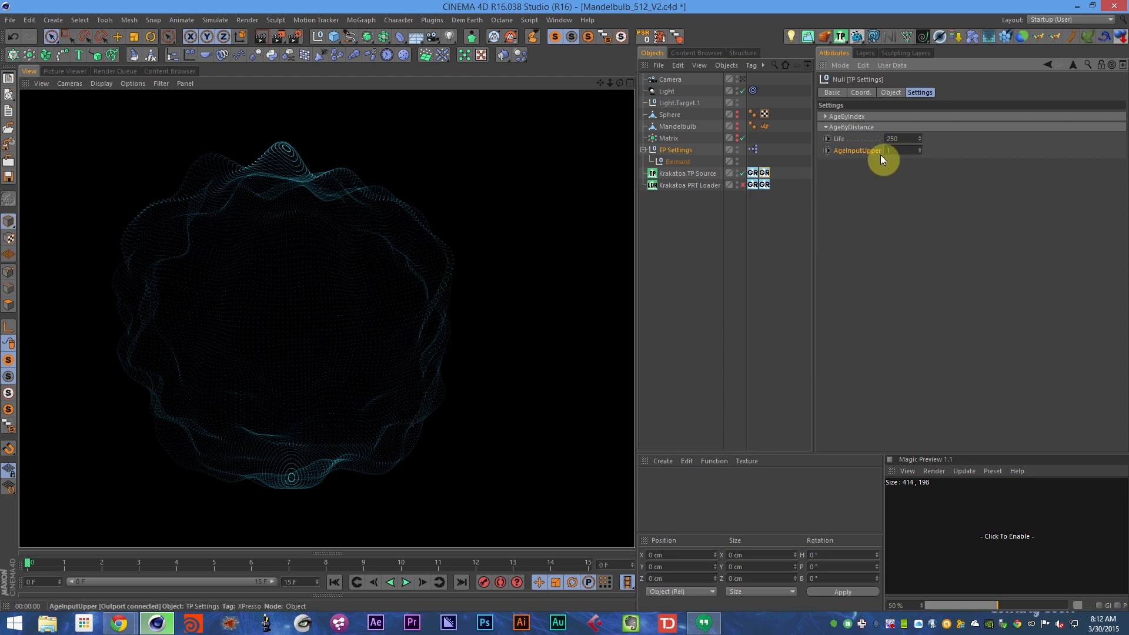
- Reopen the TP Settings XPresso setup and compare viewport renders at frames 0 and 1
{"action": "double_click", "coordinate": [753, 149]}
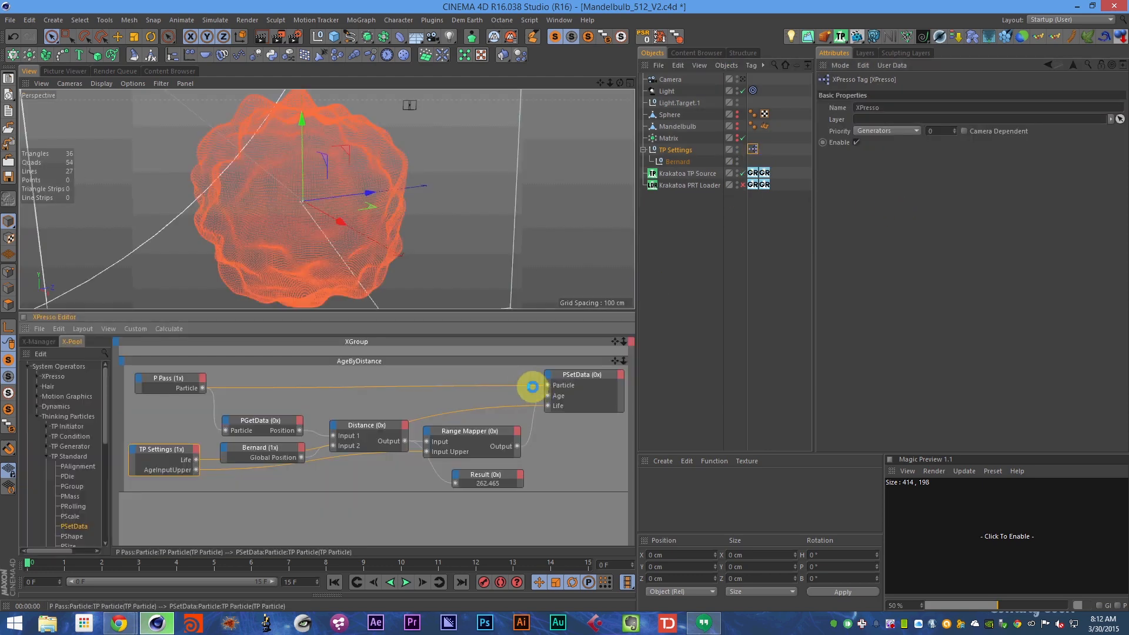
{"action": "key", "text": "ctrl+r"}
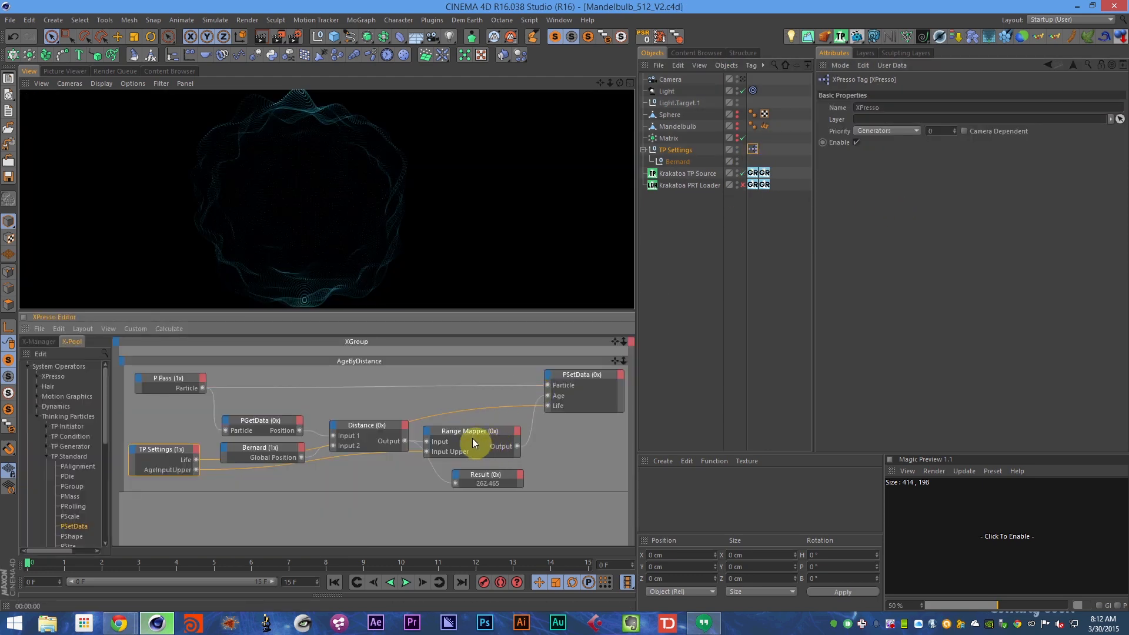
{"action": "left_click", "coordinate": [25, 330], "text": "ctrl"}
{"action": "key", "text": "g"}
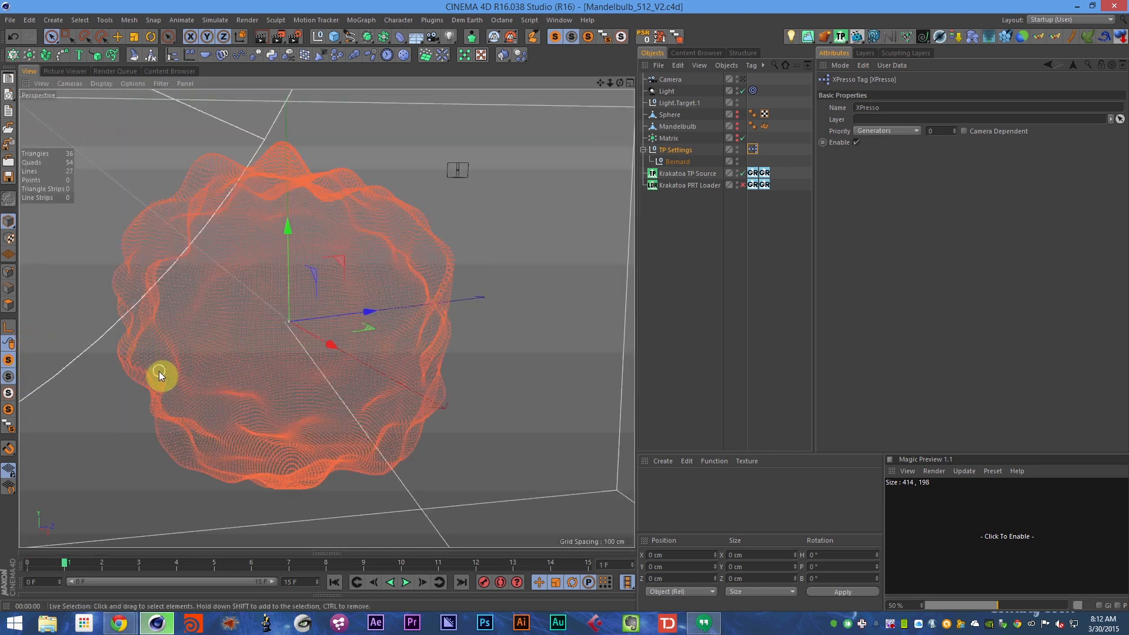
{"action": "left_click", "coordinate": [227, 552]}
{"action": "key", "text": "ctrl+r"}
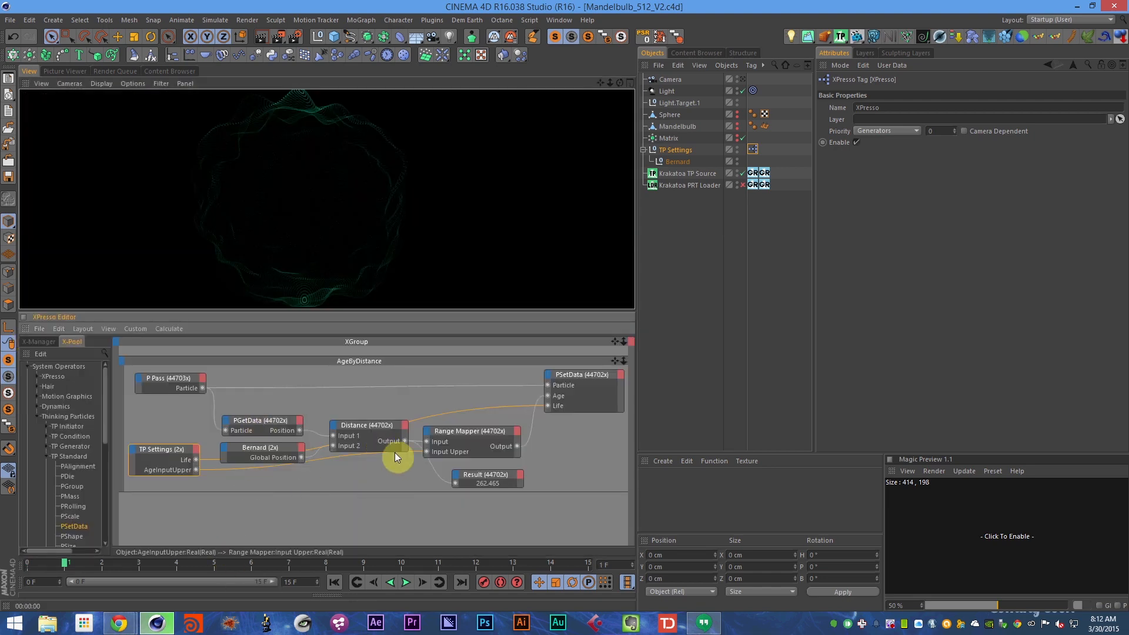
{"action": "left_click", "coordinate": [352, 228]}
- Set the TP Settings null's Life to 5, advance to frame 3 and render the viewport
{"action": "left_click", "coordinate": [676, 150]}
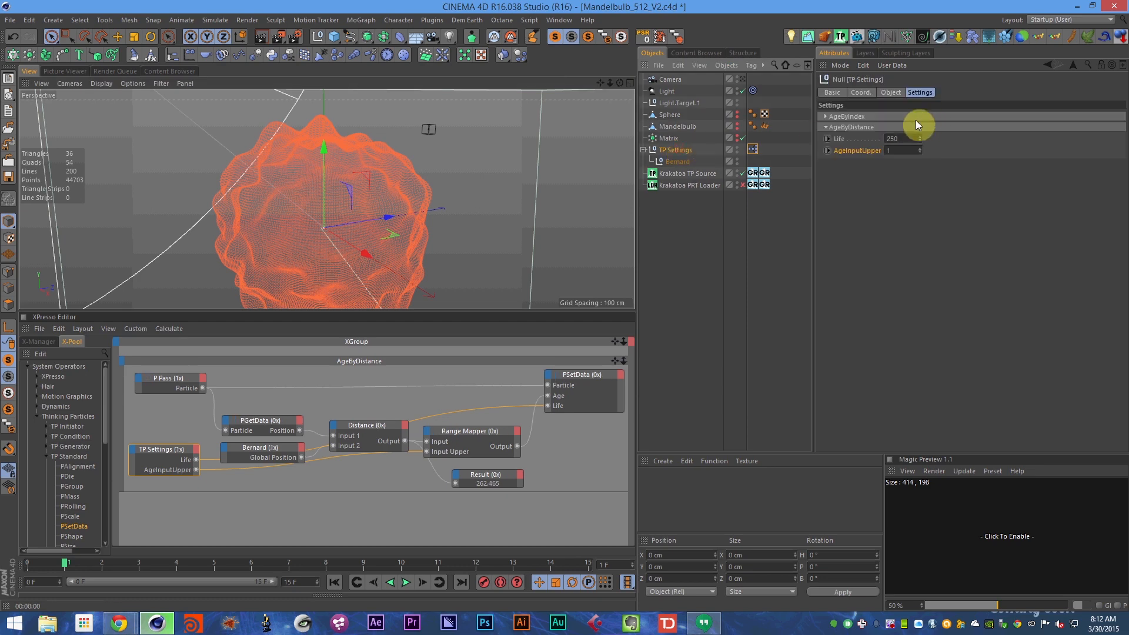
{"action": "left_click", "coordinate": [891, 138]}
{"action": "double_click", "coordinate": [899, 139]}
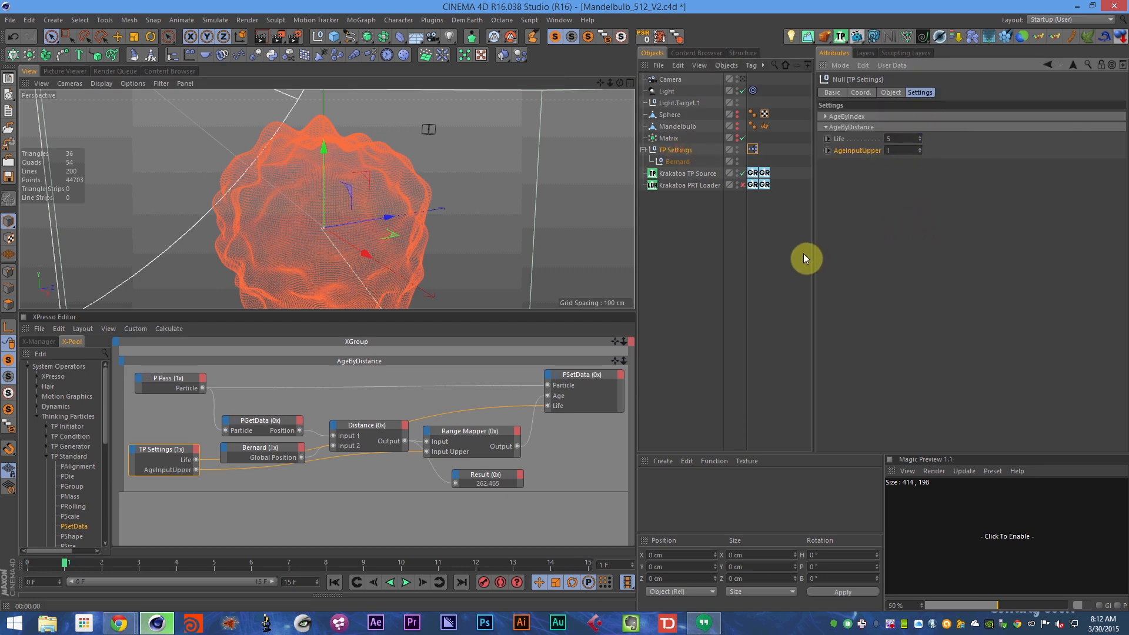
{"action": "key", "text": "g"}
{"action": "key", "text": "g"}
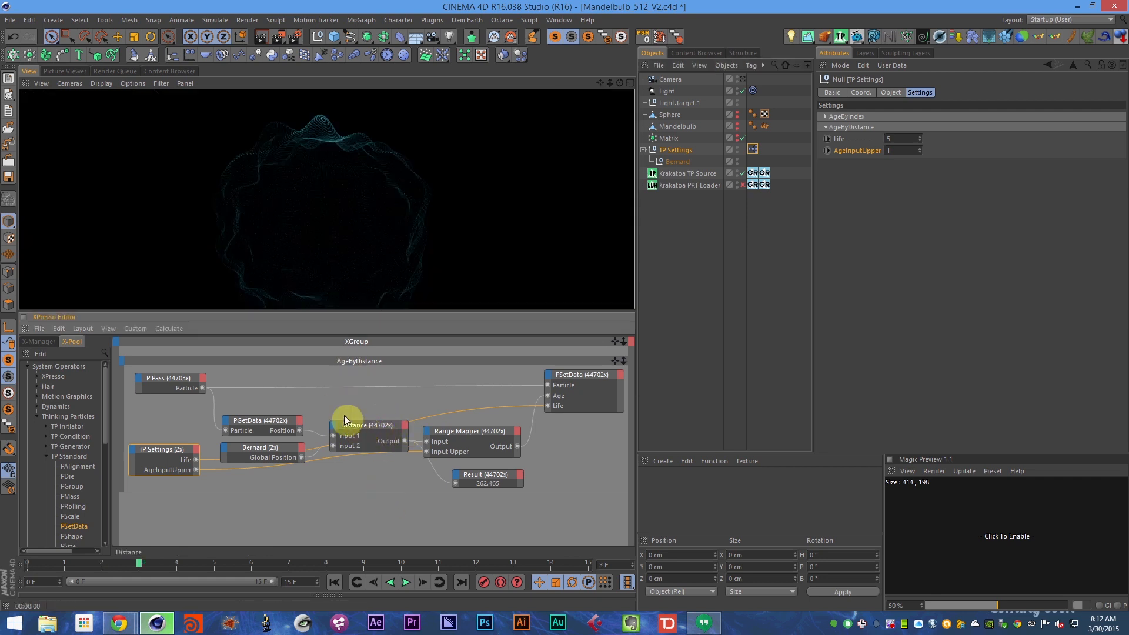
- Set Life to 15 on the TP Settings null, save the scene and render the viewport at frame 4
{"action": "left_click", "coordinate": [352, 267]}
{"action": "middle_click_drag", "start_coordinate": [351, 262], "coordinate": [355, 232], "text": "alt"}
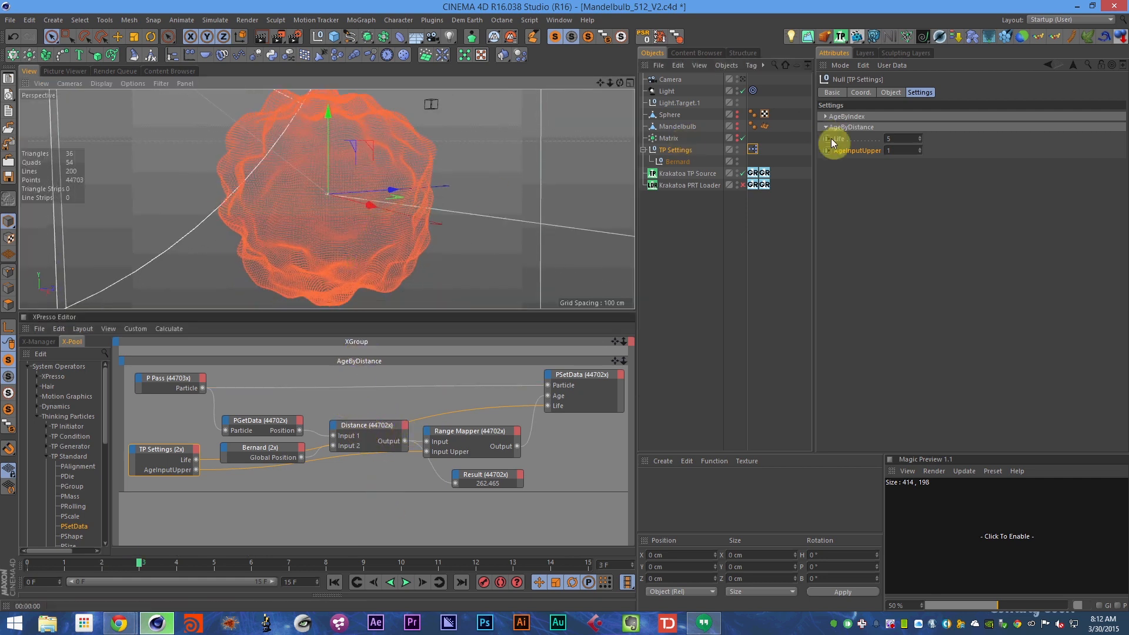
{"action": "left_click", "coordinate": [887, 140]}
{"action": "type", "text": "1"}
{"action": "key", "text": "Return"}
{"action": "key", "text": "ctrl+s"}
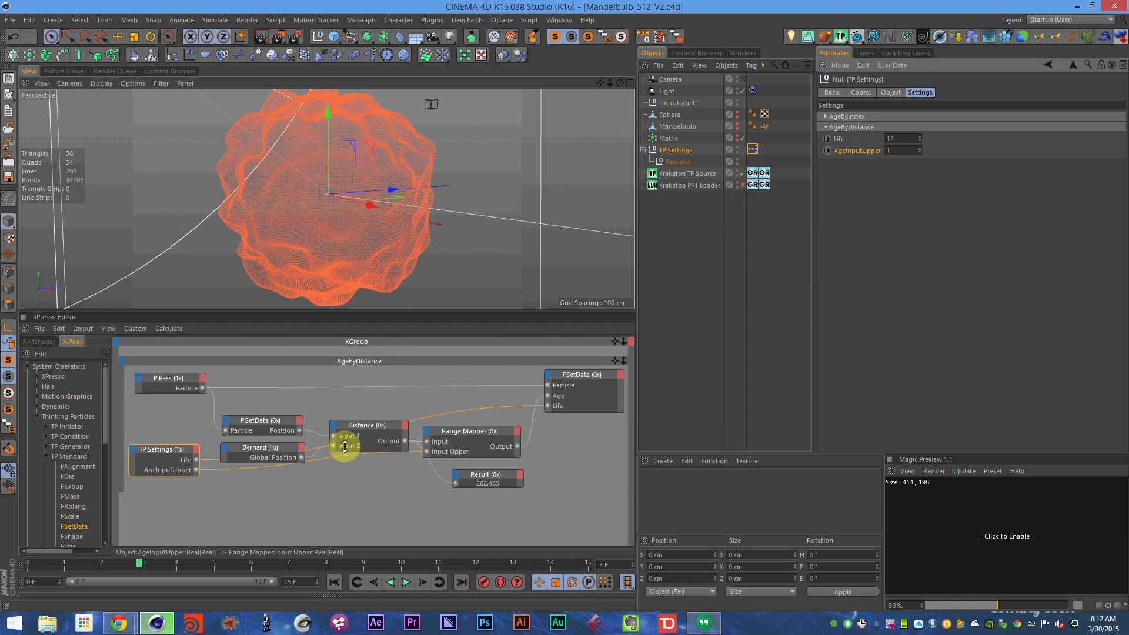
{"action": "key", "text": "ctrl+r"}
{"action": "left_click", "coordinate": [353, 214]}
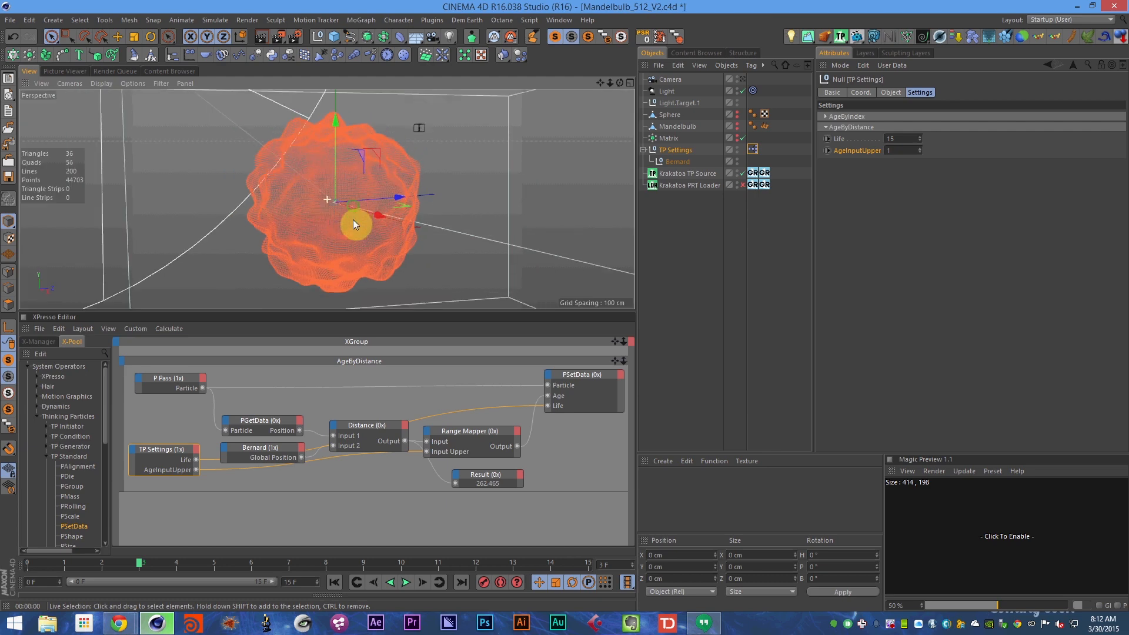
{"action": "left_click", "coordinate": [177, 563]}
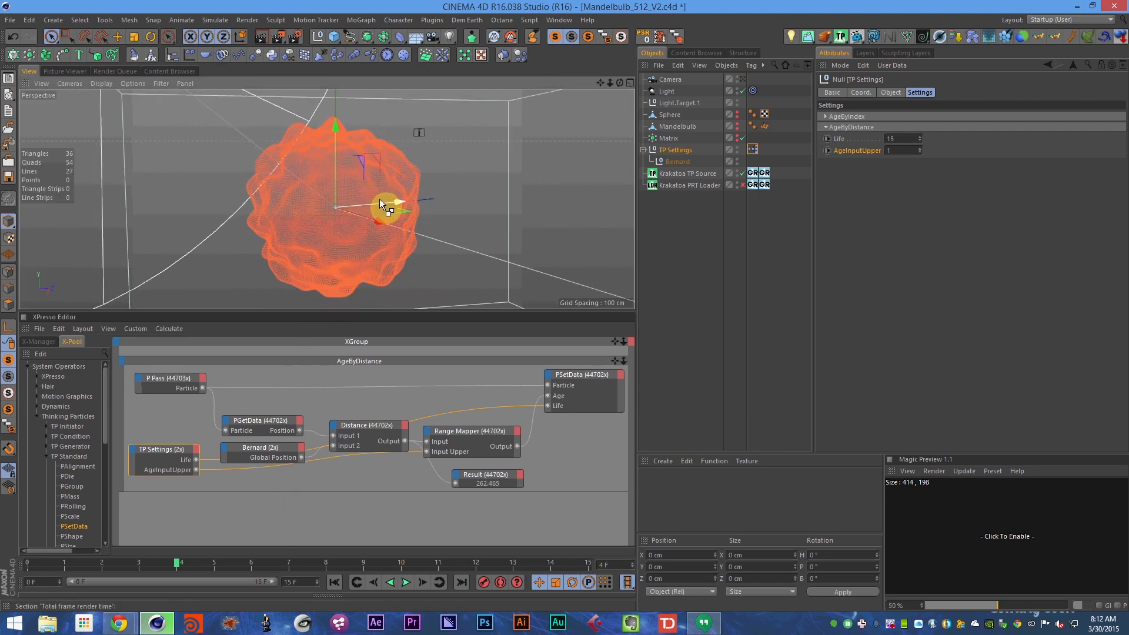
{"action": "key", "text": "ctrl+r"}
- Set the TP Settings null's Life to 12, render the viewport and save the scene
{"action": "left_click", "coordinate": [903, 138]}
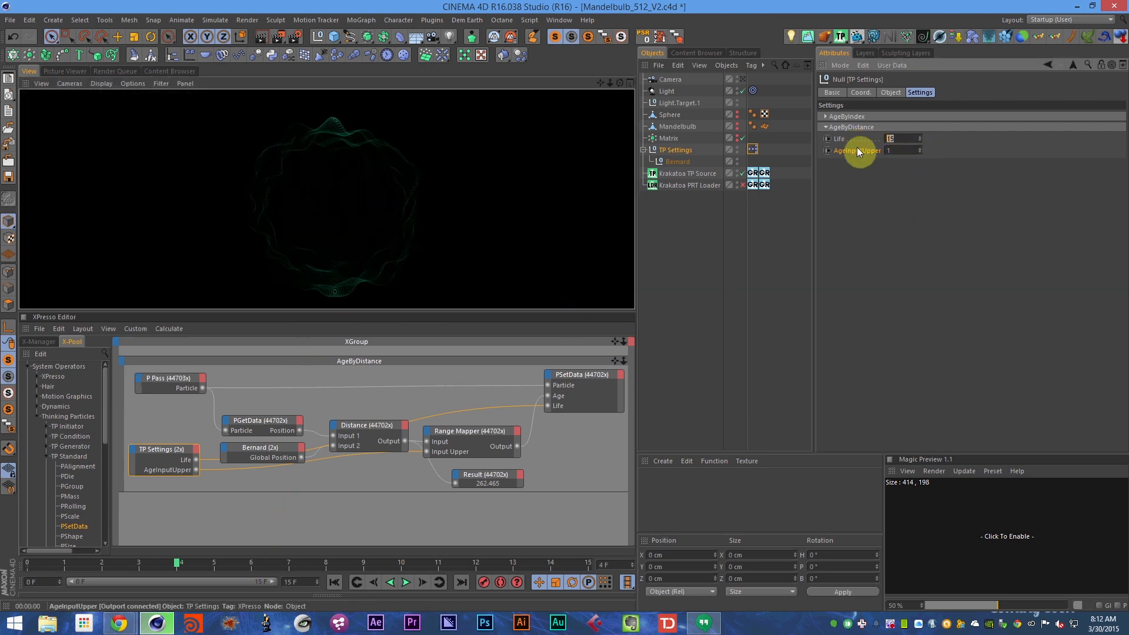
{"action": "type", "text": "12"}
{"action": "key", "text": "Return"}
{"action": "key", "text": "ctrl+r"}
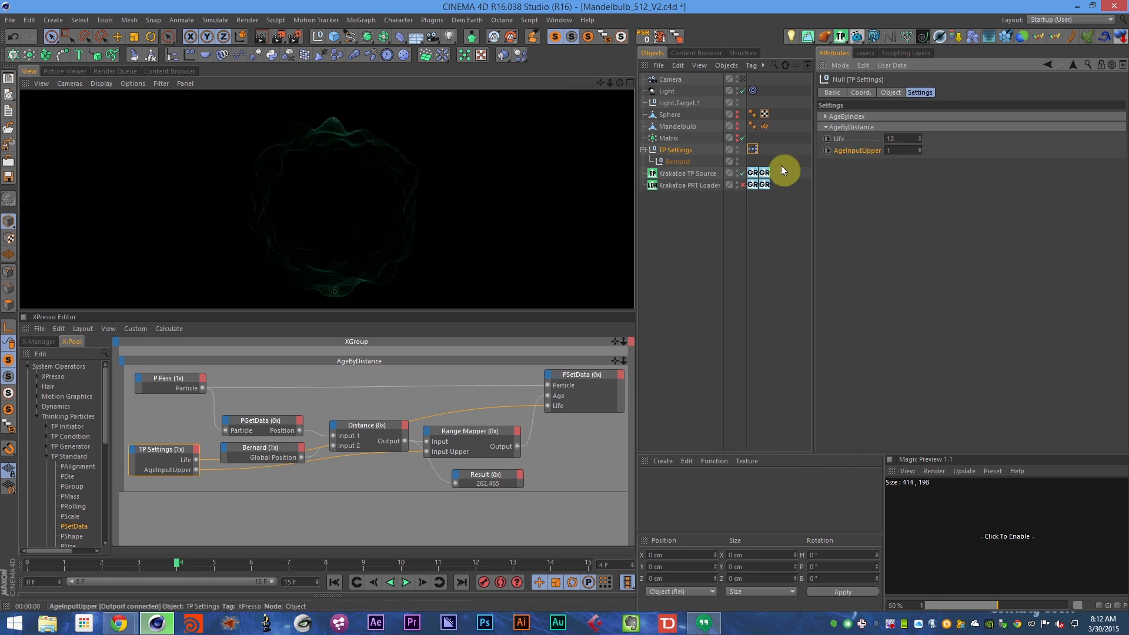
{"action": "key", "text": "ctrl+s"}
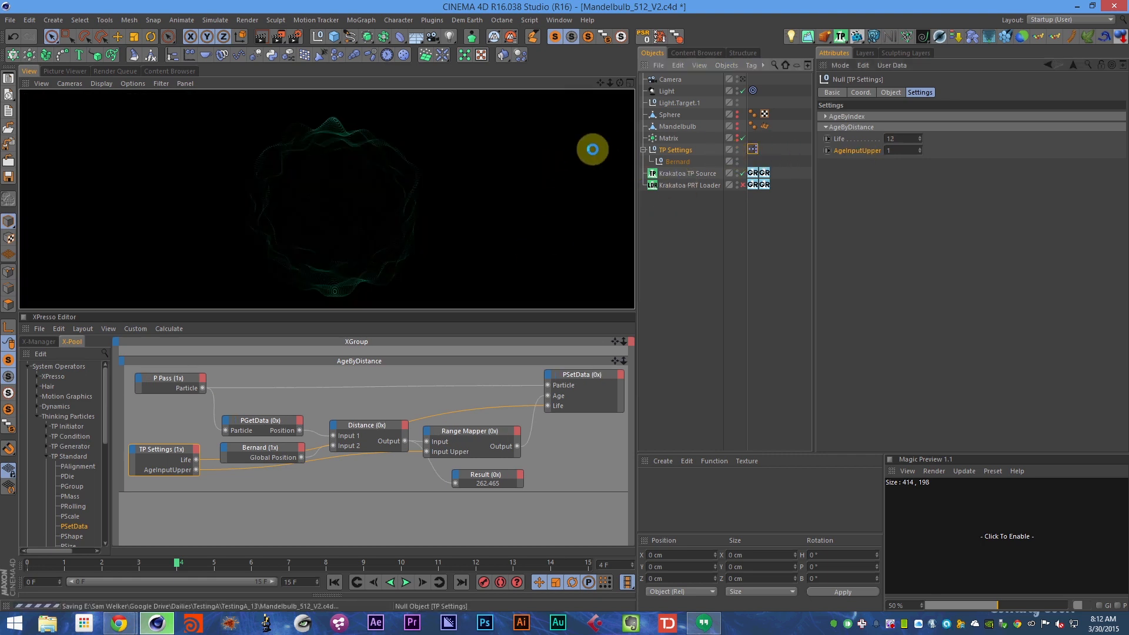
- Inspect the Mandelbulb and Sphere objects, fold away the XPresso Editor and render the enlarged viewport
{"action": "left_click", "coordinate": [677, 126]}
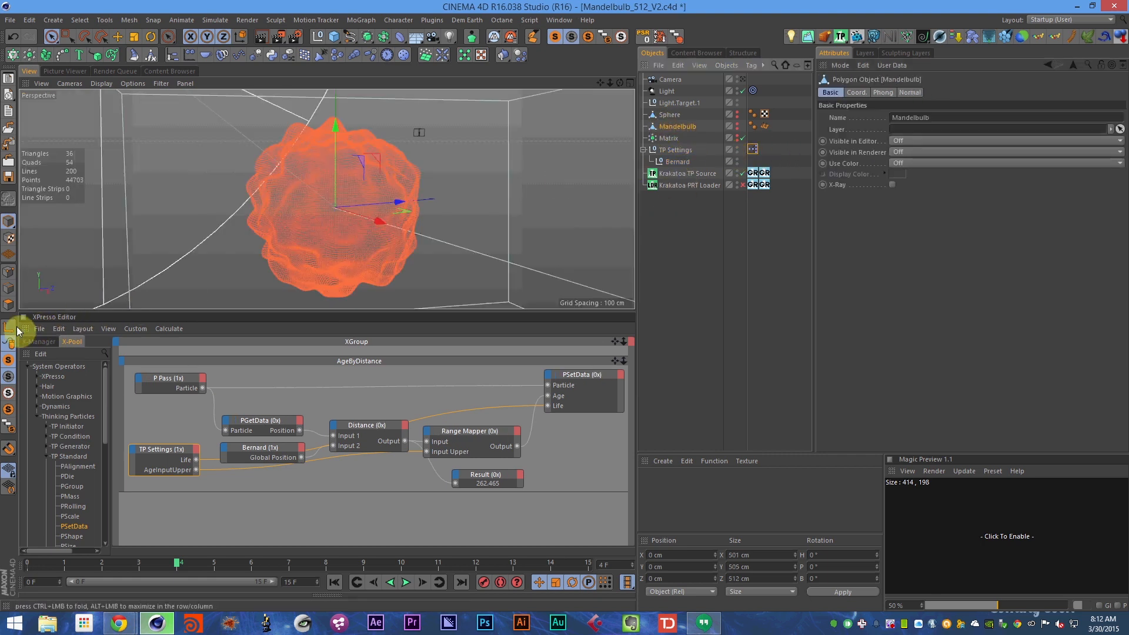
{"action": "left_click", "coordinate": [25, 333]}
{"action": "left_click", "coordinate": [676, 115]}
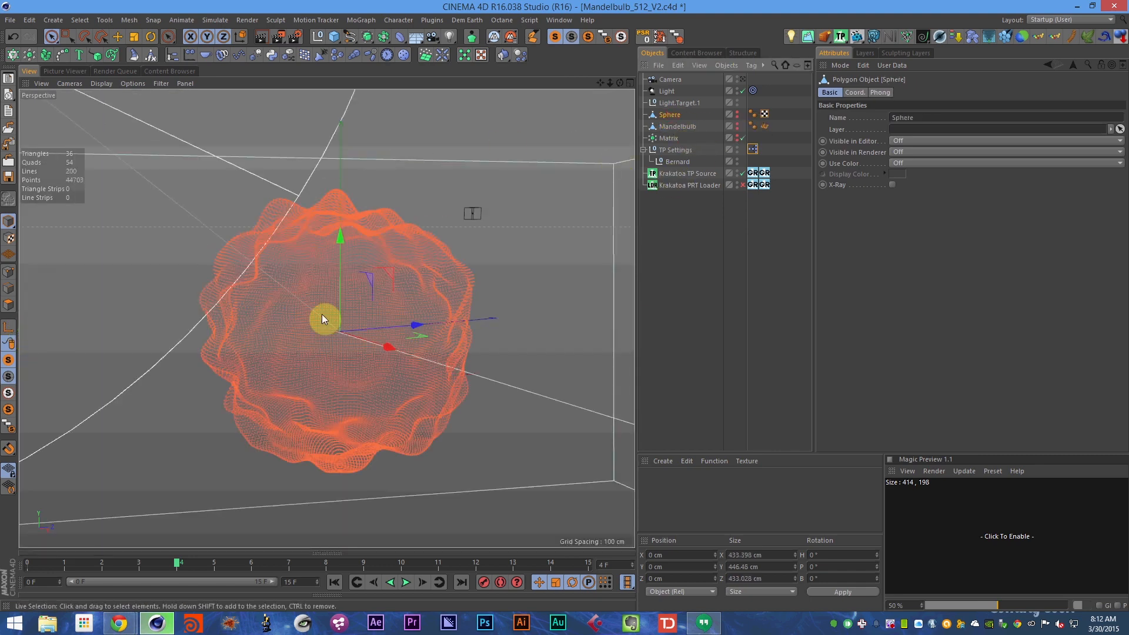
{"action": "key", "text": "ctrl+r"}
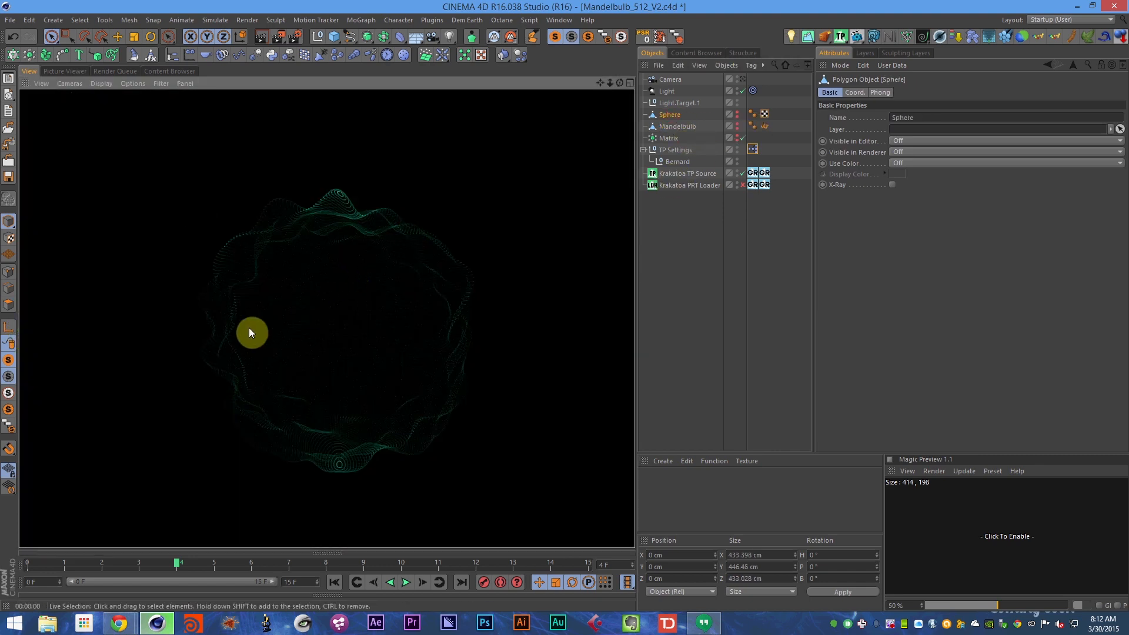
- Make the Sphere visible in the editor and subdivide all its polygons with a Subdivision of 1
{"action": "left_click", "coordinate": [668, 116]}
{"action": "left_click", "coordinate": [737, 113]}
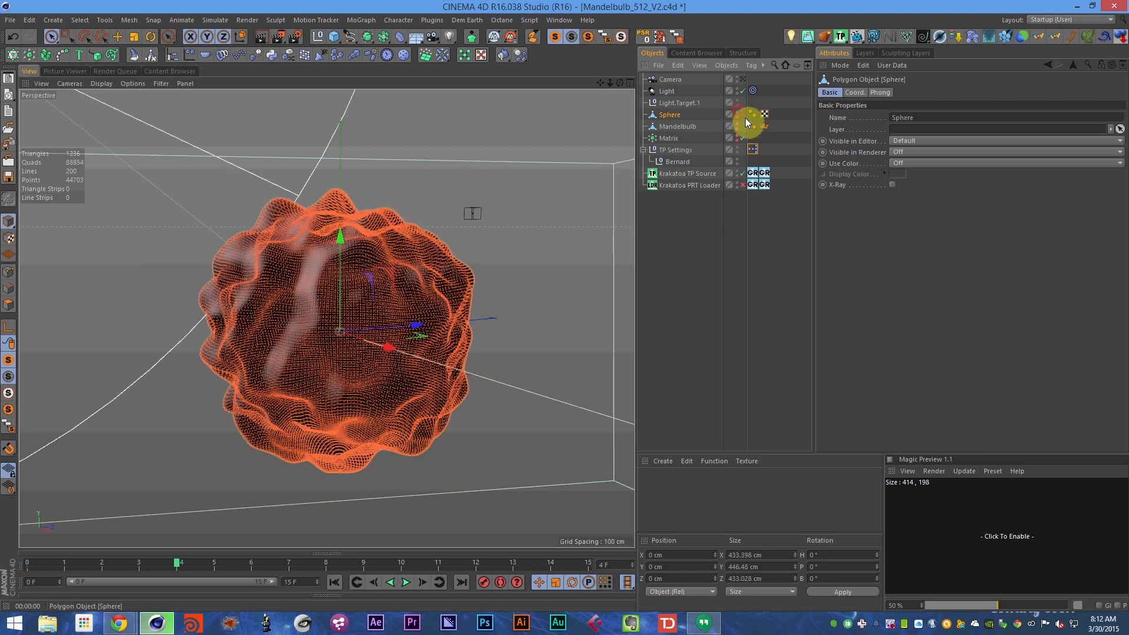
{"action": "left_click", "coordinate": [8, 305]}
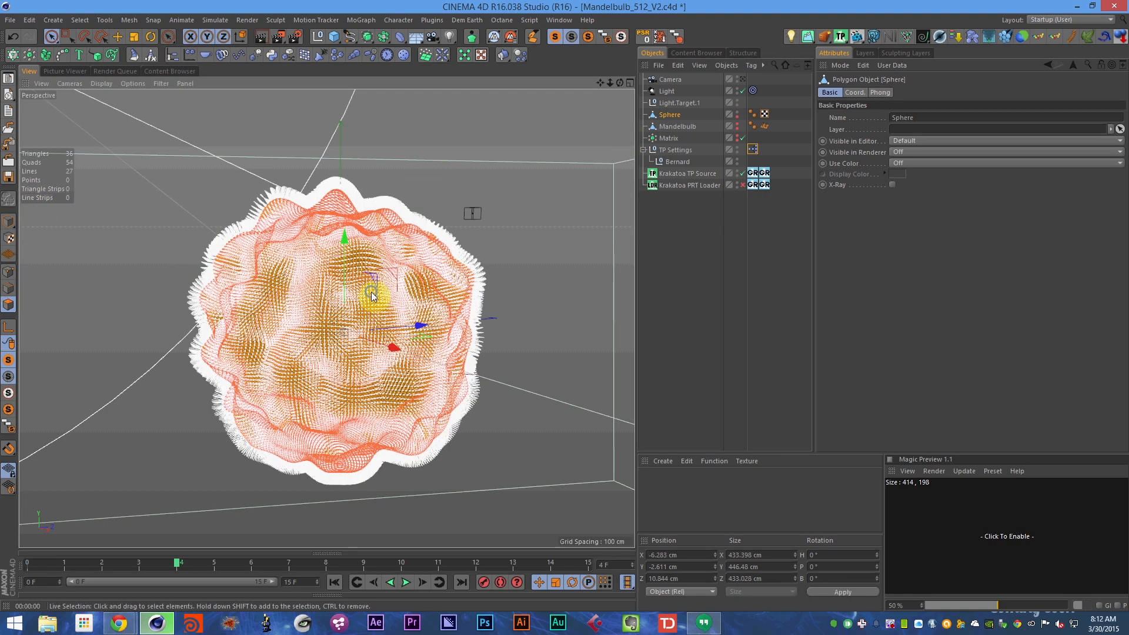
{"action": "right_click", "coordinate": [374, 294]}
{"action": "left_click", "coordinate": [468, 551]}
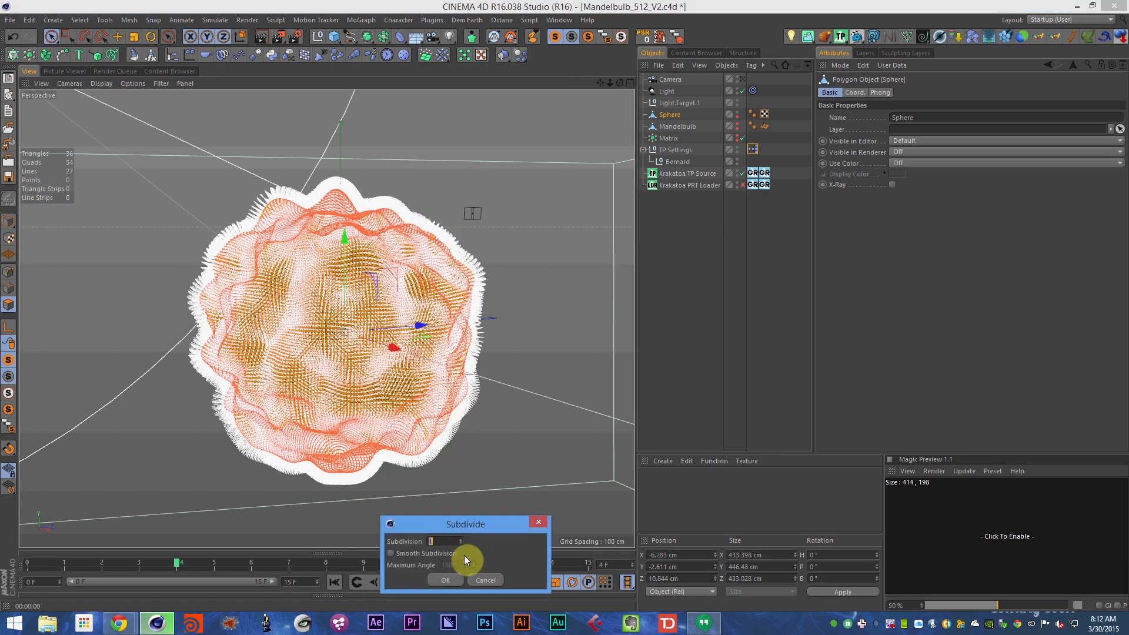
{"action": "left_click", "coordinate": [443, 582]}
{"action": "left_click", "coordinate": [8, 221]}
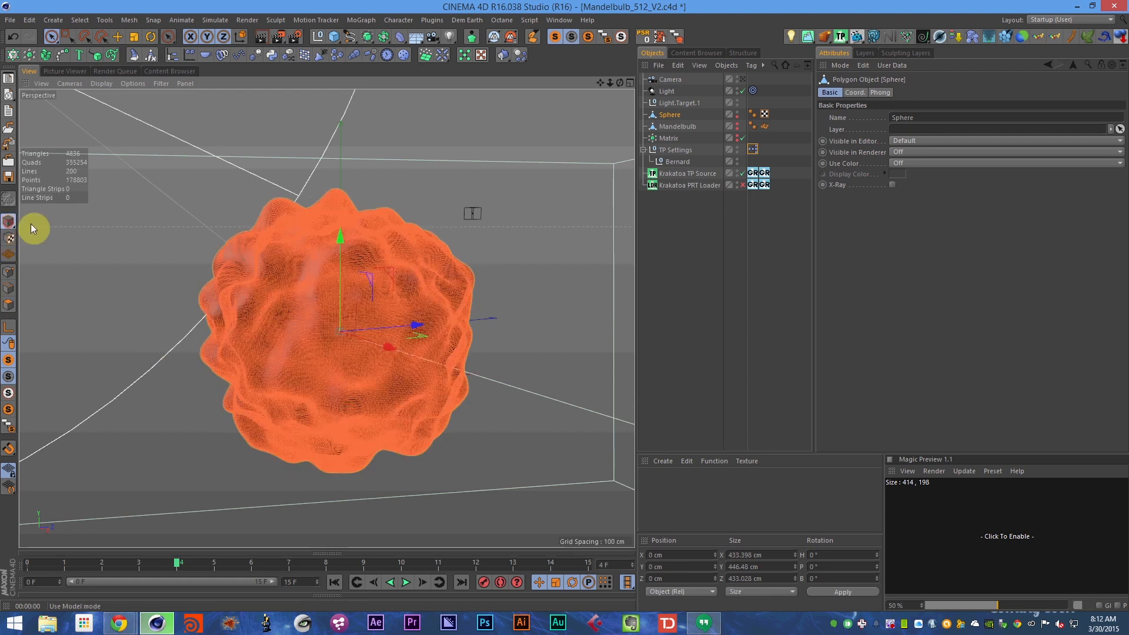
- Hide the Sphere in the editor, save the scene and render the viewport with the TP Settings null selected
{"action": "left_click", "coordinate": [738, 111]}
{"action": "left_click", "coordinate": [737, 111]}
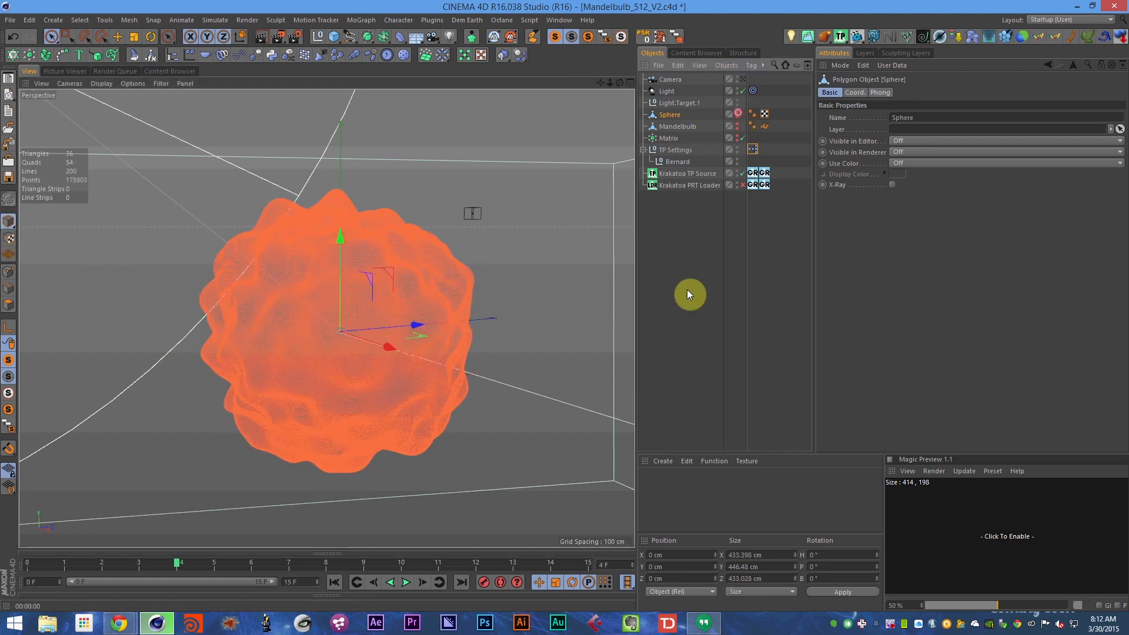
{"action": "key", "text": "ctrl+s"}
{"action": "key", "text": "ctrl+r"}
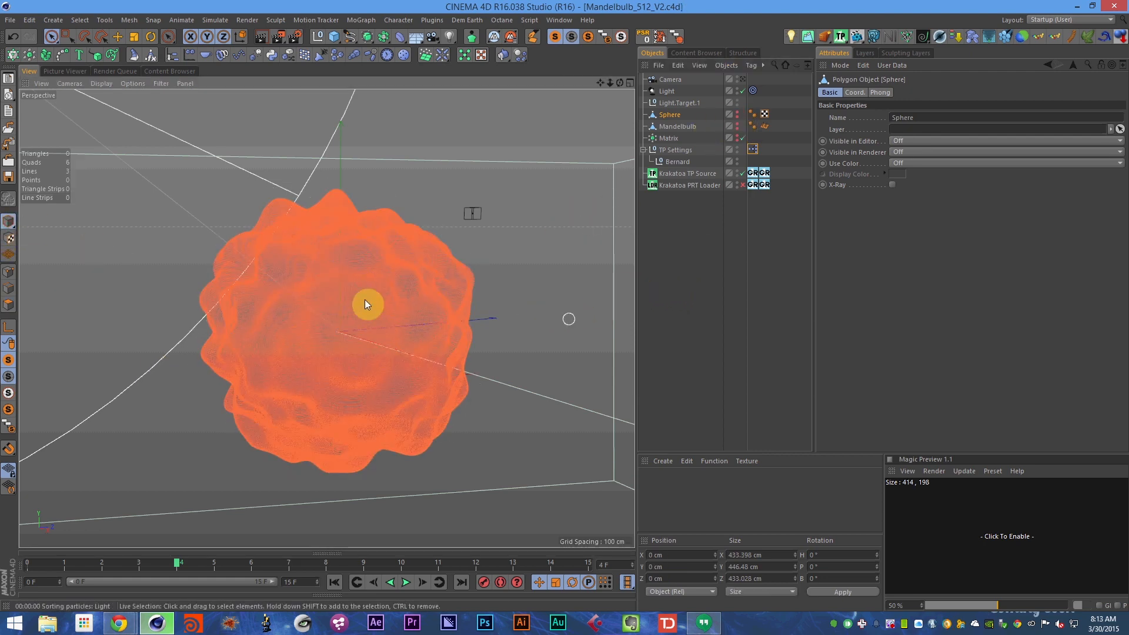
{"action": "left_click", "coordinate": [682, 151]}
{"action": "key", "text": "ctrl+r"}
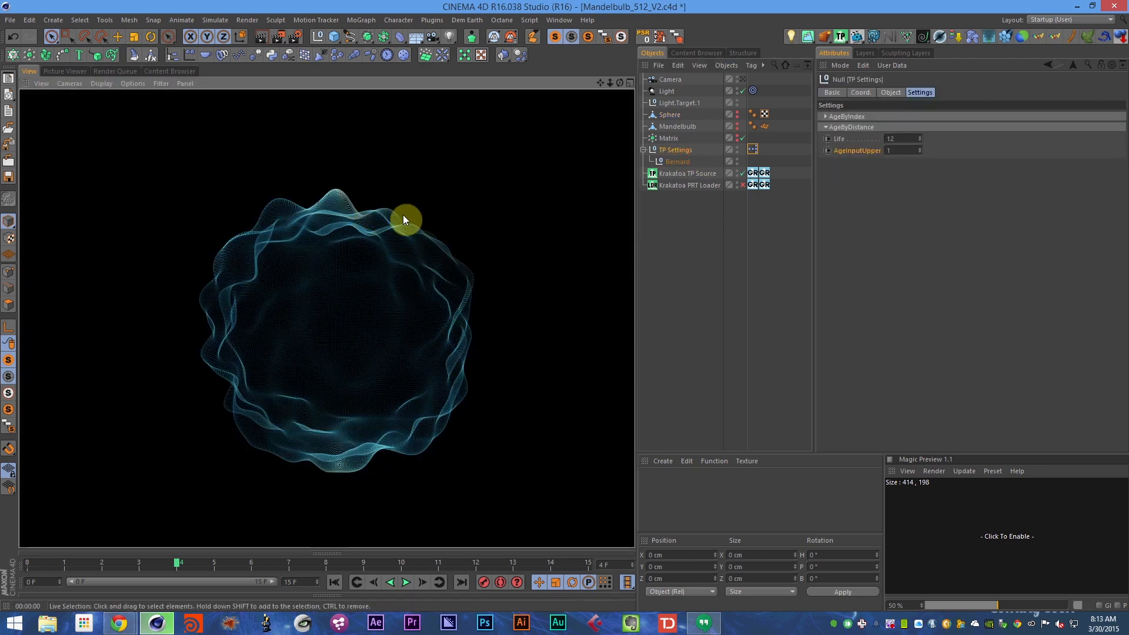
- Set the TP Settings null's Life to 13, save the scene and render the viewport at frame 6
{"action": "left_click", "coordinate": [898, 139]}
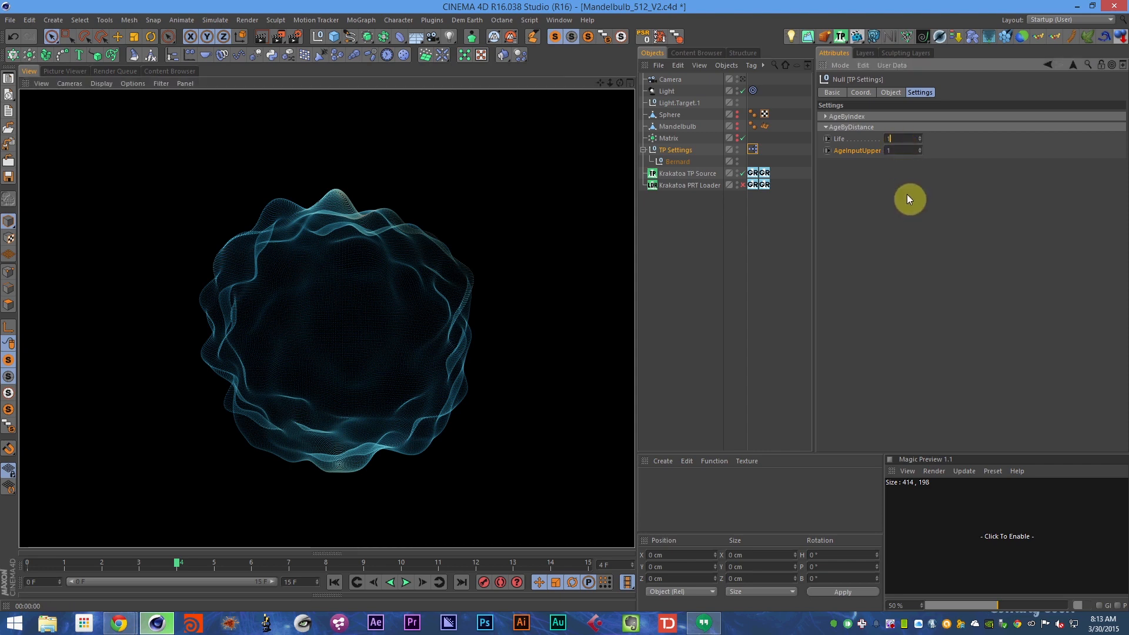
{"action": "key", "text": "ctrl+s"}
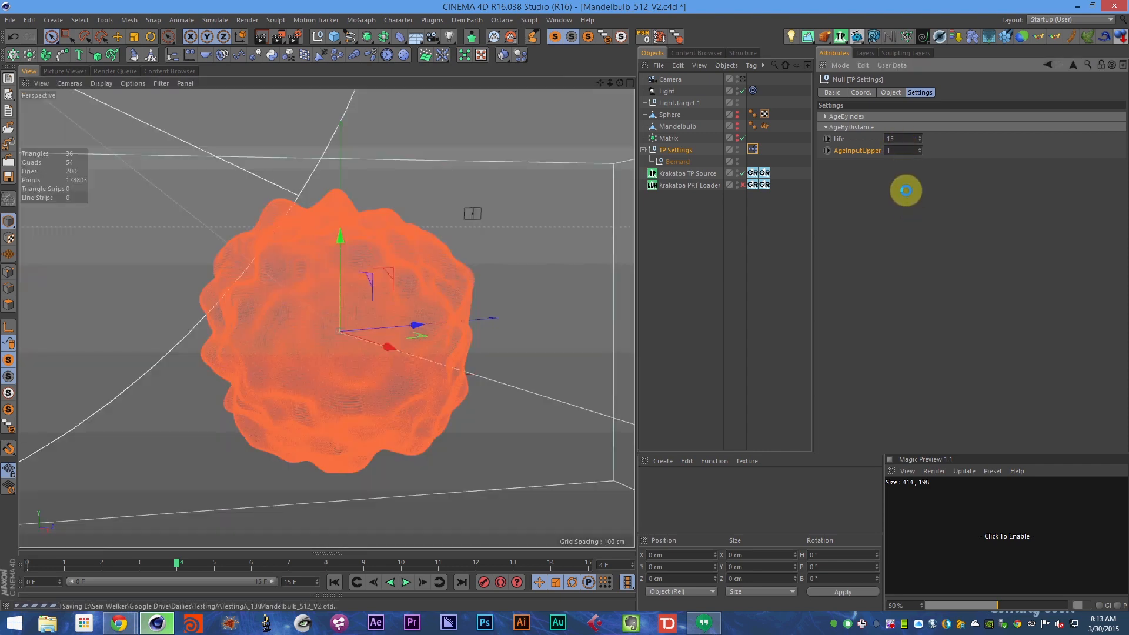
{"action": "key", "text": "g"}
{"action": "key", "text": "g"}
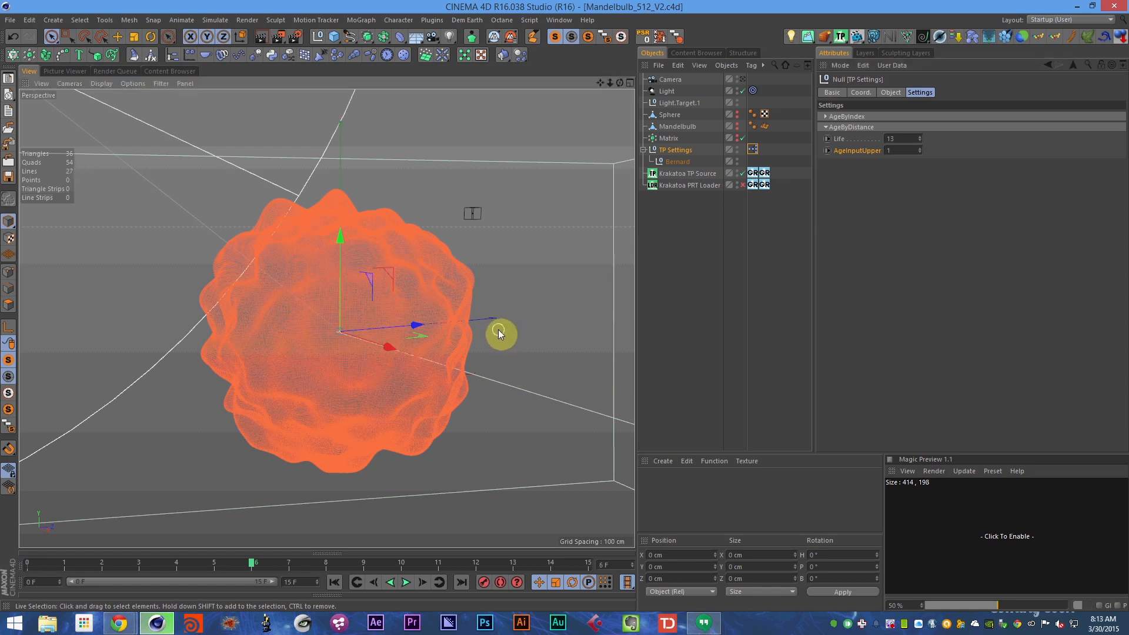
{"action": "key", "text": "ctrl+r"}
- Unfold the XPresso Editor, rewind to frame 0, step to frame 2 and render the viewport
{"action": "left_click", "coordinate": [284, 552]}
{"action": "key", "text": "shift+f"}
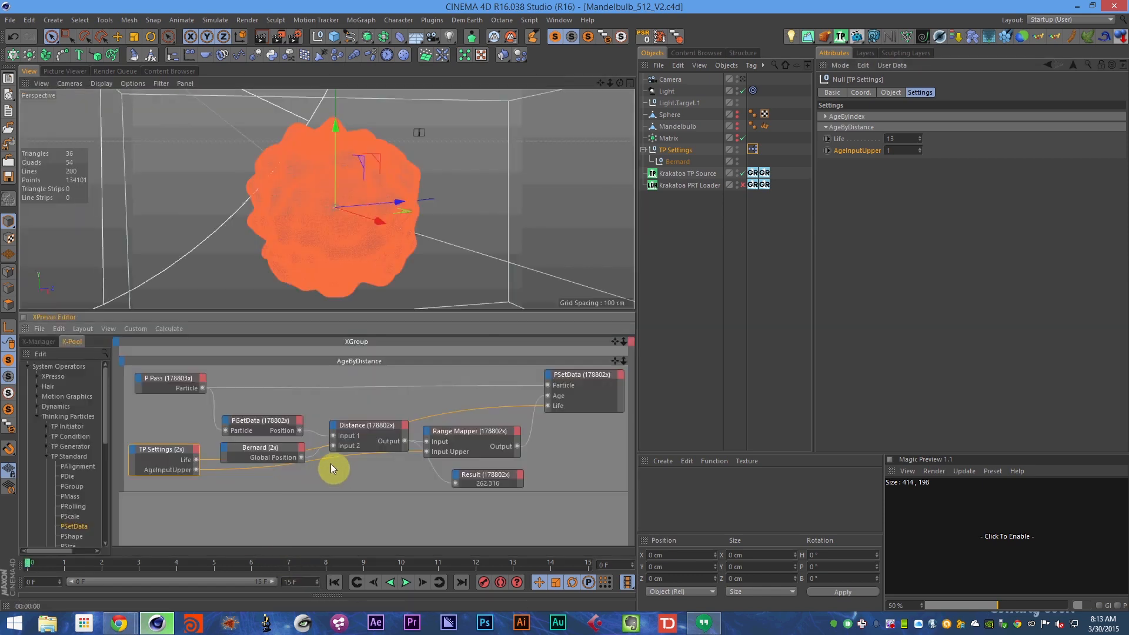
{"action": "key", "text": "g"}
{"action": "key", "text": "ctrl+r"}
{"action": "key", "text": "ctrl+r"}
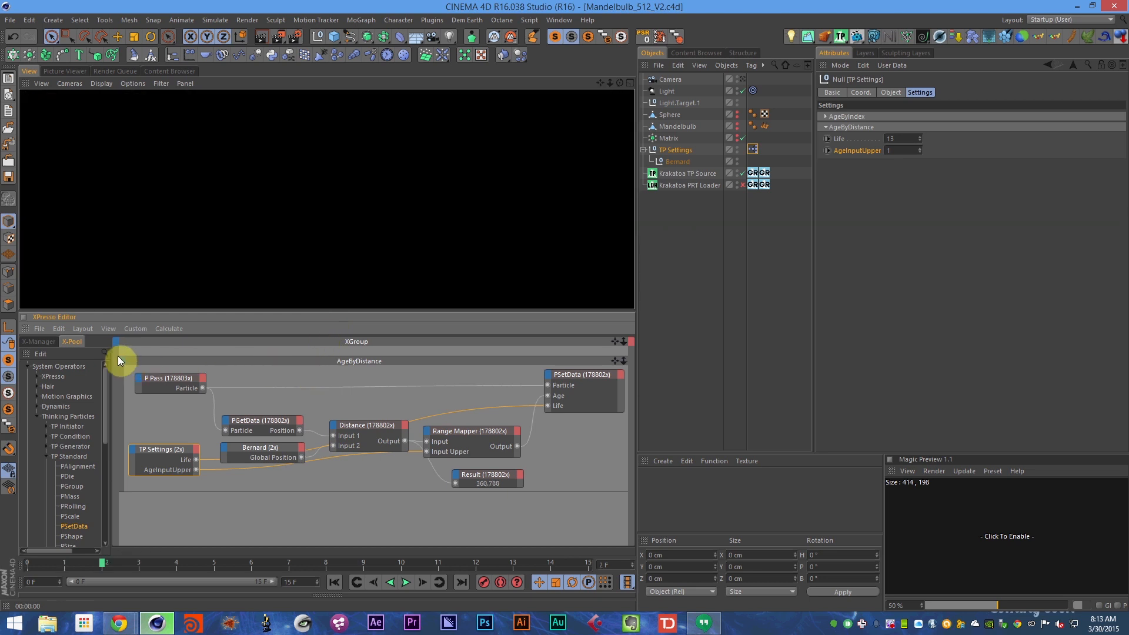
{"action": "key", "text": "f"}
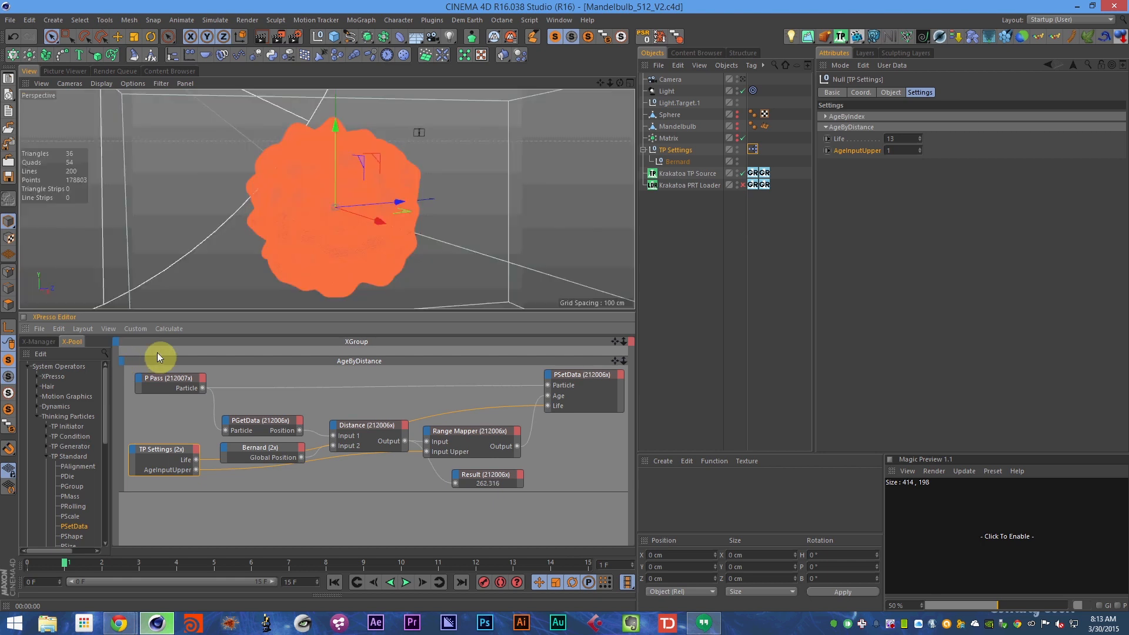
{"action": "key", "text": "g"}
{"action": "key", "text": "ctrl+r"}
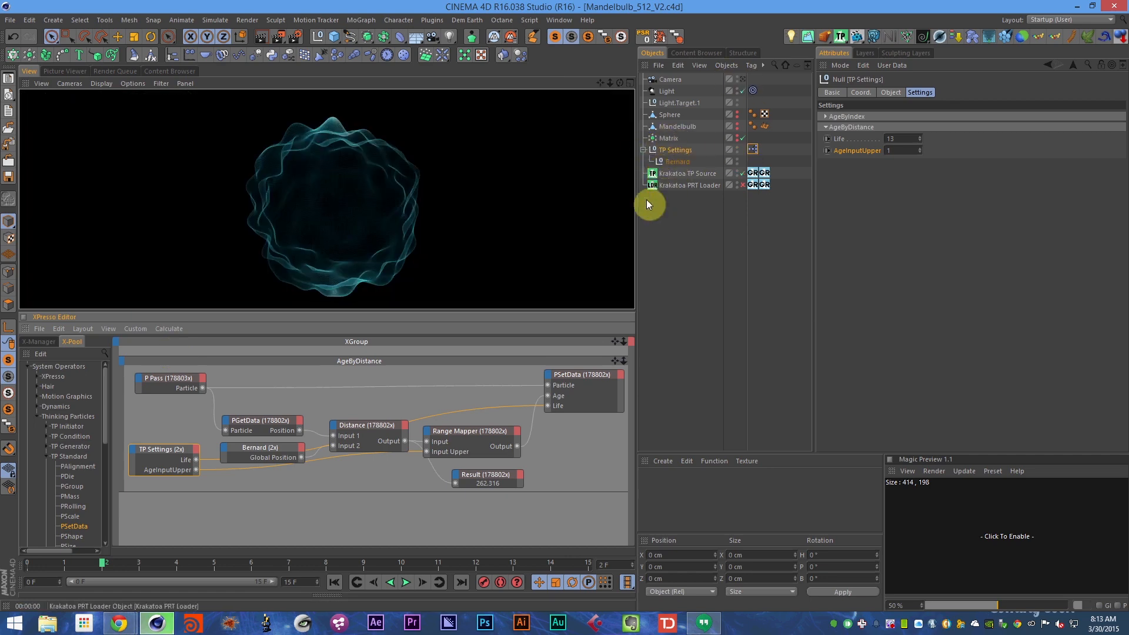
- Fold away the XPresso Editor, set the TP Settings null's Life to 15 and render the viewport at frame 2
{"action": "left_click", "coordinate": [27, 329], "text": "ctrl"}
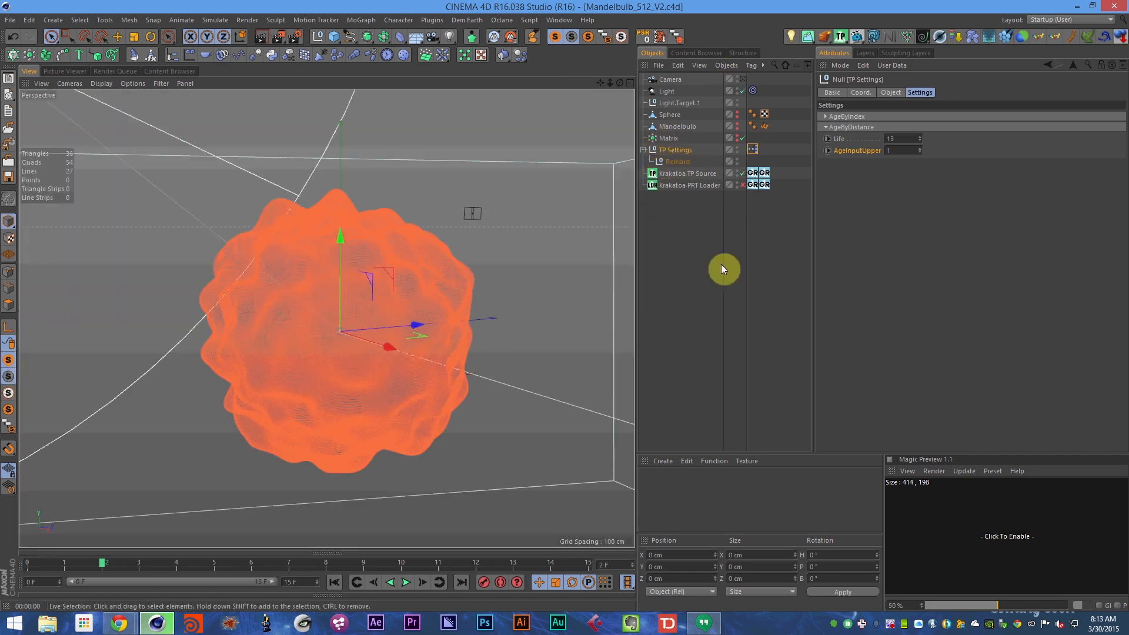
{"action": "key", "text": "ctrl+r"}
{"action": "double_click", "coordinate": [908, 137]}
{"action": "type", "text": "15"}
{"action": "key", "text": "Return"}
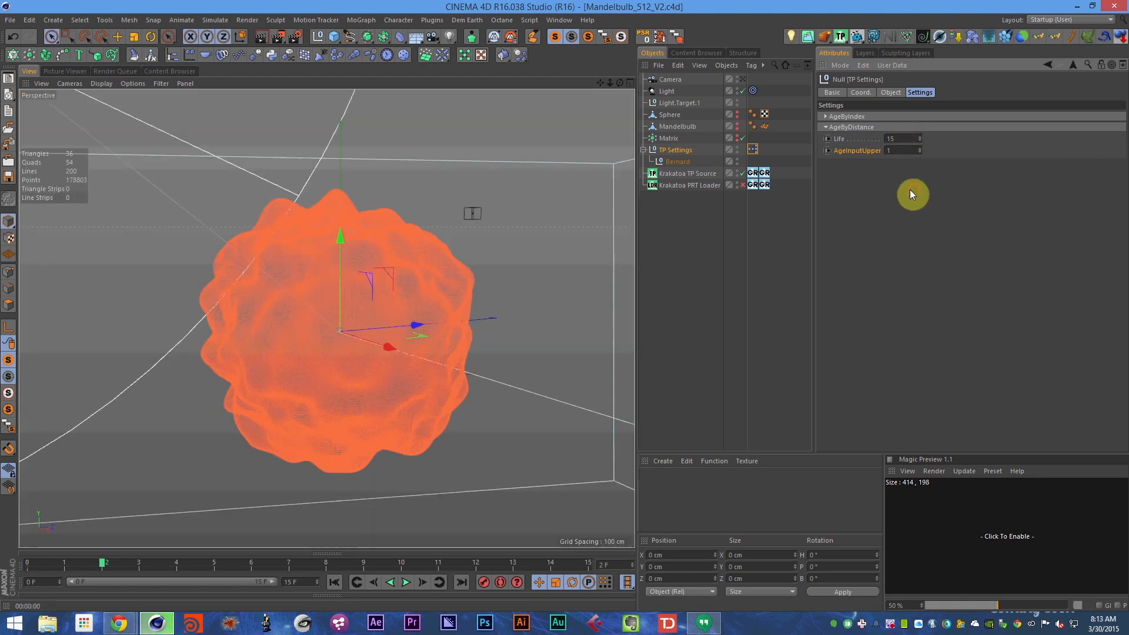
{"action": "key", "text": "ctrl+r"}
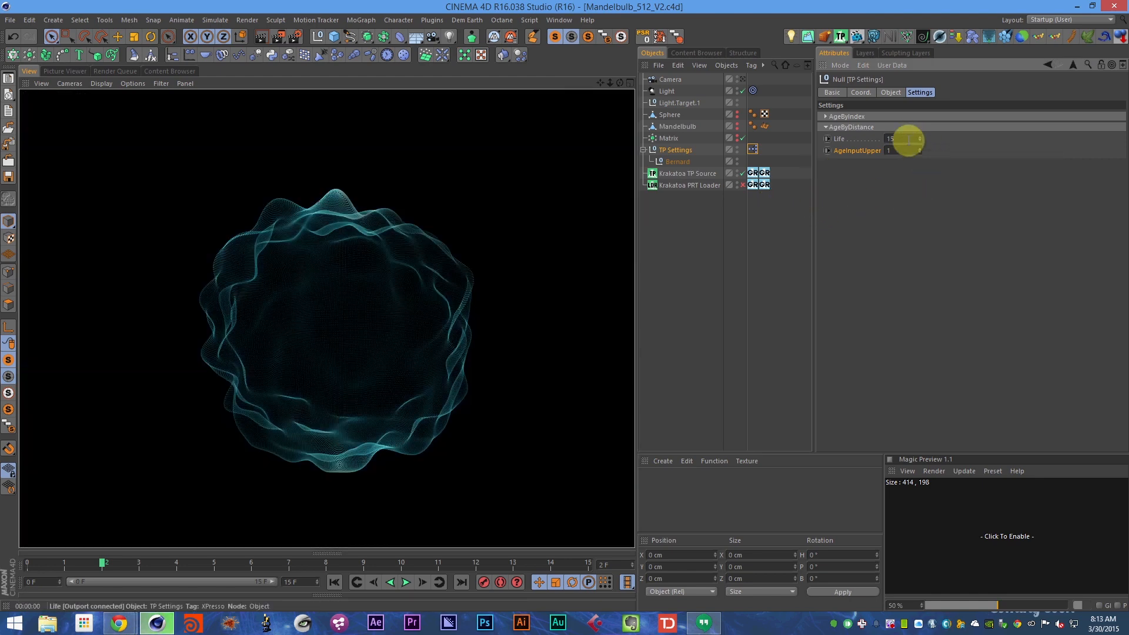
- Unfold the XPresso Editor and replay the particles from the first frame to frame 2 for another viewport render
{"action": "left_click", "coordinate": [227, 549]}
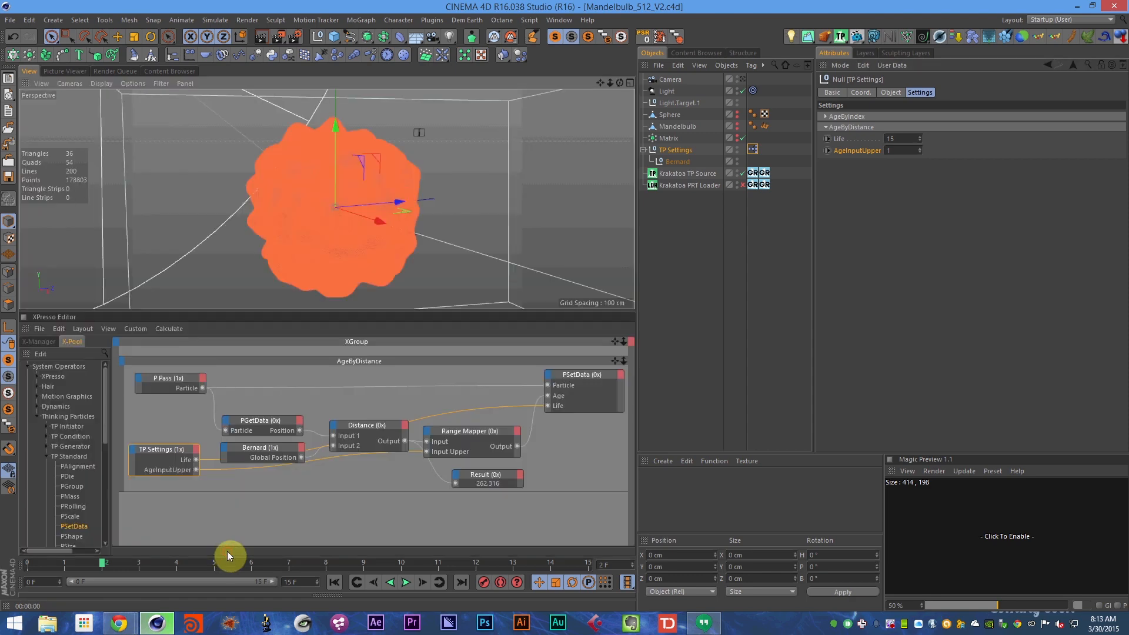
{"action": "key", "text": "shift+f"}
{"action": "key", "text": "g"}
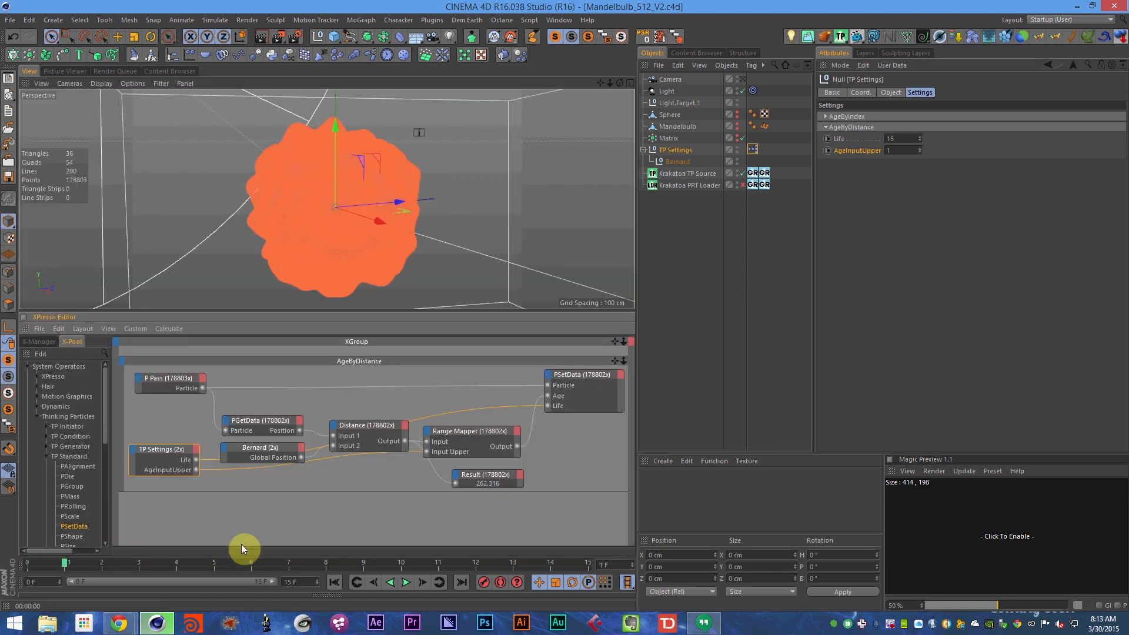
{"action": "key", "text": "g"}
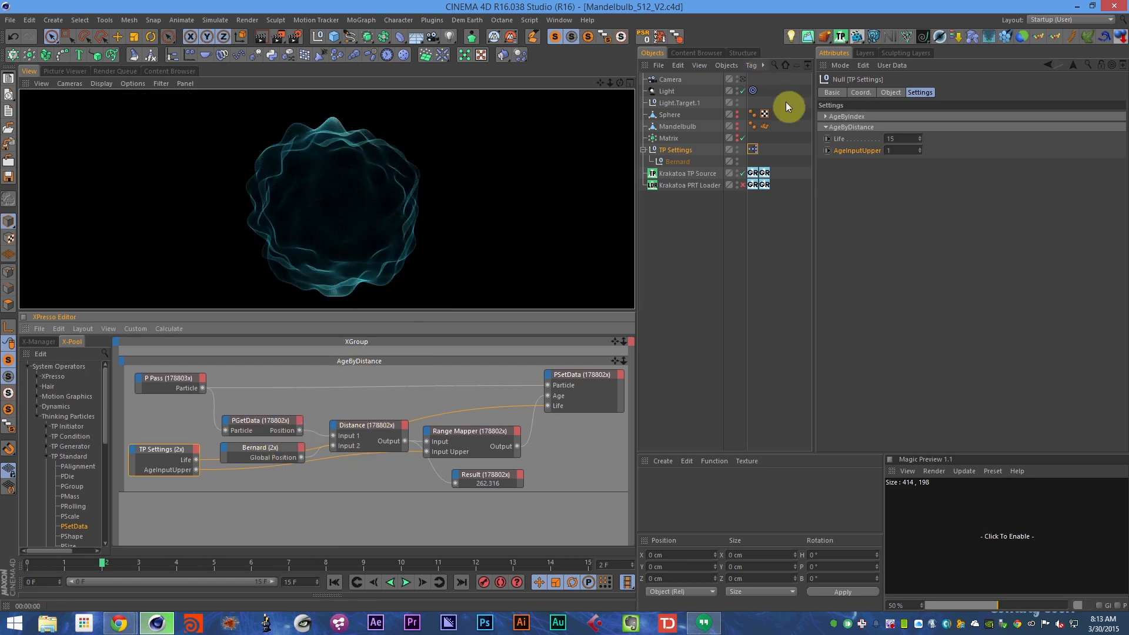
- Set Life to 20 on the TP Settings null
{"action": "left_click", "coordinate": [903, 138]}
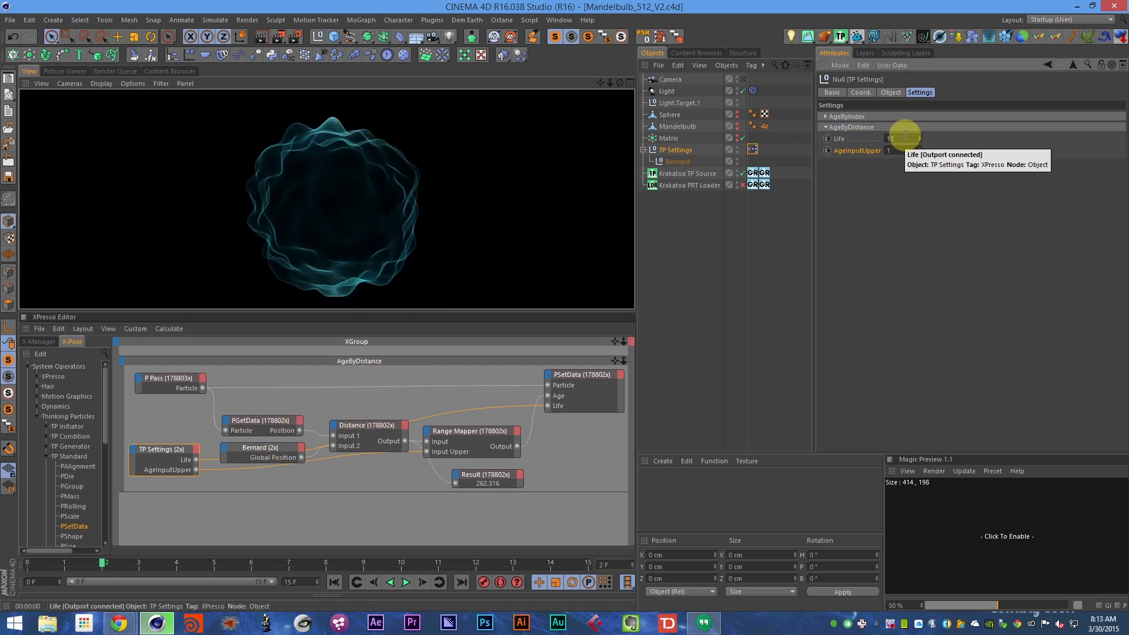
{"action": "type", "text": "1"}
{"action": "type", "text": "0"}
{"action": "key", "text": "Return"}
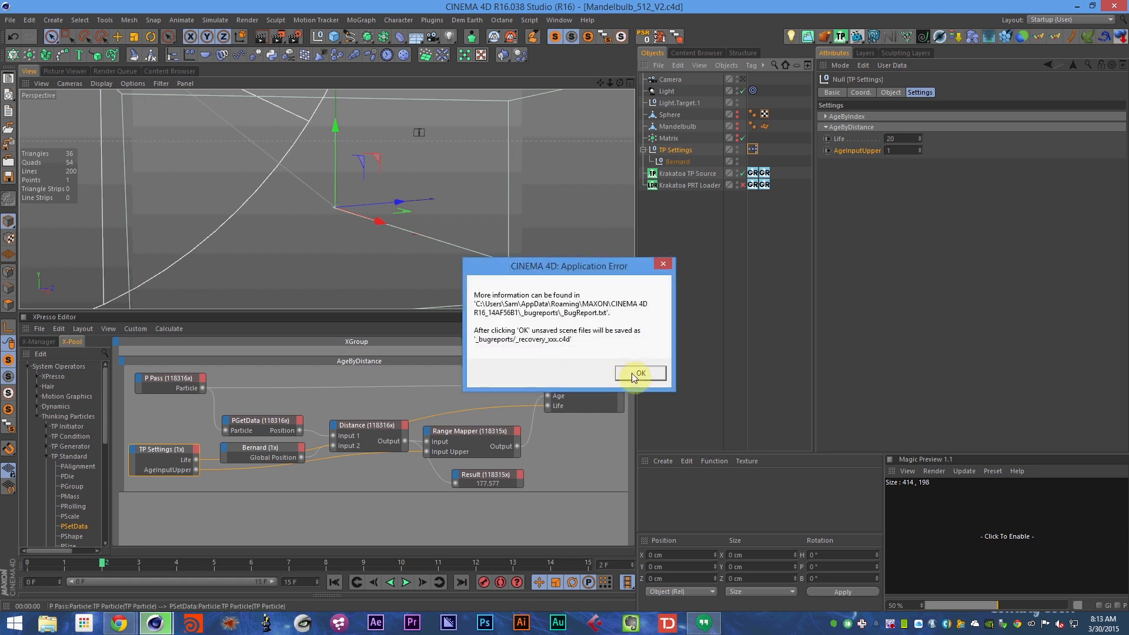
- Dismiss the application error, restart CINEMA 4D and decline to send the bug report
{"action": "left_click", "coordinate": [631, 372]}
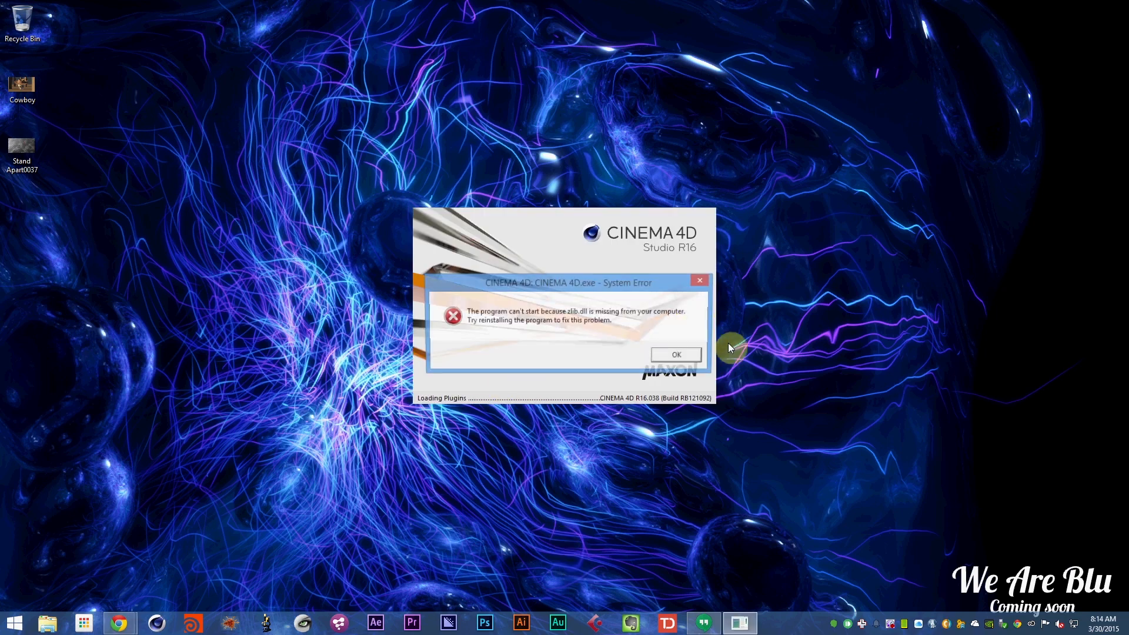
{"action": "left_click", "coordinate": [671, 356]}
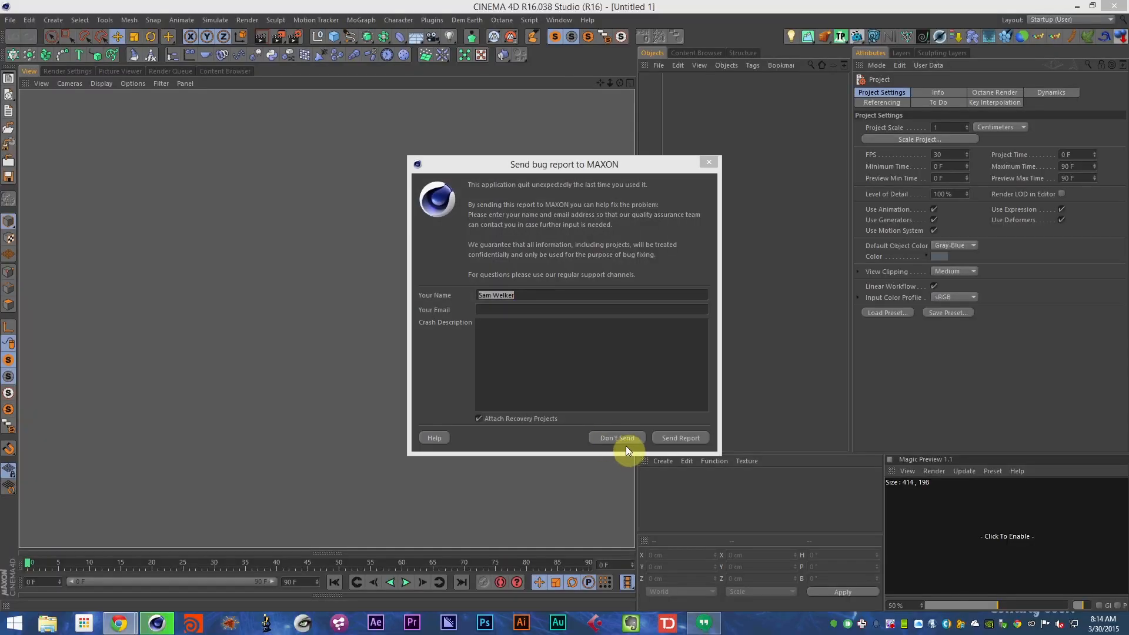
{"action": "left_click", "coordinate": [622, 438]}
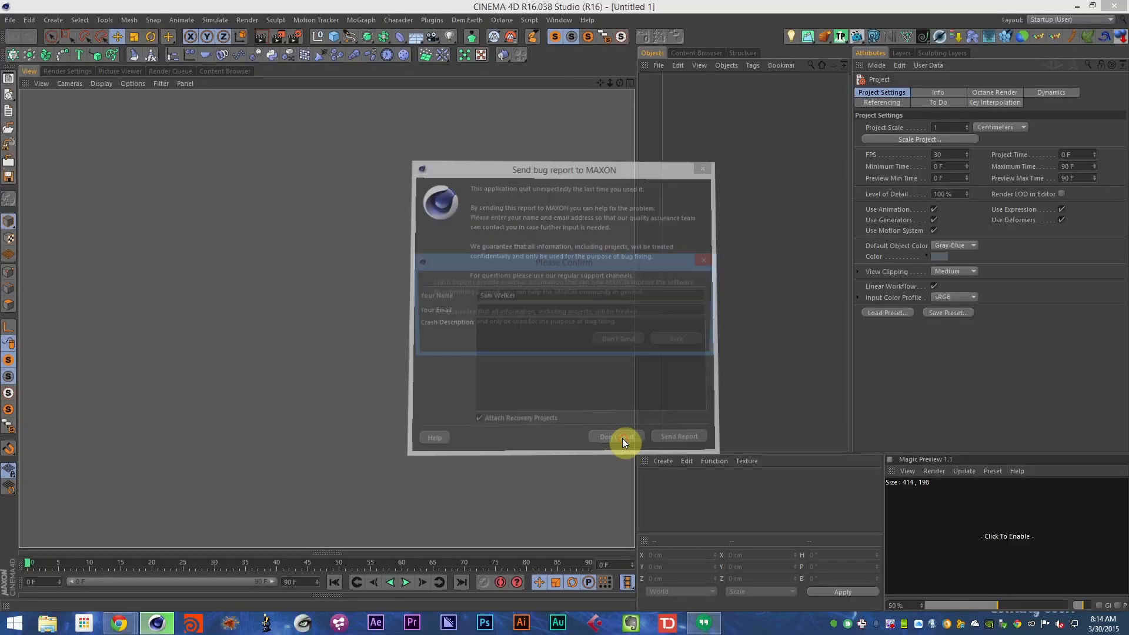
{"action": "left_click", "coordinate": [619, 340]}
- Open the recent project Mandelbulb_3D.c4d and view its particle-covered mesh from another angle
{"action": "left_click", "coordinate": [9, 96]}
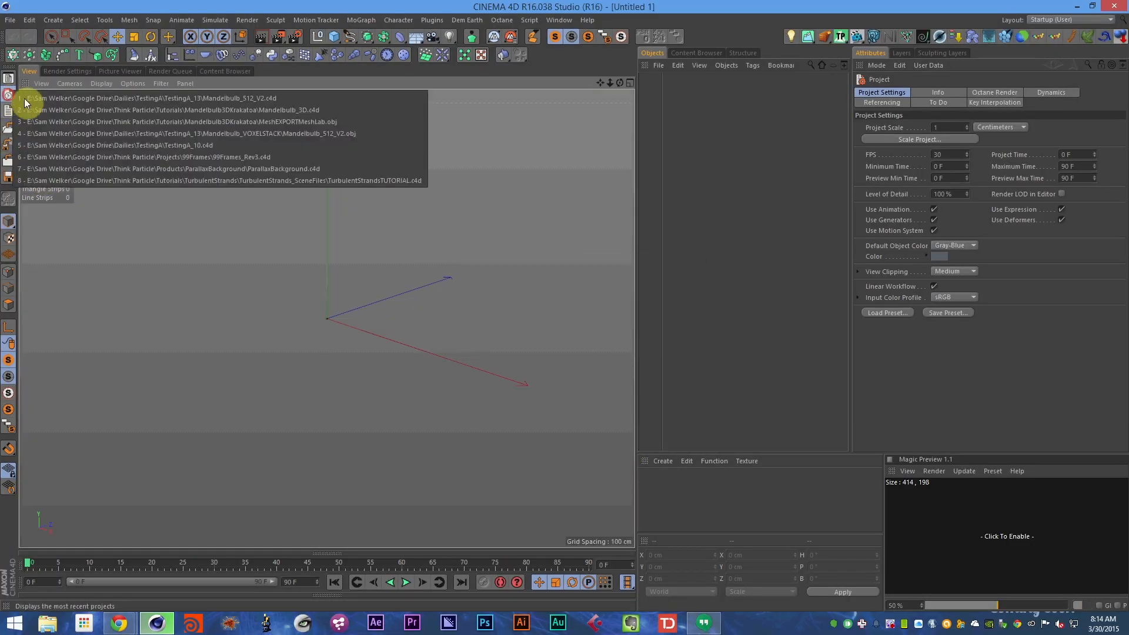
{"action": "left_click", "coordinate": [121, 110]}
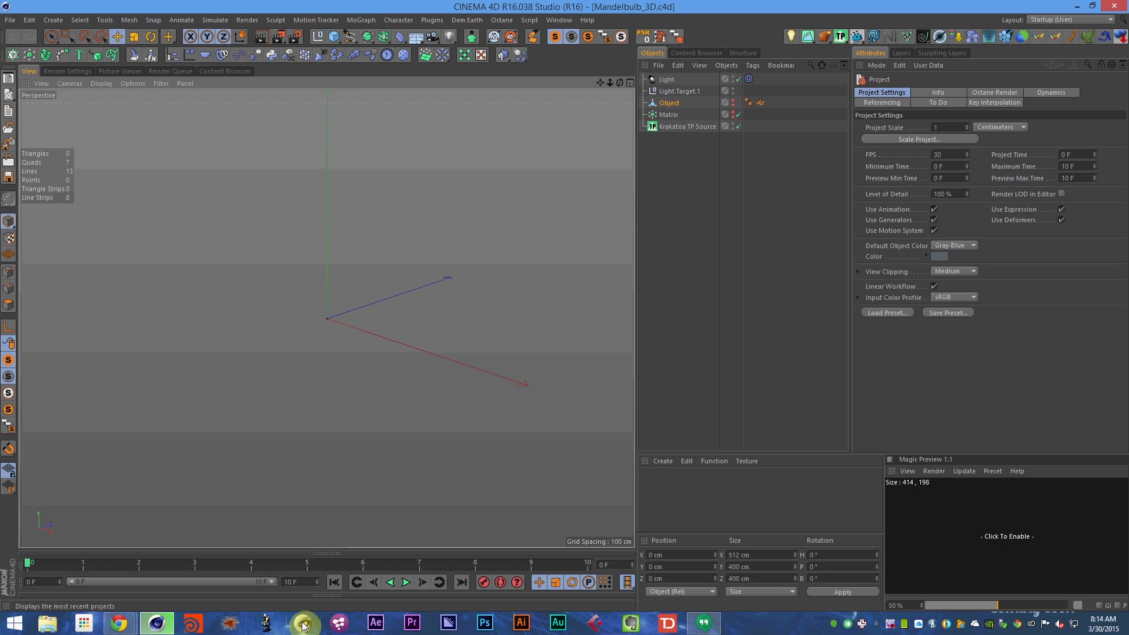
{"action": "right_click", "coordinate": [303, 626]}
{"action": "left_click", "coordinate": [301, 481]}
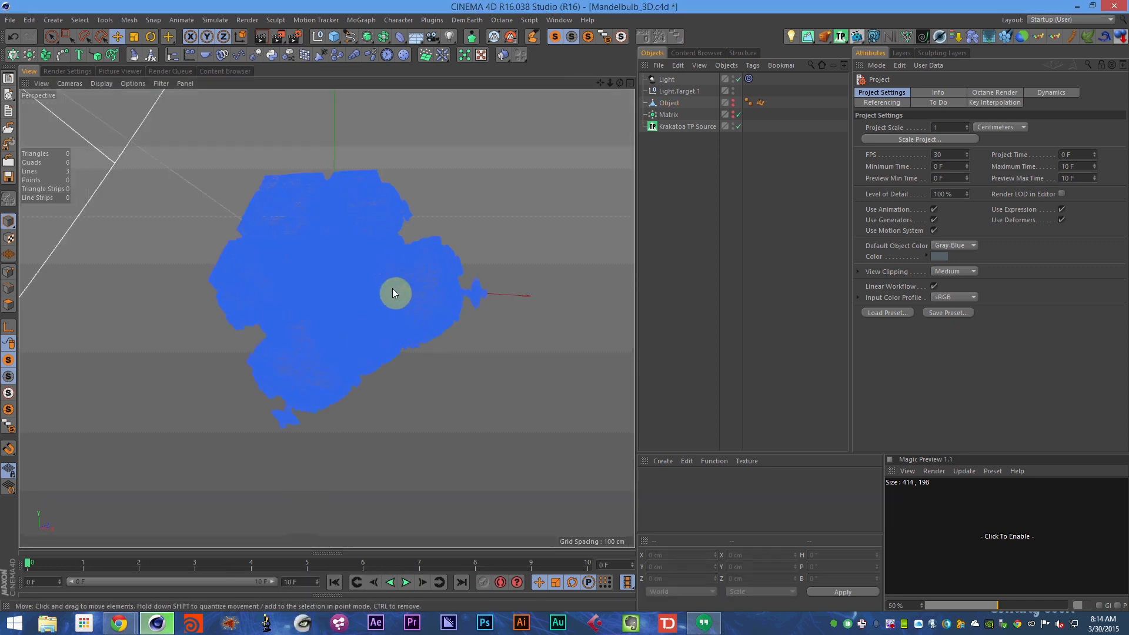
{"action": "left_click_drag", "start_coordinate": [387, 336], "coordinate": [372, 309], "text": "alt"}
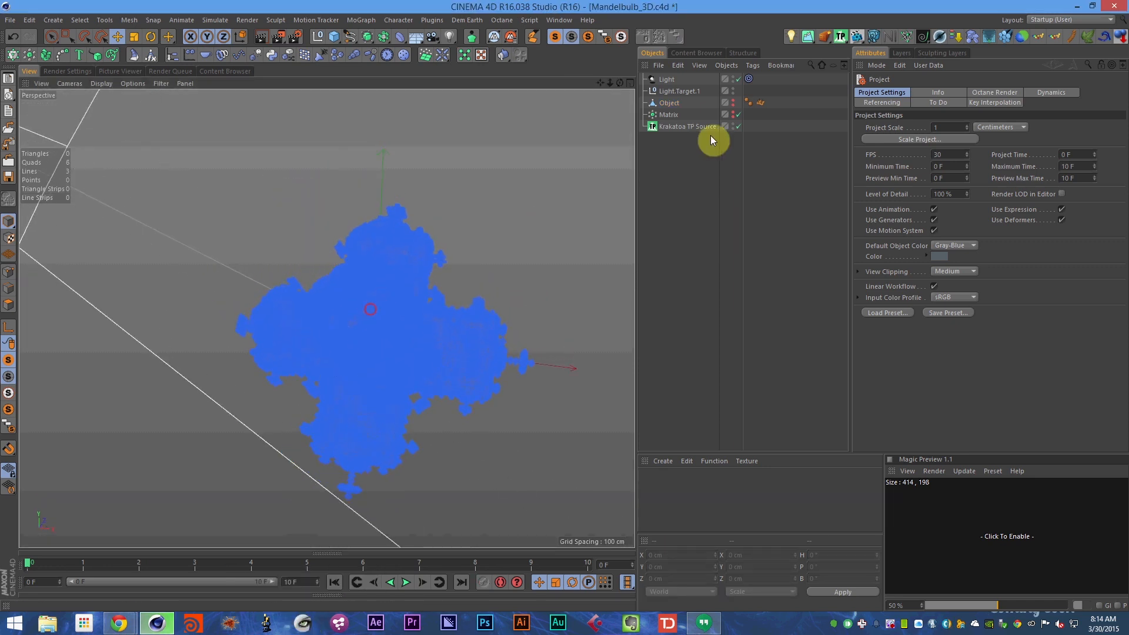
- Show the Object mesh in the editor, disable the Matrix and duplicate the Object
{"action": "left_click", "coordinate": [661, 107]}
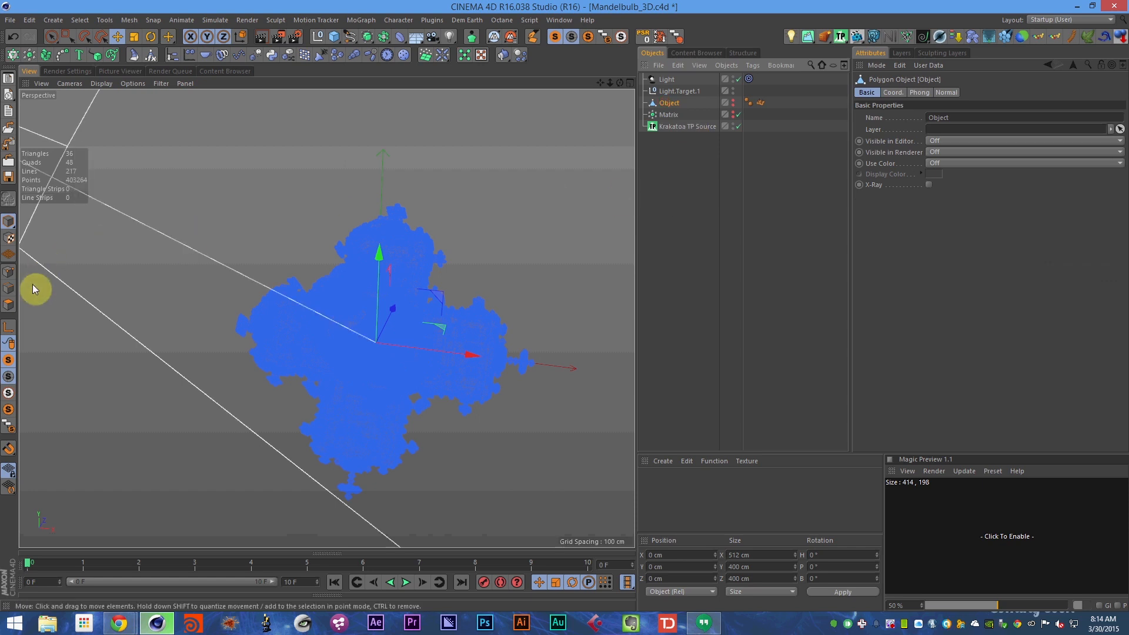
{"action": "left_click", "coordinate": [738, 115]}
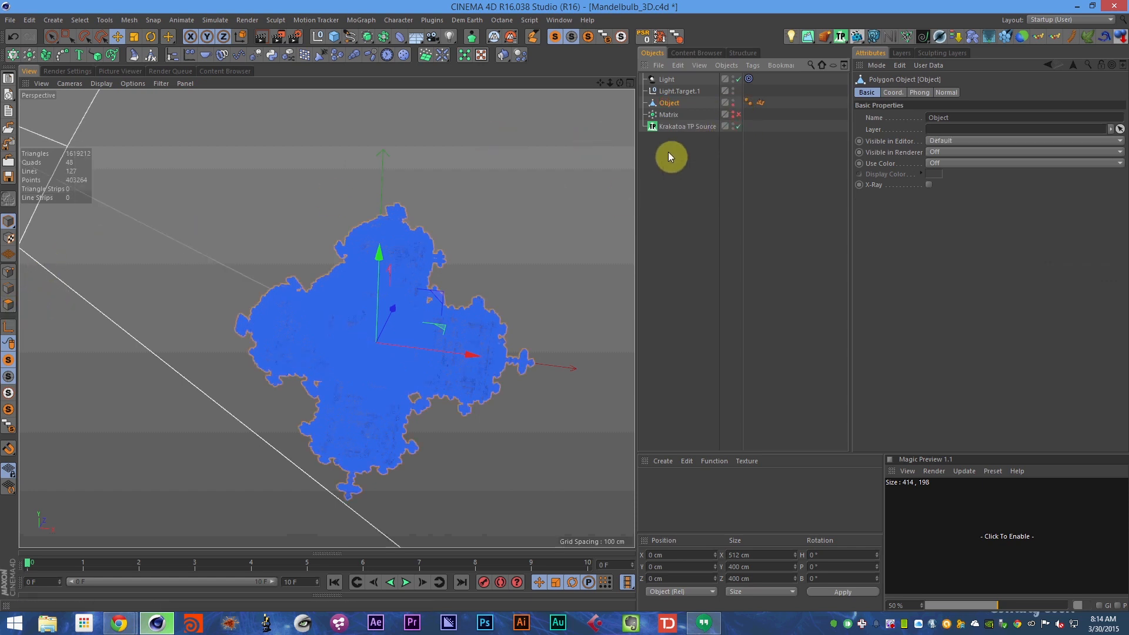
{"action": "left_click_drag", "start_coordinate": [674, 107], "coordinate": [676, 111], "text": "ctrl"}
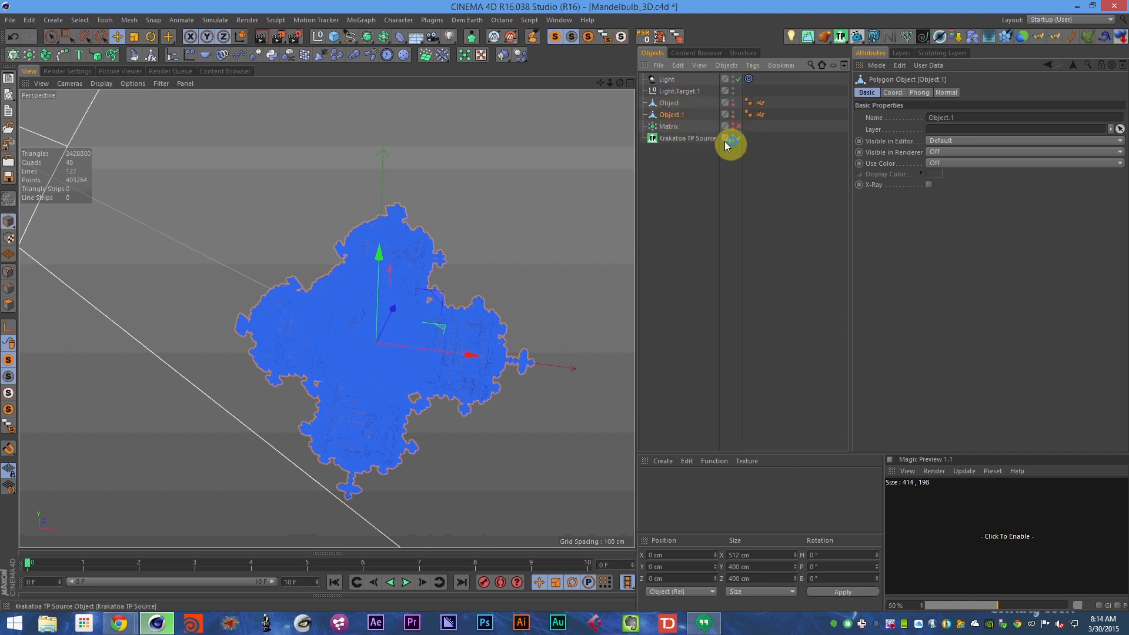
{"action": "key", "text": "g"}
{"action": "key", "text": "f"}
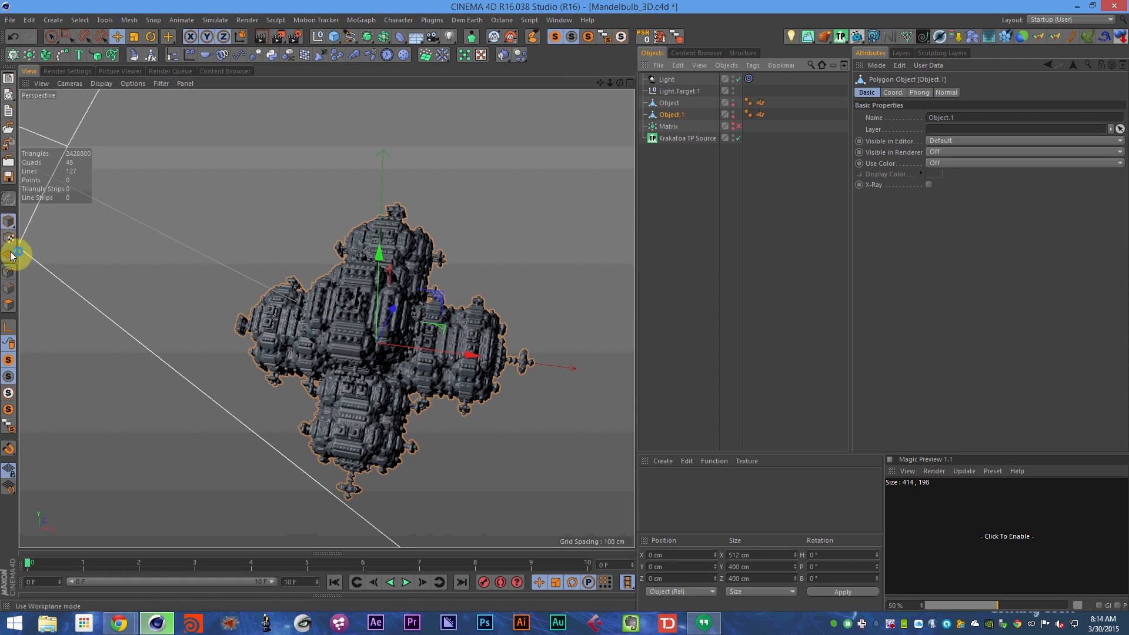
- Subdivide all polygons of the duplicated mesh, Object.1
{"action": "left_click", "coordinate": [10, 304]}
{"action": "right_click", "coordinate": [364, 308]}
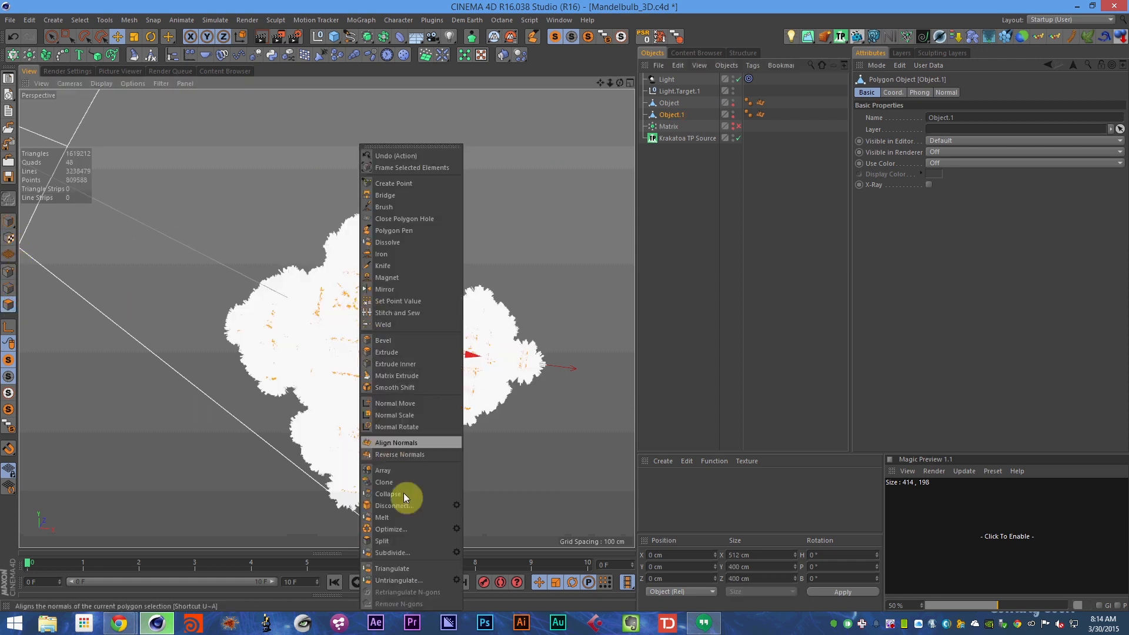
{"action": "left_click", "coordinate": [404, 549]}
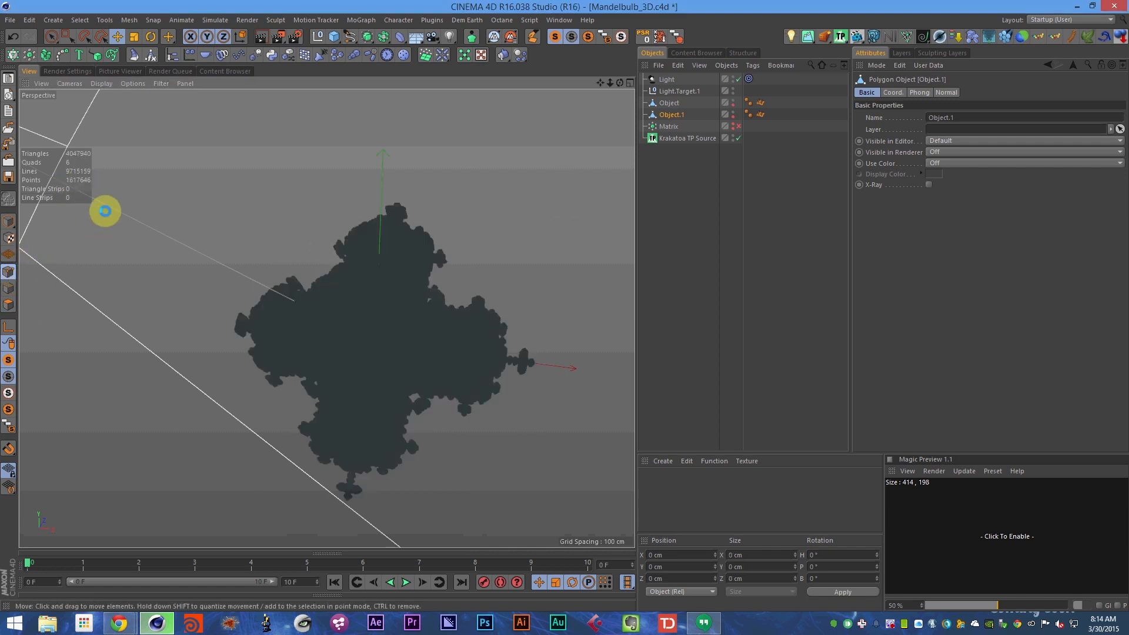
- Return to model mode and delete the Normal tags from Object and Object.1 to clean up the mesh shading
{"action": "key", "text": "ctrl+a"}
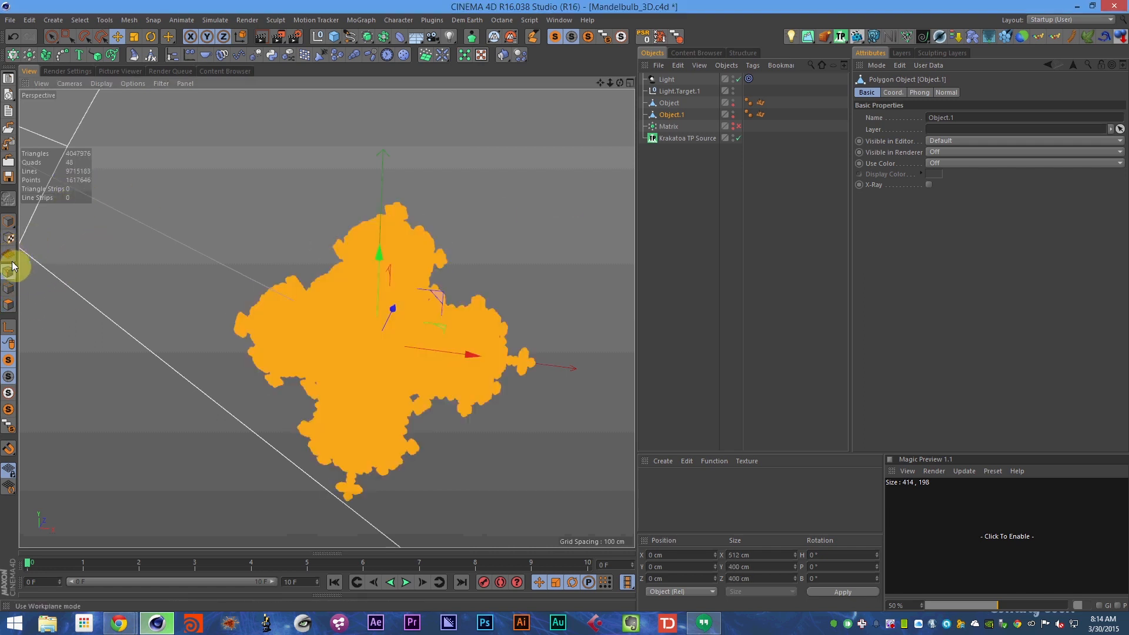
{"action": "left_click", "coordinate": [8, 221]}
{"action": "left_click", "coordinate": [680, 171]}
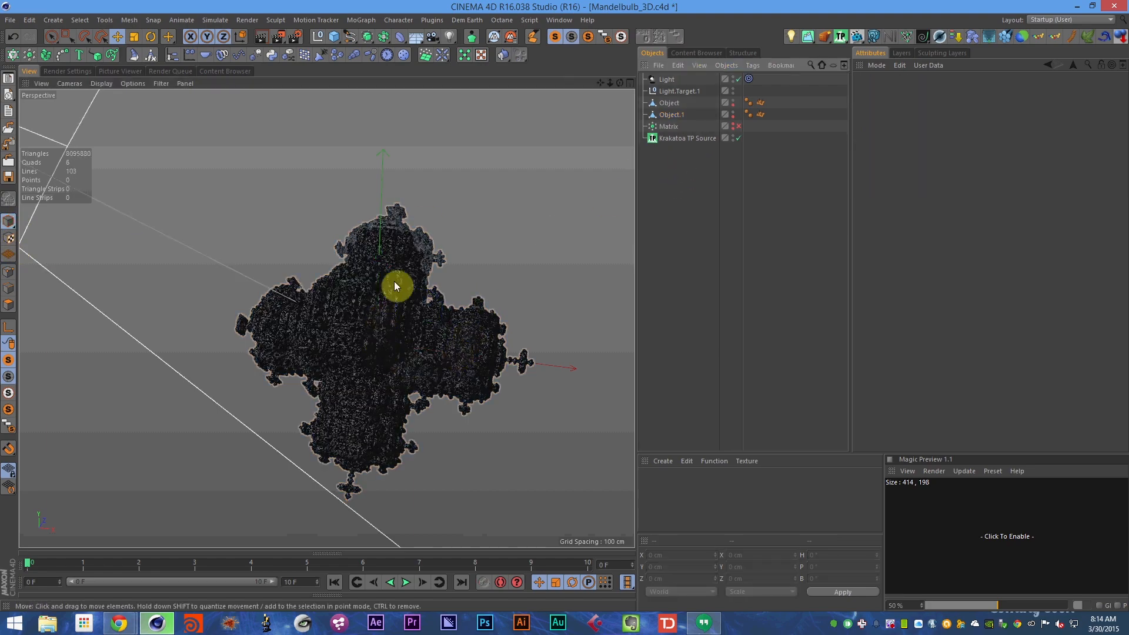
{"action": "scroll", "coordinate": [521, 238], "scroll_direction": "up", "scroll_amount": 5}
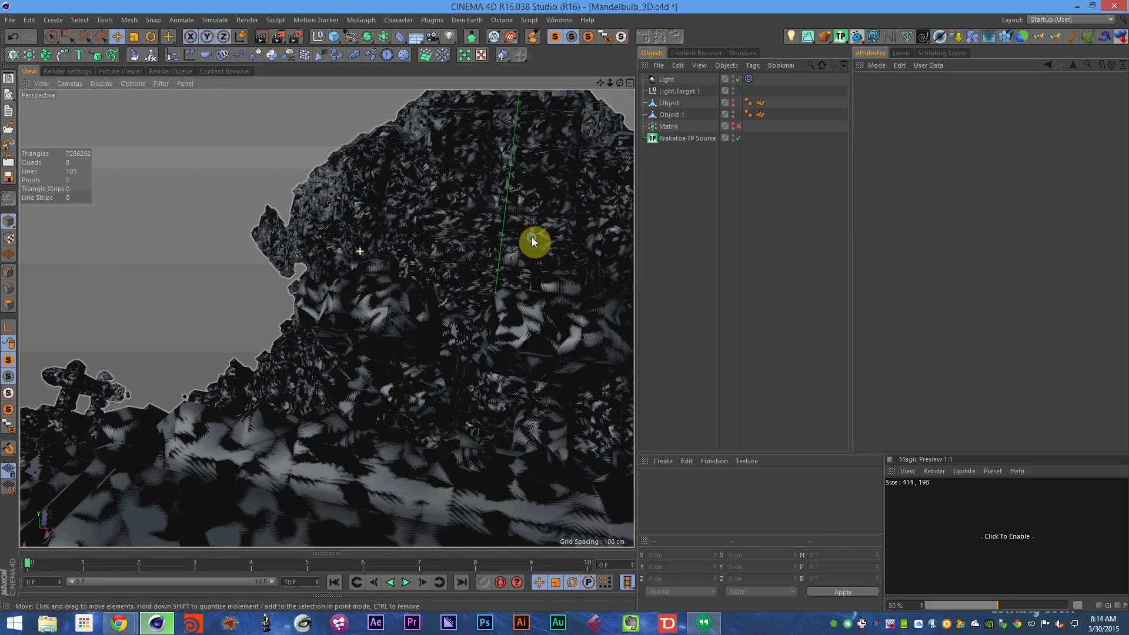
{"action": "left_click", "coordinate": [764, 117]}
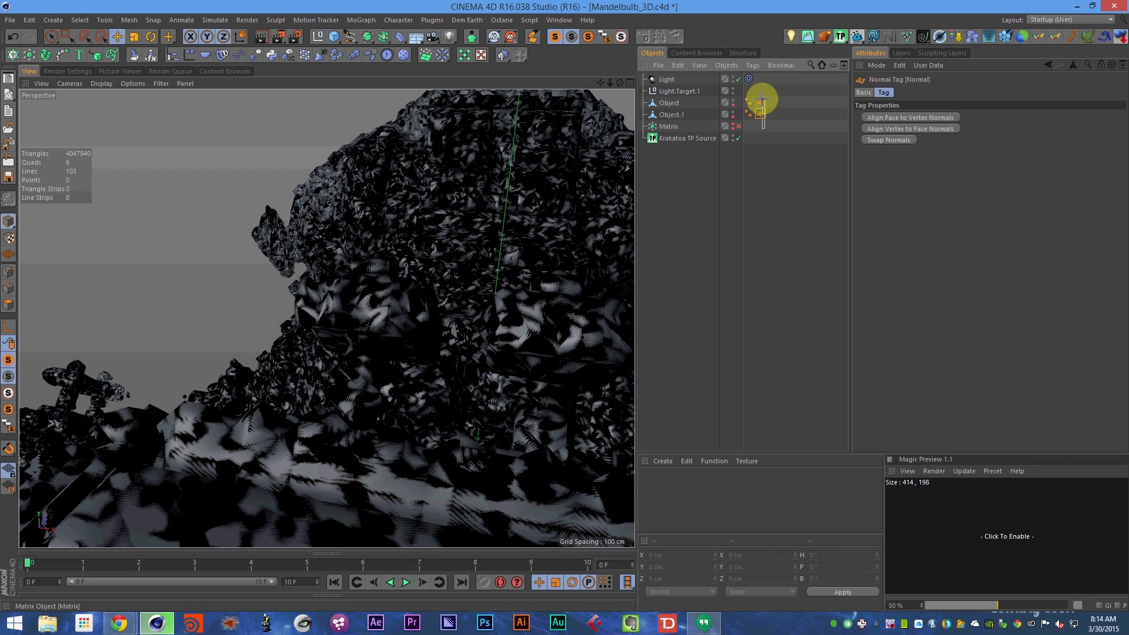
{"action": "left_click", "coordinate": [763, 103], "text": "ctrl"}
{"action": "key", "text": "Delete"}
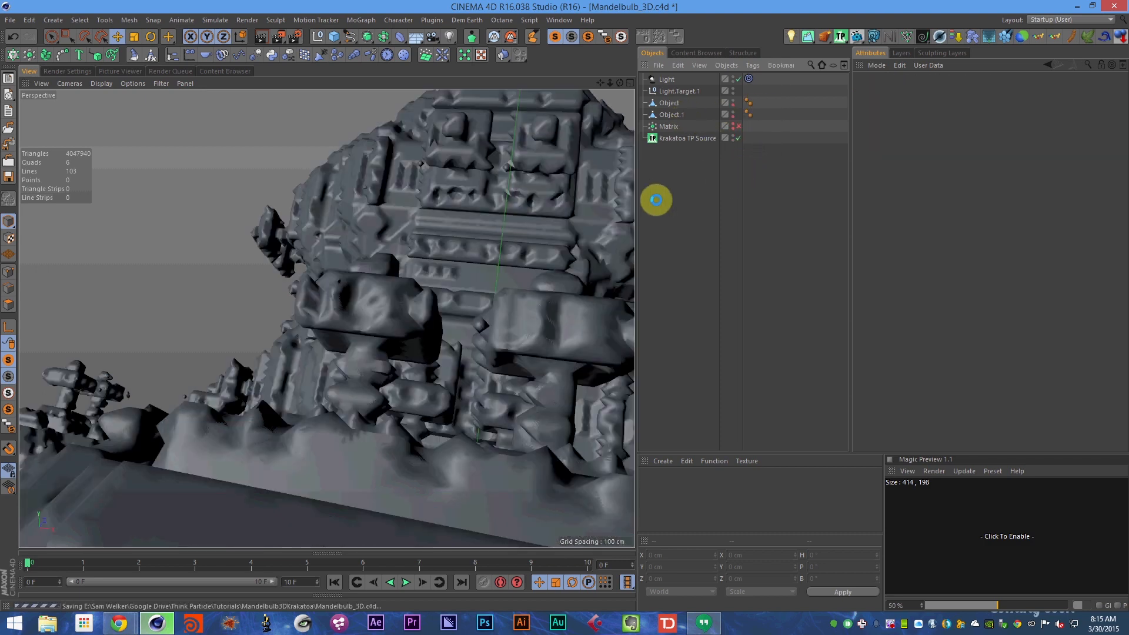
- Hide both Object and Object.1 in the editor view
{"action": "right_click_drag", "start_coordinate": [474, 271], "coordinate": [372, 302], "text": "alt"}
{"action": "left_click_drag", "start_coordinate": [372, 302], "coordinate": [450, 333], "text": "alt"}
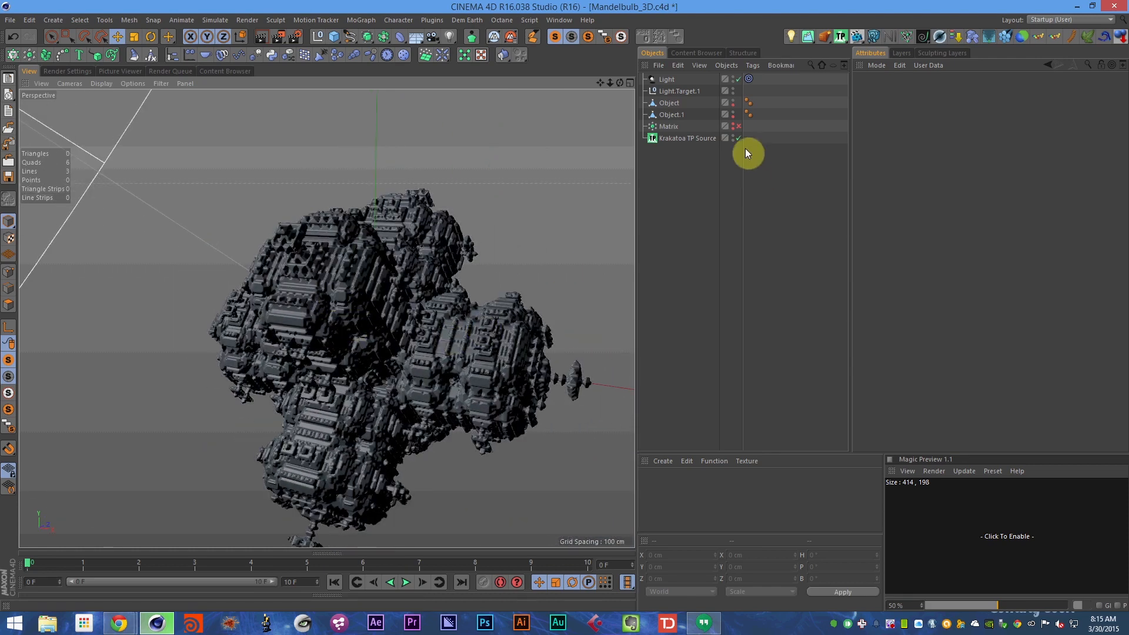
{"action": "left_click", "coordinate": [733, 102]}
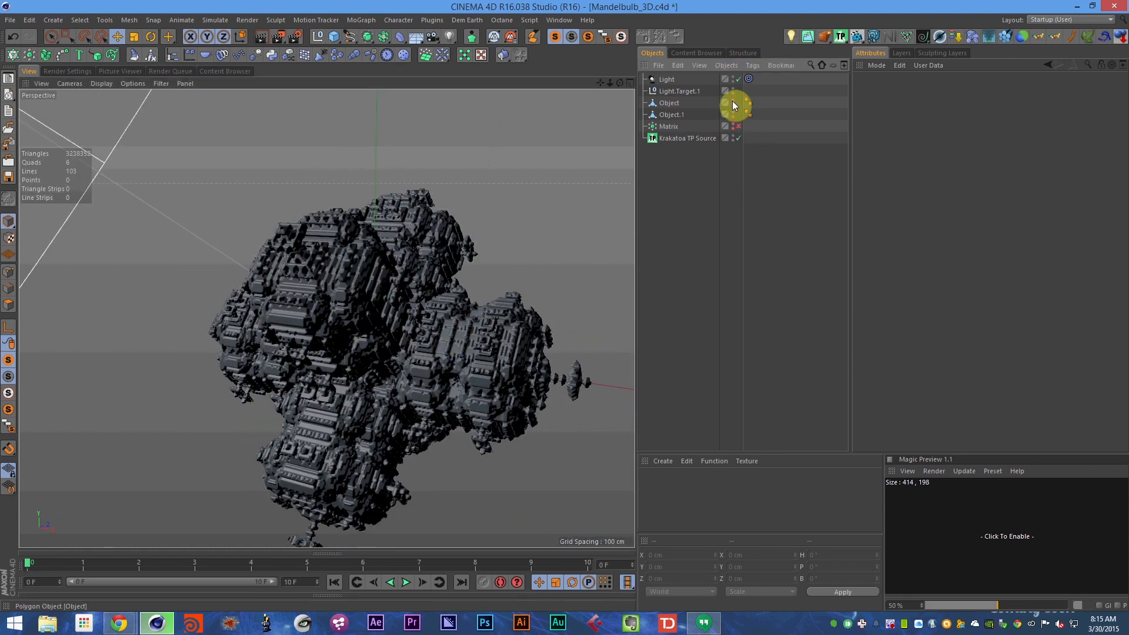
{"action": "left_click", "coordinate": [733, 115]}
- Rename Object to LowRes Mandelbulb and Object.1 to HighRes Mandelbulb, and save the scene
{"action": "left_click", "coordinate": [680, 101]}
{"action": "double_click", "coordinate": [680, 101]}
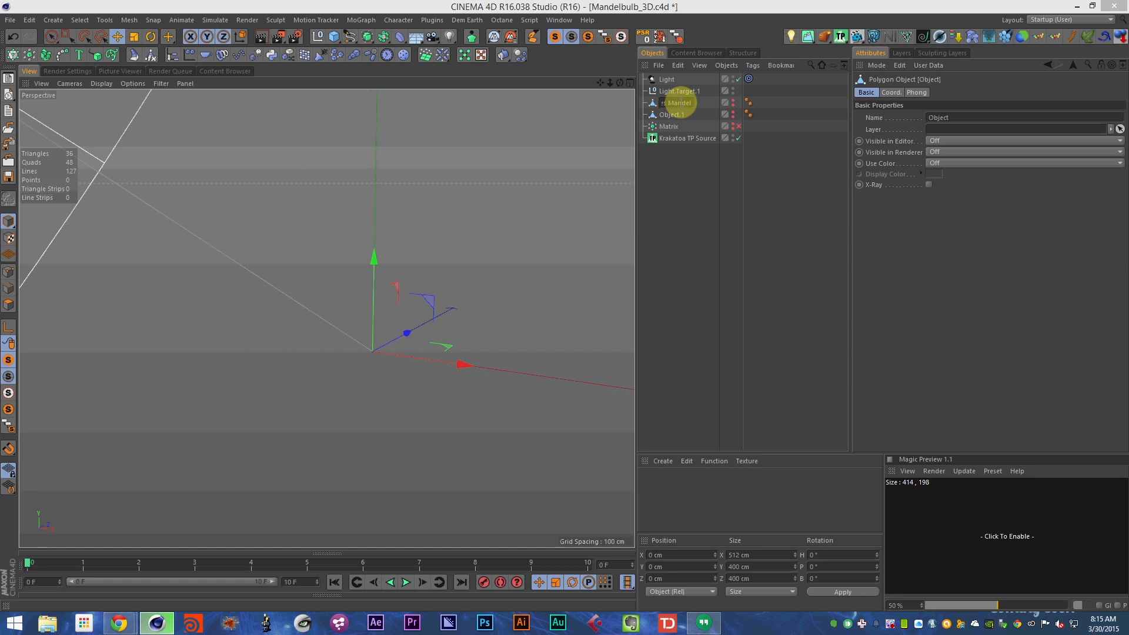
{"action": "type", "text": "LowRes Mandelbulb"}
{"action": "key", "text": "Tab"}
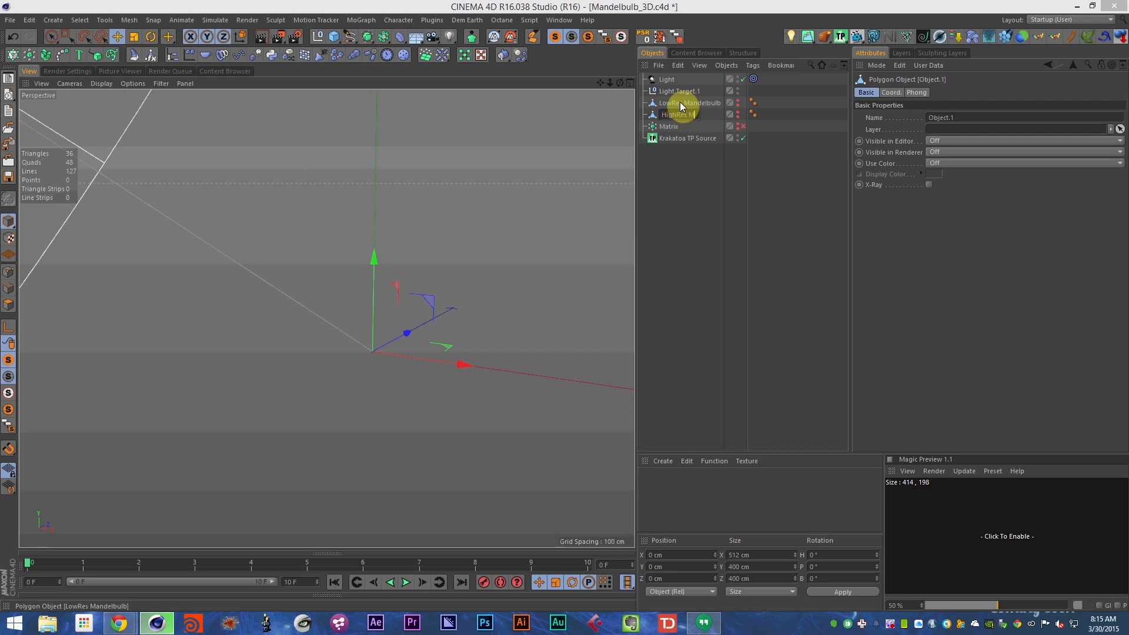
{"action": "type", "text": "HighRes Mandelbulb"}
{"action": "key", "text": "Return"}
{"action": "key", "text": "ctrl+s"}
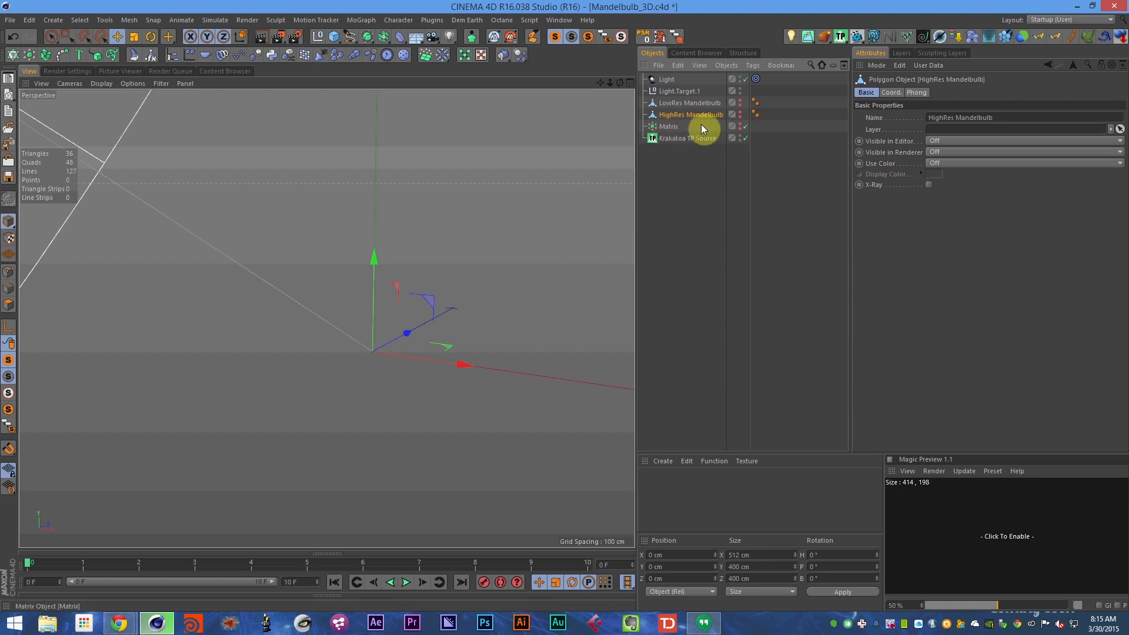
- Enable the Matrix, assign HighRes Mandelbulb as its source object, and save the scene
{"action": "left_click", "coordinate": [706, 126]}
{"action": "left_click_drag", "start_coordinate": [690, 118], "coordinate": [940, 197]}
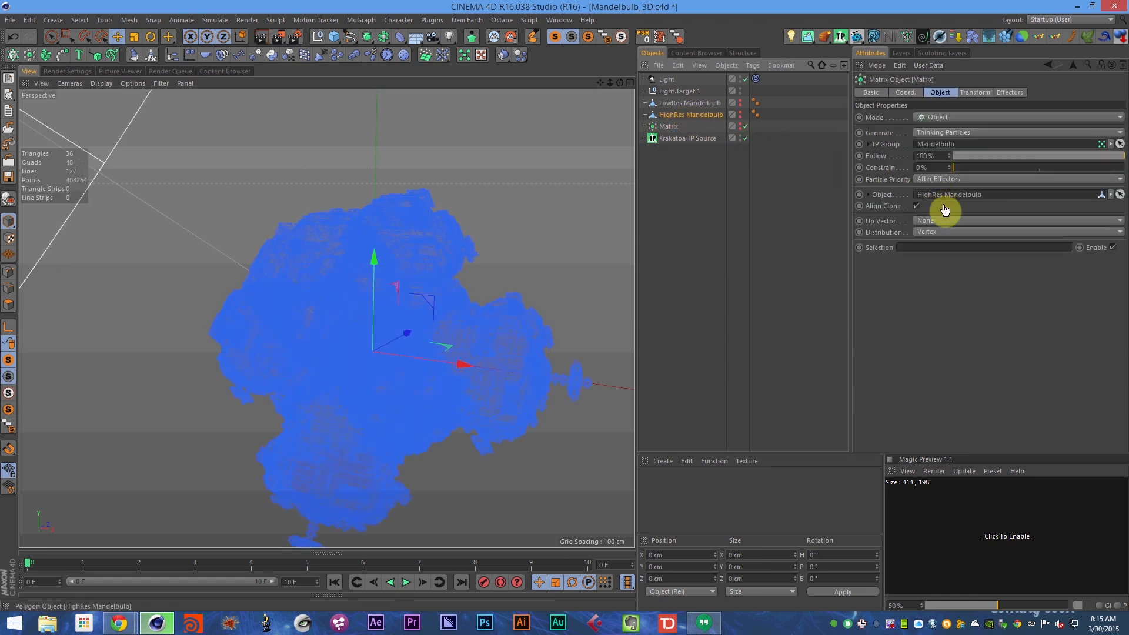
{"action": "key", "text": "ctrl+s"}
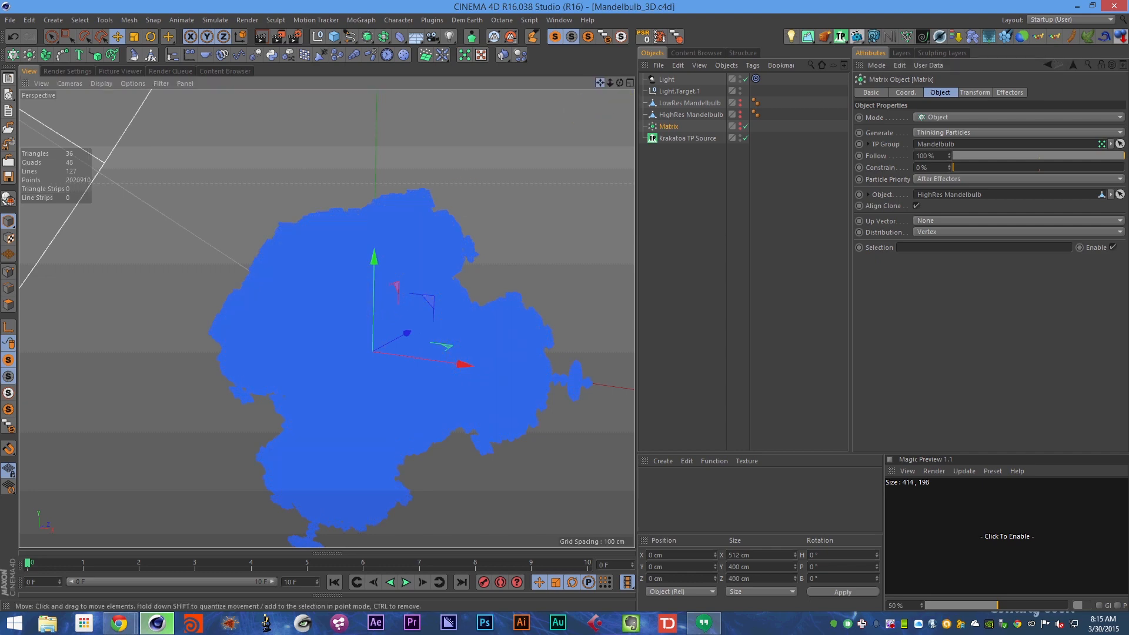
- Render the denser particle cloud in the viewport from several angles
{"action": "left_click_drag", "start_coordinate": [600, 83], "coordinate": [569, 50]}
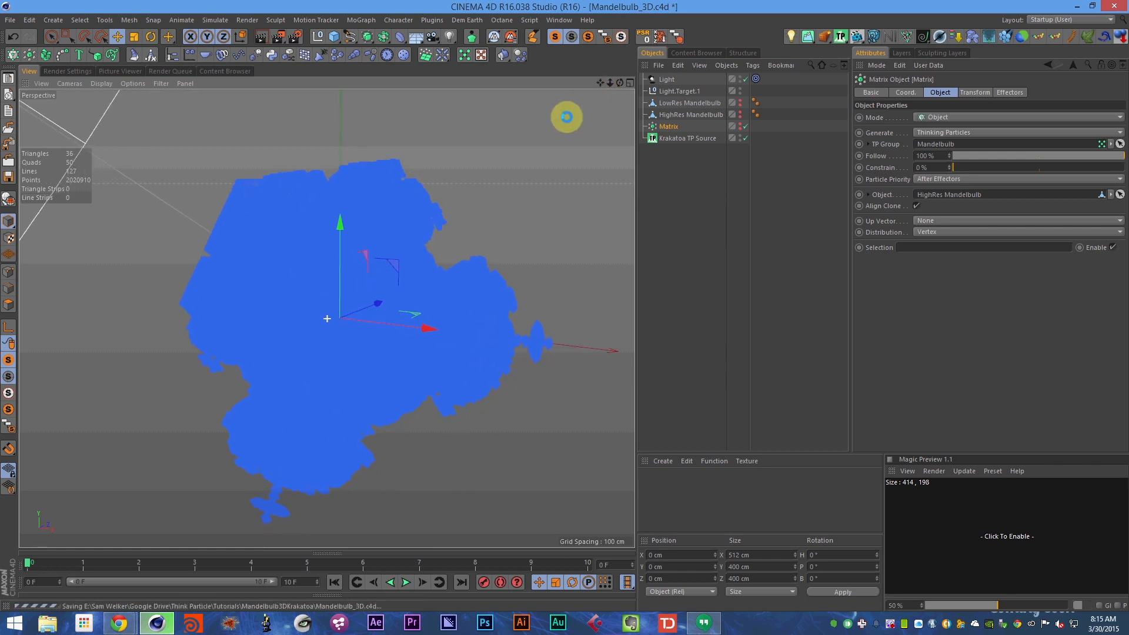
{"action": "key", "text": "ctrl+r"}
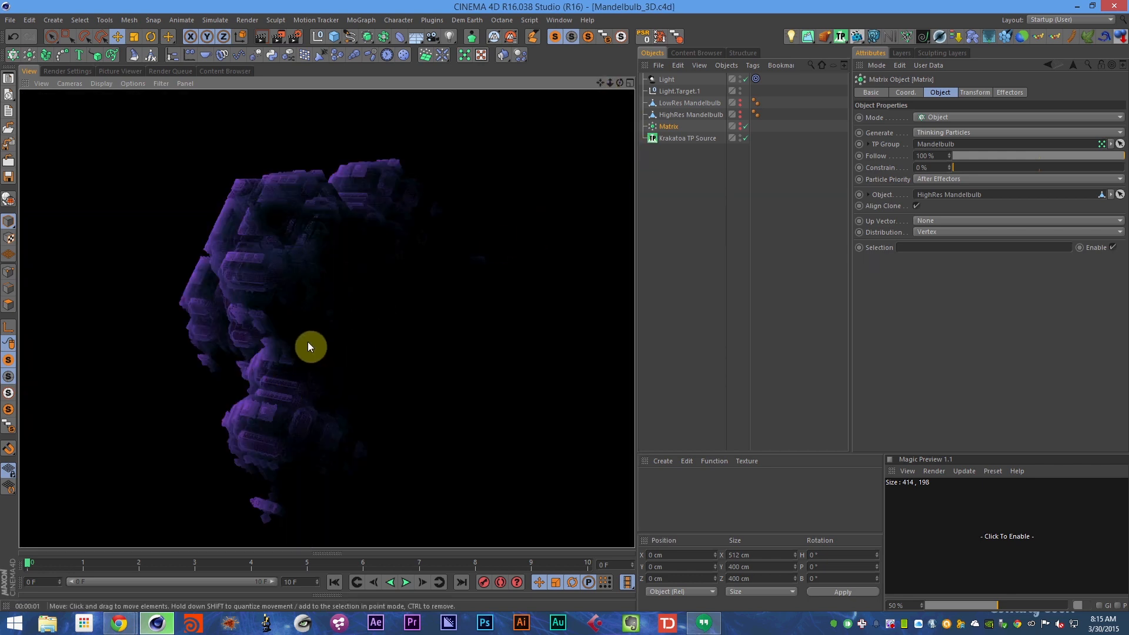
{"action": "left_click_drag", "start_coordinate": [351, 340], "coordinate": [357, 342], "text": "alt"}
{"action": "key", "text": "ctrl+r"}
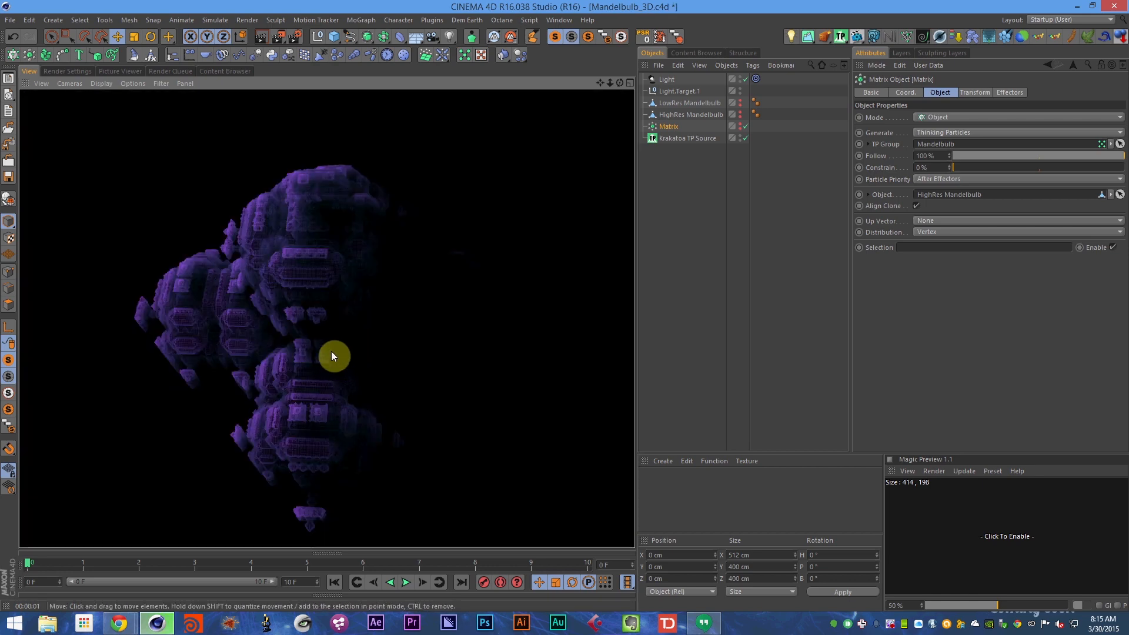
{"action": "mouse_move", "coordinate": [331, 355]}
{"action": "left_mouse_down", "text": "alt"}
{"action": "mouse_move", "coordinate": [328, 327]}
{"action": "mouse_move", "coordinate": [339, 334]}
{"action": "left_mouse_up", "text": "alt"}
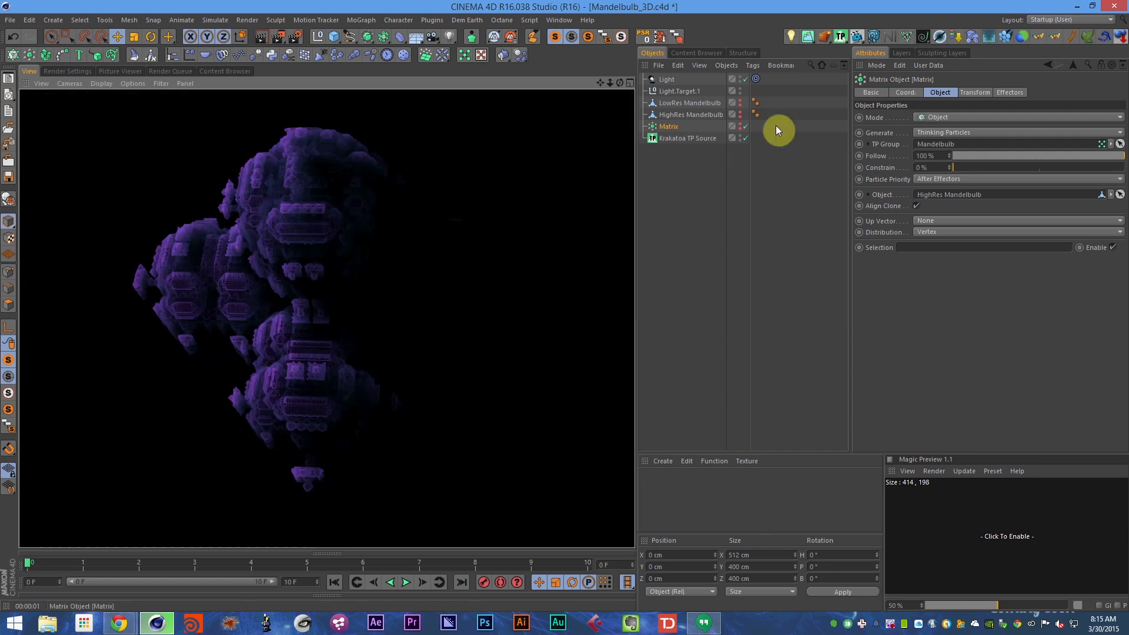
- Add a Krakatoa Channel Gradient tag to the Krakatoa TP Source, save the scene and preview the render
{"action": "left_click", "coordinate": [708, 136]}
{"action": "right_click", "coordinate": [709, 137]}
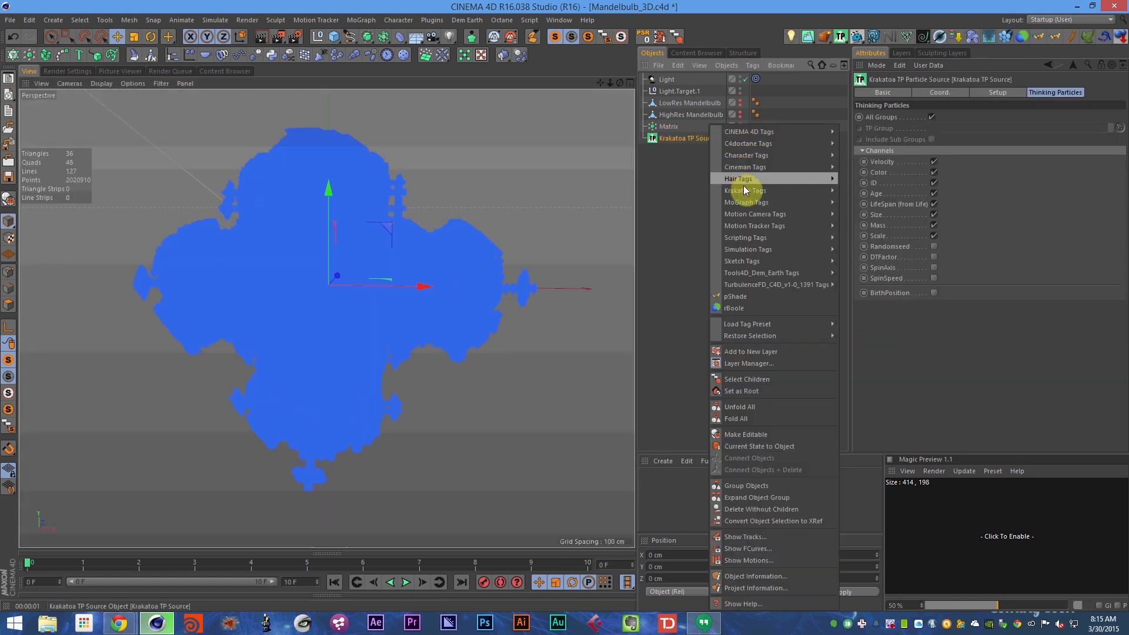
{"action": "mouse_move", "coordinate": [746, 192]}
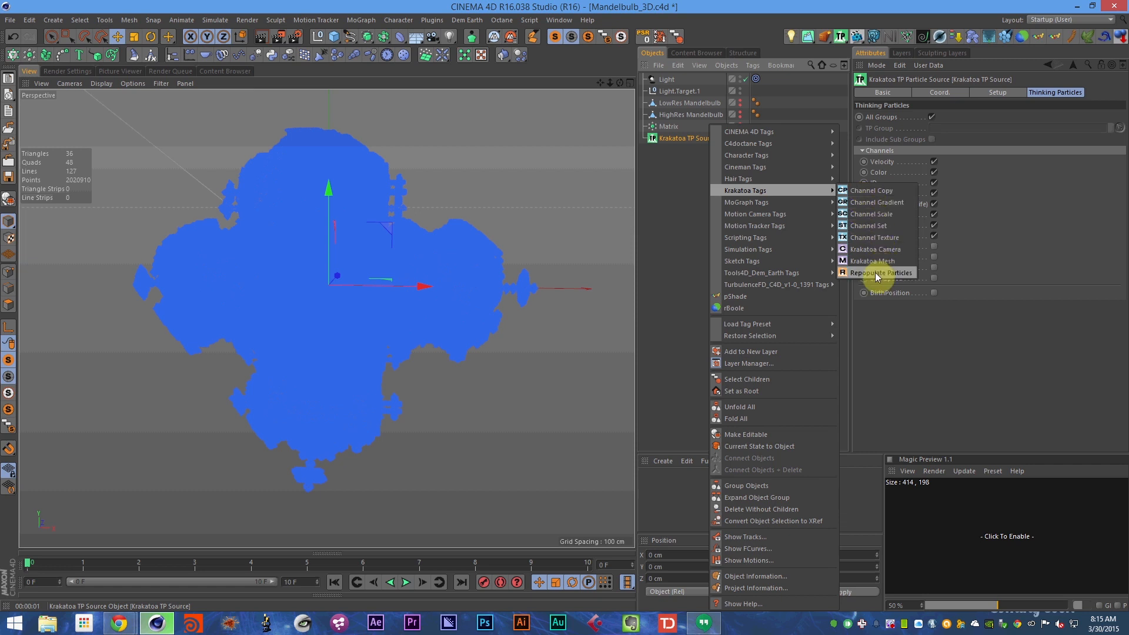
{"action": "left_click", "coordinate": [881, 202]}
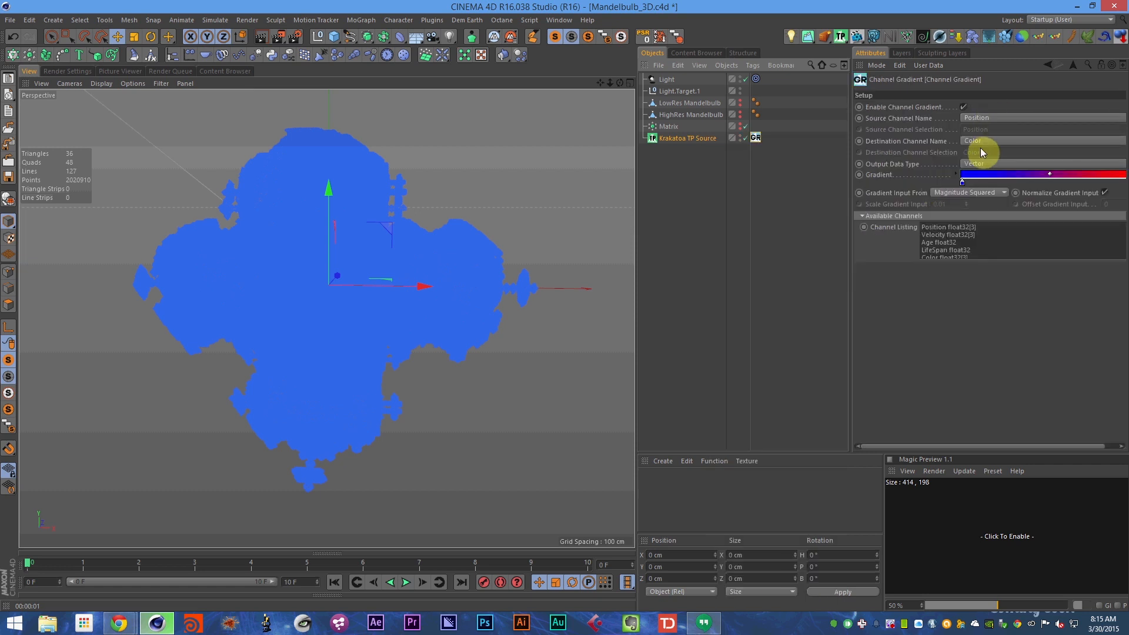
{"action": "key", "text": "ctrl+s"}
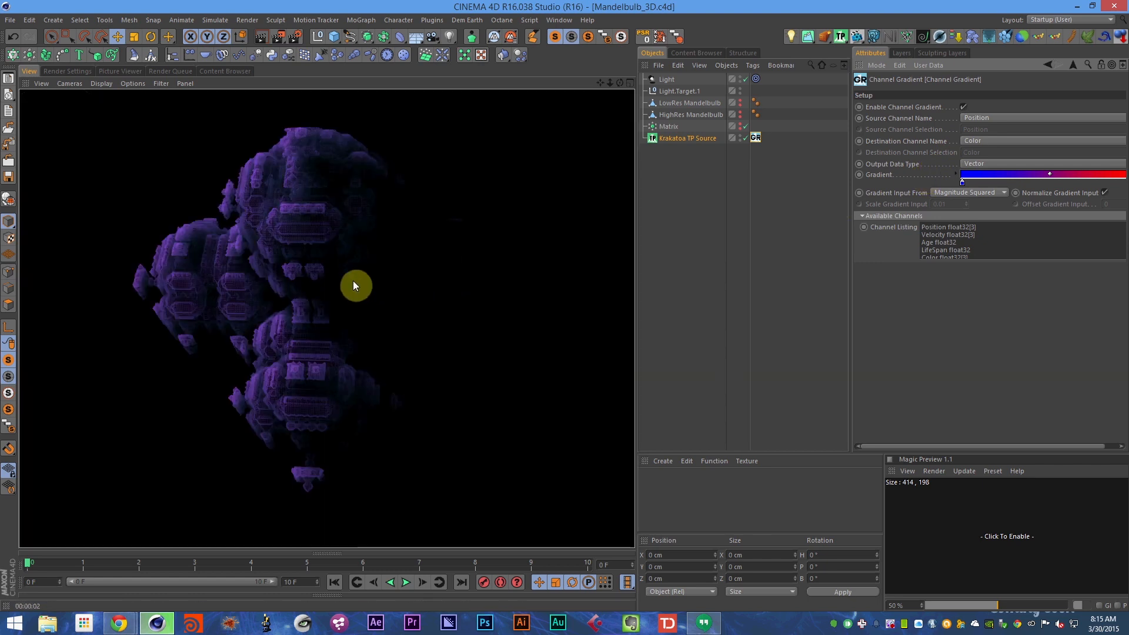
{"action": "left_click", "coordinate": [348, 251]}
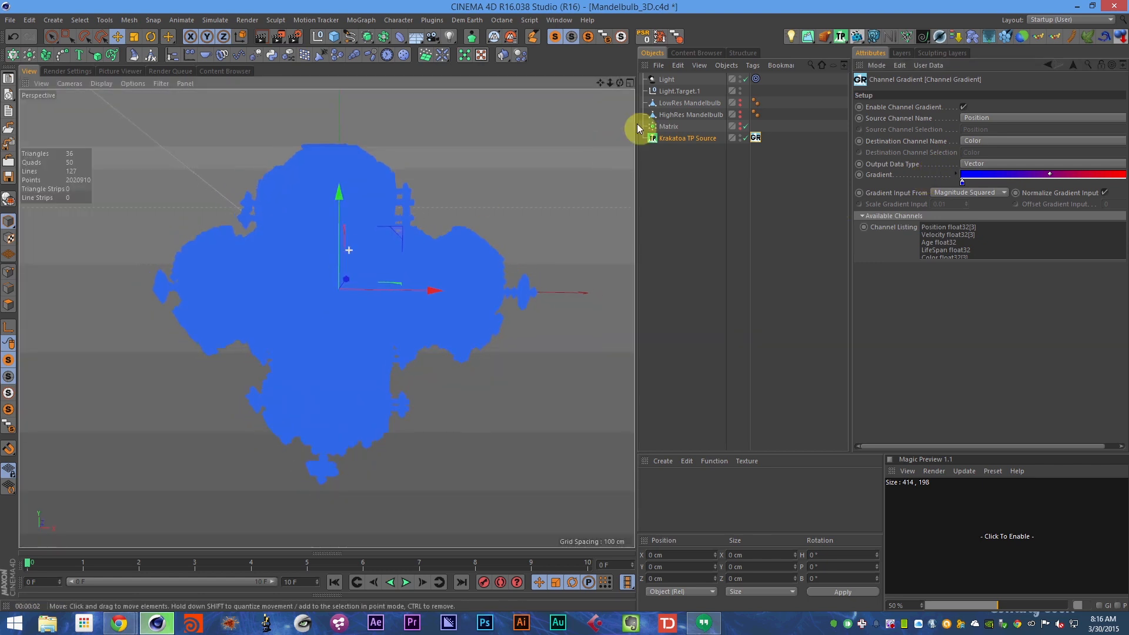
- Turn off the global Override Color in the Krakatoa render options and render the viewport
{"action": "left_click", "coordinate": [693, 137]}
{"action": "left_click", "coordinate": [1003, 92]}
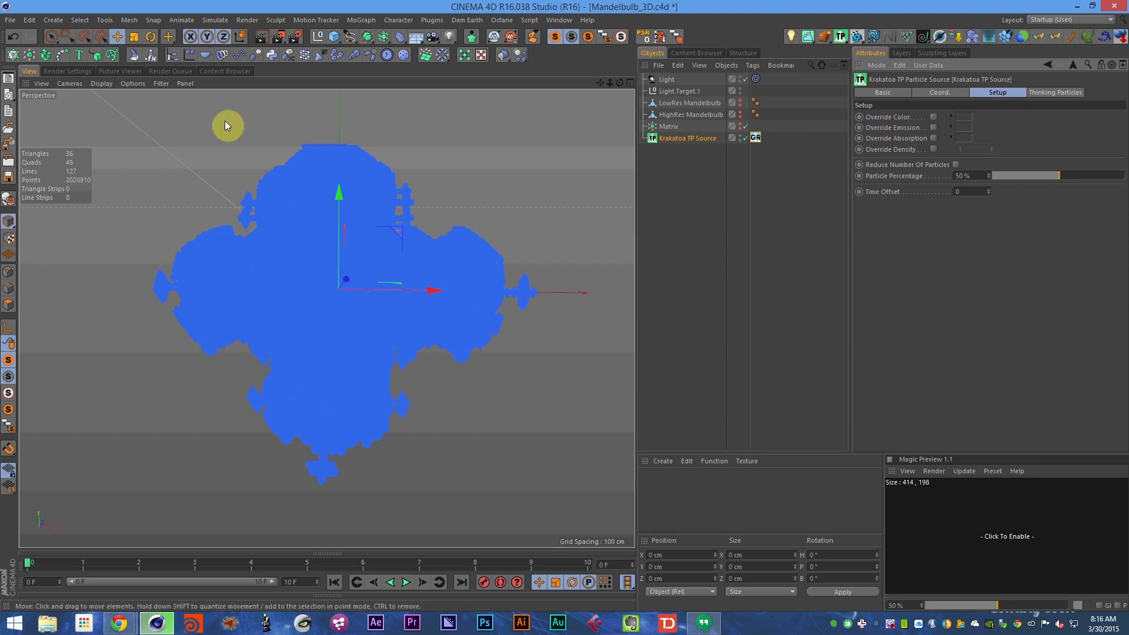
{"action": "left_click", "coordinate": [79, 71]}
{"action": "left_click", "coordinate": [58, 140]}
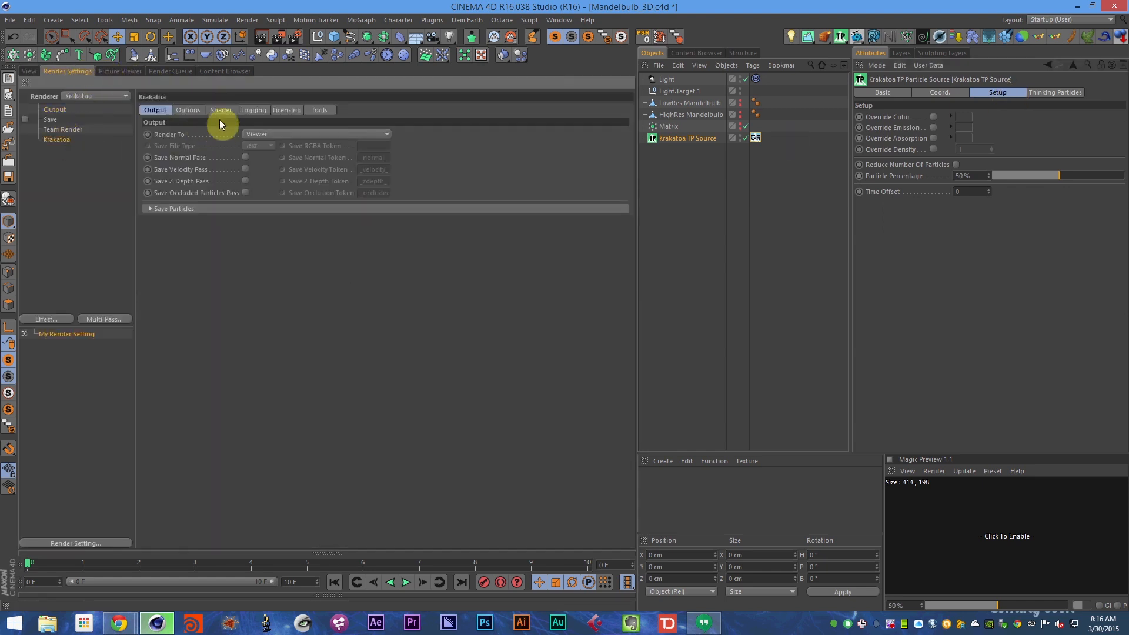
{"action": "left_click", "coordinate": [177, 110]}
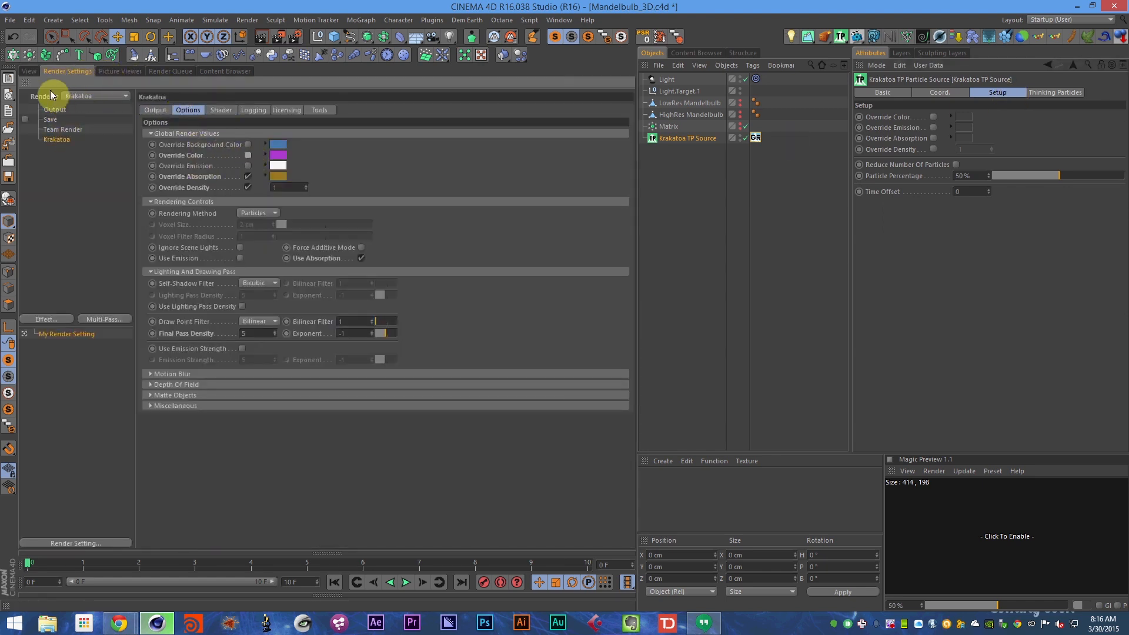
{"action": "left_click", "coordinate": [29, 72]}
{"action": "key", "text": "ctrl+r"}
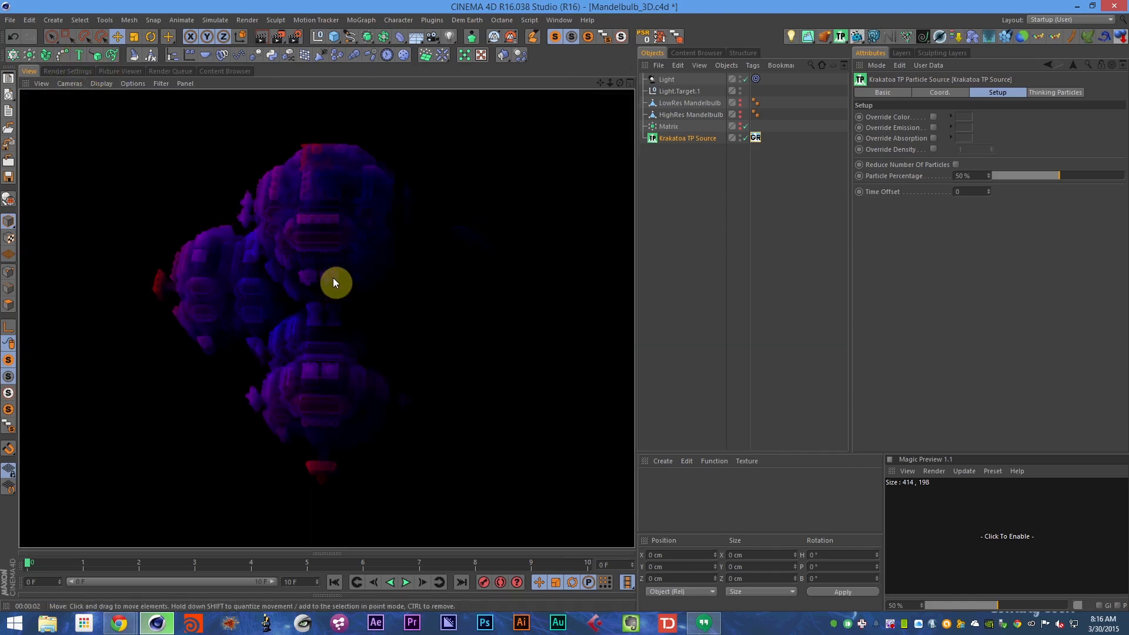
{"action": "left_click", "coordinate": [328, 284]}
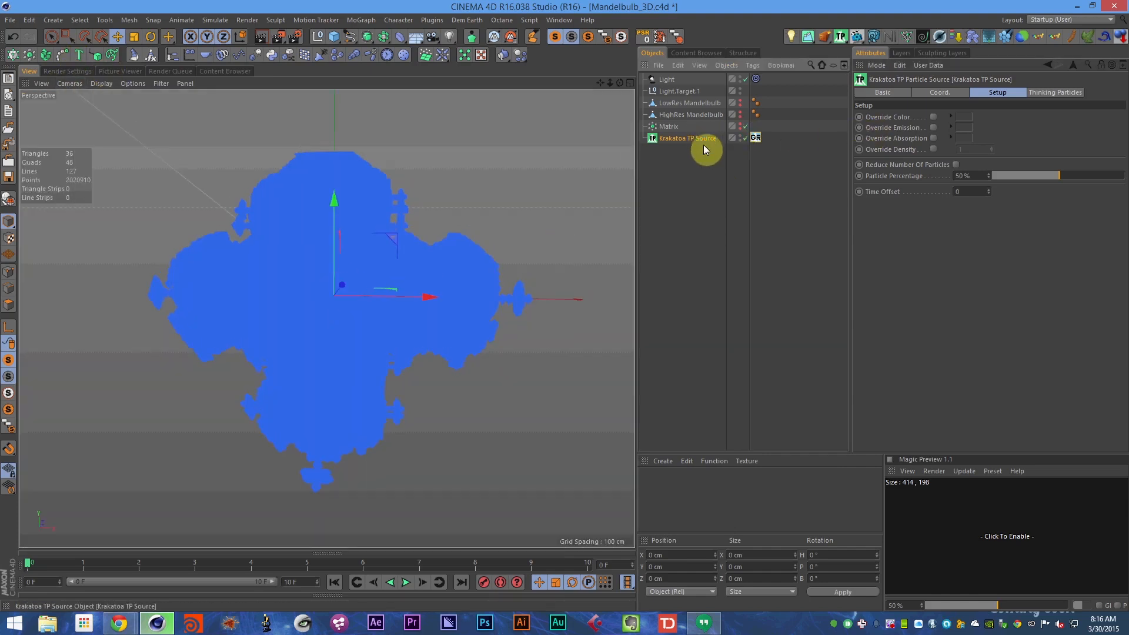
- Recolor the Channel Gradient to run from black to white, save the scene and render the view
{"action": "left_click", "coordinate": [756, 137]}
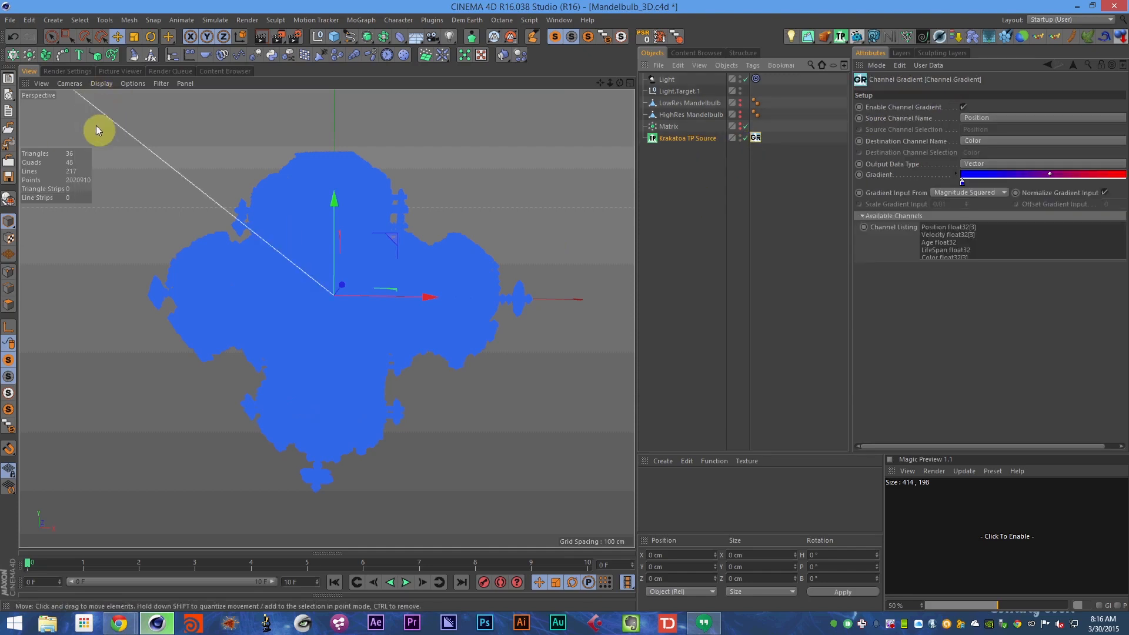
{"action": "key", "text": "ctrl+r"}
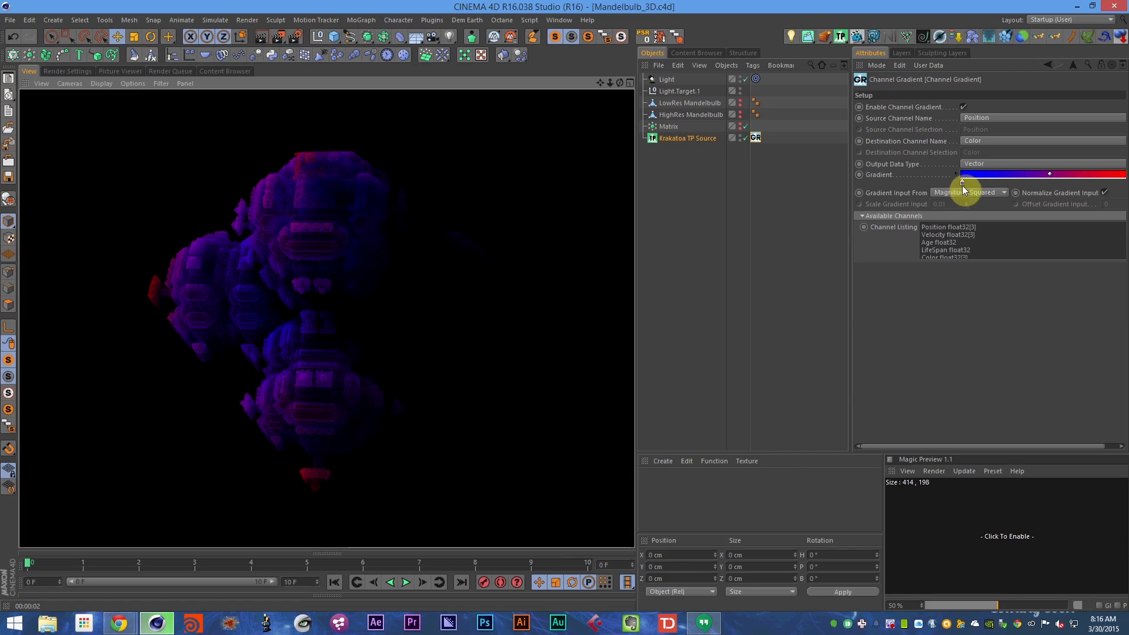
{"action": "double_click", "coordinate": [961, 182]}
{"action": "left_click", "coordinate": [941, 227]}
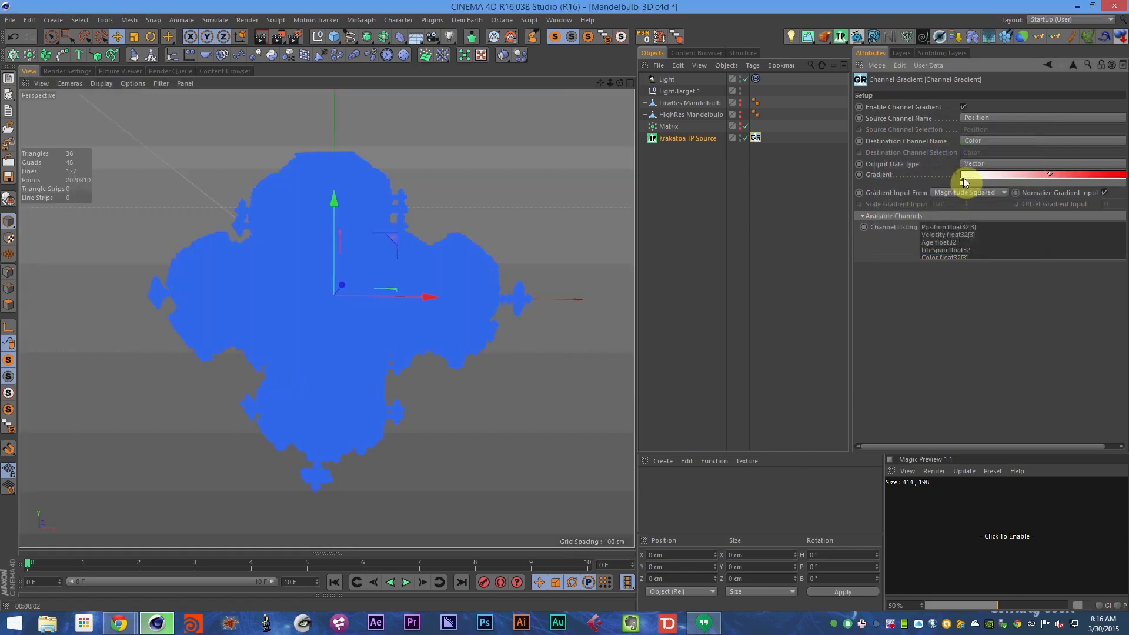
{"action": "left_click", "coordinate": [962, 183]}
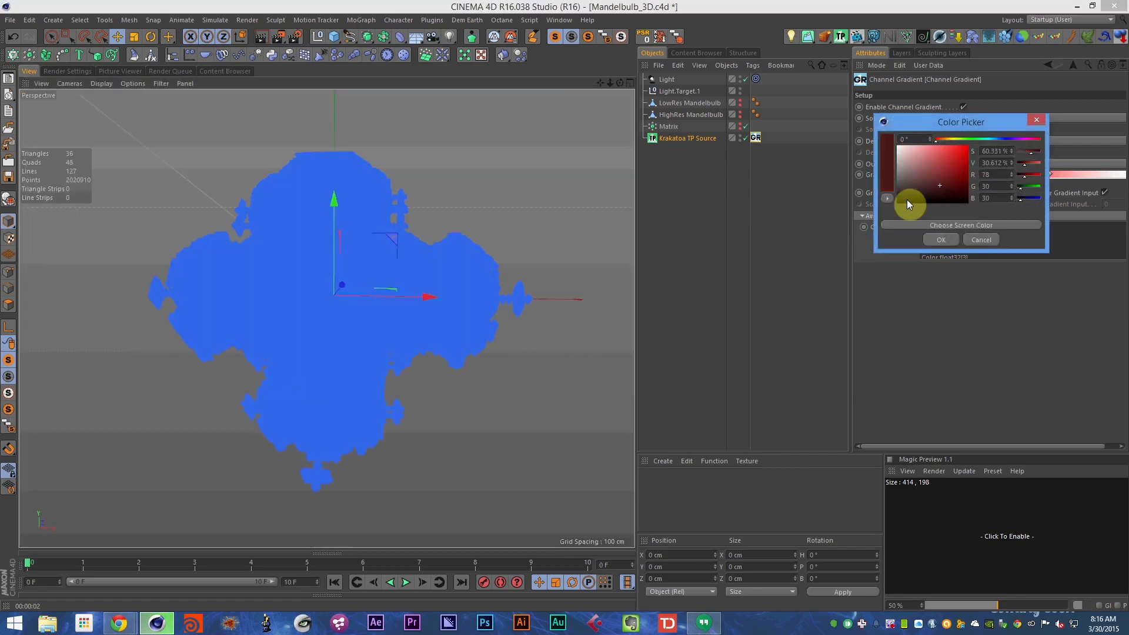
{"action": "left_click", "coordinate": [939, 238]}
{"action": "key", "text": "ctrl+s"}
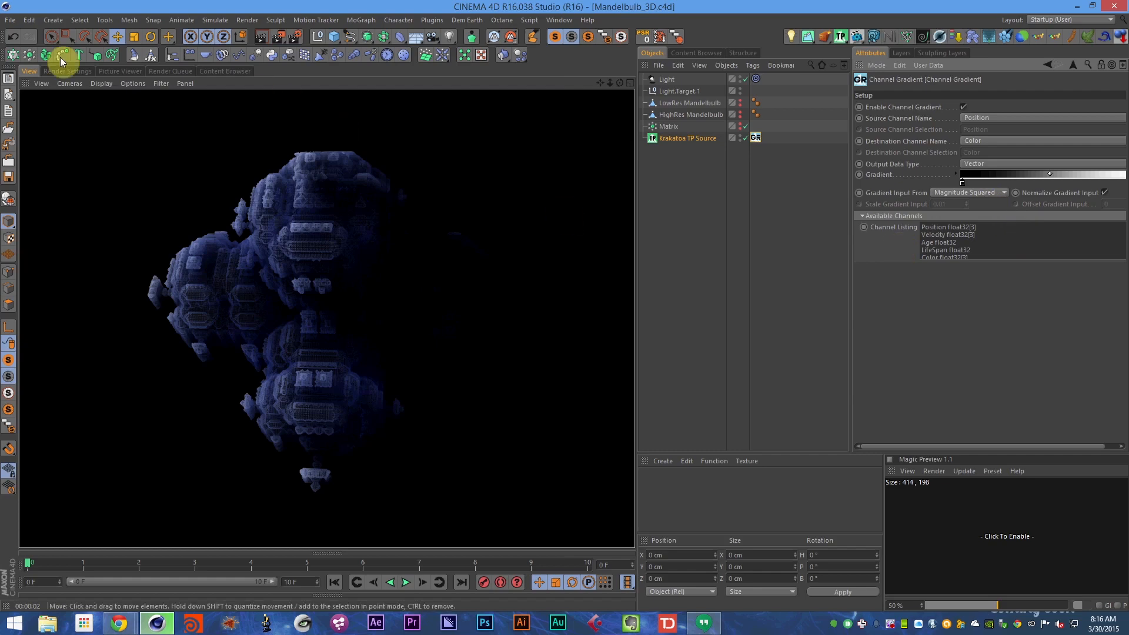
- Turn off the global Override Absorption in the Krakatoa render options and return to the viewport
{"action": "left_click", "coordinate": [76, 72]}
{"action": "left_click", "coordinate": [249, 177]}
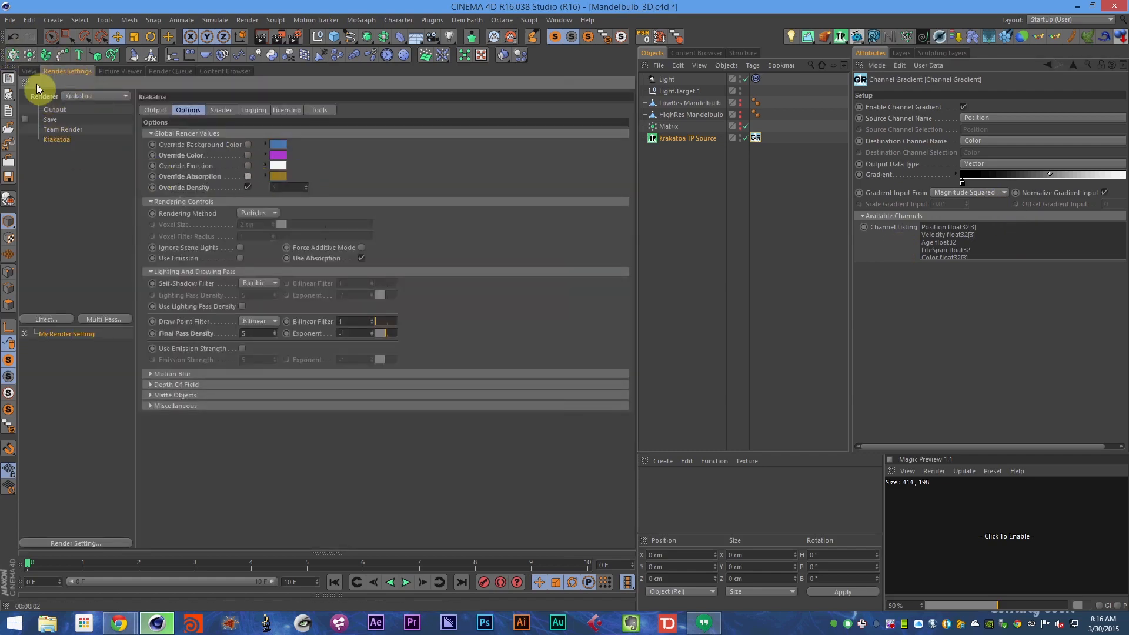
{"action": "left_click", "coordinate": [31, 71]}
- Enable Override Absorption with black on the Krakatoa TP Source and render the particles from different angles
{"action": "left_click", "coordinate": [687, 137]}
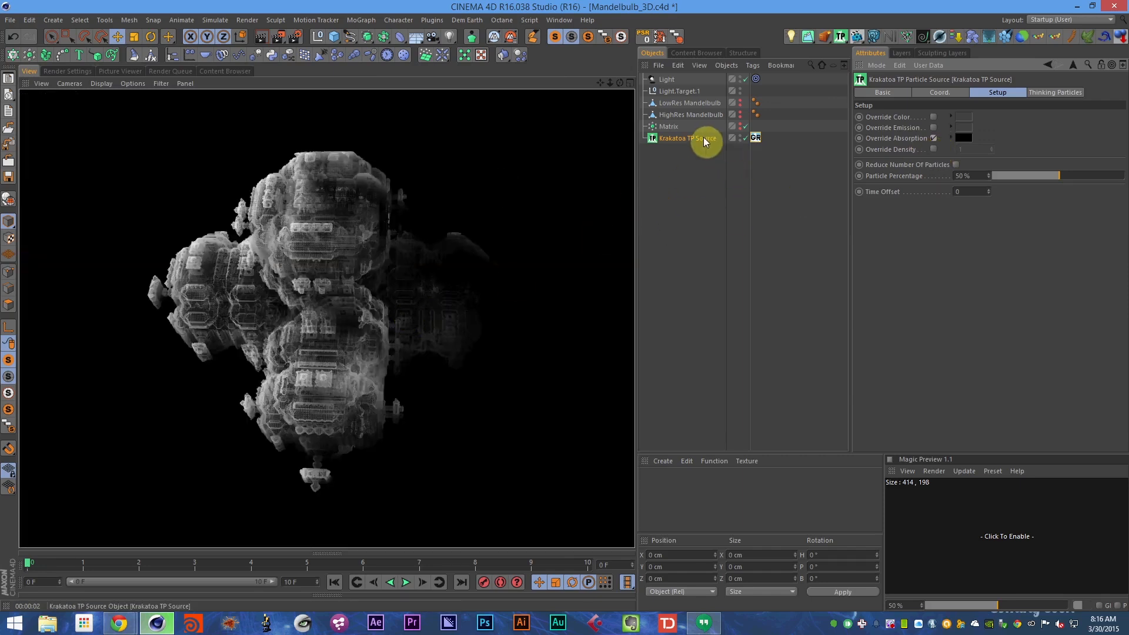
{"action": "left_click_drag", "start_coordinate": [350, 381], "coordinate": [324, 344], "text": "alt"}
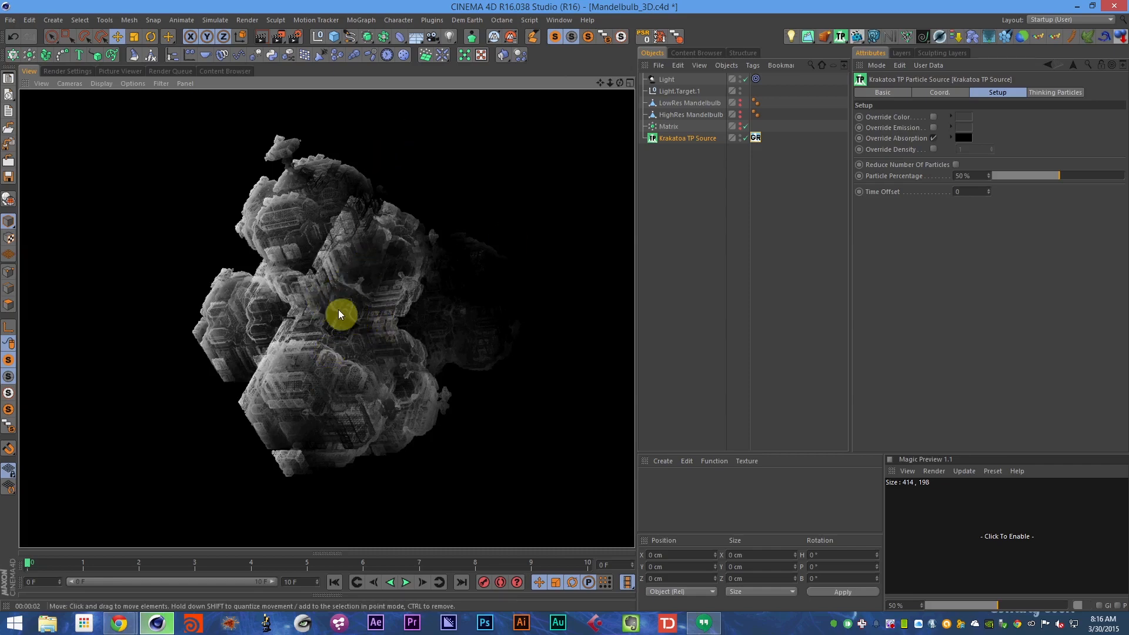
{"action": "left_click_drag", "start_coordinate": [340, 314], "coordinate": [360, 343], "text": "alt"}
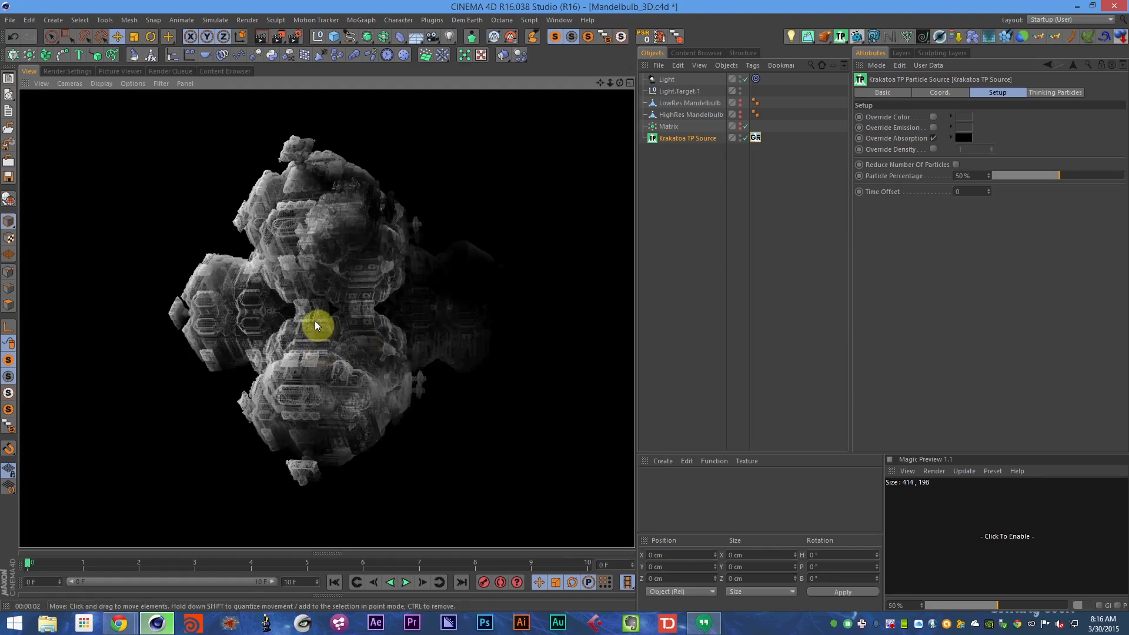
- Switch to Chrome and open the Krakatoa In Production page from the Krakatoa product page on the Thinkbox Software site
{"action": "left_click", "coordinate": [125, 622]}
{"action": "left_click", "coordinate": [164, 586]}
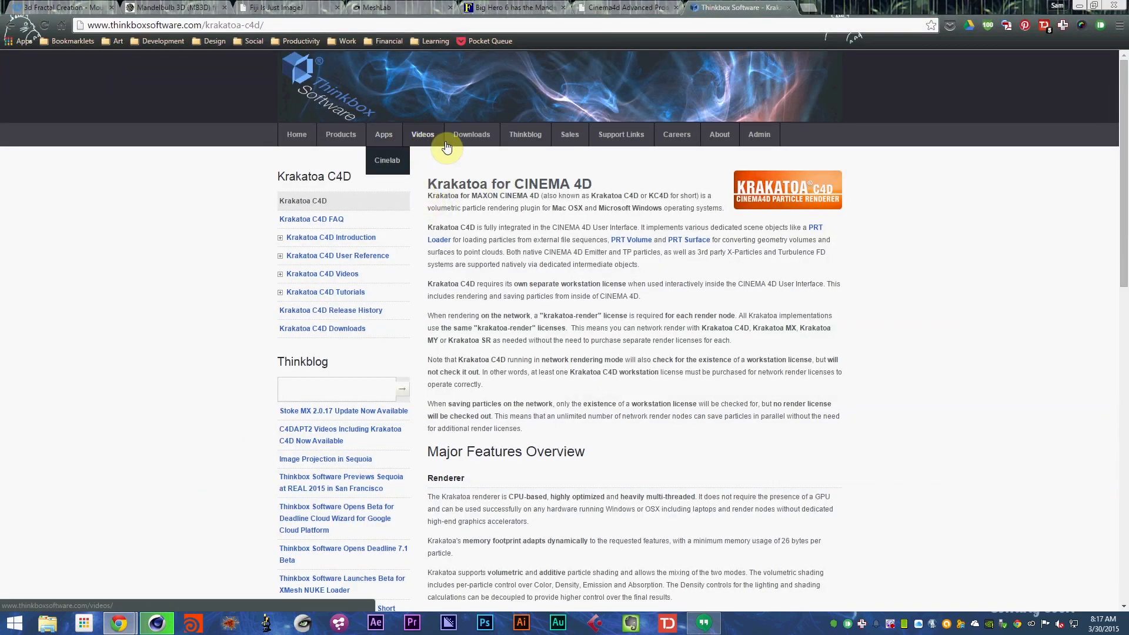
{"action": "mouse_move", "coordinate": [343, 144]}
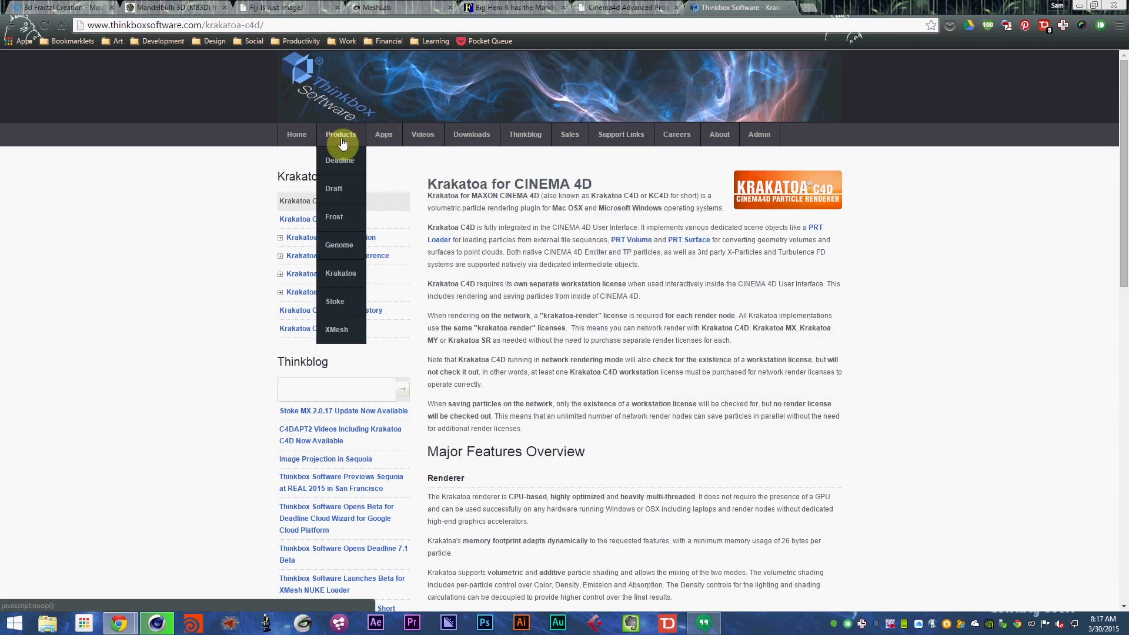
{"action": "left_click", "coordinate": [343, 273]}
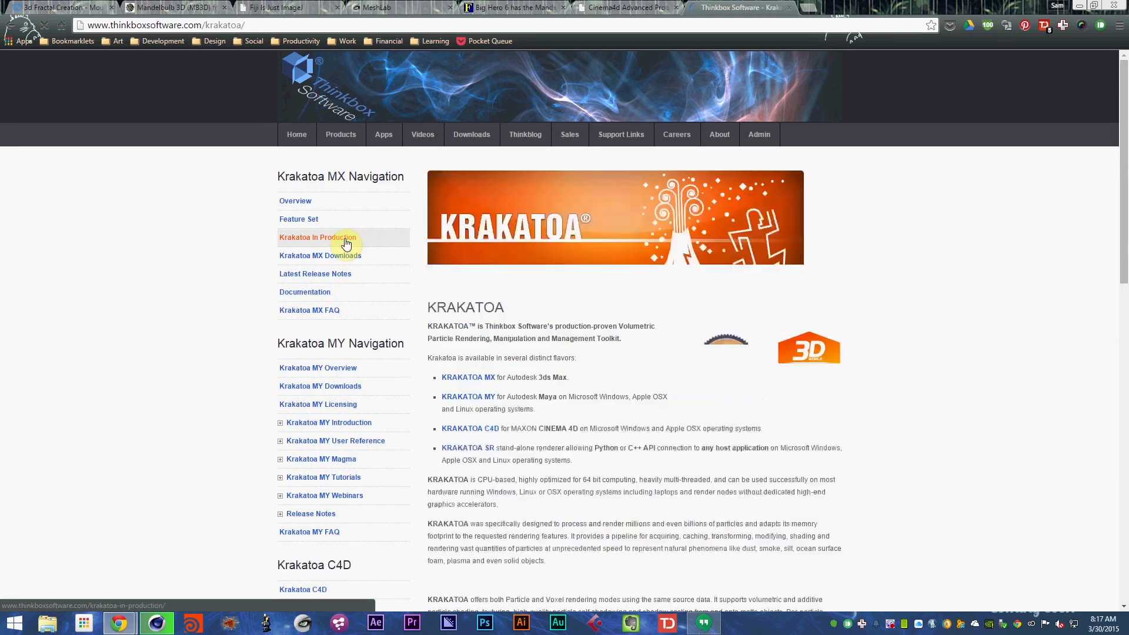
{"action": "left_click", "coordinate": [346, 240]}
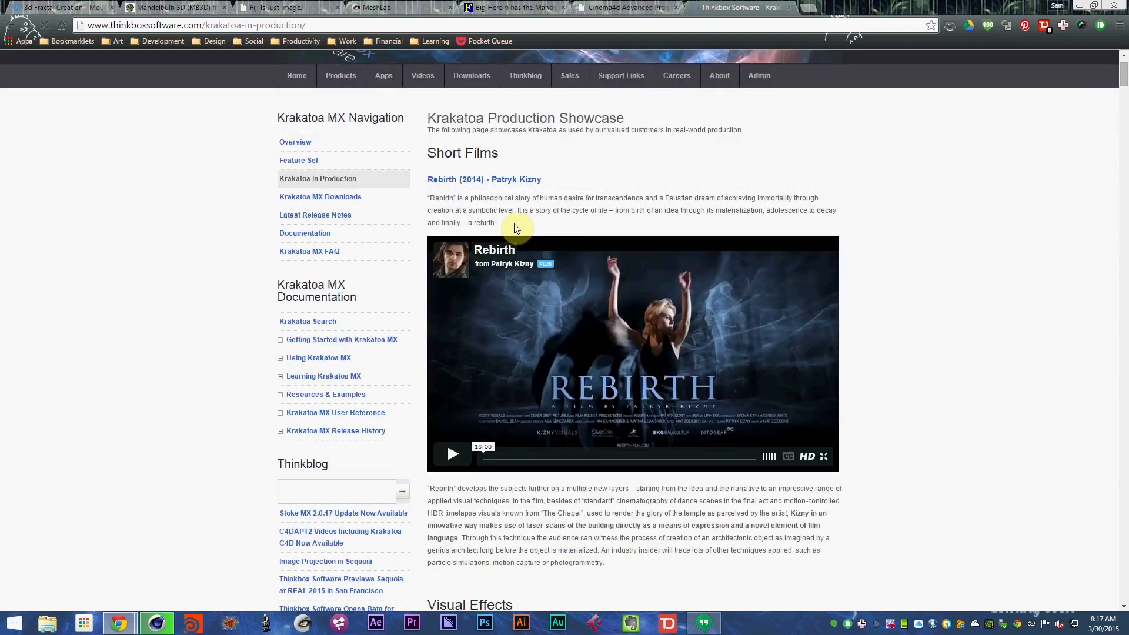
- Look through the Krakatoa Production Showcase for film visual effects examples, down to the G.I. Joe - The Rise Of Cobra images
{"action": "scroll", "coordinate": [532, 223], "scroll_direction": "down", "scroll_amount": 13}
{"action": "scroll", "coordinate": [537, 246], "scroll_direction": "down", "scroll_amount": 20}
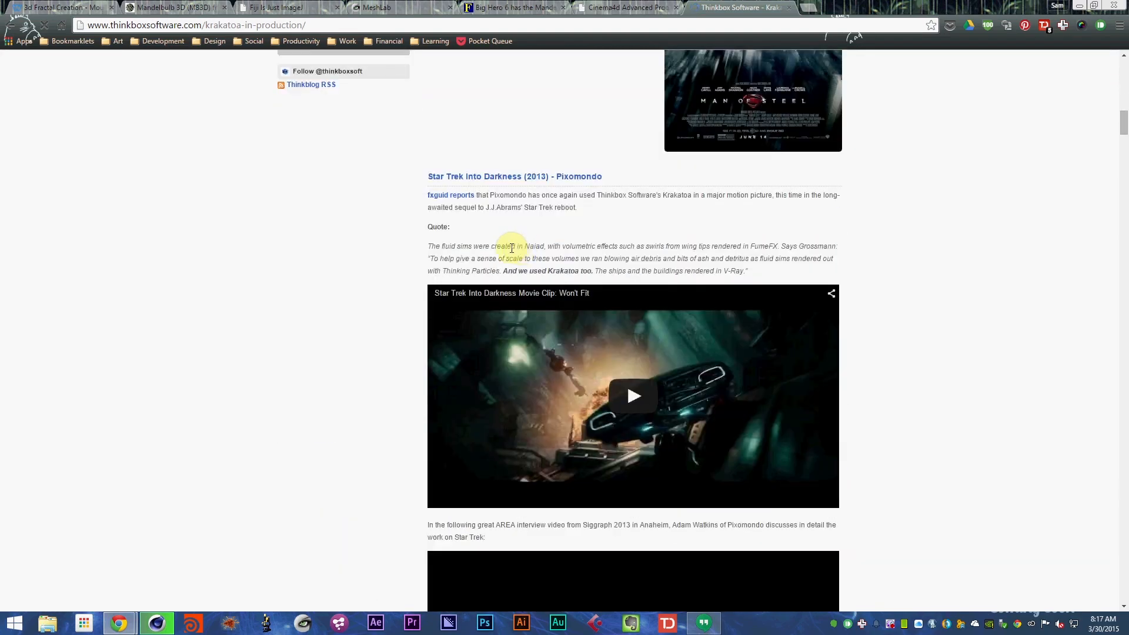
{"action": "scroll", "coordinate": [523, 269], "scroll_direction": "up", "scroll_amount": 8}
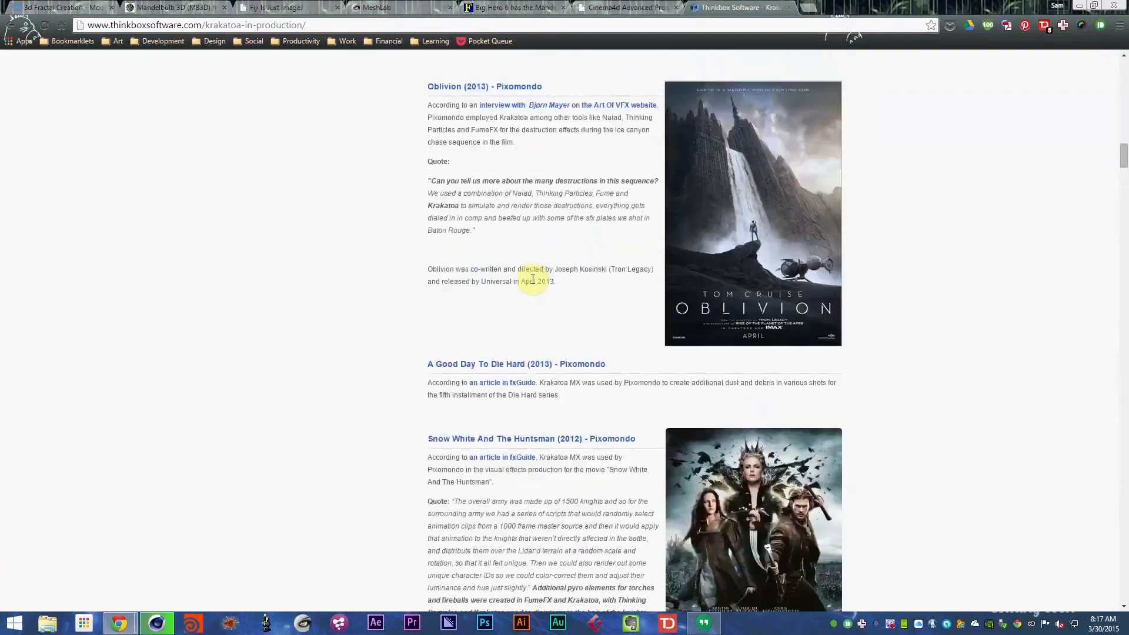
{"action": "scroll", "coordinate": [523, 269], "scroll_direction": "down", "scroll_amount": 19}
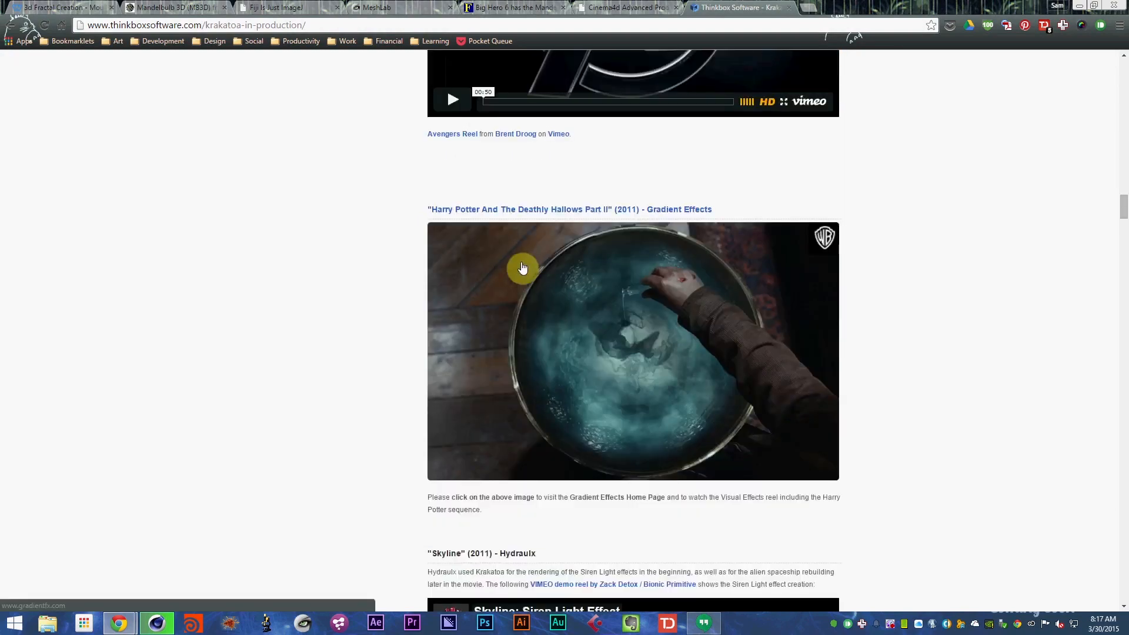
{"action": "scroll", "coordinate": [522, 269], "scroll_direction": "down", "scroll_amount": 20}
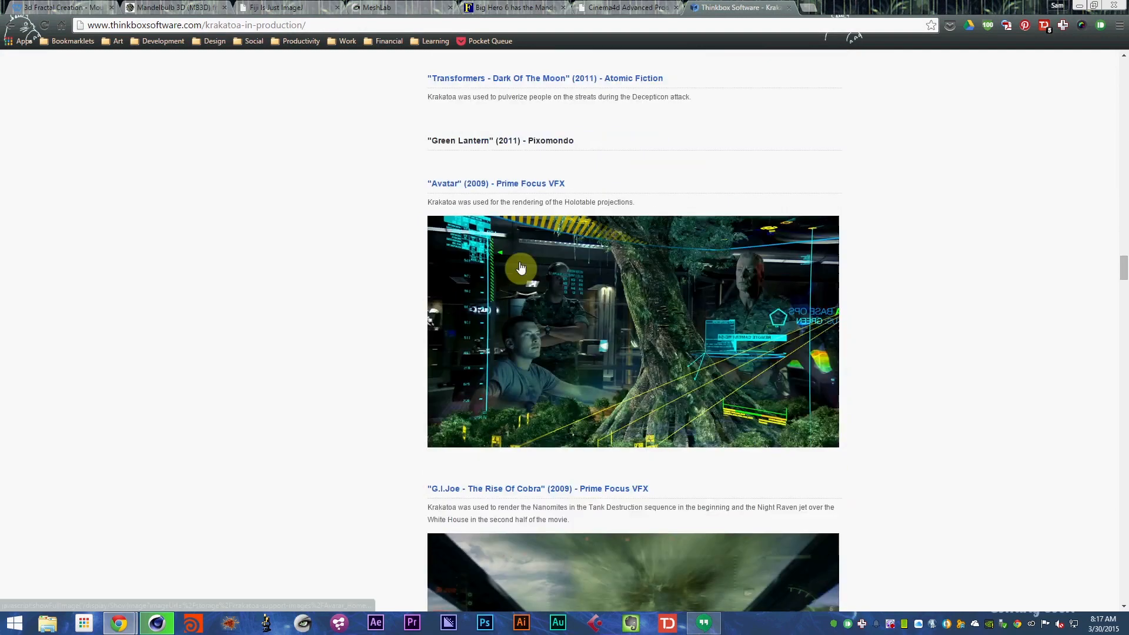
{"action": "scroll", "coordinate": [537, 236], "scroll_direction": "down", "scroll_amount": 3}
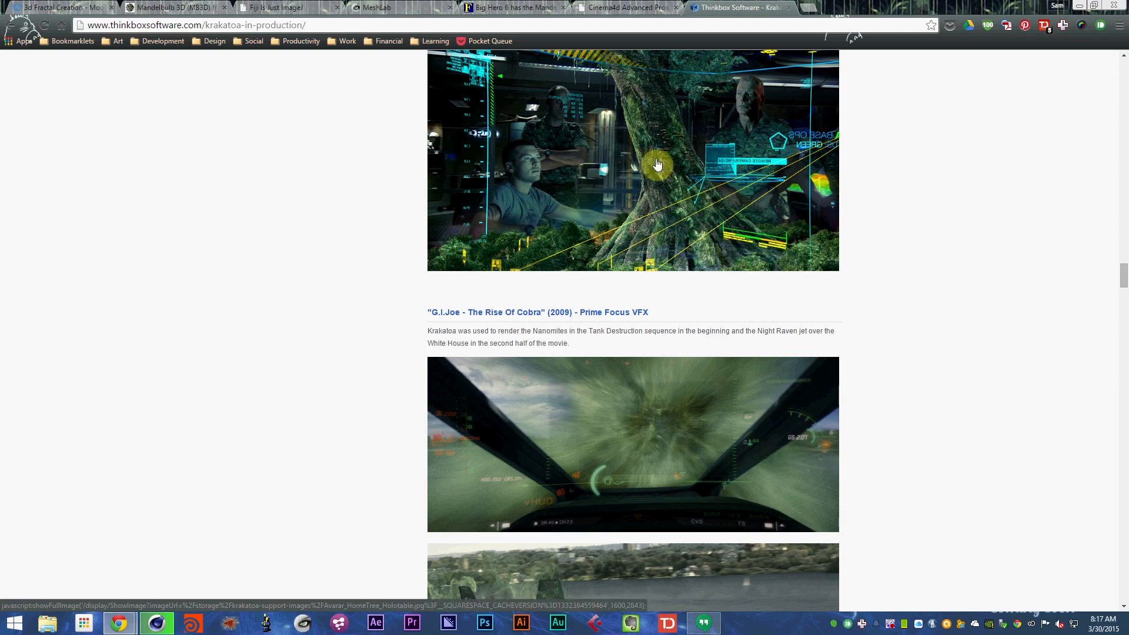
{"action": "scroll", "coordinate": [533, 294], "scroll_direction": "down", "scroll_amount": 4}
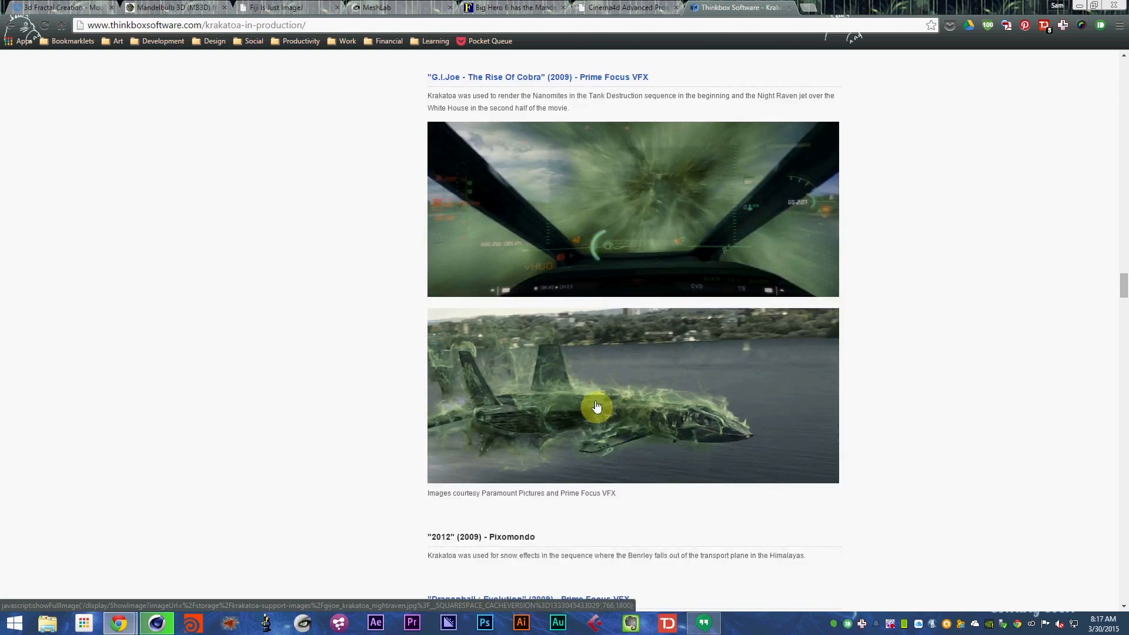
- Examine the film, game and commercial examples on Thinkbox's Krakatoa in production page
{"action": "scroll", "coordinate": [596, 406], "scroll_direction": "down", "scroll_amount": 6}
{"action": "scroll", "coordinate": [604, 398], "scroll_direction": "up", "scroll_amount": 5}
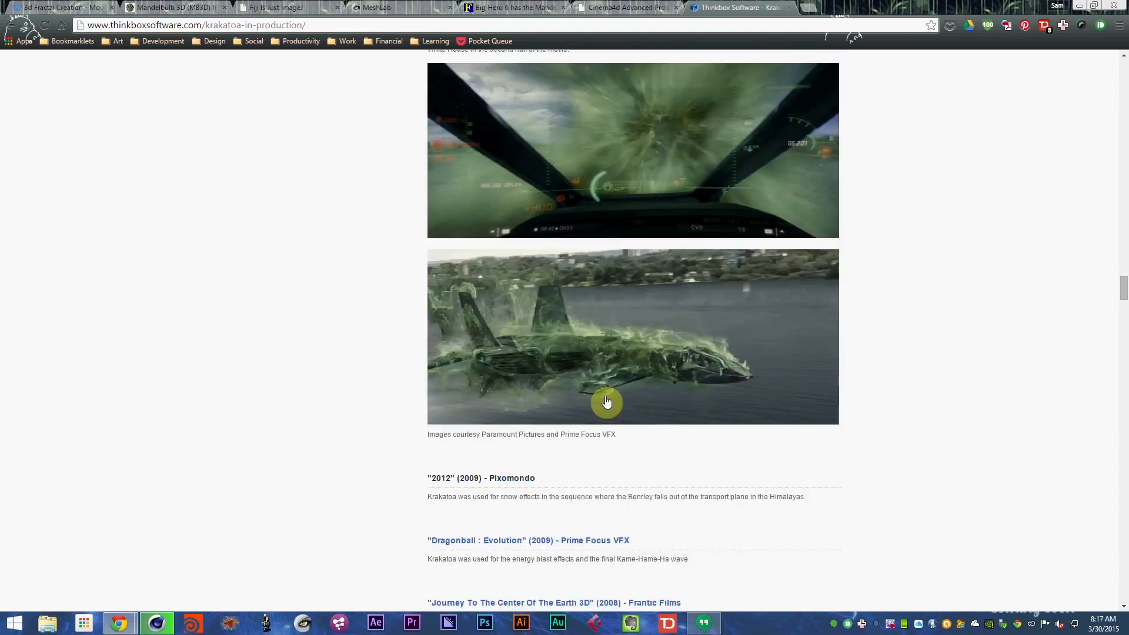
{"action": "scroll", "coordinate": [607, 403], "scroll_direction": "up", "scroll_amount": 8}
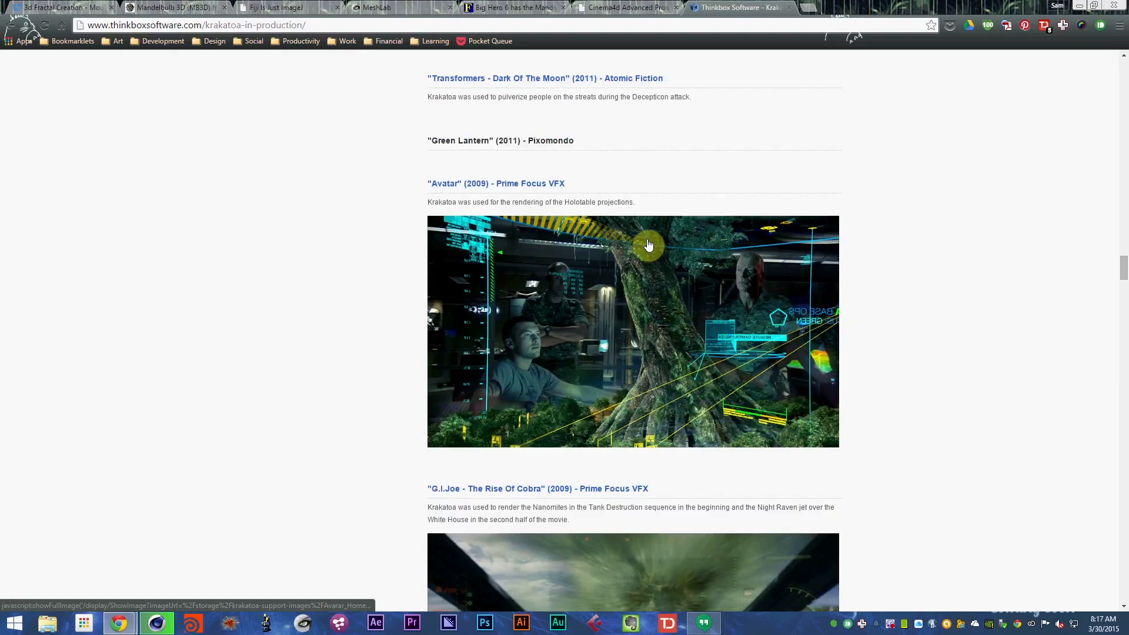
{"action": "scroll", "coordinate": [666, 404], "scroll_direction": "down", "scroll_amount": 4}
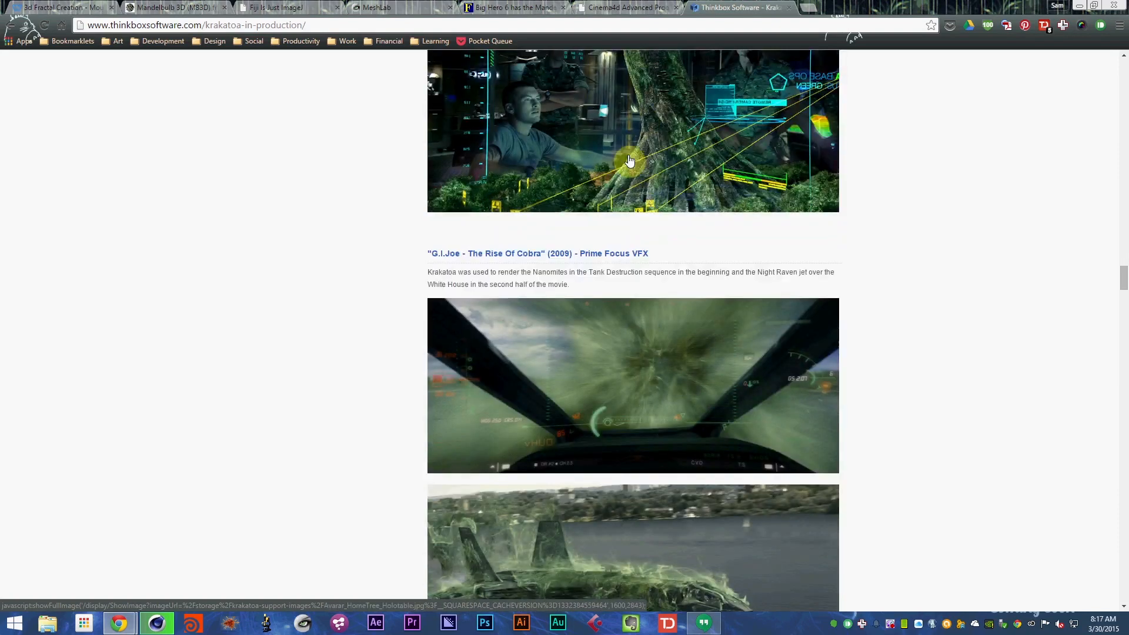
{"action": "scroll", "coordinate": [676, 230], "scroll_direction": "down", "scroll_amount": 4}
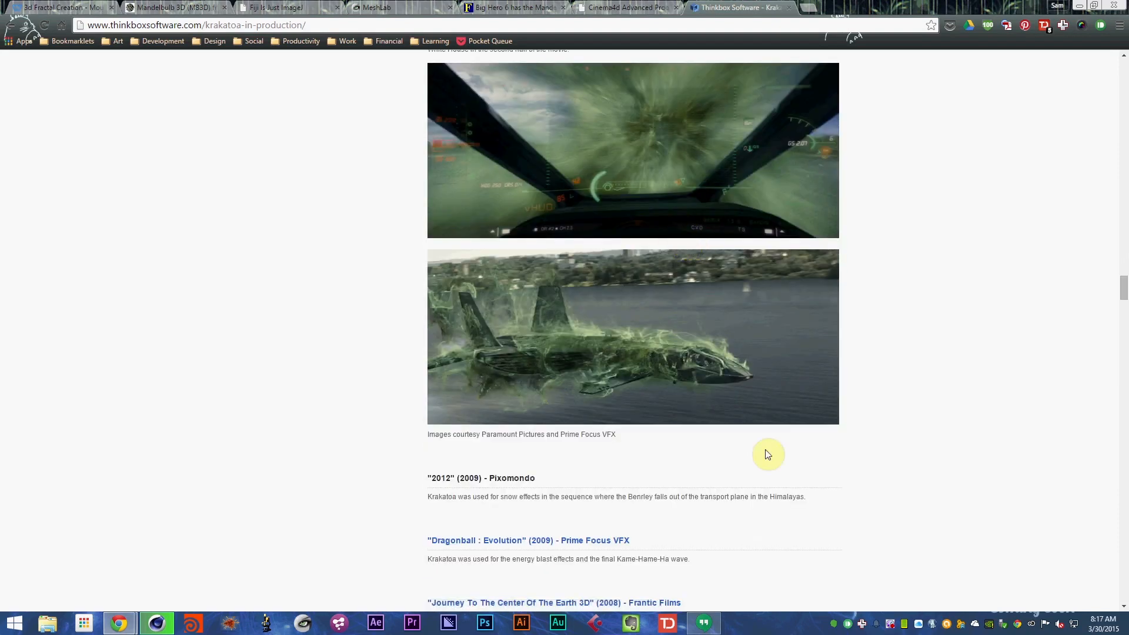
{"action": "scroll", "coordinate": [697, 265], "scroll_direction": "down", "scroll_amount": 11}
{"action": "scroll", "coordinate": [699, 288], "scroll_direction": "down", "scroll_amount": 20}
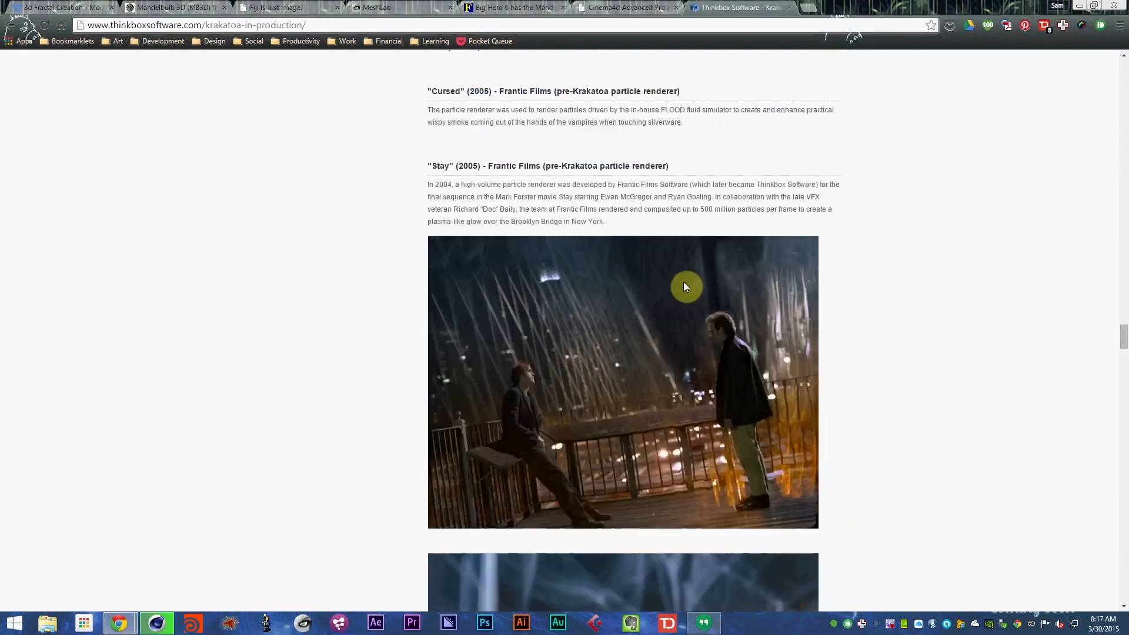
{"action": "scroll", "coordinate": [653, 292], "scroll_direction": "down", "scroll_amount": 7}
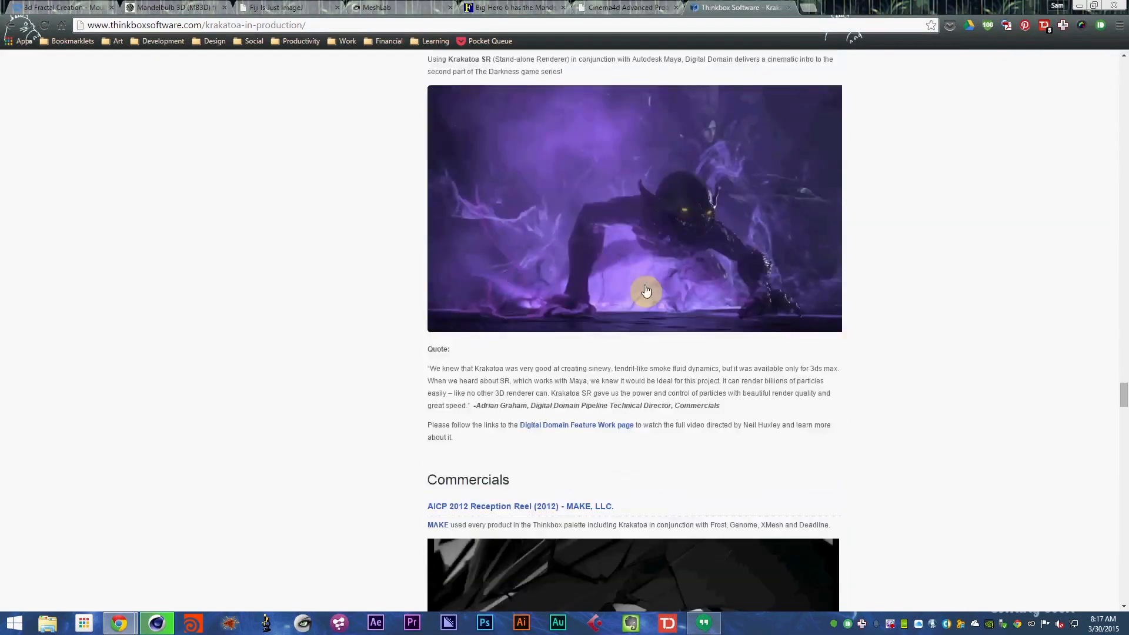
{"action": "scroll", "coordinate": [603, 269], "scroll_direction": "down", "scroll_amount": 11}
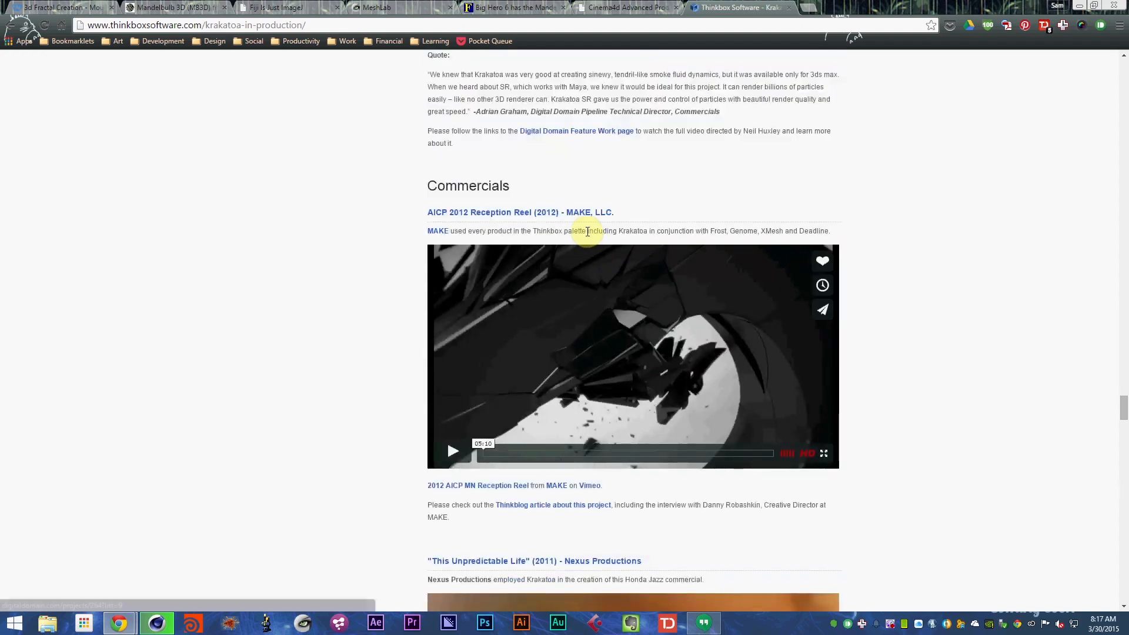
{"action": "scroll", "coordinate": [638, 300], "scroll_direction": "down", "scroll_amount": 2}
{"action": "scroll", "coordinate": [594, 329], "scroll_direction": "down", "scroll_amount": 4}
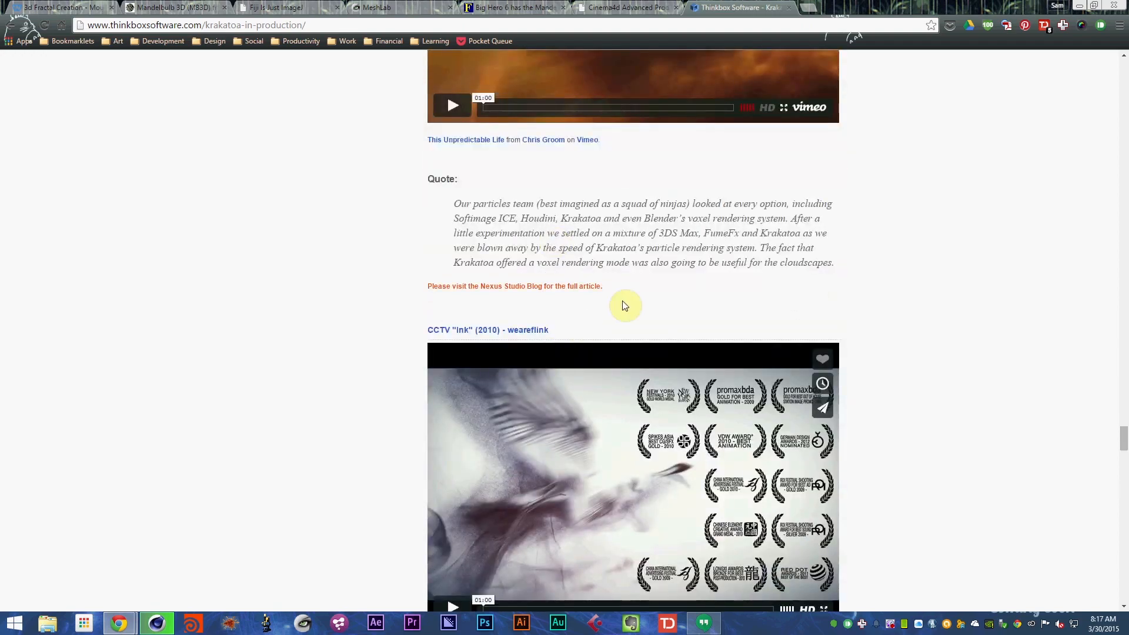
{"action": "scroll", "coordinate": [542, 405], "scroll_direction": "down", "scroll_amount": 20}
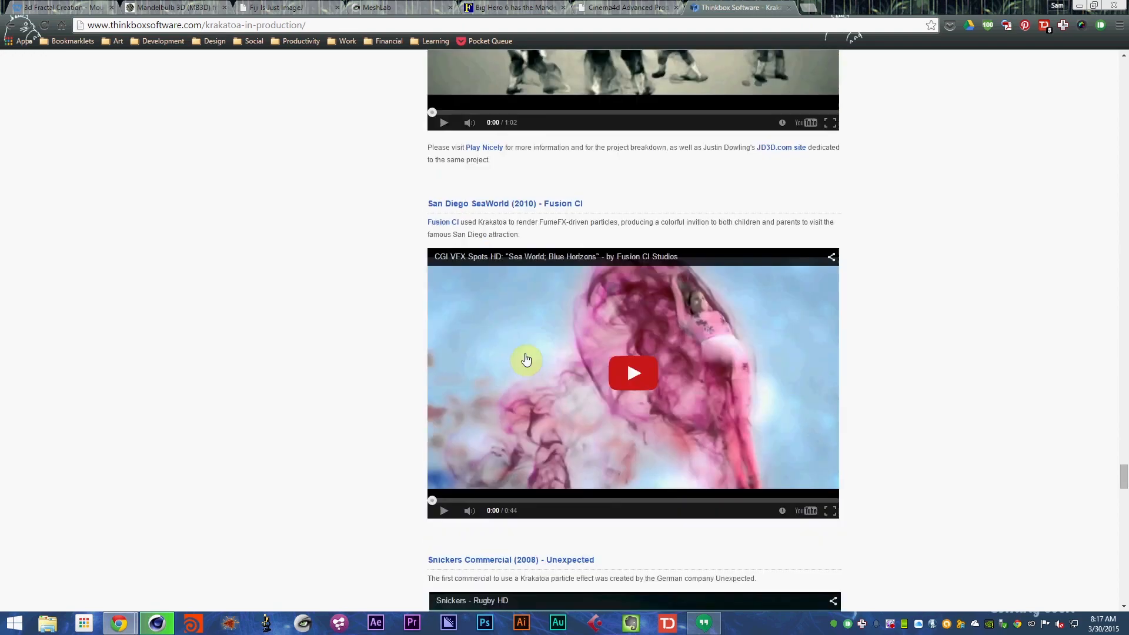
- Switch to Cinema 4D and turn off Override Absorption on the Krakatoa TP Source
{"action": "left_click", "coordinate": [156, 623]}
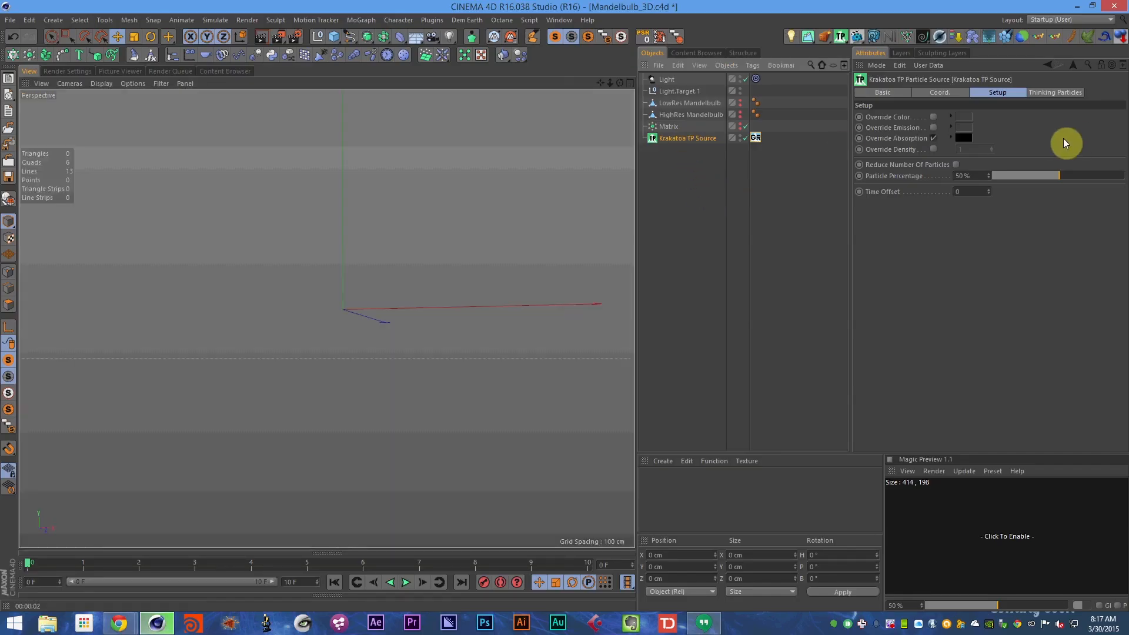
{"action": "left_click", "coordinate": [934, 138]}
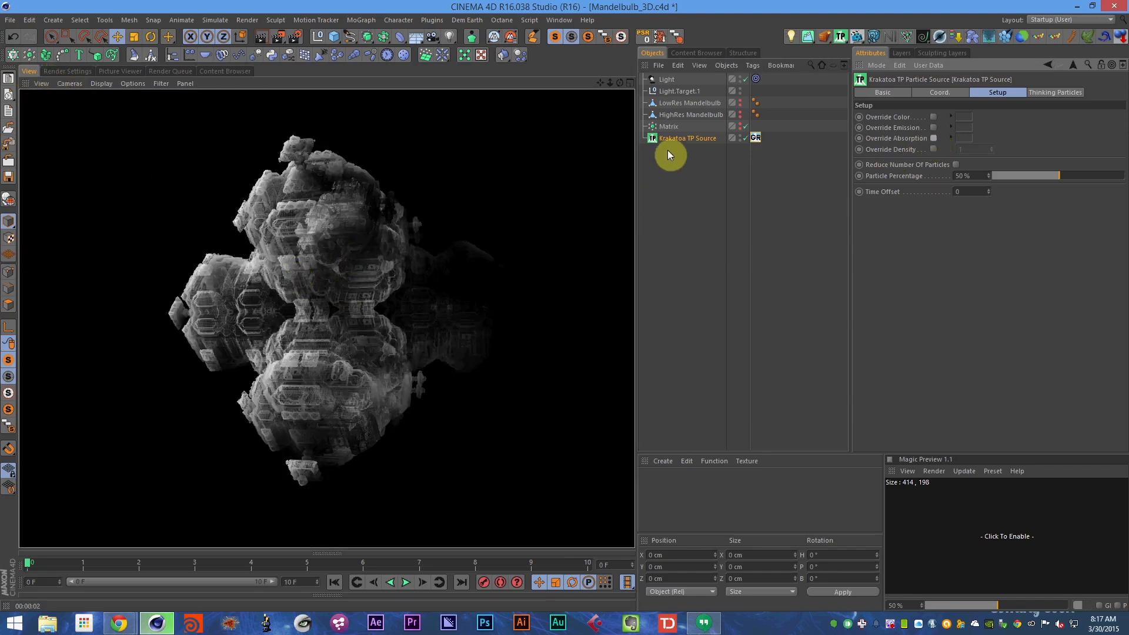
- Duplicate the Channel Gradient tag on the Krakatoa TP Source and set the copy's destination channel to Absorption
{"action": "left_click", "coordinate": [695, 139]}
{"action": "left_click_drag", "start_coordinate": [775, 137], "coordinate": [769, 138], "text": "ctrl"}
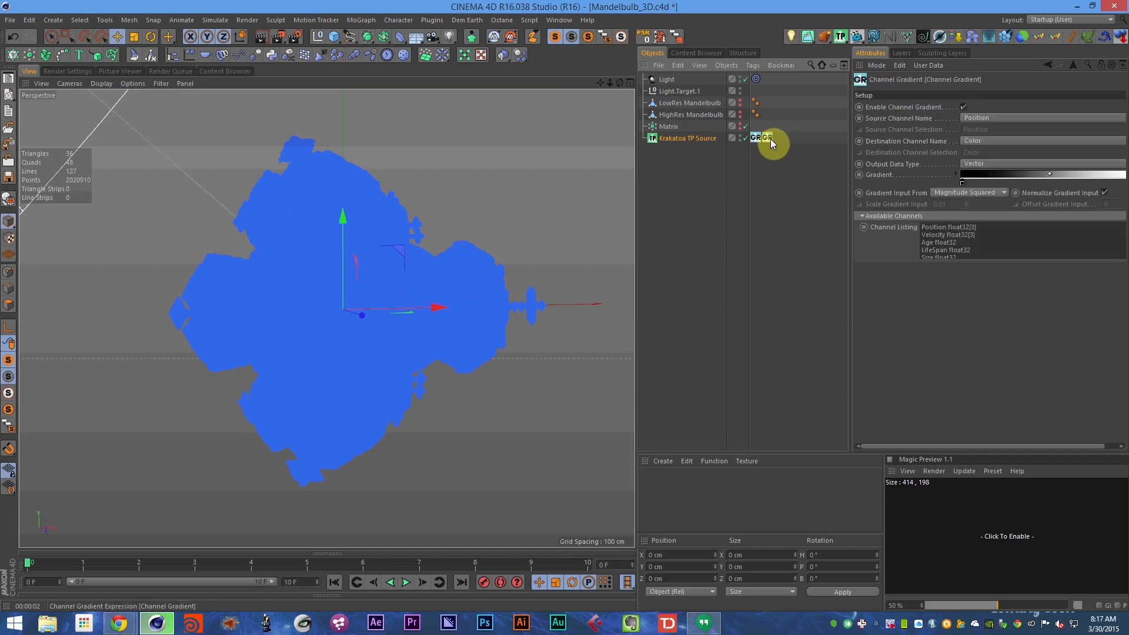
{"action": "left_click", "coordinate": [76, 71]}
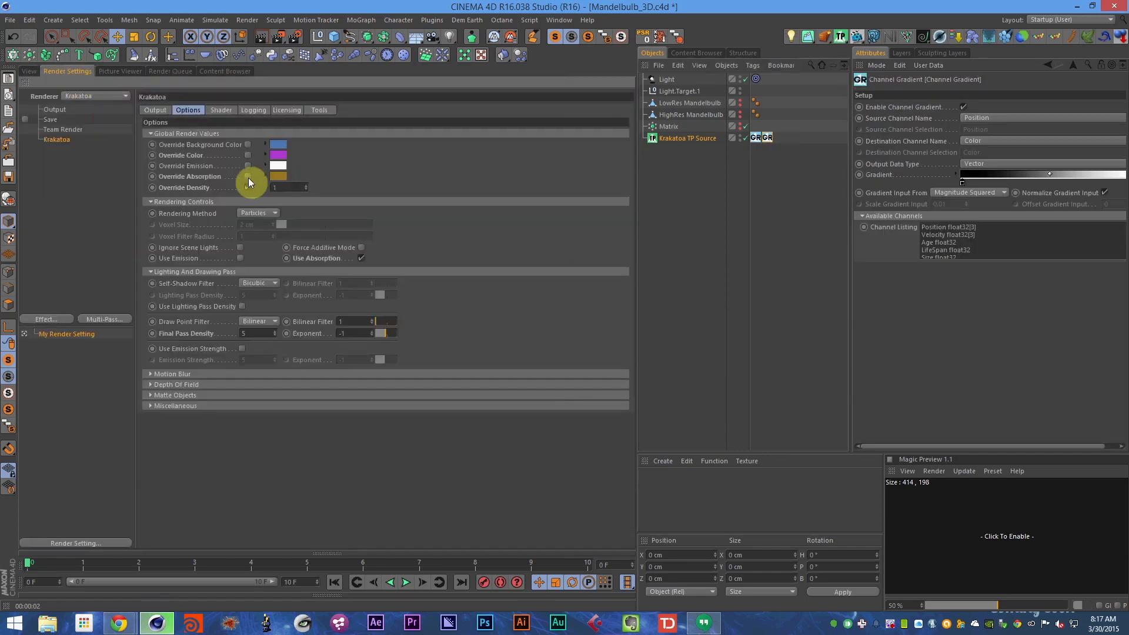
{"action": "left_click", "coordinate": [27, 73]}
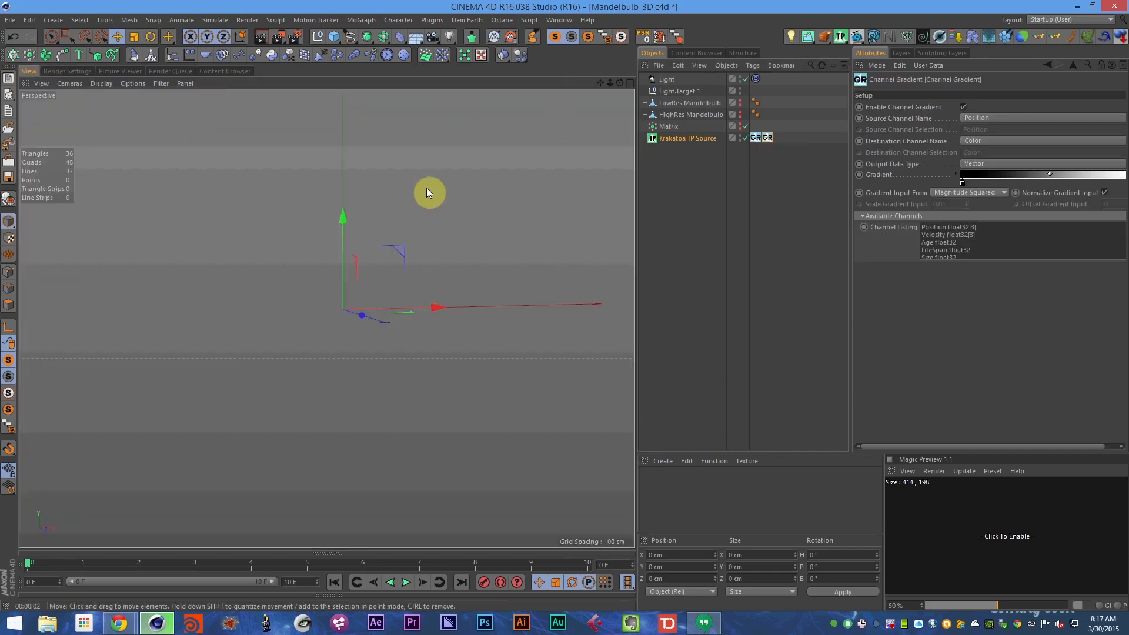
{"action": "left_click", "coordinate": [986, 140]}
{"action": "left_click", "coordinate": [987, 209]}
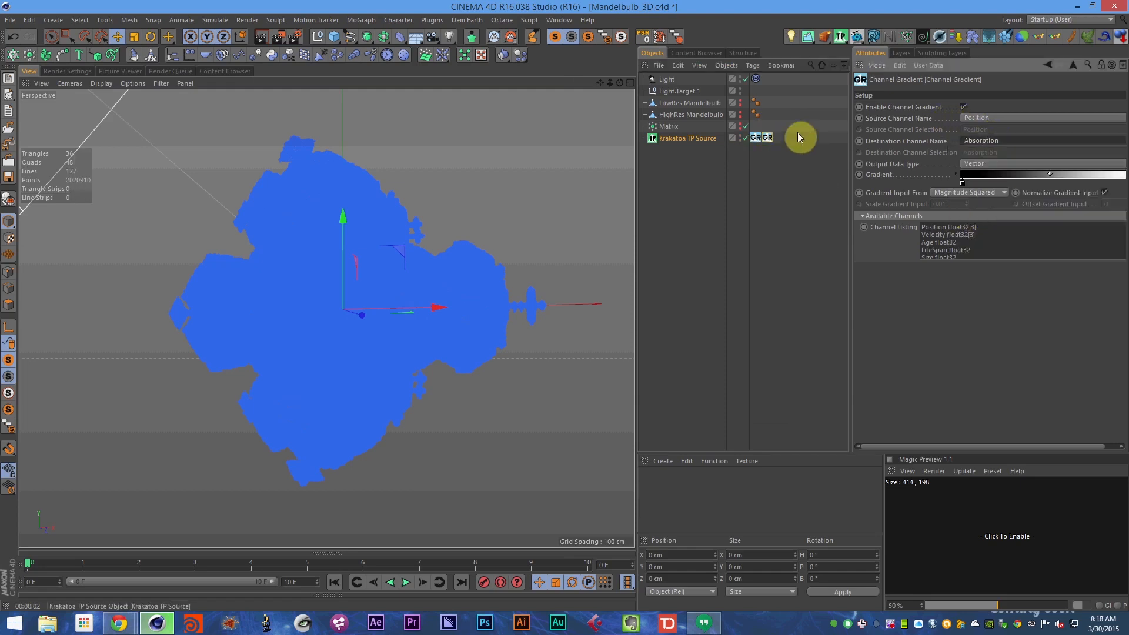
- Disable the Color channel gradient and preview the Mandelbulb with only the Absorption gradient from another angle
{"action": "left_click", "coordinate": [755, 139]}
{"action": "left_click", "coordinate": [965, 109]}
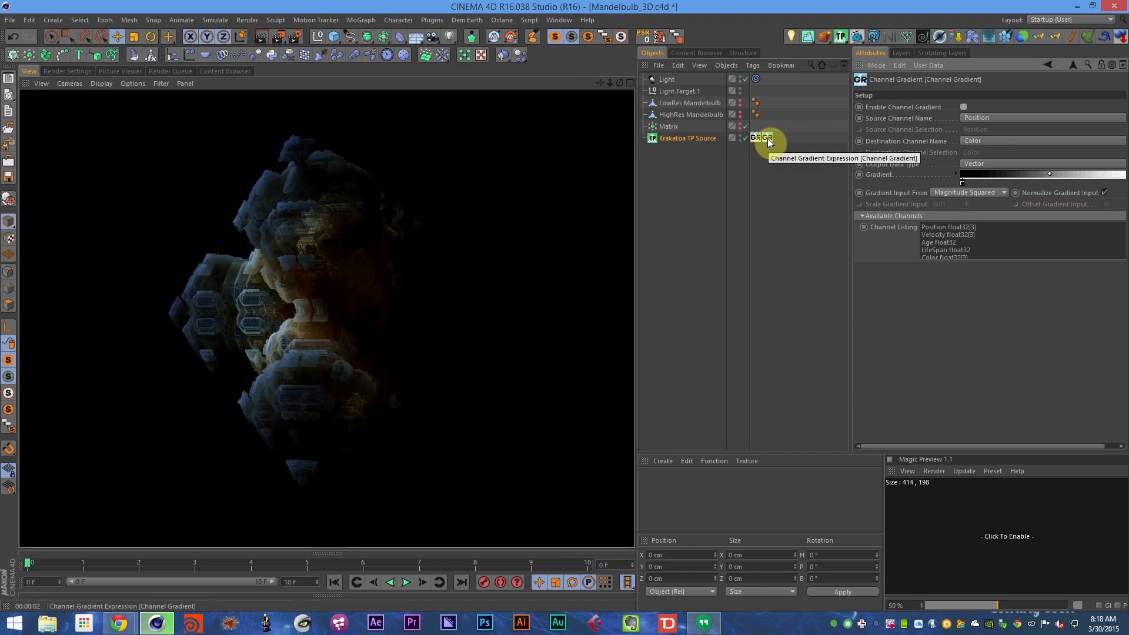
{"action": "left_click", "coordinate": [371, 302]}
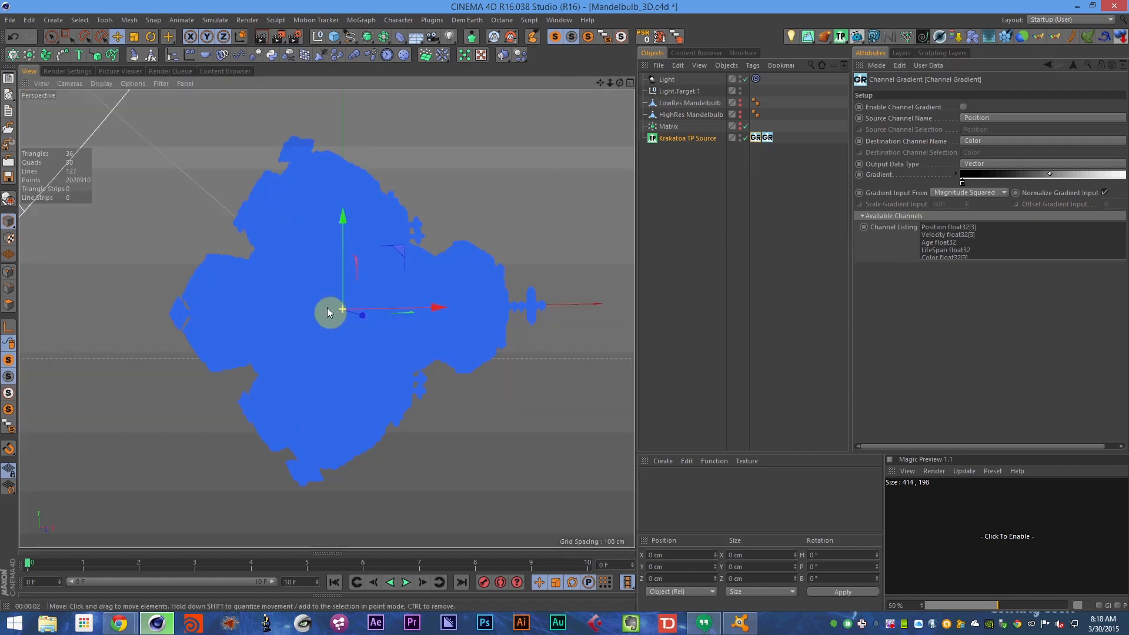
{"action": "left_click", "coordinate": [766, 139]}
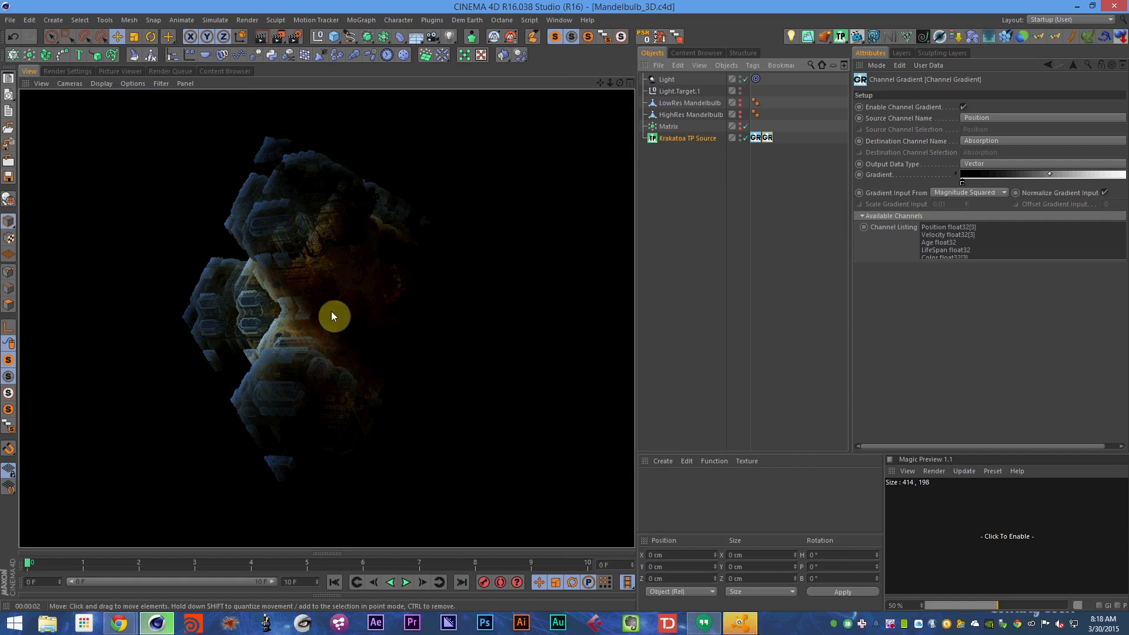
{"action": "left_click_drag", "start_coordinate": [331, 312], "coordinate": [409, 302], "text": "alt"}
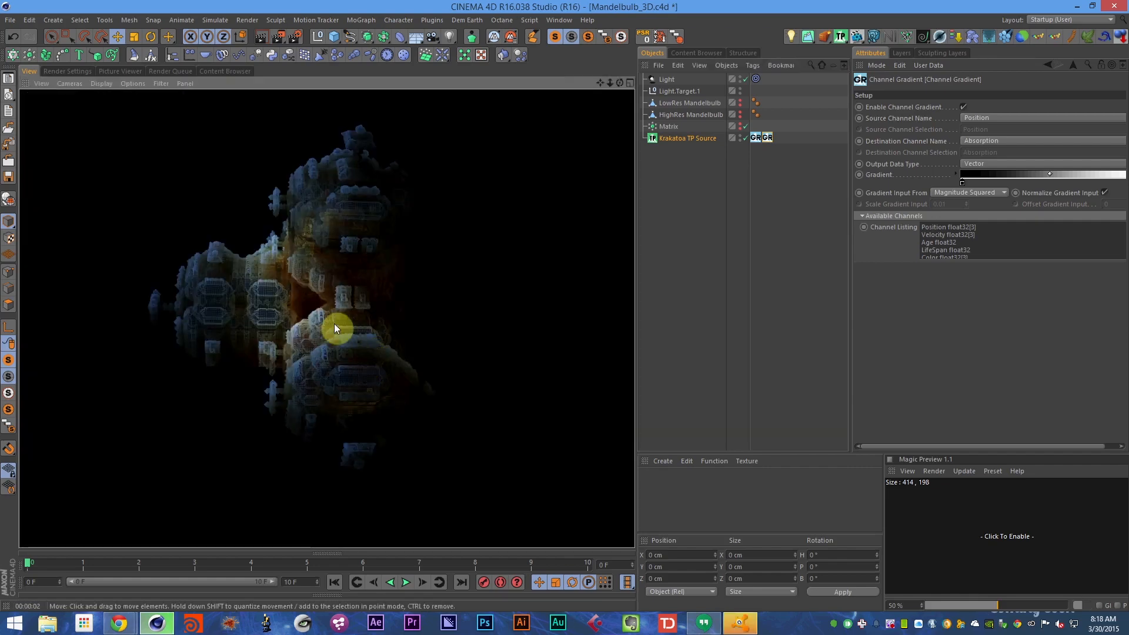
- Re-enable the Color channel gradient and compare its settings with the Absorption gradient's
{"action": "left_click", "coordinate": [767, 137]}
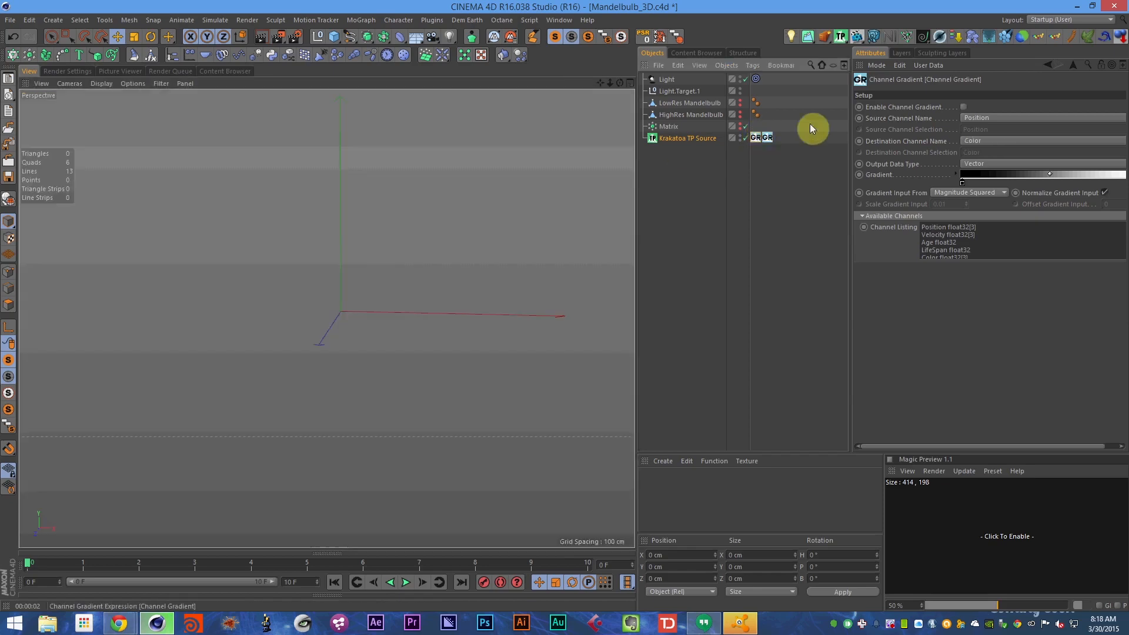
{"action": "left_click", "coordinate": [962, 108]}
{"action": "left_click_drag", "start_coordinate": [1019, 255], "coordinate": [965, 300]}
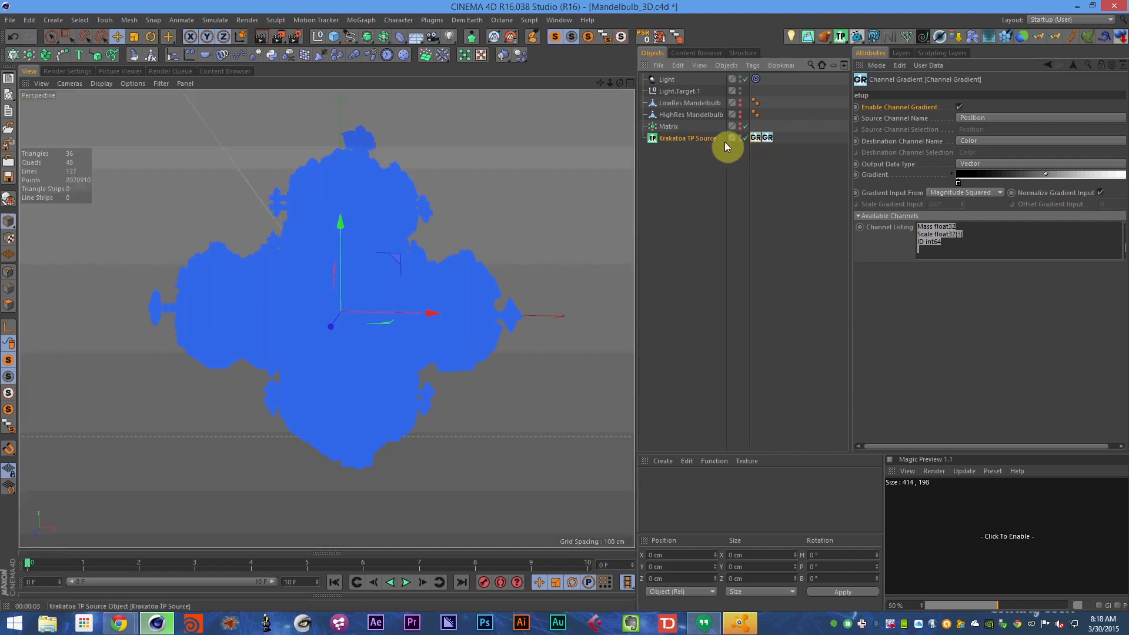
{"action": "left_click", "coordinate": [701, 139]}
{"action": "left_click", "coordinate": [759, 140]}
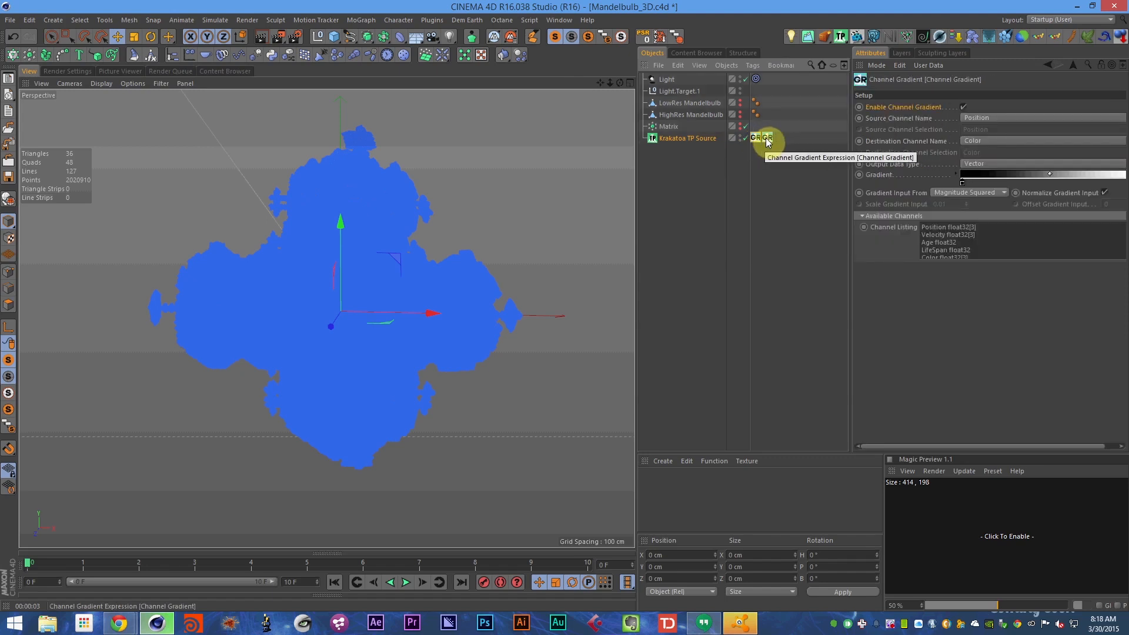
{"action": "left_click", "coordinate": [767, 139]}
{"action": "left_click", "coordinate": [941, 119]}
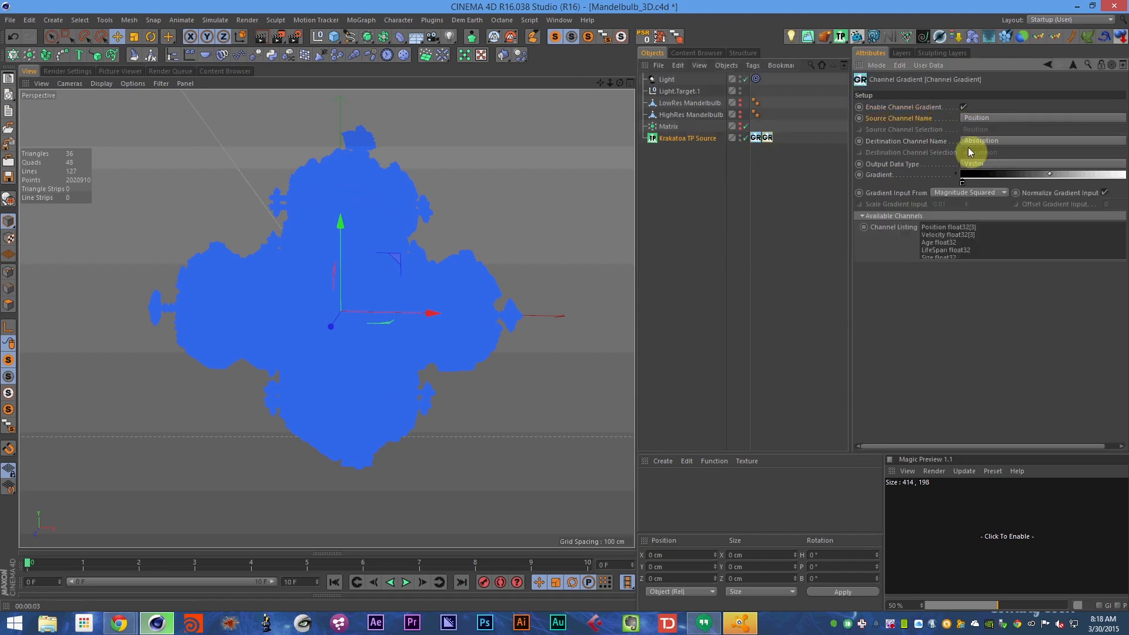
- Keep the Color channel gradient's start knot black and set its end knot to a dark brown
{"action": "left_click", "coordinate": [756, 137]}
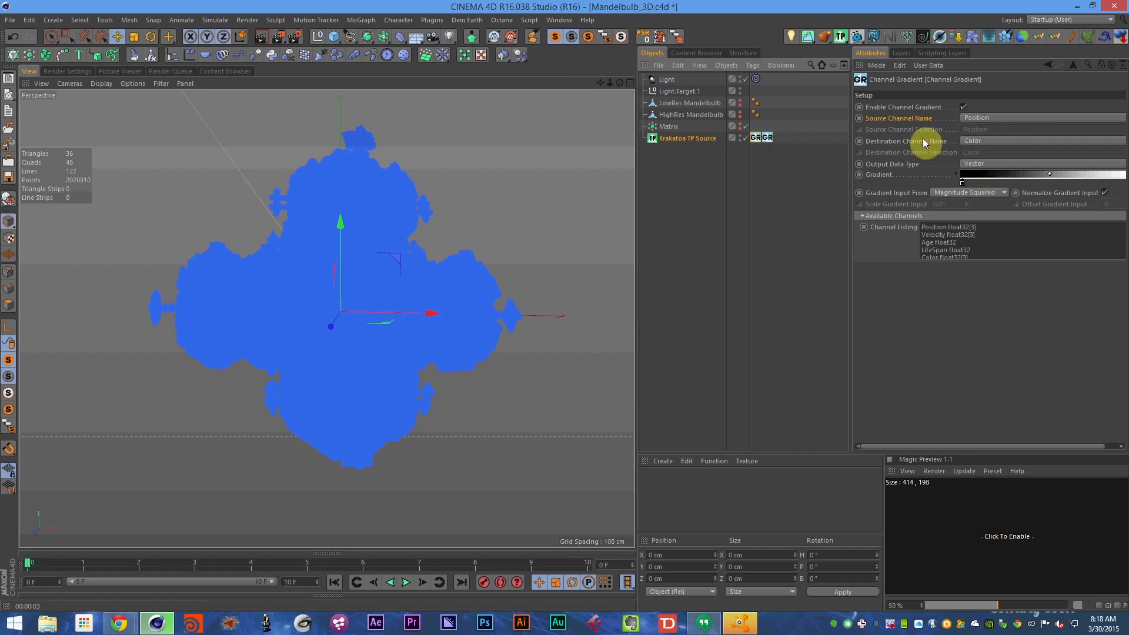
{"action": "middle_click_drag", "start_coordinate": [947, 281], "coordinate": [884, 298]}
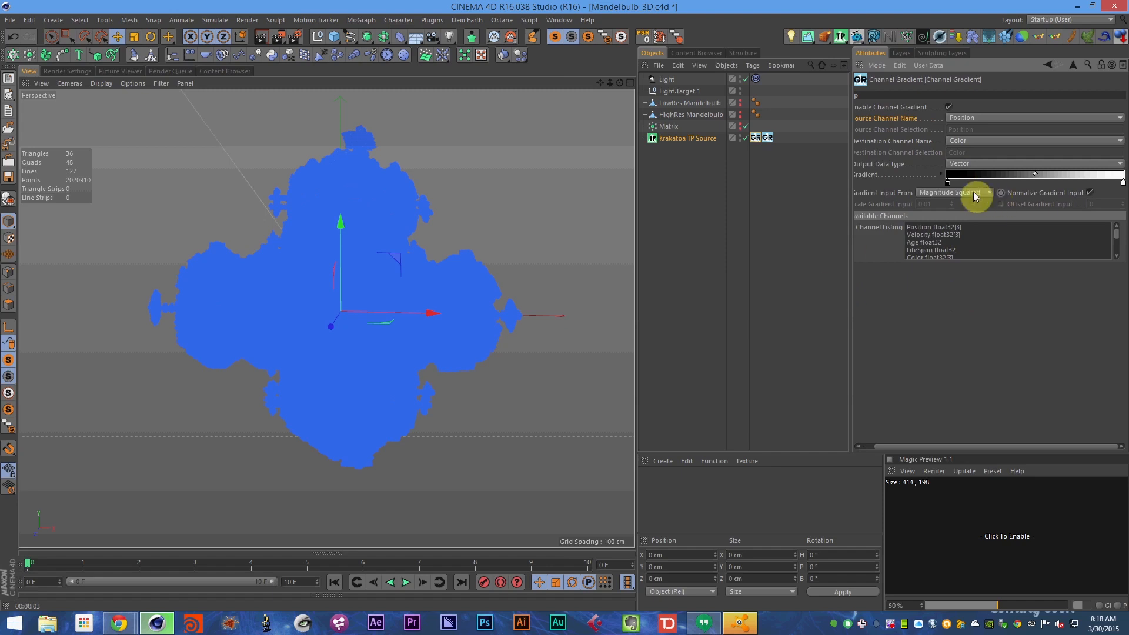
{"action": "double_click", "coordinate": [947, 182]}
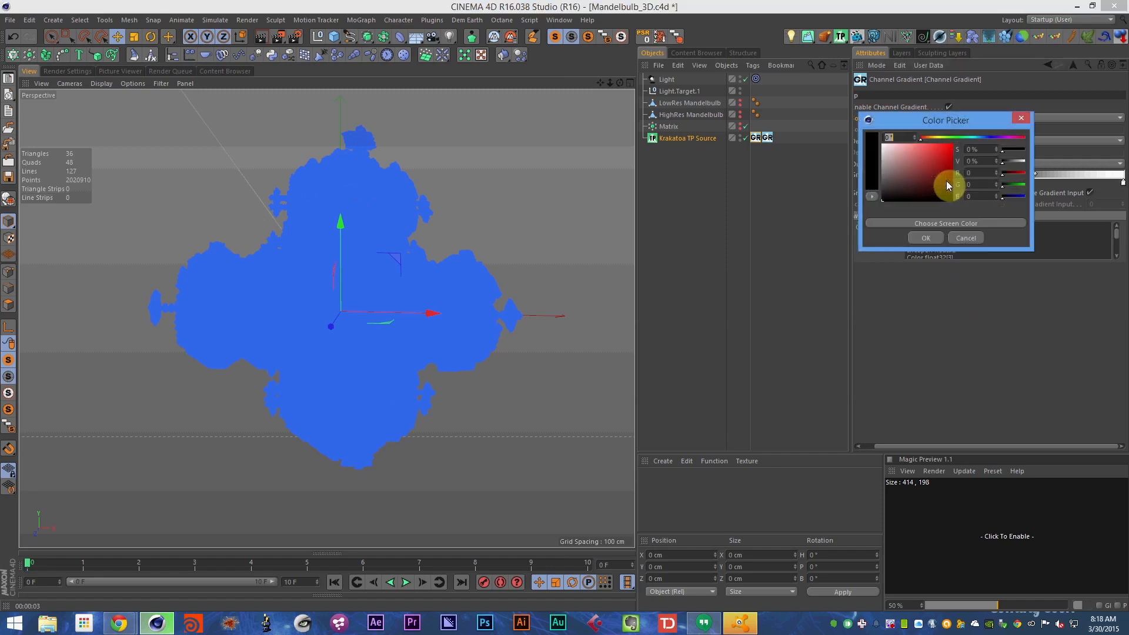
{"action": "left_click", "coordinate": [933, 237]}
{"action": "double_click", "coordinate": [1123, 183]}
{"action": "left_click", "coordinate": [1078, 142]}
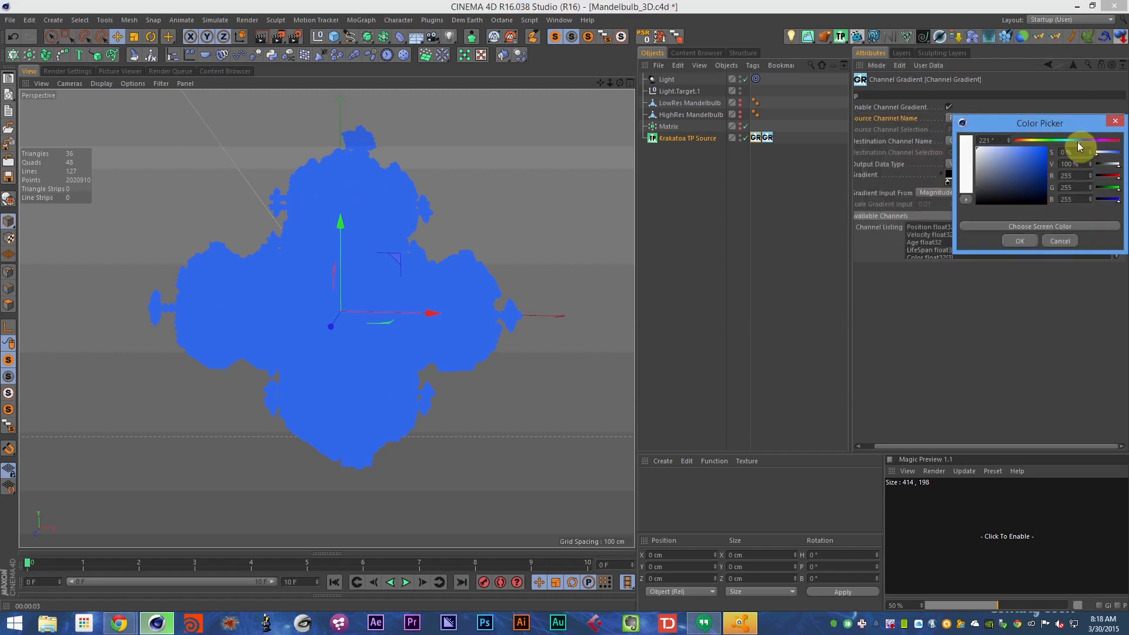
{"action": "left_click", "coordinate": [1026, 146]}
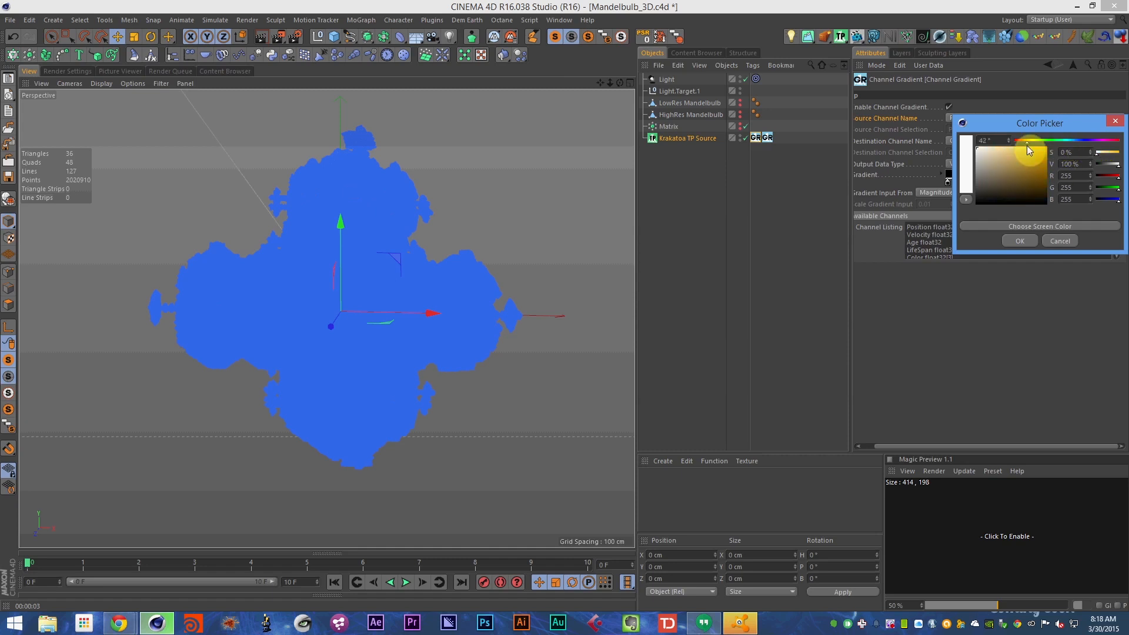
{"action": "left_click", "coordinate": [1016, 193]}
{"action": "left_click", "coordinate": [1020, 240]}
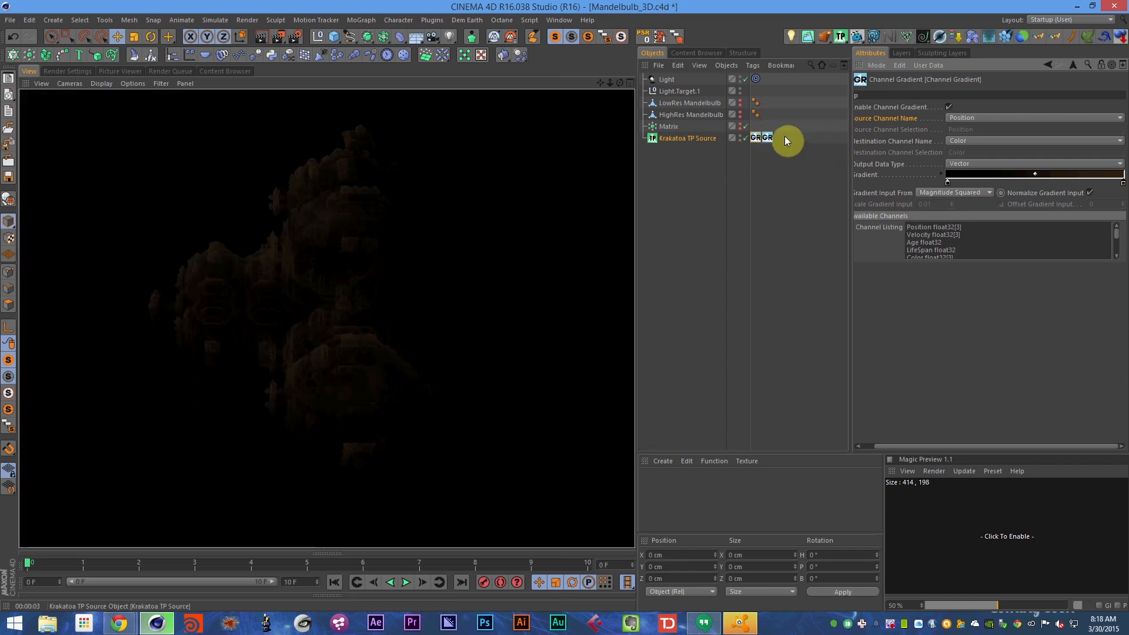
- Check the Absorption gradient tag, then switch the Color channel gradient off and back on to compare the renders
{"action": "left_click", "coordinate": [767, 139]}
{"action": "left_click", "coordinate": [967, 164]}
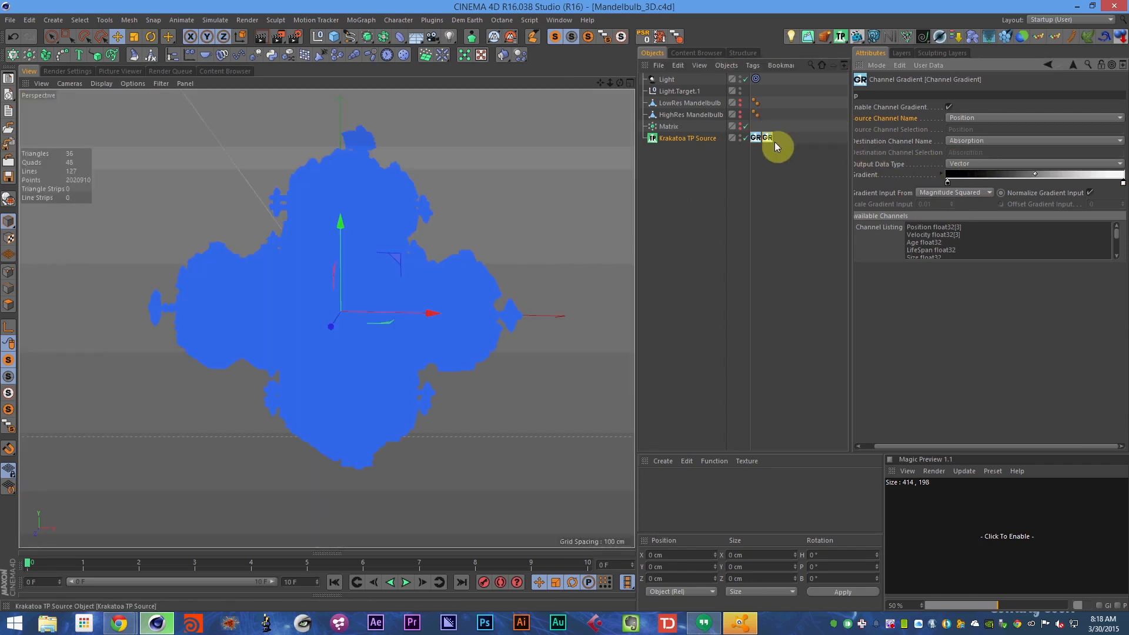
{"action": "left_click", "coordinate": [757, 138]}
{"action": "left_click", "coordinate": [948, 108]}
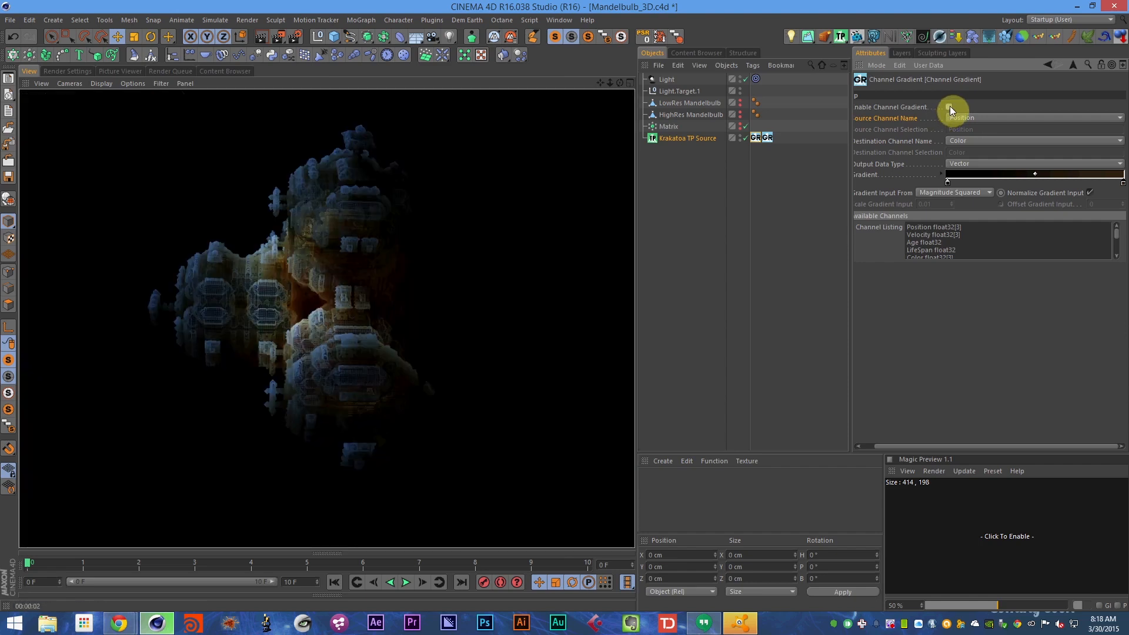
{"action": "left_click", "coordinate": [948, 107]}
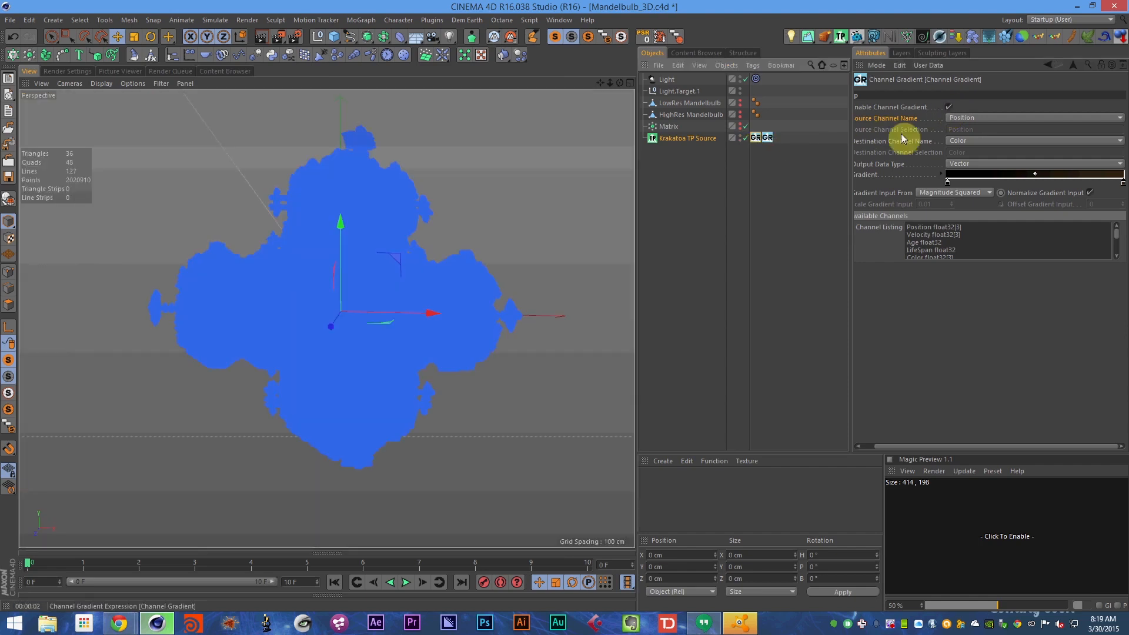
- Set both the start and end knots of the Color channel gradient to white
{"action": "double_click", "coordinate": [948, 183]}
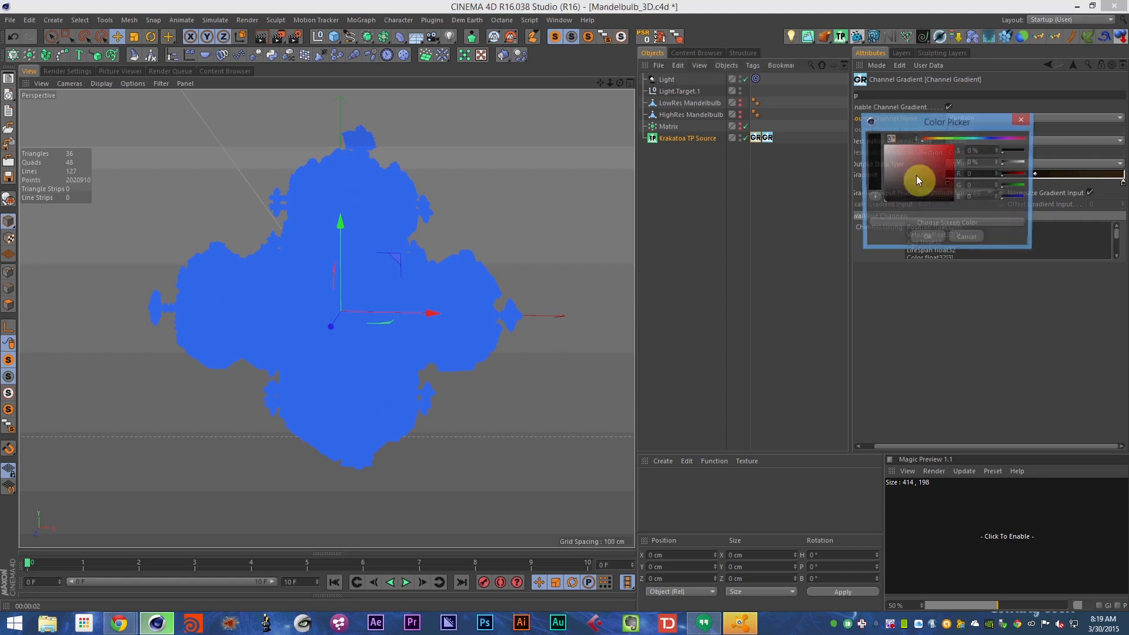
{"action": "left_click", "coordinate": [928, 227]}
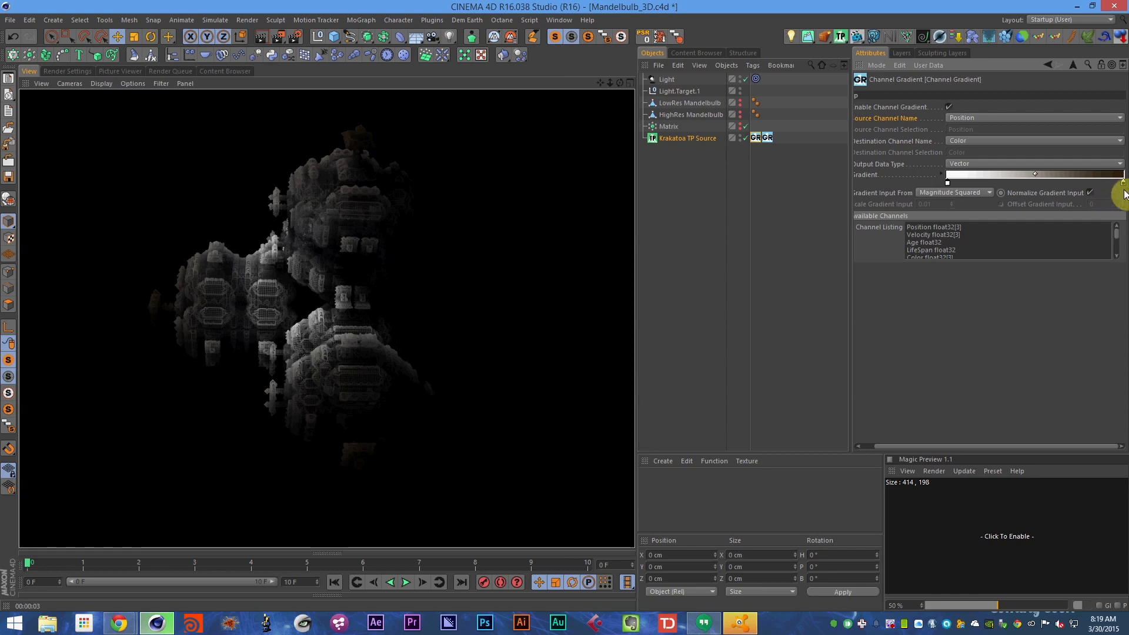
{"action": "double_click", "coordinate": [1123, 182]}
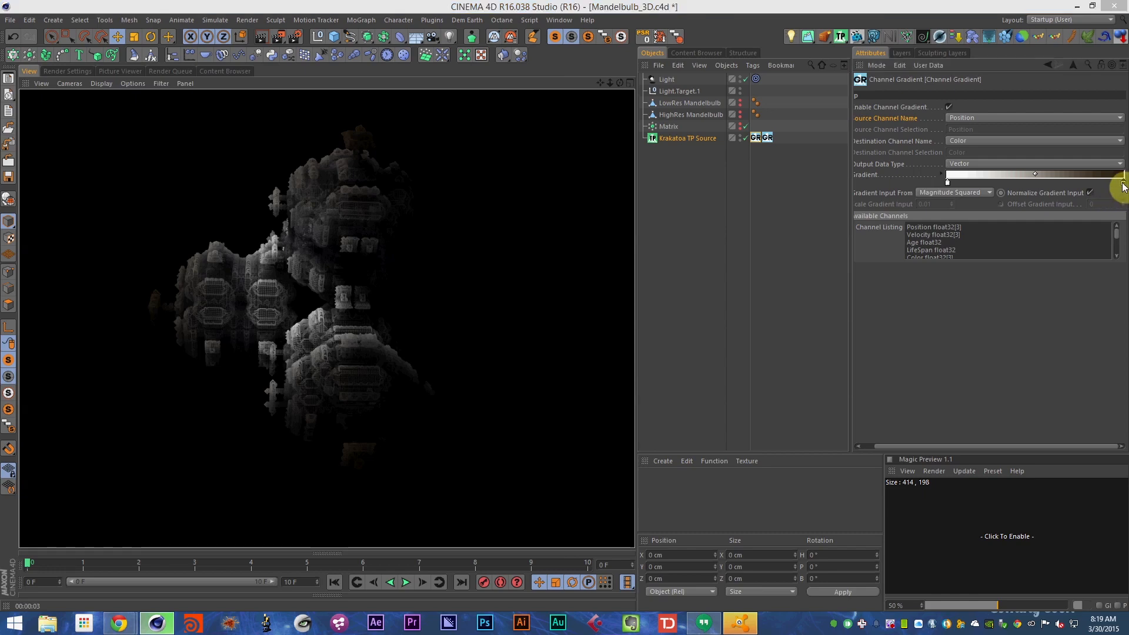
{"action": "left_click", "coordinate": [1023, 239]}
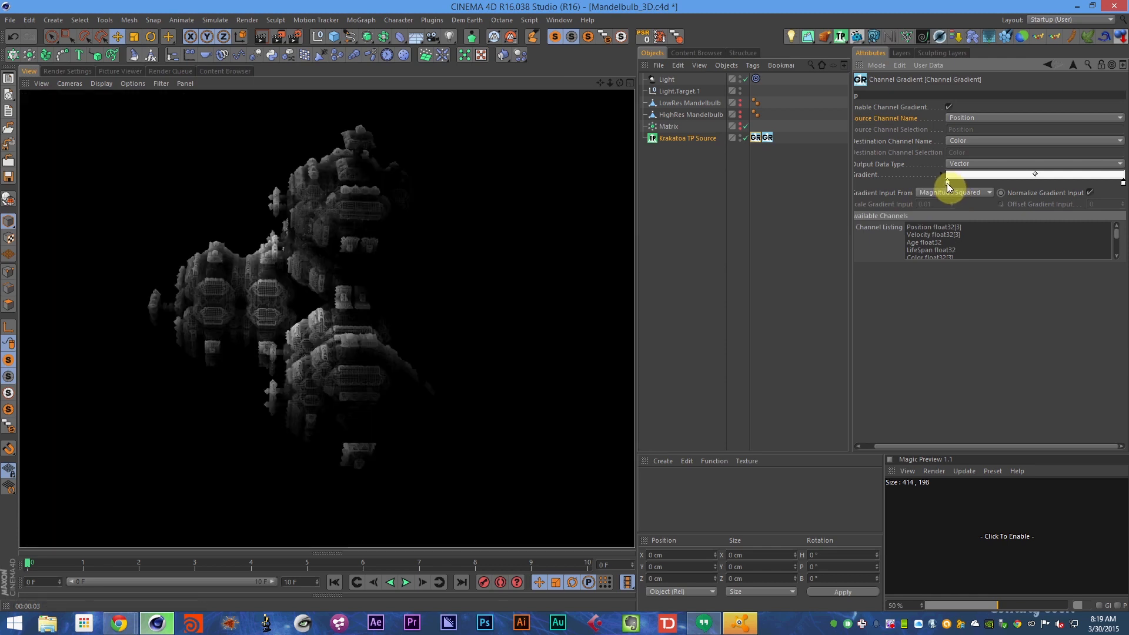
- Invert the Absorption channel gradient's knots so that it runs from white to black
{"action": "left_click", "coordinate": [708, 138]}
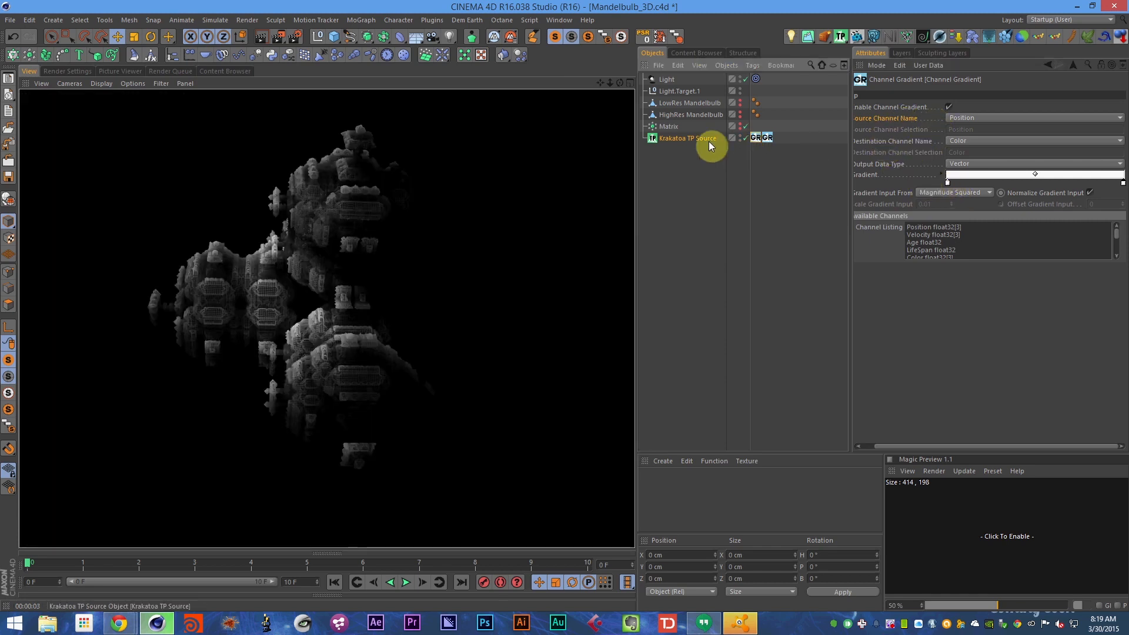
{"action": "left_click", "coordinate": [764, 139]}
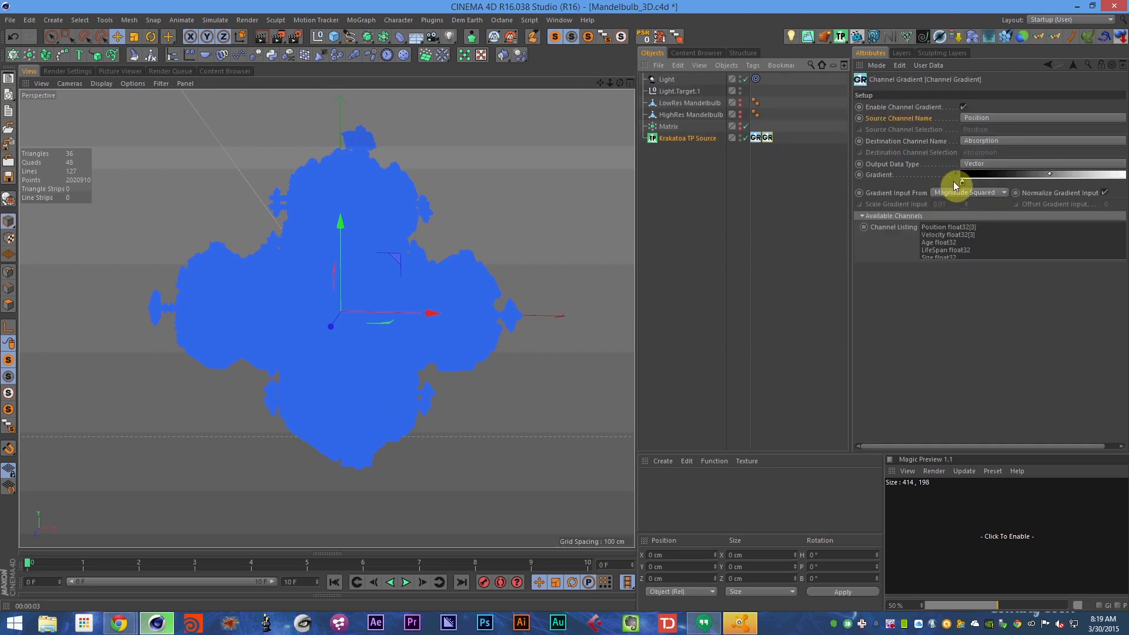
{"action": "right_click", "coordinate": [963, 181]}
{"action": "left_click", "coordinate": [971, 185]}
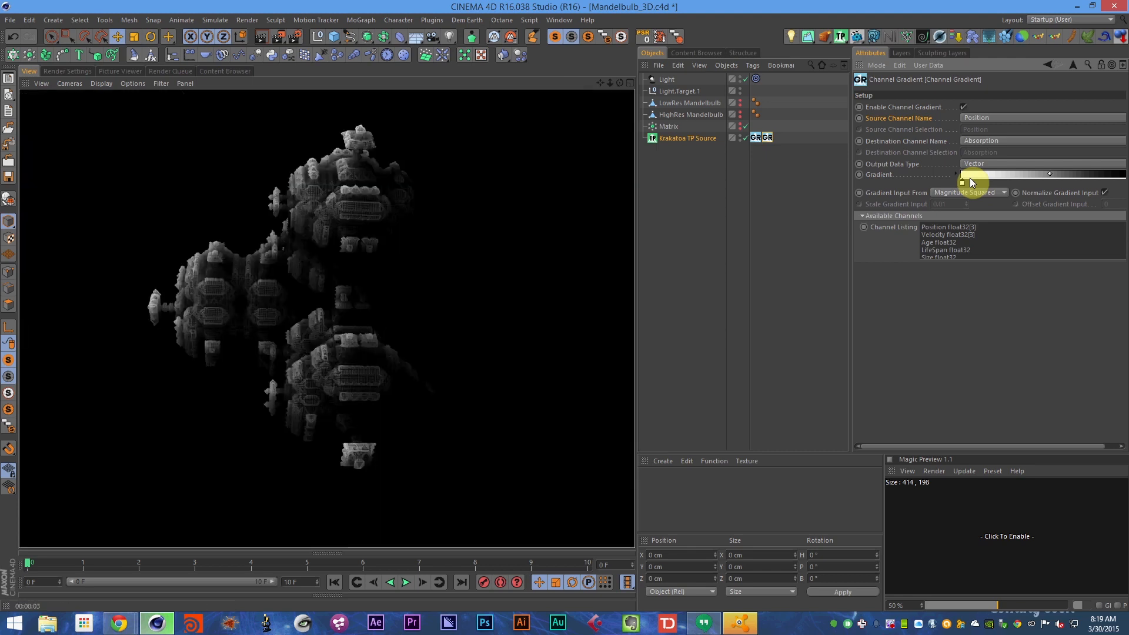
- Disable the Color channel gradient on the Krakatoa TP Source and save the scene
{"action": "left_click", "coordinate": [755, 139]}
{"action": "left_click", "coordinate": [964, 107]}
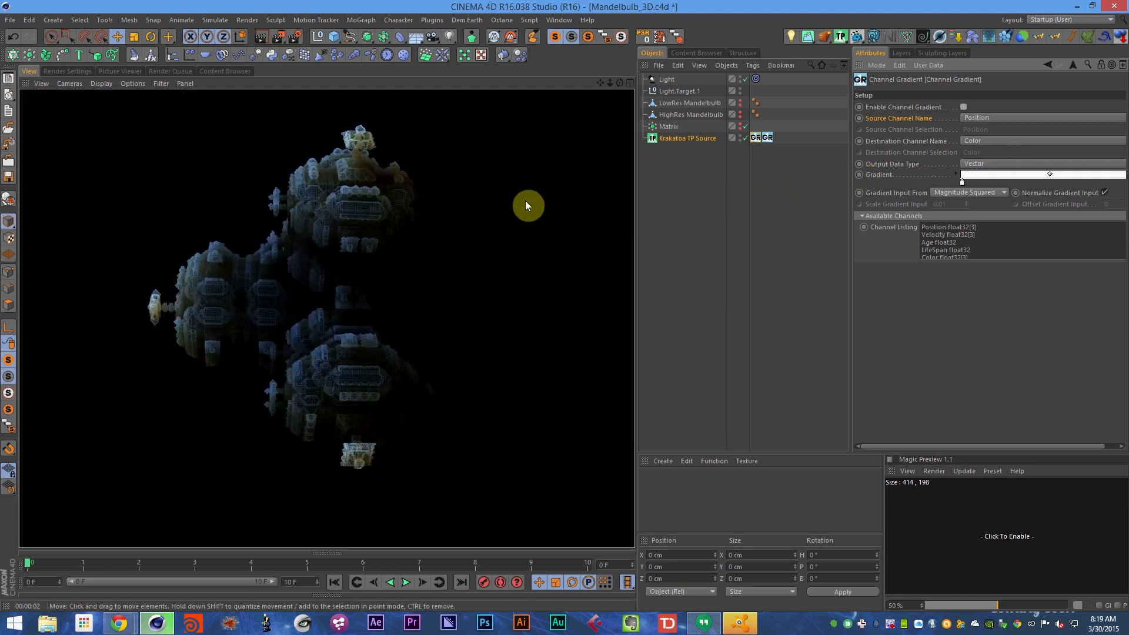
{"action": "key", "text": "ctrl+s"}
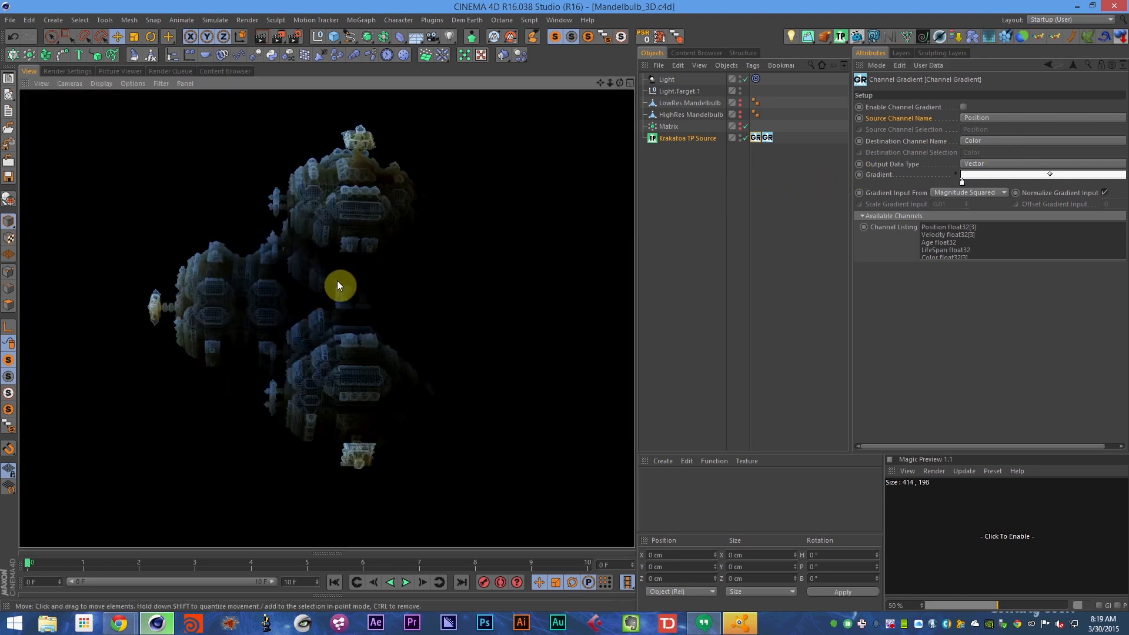
- View the Mandelbulb from another angle and enable Override Density on the Krakatoa TP Source with a value of 0.1
{"action": "left_click_drag", "start_coordinate": [337, 281], "coordinate": [295, 269], "text": "alt"}
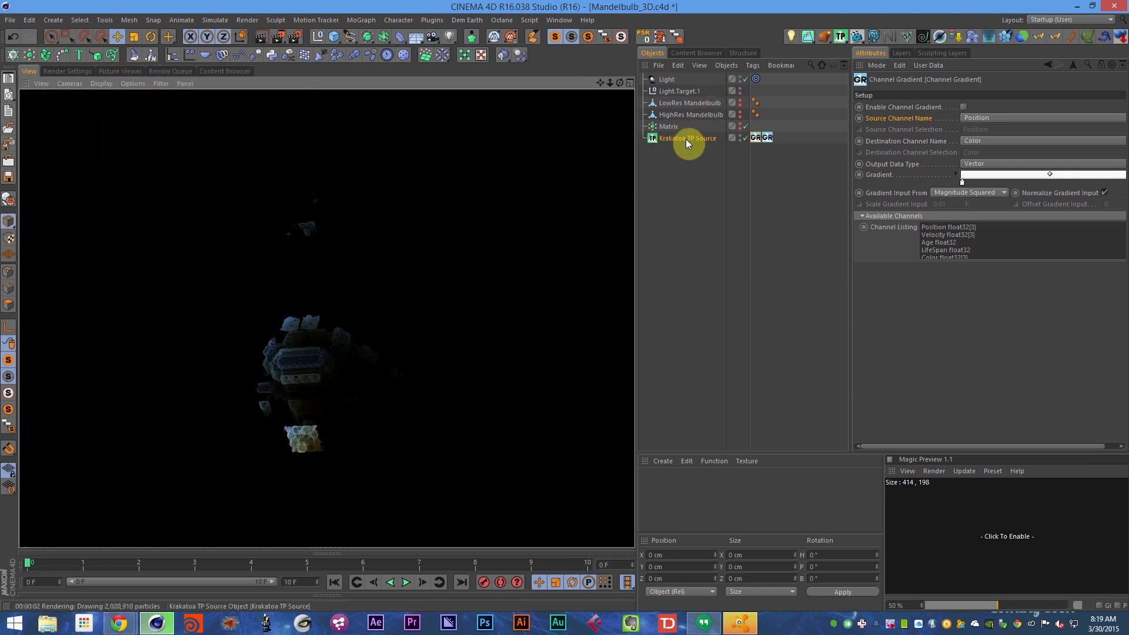
{"action": "left_click", "coordinate": [689, 139]}
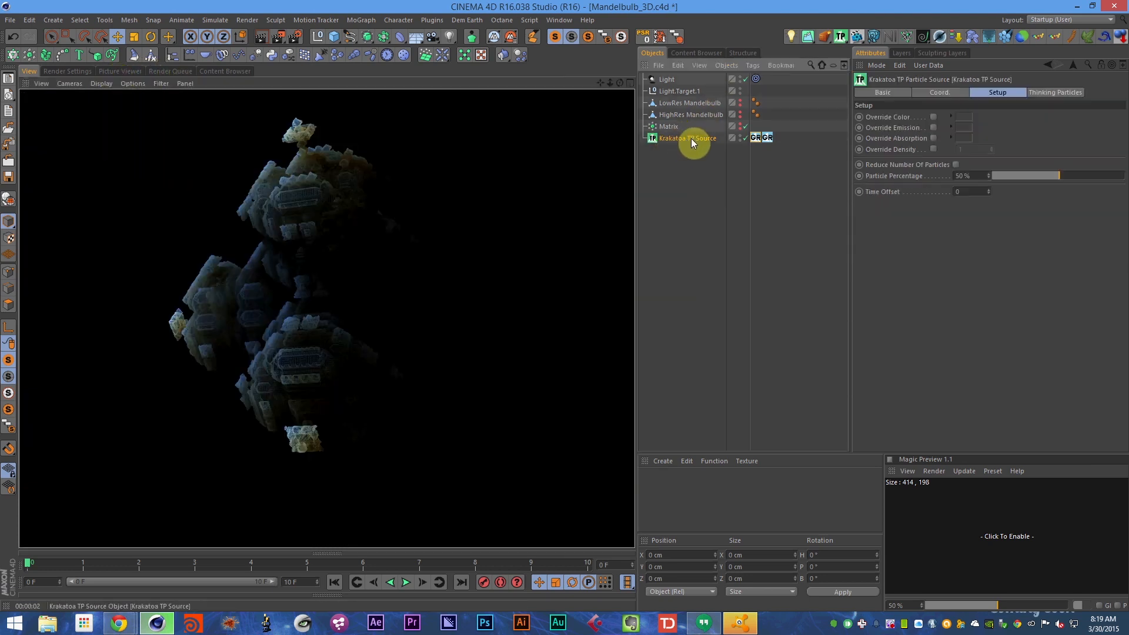
{"action": "left_click", "coordinate": [933, 149]}
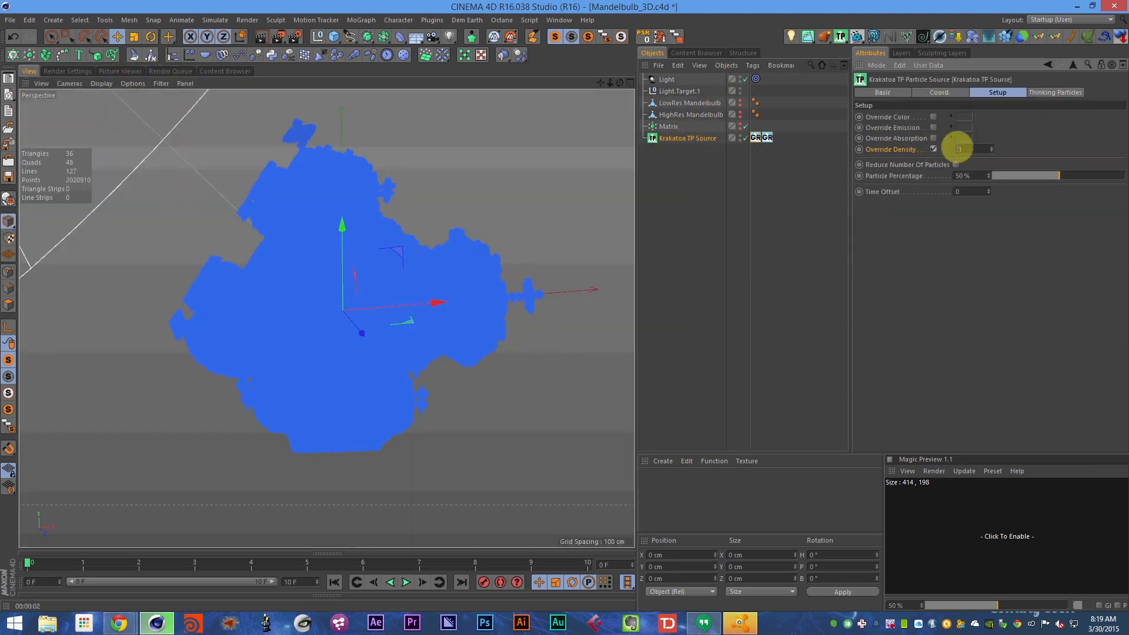
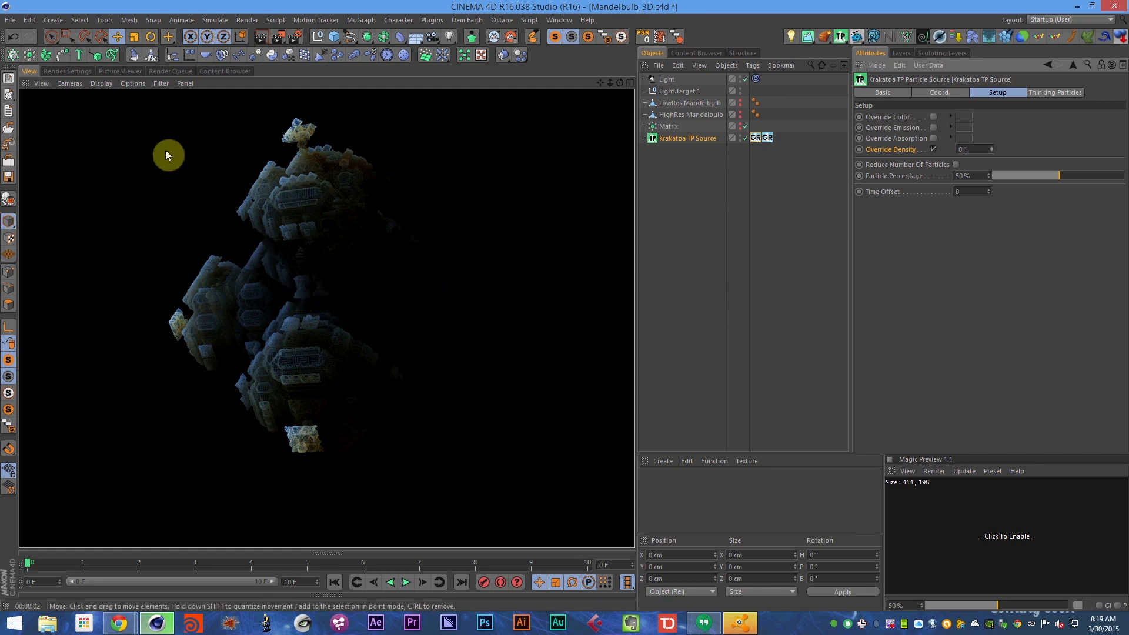
- Check the Final Pass Density in the Krakatoa render options and return to the viewport
{"action": "left_click", "coordinate": [86, 70]}
{"action": "double_click", "coordinate": [259, 332]}
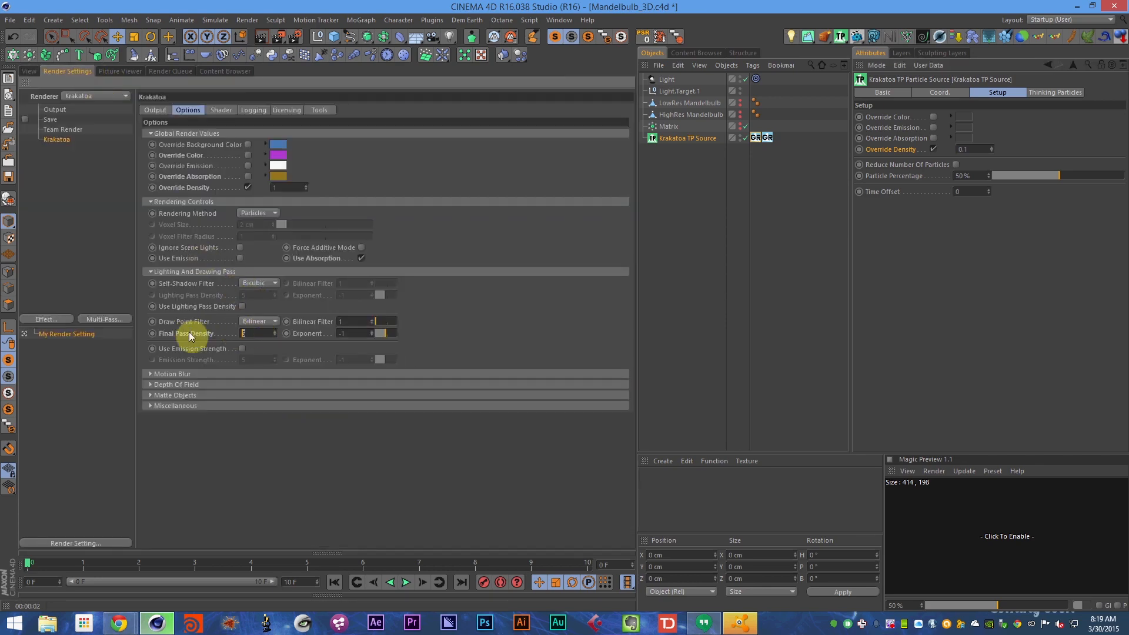
{"action": "left_click", "coordinate": [29, 71]}
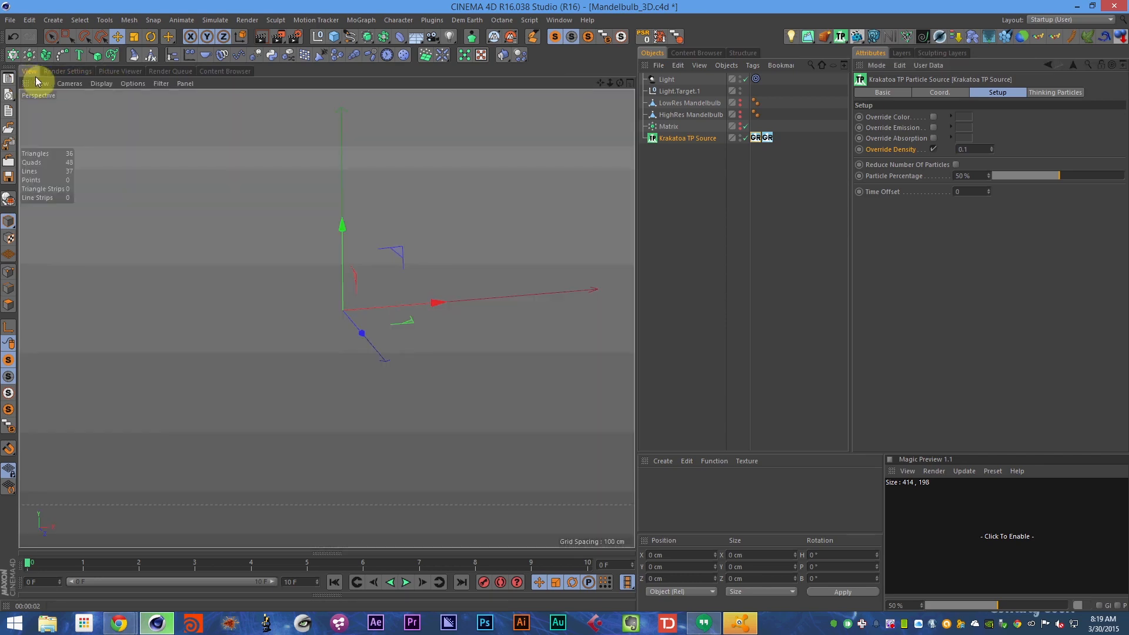
- Set the Krakatoa TP Source's Override Density to 0.25 and preview the render from another angle
{"action": "double_click", "coordinate": [965, 149]}
{"action": "type", "text": "0.25"}
{"action": "key", "text": "Return"}
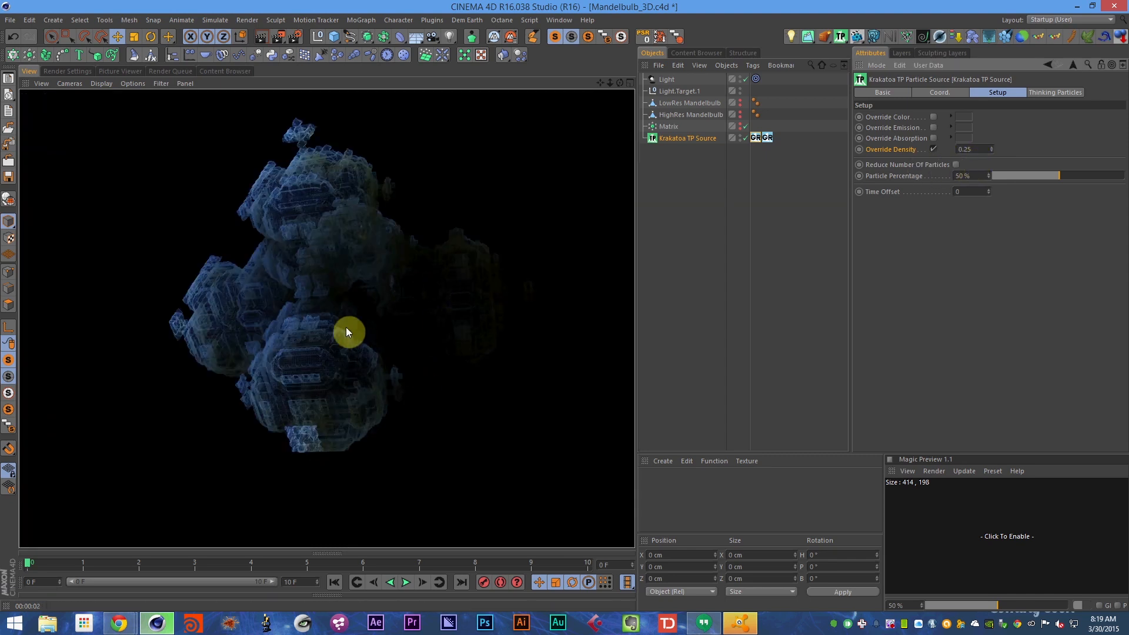
{"action": "left_click_drag", "start_coordinate": [327, 318], "coordinate": [378, 337], "text": "alt"}
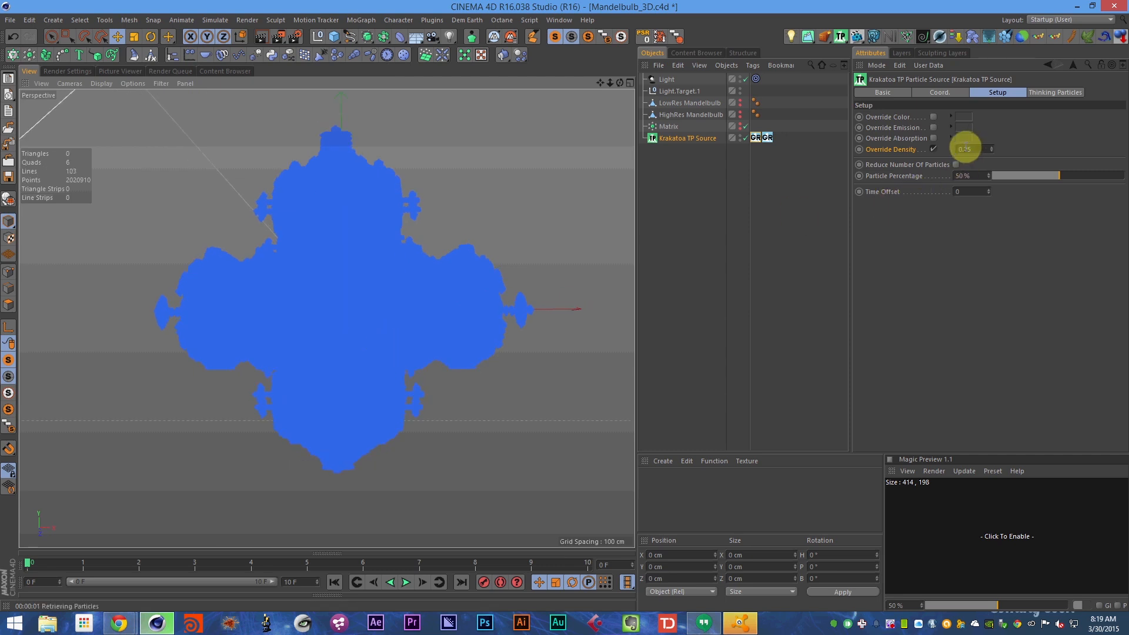
- Set the TP source's Override Density to 0.5, inspect the Mandelbulb from several angles and save the scene
{"action": "type", "text": "5"}
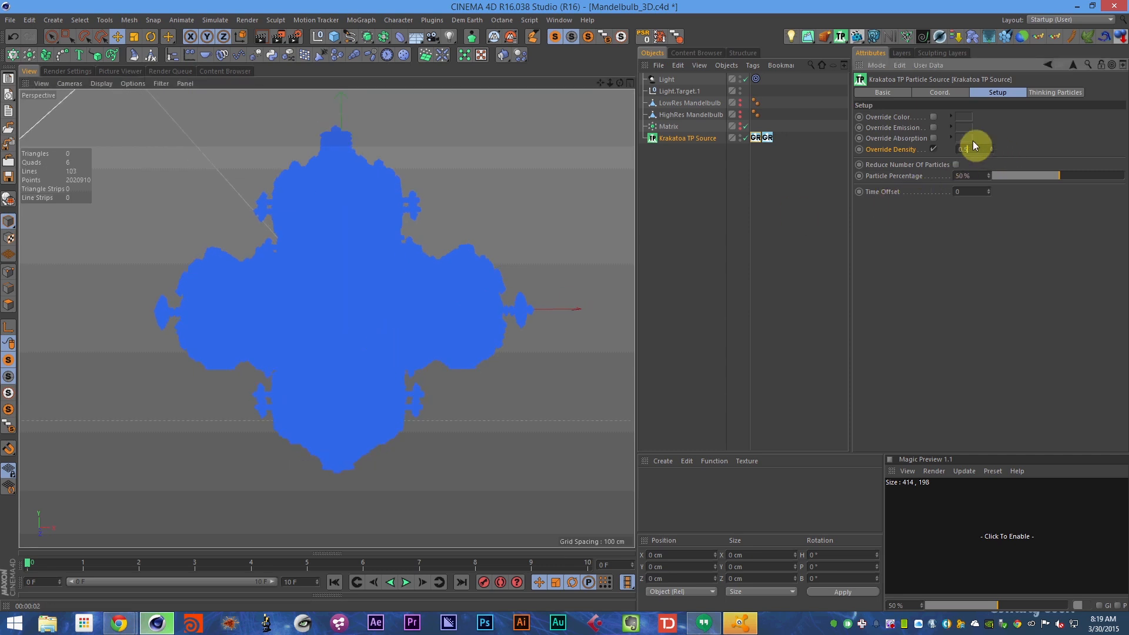
{"action": "key", "text": "Return"}
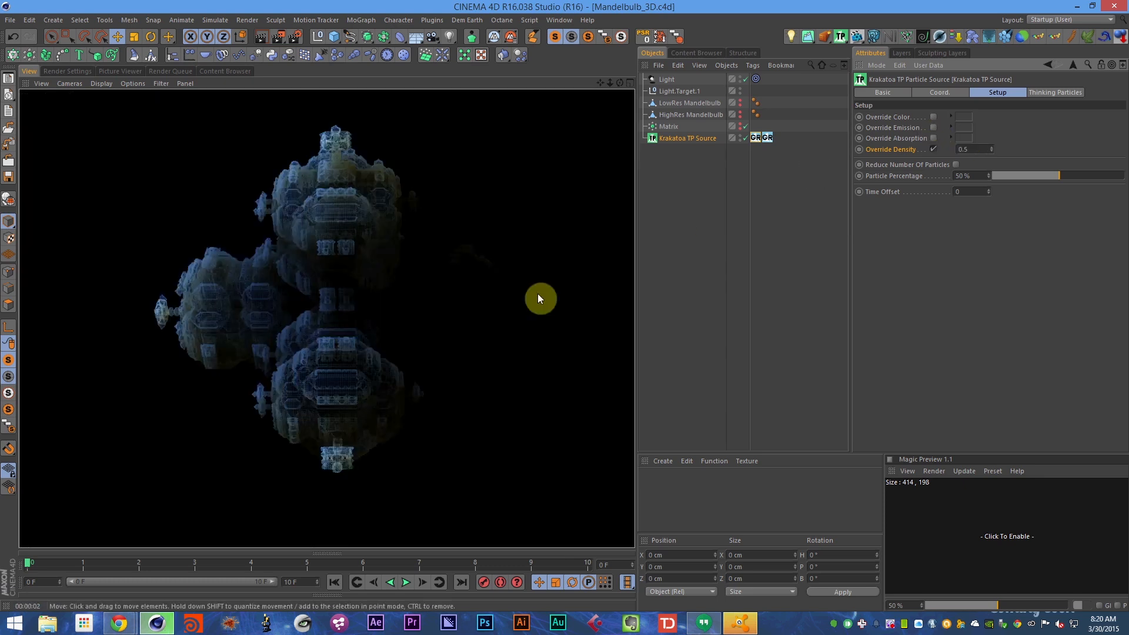
{"action": "left_click_drag", "start_coordinate": [346, 320], "coordinate": [363, 360], "text": "alt"}
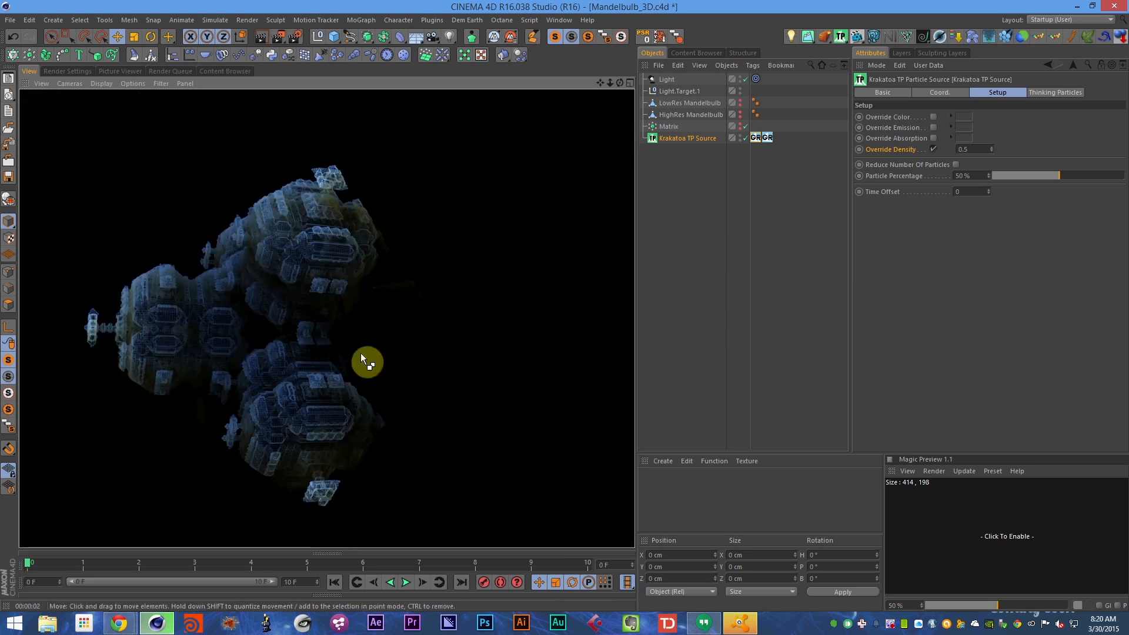
{"action": "left_click_drag", "start_coordinate": [361, 353], "coordinate": [380, 327], "text": "alt"}
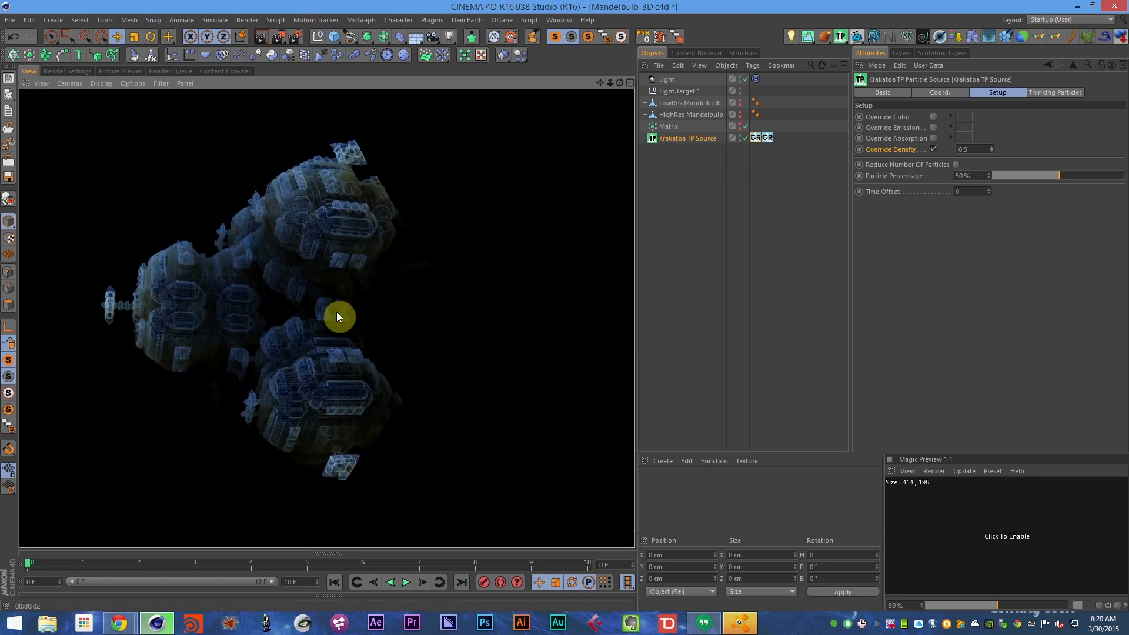
{"action": "left_click_drag", "start_coordinate": [335, 315], "coordinate": [354, 309], "text": "alt"}
{"action": "key", "text": "ctrl+s"}
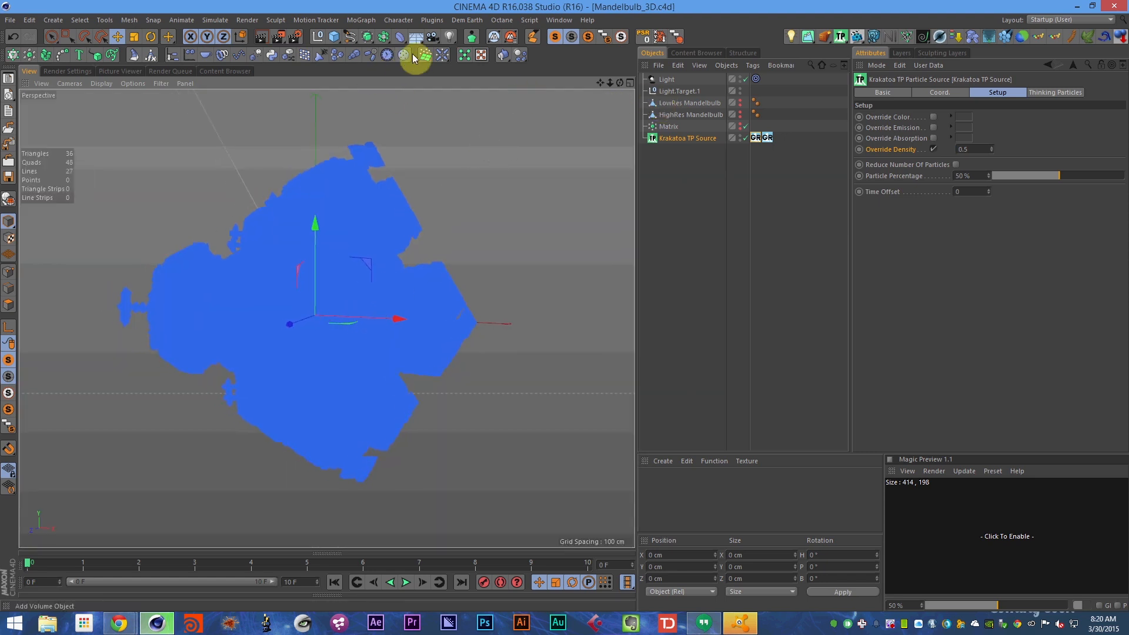
- Add a camera, look through it, set its focal length to Portrait (80 mm) and reframe the Mandelbulb
{"action": "left_click", "coordinate": [435, 35]}
{"action": "left_click", "coordinate": [745, 79]}
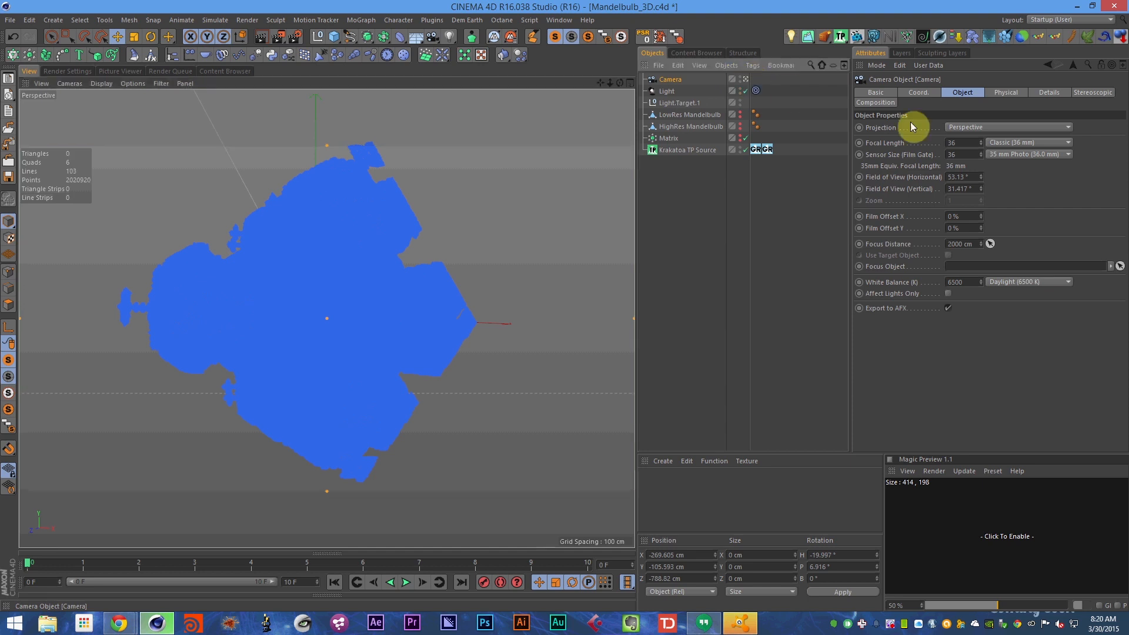
{"action": "left_click", "coordinate": [1002, 142]}
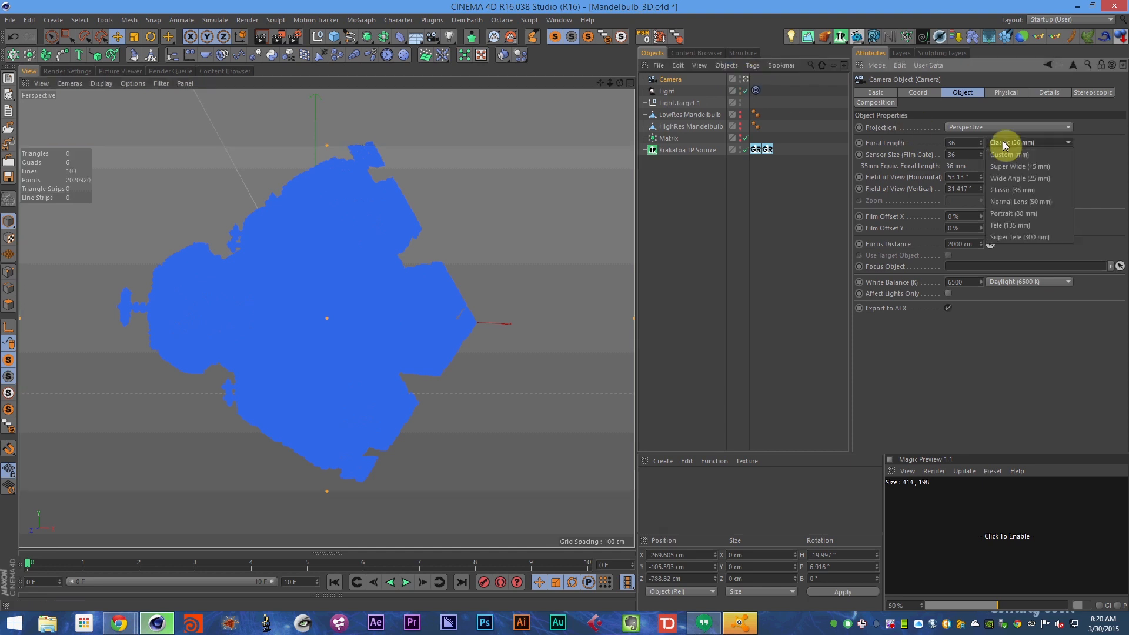
{"action": "left_click", "coordinate": [1021, 214]}
{"action": "middle_click_drag", "start_coordinate": [415, 285], "coordinate": [440, 299], "text": "alt"}
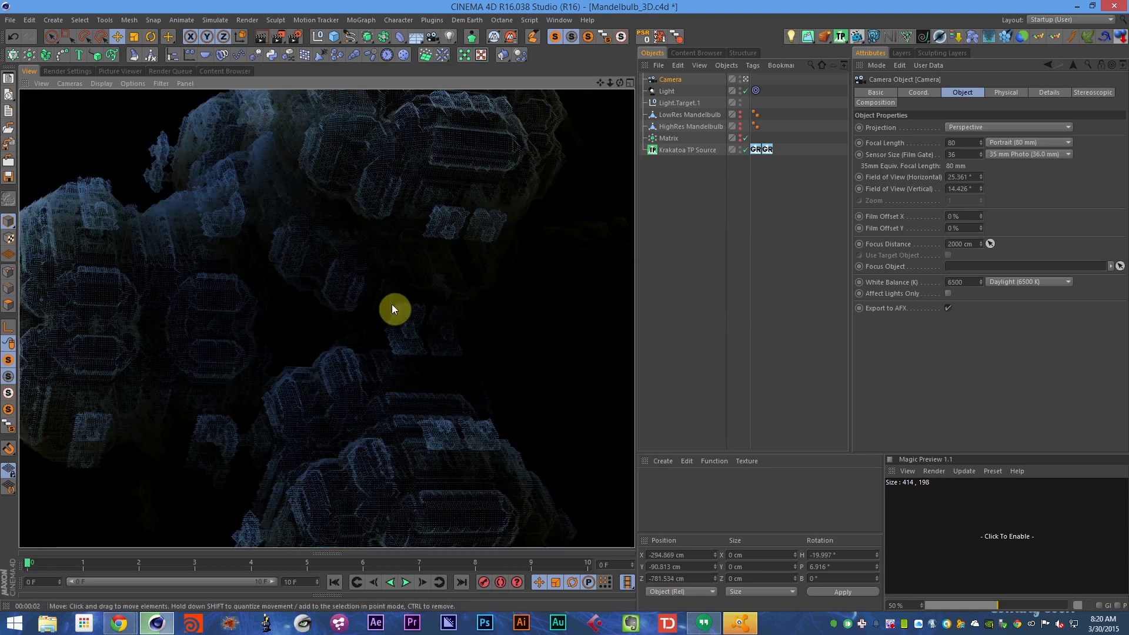
- Add a null named CameraController, make the camera its child and show the null's coordinates
{"action": "left_click", "coordinate": [317, 37]}
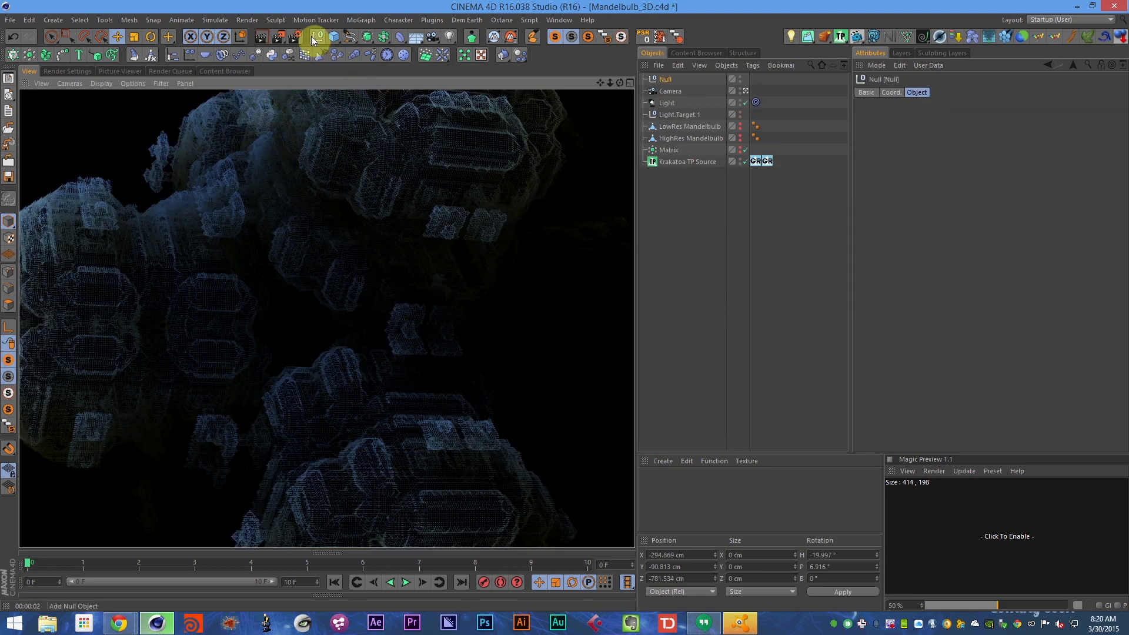
{"action": "double_click", "coordinate": [675, 80]}
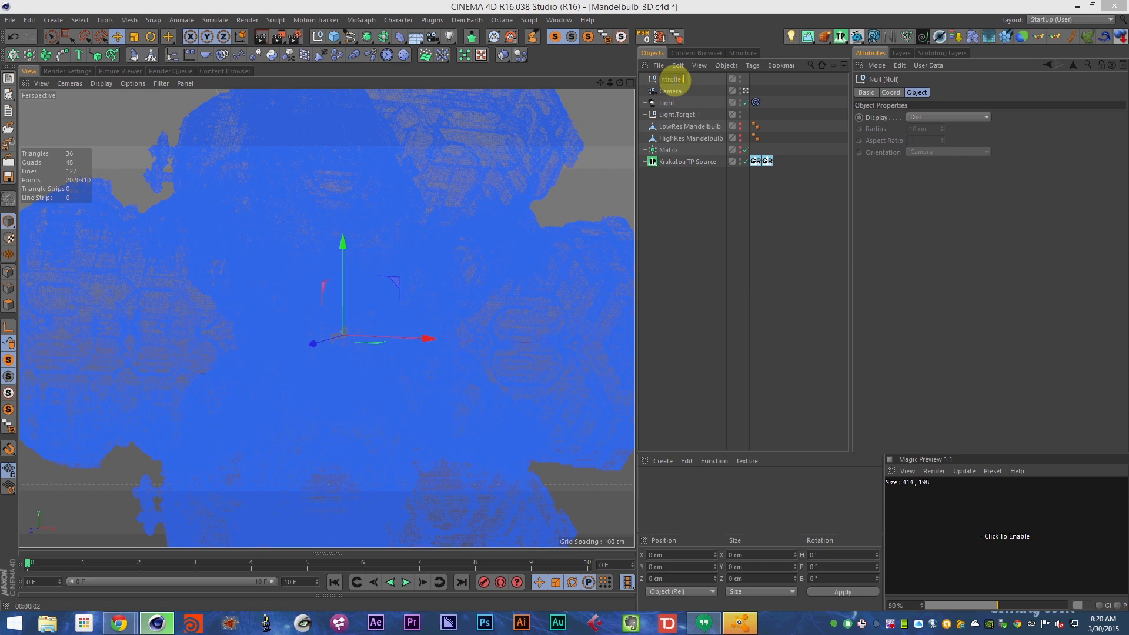
{"action": "key", "text": "Return"}
{"action": "left_click_drag", "start_coordinate": [672, 90], "coordinate": [676, 80]}
{"action": "left_click", "coordinate": [694, 80]}
{"action": "left_click", "coordinate": [891, 92]}
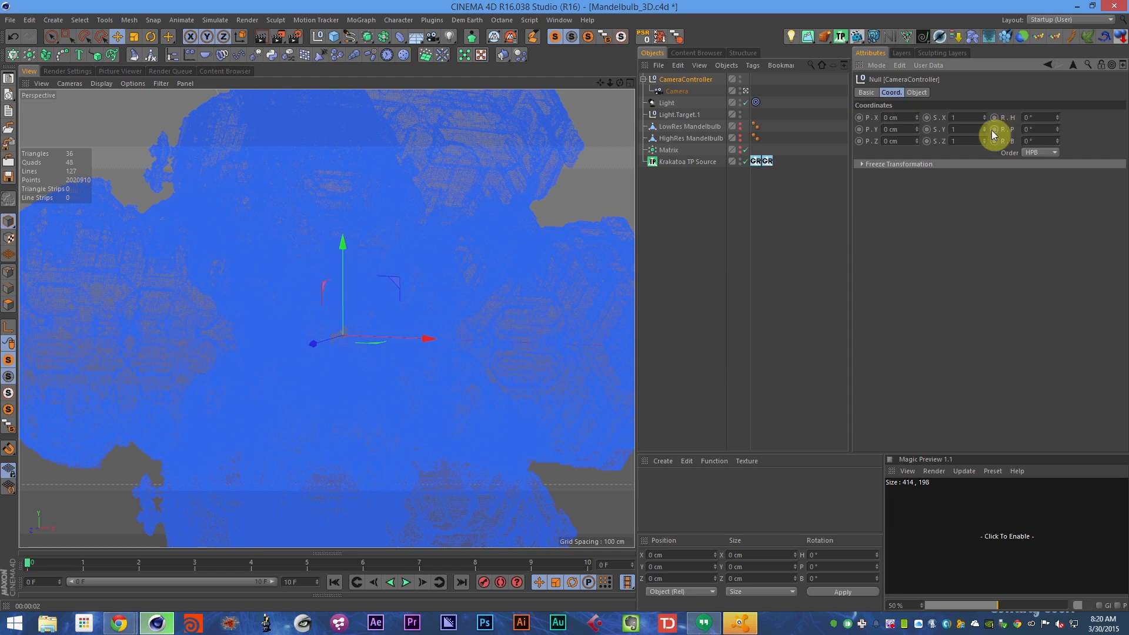
- Set the project length to 300 frames, show the whole range in the timeline and save the scene
{"action": "left_click_drag", "start_coordinate": [288, 580], "coordinate": [242, 581]}
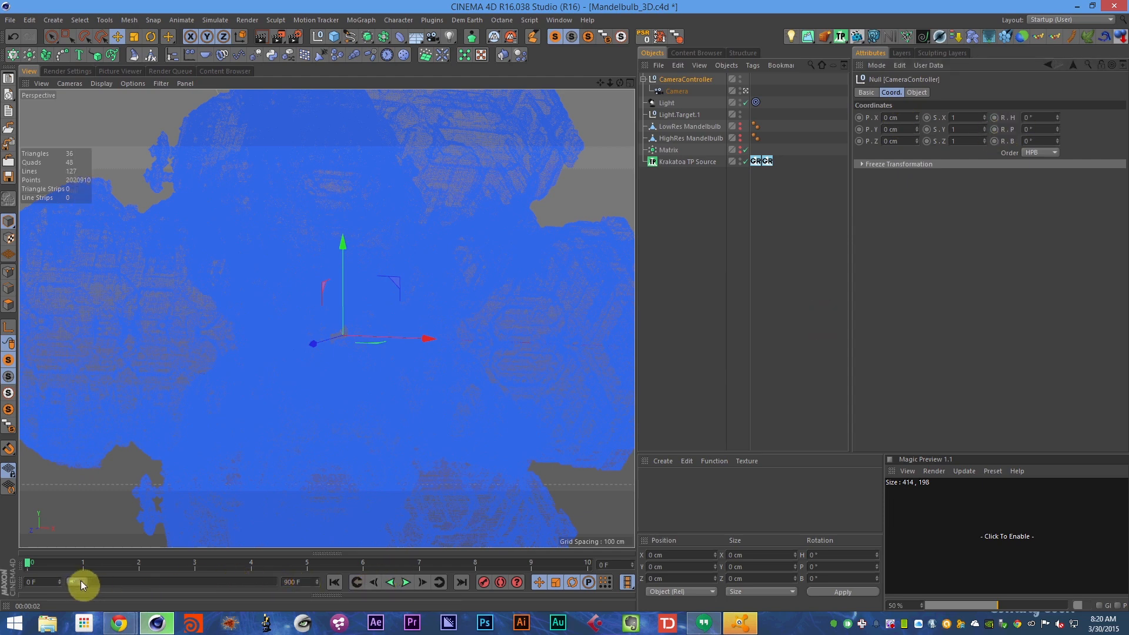
{"action": "left_click_drag", "start_coordinate": [81, 583], "coordinate": [517, 585]}
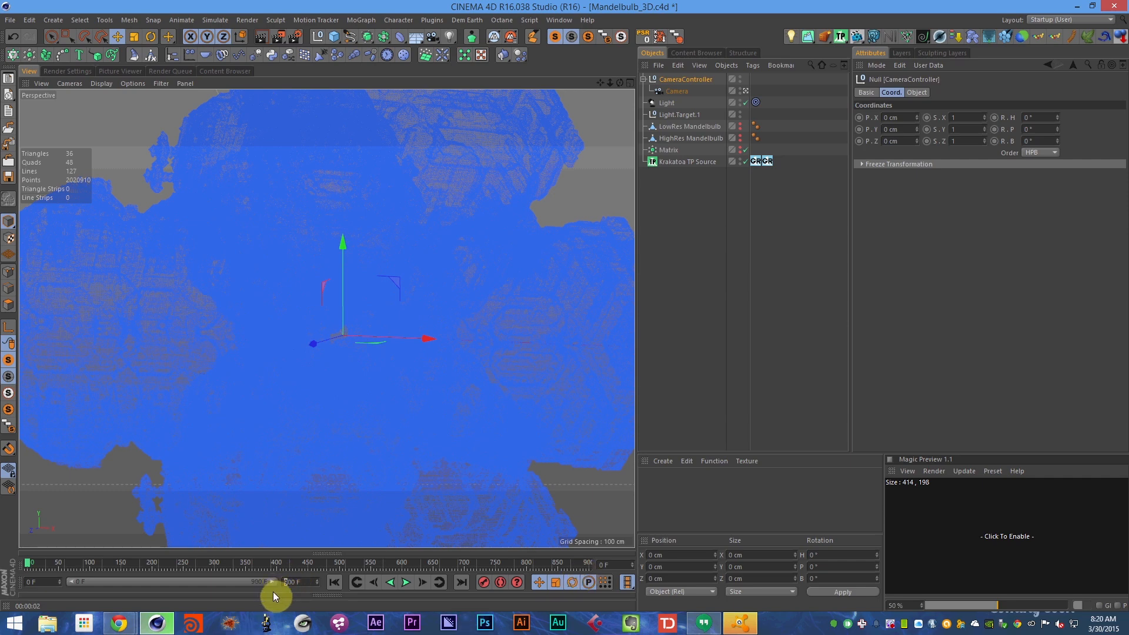
{"action": "key", "text": "Return"}
{"action": "key", "text": "ctrl+s"}
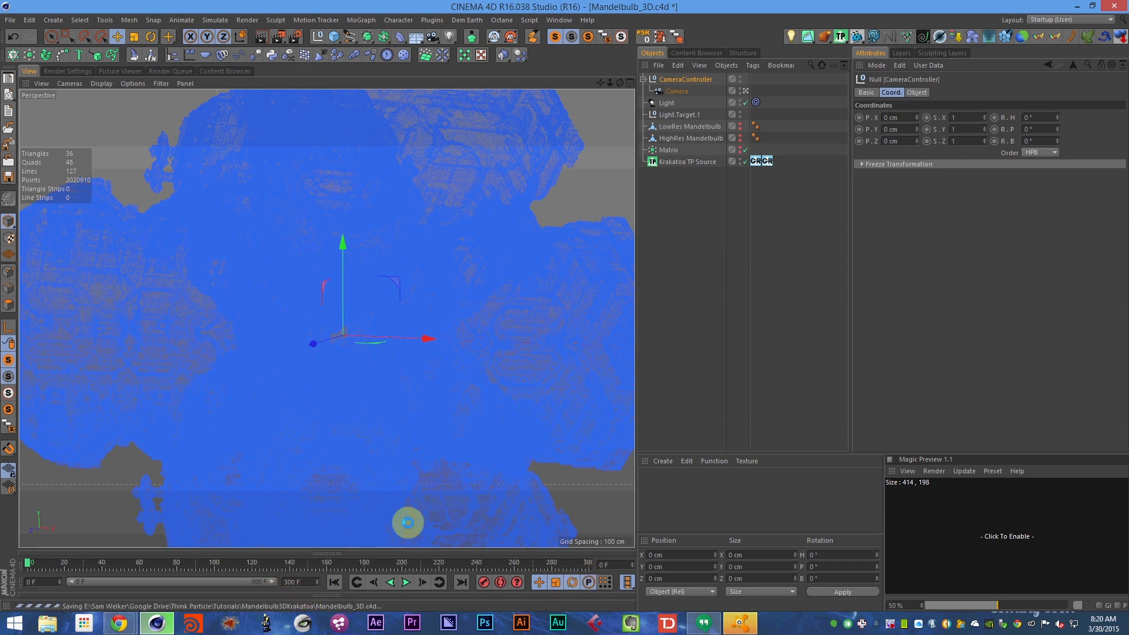
- Keyframe CameraController's heading rotation at 0° on frame 0 and 360° on frame 300, and save the scene
{"action": "left_click", "coordinate": [995, 118], "text": "ctrl"}
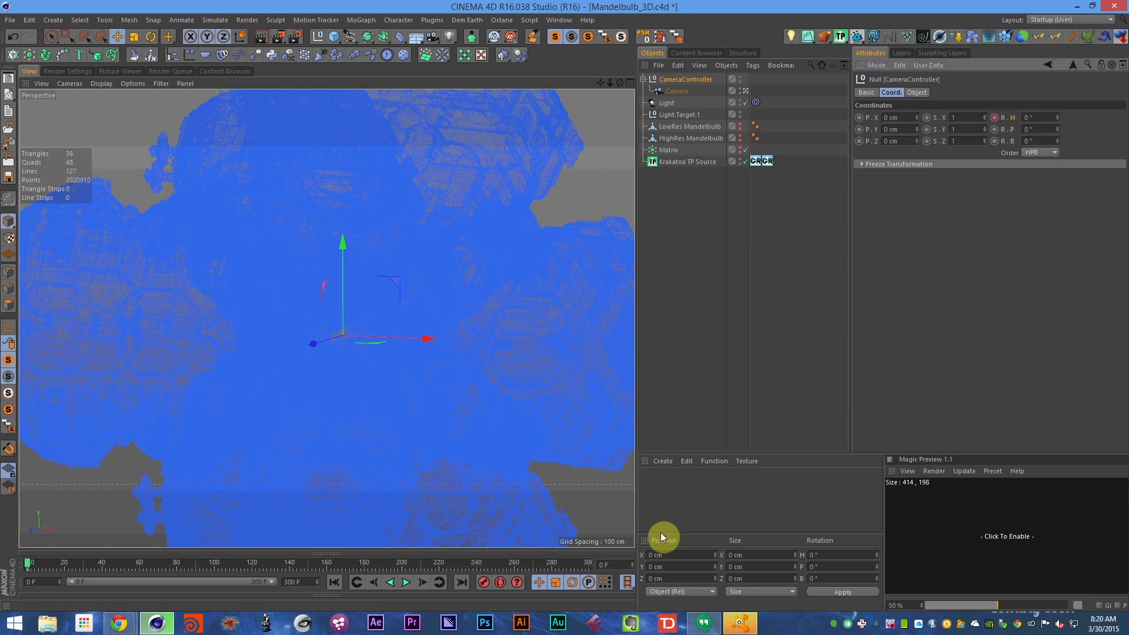
{"action": "key", "text": "shift+g"}
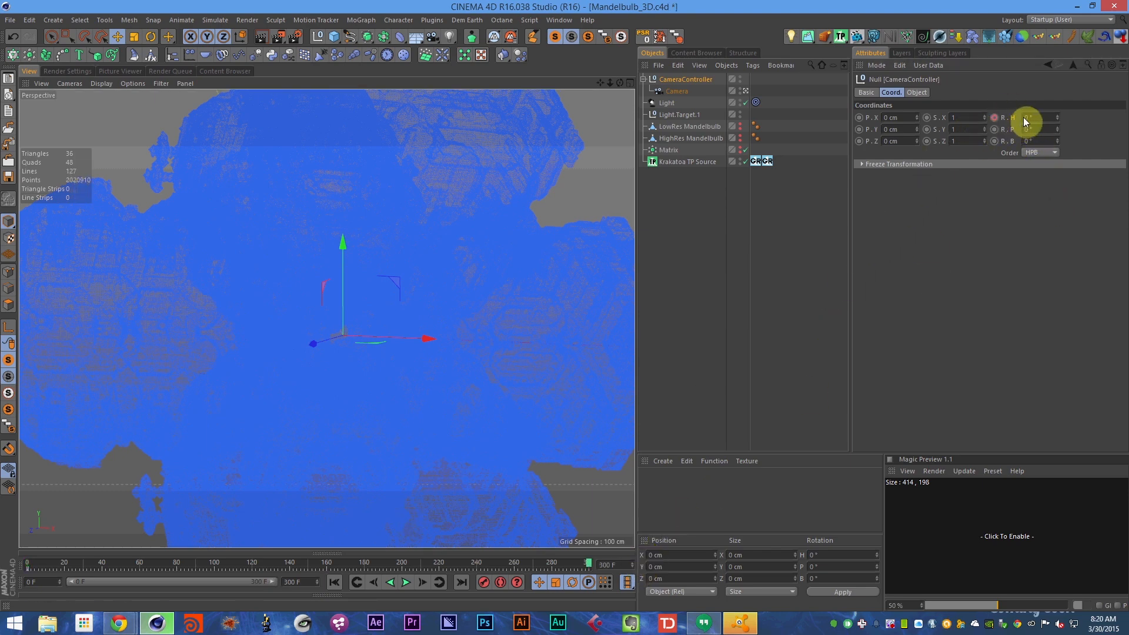
{"action": "type", "text": "360"}
{"action": "key", "text": "Return"}
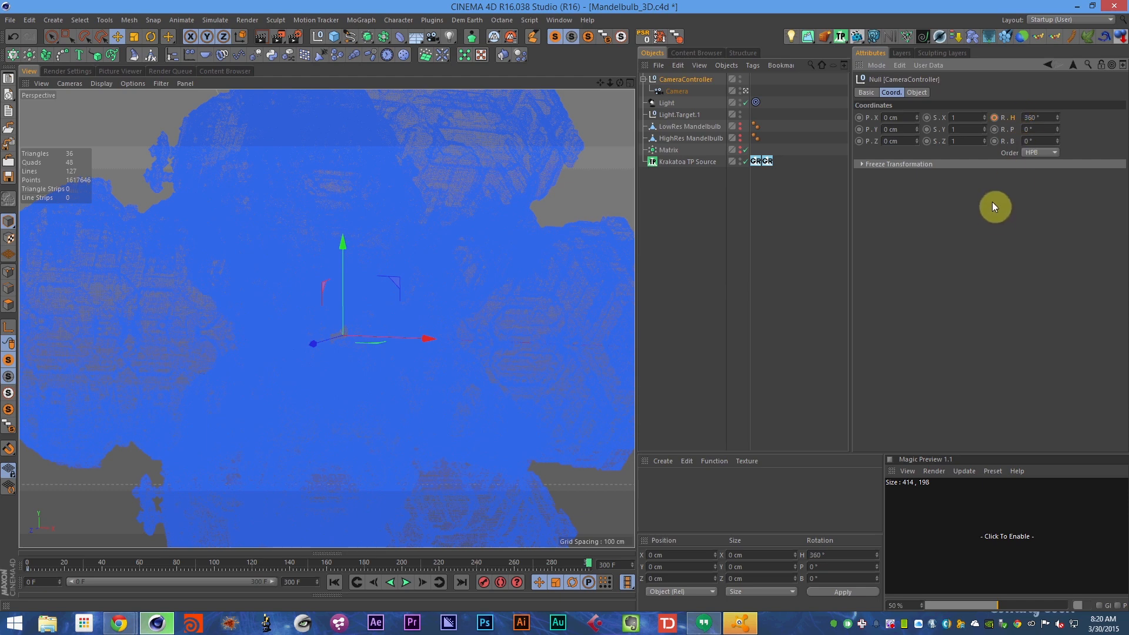
{"action": "left_click", "coordinate": [995, 117], "text": "ctrl"}
{"action": "key", "text": "ctrl+s"}
- Return the animation to frame 0 with CameraController selected and save the scene
{"action": "left_click", "coordinate": [681, 91]}
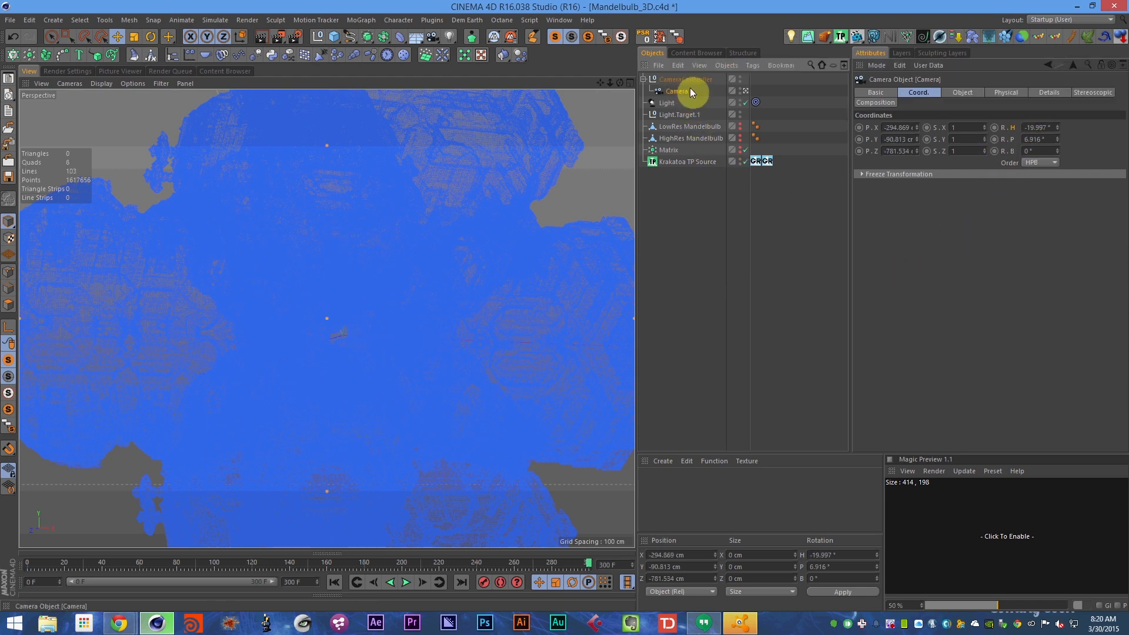
{"action": "left_click", "coordinate": [694, 81]}
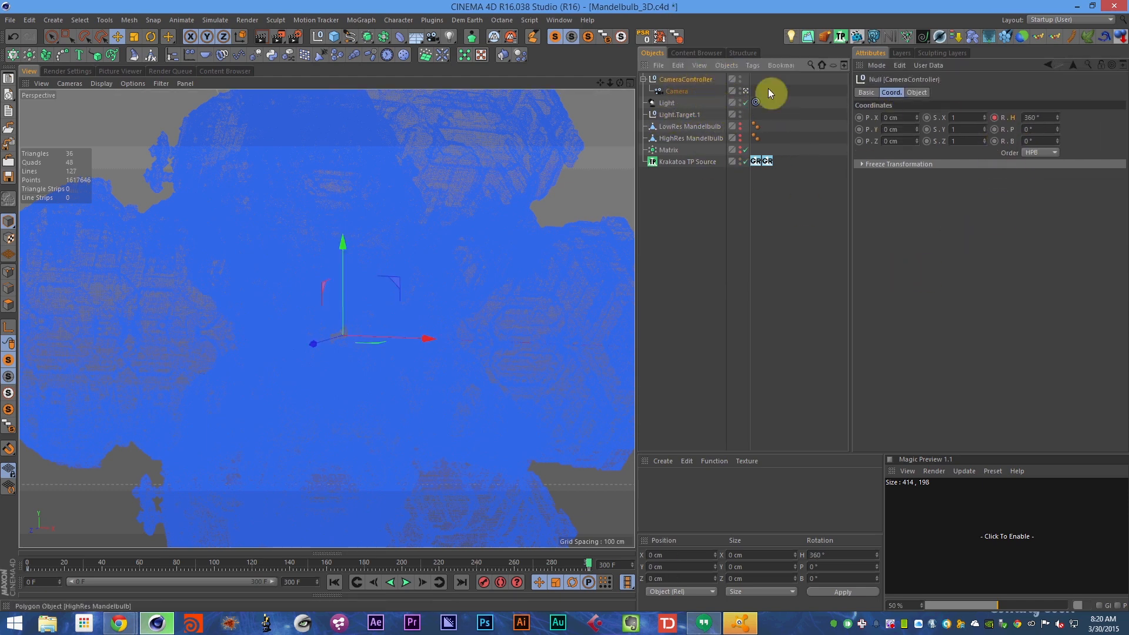
{"action": "left_click", "coordinate": [335, 582]}
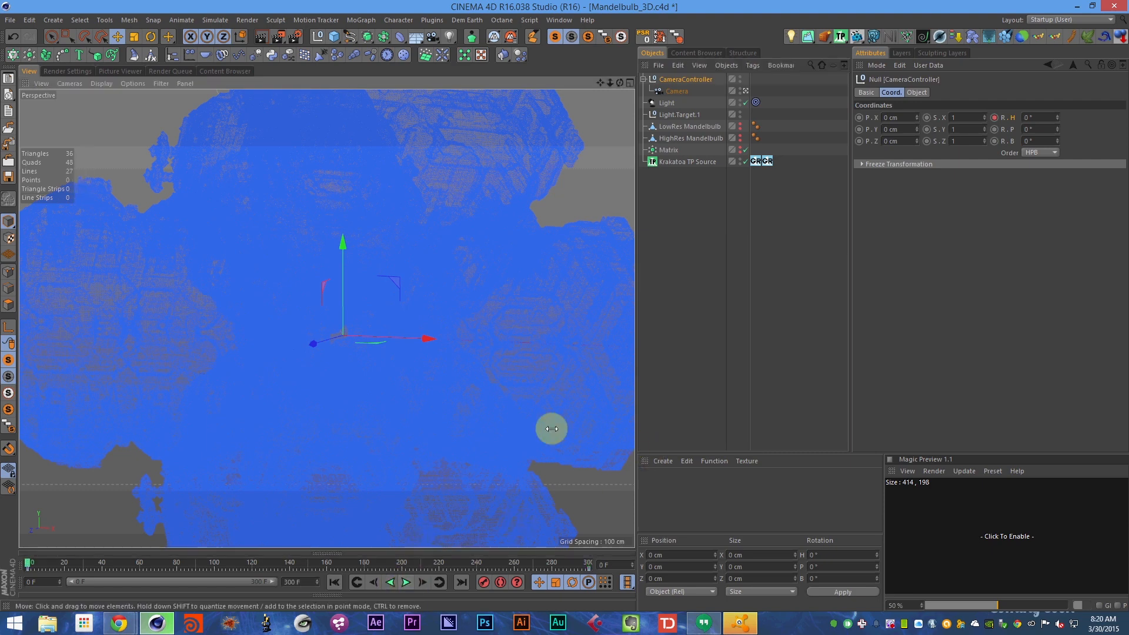
{"action": "left_click", "coordinate": [405, 582]}
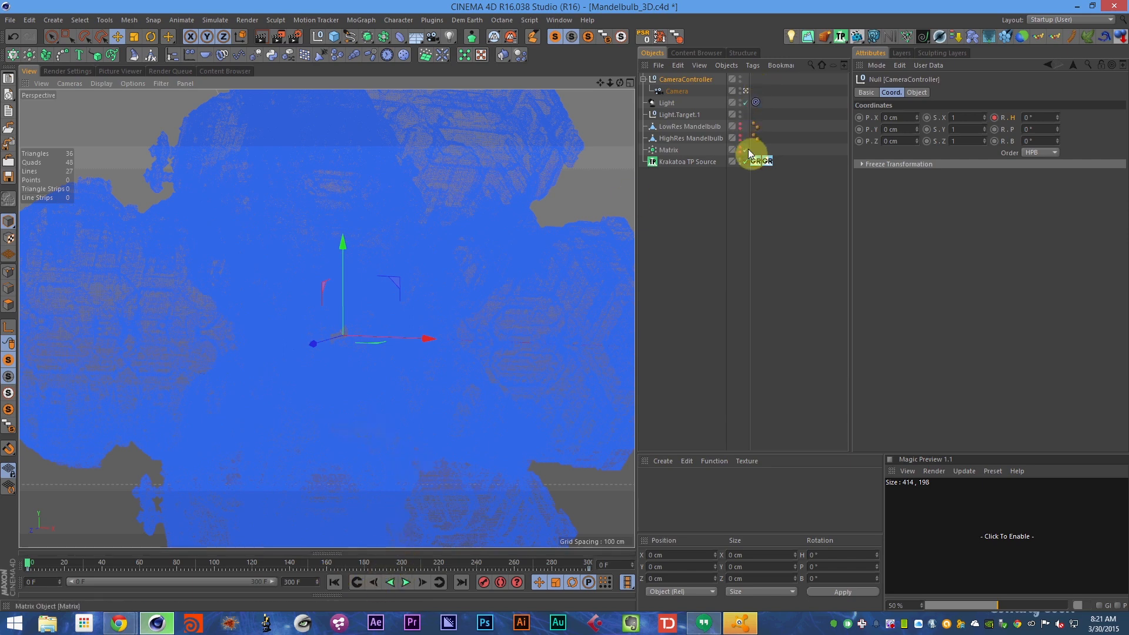
{"action": "key", "text": "ctrl+s"}
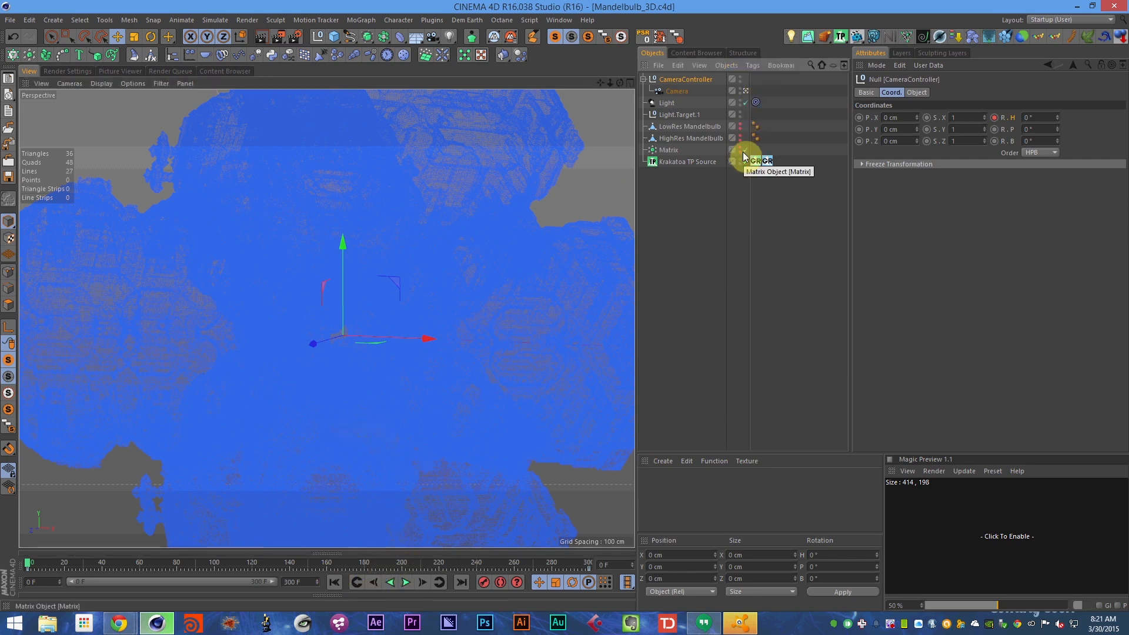
- In Krakatoa's output render settings, set the Save Particles Token to AWESOME and add Density to the export channels
{"action": "left_click", "coordinate": [687, 163]}
{"action": "key", "text": "ctrl+s"}
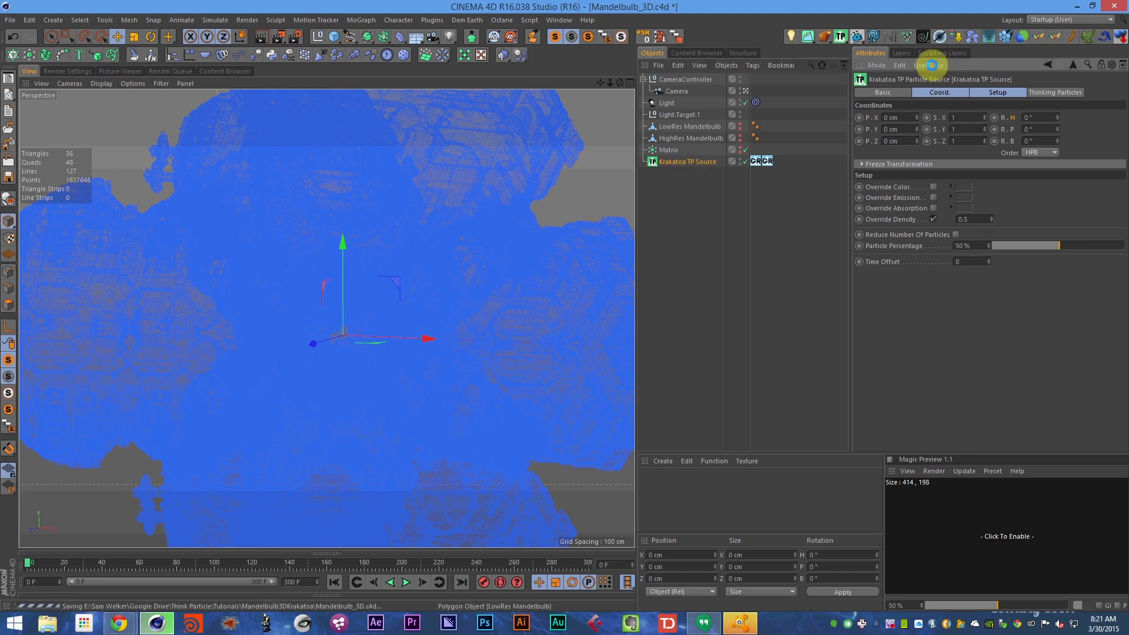
{"action": "left_click", "coordinate": [74, 71]}
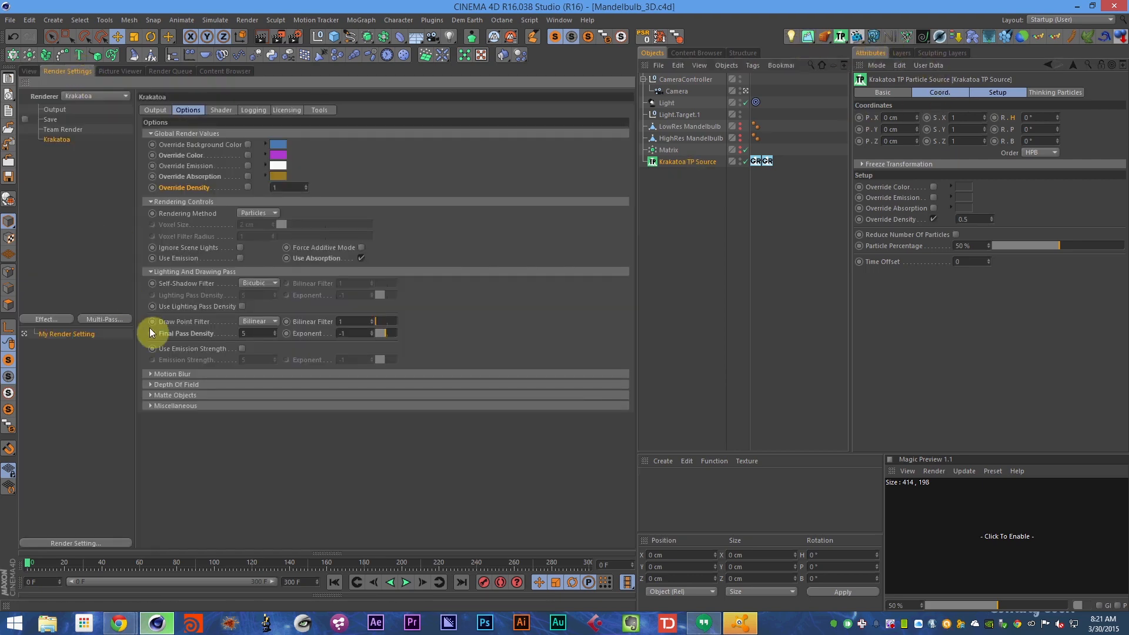
{"action": "left_click", "coordinate": [155, 110]}
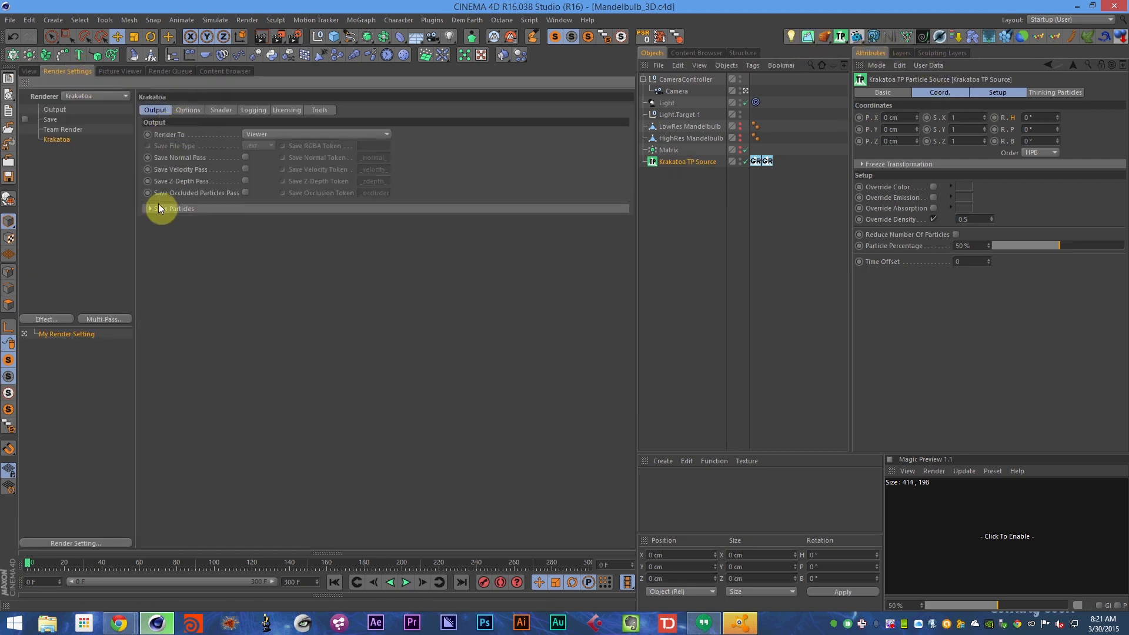
{"action": "left_click", "coordinate": [158, 207]}
{"action": "key", "text": "ctrl+s"}
{"action": "left_click", "coordinate": [276, 232]}
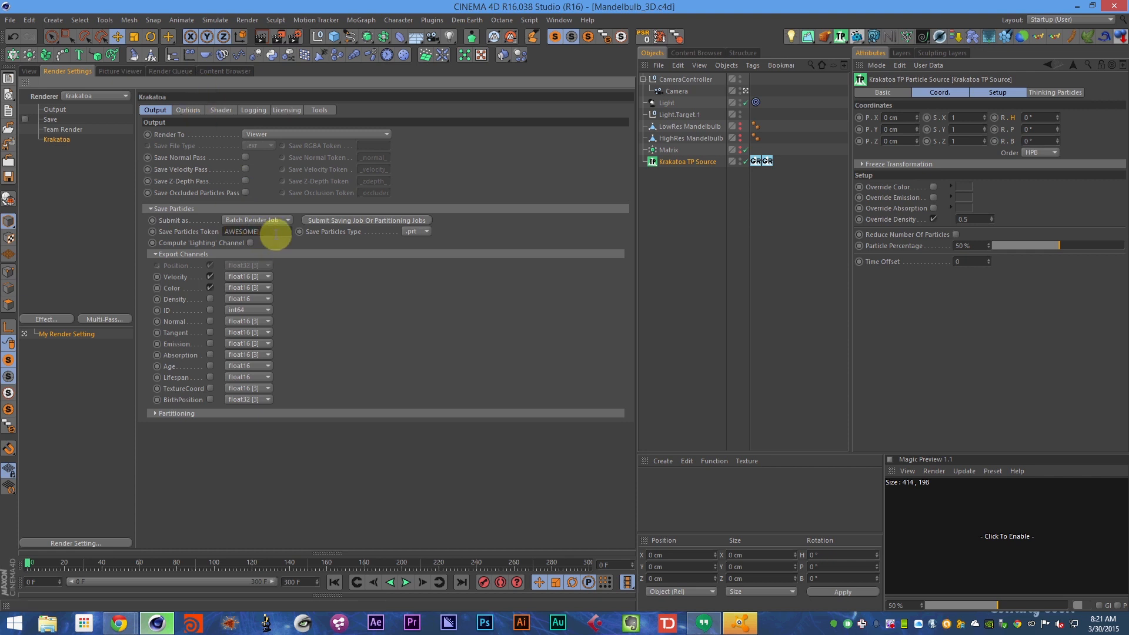
{"action": "left_click", "coordinate": [288, 254]}
{"action": "left_click", "coordinate": [303, 254]}
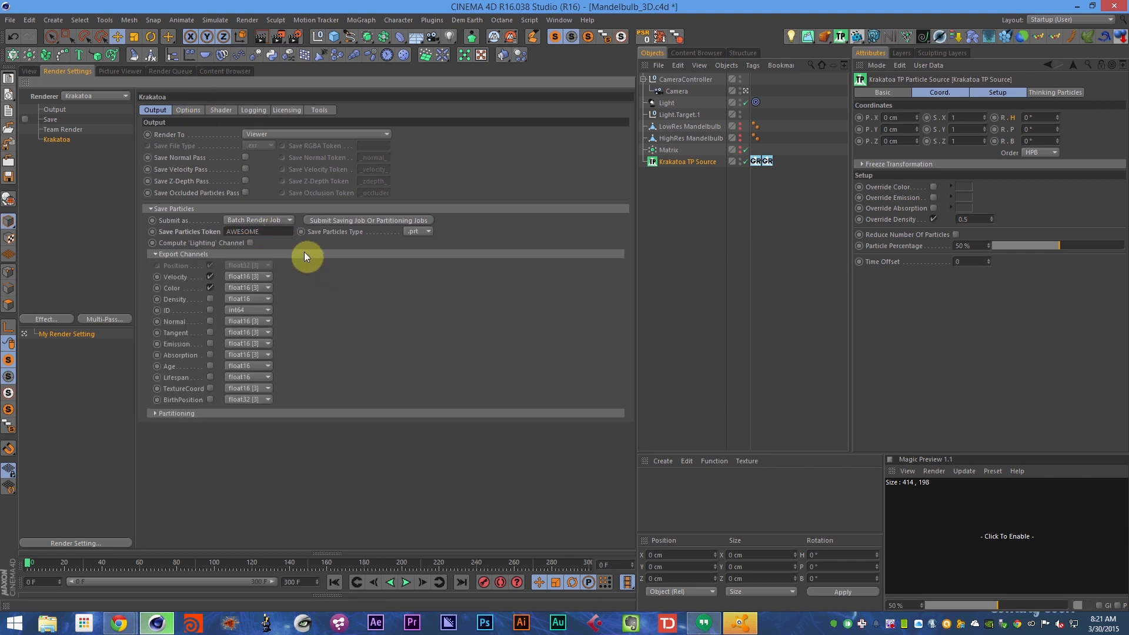
{"action": "left_click", "coordinate": [209, 299]}
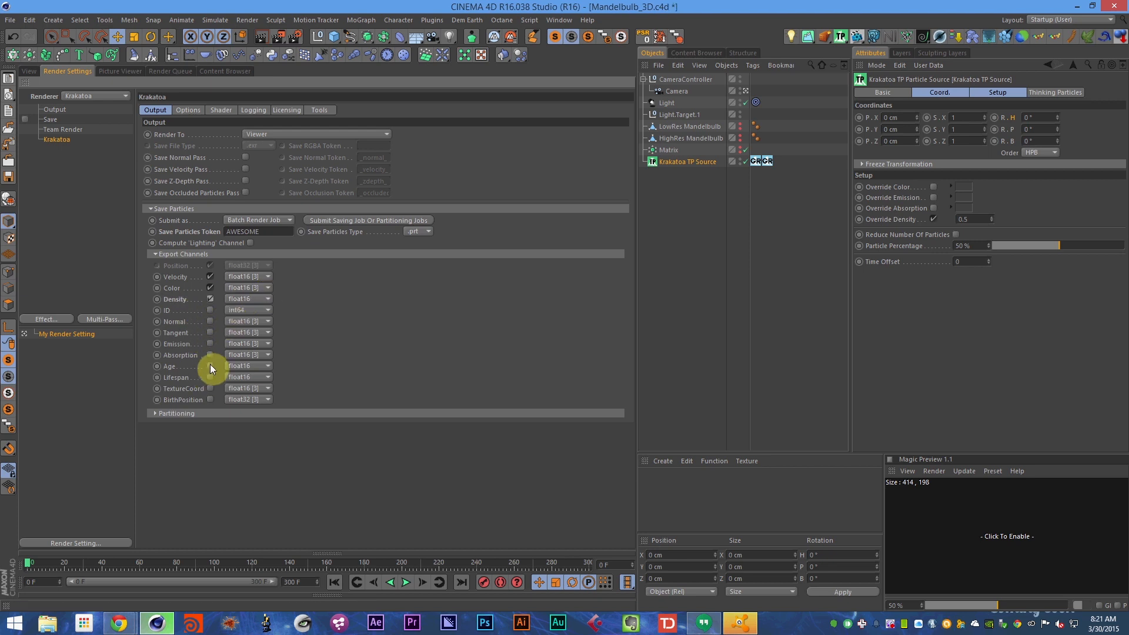
{"action": "left_click", "coordinate": [210, 377]}
- Enable Save Multiple Partitions and Randomize Position in the particle partitioning settings, and save the scene
{"action": "left_click", "coordinate": [206, 415]}
{"action": "left_click", "coordinate": [206, 414]}
{"action": "left_click", "coordinate": [212, 415]}
{"action": "left_click", "coordinate": [269, 415]}
{"action": "left_click", "coordinate": [268, 416]}
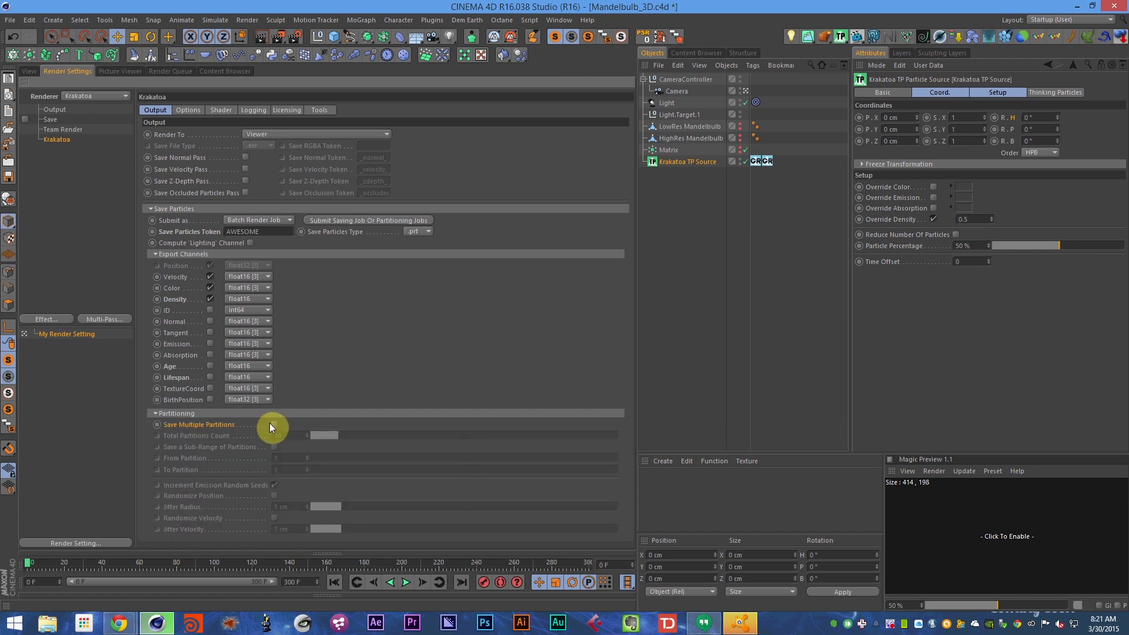
{"action": "left_click", "coordinate": [274, 425]}
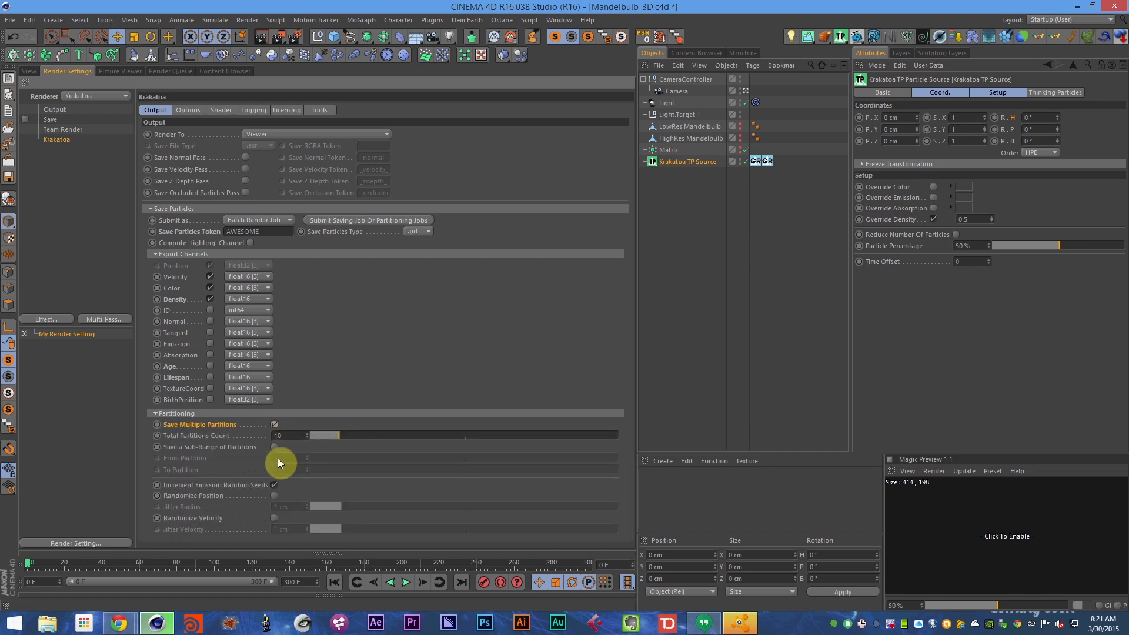
{"action": "left_click", "coordinate": [275, 496]}
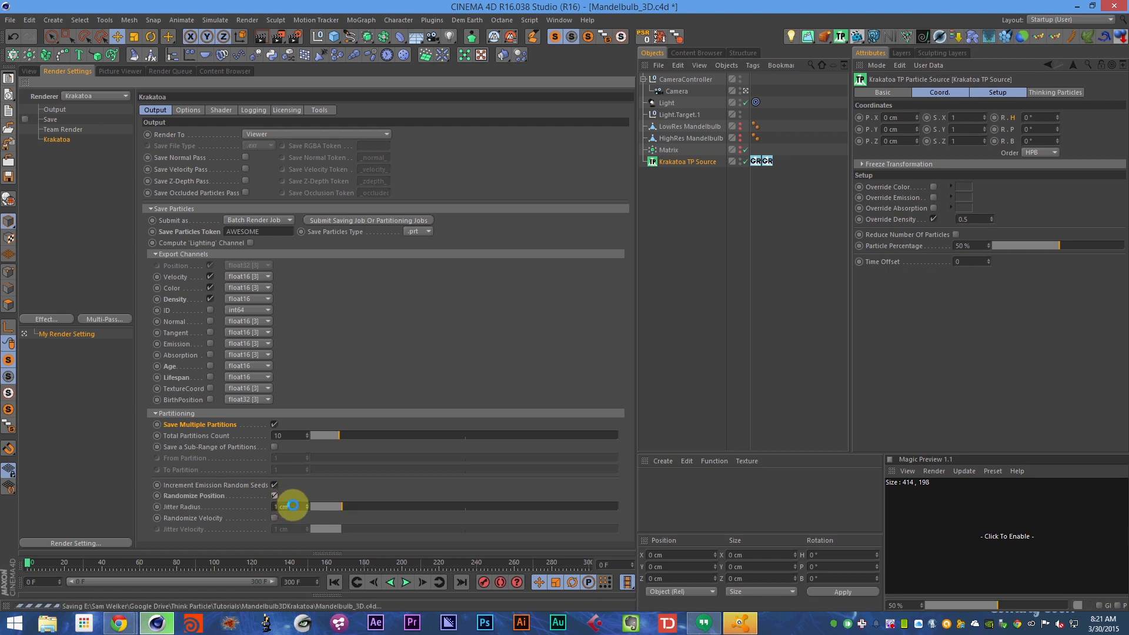
- Add a cube as a size reference, show its object properties and disable the Matrix object
{"action": "left_click", "coordinate": [26, 73]}
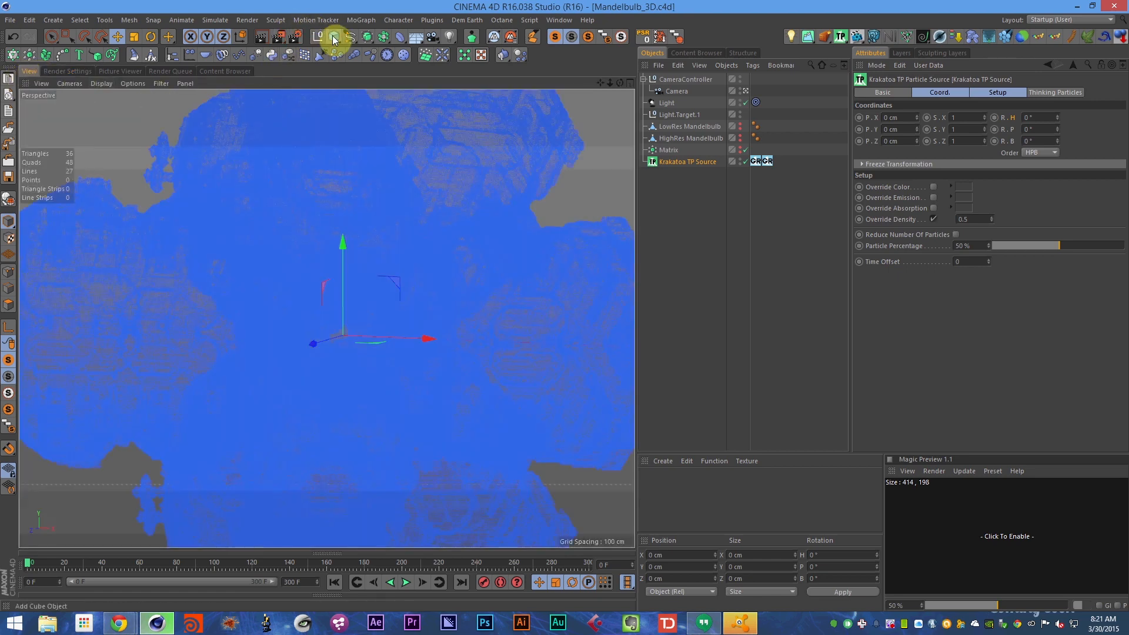
{"action": "left_click", "coordinate": [335, 39]}
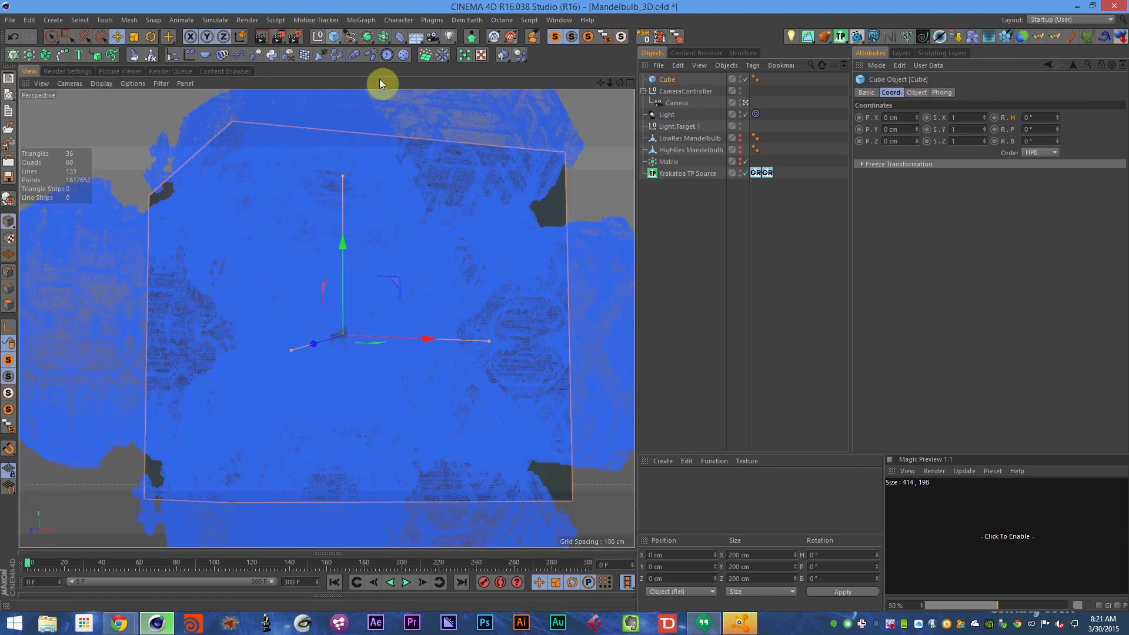
{"action": "left_click", "coordinate": [917, 93]}
{"action": "left_click", "coordinate": [747, 164]}
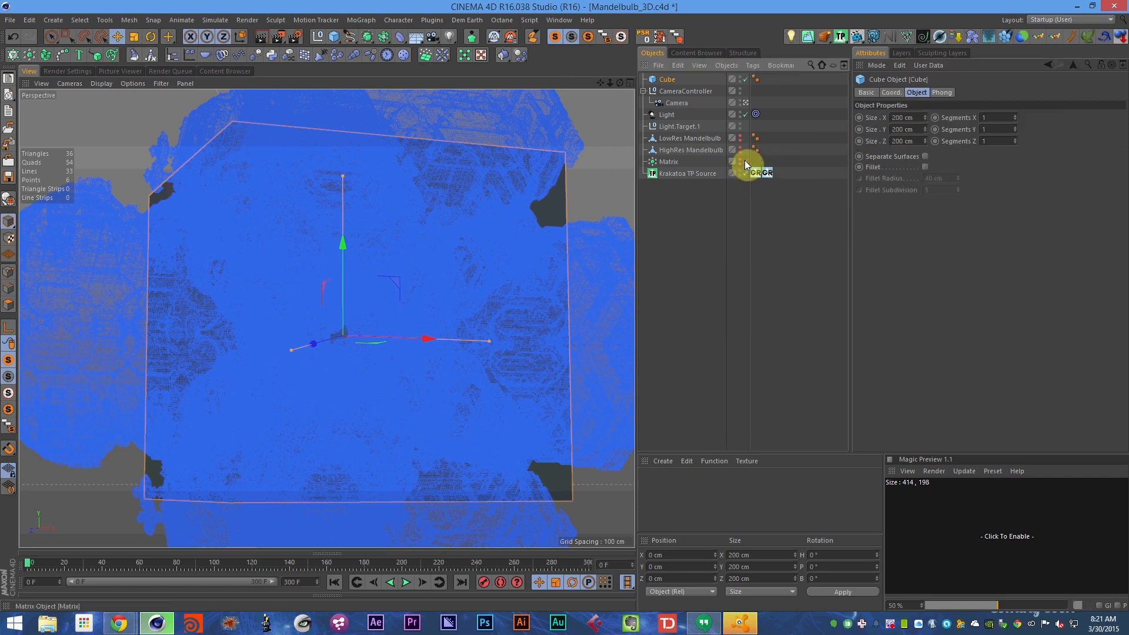
{"action": "left_click", "coordinate": [747, 163]}
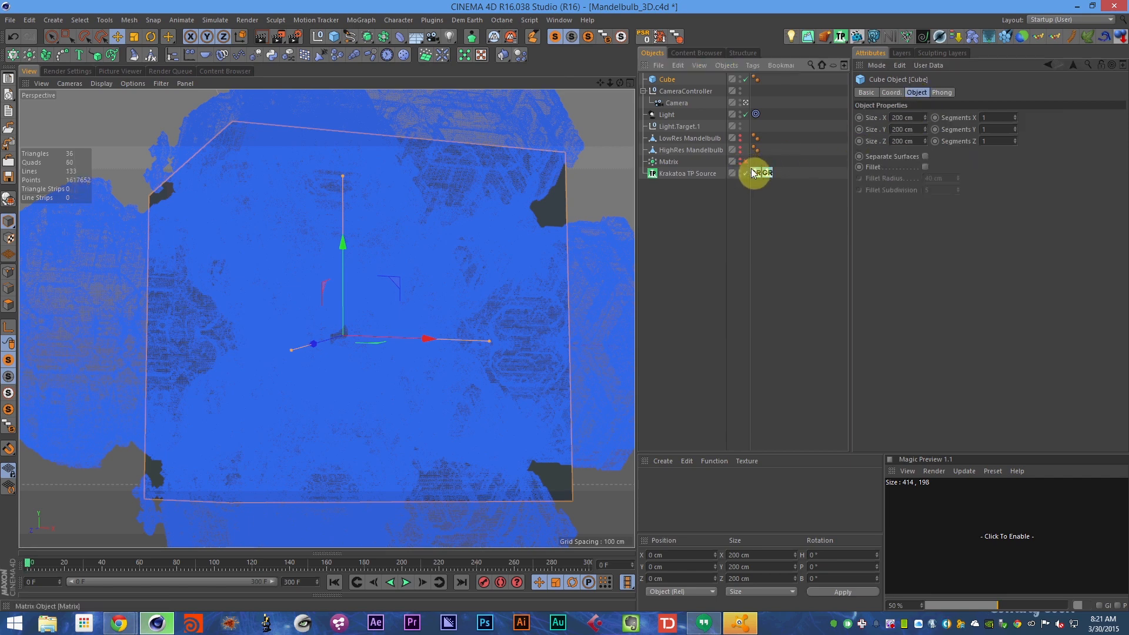
- Set the reference cube's X, Y and Z sizes to 1 cm
{"action": "left_click", "coordinate": [903, 118]}
{"action": "type", "text": "1"}
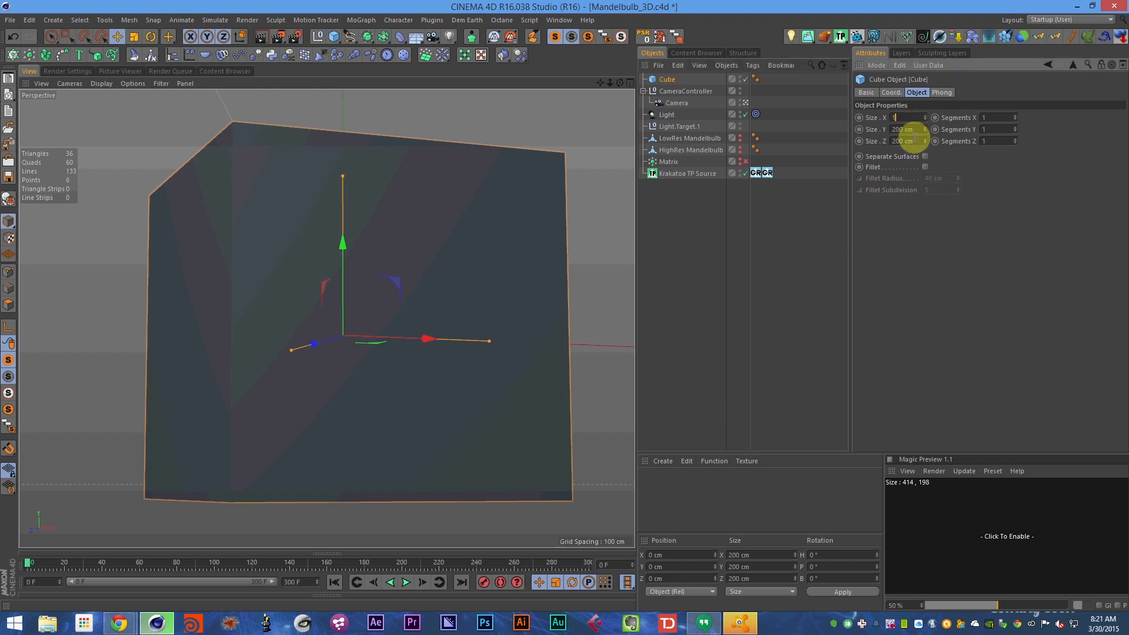
{"action": "key", "text": "Tab"}
{"action": "type", "text": "1"}
{"action": "key", "text": "Tab"}
{"action": "type", "text": "1"}
{"action": "key", "text": "Return"}
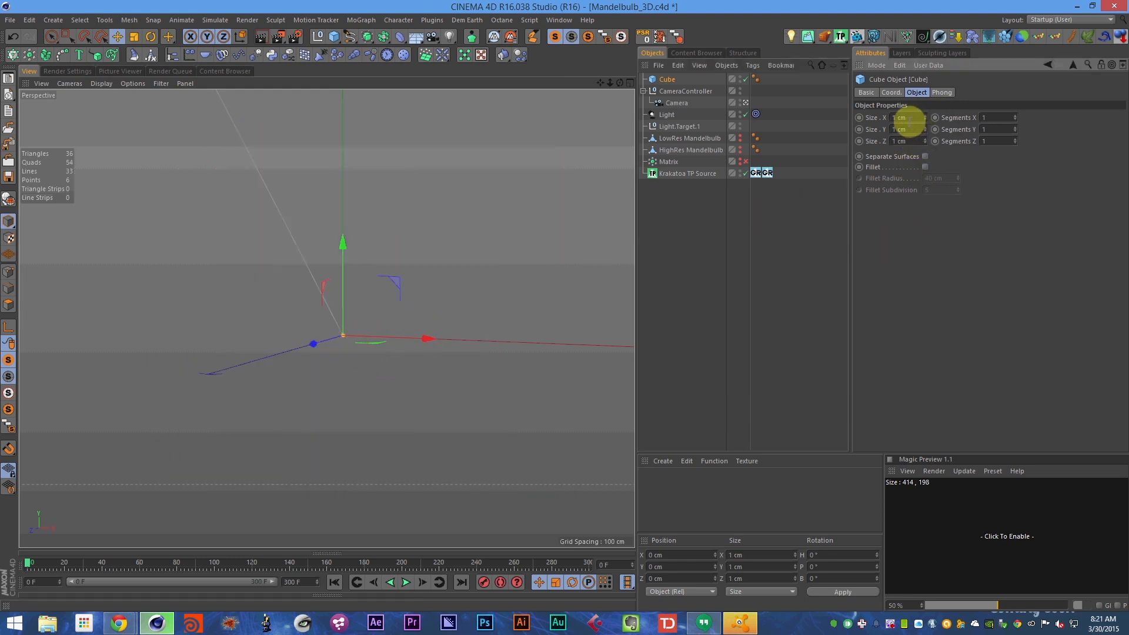
- Resize the reference cube to 5 cm on all three axes to judge the scale, and delete it
{"action": "left_click", "coordinate": [668, 348]}
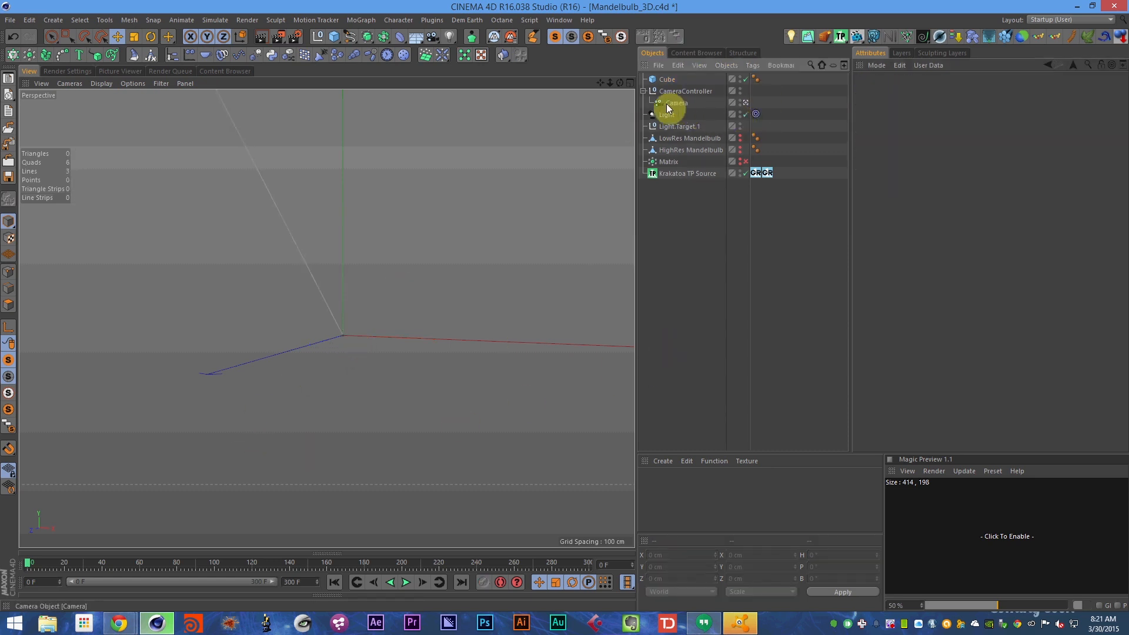
{"action": "left_click", "coordinate": [668, 79]}
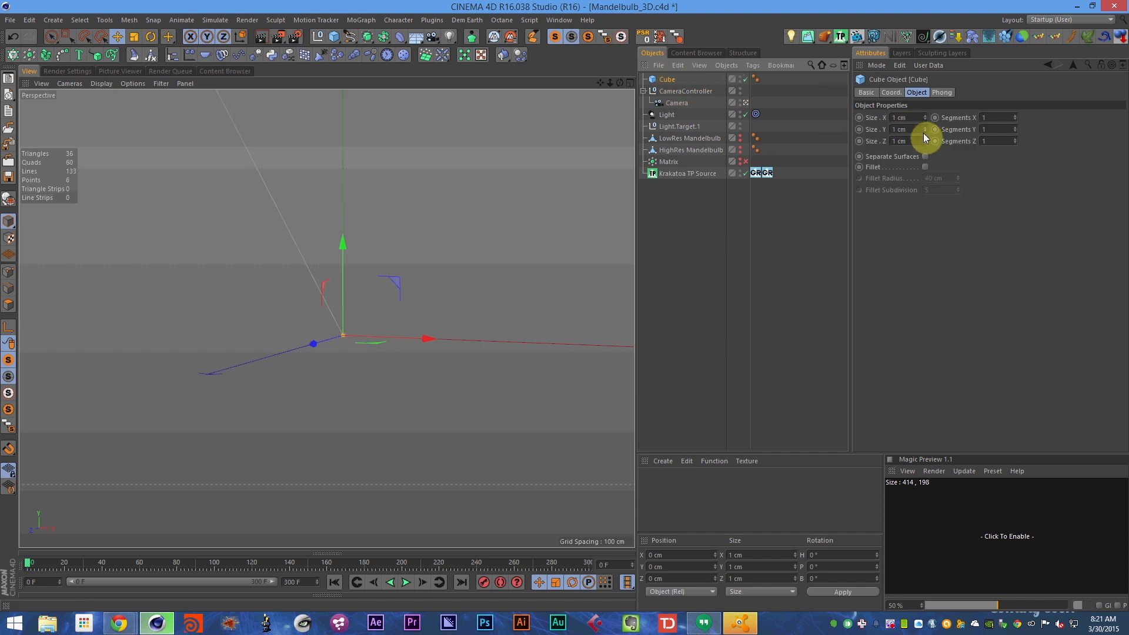
{"action": "left_click", "coordinate": [909, 142]}
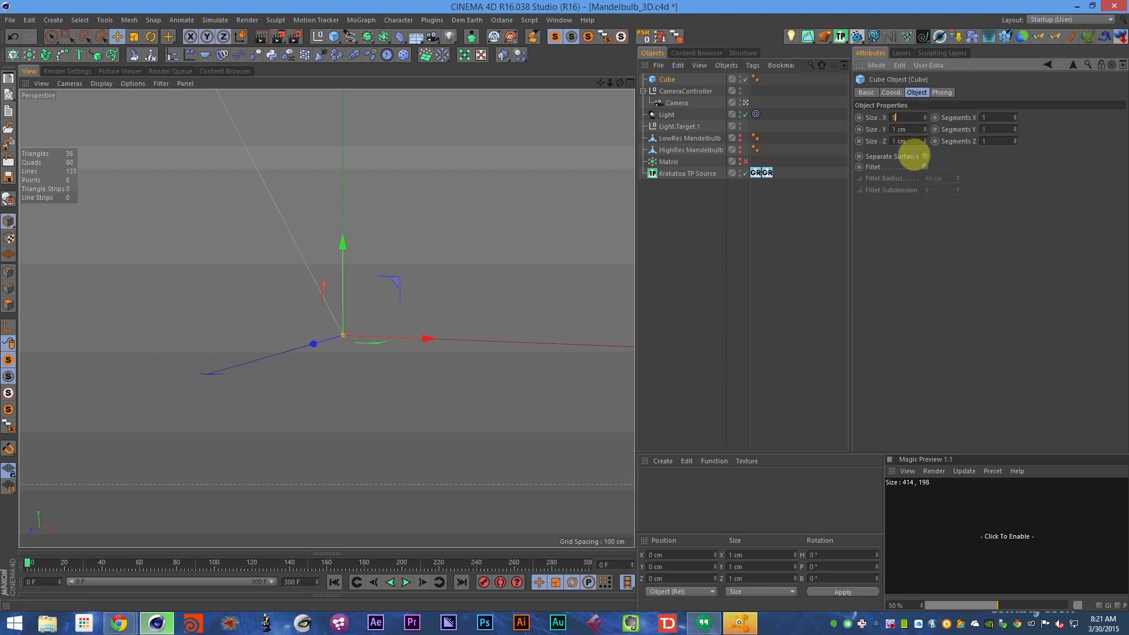
{"action": "left_click", "coordinate": [773, 267]}
{"action": "left_click", "coordinate": [668, 79]}
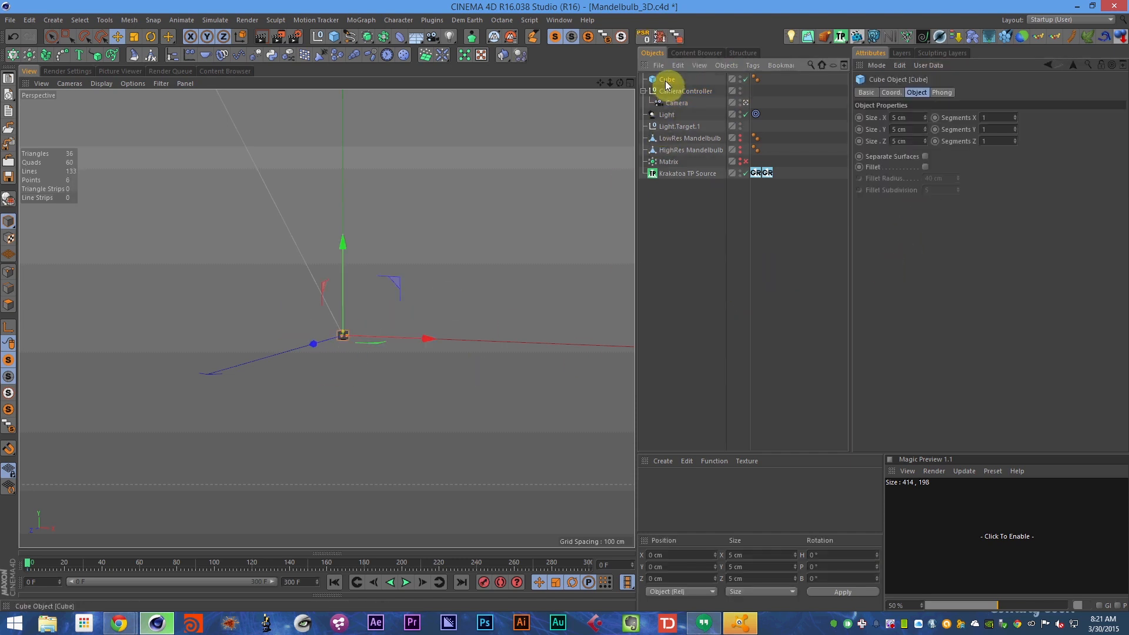
{"action": "key", "text": "Delete"}
- Set the partitioning Jitter Radius to 0.5 cm in Krakatoa's output settings, save the scene and collapse the partitioning options
{"action": "left_click", "coordinate": [68, 71]}
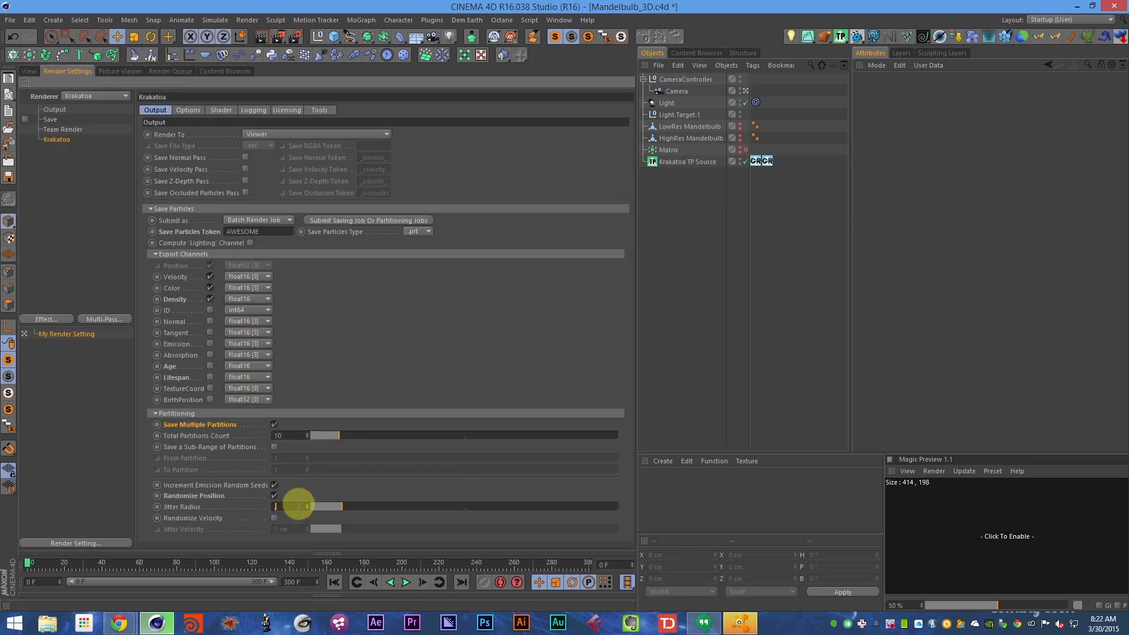
{"action": "key", "text": "ctrl+s"}
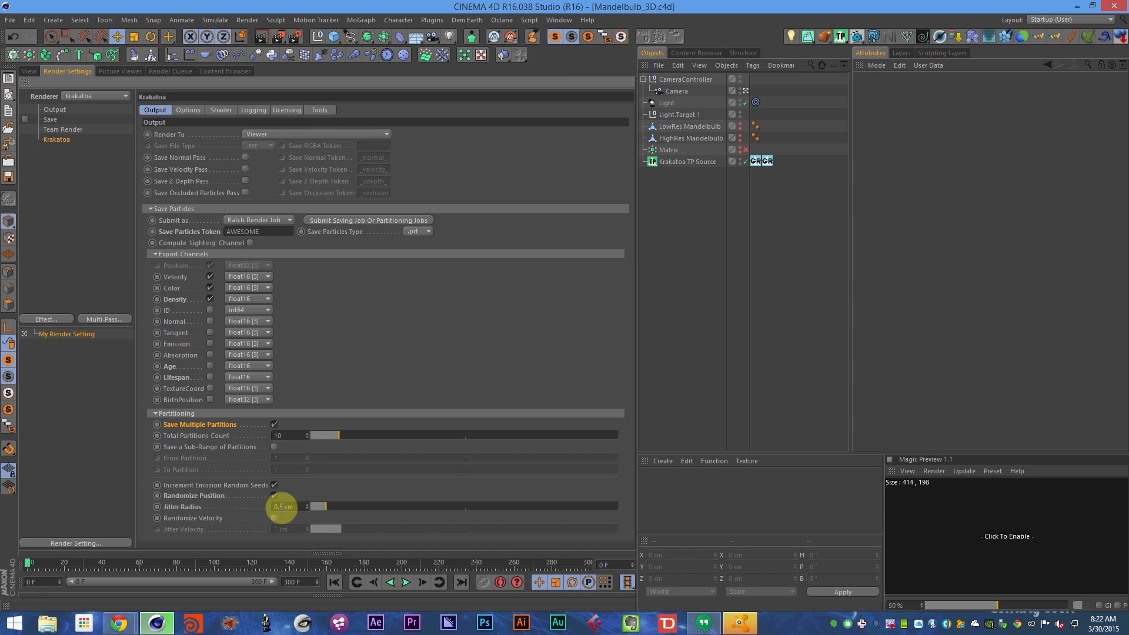
{"action": "left_click", "coordinate": [247, 414]}
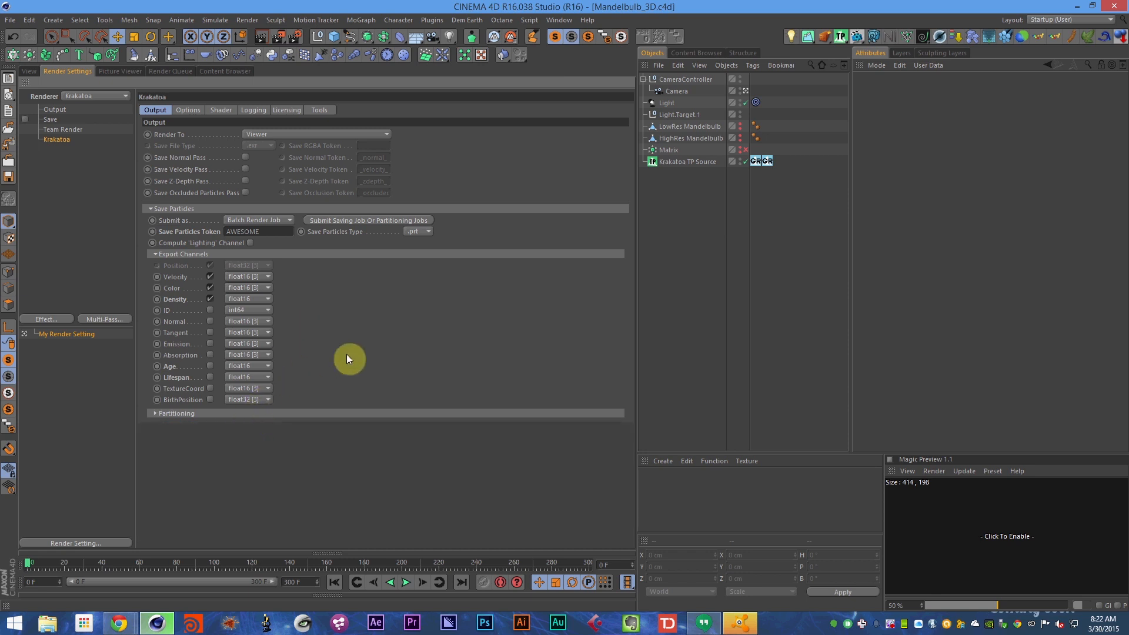
- Set Krakatoa's global Override Color swatch to white and Override Absorption swatch to black, and save the scene
{"action": "left_click", "coordinate": [189, 114]}
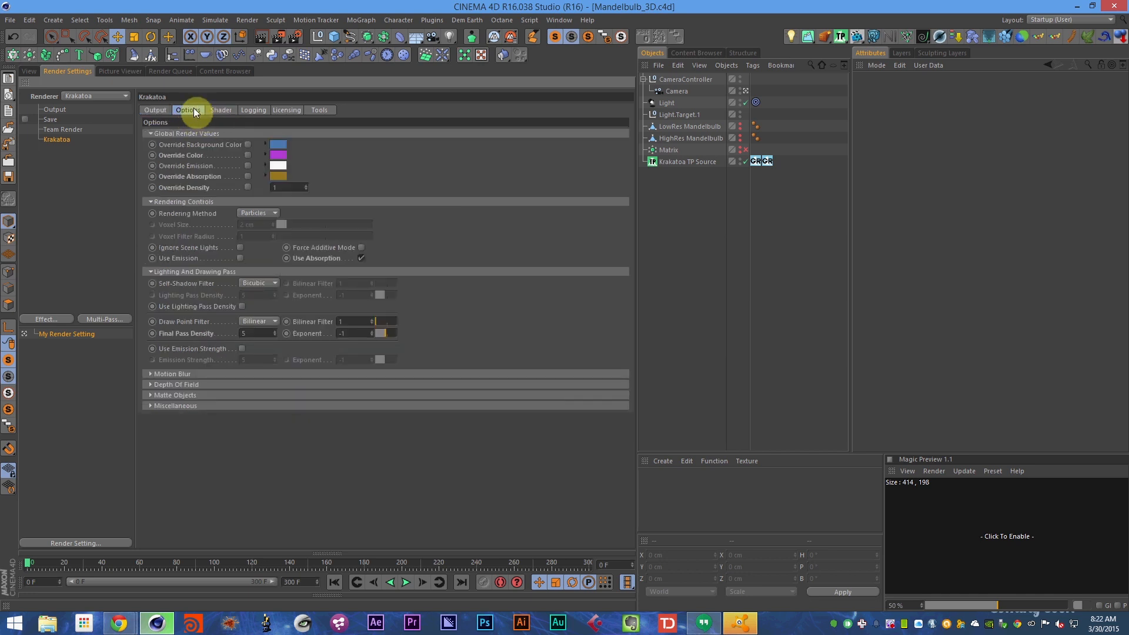
{"action": "left_click", "coordinate": [278, 171]}
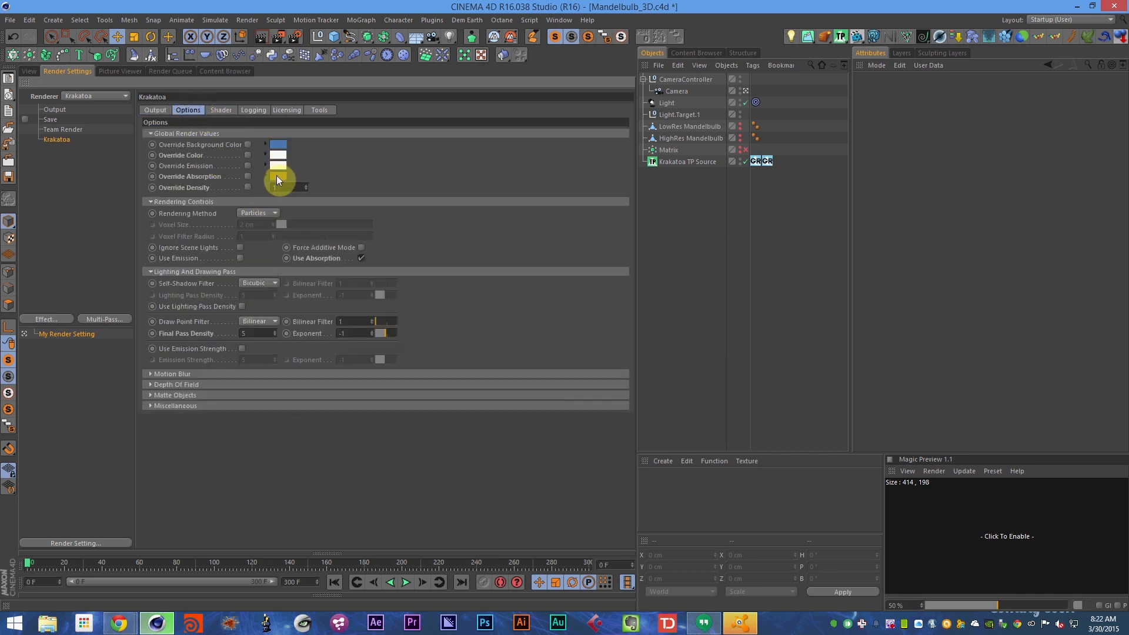
{"action": "left_click", "coordinate": [256, 231]}
{"action": "left_click", "coordinate": [297, 202]}
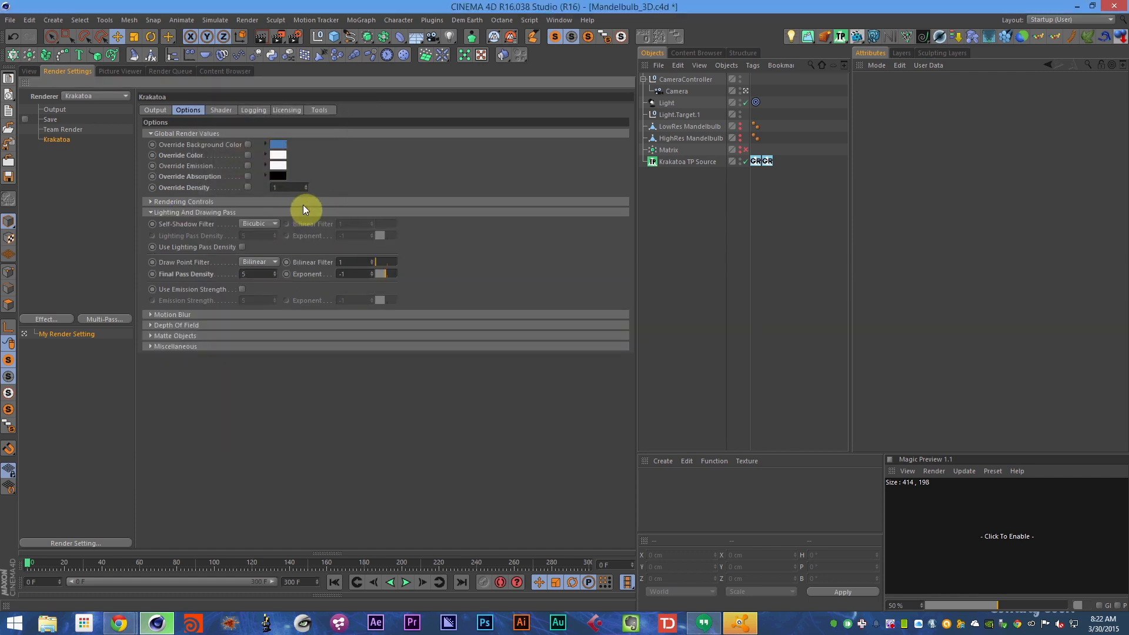
{"action": "left_click", "coordinate": [351, 207]}
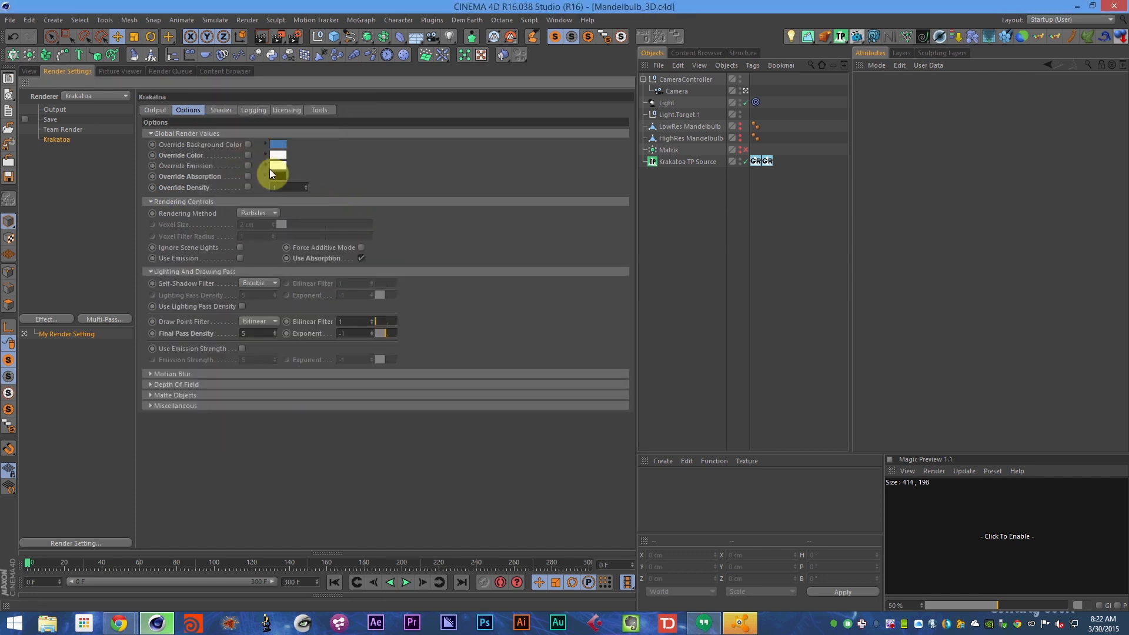
- Examine the Krakatoa TP Source's Thinking Particles channels and its Setup overrides
{"action": "left_click", "coordinate": [155, 110]}
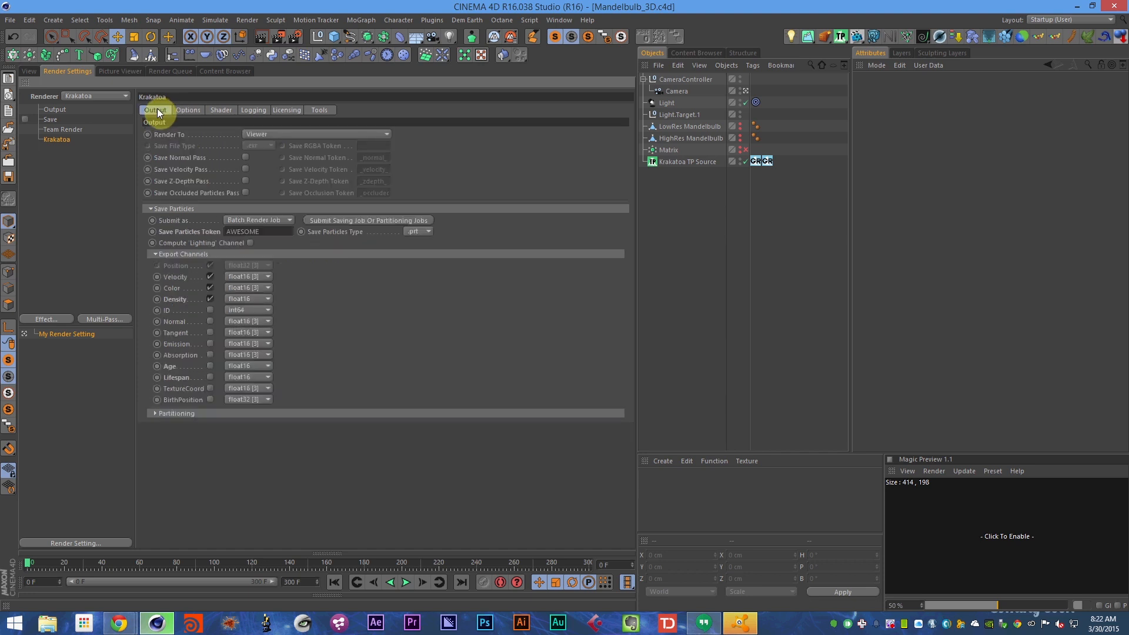
{"action": "left_click", "coordinate": [29, 72]}
{"action": "left_click", "coordinate": [714, 162]}
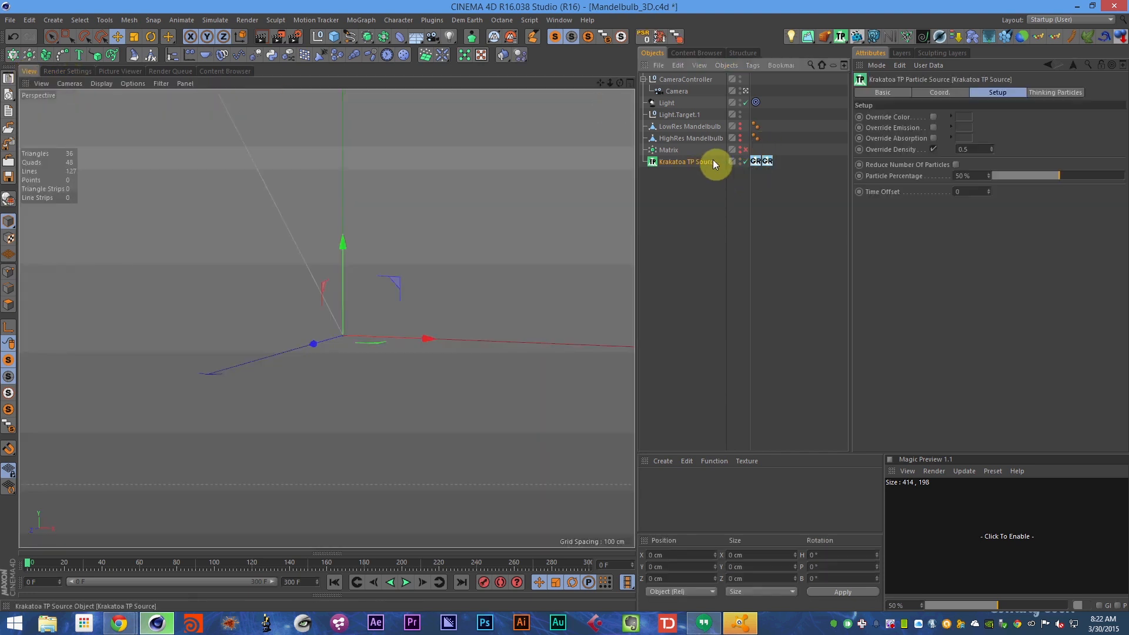
{"action": "left_click", "coordinate": [1055, 93]}
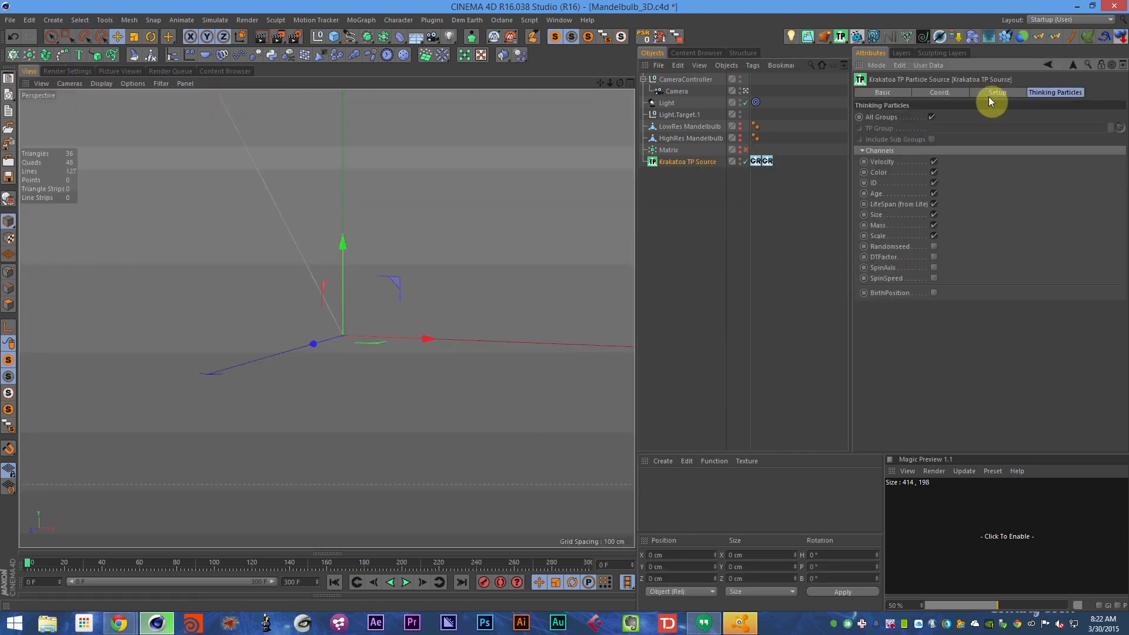
{"action": "left_click", "coordinate": [990, 94]}
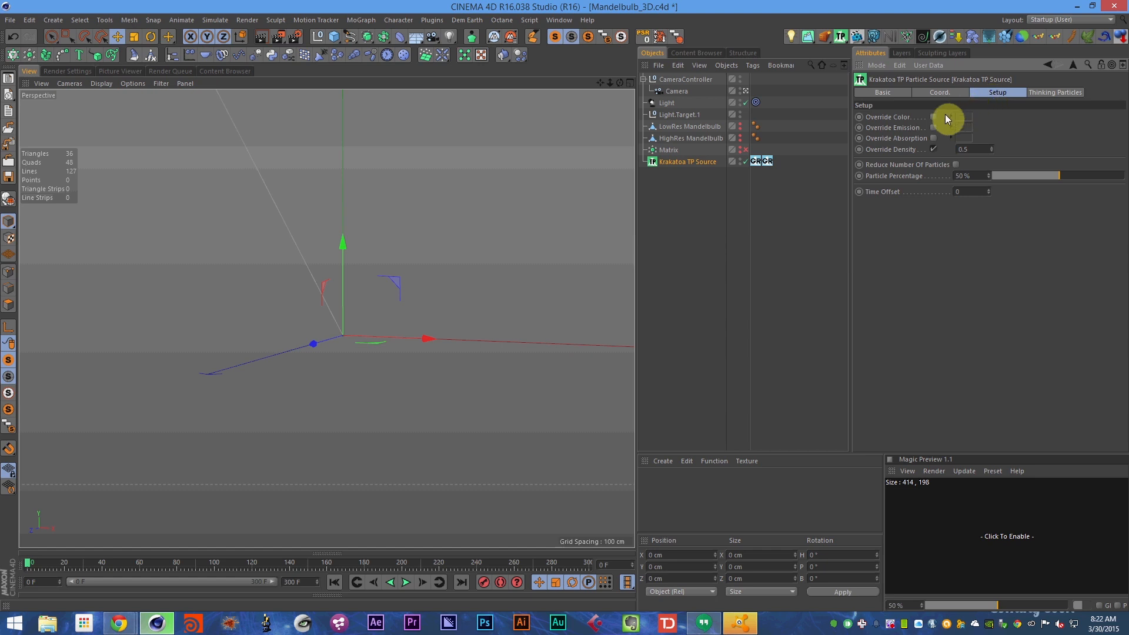
- Enable the Krakatoa TP Source's density override at 0.5, save the scene, and check its Color and Absorption channel gradient tags
{"action": "left_click", "coordinate": [934, 150]}
{"action": "key", "text": "ctrl+s"}
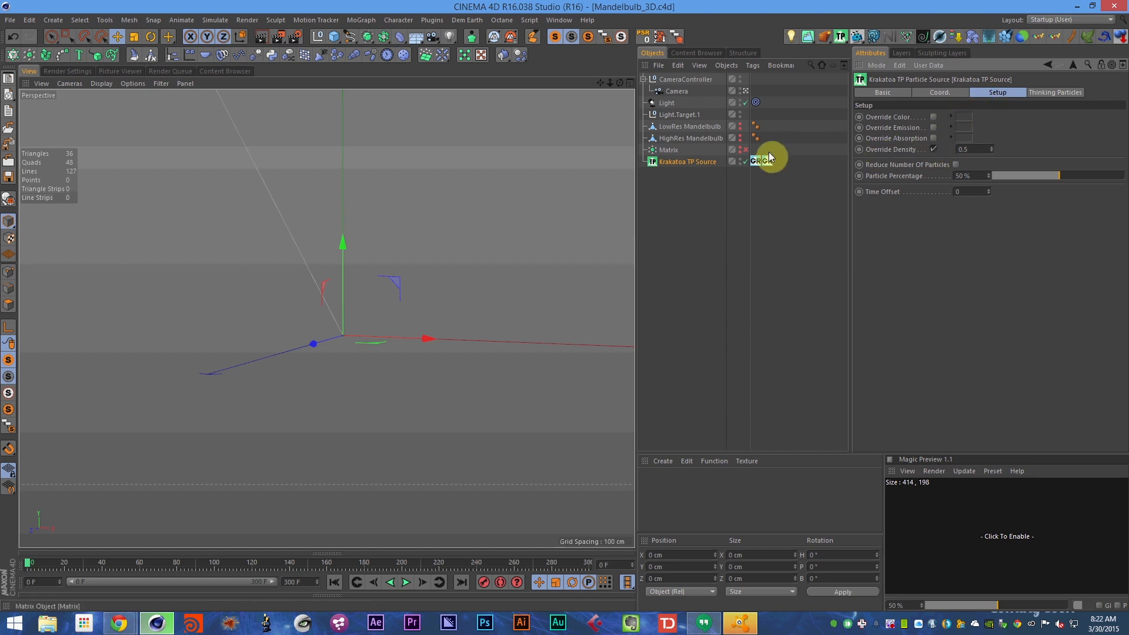
{"action": "left_click", "coordinate": [766, 163]}
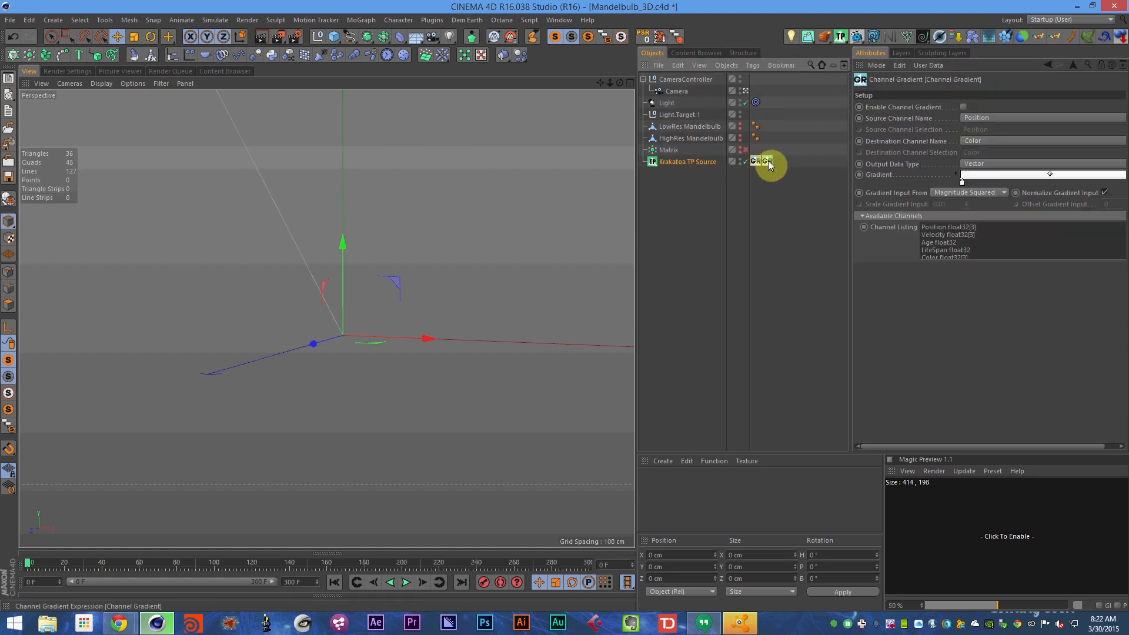
{"action": "key", "text": "ctrl+s"}
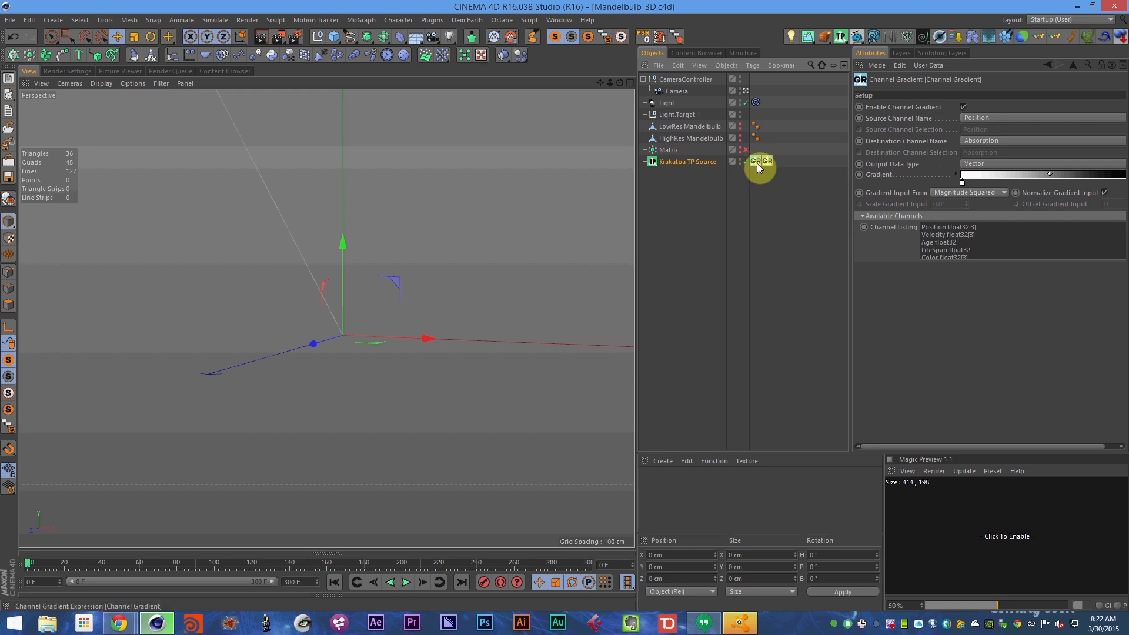
- Enable the Absorption export channel and disable Velocity in Krakatoa's Save Particles settings, and save the scene
{"action": "left_click", "coordinate": [97, 72]}
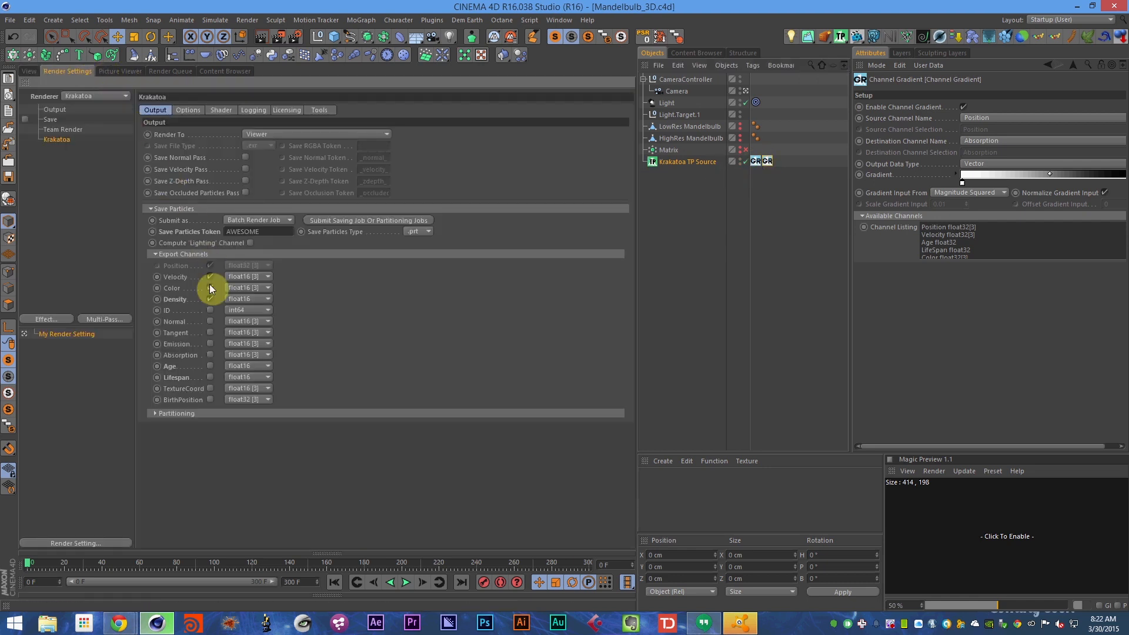
{"action": "left_click", "coordinate": [210, 355]}
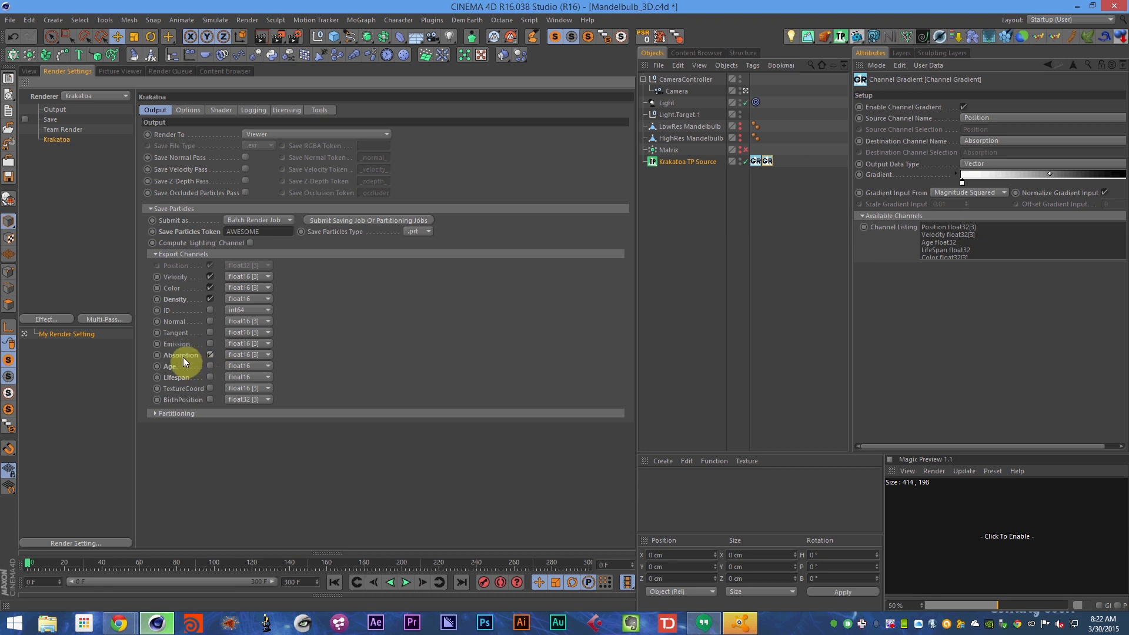
{"action": "key", "text": "ctrl+s"}
{"action": "left_click", "coordinate": [190, 355]}
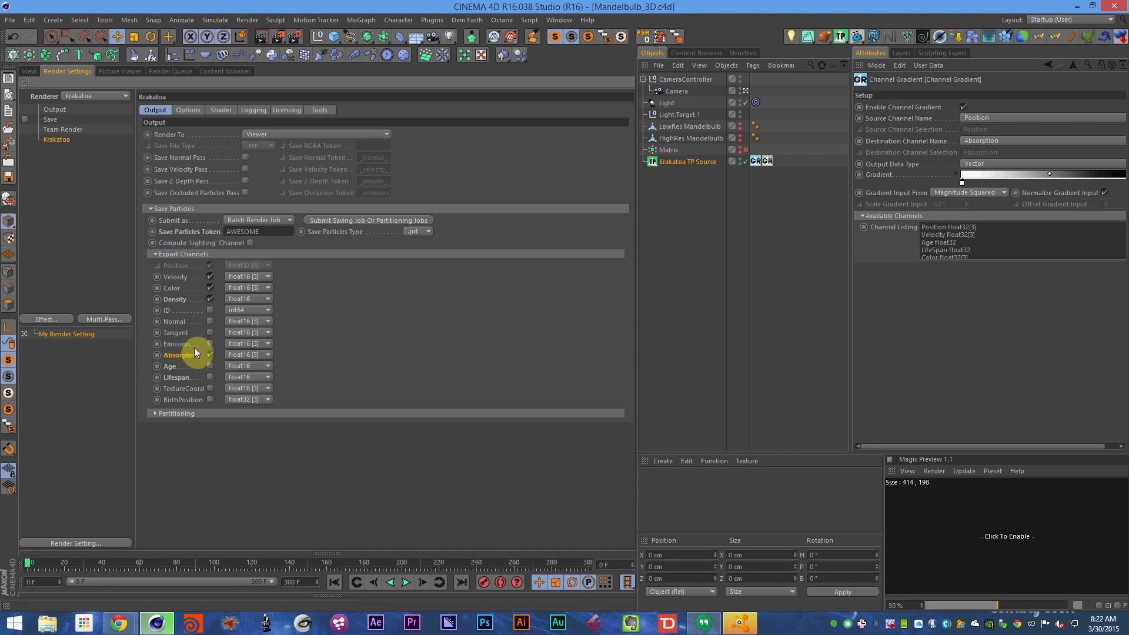
{"action": "left_click", "coordinate": [176, 276]}
{"action": "left_click", "coordinate": [209, 276]}
{"action": "key", "text": "ctrl+s"}
- Turn on saving in the render settings and browse to the Mandelbulb3DKrakatoa folder inside Think Particle's Tutorials folder
{"action": "left_click", "coordinate": [67, 121]}
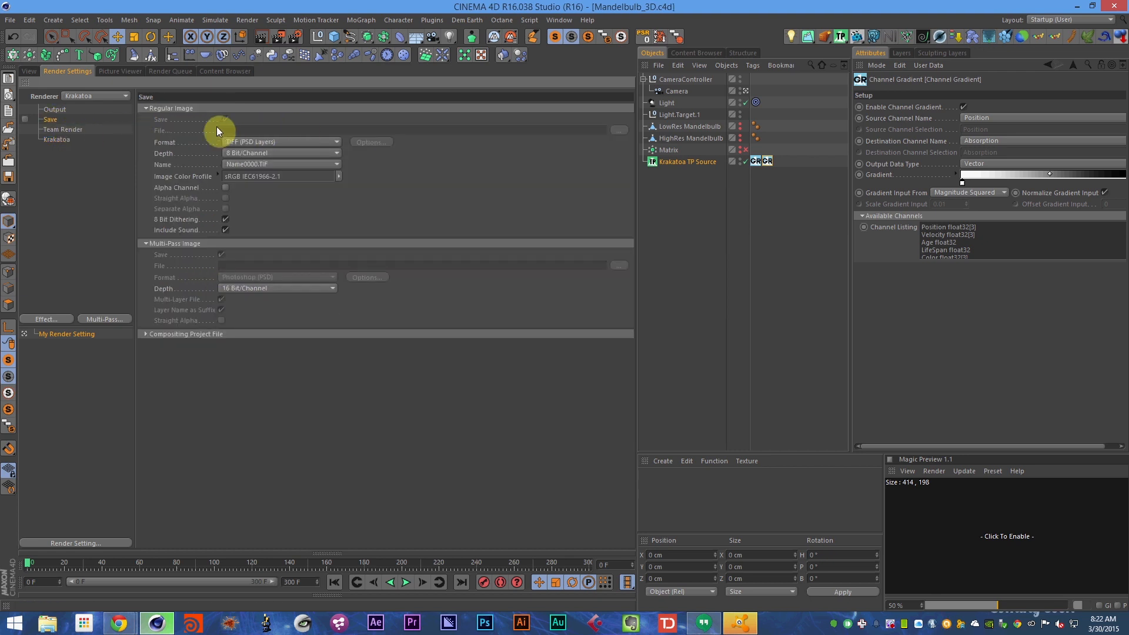
{"action": "left_click", "coordinate": [25, 119]}
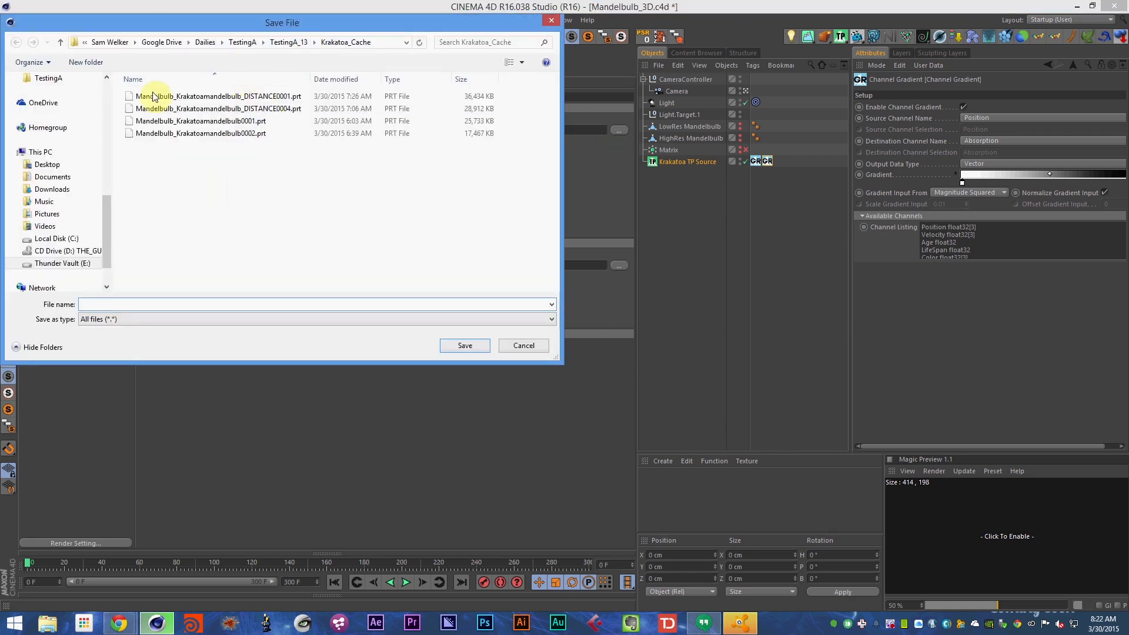
{"action": "scroll", "coordinate": [106, 100], "scroll_direction": "up", "scroll_amount": 5}
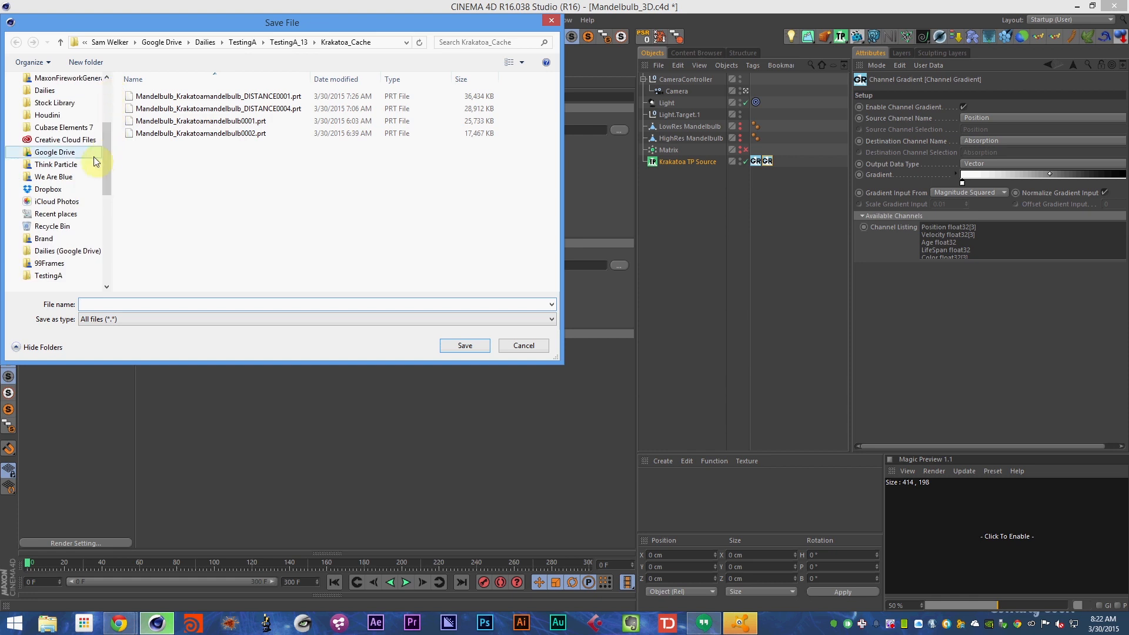
{"action": "left_click", "coordinate": [82, 164]}
{"action": "left_click", "coordinate": [148, 171]}
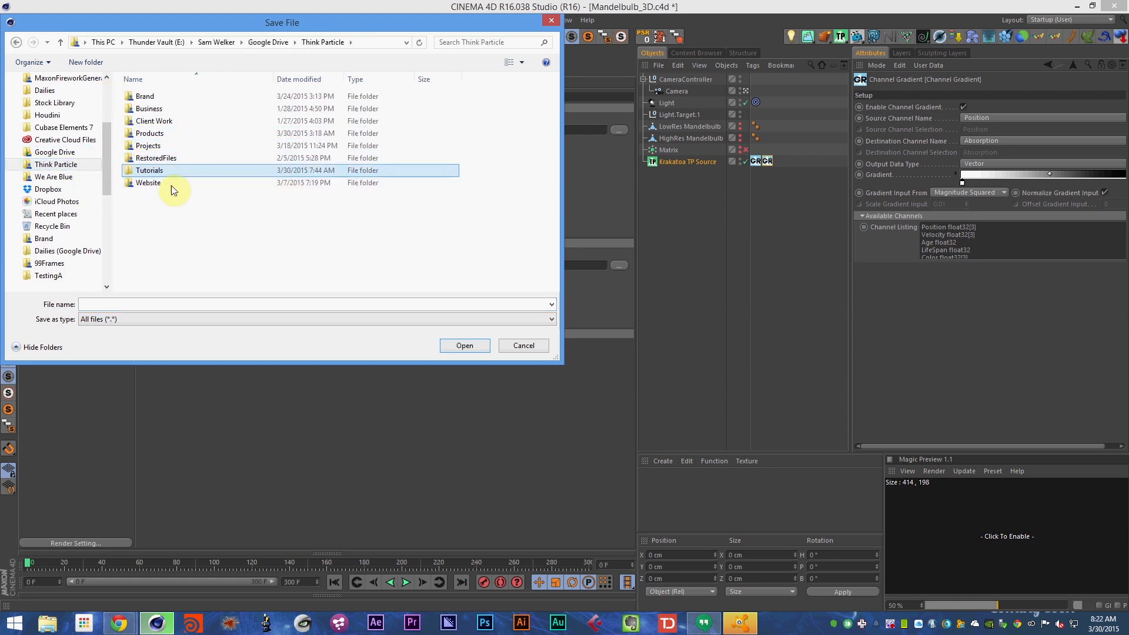
{"action": "double_click", "coordinate": [149, 171]}
{"action": "double_click", "coordinate": [152, 109]}
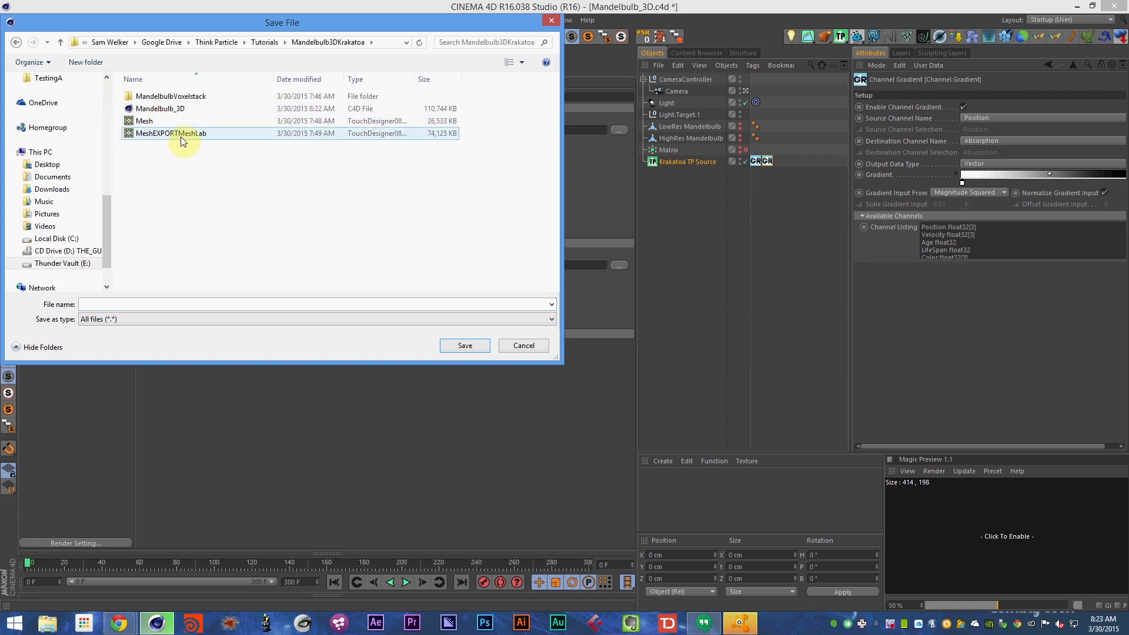
- Create a folder named PRT_EXPORT inside Mandelbulb3DKrakatoa and open it as the save location
{"action": "left_click", "coordinate": [86, 62]}
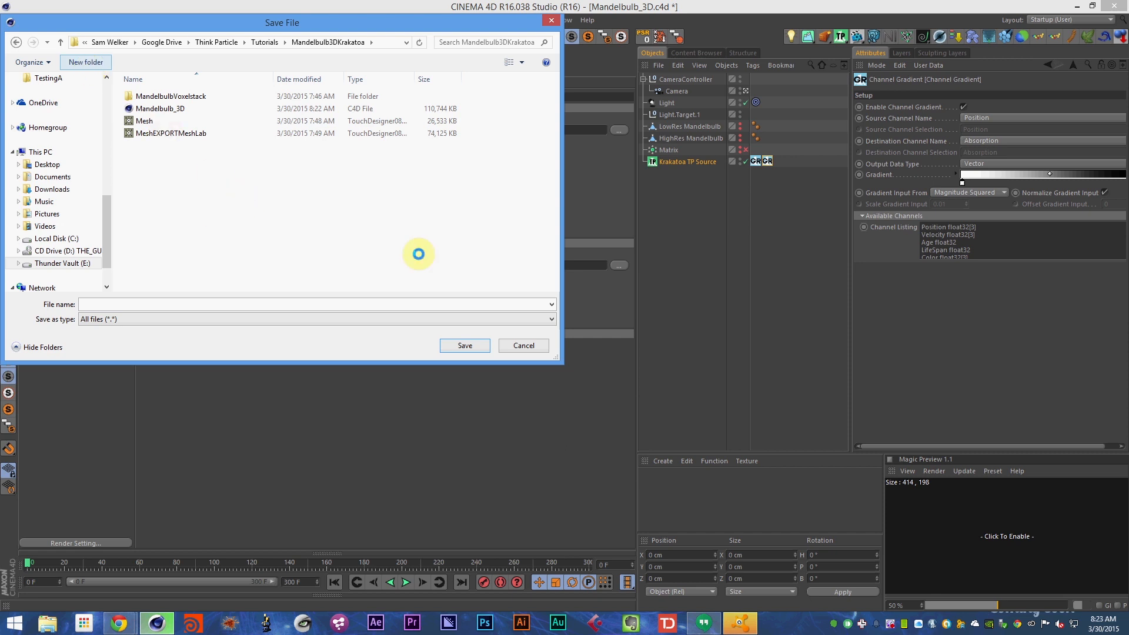
{"action": "left_click", "coordinate": [192, 301]}
{"action": "right_click", "coordinate": [155, 112]}
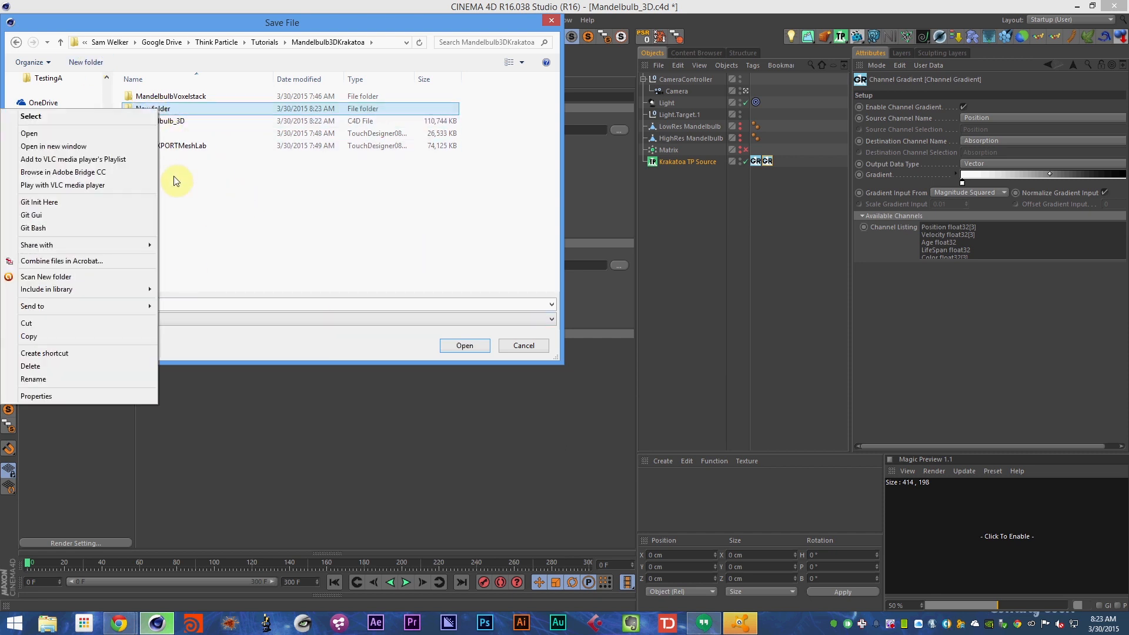
{"action": "left_click", "coordinate": [84, 378]}
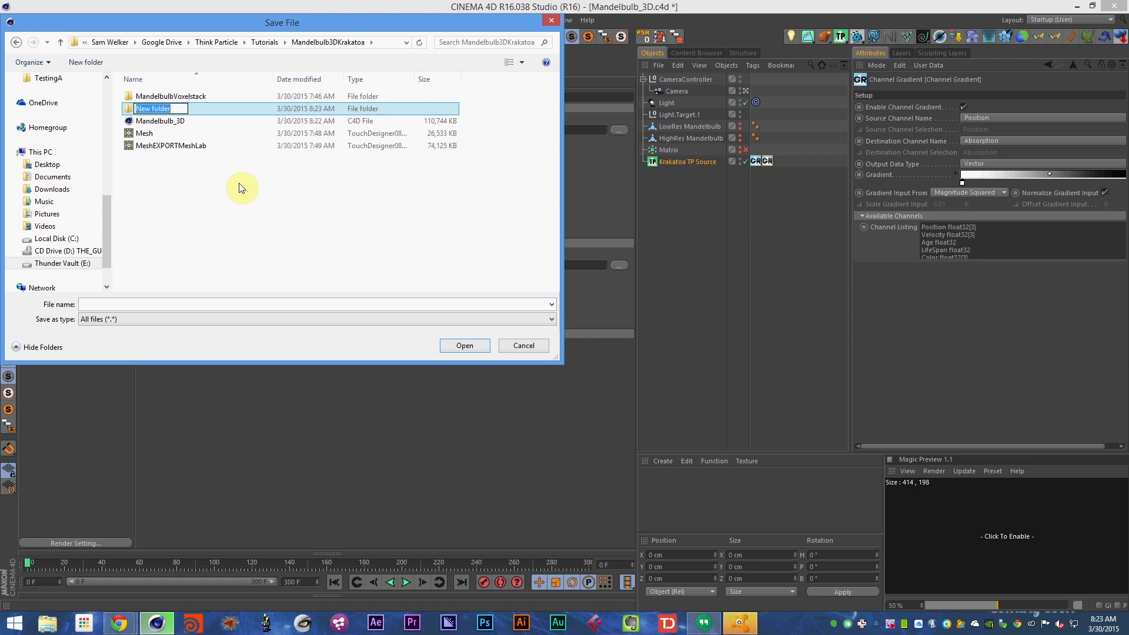
{"action": "type", "text": "PRT_EXPORT"}
{"action": "key", "text": "Return"}
{"action": "key", "text": "Return"}
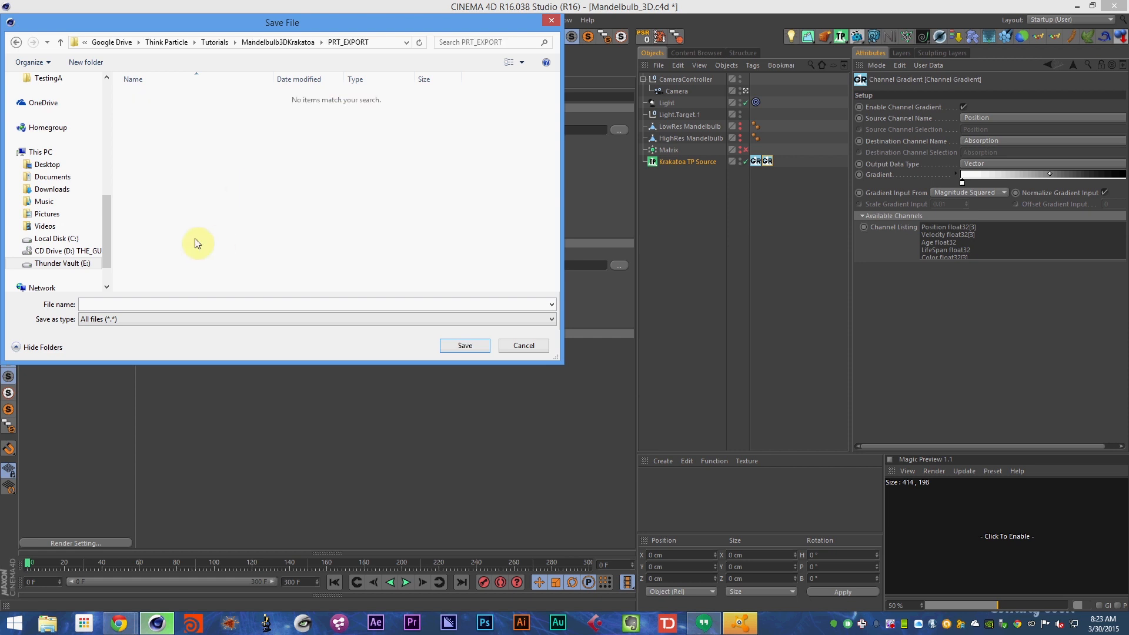
- Set the render output file name to Mandelbulb_PRT_Export in the PRT_EXPORT folder
{"action": "left_click", "coordinate": [140, 303]}
{"action": "type", "text": "Mand"}
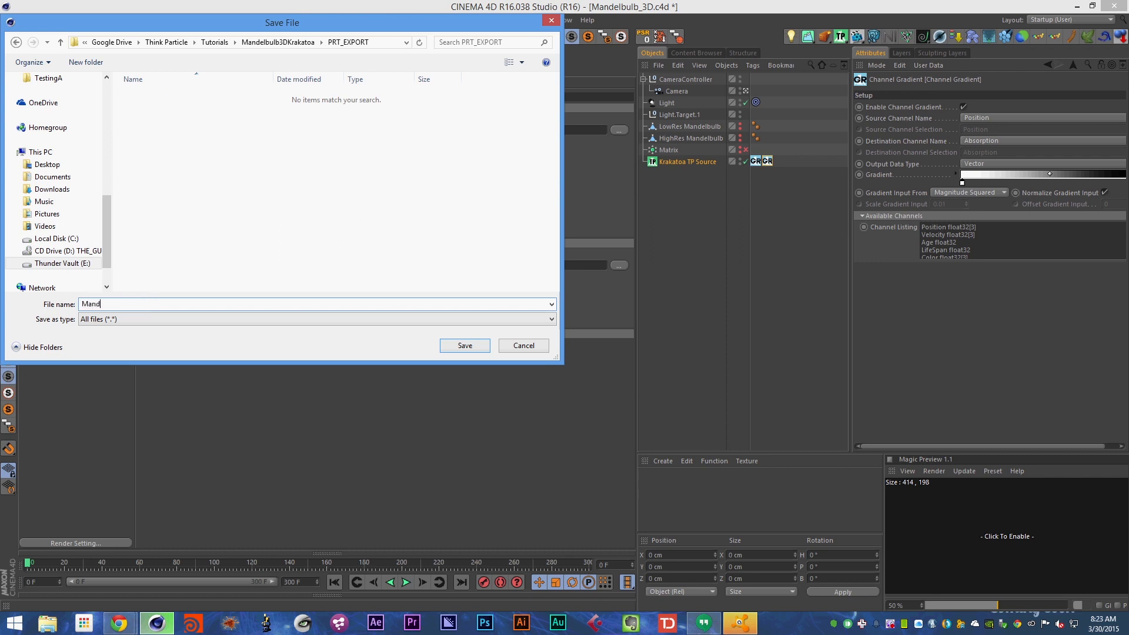
{"action": "type", "text": "elbulb_PRT_EXport"}
{"action": "key", "text": "Return"}
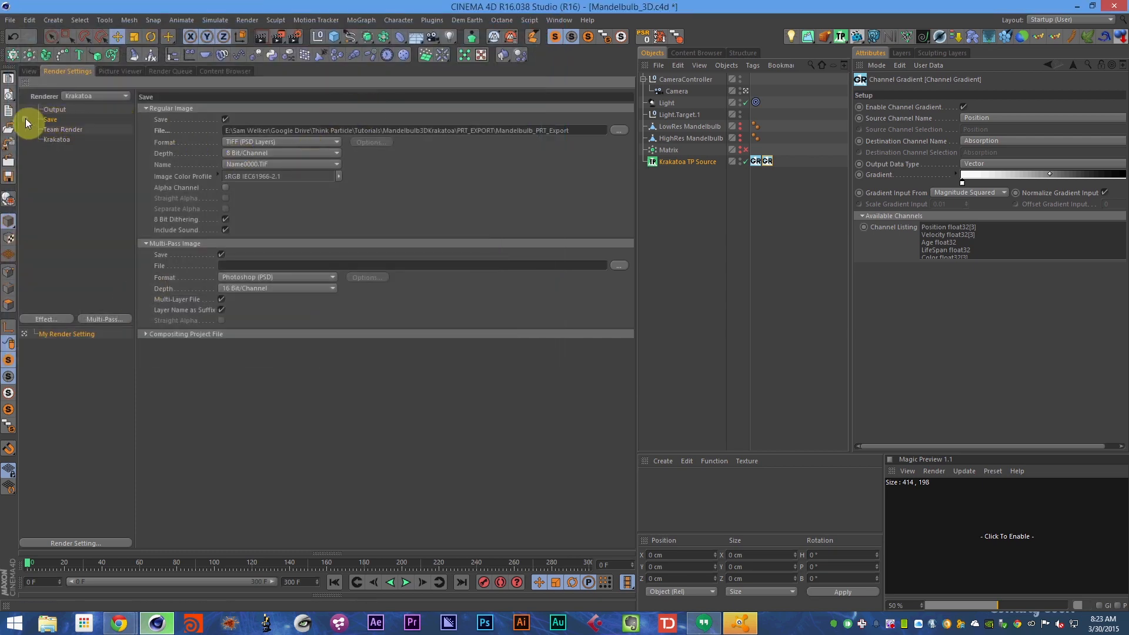
- Turn off multi-pass image saving, return to the Krakatoa output settings, and save the scene
{"action": "left_click", "coordinate": [222, 255]}
{"action": "left_click", "coordinate": [48, 139]}
{"action": "key", "text": "ctrl+s"}
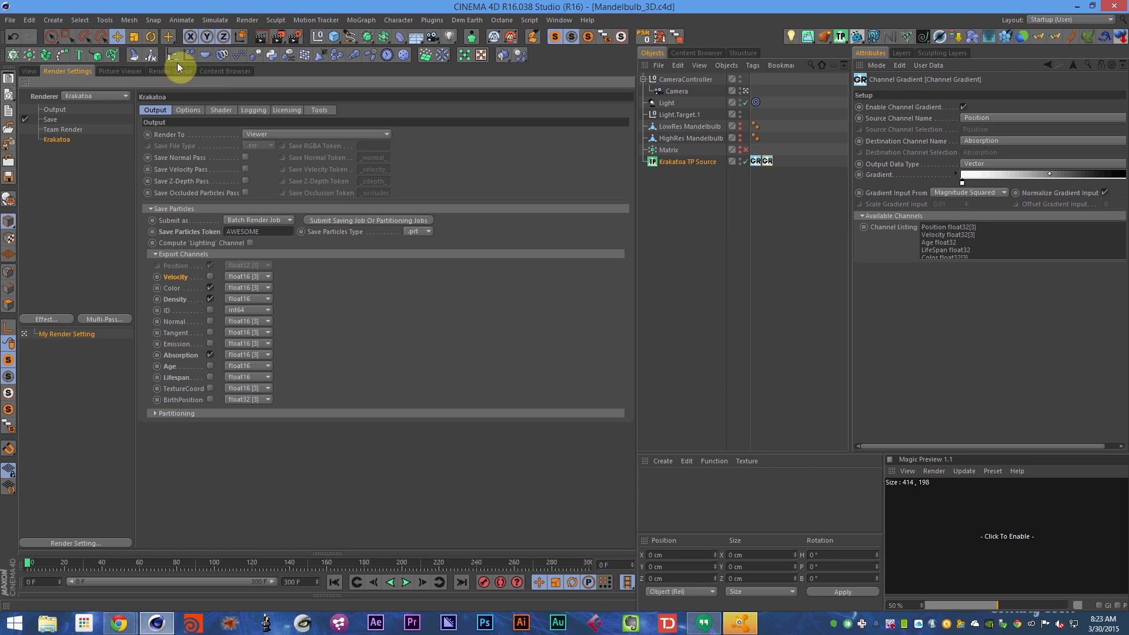
- Close the Avast antivirus window that covers the render queue
{"action": "right_click", "coordinate": [742, 618]}
{"action": "left_click", "coordinate": [736, 589]}
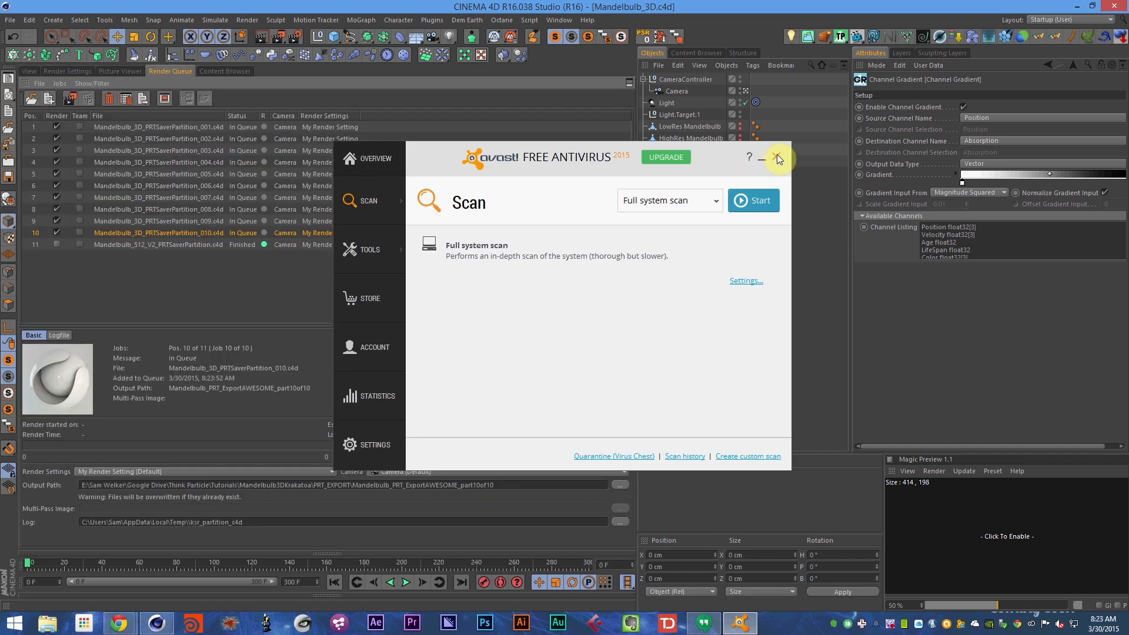
{"action": "left_click", "coordinate": [776, 156]}
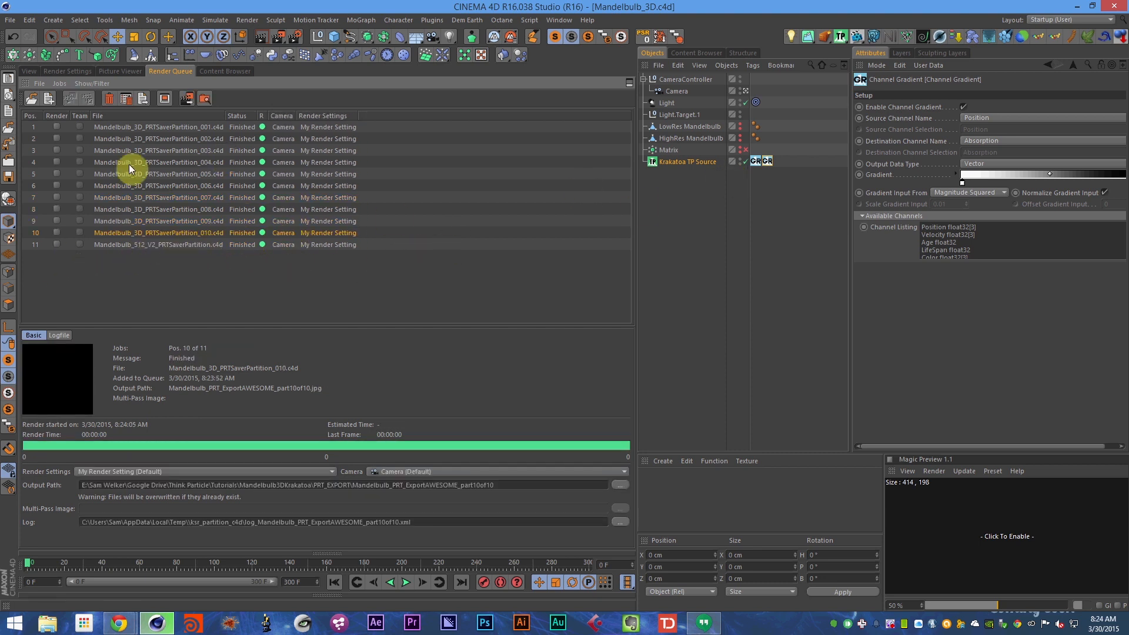
- Enable the Matrix object in the scene so it generates particles, and save the scene
{"action": "left_click", "coordinate": [33, 71]}
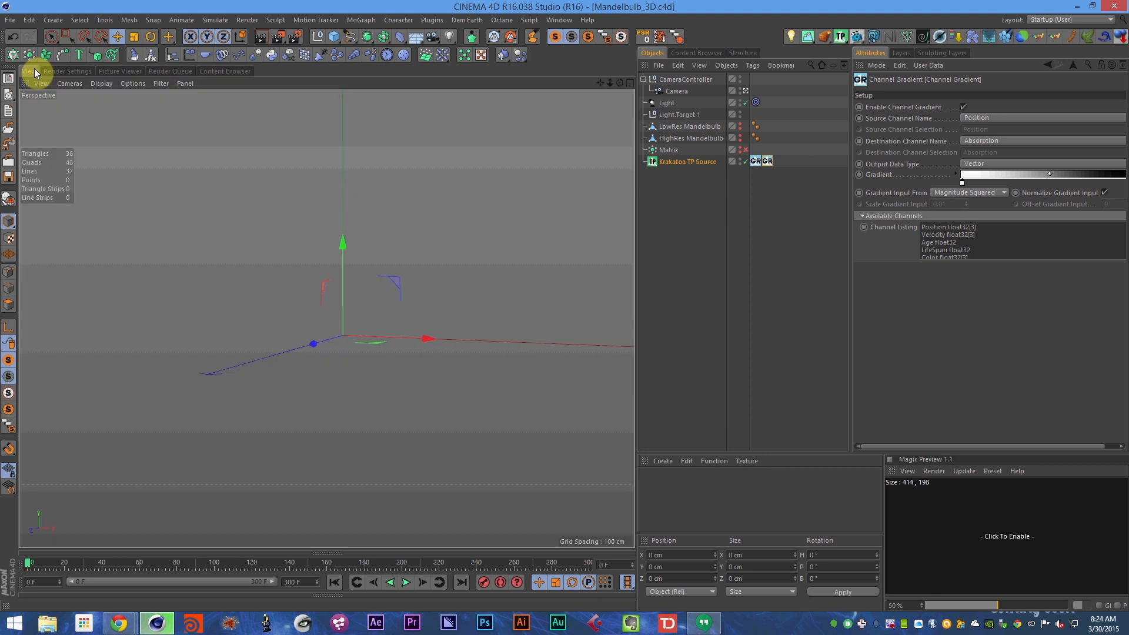
{"action": "left_click", "coordinate": [707, 206]}
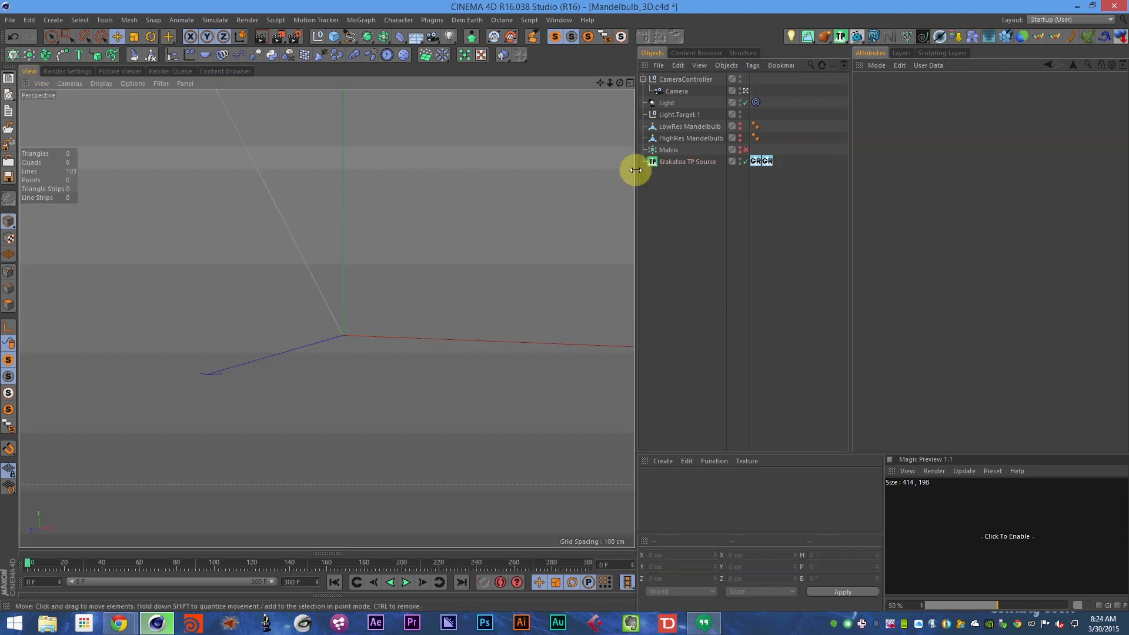
{"action": "left_click", "coordinate": [746, 150]}
{"action": "key", "text": "ctrl+s"}
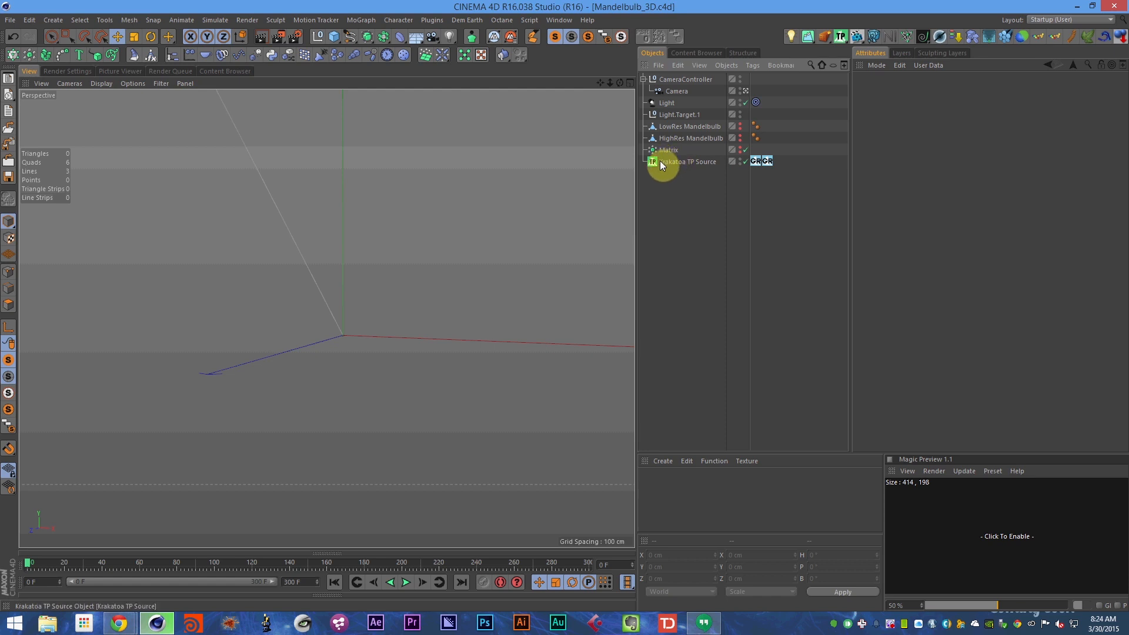
- Submit Krakatoa's particle partitioning jobs as batch renders again and run them in the render queue
{"action": "left_click", "coordinate": [85, 70]}
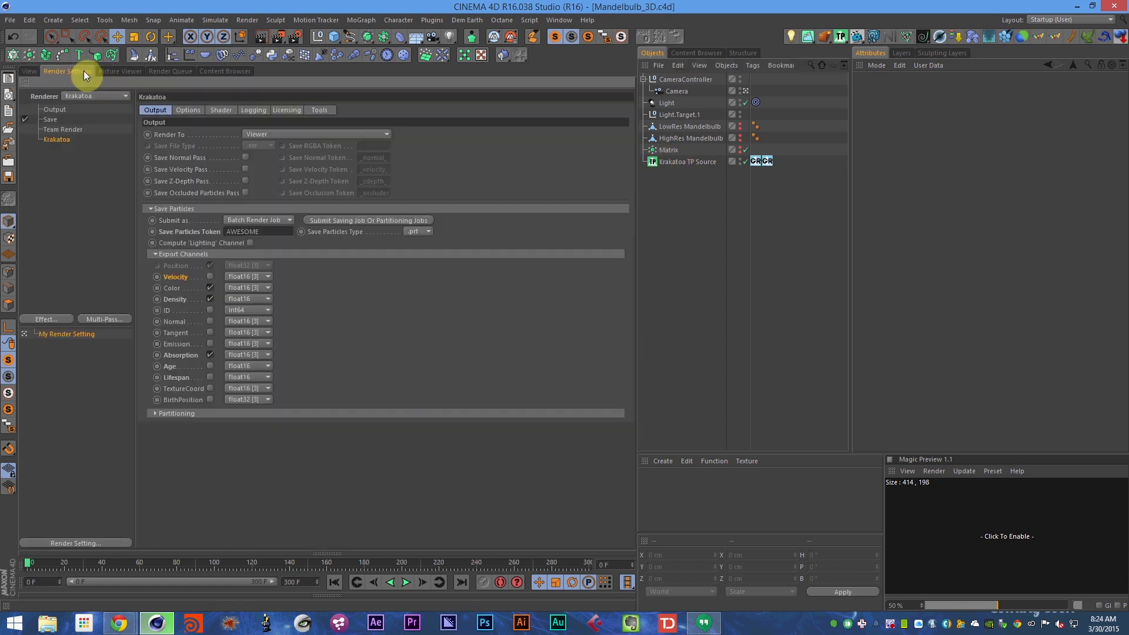
{"action": "left_click", "coordinate": [360, 221]}
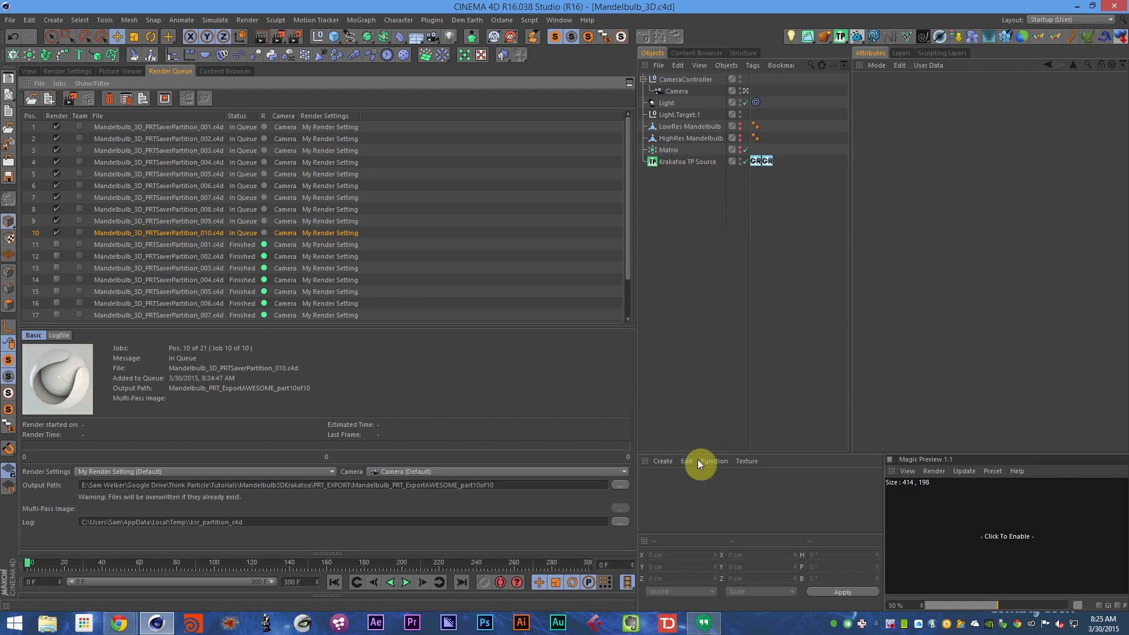
{"action": "right_click", "coordinate": [892, 625]}
{"action": "left_click", "coordinate": [921, 466]}
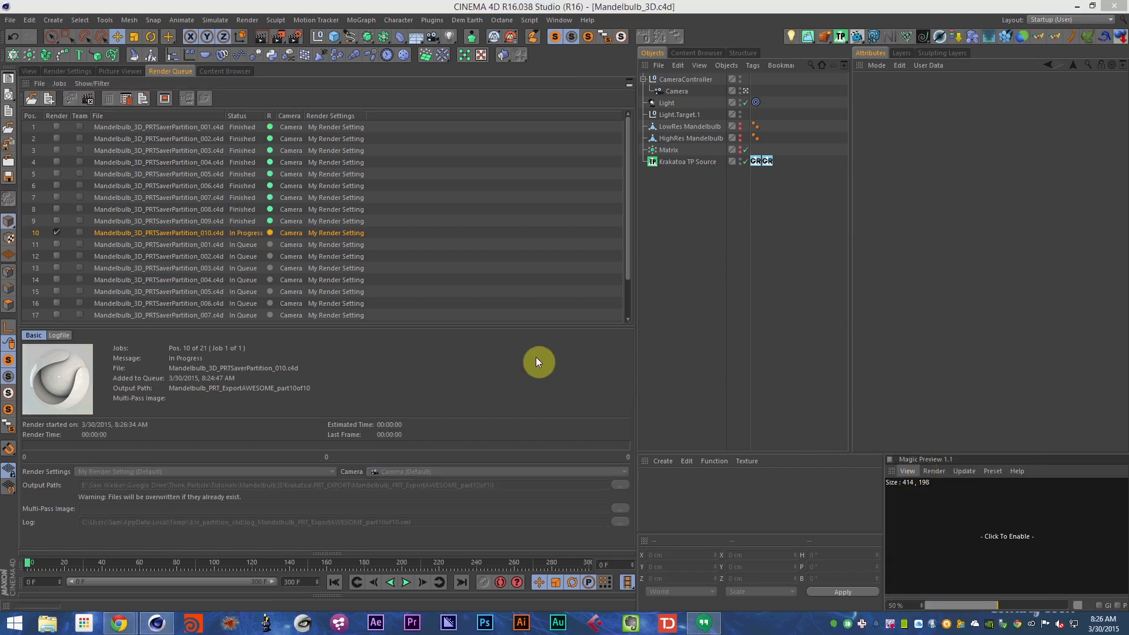
- Examine the render details of individual PRT partition jobs in the render queue
{"action": "left_click", "coordinate": [213, 222]}
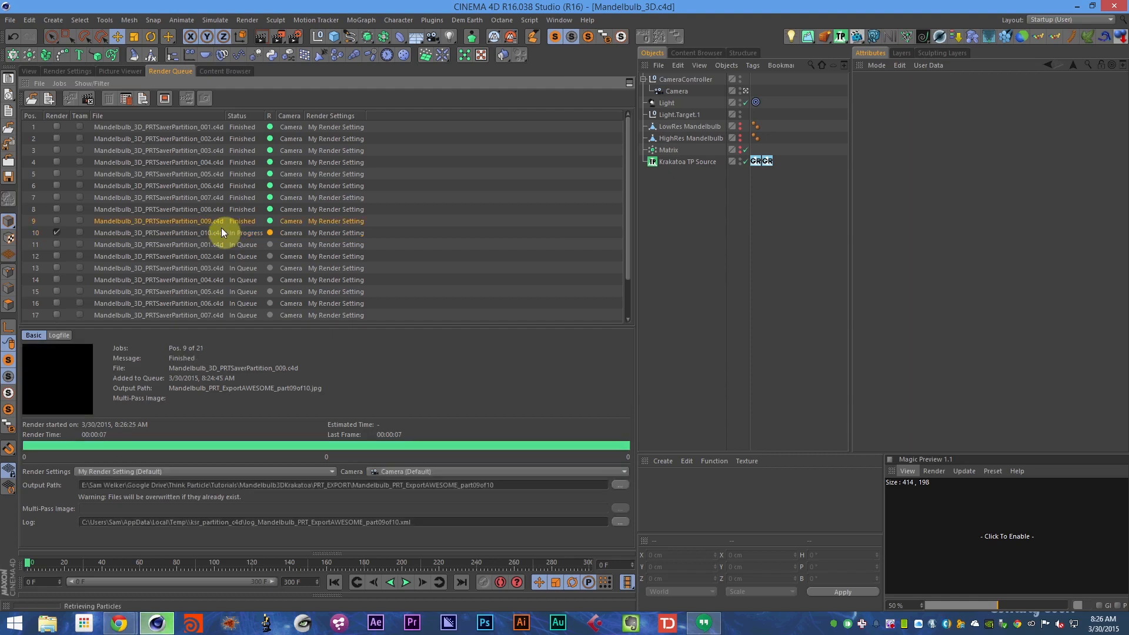
{"action": "left_click", "coordinate": [225, 210]}
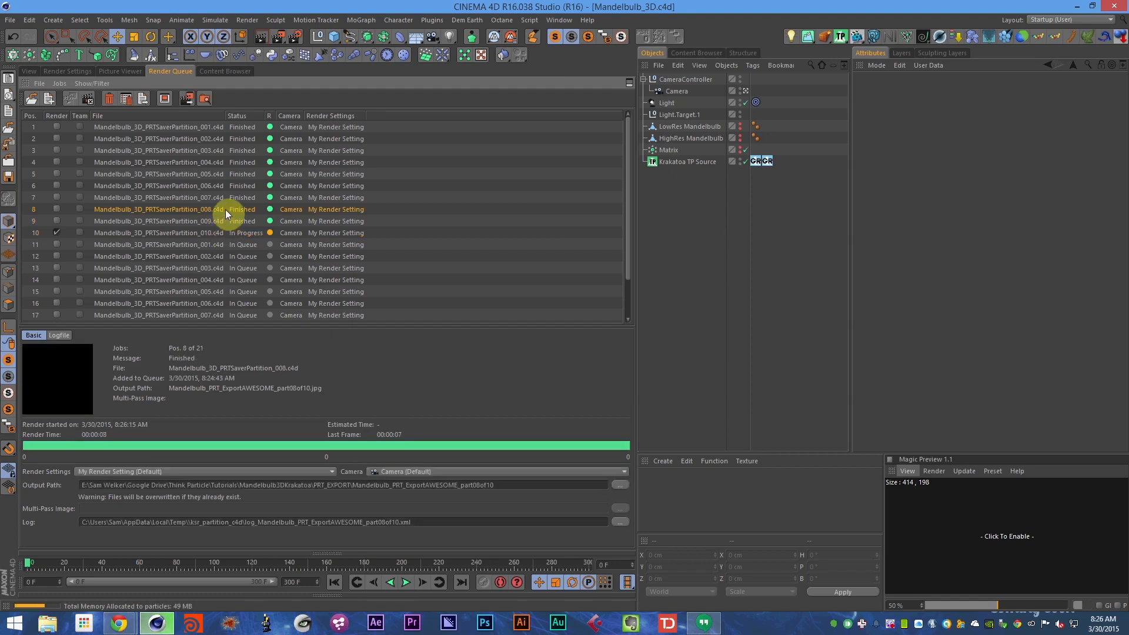
{"action": "left_click", "coordinate": [224, 221]}
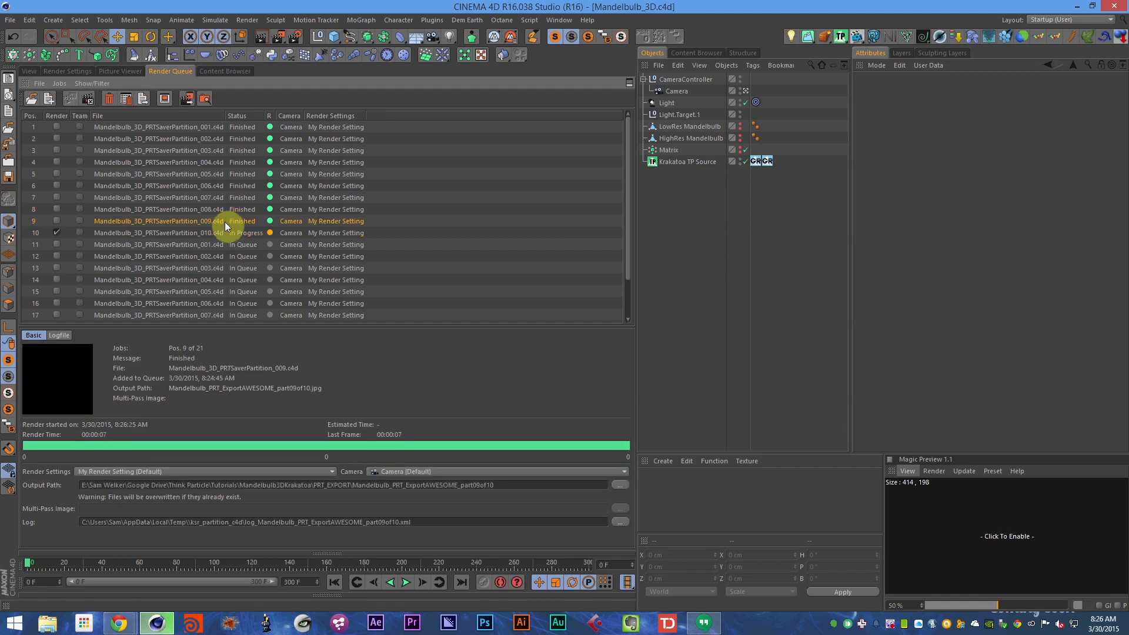
{"action": "left_click", "coordinate": [171, 233]}
{"action": "left_click", "coordinate": [153, 131]}
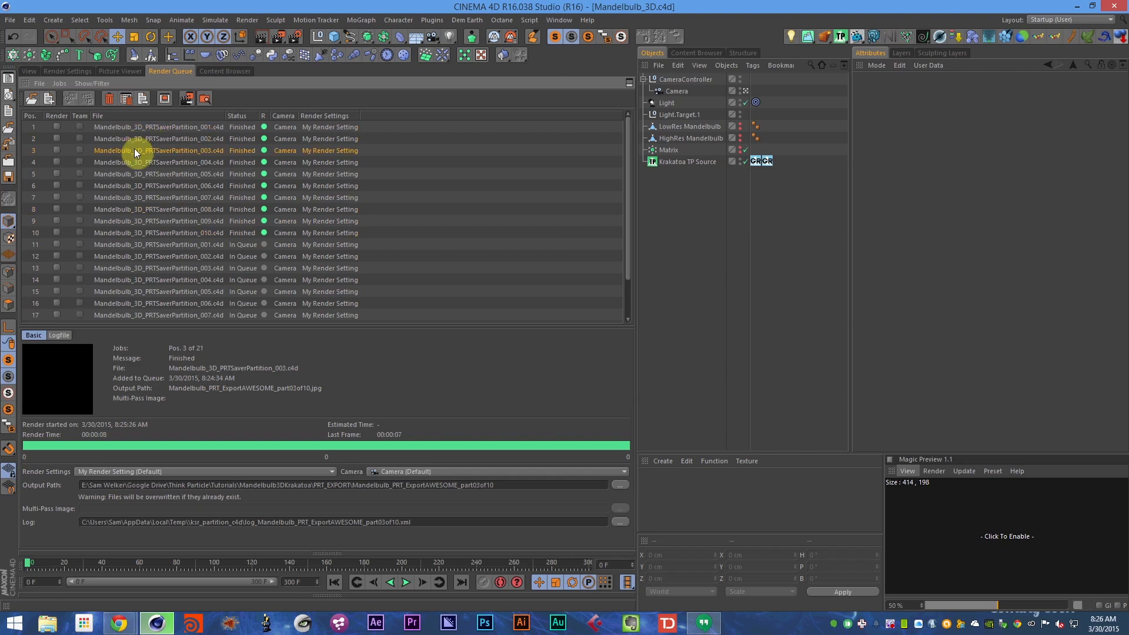
- Disable the Krakatoa TP Source and the Matrix object, and save the scene
{"action": "left_click", "coordinate": [26, 71]}
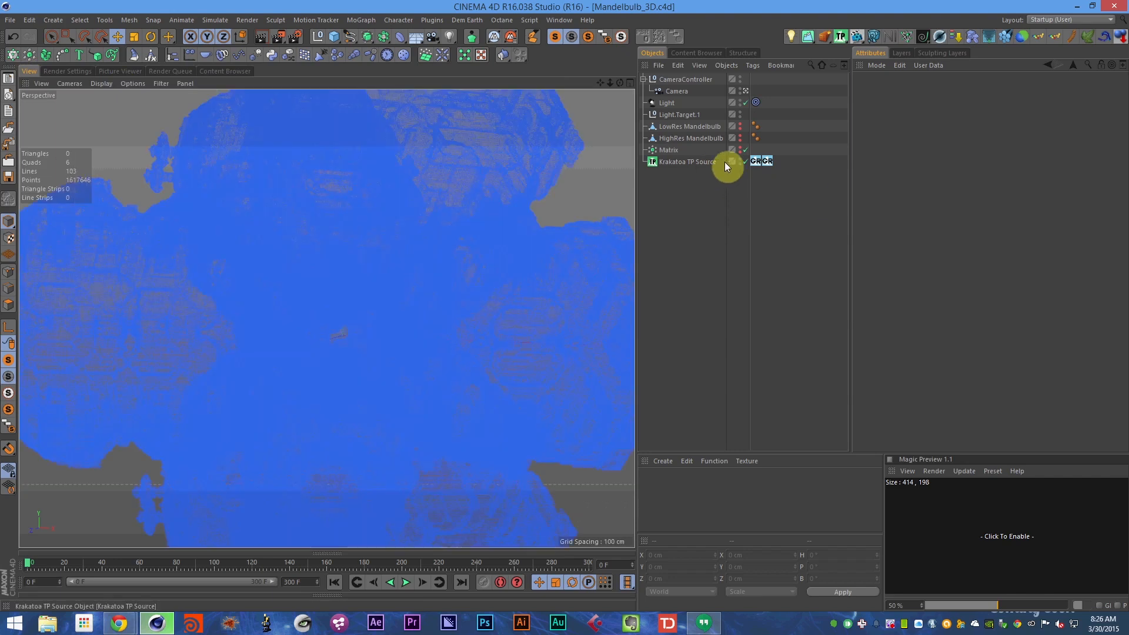
{"action": "left_click", "coordinate": [746, 161]}
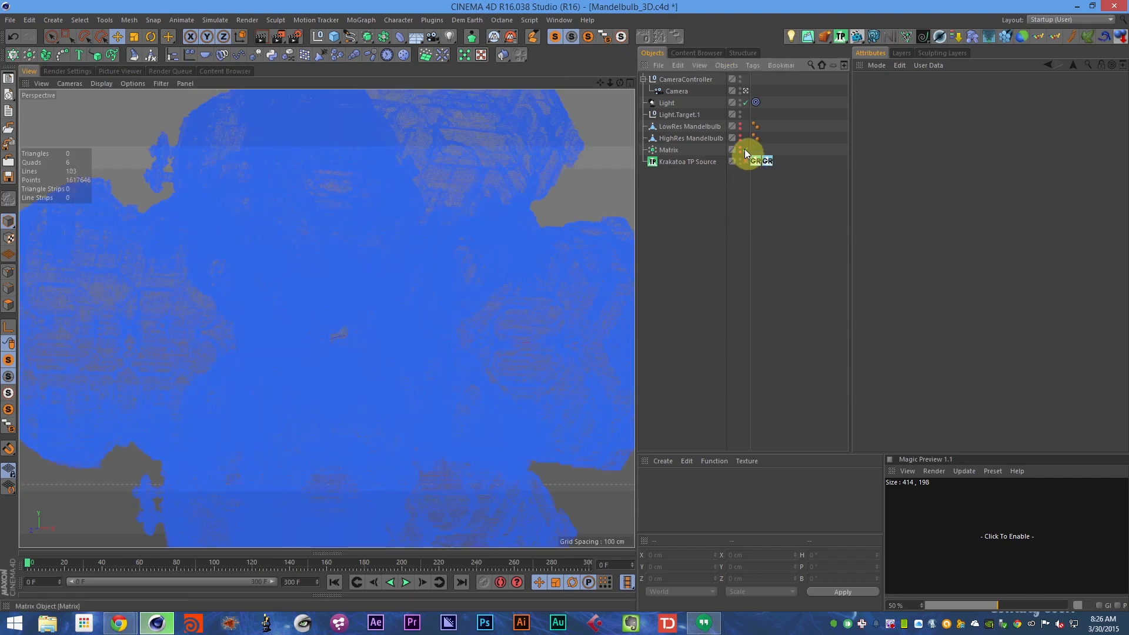
{"action": "left_click", "coordinate": [745, 149]}
{"action": "key", "text": "ctrl+s"}
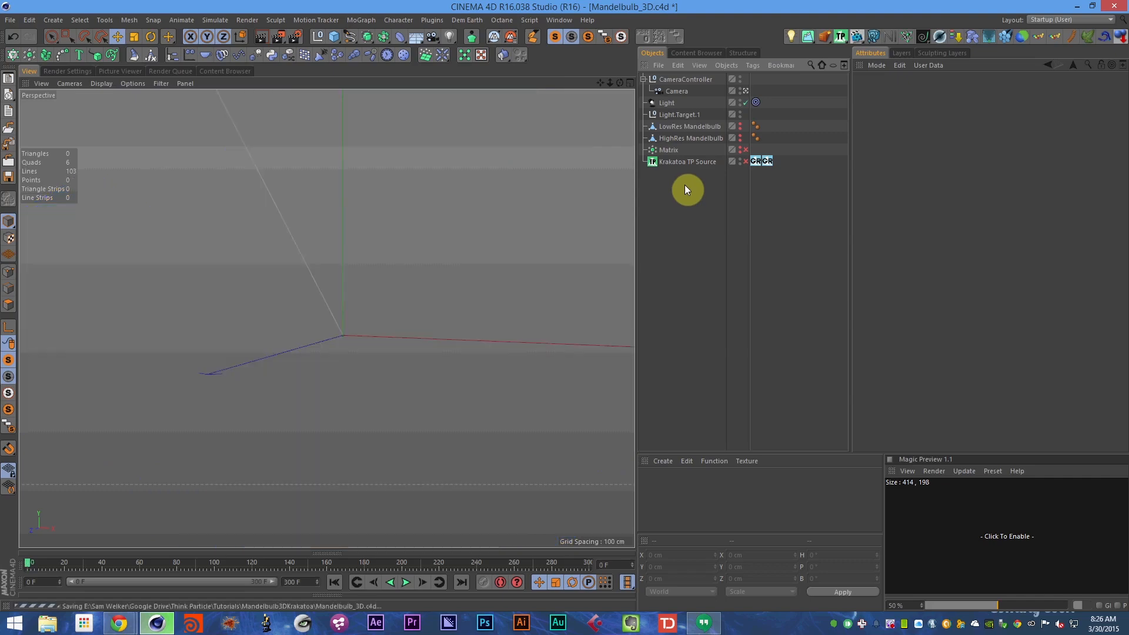
- Add a Krakatoa PRT Loader object to the scene
{"action": "left_click", "coordinate": [839, 48]}
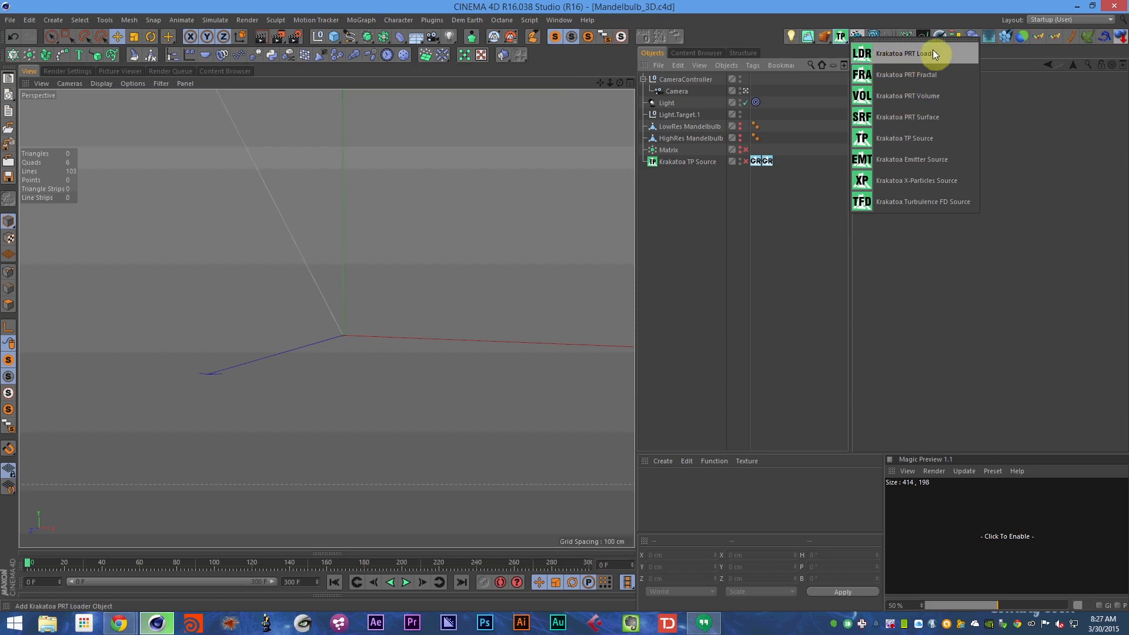
{"action": "left_click", "coordinate": [915, 53]}
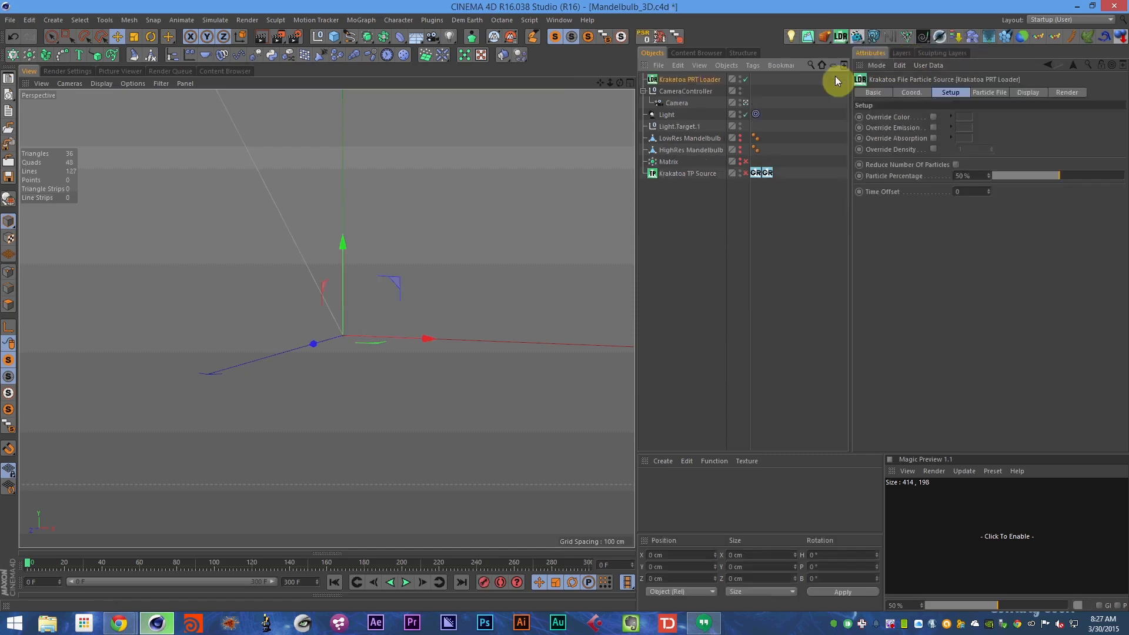
- Move the Krakatoa PRT Loader below the Krakatoa TP Source in the object list
{"action": "left_click", "coordinate": [442, 21]}
{"action": "mouse_move", "coordinate": [453, 77]}
{"action": "left_click", "coordinate": [581, 56]}
{"action": "left_click_drag", "start_coordinate": [691, 79], "coordinate": [716, 177]}
- Load Mandelbulb_PRT_ExportAWESOME_part01of10_0000.prt from the PRT_EXPORT folder as the PRT Loader's particle file
{"action": "left_click", "coordinate": [990, 93]}
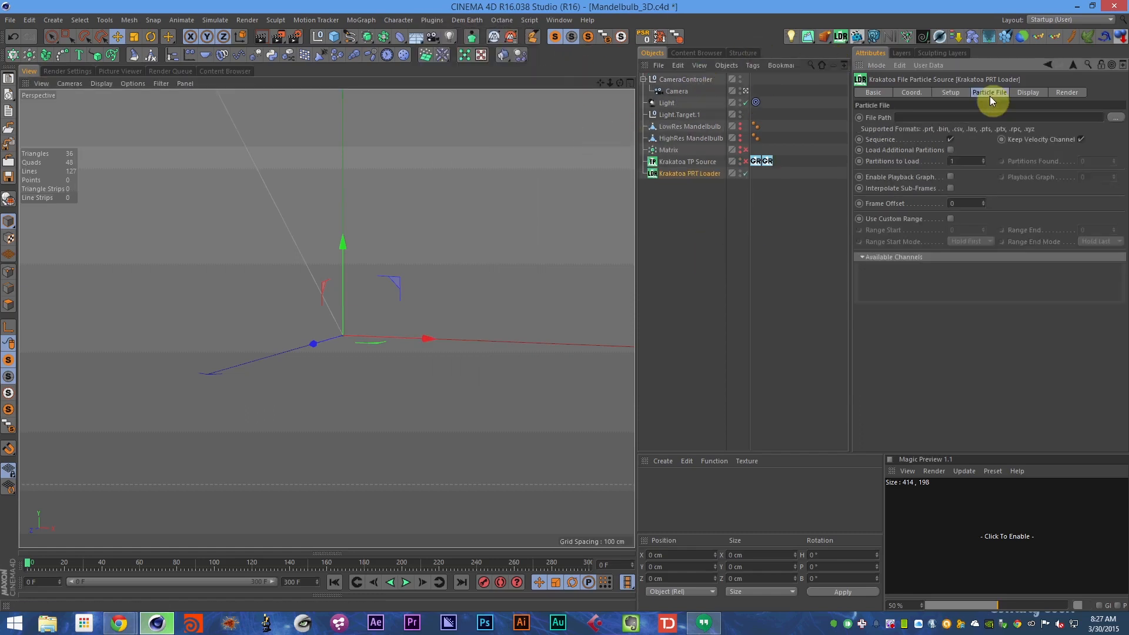
{"action": "left_click", "coordinate": [1115, 117]}
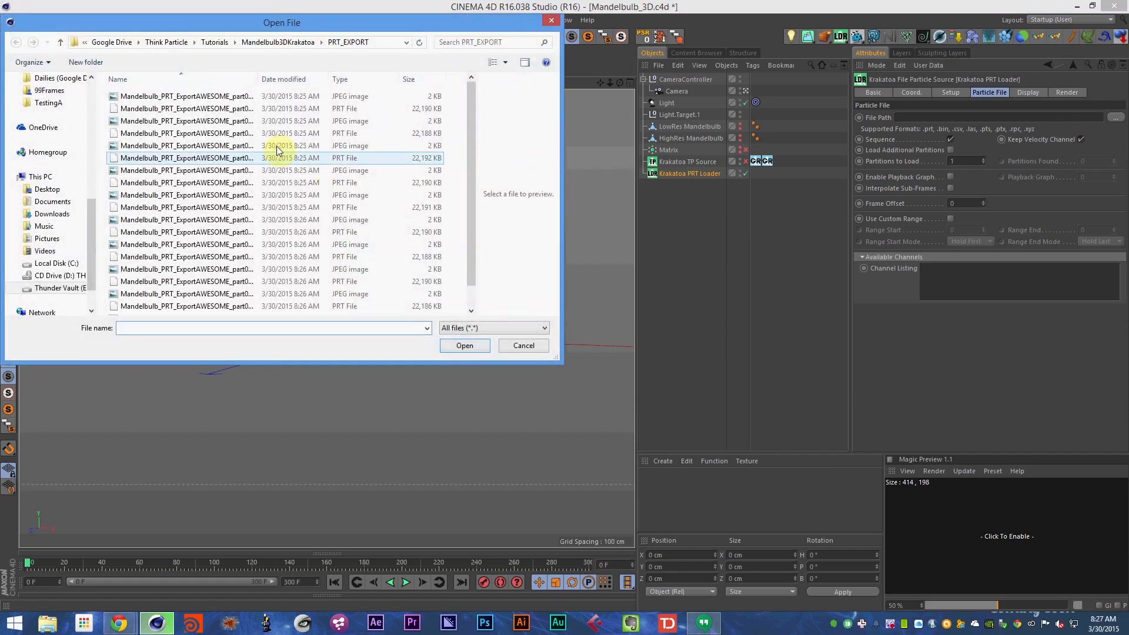
{"action": "left_click_drag", "start_coordinate": [258, 79], "coordinate": [297, 79]}
{"action": "left_click", "coordinate": [283, 97]}
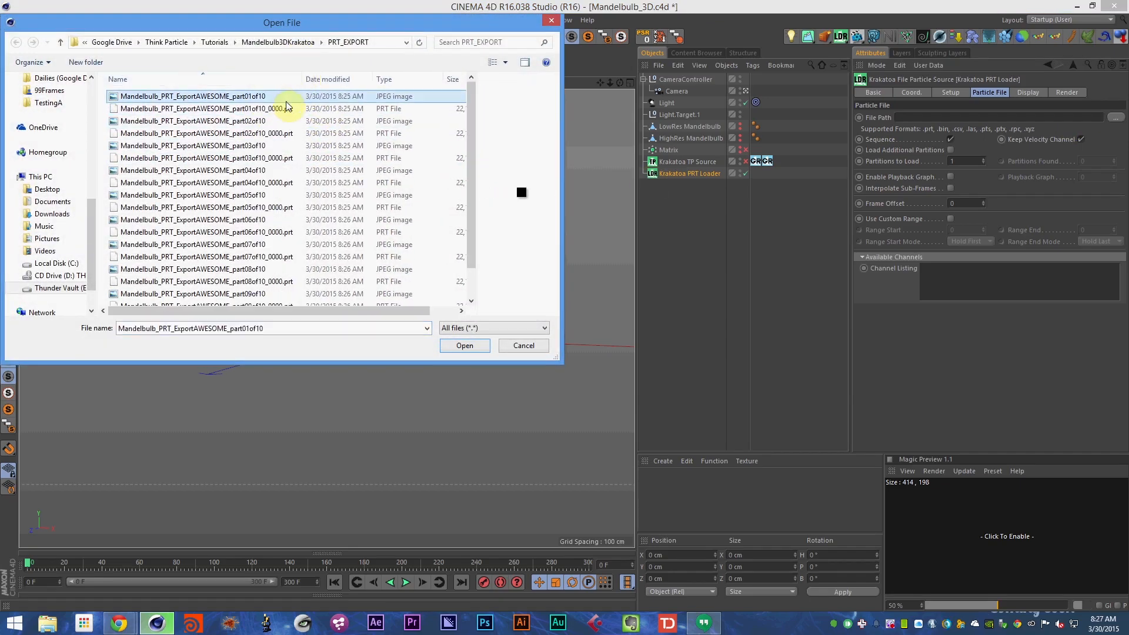
{"action": "left_click", "coordinate": [283, 109]}
{"action": "left_click", "coordinate": [280, 99]}
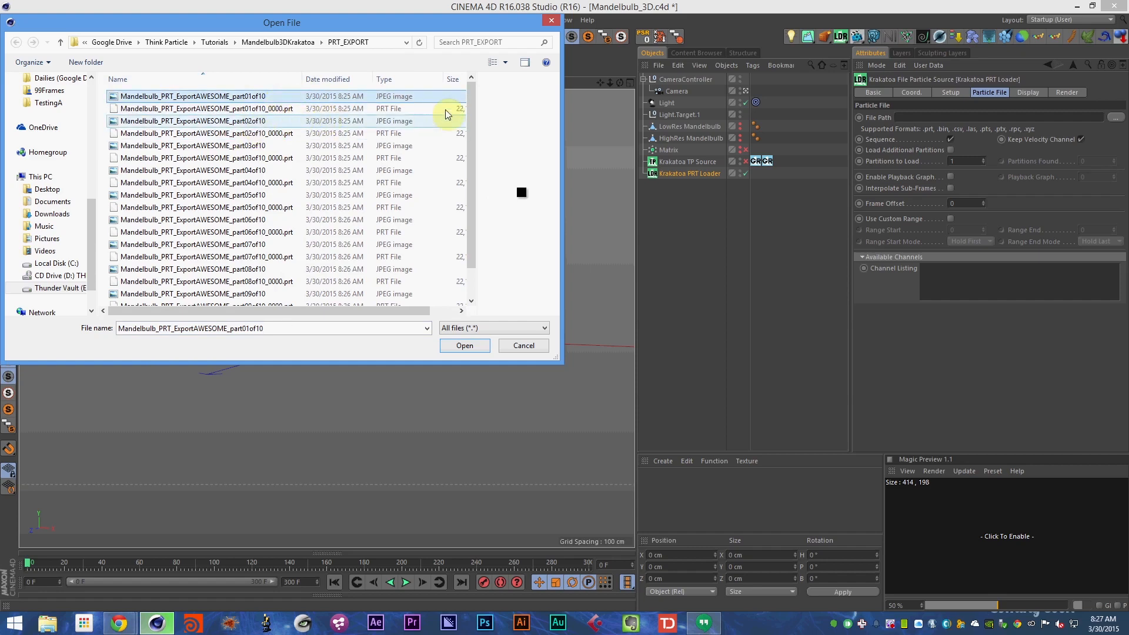
{"action": "left_click_drag", "start_coordinate": [564, 141], "coordinate": [620, 138]}
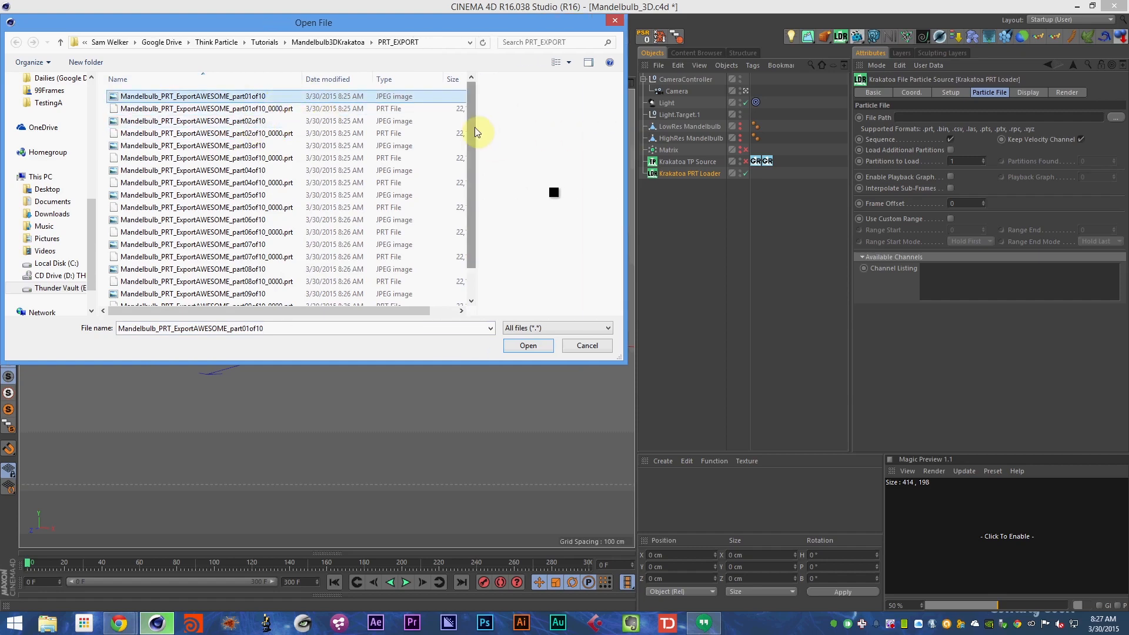
{"action": "left_click_drag", "start_coordinate": [477, 133], "coordinate": [509, 115]}
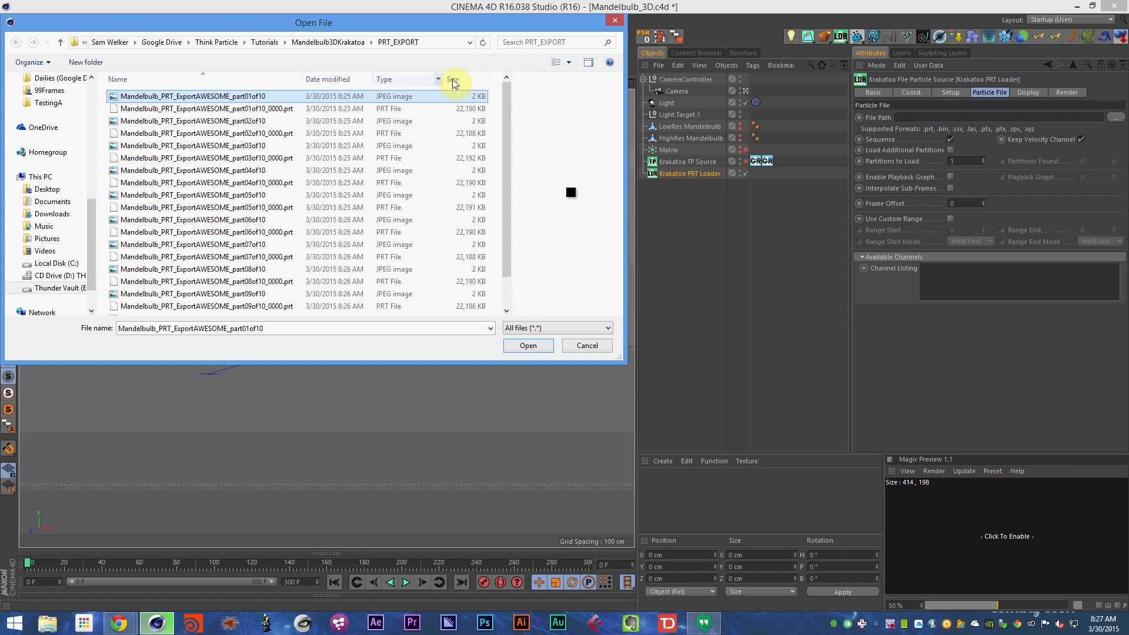
{"action": "left_click", "coordinate": [412, 110]}
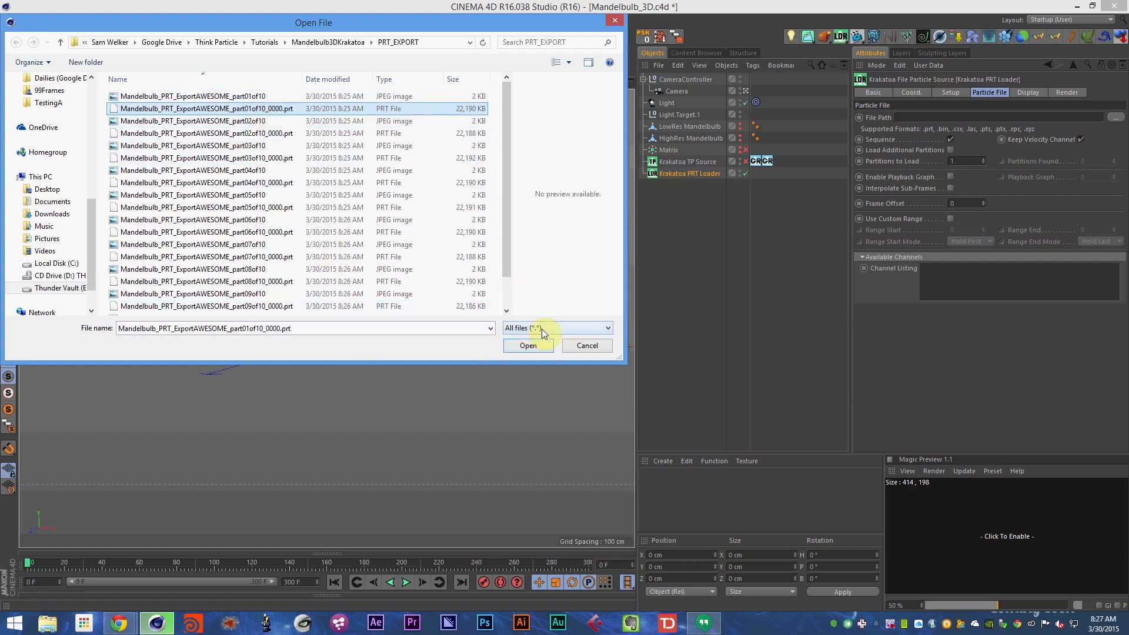
{"action": "left_click", "coordinate": [527, 346]}
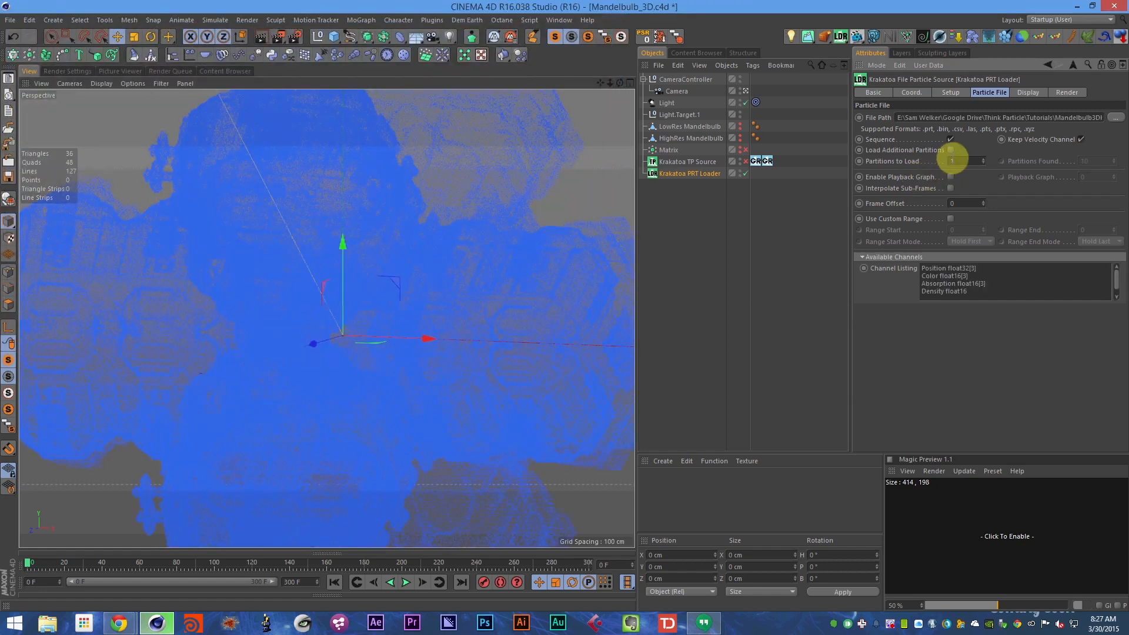
- Set the PRT Loader's number of partitions to load to 10
{"action": "left_click", "coordinate": [958, 160]}
{"action": "type", "text": "10"}
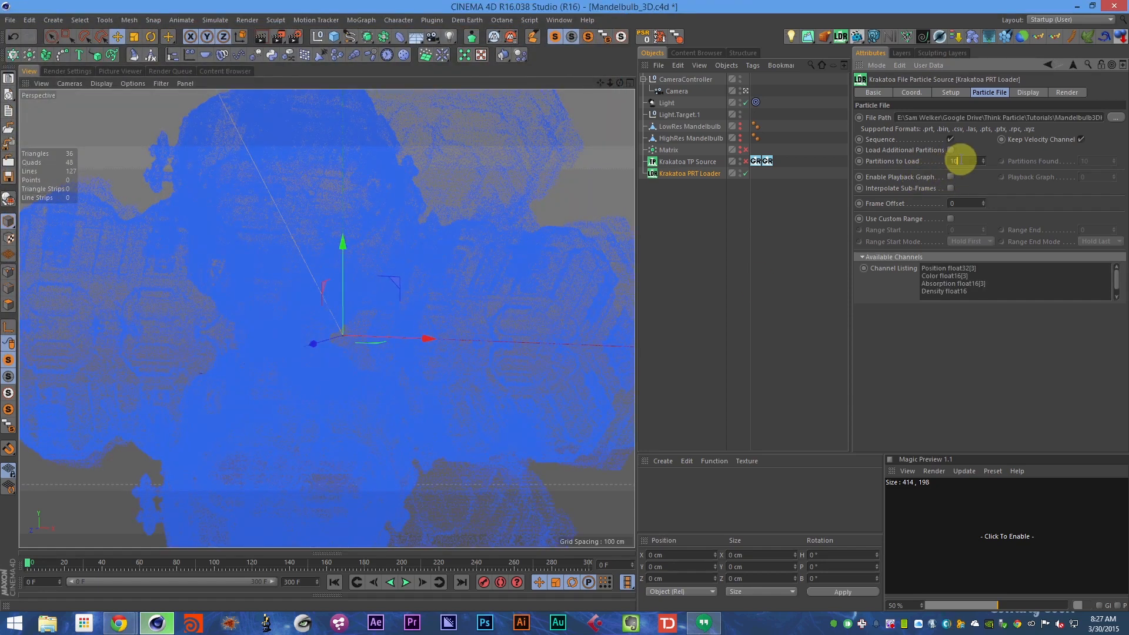
{"action": "left_click", "coordinate": [952, 165]}
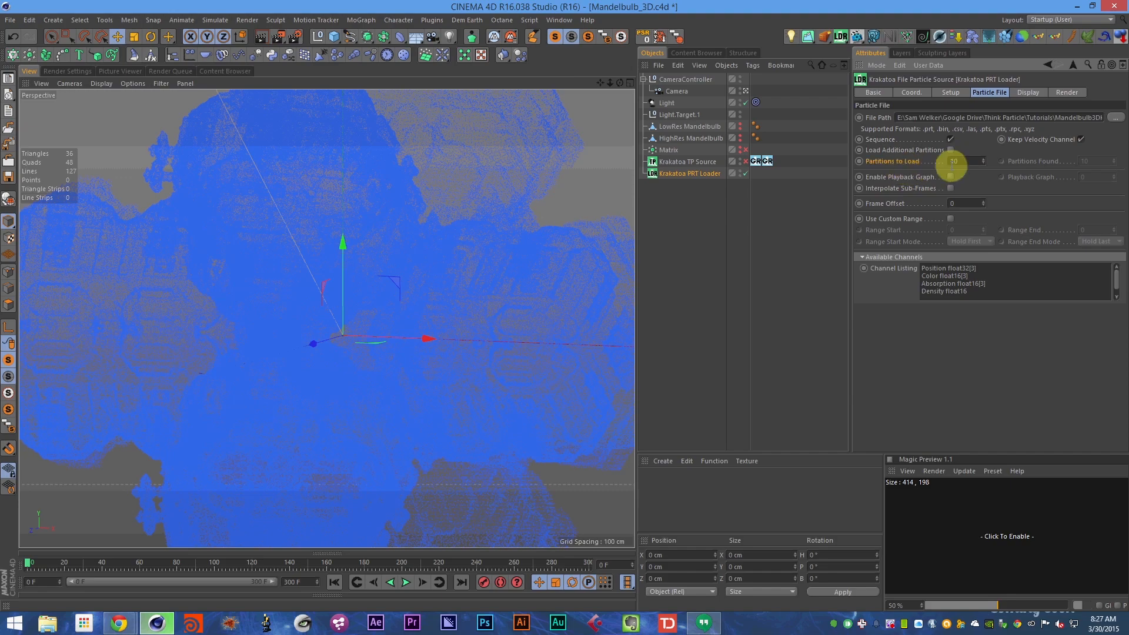
- Set the PRT Loader's display load mode to Every Nth Particle By ID at 5 percent of render count, and save the scene
{"action": "left_click", "coordinate": [1030, 93]}
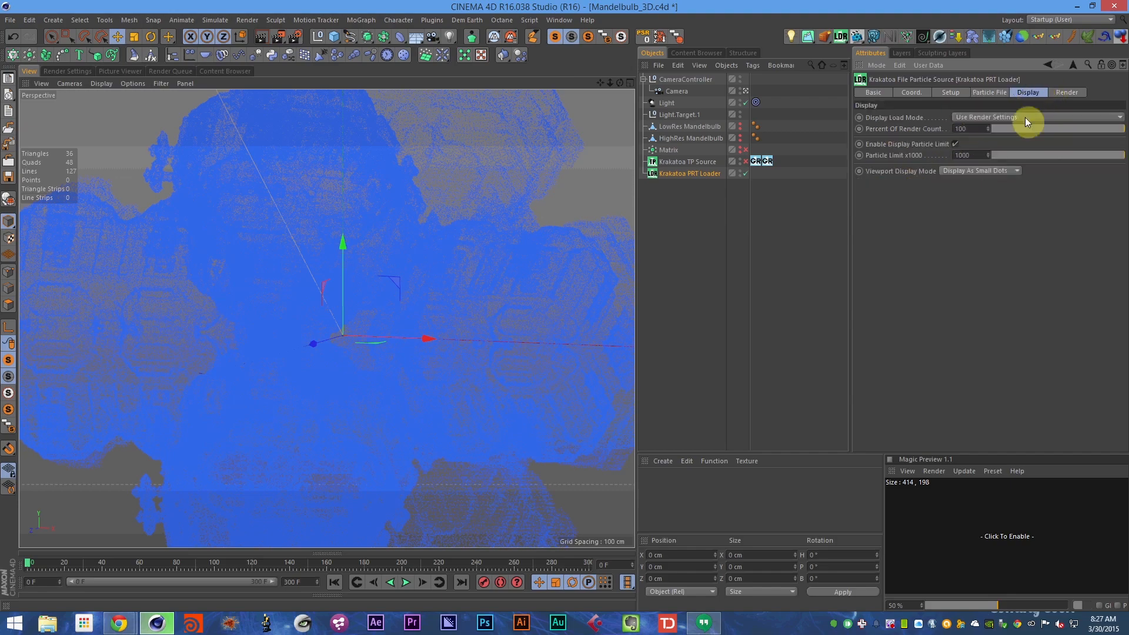
{"action": "left_click", "coordinate": [977, 117]}
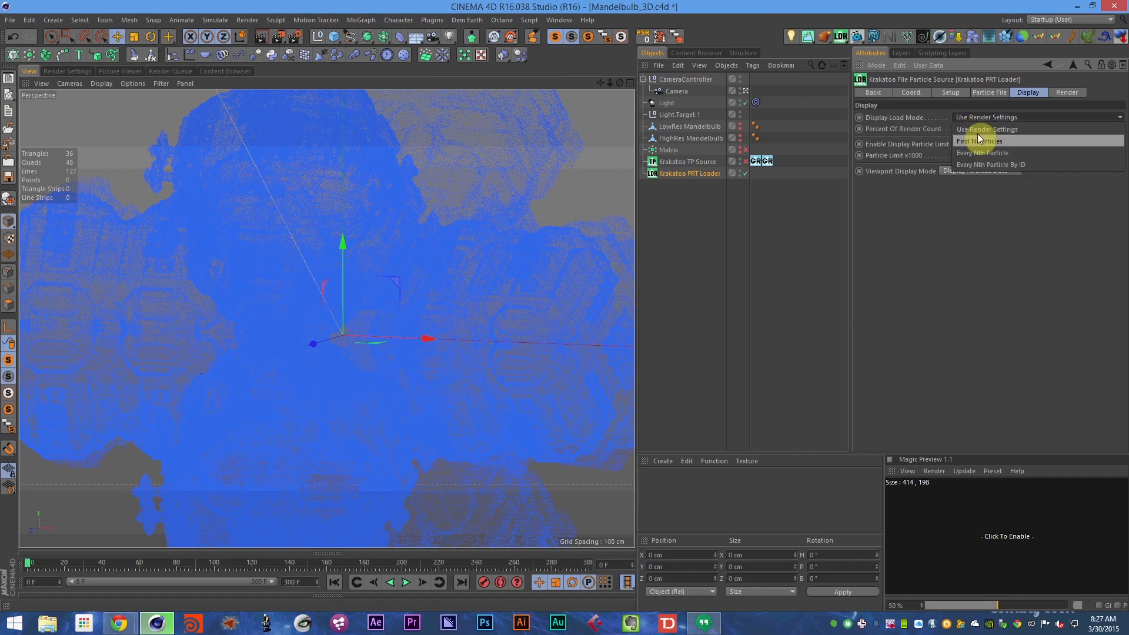
{"action": "left_click", "coordinate": [987, 166]}
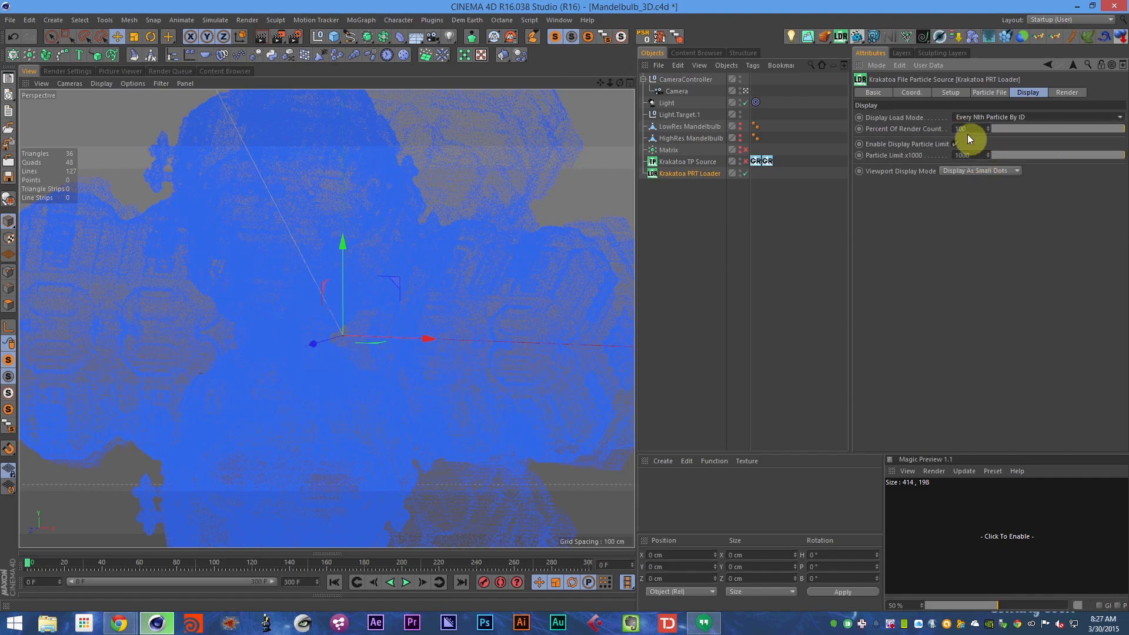
{"action": "type", "text": "5"}
{"action": "key", "text": "Return"}
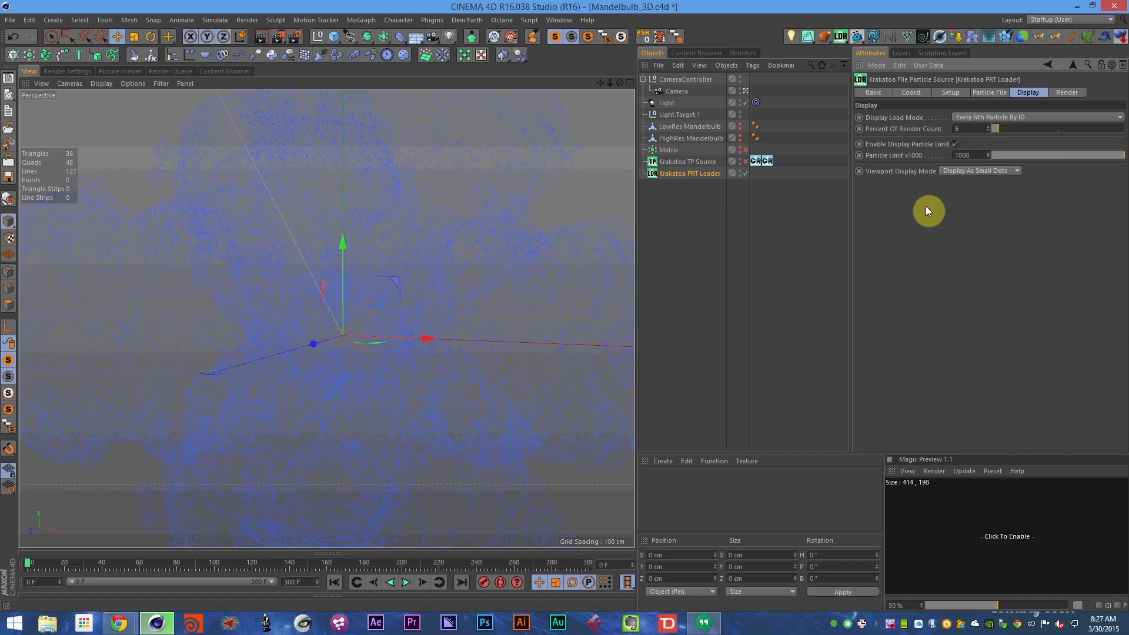
{"action": "key", "text": "ctrl+s"}
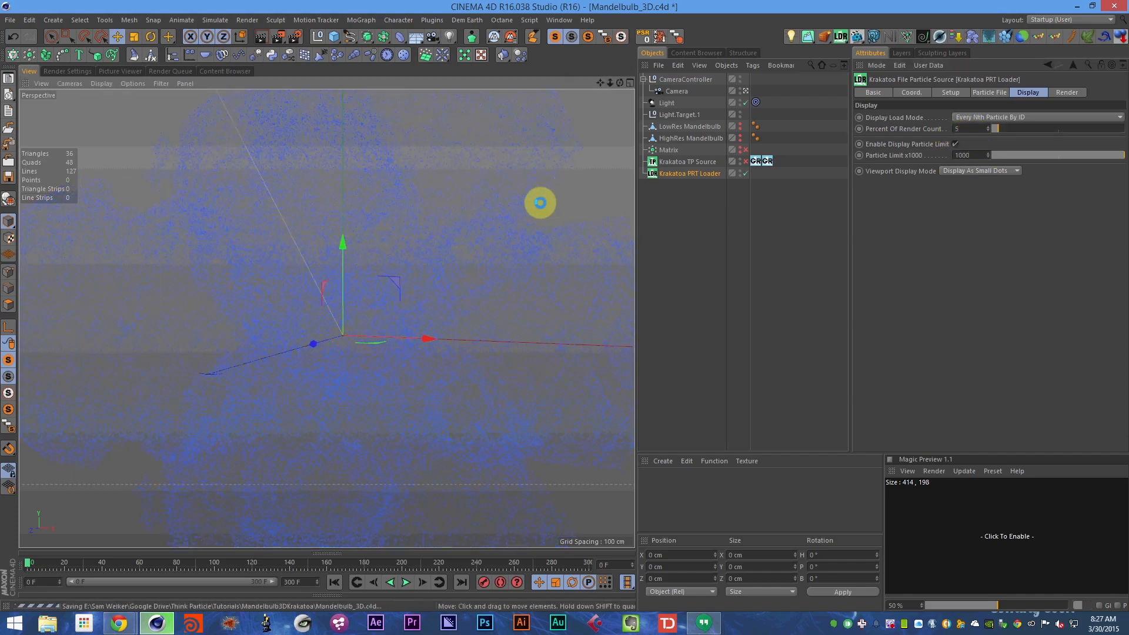
- Enable Load Additional Partitions for the PRT Loader's particle file and save the scene
{"action": "left_click", "coordinate": [986, 94]}
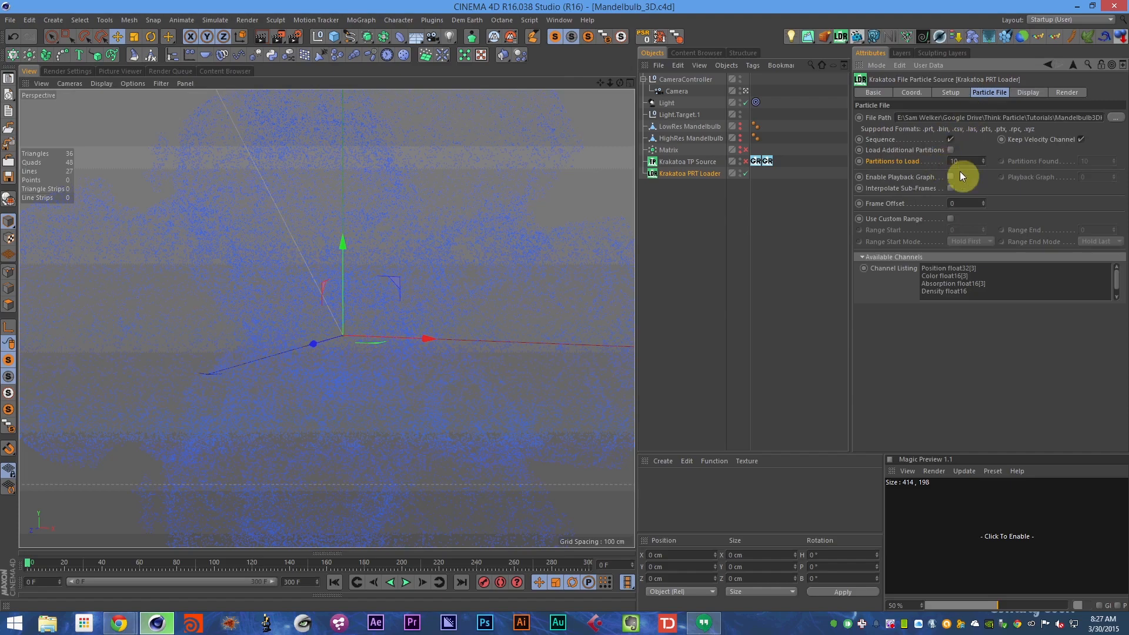
{"action": "left_click", "coordinate": [950, 149]}
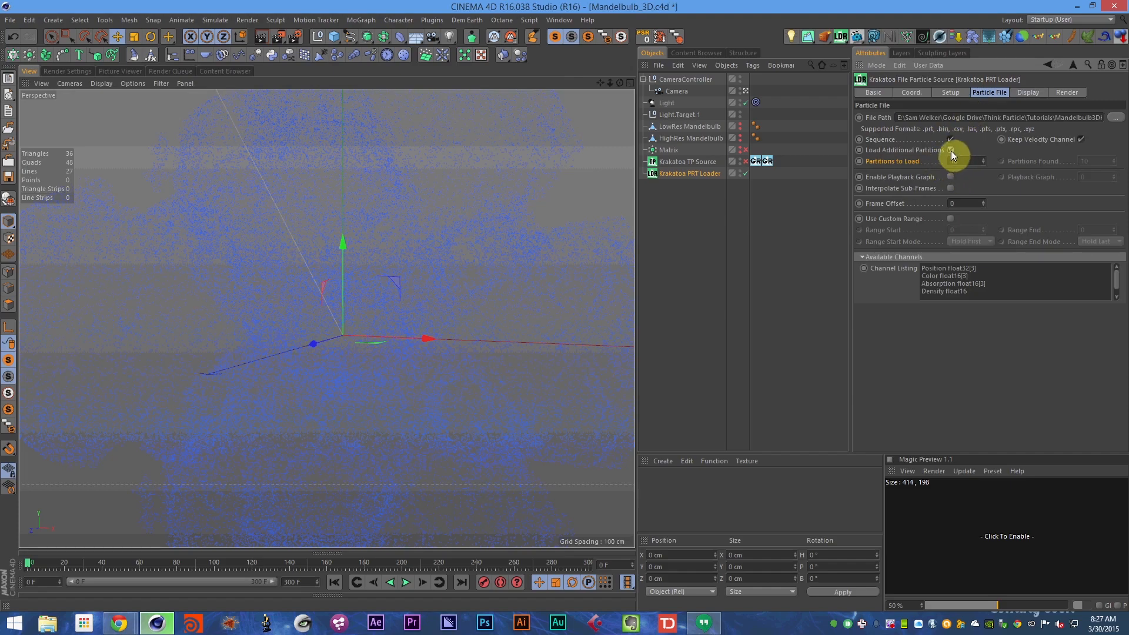
{"action": "key", "text": "ctrl+s"}
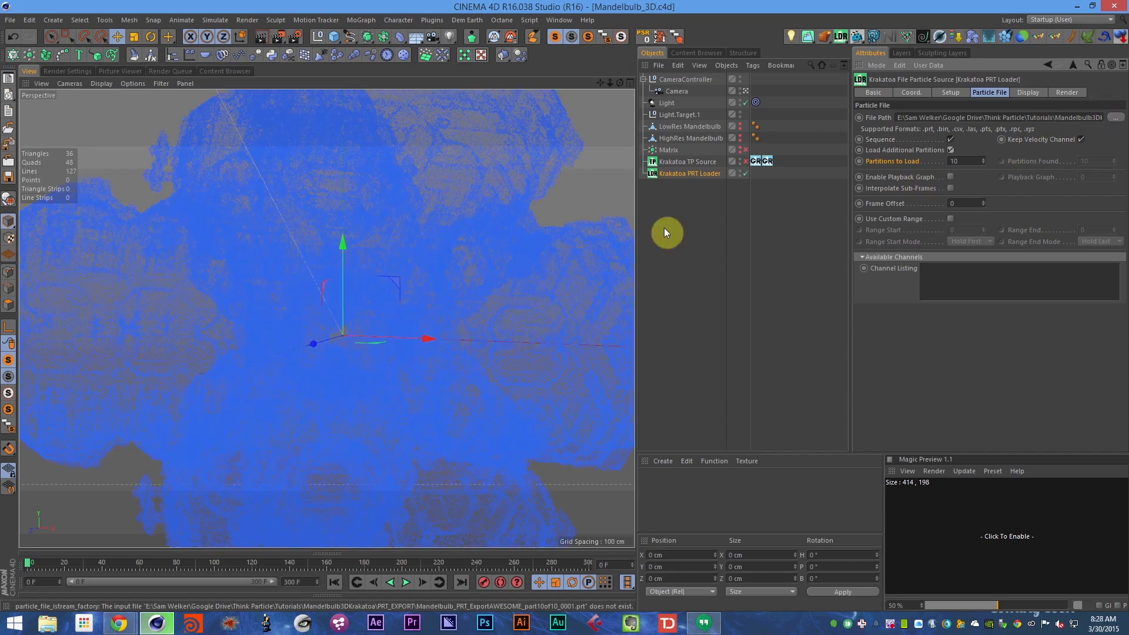
{"action": "left_click", "coordinate": [1029, 92]}
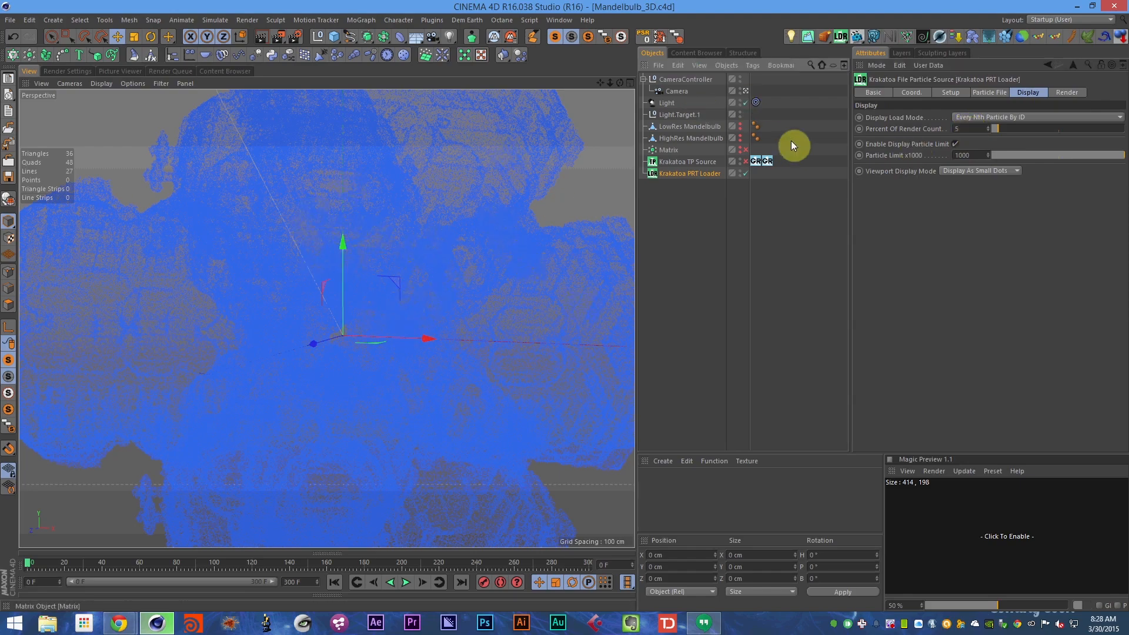
{"action": "left_click", "coordinate": [767, 166]}
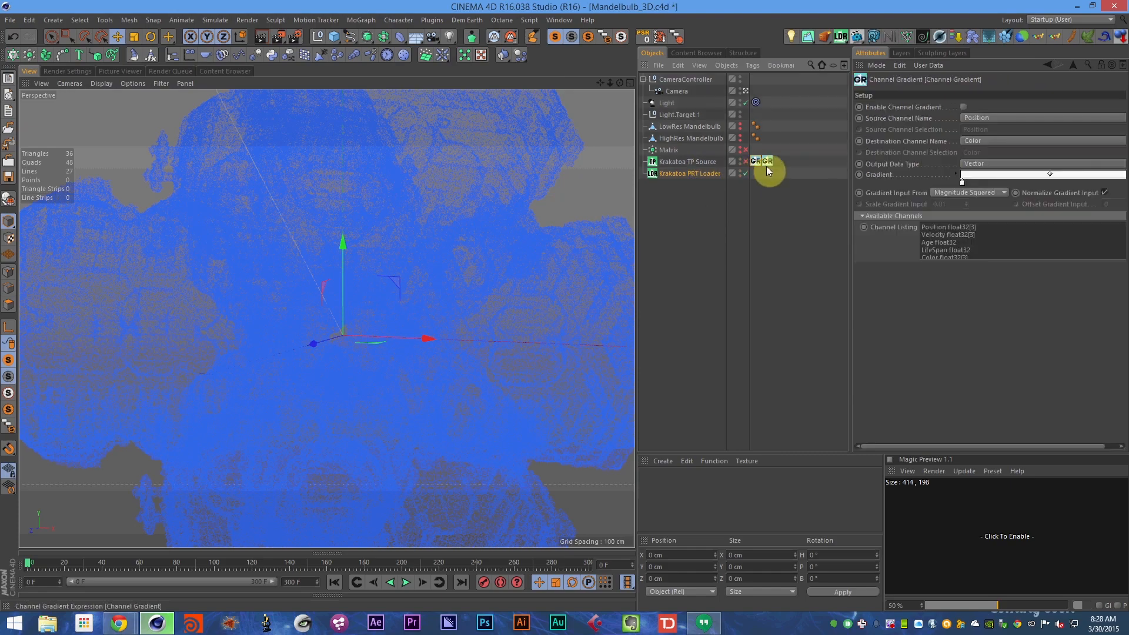
{"action": "left_click", "coordinate": [742, 183]}
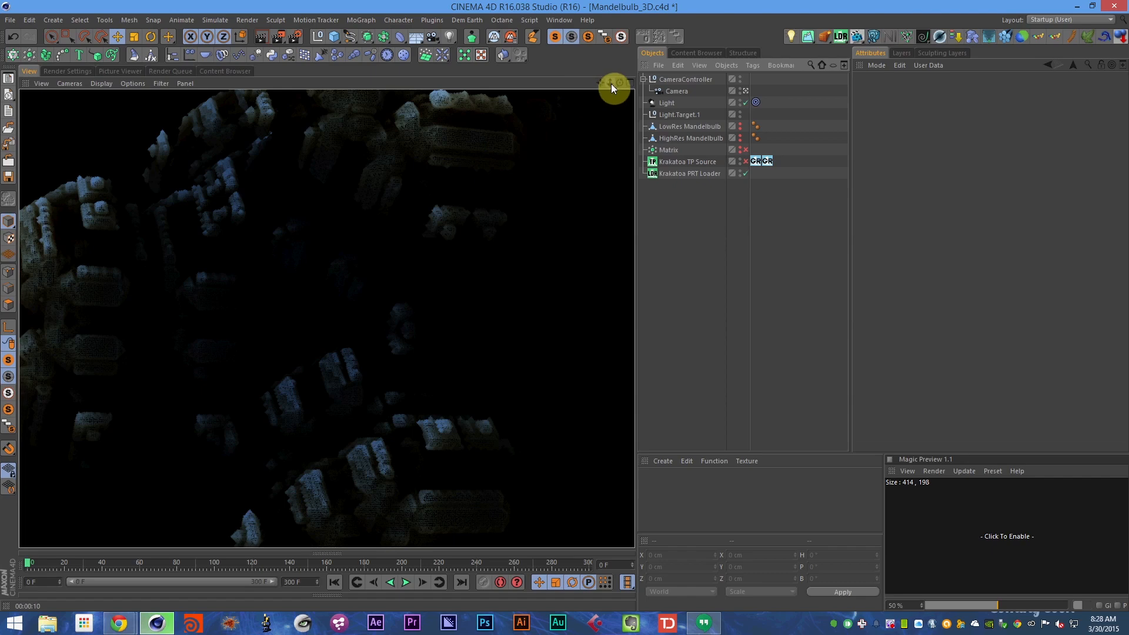
- Enable Override Density on the PRT Loader with a value of 0.3, and save the scene
{"action": "left_click", "coordinate": [705, 174]}
{"action": "left_click", "coordinate": [981, 93]}
{"action": "left_click", "coordinate": [960, 94]}
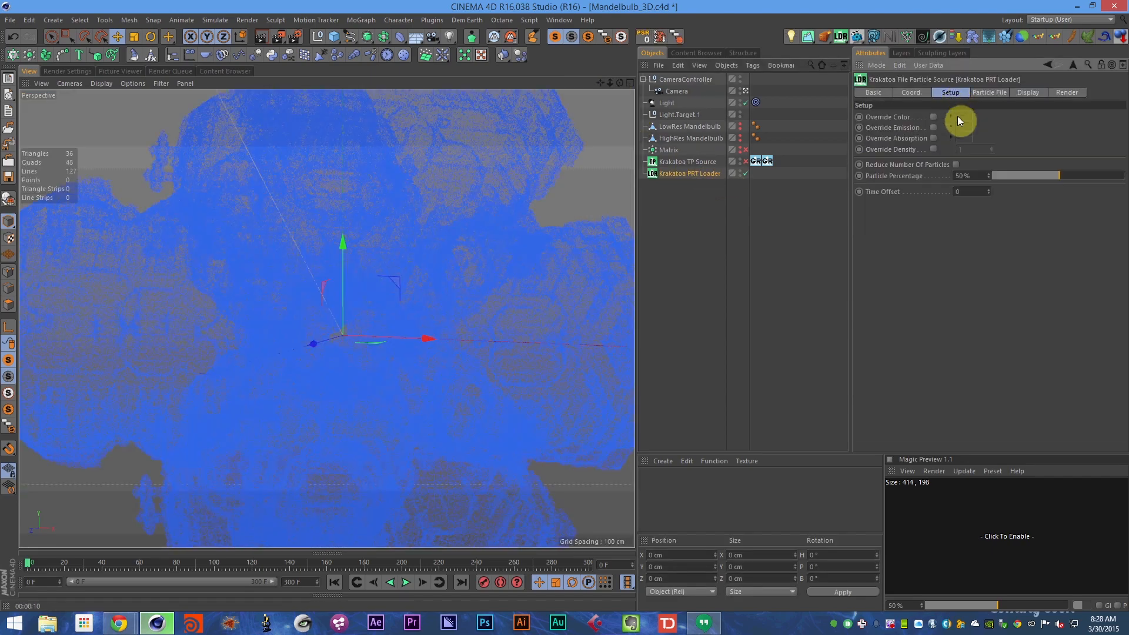
{"action": "left_click", "coordinate": [934, 150]}
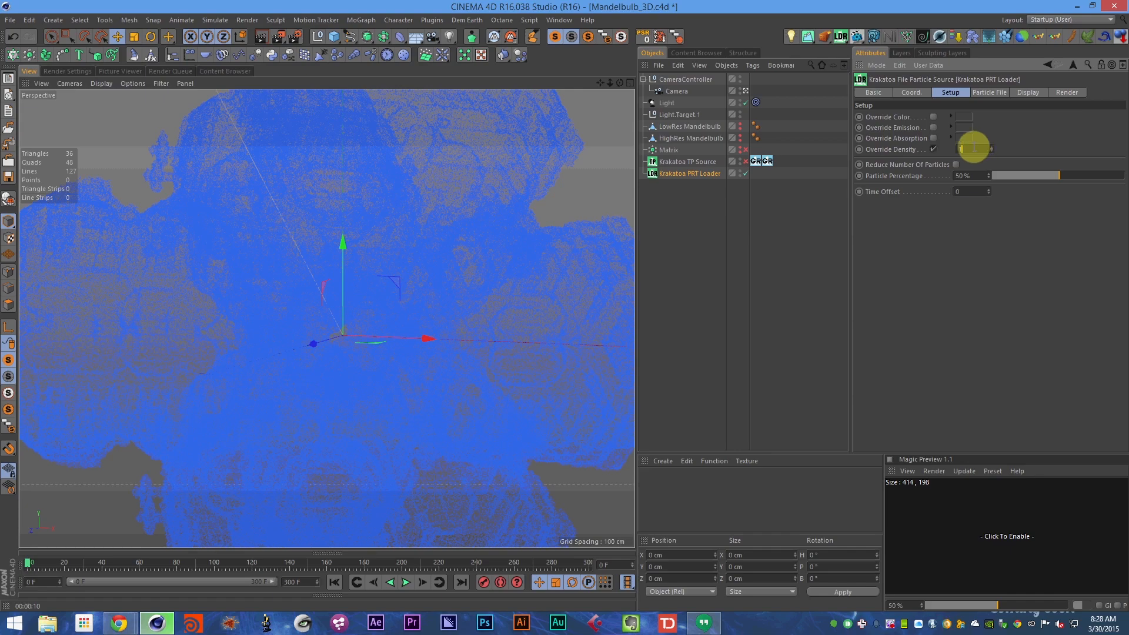
{"action": "double_click", "coordinate": [975, 146]}
{"action": "type", "text": "."}
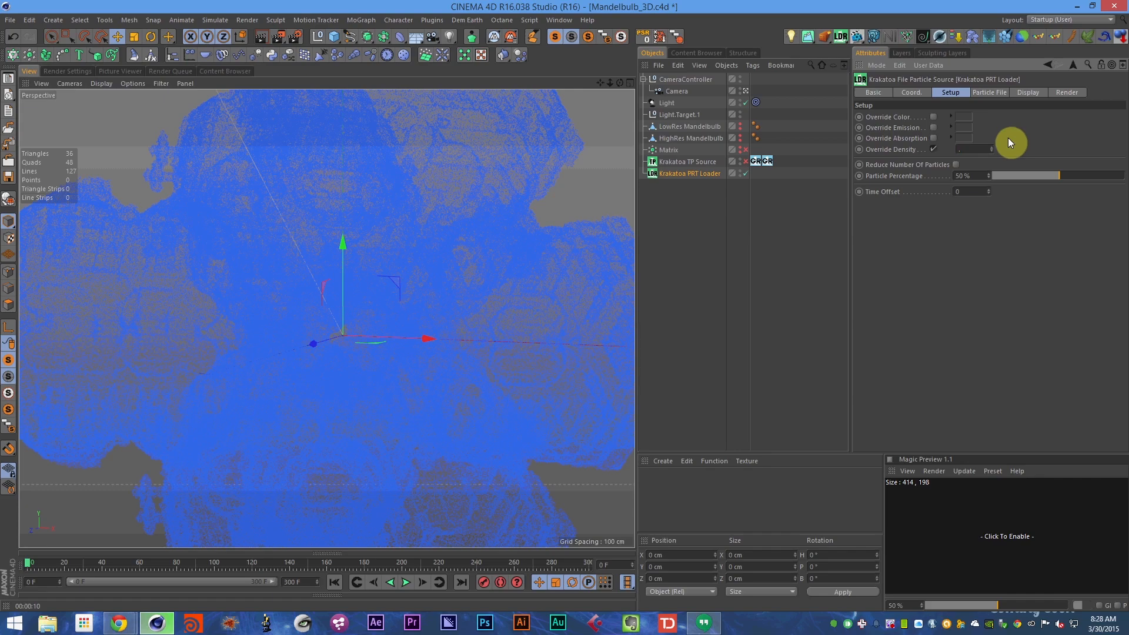
{"action": "type", "text": "3"}
{"action": "key", "text": "Return"}
{"action": "key", "text": "ctrl+s"}
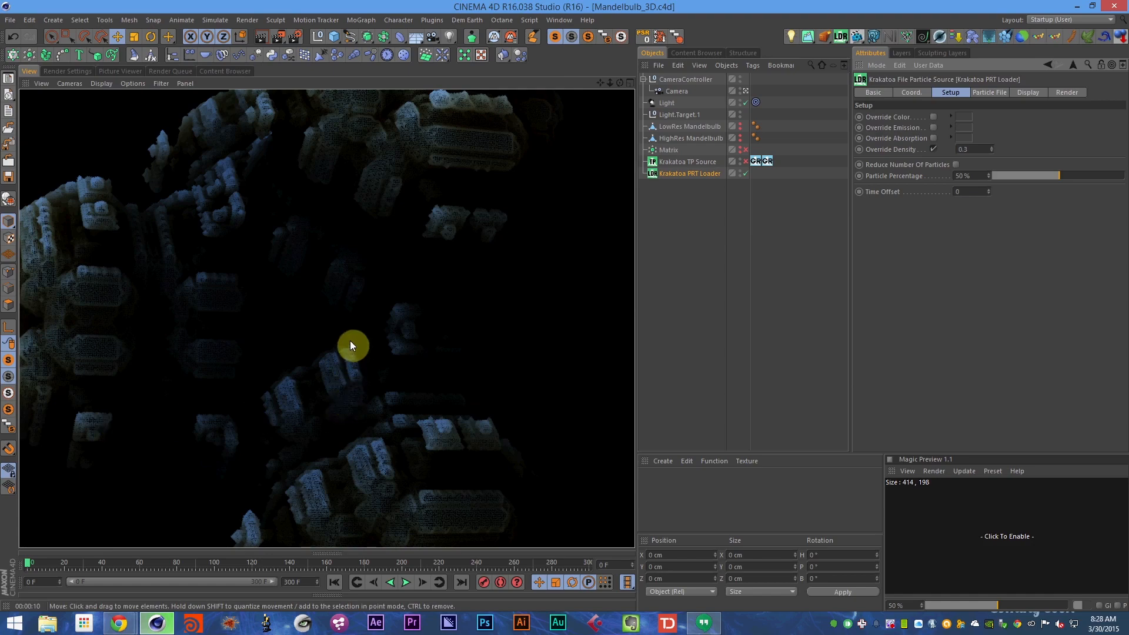
- Raise the spot light's intensity, settle on 130 %, and save the scene
{"action": "left_click", "coordinate": [669, 104]}
{"action": "left_click", "coordinate": [921, 163]}
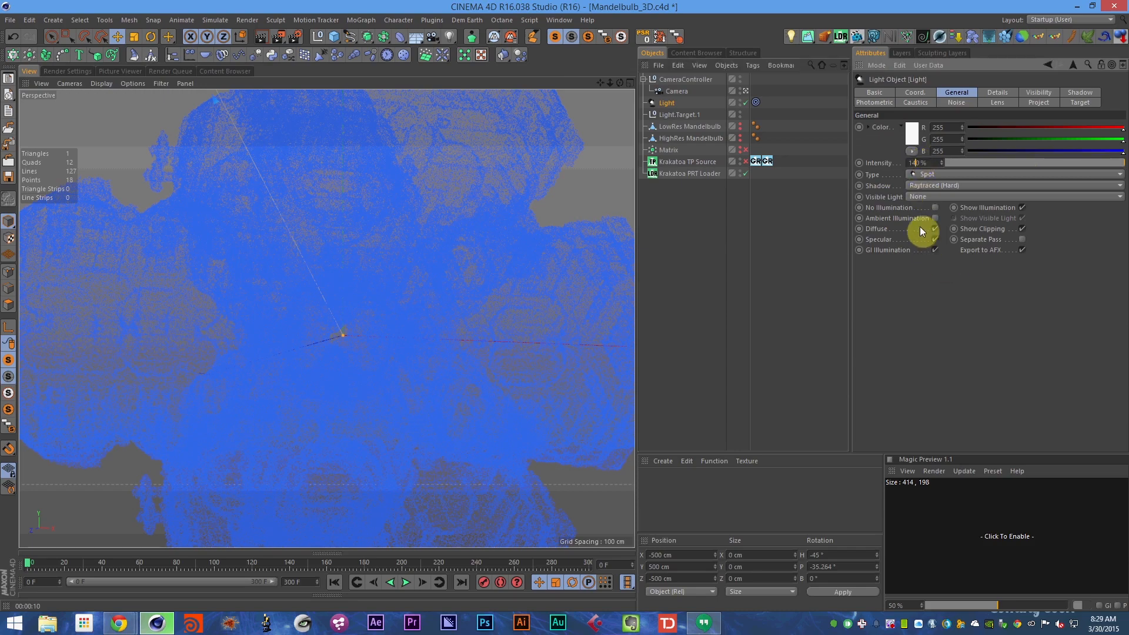
{"action": "key", "text": "Delete"}
{"action": "type", "text": "5"}
{"action": "key", "text": "Return"}
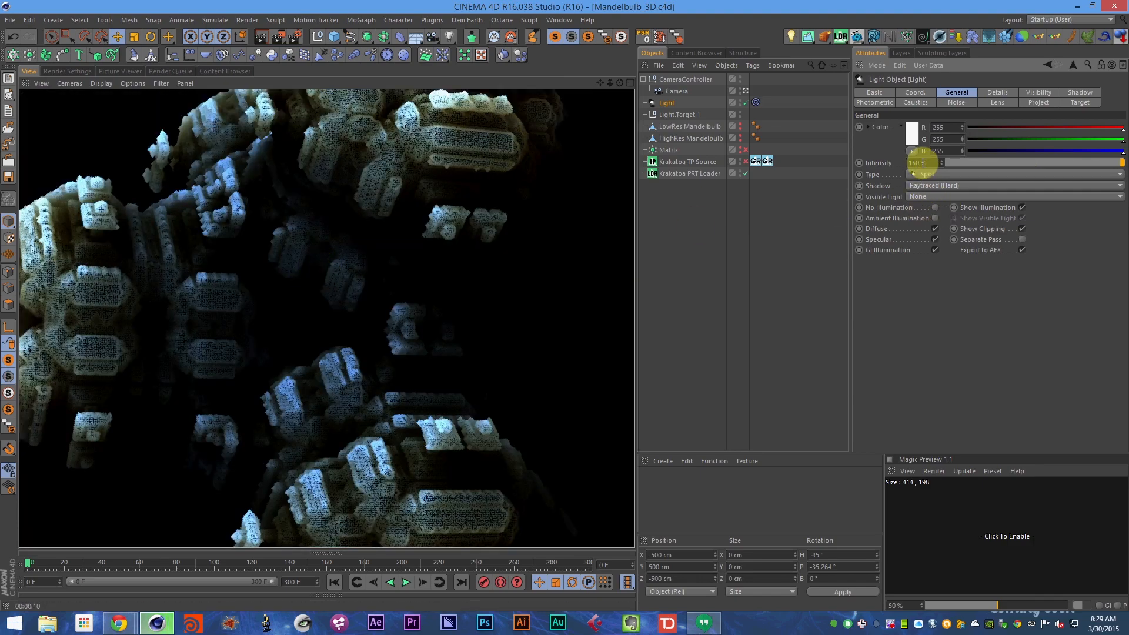
{"action": "left_click", "coordinate": [910, 163]}
{"action": "key", "text": "Return"}
{"action": "key", "text": "ctrl+s"}
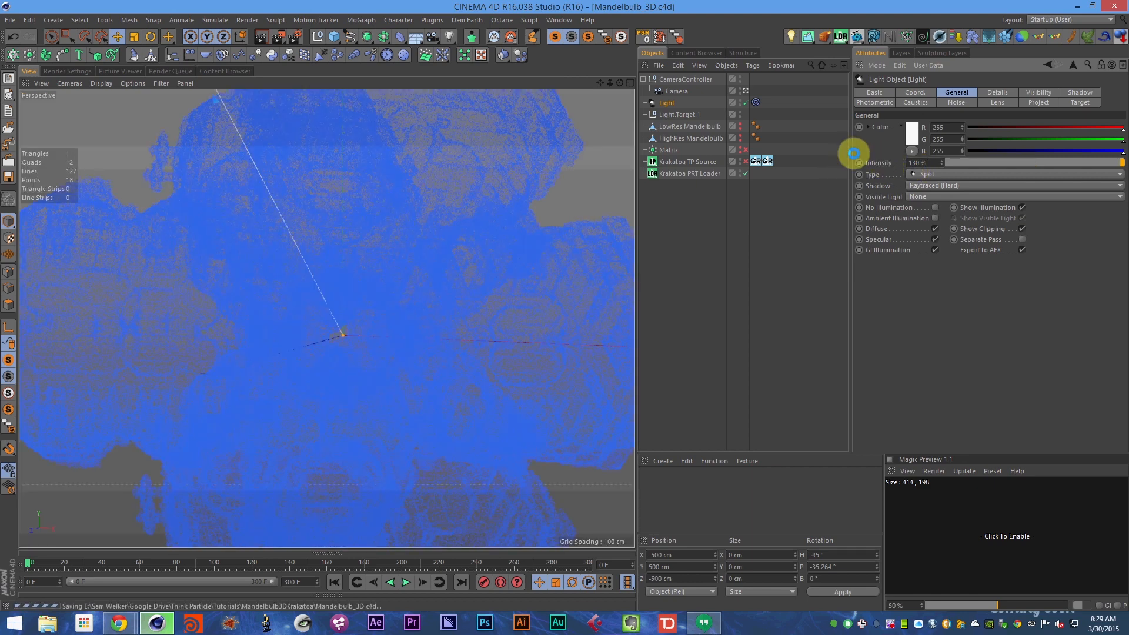
{"action": "left_click", "coordinate": [710, 172]}
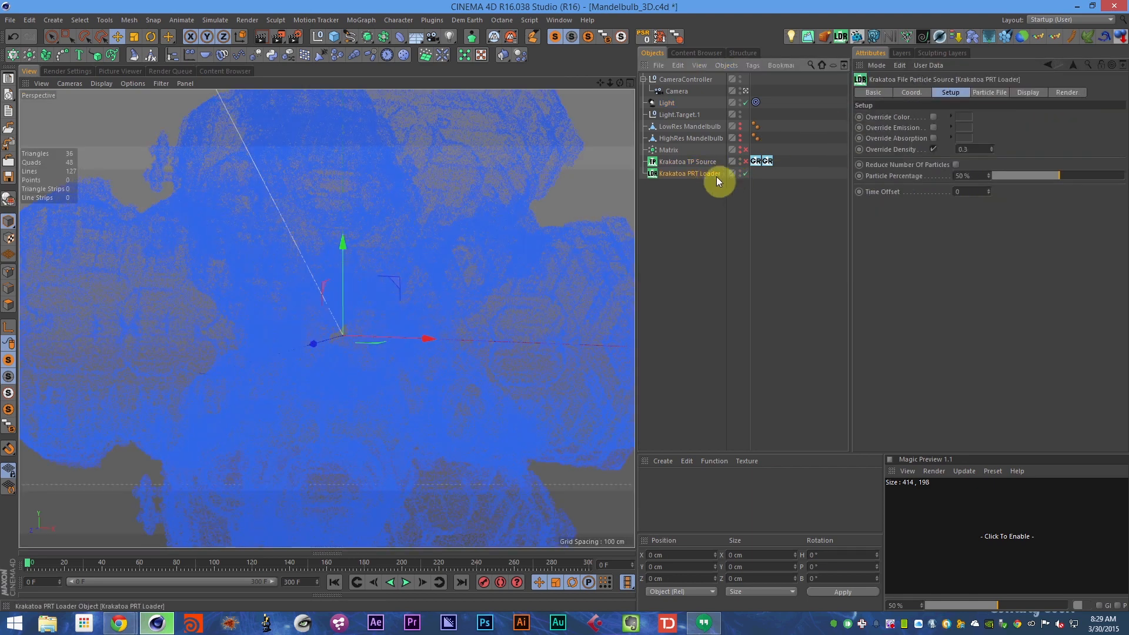
{"action": "left_click", "coordinate": [1029, 93]}
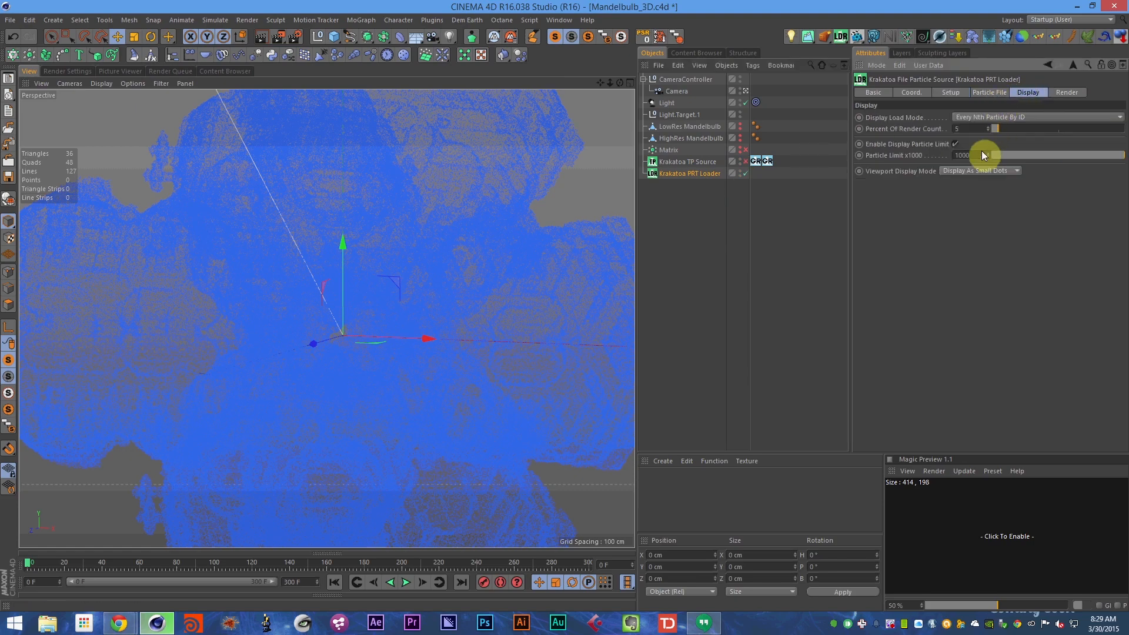
{"action": "left_click", "coordinate": [985, 93]}
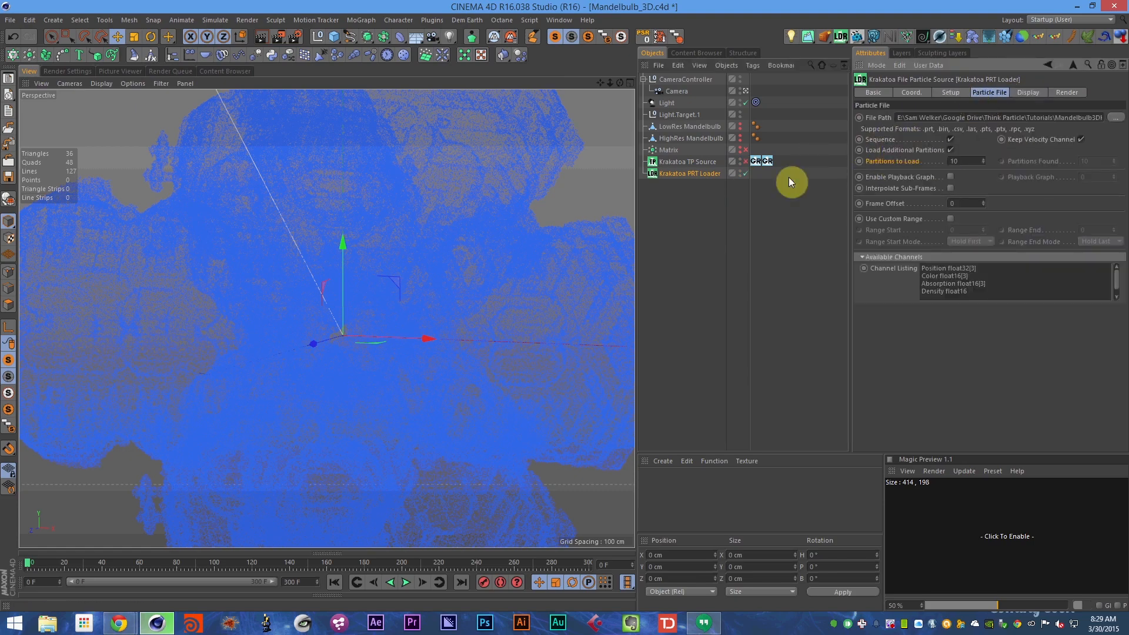
{"action": "right_click", "coordinate": [707, 172]}
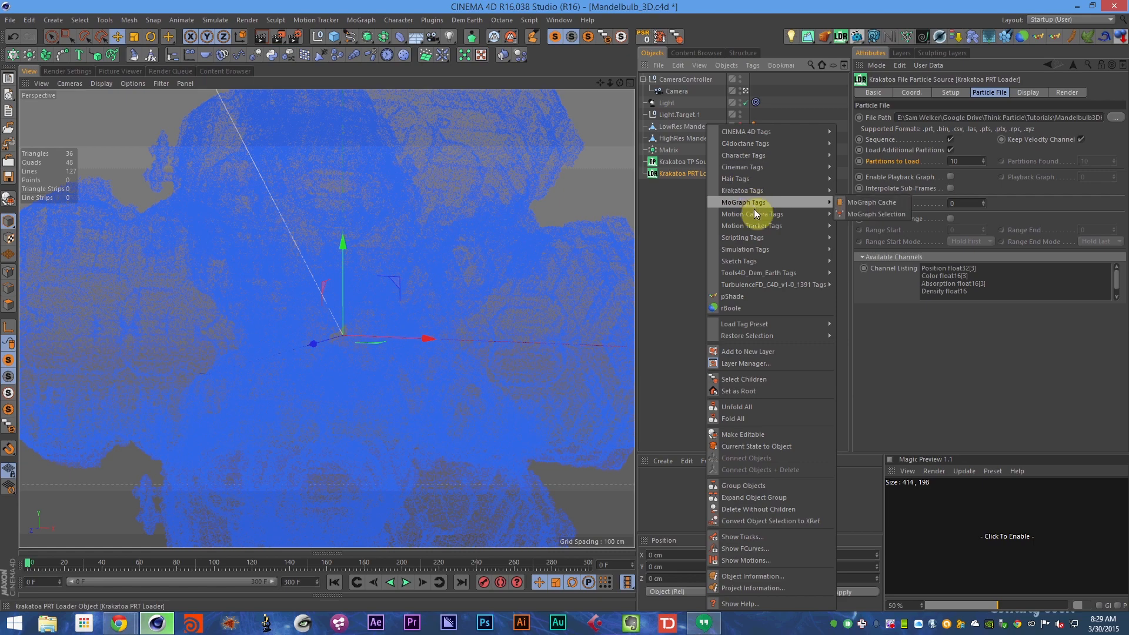
{"action": "left_click", "coordinate": [682, 210]}
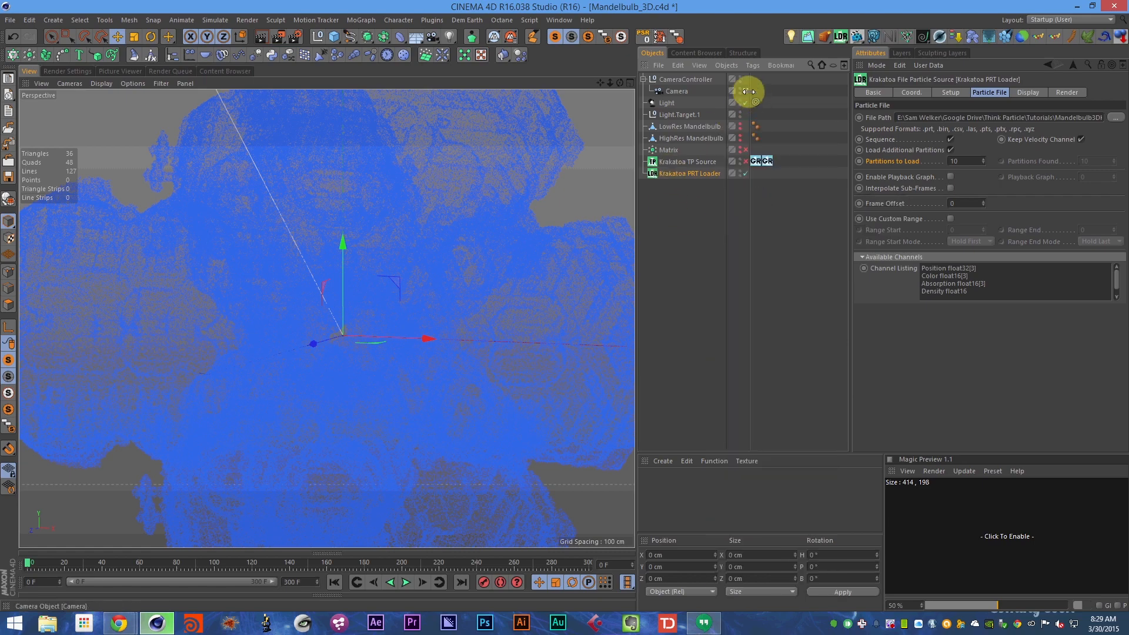
- Set the camera's focal length to the Normal Lens (50 mm) preset
{"action": "left_click", "coordinate": [722, 88]}
{"action": "left_click", "coordinate": [1001, 142]}
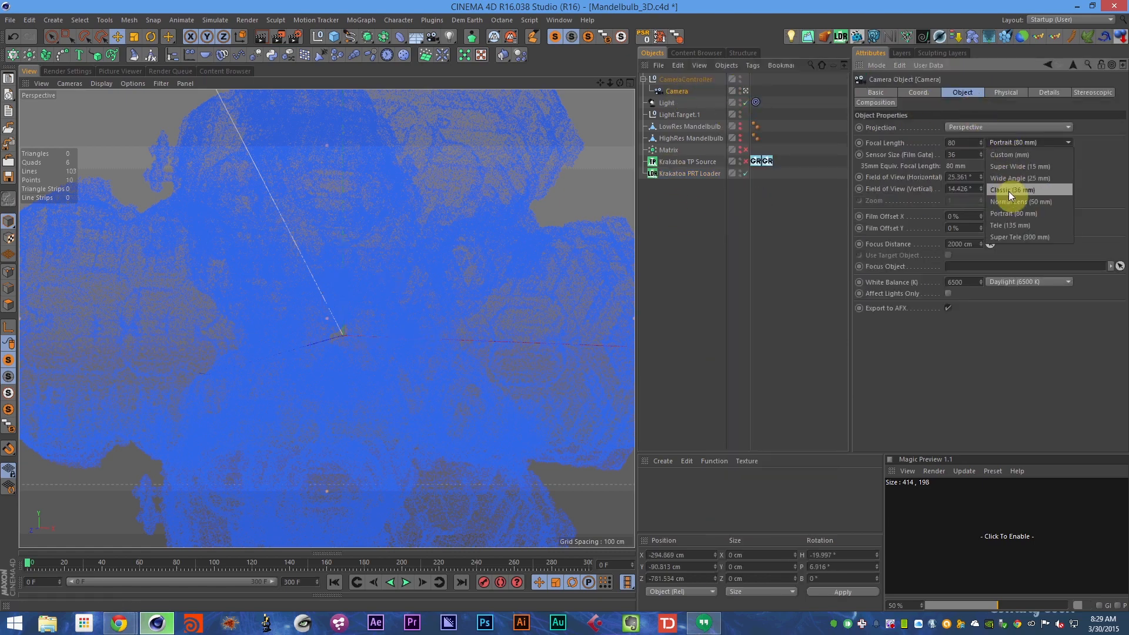
{"action": "left_click", "coordinate": [1009, 202]}
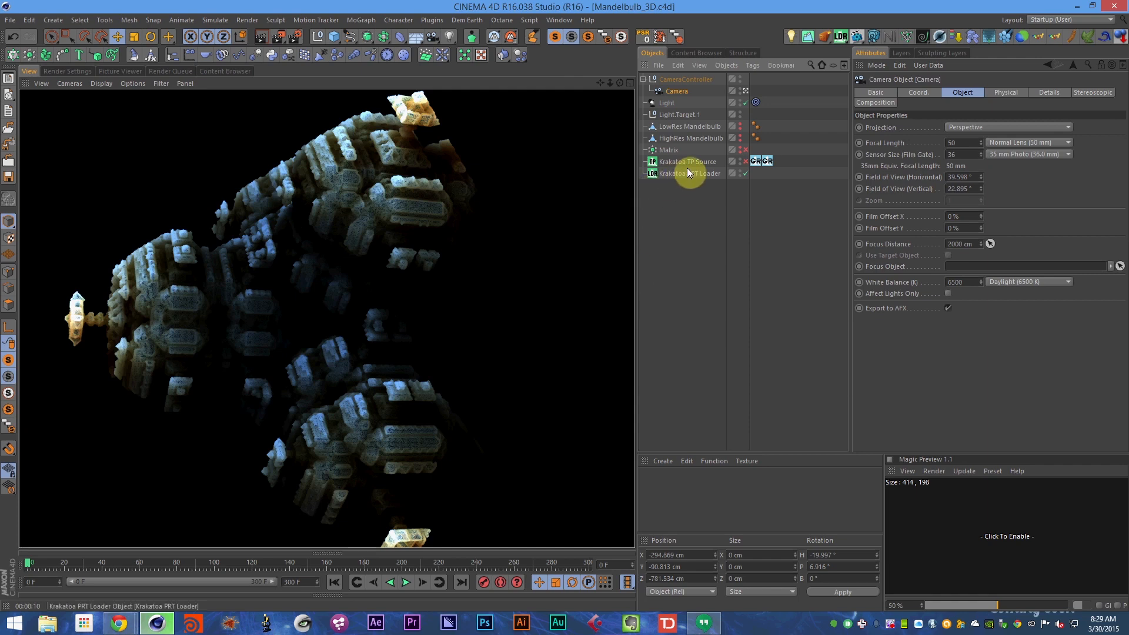
- Try rotating the Krakatoa PRT Loader about its pitch axis, and undo the rotation
{"action": "left_click", "coordinate": [706, 175]}
{"action": "key", "text": "r"}
{"action": "left_click_drag", "start_coordinate": [355, 300], "coordinate": [361, 333]}
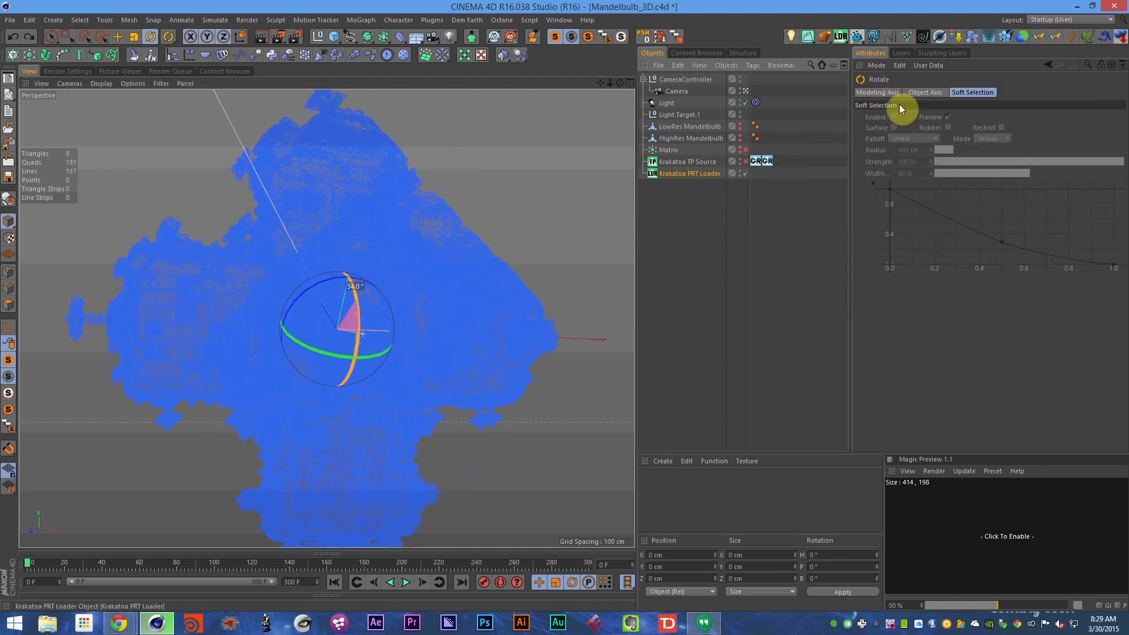
{"action": "key", "text": "ctrl+z"}
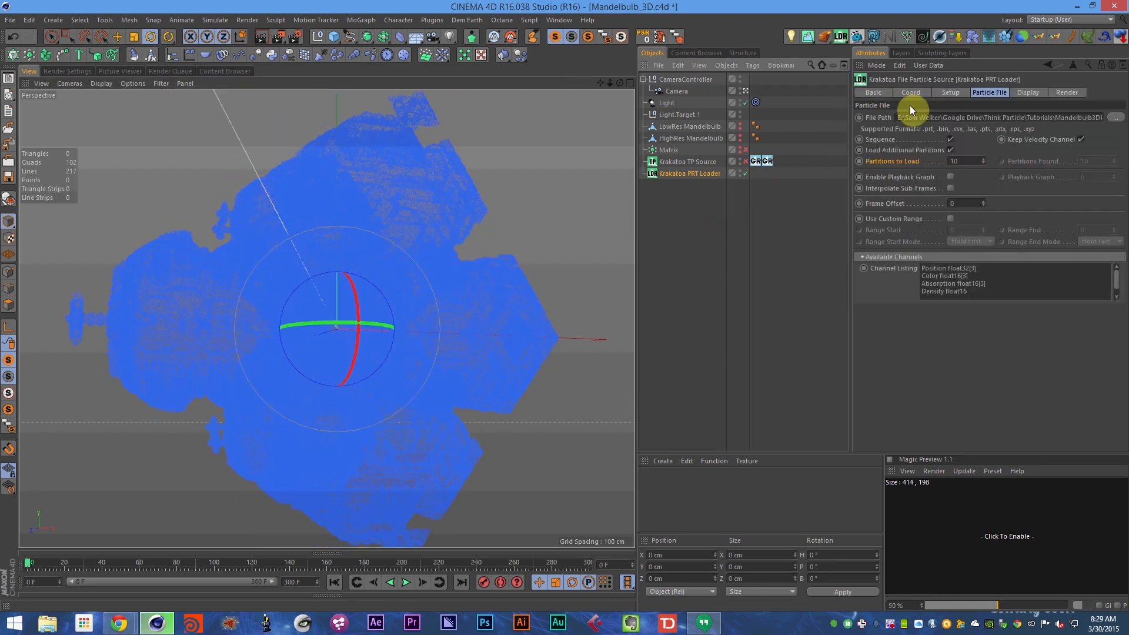
- Duplicate the Krakatoa PRT Loader by rotating off a copy about the pitch axis, and reset the copy's pitch to 0°
{"action": "left_click", "coordinate": [912, 93]}
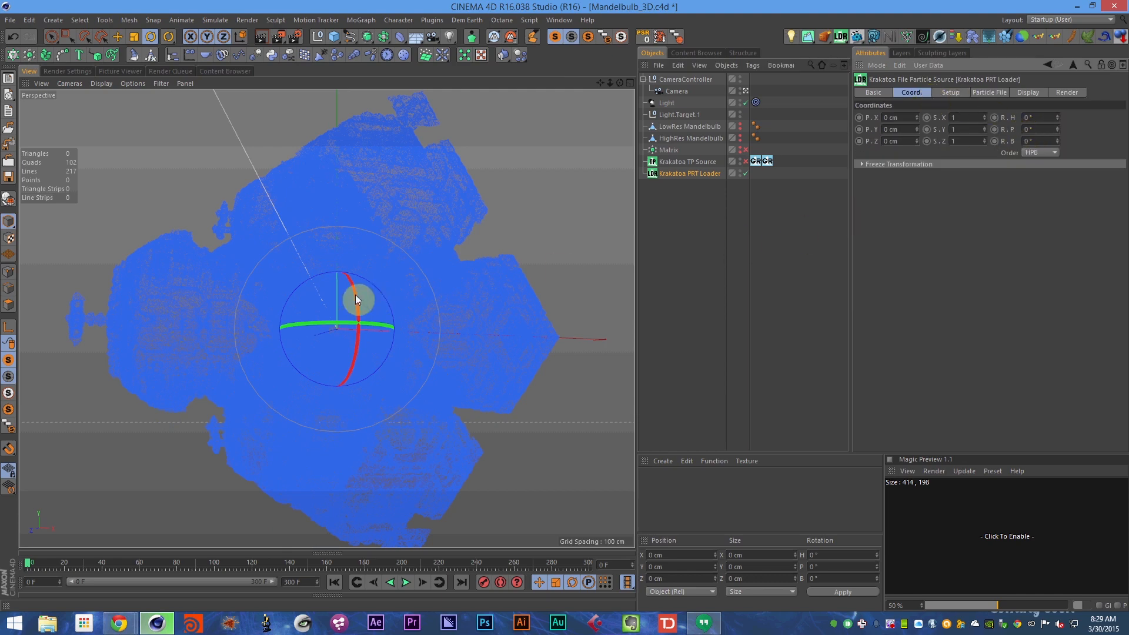
{"action": "left_click_drag", "start_coordinate": [357, 299], "coordinate": [359, 325]}
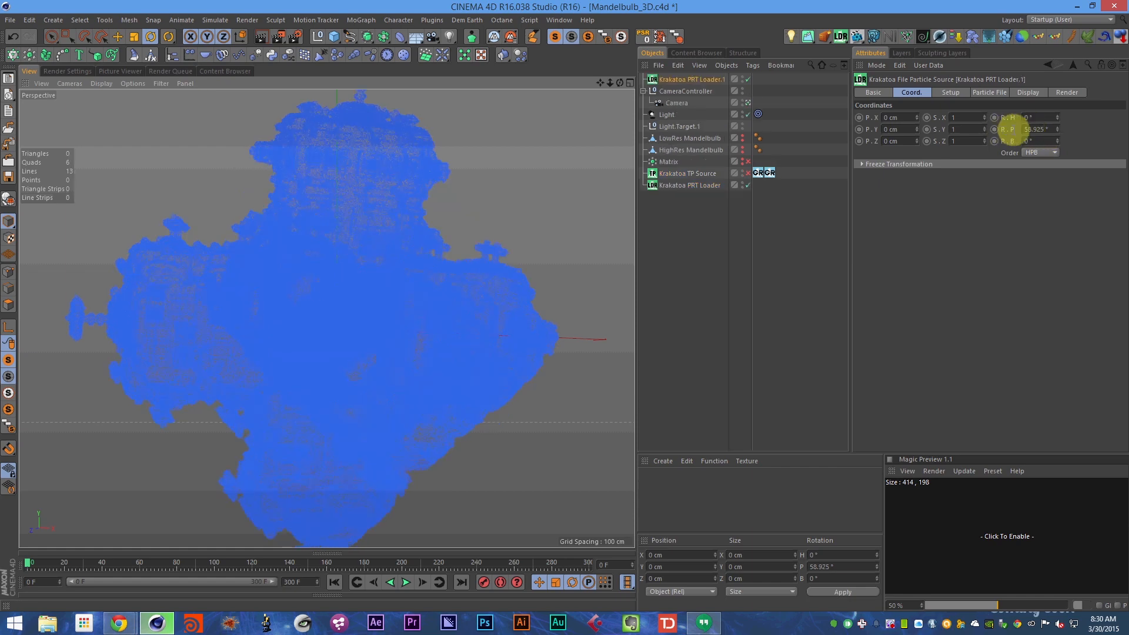
{"action": "left_click_drag", "start_coordinate": [1024, 130], "coordinate": [1057, 129]}
{"action": "type", "text": "0"}
{"action": "key", "text": "Return"}
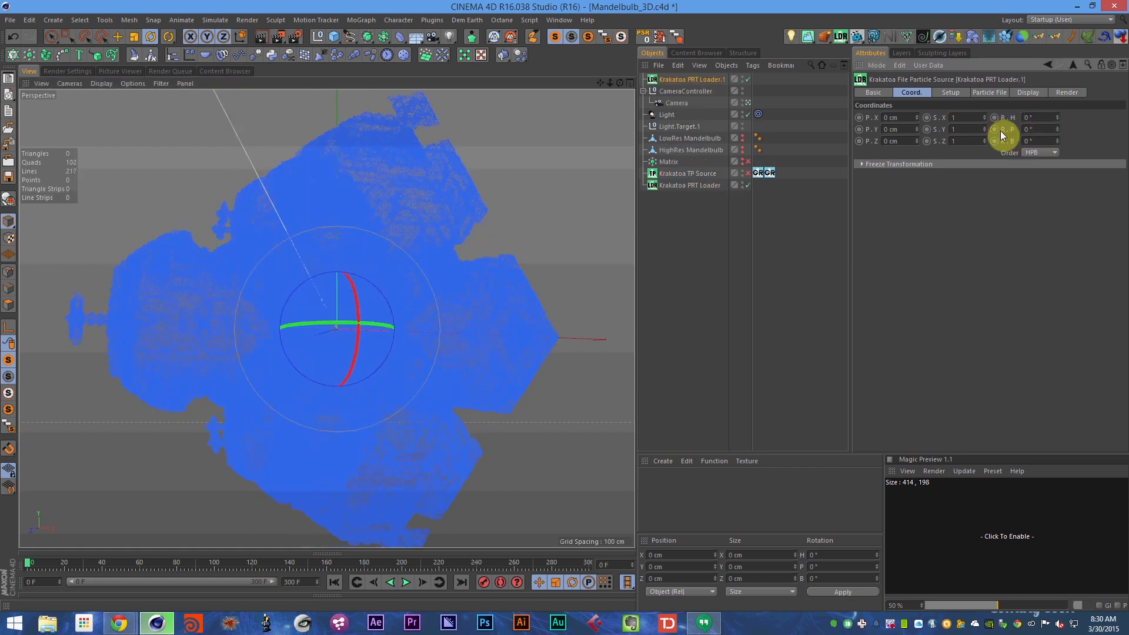
- Keyframe the PRT Loader copy's pitch from 0° at frame 0 to 180° at frame 300, and its heading at 0° on frame 0
{"action": "left_click", "coordinate": [995, 130], "text": "ctrl"}
{"action": "key", "text": "shift+g"}
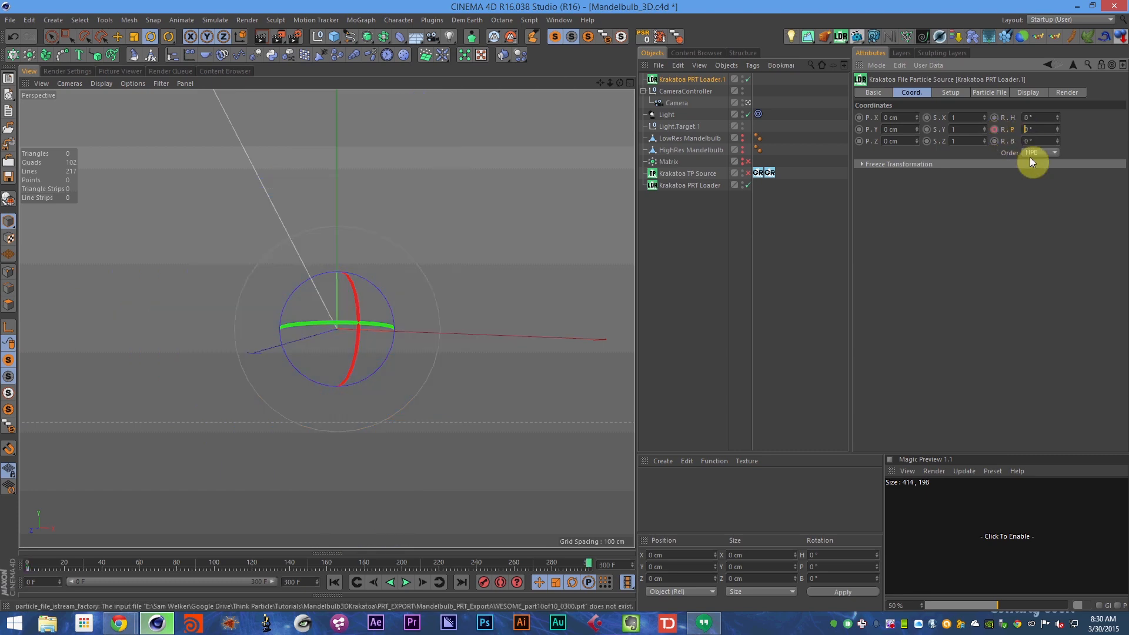
{"action": "type", "text": "180"}
{"action": "left_click", "coordinate": [995, 130], "text": "ctrl"}
{"action": "key", "text": "shift+f"}
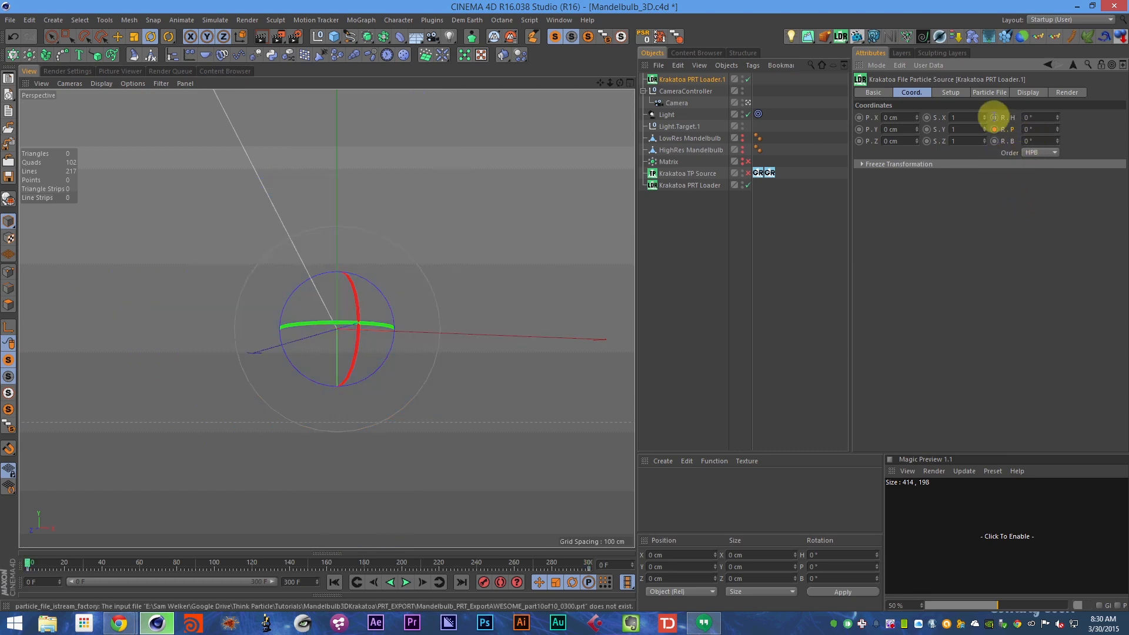
{"action": "left_click", "coordinate": [995, 119], "text": "ctrl"}
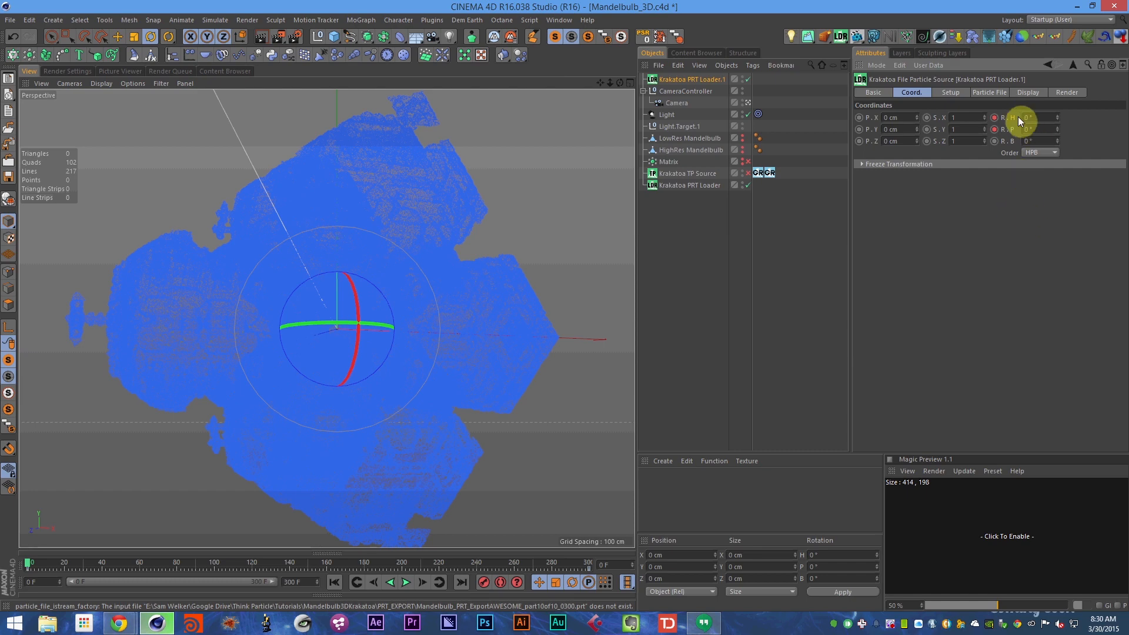
- Search the help for "rotation" and look through the result list
{"action": "right_click", "coordinate": [1018, 117]}
{"action": "left_click", "coordinate": [919, 272]}
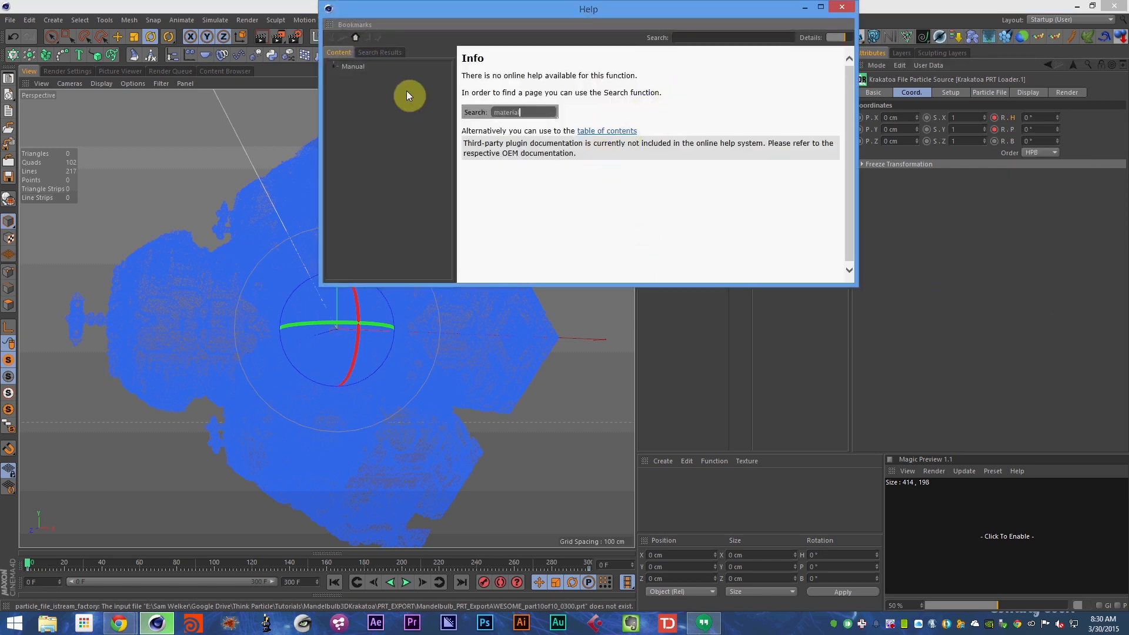
{"action": "type", "text": "rotation"}
{"action": "key", "text": "Return"}
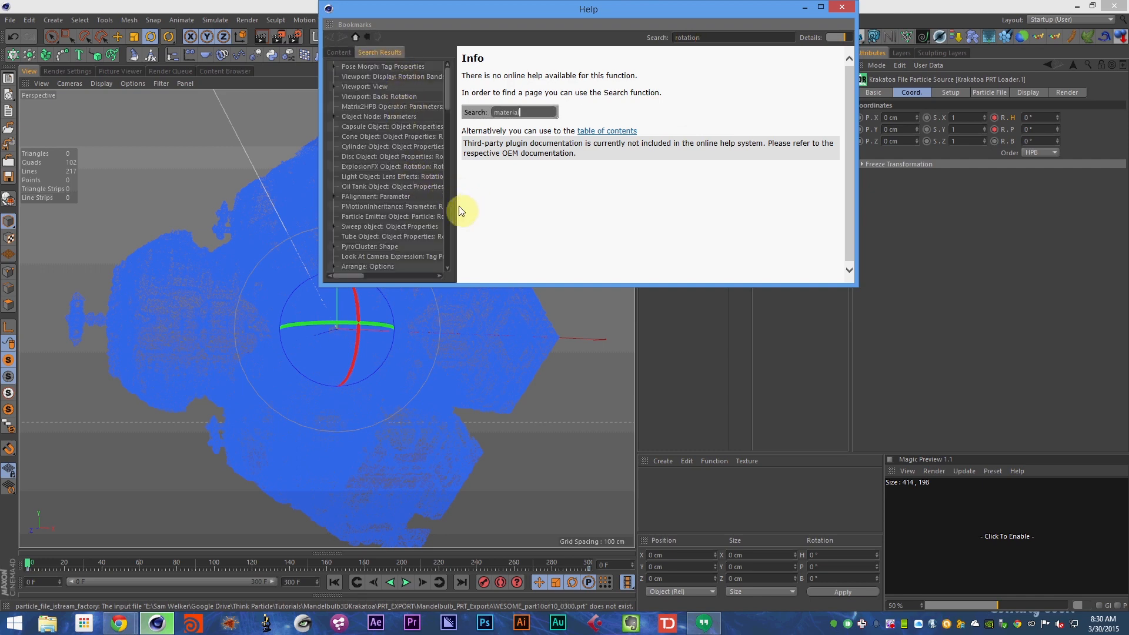
{"action": "left_click_drag", "start_coordinate": [457, 207], "coordinate": [502, 208]}
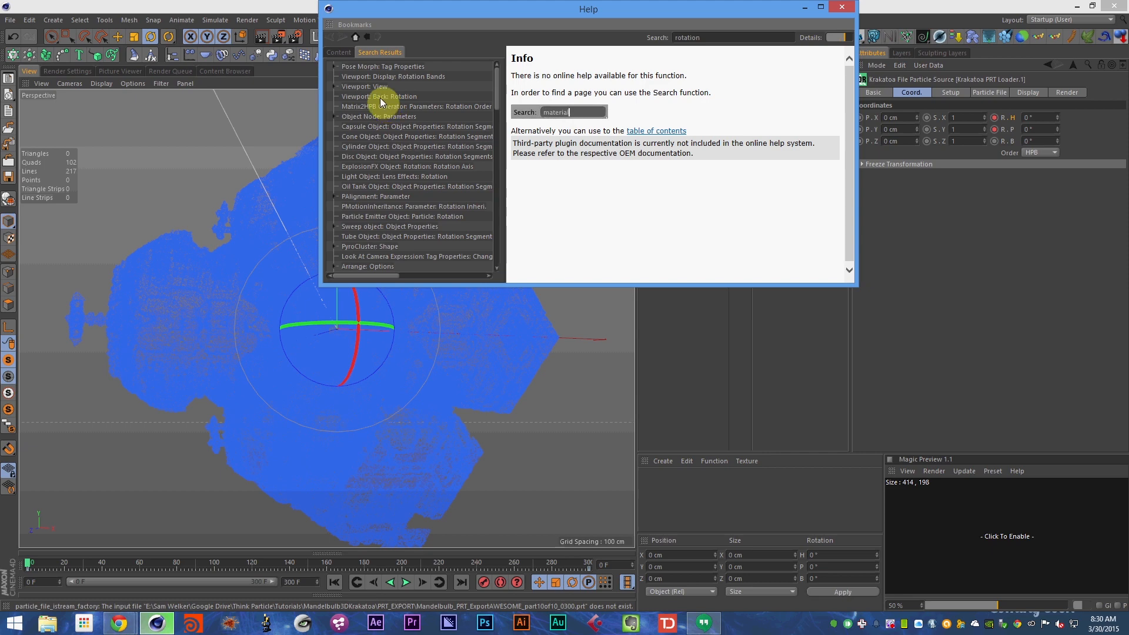
{"action": "scroll", "coordinate": [385, 112], "scroll_direction": "down", "scroll_amount": 10}
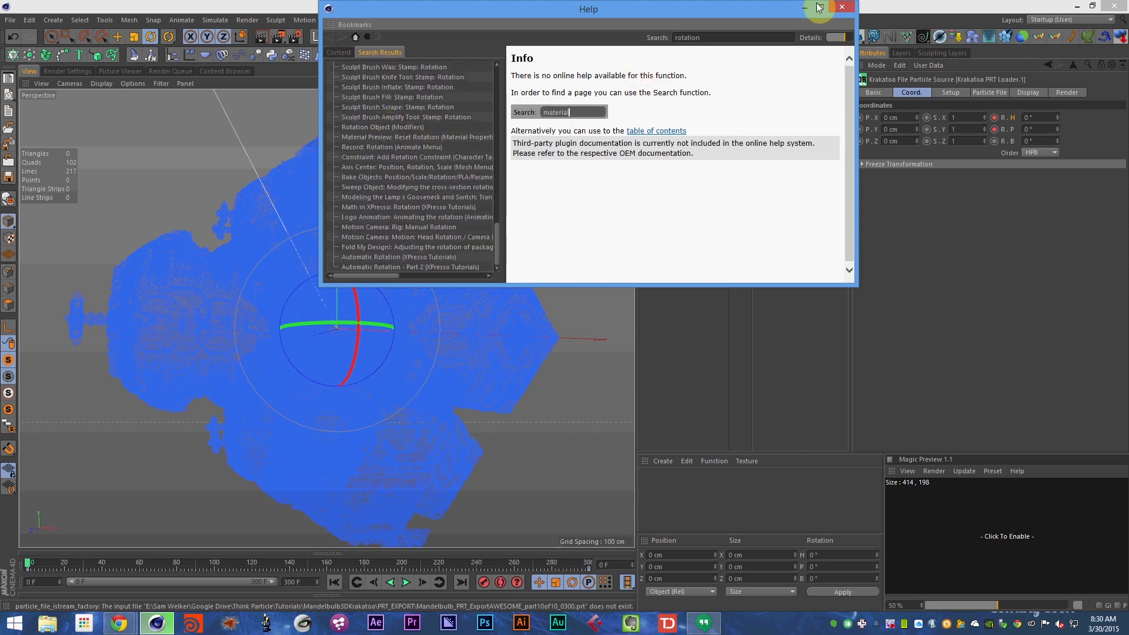
{"action": "left_click", "coordinate": [842, 7]}
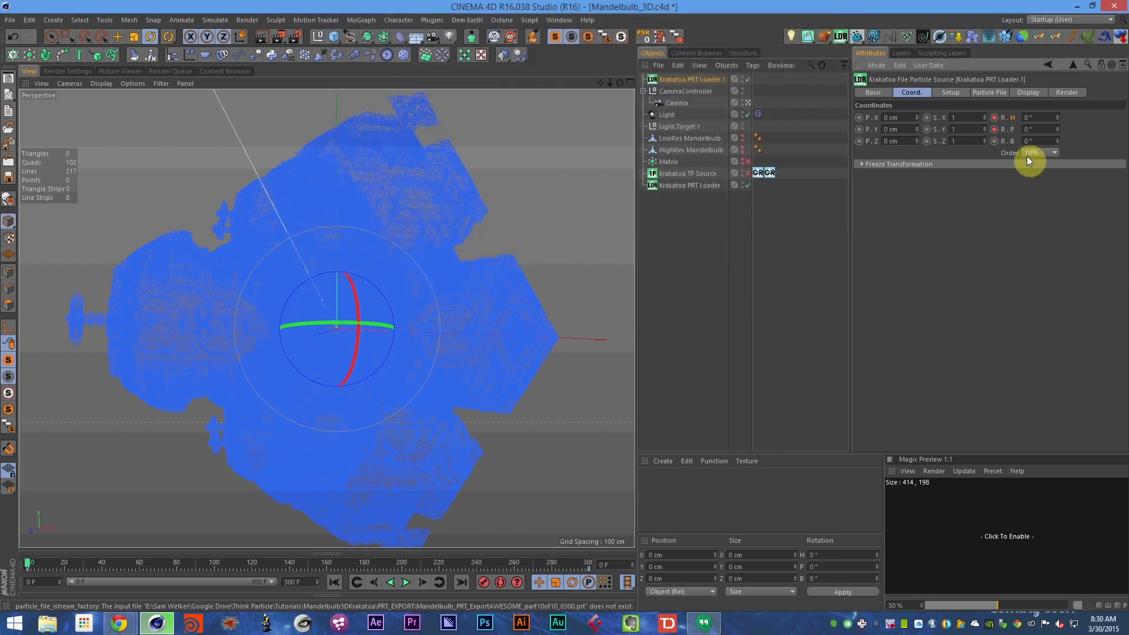
- Keyframe the PRT Loader copy's heading at 540° on frame 300, and return to the first frame
{"action": "key", "text": "shift+g"}
{"action": "left_click", "coordinate": [1026, 118]}
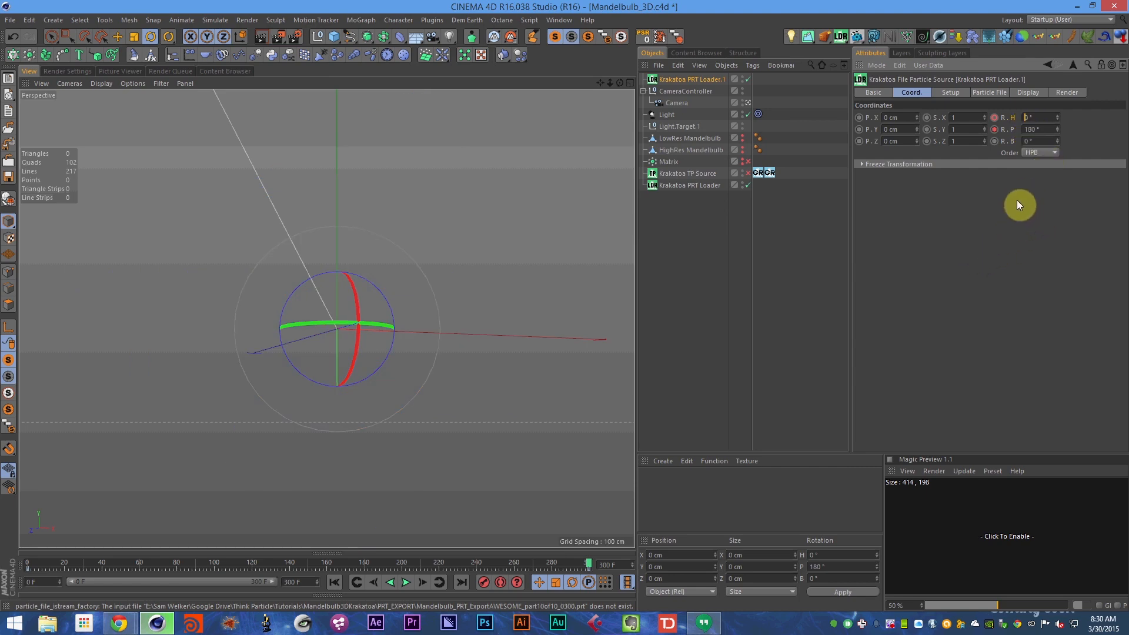
{"action": "type", "text": "54"}
{"action": "left_click", "coordinate": [993, 118], "text": "ctrl"}
{"action": "key", "text": "shift+f"}
- Delete the original Krakatoa PRT Loader, move the keyframed copy to the end of the object list, and save the scene
{"action": "left_click", "coordinate": [707, 81], "text": "ctrl"}
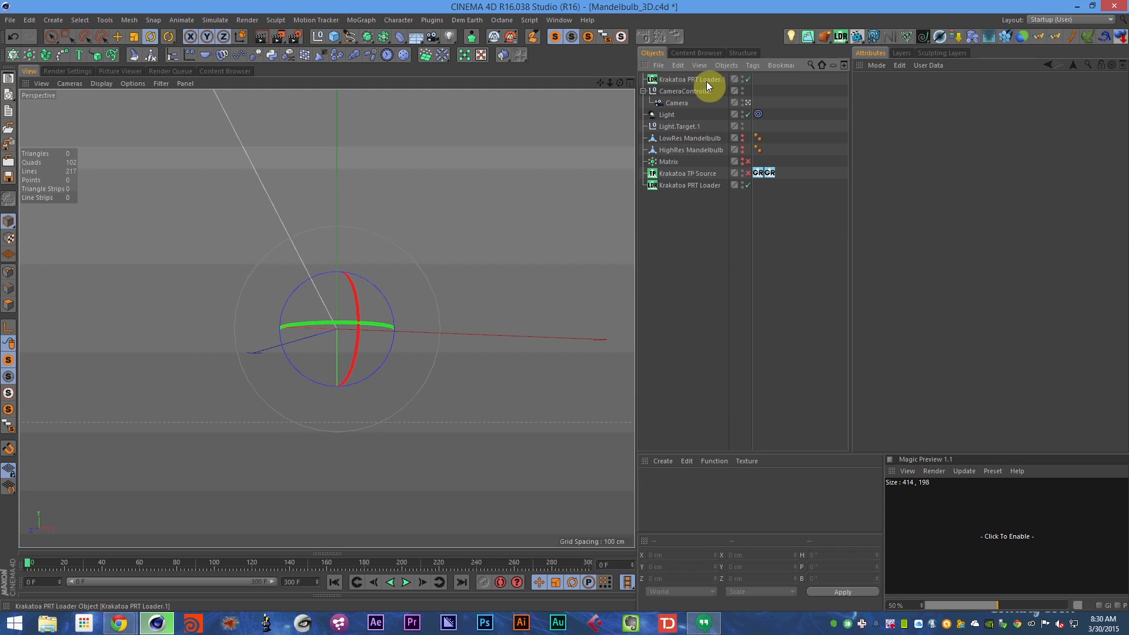
{"action": "left_click", "coordinate": [708, 79]}
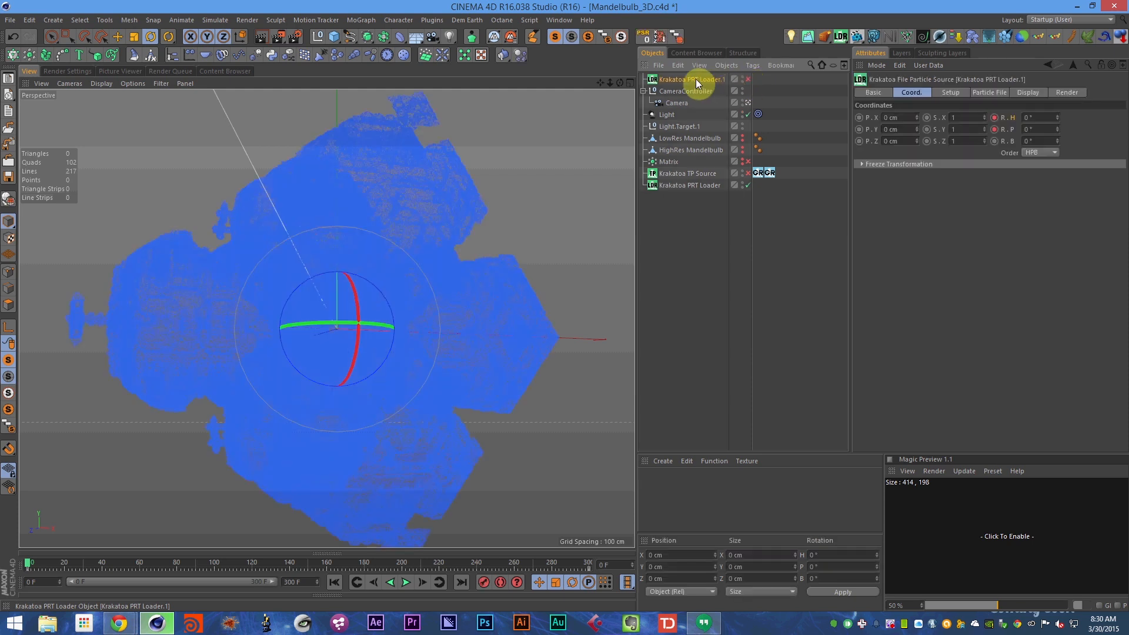
{"action": "left_click", "coordinate": [706, 185]}
{"action": "key", "text": "Delete"}
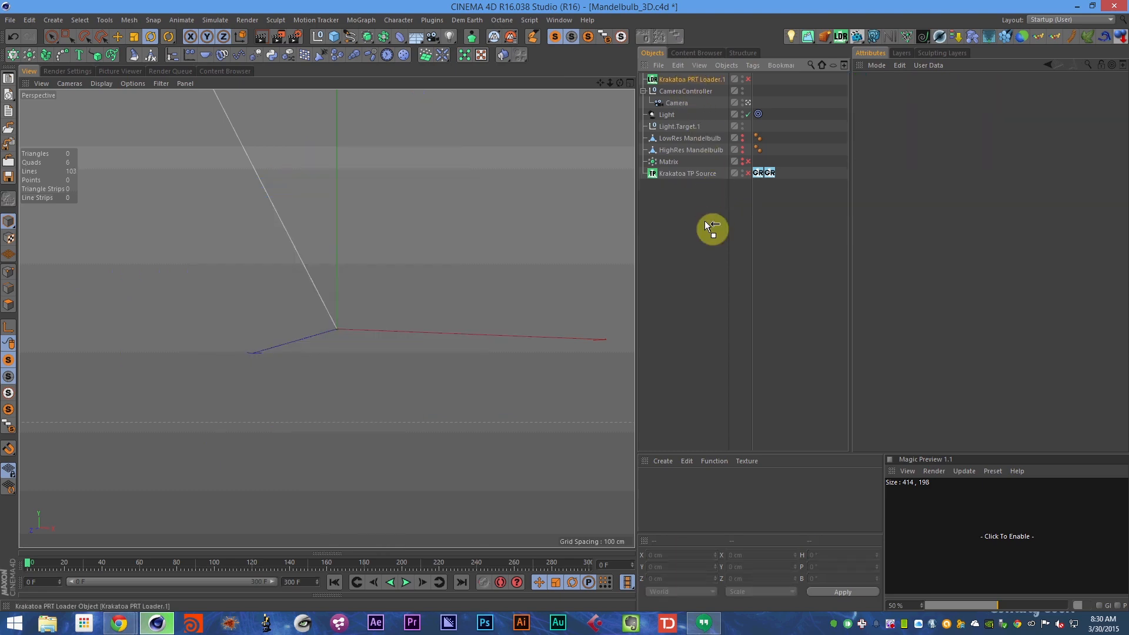
{"action": "left_click_drag", "start_coordinate": [705, 222], "coordinate": [720, 174]}
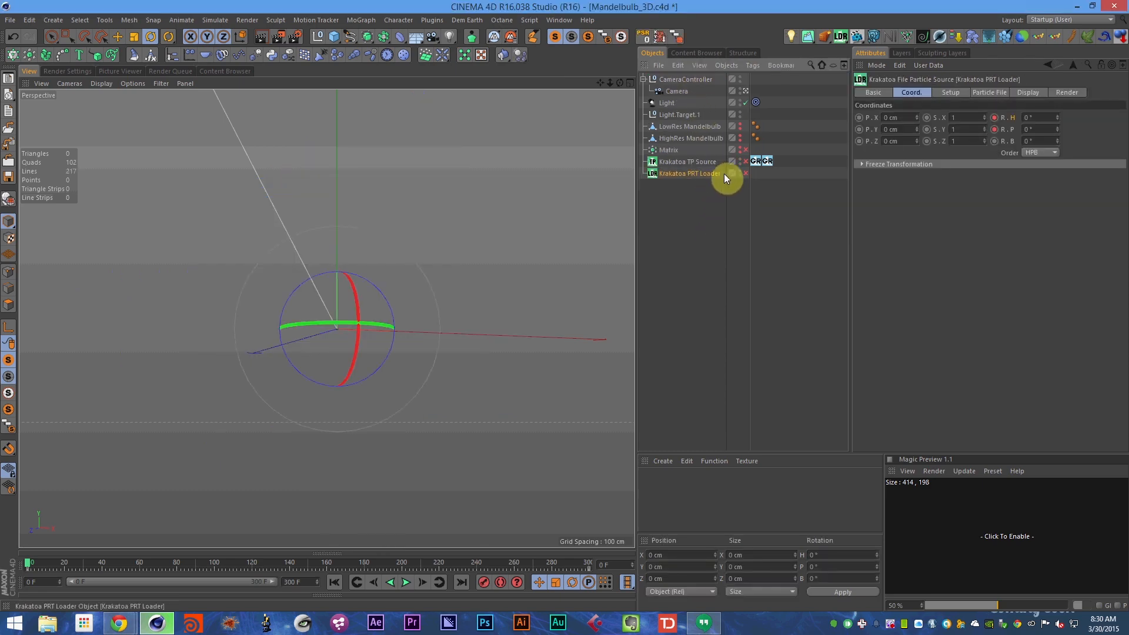
{"action": "key", "text": "ctrl+s"}
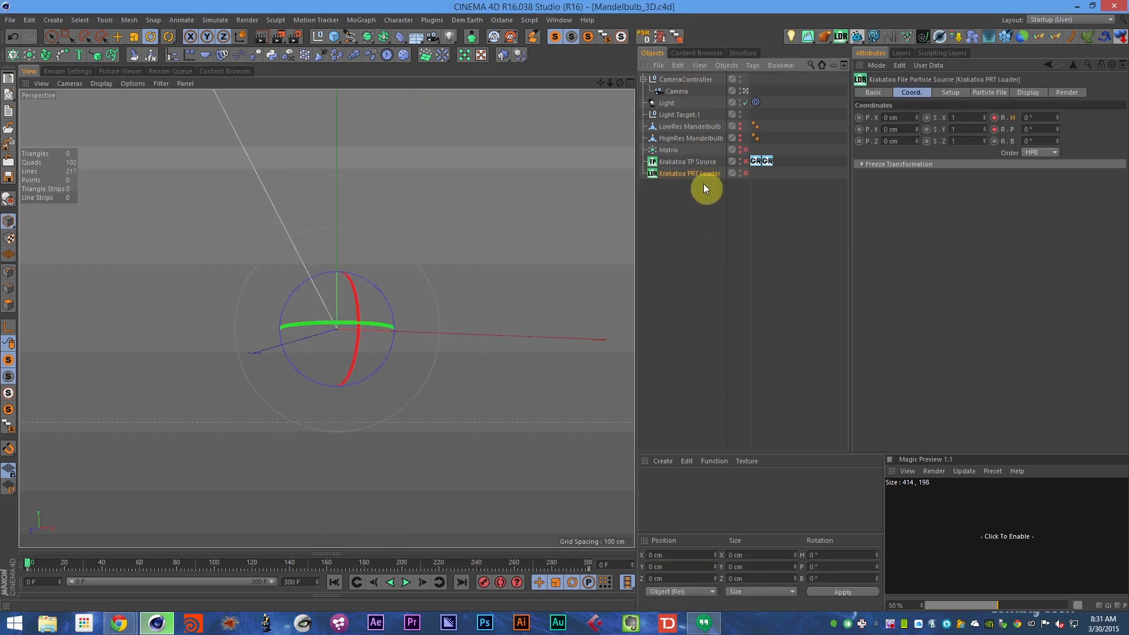
- Enable the keyframed PRT Loader, save the scene, and play back its rotation animation
{"action": "left_click", "coordinate": [745, 173]}
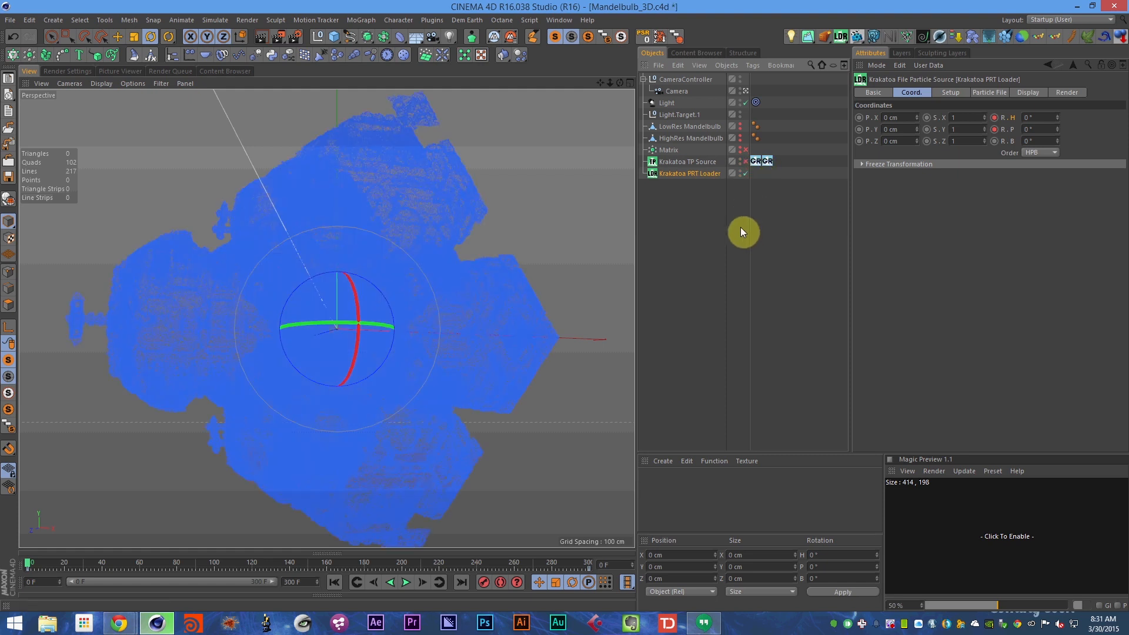
{"action": "key", "text": "ctrl+s"}
{"action": "key", "text": "F8"}
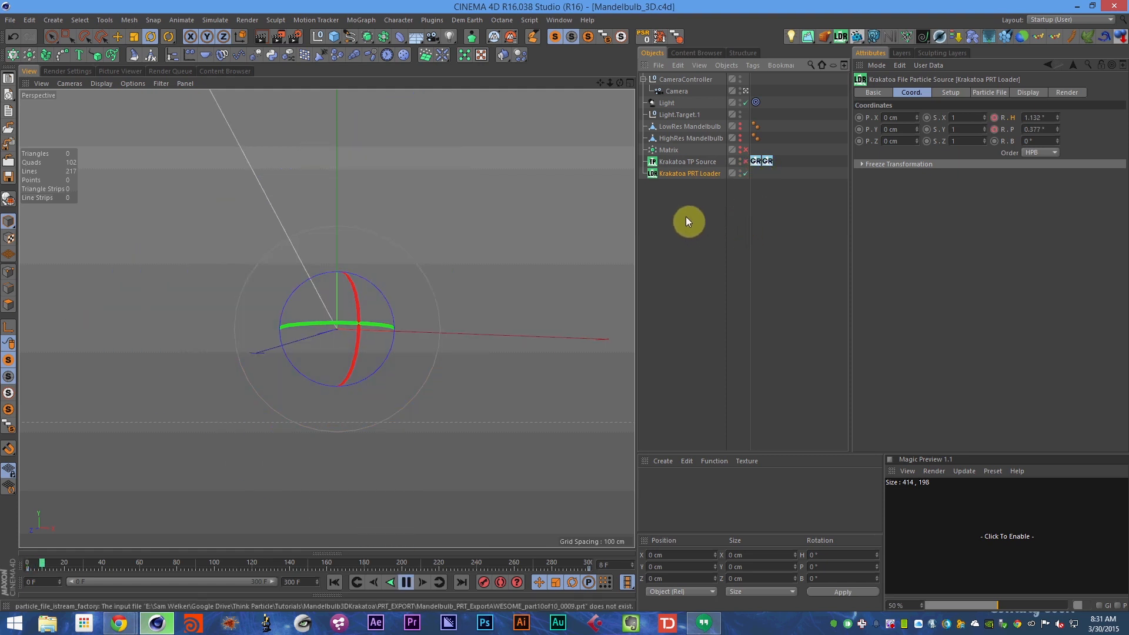
{"action": "key", "text": "F8"}
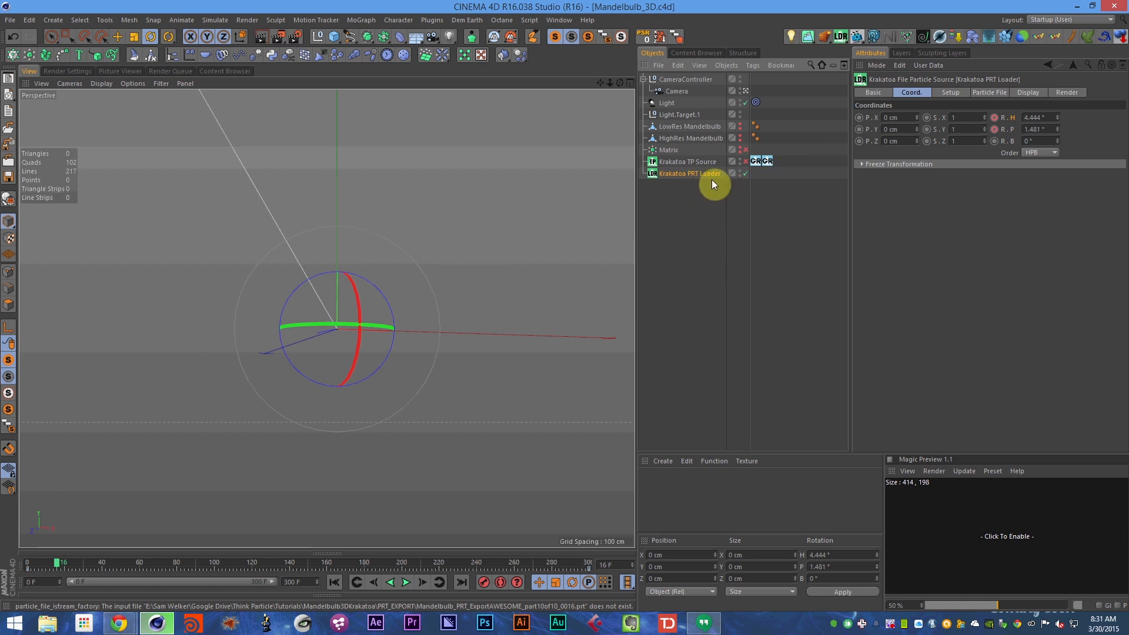
{"action": "key", "text": "F8"}
{"action": "key", "text": "F8"}
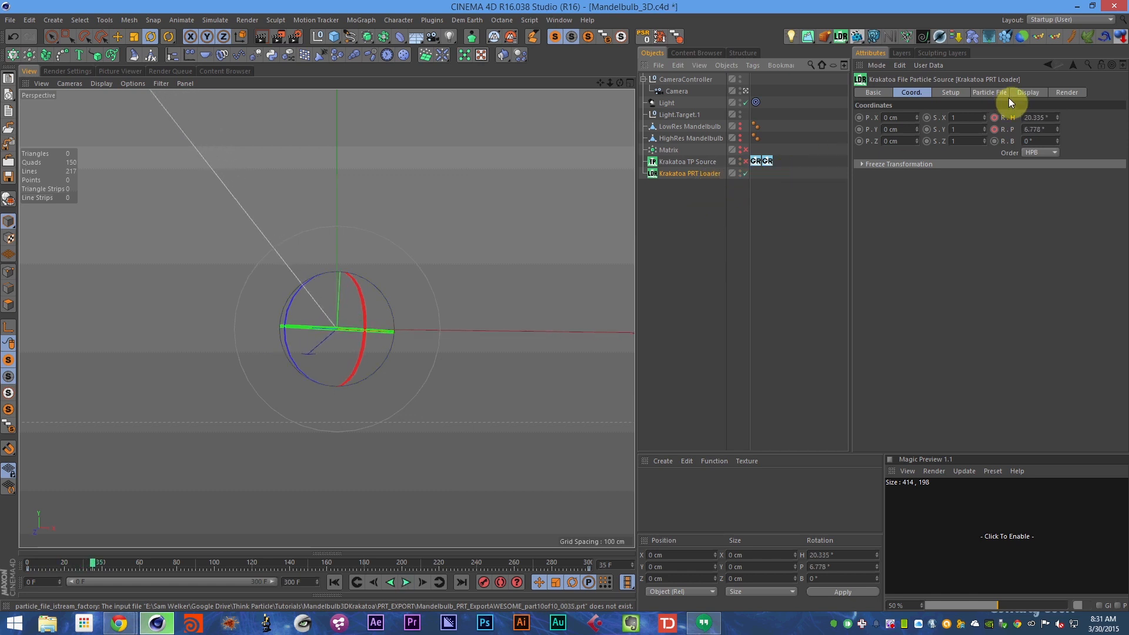
- Set the PRT Loader's display to 1 percent of the render count with a particle limit of 100 (x1000), and return to frame 0
{"action": "left_click", "coordinate": [1031, 93]}
{"action": "left_click", "coordinate": [974, 128]}
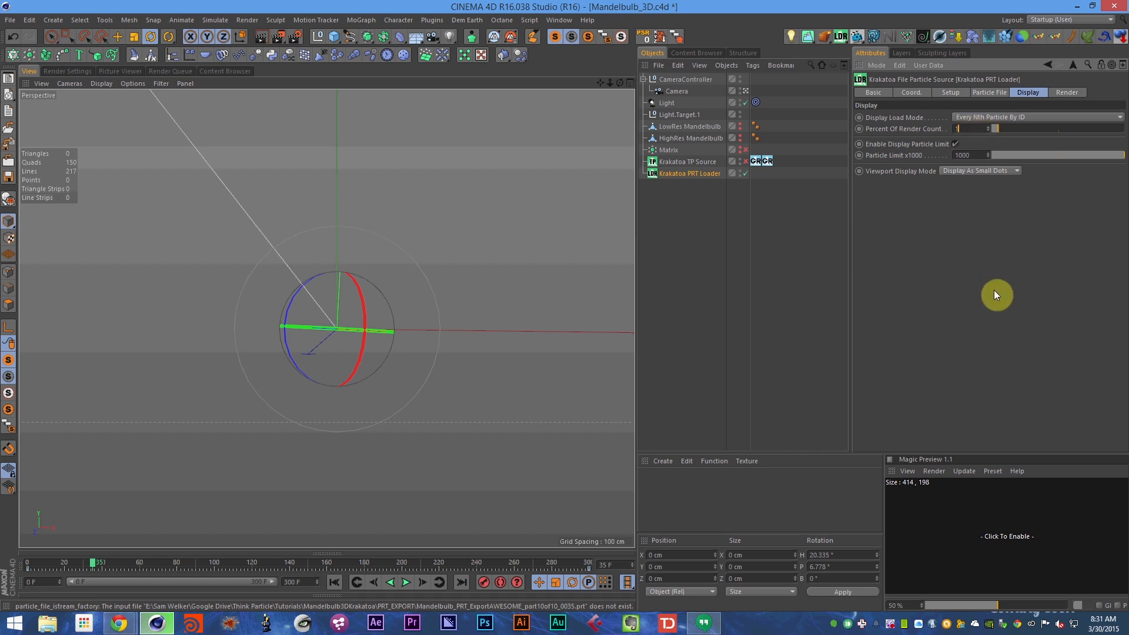
{"action": "type", "text": "1"}
{"action": "key", "text": "Return"}
{"action": "left_click", "coordinate": [975, 156]}
{"action": "key", "text": "BackSpace"}
{"action": "key", "text": "Return"}
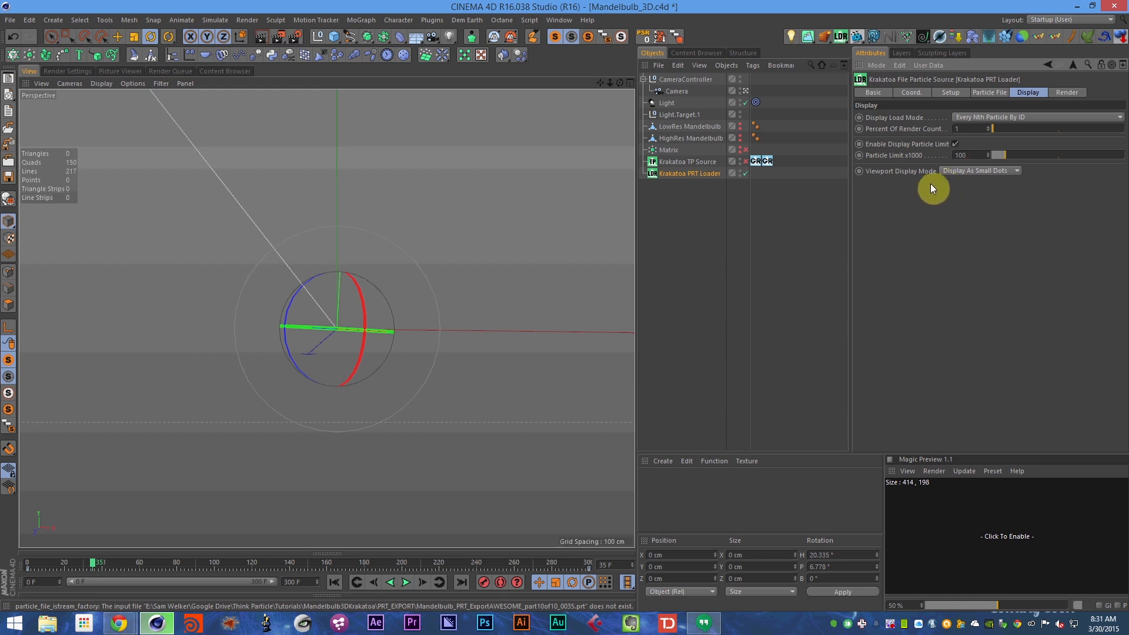
{"action": "key", "text": "shift+f"}
- Save the scene and enable Use Custom Range for the PRT Loader's particle file, keeping the range at 0 to 0
{"action": "left_click", "coordinate": [983, 94]}
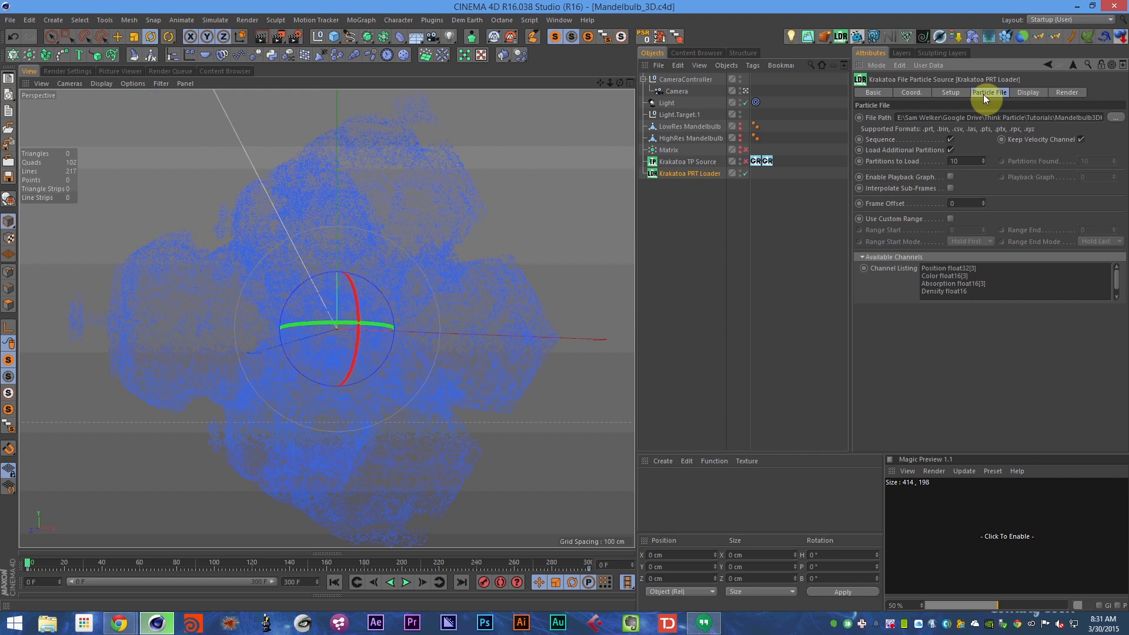
{"action": "left_click", "coordinate": [950, 219]}
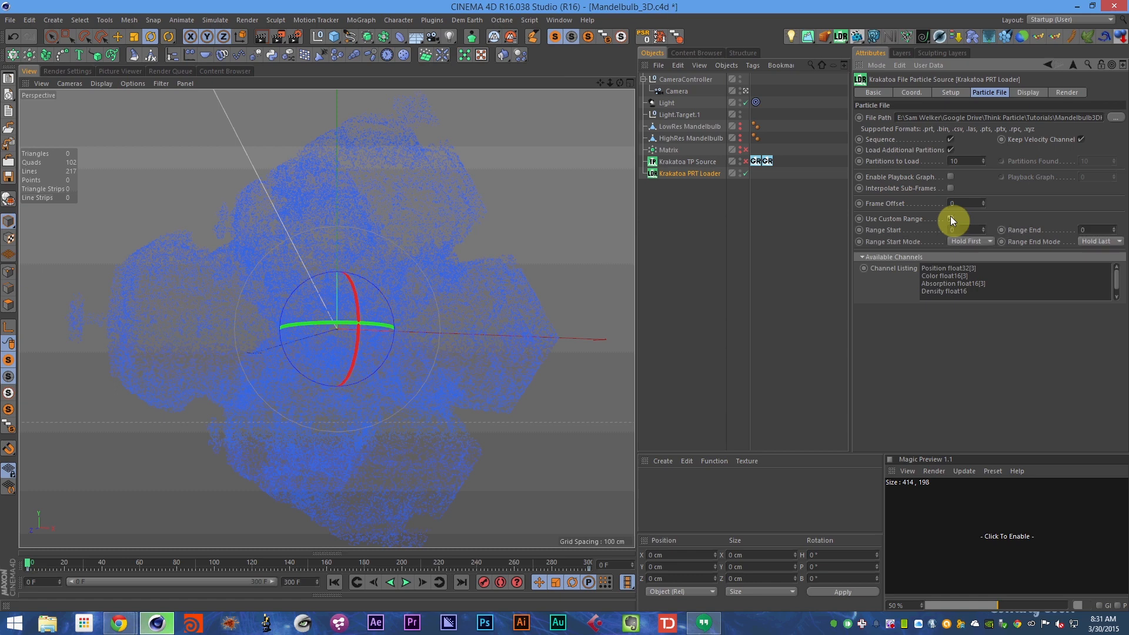
{"action": "left_click", "coordinate": [951, 219]}
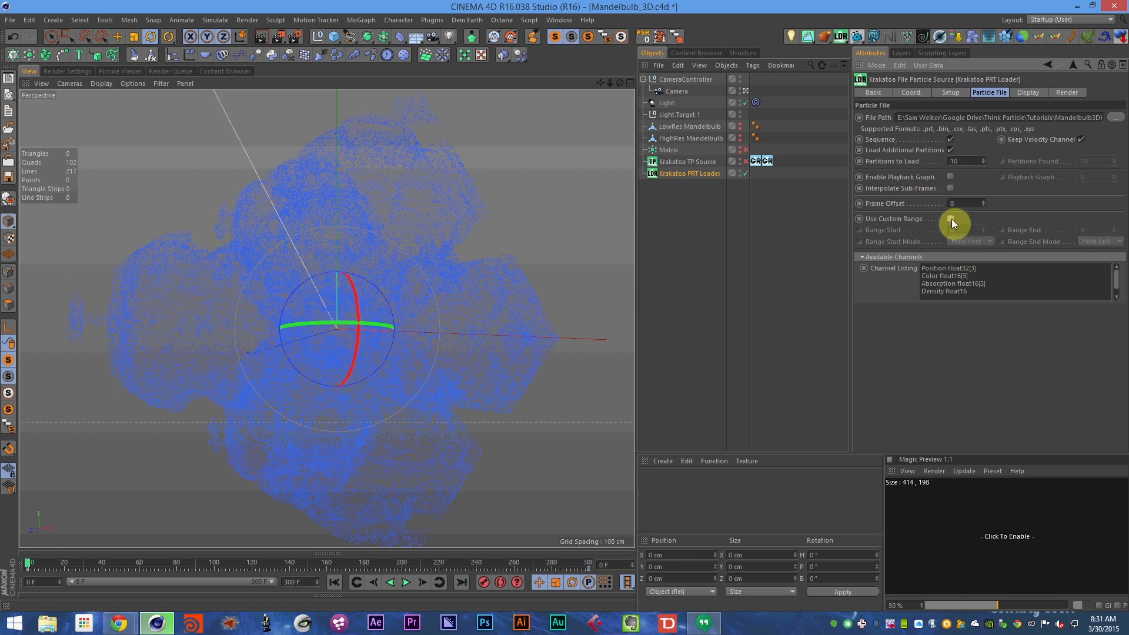
{"action": "key", "text": "ctrl+s"}
{"action": "key", "text": "g"}
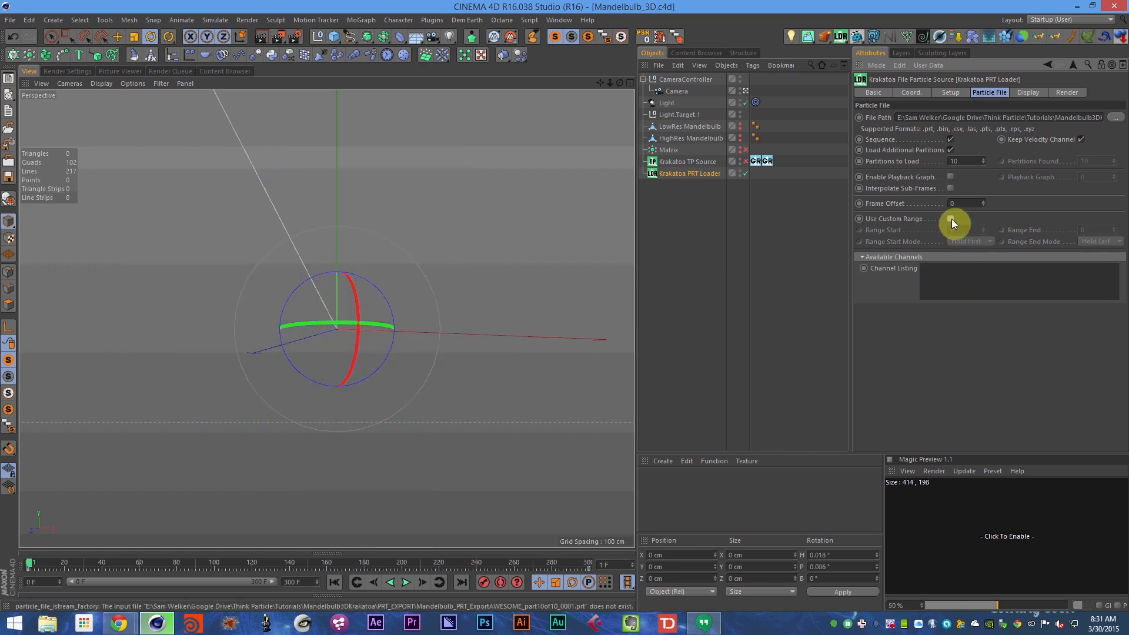
{"action": "left_click", "coordinate": [951, 219]}
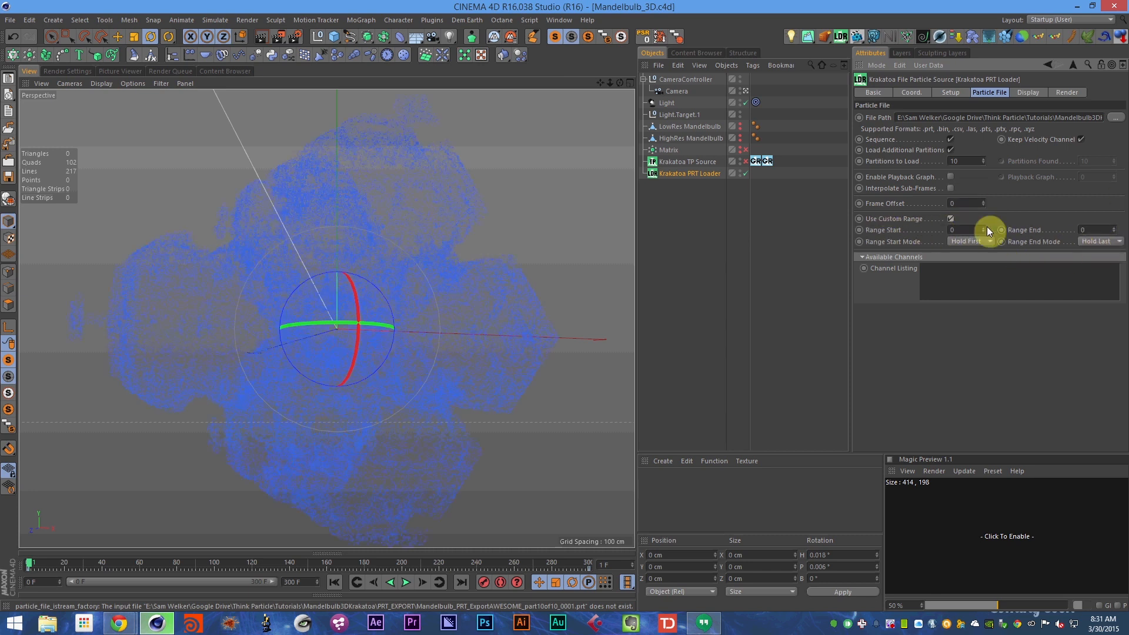
- Turn off the All Frames playback option and play back the rotating Mandelbulb particles
{"action": "key", "text": "F8"}
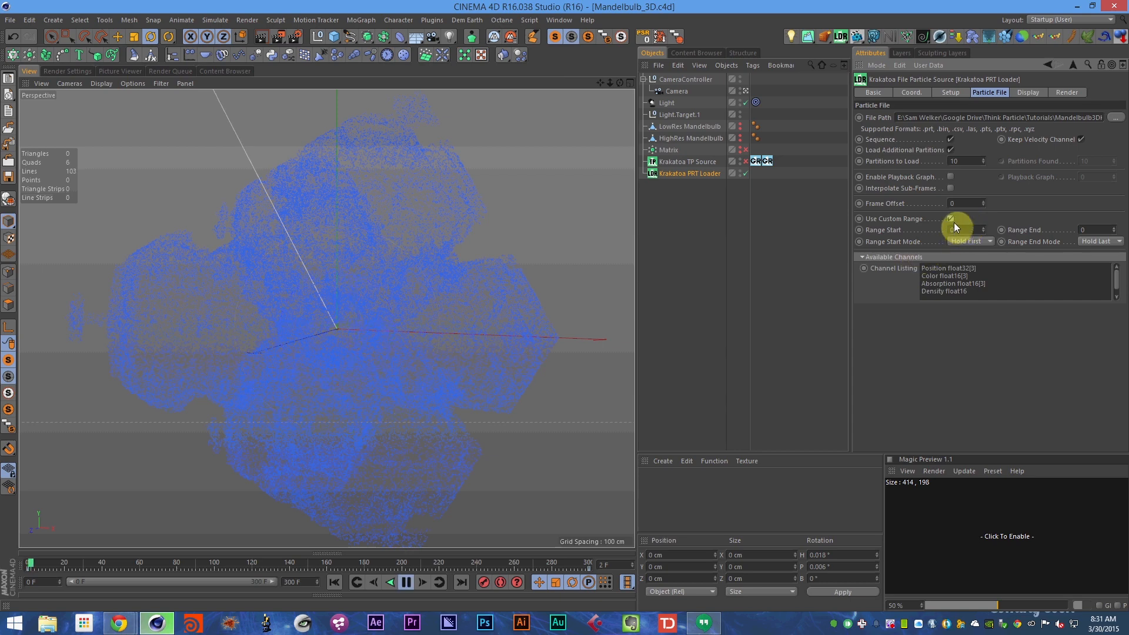
{"action": "left_click", "coordinate": [627, 583]}
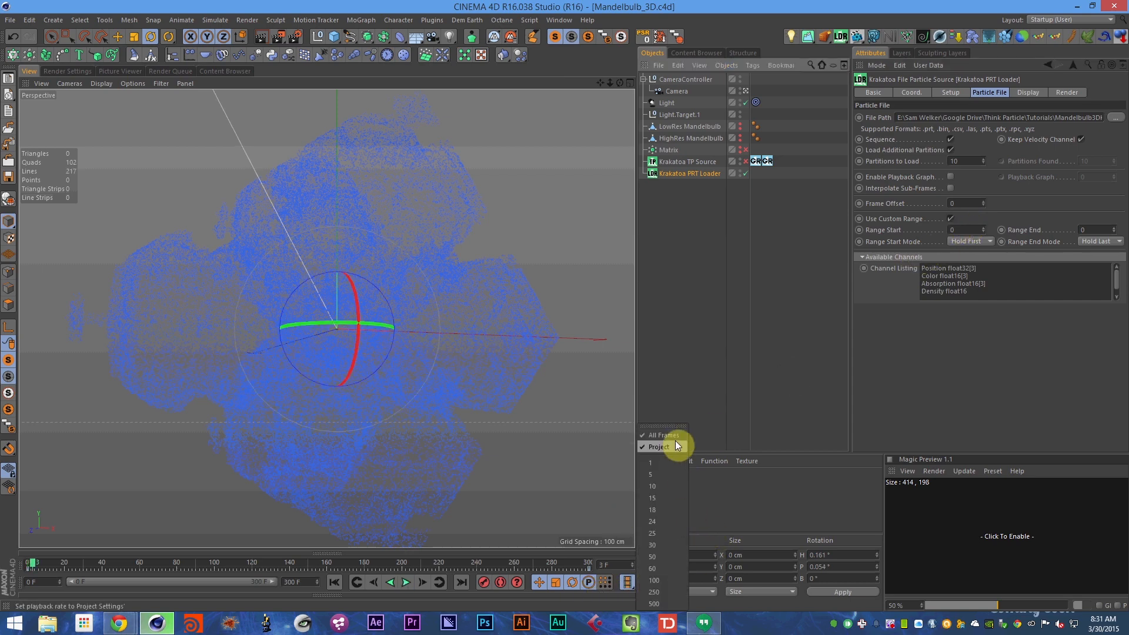
{"action": "left_click", "coordinate": [658, 436]}
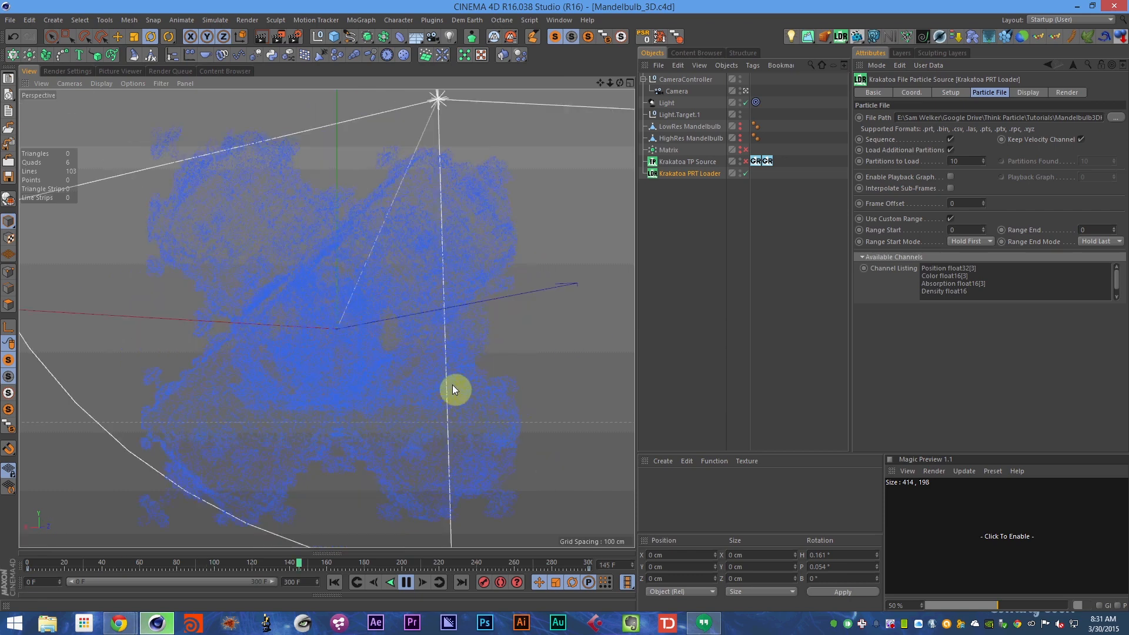
- Return to frame 0 and set the camera's focal length to Portrait (80 mm)
{"action": "left_click", "coordinate": [678, 92]}
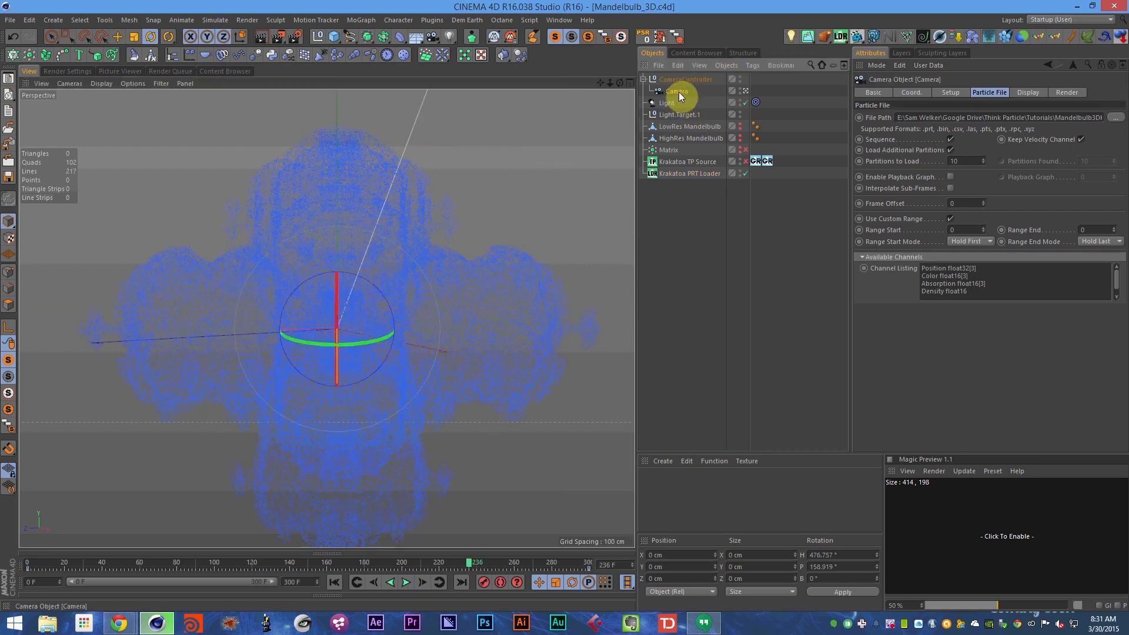
{"action": "left_click", "coordinate": [1015, 141]}
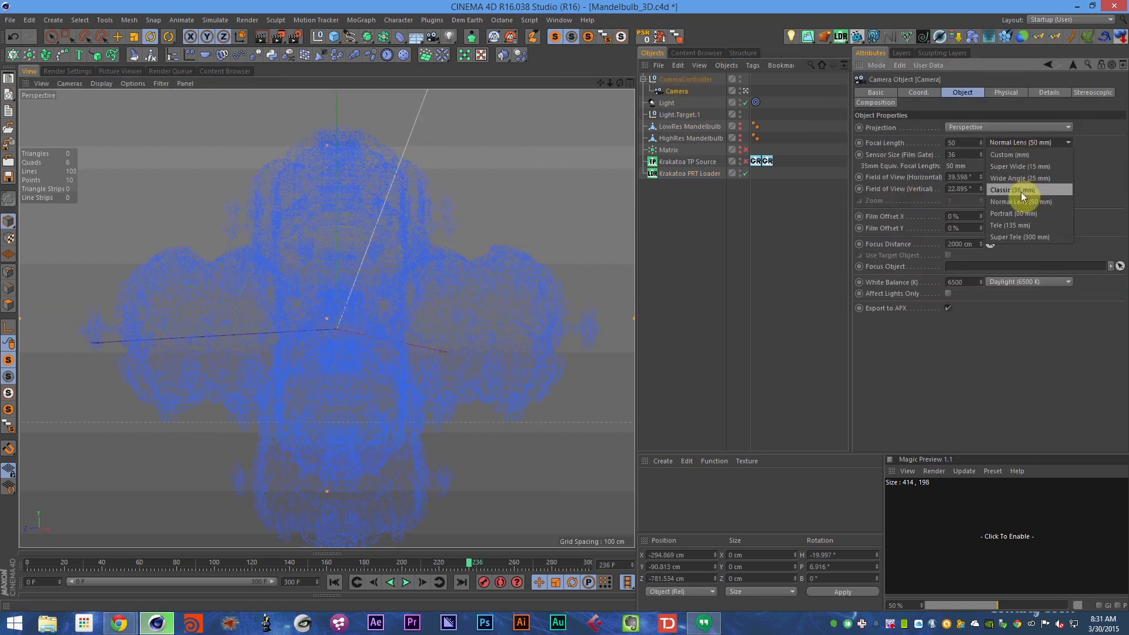
{"action": "left_click", "coordinate": [1116, 191]}
{"action": "key", "text": "shift+f"}
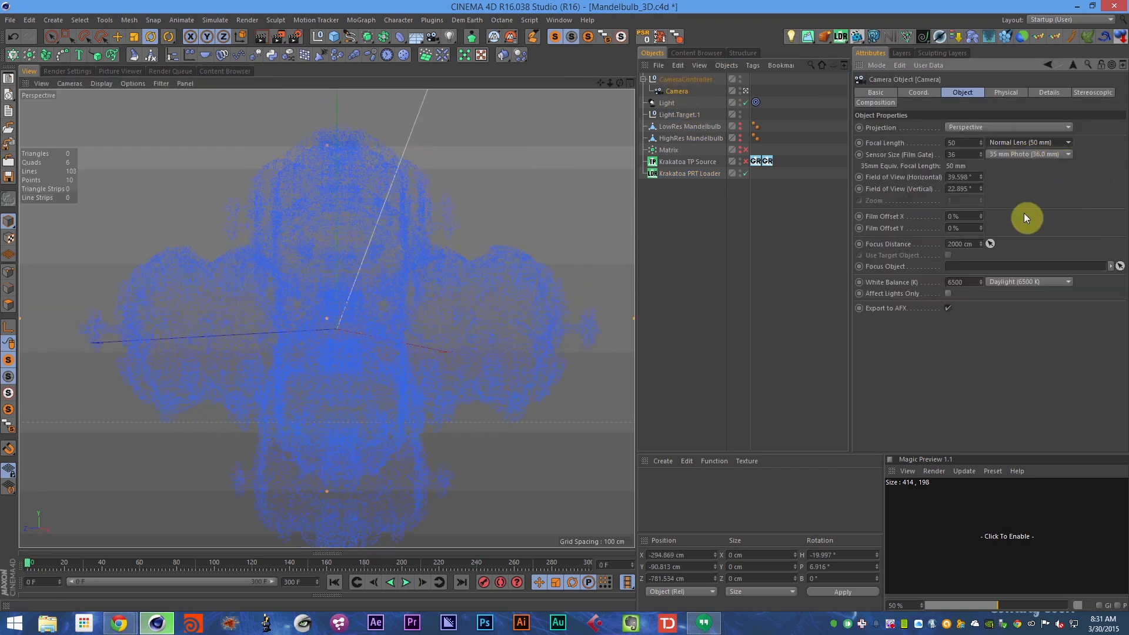
{"action": "left_click", "coordinate": [1005, 142]}
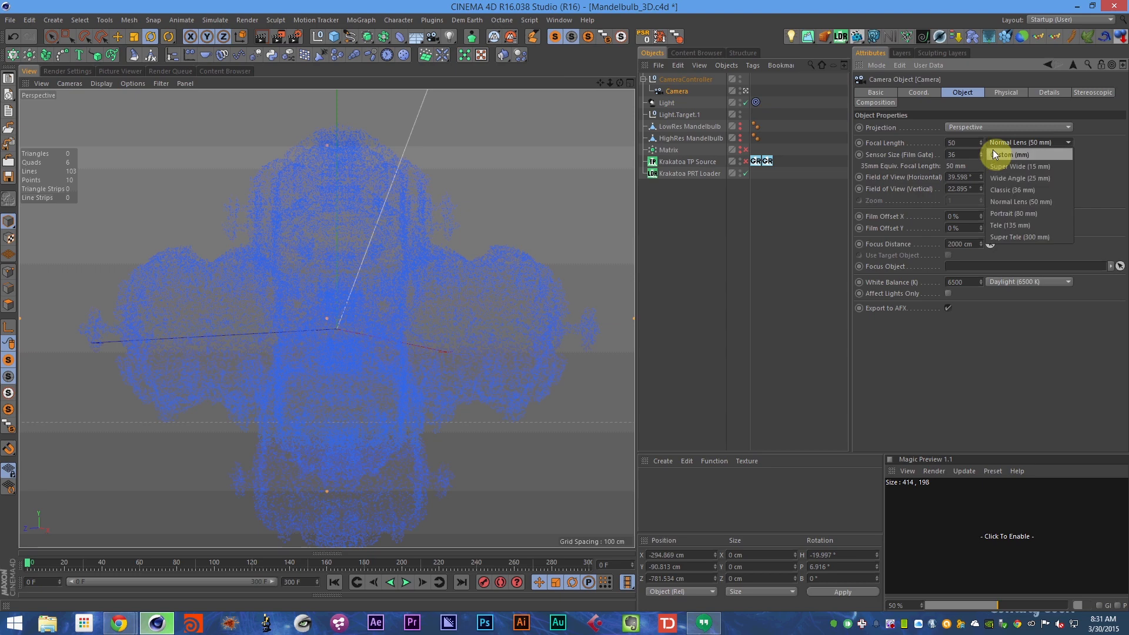
{"action": "left_click", "coordinate": [1014, 214]}
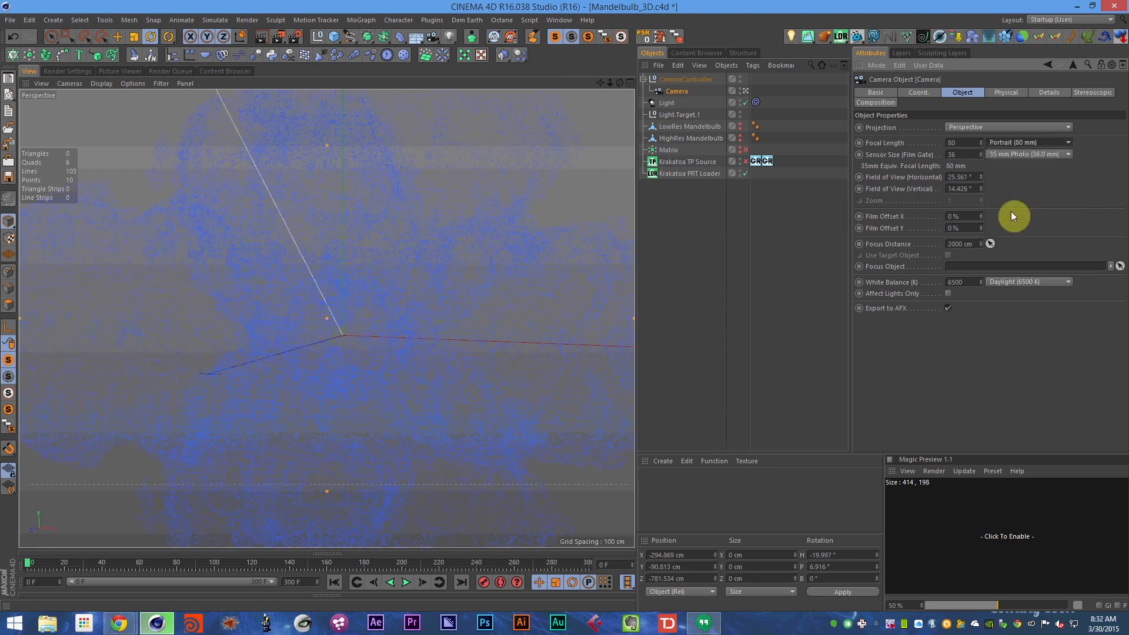
- Show the HighRes Mandelbulb in the editor, frame it with the camera at about X -606, Y -215, Z -1666 cm, and save
{"action": "left_click", "coordinate": [686, 127]}
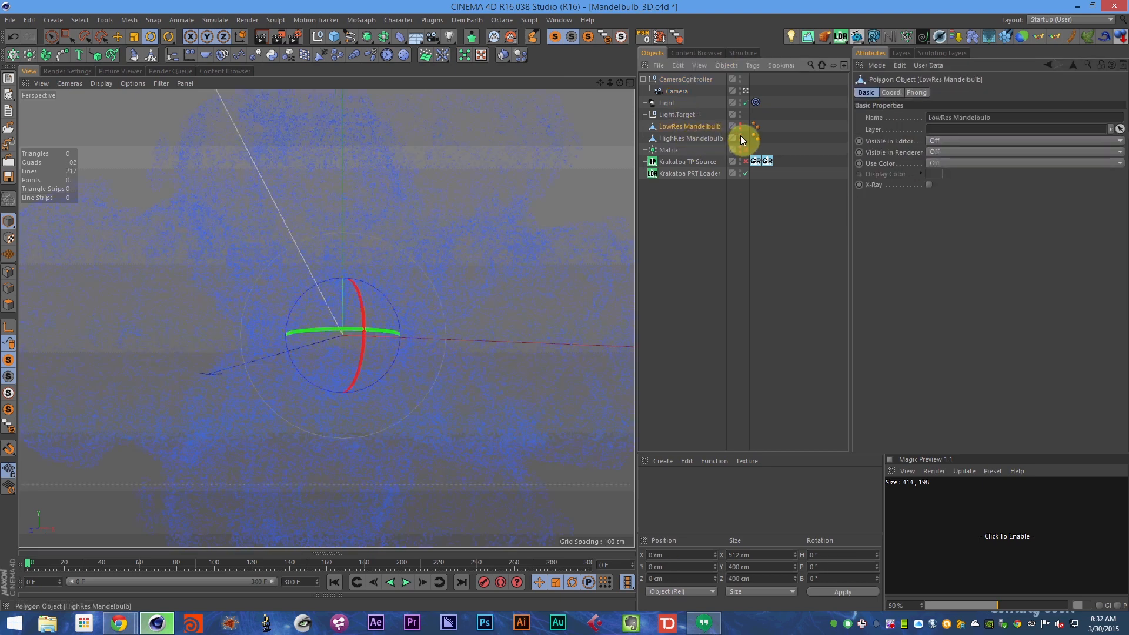
{"action": "left_click", "coordinate": [740, 136]}
{"action": "left_click", "coordinate": [711, 137]}
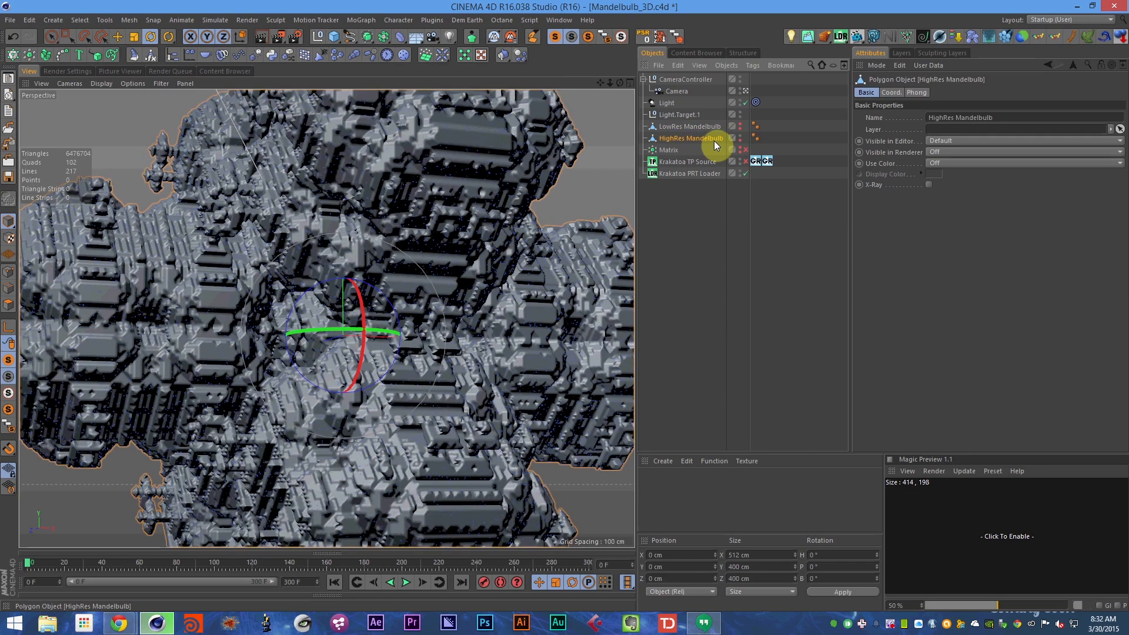
{"action": "key", "text": "o"}
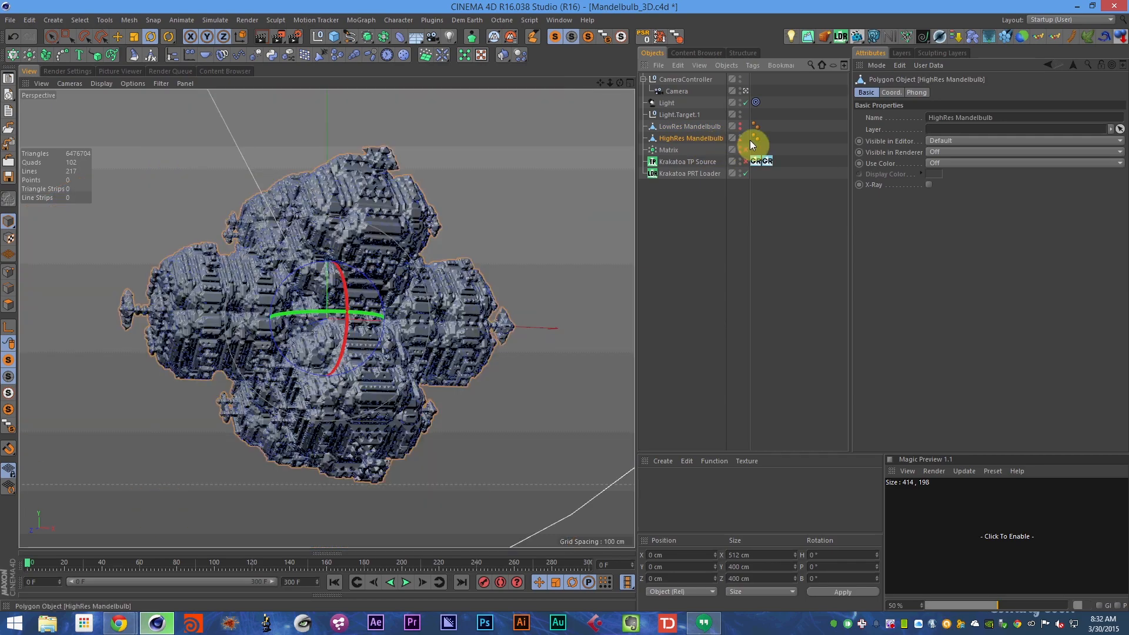
{"action": "left_click", "coordinate": [678, 91]}
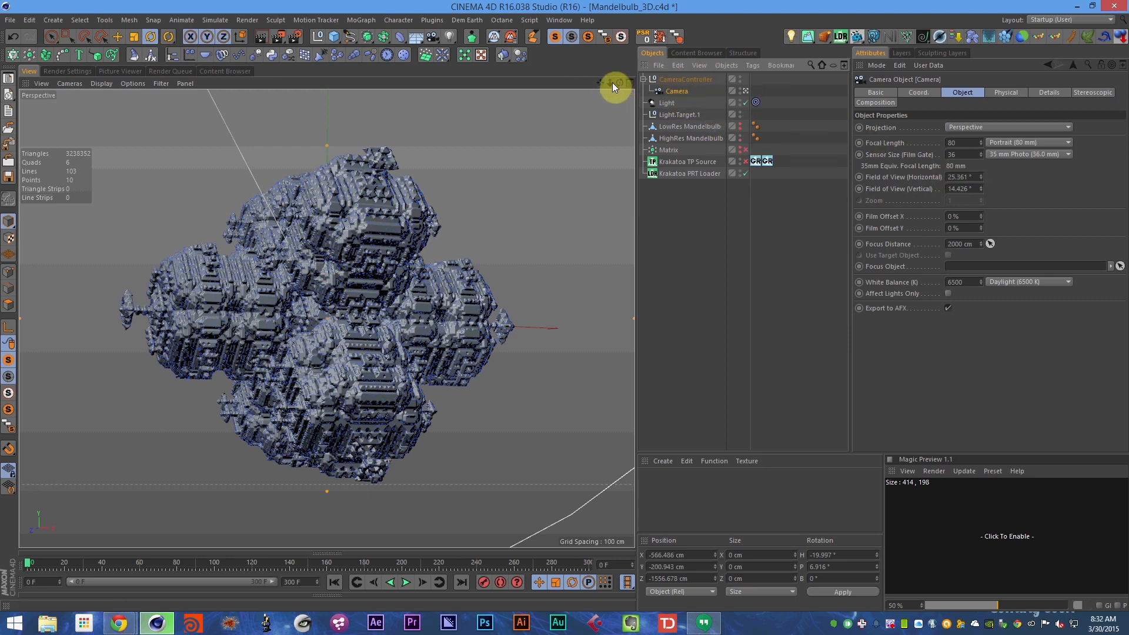
{"action": "mouse_move", "coordinate": [612, 83]}
{"action": "left_mouse_down"}
{"action": "mouse_move", "coordinate": [603, 84]}
{"action": "mouse_move", "coordinate": [613, 83]}
{"action": "left_mouse_up"}
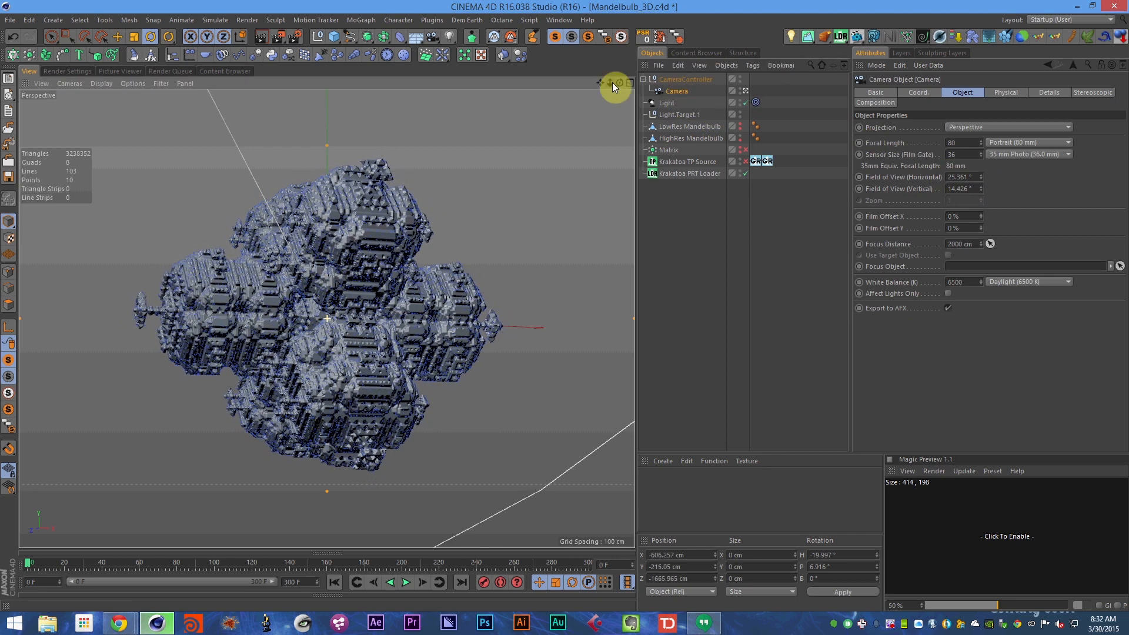
{"action": "key", "text": "ctrl+s"}
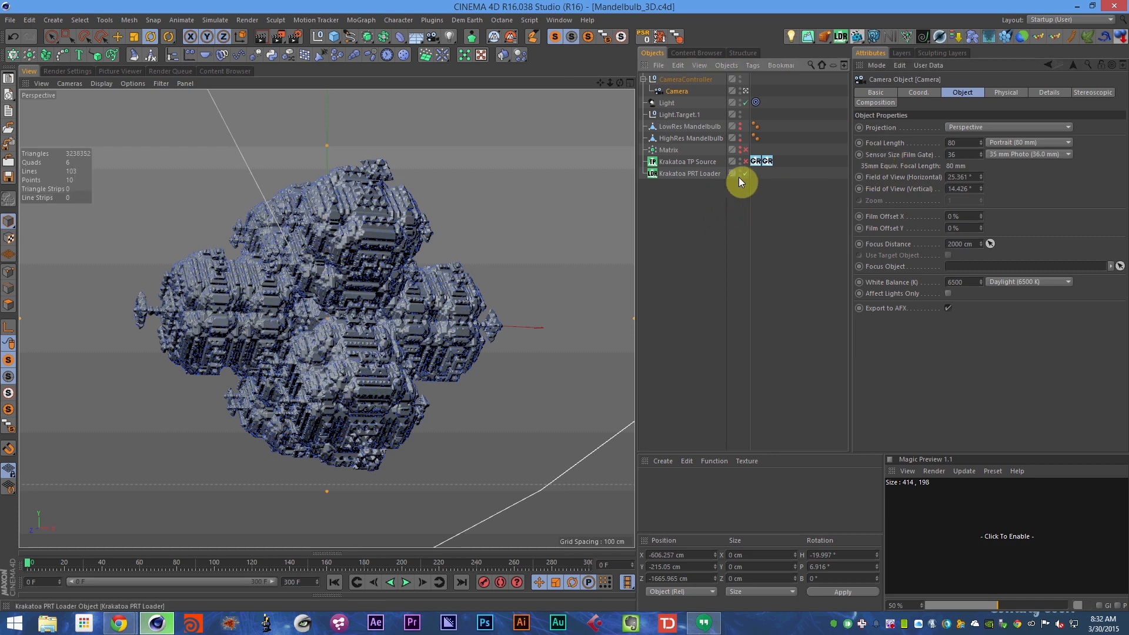
- Hide the HighRes Mandelbulb in the editor and test-render the particles through the camera
{"action": "left_click", "coordinate": [740, 136]}
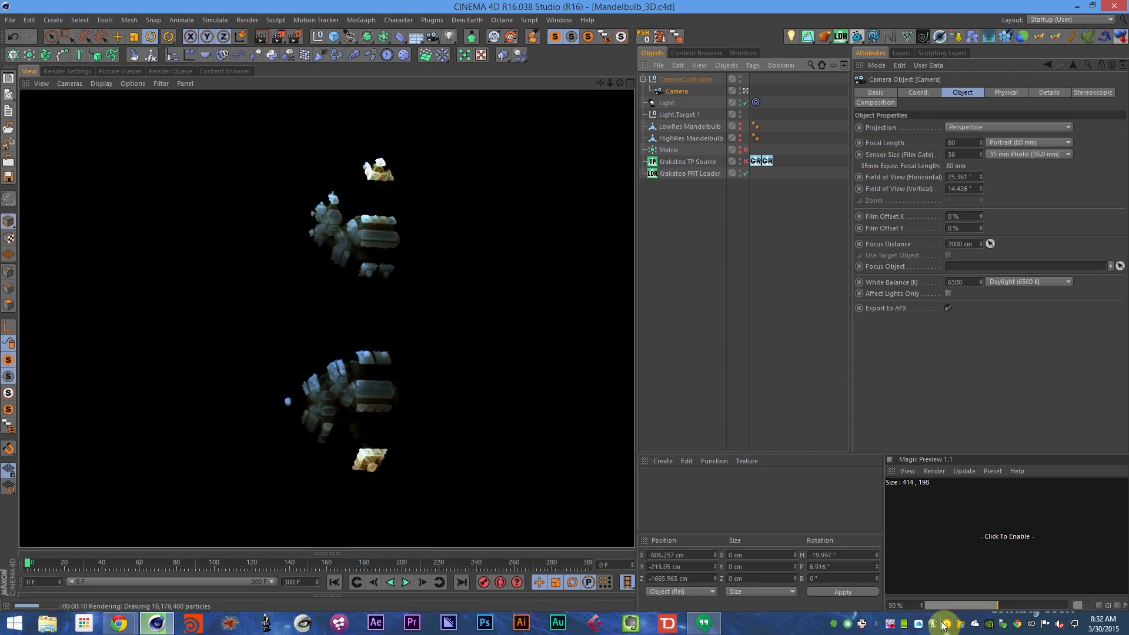
{"action": "right_click", "coordinate": [890, 623]}
{"action": "left_click", "coordinate": [922, 470]}
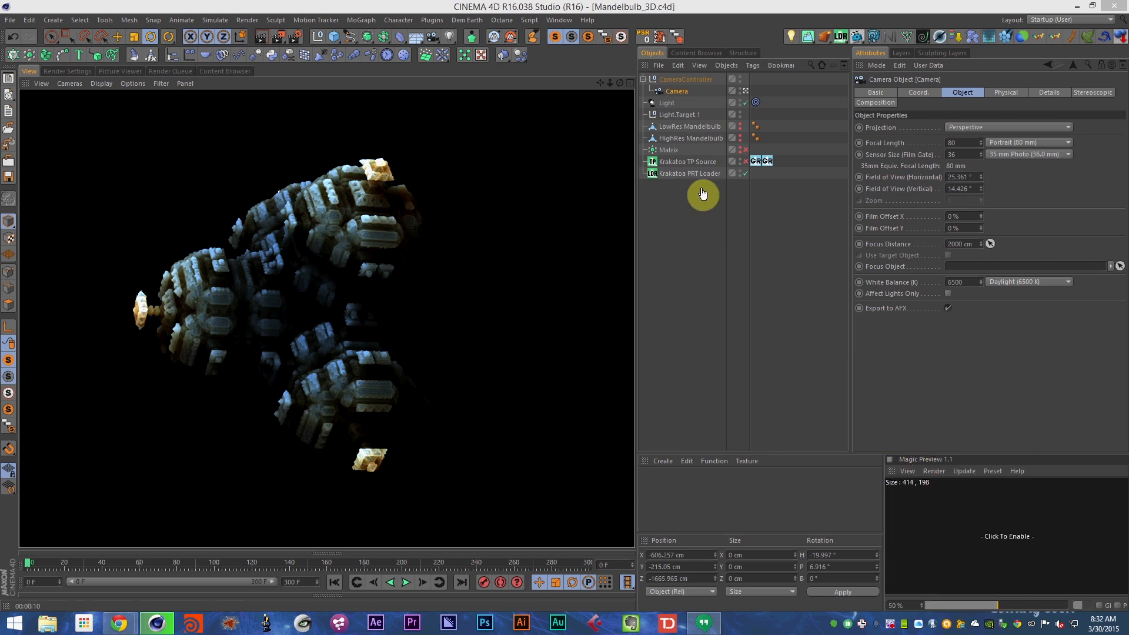
- Add an Omni light at the Mandelbulb's centre and test-render it with Raytraced (Hard) shadows and with no shadow
{"action": "left_click", "coordinate": [450, 36]}
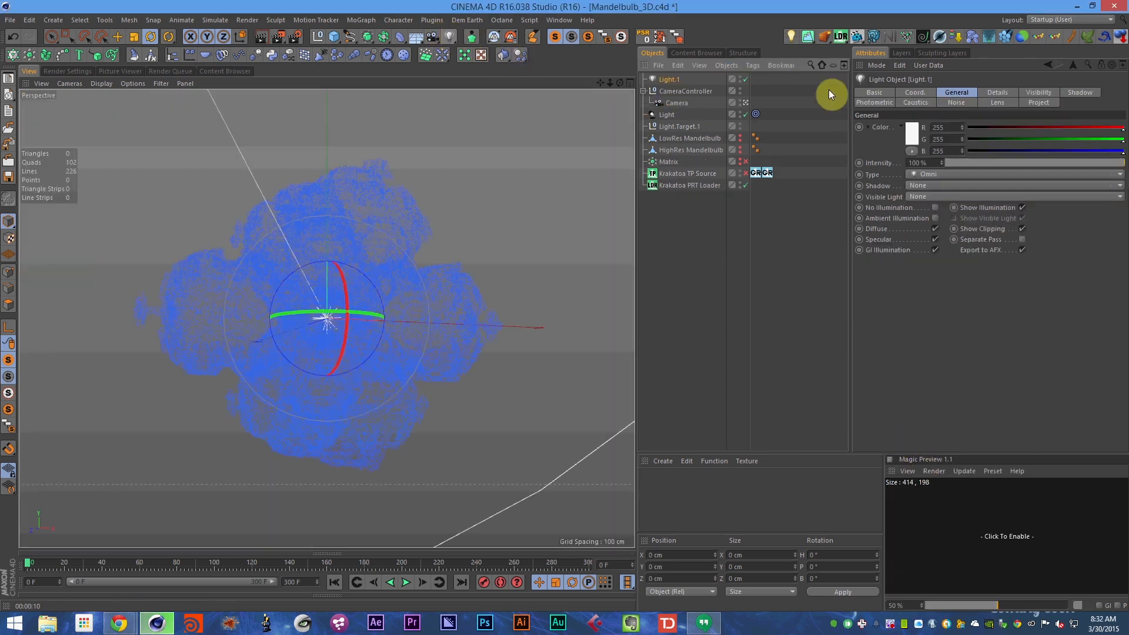
{"action": "left_click", "coordinate": [926, 185]}
{"action": "left_click", "coordinate": [923, 218]}
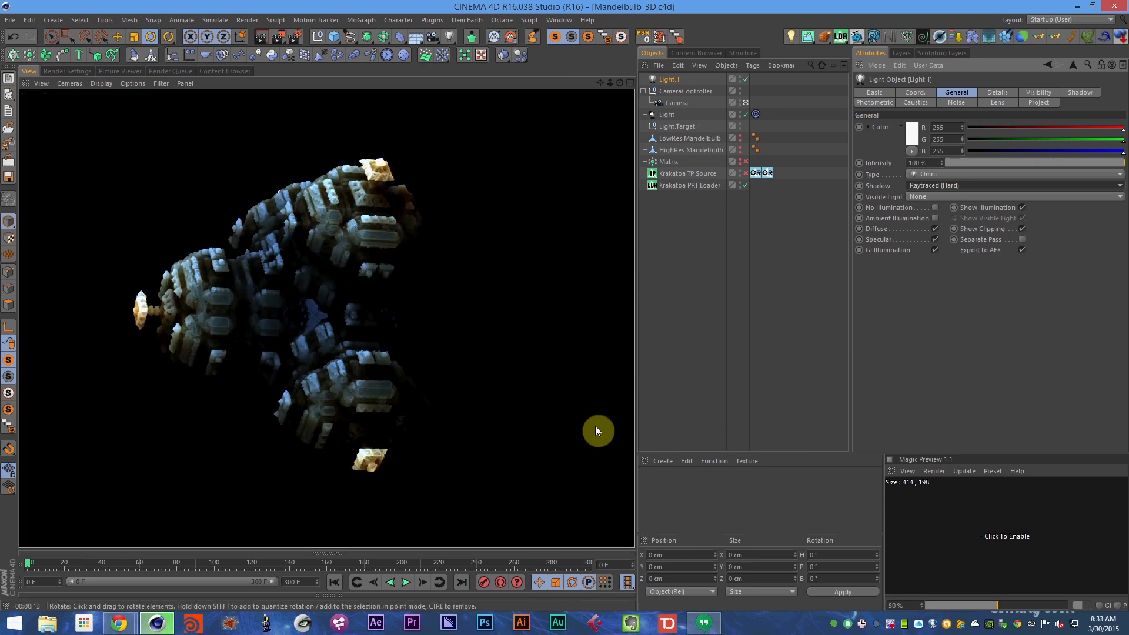
{"action": "left_click", "coordinate": [976, 186]}
{"action": "left_click", "coordinate": [955, 198]}
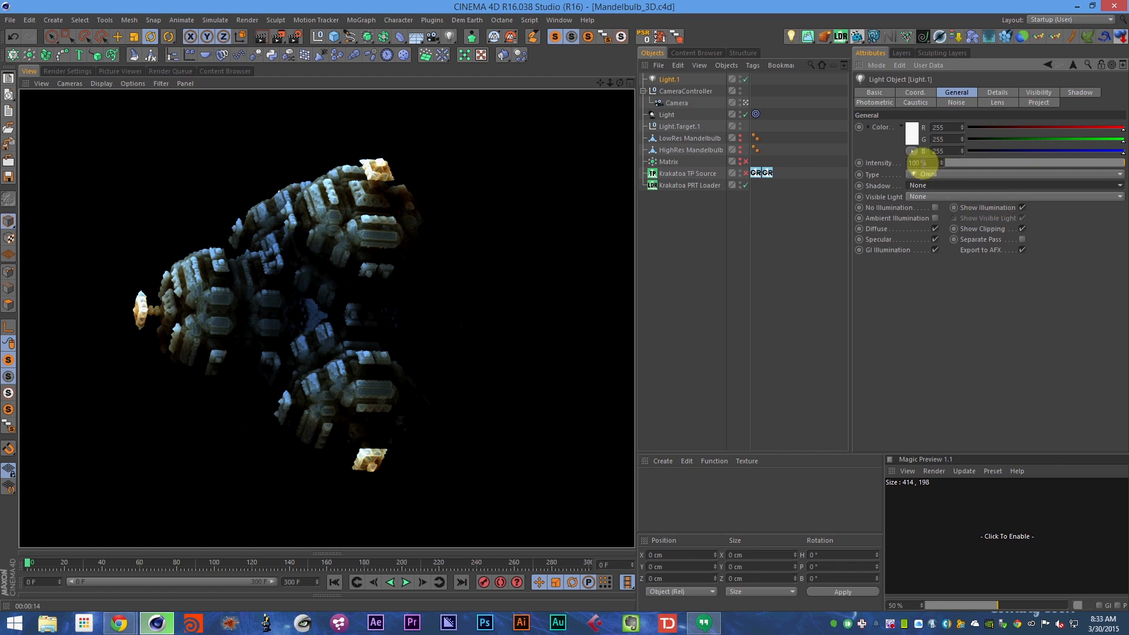
- Try the new light at 250% intensity in purple (RGB 154, 71, 255), and delete the light
{"action": "left_click", "coordinate": [918, 162]}
{"action": "left_click", "coordinate": [912, 134]}
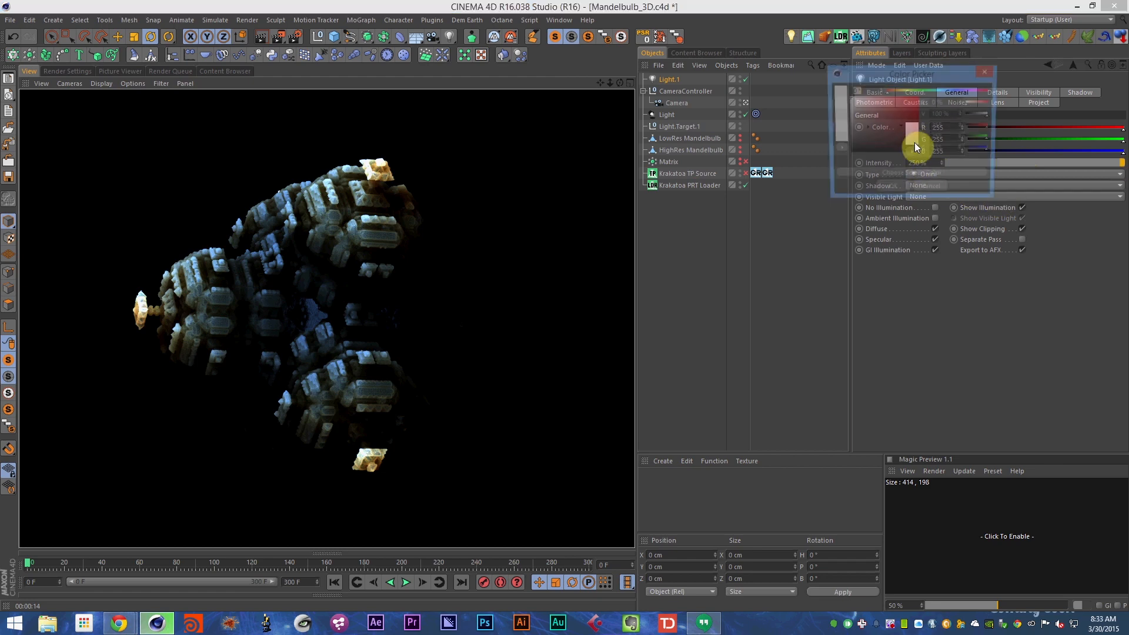
{"action": "mouse_move", "coordinate": [901, 89]}
{"action": "left_mouse_down"}
{"action": "mouse_move", "coordinate": [890, 91]}
{"action": "mouse_move", "coordinate": [976, 92]}
{"action": "left_mouse_up"}
{"action": "left_click", "coordinate": [899, 97]}
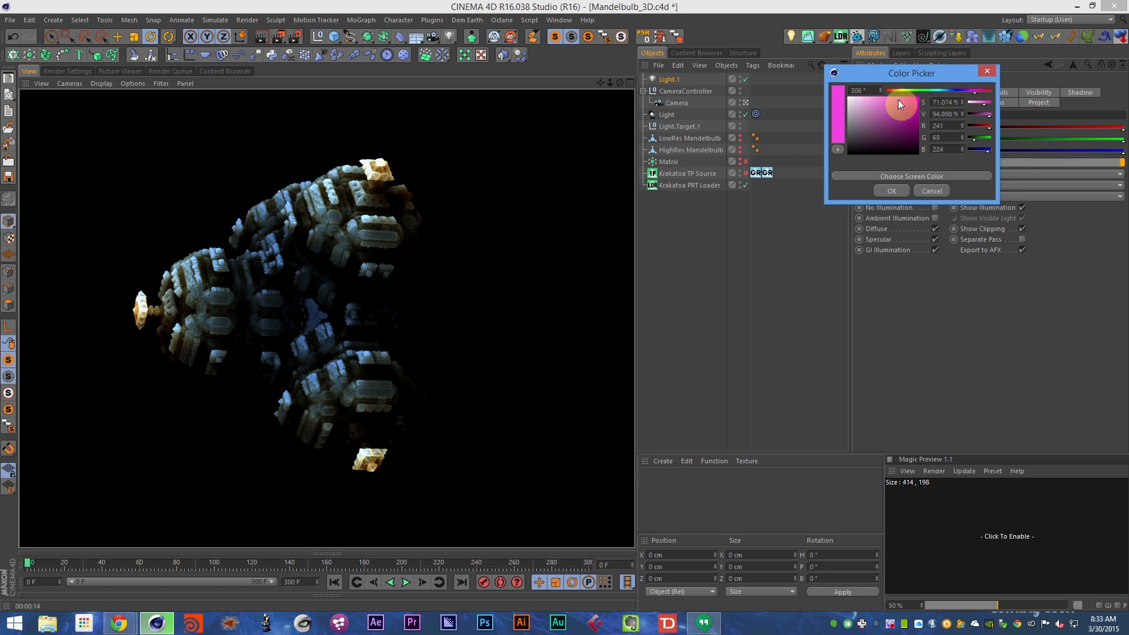
{"action": "left_click", "coordinate": [965, 91]}
{"action": "left_click", "coordinate": [890, 191]}
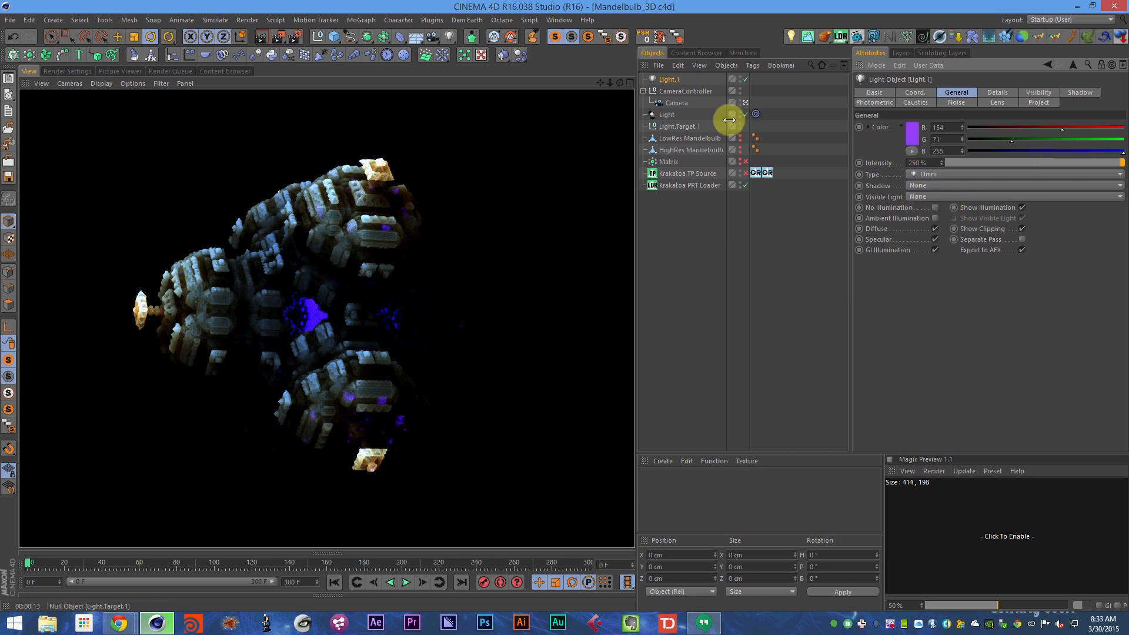
{"action": "key", "text": "Delete"}
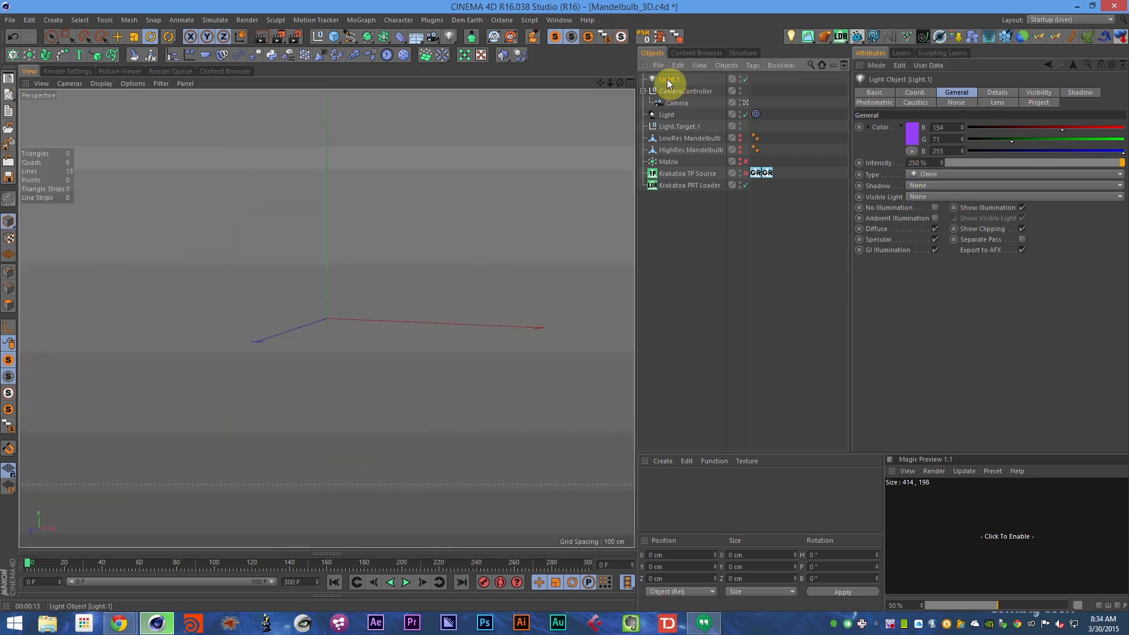
- Set Krakatoa's Final Pass Density to 2, save the scene, and test-render the view
{"action": "left_click", "coordinate": [68, 71]}
{"action": "left_click", "coordinate": [191, 111]}
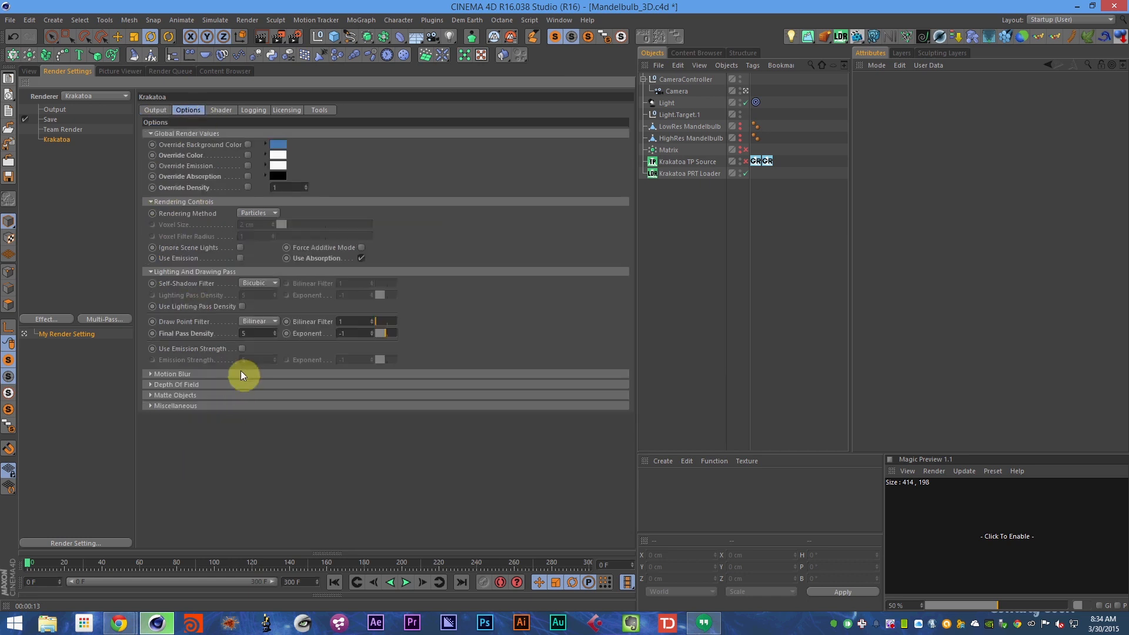
{"action": "left_click_drag", "start_coordinate": [256, 334], "coordinate": [231, 339]}
{"action": "type", "text": "2"}
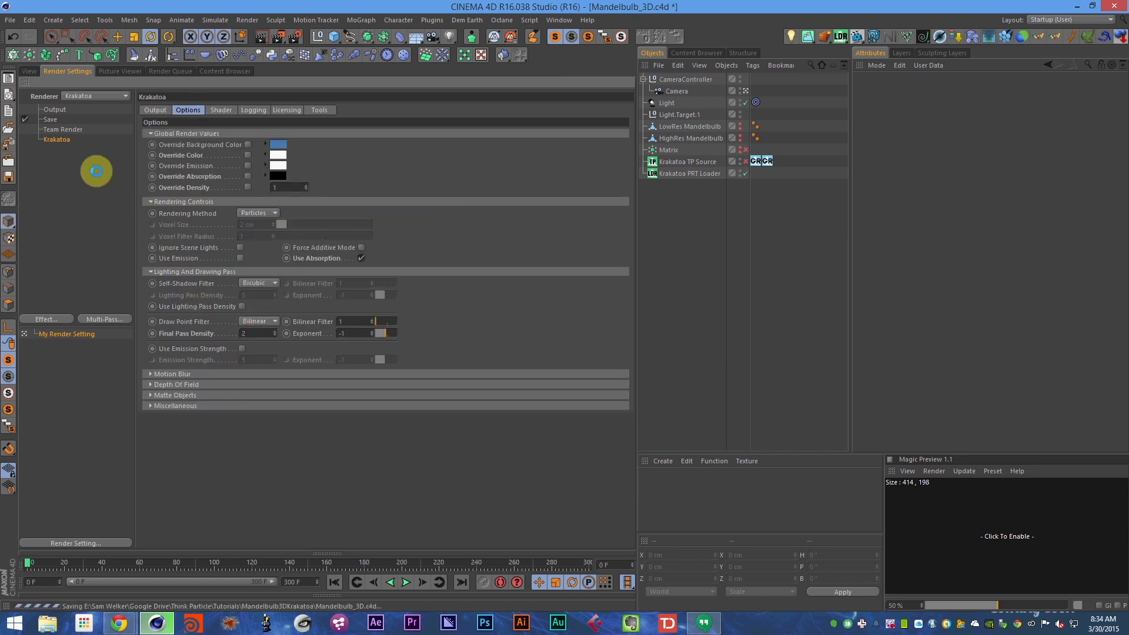
{"action": "left_click", "coordinate": [29, 71]}
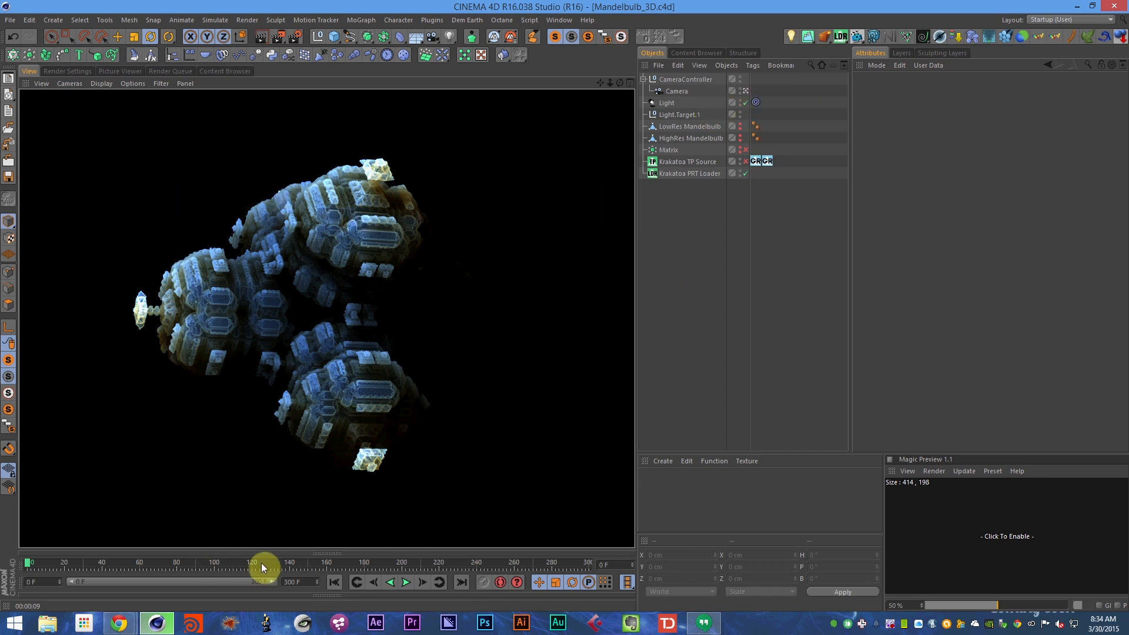
- Test-render the rotating Mandelbulb at frames 140 and 179, pulling the camera back slightly in between
{"action": "left_click", "coordinate": [307, 566]}
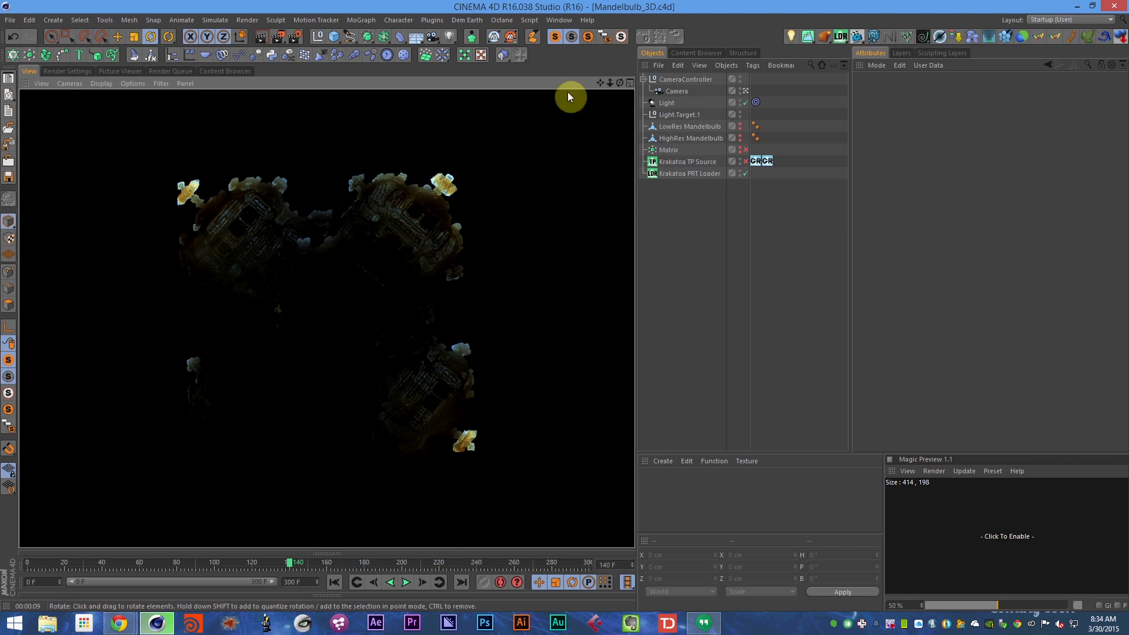
{"action": "left_click_drag", "start_coordinate": [608, 83], "coordinate": [608, 88]}
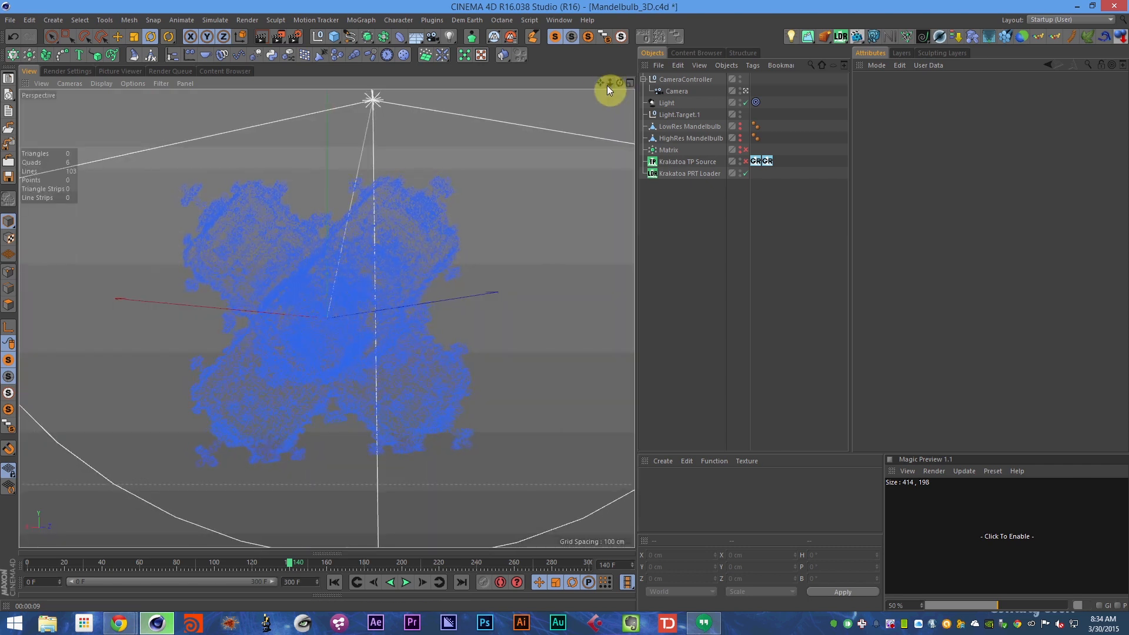
{"action": "key", "text": "ctrl+s"}
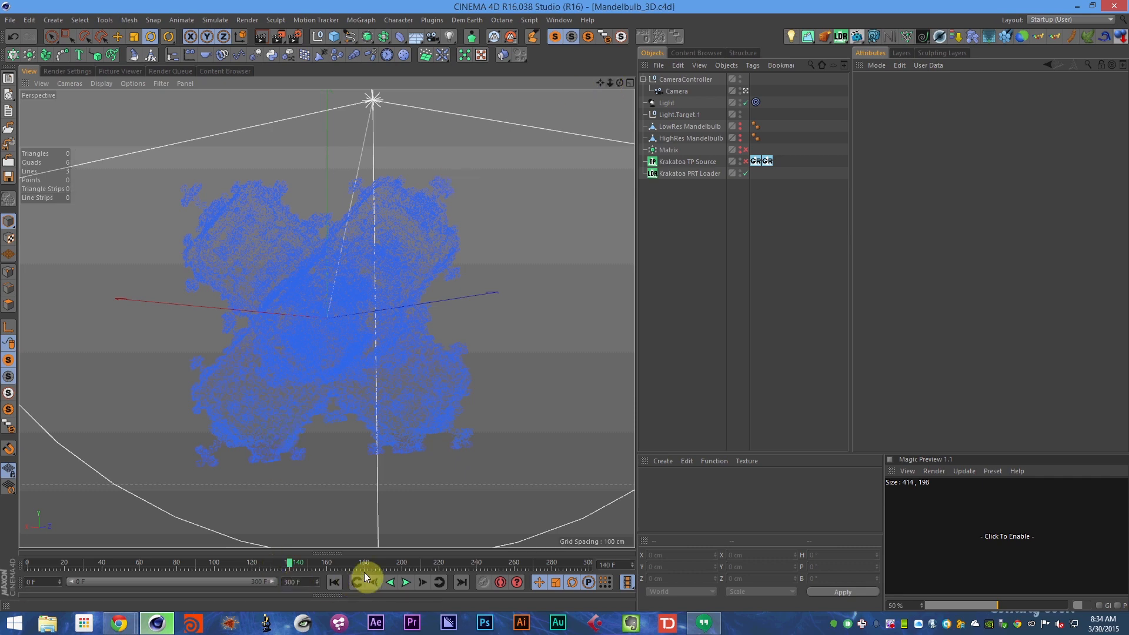
{"action": "left_click", "coordinate": [307, 565]}
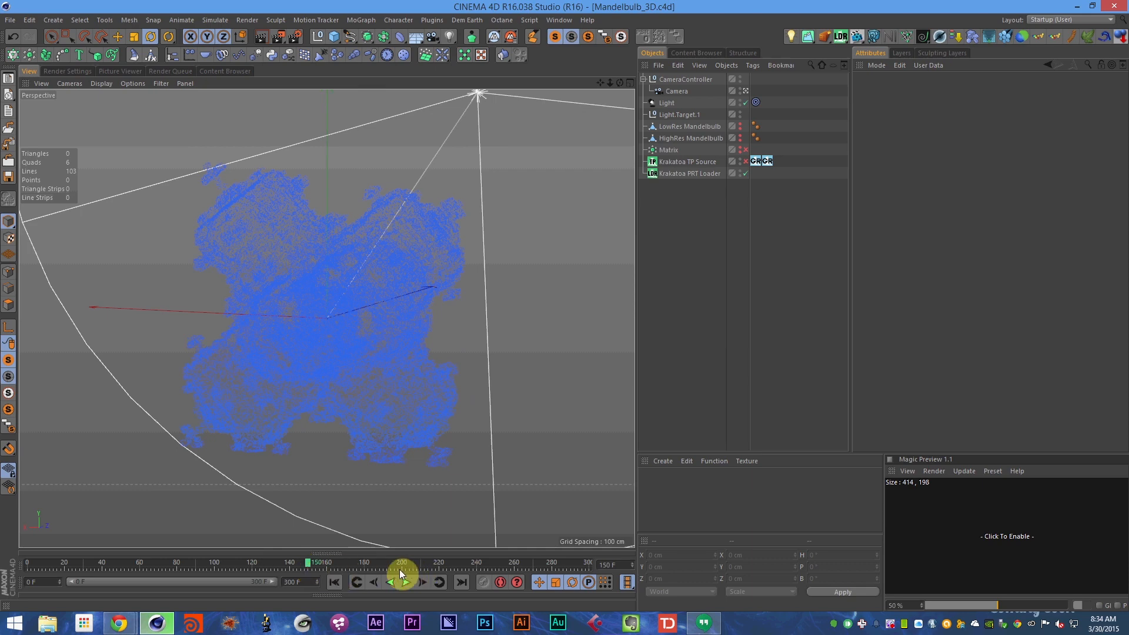
{"action": "left_click", "coordinate": [363, 566]}
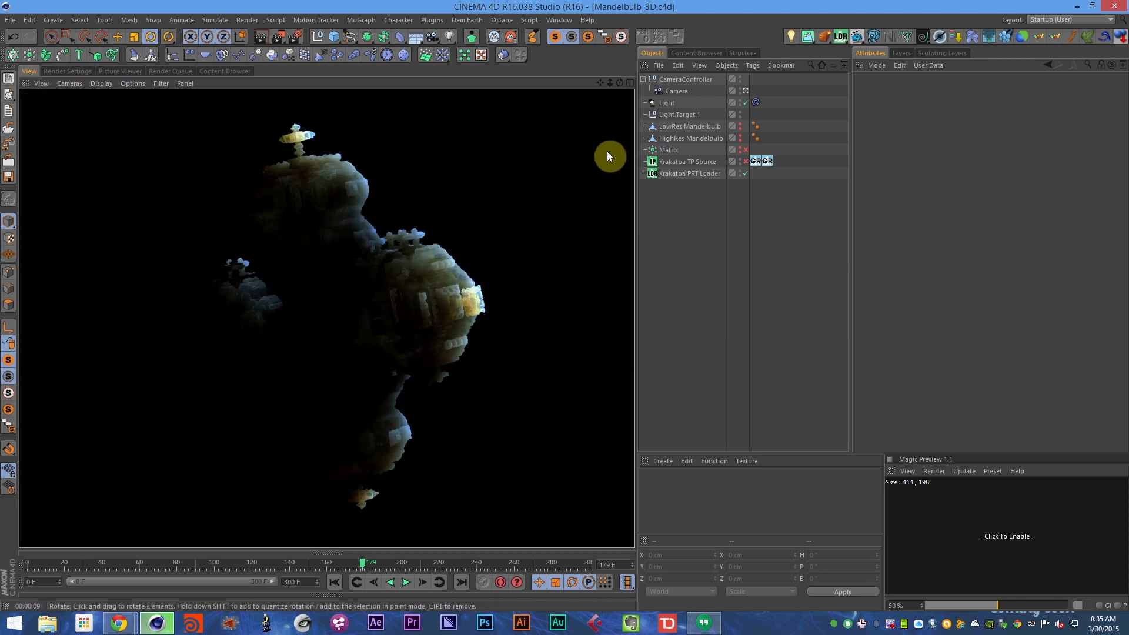
- Move the camera in close at frame 0, to about X -263, Y -93, Z -724 cm, and keyframe its position
{"action": "key", "text": "shift+f"}
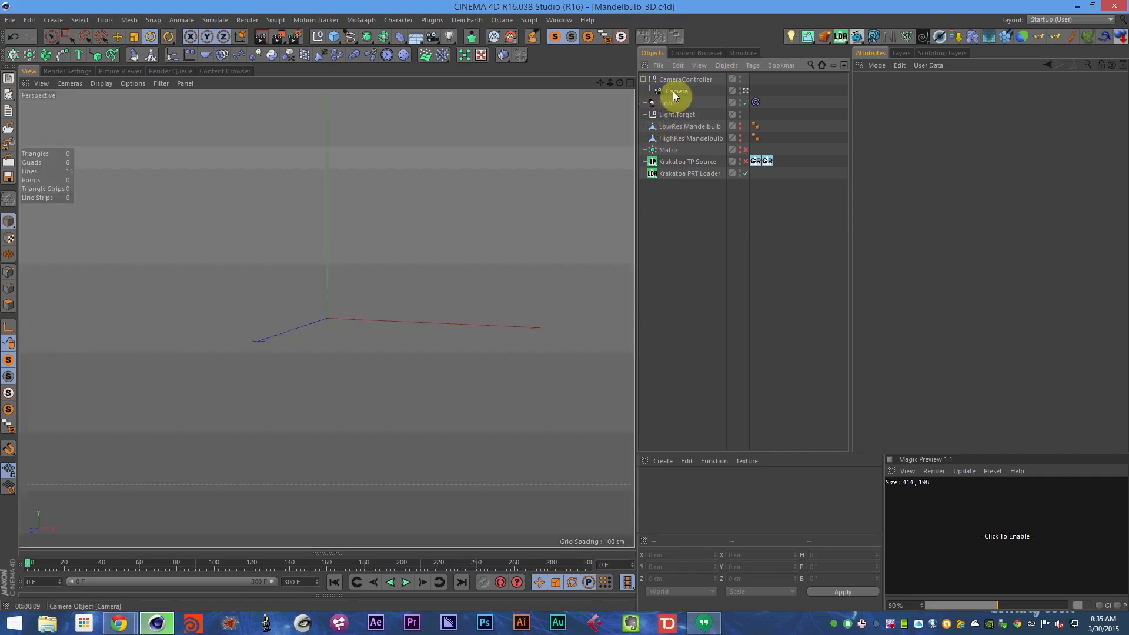
{"action": "left_click", "coordinate": [672, 90]}
{"action": "left_click", "coordinate": [935, 93]}
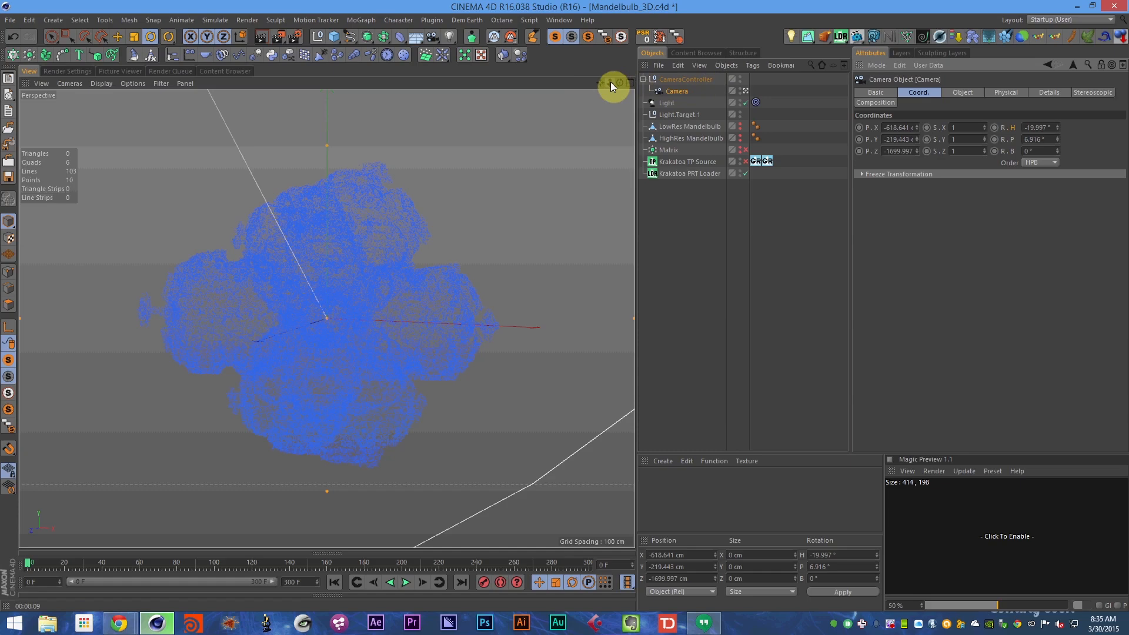
{"action": "left_click_drag", "start_coordinate": [611, 82], "coordinate": [856, 132]}
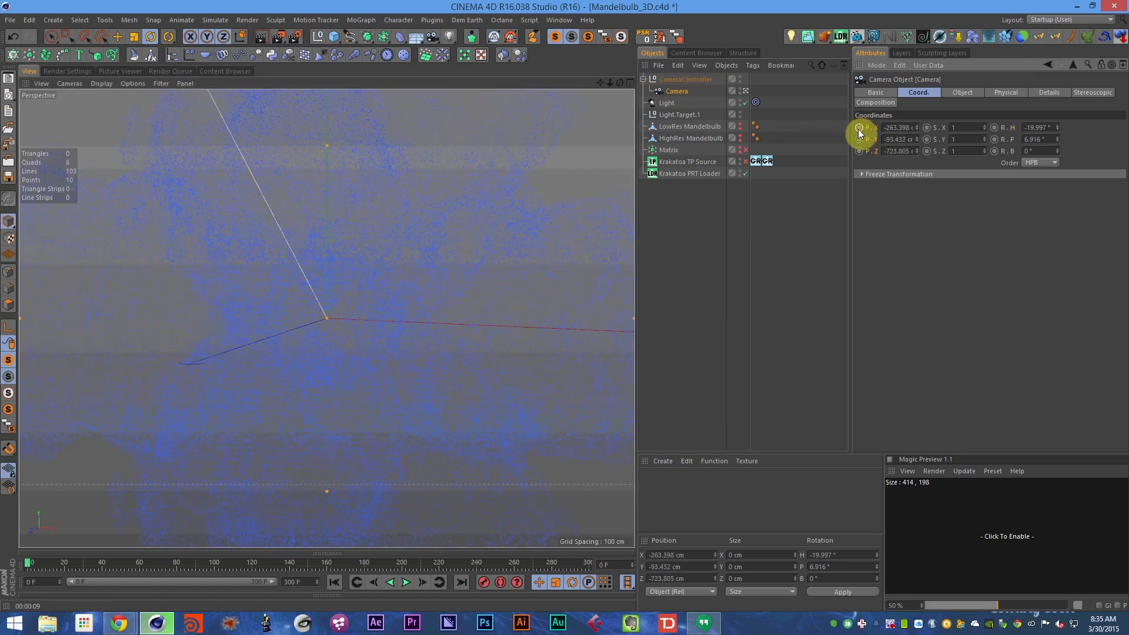
{"action": "left_click", "coordinate": [859, 128], "text": "ctrl"}
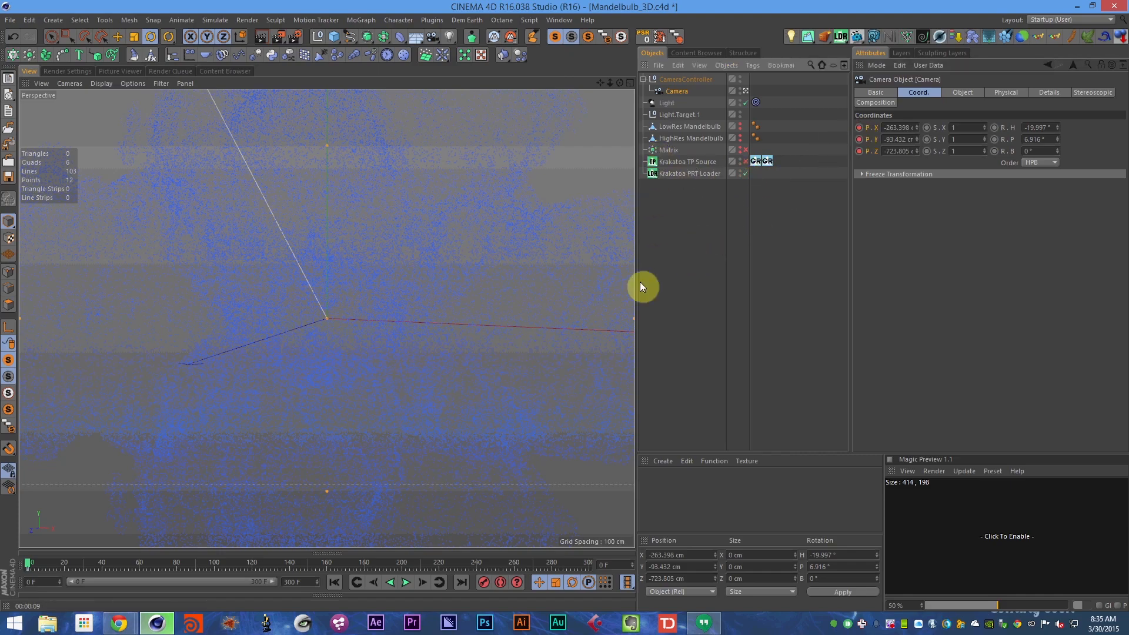
- Pull the camera back at frame 300 to about X -935, Y -332, Z -2570 cm, keyframe its position, and save
{"action": "left_click", "coordinate": [588, 563]}
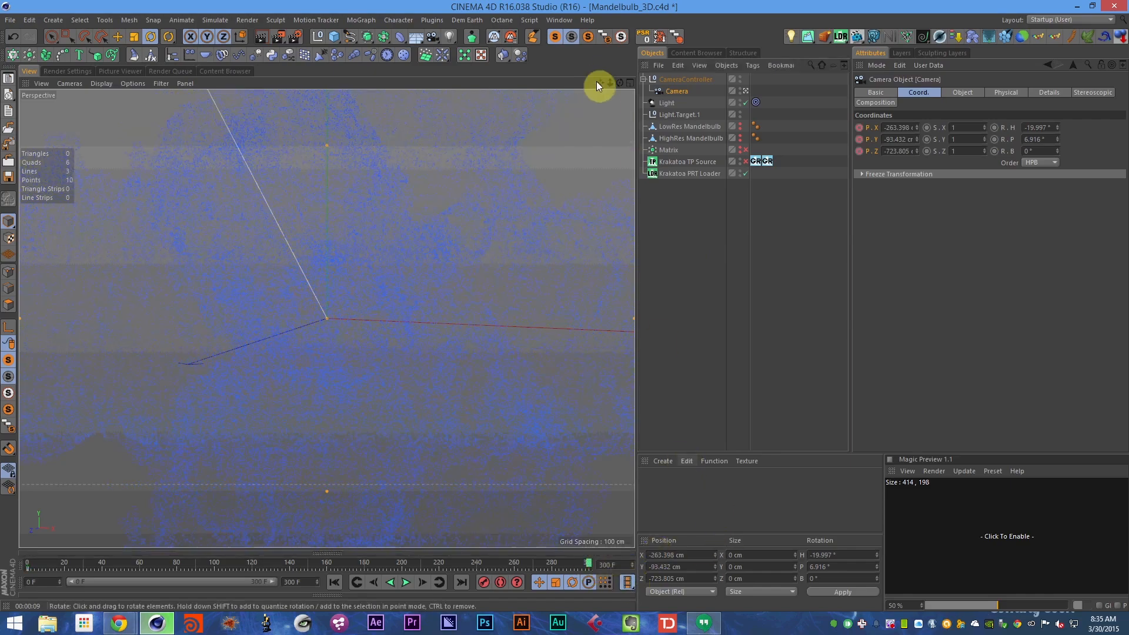
{"action": "left_click_drag", "start_coordinate": [610, 83], "coordinate": [508, 88]}
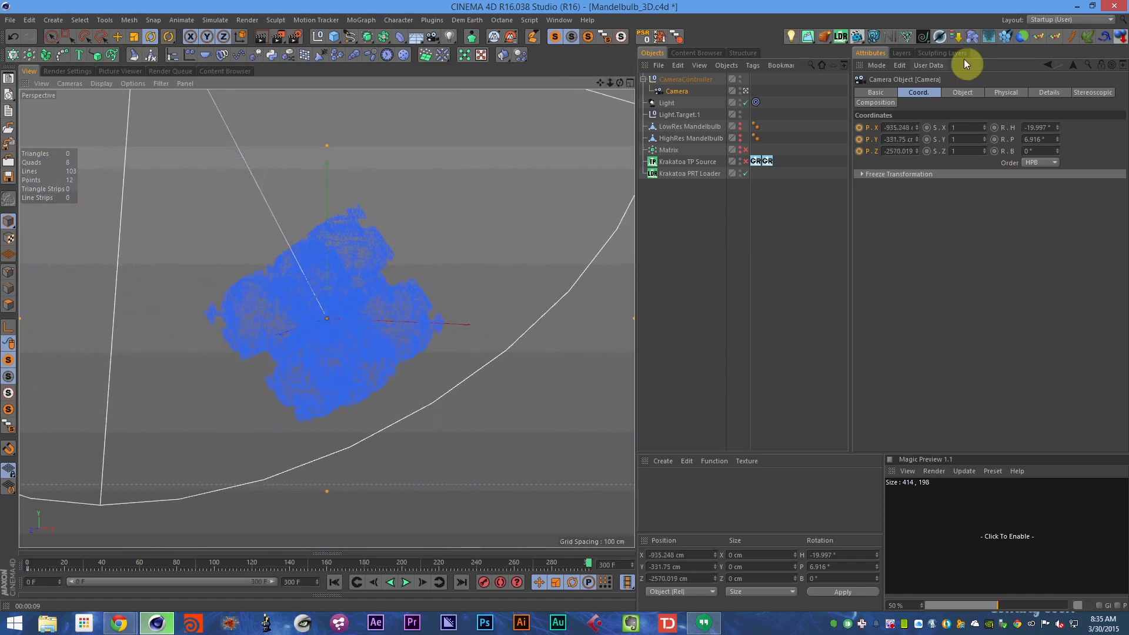
{"action": "left_click", "coordinate": [859, 132], "text": "ctrl"}
{"action": "key", "text": "ctrl+s"}
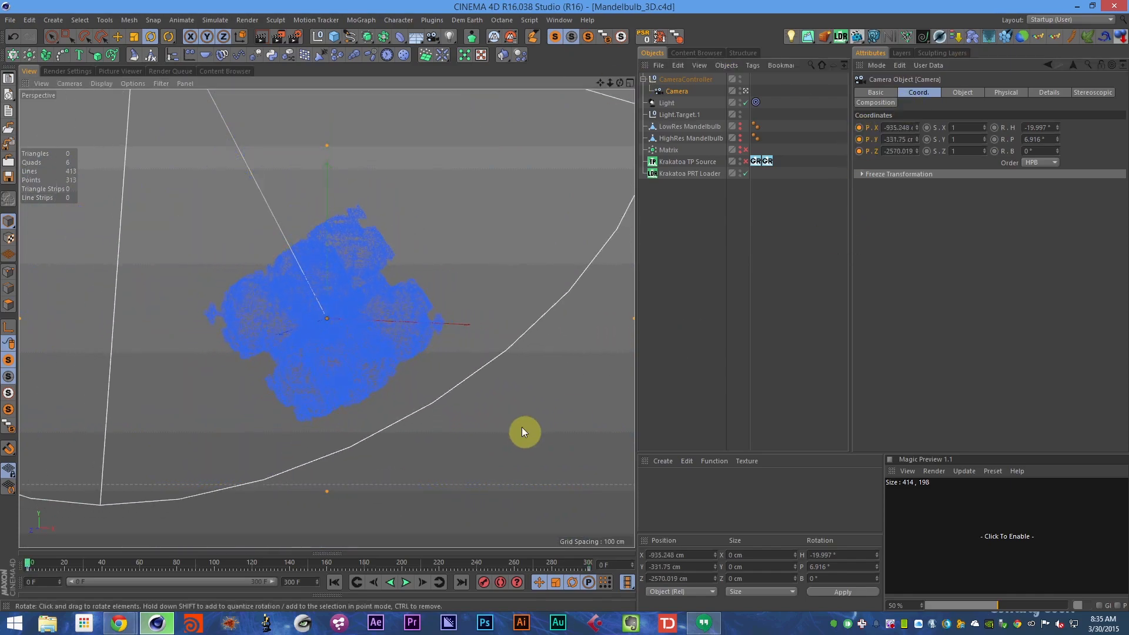
- Test-render the camera pull-back at frames 95, 0, 200 and 280
{"action": "left_click", "coordinate": [356, 579]}
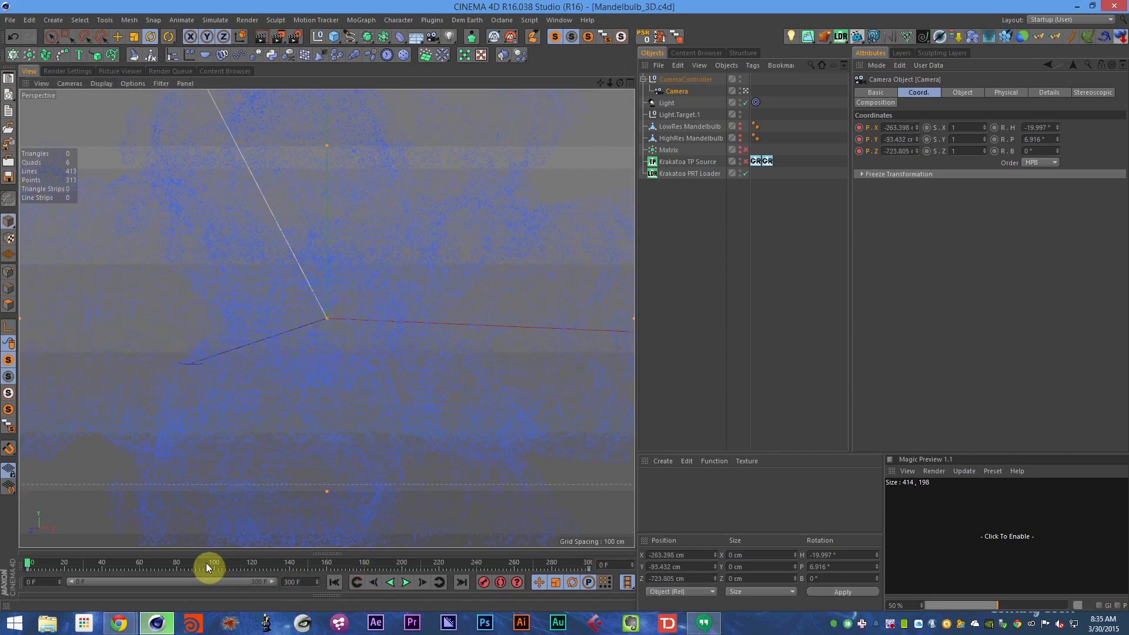
{"action": "left_click", "coordinate": [204, 563]}
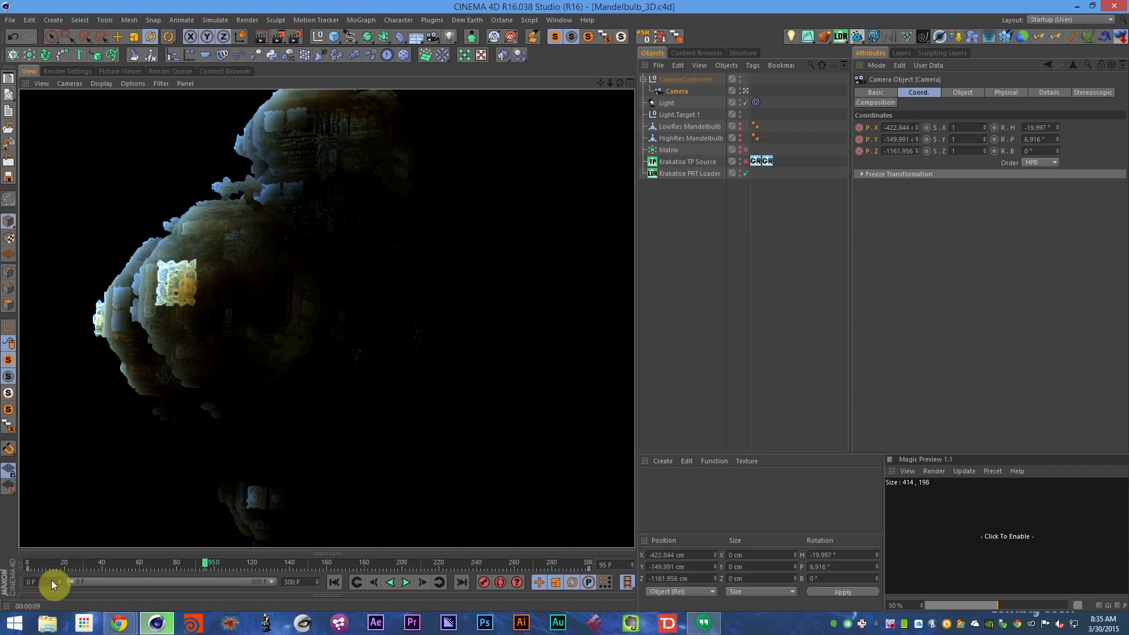
{"action": "key", "text": "shift+f"}
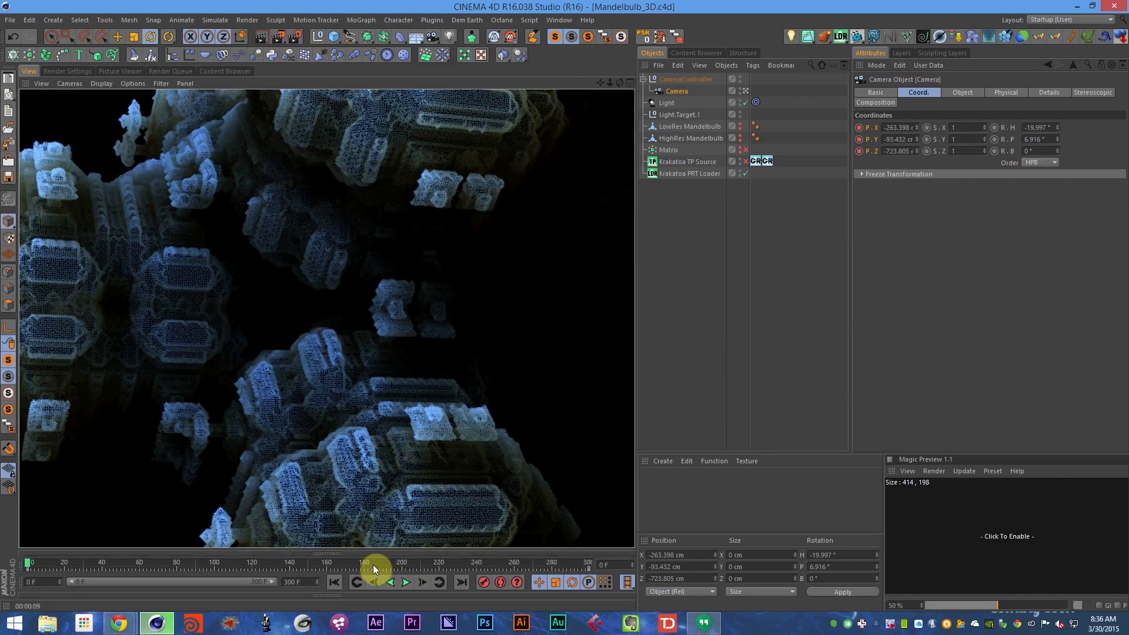
{"action": "left_click", "coordinate": [409, 552]}
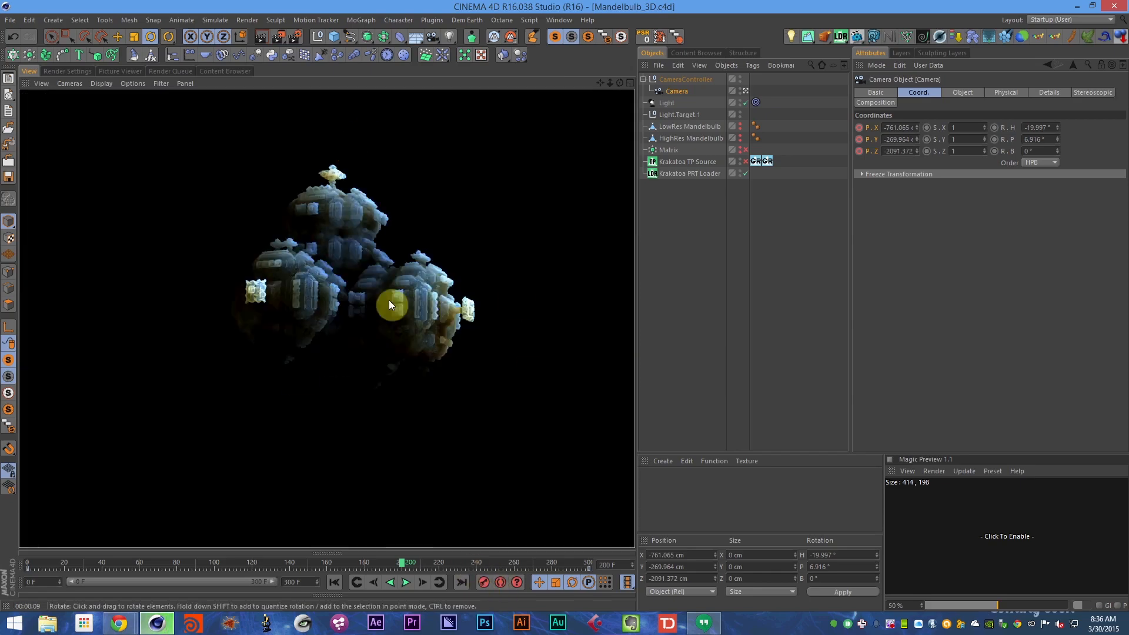
{"action": "left_click", "coordinate": [554, 563]}
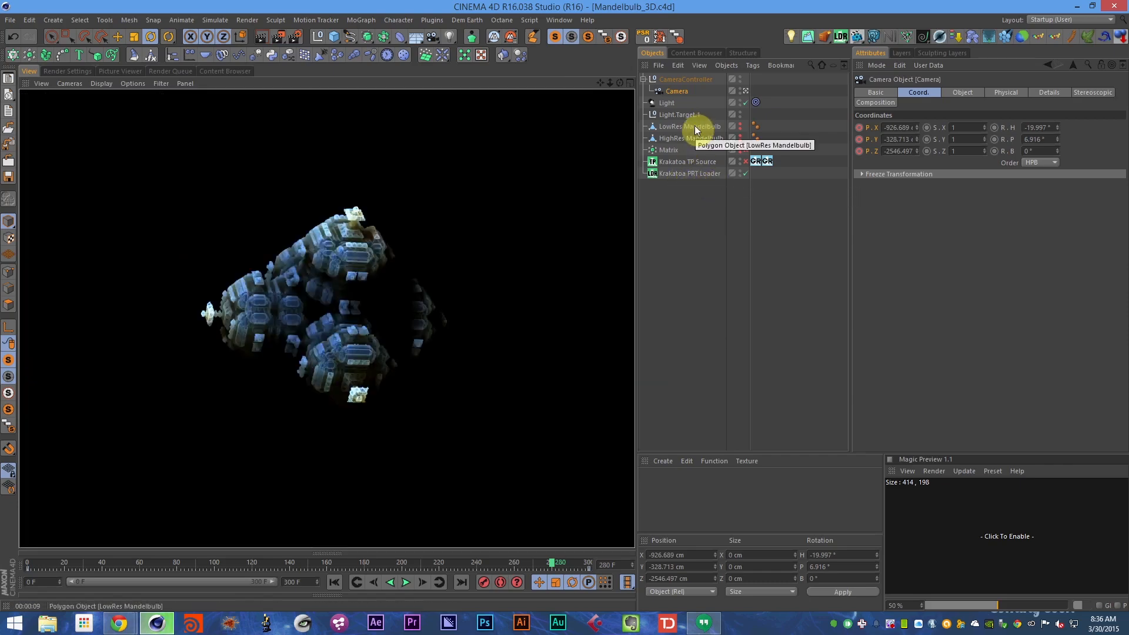
- Return to frame 0, parent the LowRes Mandelbulb under the Krakatoa PRT Loader, disable the loader, and save the scene
{"action": "key", "text": "shift+f"}
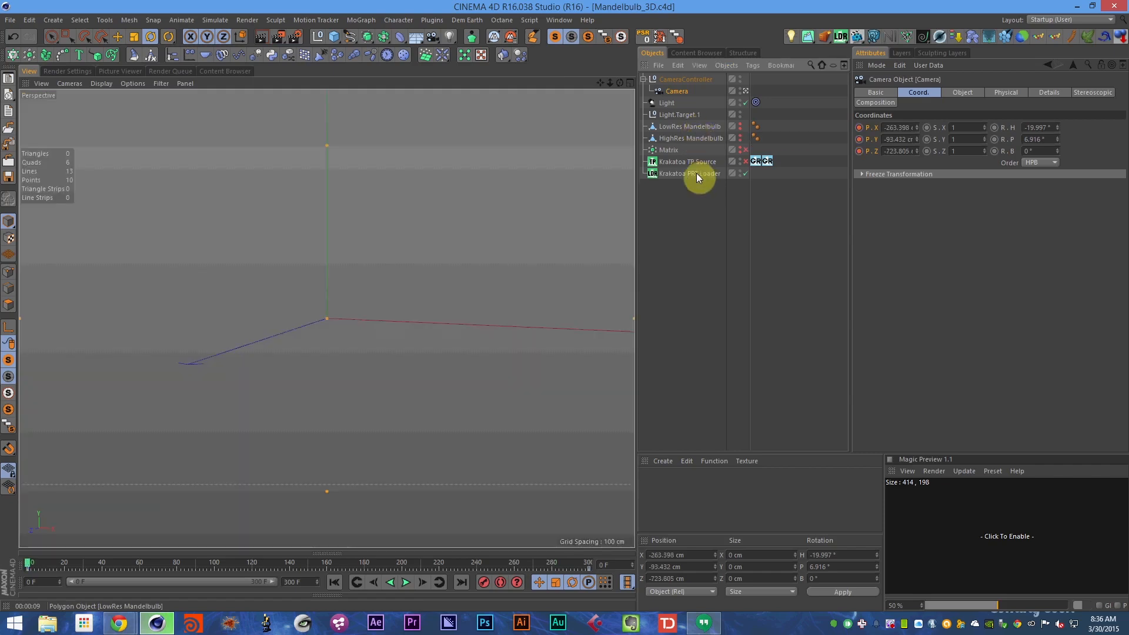
{"action": "mouse_move", "coordinate": [698, 175]}
{"action": "left_mouse_down"}
{"action": "mouse_move", "coordinate": [698, 159]}
{"action": "mouse_move", "coordinate": [700, 171]}
{"action": "left_mouse_up"}
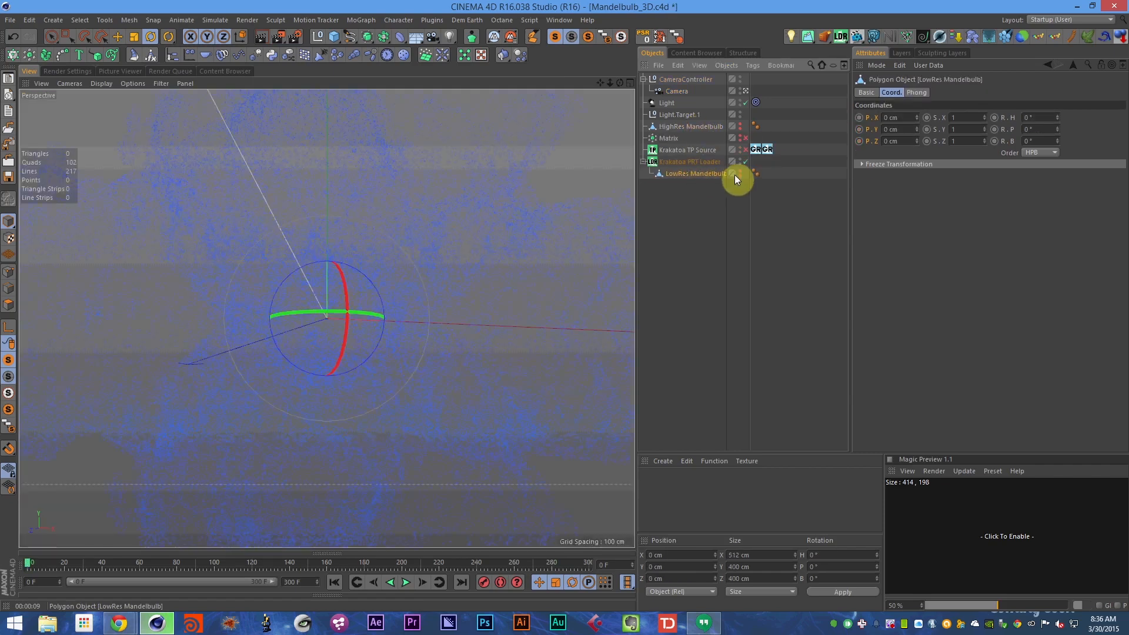
{"action": "left_click", "coordinate": [745, 162]}
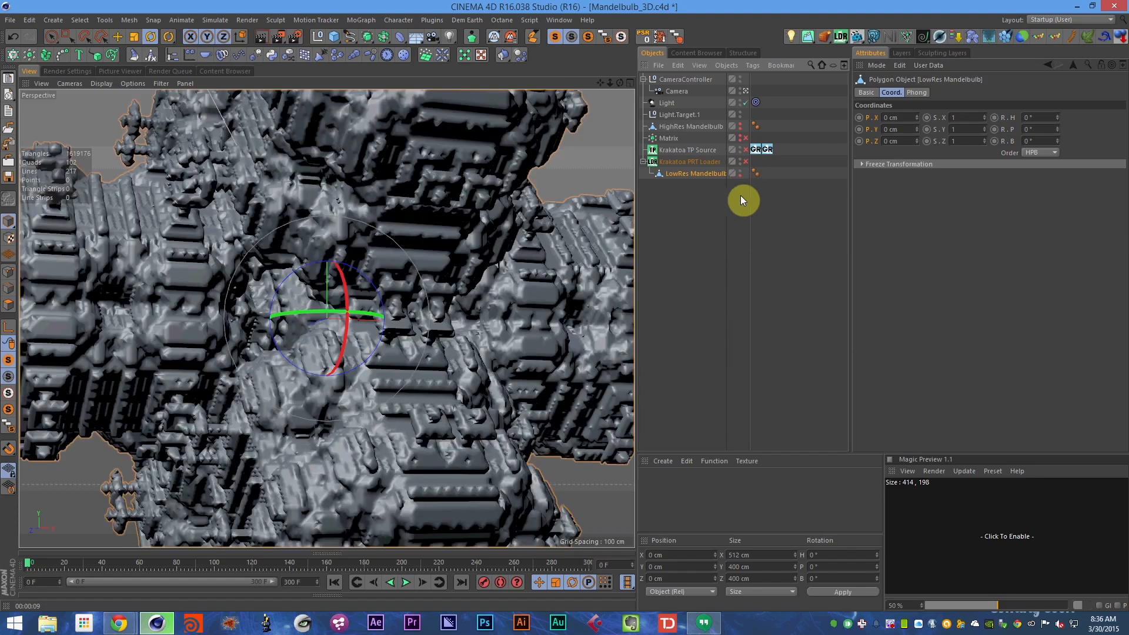
{"action": "key", "text": "ctrl+s"}
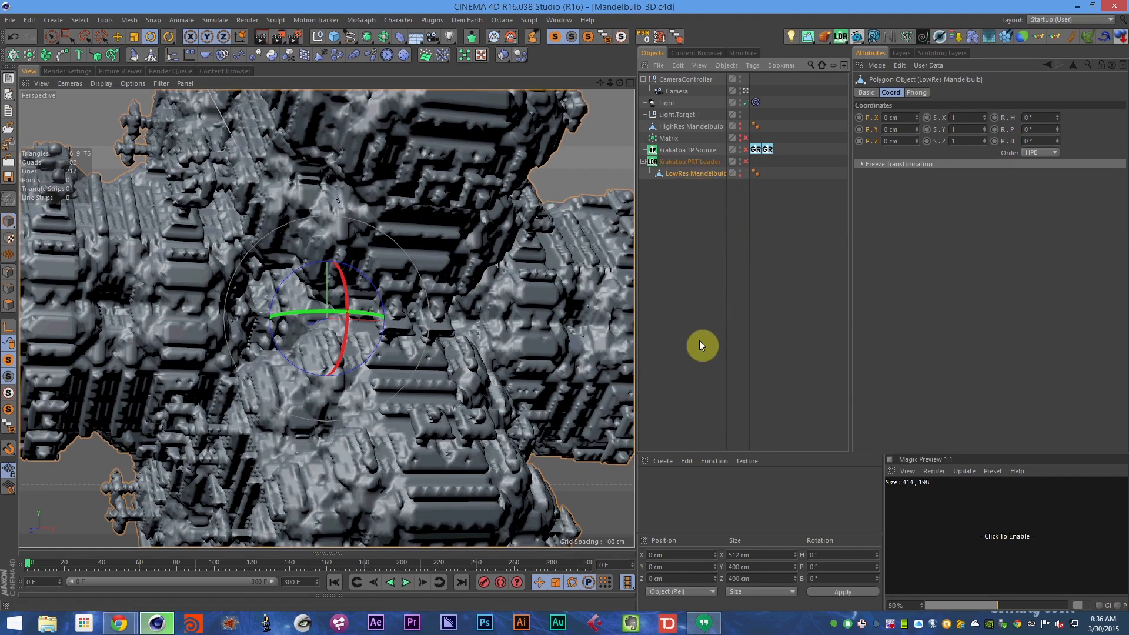
- Make an AVI preview of all frames in Software Preview mode with an image size of 720
{"action": "key", "text": "alt+b"}
{"action": "left_click", "coordinate": [661, 288]}
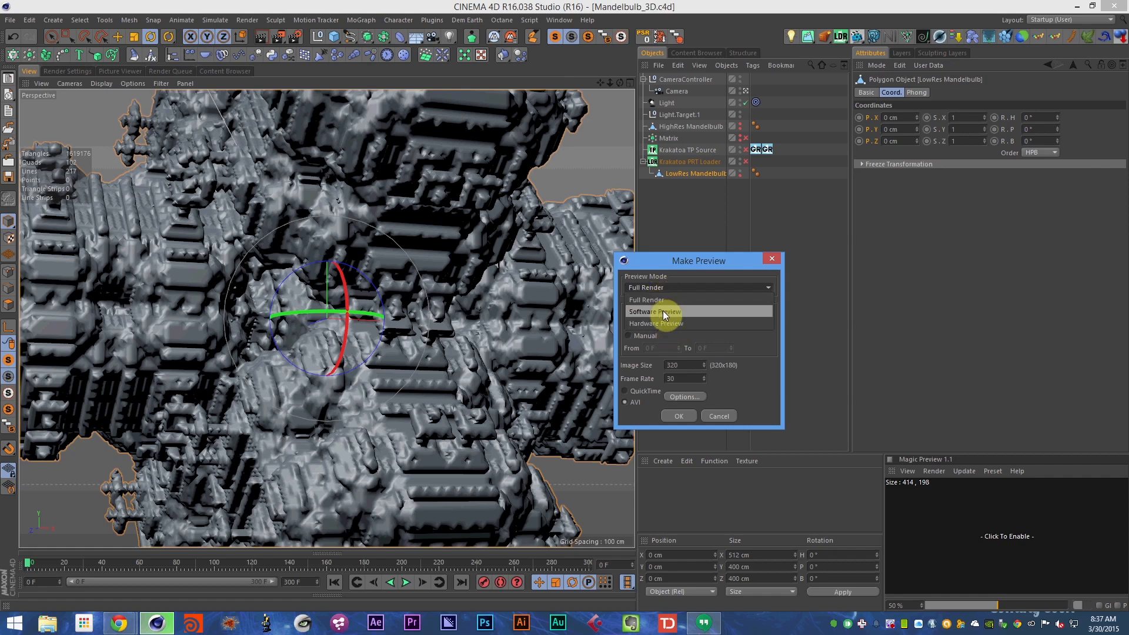
{"action": "left_click", "coordinate": [661, 313]}
{"action": "double_click", "coordinate": [689, 367]}
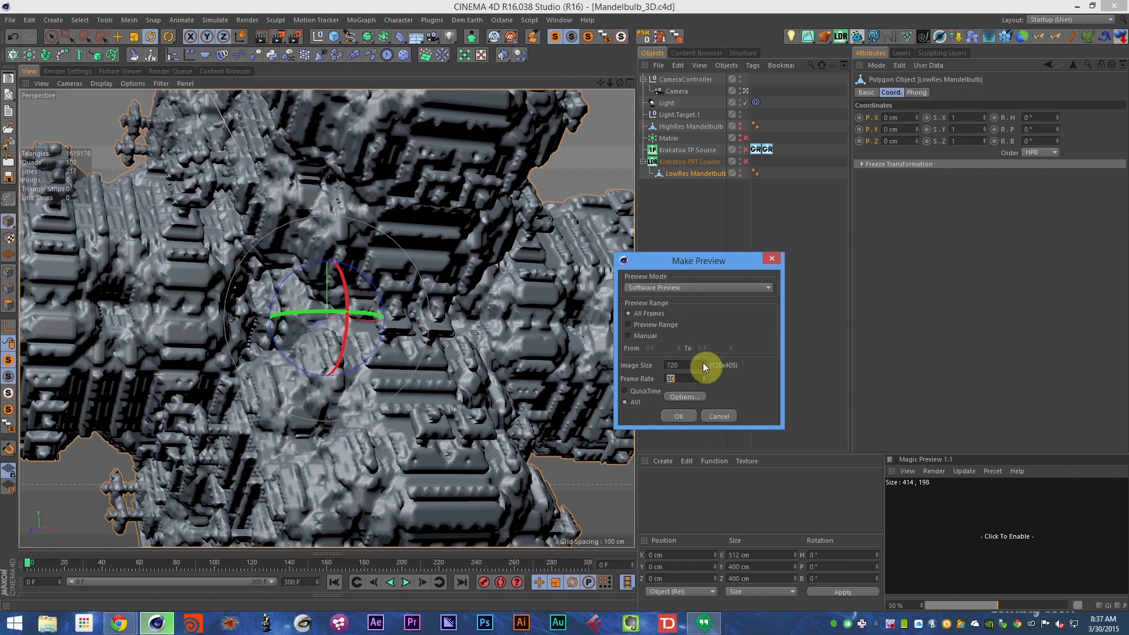
{"action": "left_click", "coordinate": [736, 380]}
{"action": "left_click", "coordinate": [679, 417]}
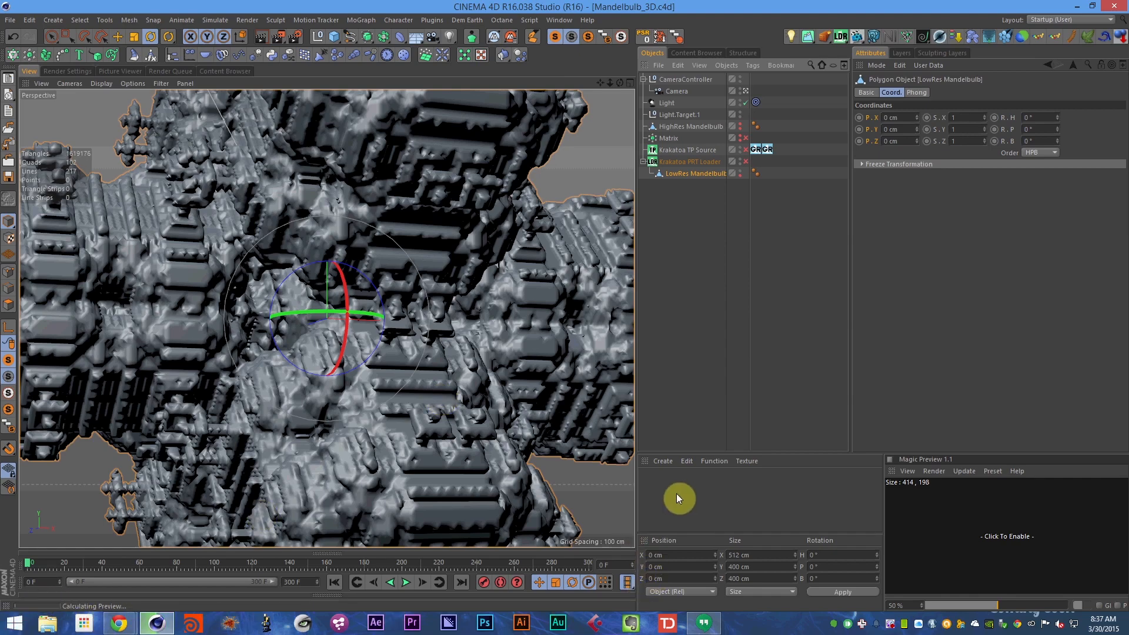
- Play the animation with the low-res mesh to check the rotation and pull-back, stopping at frame 252
{"action": "left_click", "coordinate": [408, 582]}
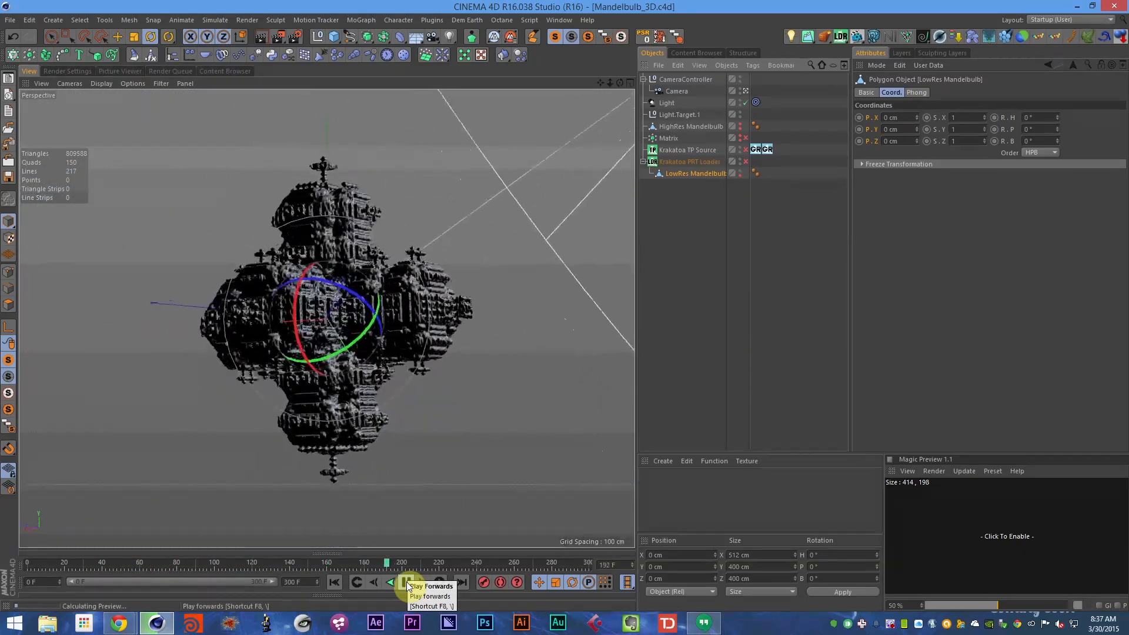
{"action": "left_click", "coordinate": [407, 582]}
{"action": "left_click", "coordinate": [406, 583]}
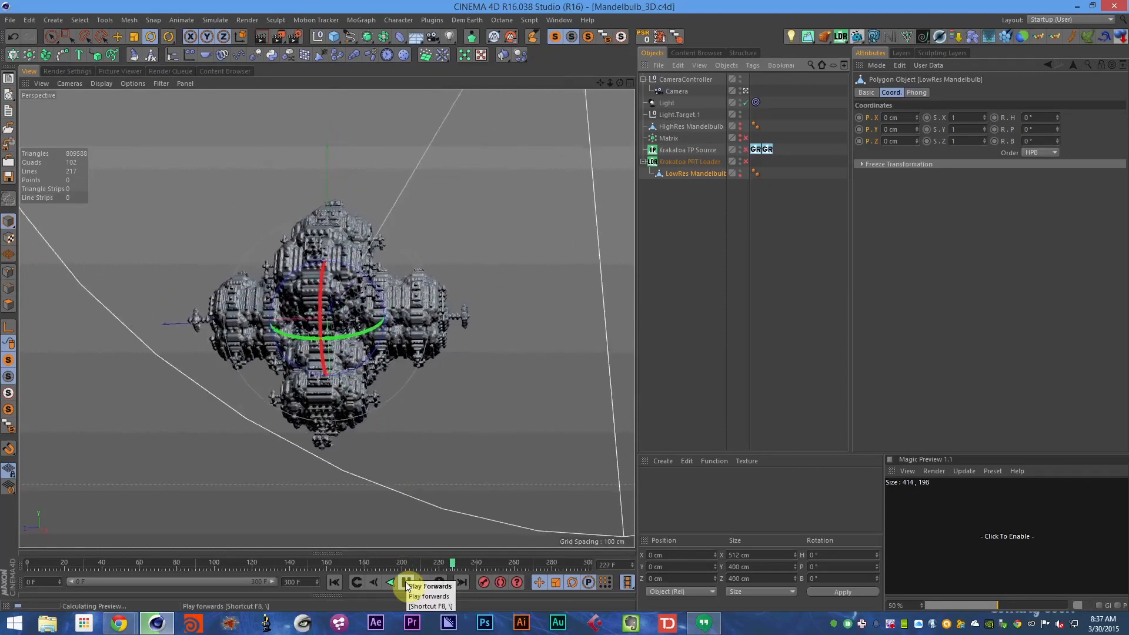
{"action": "left_click", "coordinate": [406, 582]}
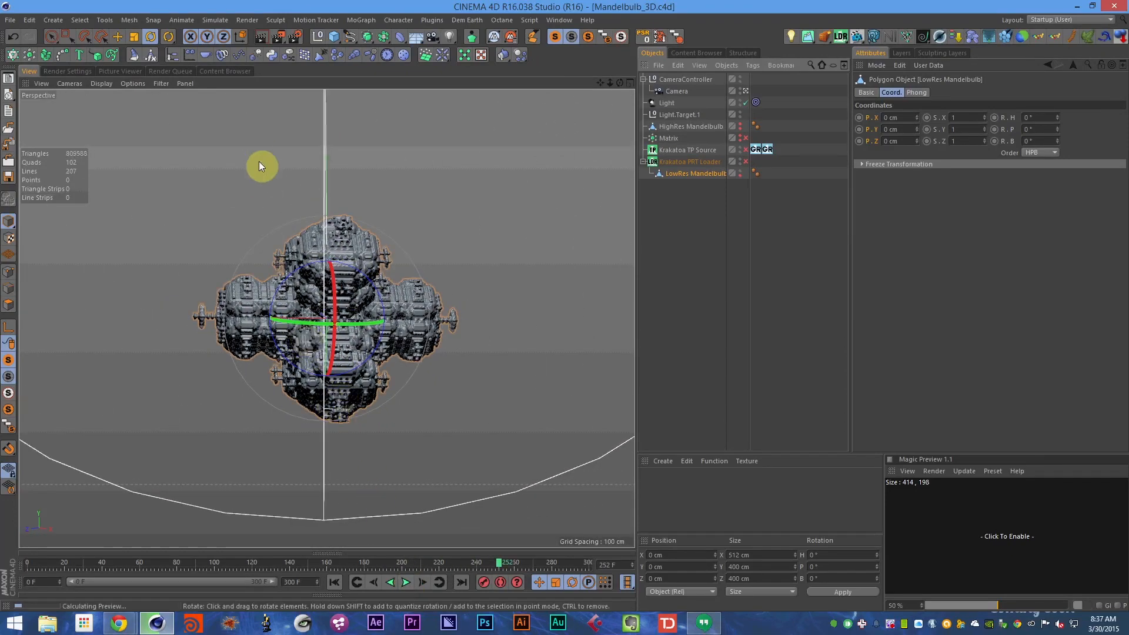
- Hide the LowRes Mandelbulb, re-enable the Krakatoa PRT Loader, test-render frame 252, and save the scene
{"action": "left_click", "coordinate": [261, 38]}
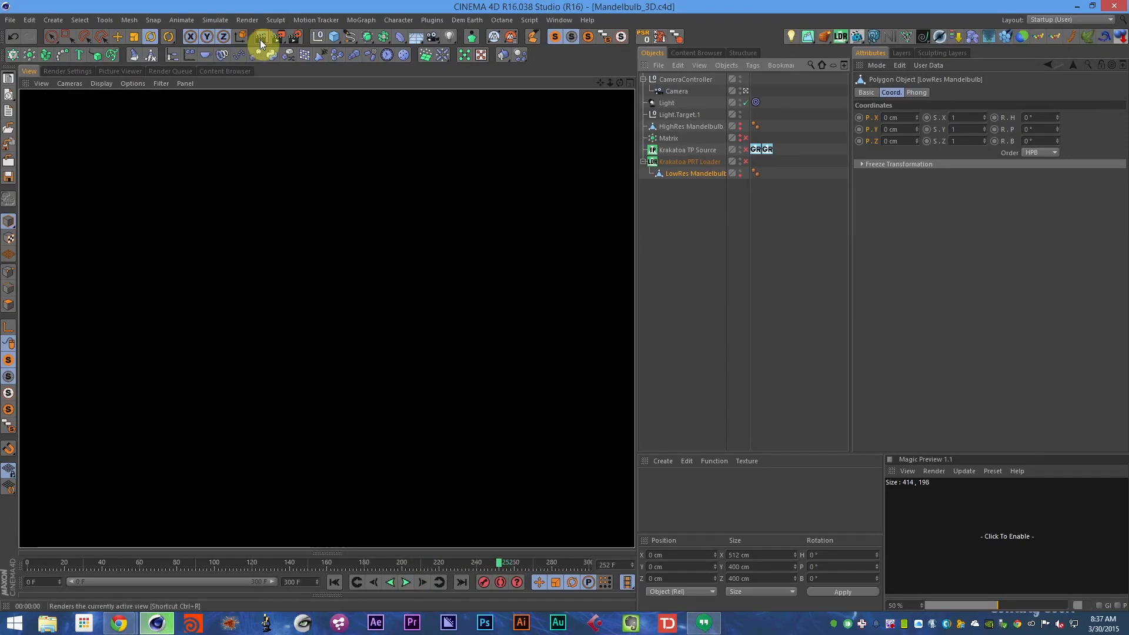
{"action": "left_click", "coordinate": [741, 174]}
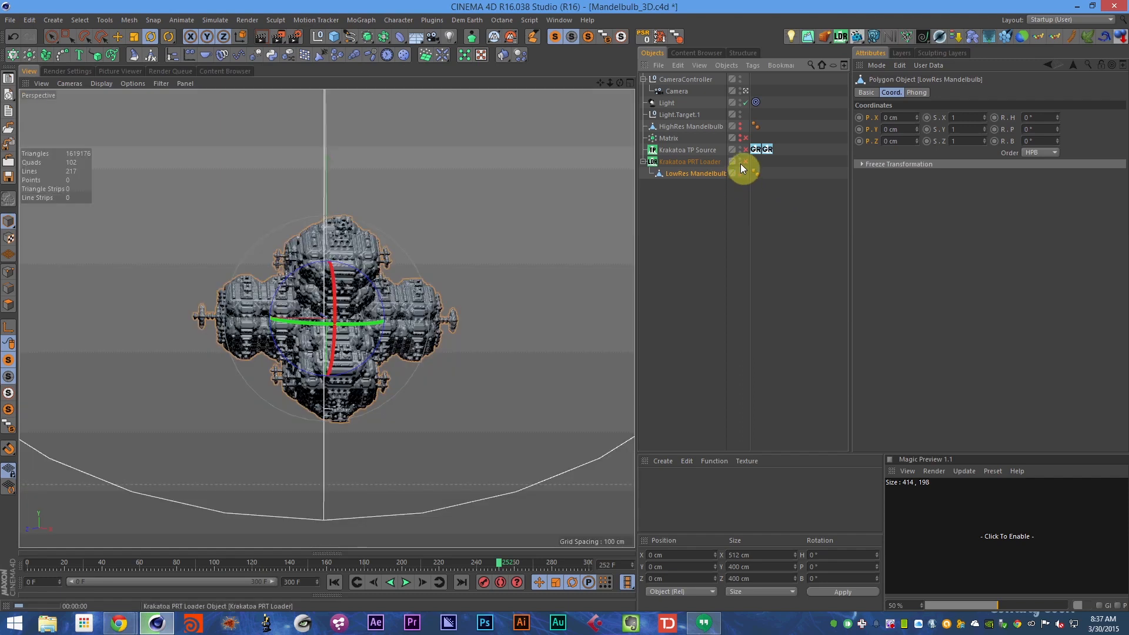
{"action": "left_click", "coordinate": [745, 161]}
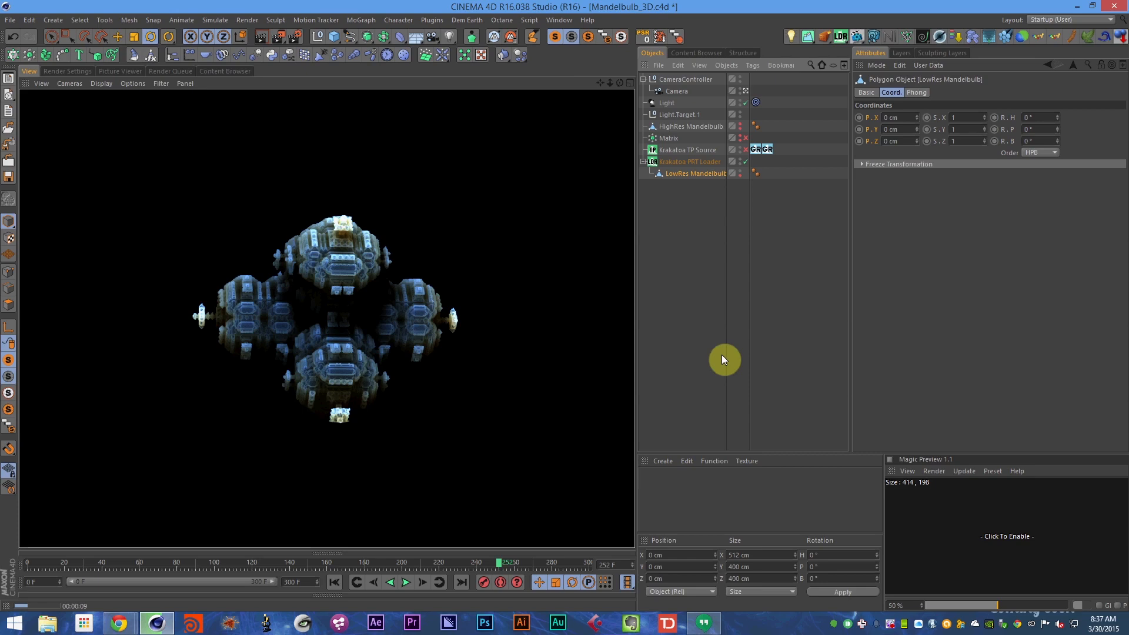
{"action": "key", "text": "ctrl+s"}
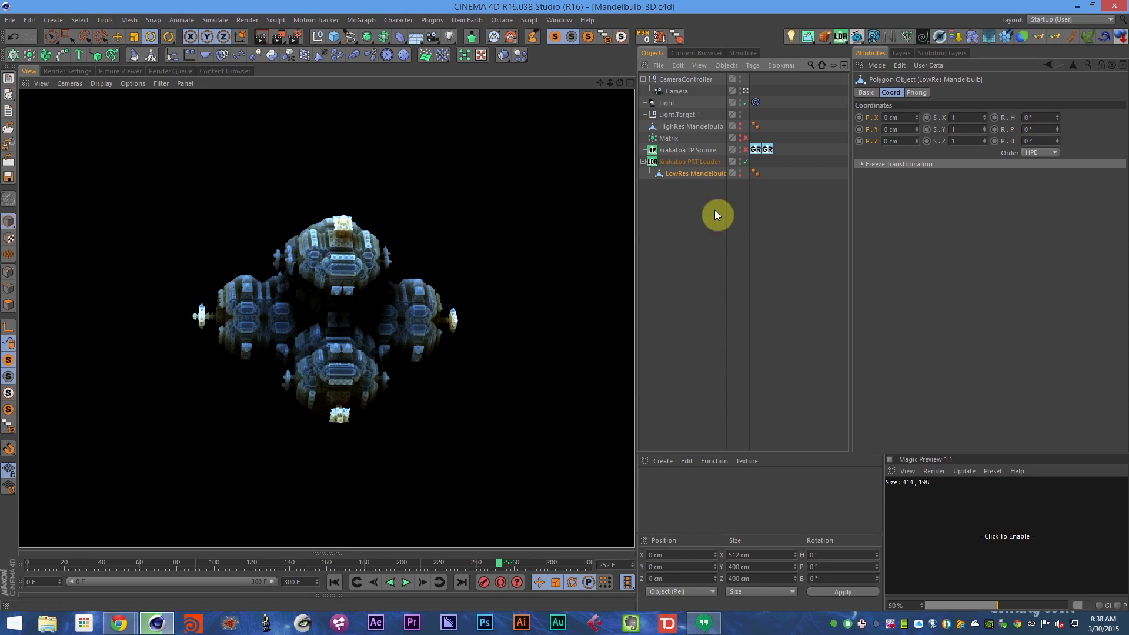
- Enable saving of the multi-pass image in the render settings
{"action": "left_click", "coordinate": [66, 72]}
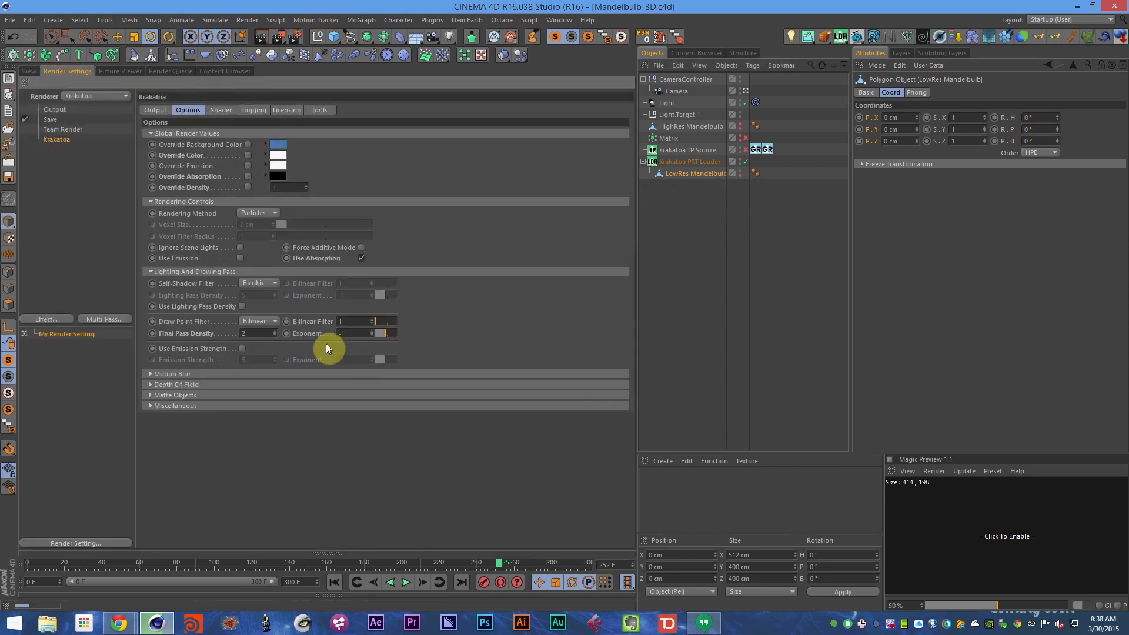
{"action": "left_click", "coordinate": [59, 120]}
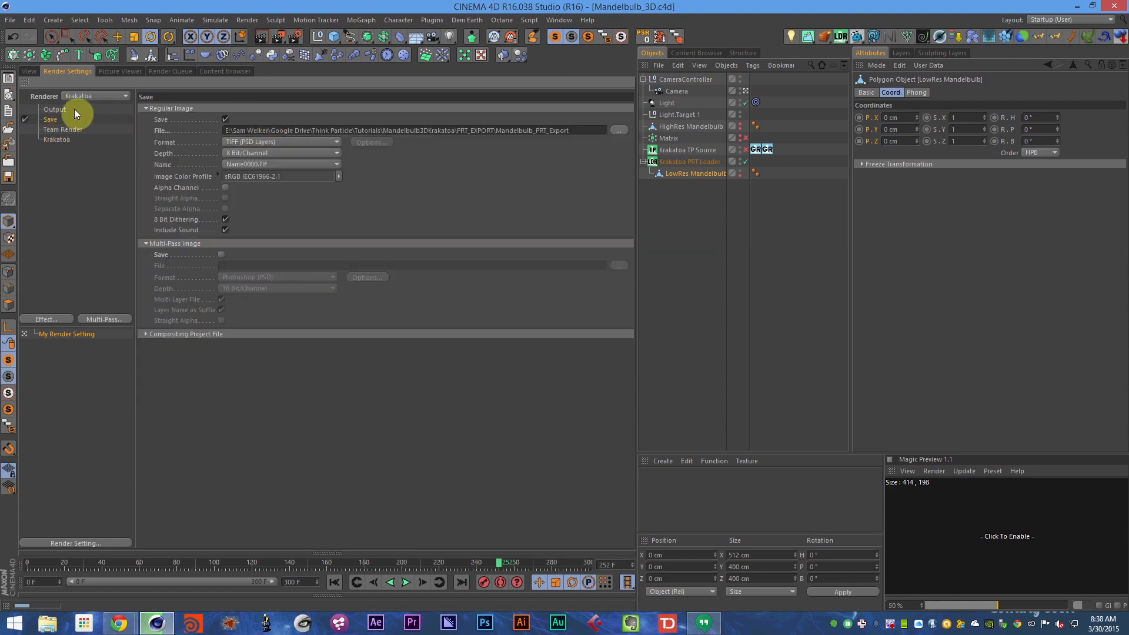
{"action": "left_click", "coordinate": [221, 256]}
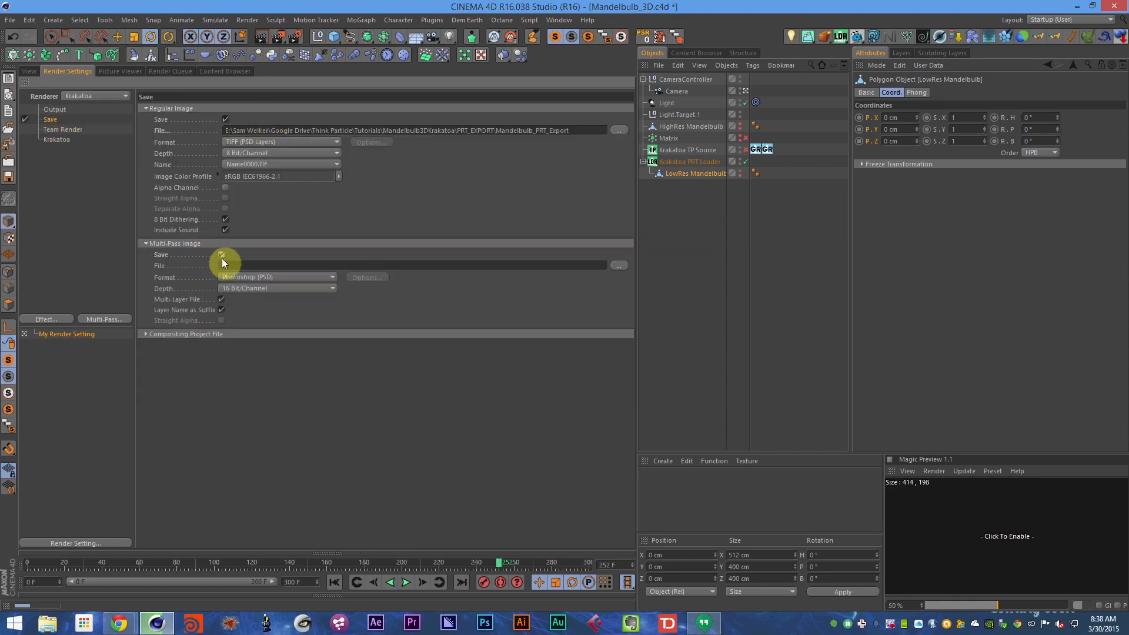
- Create a folder named Render inside Mandelbulb3DKrakatoa and use it as the regular image's save location
{"action": "left_click", "coordinate": [615, 131]}
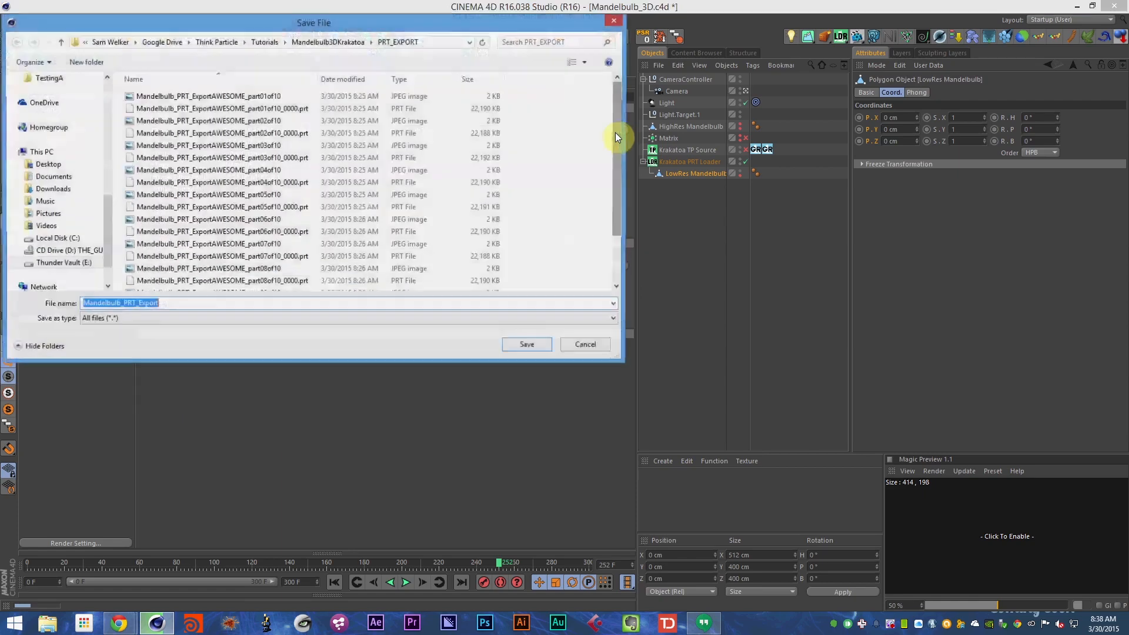
{"action": "left_click", "coordinate": [317, 42]}
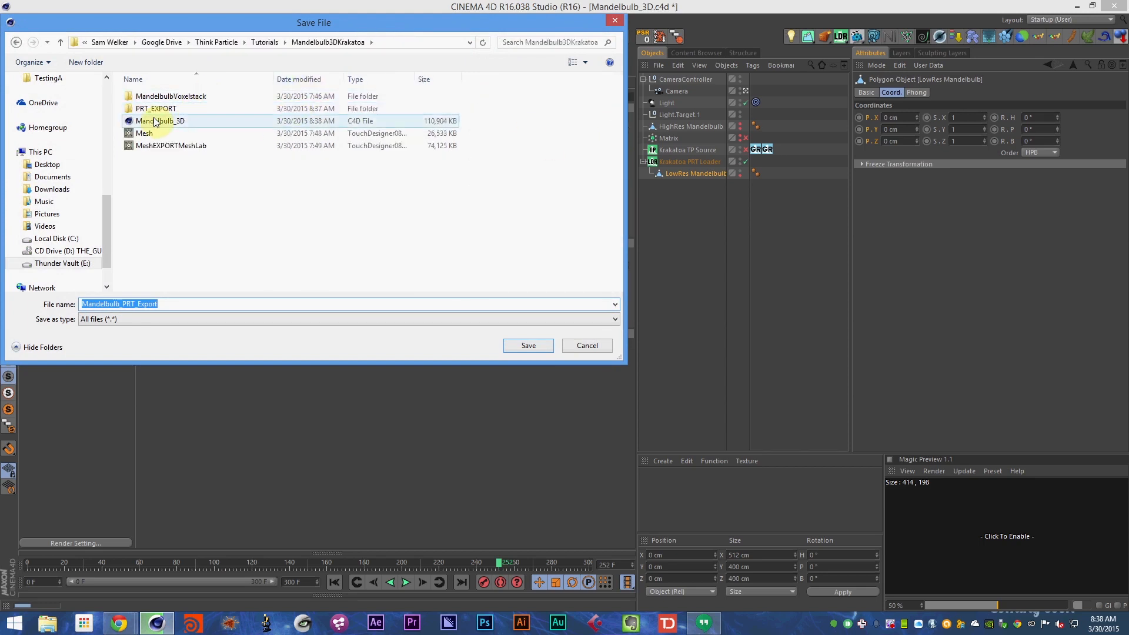
{"action": "left_click", "coordinate": [85, 63]}
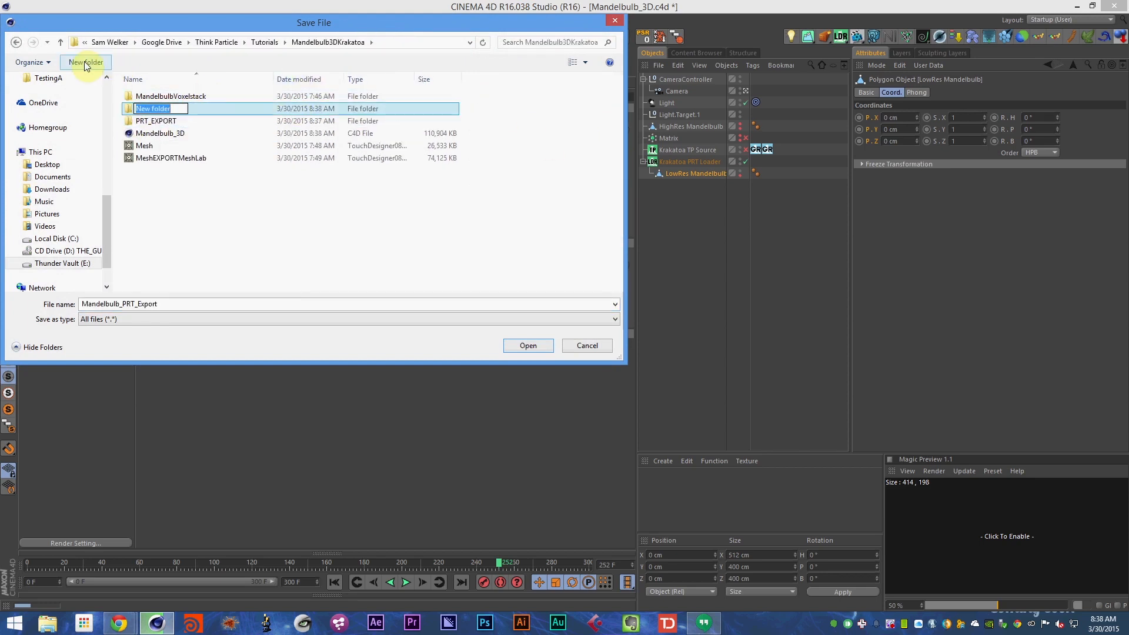
{"action": "type", "text": "Render"}
{"action": "key", "text": "Return"}
{"action": "key", "text": "Return"}
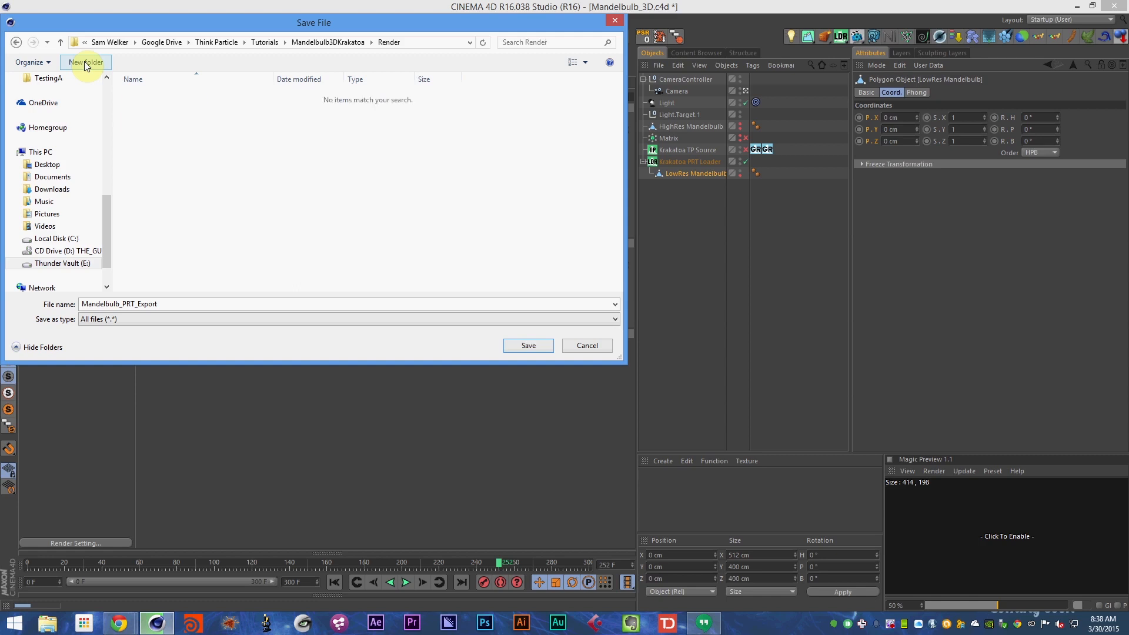
- Name the regular image's output file Mandelbulb_Render and save the path
{"action": "left_click", "coordinate": [131, 304]}
{"action": "left_click", "coordinate": [196, 307]}
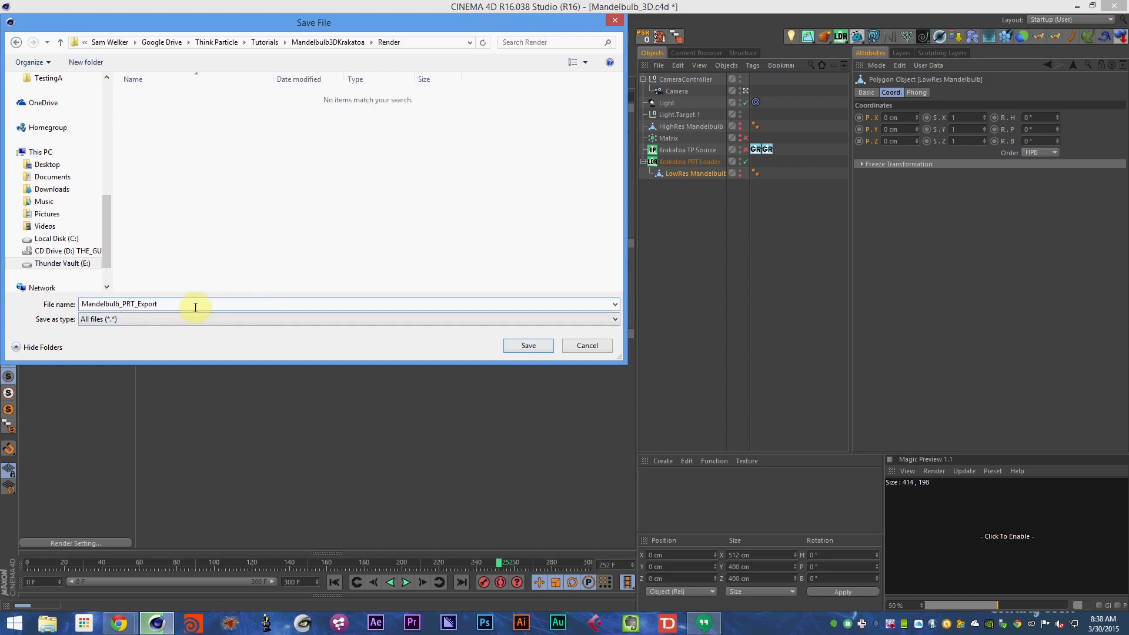
{"action": "left_click_drag", "start_coordinate": [124, 304], "coordinate": [260, 317]}
{"action": "type", "text": "Render"}
{"action": "key", "text": "Return"}
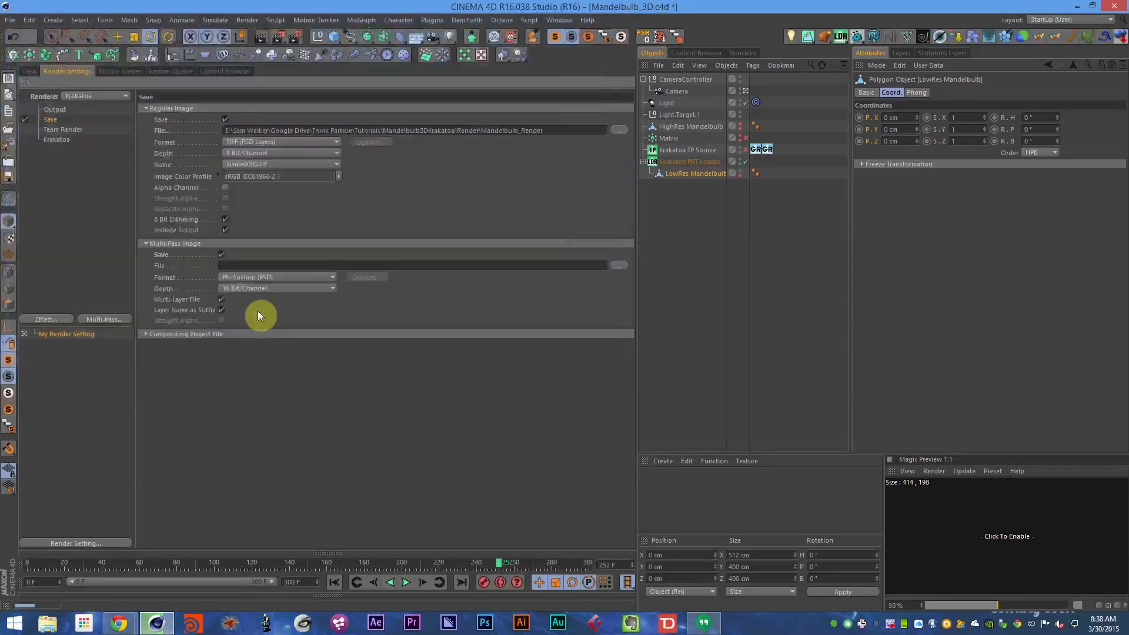
- Copy the regular image's file path into the multi-pass image's file path and add the suffix _MULTI
{"action": "triple_click", "coordinate": [557, 130]}
{"action": "key", "text": "ctrl+c"}
{"action": "left_click", "coordinate": [252, 266]}
{"action": "key", "text": "ctrl+v"}
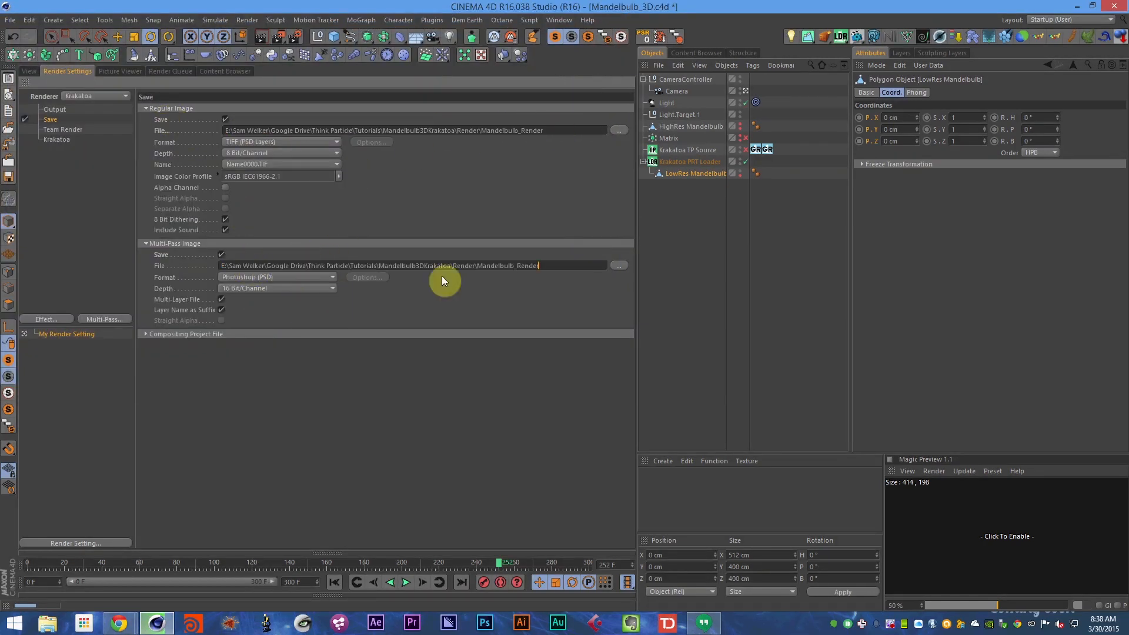
- Turn off Multi-Layer File for the multi-pass image and set its format to OpenEXR
{"action": "left_click", "coordinate": [222, 299]}
{"action": "left_click", "coordinate": [270, 277]}
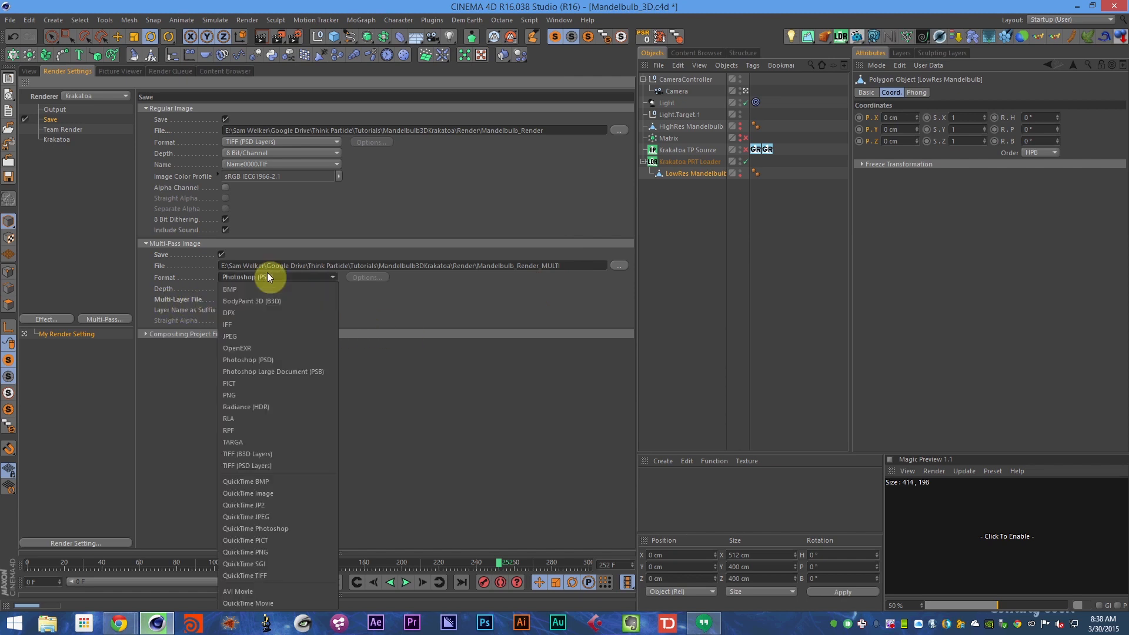
{"action": "left_click", "coordinate": [259, 350]}
- Set the regular image's format to OpenEXR and enable its alpha channel
{"action": "left_click", "coordinate": [262, 141]}
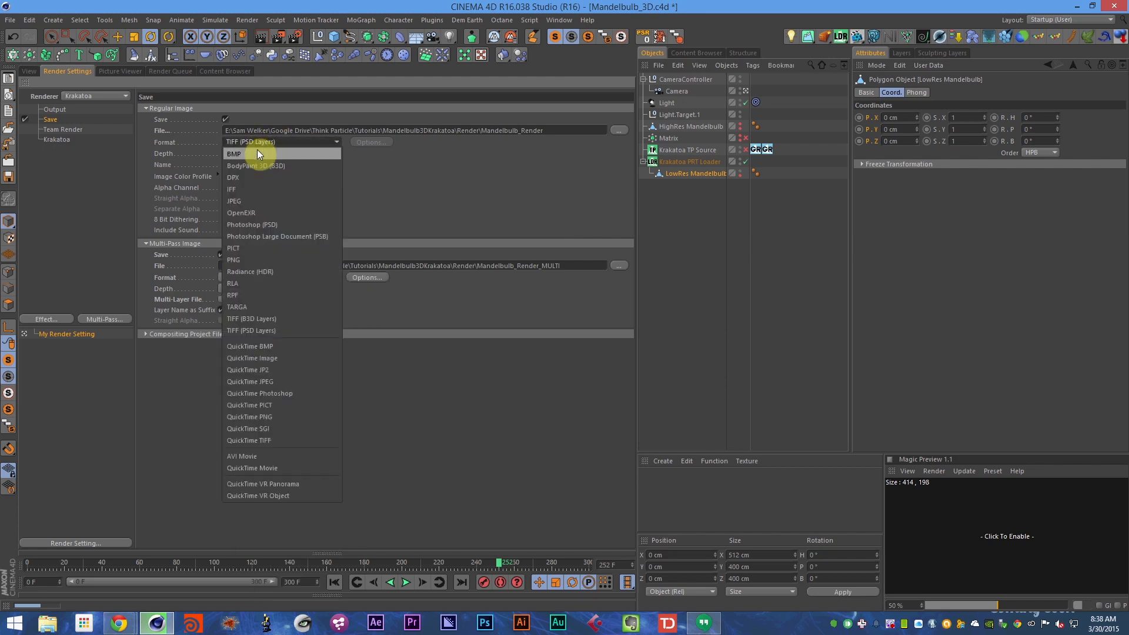
{"action": "left_click", "coordinate": [247, 212]}
{"action": "left_click", "coordinate": [225, 189]}
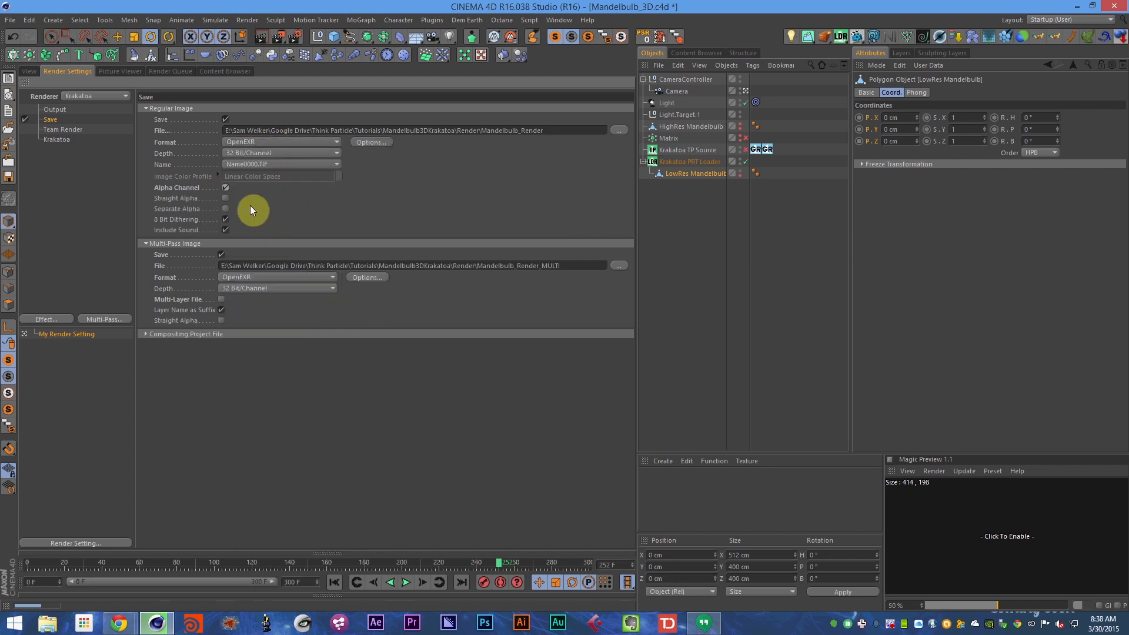
- Set Krakatoa's Render To option to File and enable Save Normal Pass
{"action": "left_click", "coordinate": [57, 139]}
{"action": "left_click", "coordinate": [156, 110]}
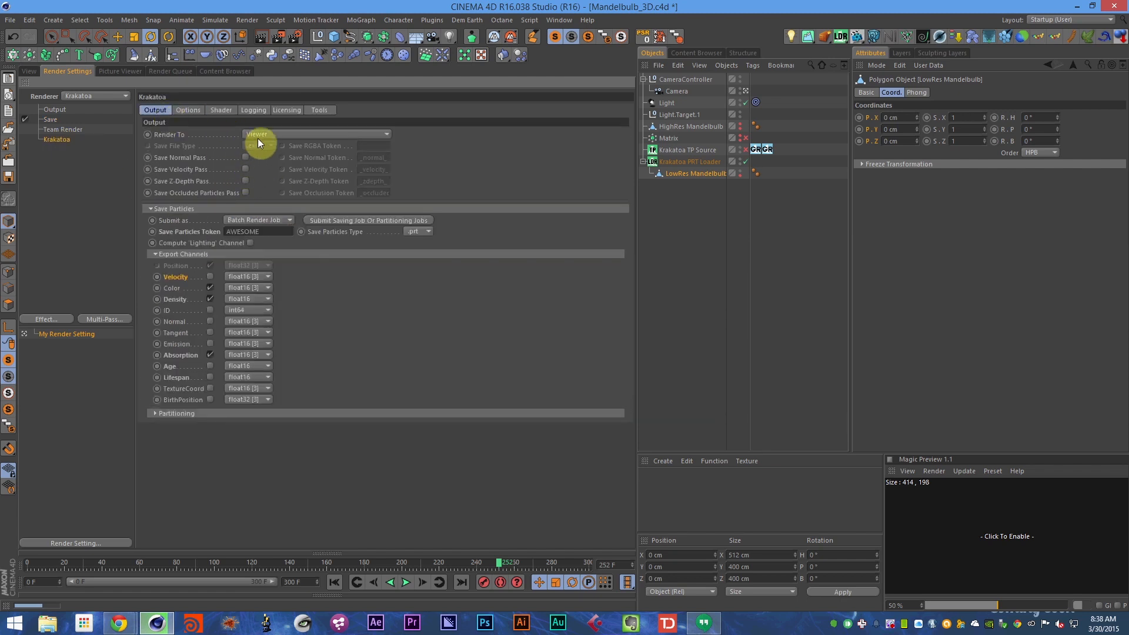
{"action": "left_click", "coordinate": [258, 141]}
{"action": "left_click", "coordinate": [284, 171]}
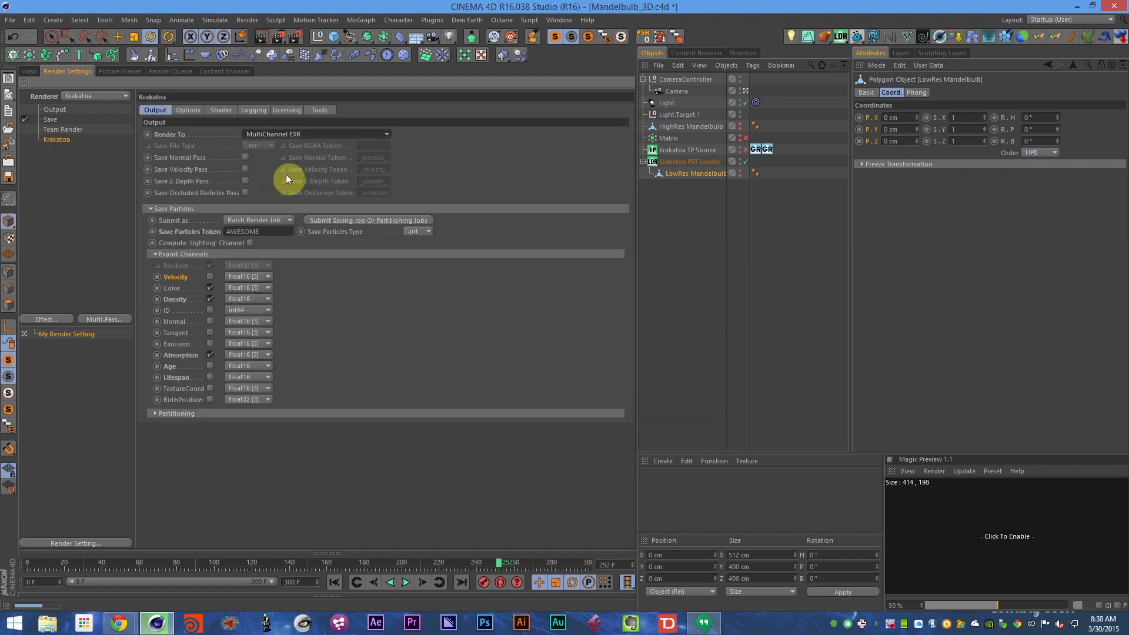
{"action": "left_click", "coordinate": [245, 157]}
{"action": "left_click", "coordinate": [270, 135]}
{"action": "left_click", "coordinate": [275, 146]}
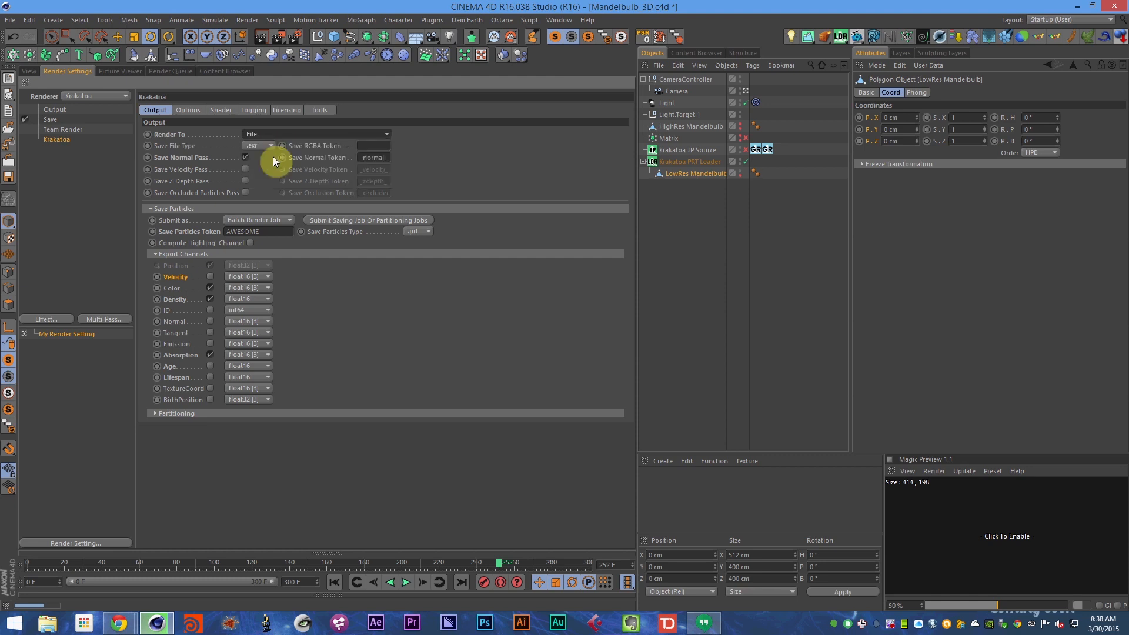
- Enable Krakatoa's Save Velocity, Save Z-Depth and Save Occluded Particles passes, keeping File output as .exr, and save the project
{"action": "left_click", "coordinate": [245, 169]}
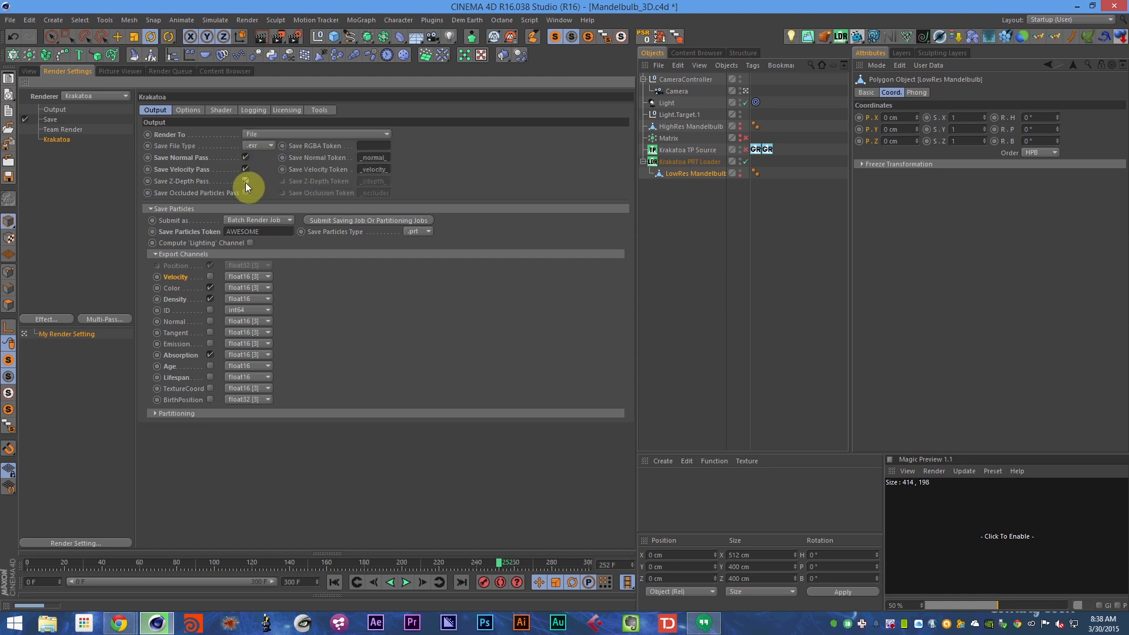
{"action": "left_click", "coordinate": [246, 181]}
{"action": "left_click", "coordinate": [247, 193]}
{"action": "key", "text": "ctrl+s"}
{"action": "left_click", "coordinate": [252, 135]}
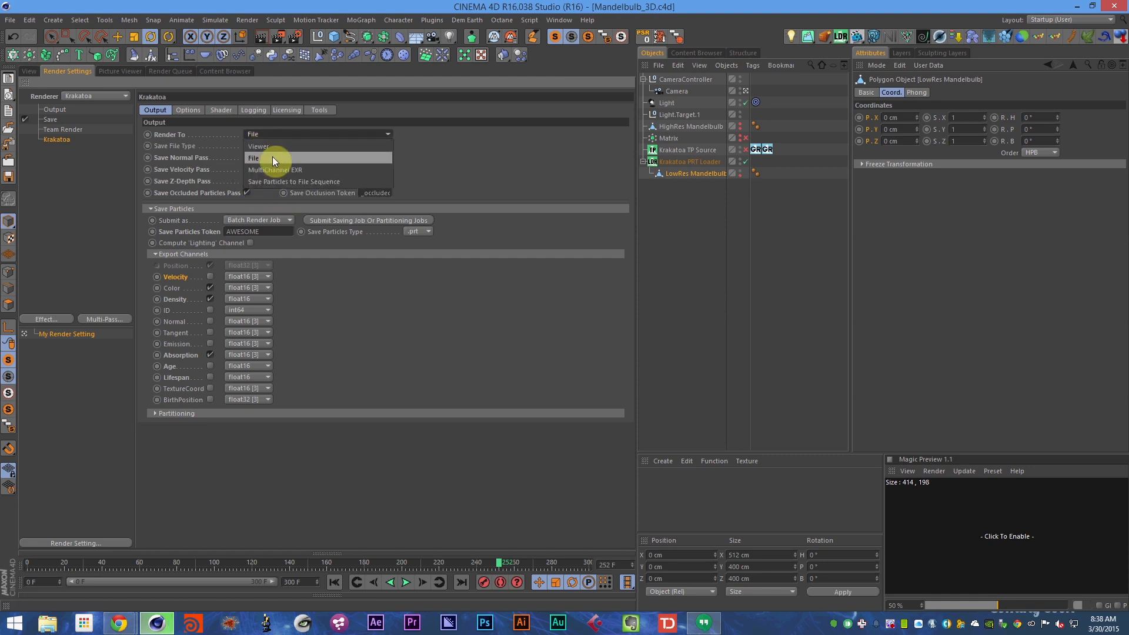
{"action": "left_click", "coordinate": [270, 156]}
{"action": "left_click", "coordinate": [269, 147]}
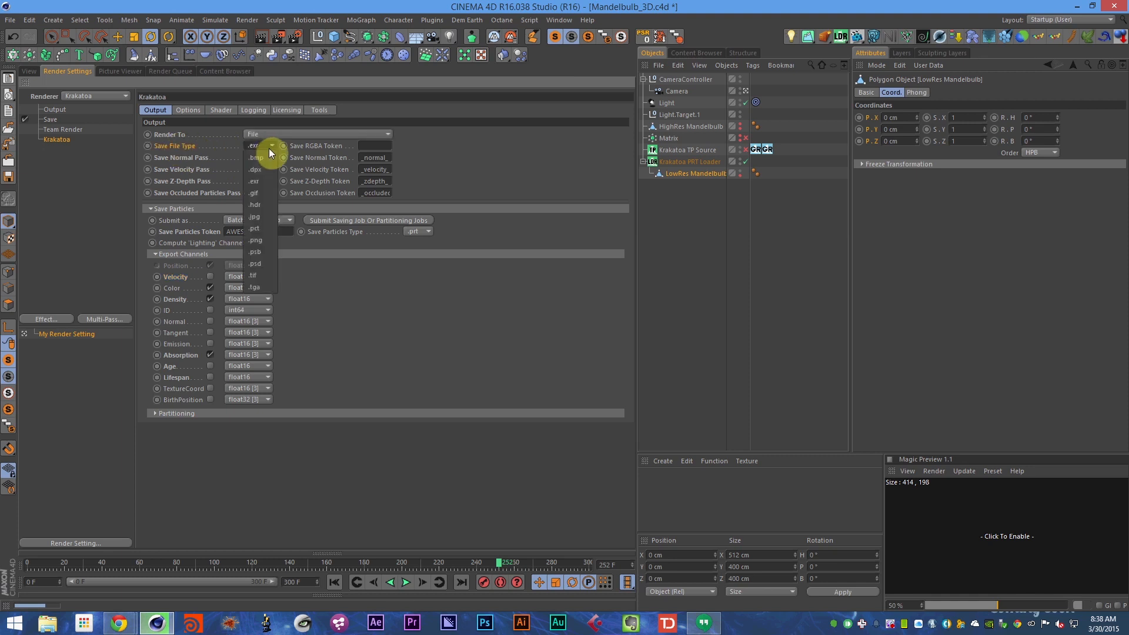
{"action": "left_click", "coordinate": [280, 150]}
{"action": "left_click", "coordinate": [198, 159]}
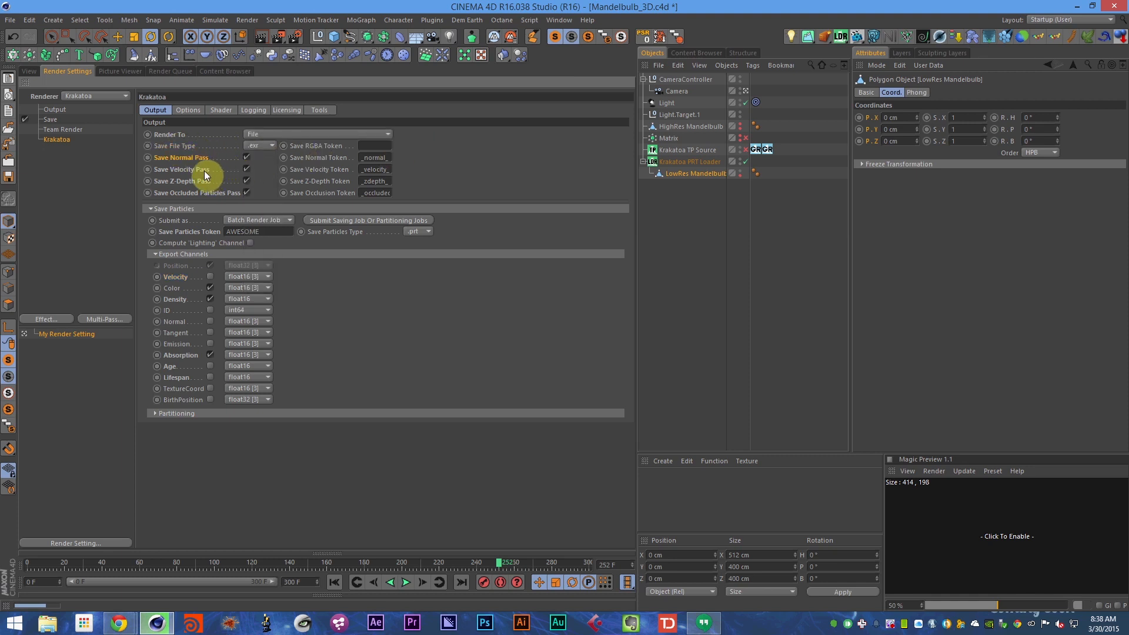
{"action": "left_click", "coordinate": [182, 196]}
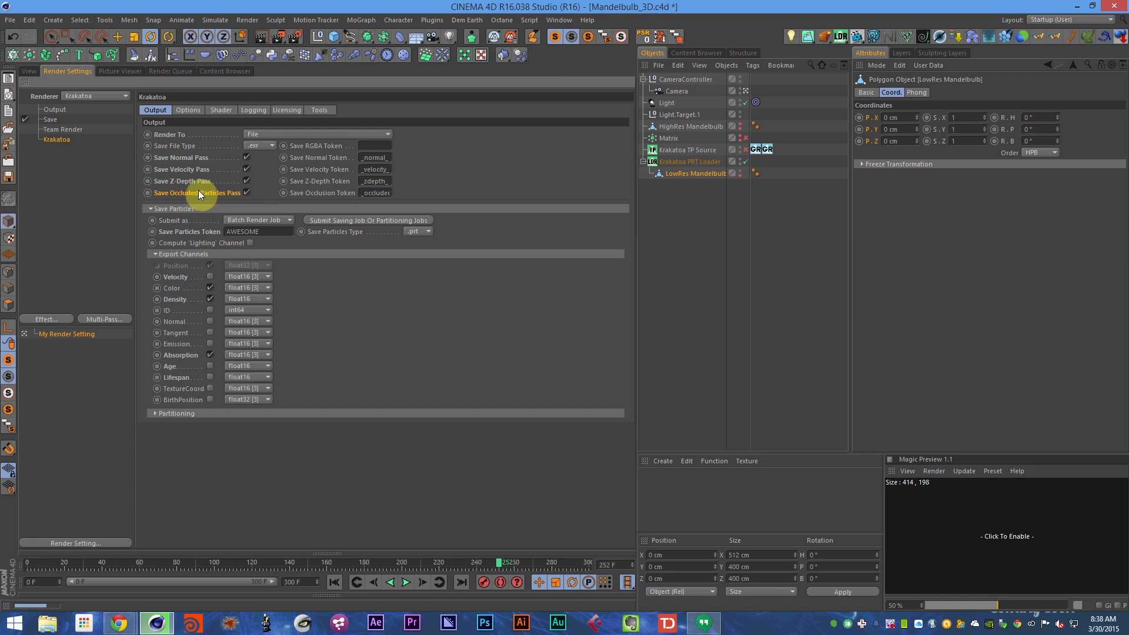
- Assign the Krakatoa PRT Loader as the Camera's Focus Object
{"action": "left_click", "coordinate": [675, 91]}
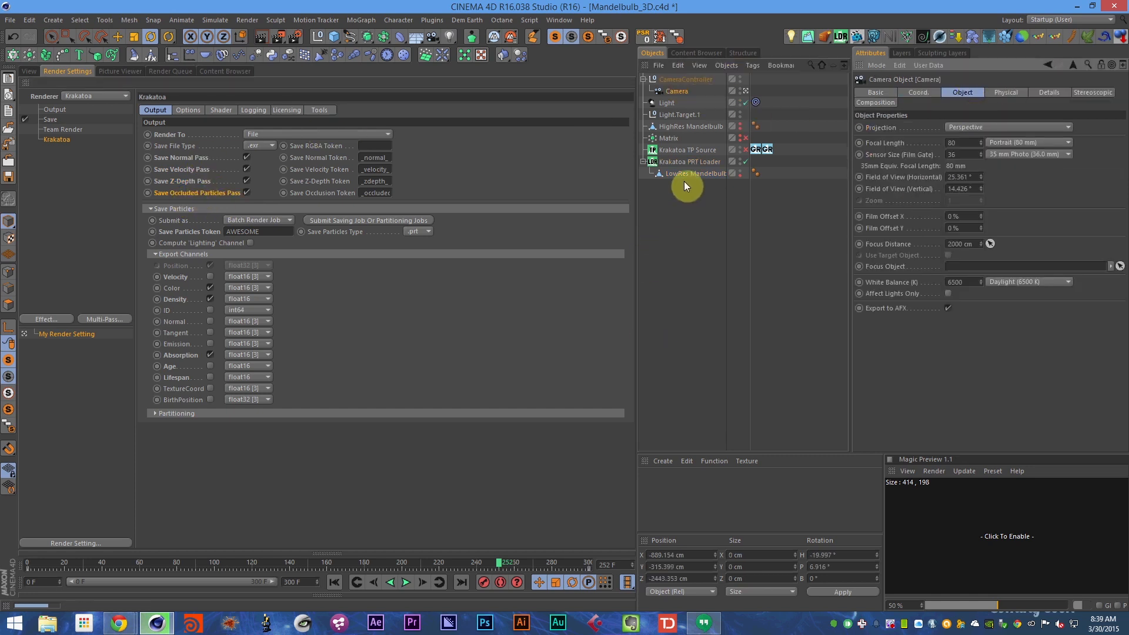
{"action": "left_click_drag", "start_coordinate": [678, 161], "coordinate": [978, 268]}
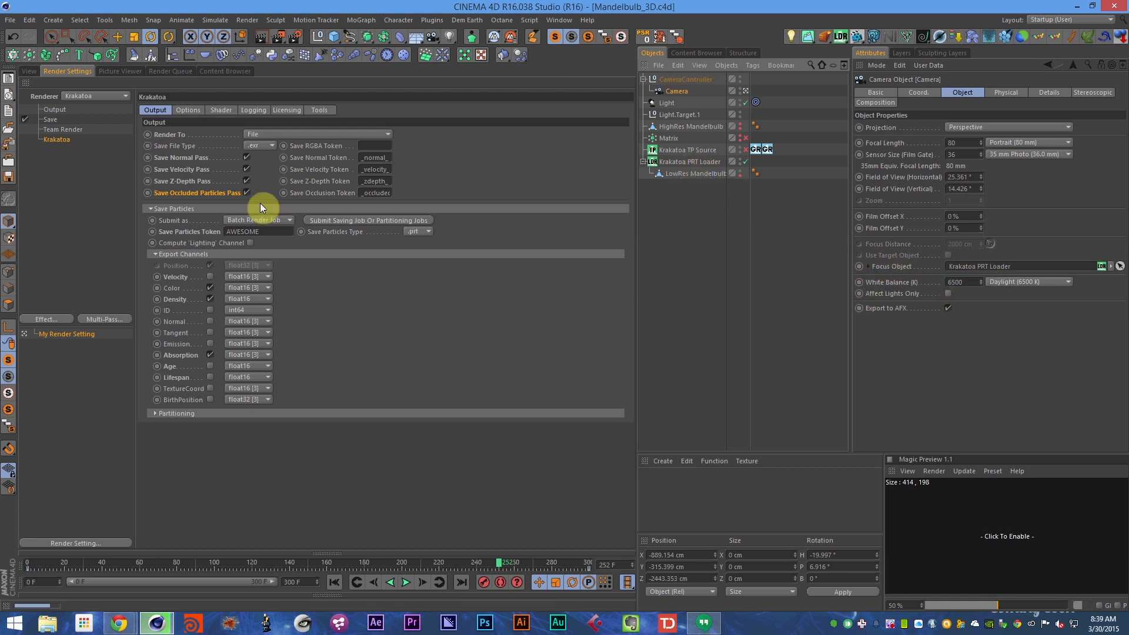
- Collapse the Export Channels and Save Particles groups in Krakatoa's output settings
{"action": "left_click", "coordinate": [223, 254]}
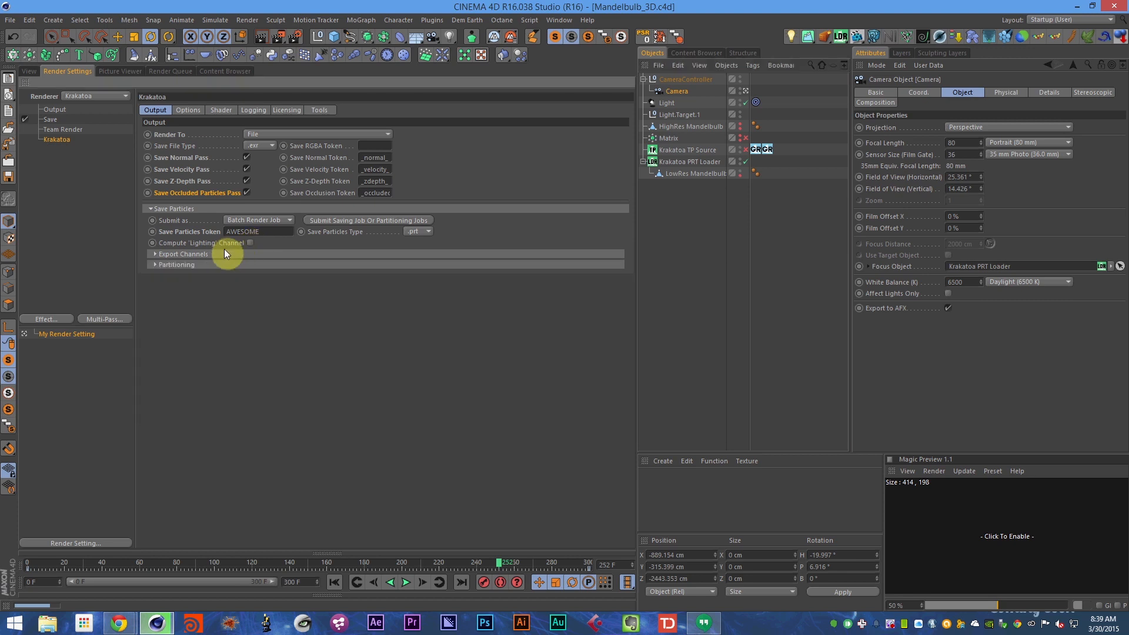
{"action": "left_click", "coordinate": [195, 209]}
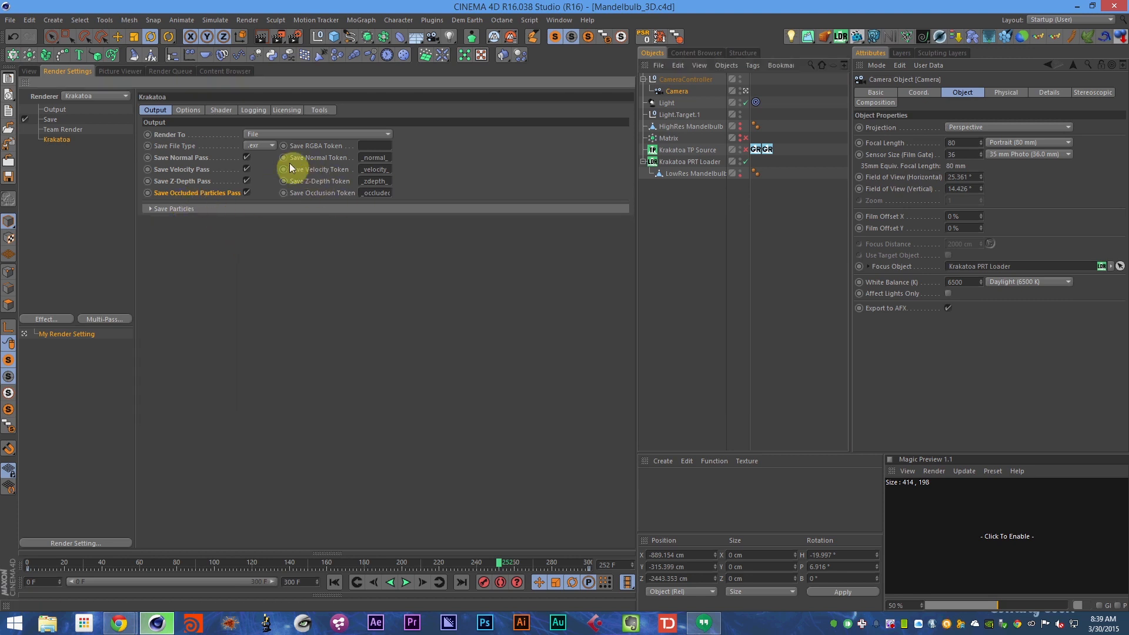
{"action": "left_click", "coordinate": [189, 111]}
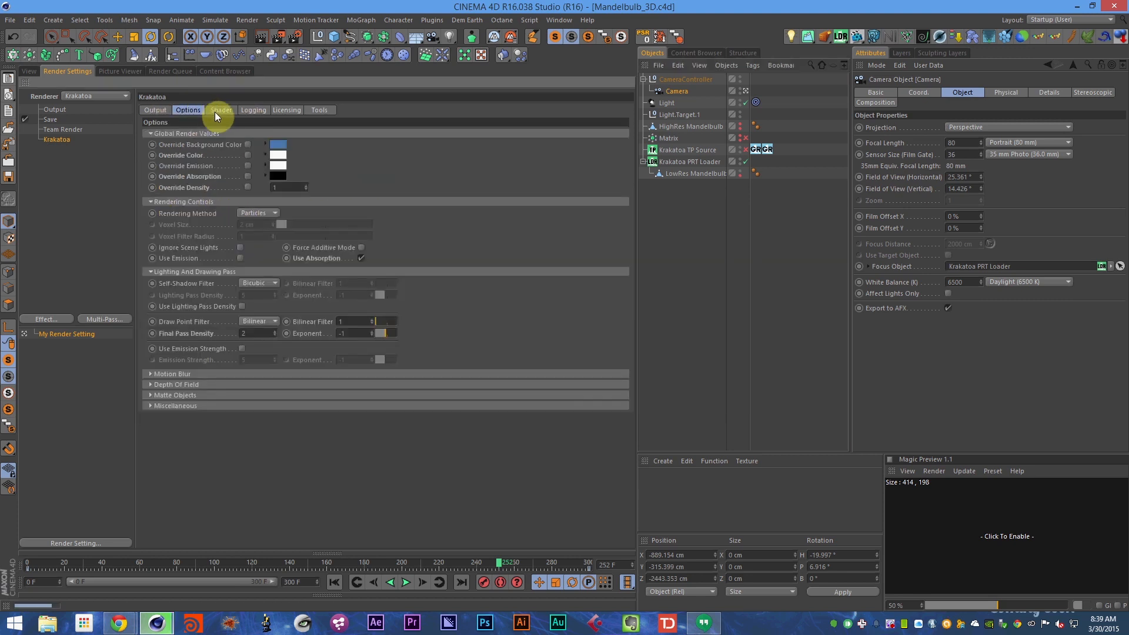
{"action": "left_click", "coordinate": [154, 110]}
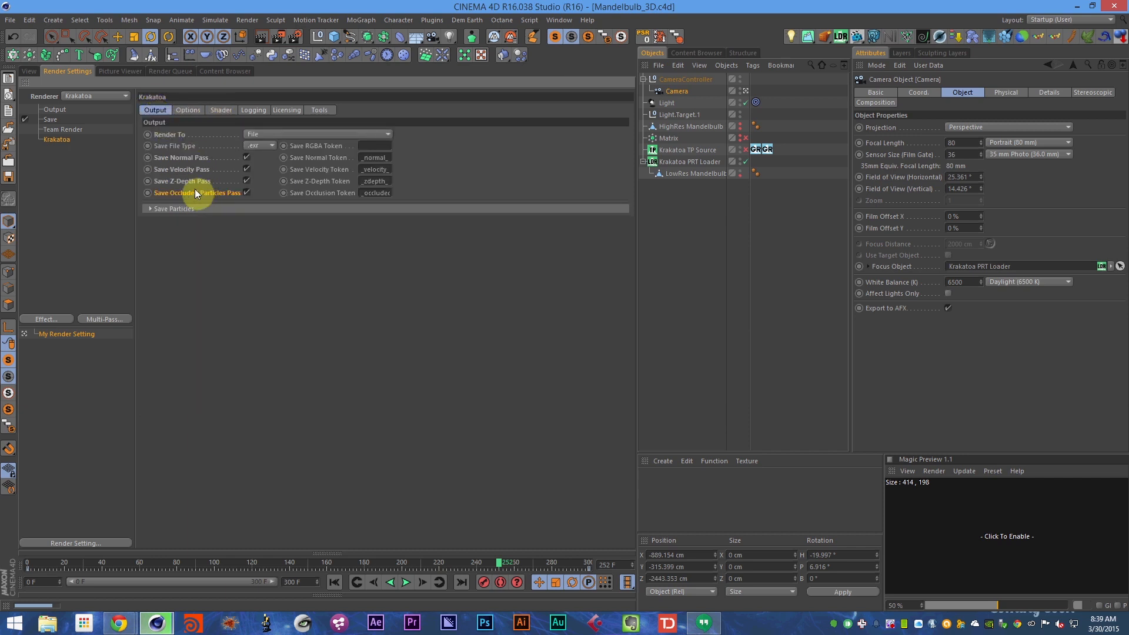
{"action": "left_click", "coordinate": [193, 209]}
{"action": "left_click", "coordinate": [194, 209]}
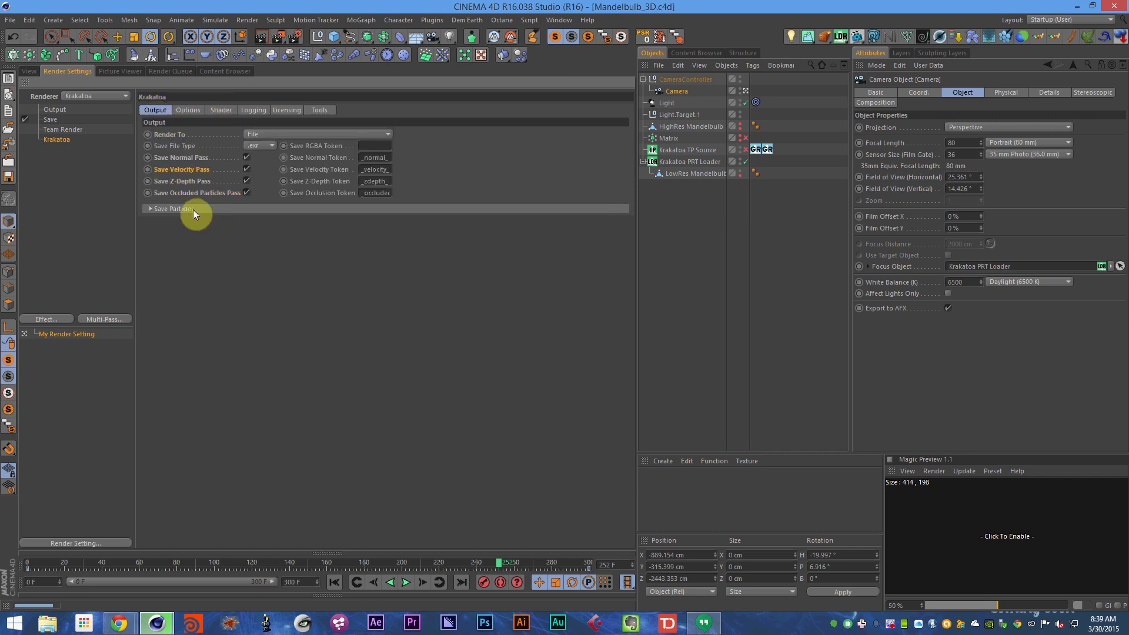
- Add a Krakatoa Channel Gradient tag to the Krakatoa PRT Loader
{"action": "right_click", "coordinate": [700, 163]}
{"action": "left_click", "coordinate": [704, 166]}
{"action": "right_click", "coordinate": [700, 164]}
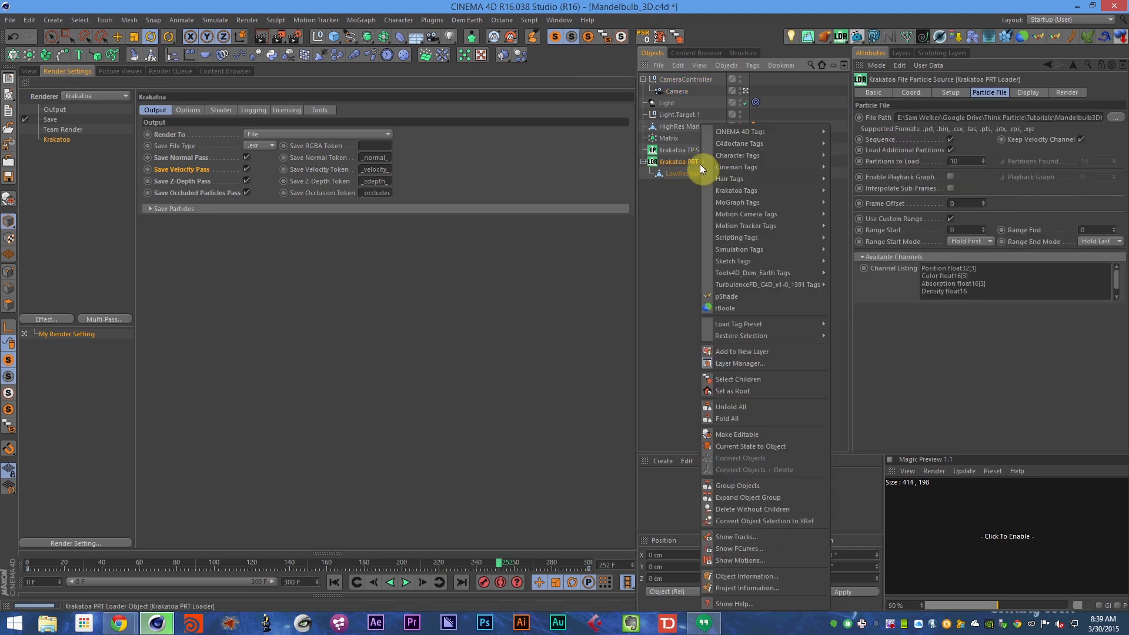
{"action": "mouse_move", "coordinate": [762, 191]}
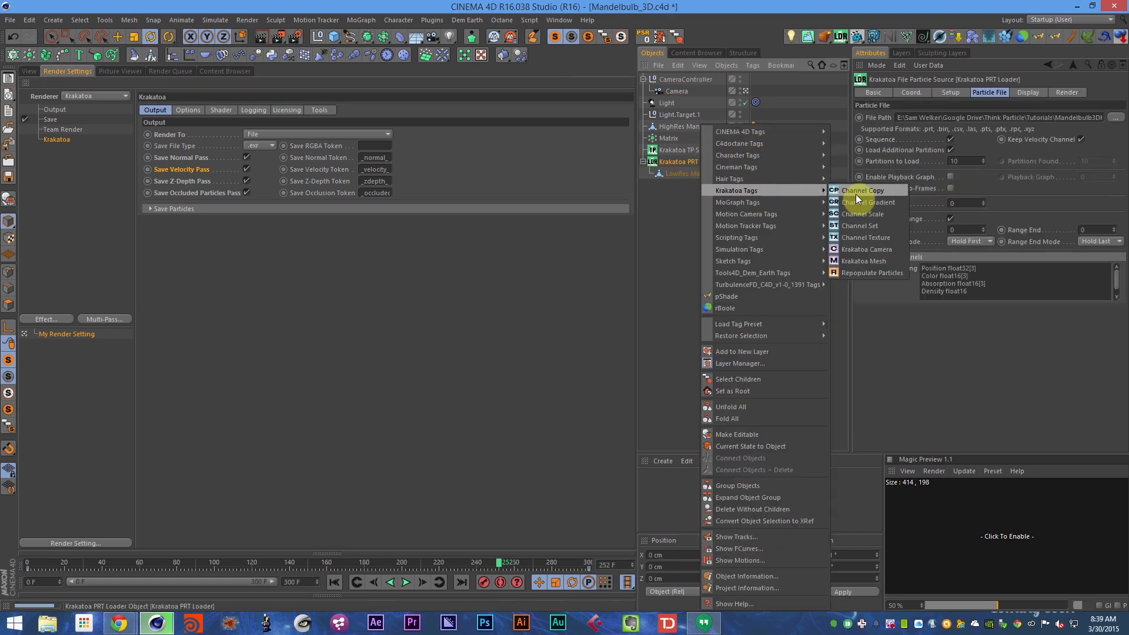
{"action": "left_click", "coordinate": [856, 201]}
- Set both the source and destination channels of the PRT Loader's Channel Gradient tag to Velocity and save the project
{"action": "left_click", "coordinate": [31, 71]}
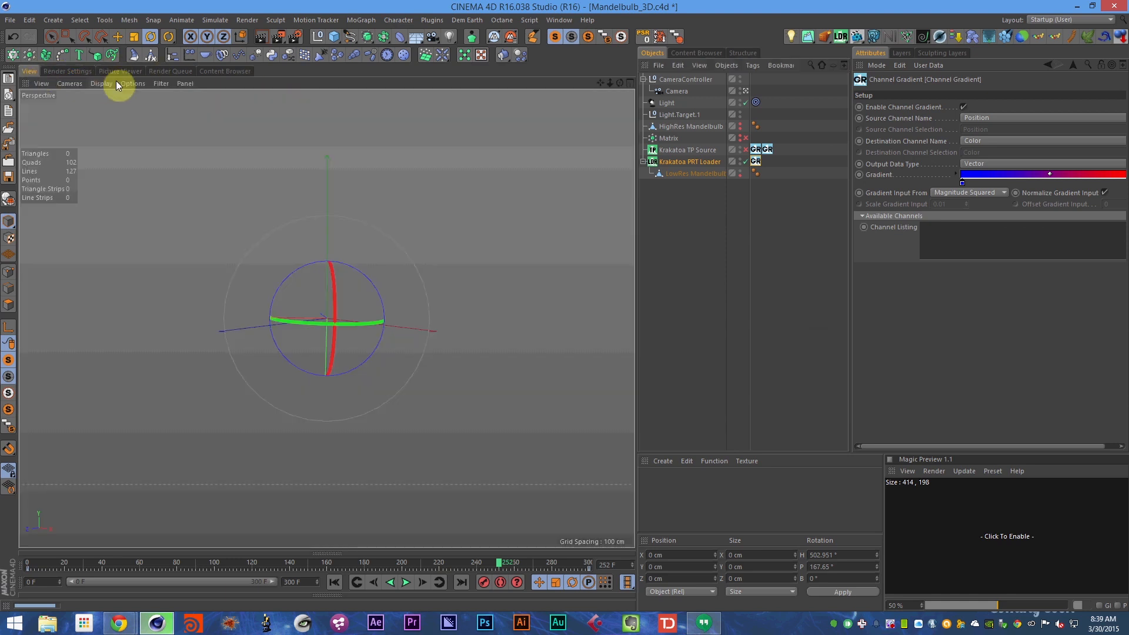
{"action": "left_click", "coordinate": [983, 120]}
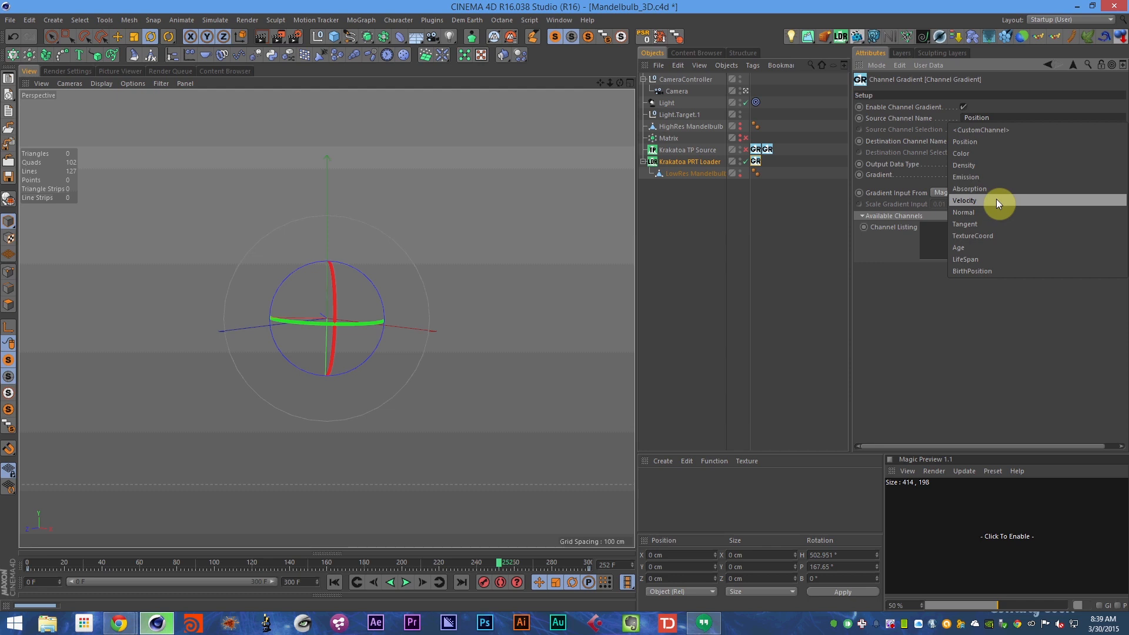
{"action": "left_click", "coordinate": [996, 200]}
{"action": "left_click", "coordinate": [976, 140]}
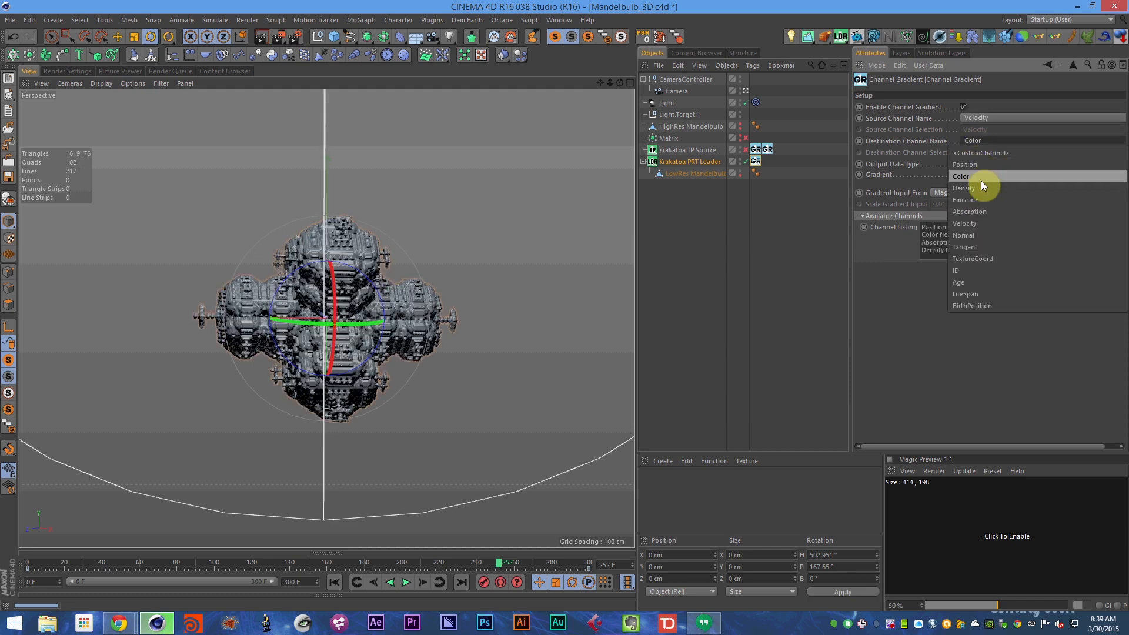
{"action": "left_click", "coordinate": [984, 225]}
{"action": "key", "text": "ctrl+s"}
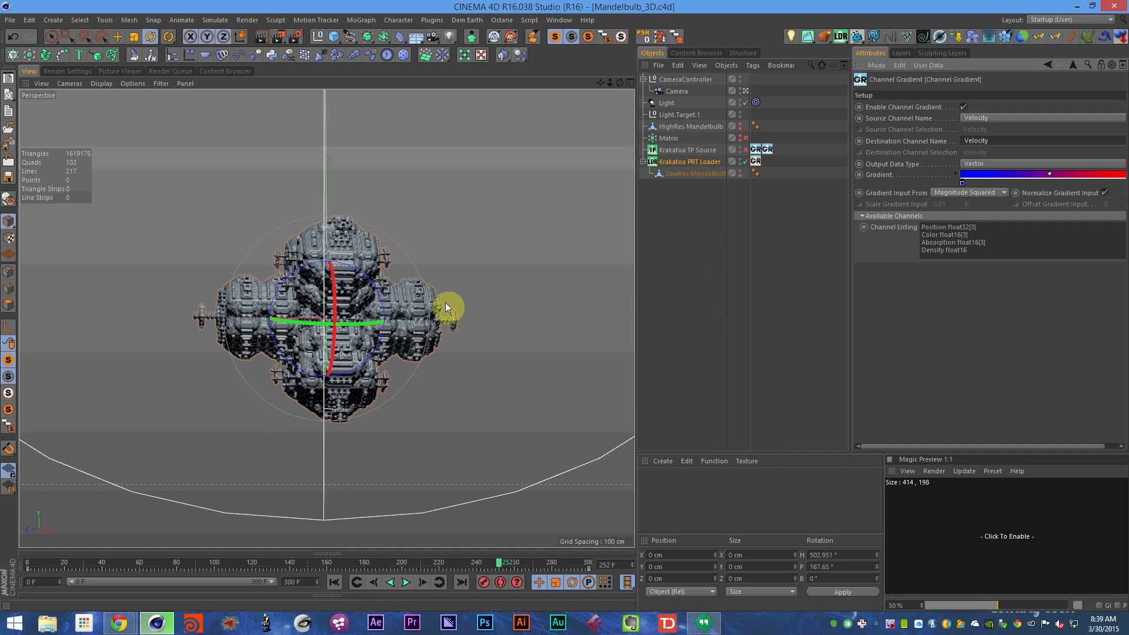
- Play the preview.mov animation in the enlarged Picture Viewer, then return to the perspective view
{"action": "left_click", "coordinate": [738, 172]}
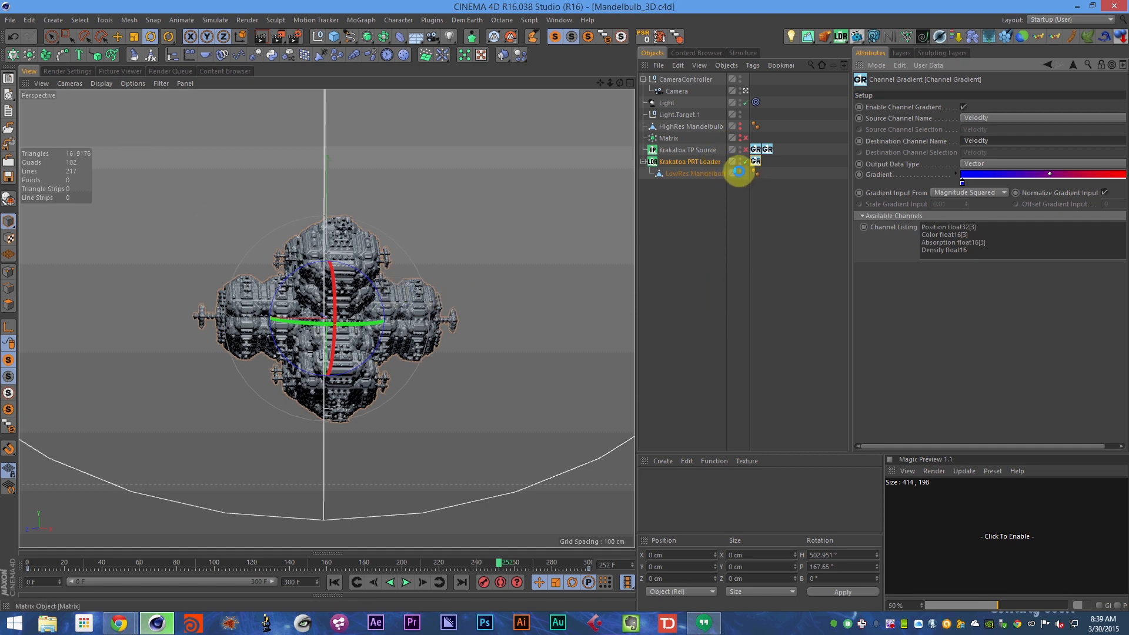
{"action": "key", "text": "shift+F6"}
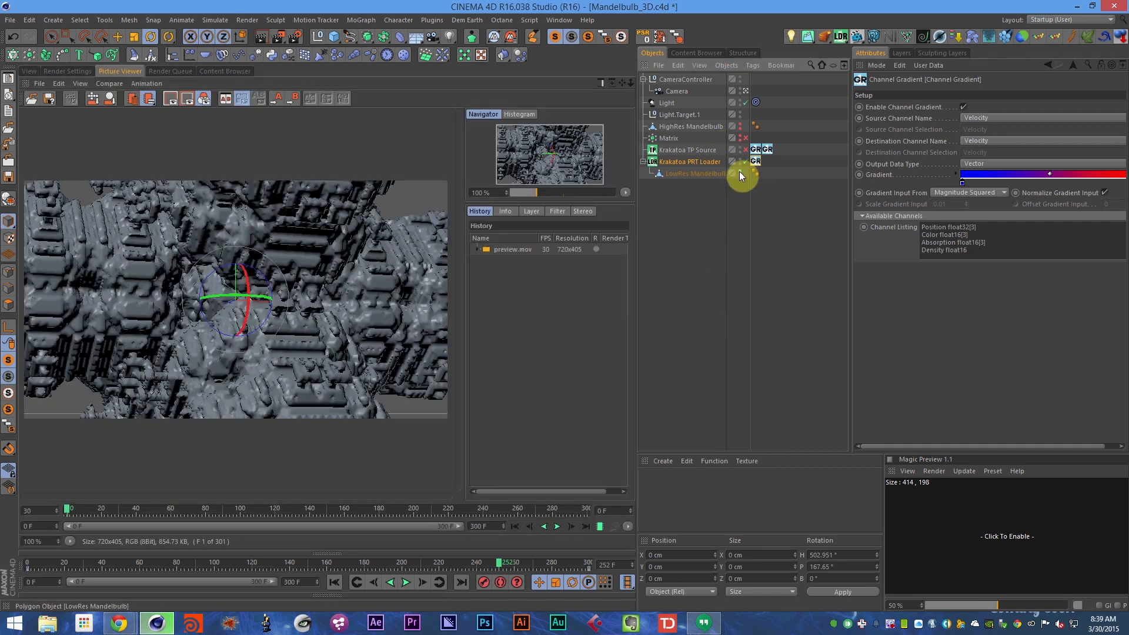
{"action": "key", "text": "ctrl+Tab"}
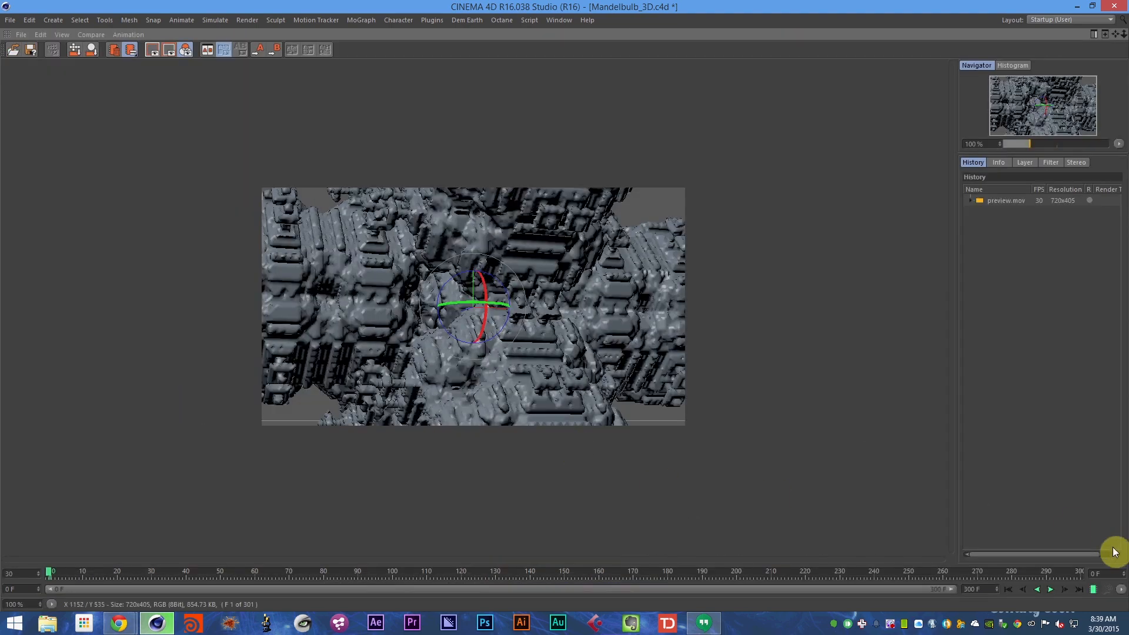
{"action": "left_click", "coordinate": [1095, 589]}
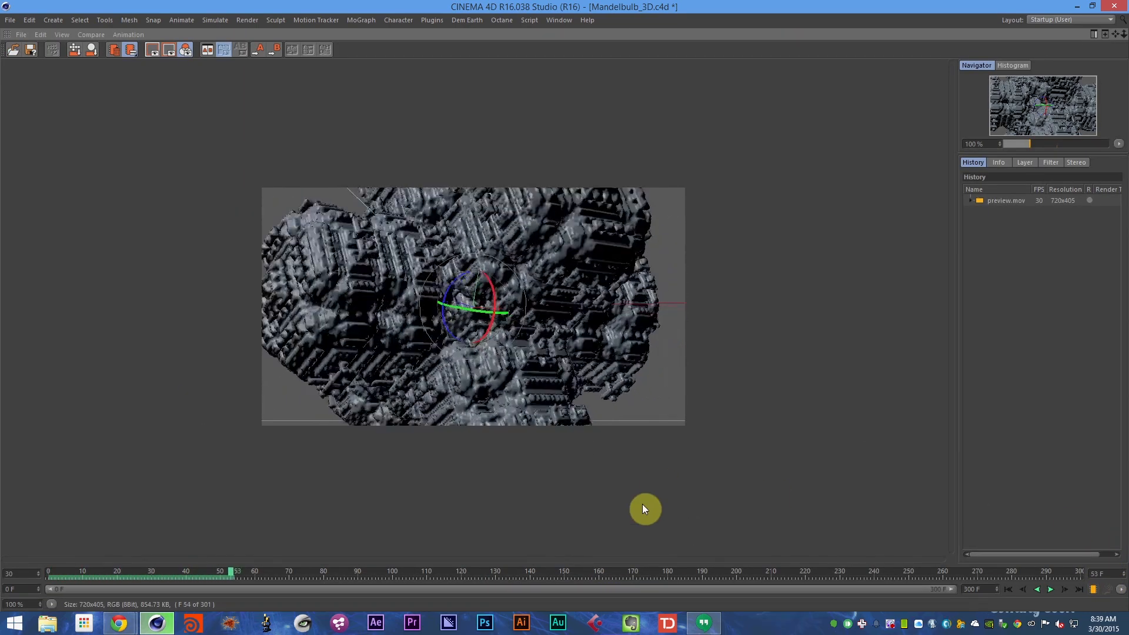
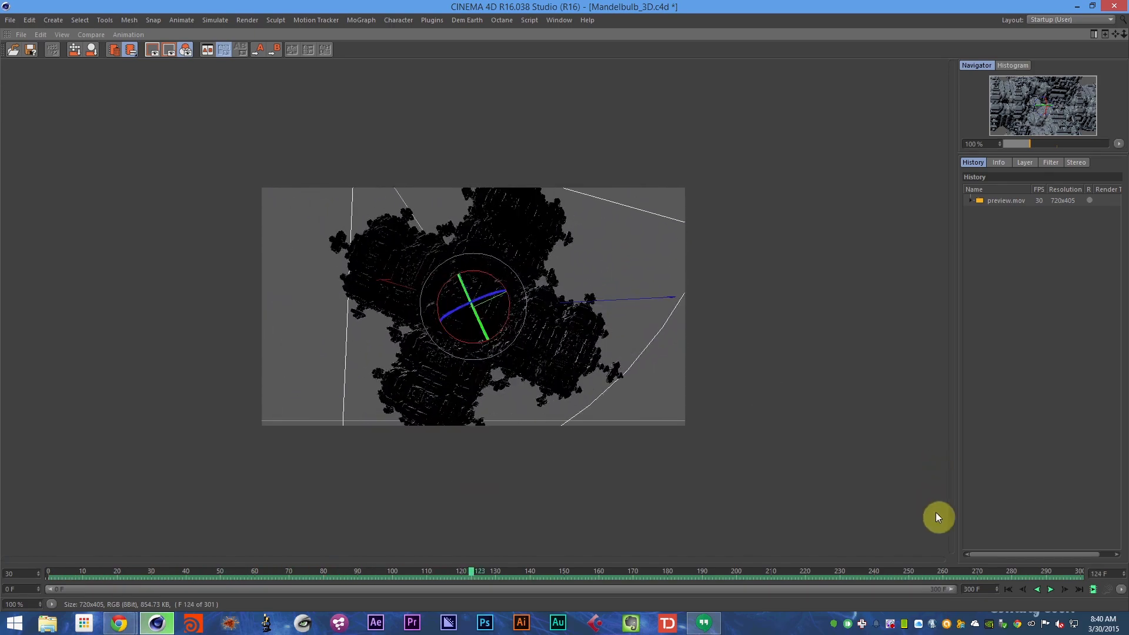
{"action": "left_click", "coordinate": [1094, 589]}
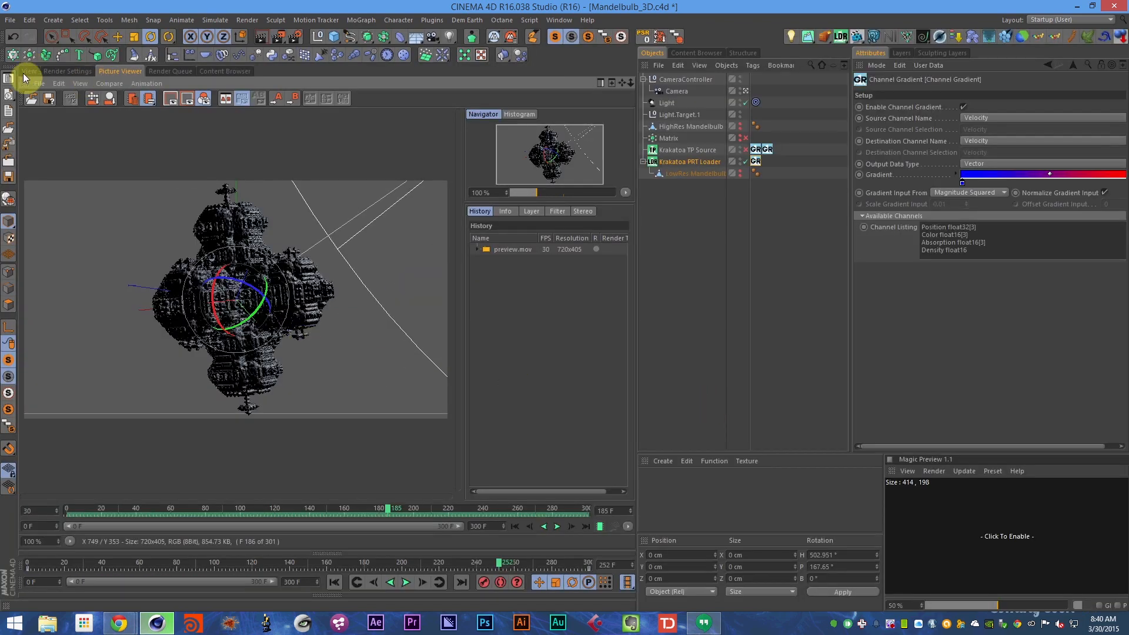
{"action": "left_click", "coordinate": [28, 71]}
- Set the Destination Channel Name of the PRT Loader's Channel Gradient tag to Color
{"action": "left_click", "coordinate": [687, 162]}
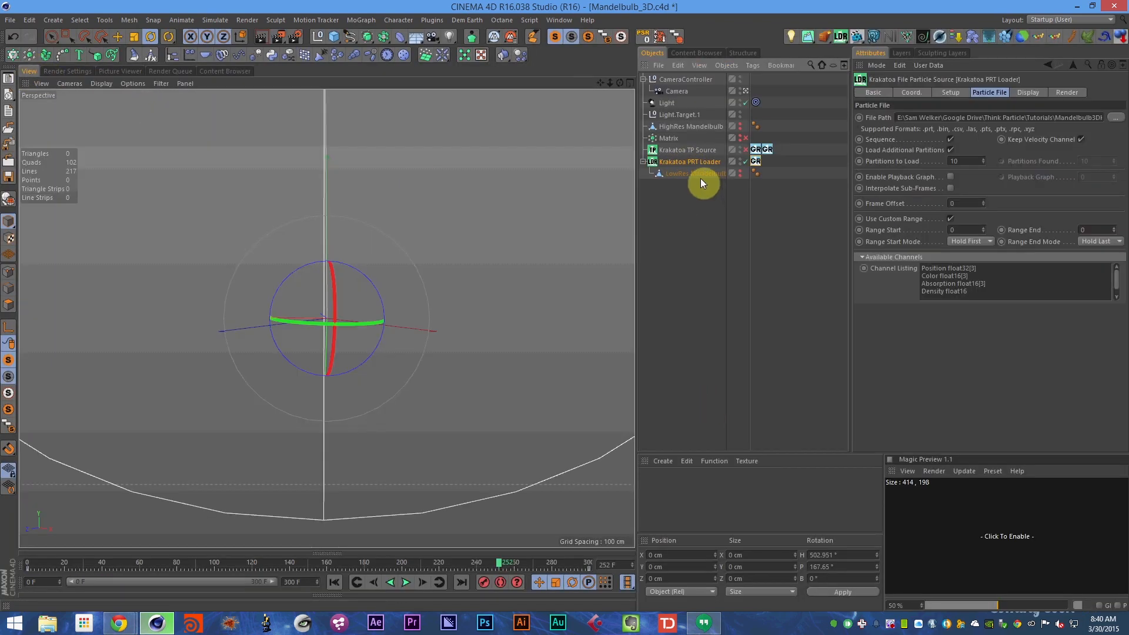
{"action": "left_click", "coordinate": [756, 162]}
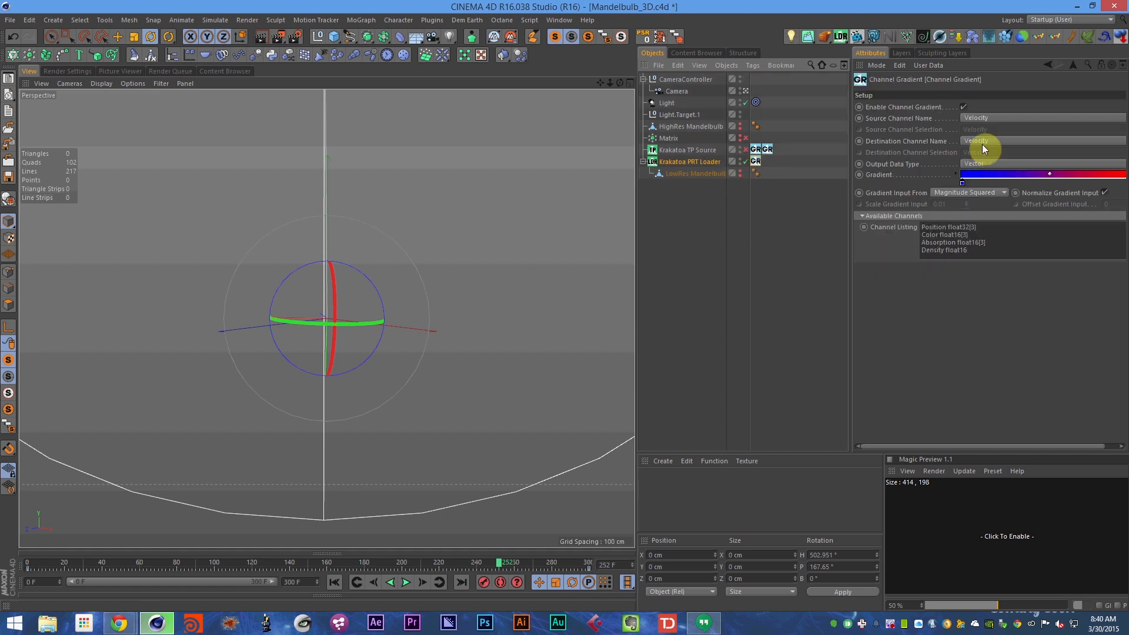
{"action": "left_click", "coordinate": [982, 142]}
{"action": "left_click", "coordinate": [987, 171]}
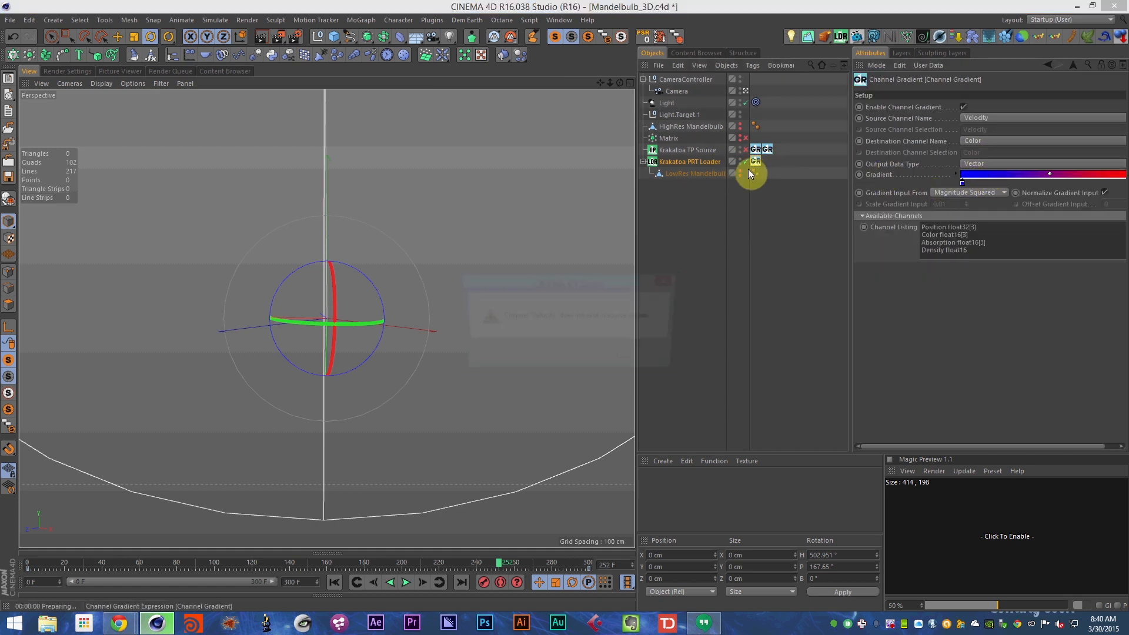
- Dismiss the open dialog, delete the Channel Gradient tag from the Krakatoa PRT Loader and save the project
{"action": "left_click", "coordinate": [648, 356]}
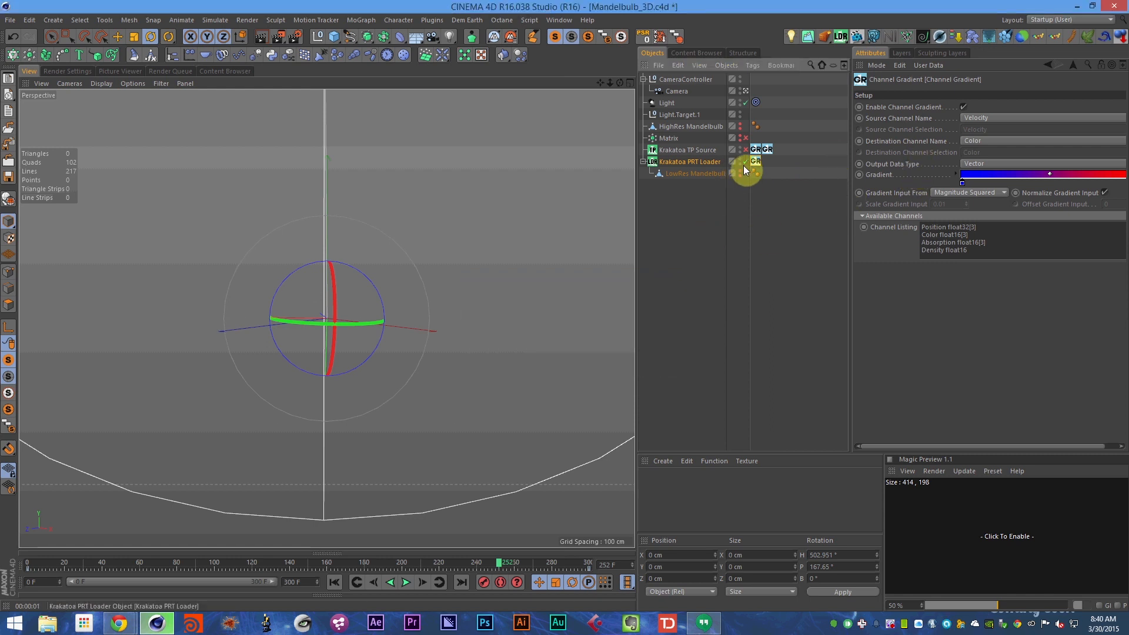
{"action": "key", "text": "Delete"}
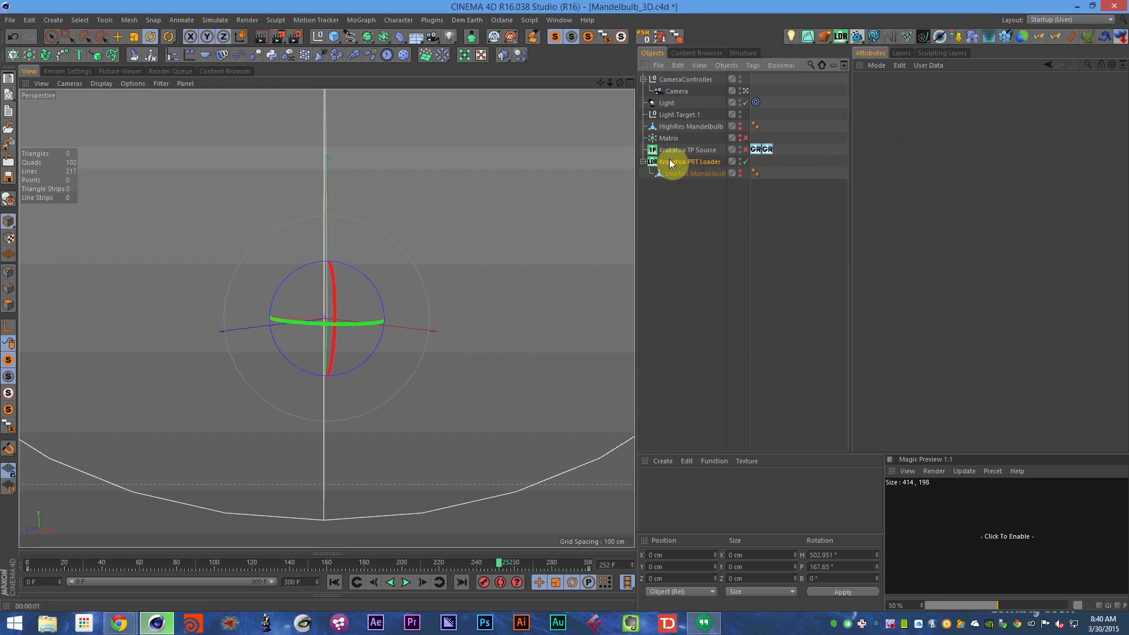
{"action": "key", "text": "ctrl+s"}
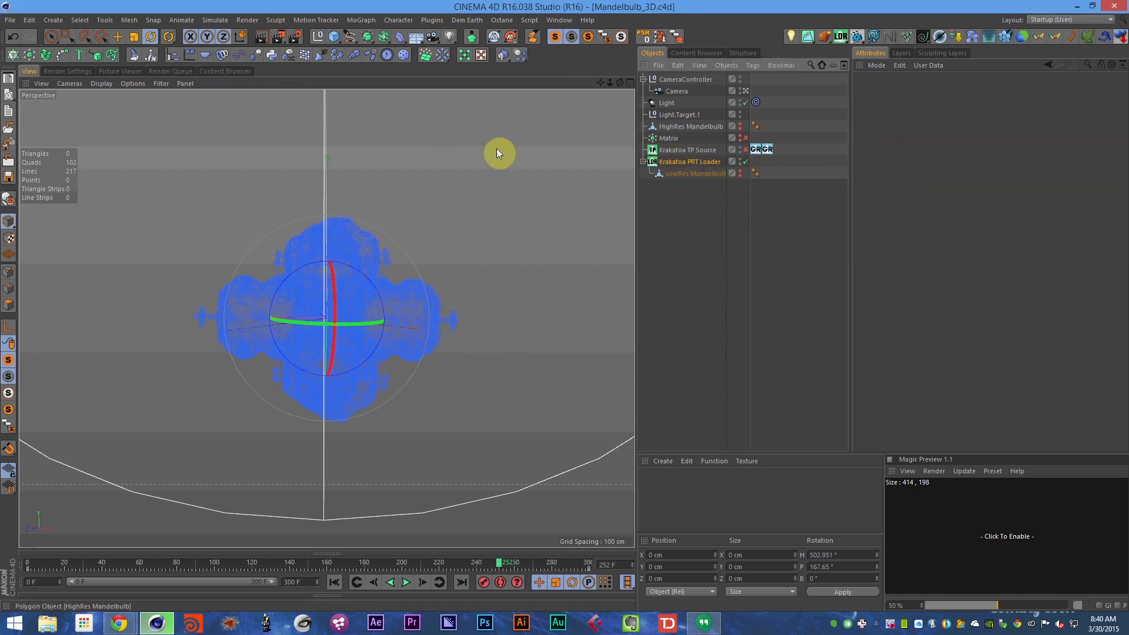
- Turn off the Save option in the render settings and save the project
{"action": "left_click", "coordinate": [71, 72]}
{"action": "left_click", "coordinate": [190, 111]}
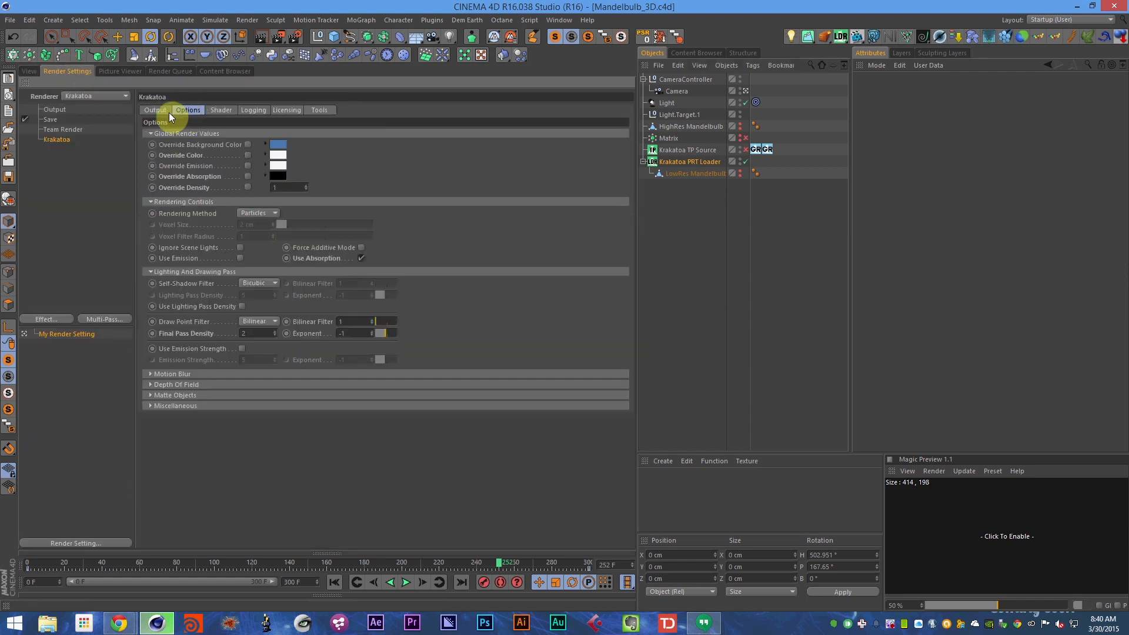
{"action": "left_click", "coordinate": [161, 111]}
{"action": "left_click", "coordinate": [55, 112]}
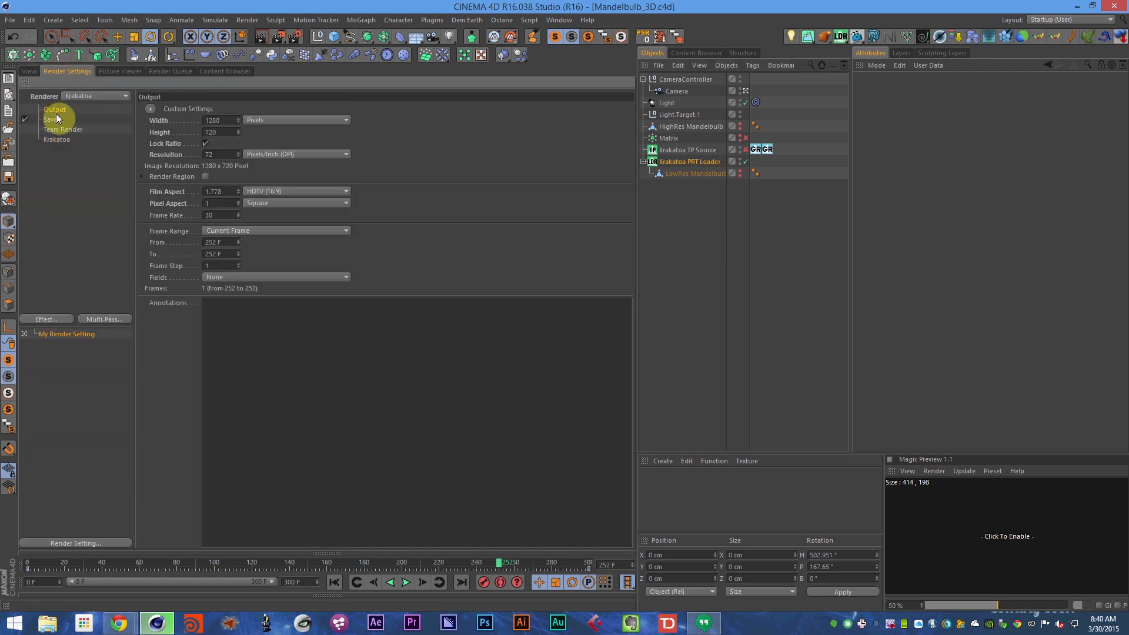
{"action": "left_click", "coordinate": [26, 119]}
{"action": "key", "text": "ctrl+s"}
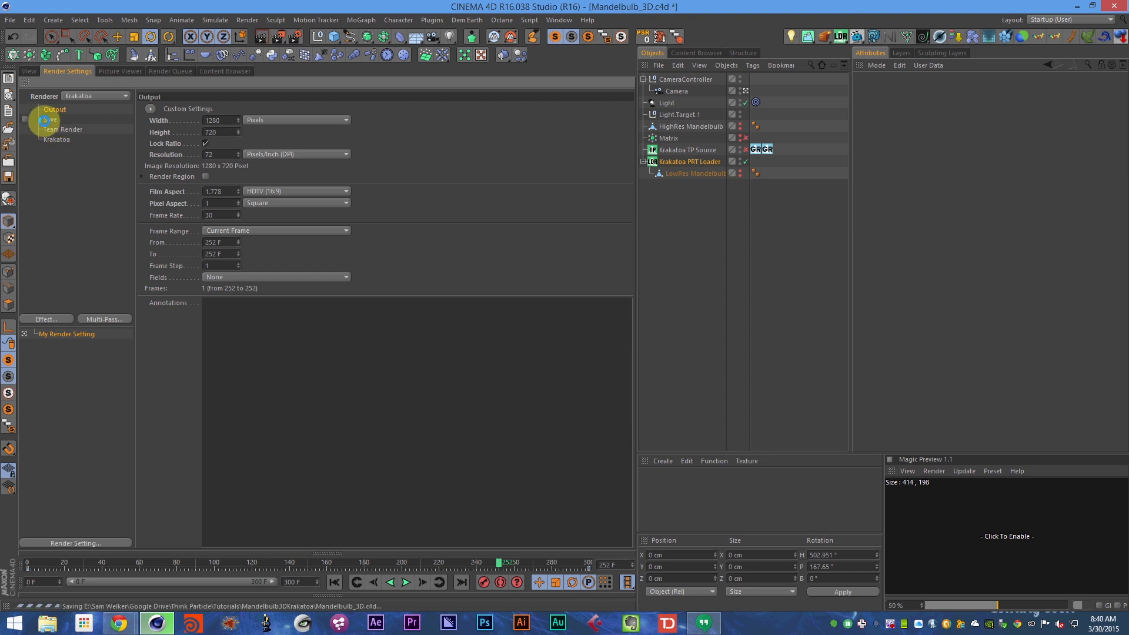
- Render the current frame to the Picture Viewer and enlarge the viewer to full size
{"action": "key", "text": "shift+r"}
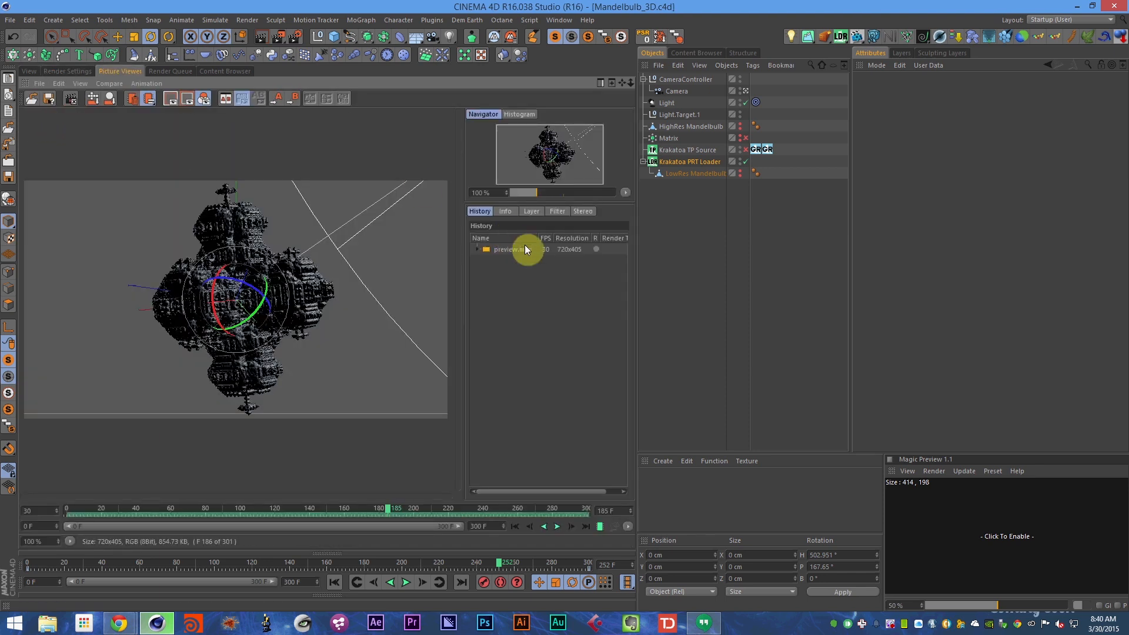
{"action": "key", "text": "ctrl+Tab"}
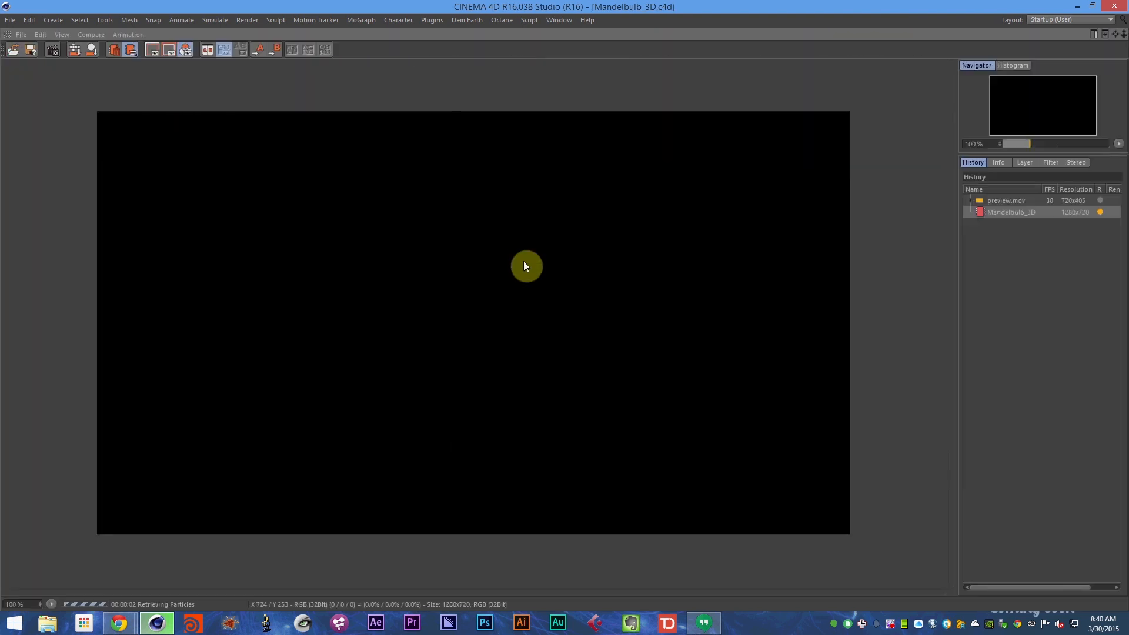
- Examine the rendered frame's occluded, velocity, normal, z and alpha passes individually in the Picture Viewer, and return to the full image and render history
{"action": "left_click", "coordinate": [1023, 163]}
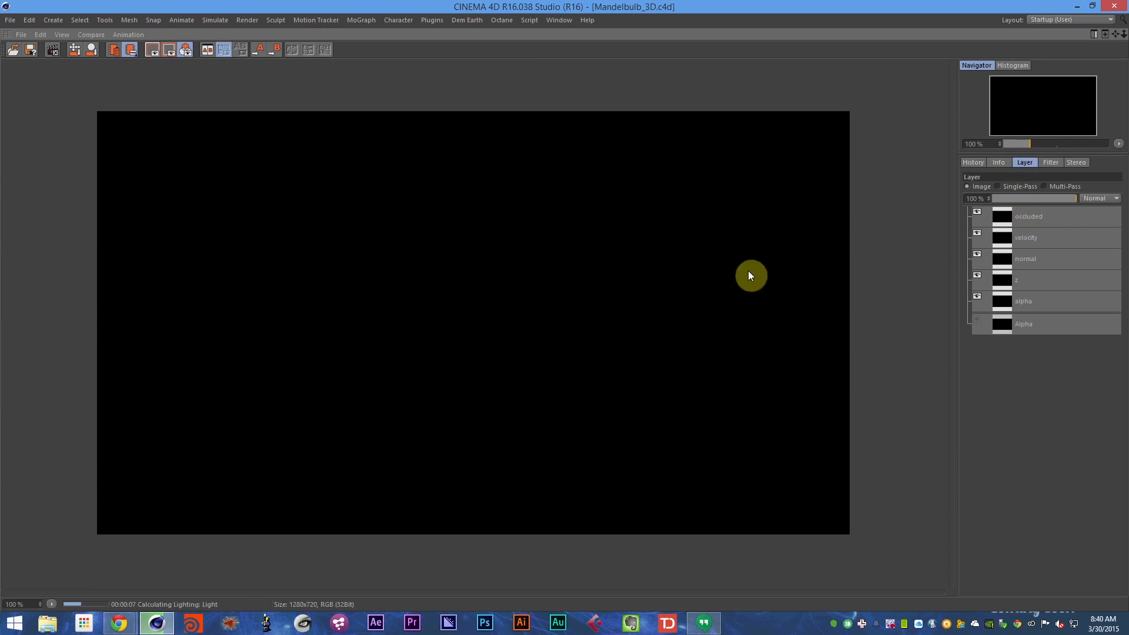
{"action": "left_click", "coordinate": [990, 187]}
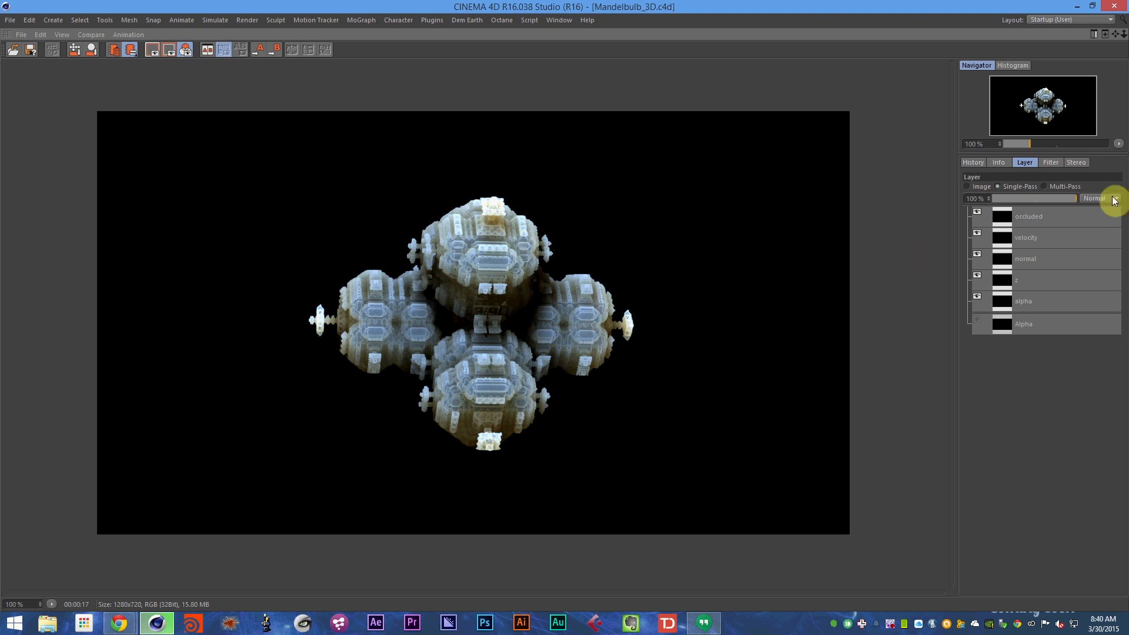
{"action": "left_click", "coordinate": [1065, 221]}
{"action": "left_click", "coordinate": [1051, 238]}
{"action": "left_click", "coordinate": [1038, 260]}
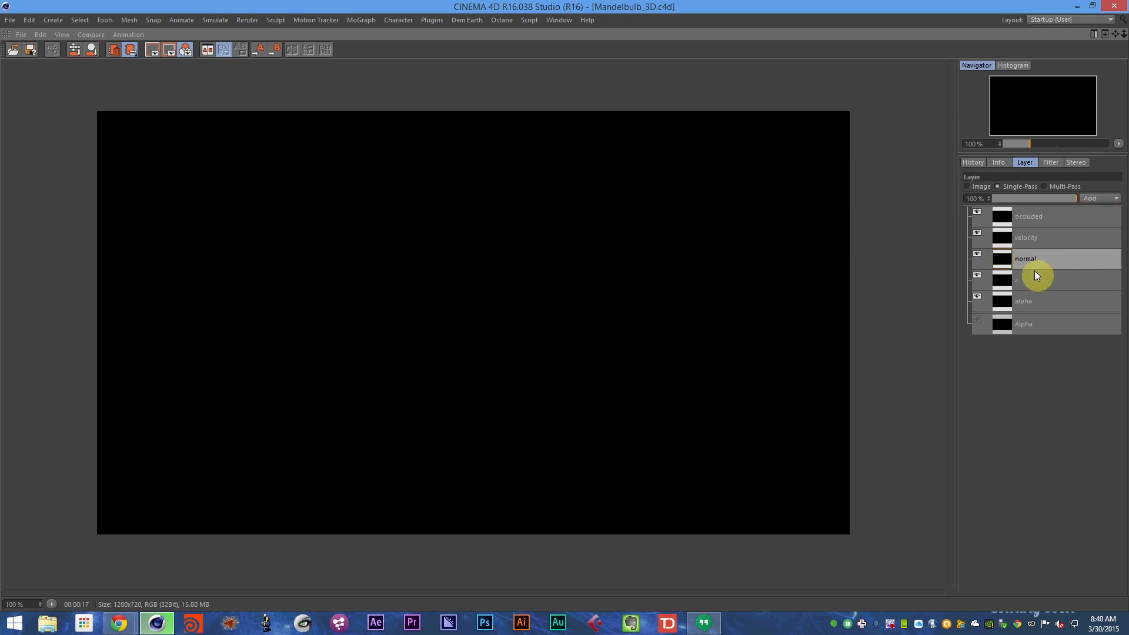
{"action": "left_click", "coordinate": [1032, 277]}
{"action": "left_click", "coordinate": [1035, 301]}
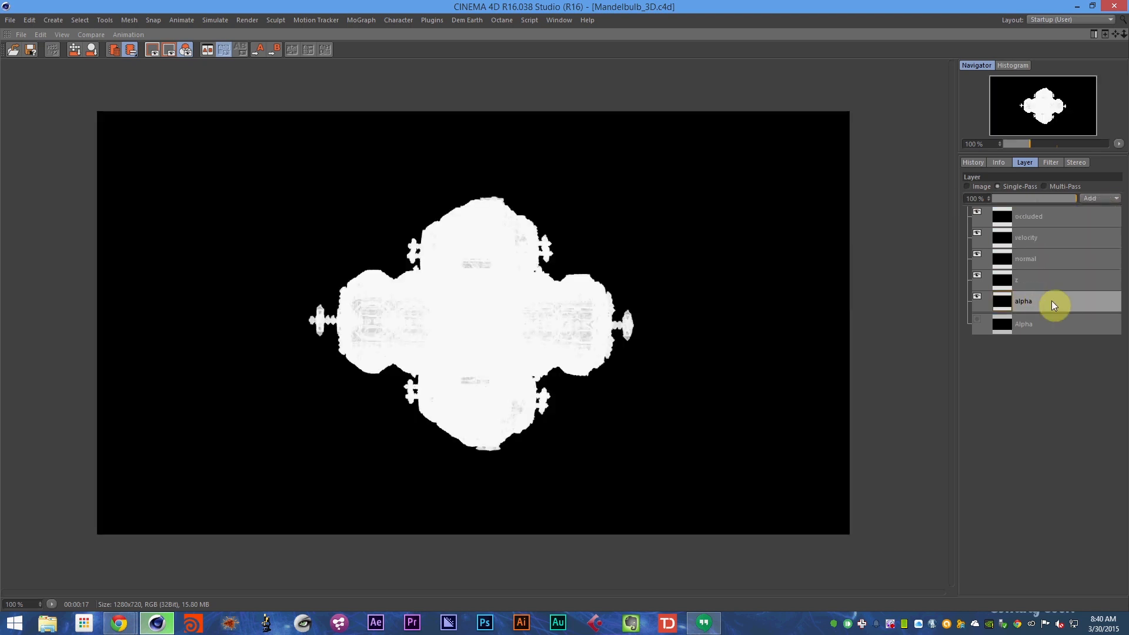
{"action": "left_click", "coordinate": [1033, 323]}
{"action": "left_click", "coordinate": [982, 187]}
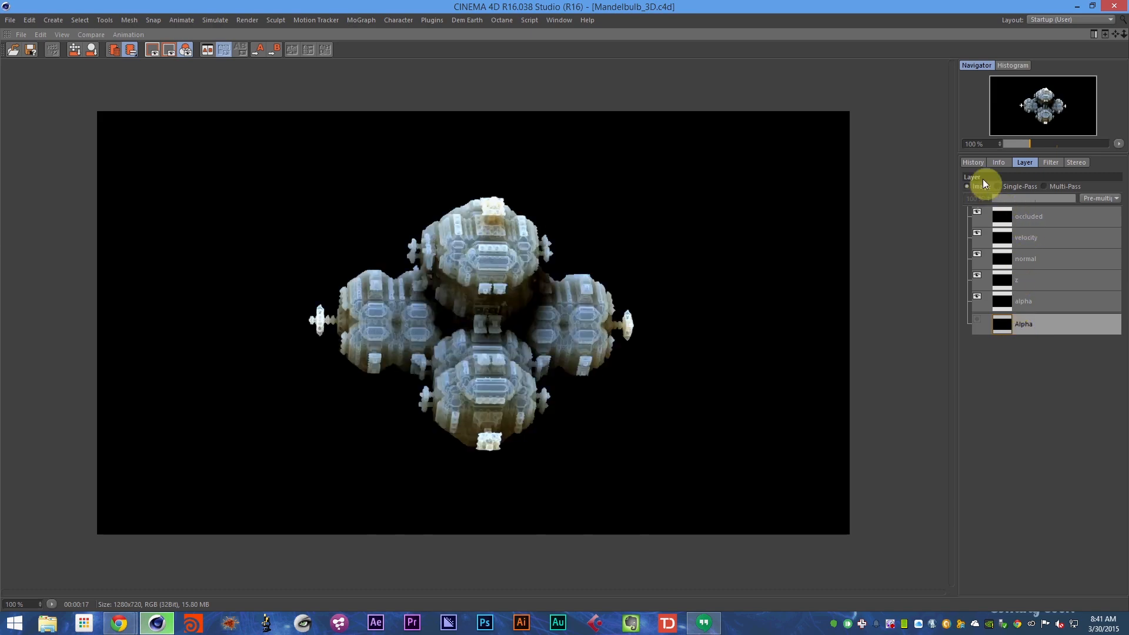
{"action": "left_click", "coordinate": [974, 163]}
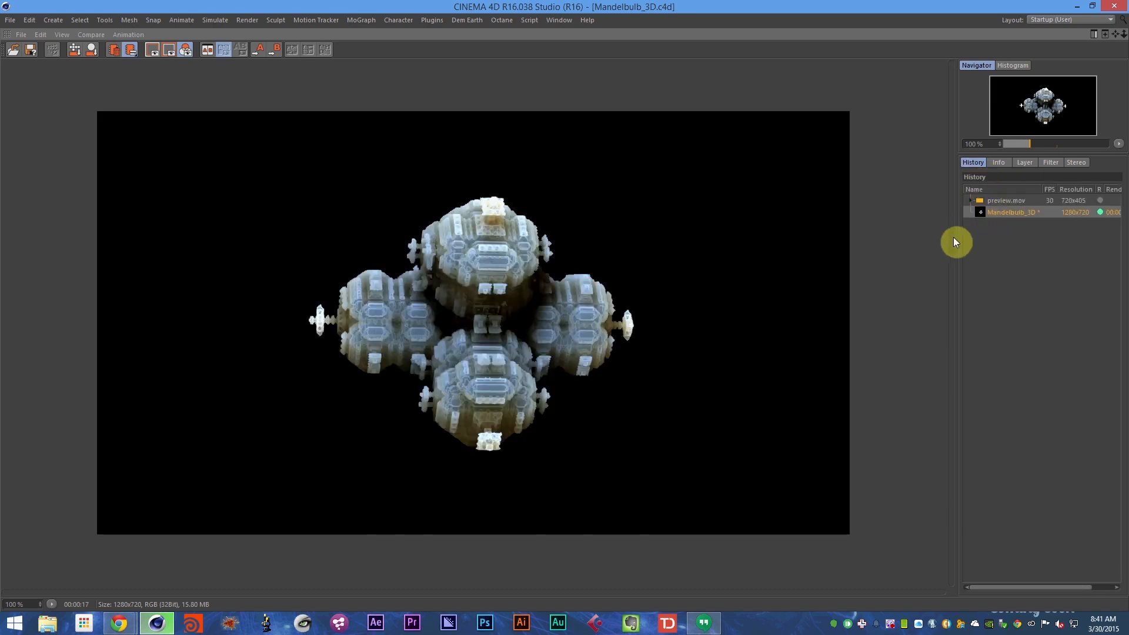
- Restore the normal layout, enable Depth Of Field in the Krakatoa render options and save the project
{"action": "key", "text": "ctrl+Tab"}
{"action": "left_click", "coordinate": [70, 72]}
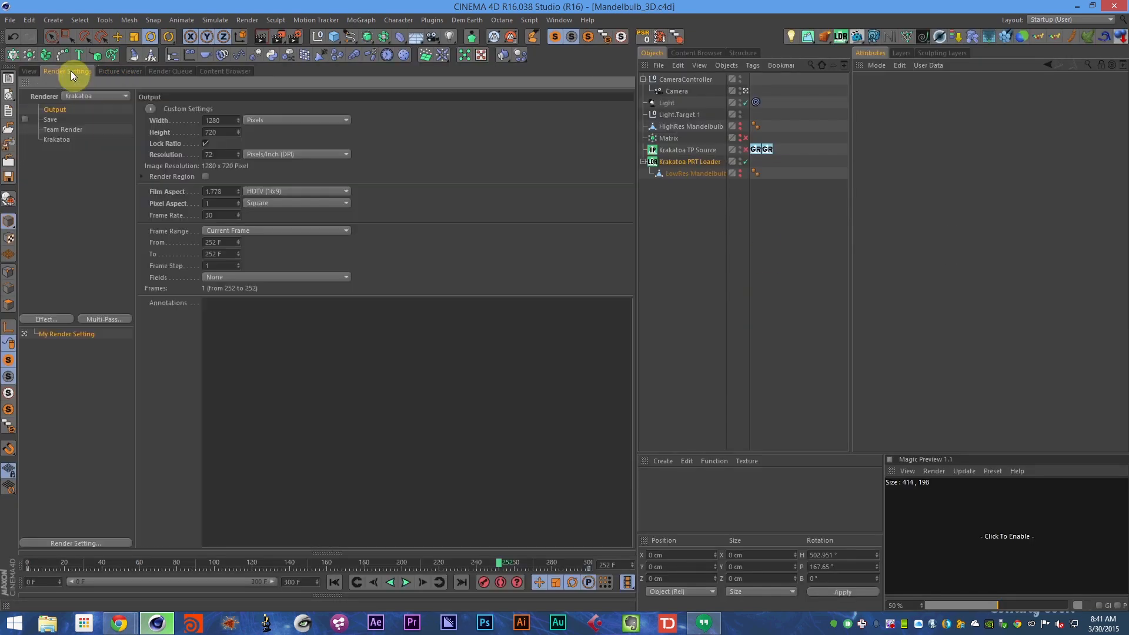
{"action": "left_click", "coordinate": [54, 140]}
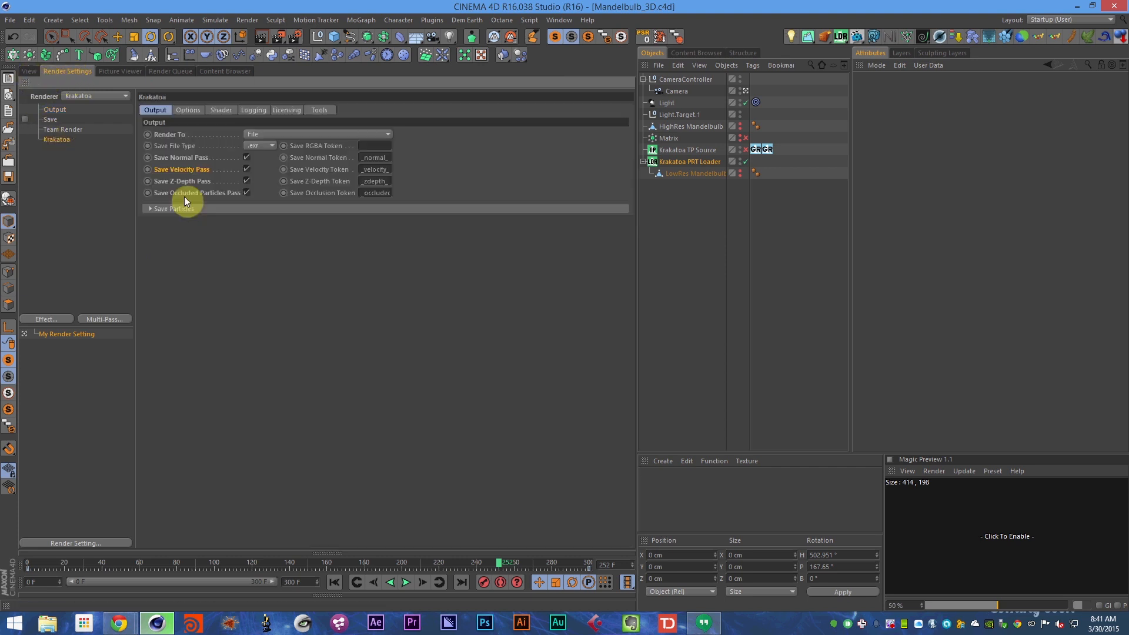
{"action": "left_click", "coordinate": [189, 111]}
{"action": "left_click", "coordinate": [226, 384]}
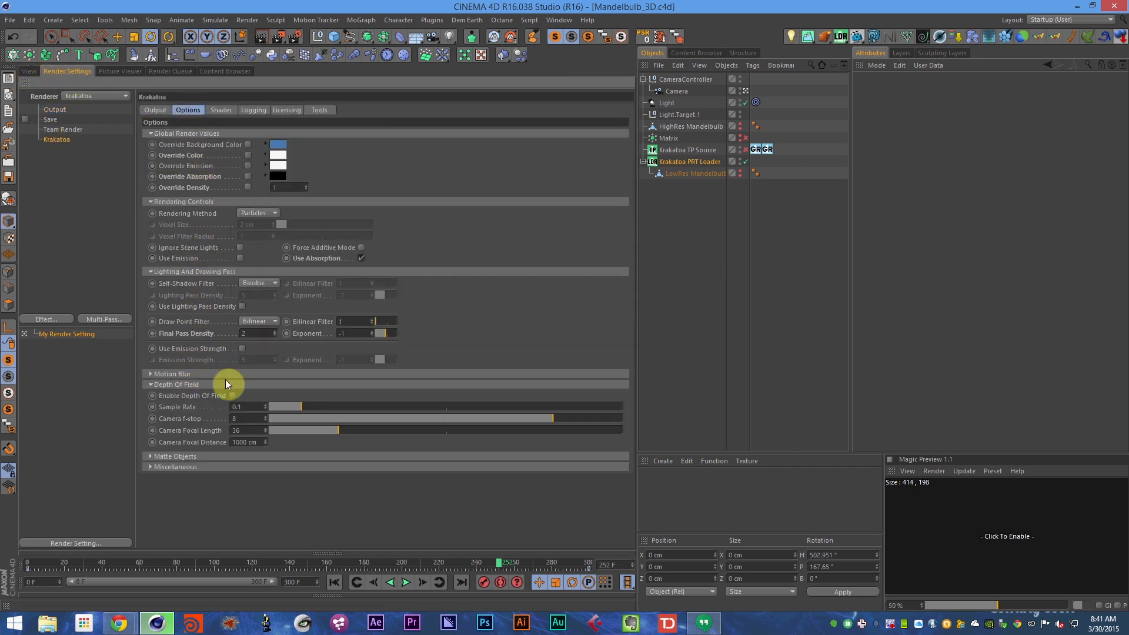
{"action": "left_click", "coordinate": [233, 395]}
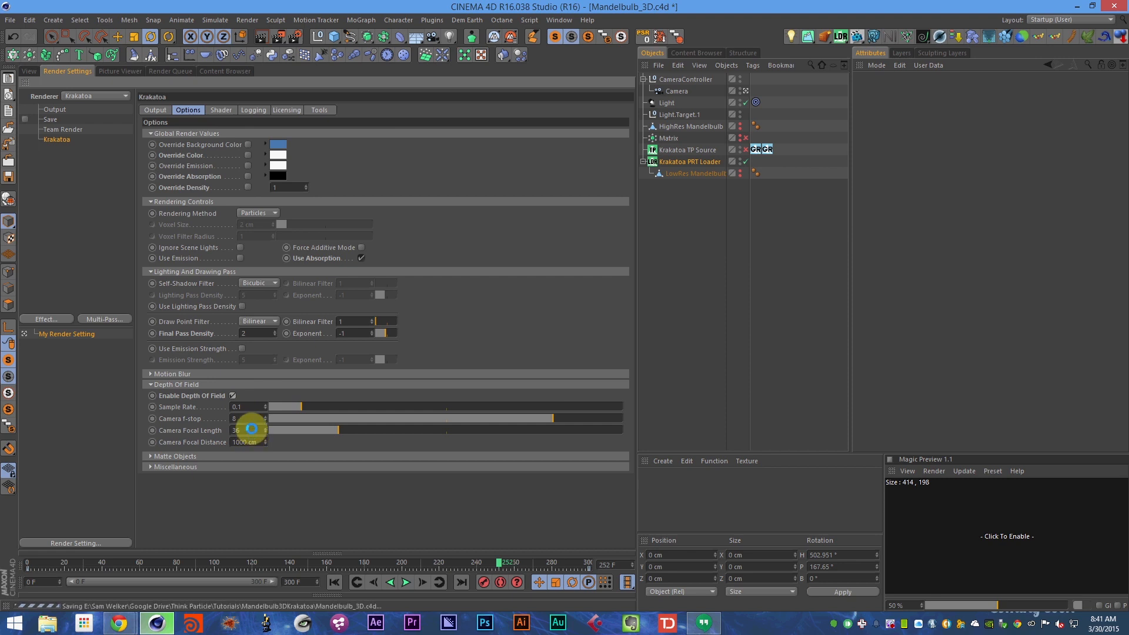
{"action": "key", "text": "ctrl+s"}
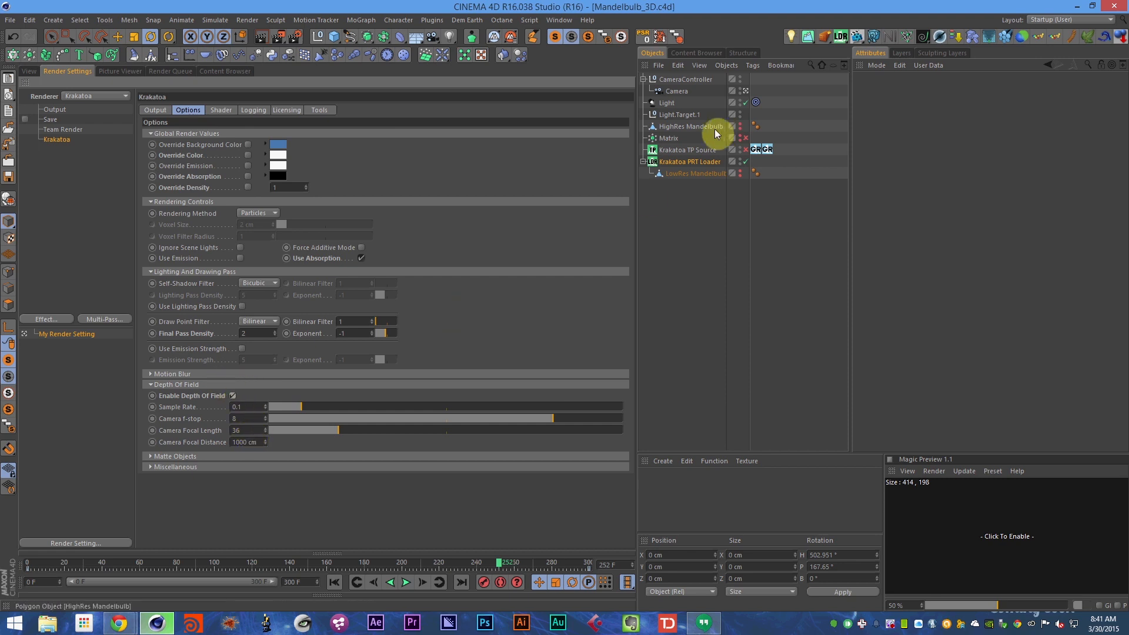
- Add a Krakatoa Camera tag to the Camera object and save the project
{"action": "right_click", "coordinate": [672, 92]}
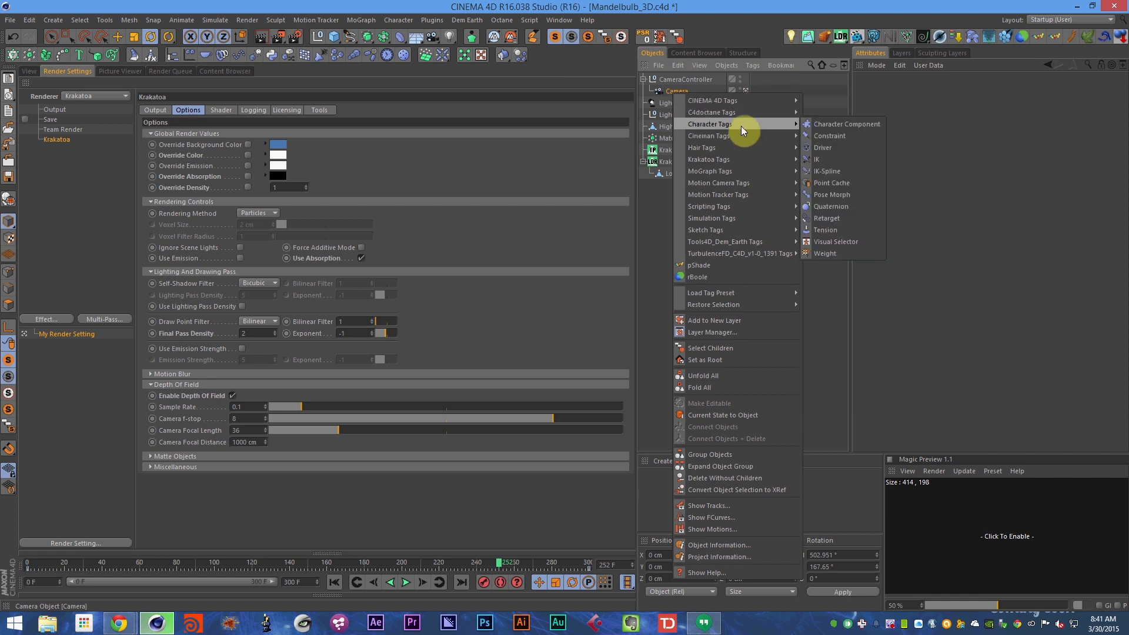
{"action": "mouse_move", "coordinate": [723, 159]}
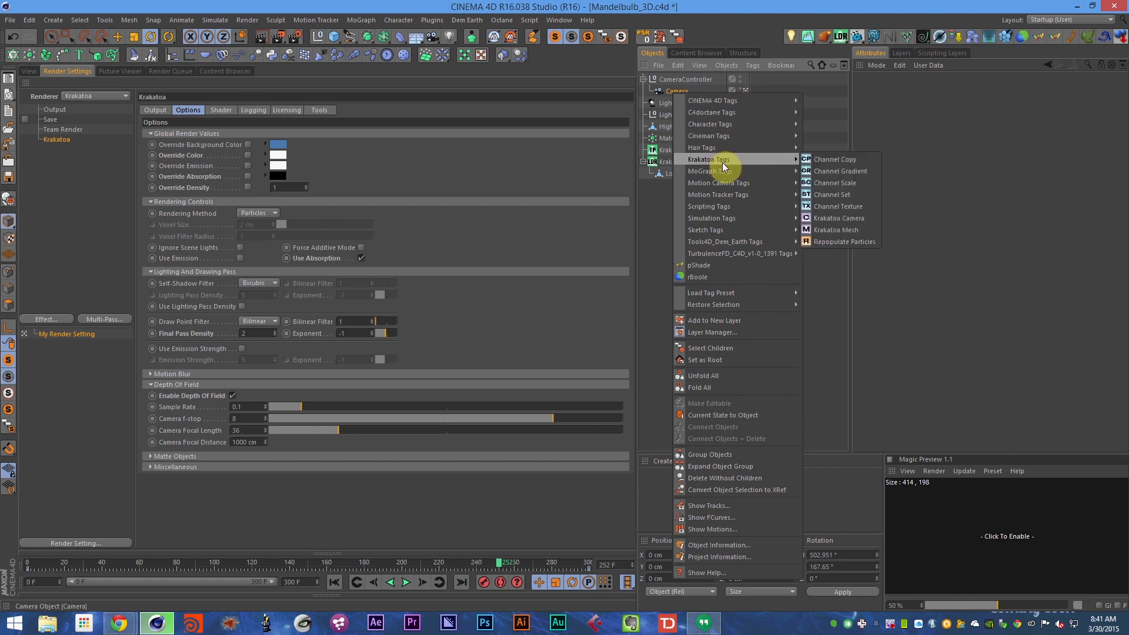
{"action": "left_click", "coordinate": [833, 218]}
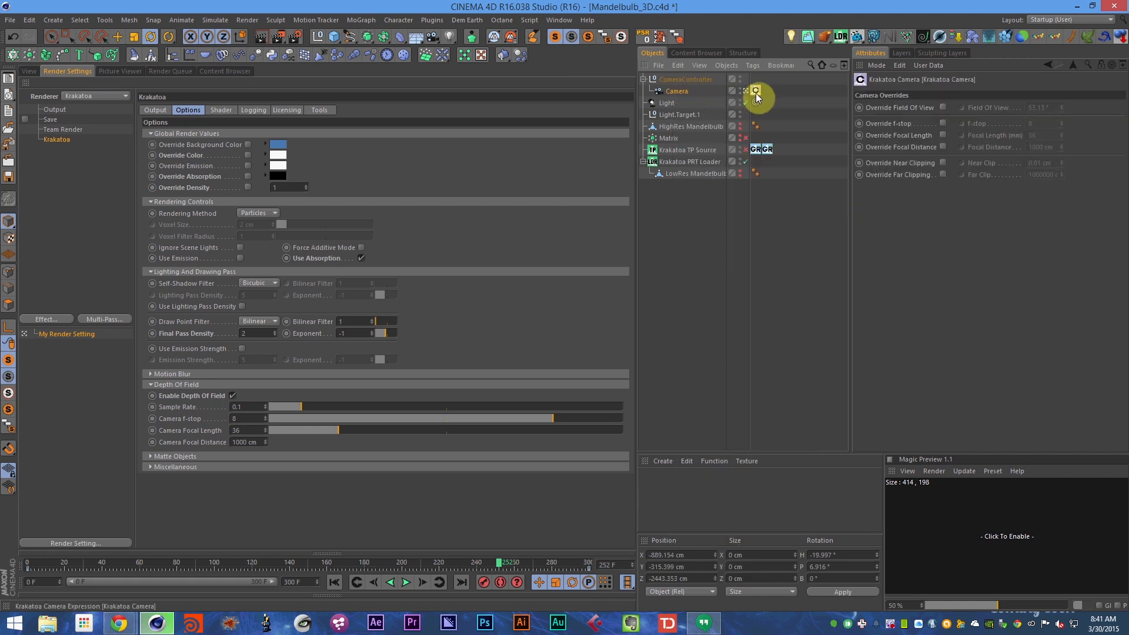
{"action": "right_click", "coordinate": [691, 90]}
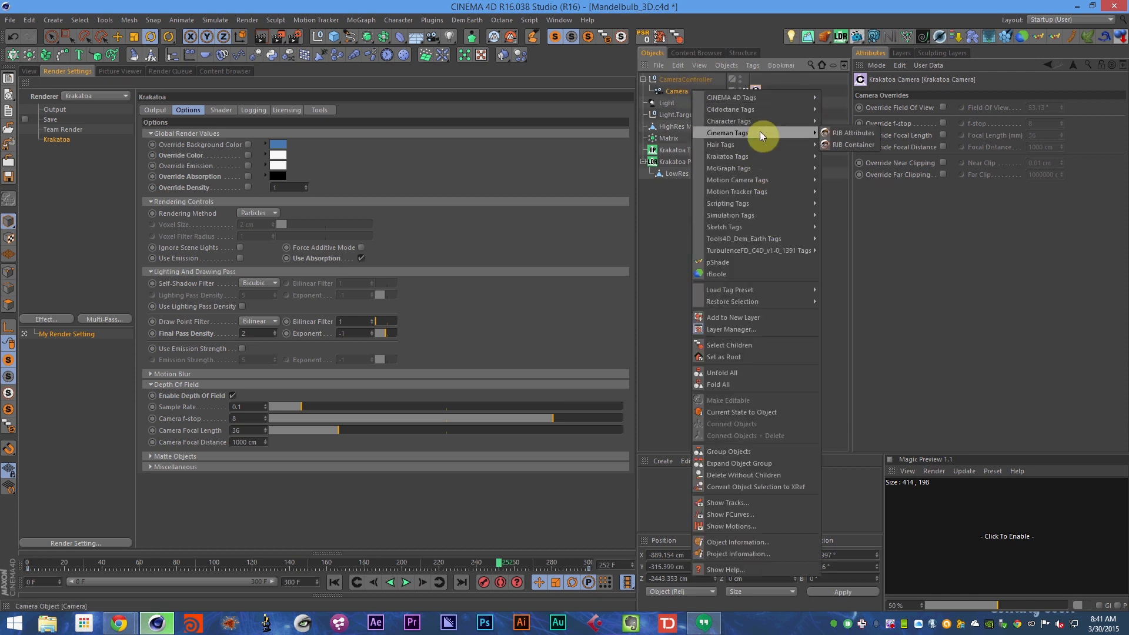
{"action": "mouse_move", "coordinate": [760, 156]}
{"action": "left_click", "coordinate": [964, 236]}
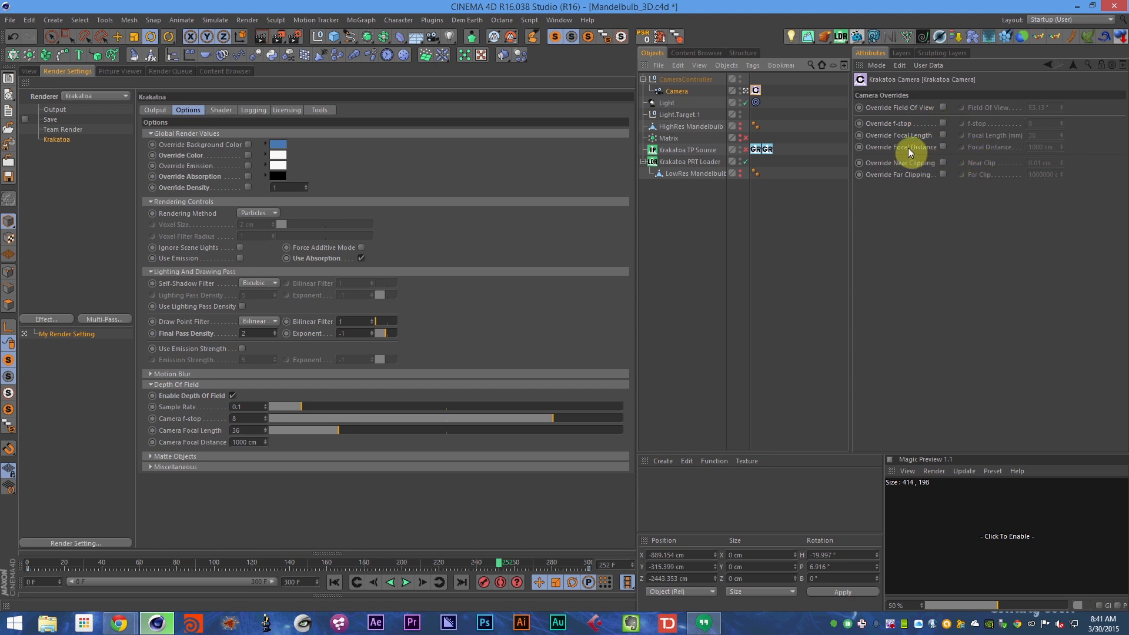
{"action": "key", "text": "ctrl+s"}
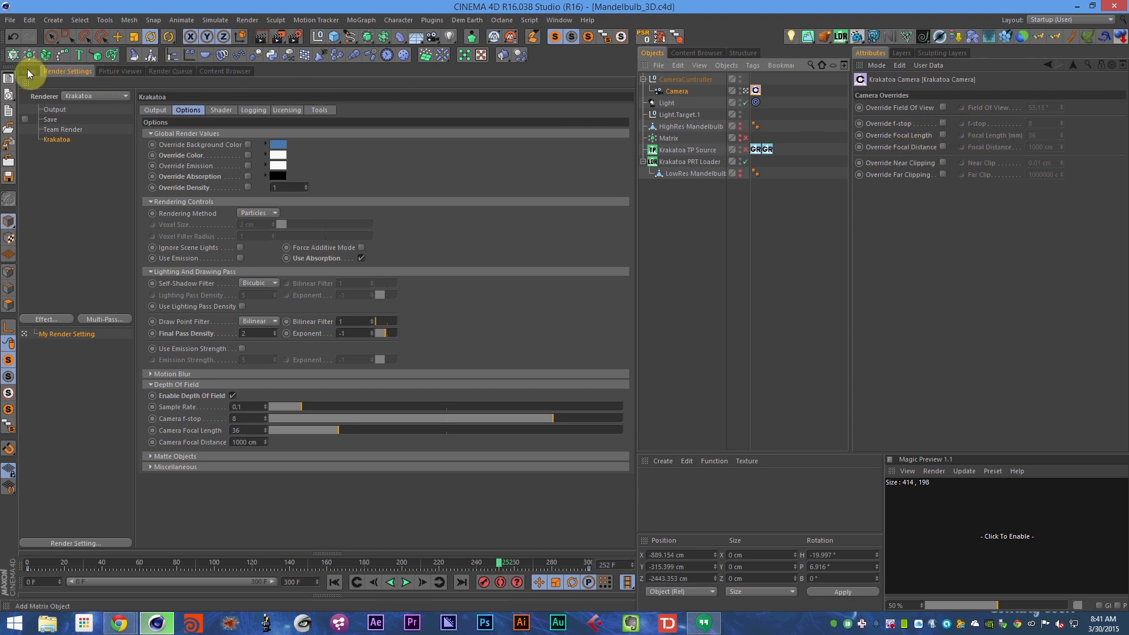
- Show the viewport, review the Camera's focus object in its object properties and save the project
{"action": "left_click", "coordinate": [30, 70]}
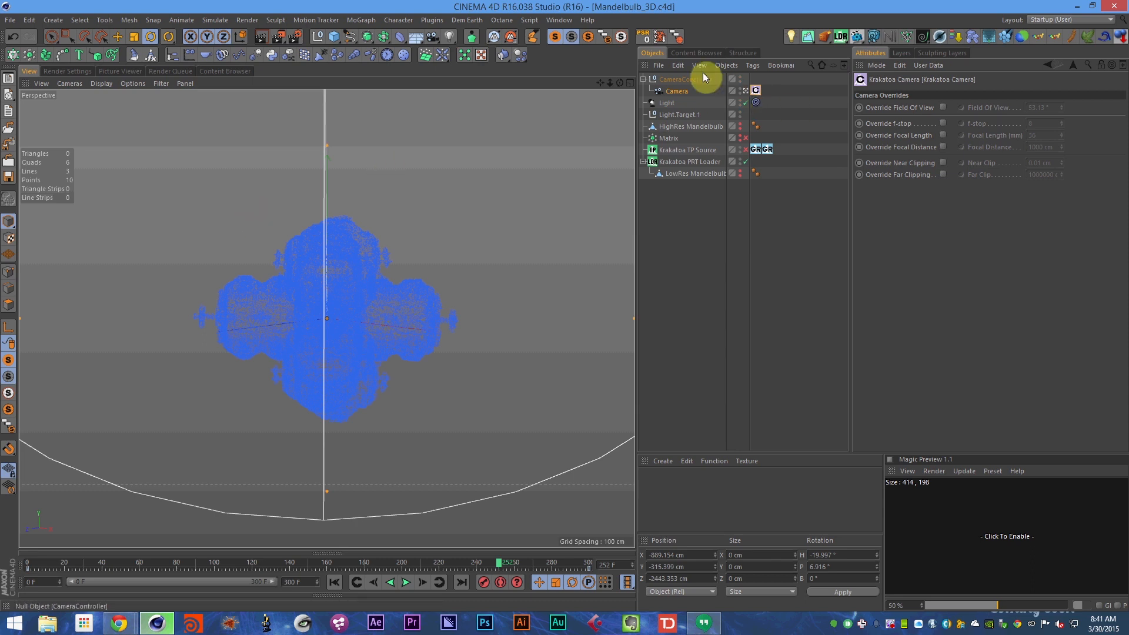
{"action": "left_click", "coordinate": [694, 89]}
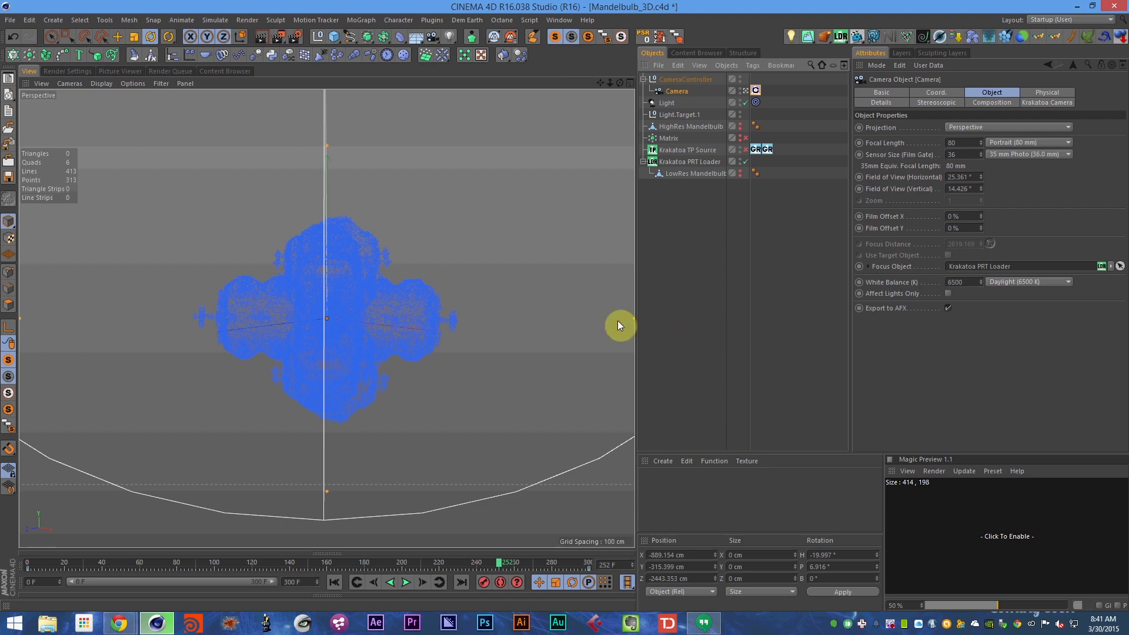
{"action": "key", "text": "ctrl+s"}
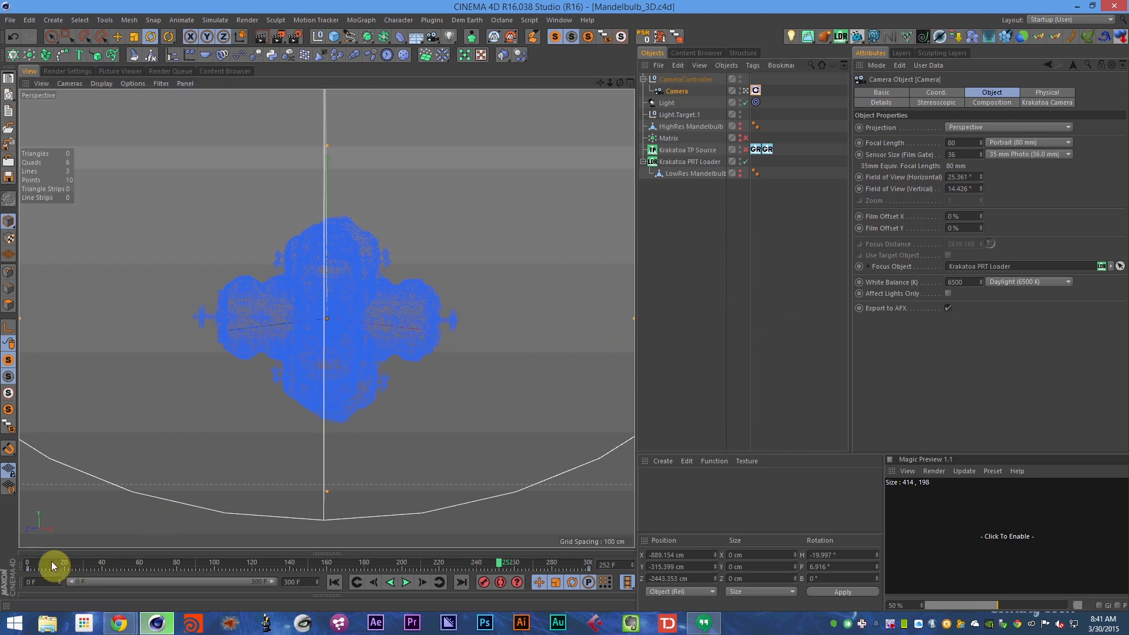
- Test-render frames 14 and 157 in the viewport to examine the depth of field
{"action": "left_click", "coordinate": [52, 562]}
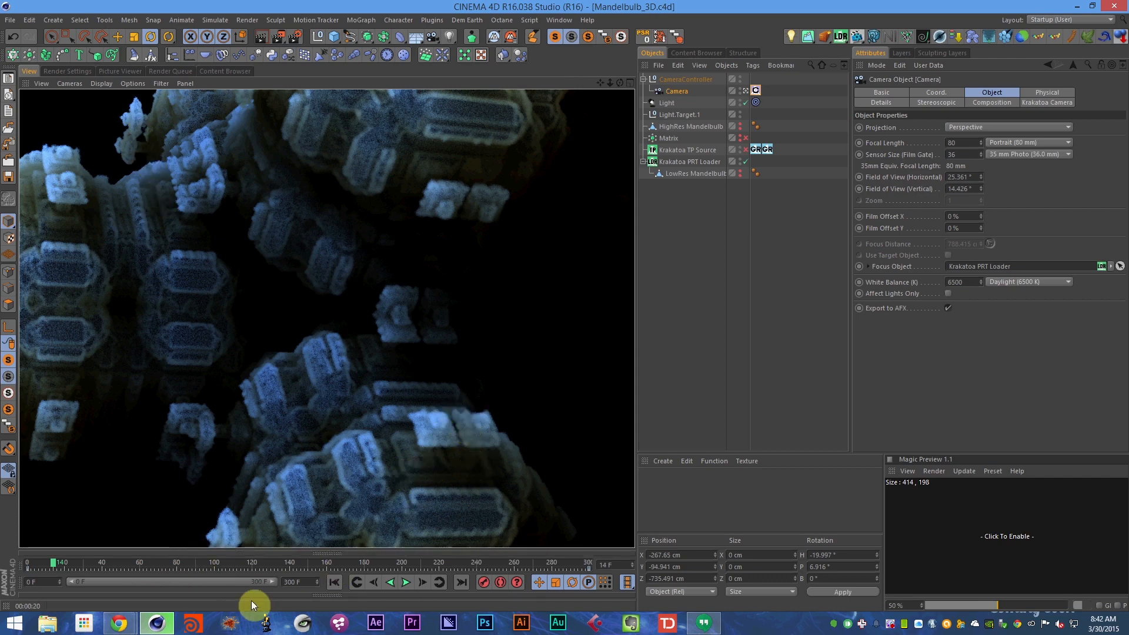
{"action": "left_click", "coordinate": [323, 564]}
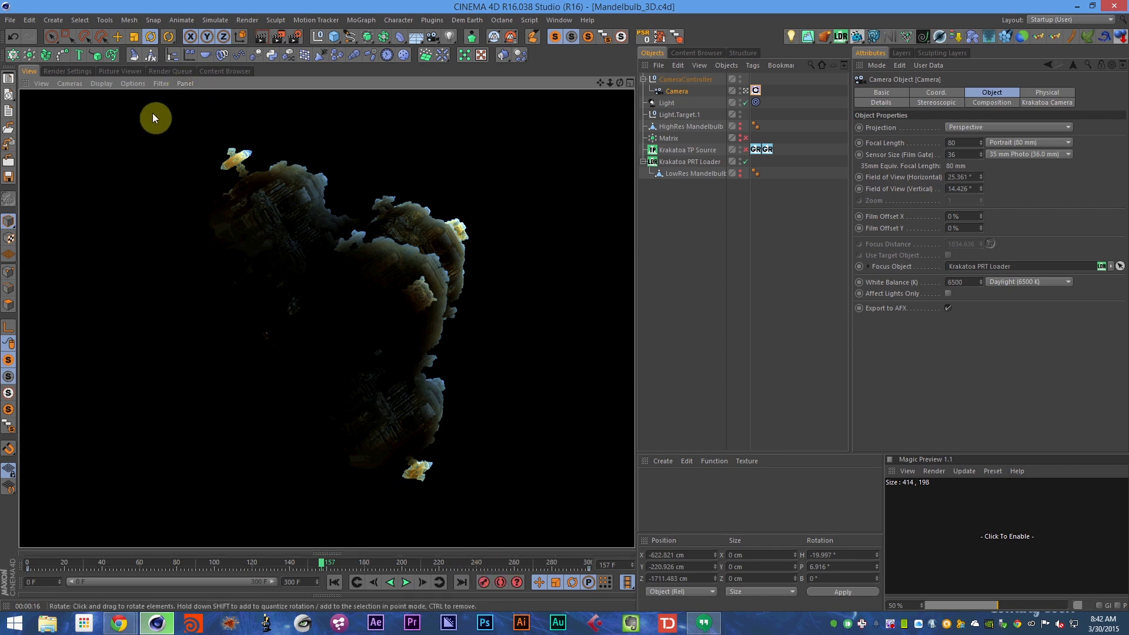
- Turn on Save and set the frame range to All Frames in the render settings, save the project and check the Krakatoa output passes
{"action": "left_click", "coordinate": [110, 71]}
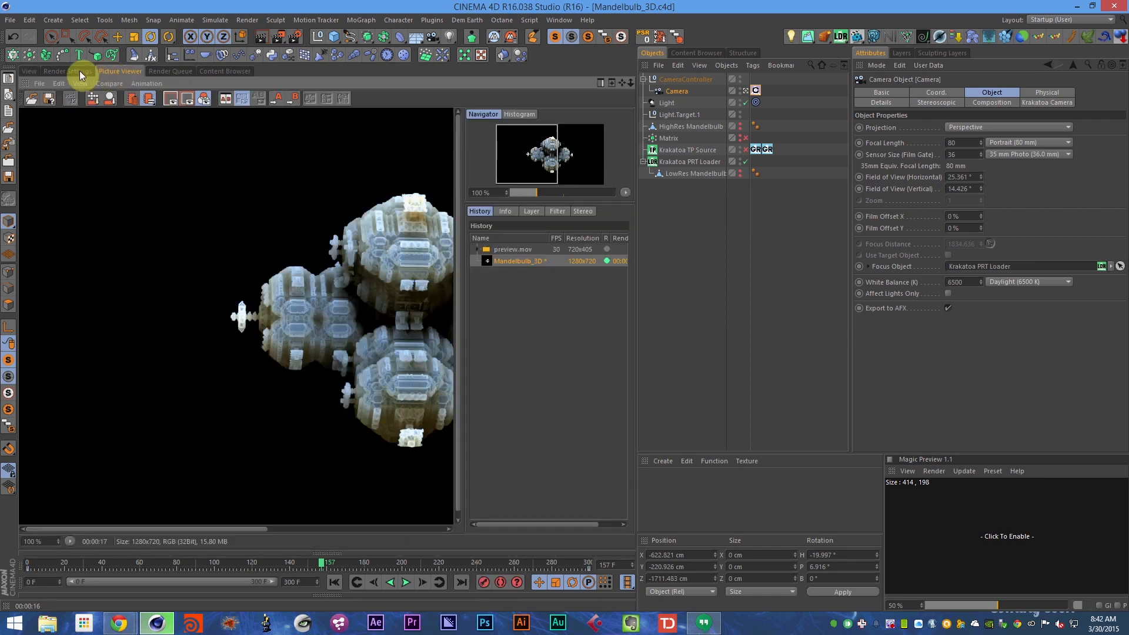
{"action": "left_click", "coordinate": [80, 71]}
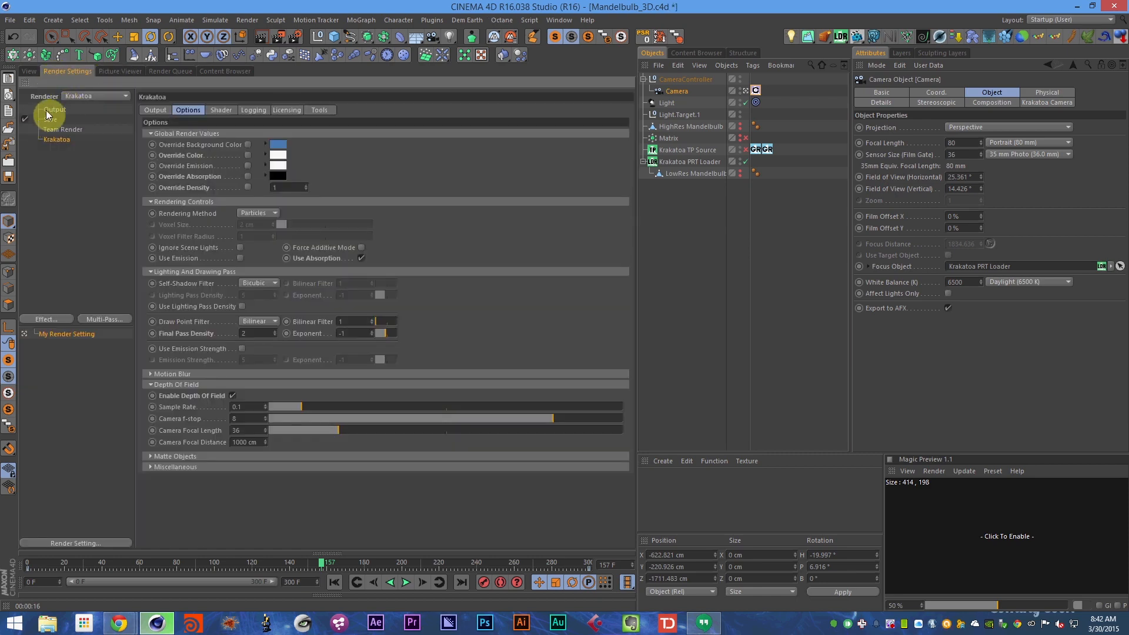
{"action": "left_click", "coordinate": [45, 111]}
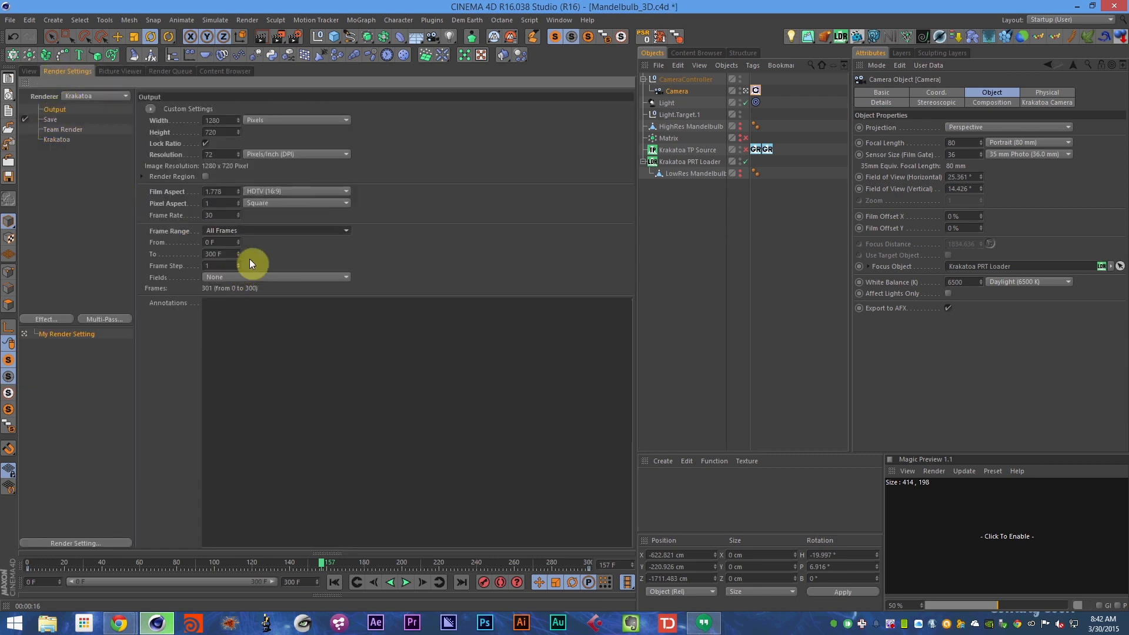
{"action": "left_click", "coordinate": [58, 139]}
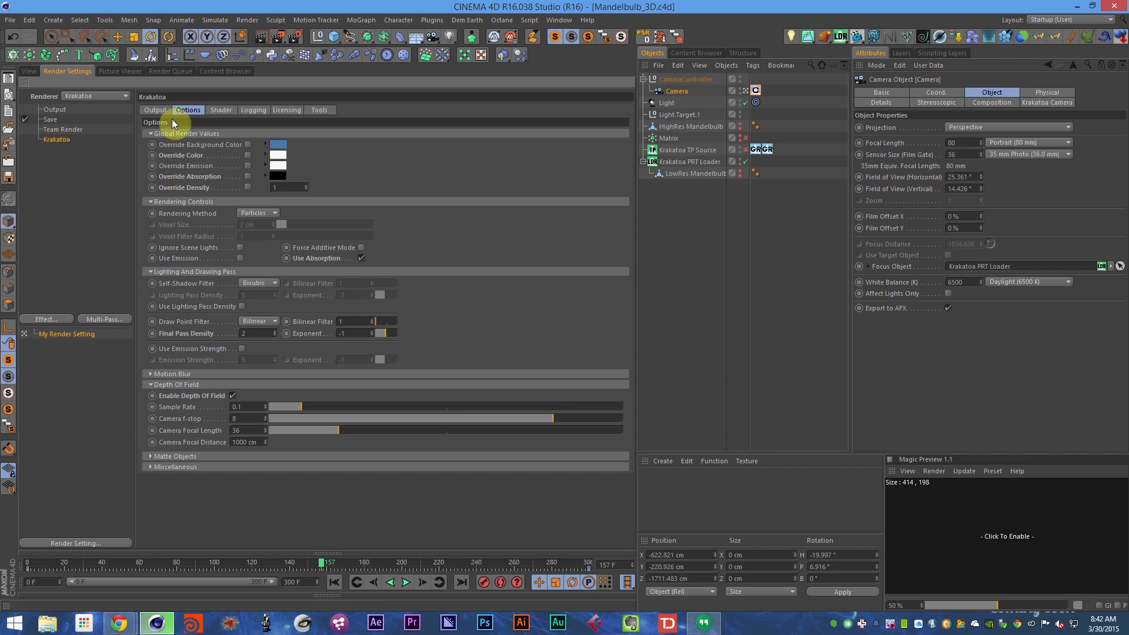
{"action": "left_click", "coordinate": [157, 111]}
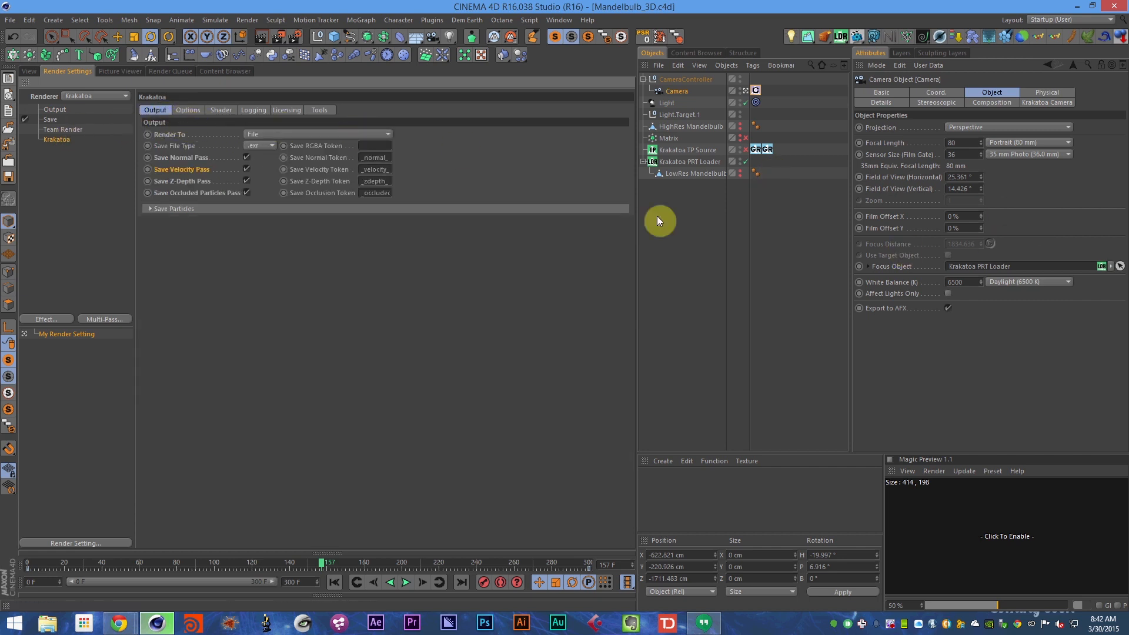
- Render the full animation to the Picture Viewer, enlarge the viewer to full size and select the new render in the history
{"action": "left_click", "coordinate": [29, 71]}
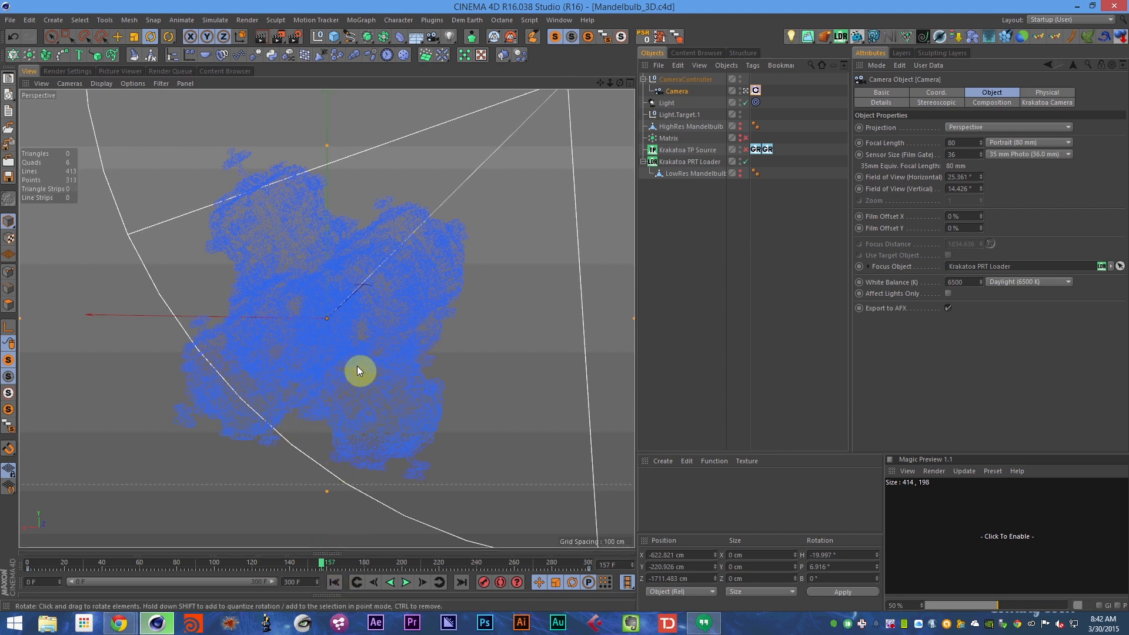
{"action": "key", "text": "shift+r"}
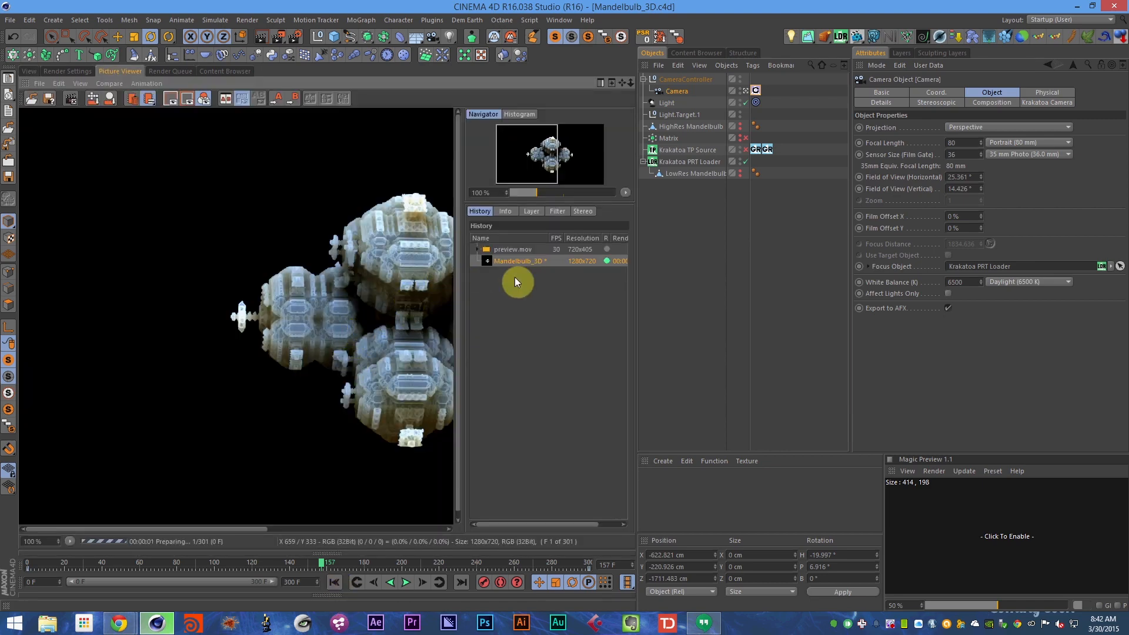
{"action": "key", "text": "ctrl+Tab"}
{"action": "left_click", "coordinate": [971, 224]}
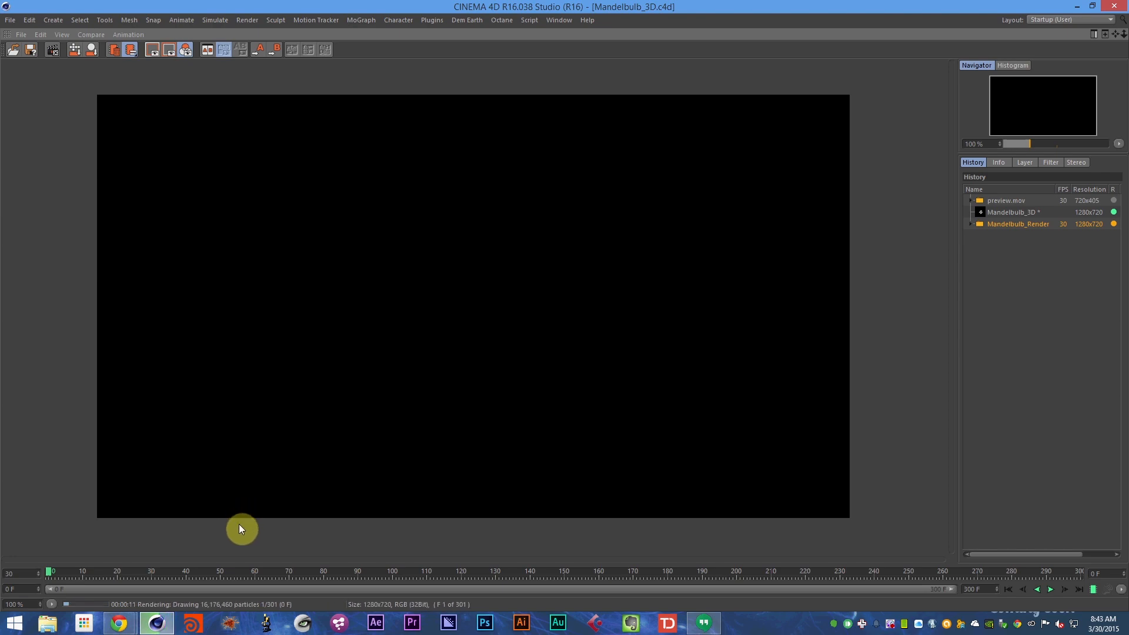
- Switch to Chrome and open the tutorial author's Vimeo profile page in a new tab
{"action": "mouse_move", "coordinate": [118, 622]}
{"action": "left_click", "coordinate": [184, 579]}
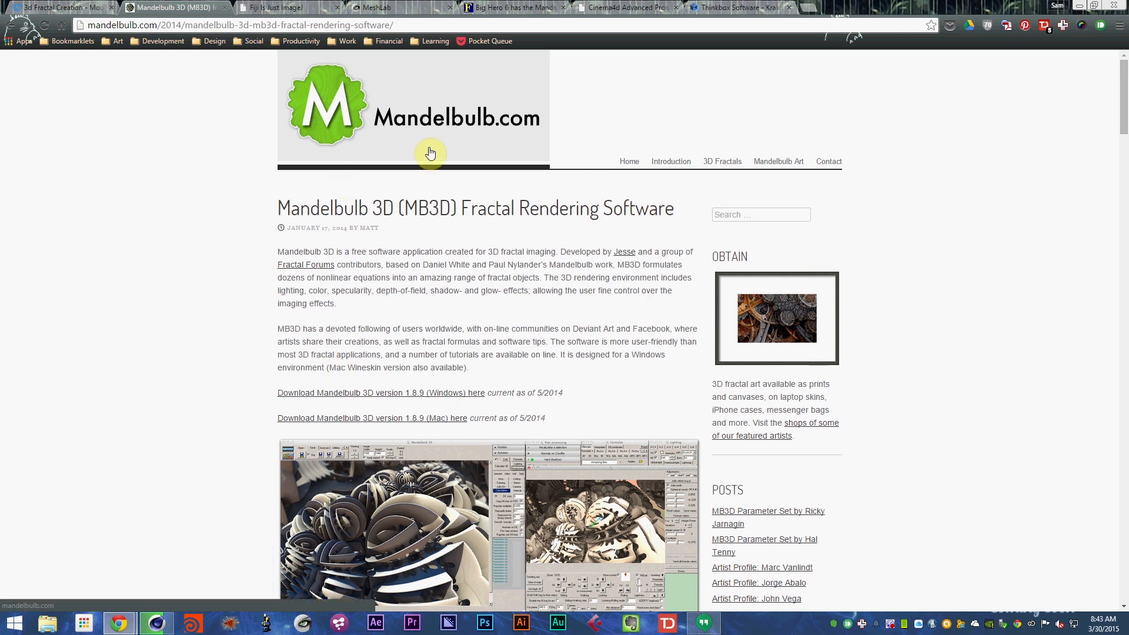
{"action": "key", "text": "ctrl+t"}
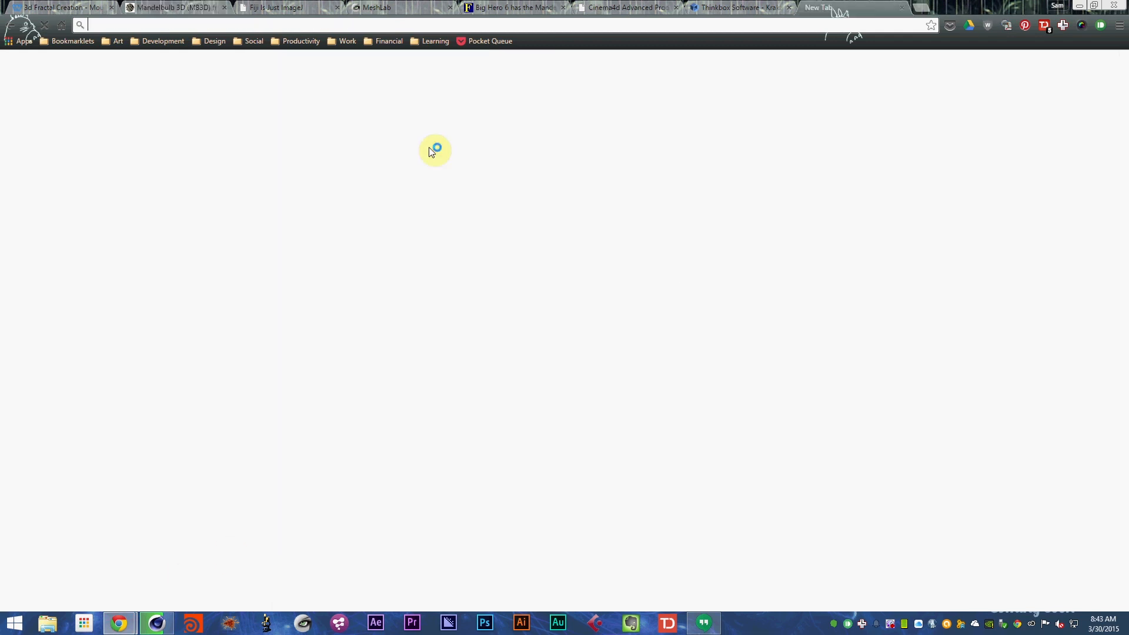
{"action": "type", "text": "vim"}
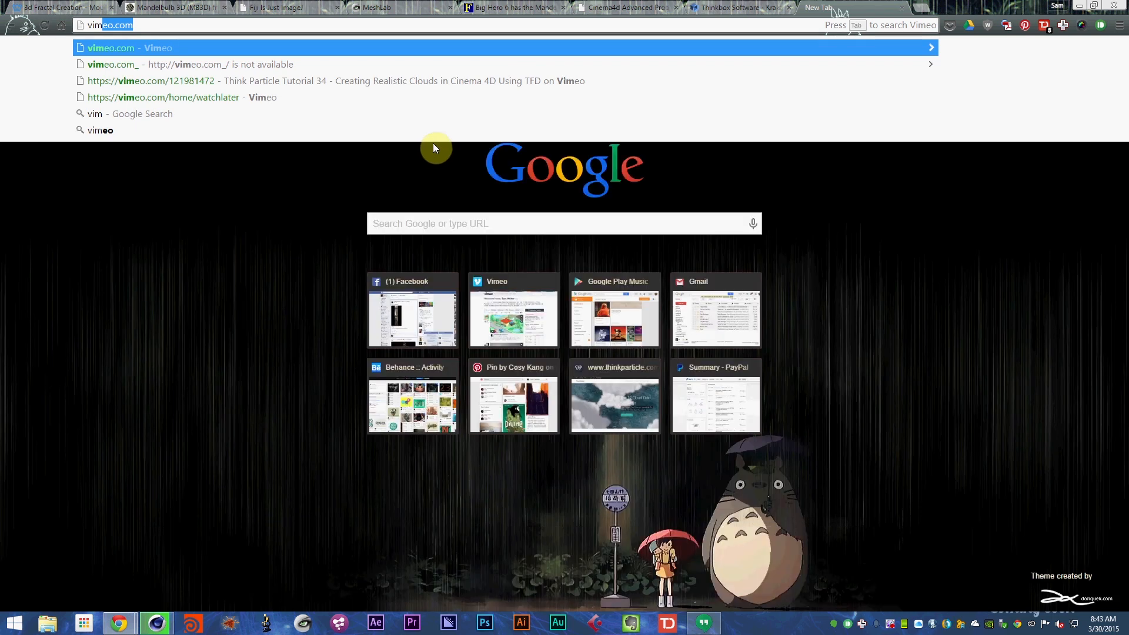
{"action": "type", "text": "eo.com/samwelkertv"}
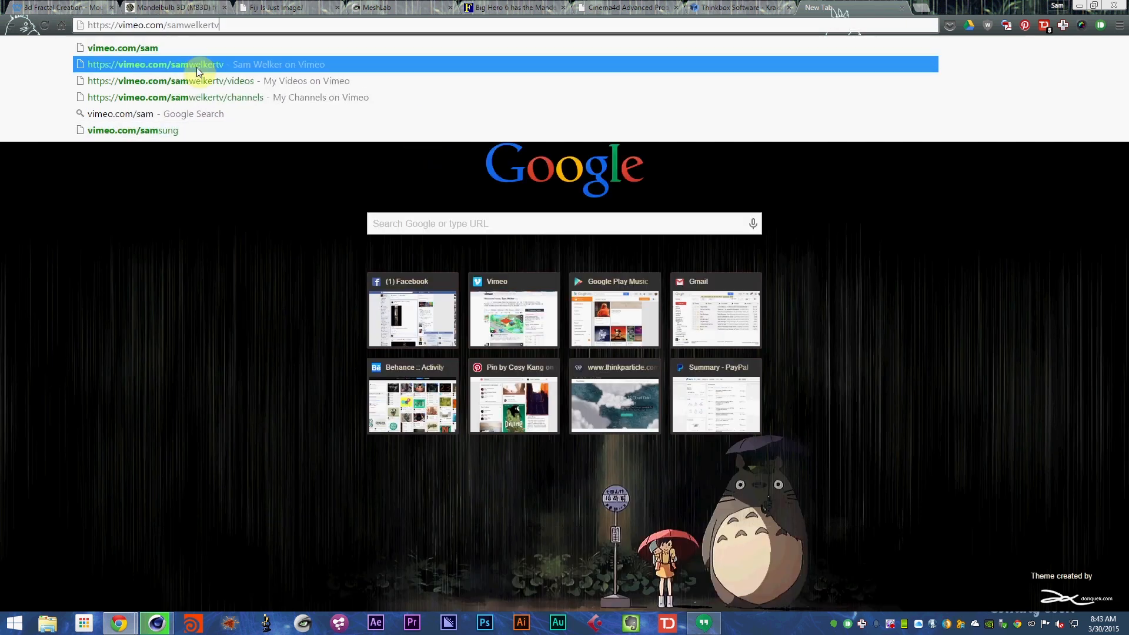
{"action": "left_click", "coordinate": [196, 66]}
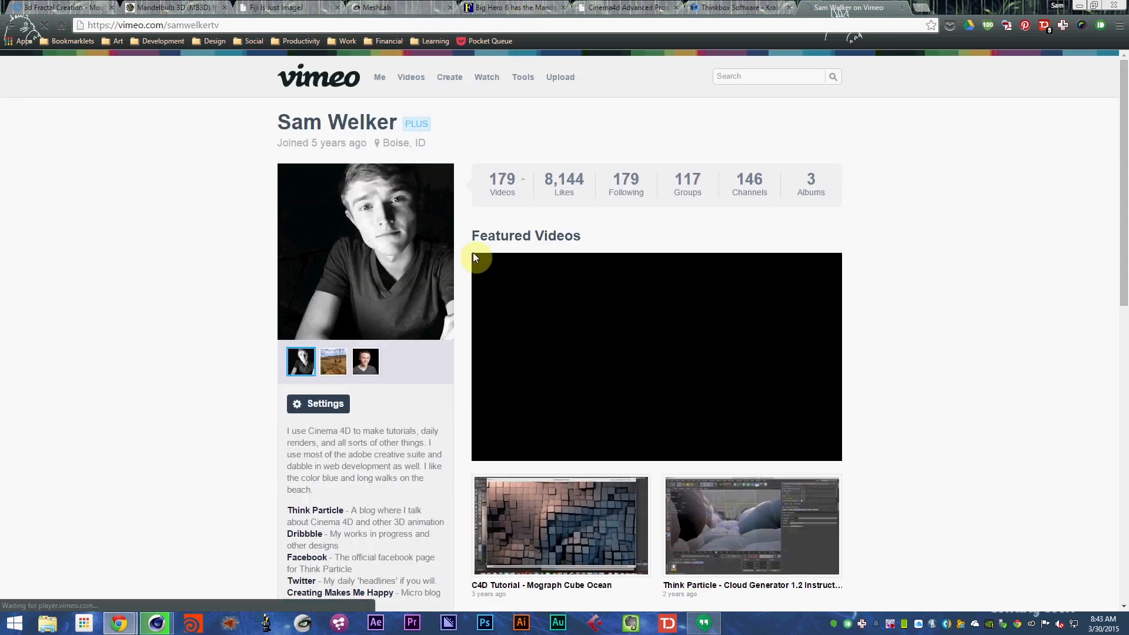
- Open the full list of the author's uploaded Vimeo videos, look through it, and switch back to the running render in Cinema 4D
{"action": "scroll", "coordinate": [479, 250], "scroll_direction": "down", "scroll_amount": 5}
{"action": "left_click", "coordinate": [807, 341]}
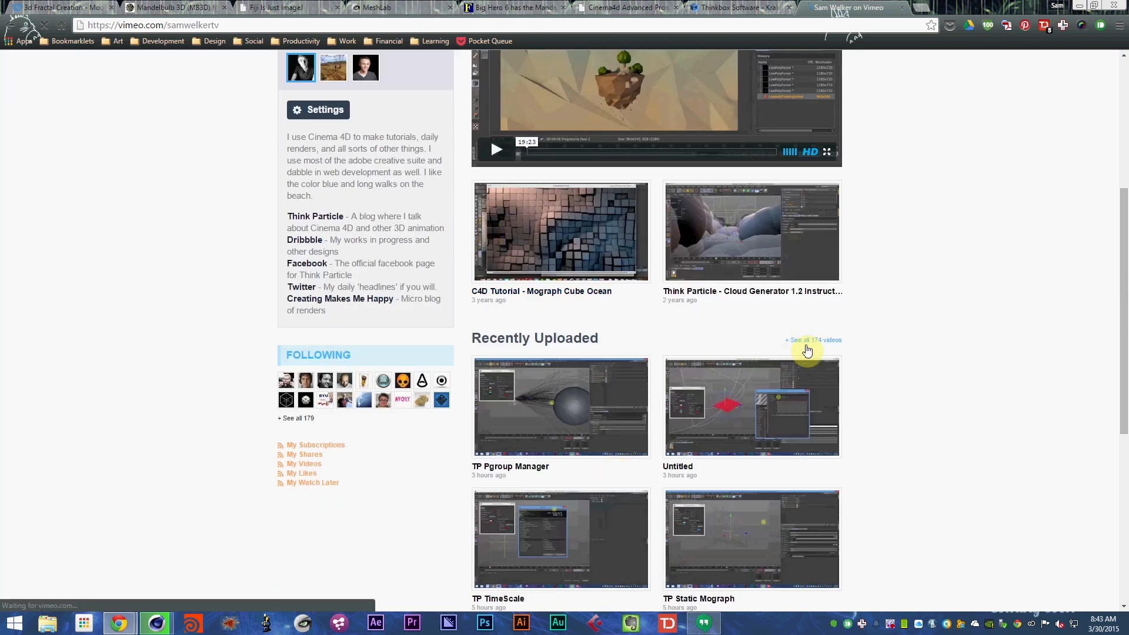
{"action": "scroll", "coordinate": [482, 362], "scroll_direction": "down", "scroll_amount": 5}
{"action": "scroll", "coordinate": [496, 357], "scroll_direction": "down", "scroll_amount": 1}
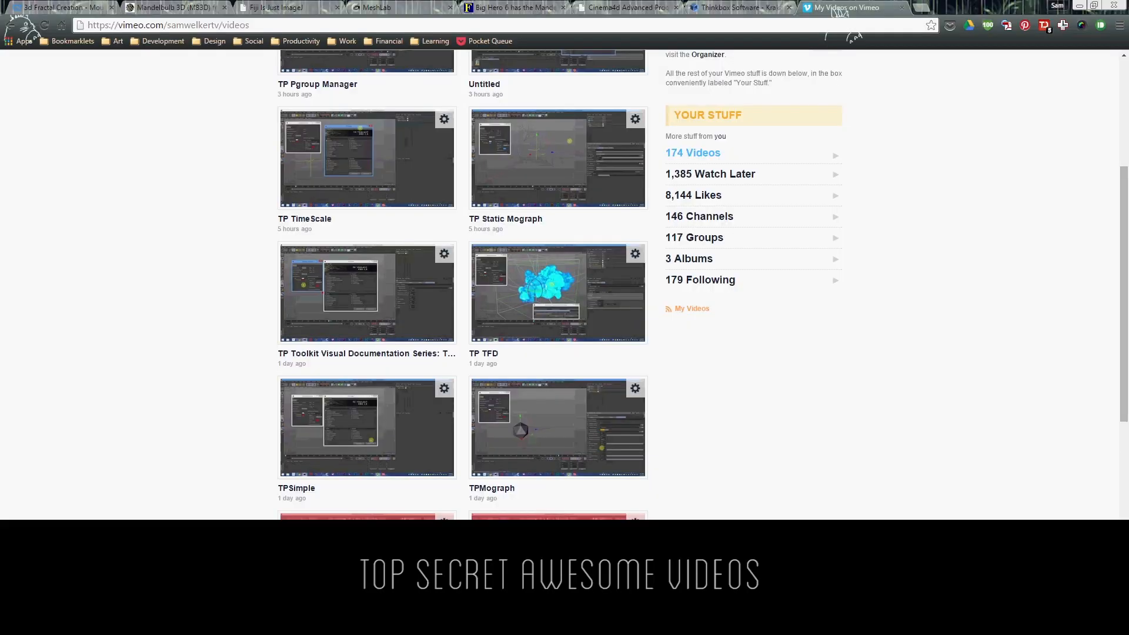
{"action": "scroll", "coordinate": [381, 345], "scroll_direction": "down", "scroll_amount": 2}
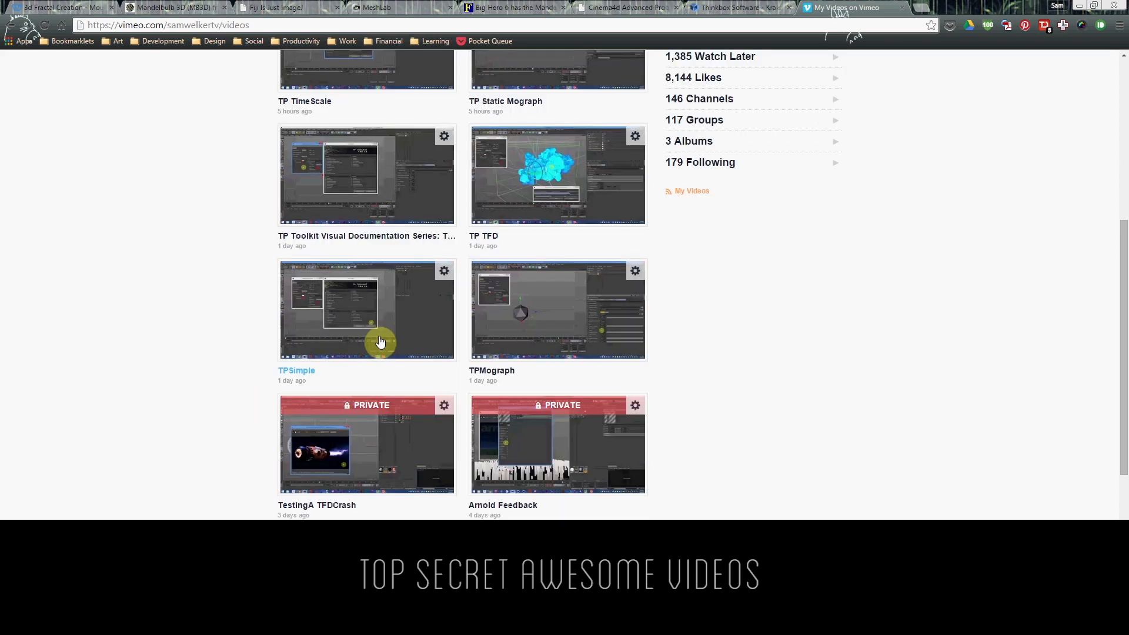
{"action": "scroll", "coordinate": [375, 370], "scroll_direction": "up", "scroll_amount": 2}
{"action": "scroll", "coordinate": [373, 361], "scroll_direction": "up", "scroll_amount": 3}
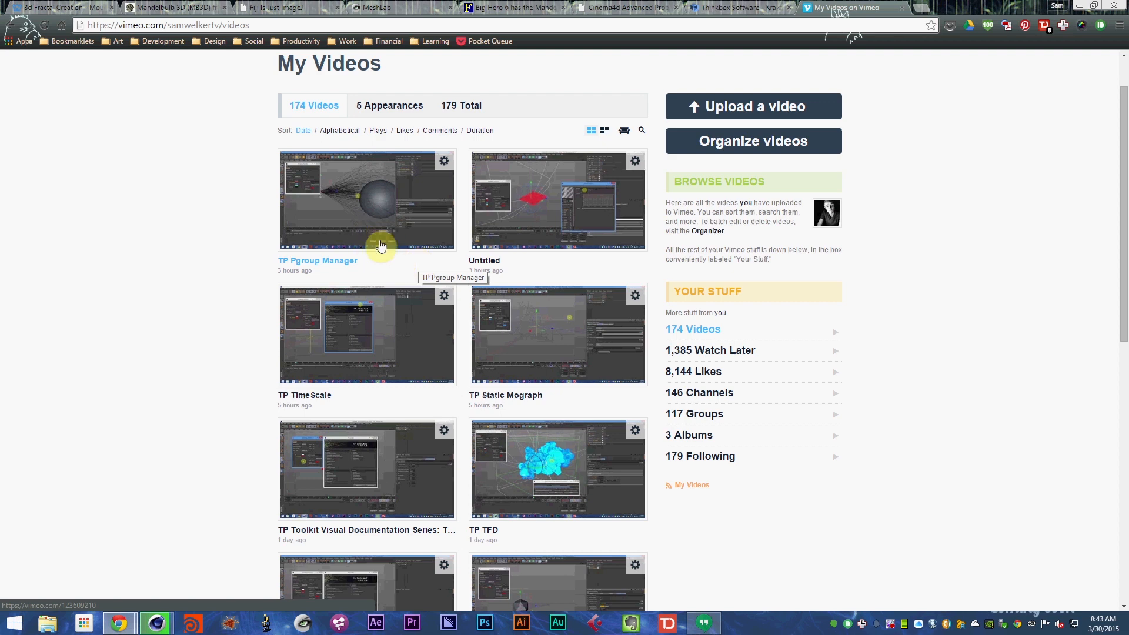
{"action": "scroll", "coordinate": [415, 272], "scroll_direction": "up", "scroll_amount": 1}
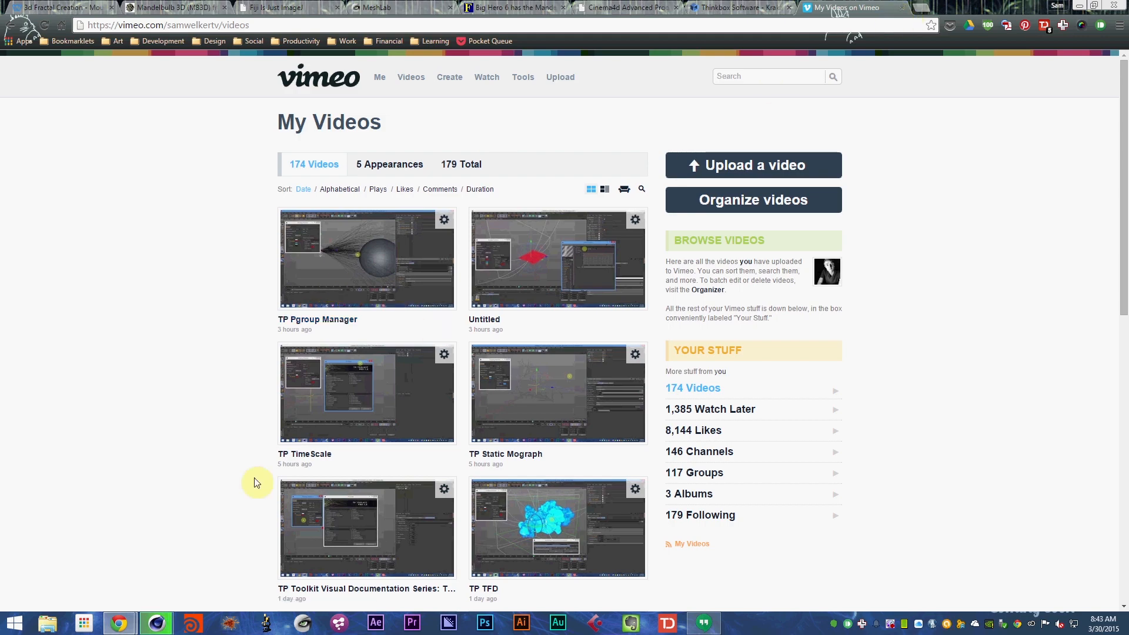
{"action": "left_click", "coordinate": [155, 623]}
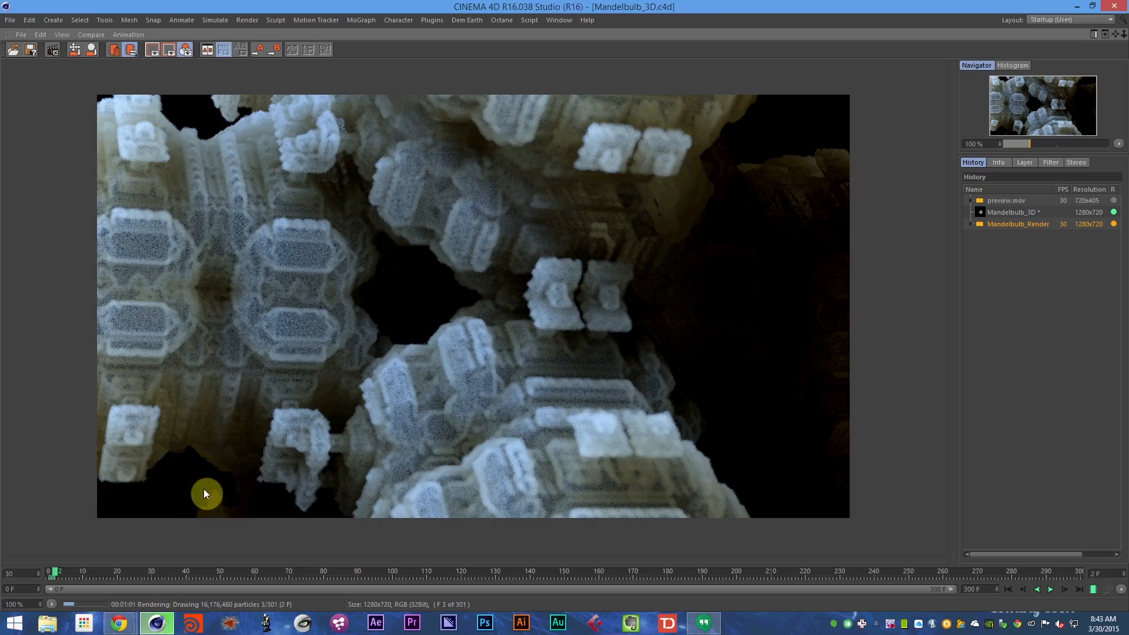